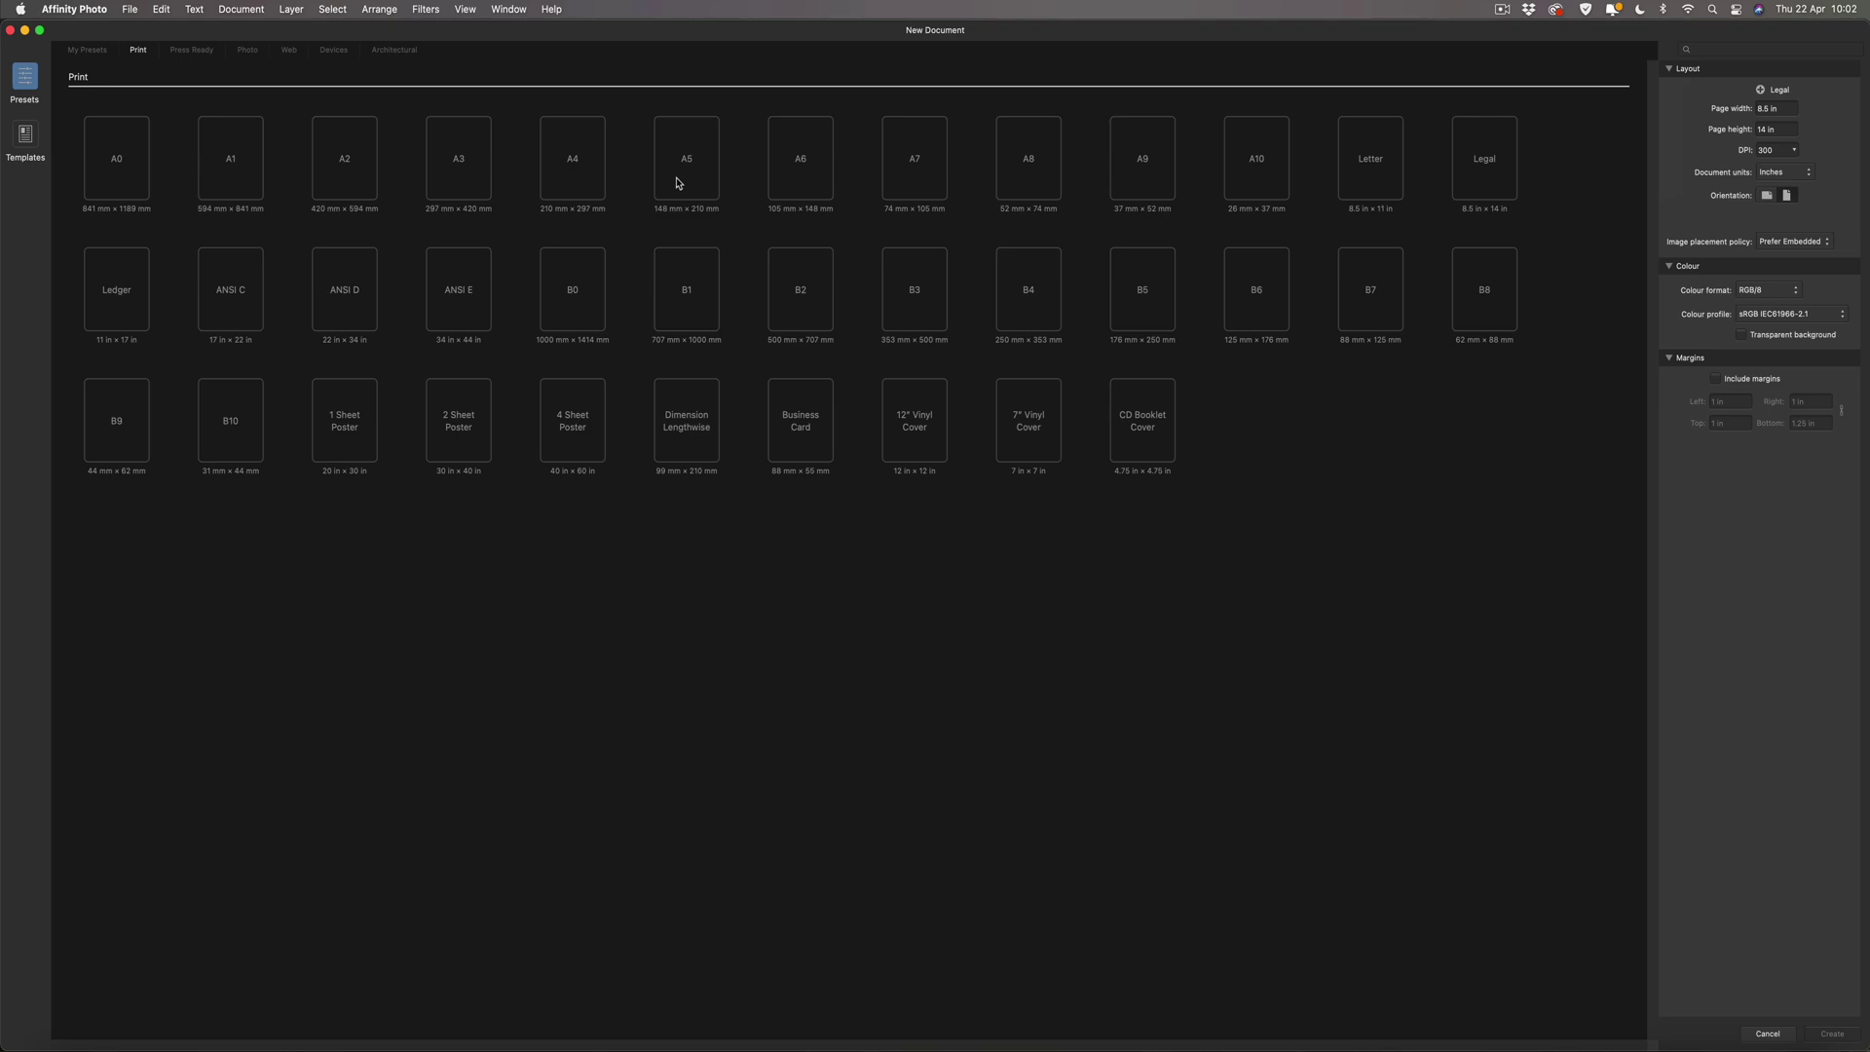
# Create a new blank A5 (148 × 210 mm) print document from the Print presets.
pyautogui.click(679, 176)
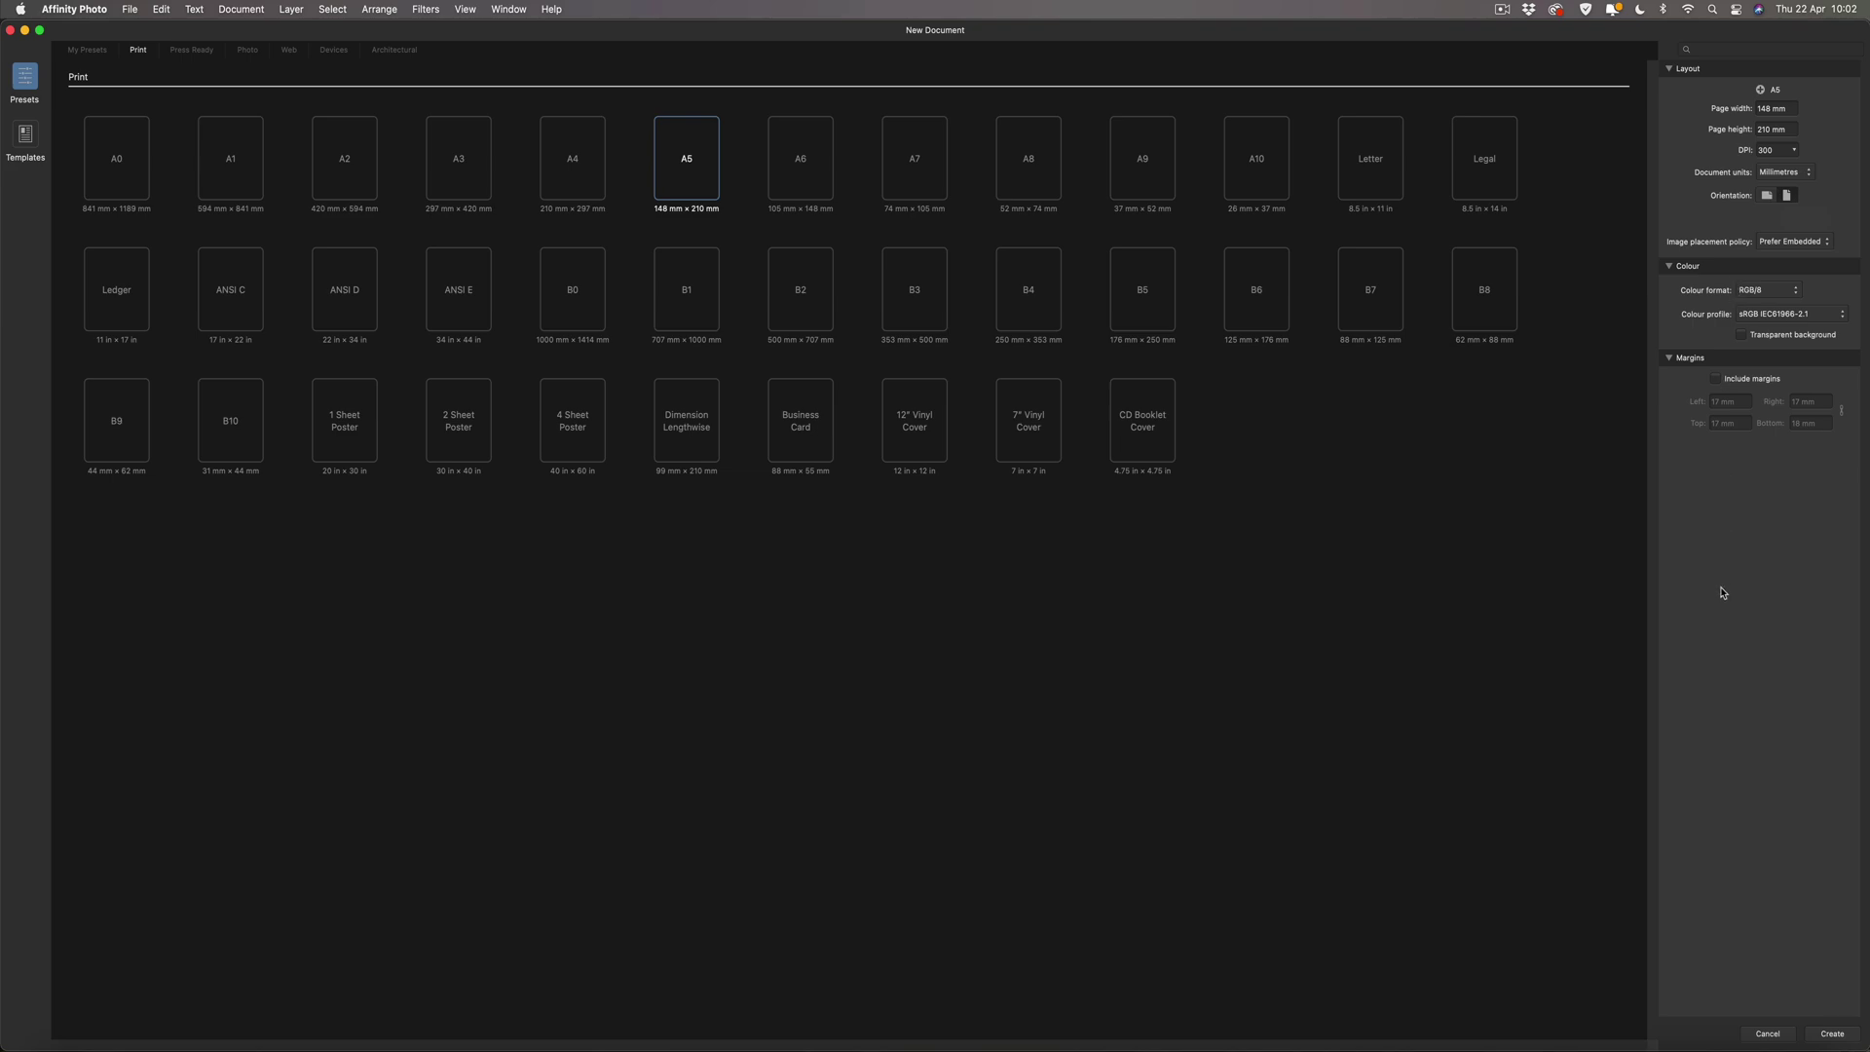
pyautogui.click(1832, 1035)
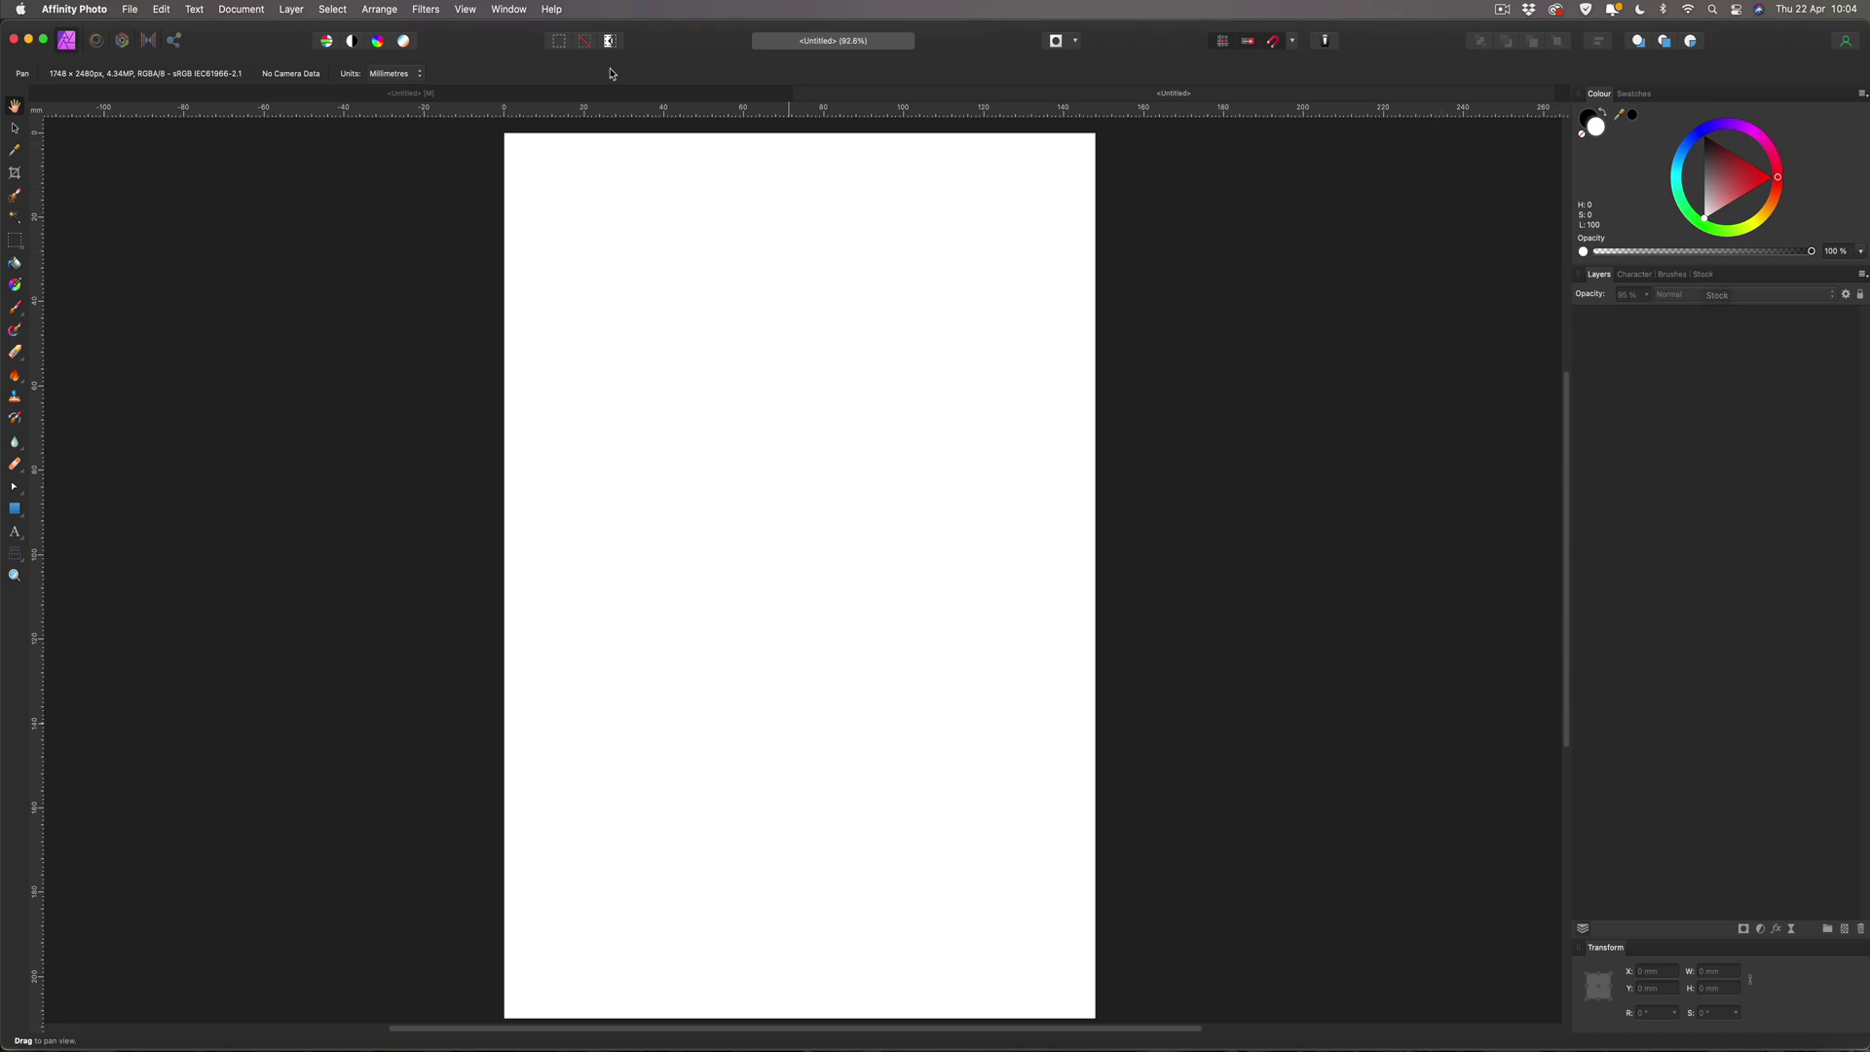
# Enable the Stock panel through View > Studio and keep Pexels as its image source.
pyautogui.click(466, 10)
pyautogui.moveTo(533, 361)
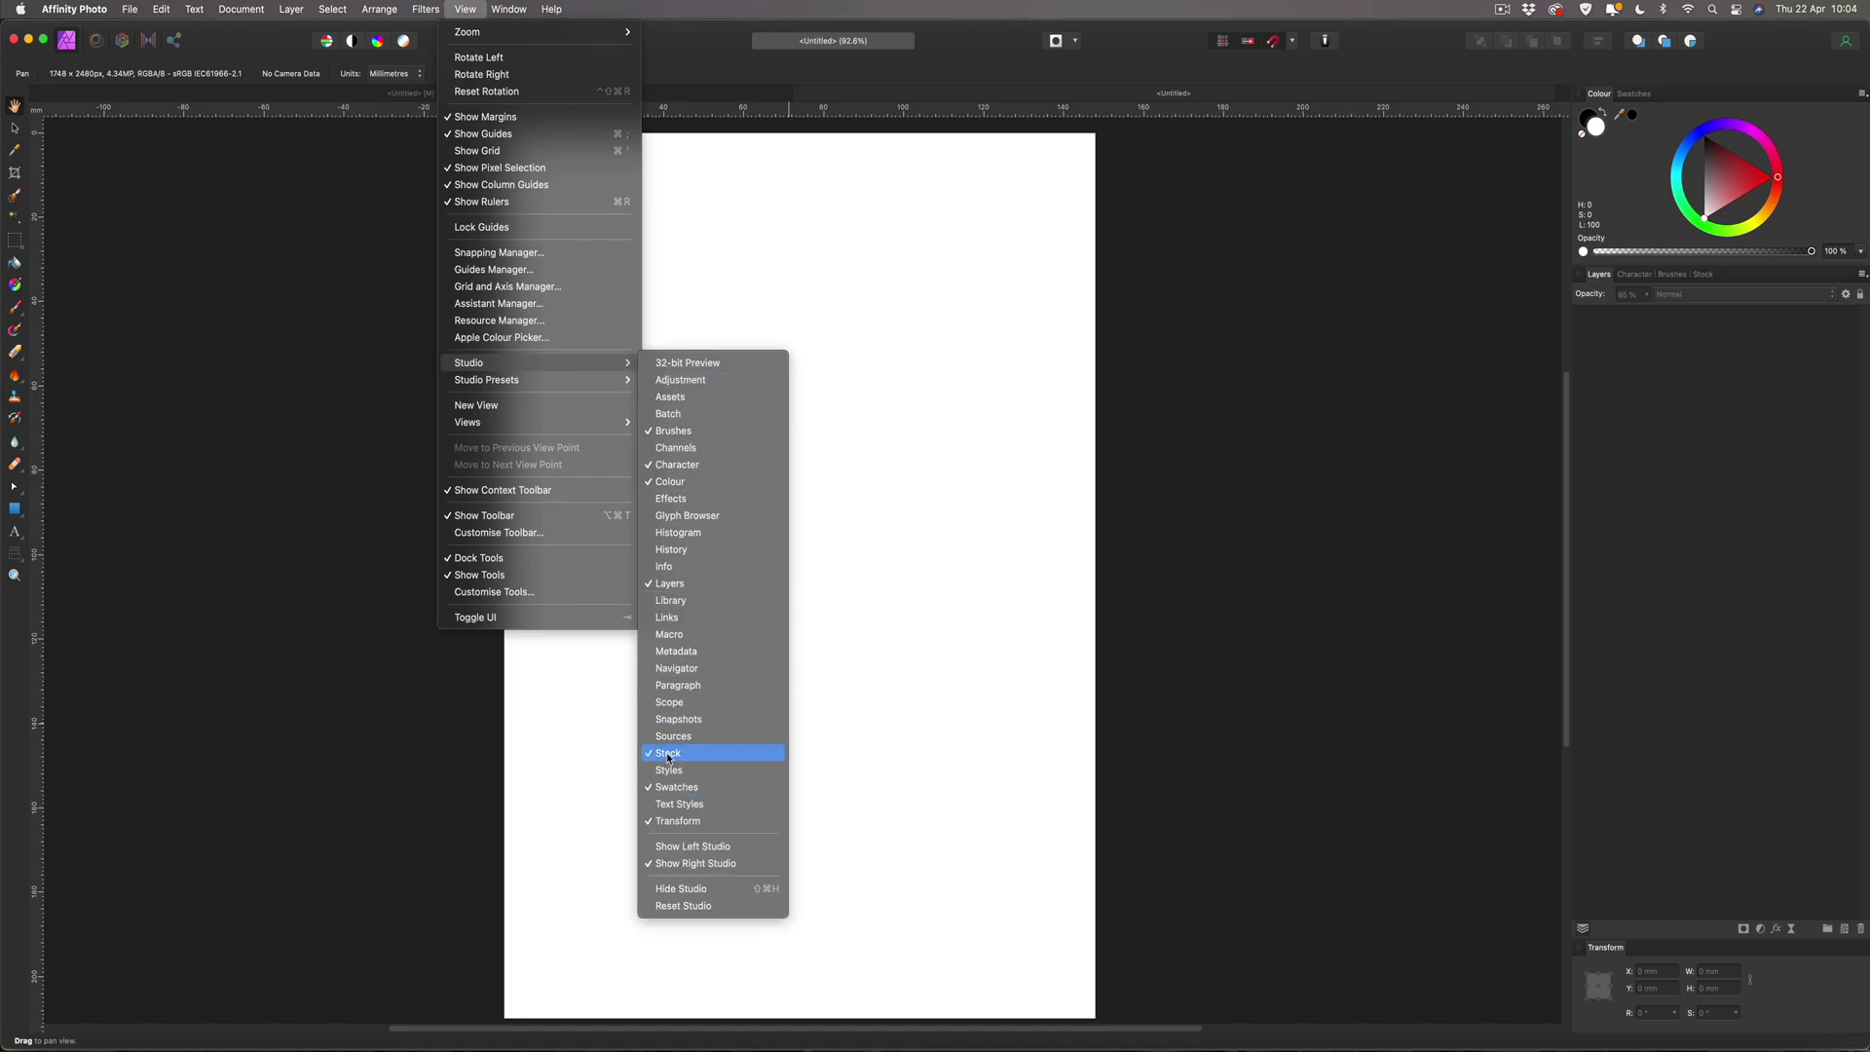
pyautogui.click(341, 752)
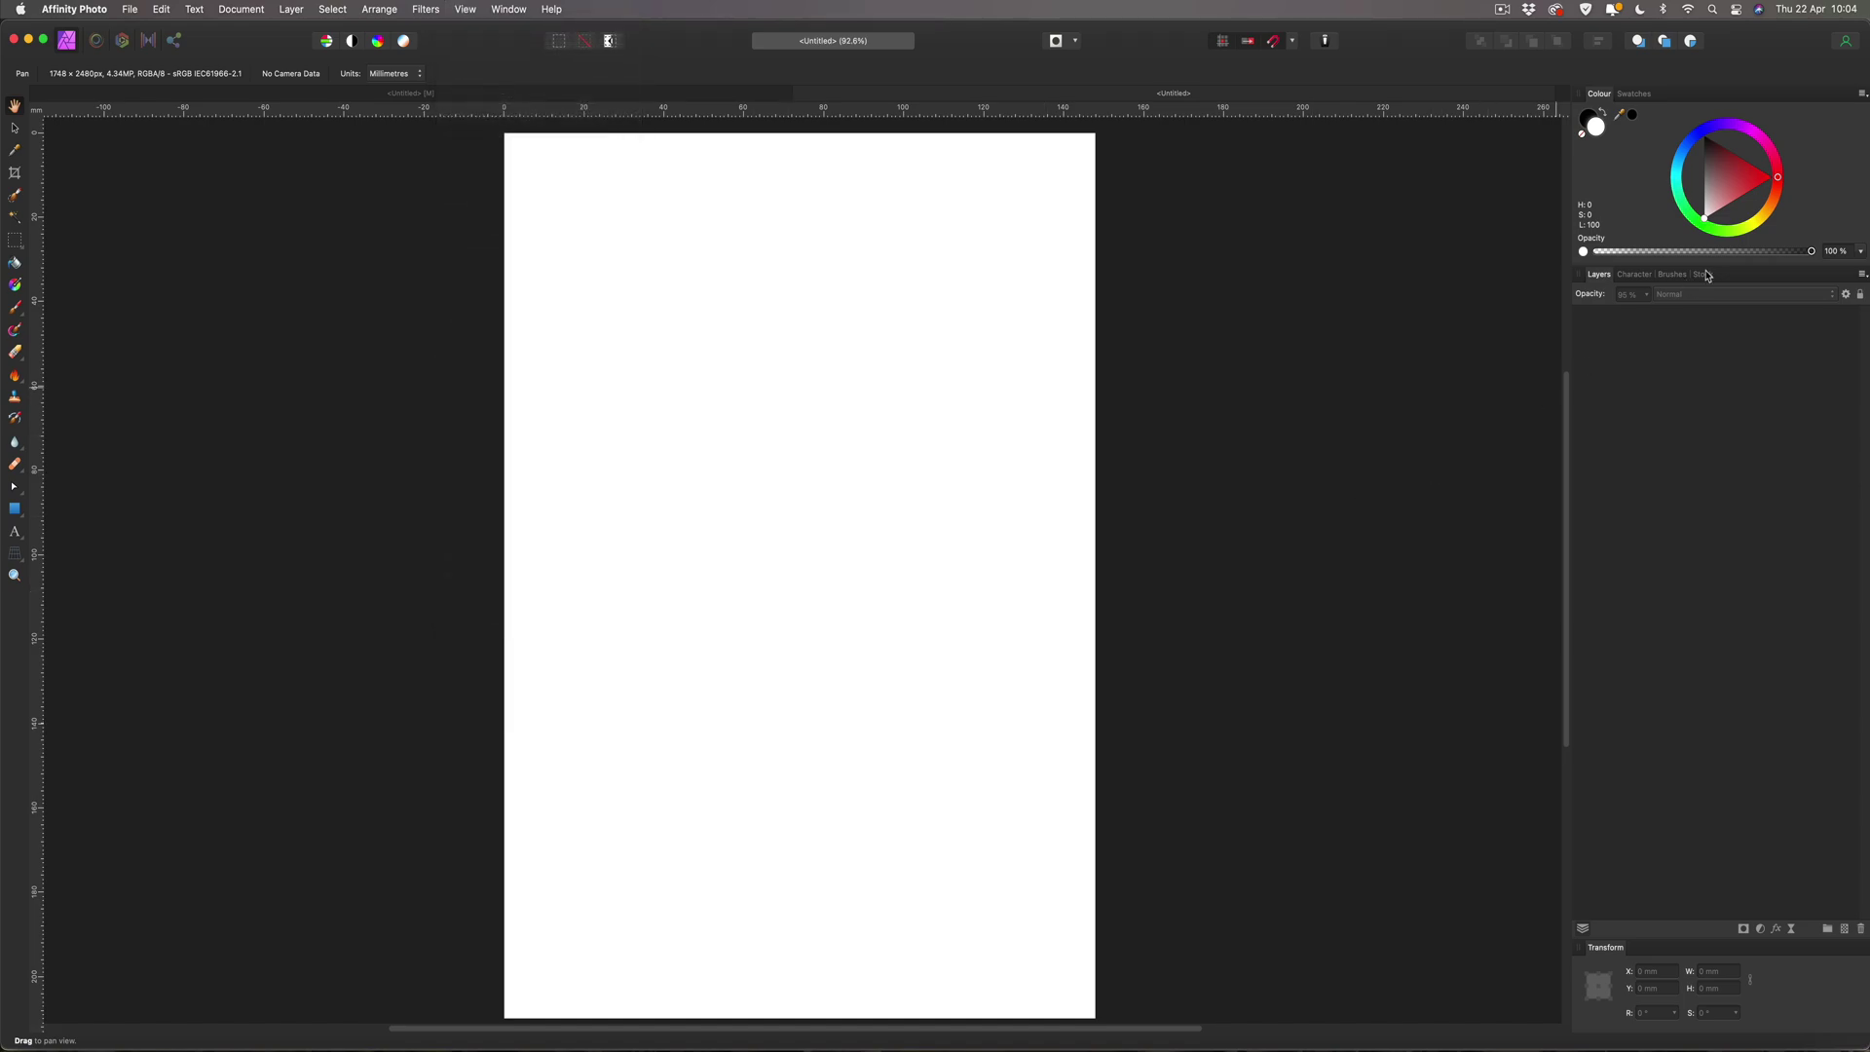
pyautogui.click(1703, 275)
pyautogui.click(1640, 297)
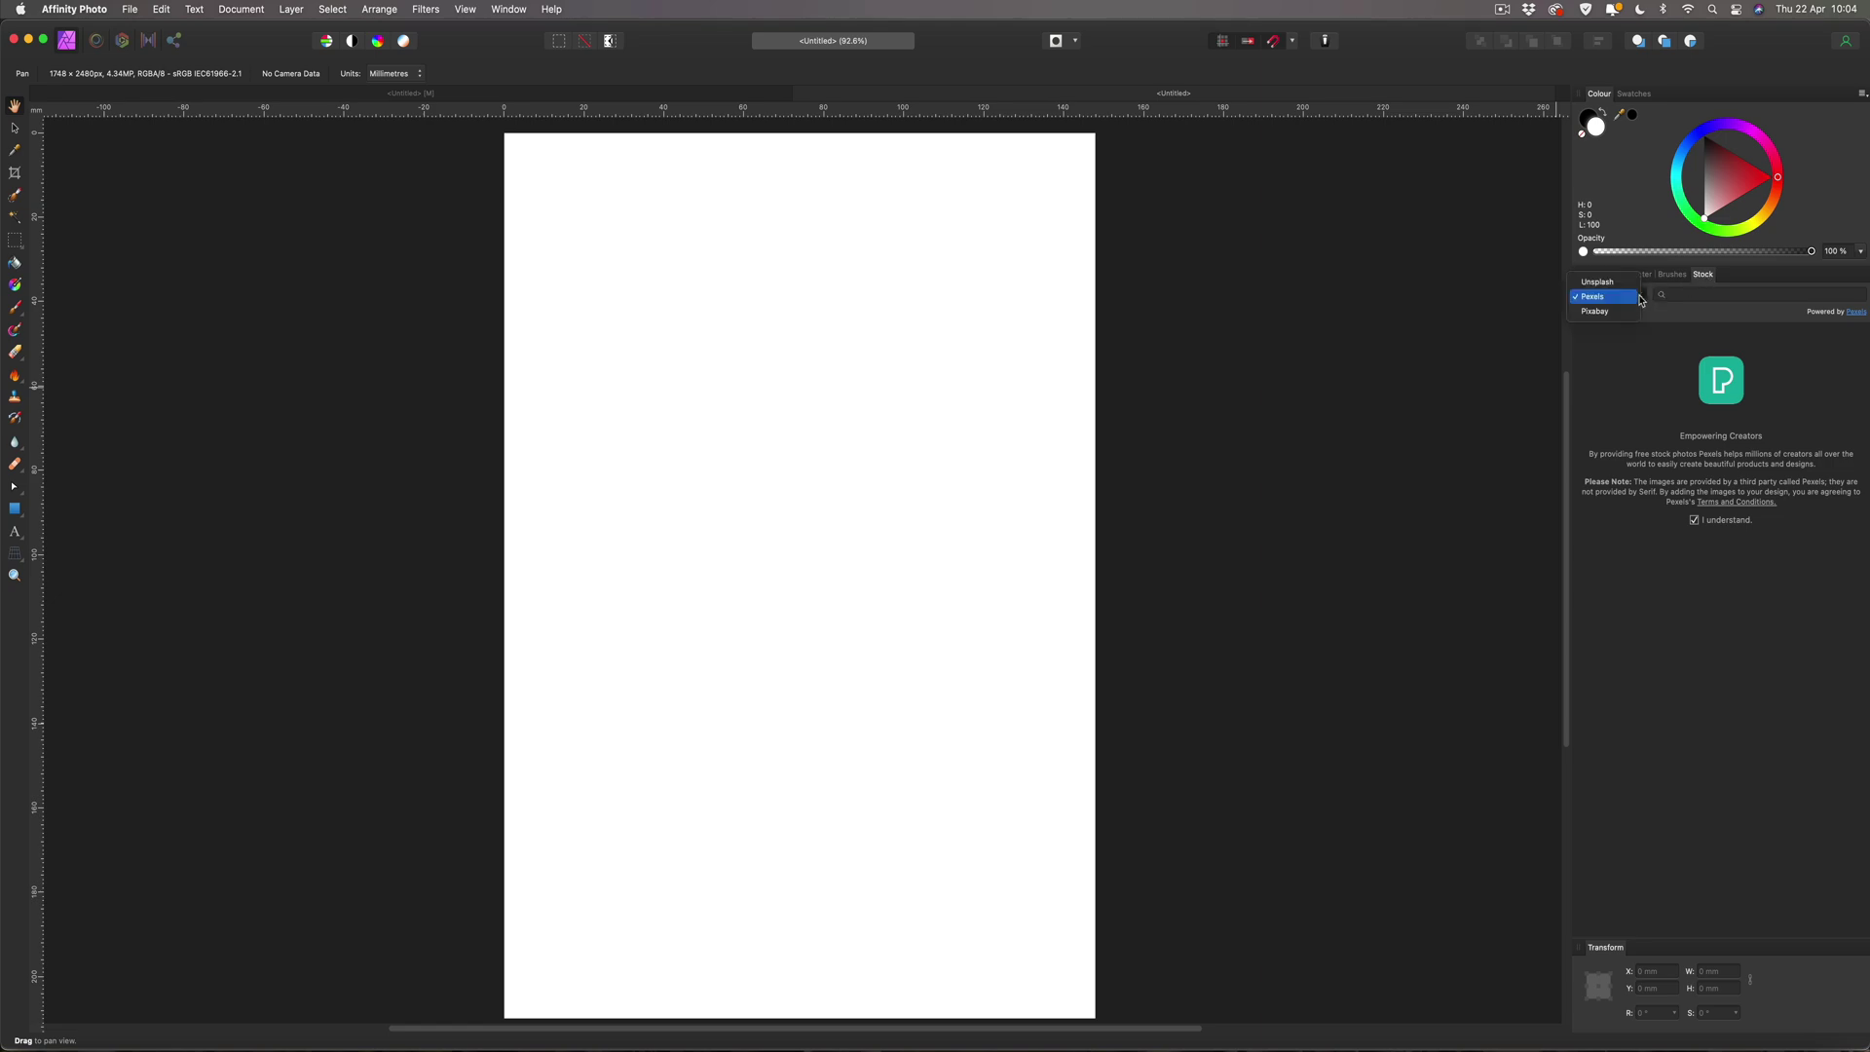
pyautogui.click(1649, 291)
pyautogui.click(1701, 294)
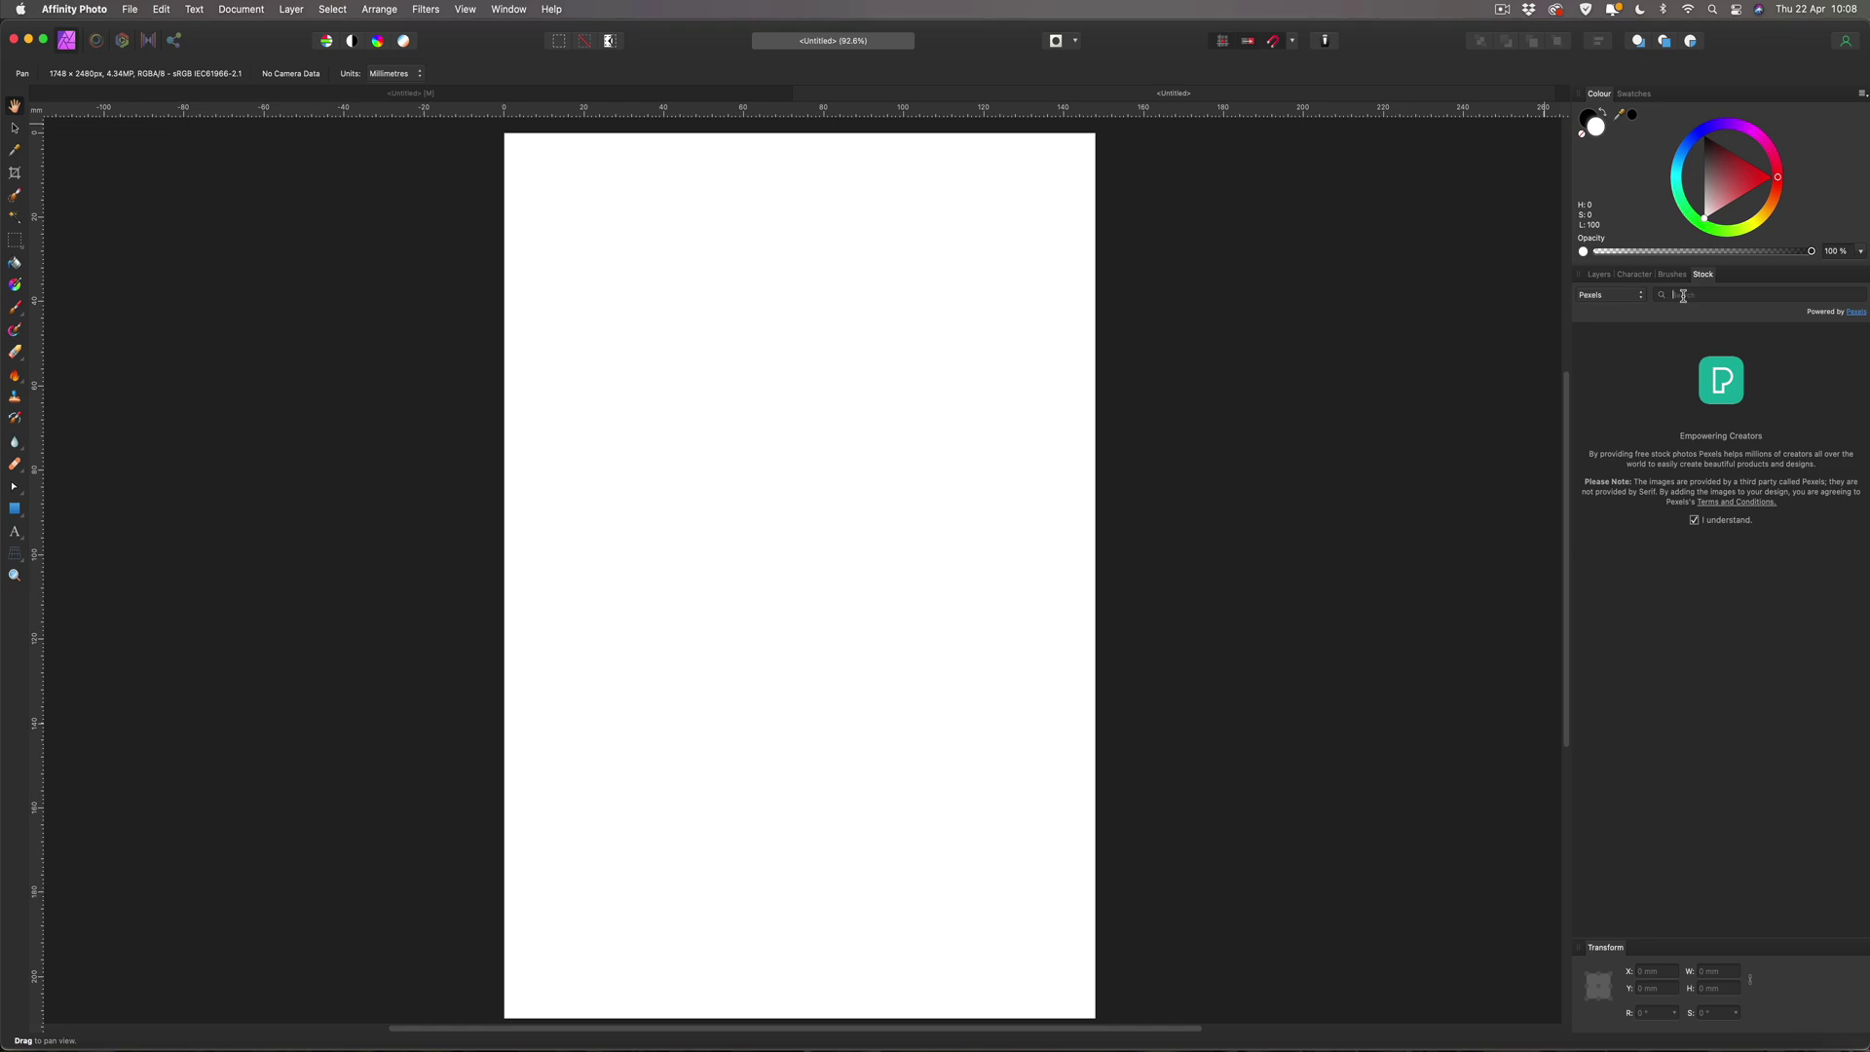
# Search Pexels stock for 'nails' and drag a pink manicure photo onto the page.
pyautogui.click(1683, 295)
pyautogui.write('nails')
pyautogui.press('Return')
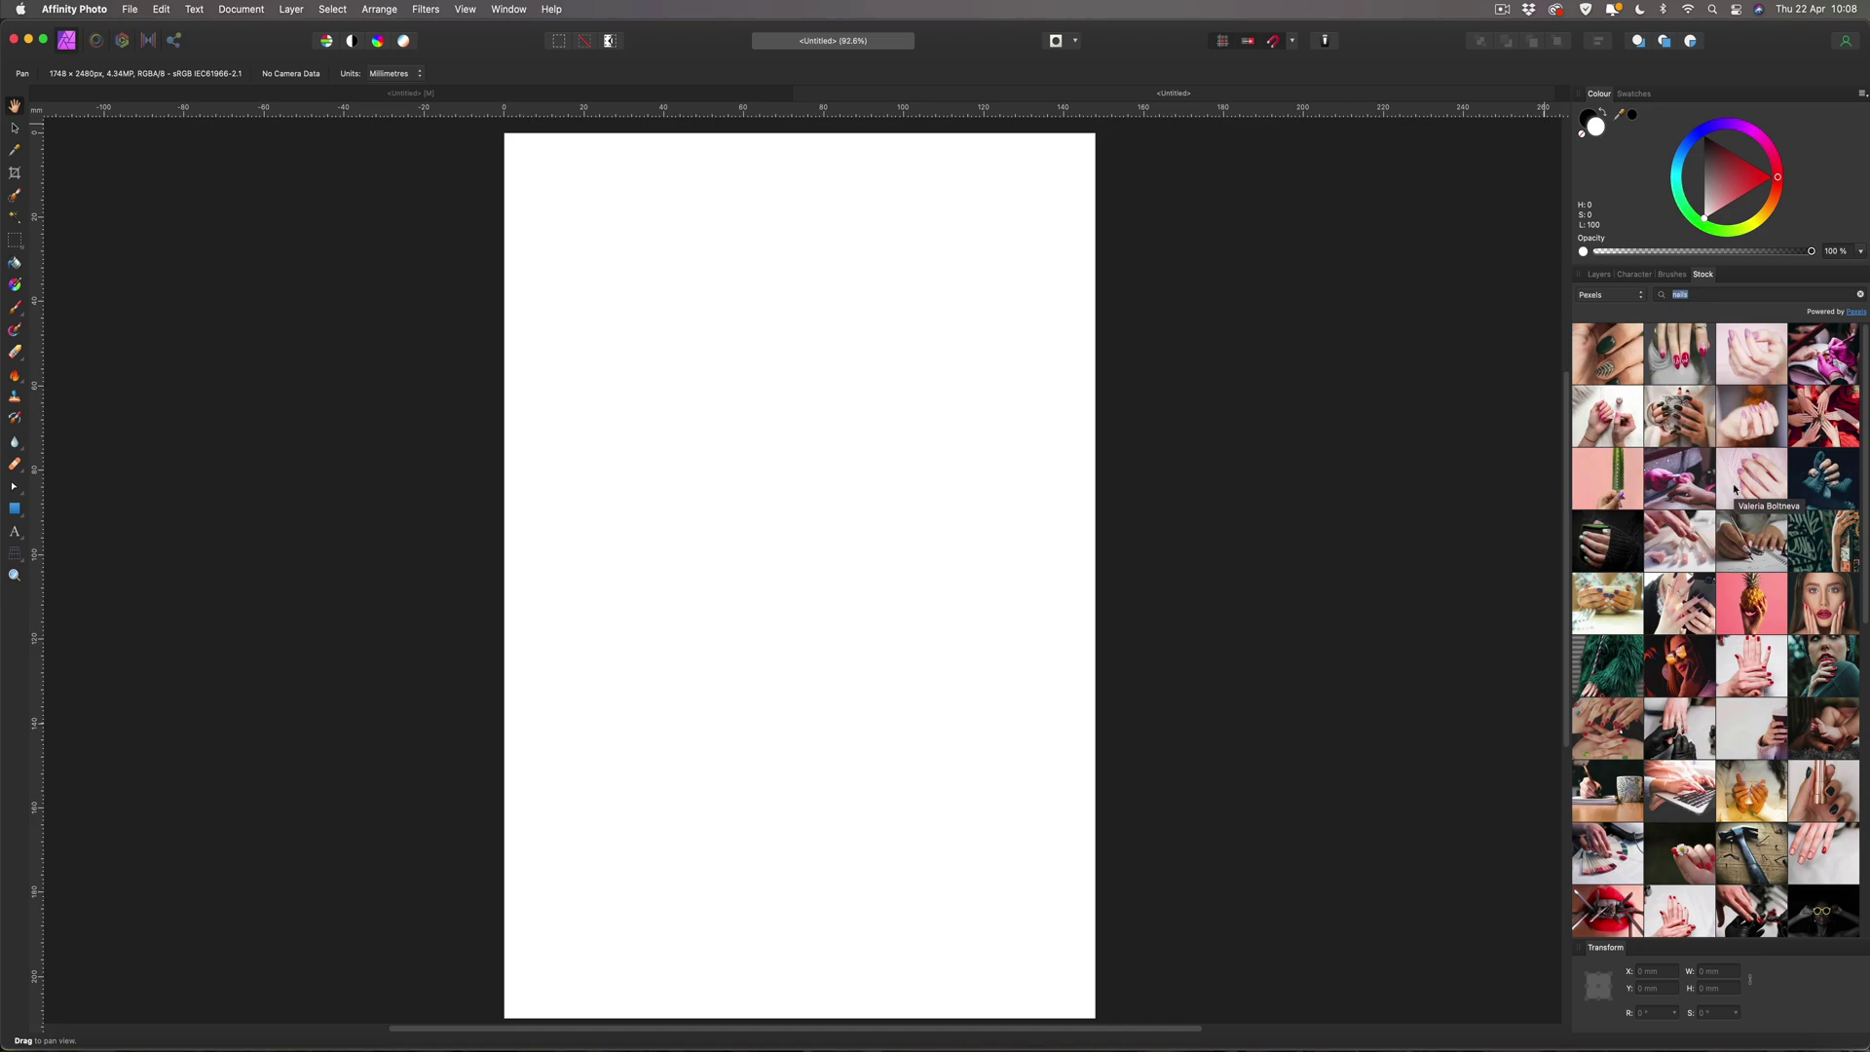
pyautogui.click(1593, 411)
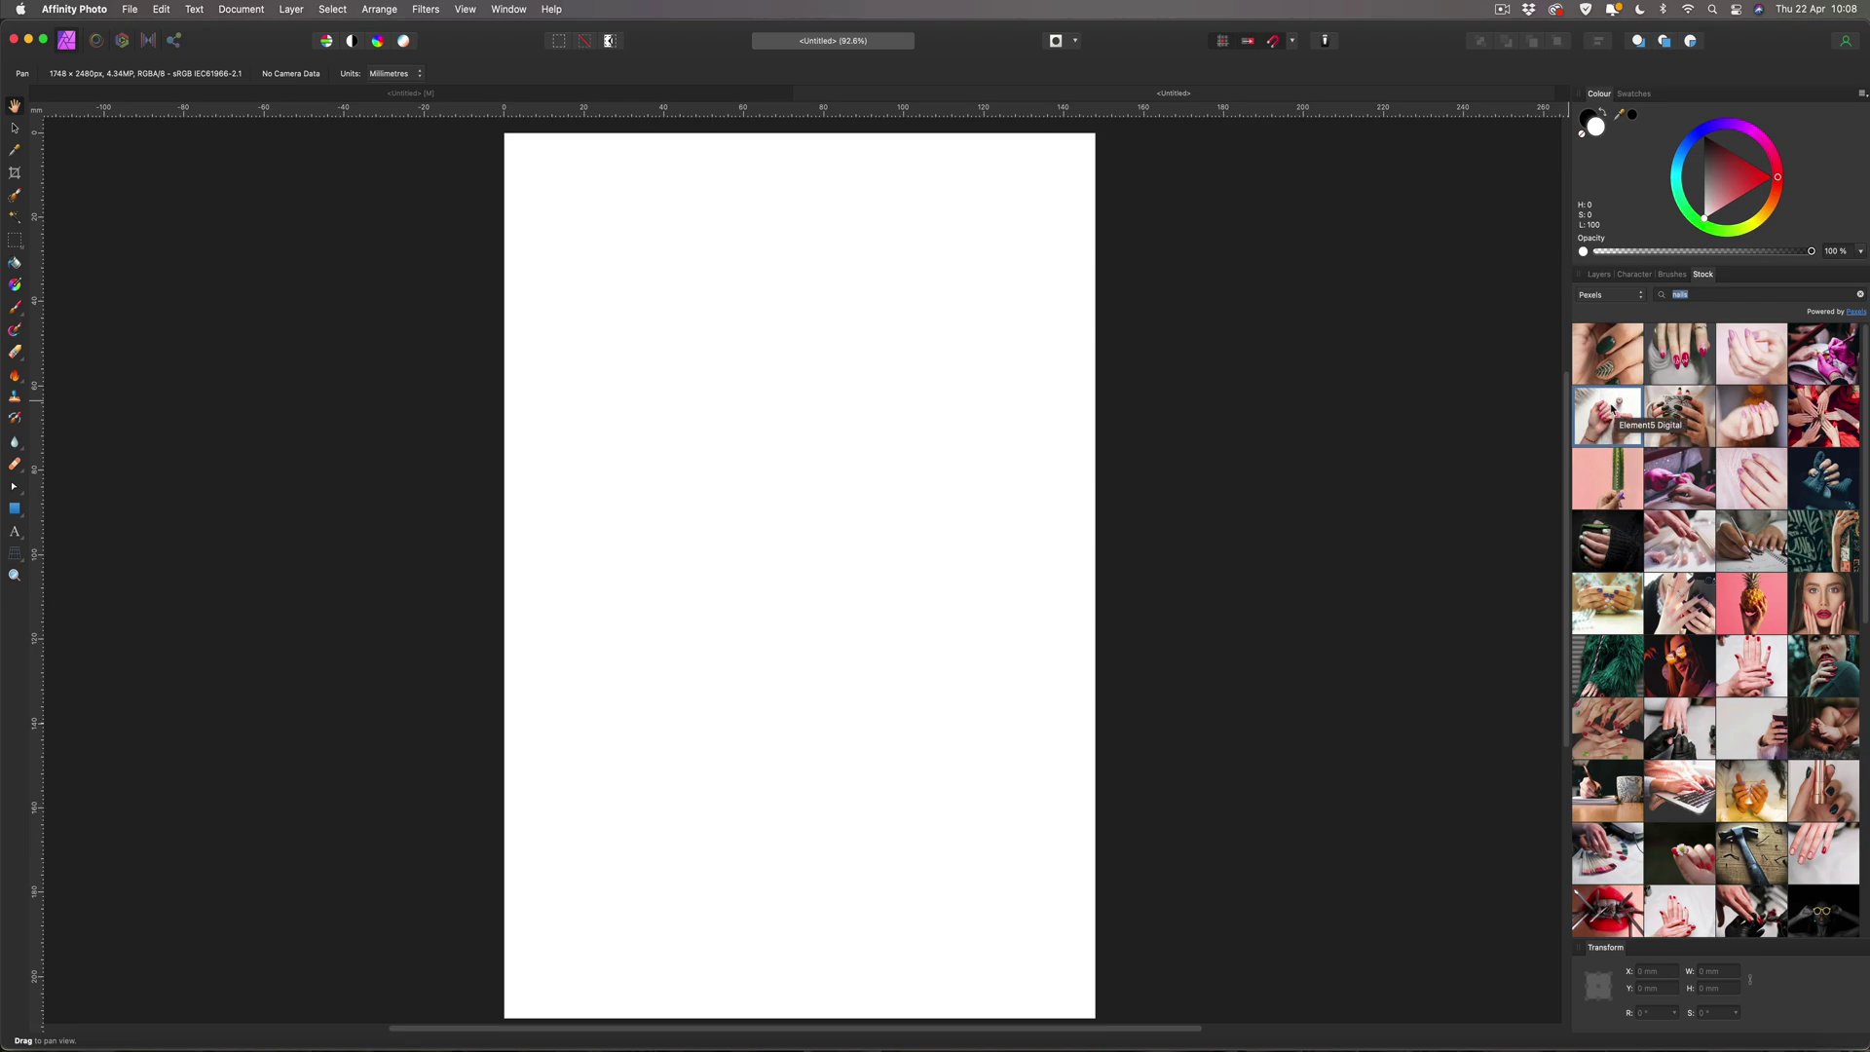
pyautogui.moveTo(1609, 407); pyautogui.dragTo(800, 492)
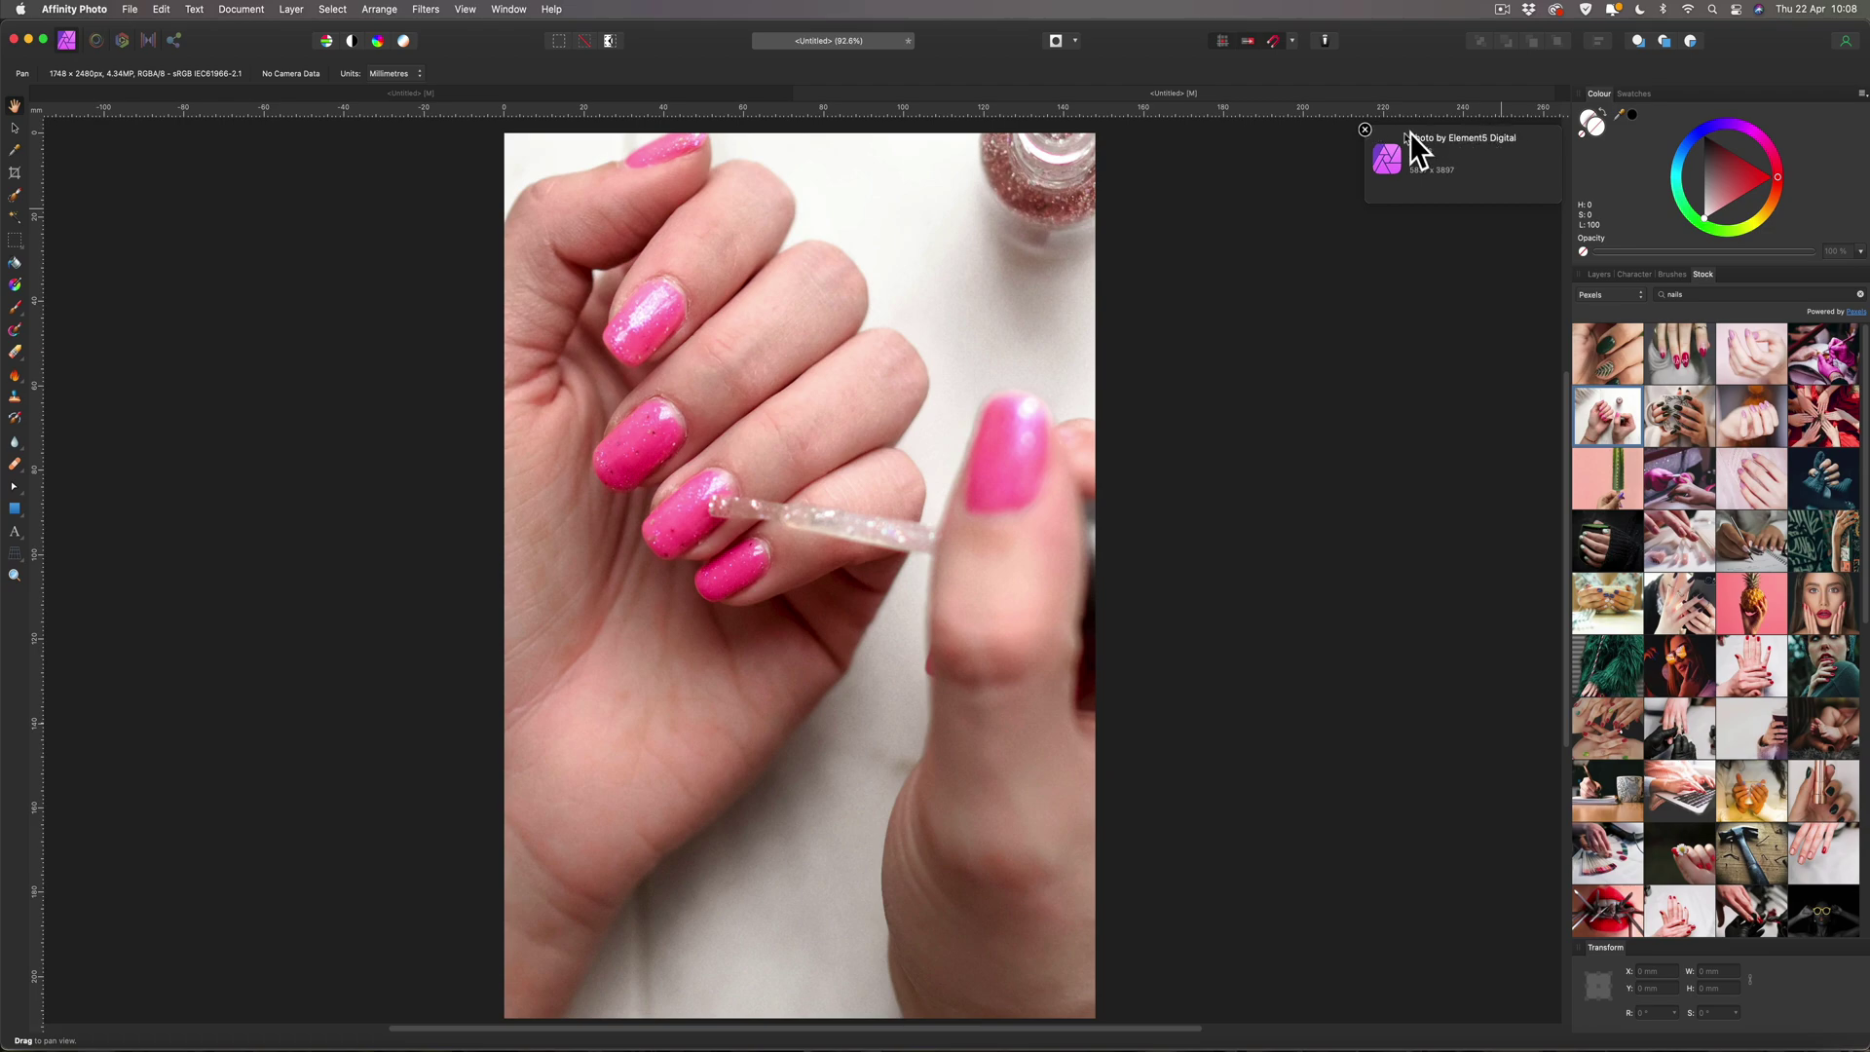
# Dismiss the photo credit notice, select the placed photo and zoom out to see it fully.
pyautogui.click(1365, 131)
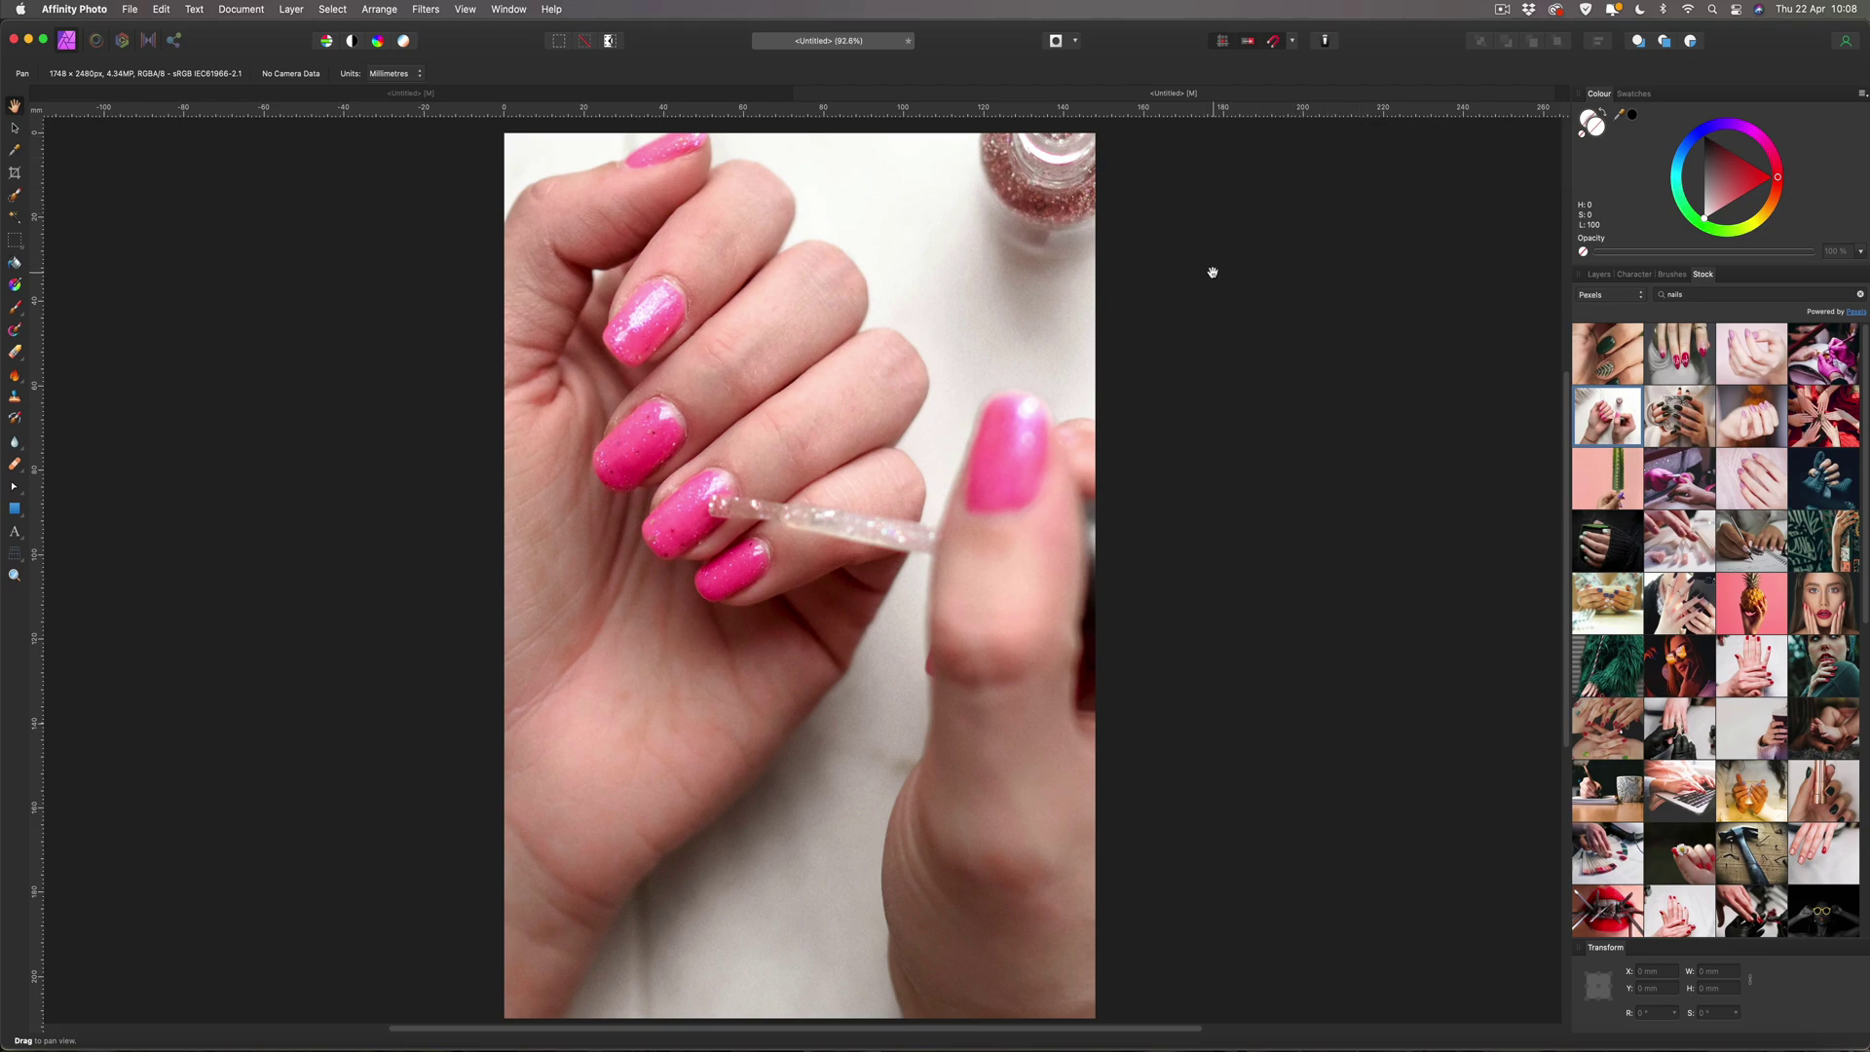
pyautogui.scroll(-1, 1213, 272)
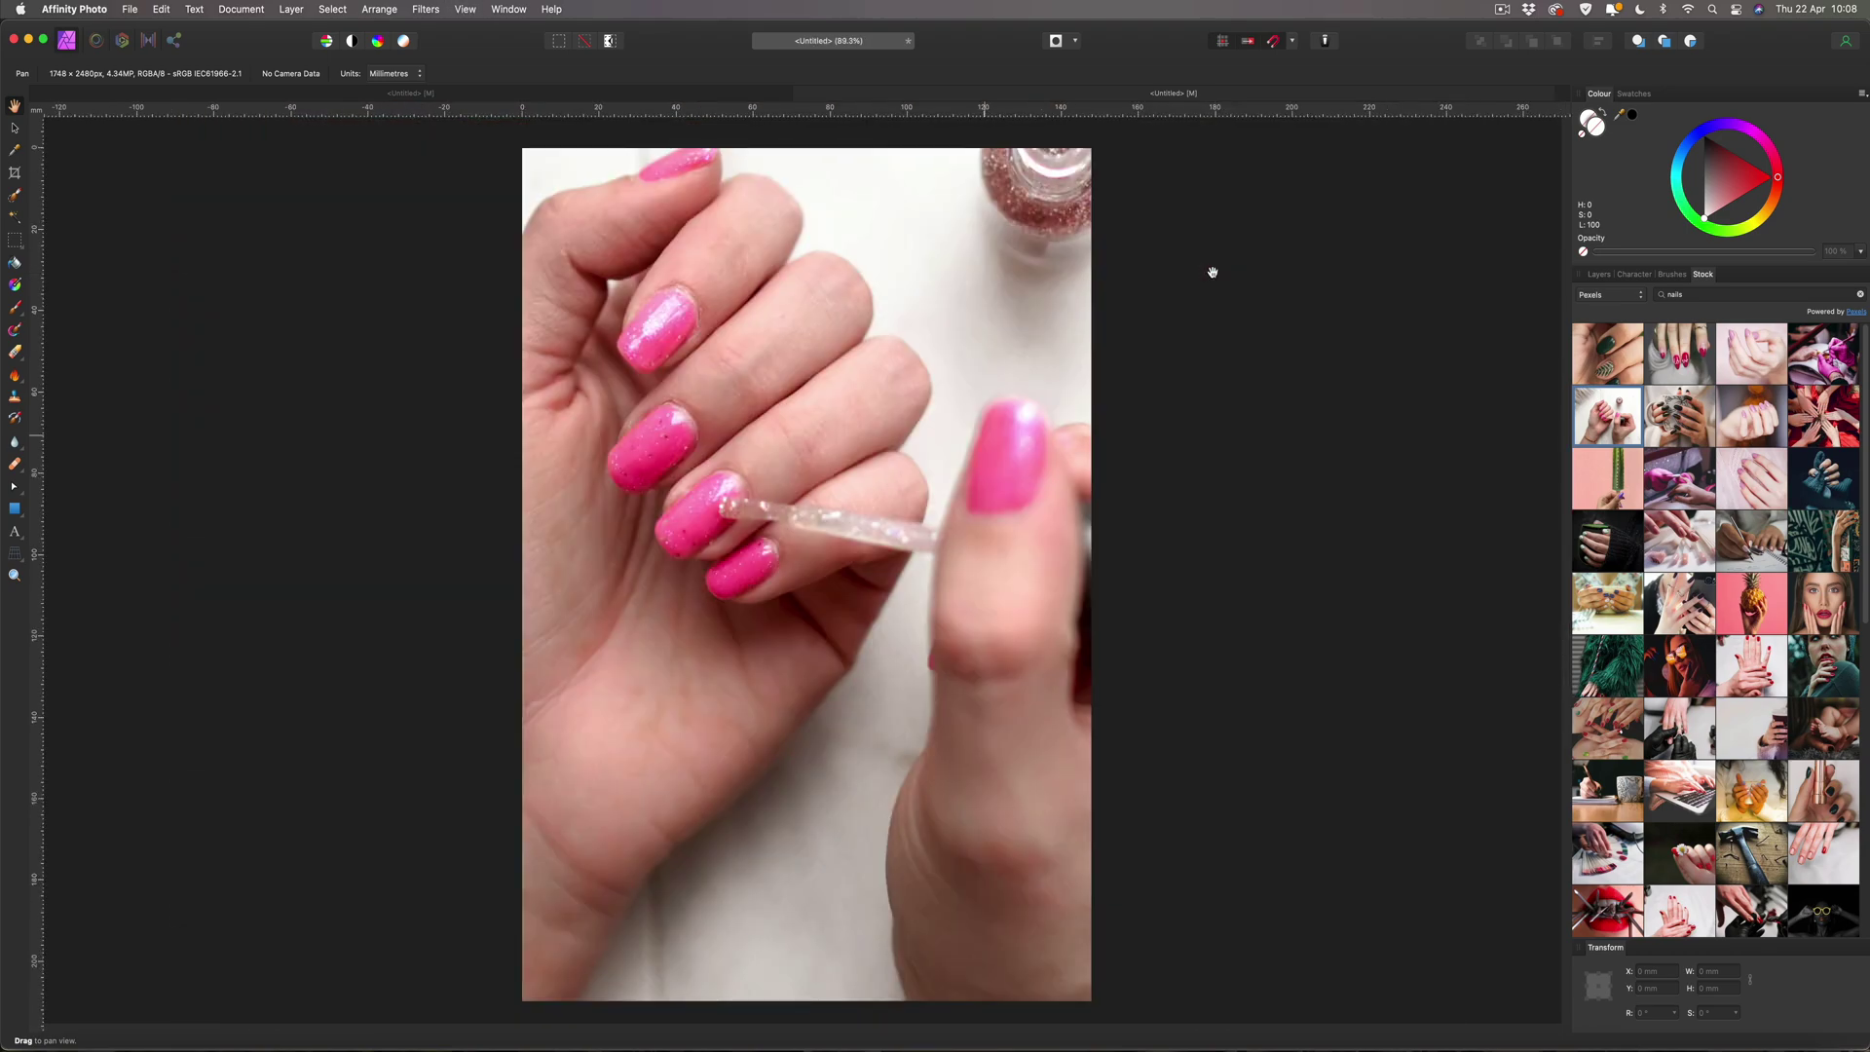
pyautogui.scroll(-2, 1212, 272)
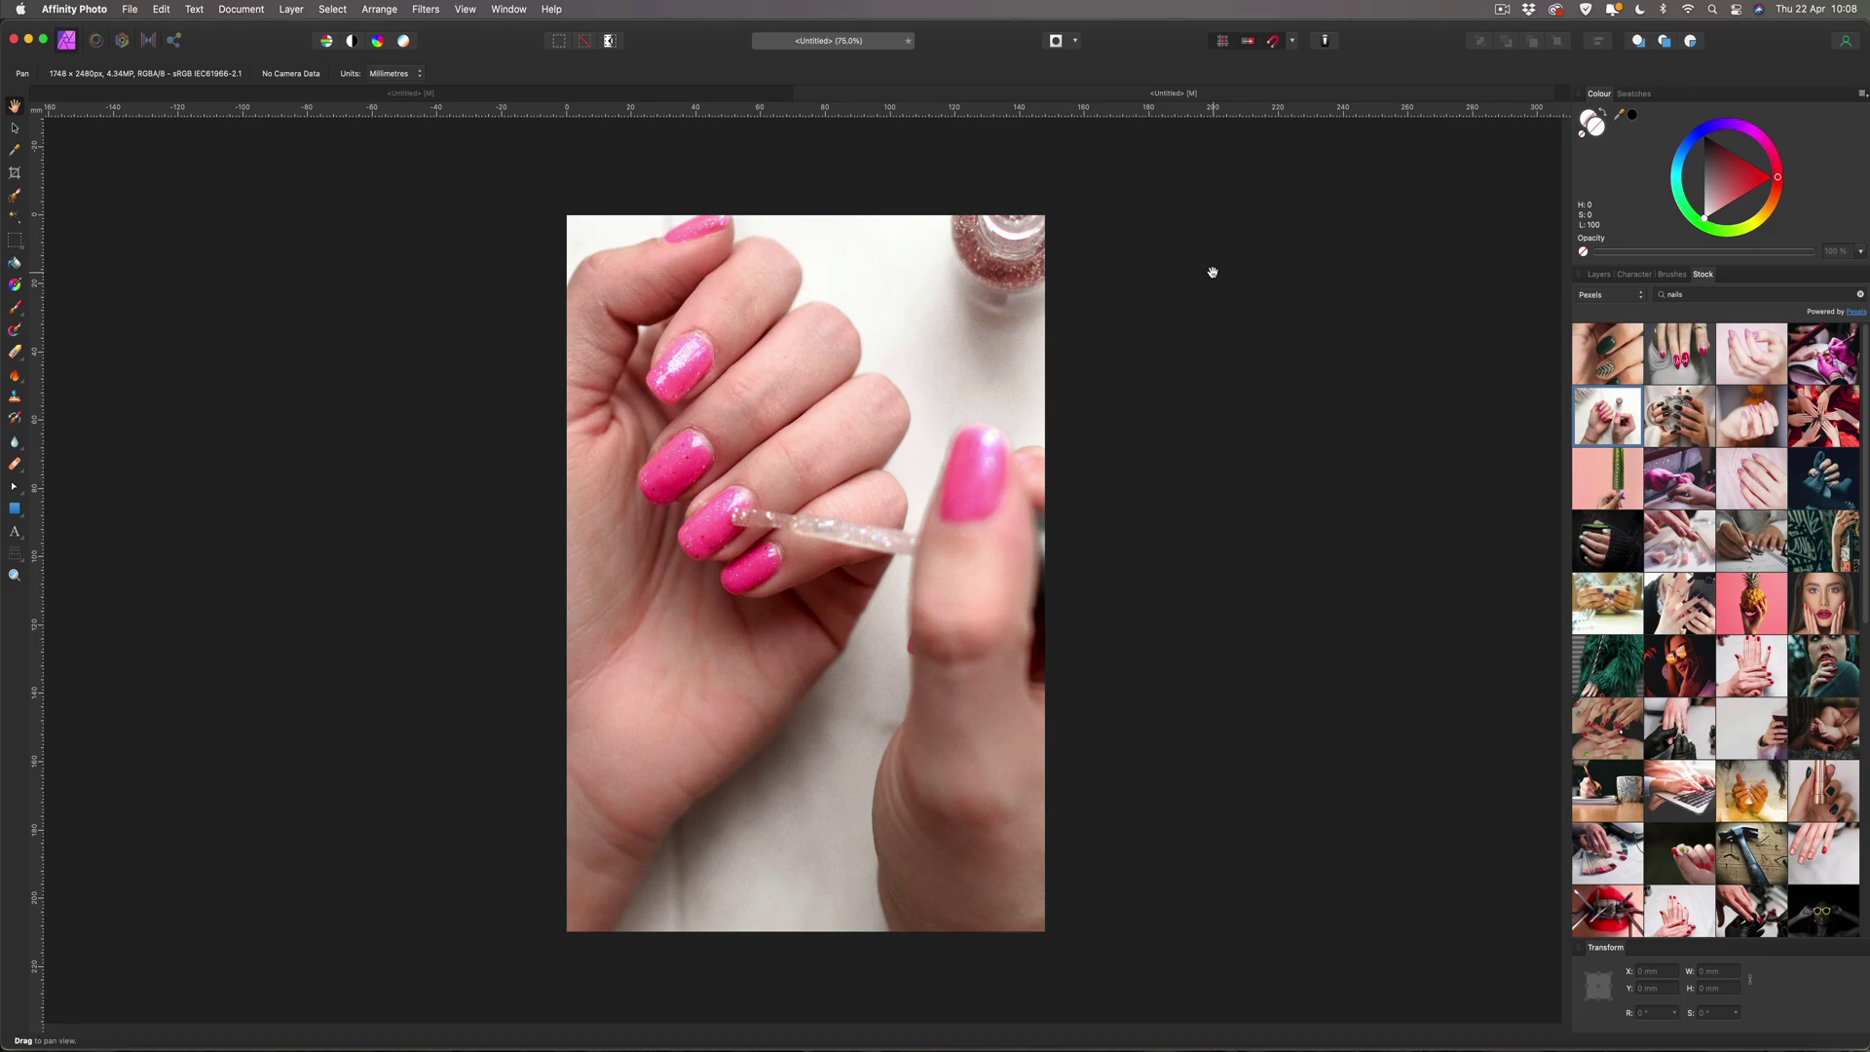
pyautogui.click(17, 130)
pyautogui.click(104, 185)
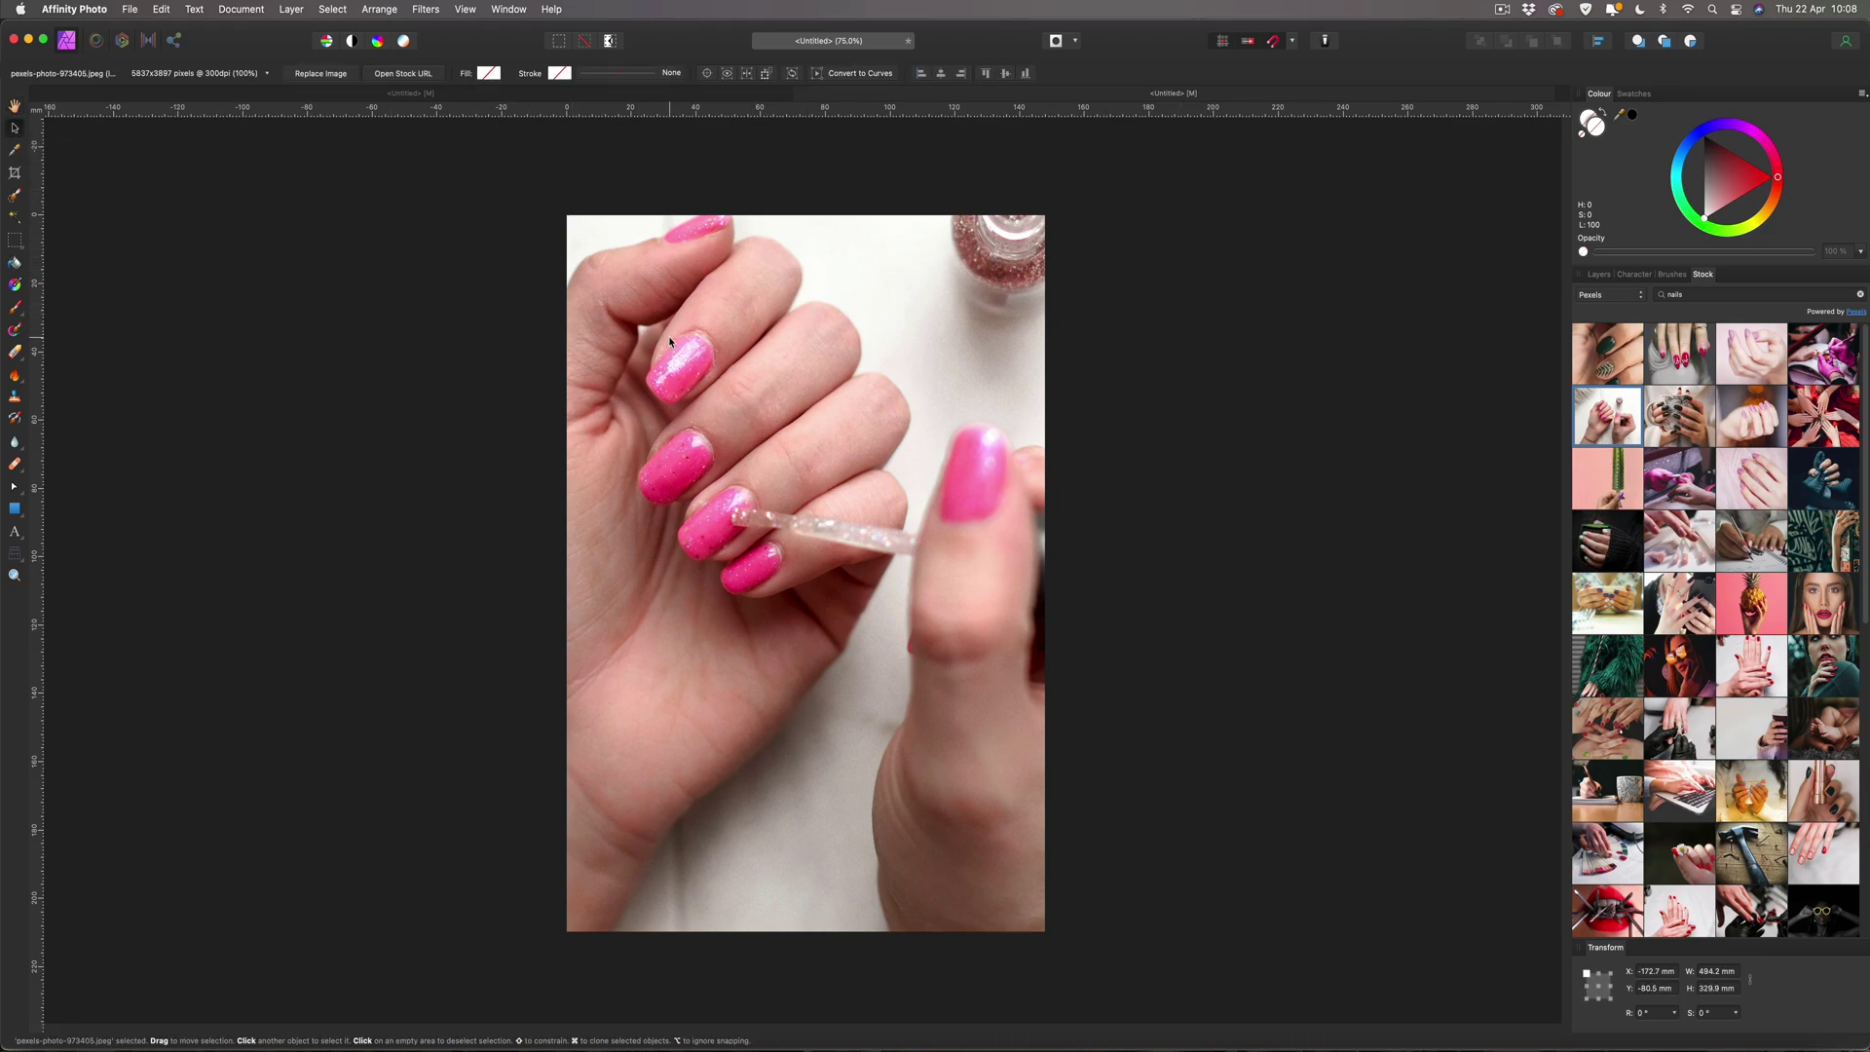
pyautogui.press('super+minus')
pyautogui.press('super+minus')
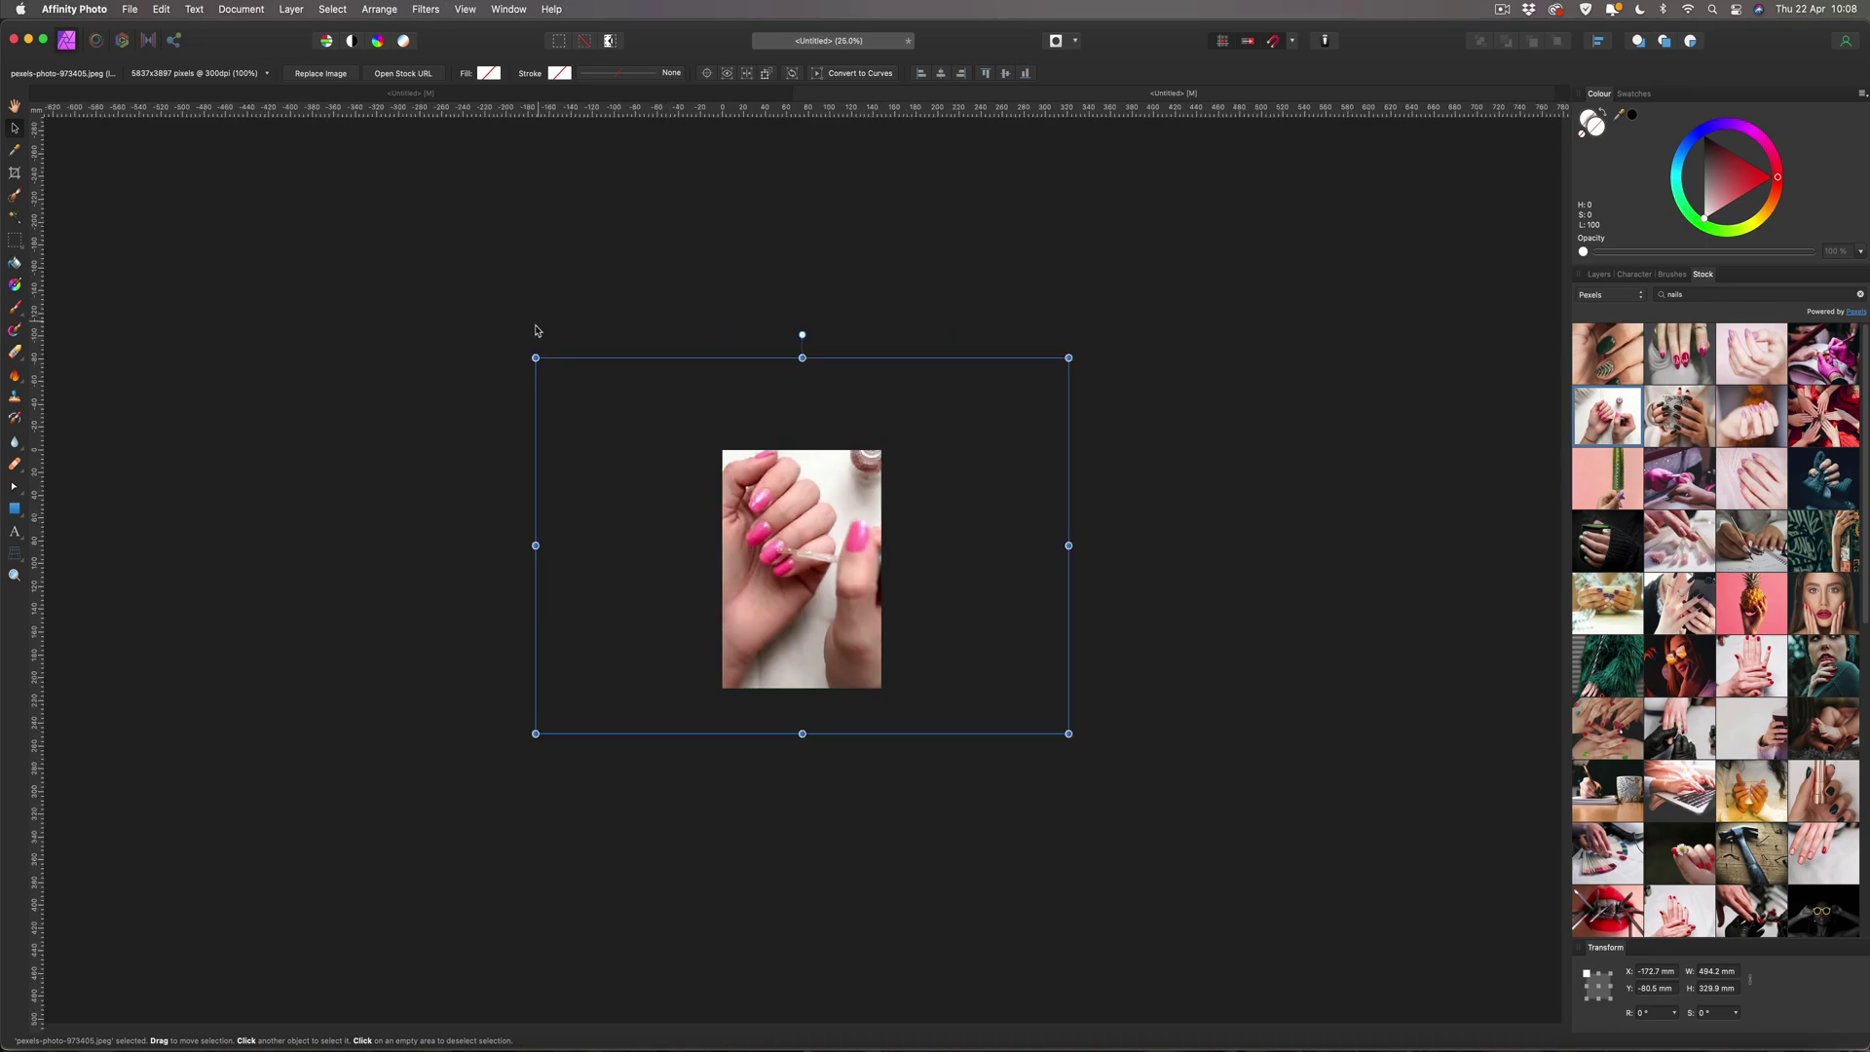
# Shrink and shift the nail photo until it is centred and covers the A5 page, then fit the view.
pyautogui.moveTo(534, 351); pyautogui.dragTo(583, 416)
pyautogui.press('super+z')
pyautogui.moveTo(811, 498); pyautogui.dragTo(782, 494)
pyautogui.moveTo(1030, 402); pyautogui.dragTo(999, 423)
pyautogui.moveTo(845, 503); pyautogui.dragTo(868, 487)
pyautogui.moveTo(1022, 407); pyautogui.dragTo(979, 438)
pyautogui.moveTo(837, 480); pyautogui.dragTo(843, 458)
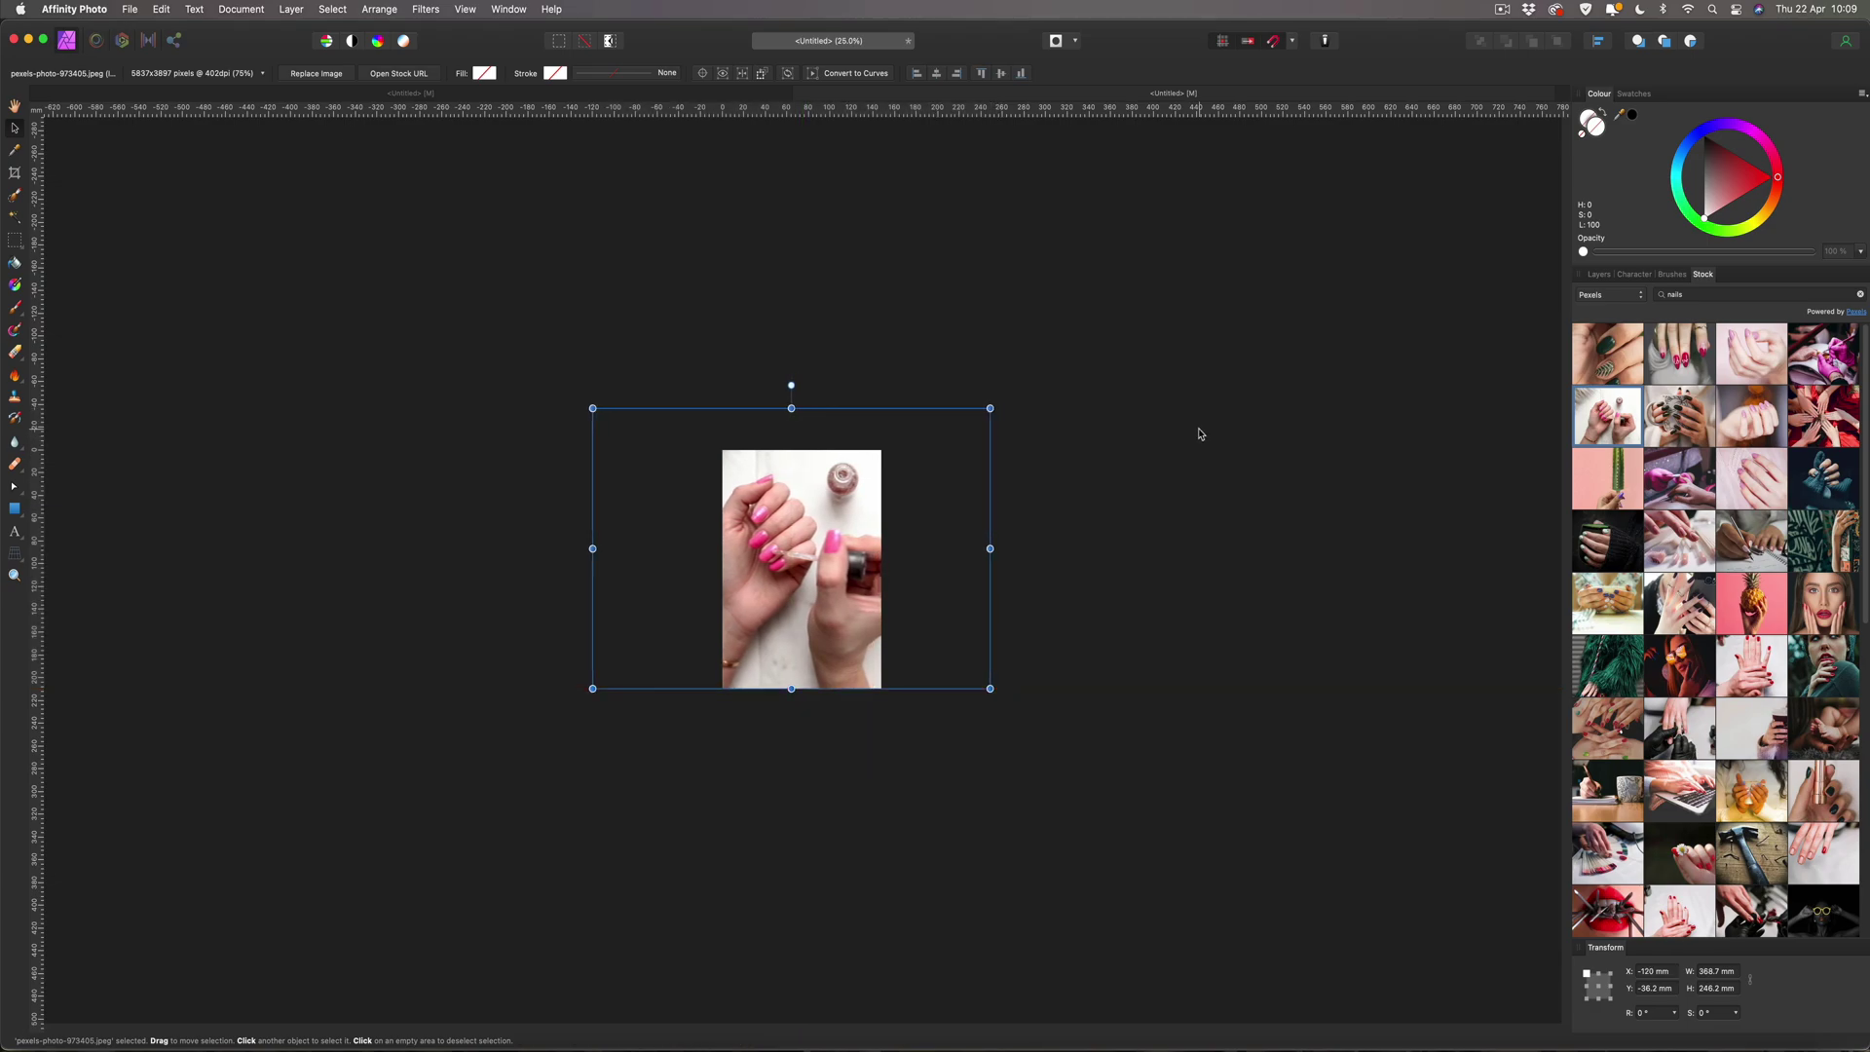
pyautogui.click(1164, 433)
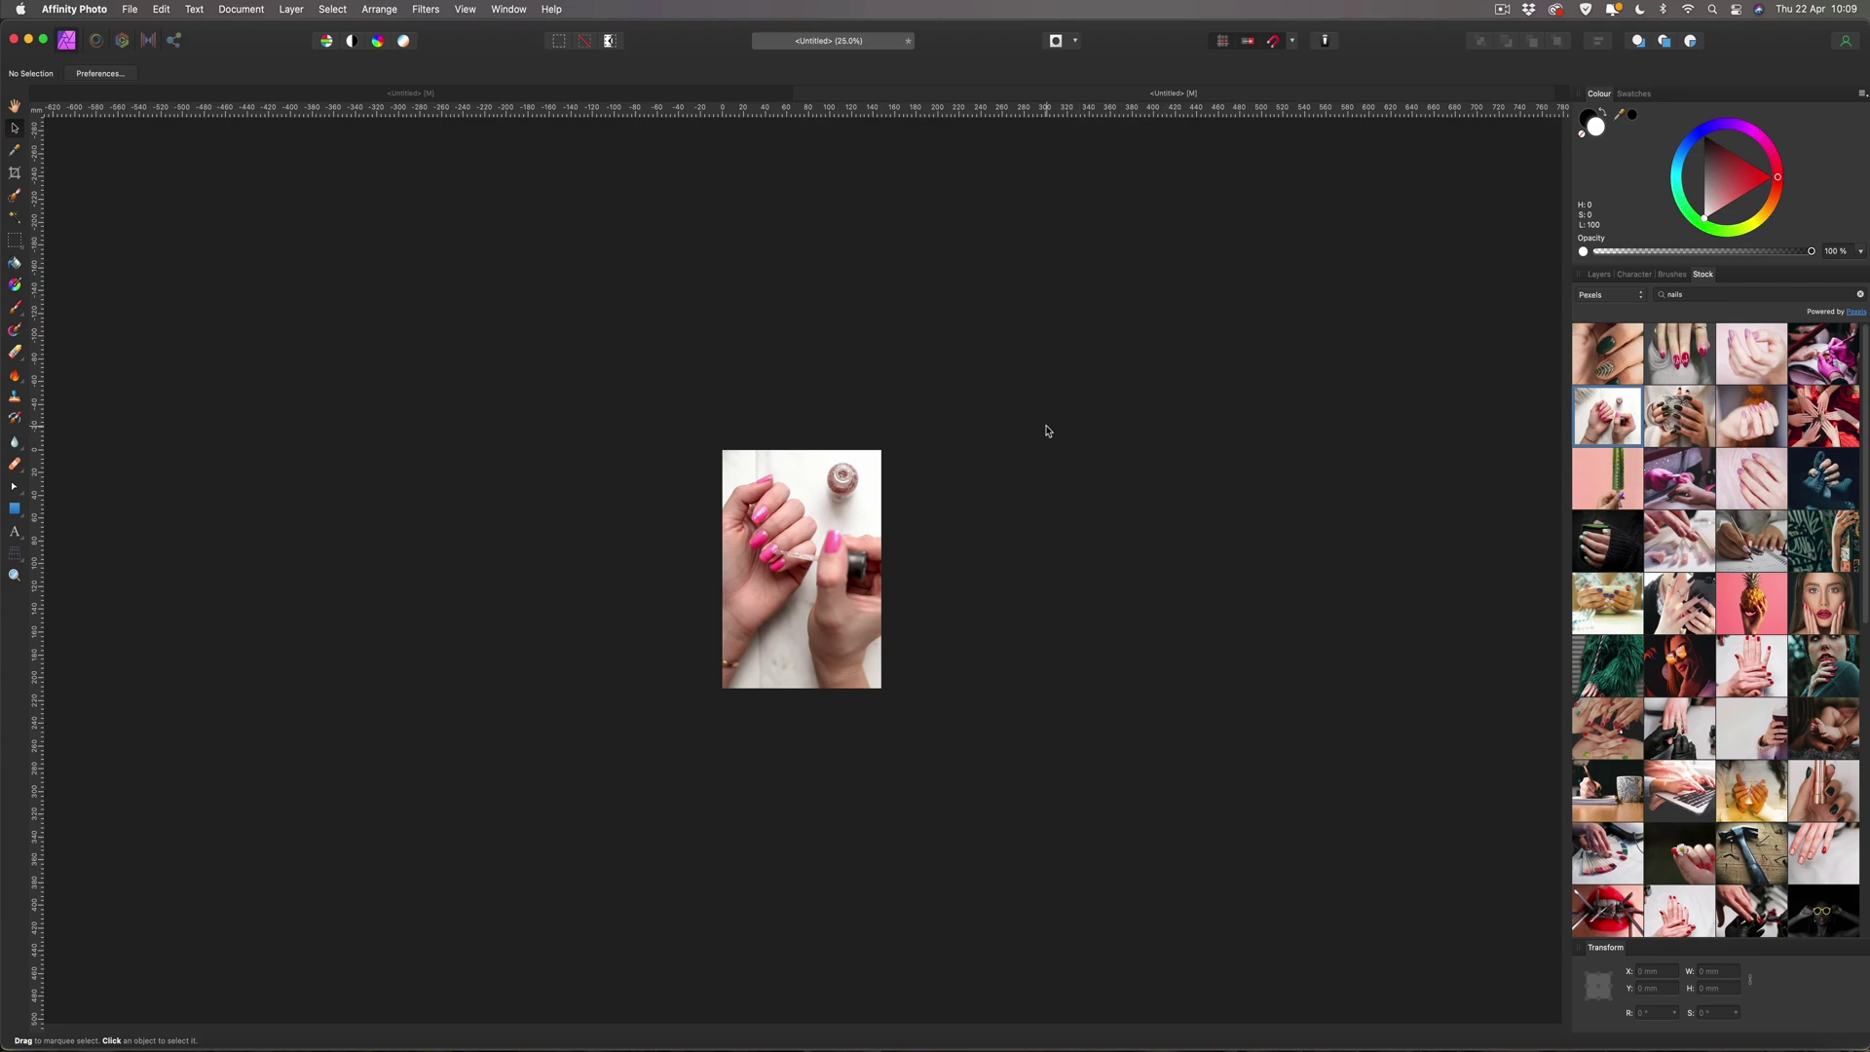
pyautogui.press('super+0')
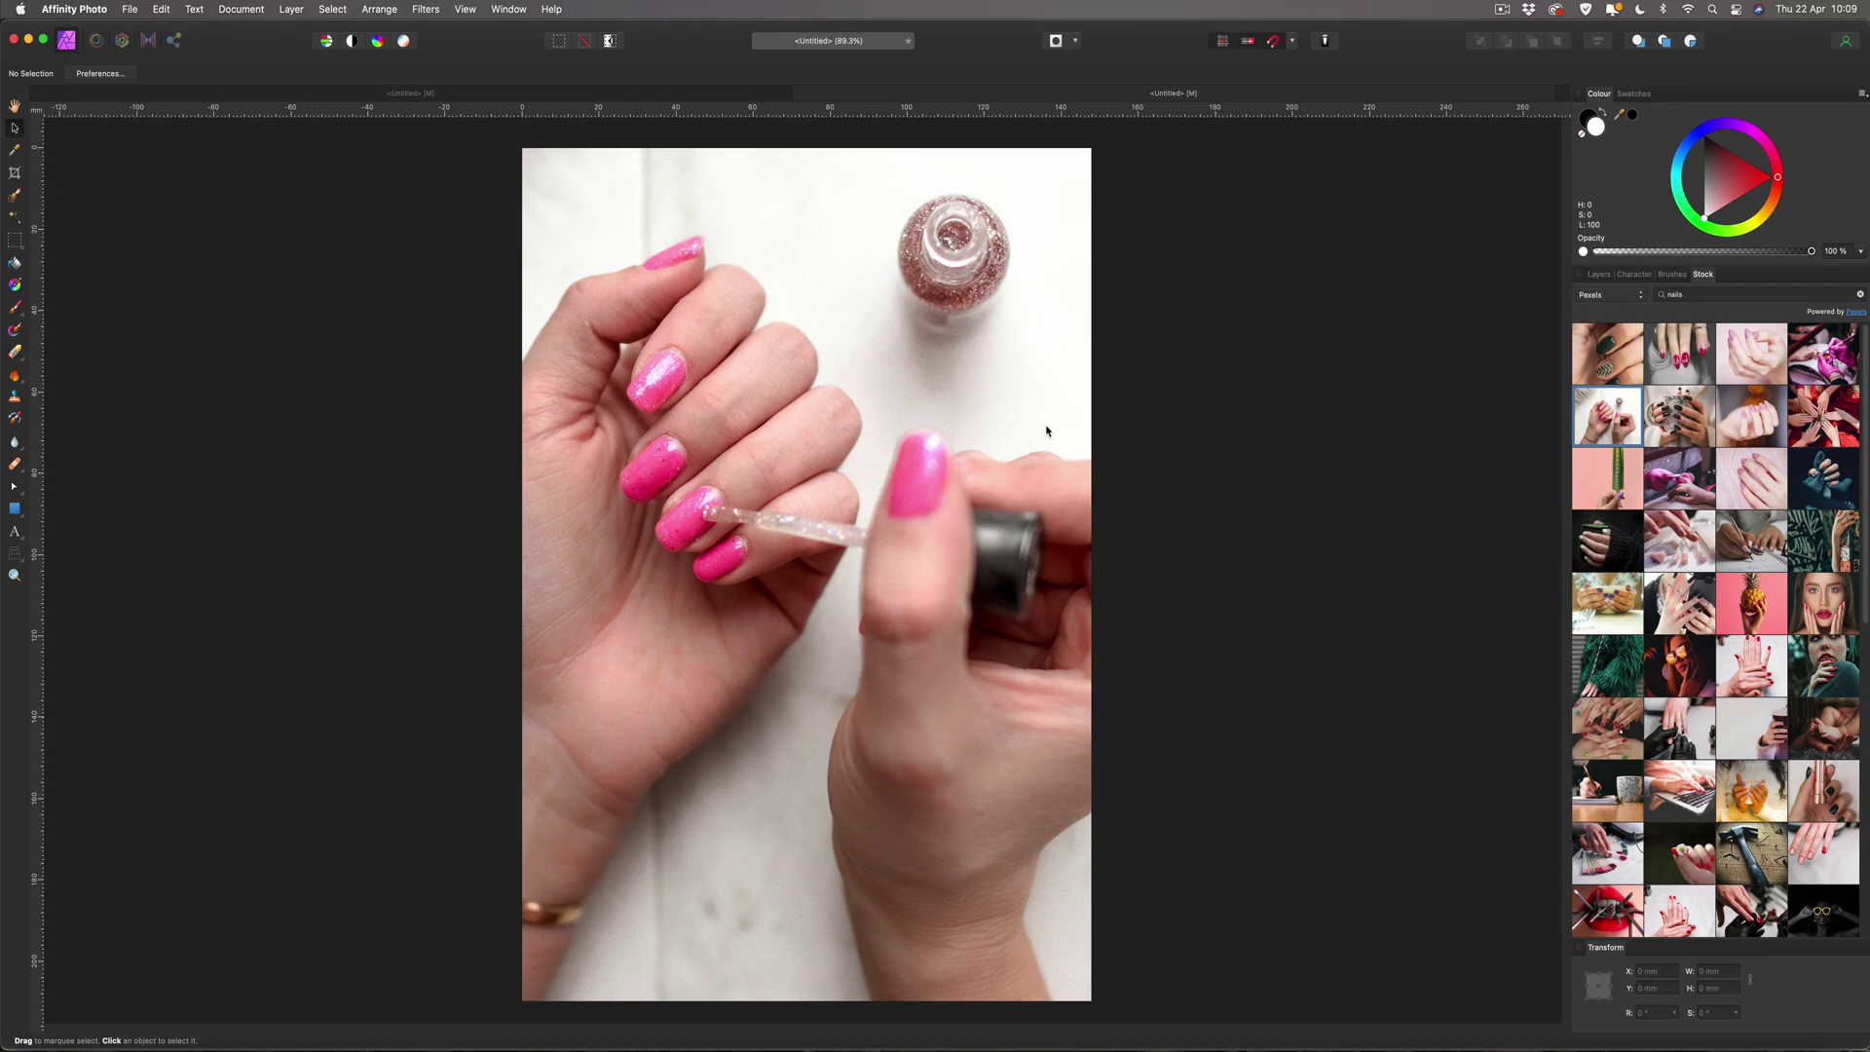
pyautogui.press('super+minus')
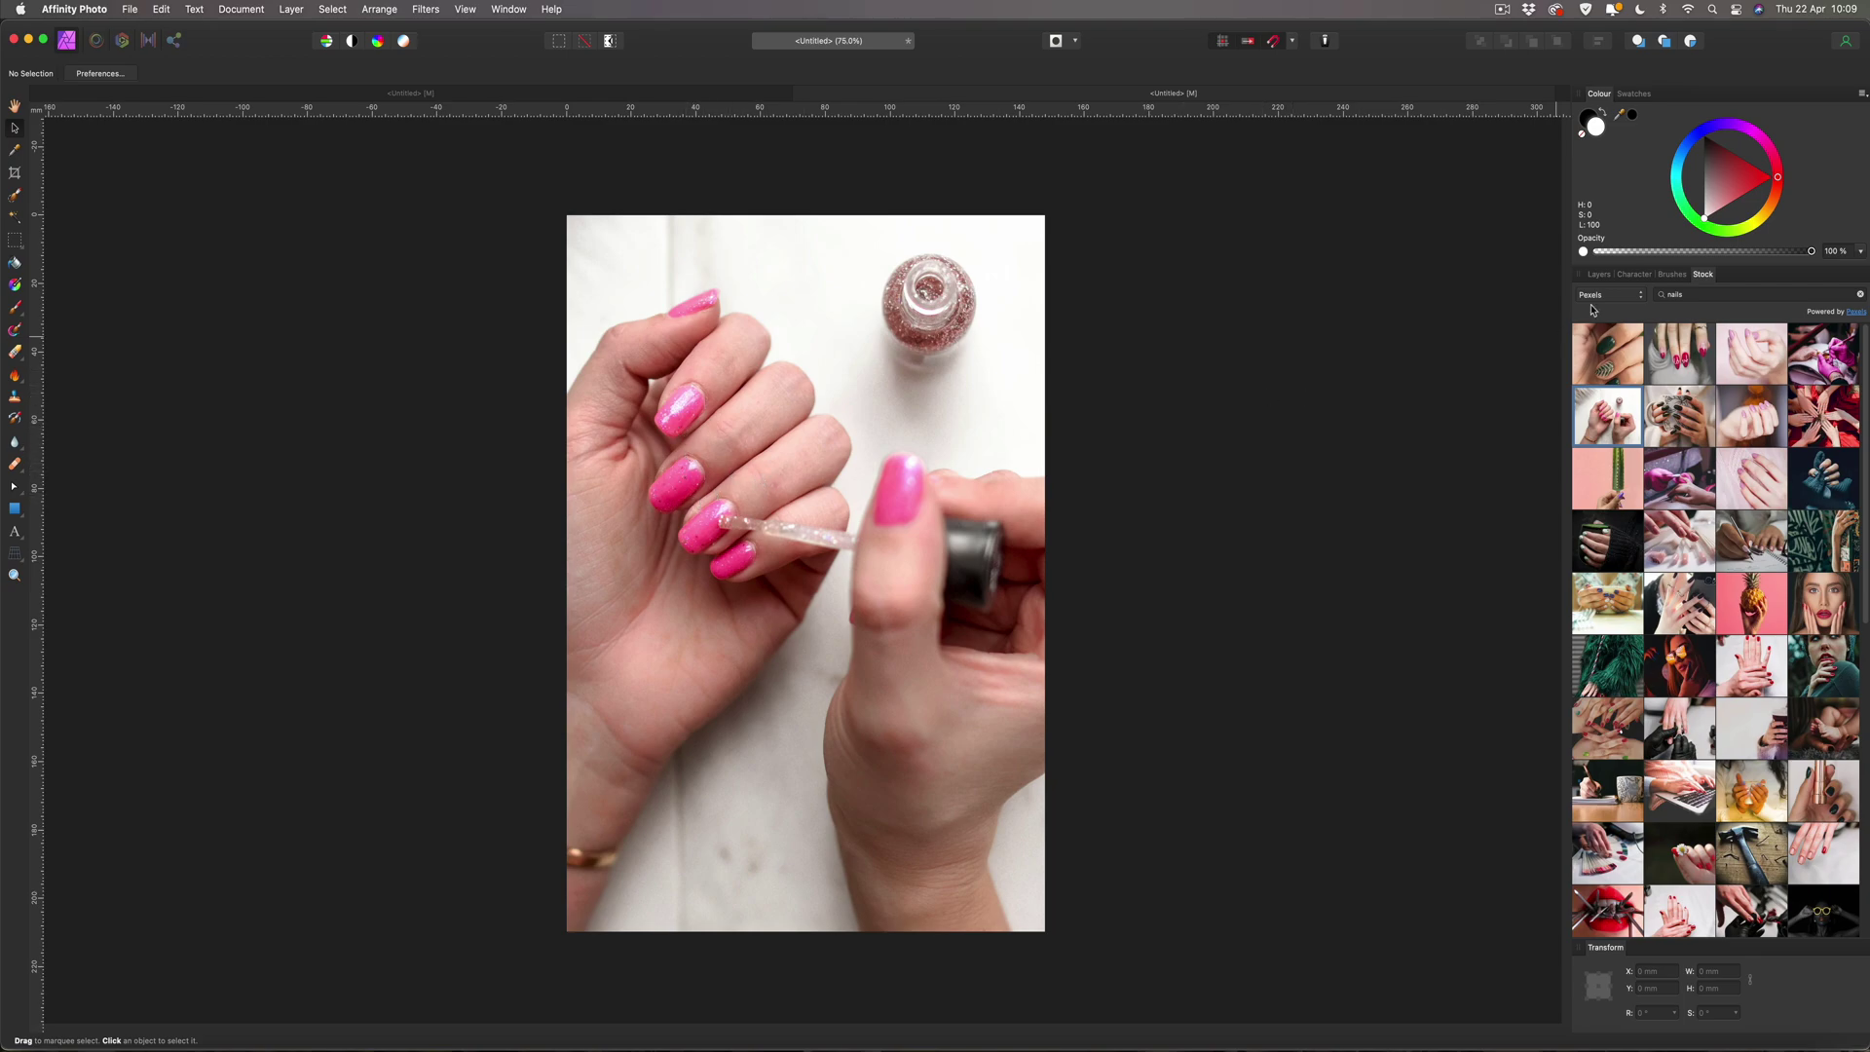
# Add a Vibrance adjustment to the nail photo with negative saturation to mute the pinks.
pyautogui.click(1600, 275)
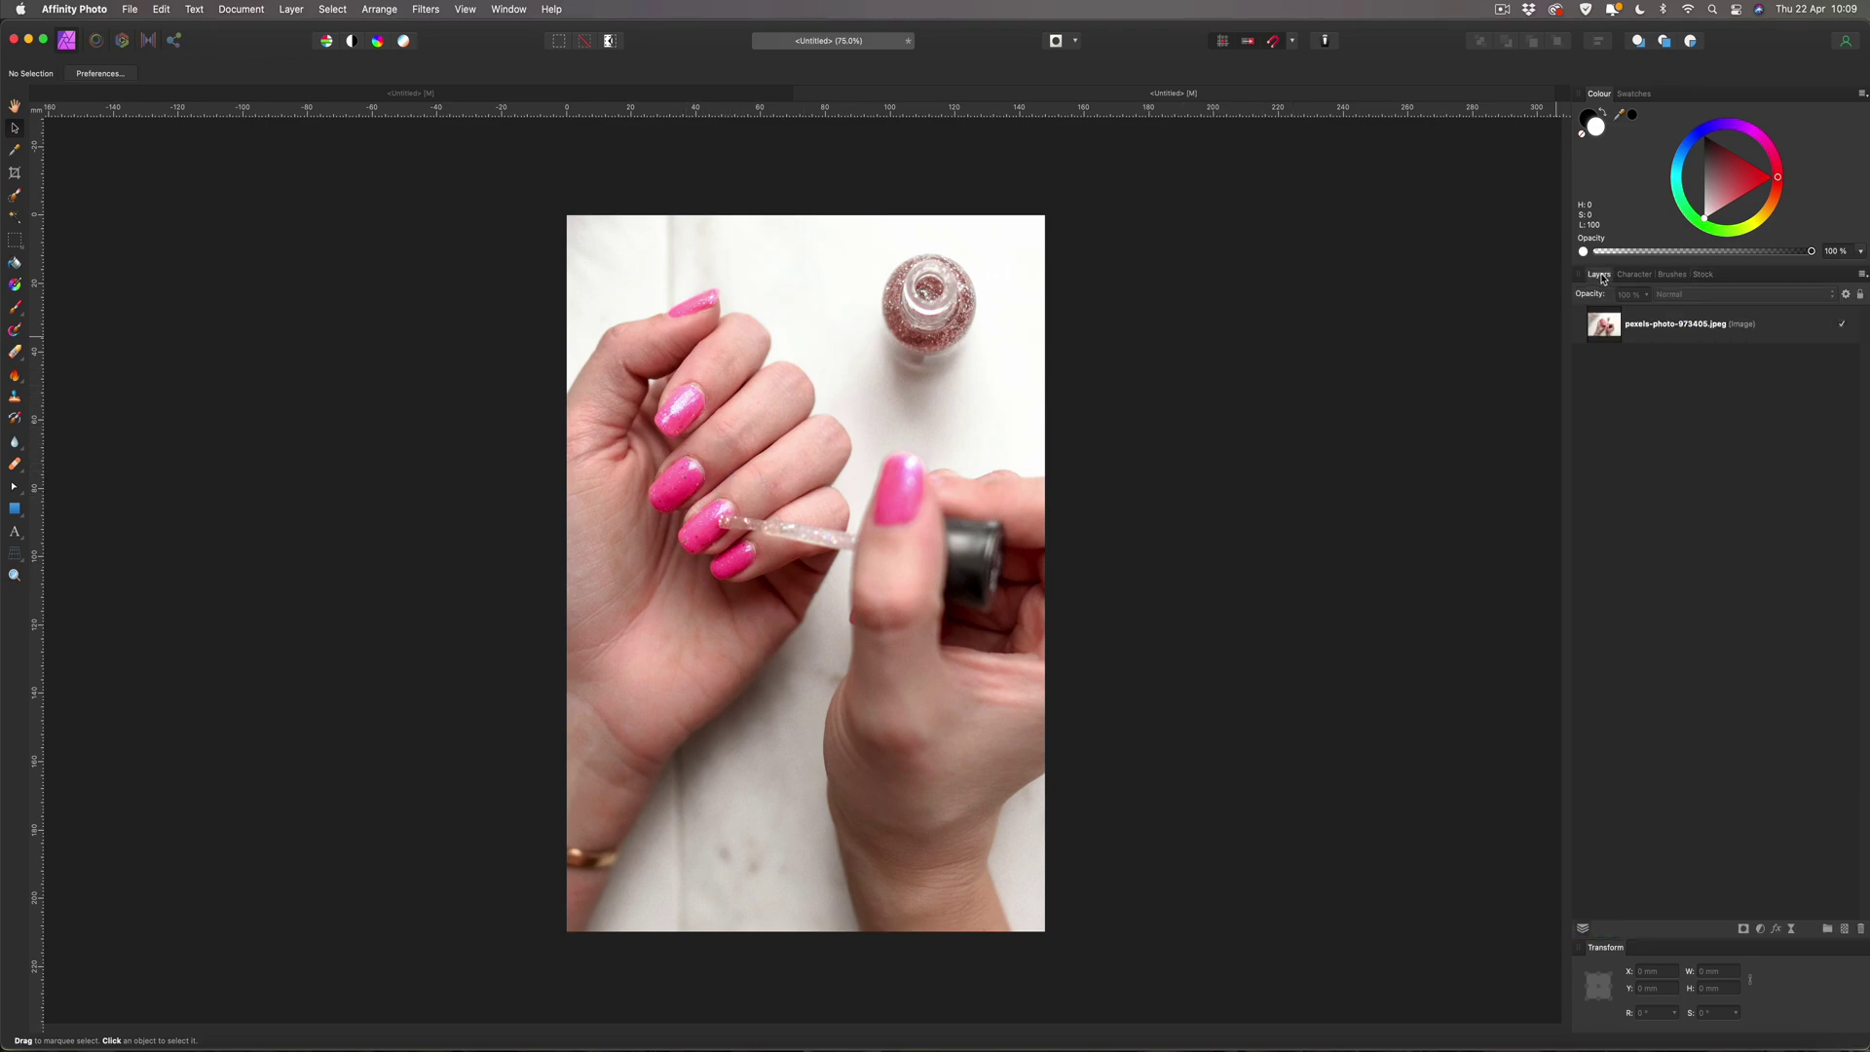
pyautogui.click(1648, 329)
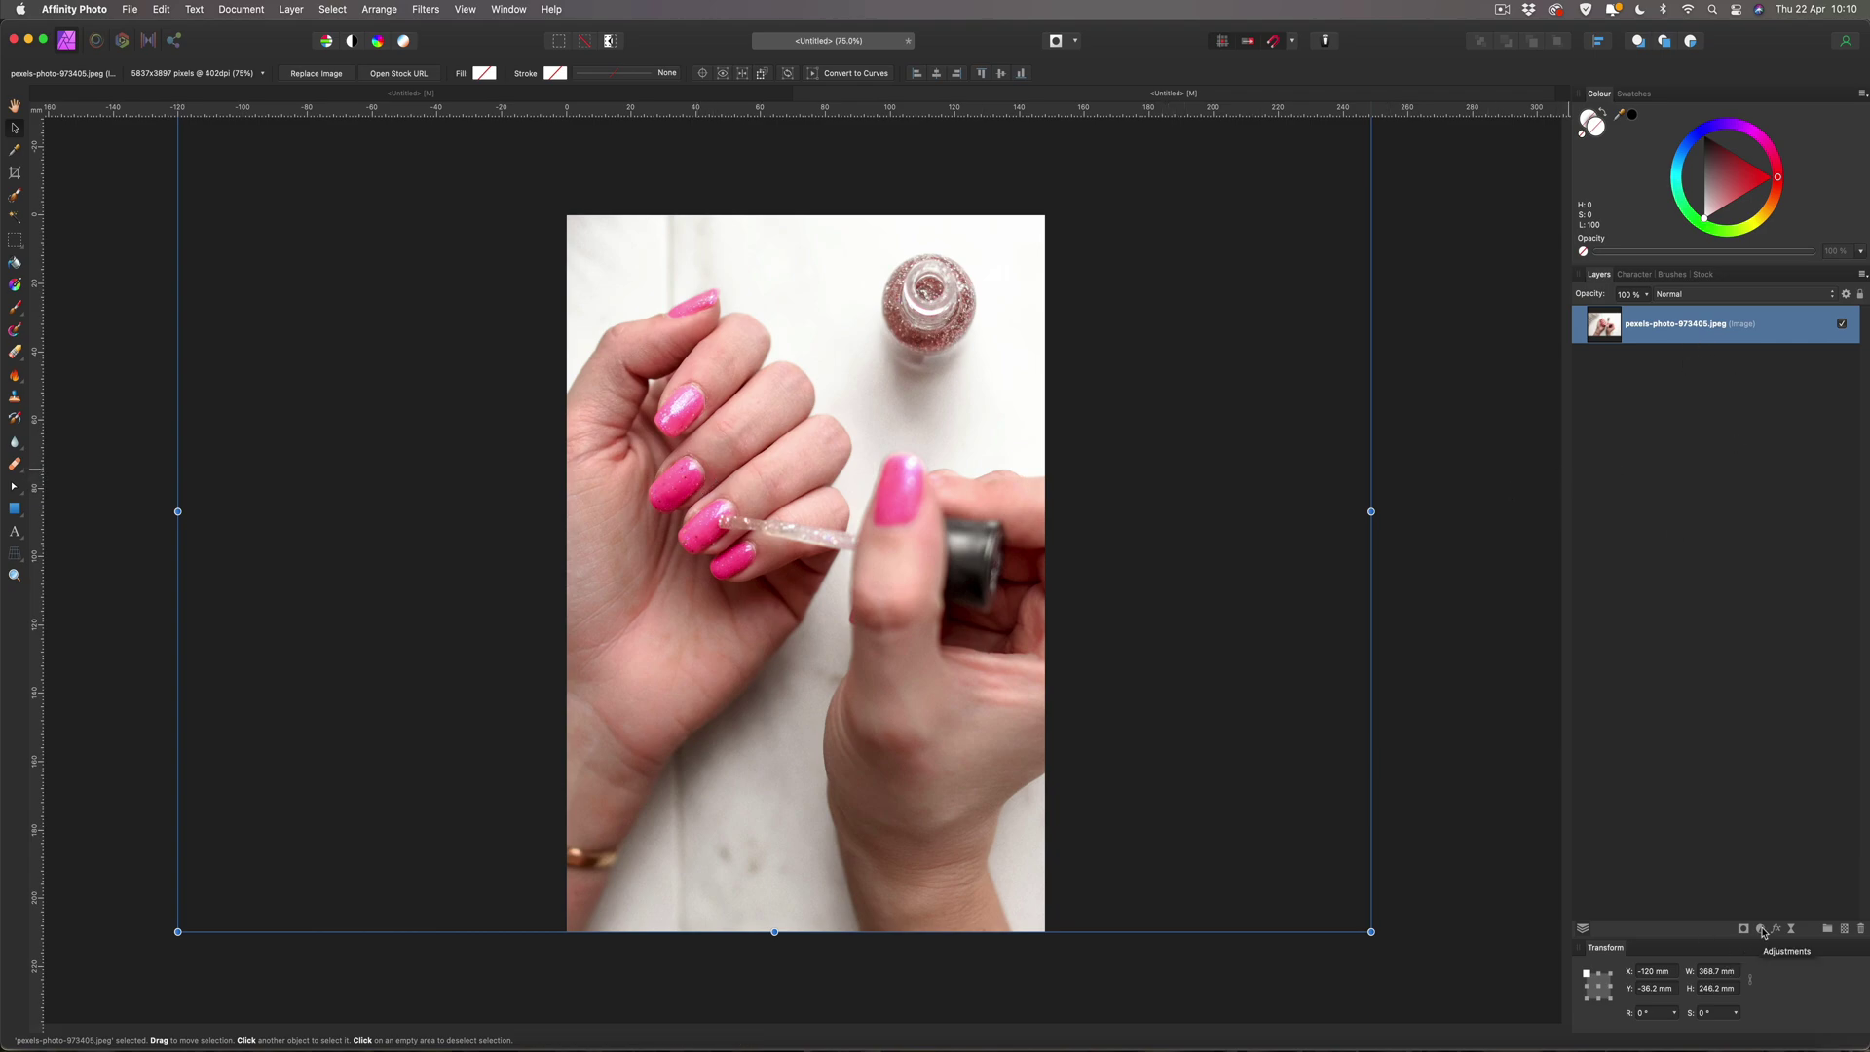
pyautogui.click(1760, 930)
pyautogui.scroll(-4, 1782, 940)
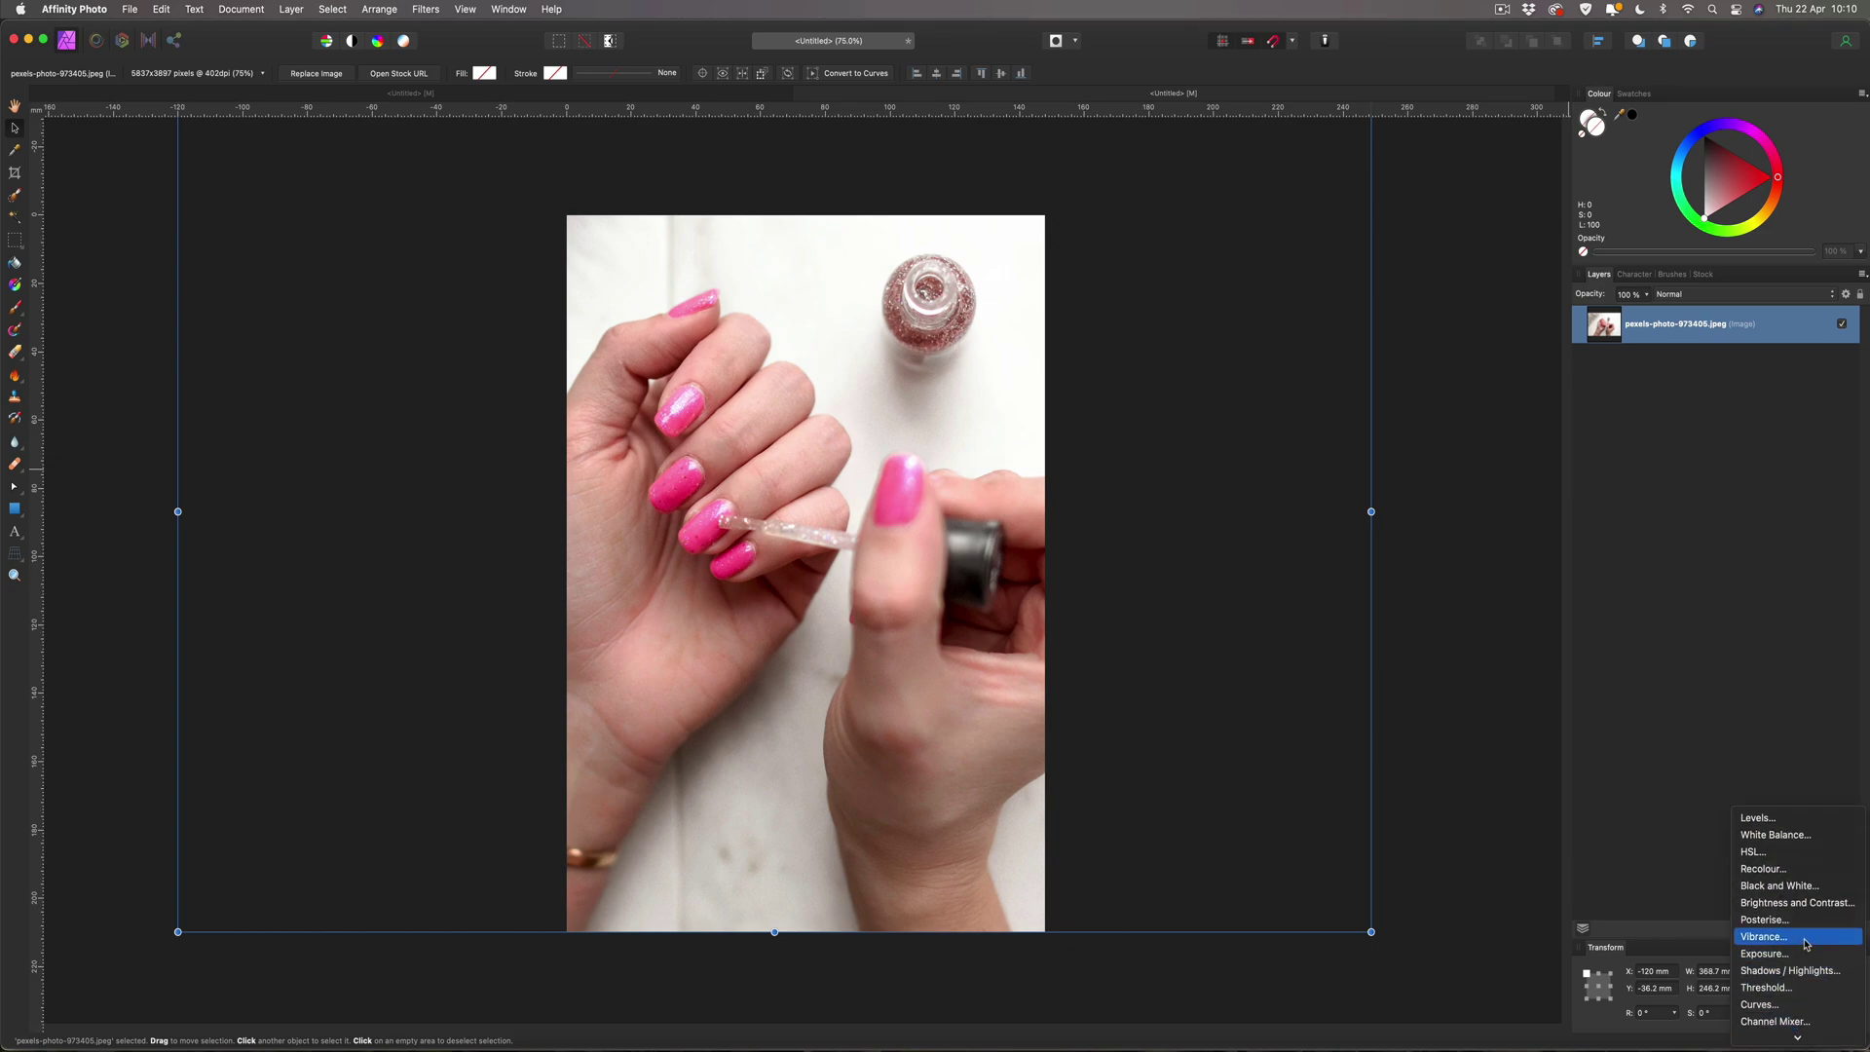
pyautogui.click(1805, 941)
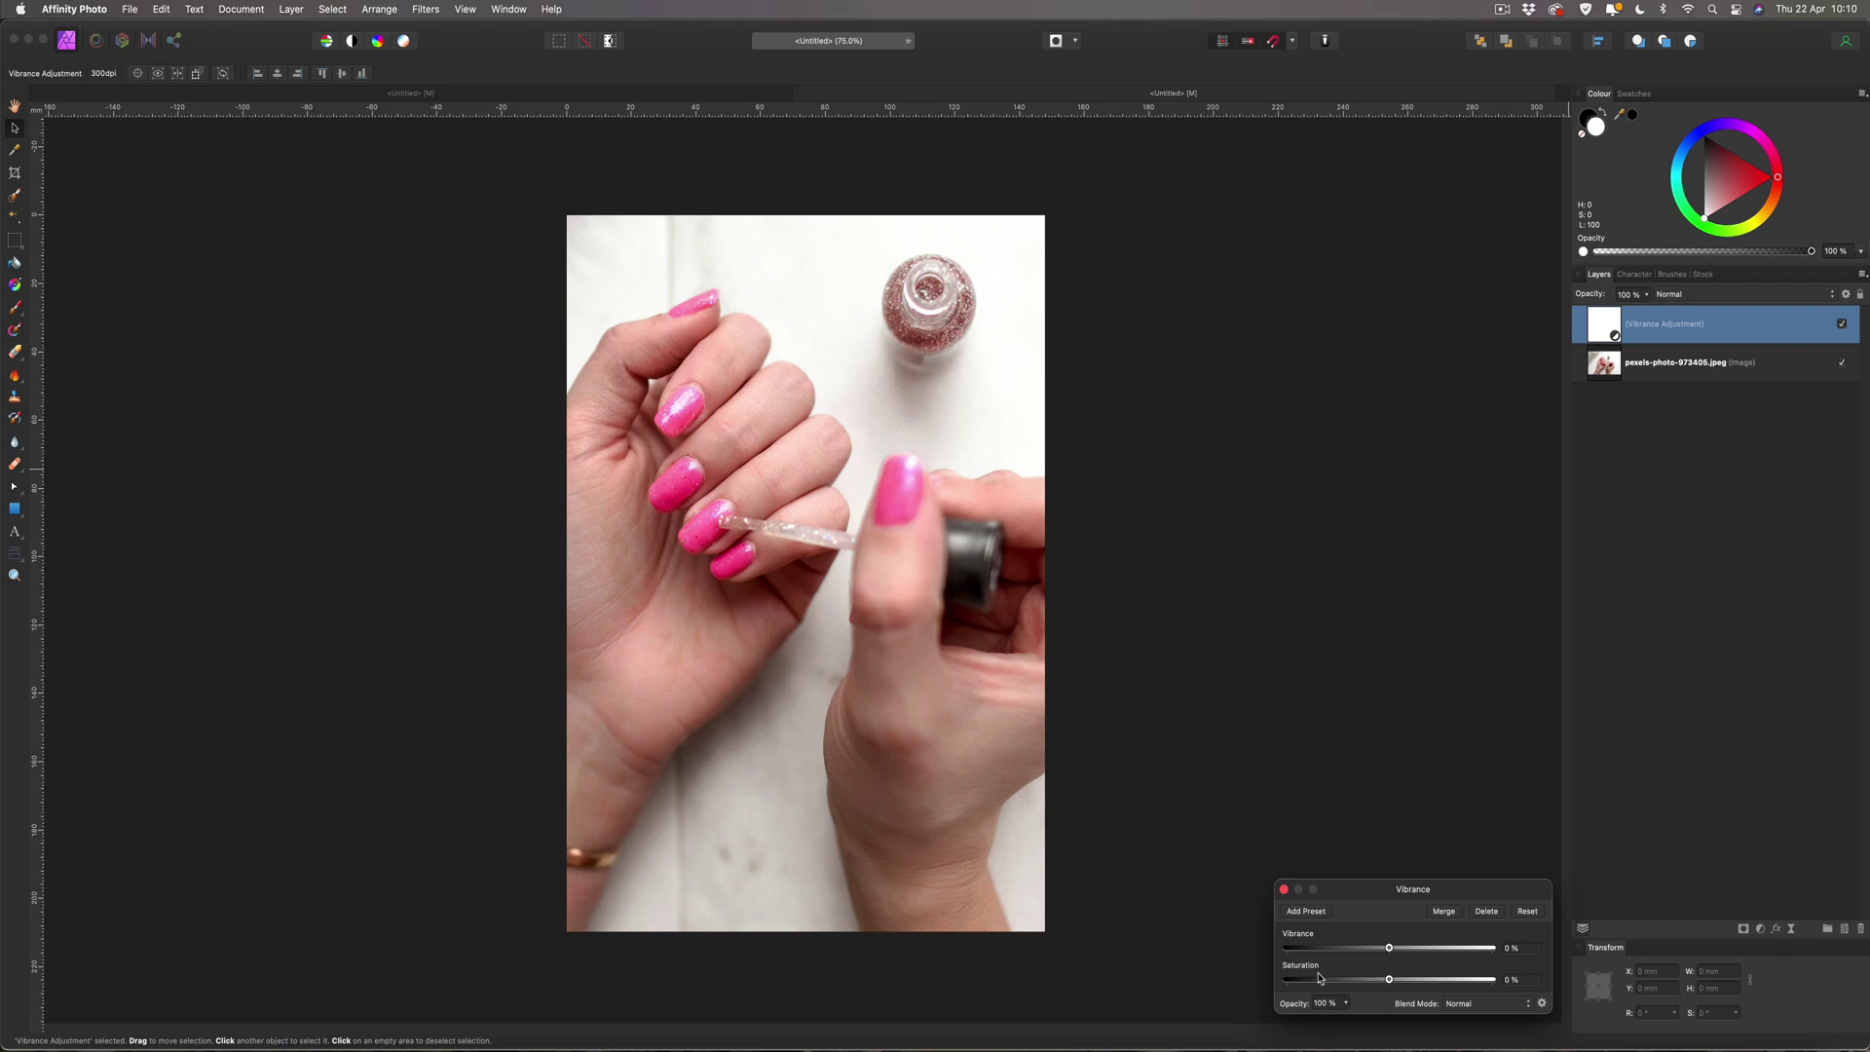
pyautogui.moveTo(1390, 980); pyautogui.dragTo(1354, 982)
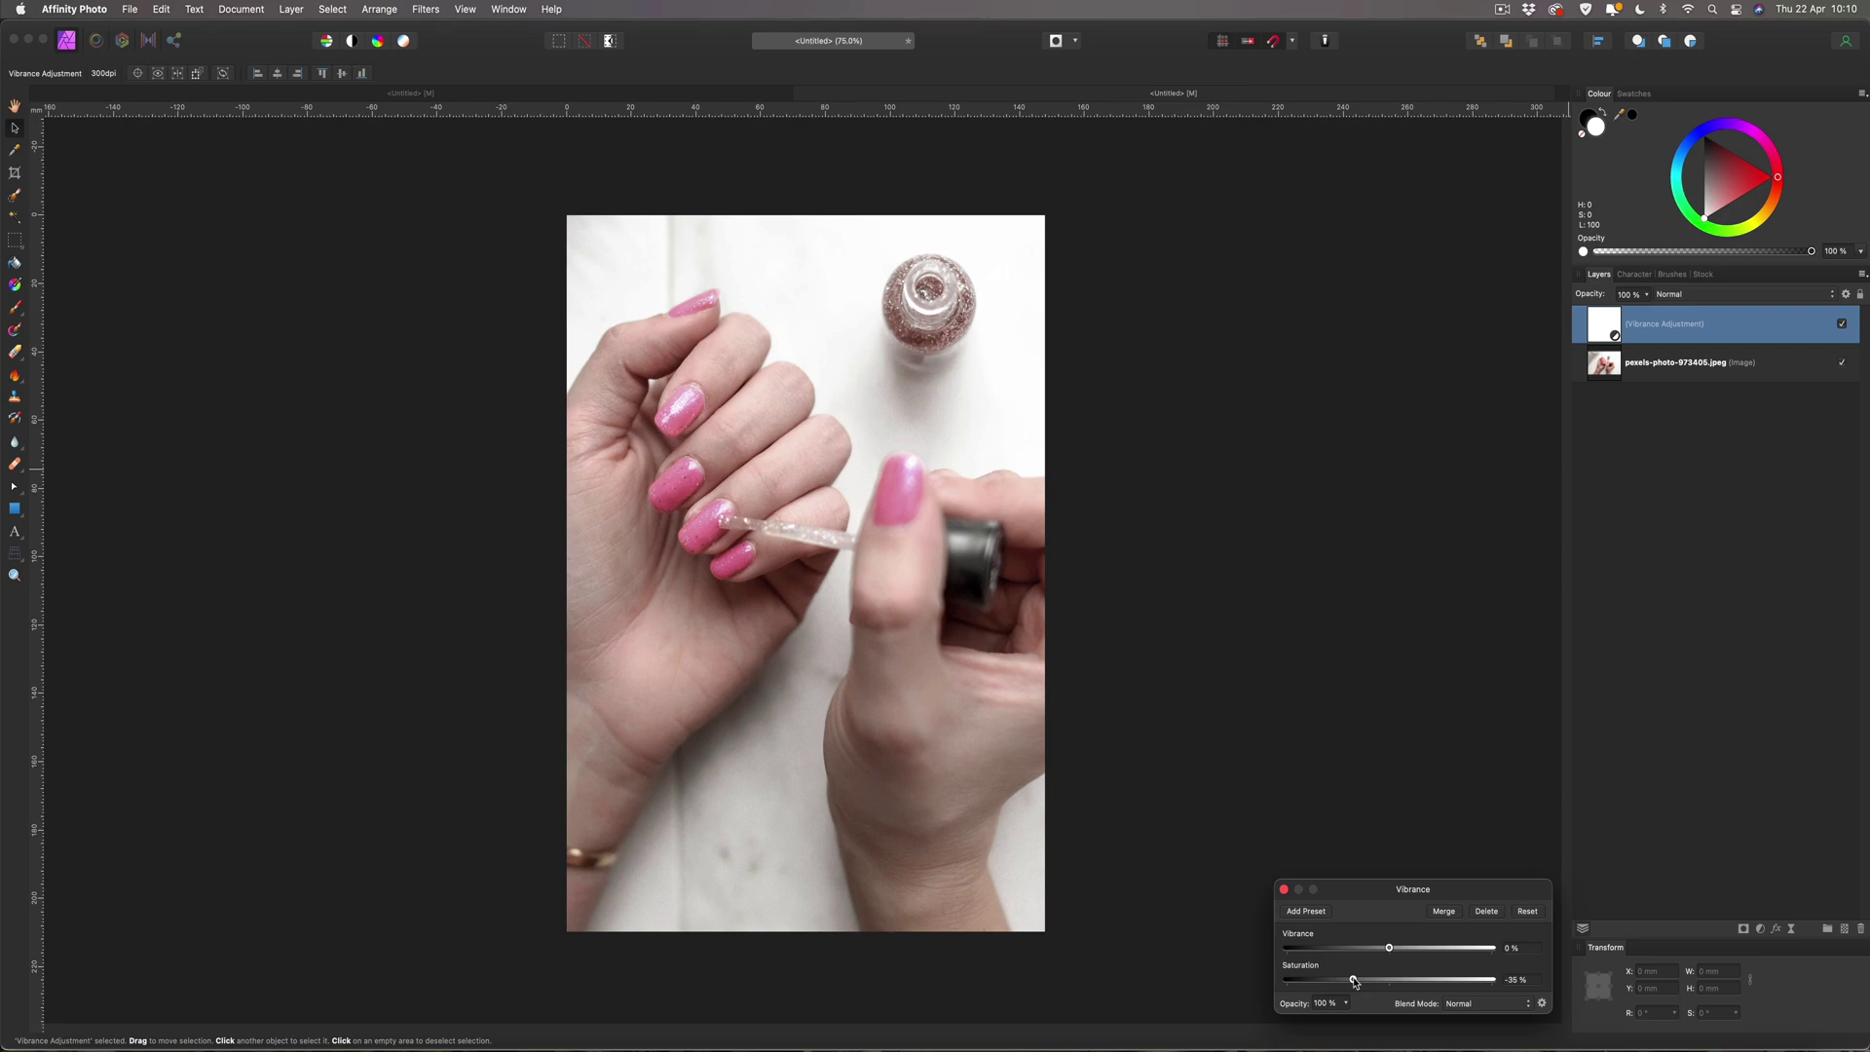
pyautogui.click(1285, 890)
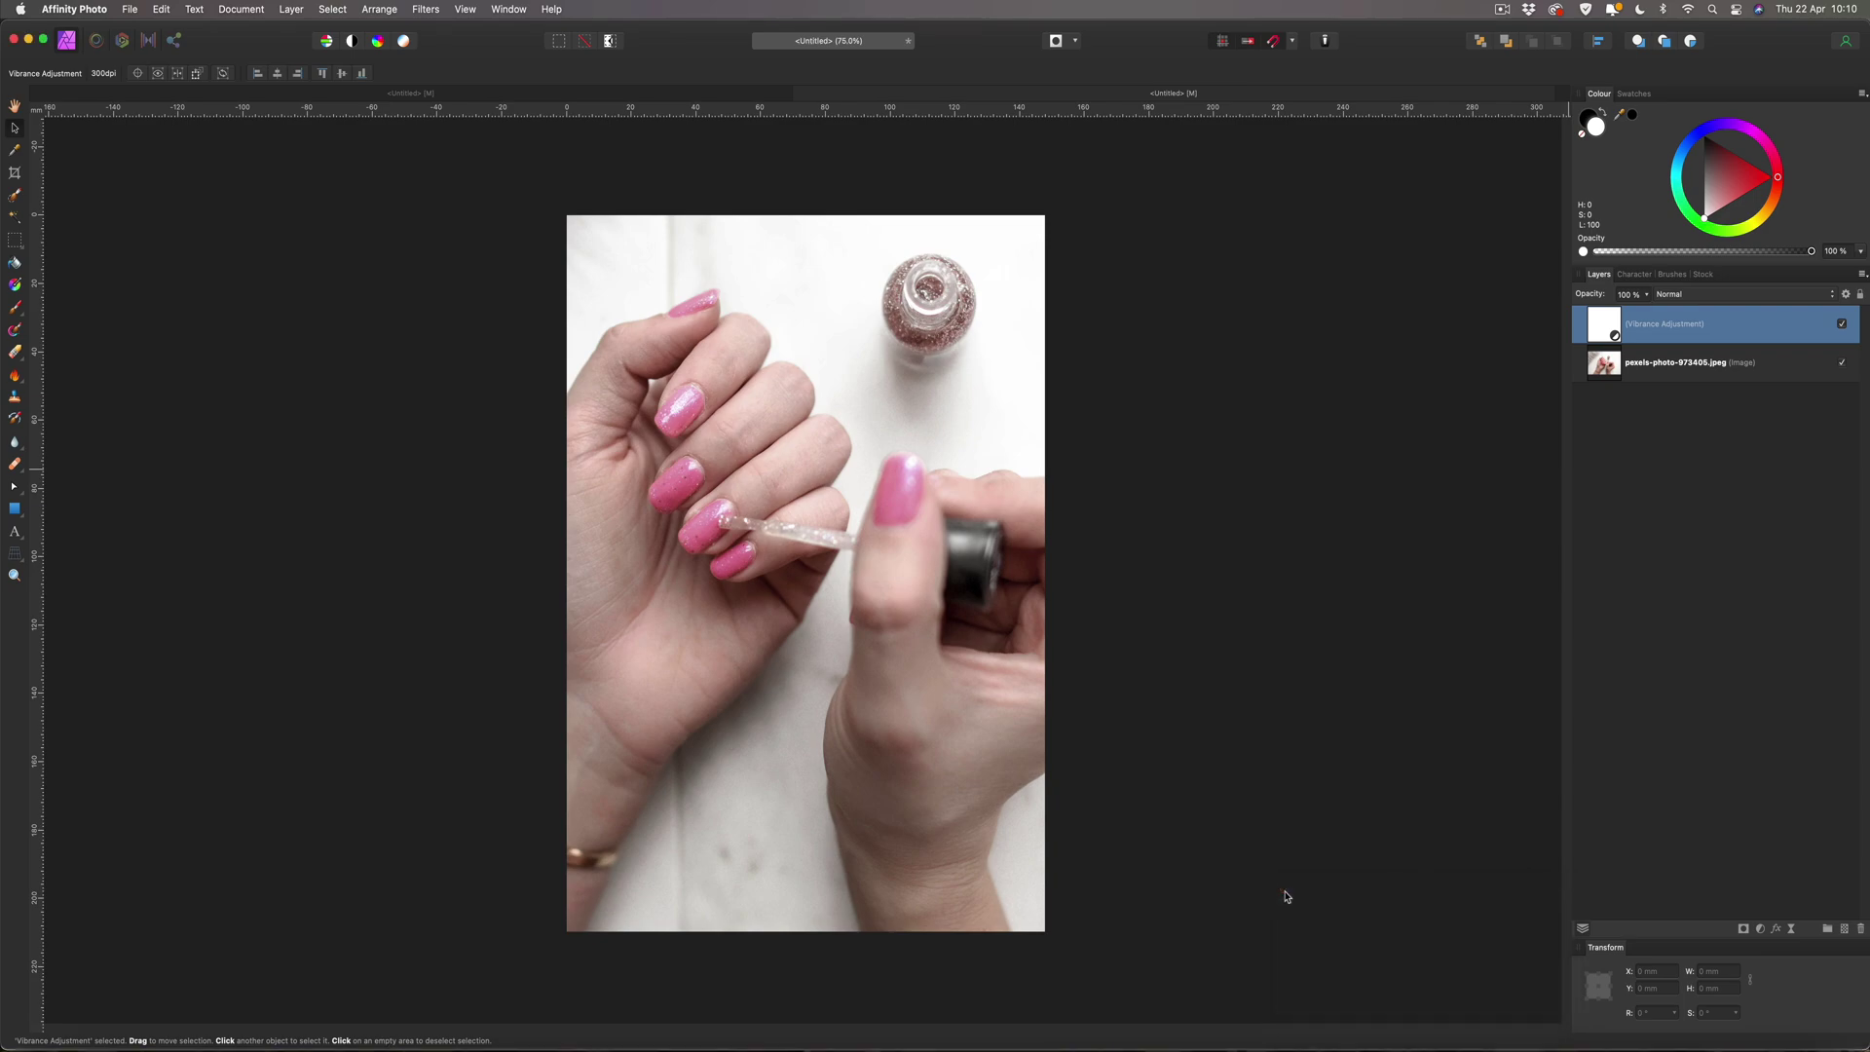
# Lock the nail photo layer and confirm it can no longer be selected.
pyautogui.click(1186, 823)
pyautogui.click(1485, 814)
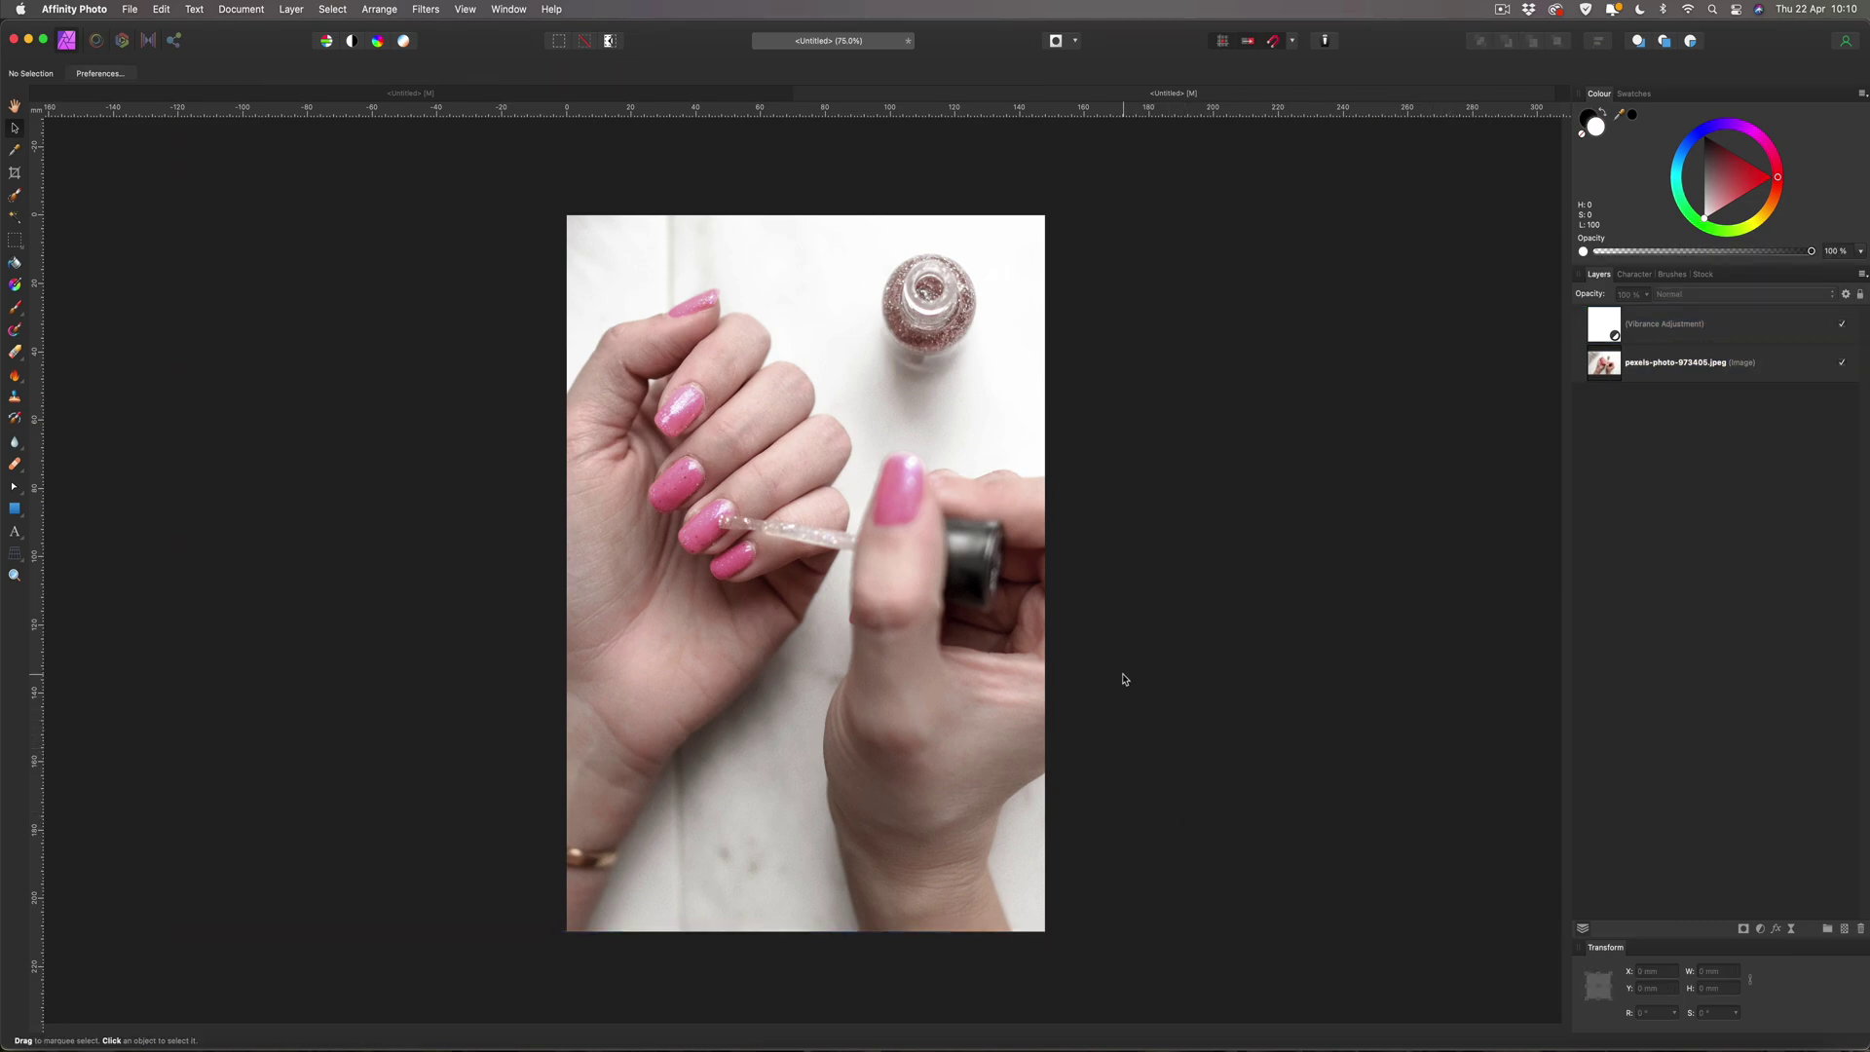
pyautogui.click(1752, 362)
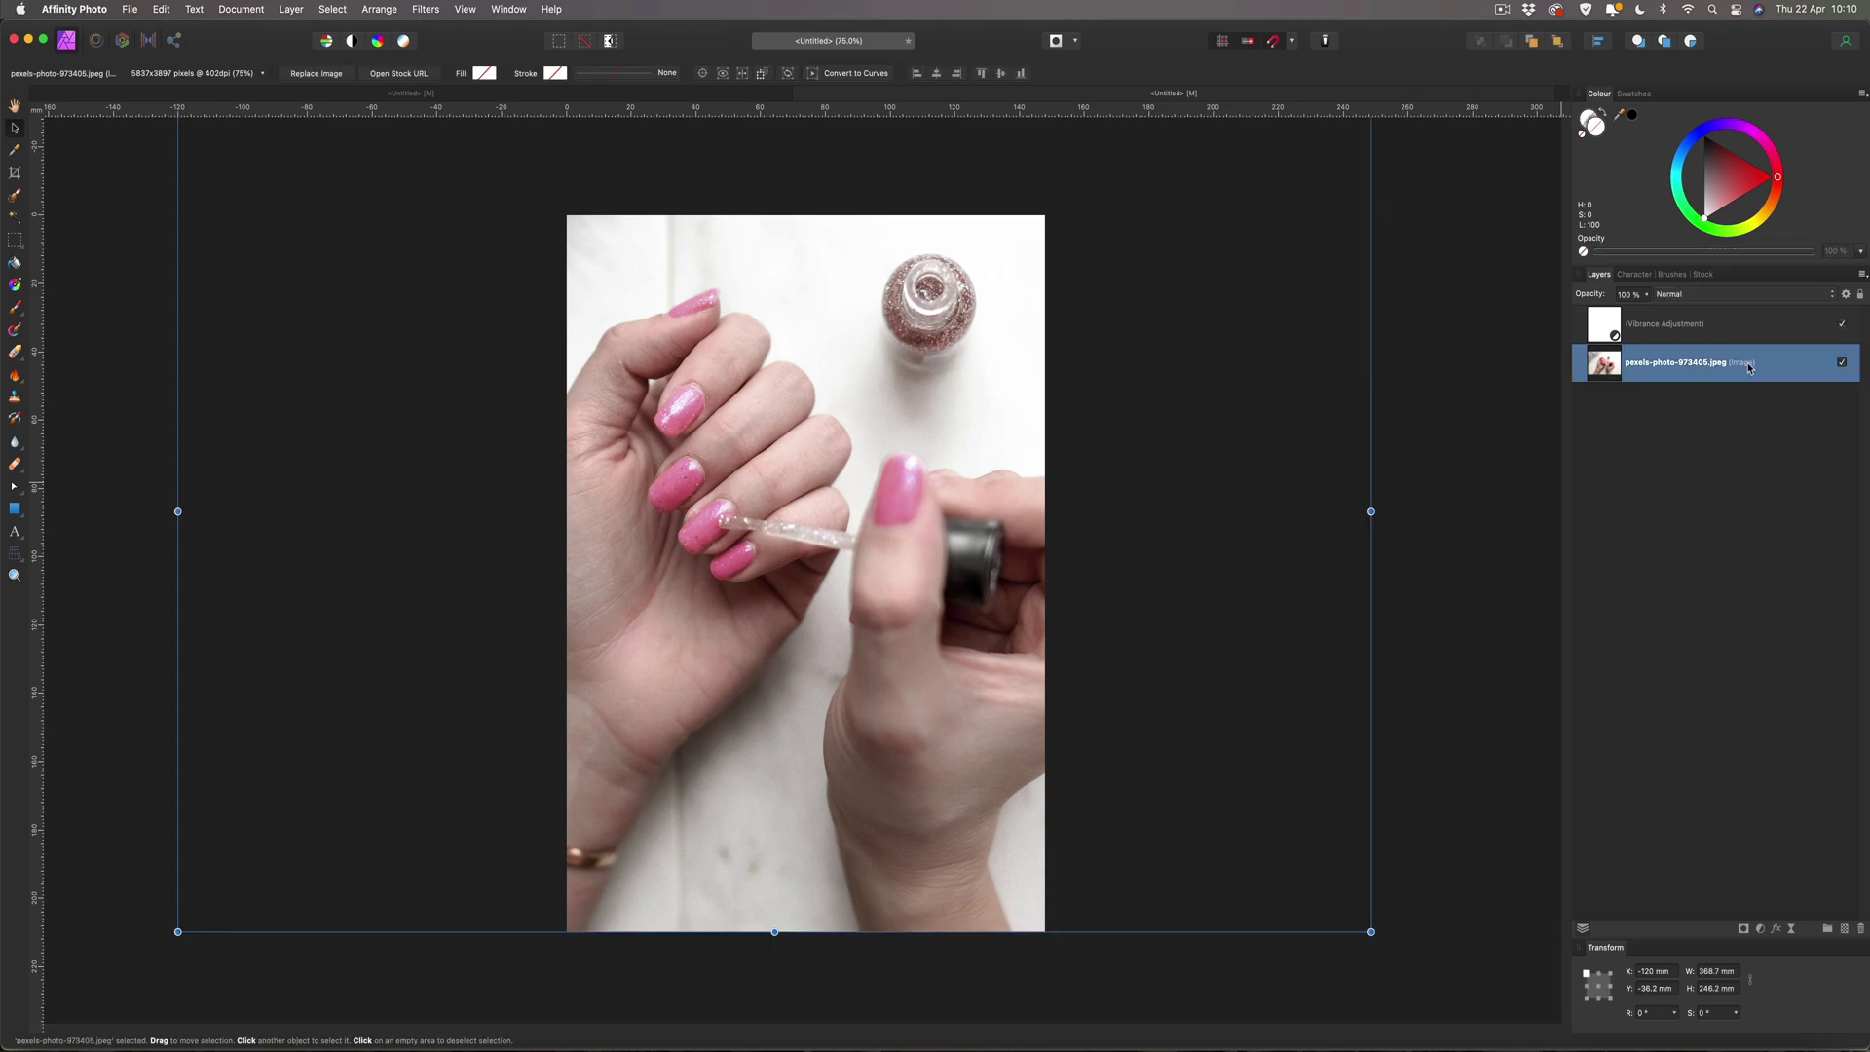
pyautogui.click(1860, 295)
pyautogui.click(1439, 330)
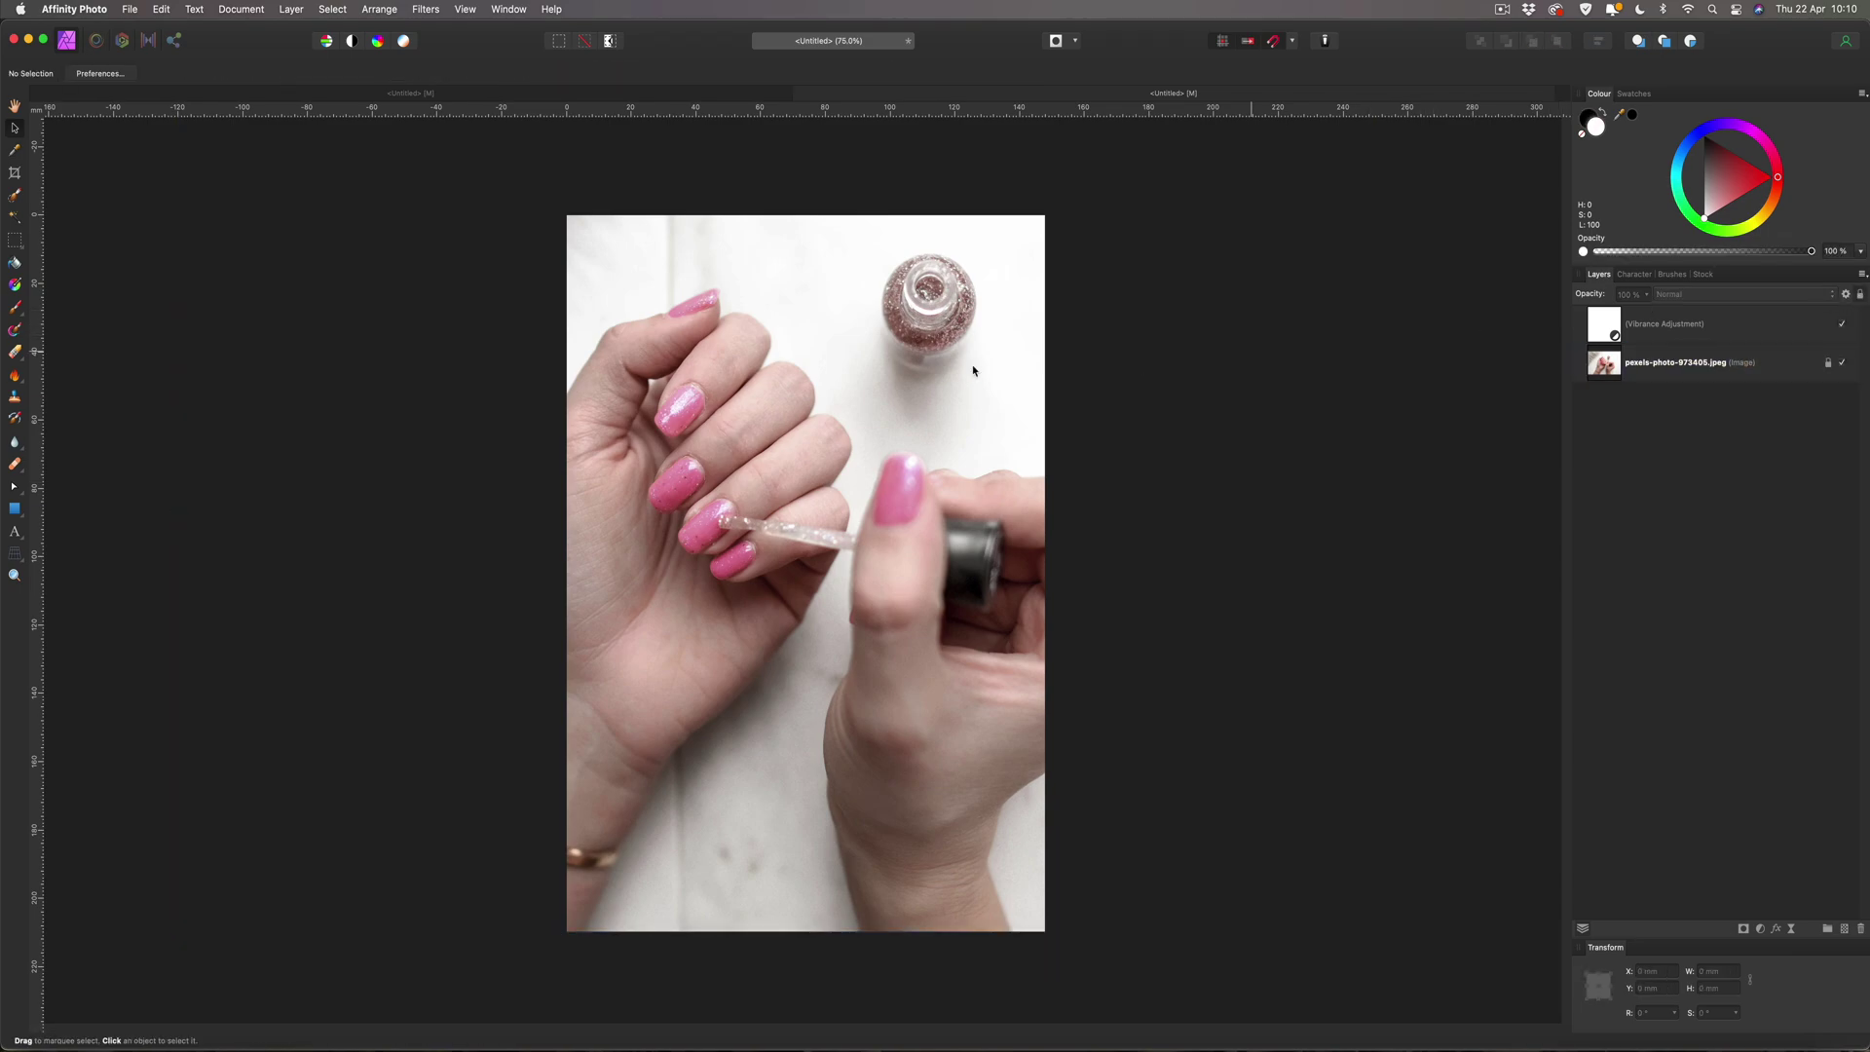
pyautogui.moveTo(884, 373); pyautogui.dragTo(589, 693)
# Add 84.3 pt black Arial artistic text reading "Molly's" on the photo.
pyautogui.click(15, 531)
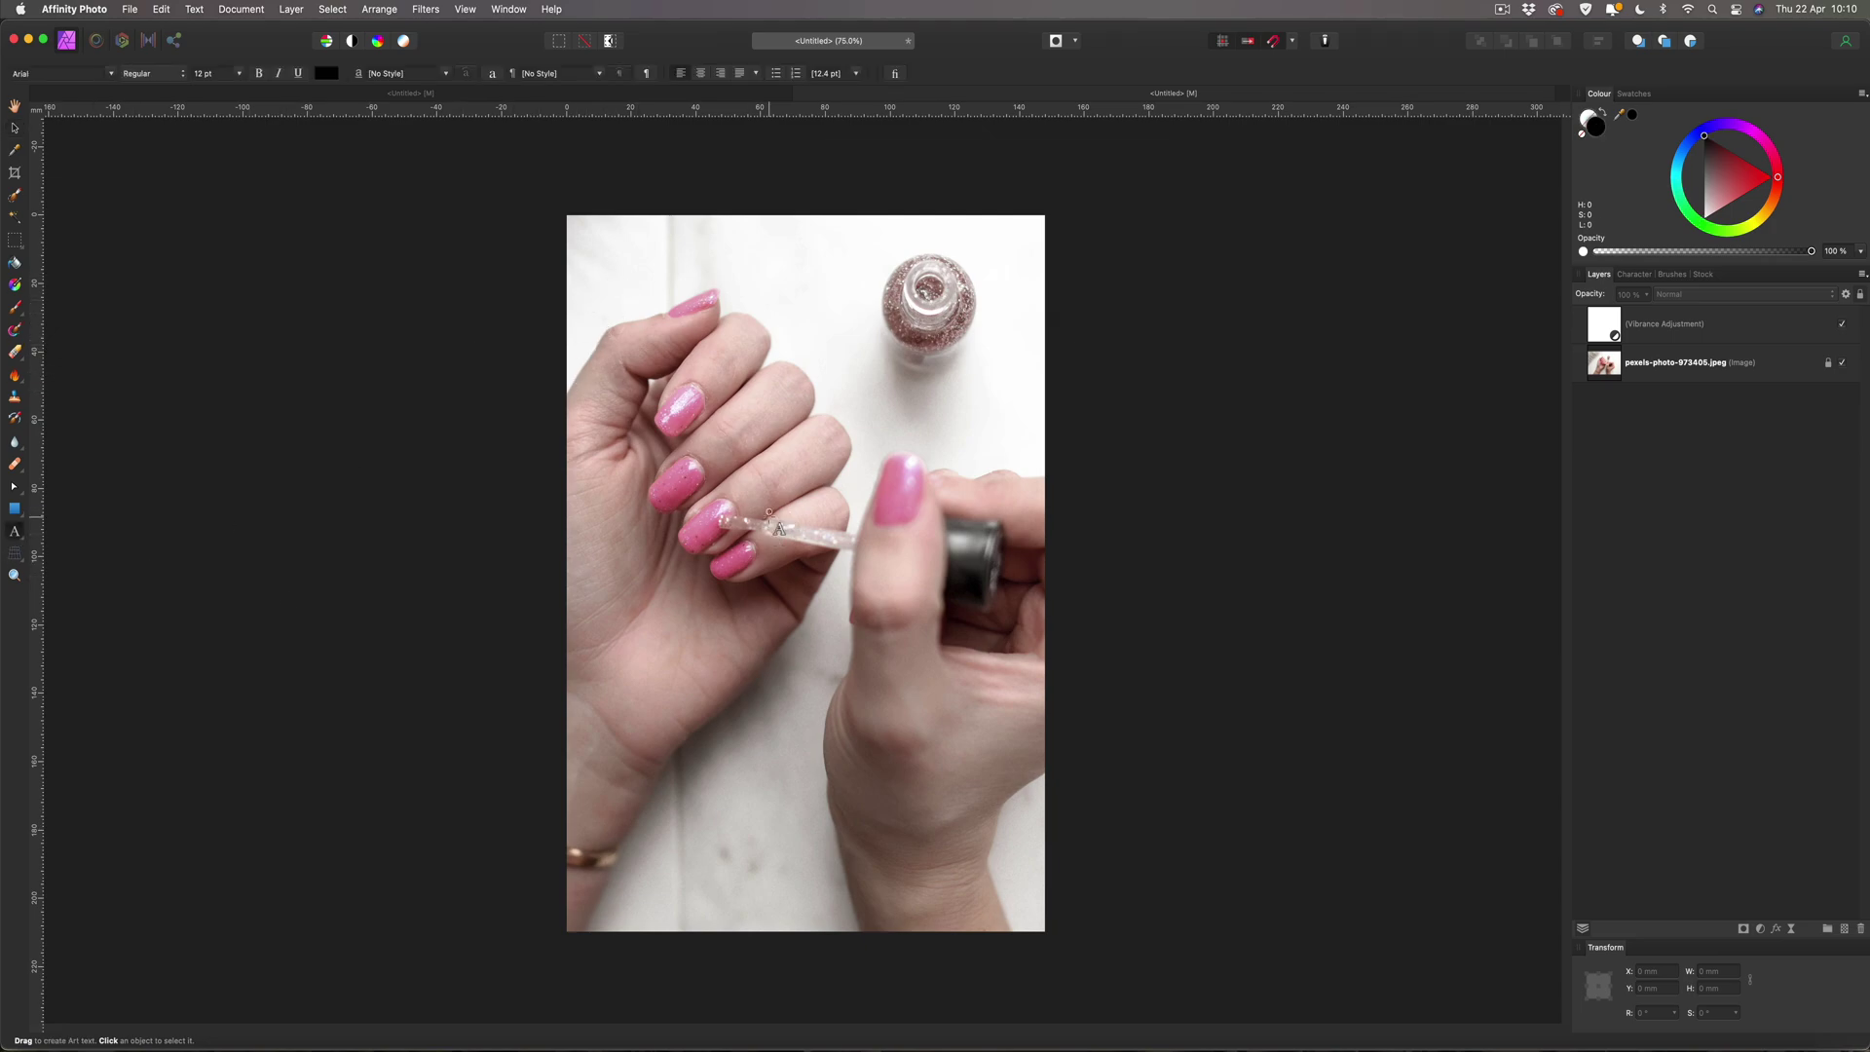
pyautogui.moveTo(631, 331); pyautogui.dragTo(685, 370)
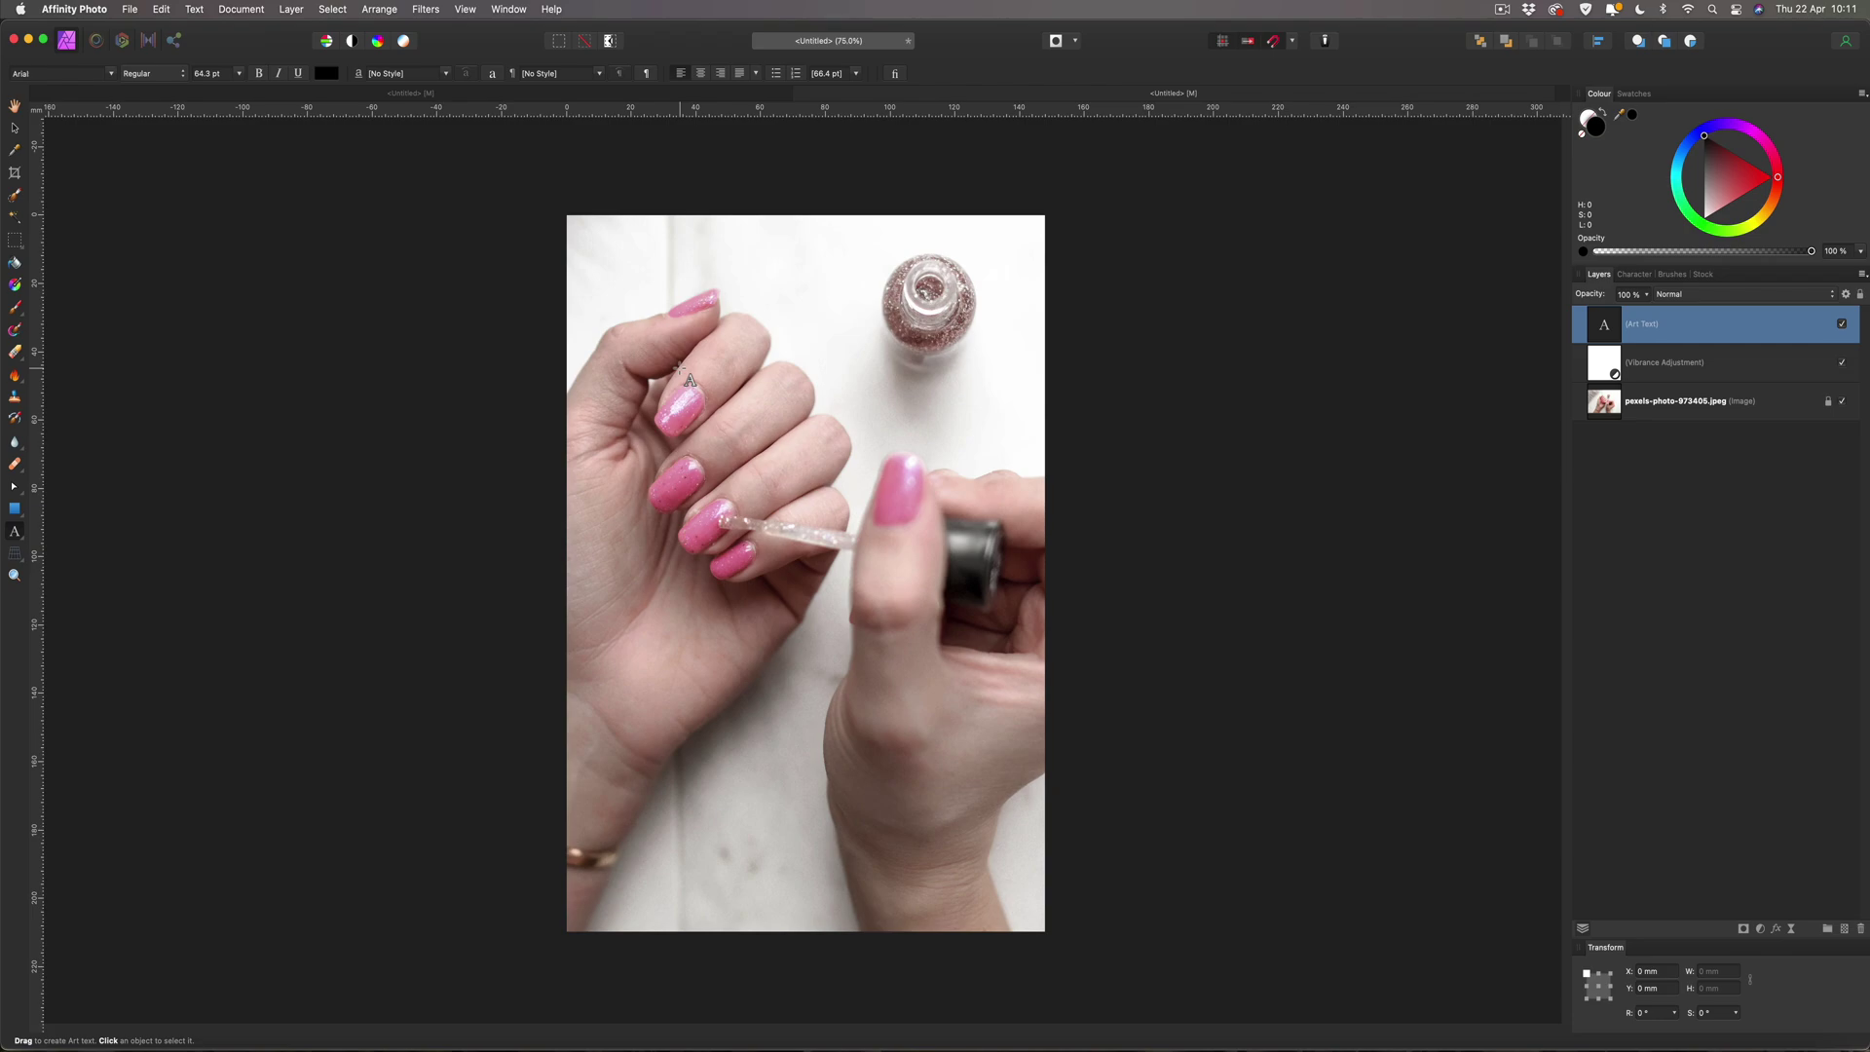
pyautogui.write('Mo')
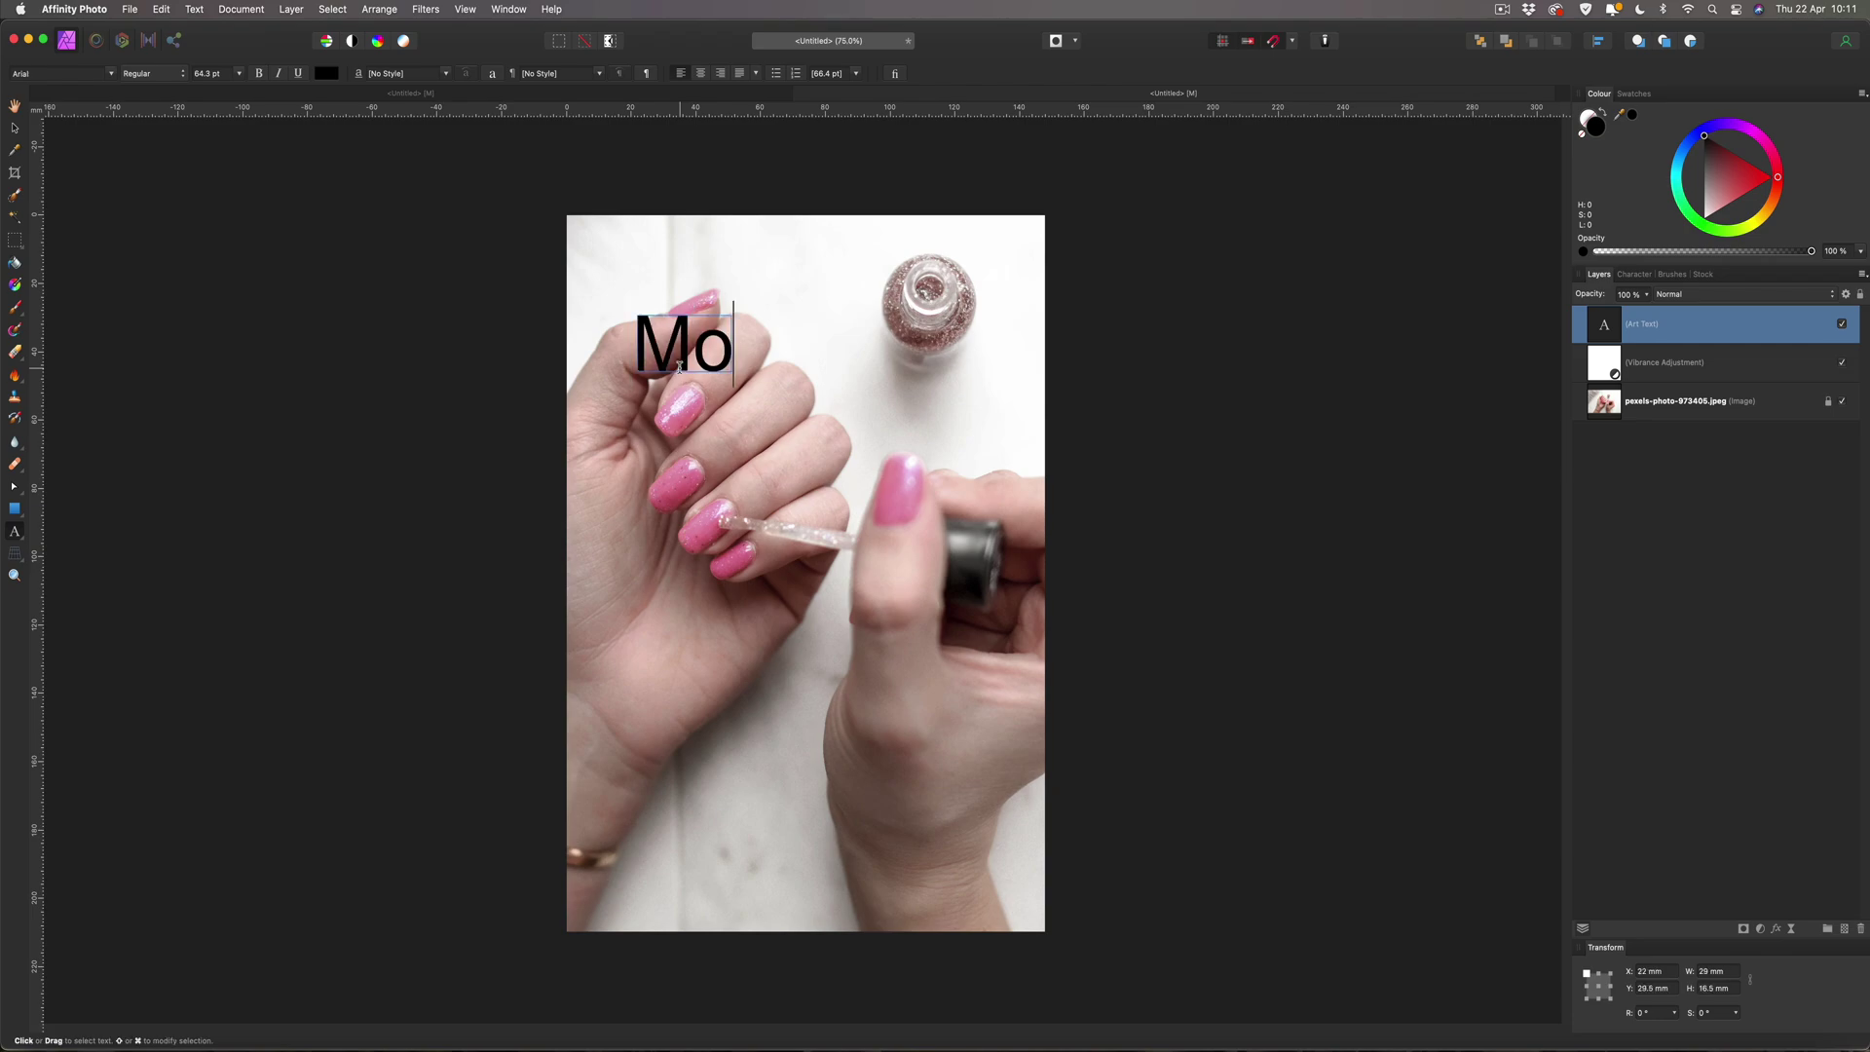
pyautogui.write("lly's")
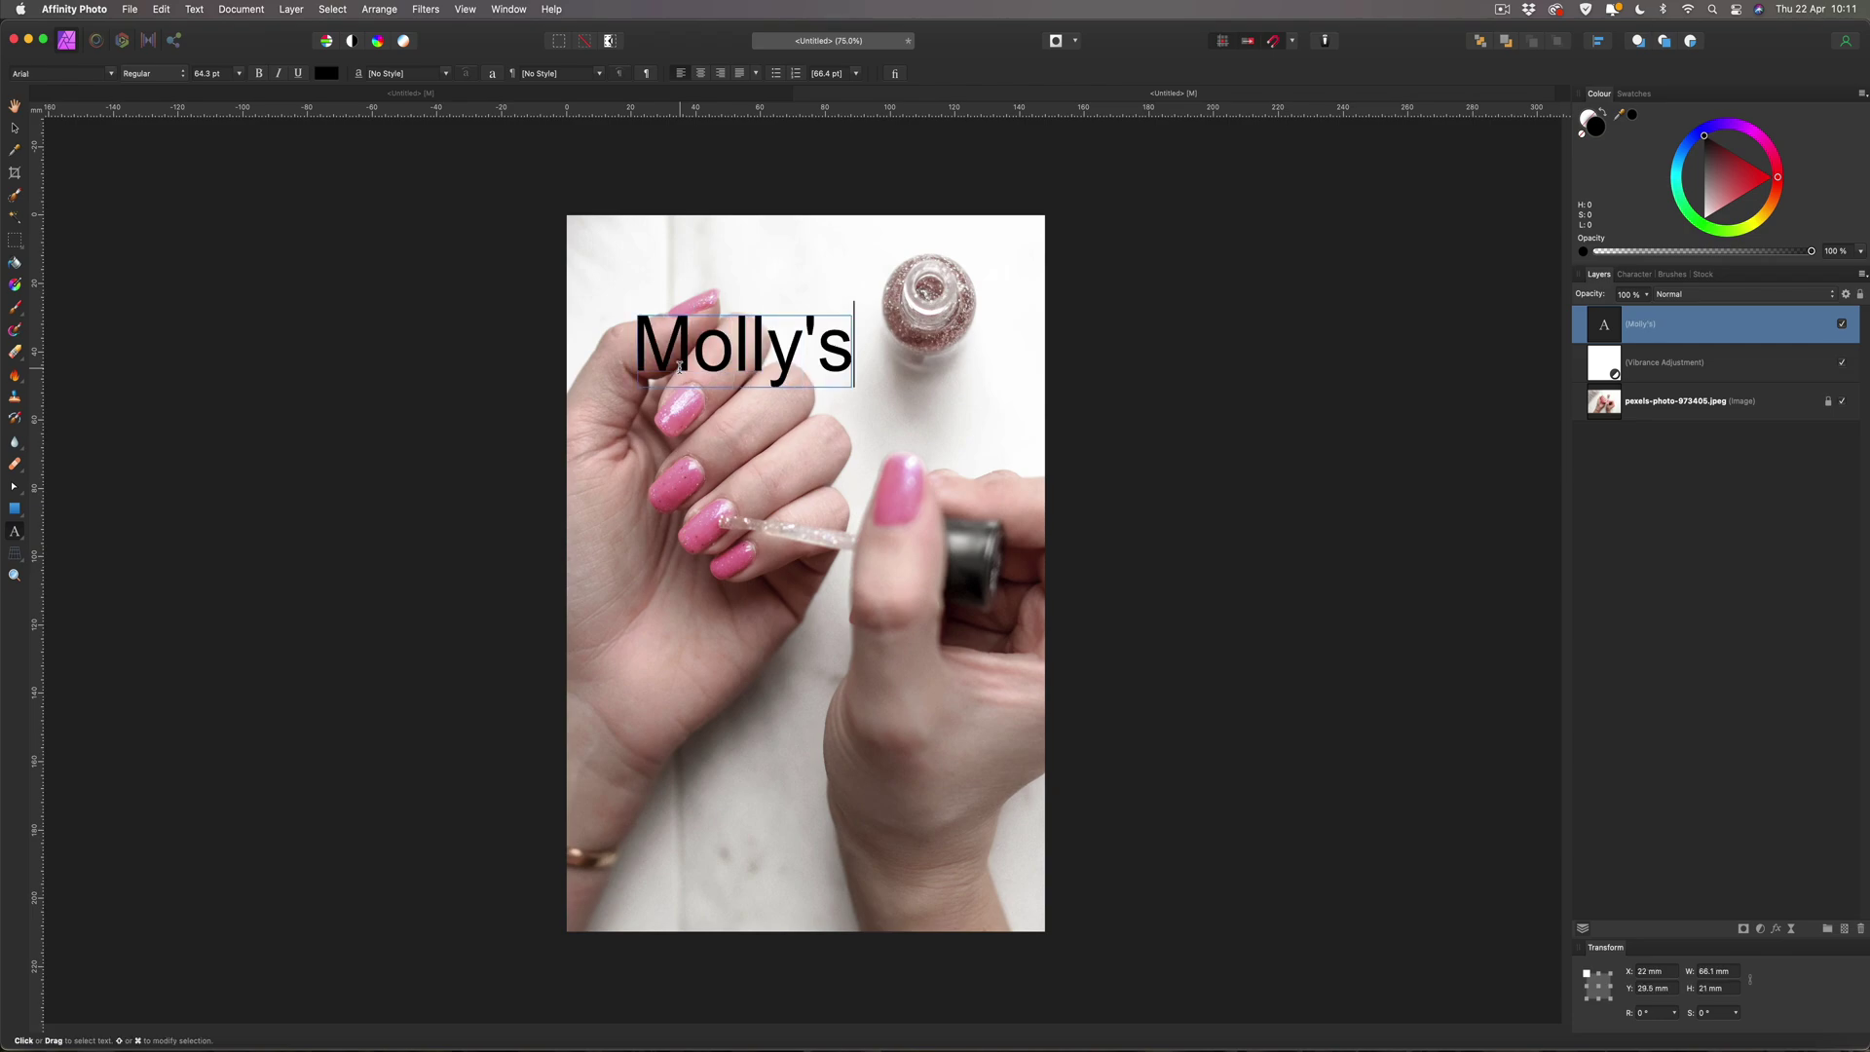
pyautogui.press('Escape')
# Change the Molly's text font to the script Stay Classy SLDT.
pyautogui.tripleClick(690, 352)
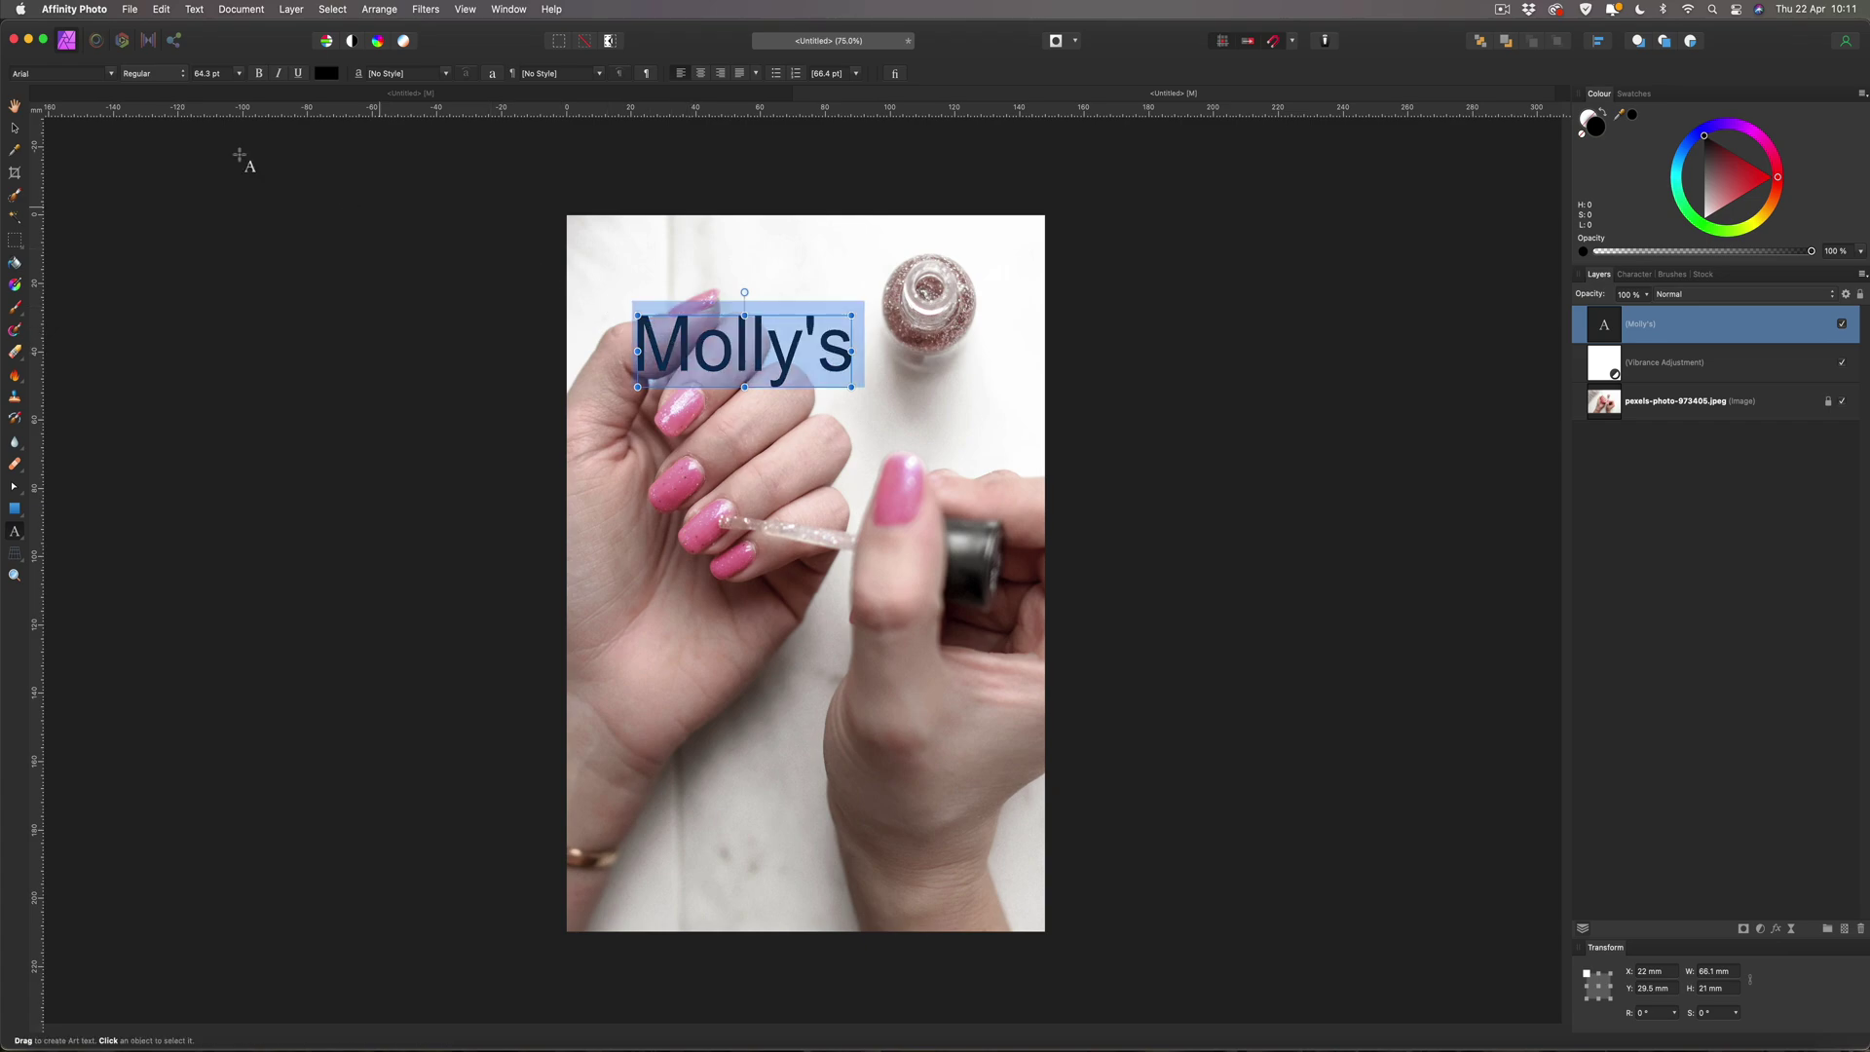
pyautogui.click(111, 74)
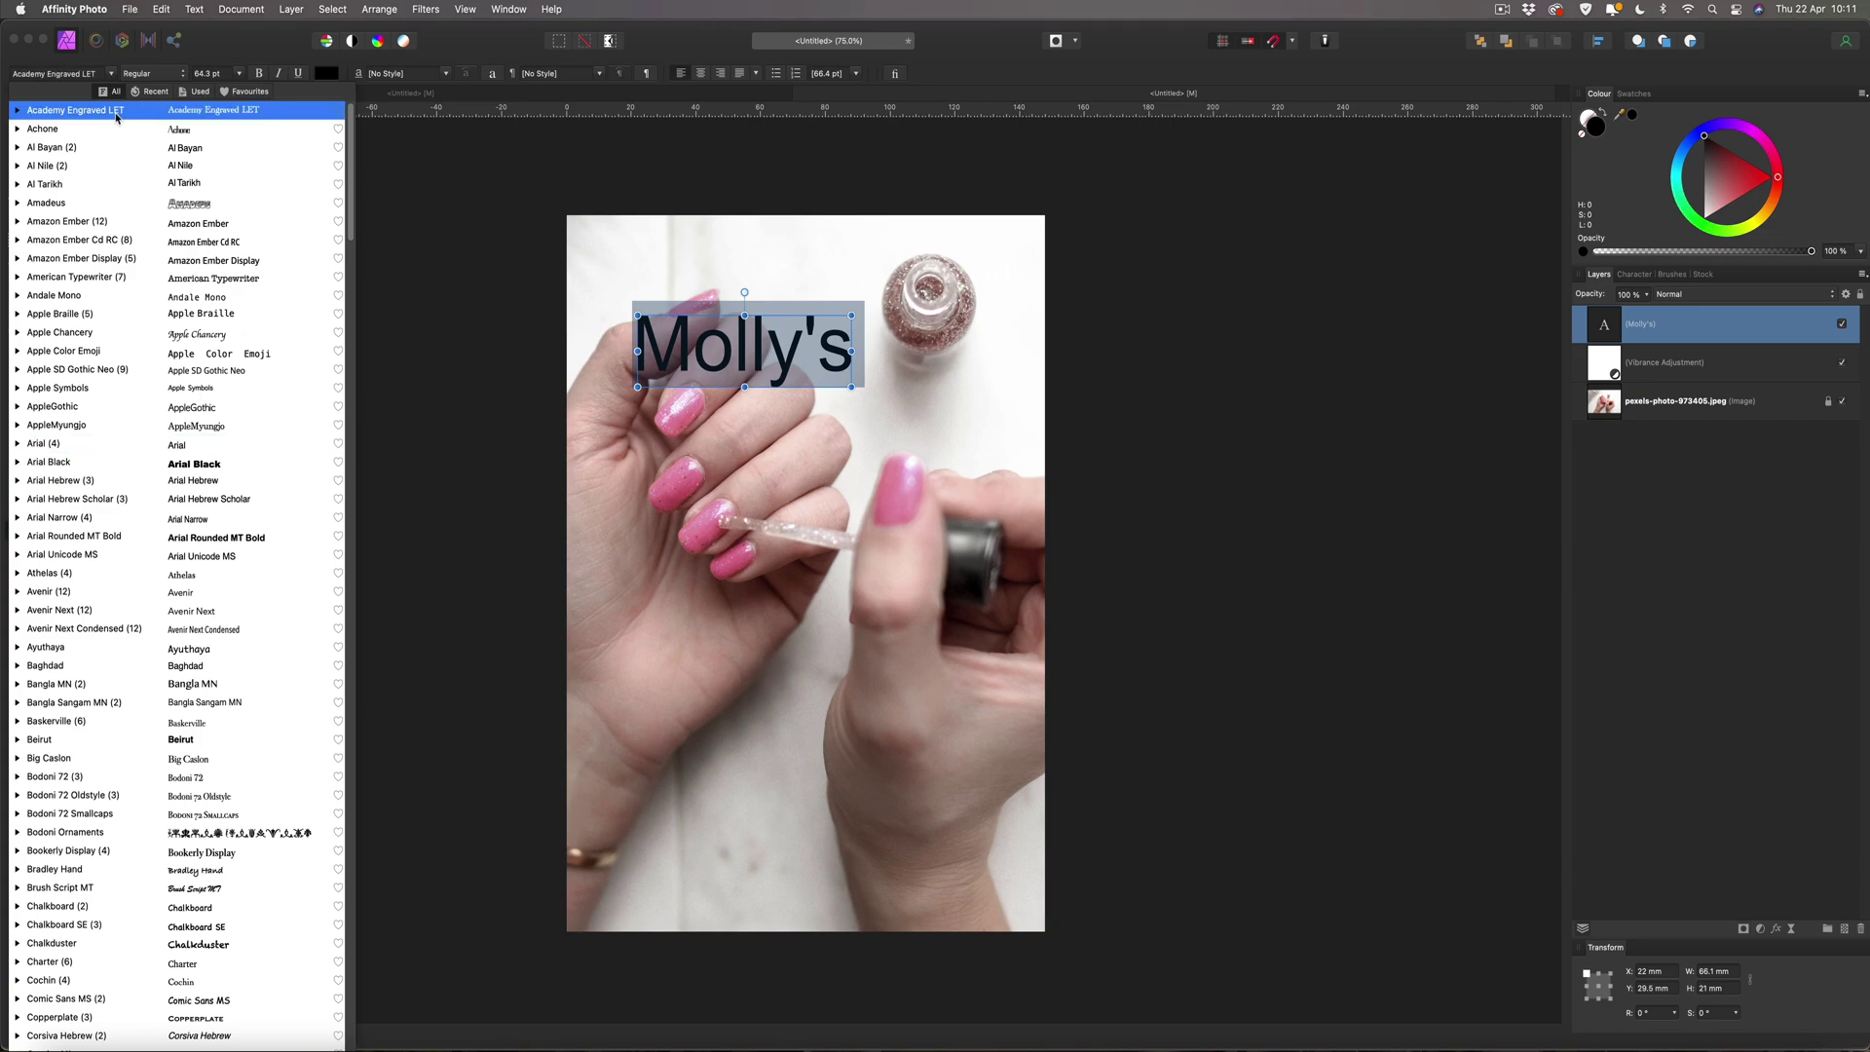
pyautogui.click(263, 278)
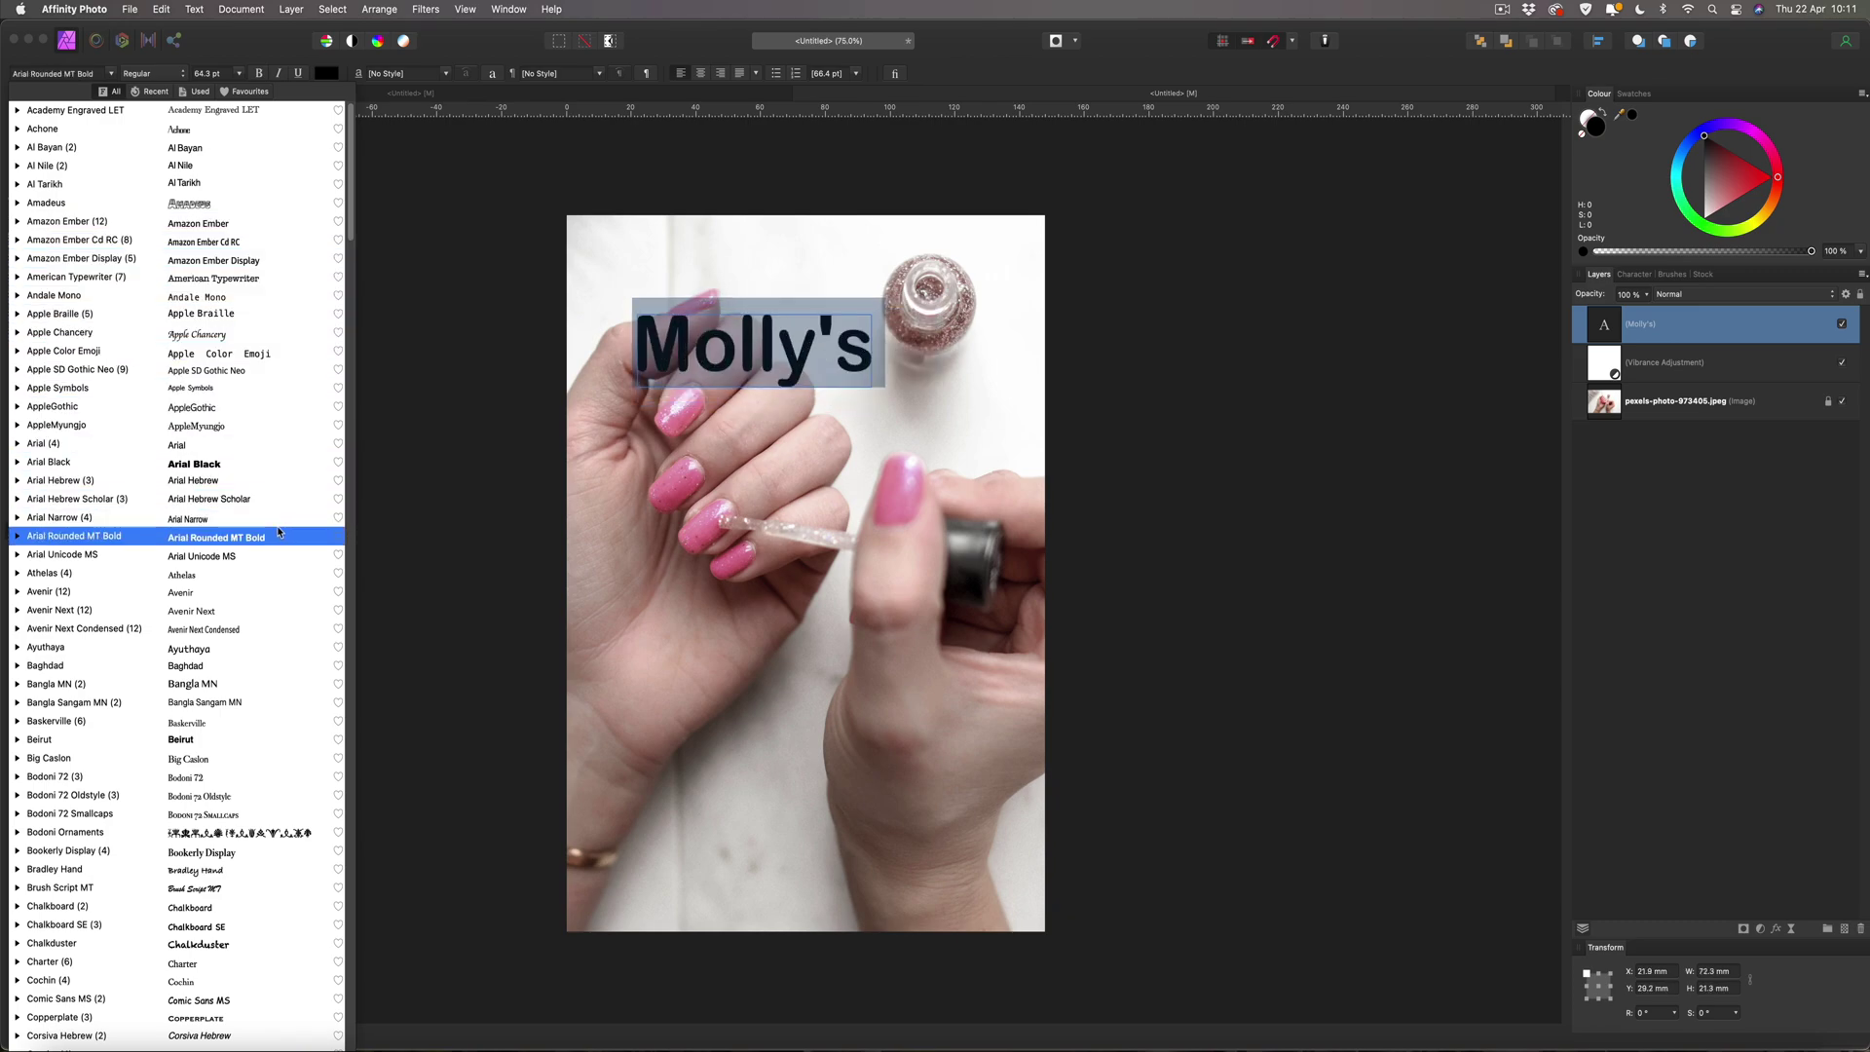
pyautogui.scroll(-5, 278, 532)
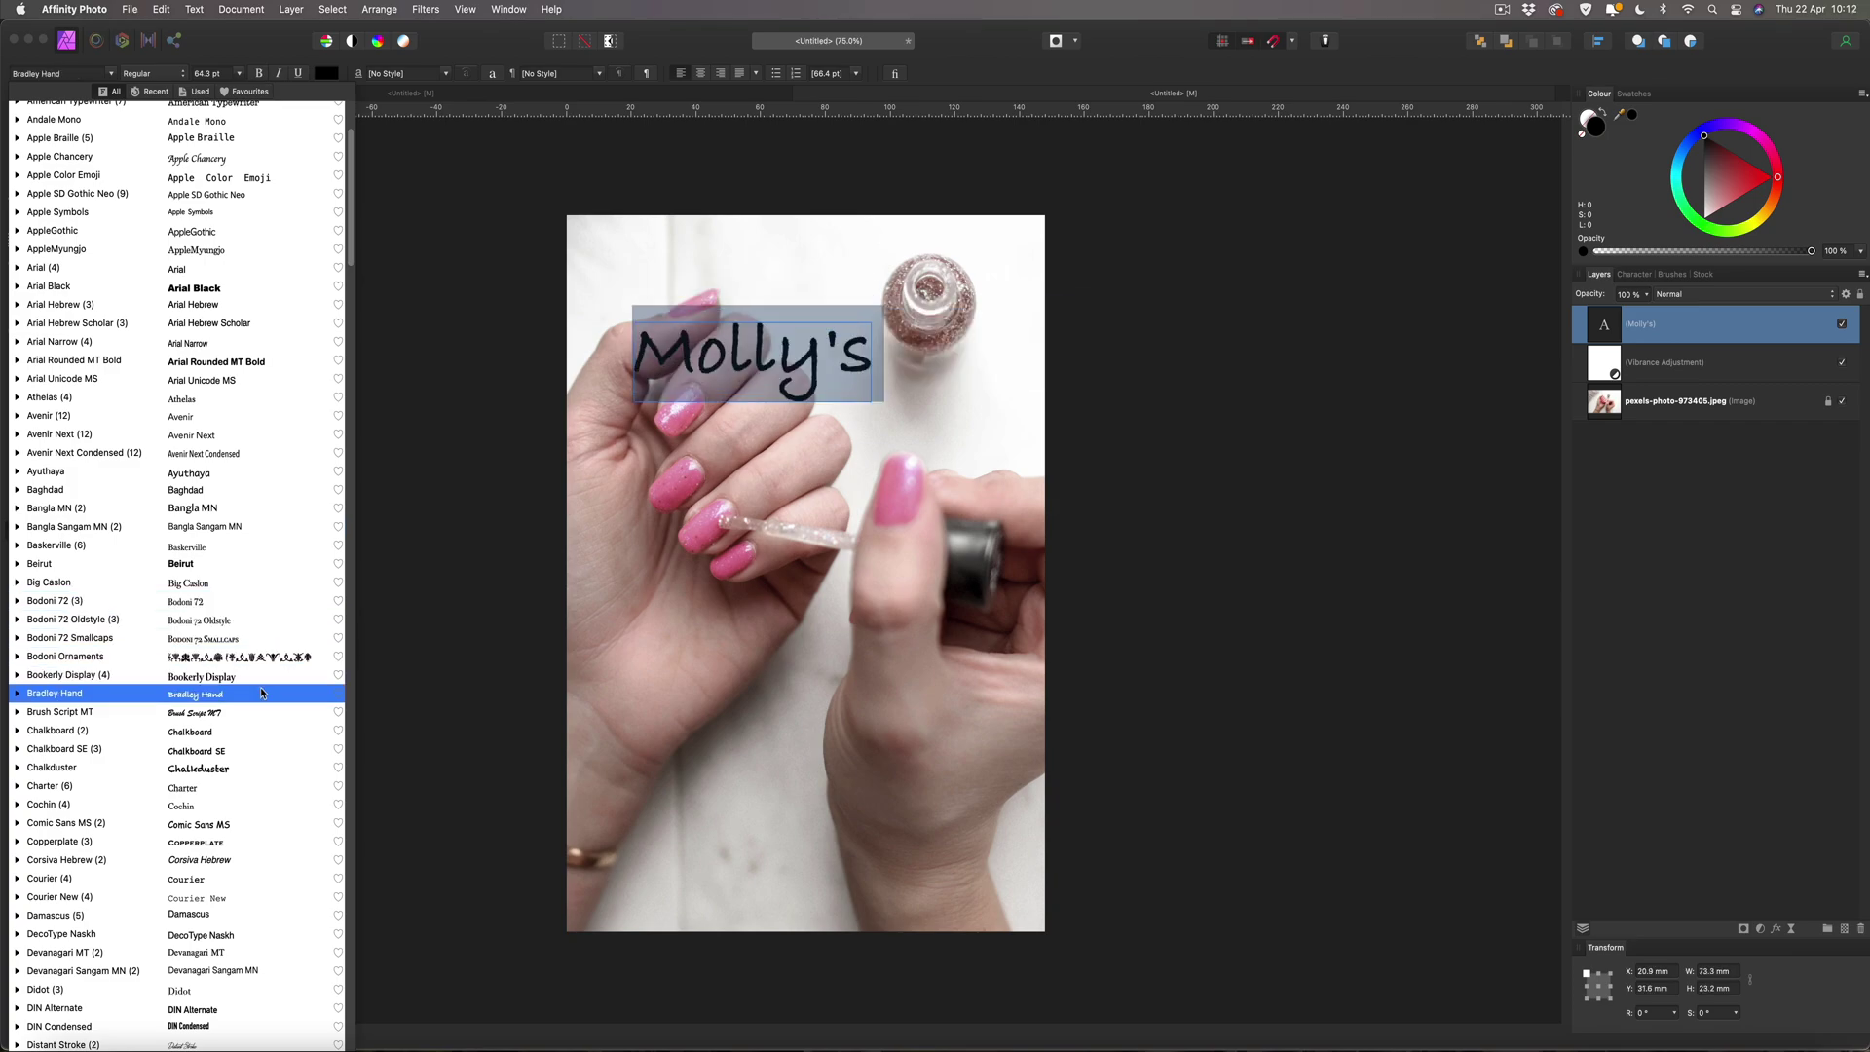
pyautogui.scroll(-4, 260, 822)
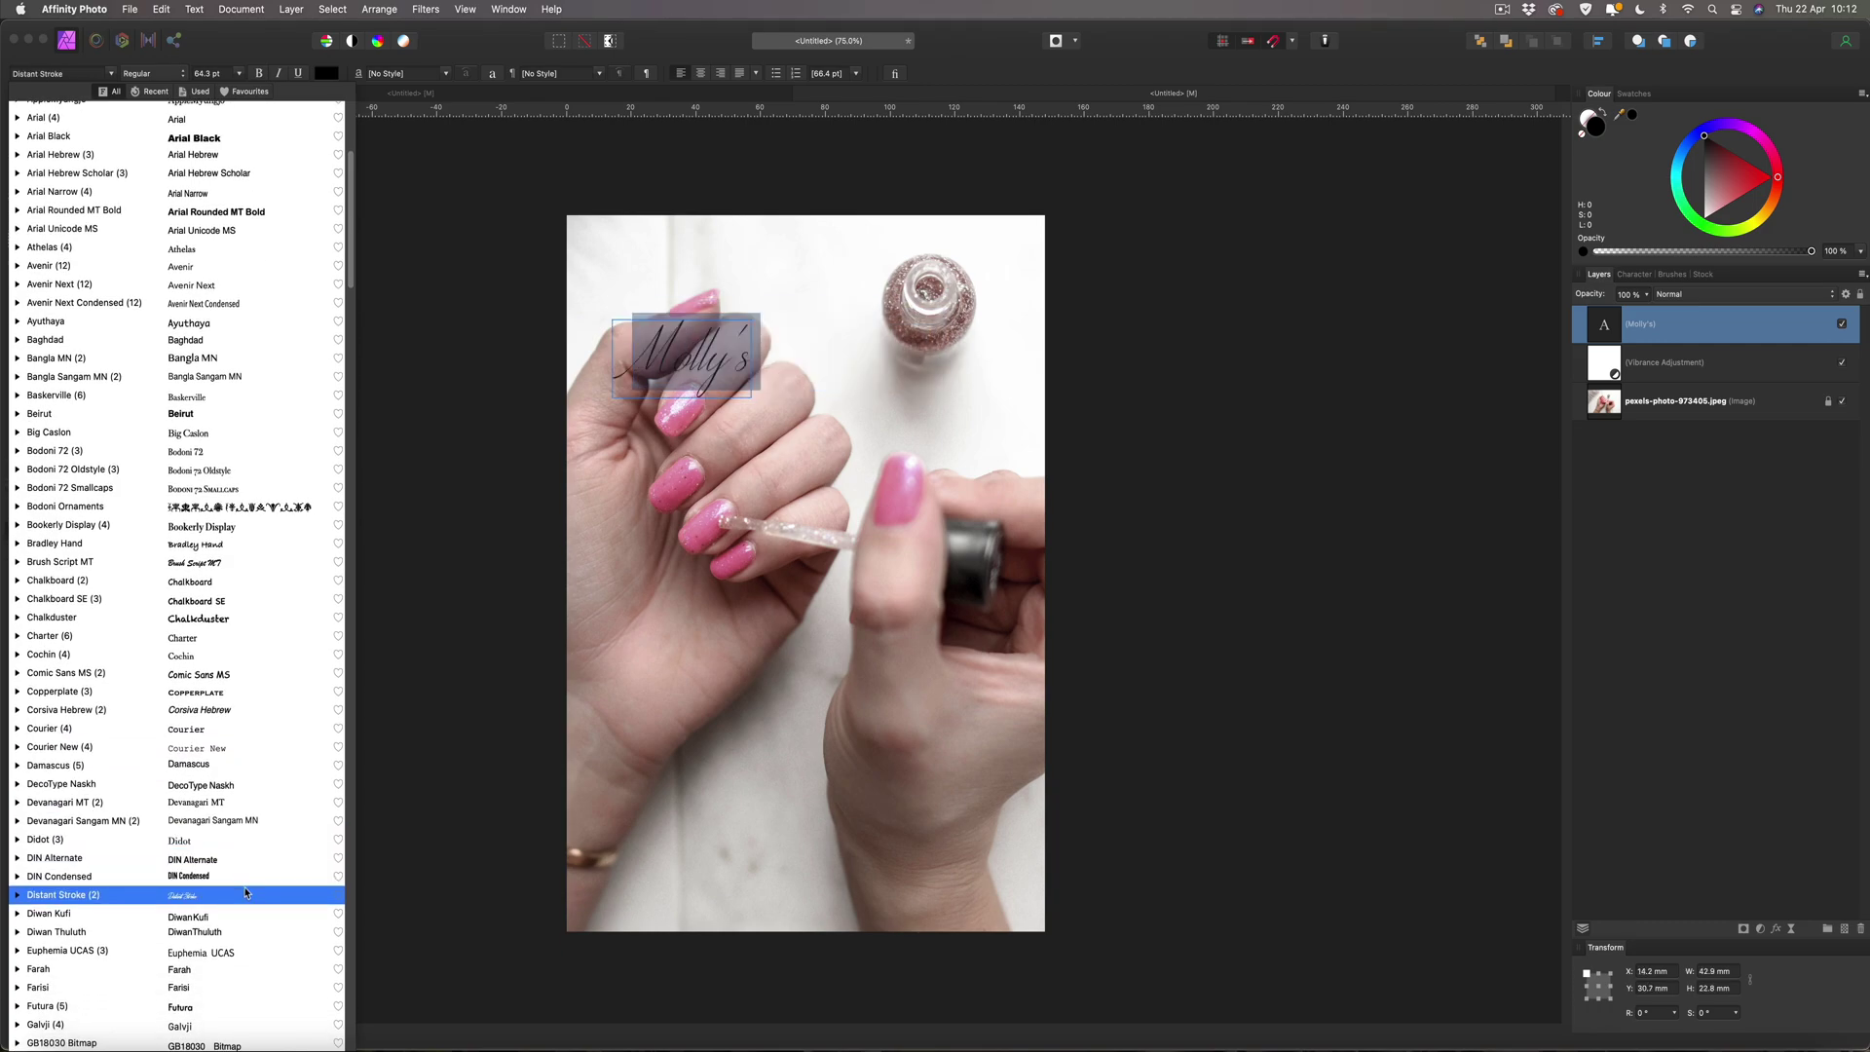
pyautogui.scroll(-10, 245, 893)
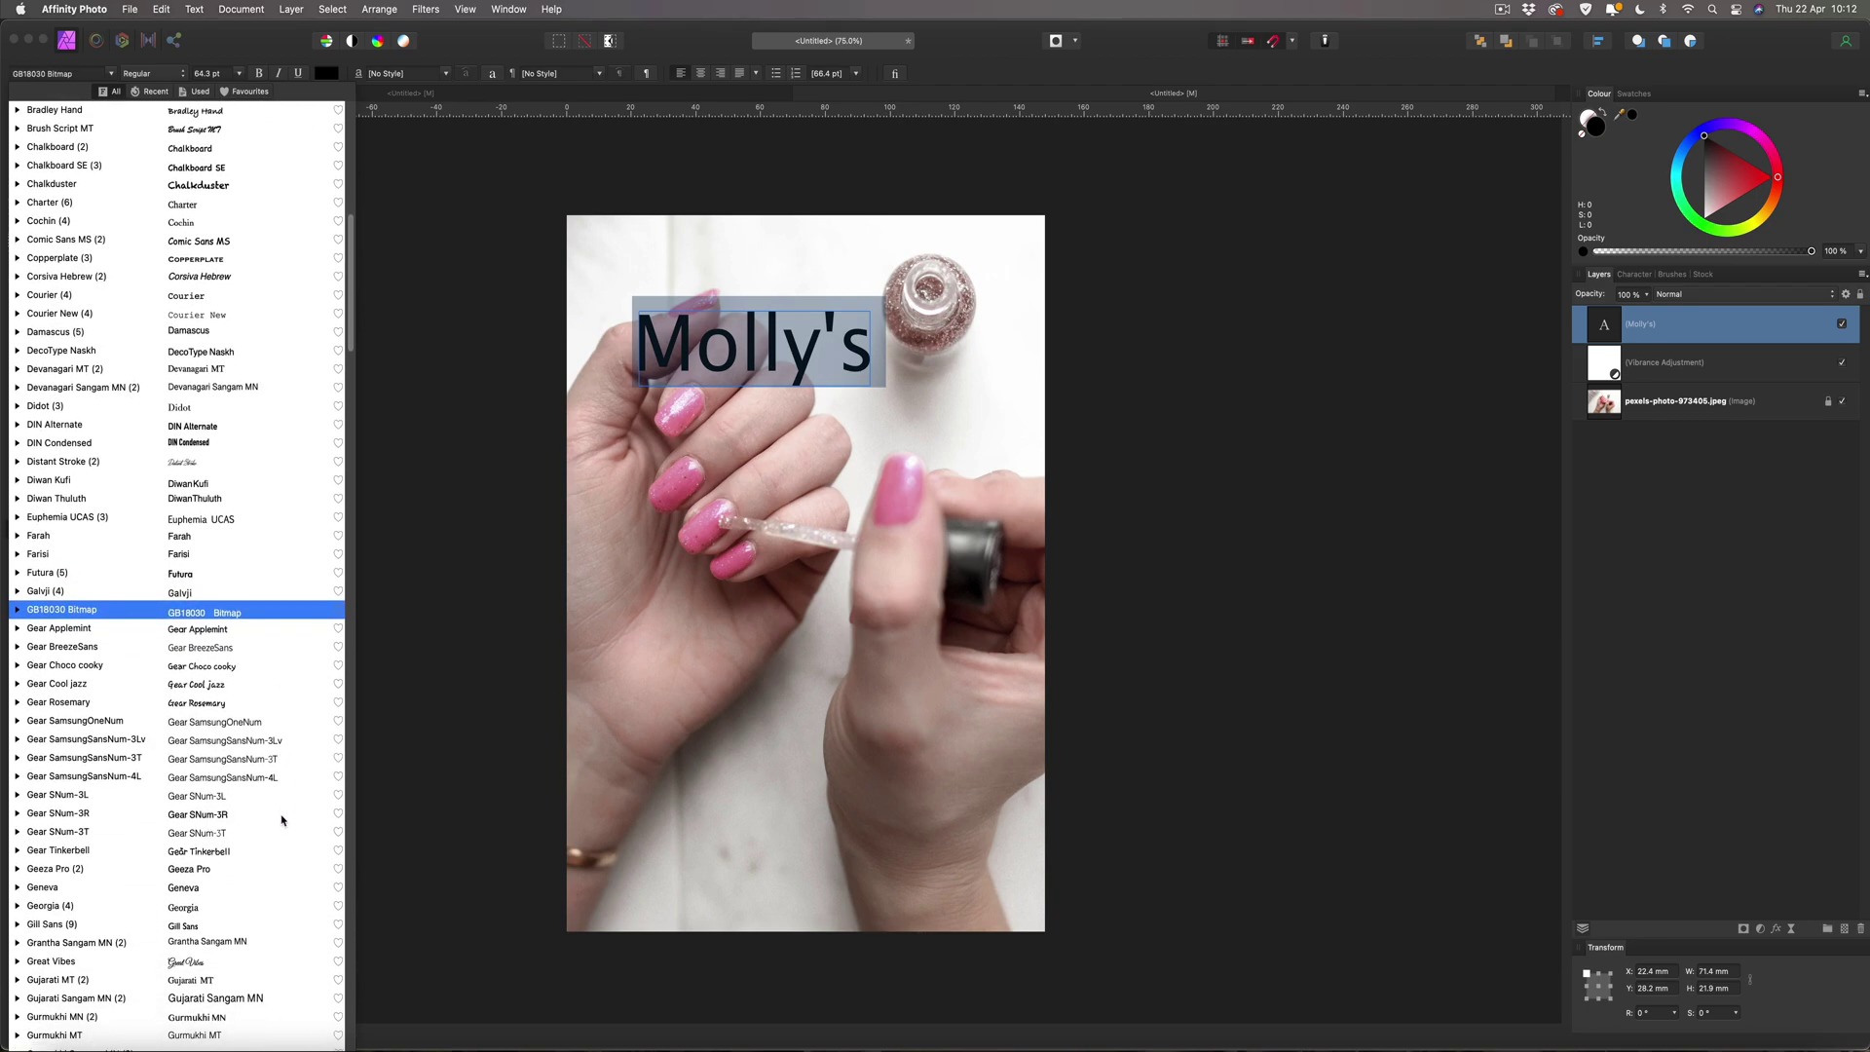
pyautogui.scroll(-4, 281, 828)
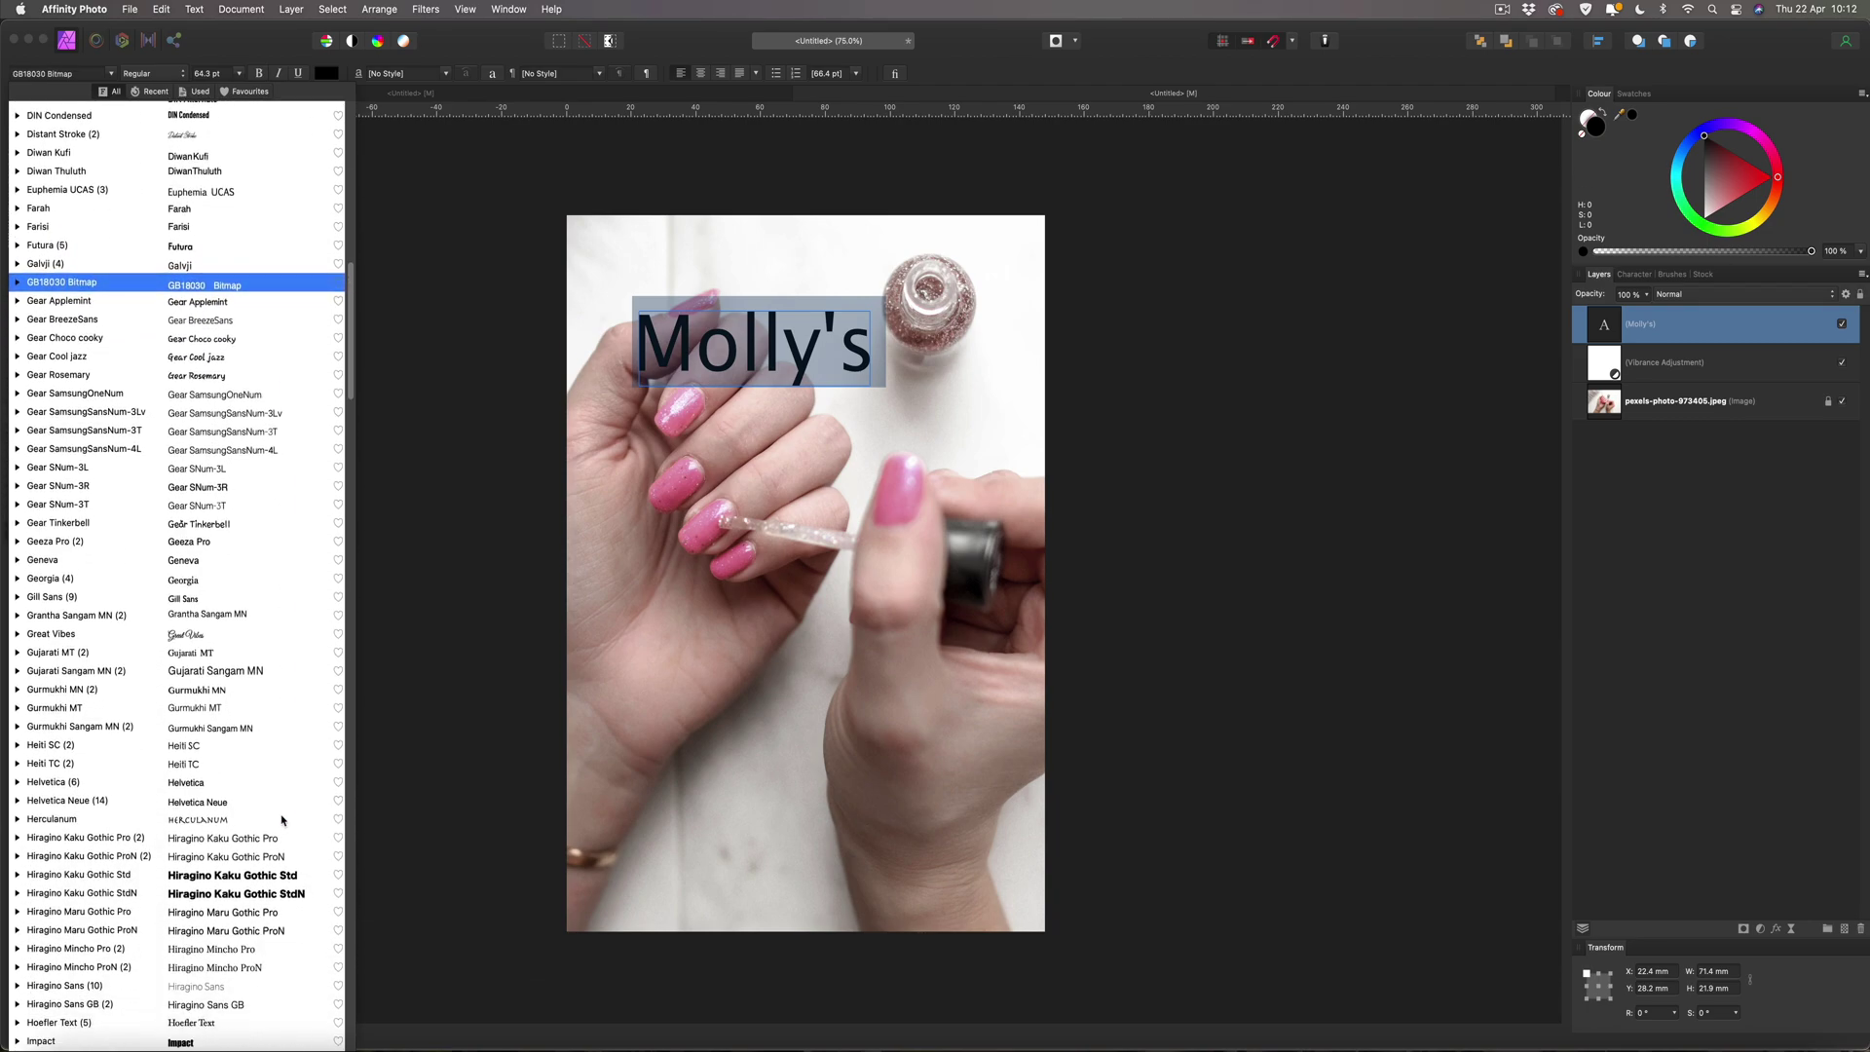
pyautogui.scroll(-11, 278, 853)
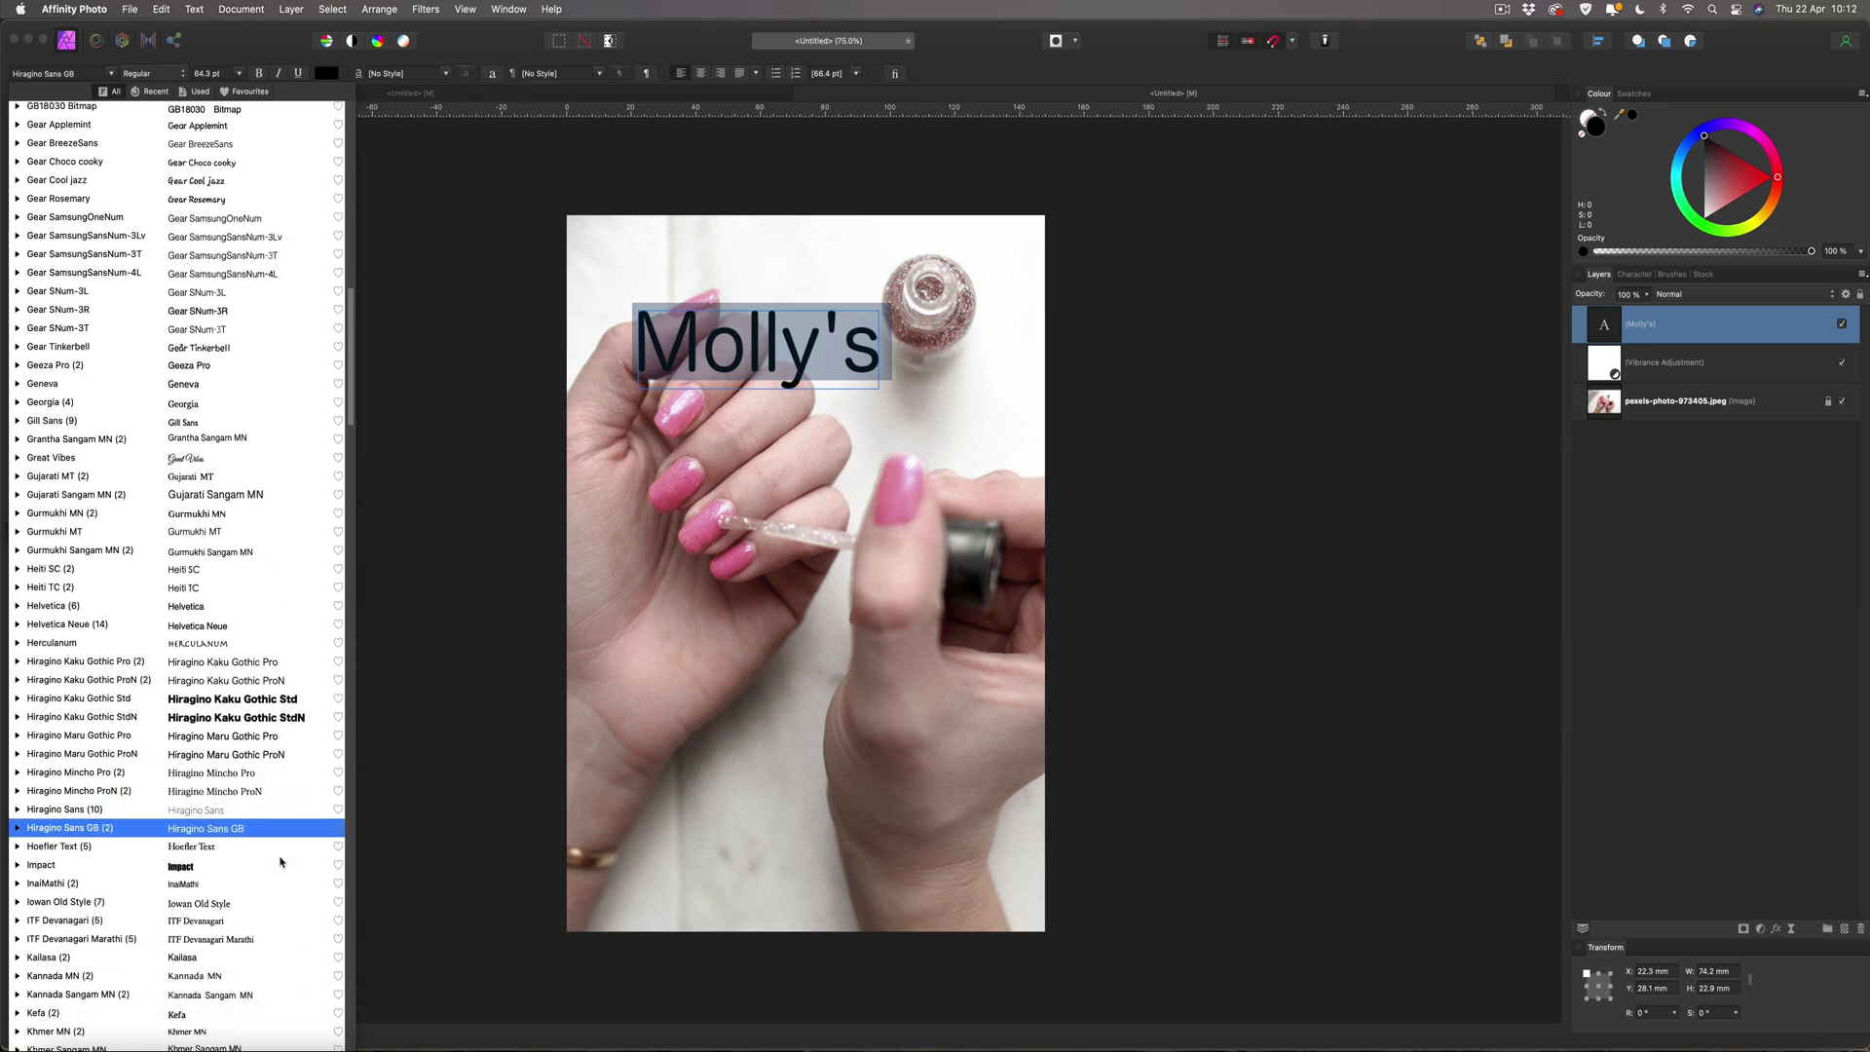
pyautogui.scroll(-7, 268, 850)
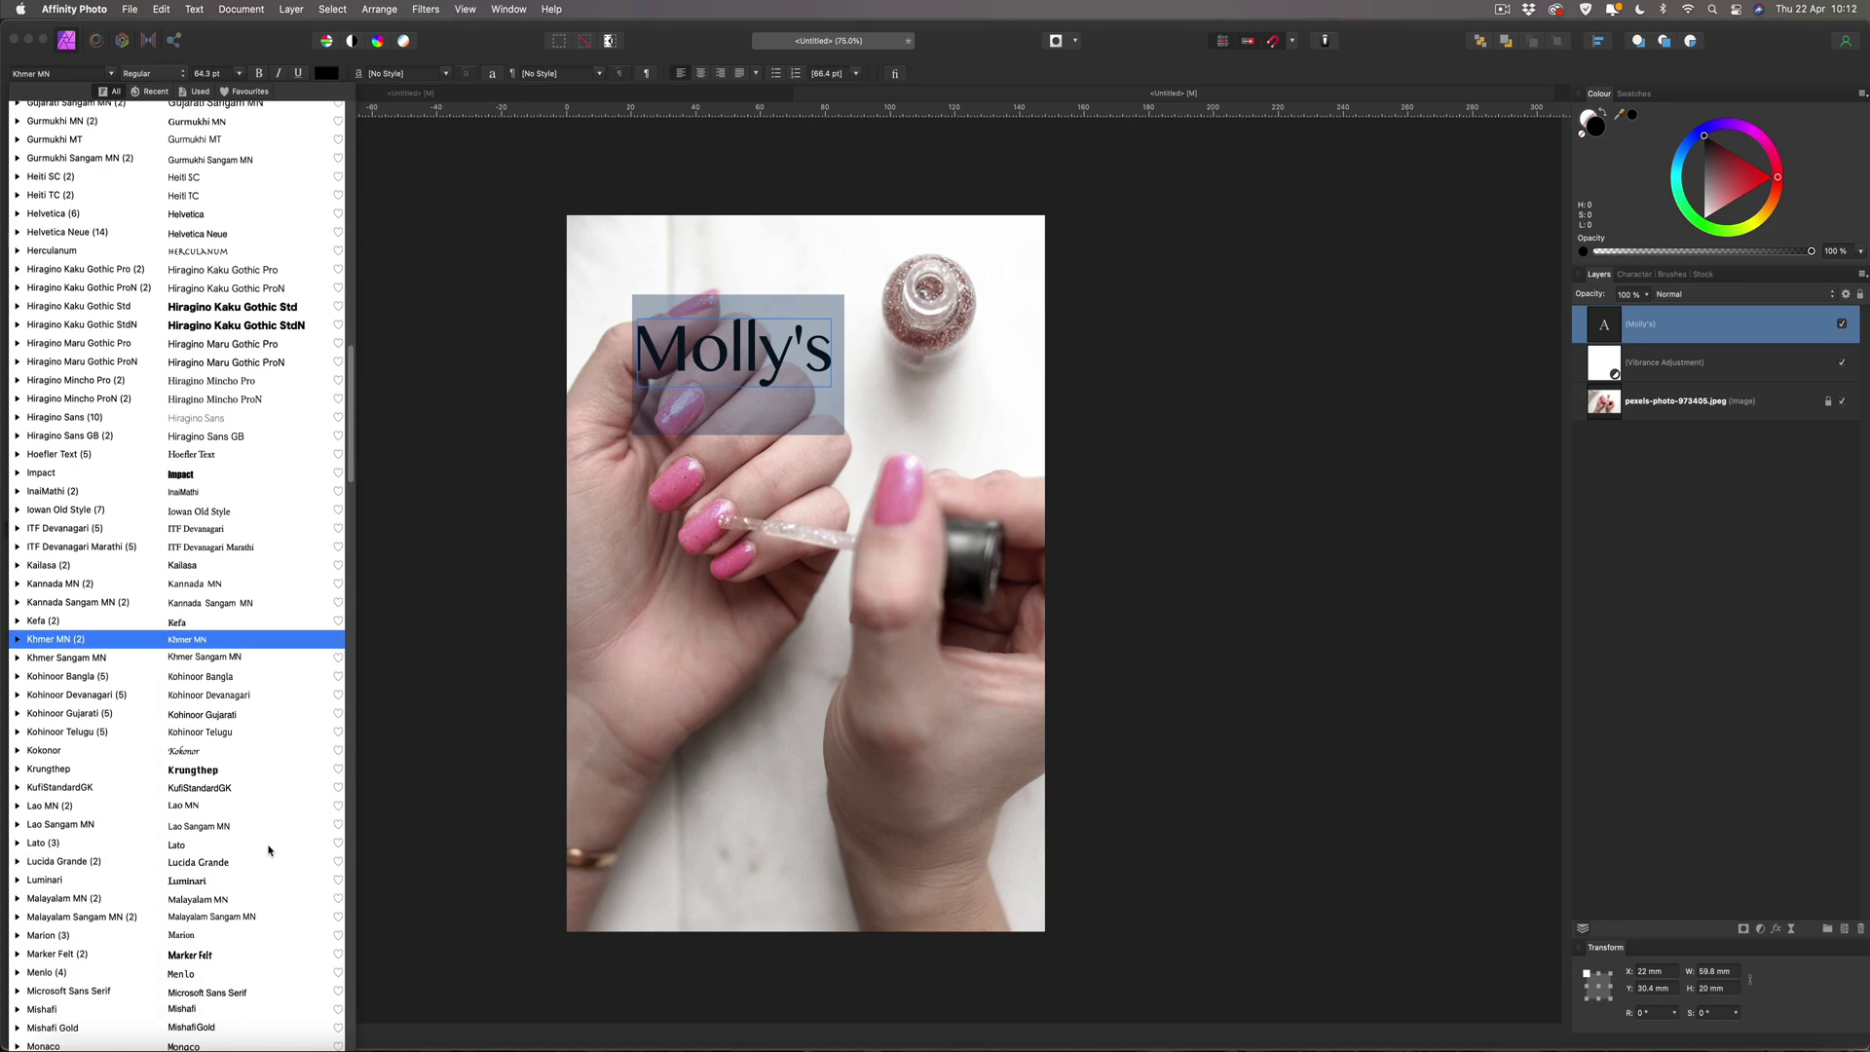
pyautogui.scroll(-8, 266, 847)
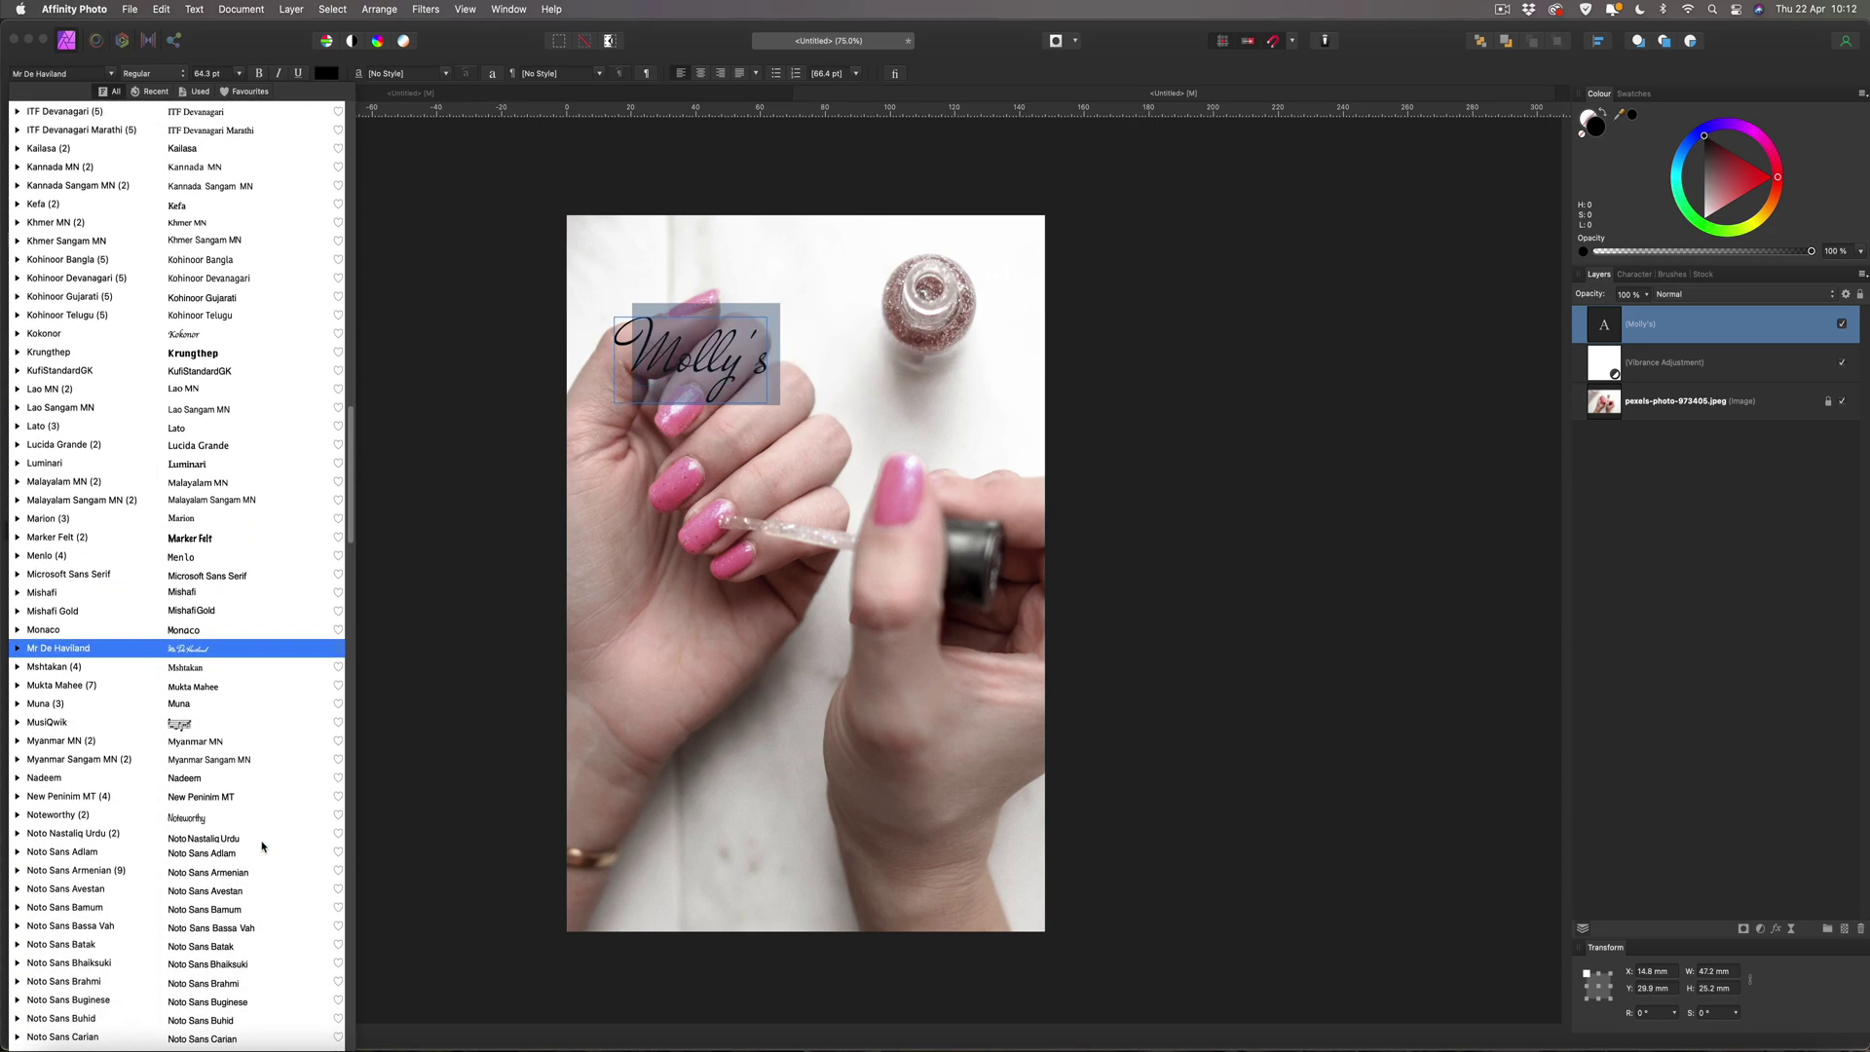
pyautogui.scroll(-20, 263, 834)
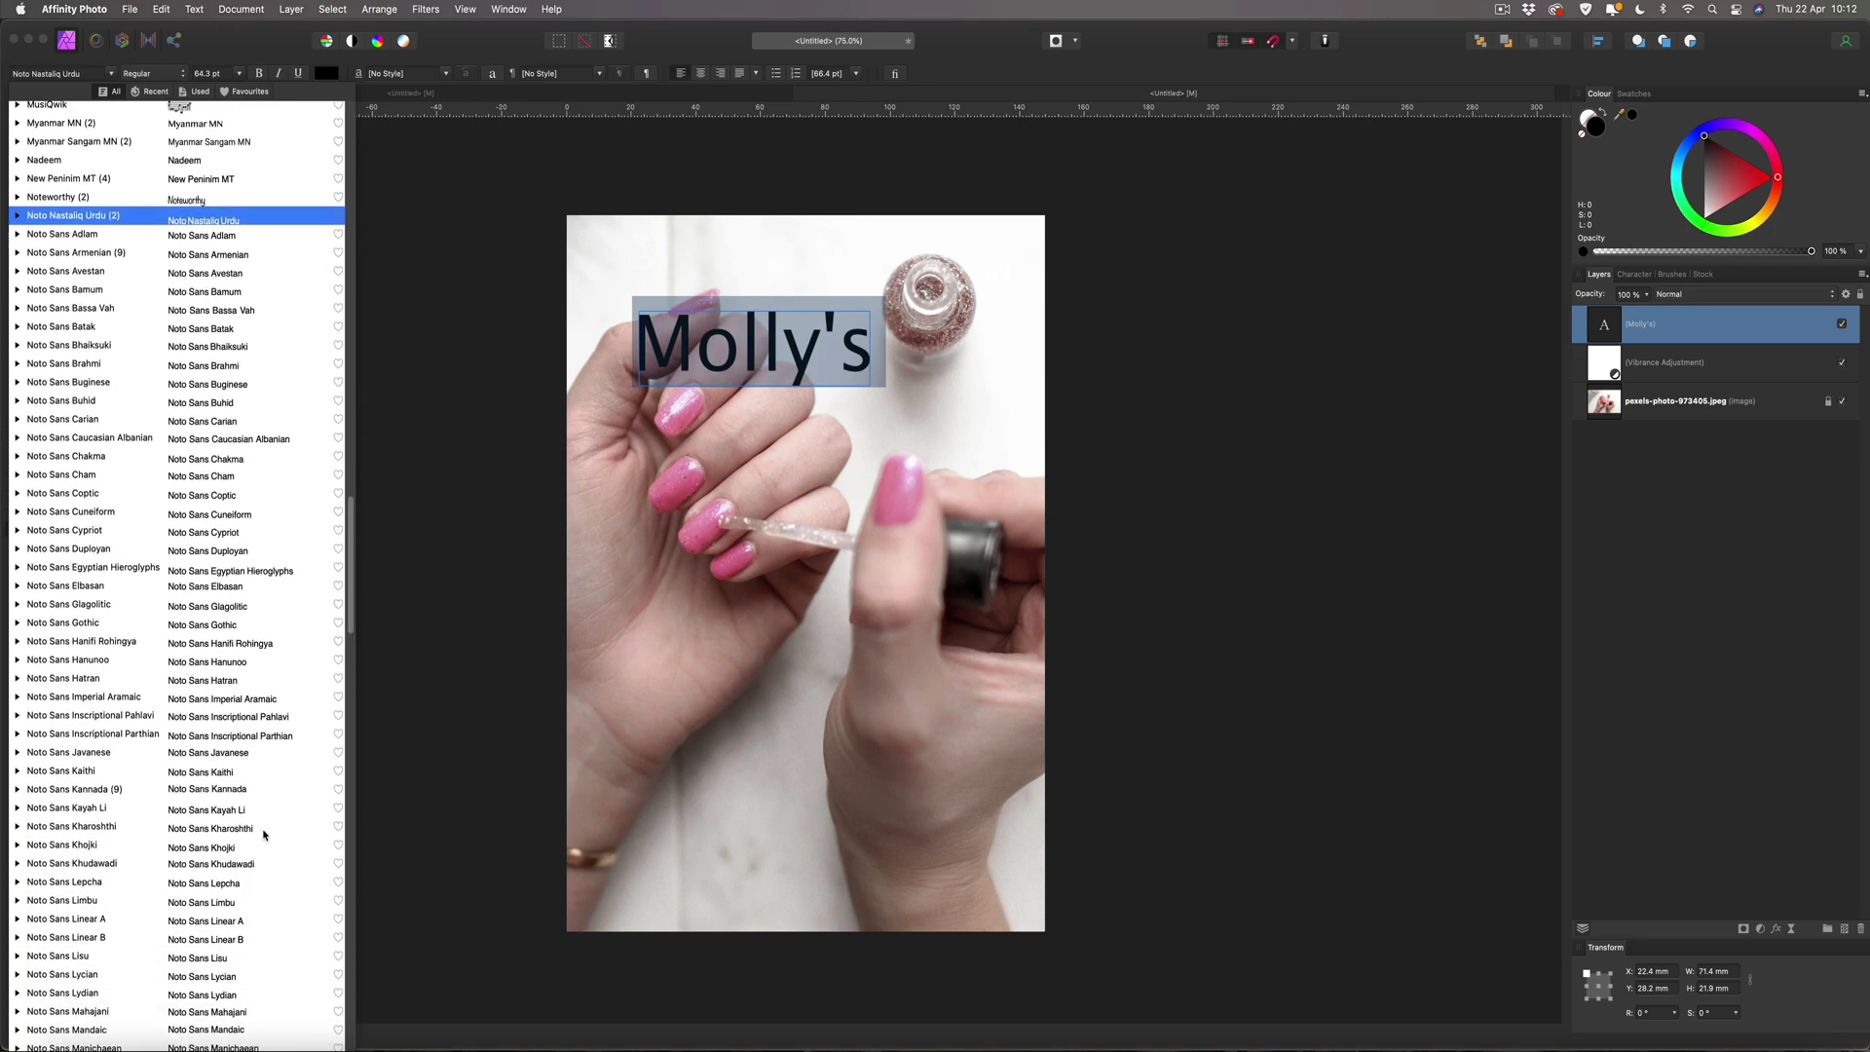
pyautogui.scroll(-20, 263, 834)
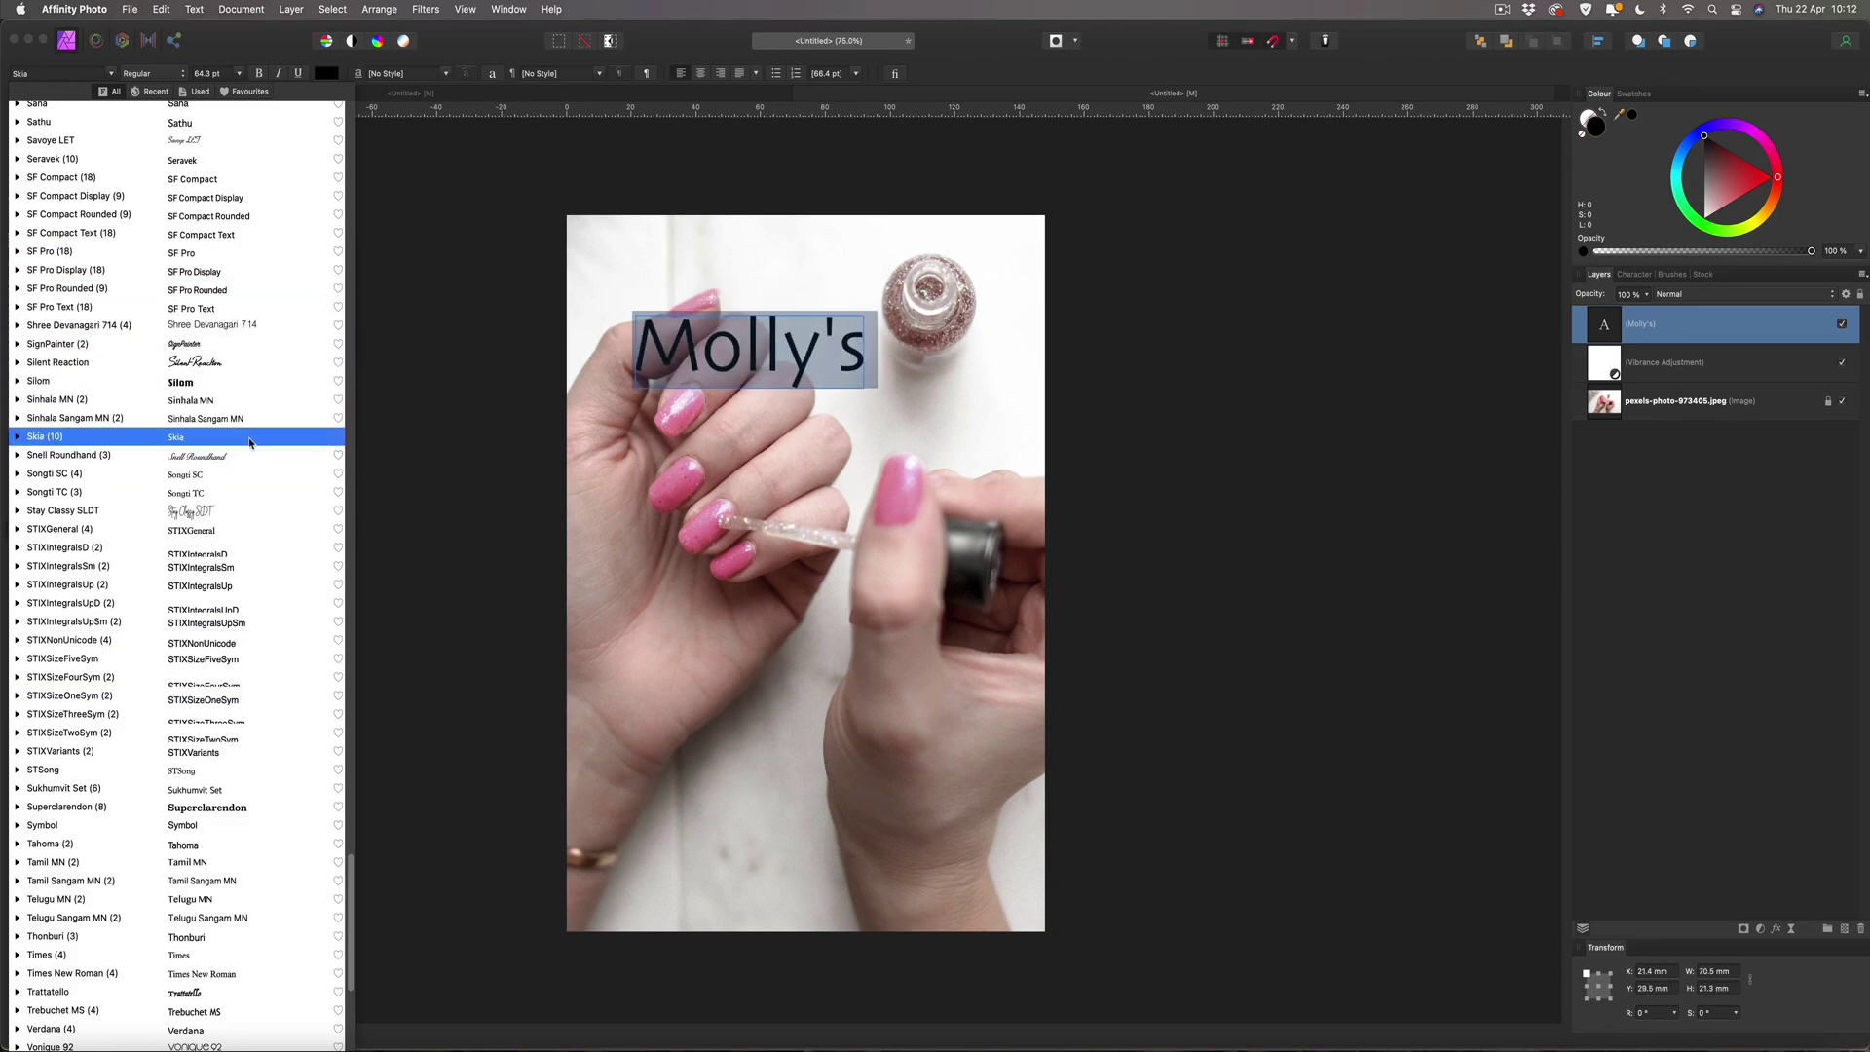
pyautogui.click(230, 513)
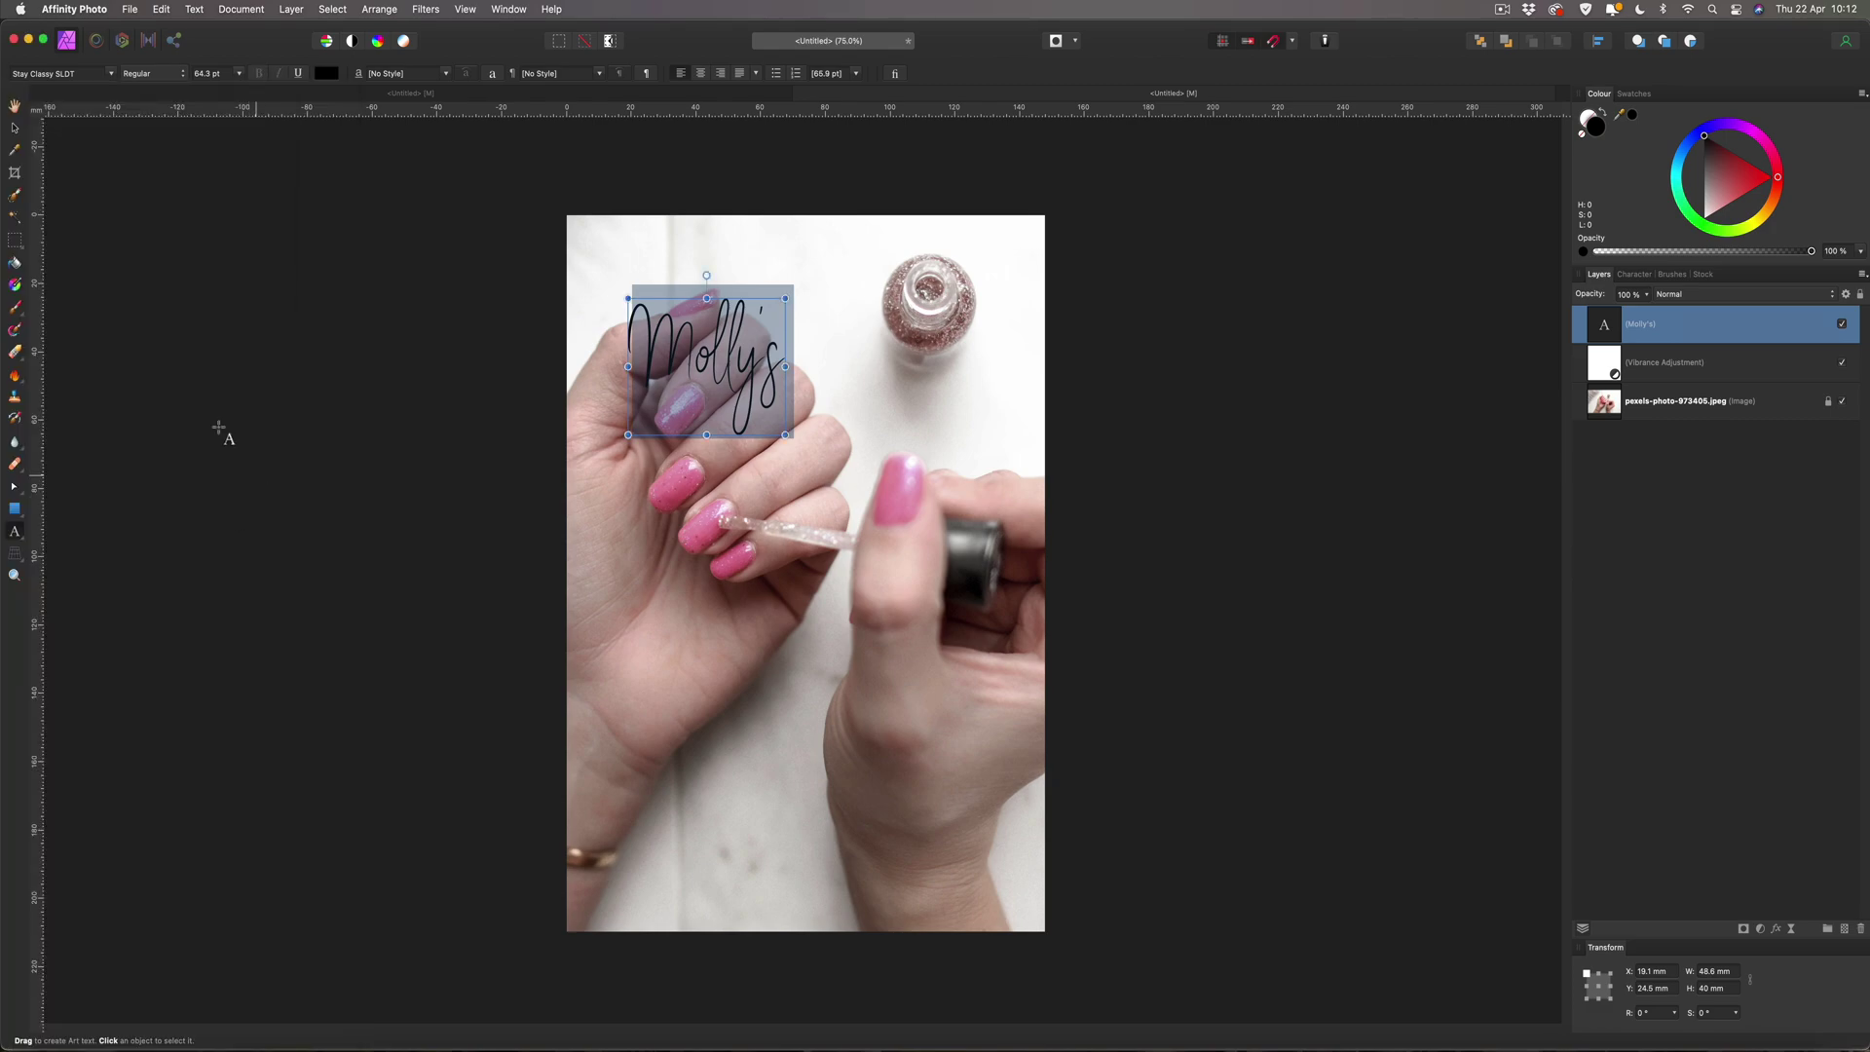
# Move Molly's to the top-left corner and add a duplicate retyped as 'Beauty' below it.
pyautogui.click(14, 127)
pyautogui.moveTo(769, 365); pyautogui.dragTo(723, 302)
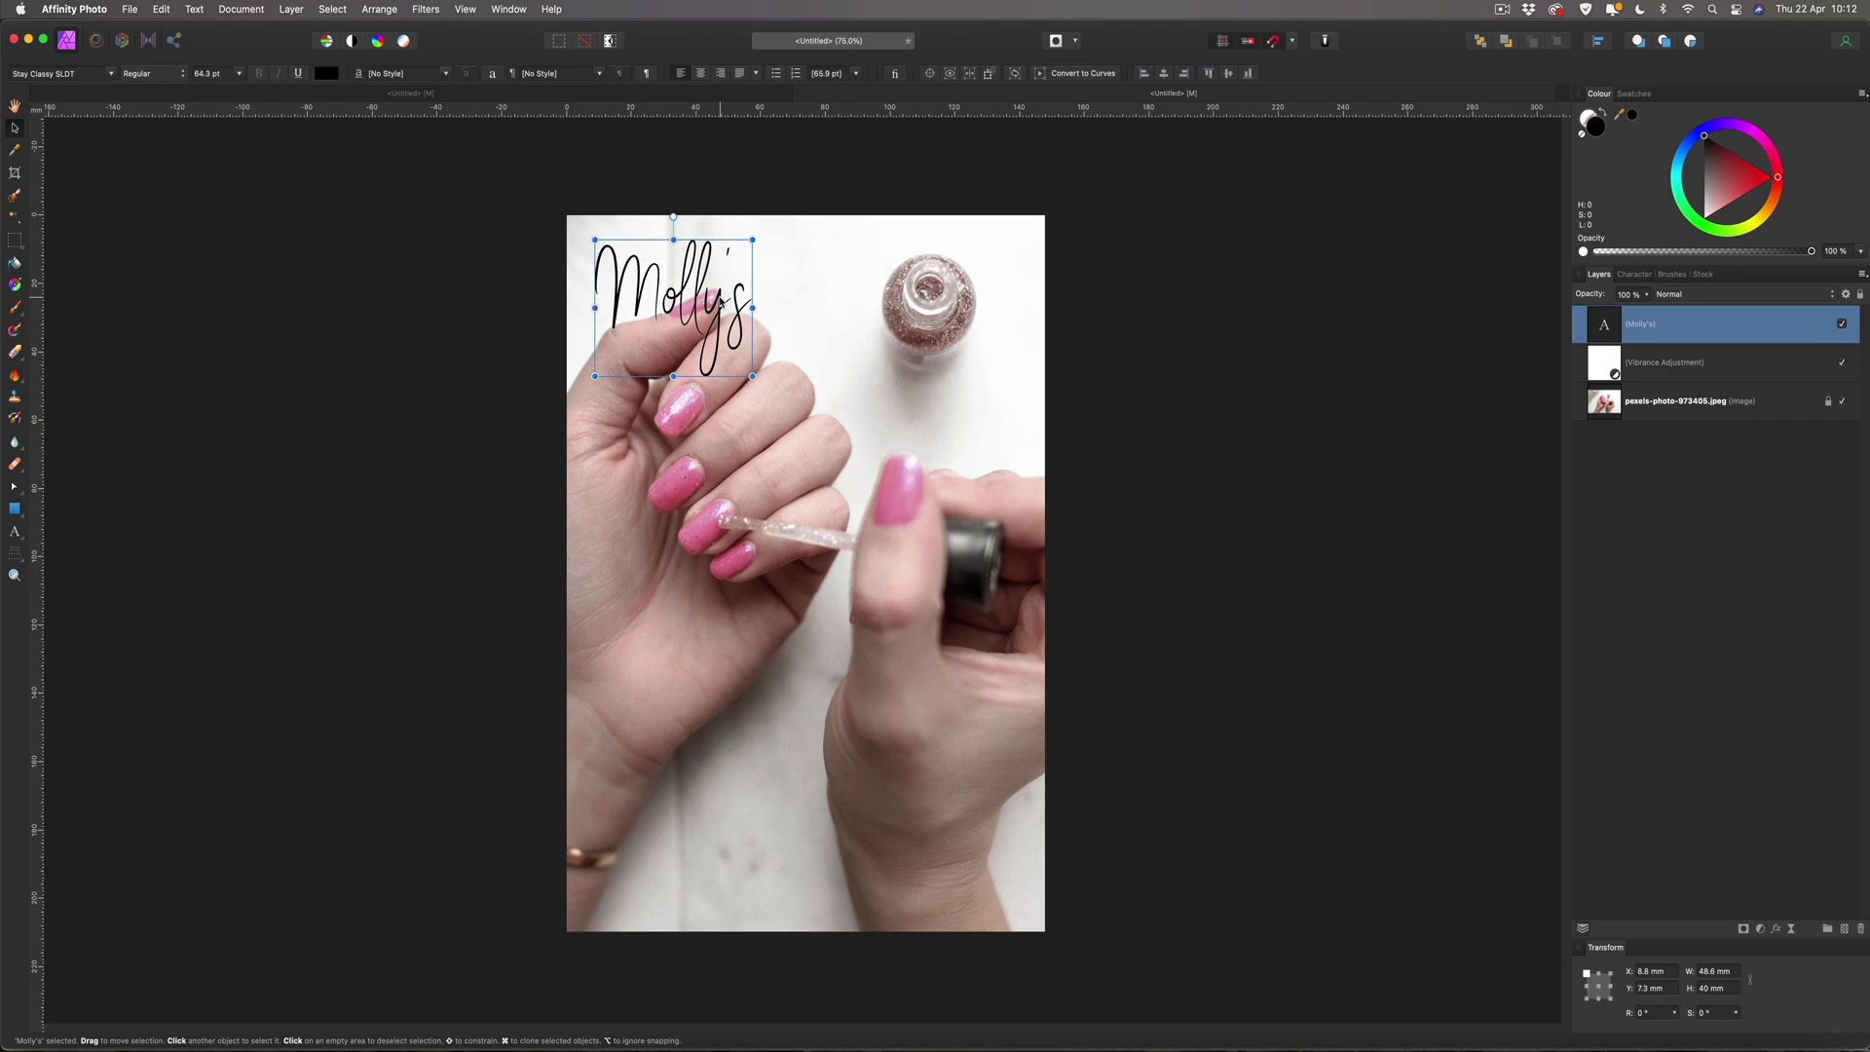
pyautogui.press('super+j')
pyautogui.moveTo(722, 302); pyautogui.dragTo(721, 439)
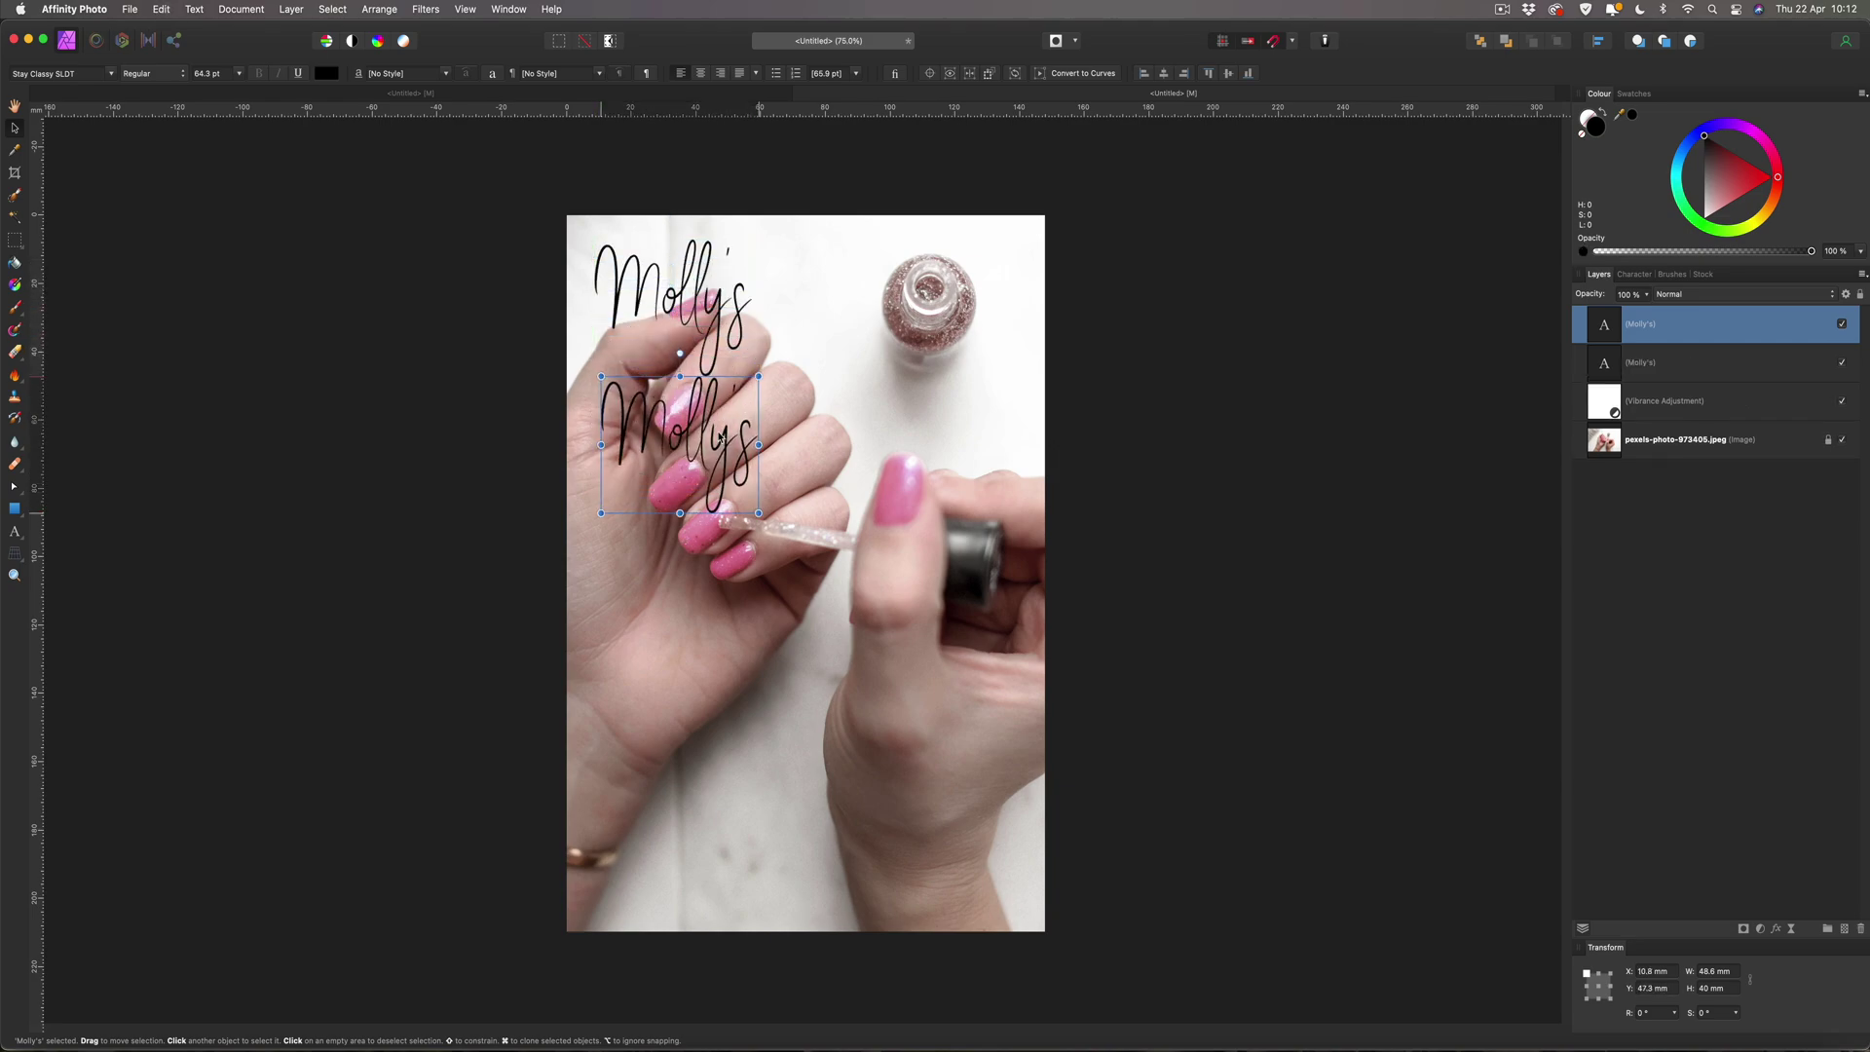
pyautogui.doubleClick(716, 435)
pyautogui.press('super+a')
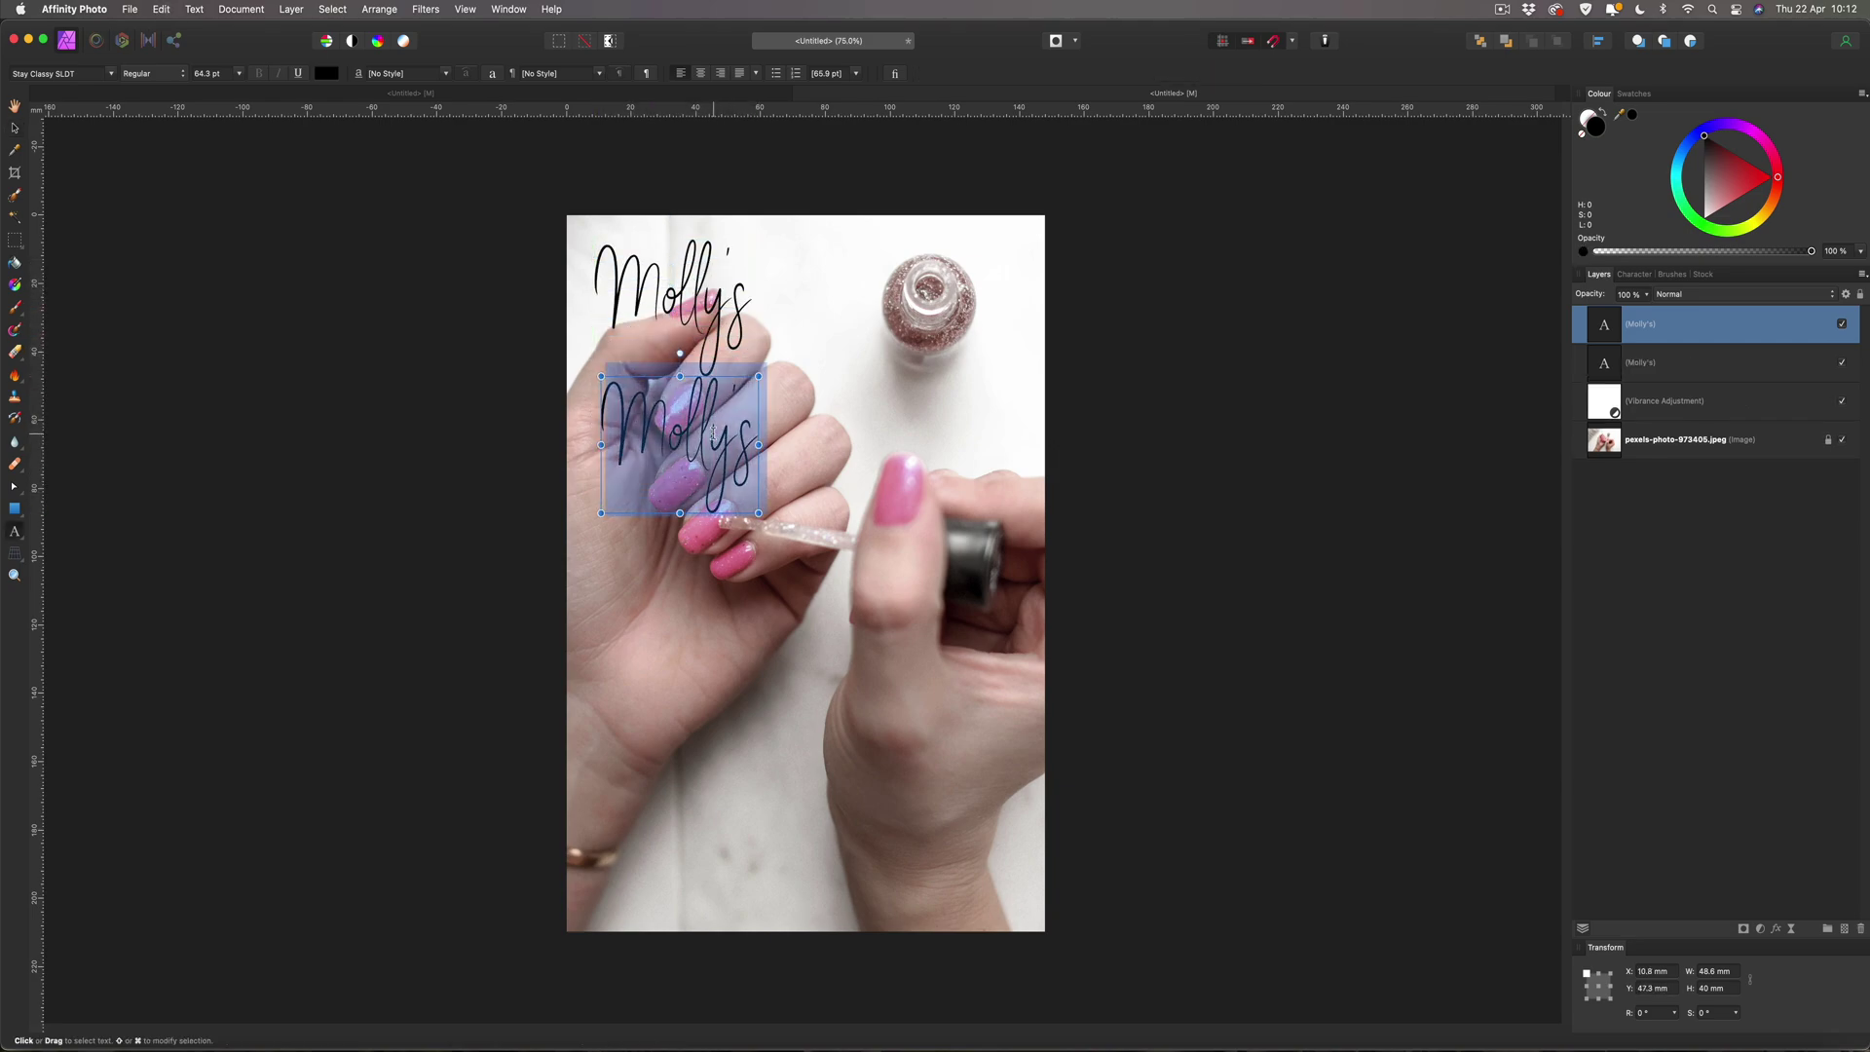
pyautogui.write('Bea')
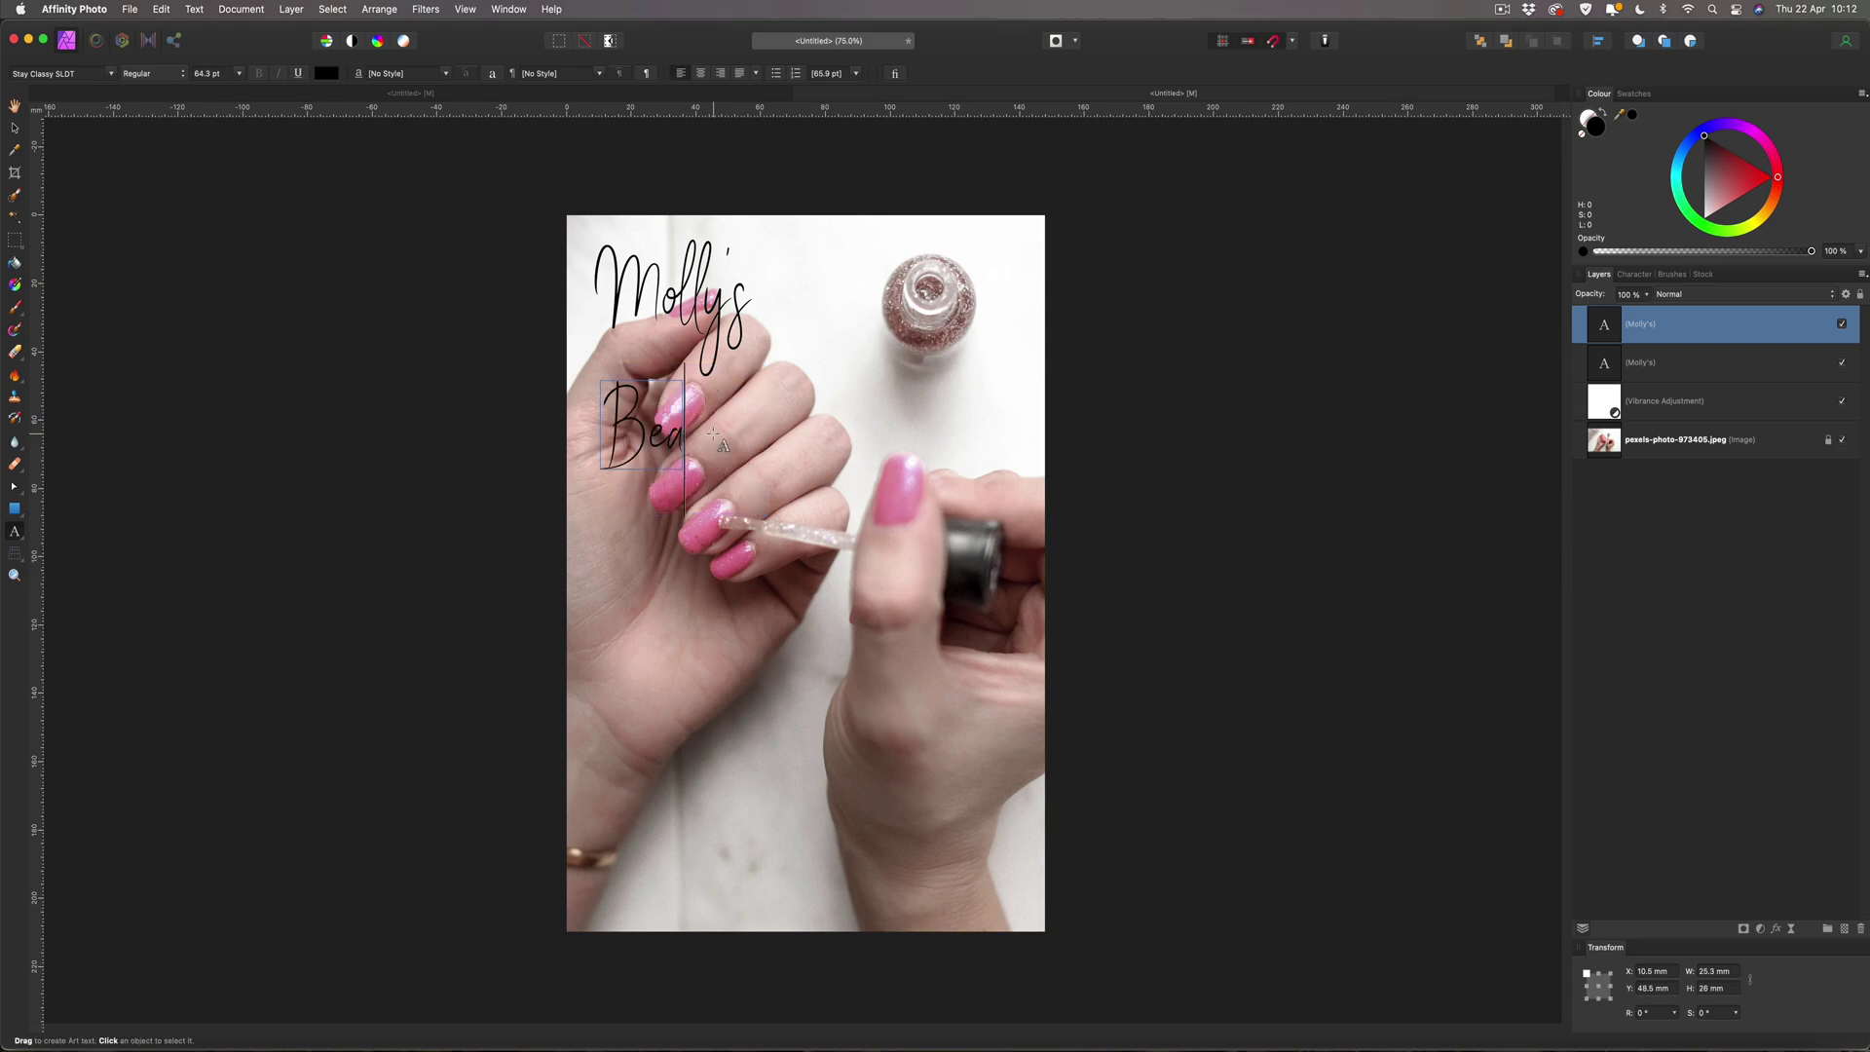
pyautogui.write('uty')
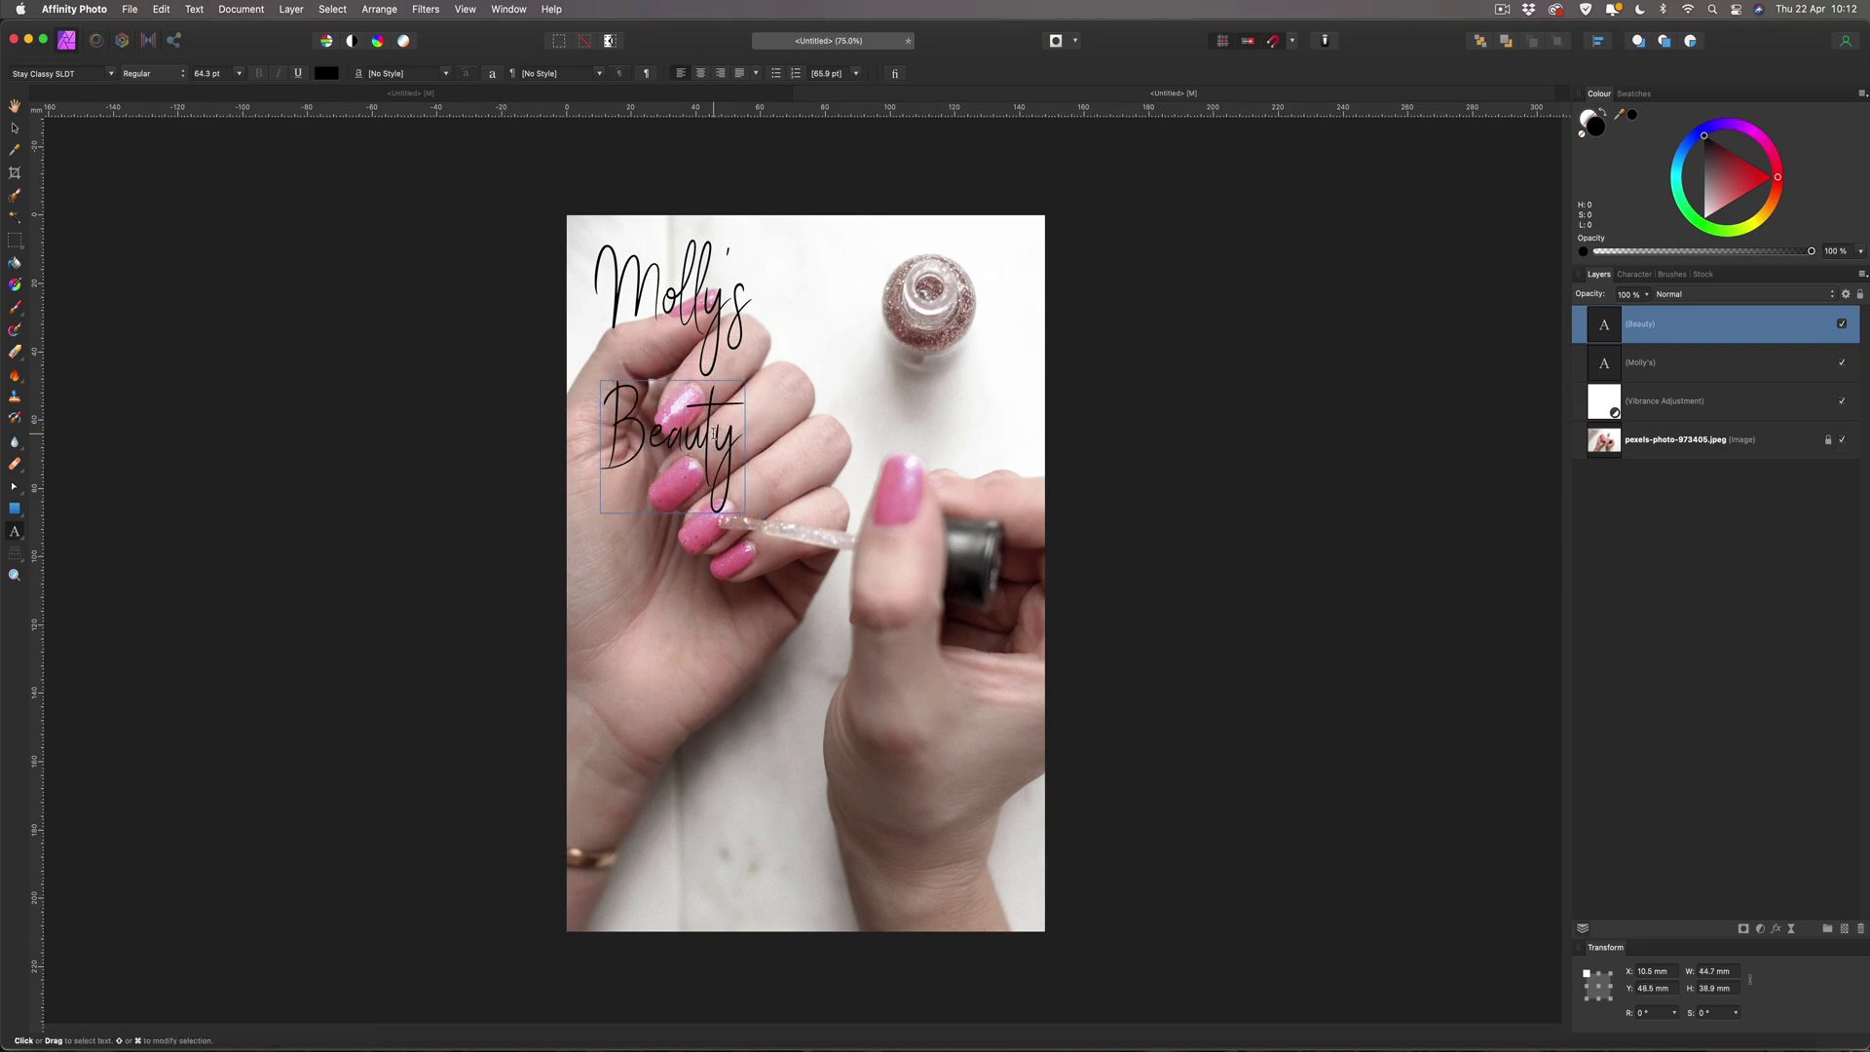
pyautogui.press('Escape')
# Tuck Beauty under Molly's and add another copy retyped as 'Salon' beneath it.
pyautogui.click(15, 127)
pyautogui.moveTo(726, 472); pyautogui.dragTo(727, 422)
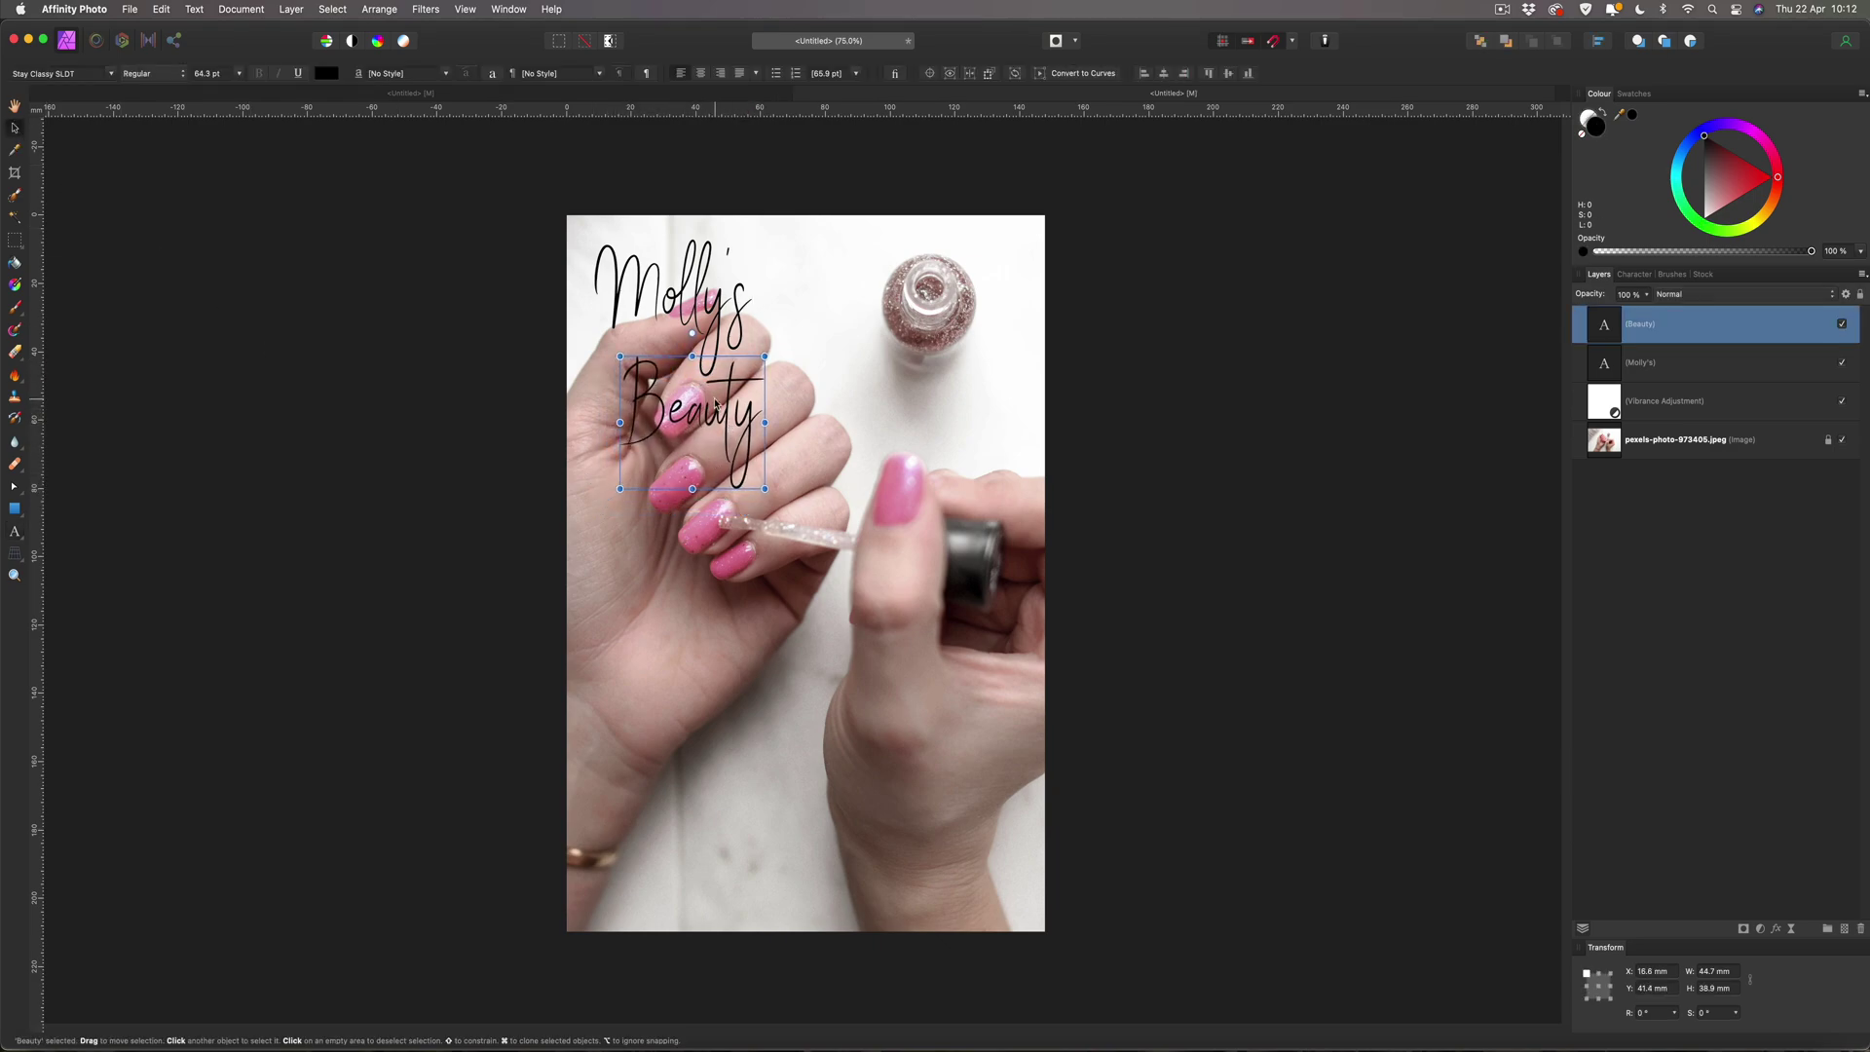
pyautogui.press('super+c')
pyautogui.moveTo(715, 409); pyautogui.dragTo(723, 528)
pyautogui.doubleClick(722, 526)
pyautogui.doubleClick(722, 526)
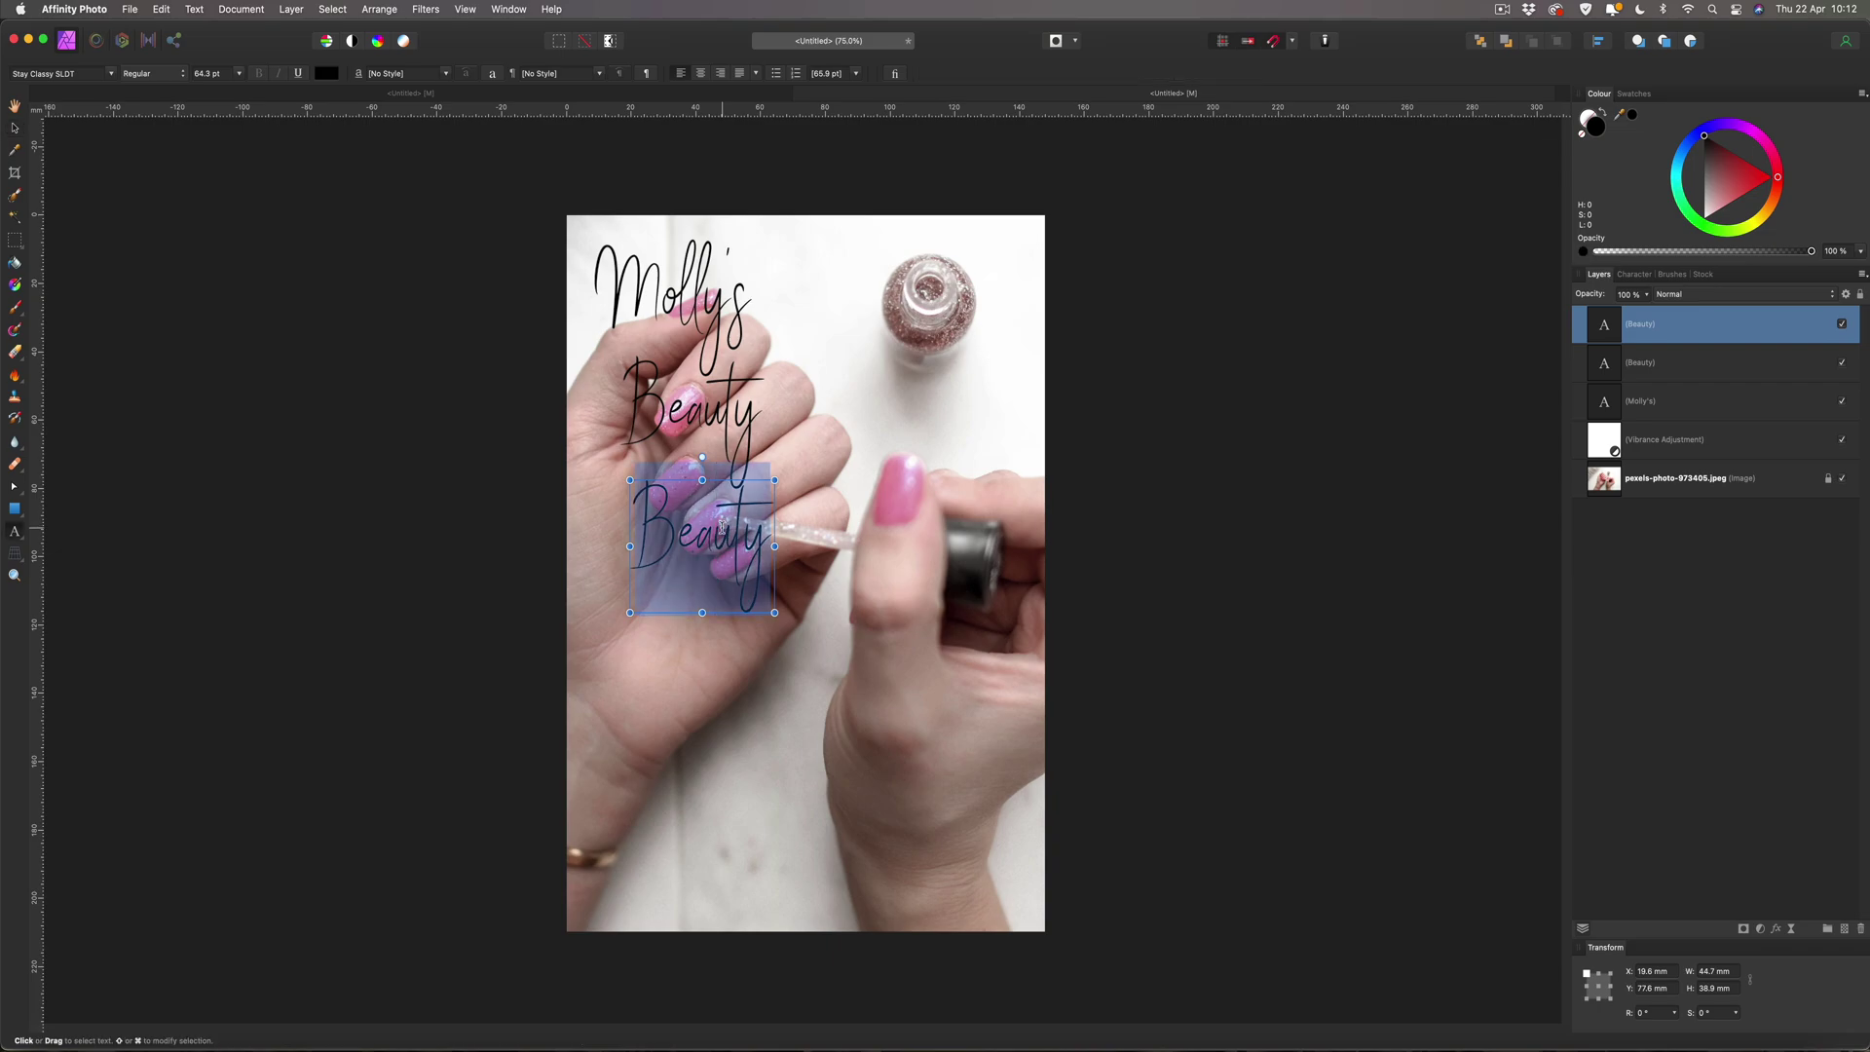
pyautogui.write('Salon')
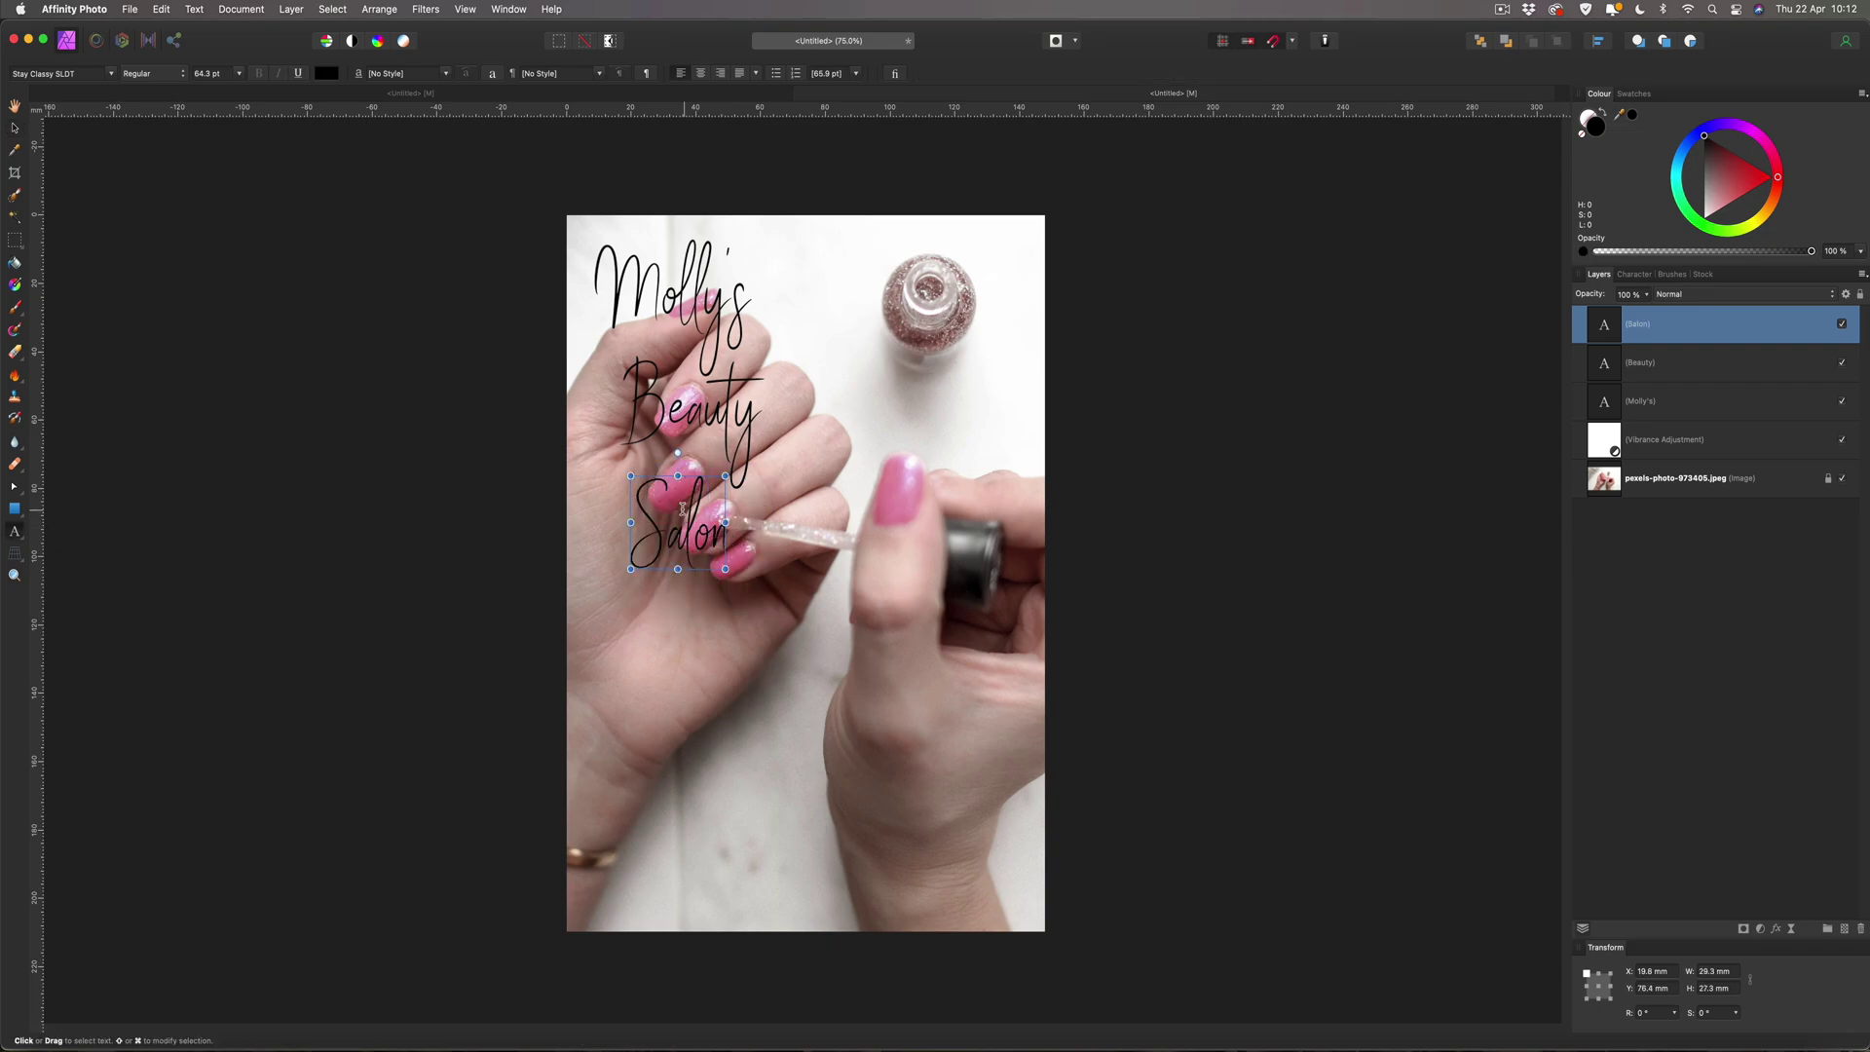
pyautogui.press('Escape')
pyautogui.click(17, 129)
pyautogui.click(201, 363)
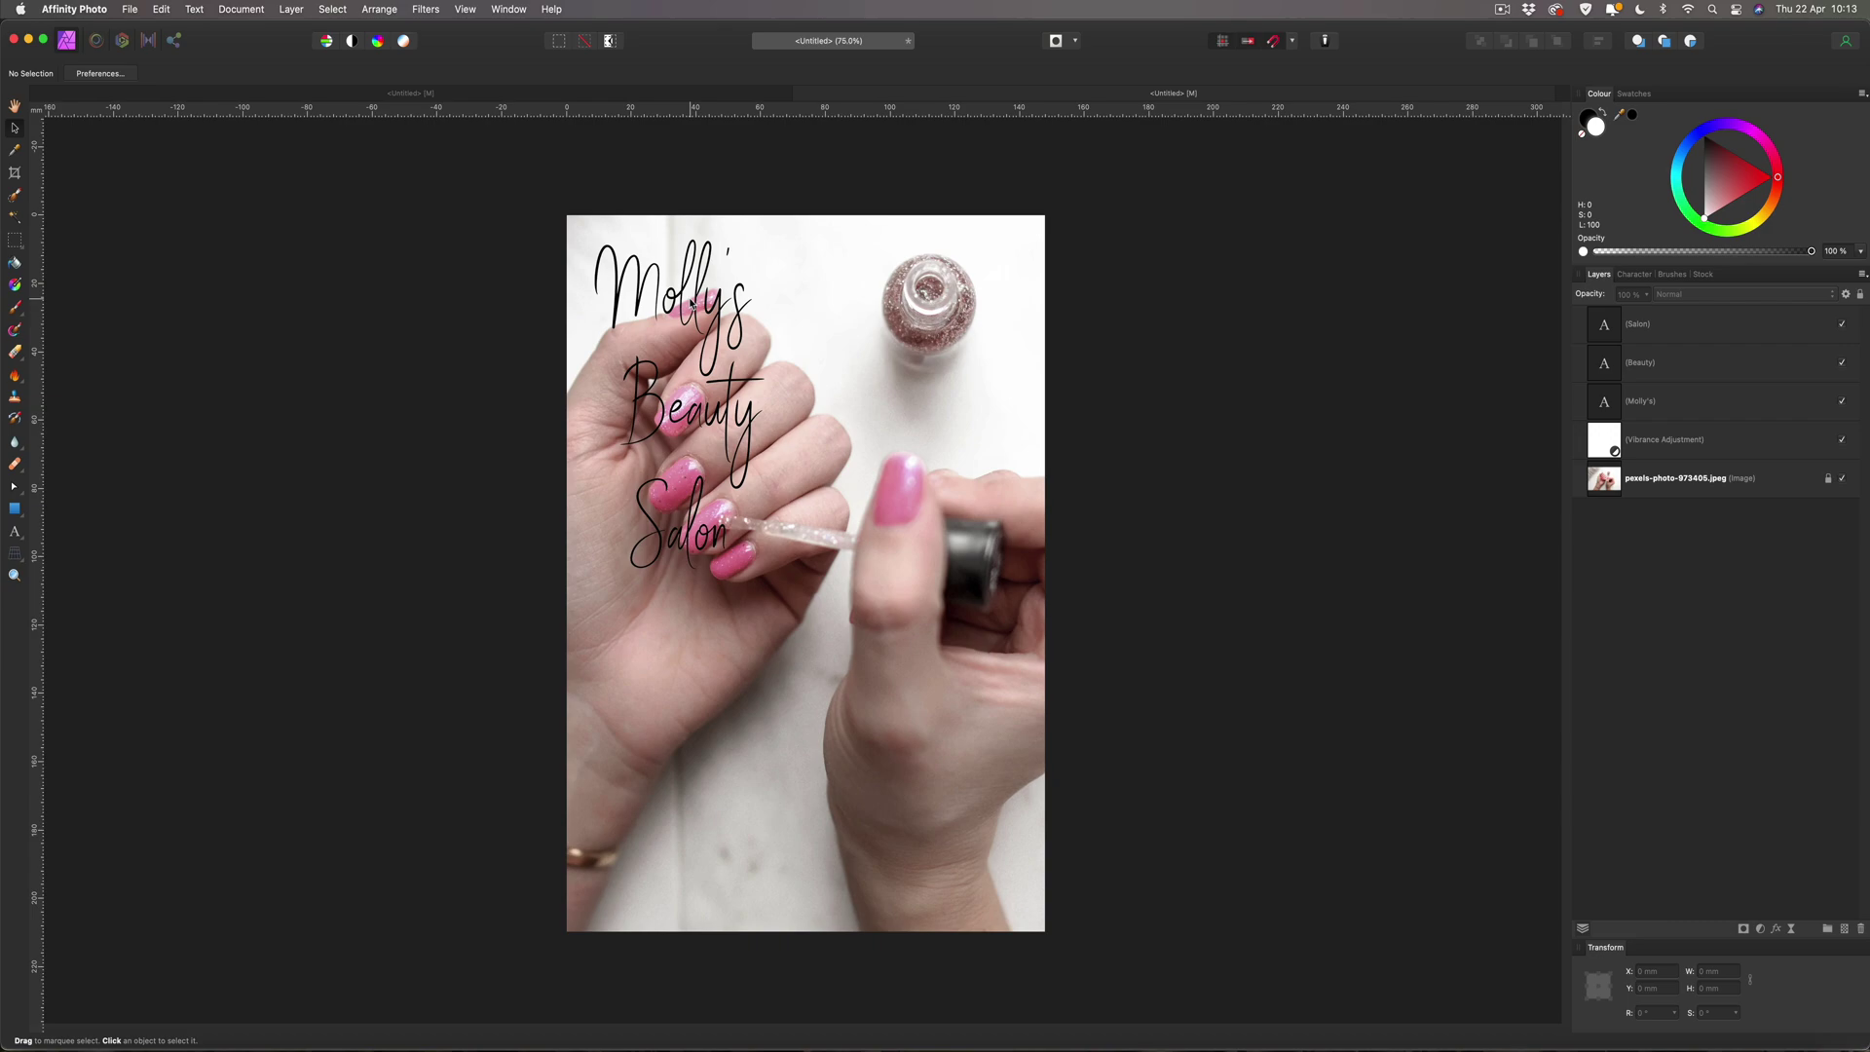
# Resize the logo words: Molly's to 50 pt, Beauty to 44 pt, Salon to 30 pt.
pyautogui.click(692, 305)
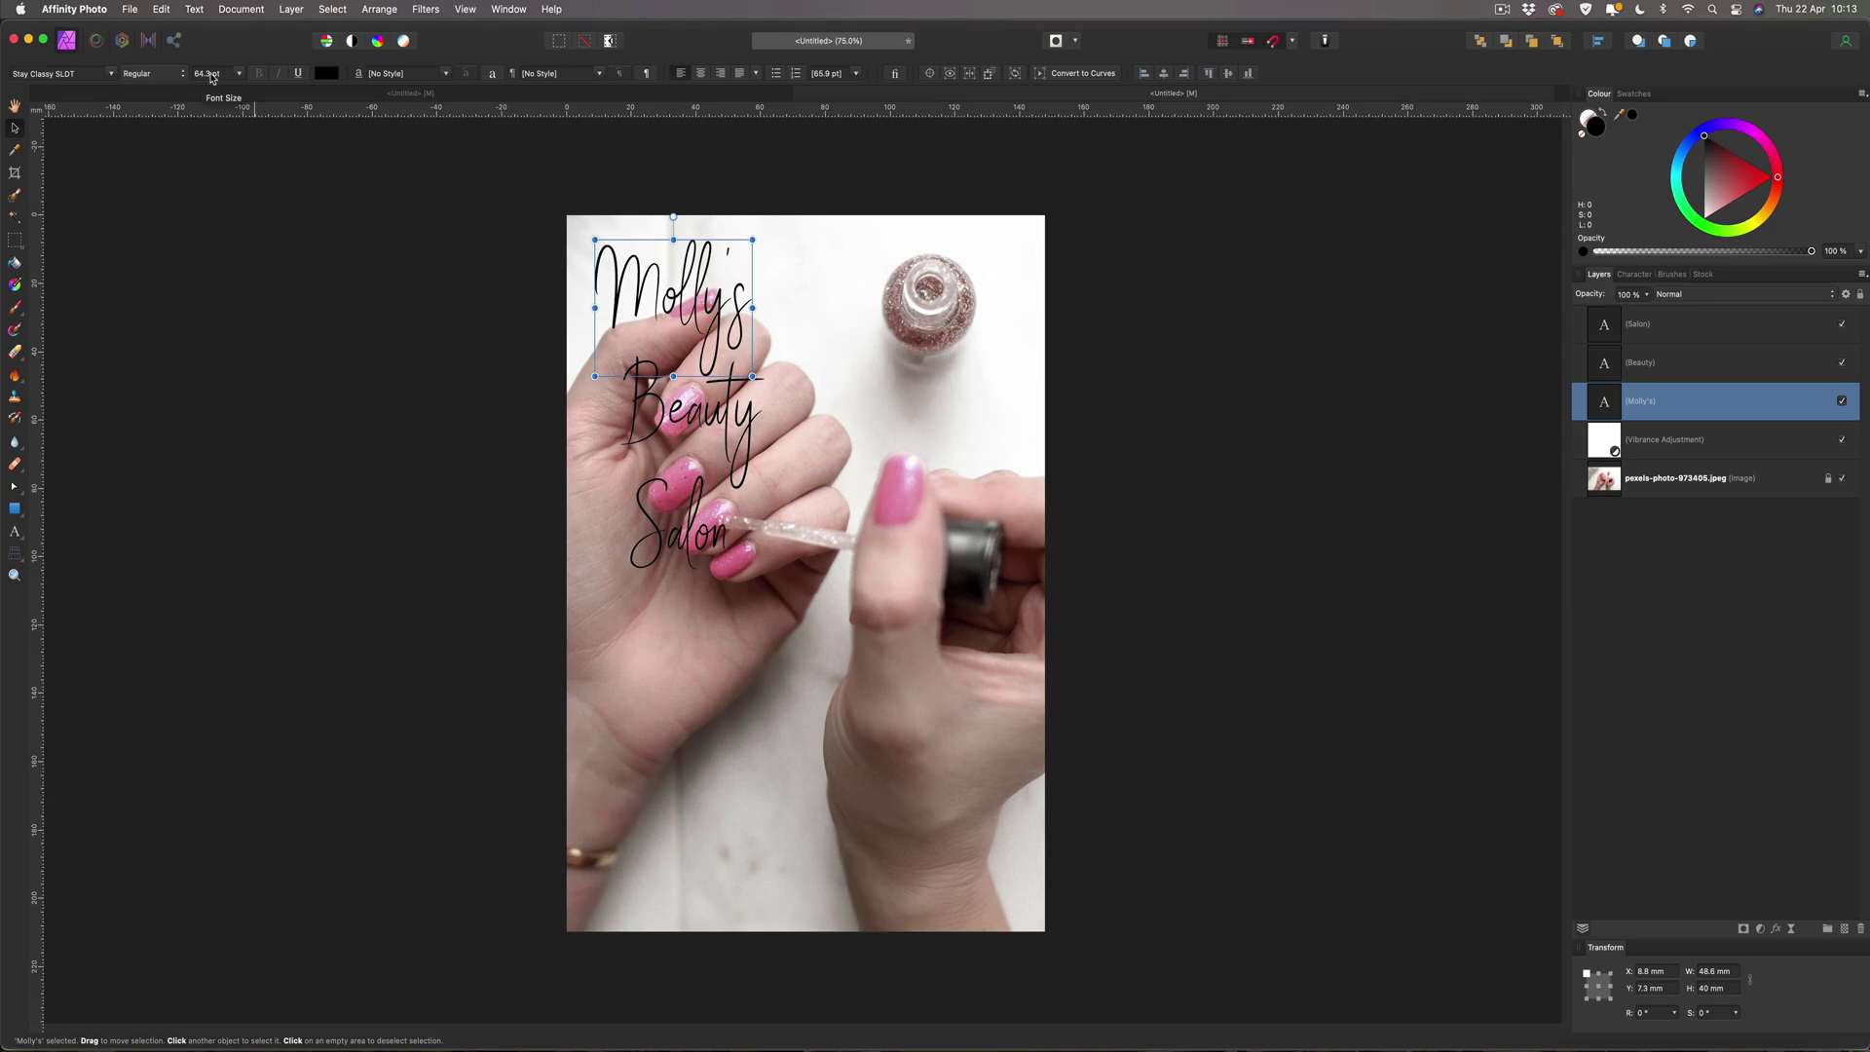
pyautogui.moveTo(224, 76); pyautogui.dragTo(192, 78)
pyautogui.write('50')
pyautogui.press('Return')
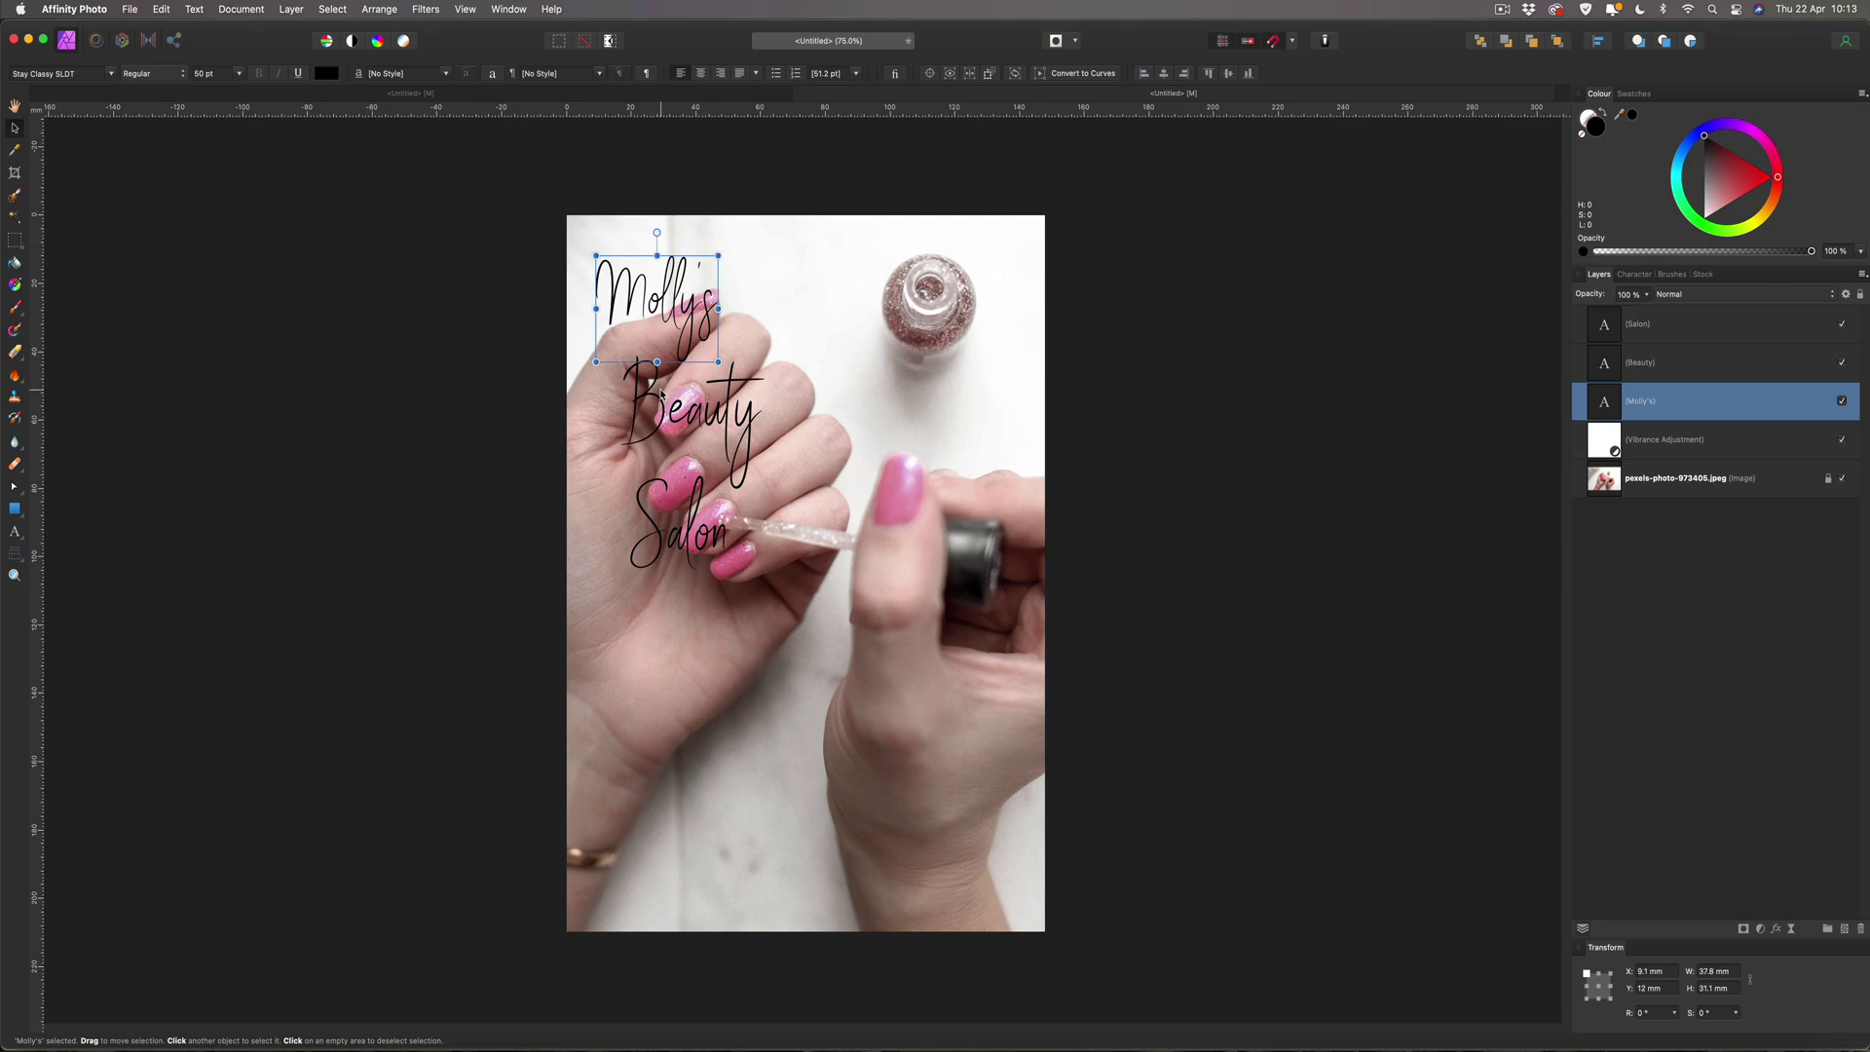
pyautogui.click(688, 416)
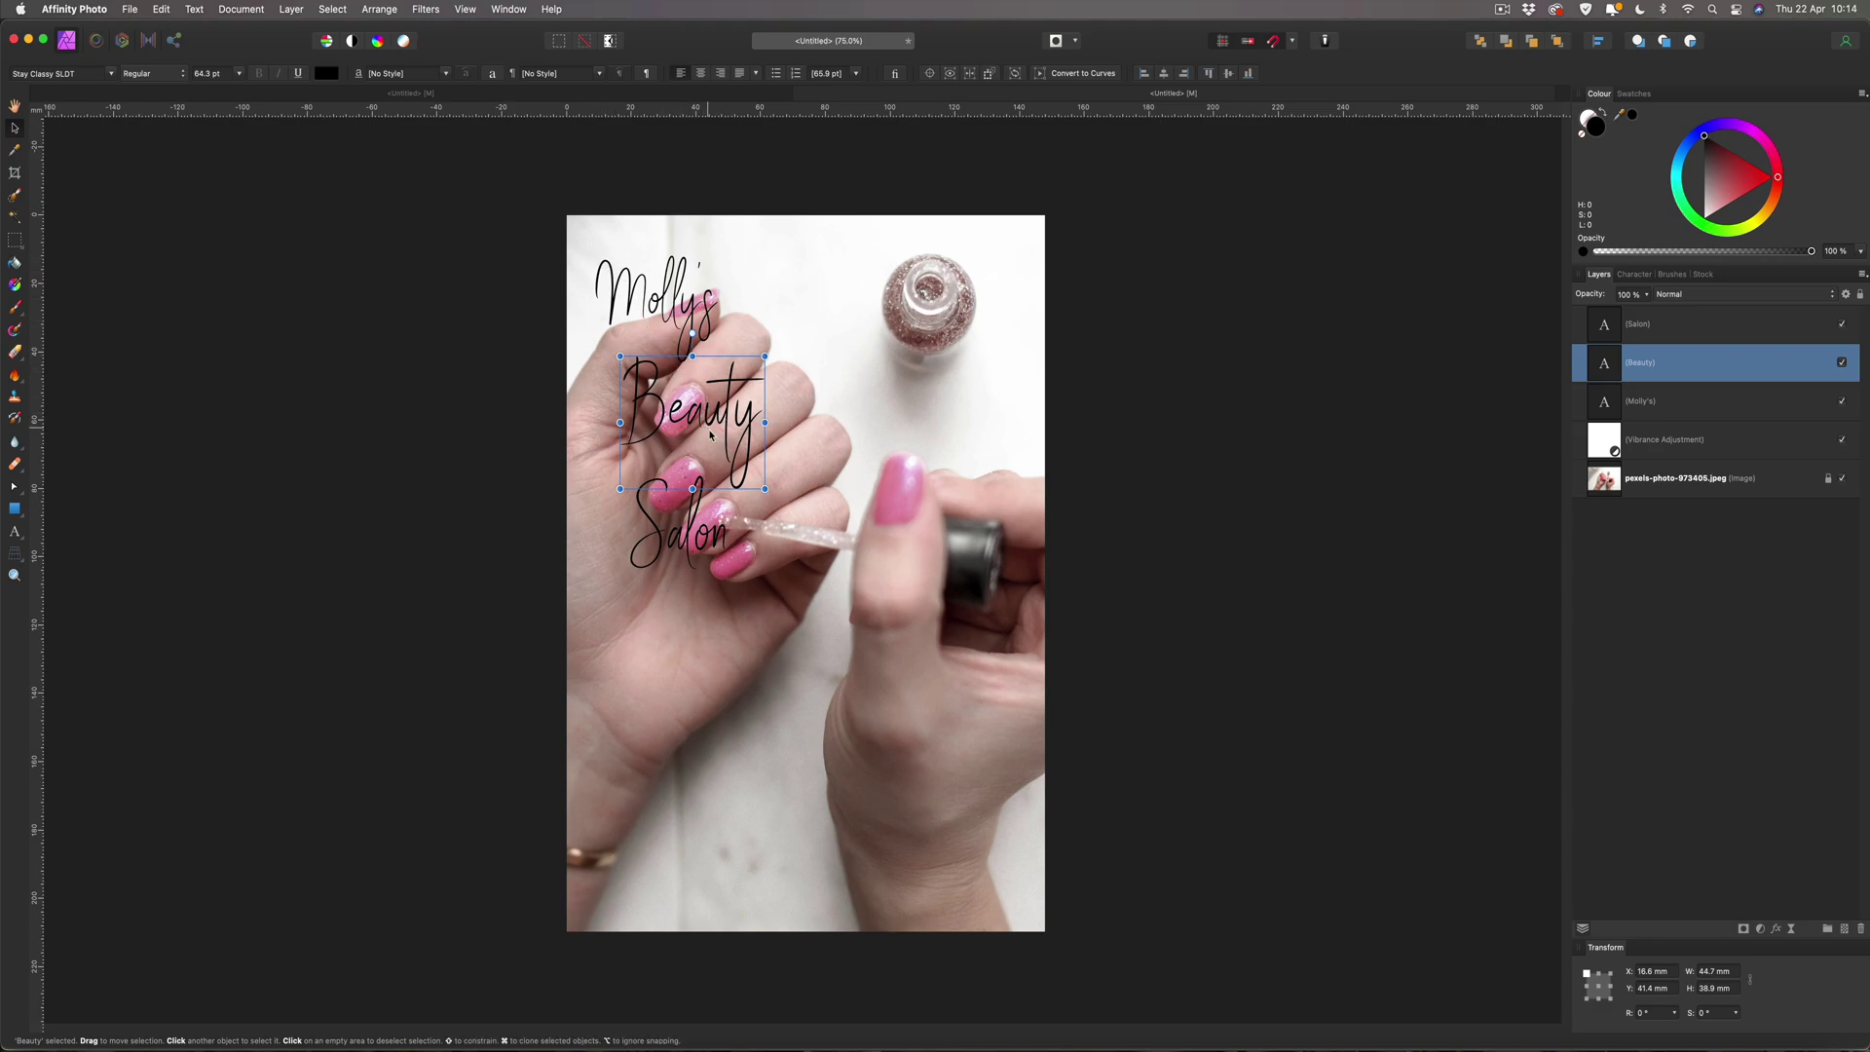
pyautogui.click(195, 75)
pyautogui.write('44')
pyautogui.press('Return')
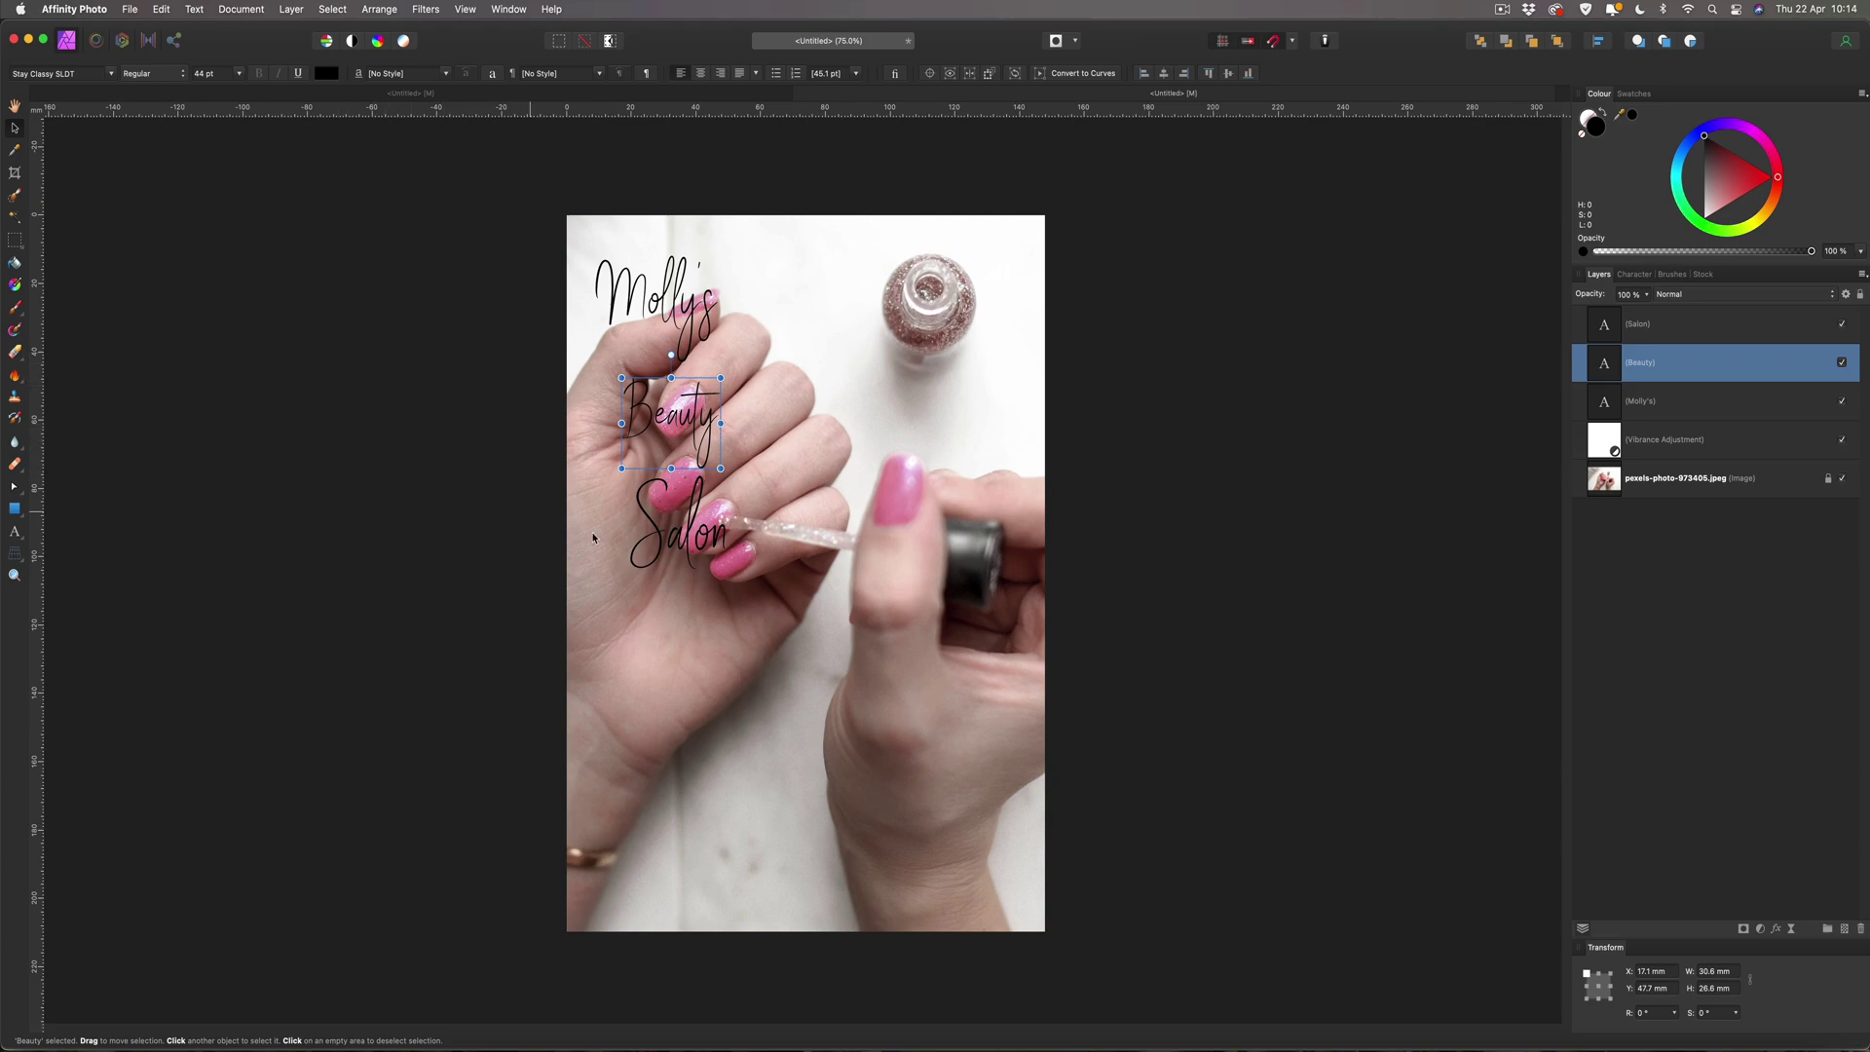
pyautogui.click(684, 538)
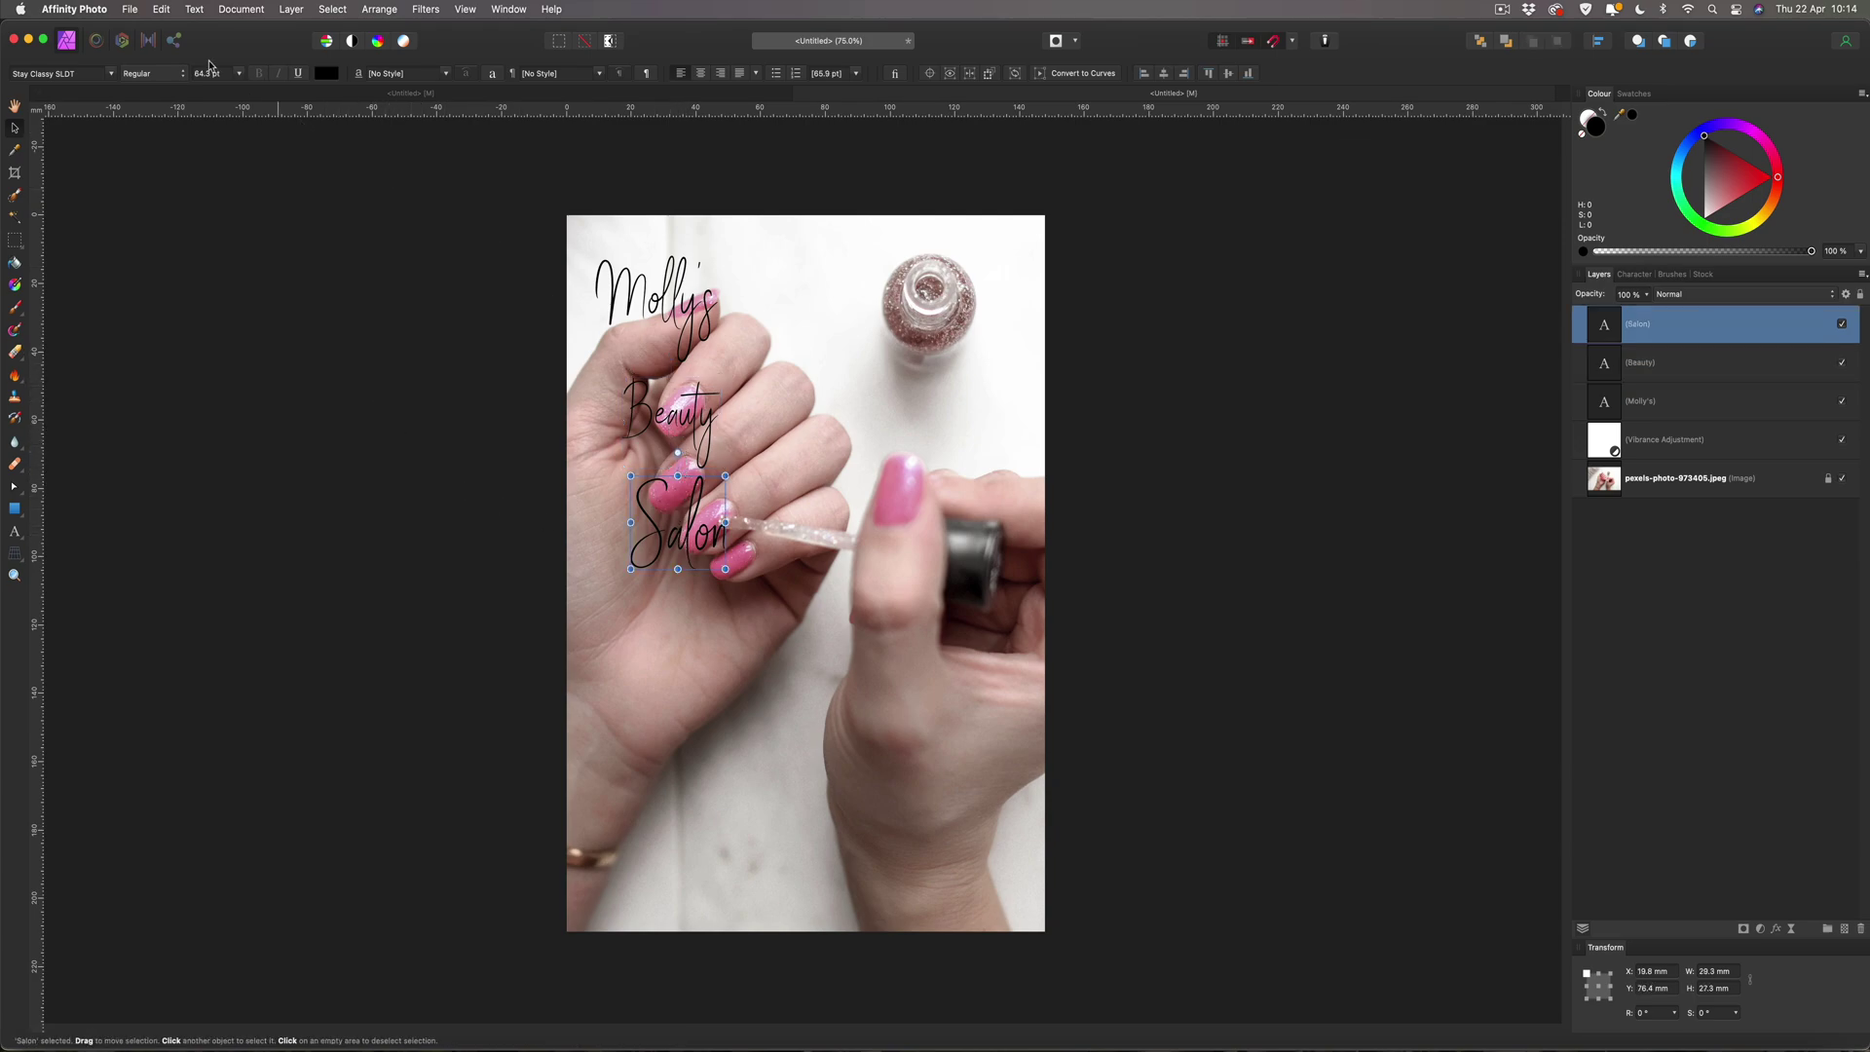
pyautogui.click(209, 74)
pyautogui.write('30')
pyautogui.press('Return')
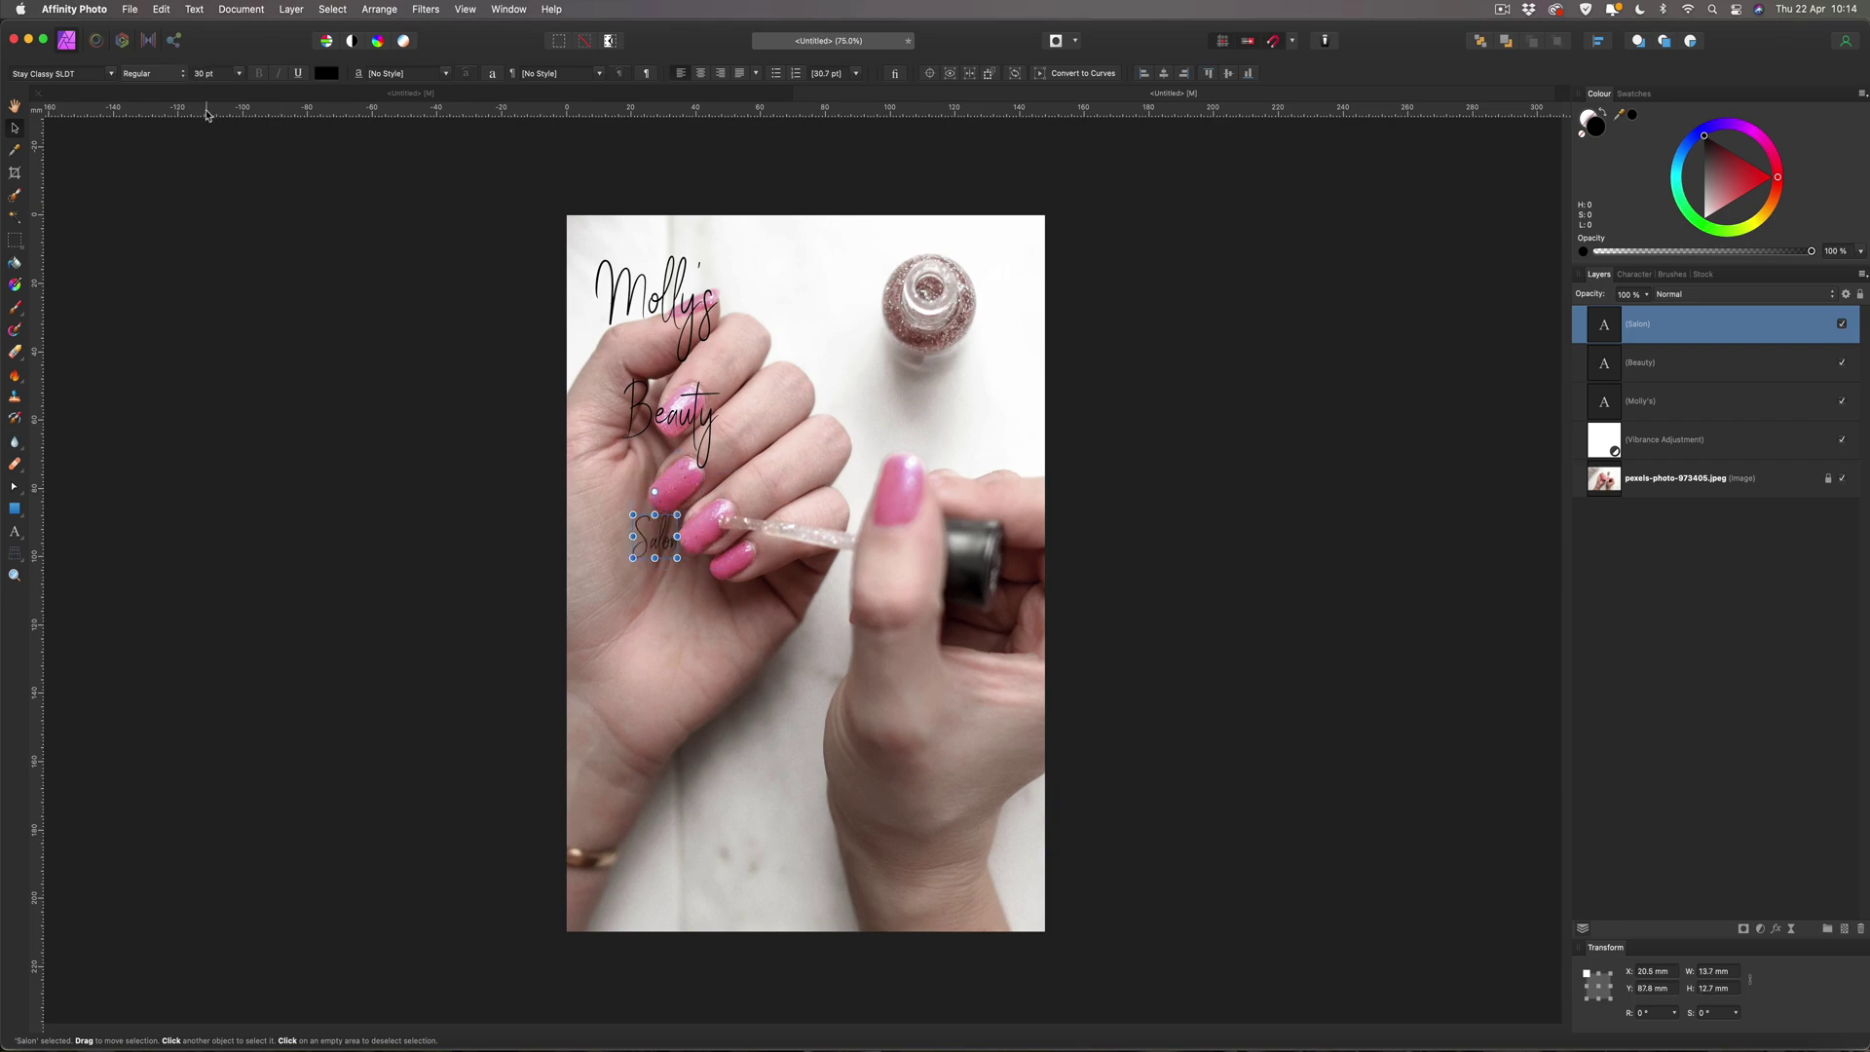
# Nudge Beauty up and move Salon directly beneath it to close the stack.
pyautogui.click(389, 419)
pyautogui.moveTo(662, 414); pyautogui.dragTo(696, 372)
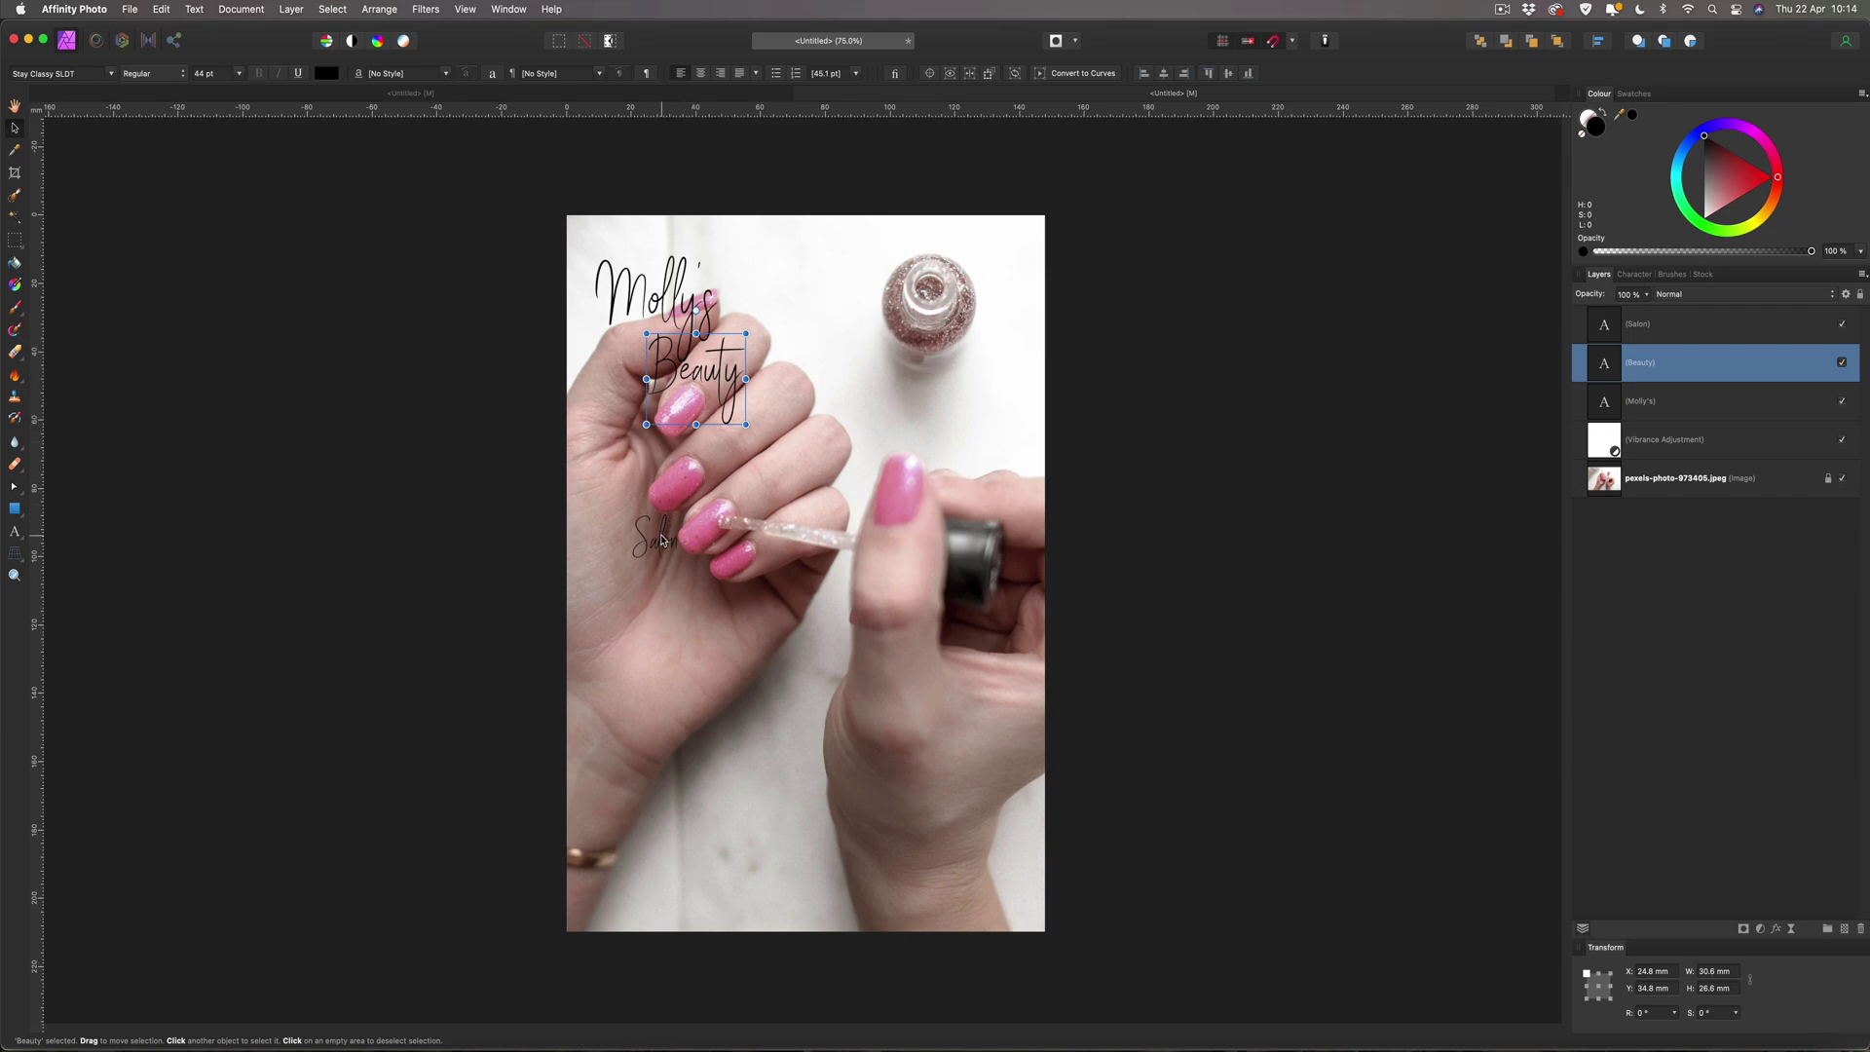
pyautogui.moveTo(662, 541); pyautogui.dragTo(700, 412)
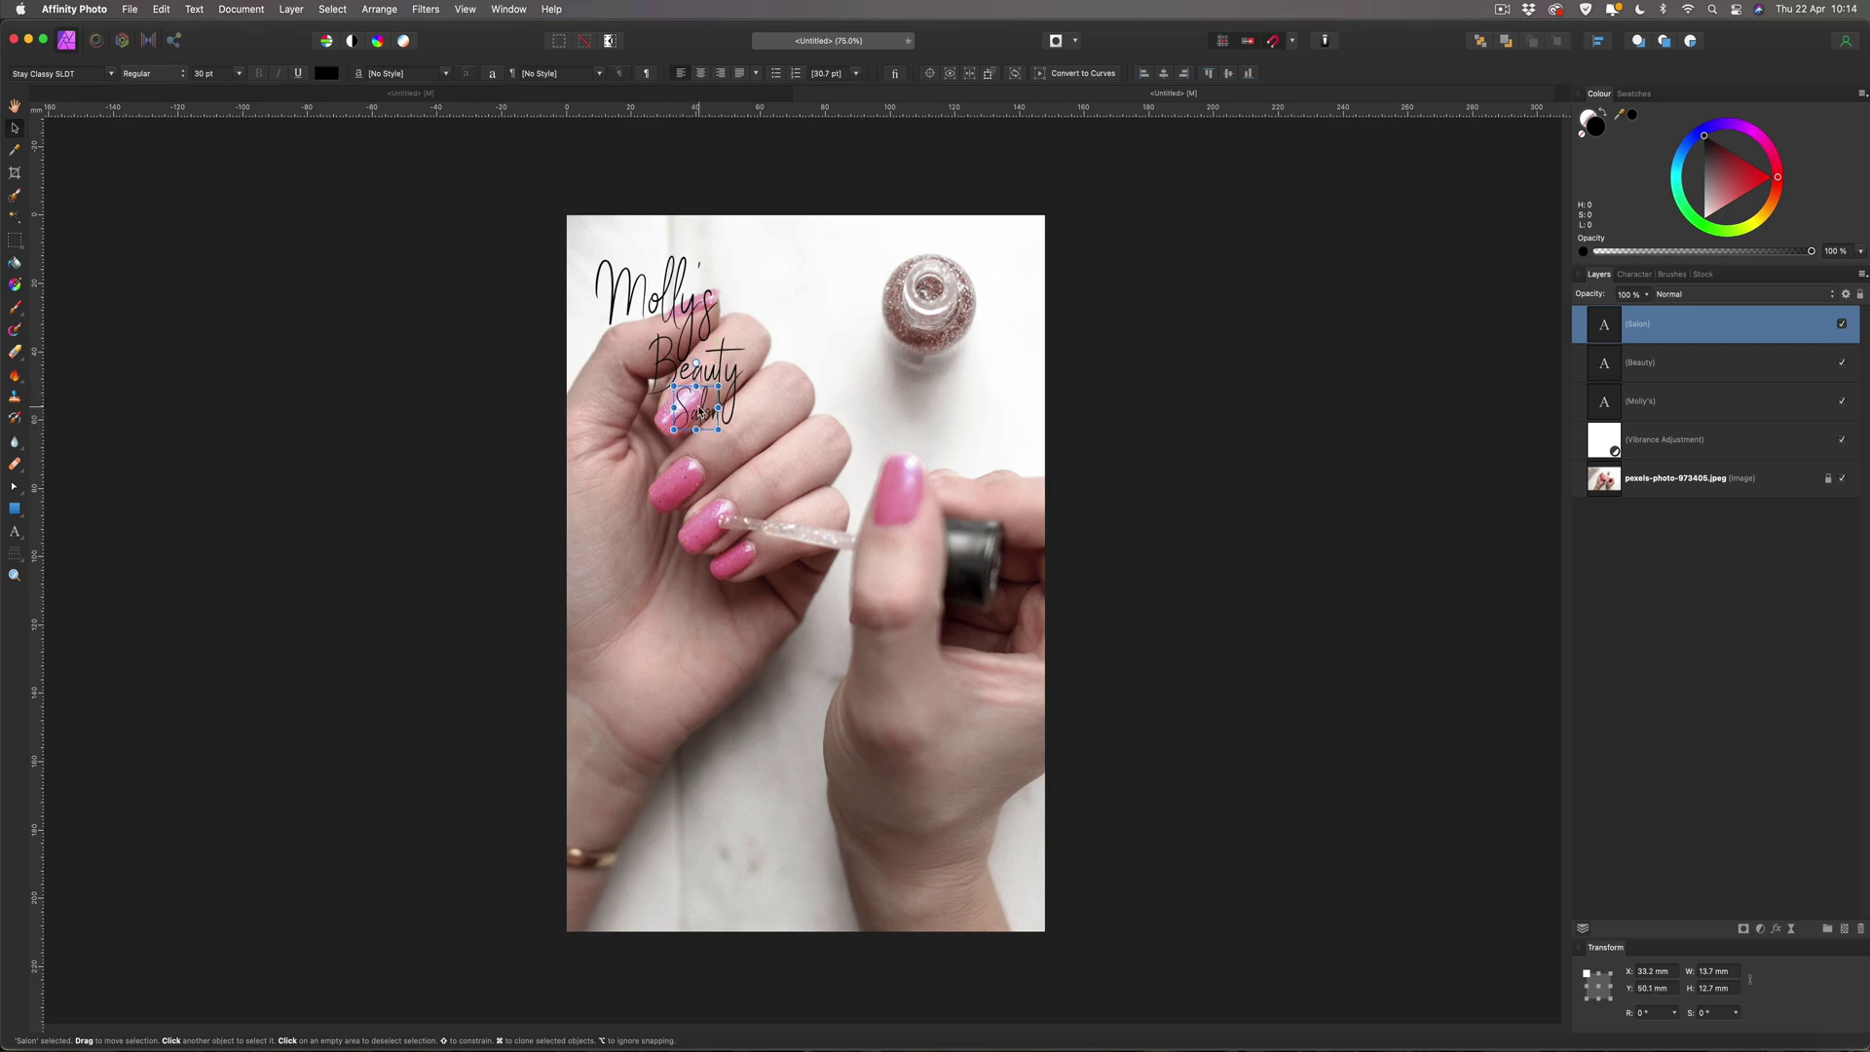
pyautogui.click(1197, 415)
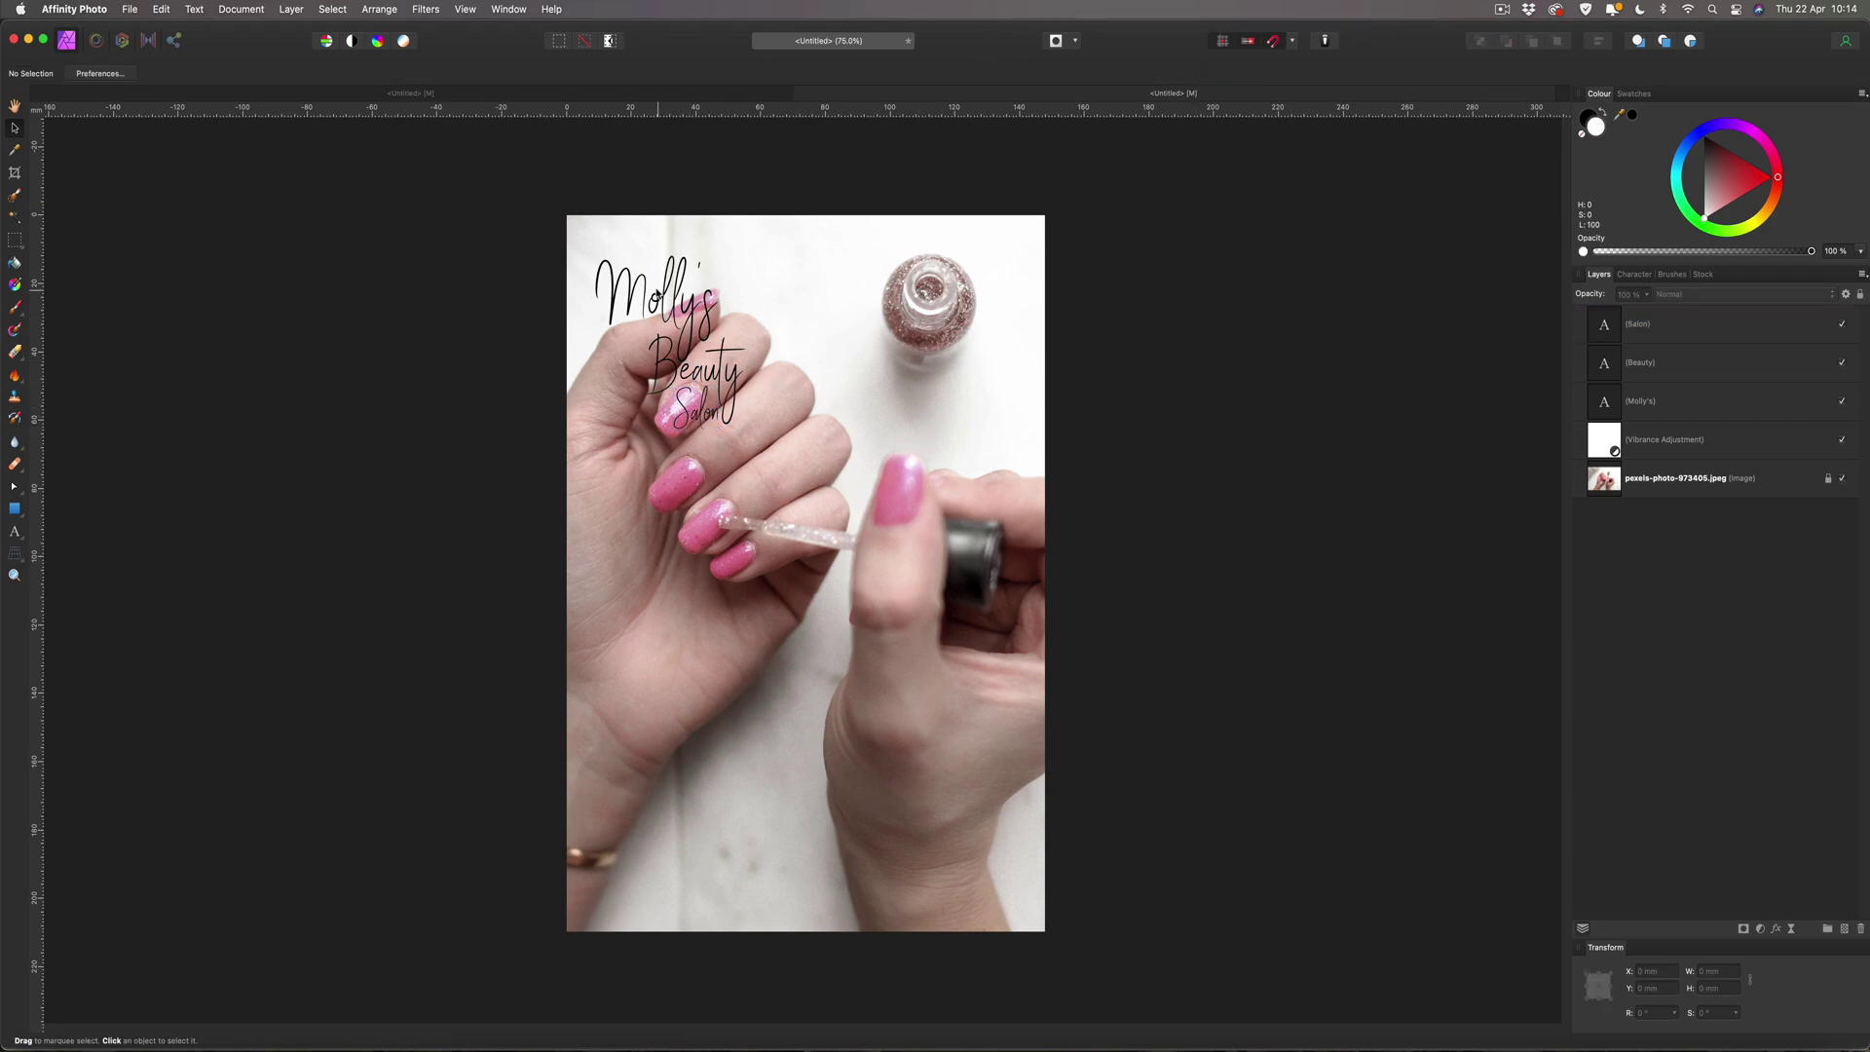
# Colour the Molly's, Beauty and Salon text layers white and bring up their layer effects.
pyautogui.click(1635, 327)
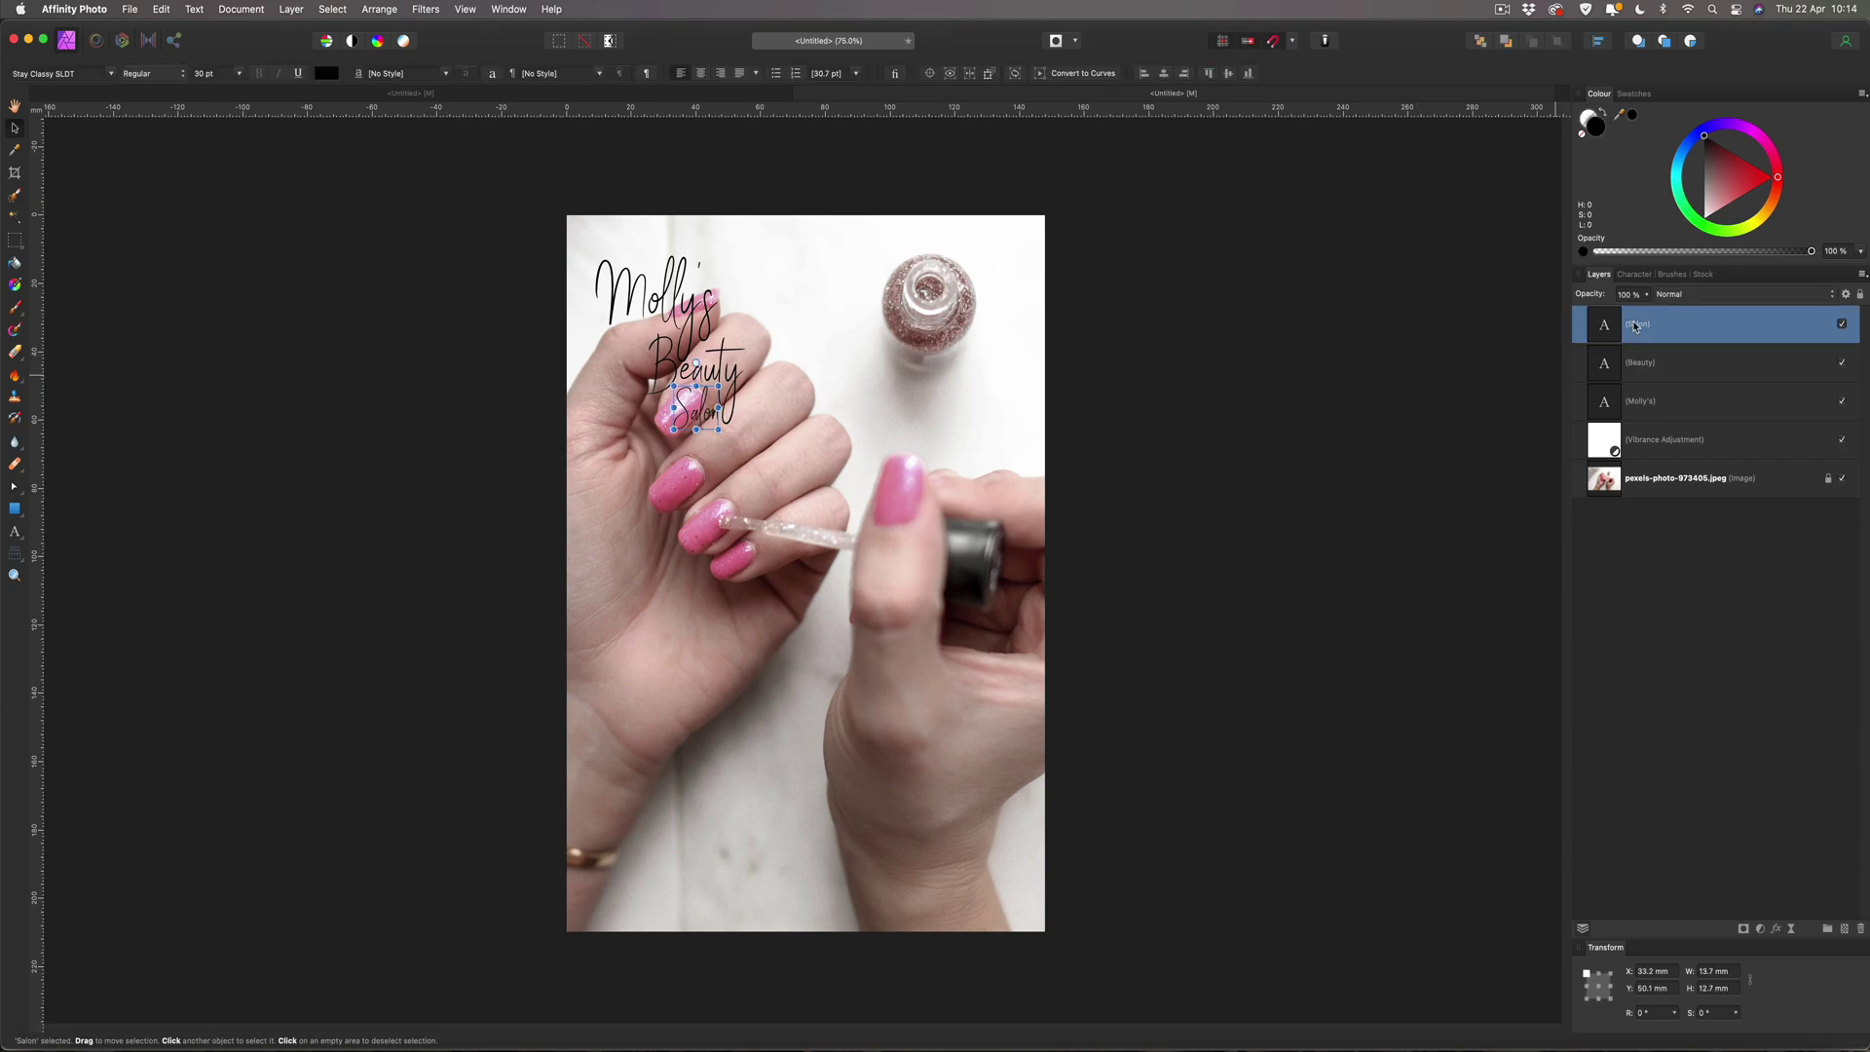
pyautogui.keyDown('super'); pyautogui.click(1646, 407); pyautogui.keyUp('super')
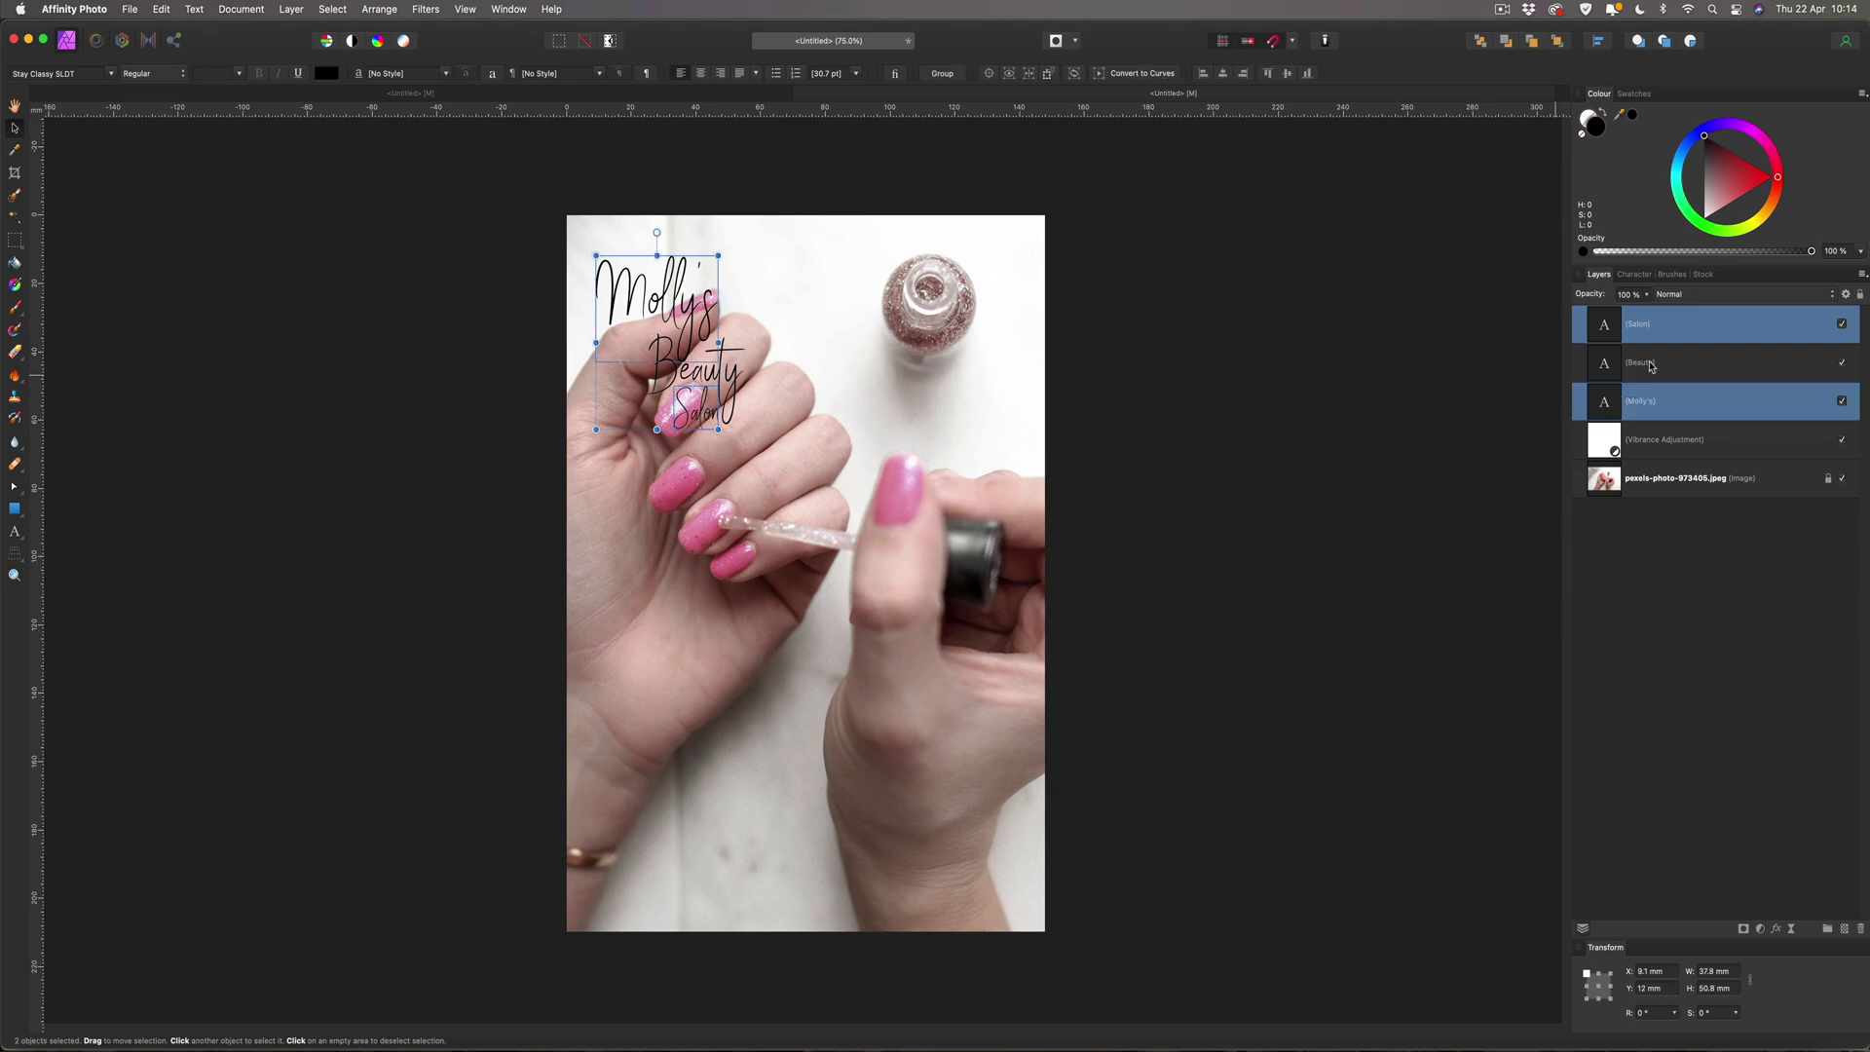
pyautogui.keyDown('super'); pyautogui.click(1650, 366); pyautogui.keyUp('super')
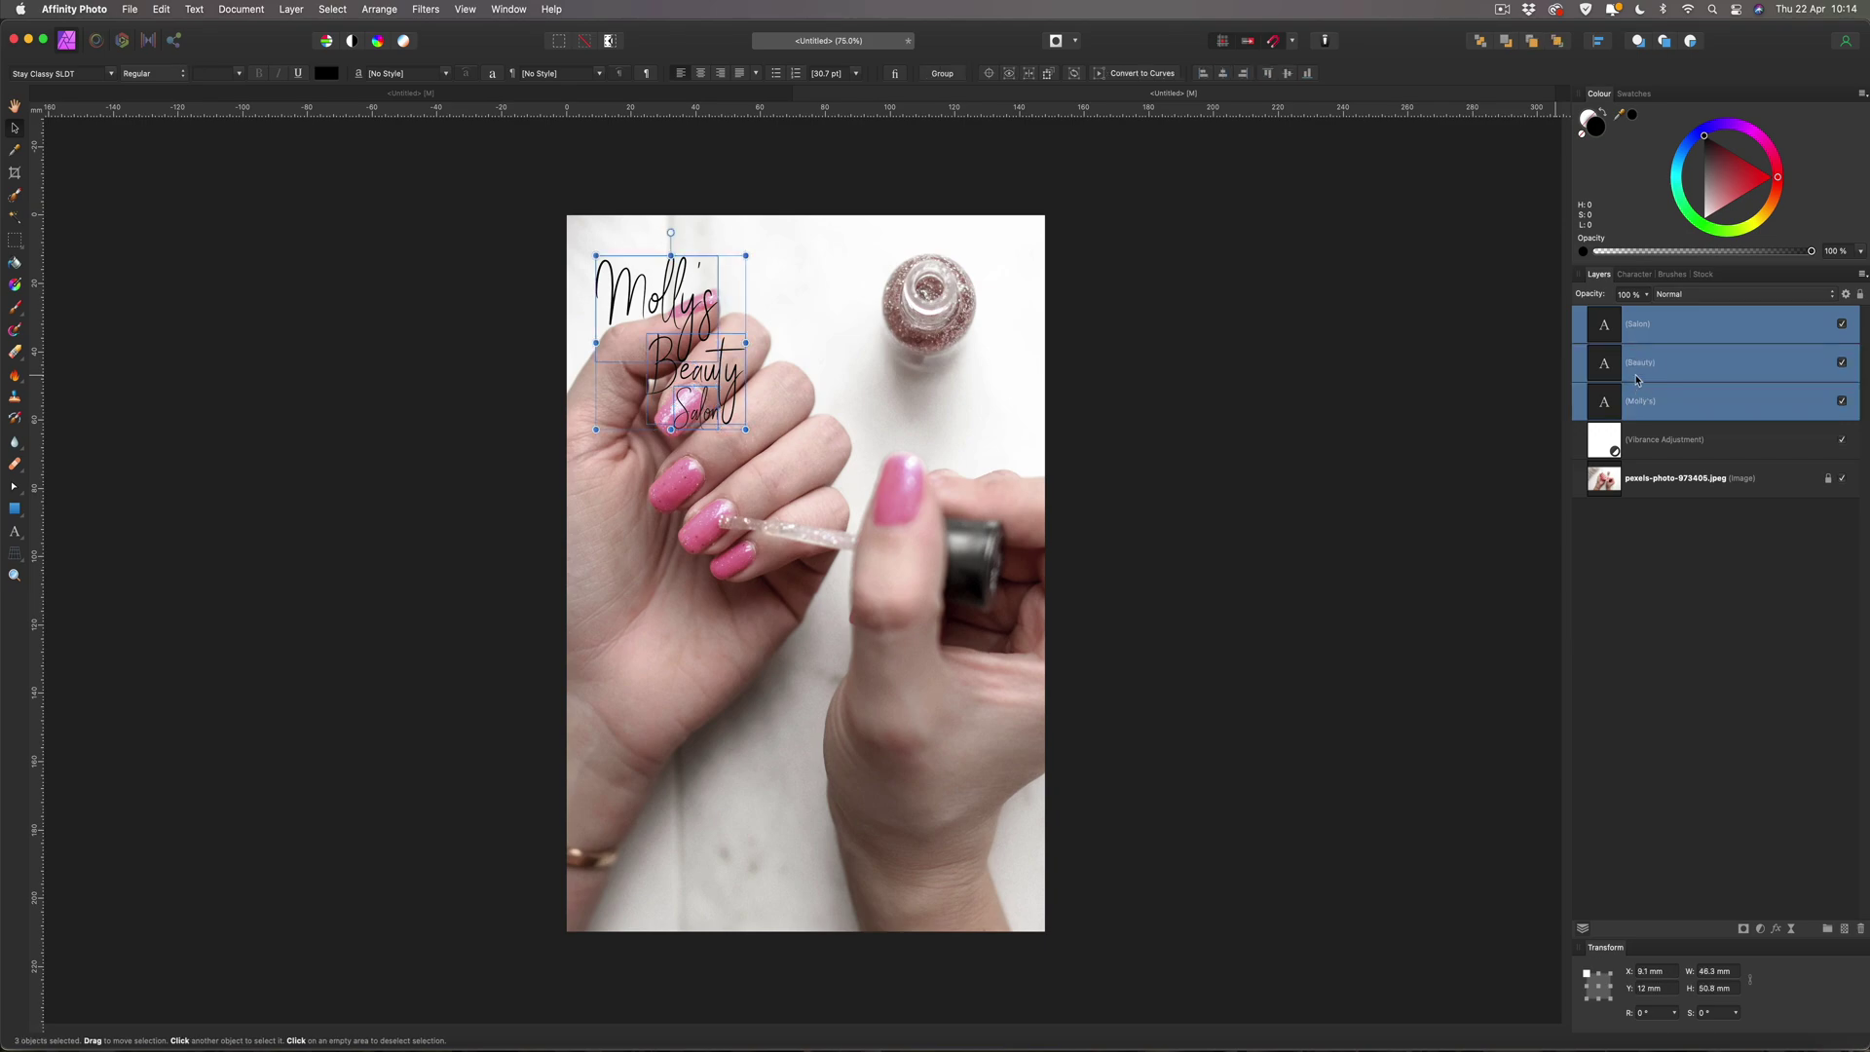
pyautogui.moveTo(1716, 173); pyautogui.dragTo(1702, 220)
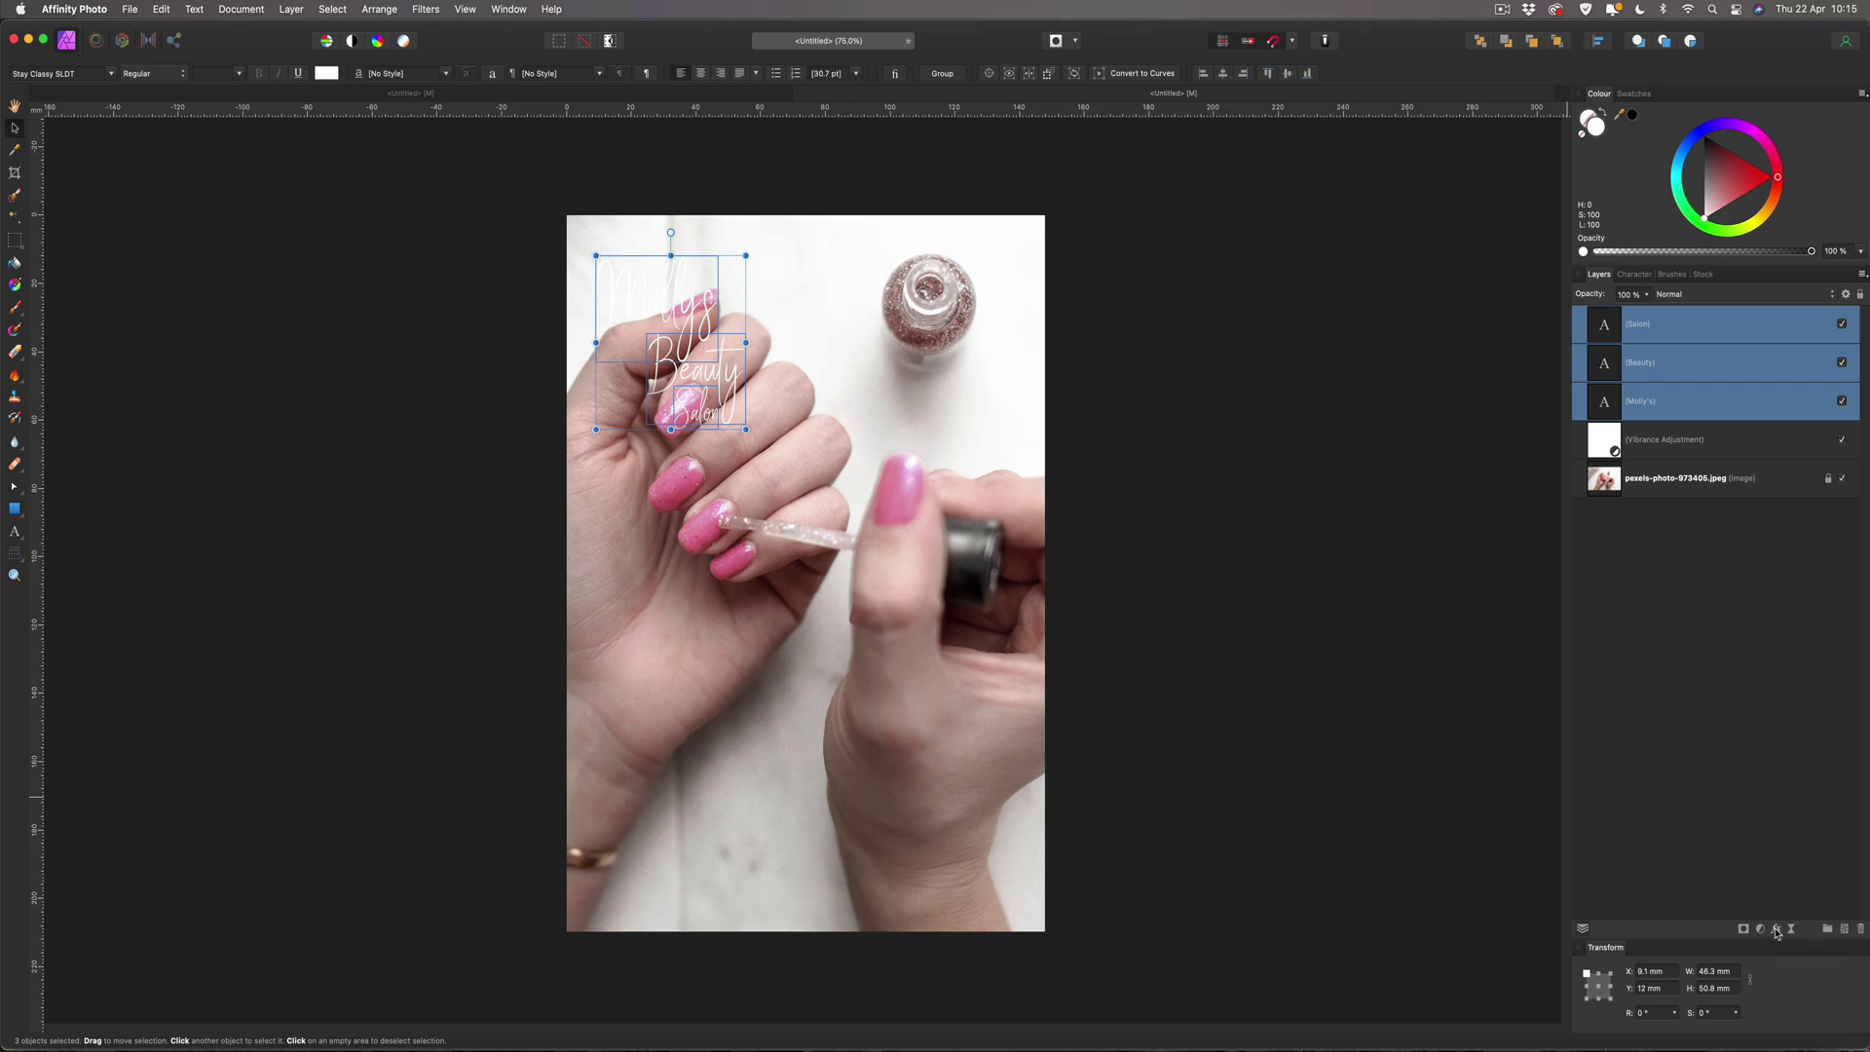
pyautogui.click(1776, 930)
# Give the three white script words an outer shadow with 5 px radius and 5 px offset.
pyautogui.click(1316, 500)
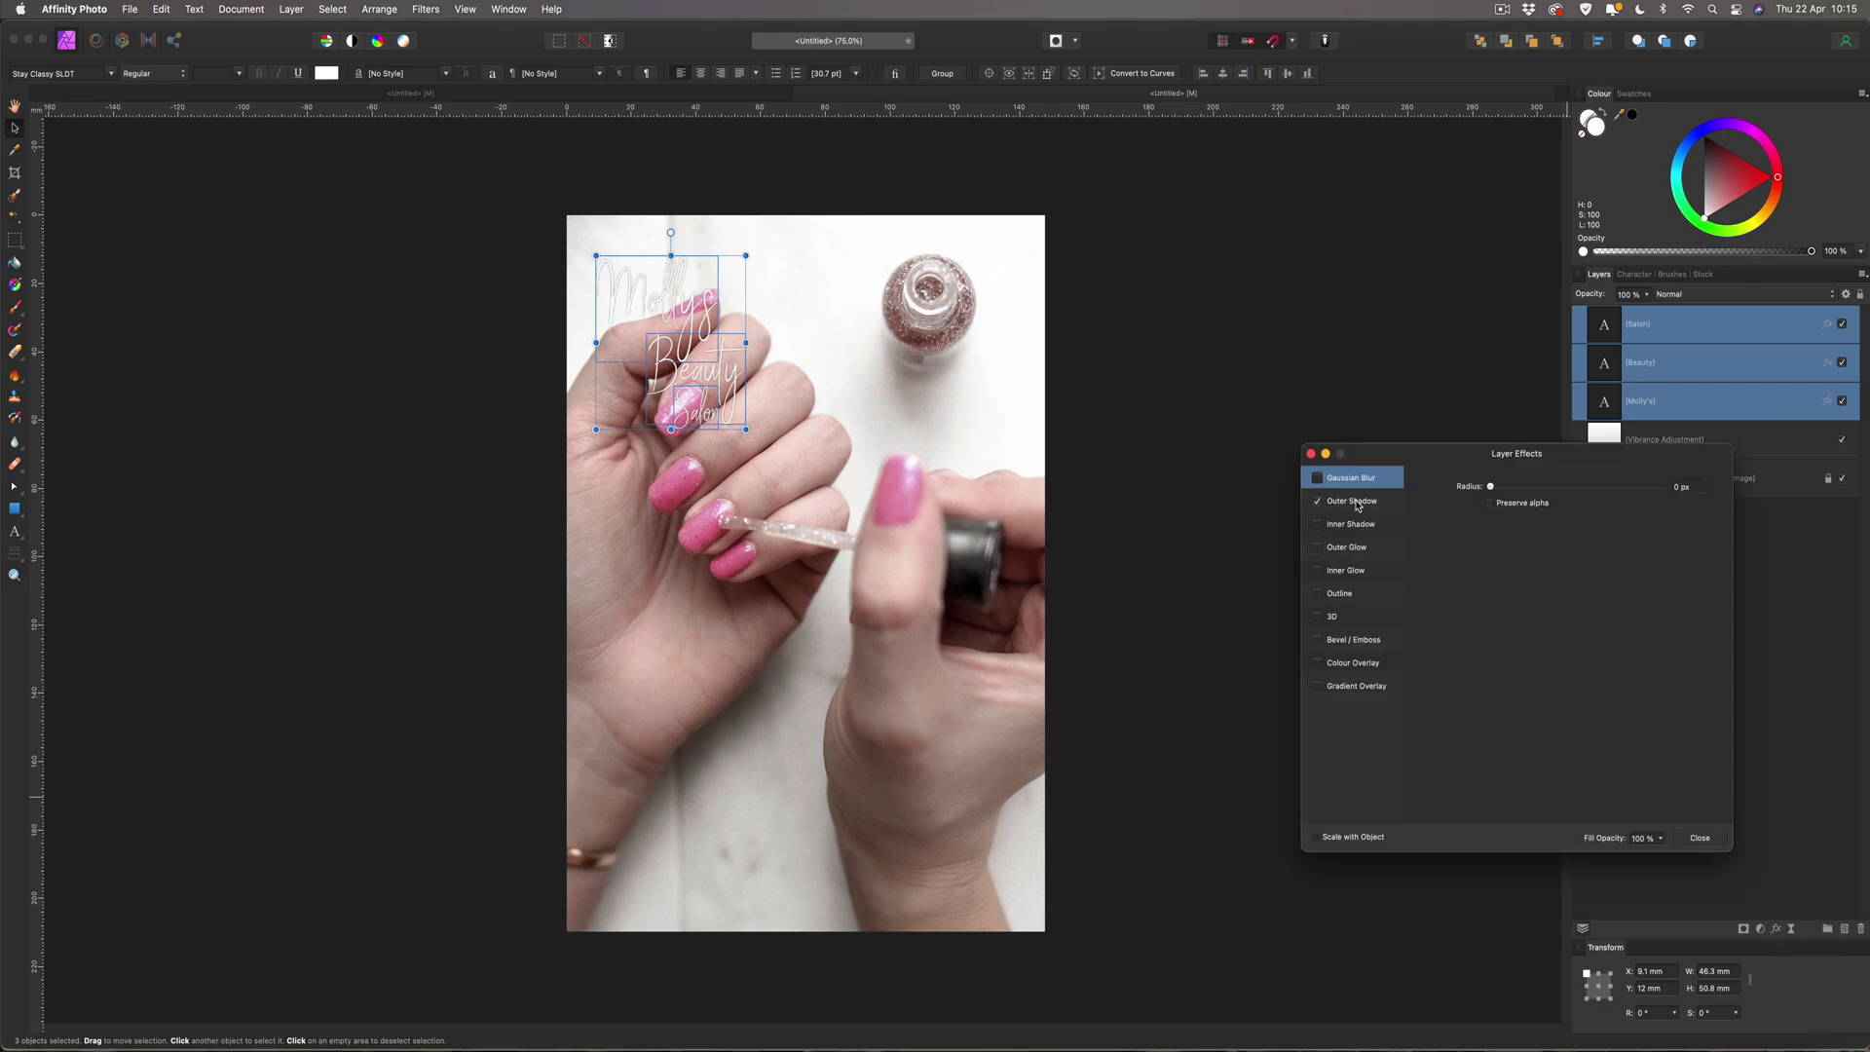
pyautogui.click(1356, 502)
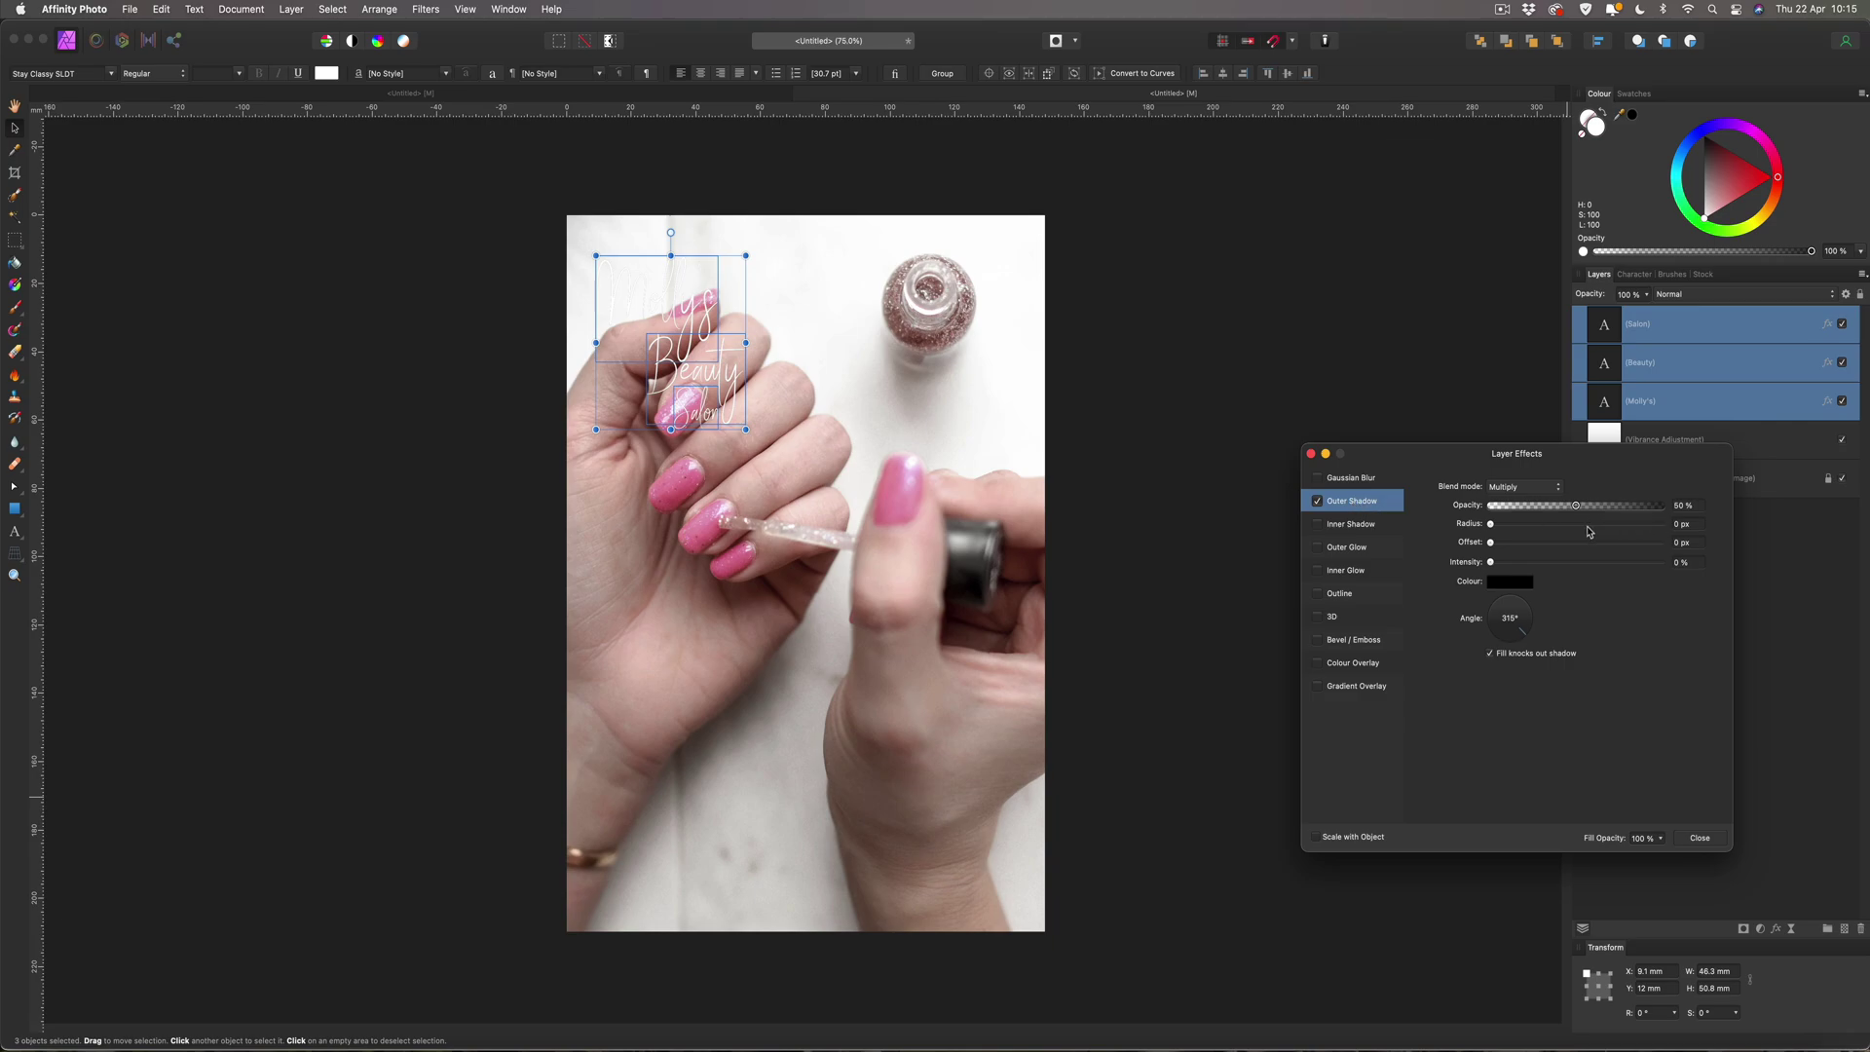
pyautogui.click(1673, 525)
pyautogui.write('5')
pyautogui.press('Tab')
pyautogui.write('5')
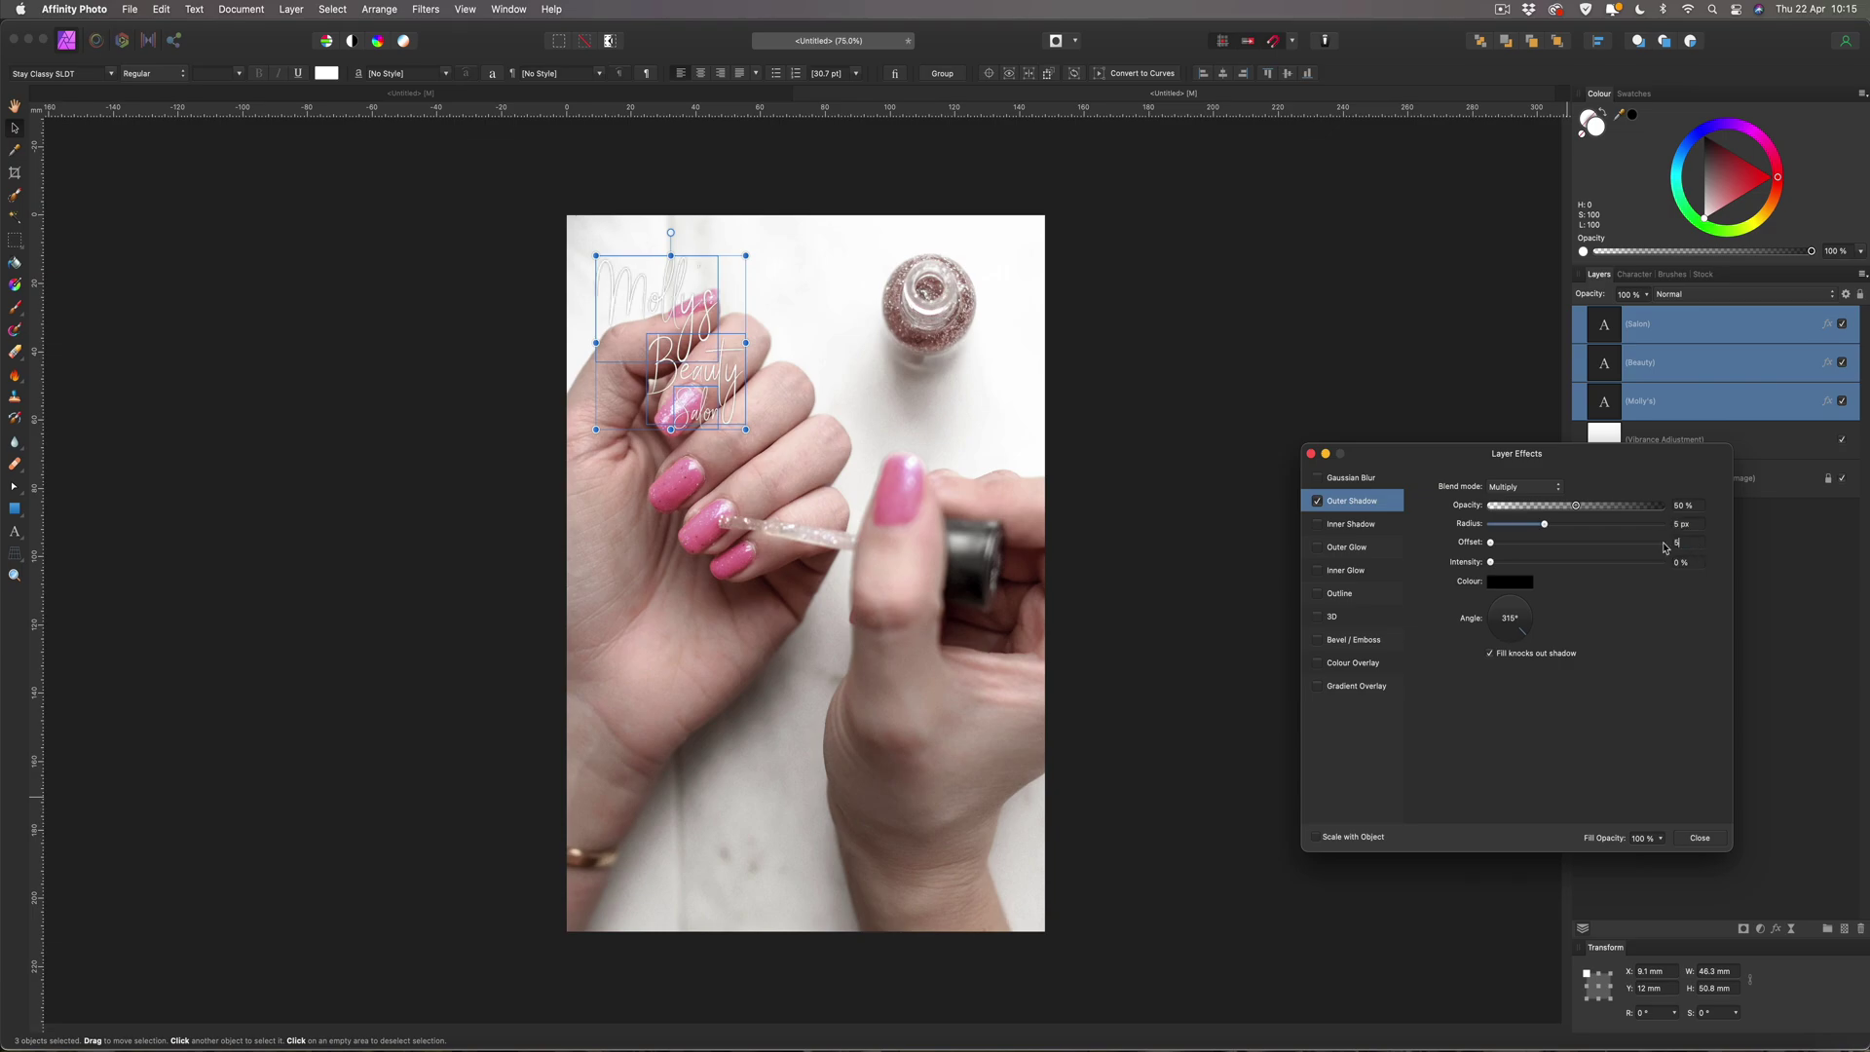
pyautogui.press('Return')
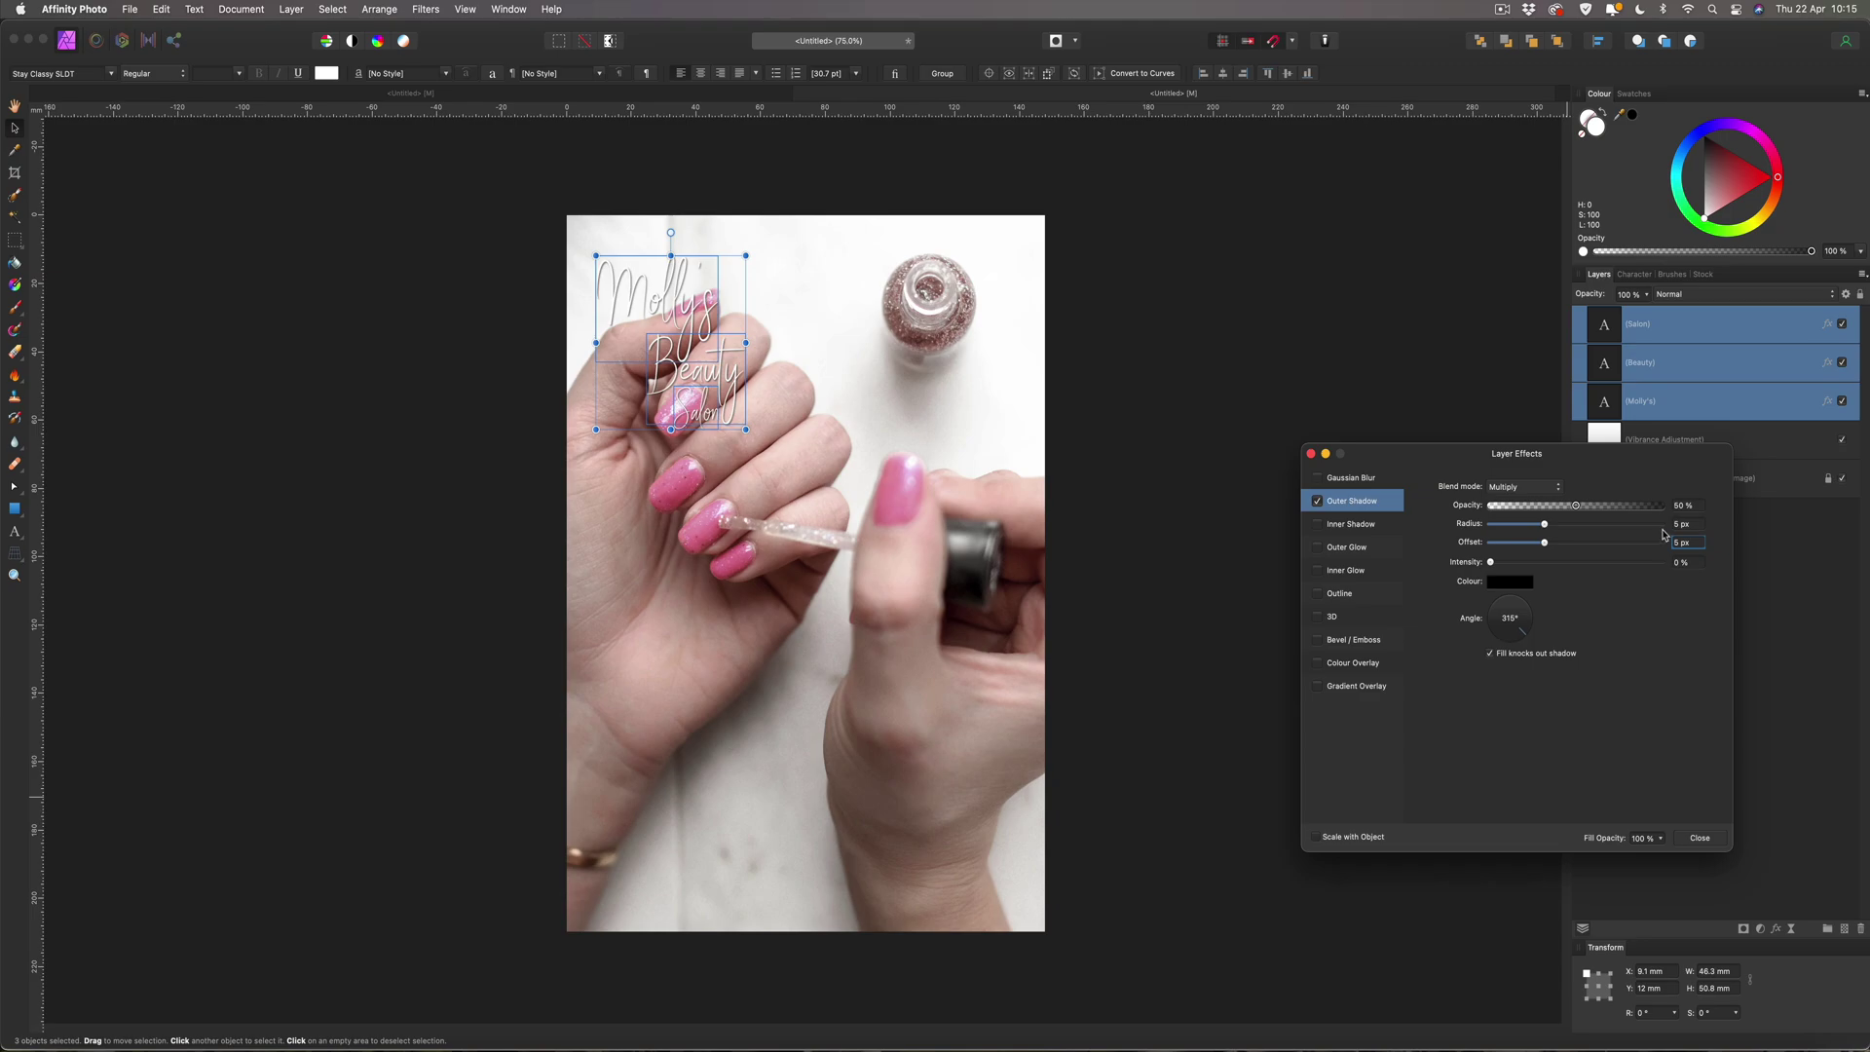
pyautogui.click(1697, 837)
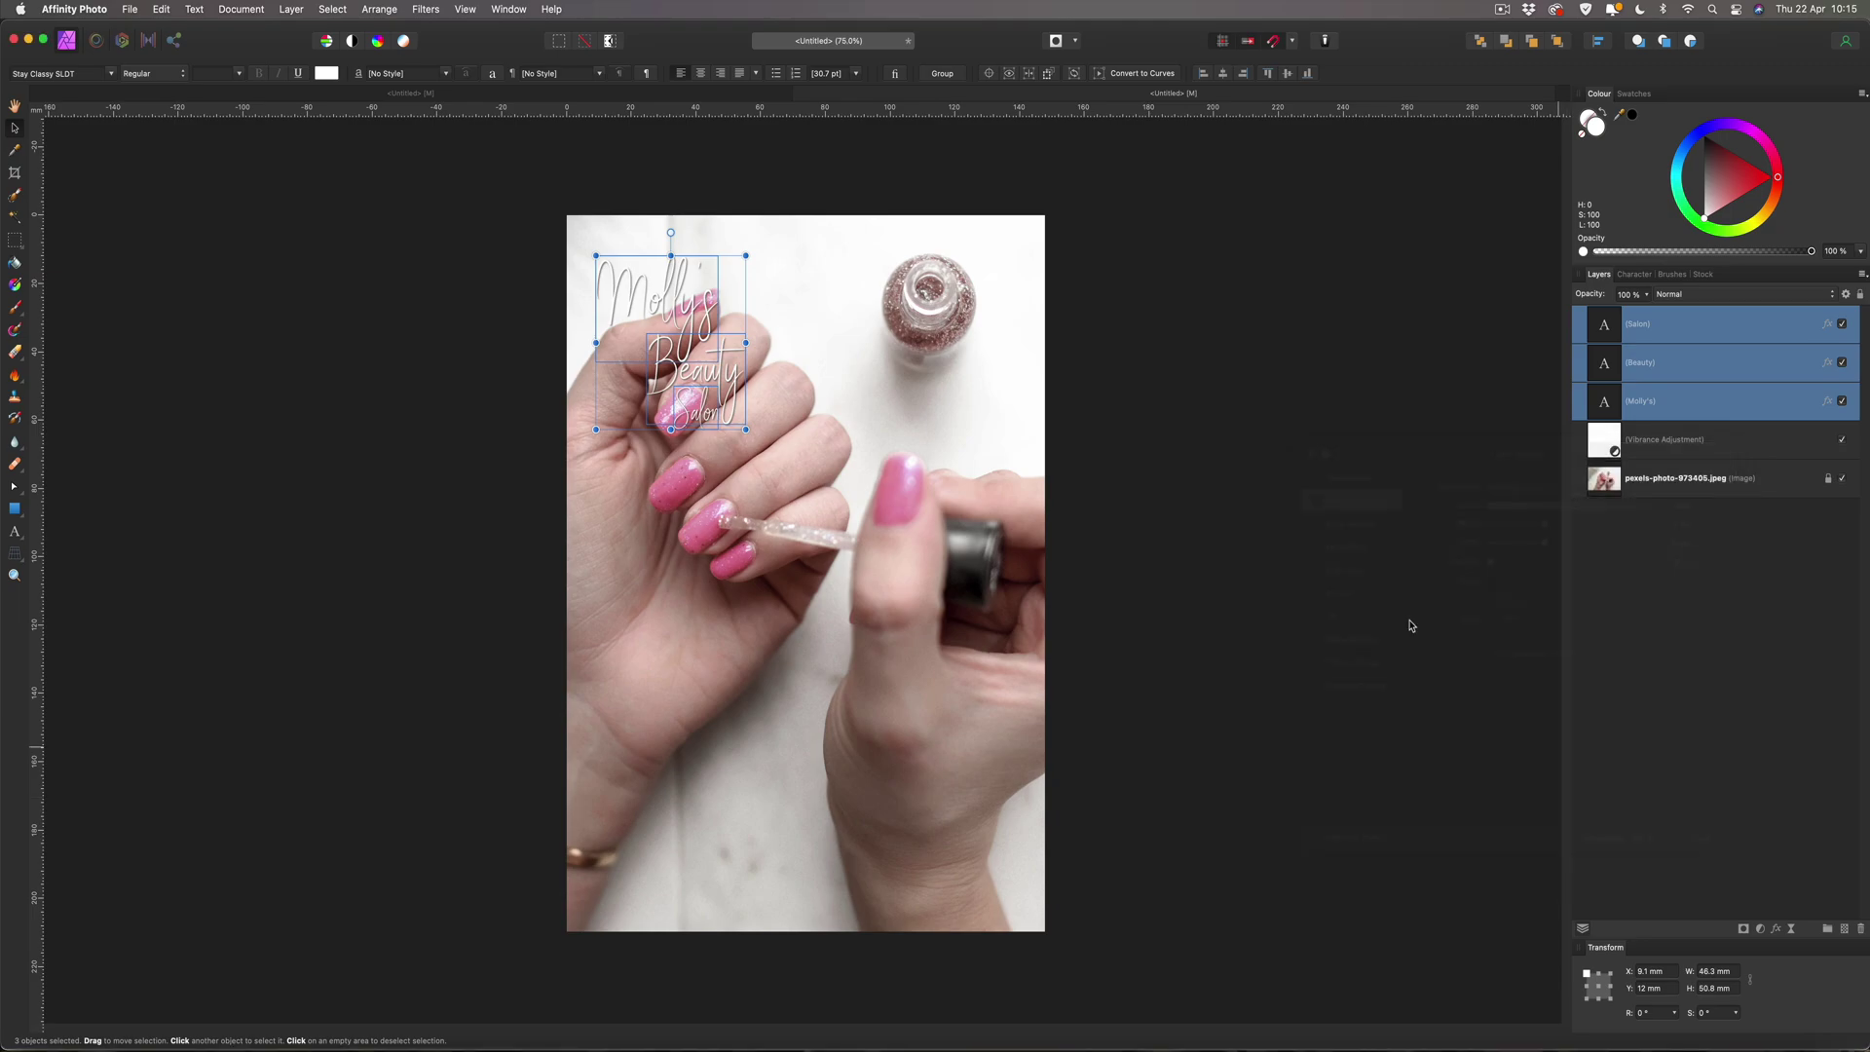
pyautogui.click(1256, 459)
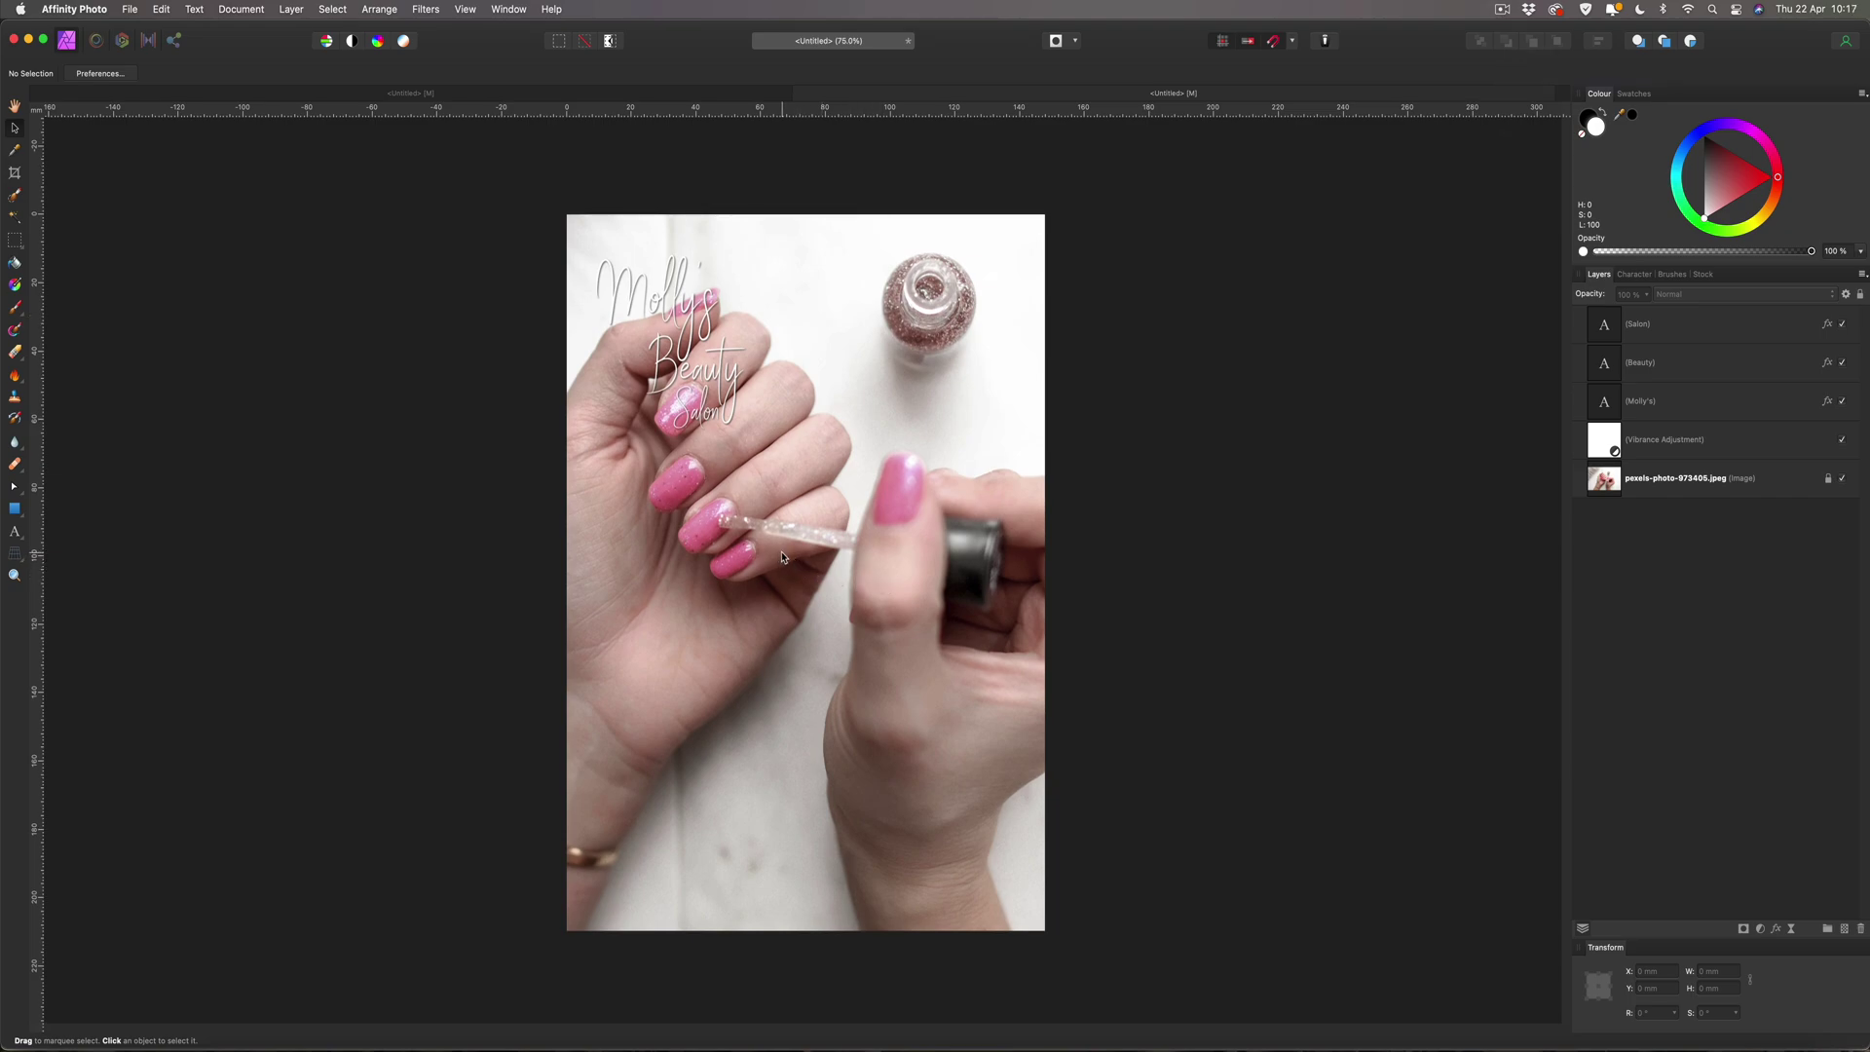
# Draw a white rectangle over the logo and move its layer beneath the text layers.
pyautogui.click(15, 508)
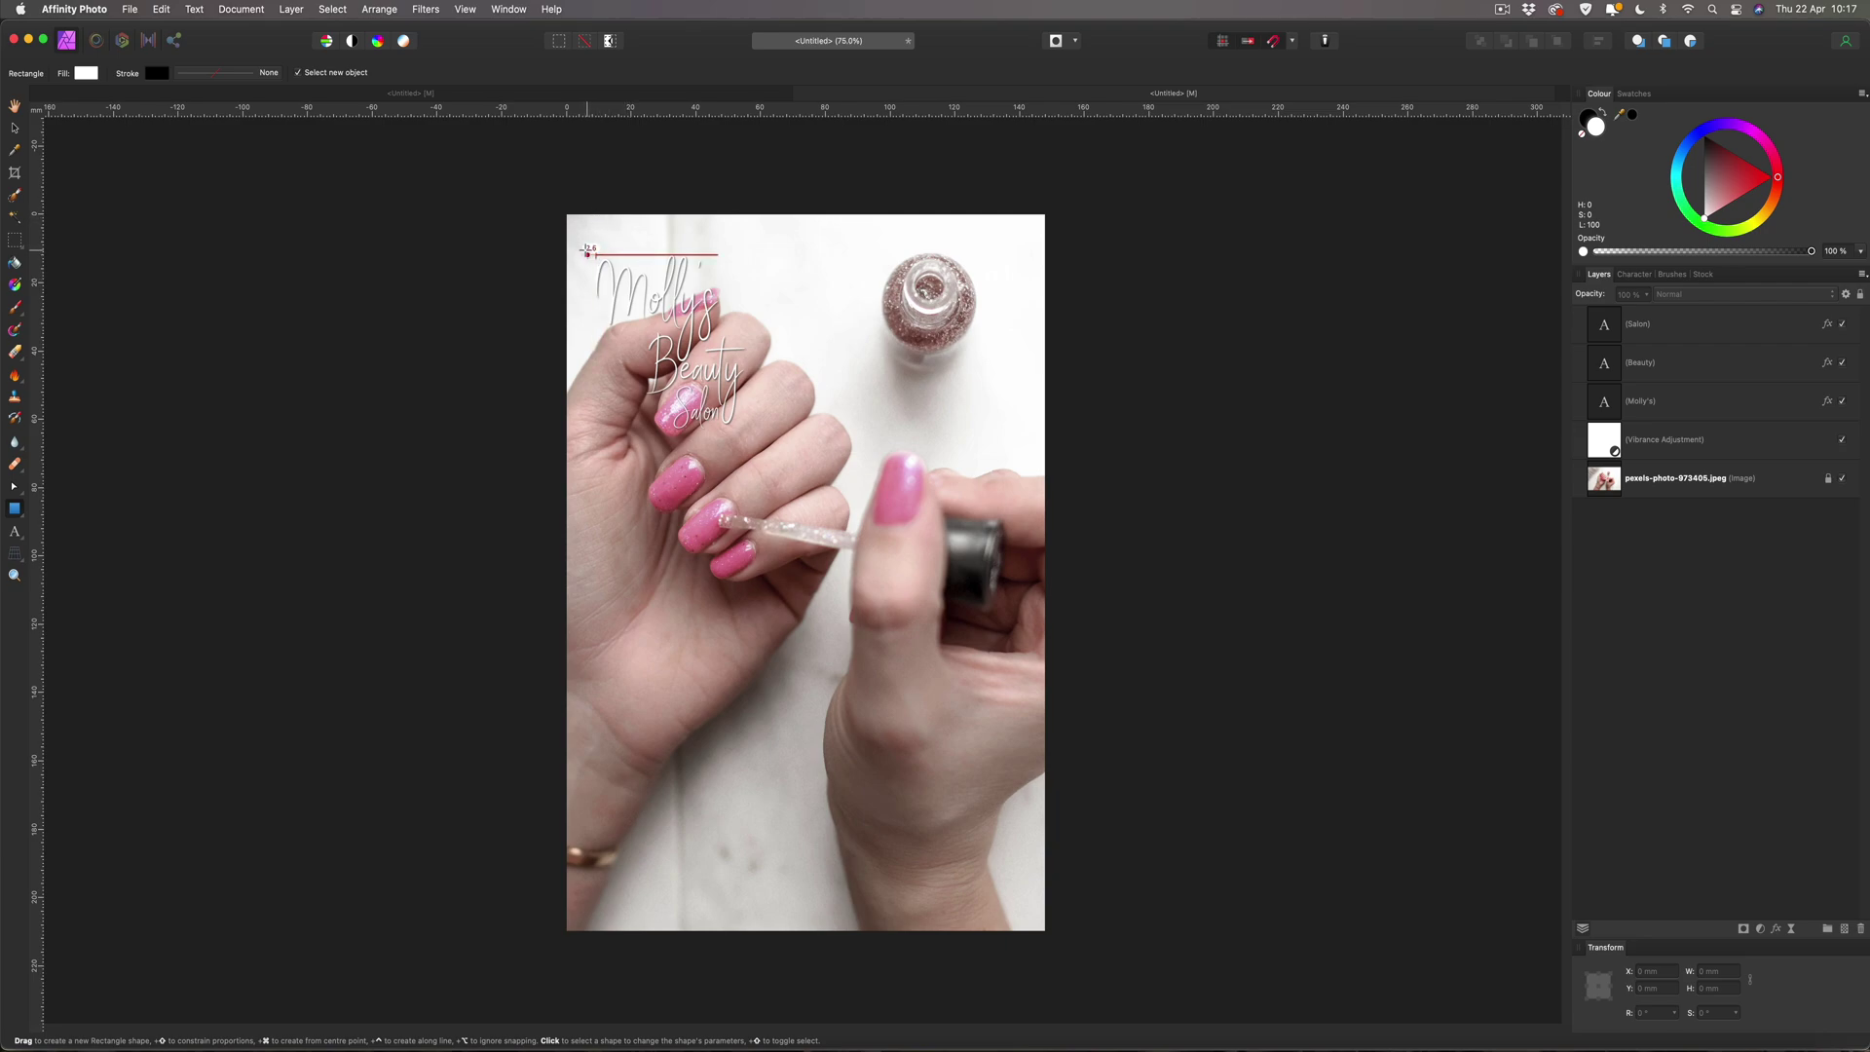
pyautogui.moveTo(593, 253); pyautogui.dragTo(748, 429)
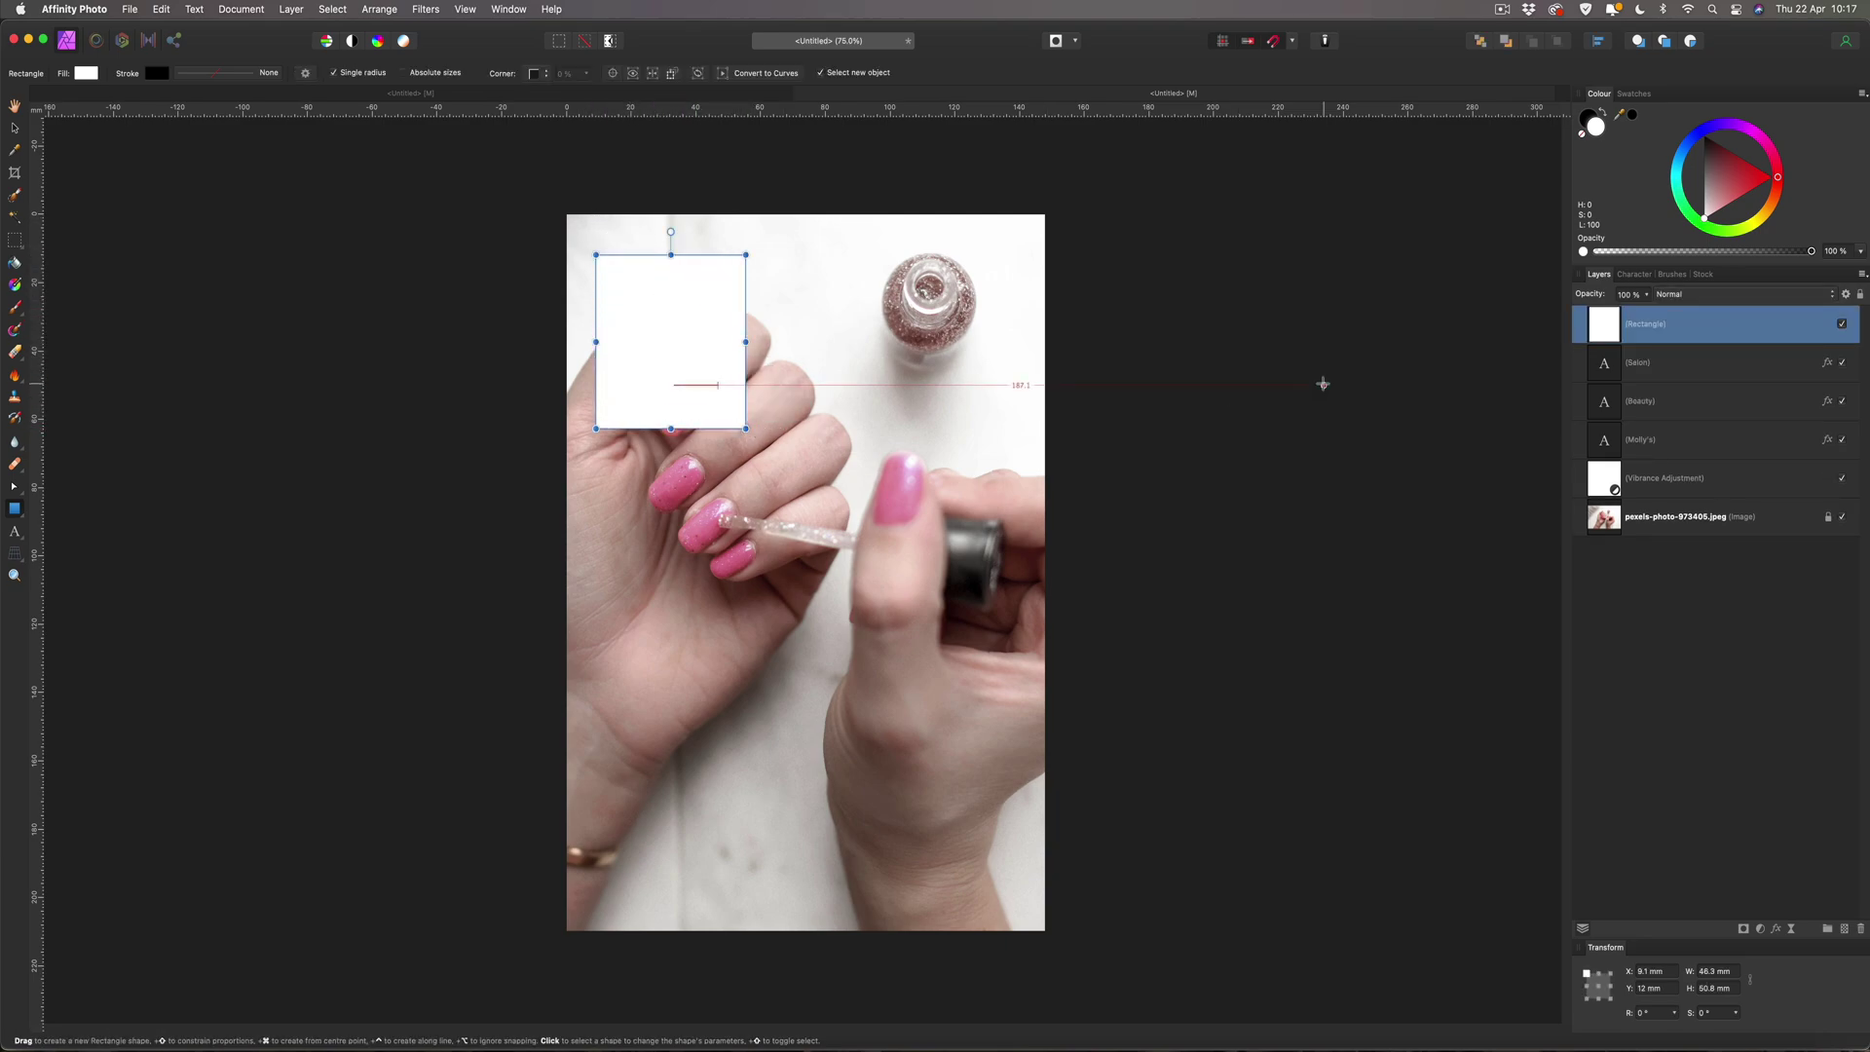
pyautogui.moveTo(1602, 334); pyautogui.dragTo(1625, 447)
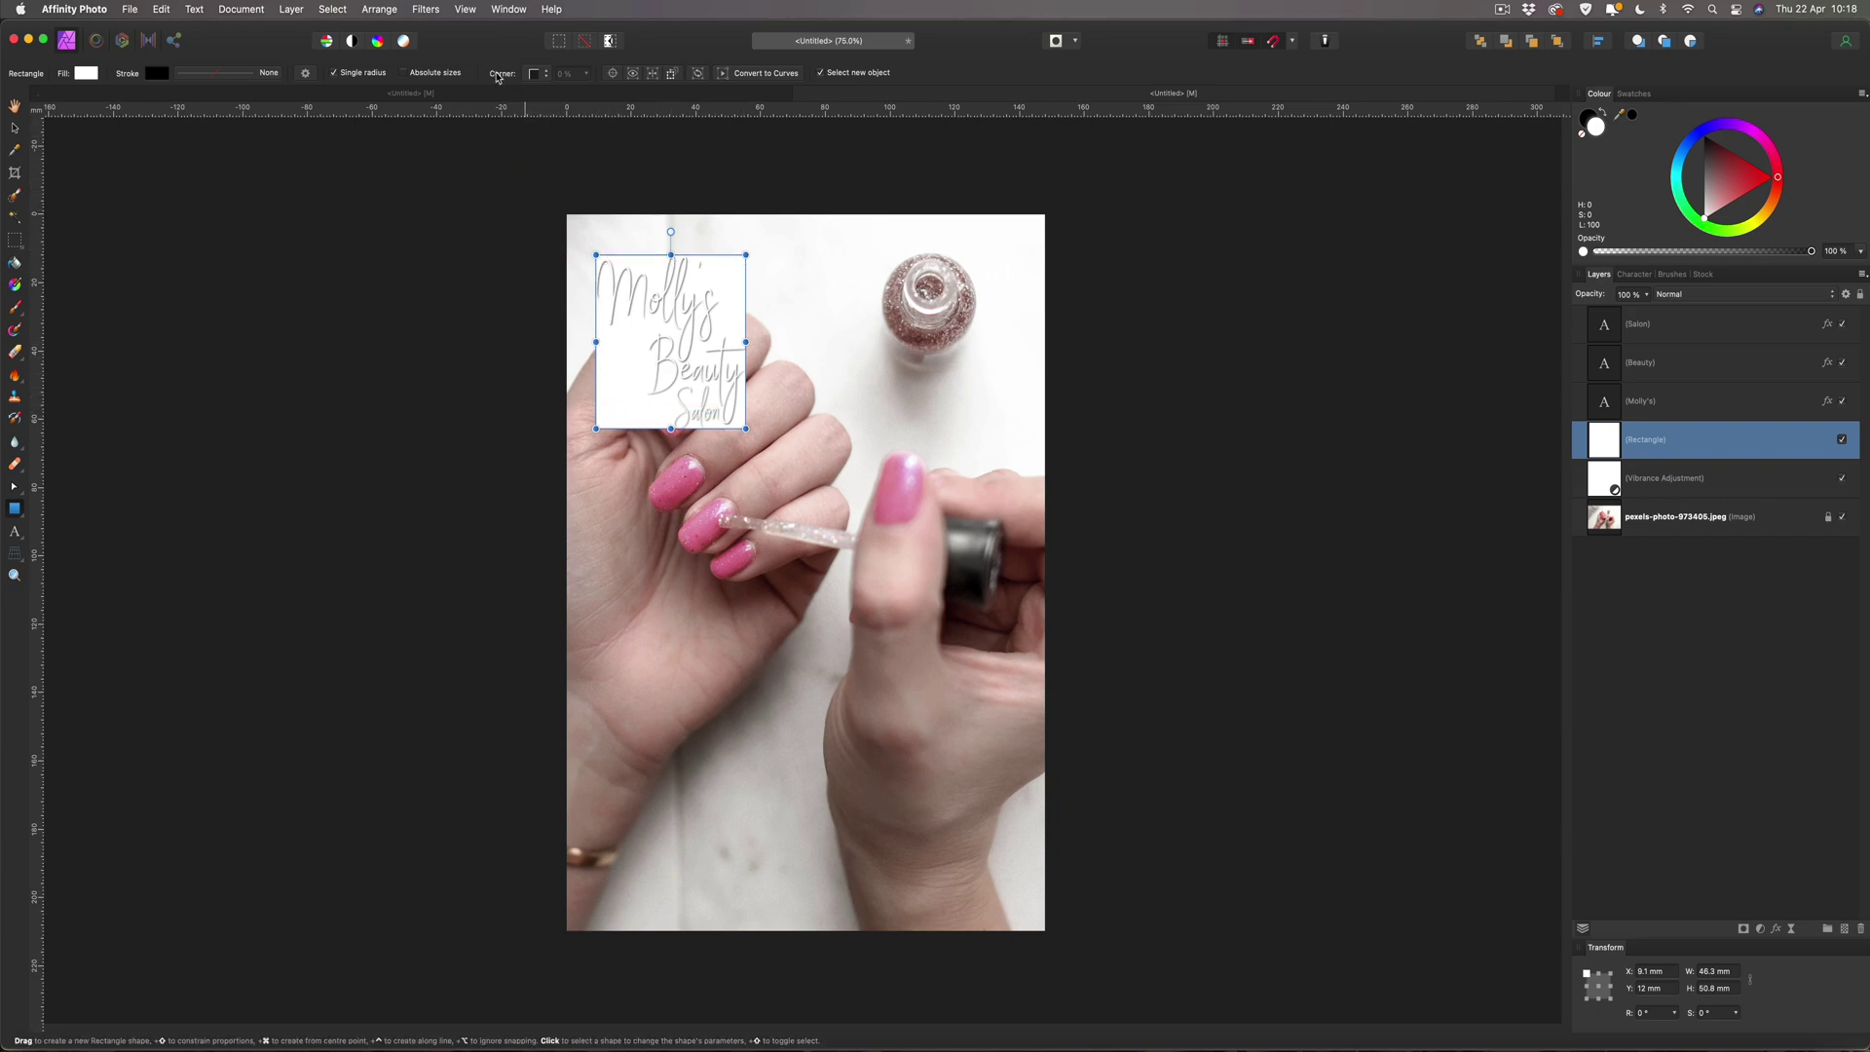
# Set the rectangle's corners to Rounded with a 22% radius.
pyautogui.click(546, 75)
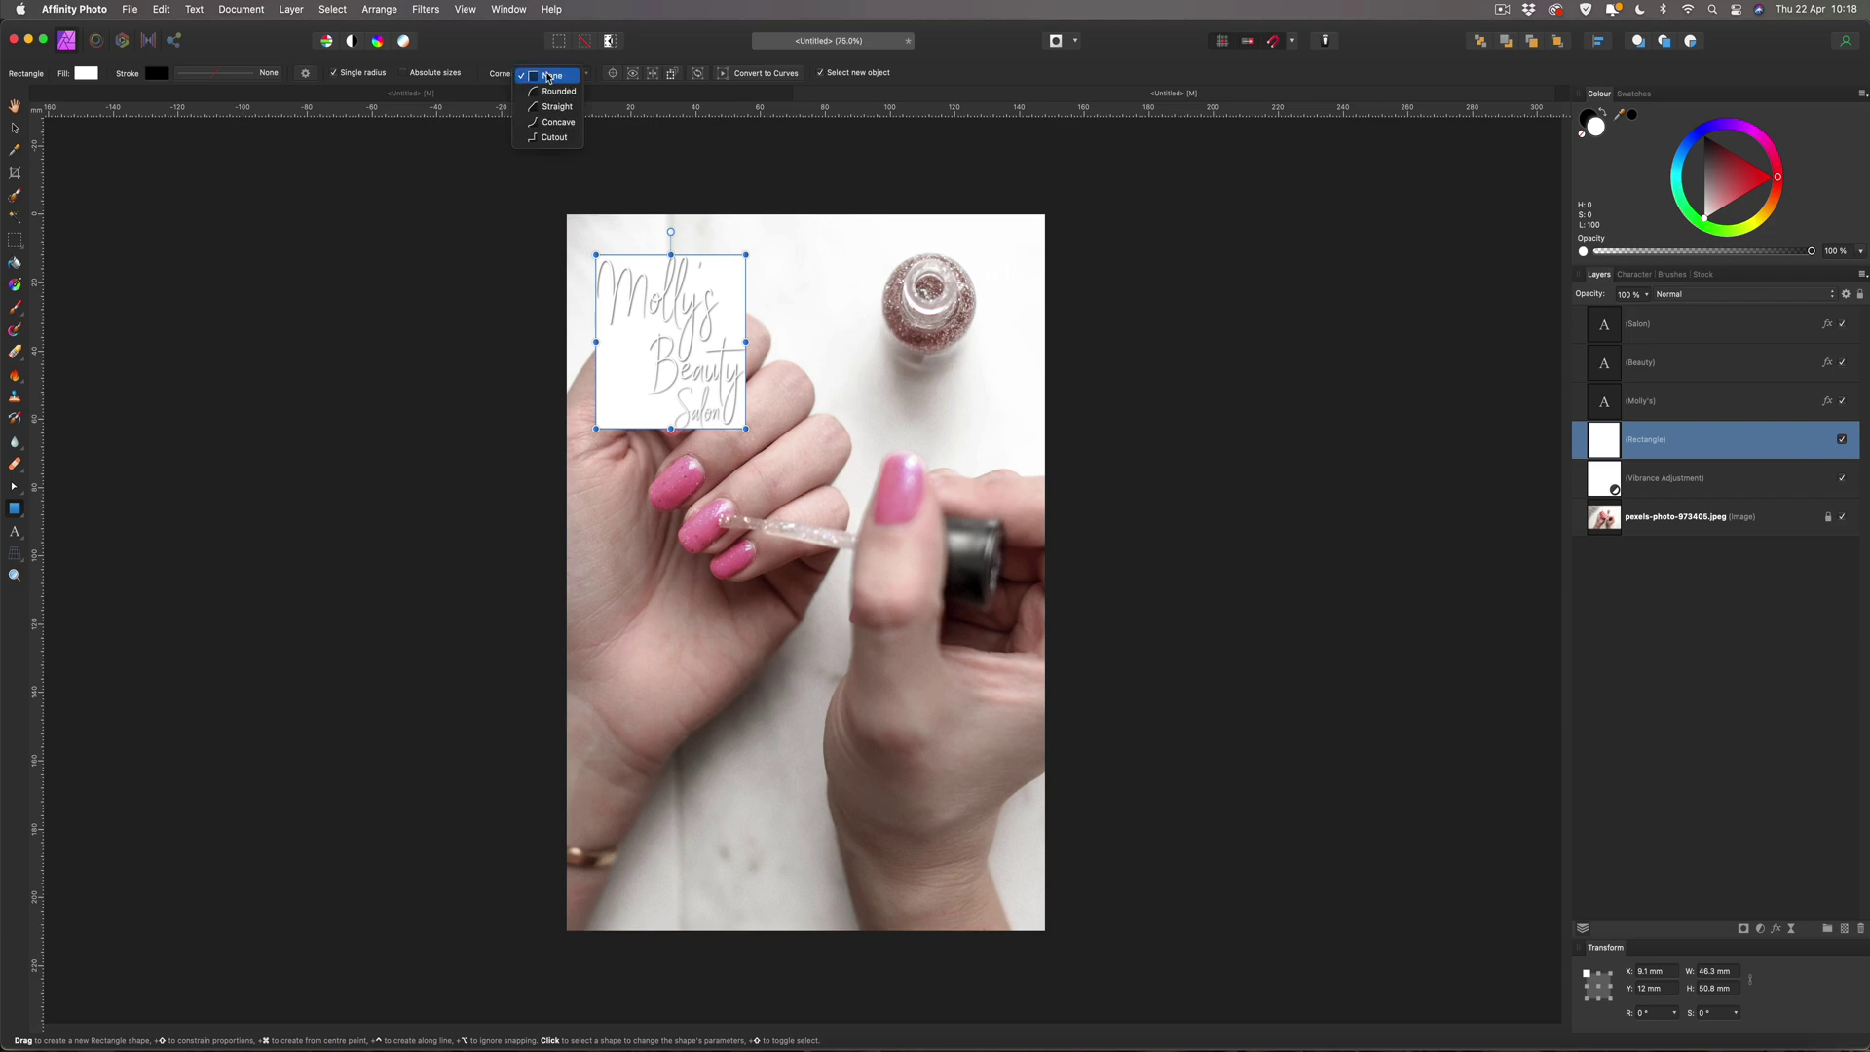
pyautogui.click(549, 92)
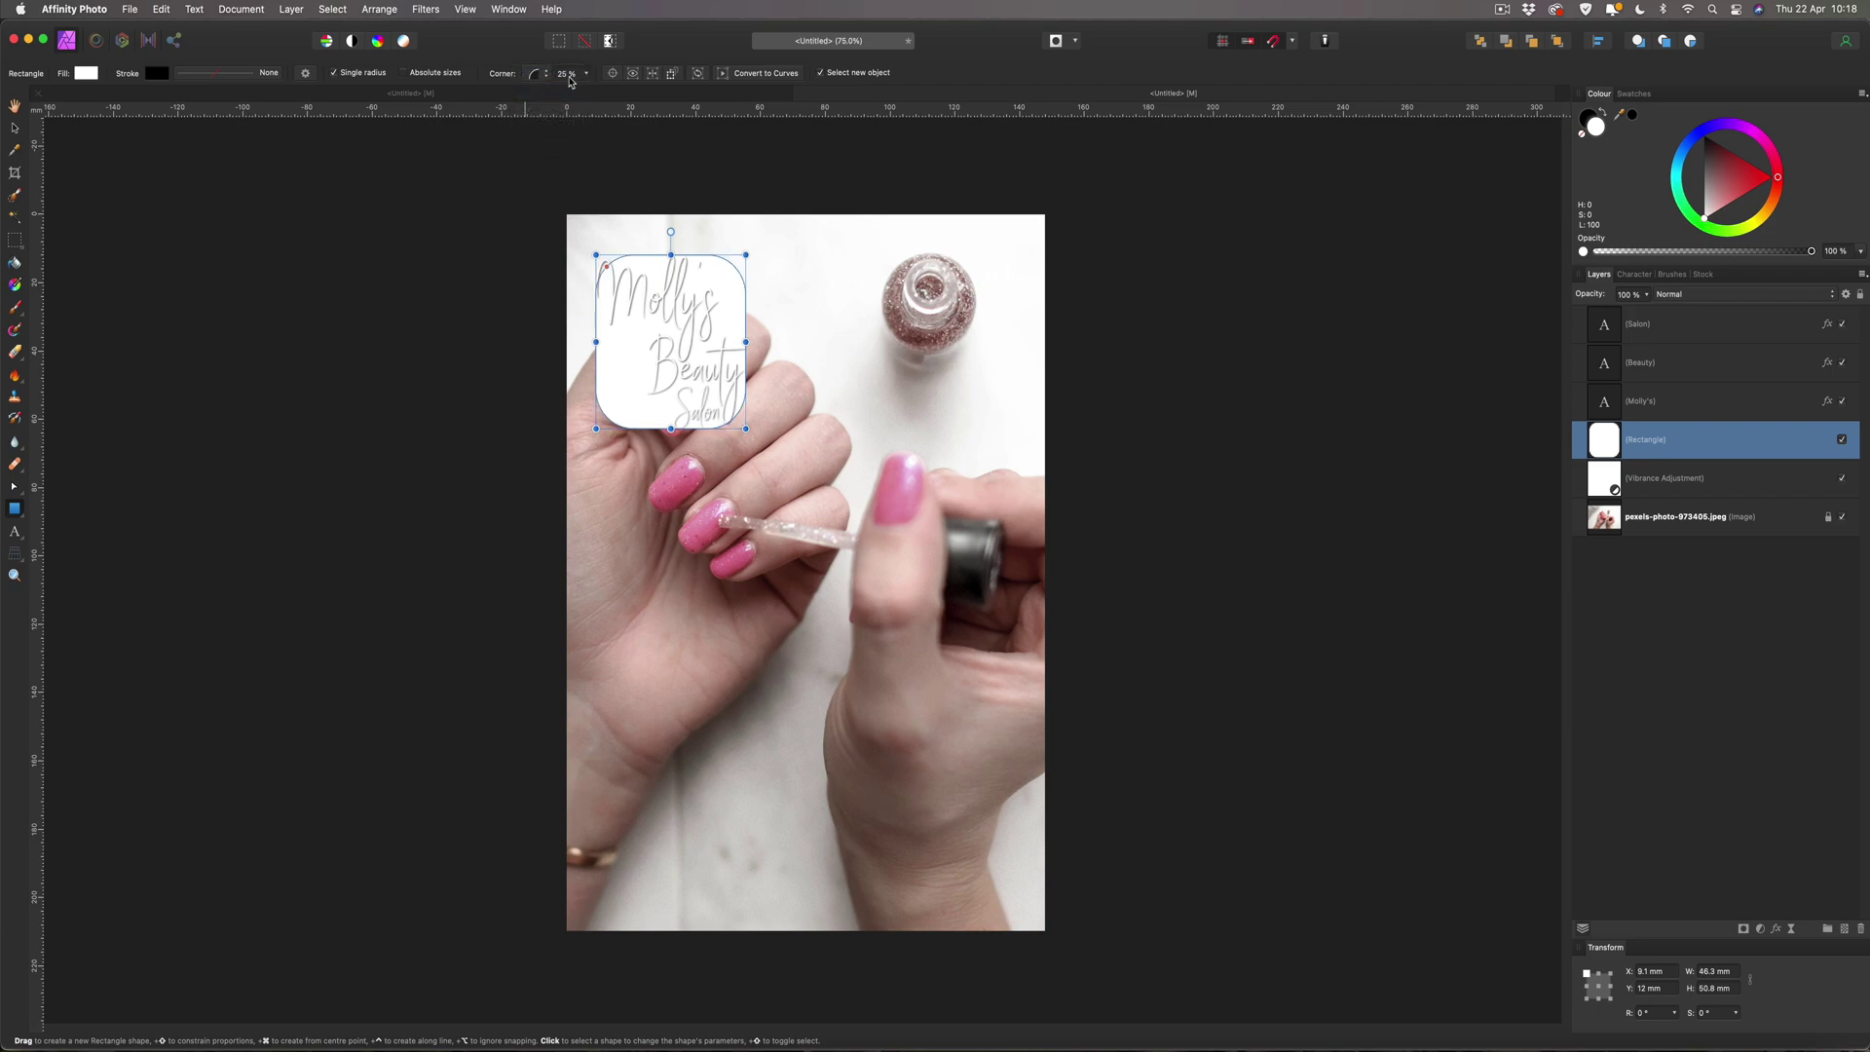
pyautogui.click(587, 75)
pyautogui.moveTo(584, 92); pyautogui.dragTo(567, 94)
pyautogui.click(587, 75)
pyautogui.click(515, 196)
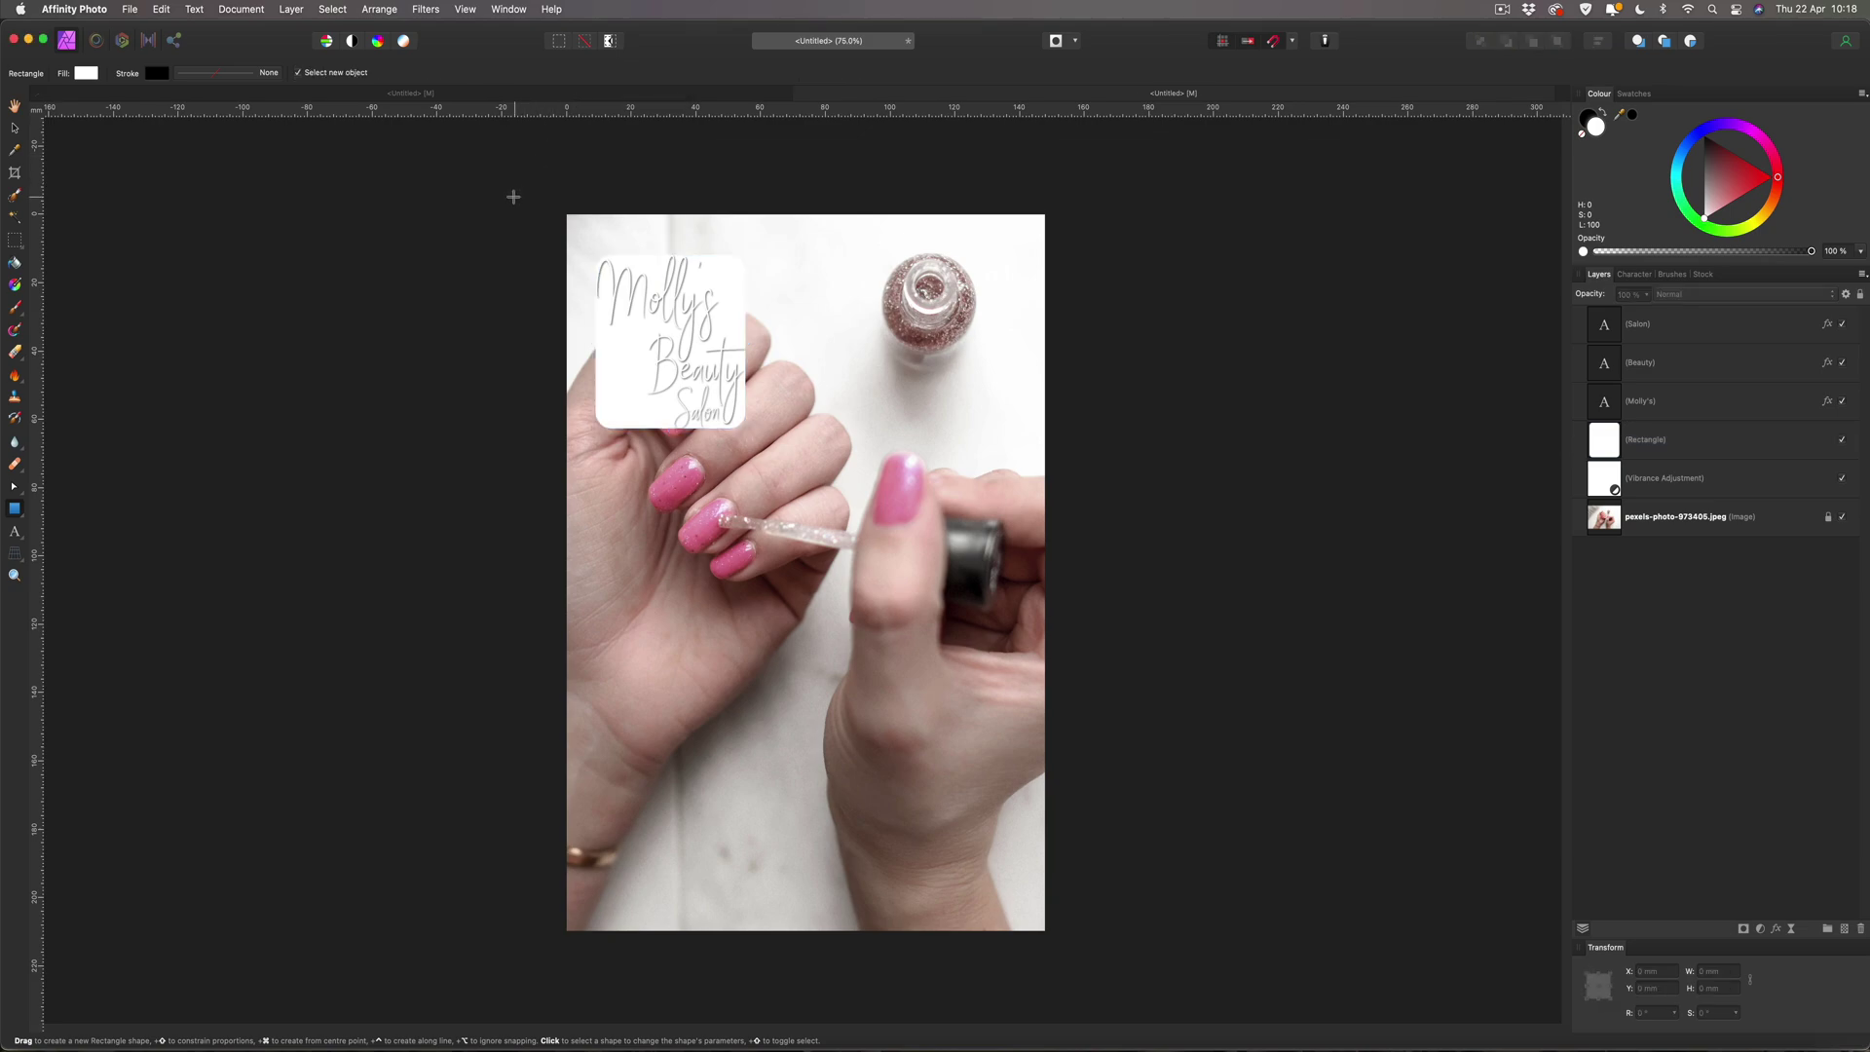
pyautogui.click(15, 128)
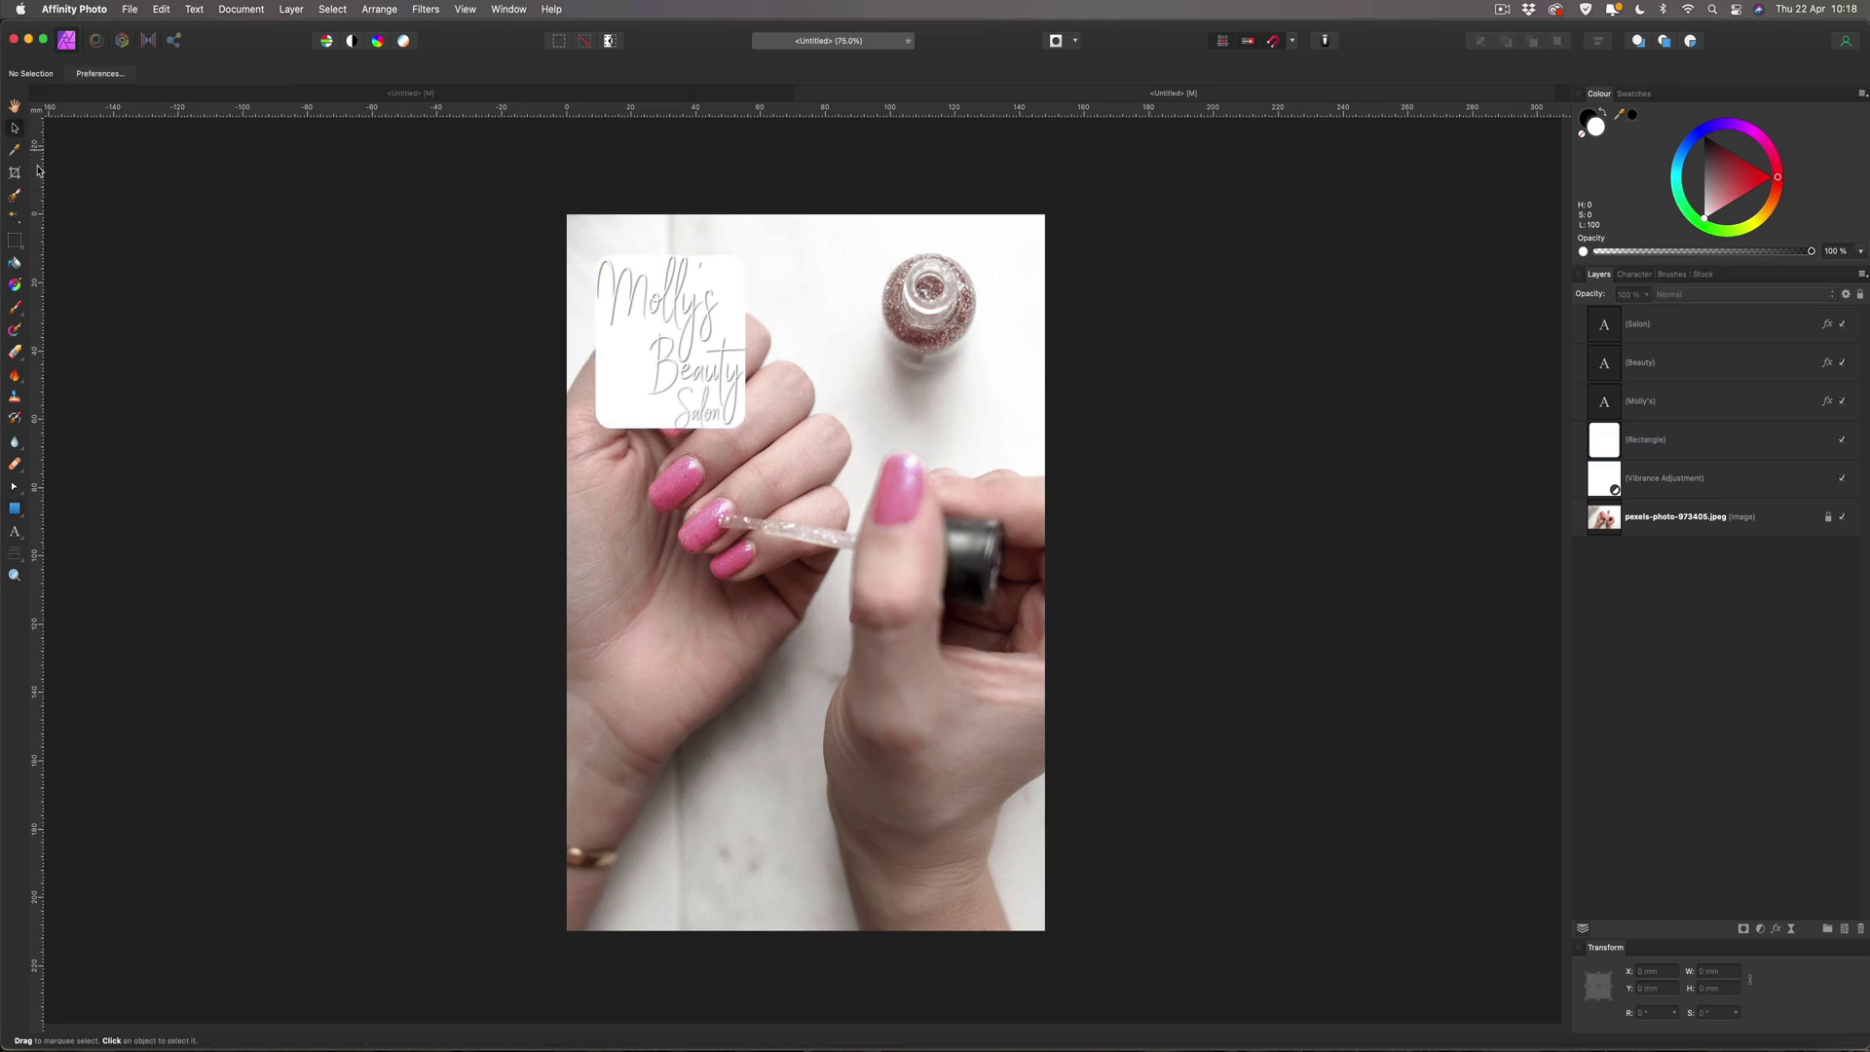
# Drag the rounded rectangle's edges until it measures about 48.6 × 47.5 mm around the logo.
pyautogui.click(726, 290)
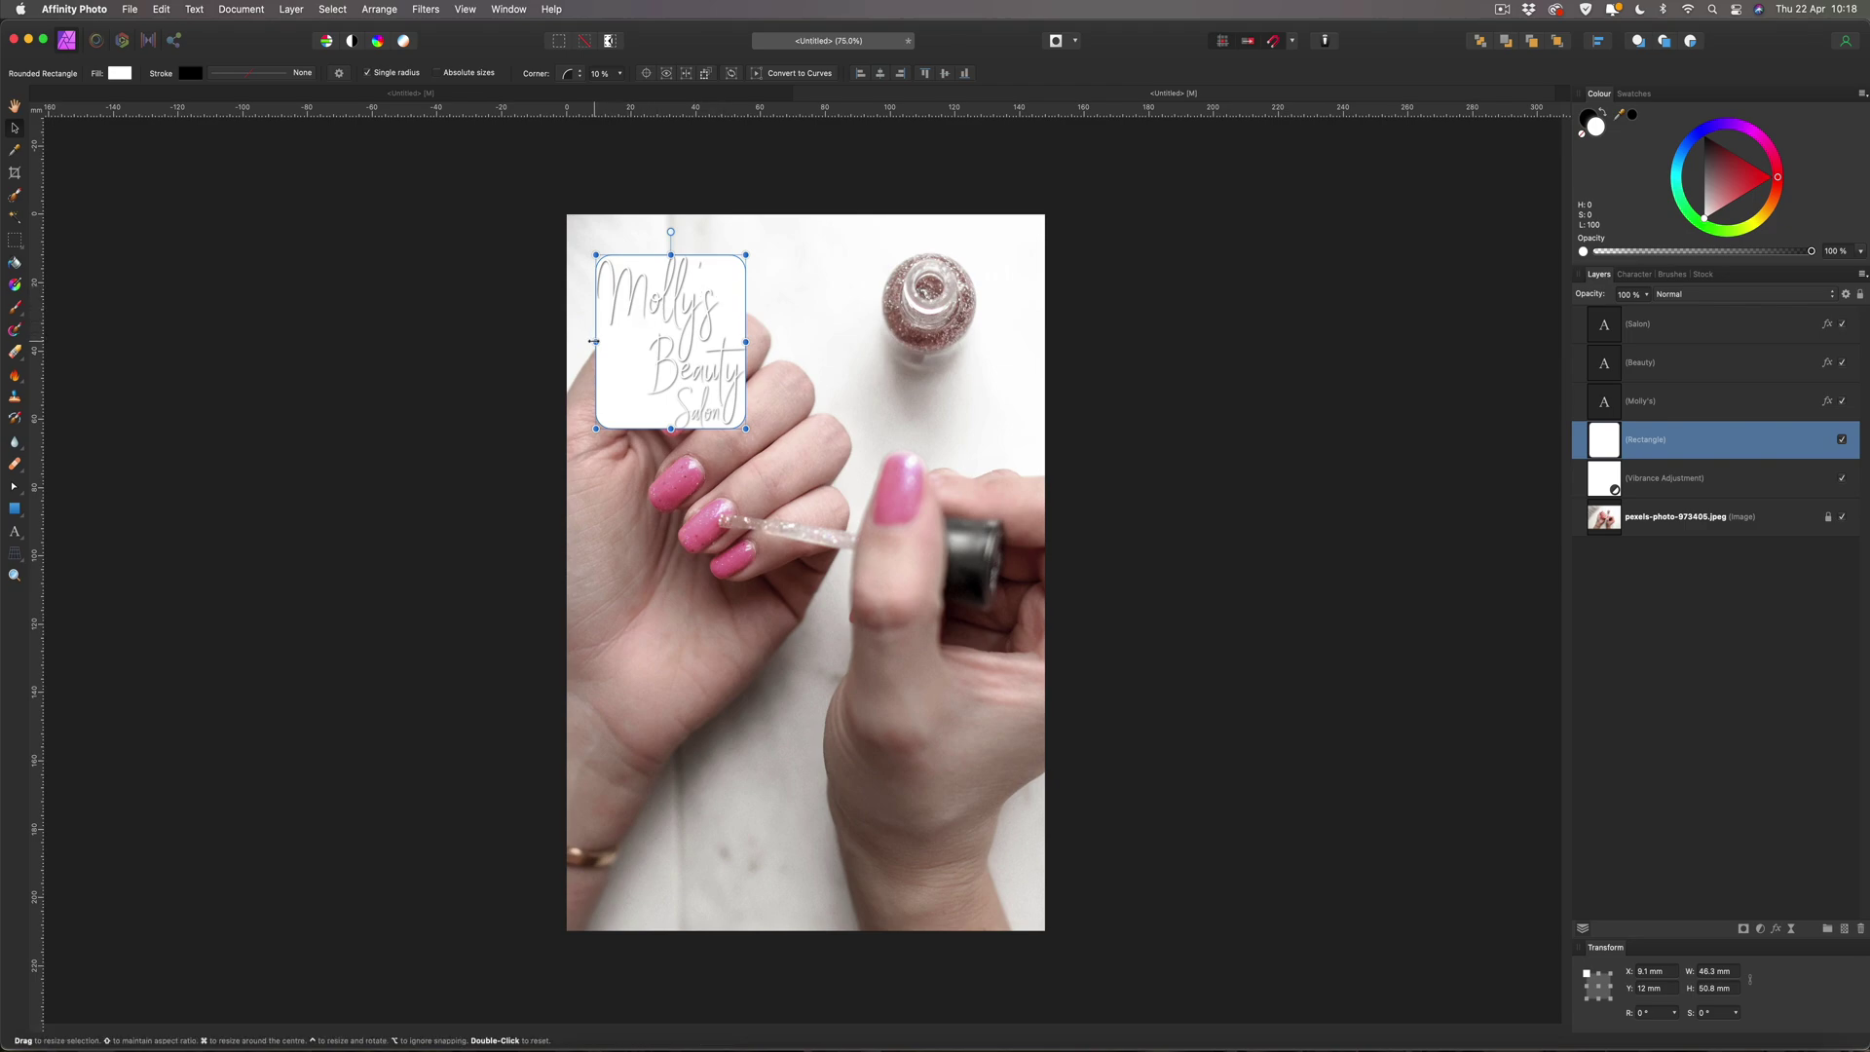
pyautogui.moveTo(594, 341); pyautogui.dragTo(601, 342)
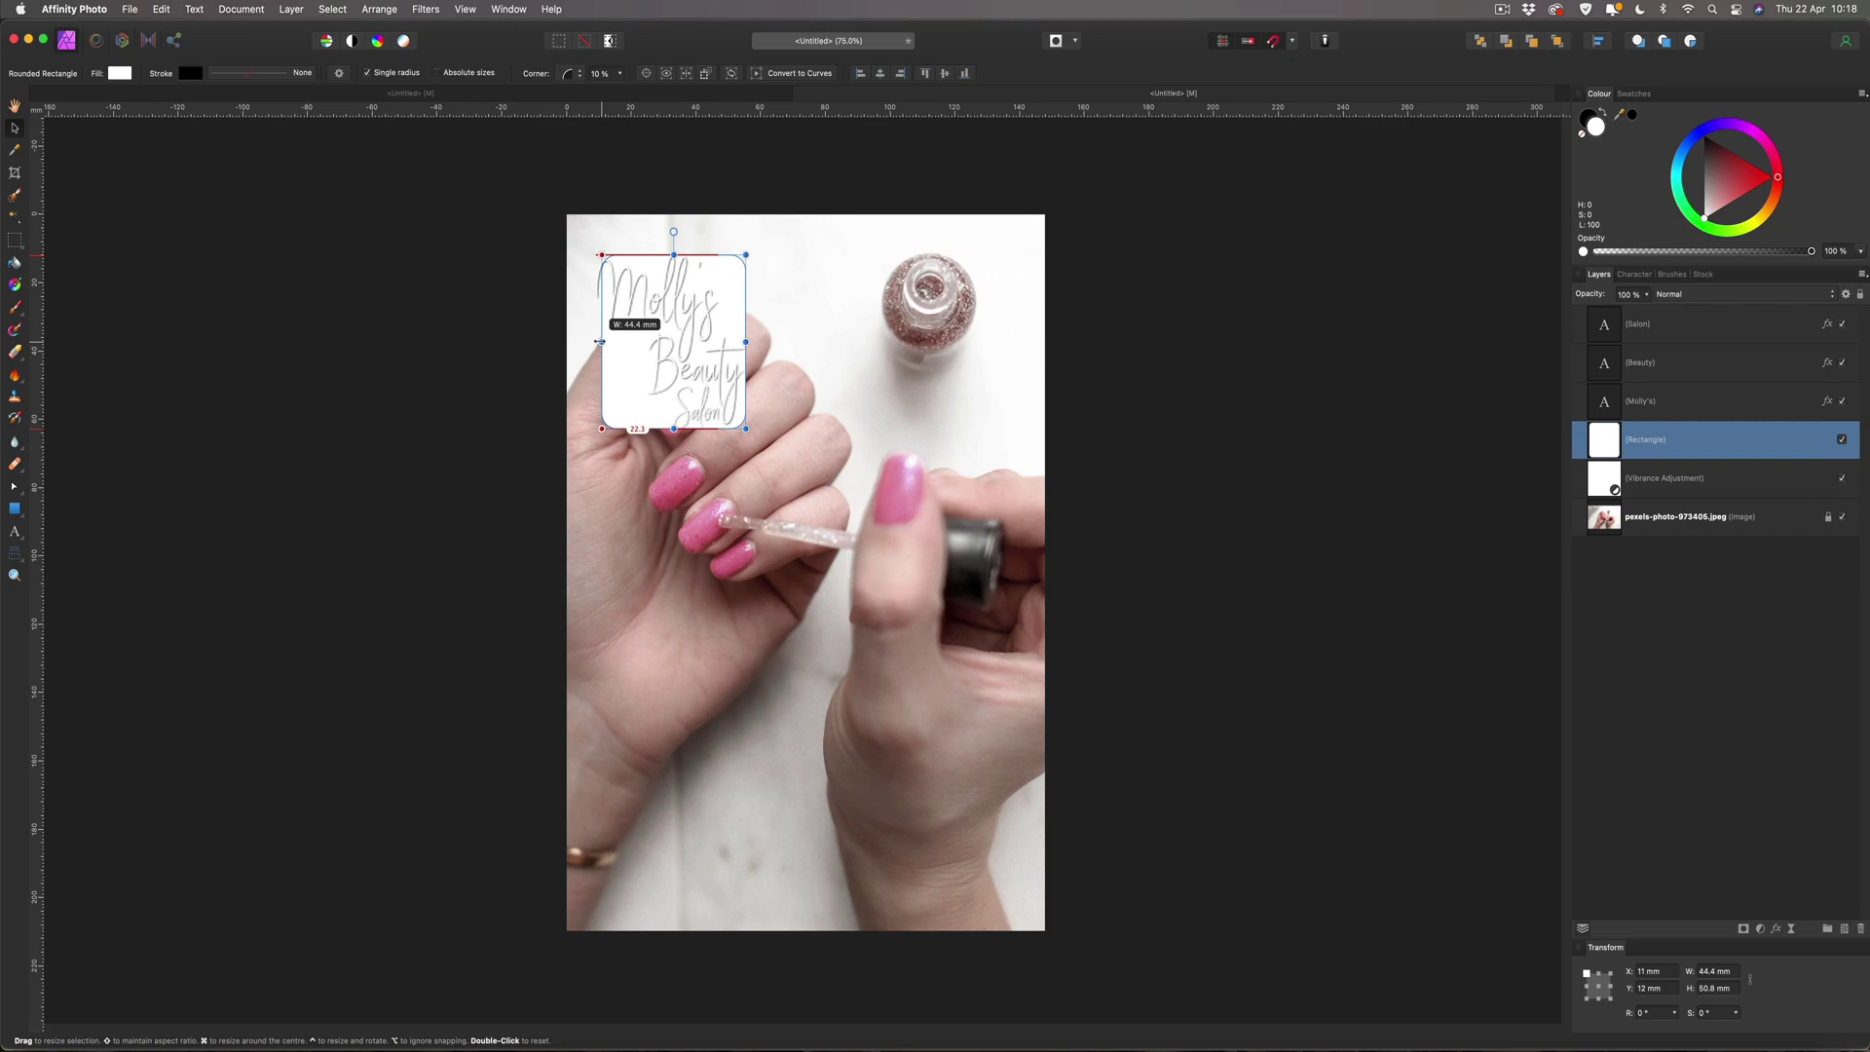
pyautogui.moveTo(600, 341); pyautogui.dragTo(598, 341)
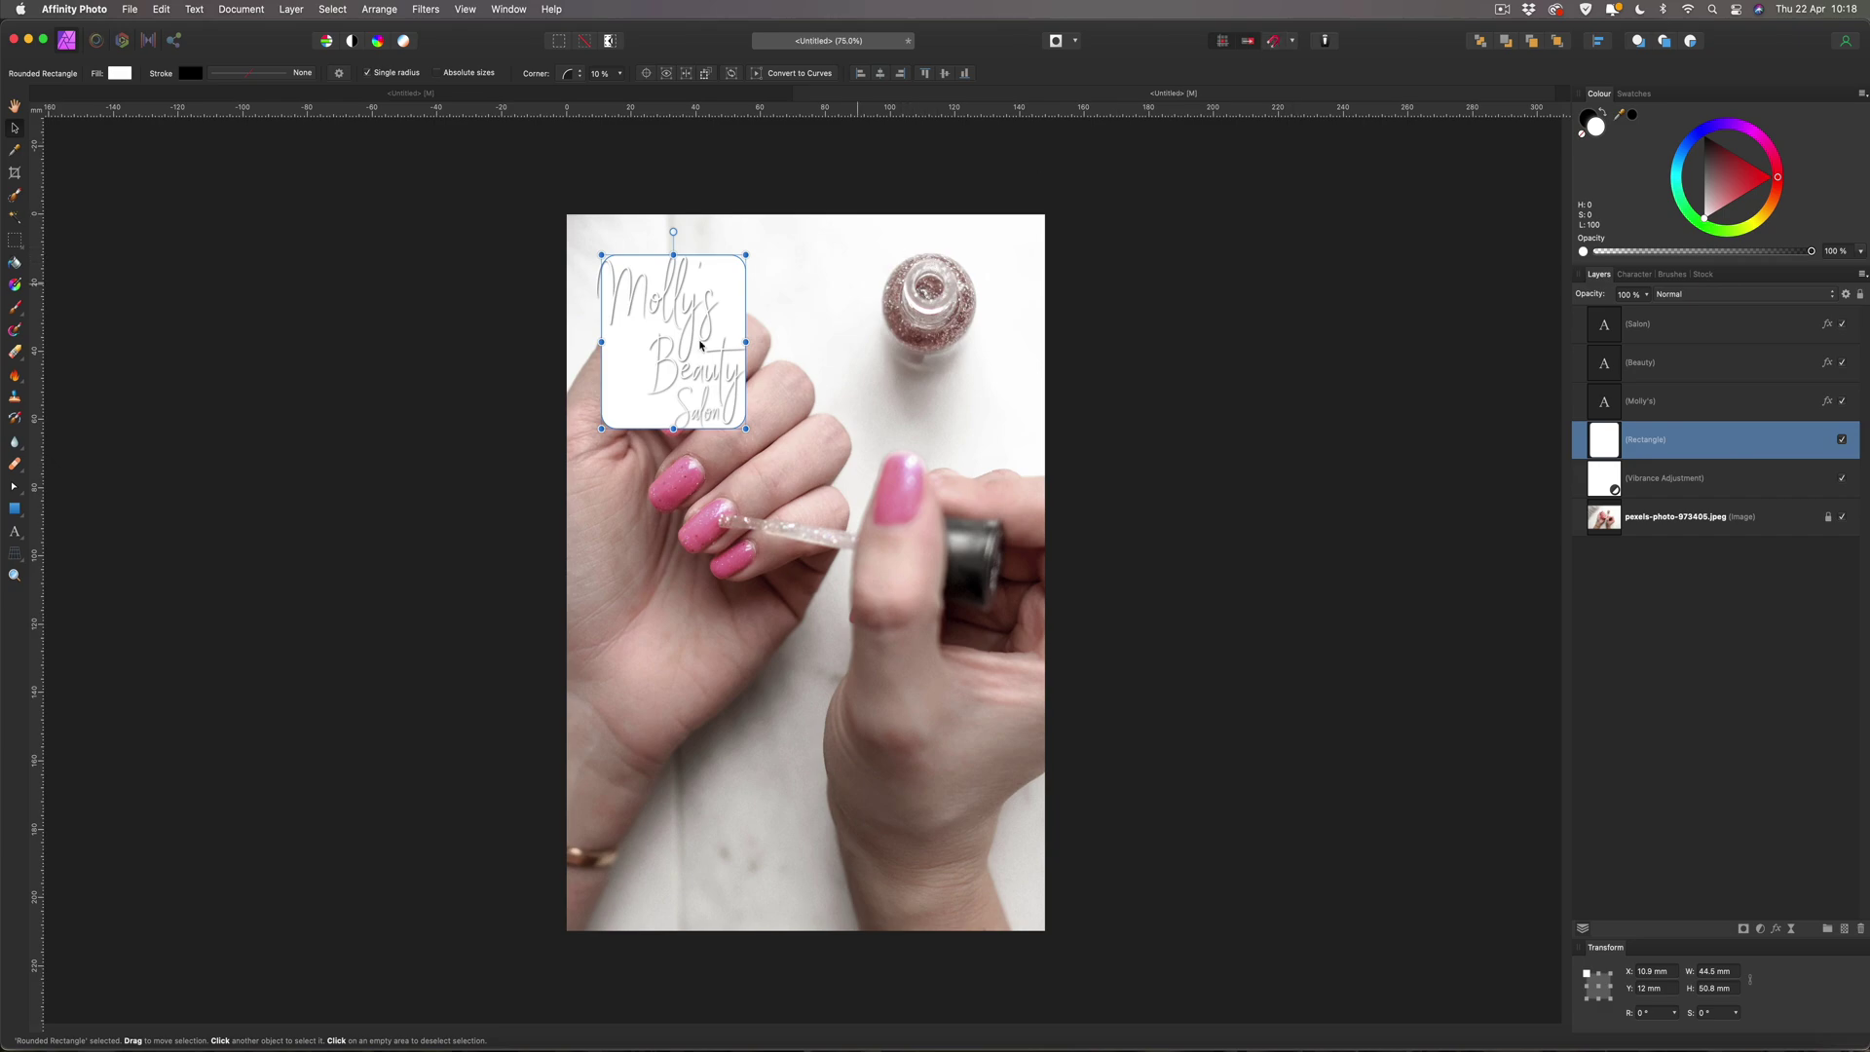
pyautogui.moveTo(600, 342); pyautogui.dragTo(599, 341)
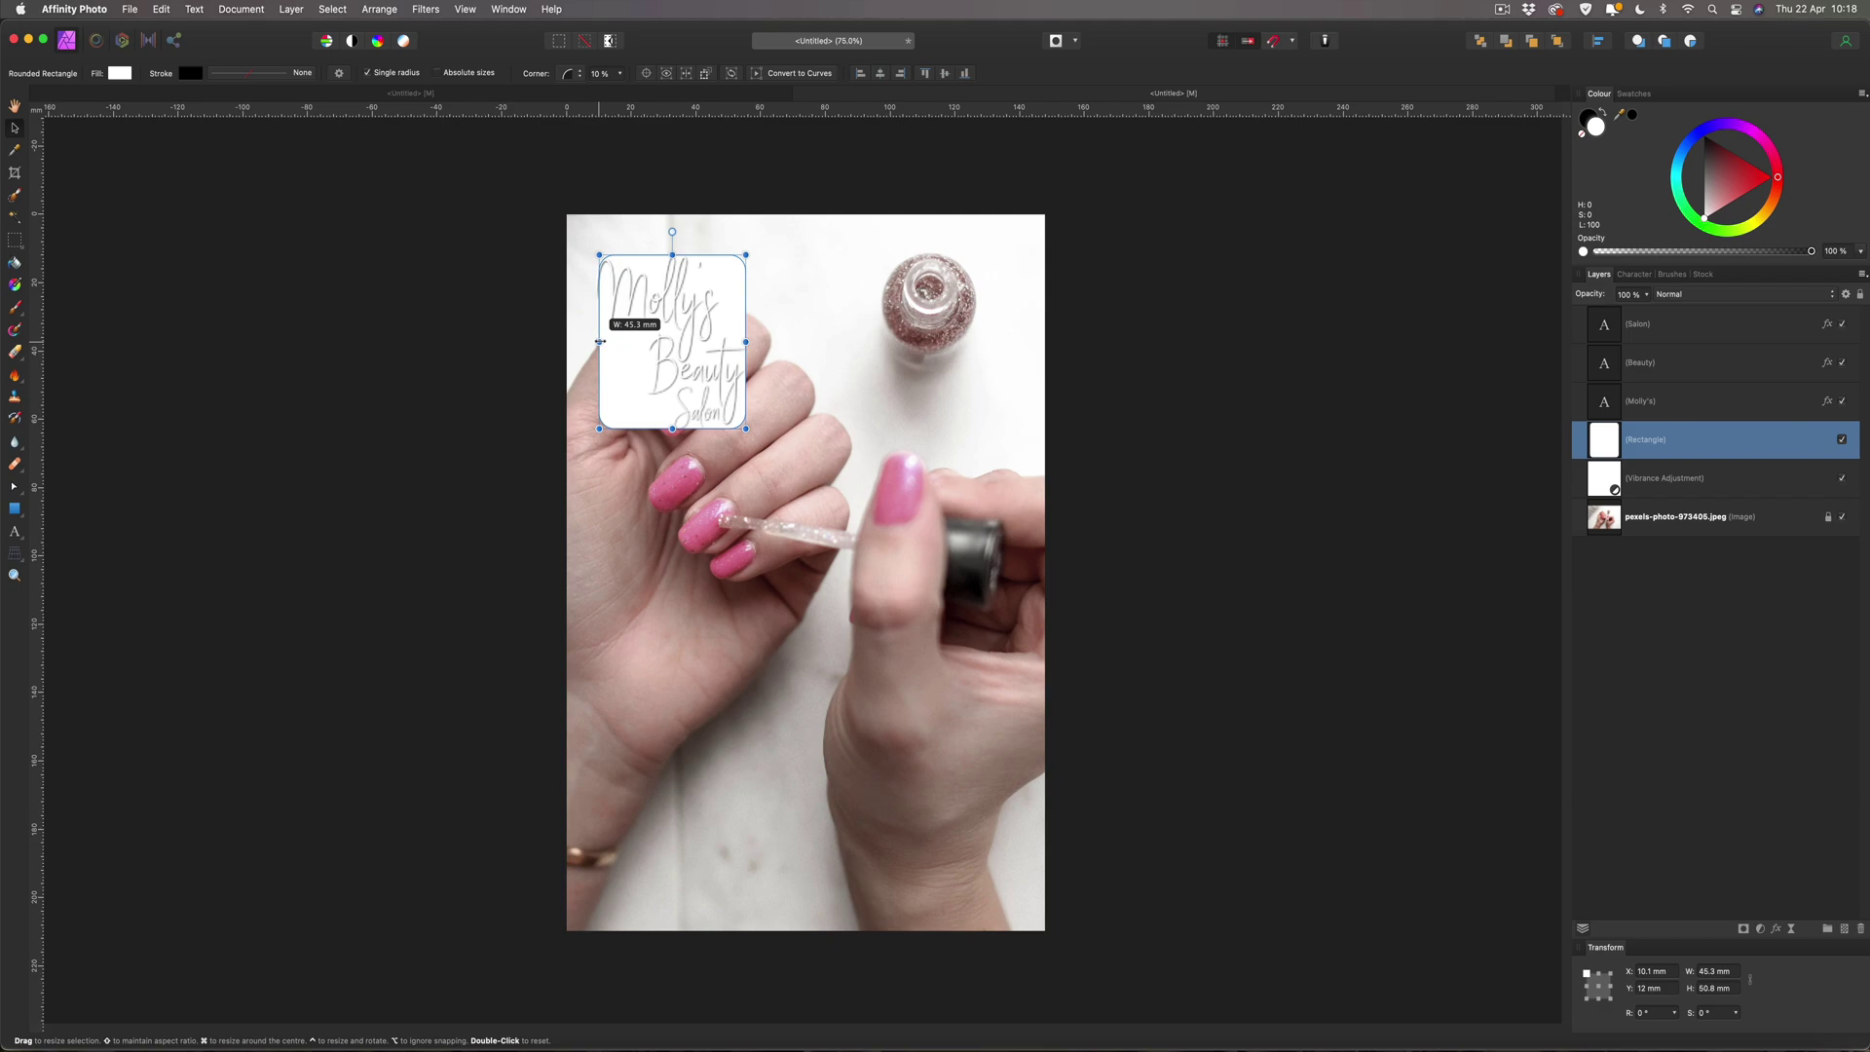
pyautogui.moveTo(601, 342); pyautogui.dragTo(599, 341)
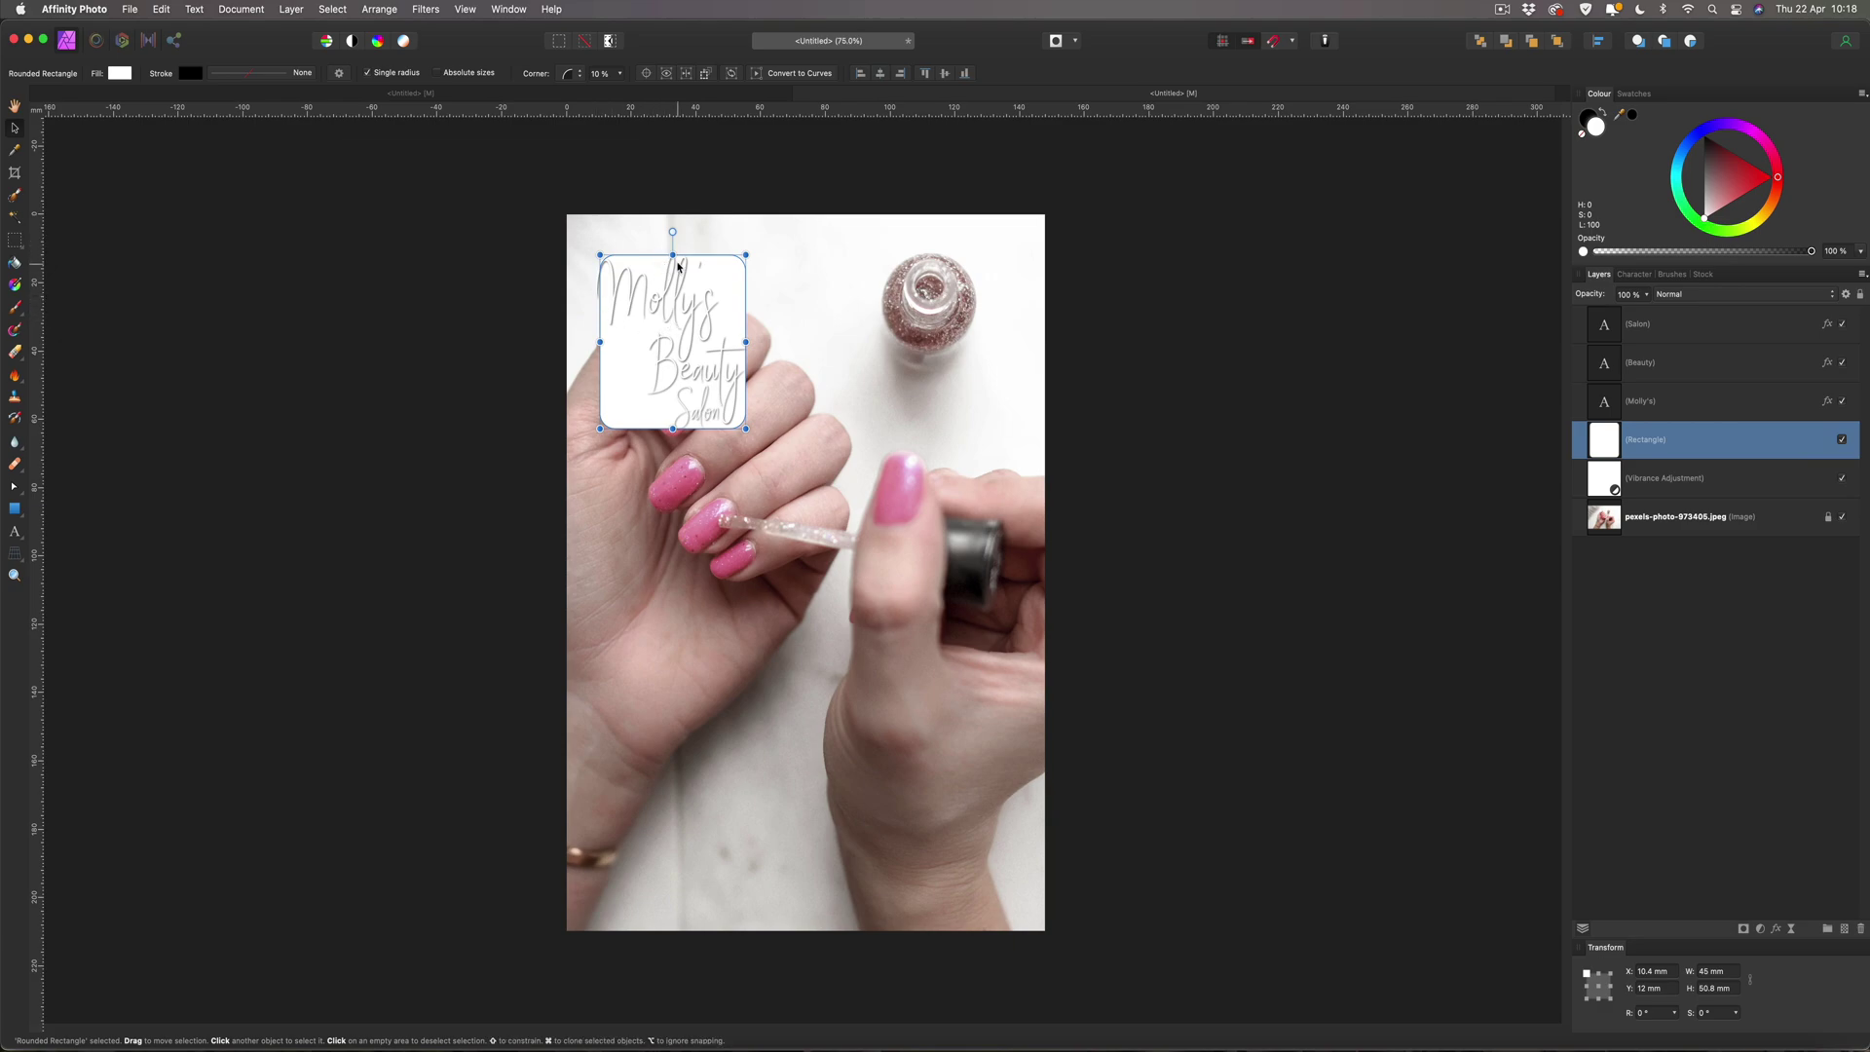
pyautogui.moveTo(673, 260); pyautogui.dragTo(673, 263)
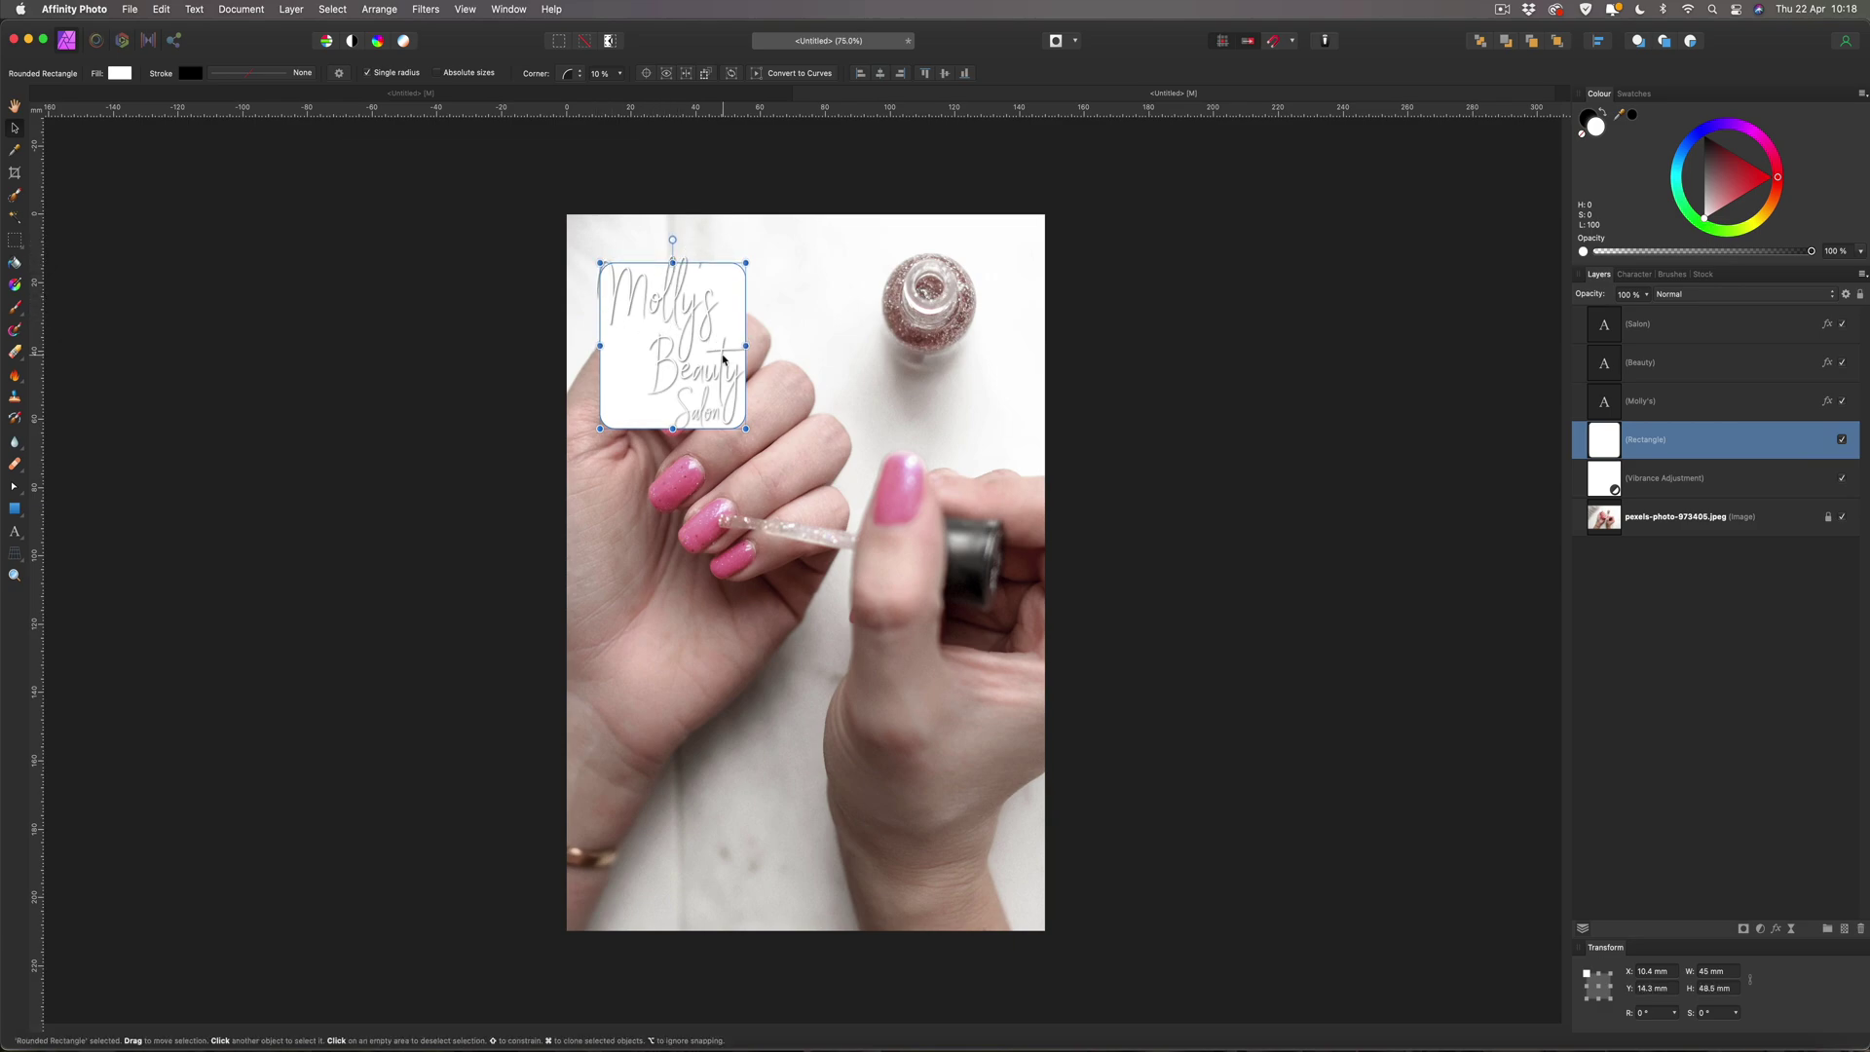
pyautogui.moveTo(745, 345); pyautogui.dragTo(756, 345)
pyautogui.moveTo(678, 425); pyautogui.dragTo(678, 422)
pyautogui.scroll(-1, 618, 377)
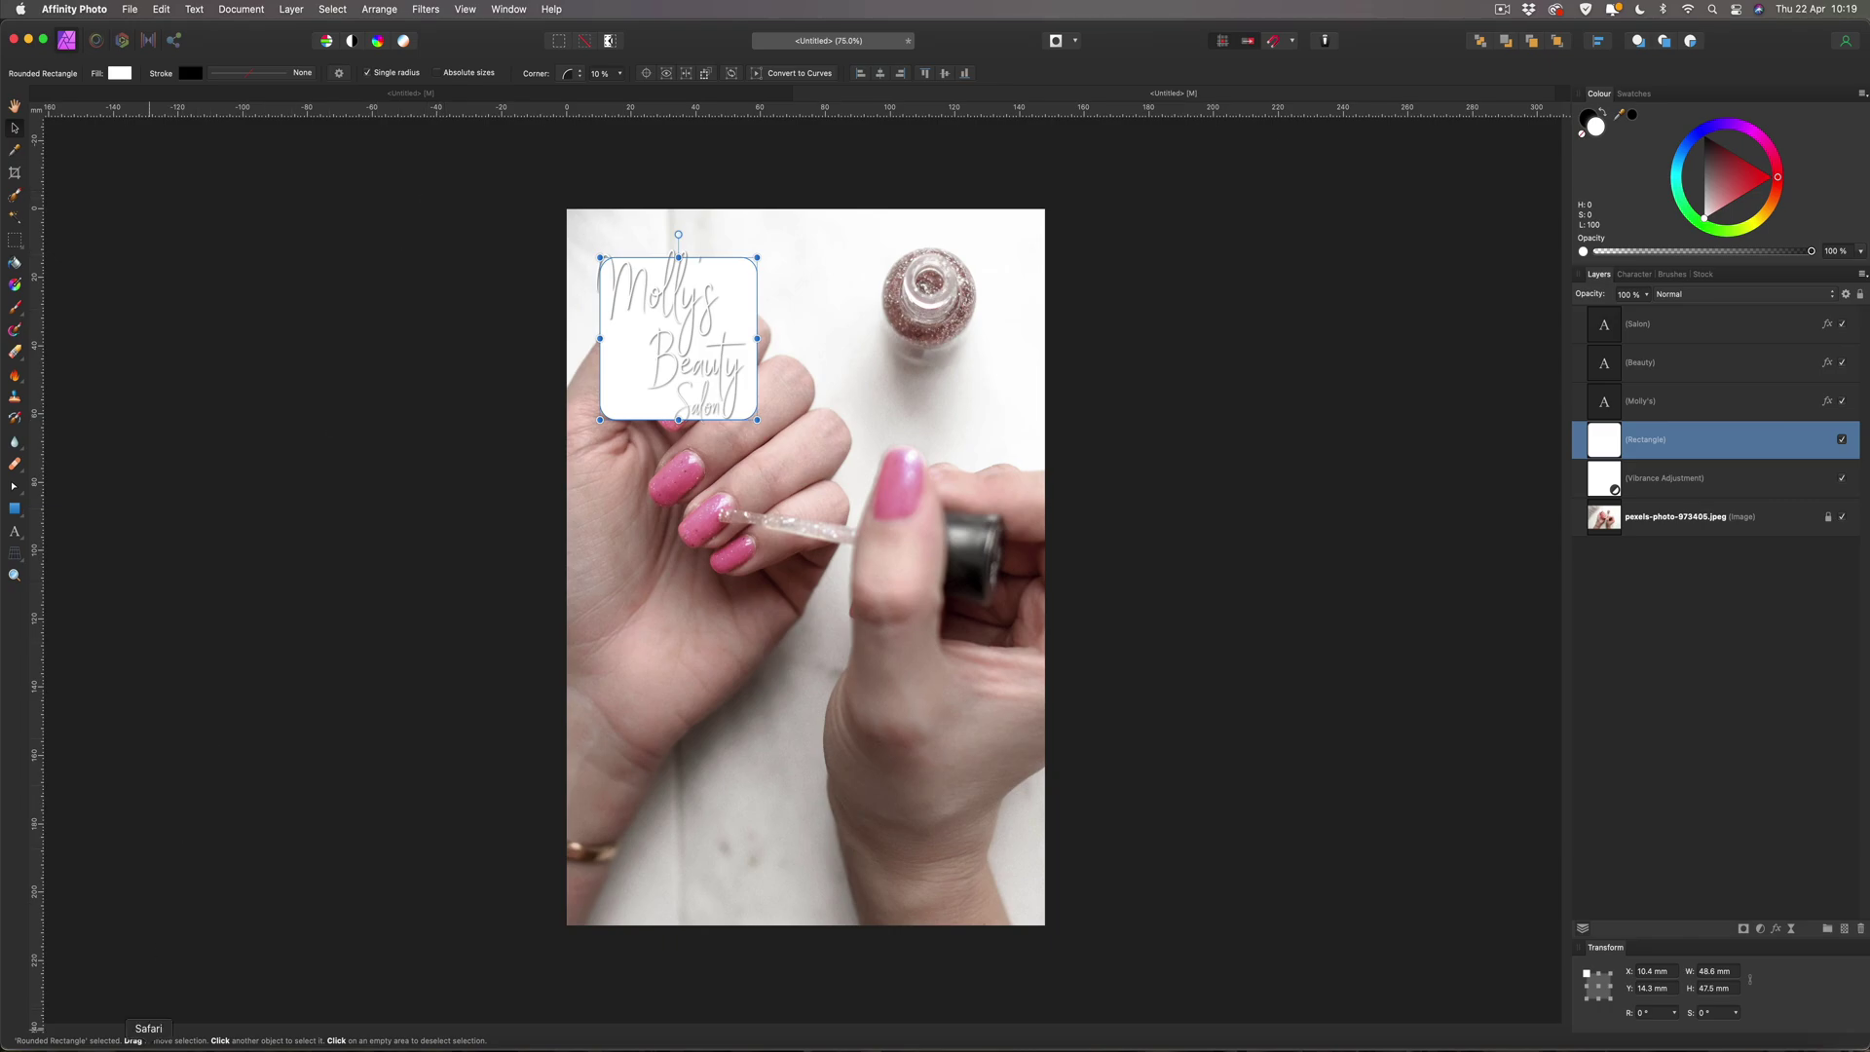
# Switch to Safari and scroll through the trending palettes on Coolors' Explore page.
pyautogui.click(145, 995)
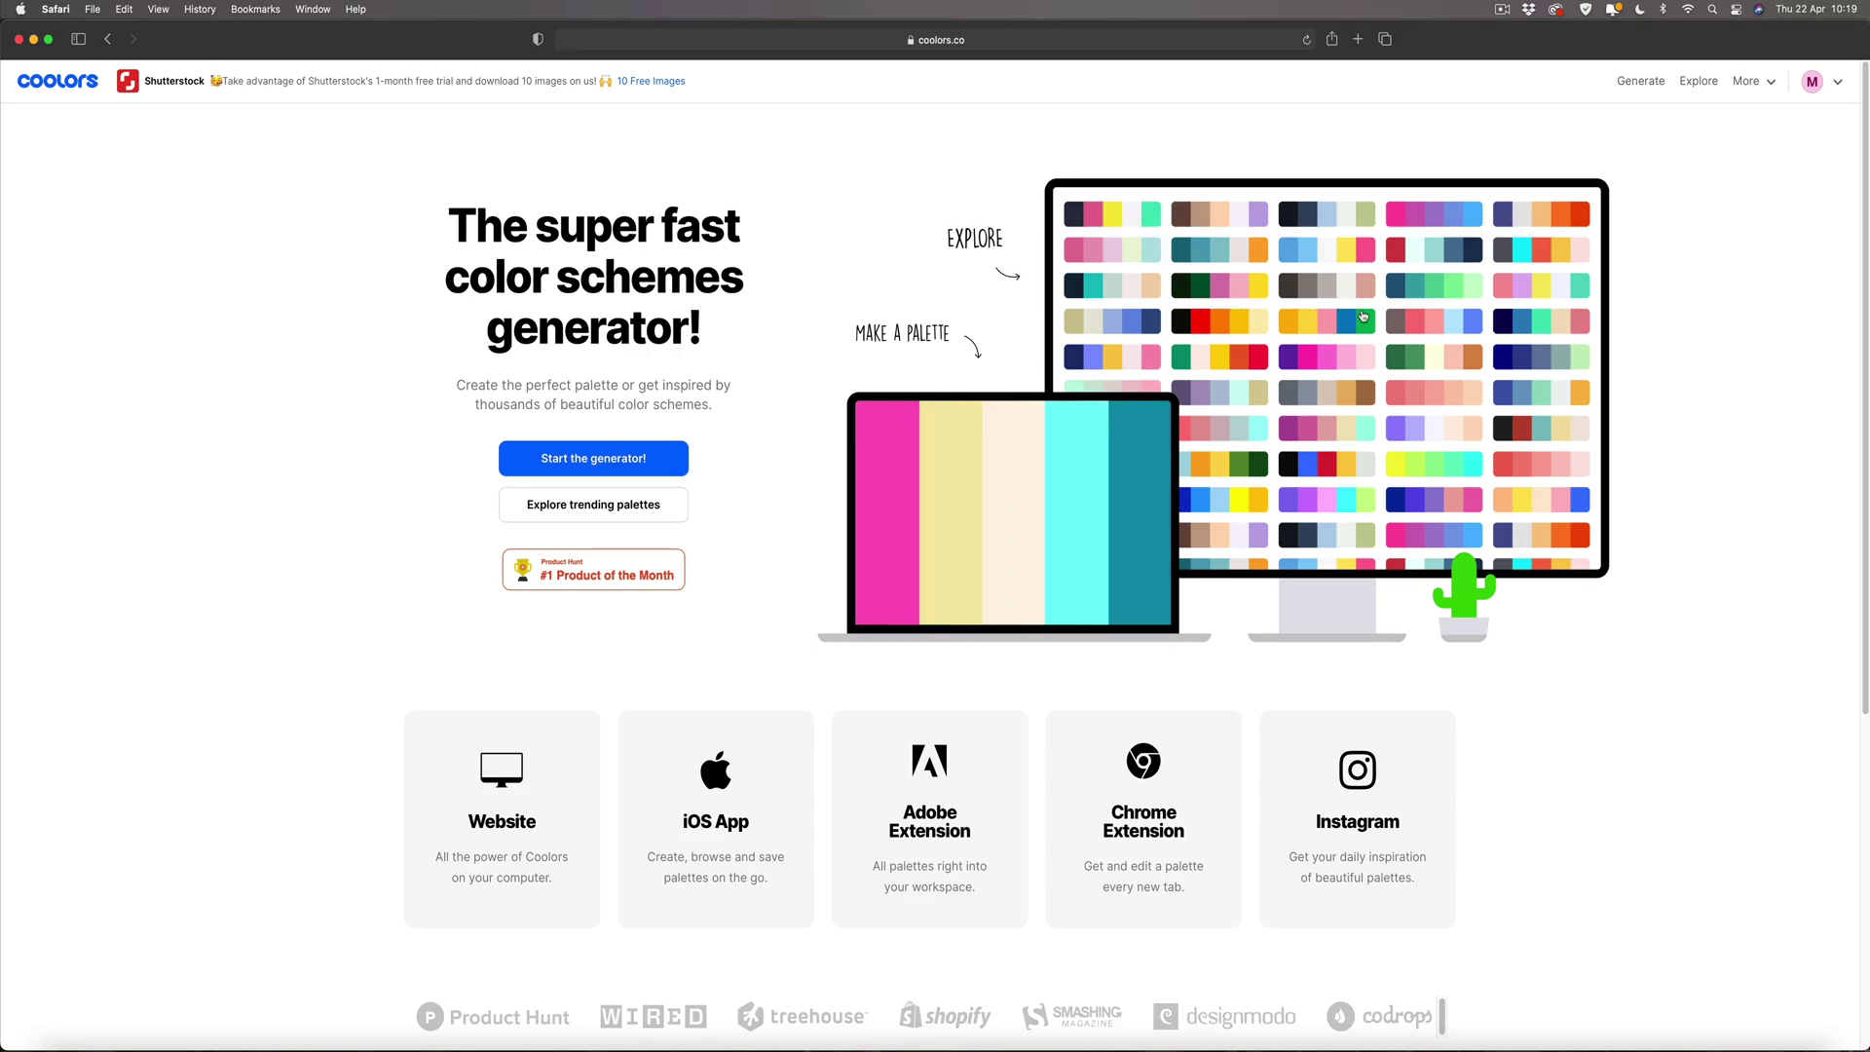
pyautogui.click(1697, 81)
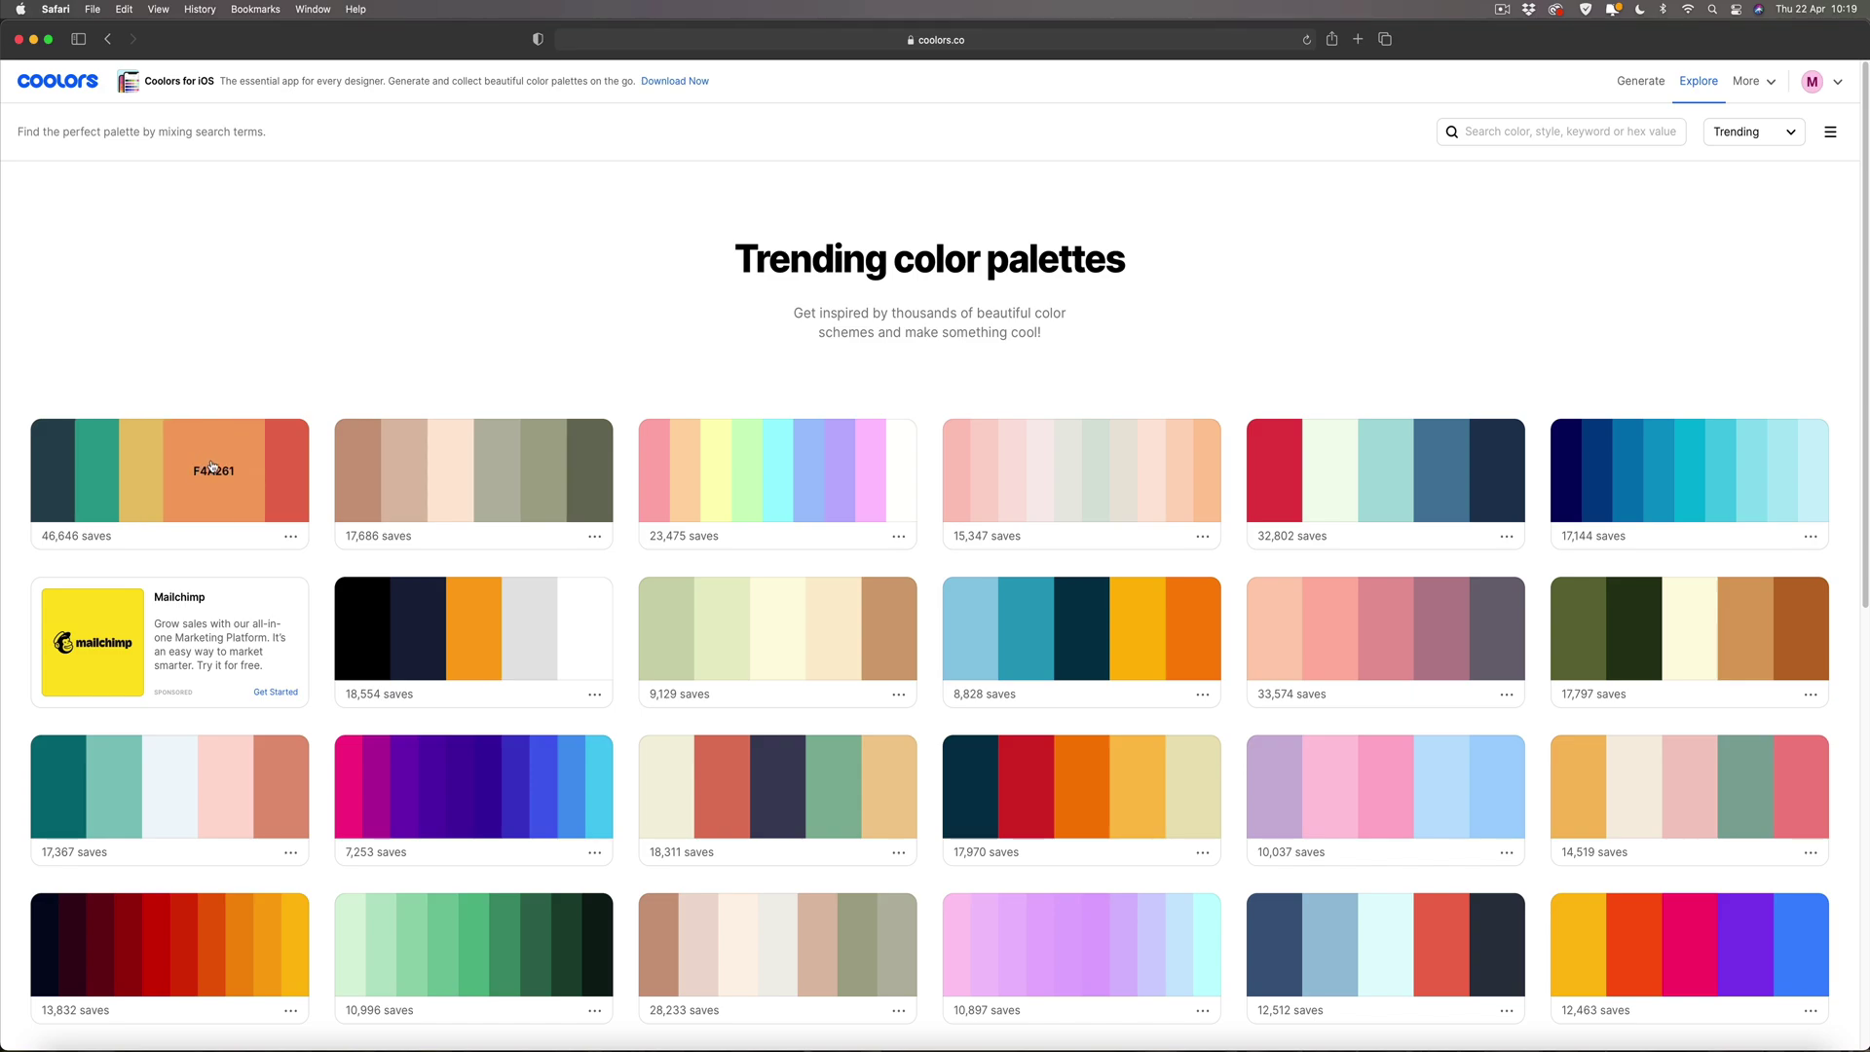
pyautogui.scroll(-3, 1485, 310)
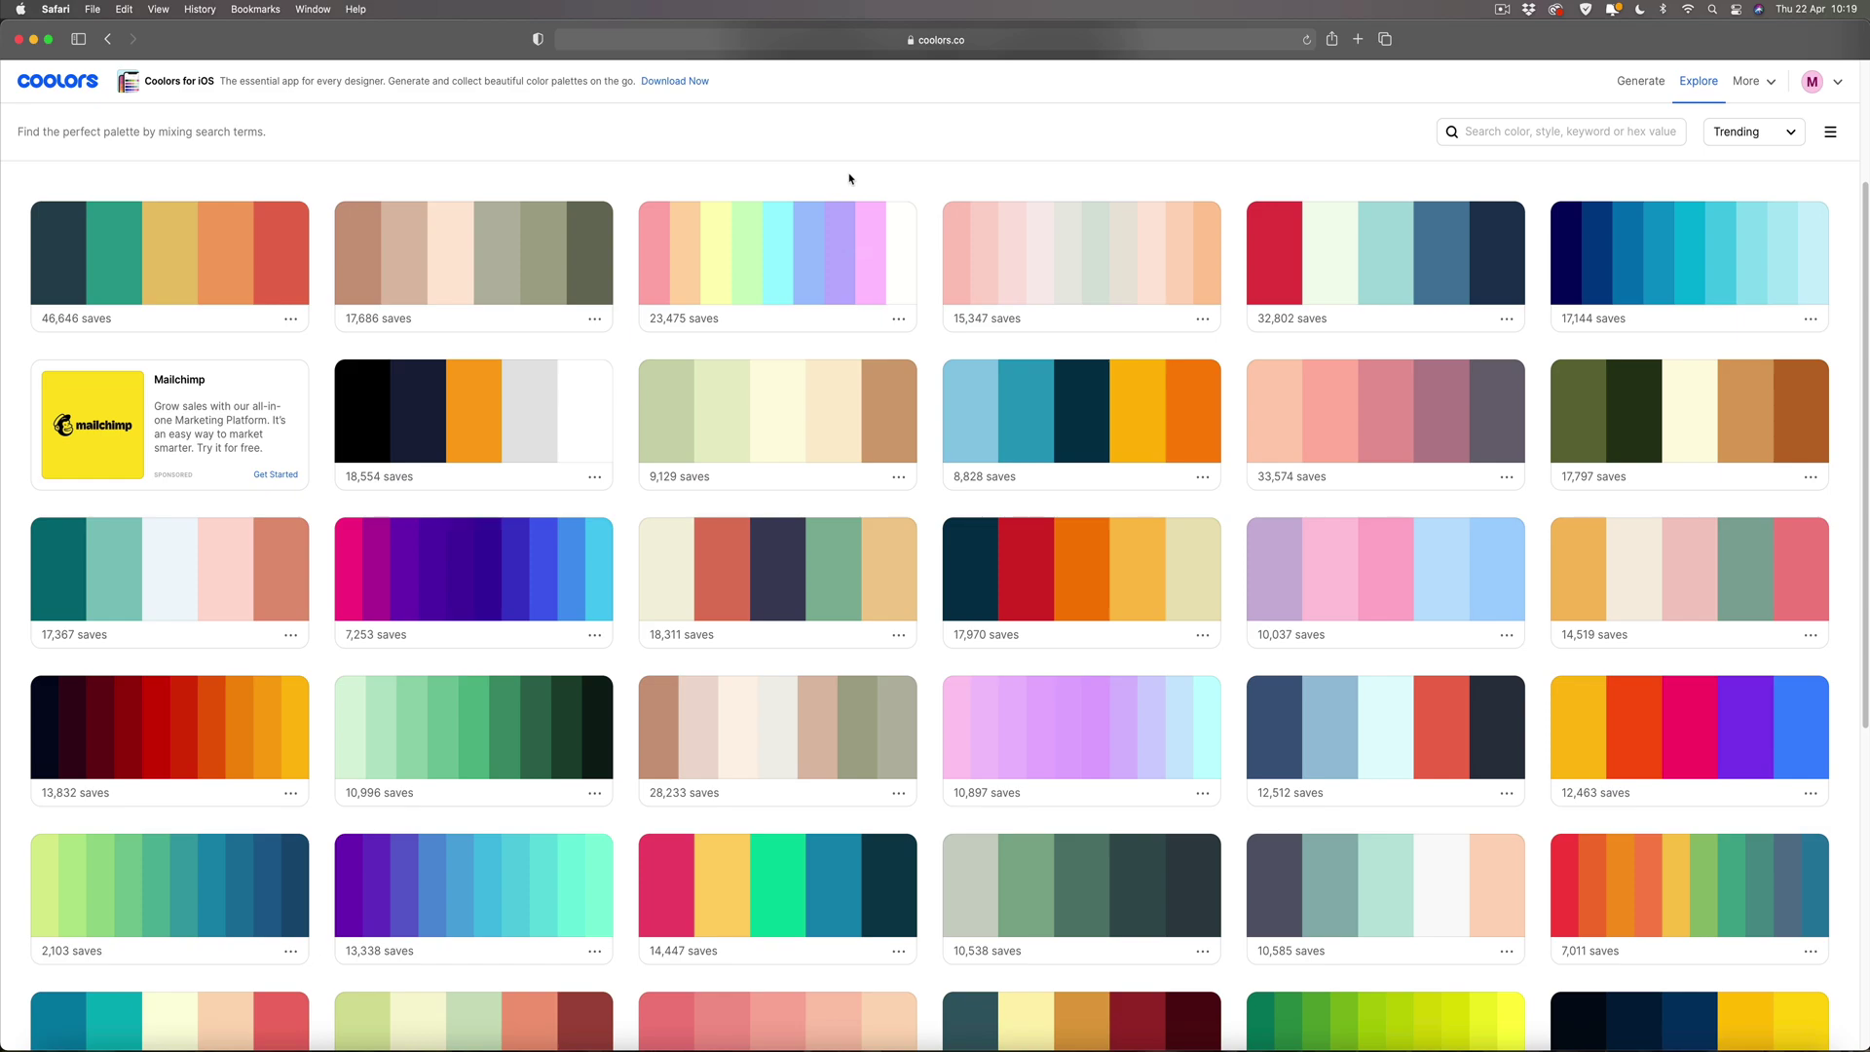
pyautogui.scroll(-5, 849, 178)
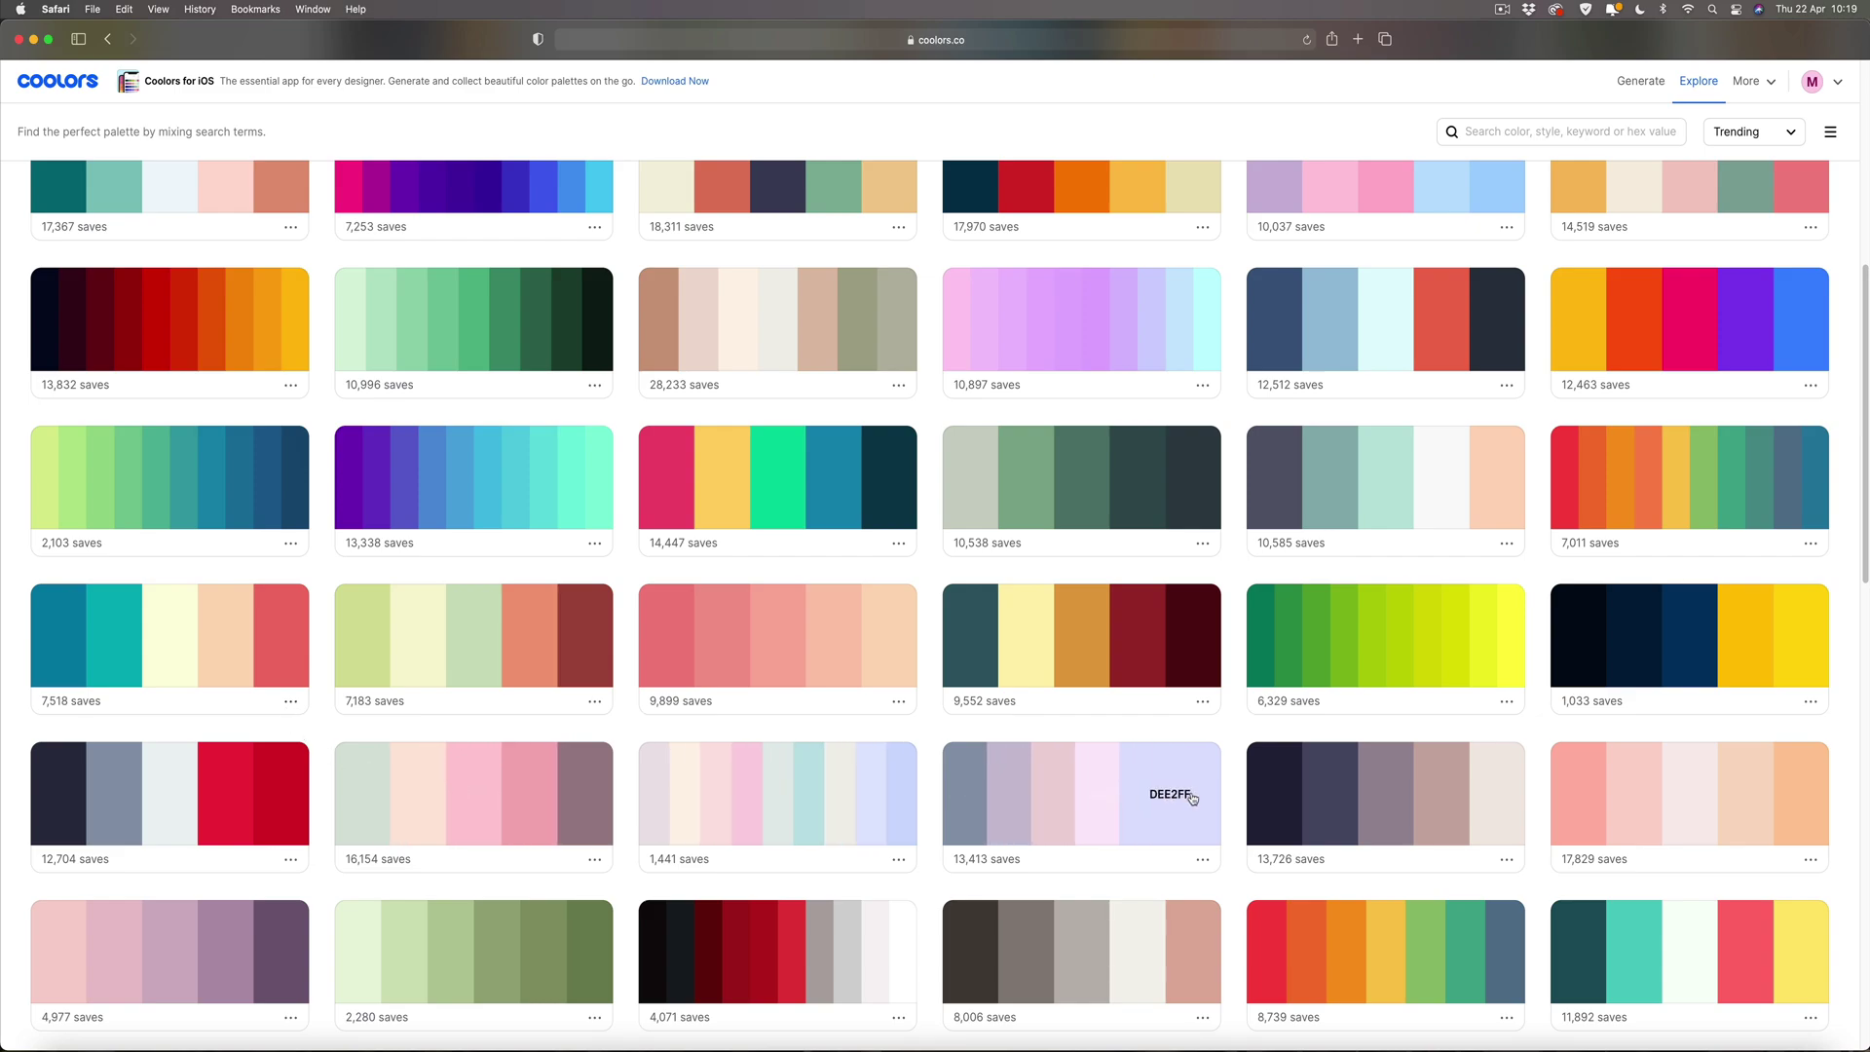
# View the 13,413-saves palette, copy its blue-grey hex 8E9AAF, and return to Affinity Photo.
pyautogui.click(1203, 860)
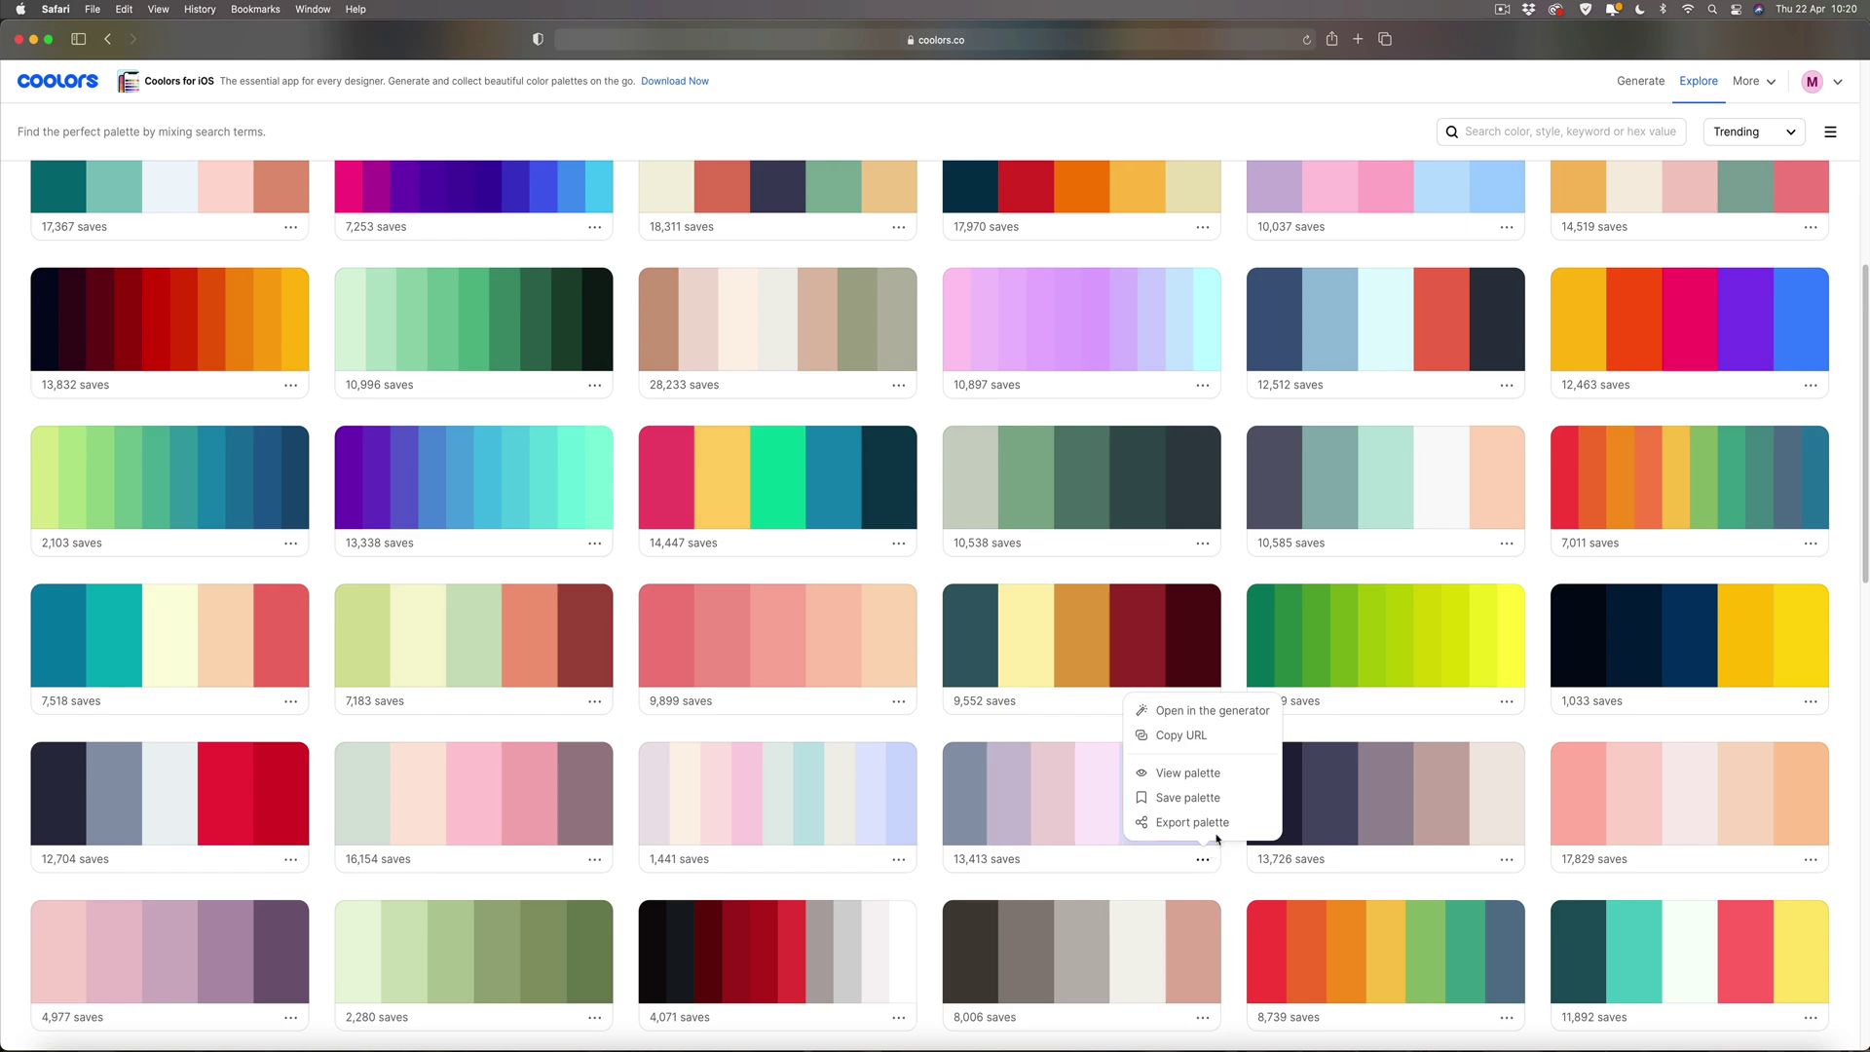
pyautogui.click(1224, 774)
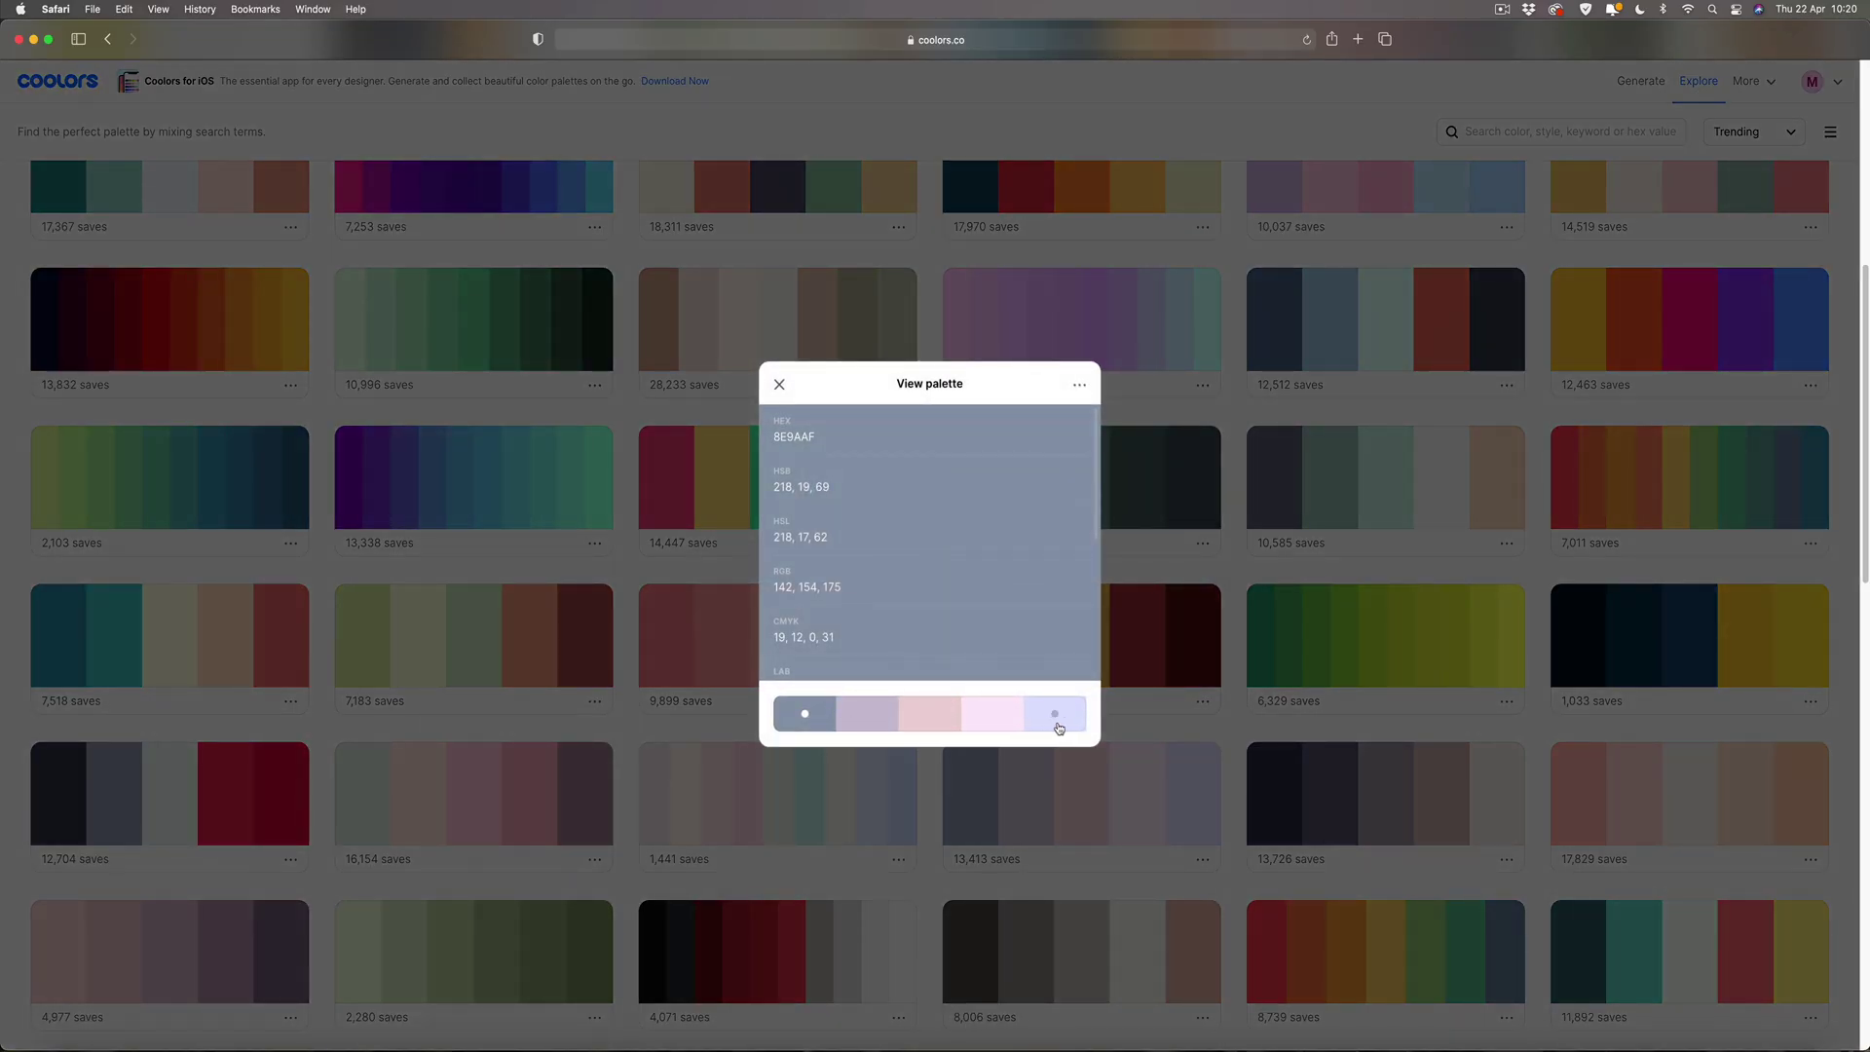
pyautogui.click(862, 712)
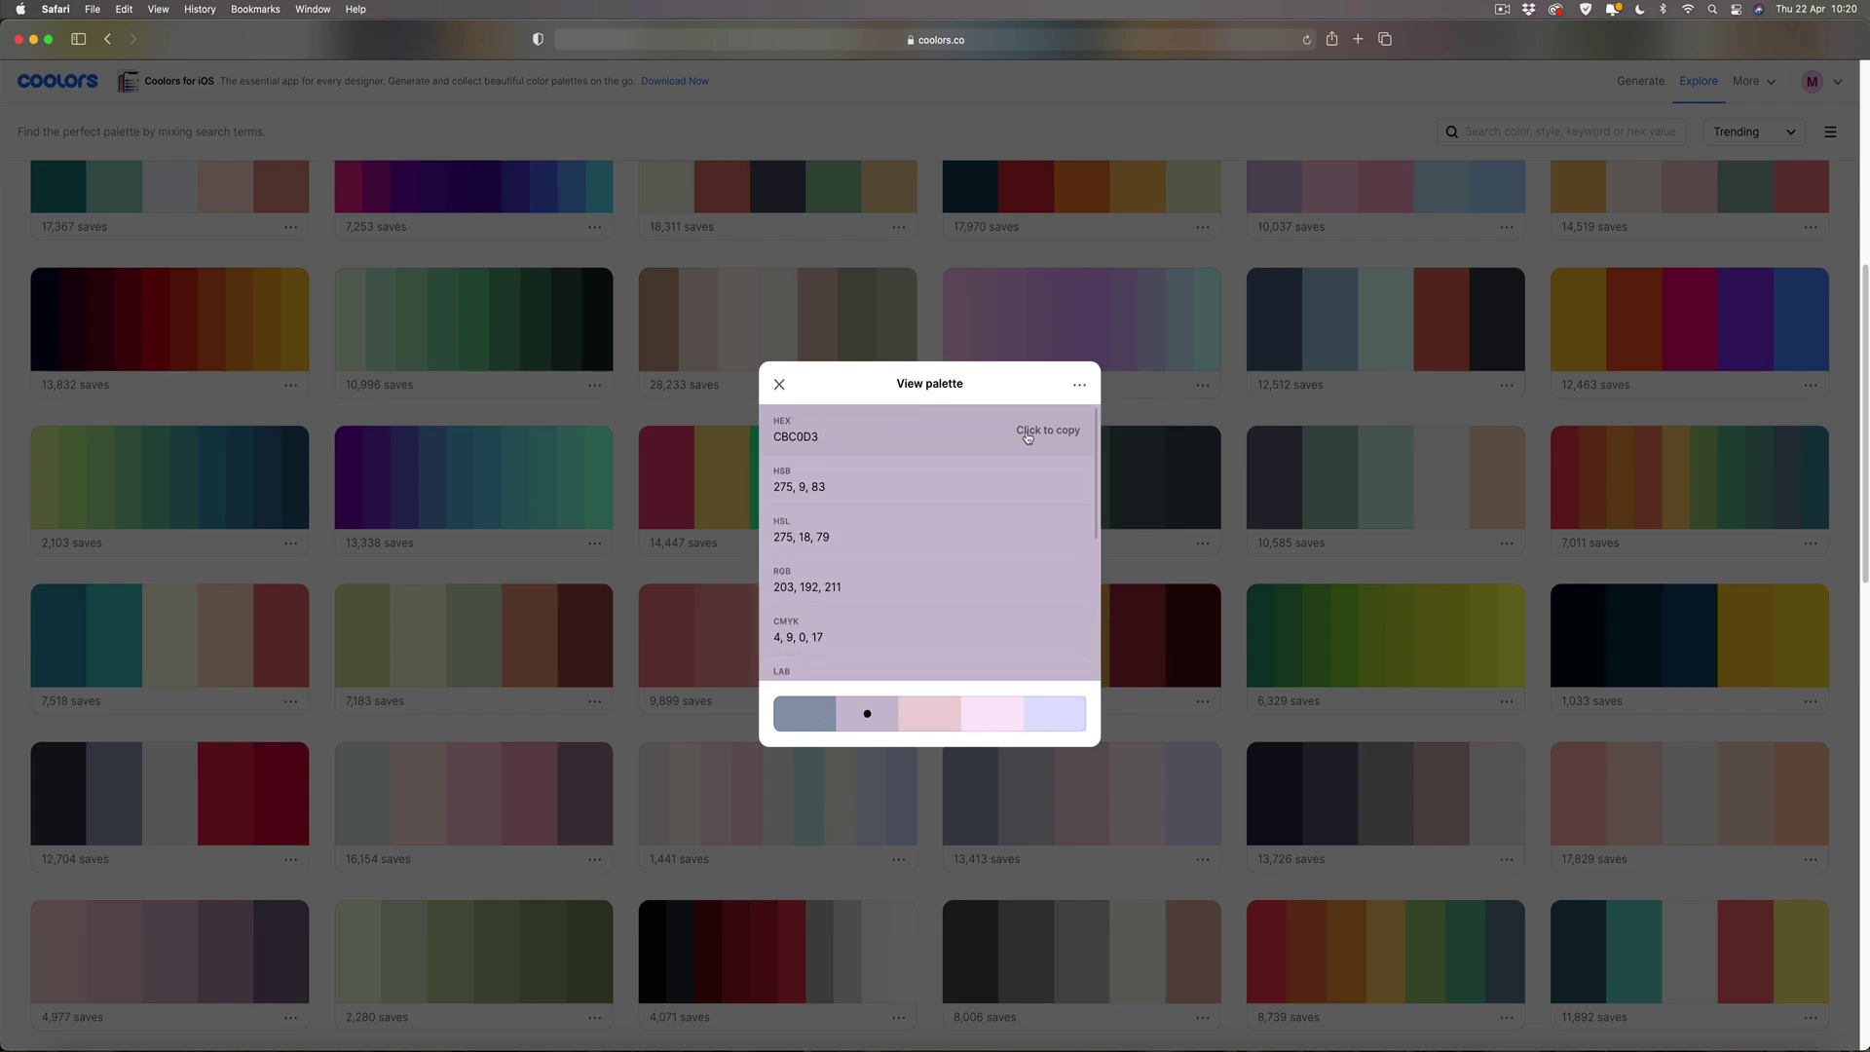
pyautogui.click(804, 716)
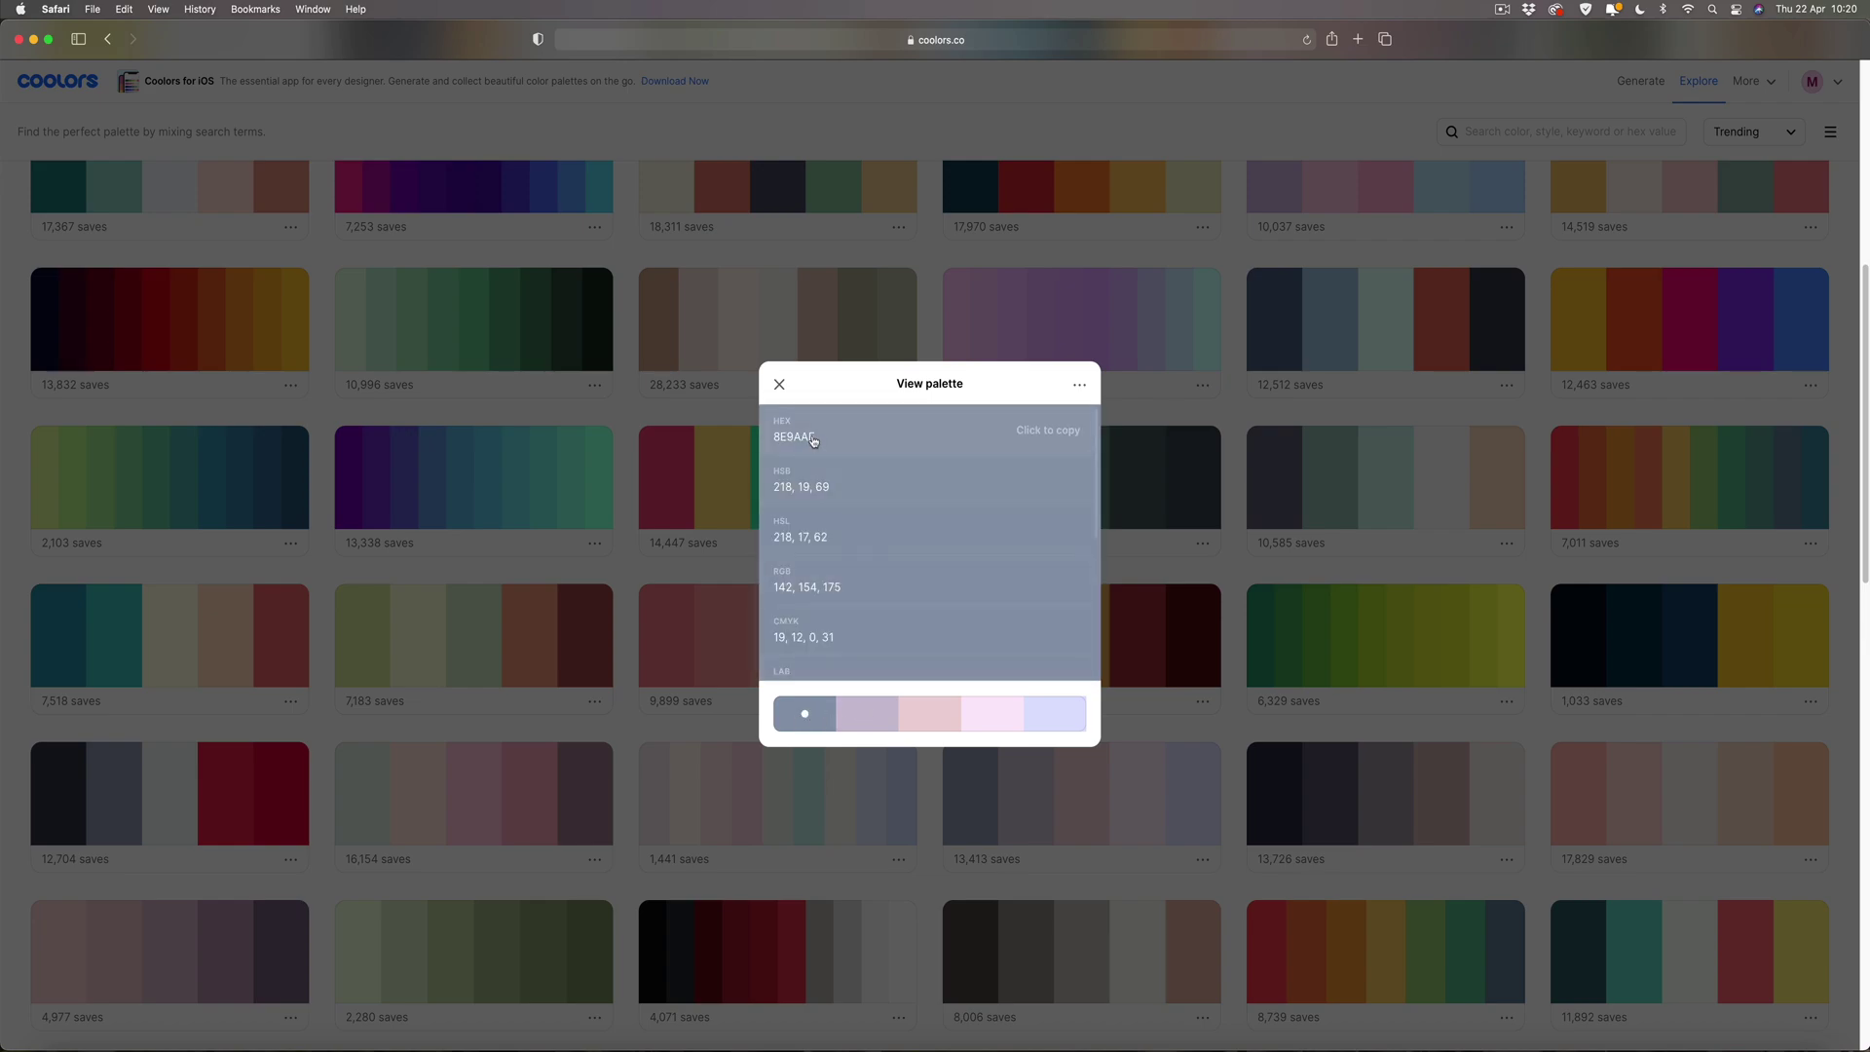
pyautogui.click(1026, 430)
pyautogui.click(805, 1046)
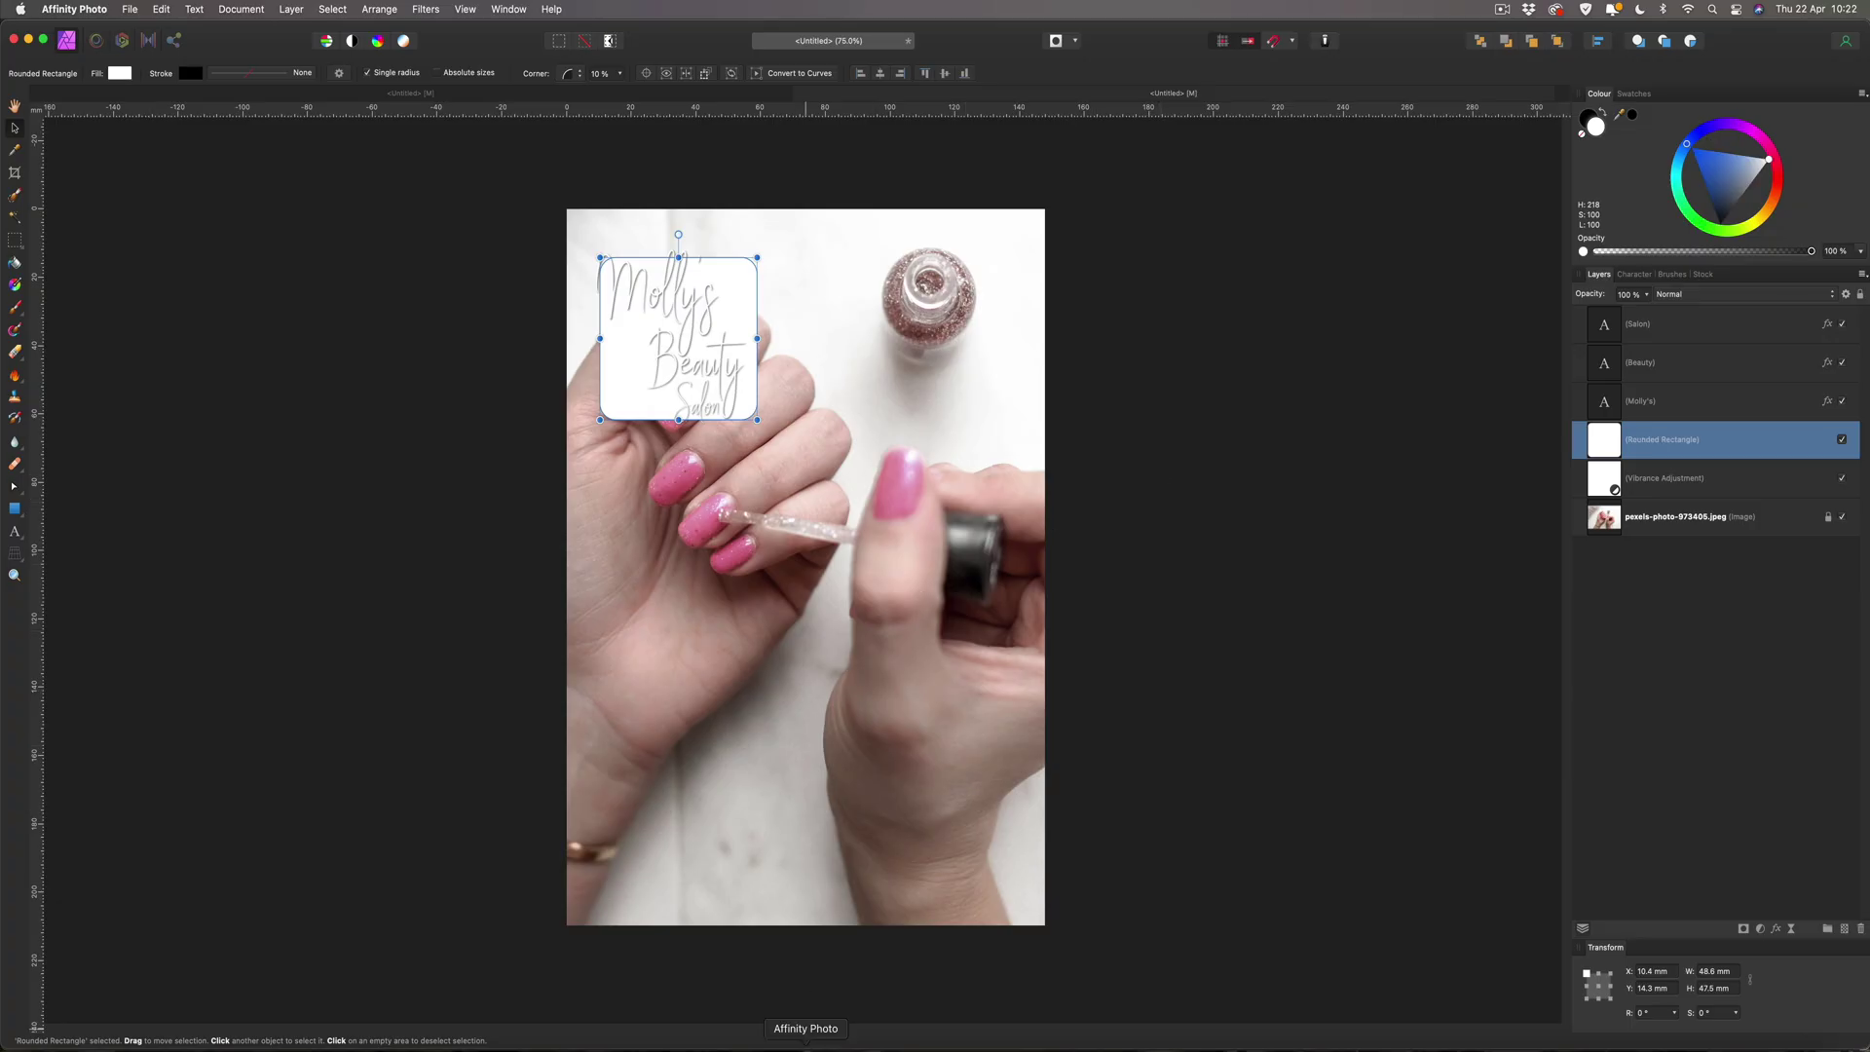
# Replace the rounded rectangle's white FFFFFF fill with the pasted blue-grey 8E9AAF.
pyautogui.doubleClick(1594, 125)
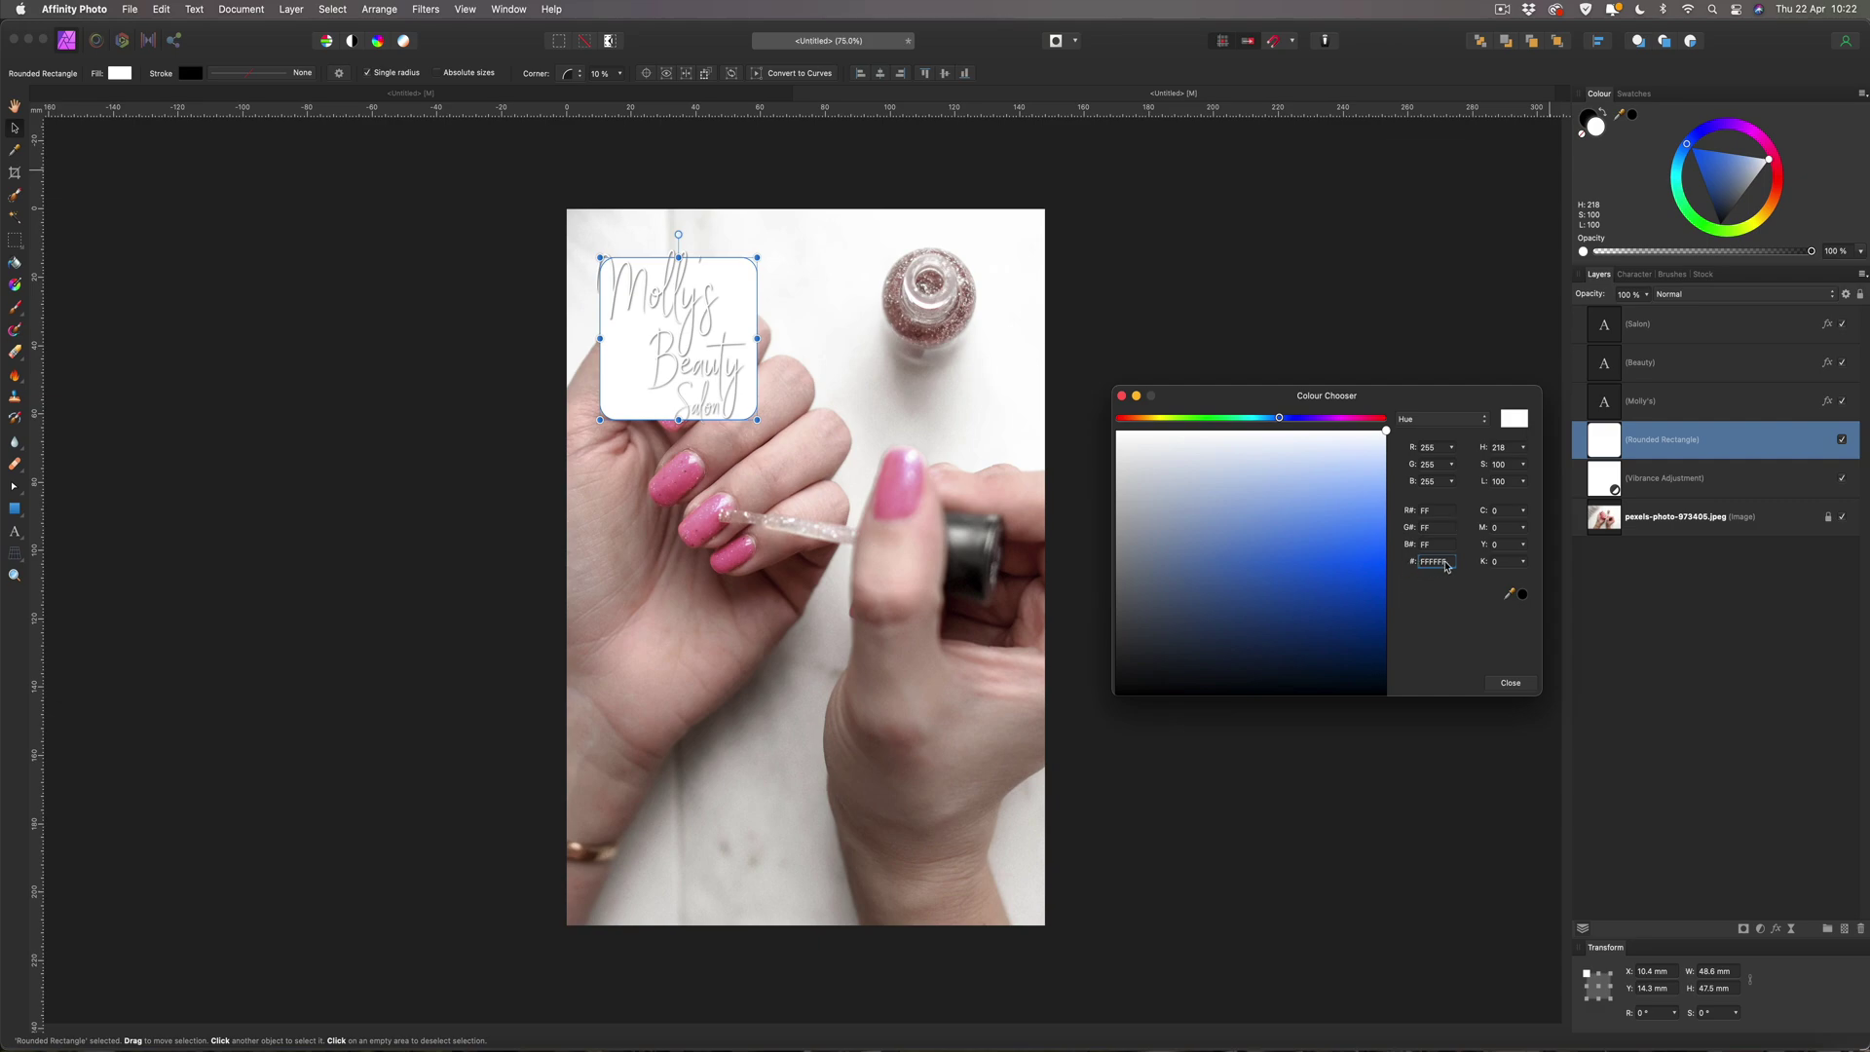
pyautogui.moveTo(1447, 564); pyautogui.dragTo(1417, 565)
pyautogui.press('super+v')
pyautogui.press('Return')
pyautogui.click(1510, 683)
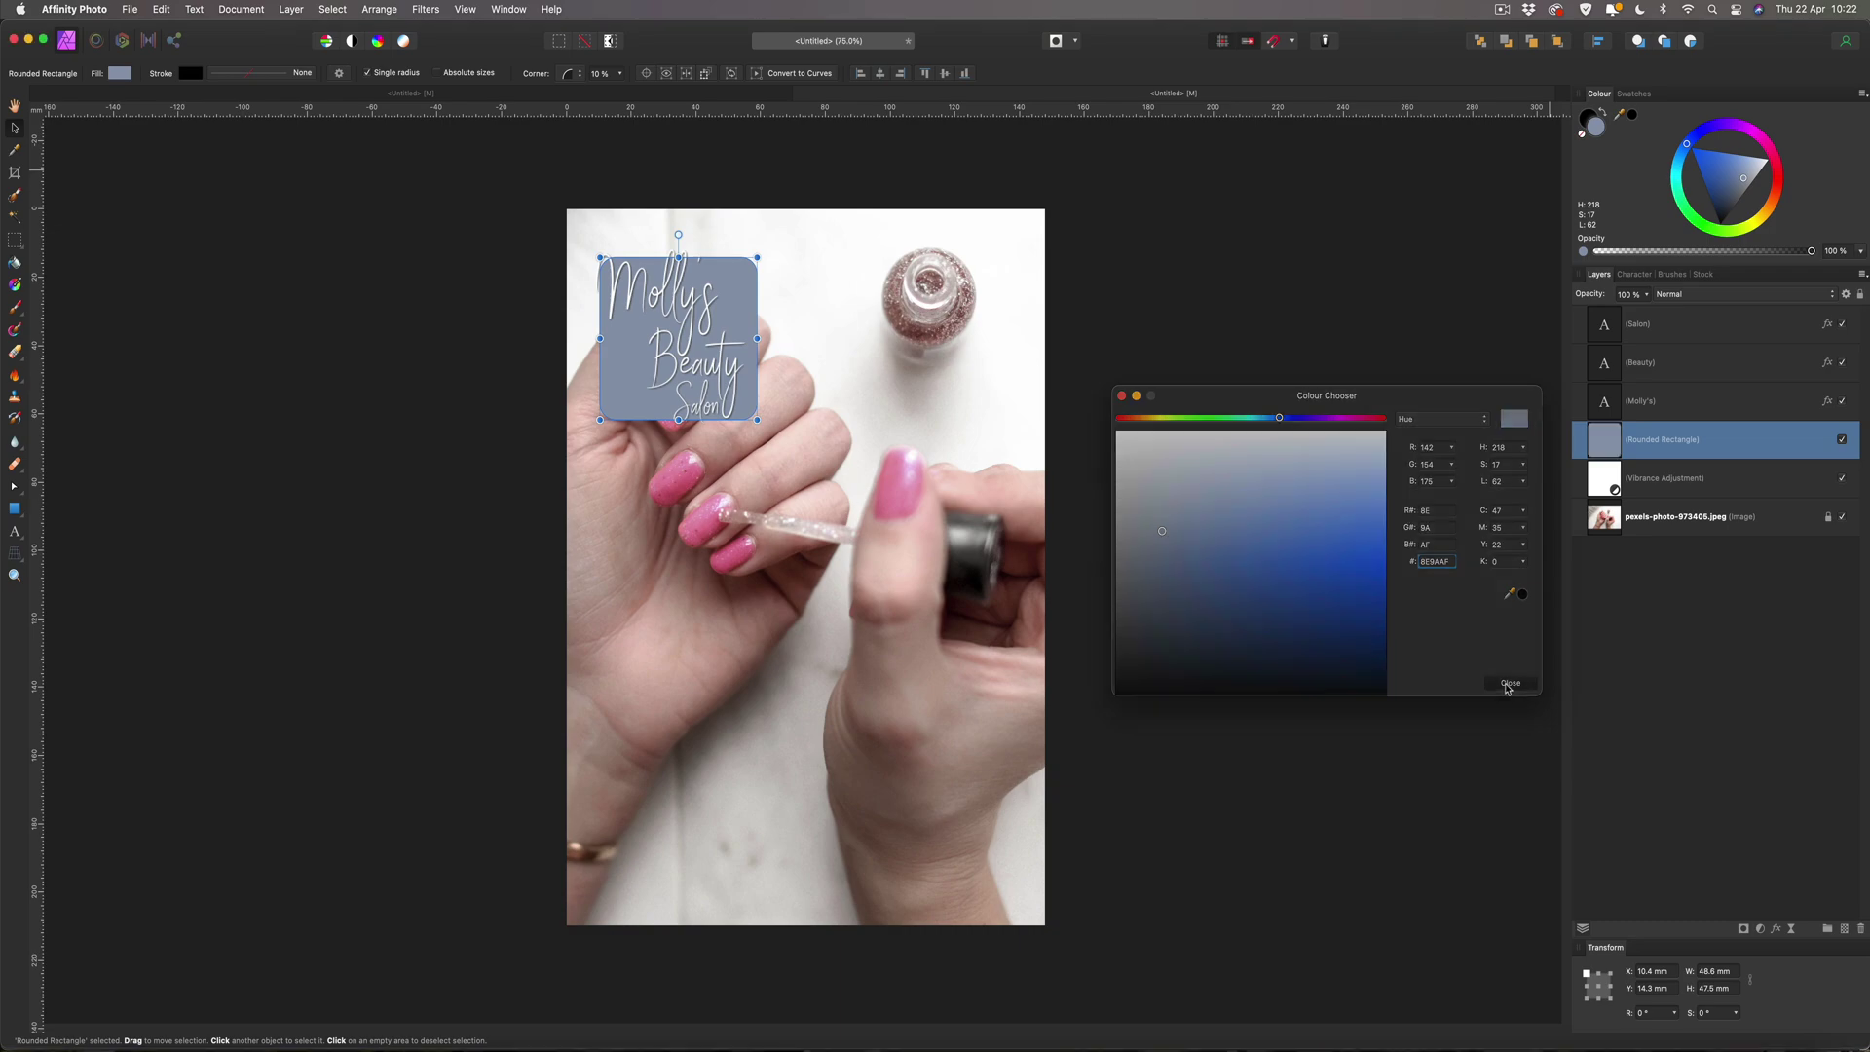
pyautogui.click(1290, 526)
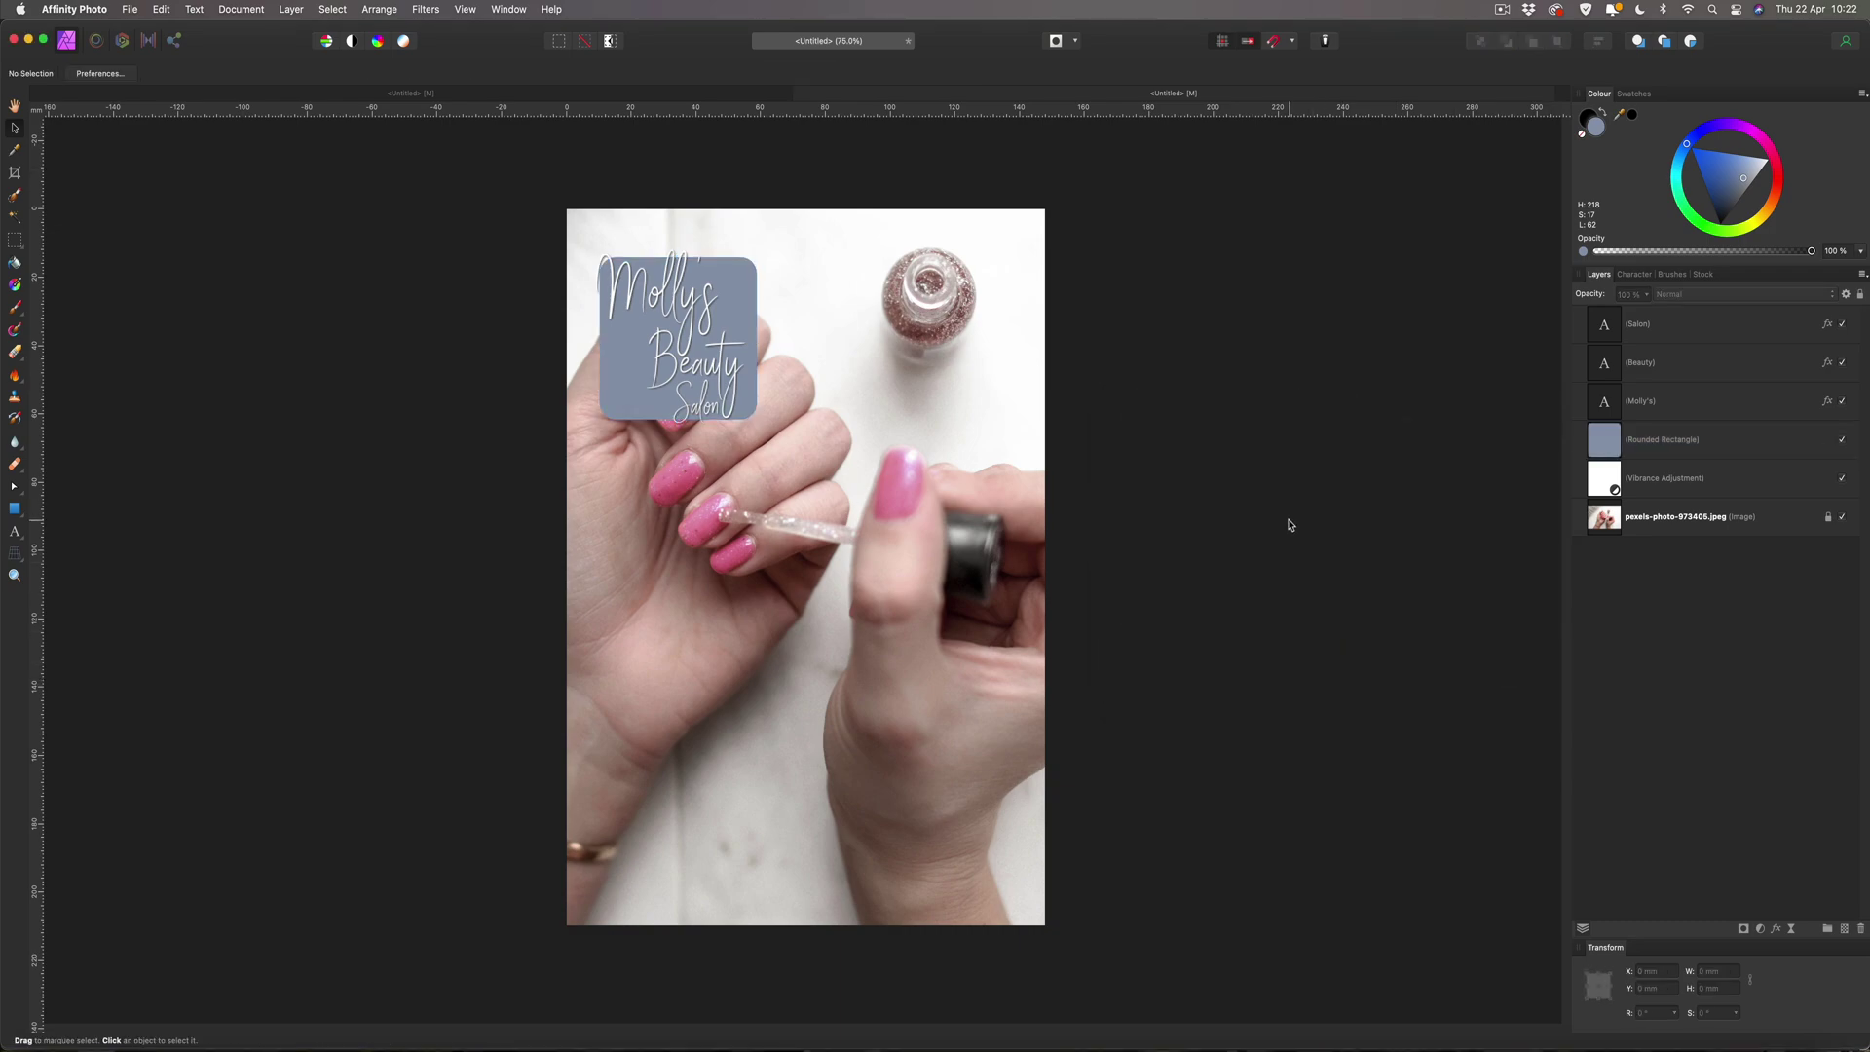
pyautogui.click(739, 307)
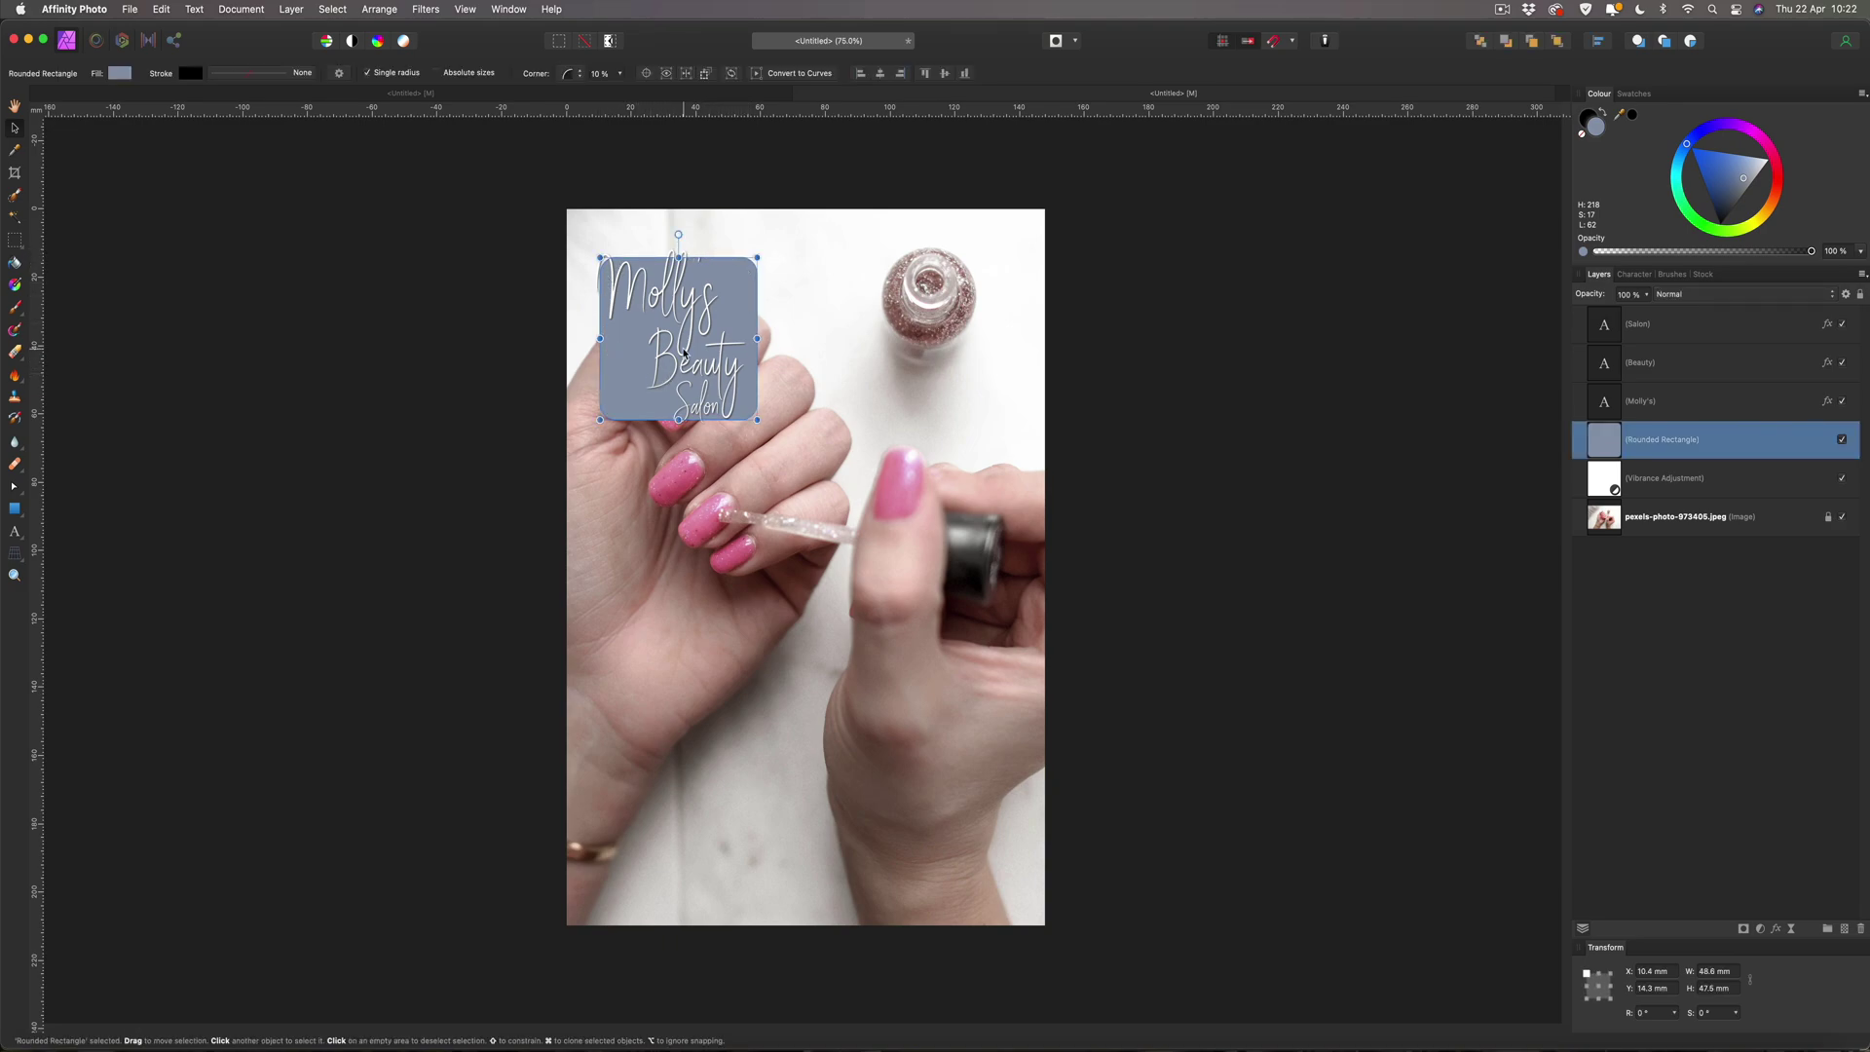
# Copy the palette's fourth colour, pale pink FEEAFA, and come back to Affinity Photo.
pyautogui.click(149, 1042)
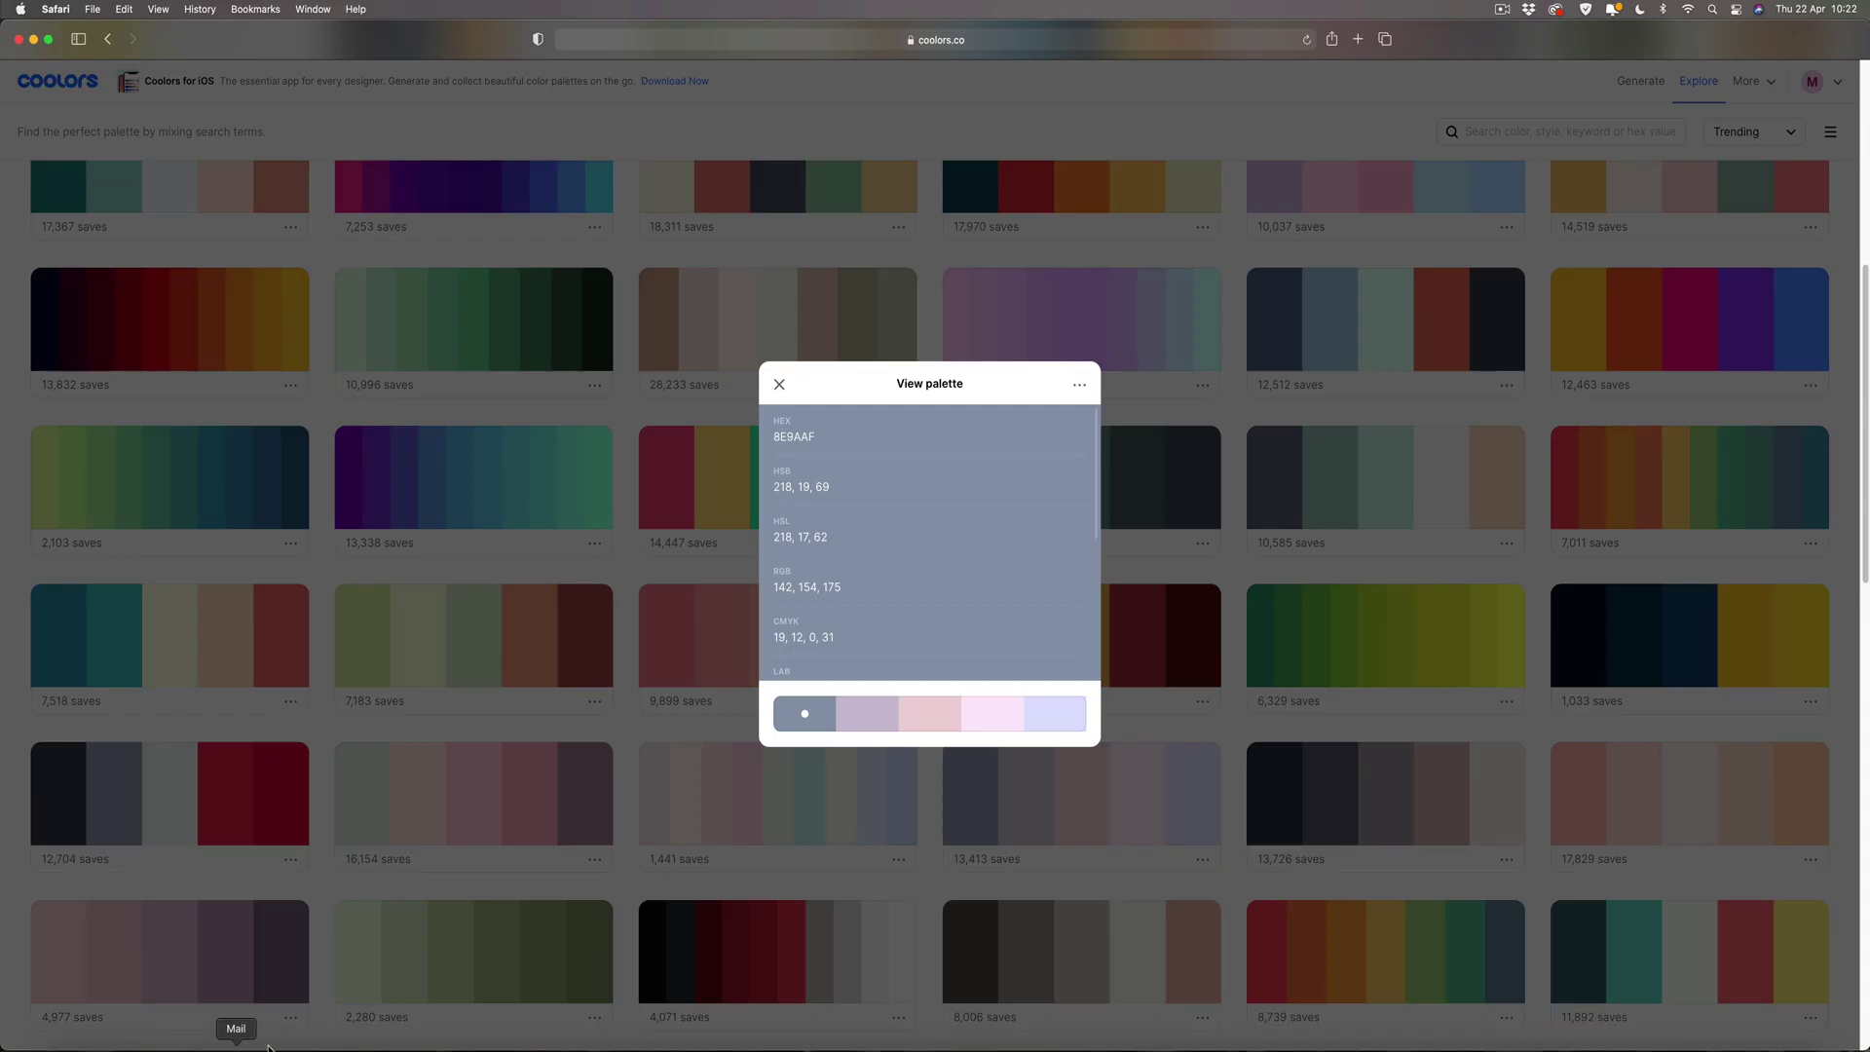
pyautogui.click(975, 717)
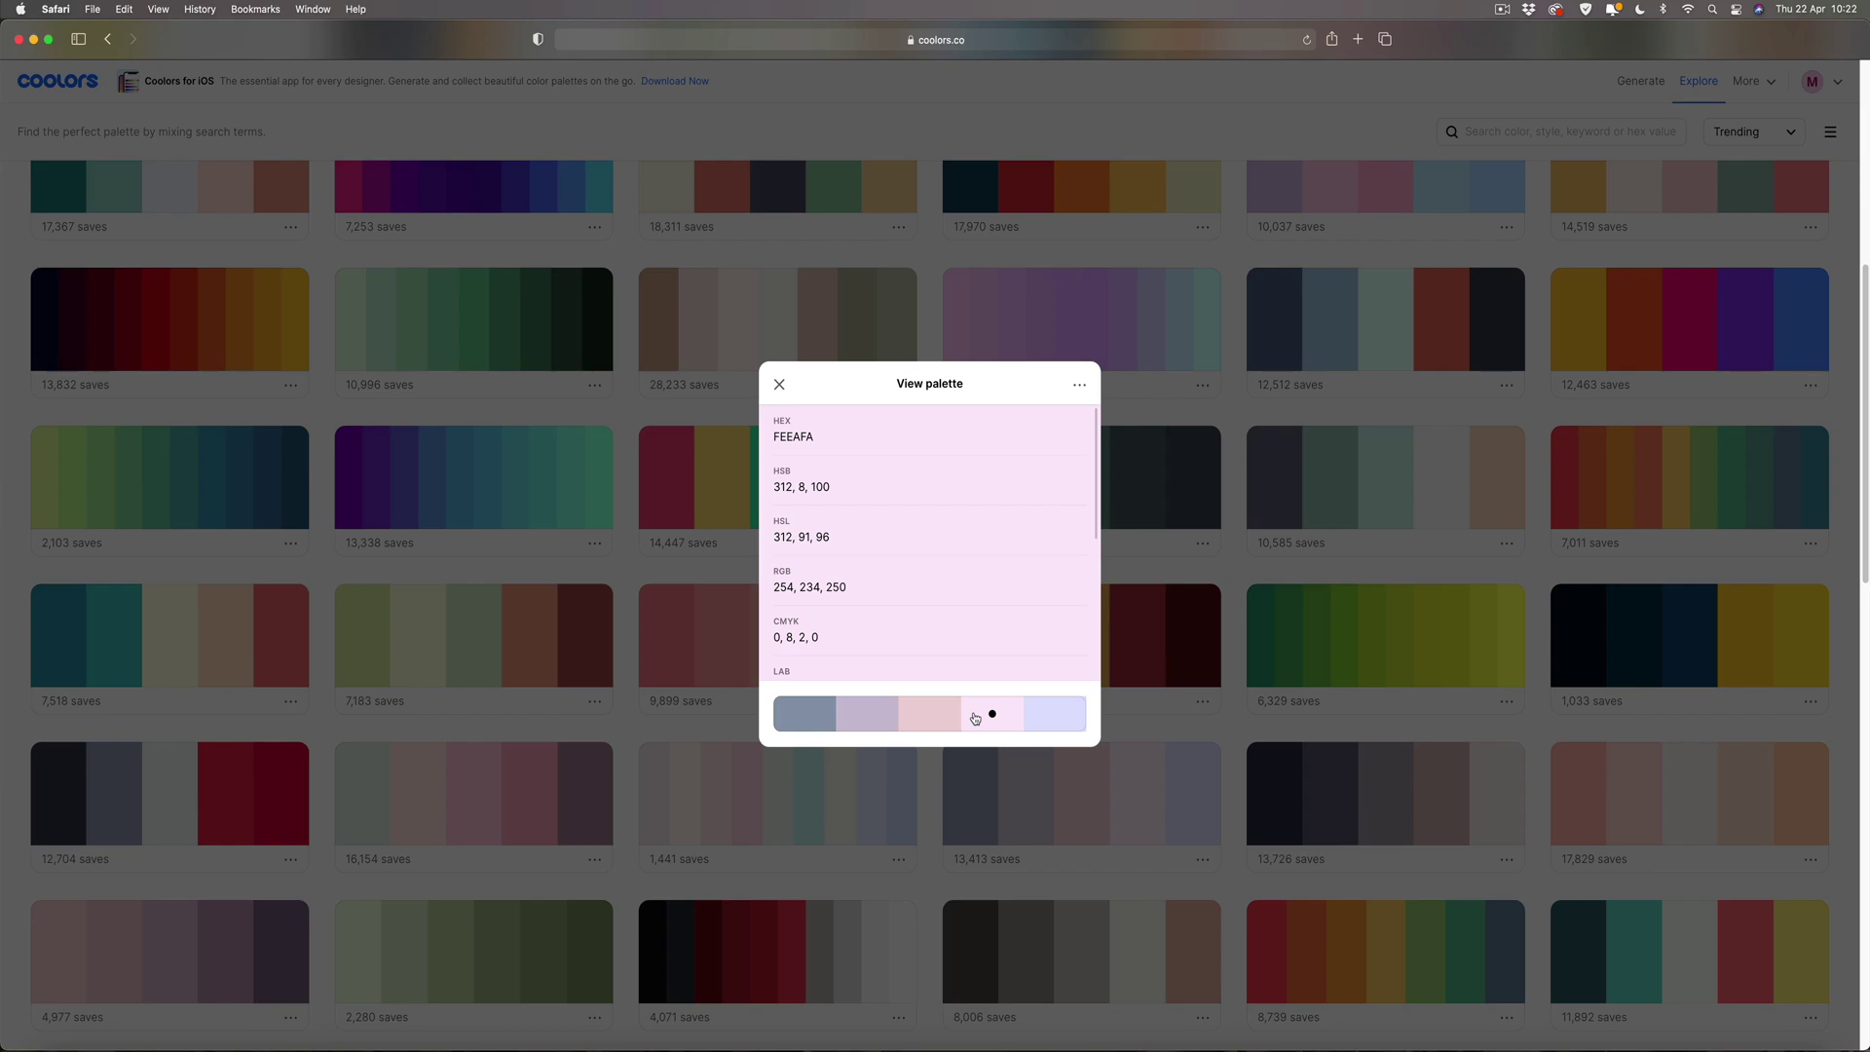
pyautogui.click(1042, 429)
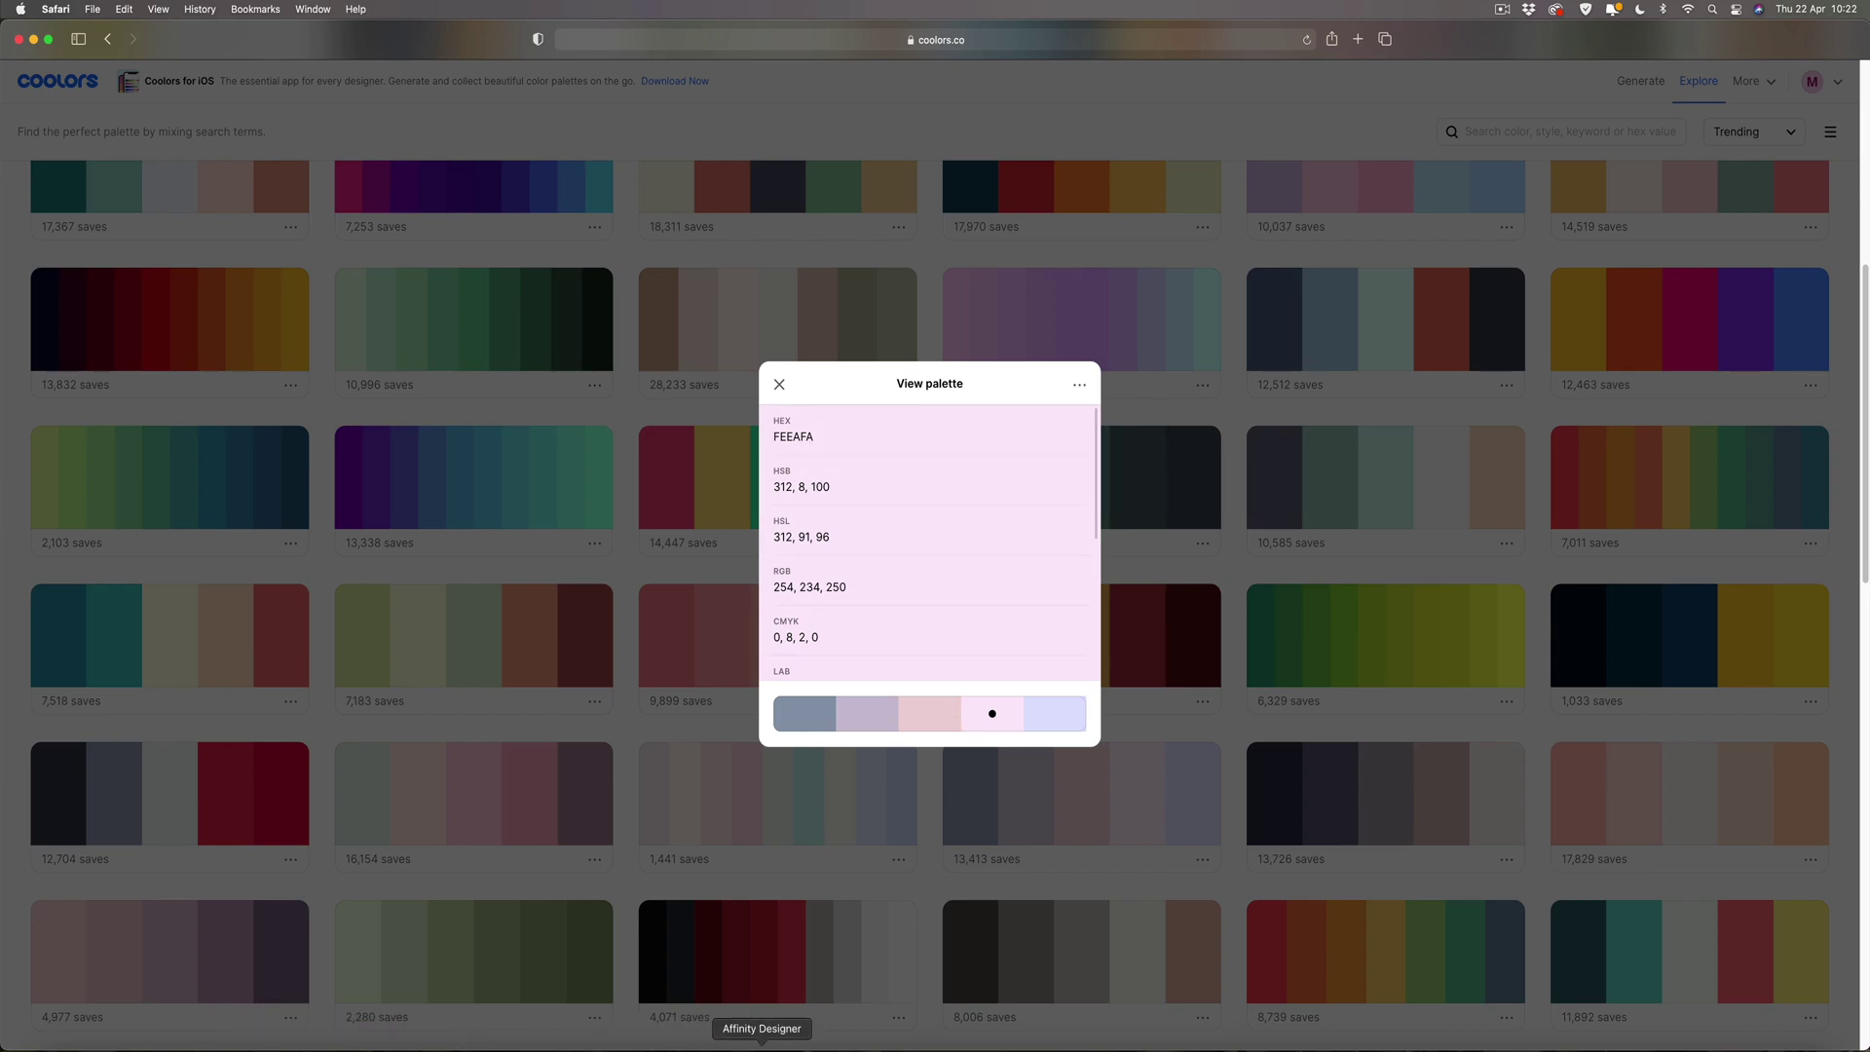
pyautogui.click(805, 1047)
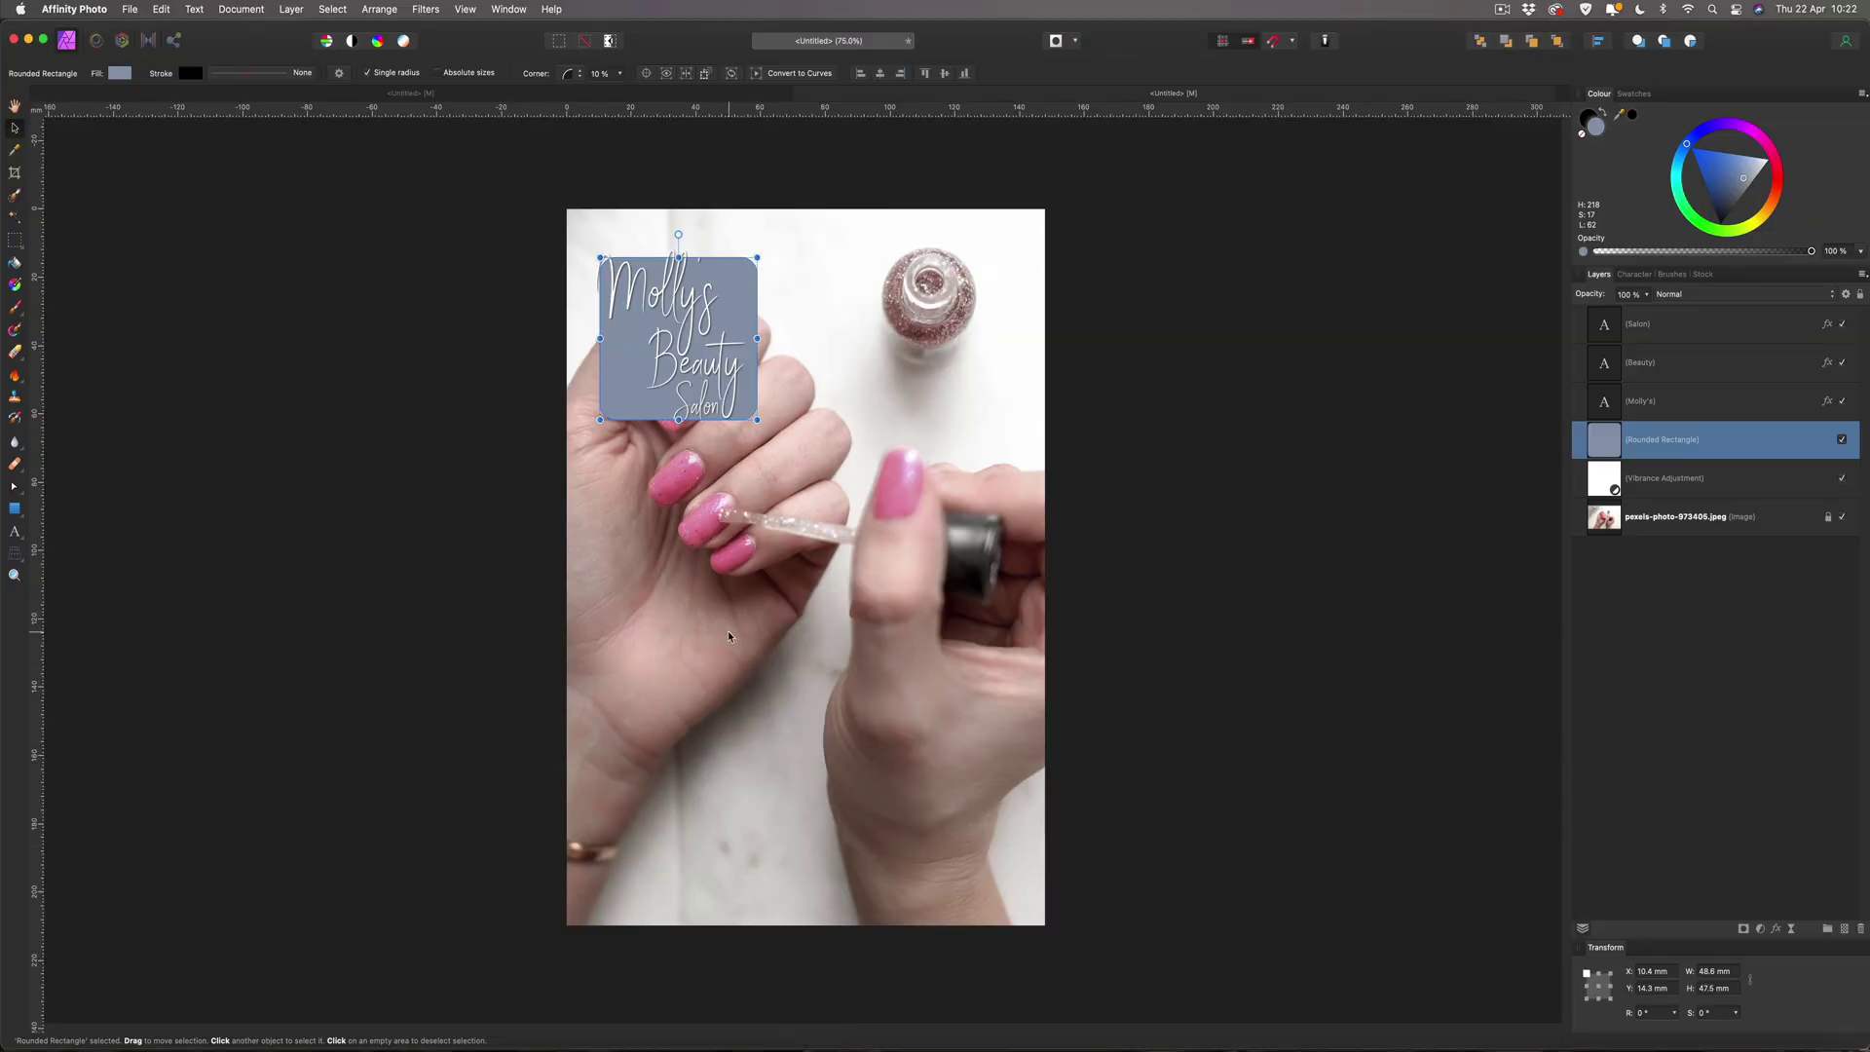
# Change the rectangle's stroke colour from 000000 to the pasted pale pink FEEAFA.
pyautogui.click(1588, 117)
pyautogui.click(1588, 118)
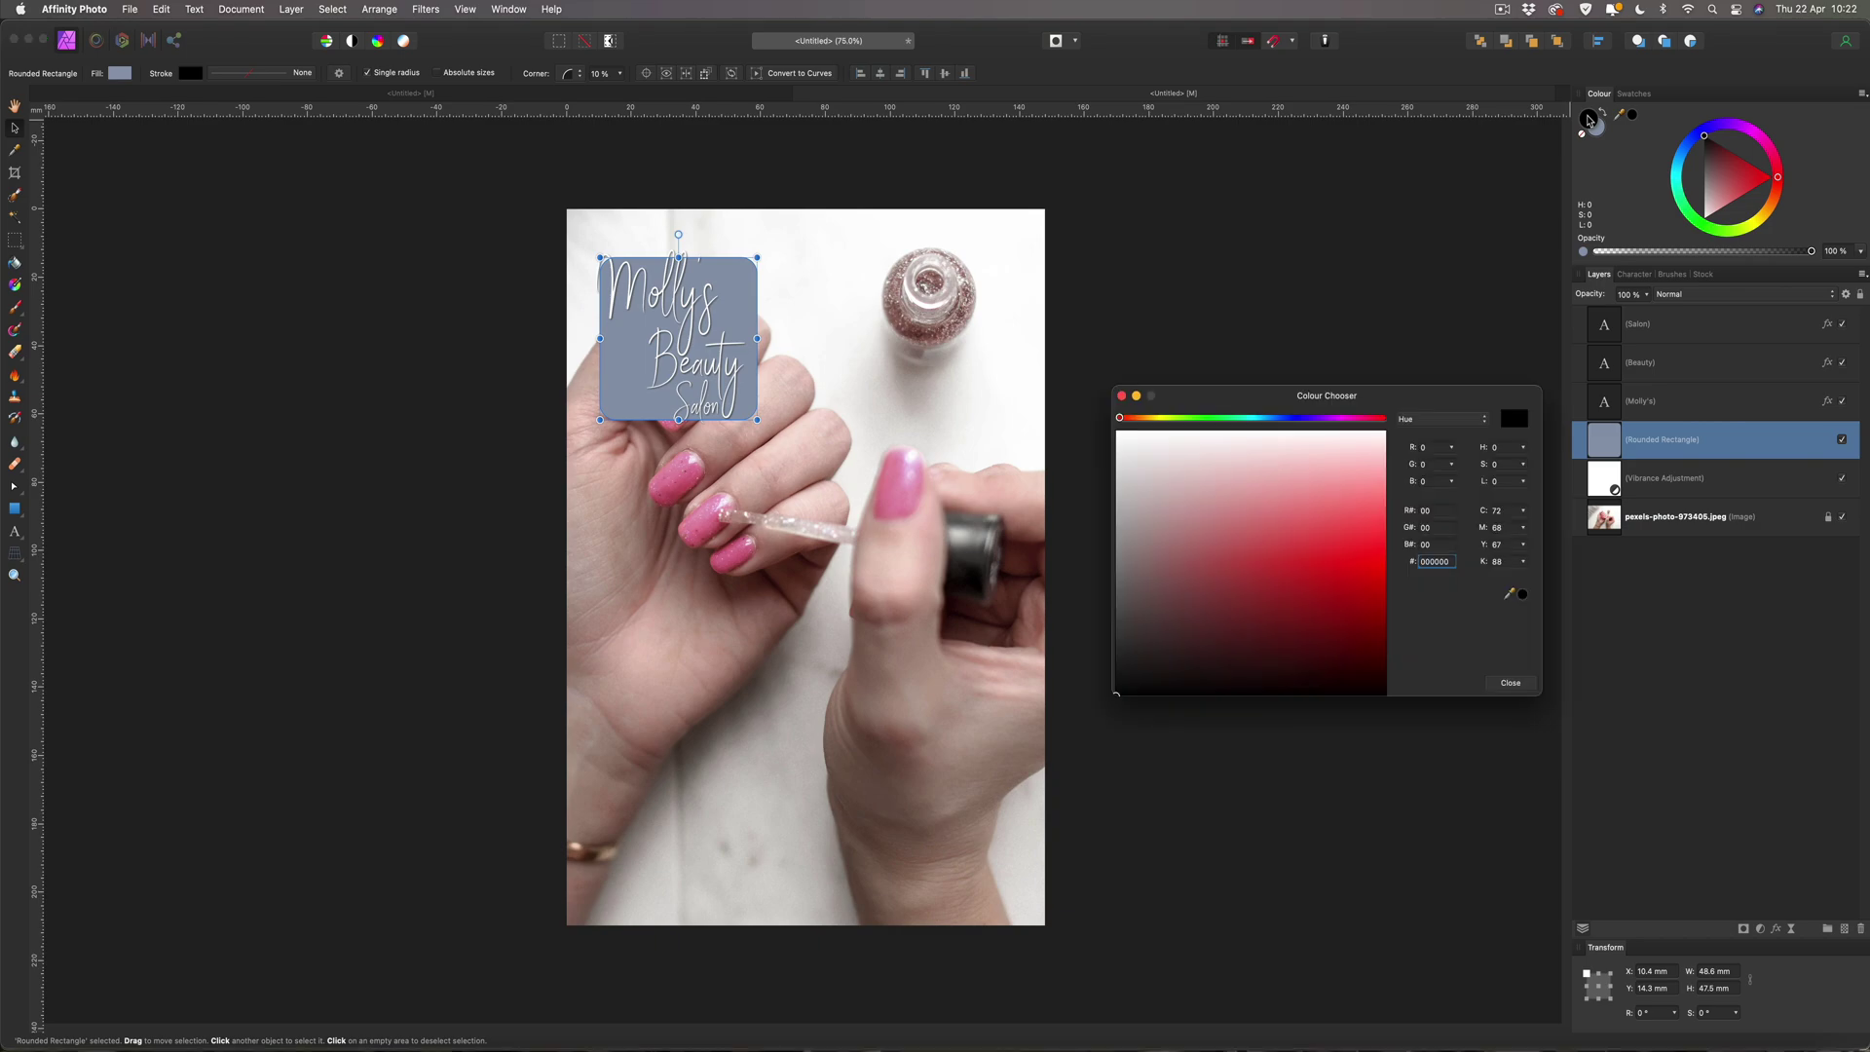
pyautogui.doubleClick(1439, 562)
pyautogui.press('super+v')
pyautogui.press('Return')
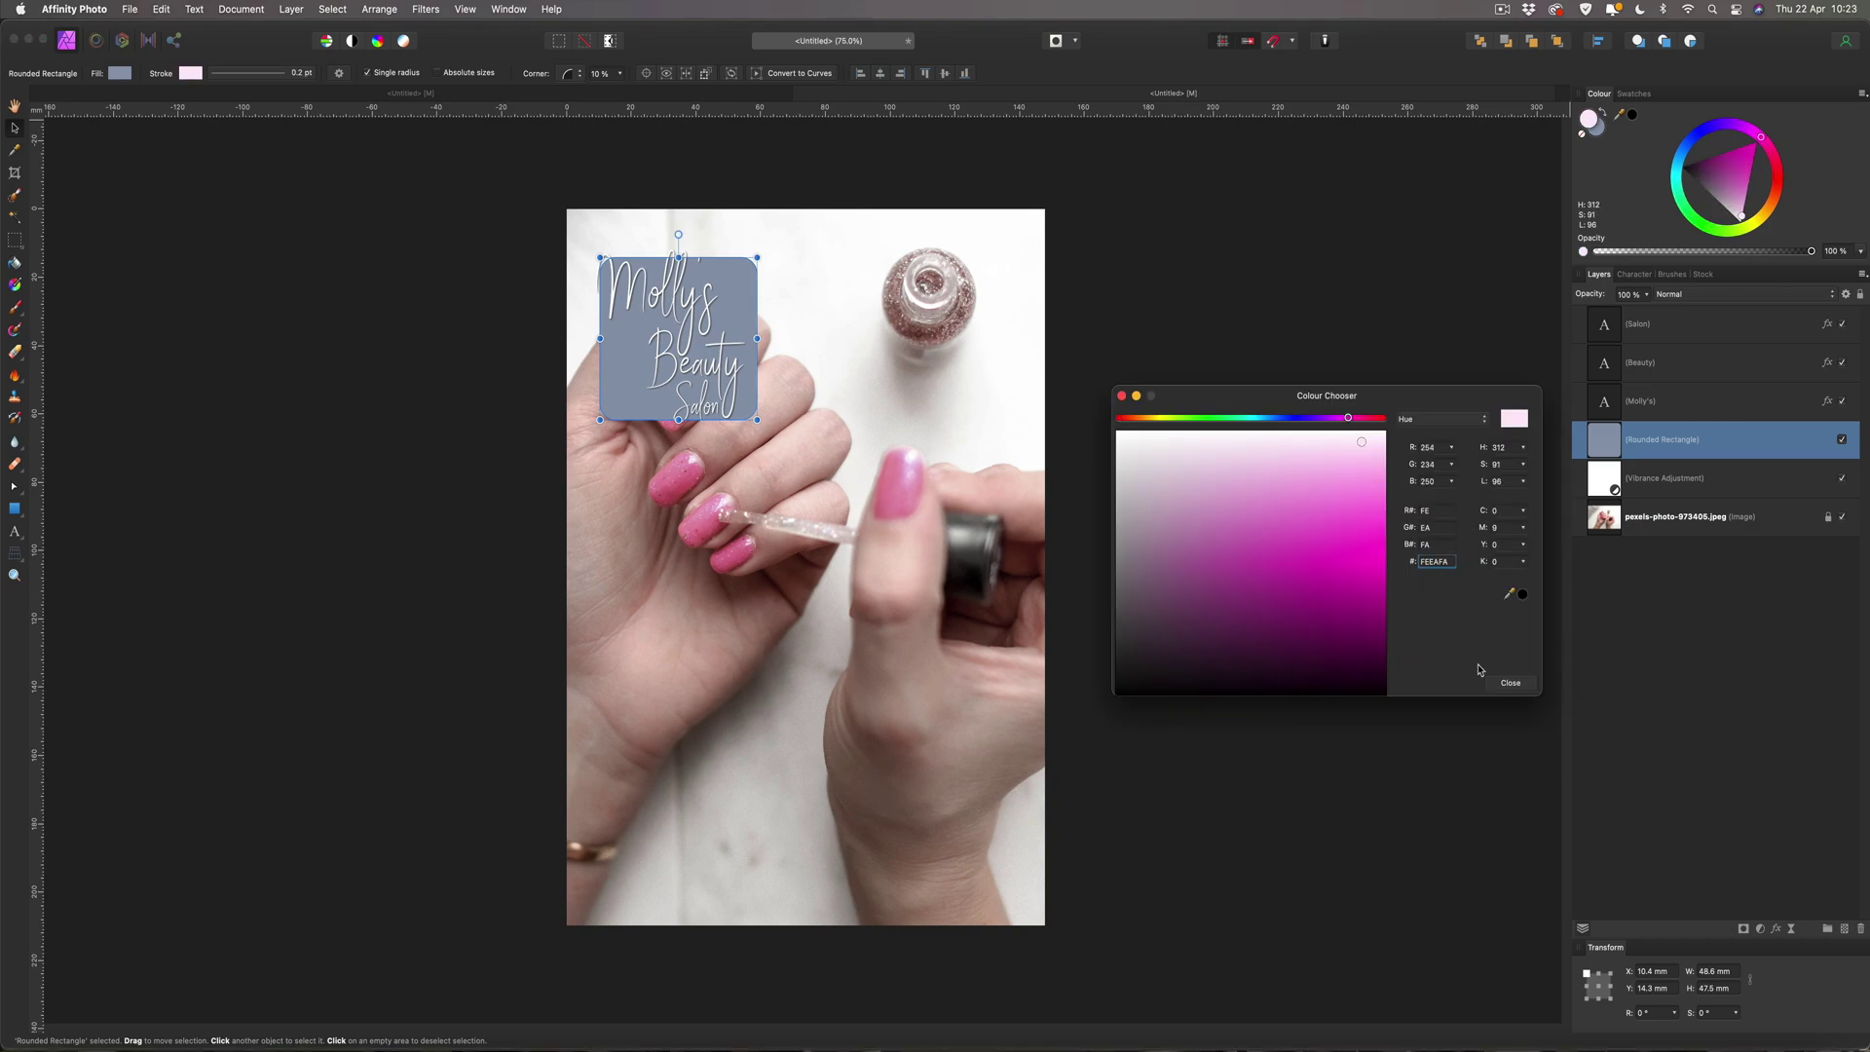
pyautogui.click(1524, 684)
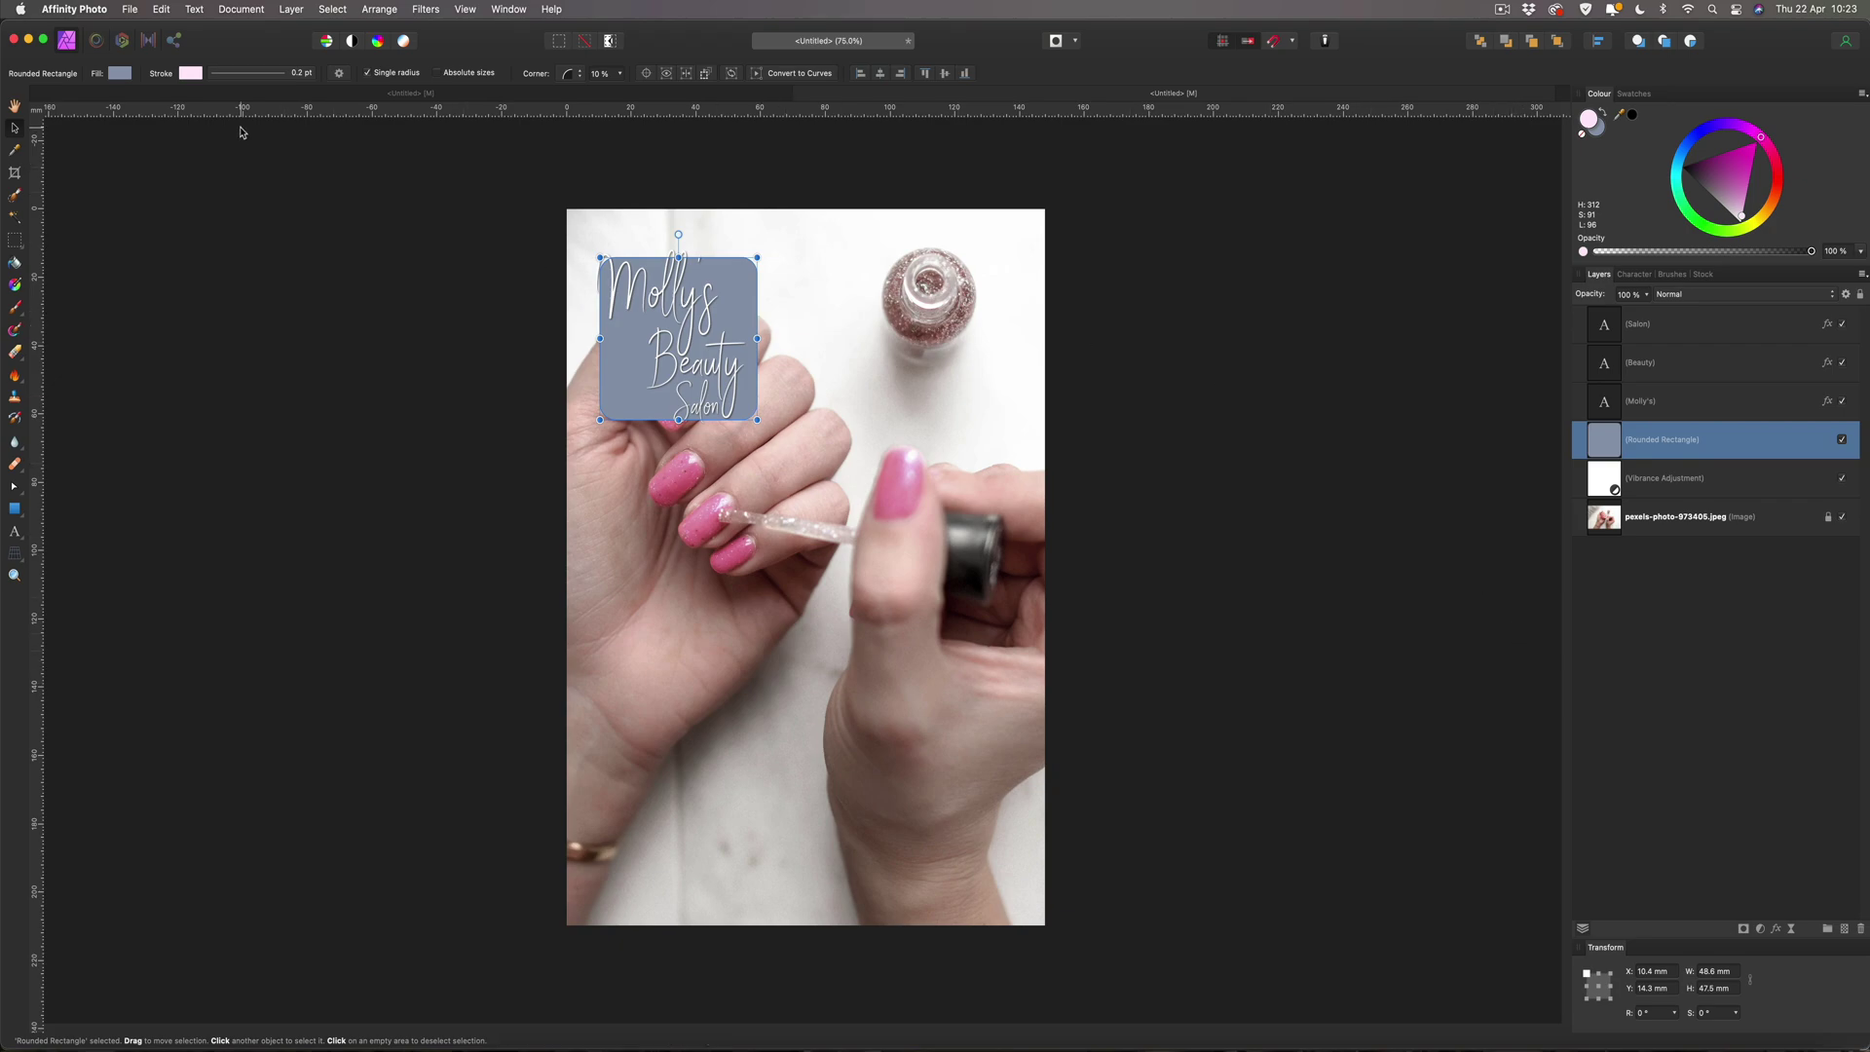
# Set the rectangle's stroke width to 1 pt.
pyautogui.click(247, 80)
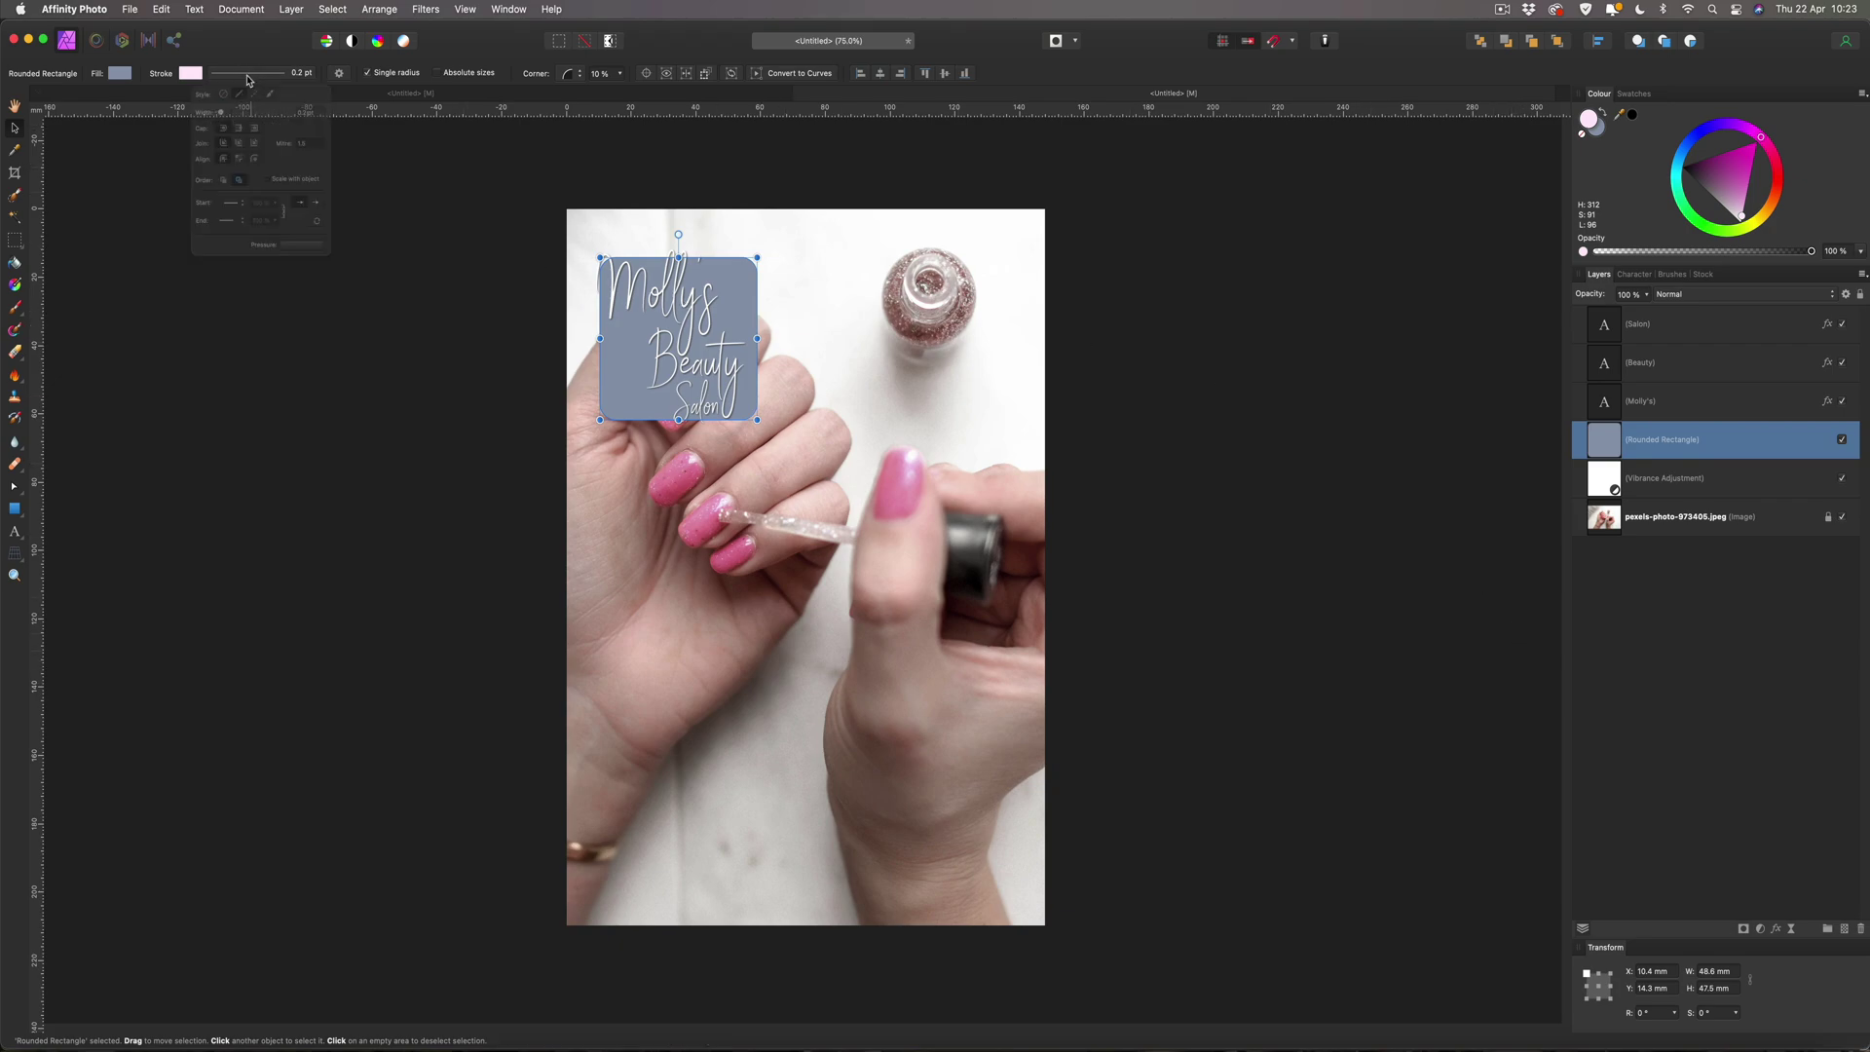
pyautogui.moveTo(211, 124); pyautogui.dragTo(229, 123)
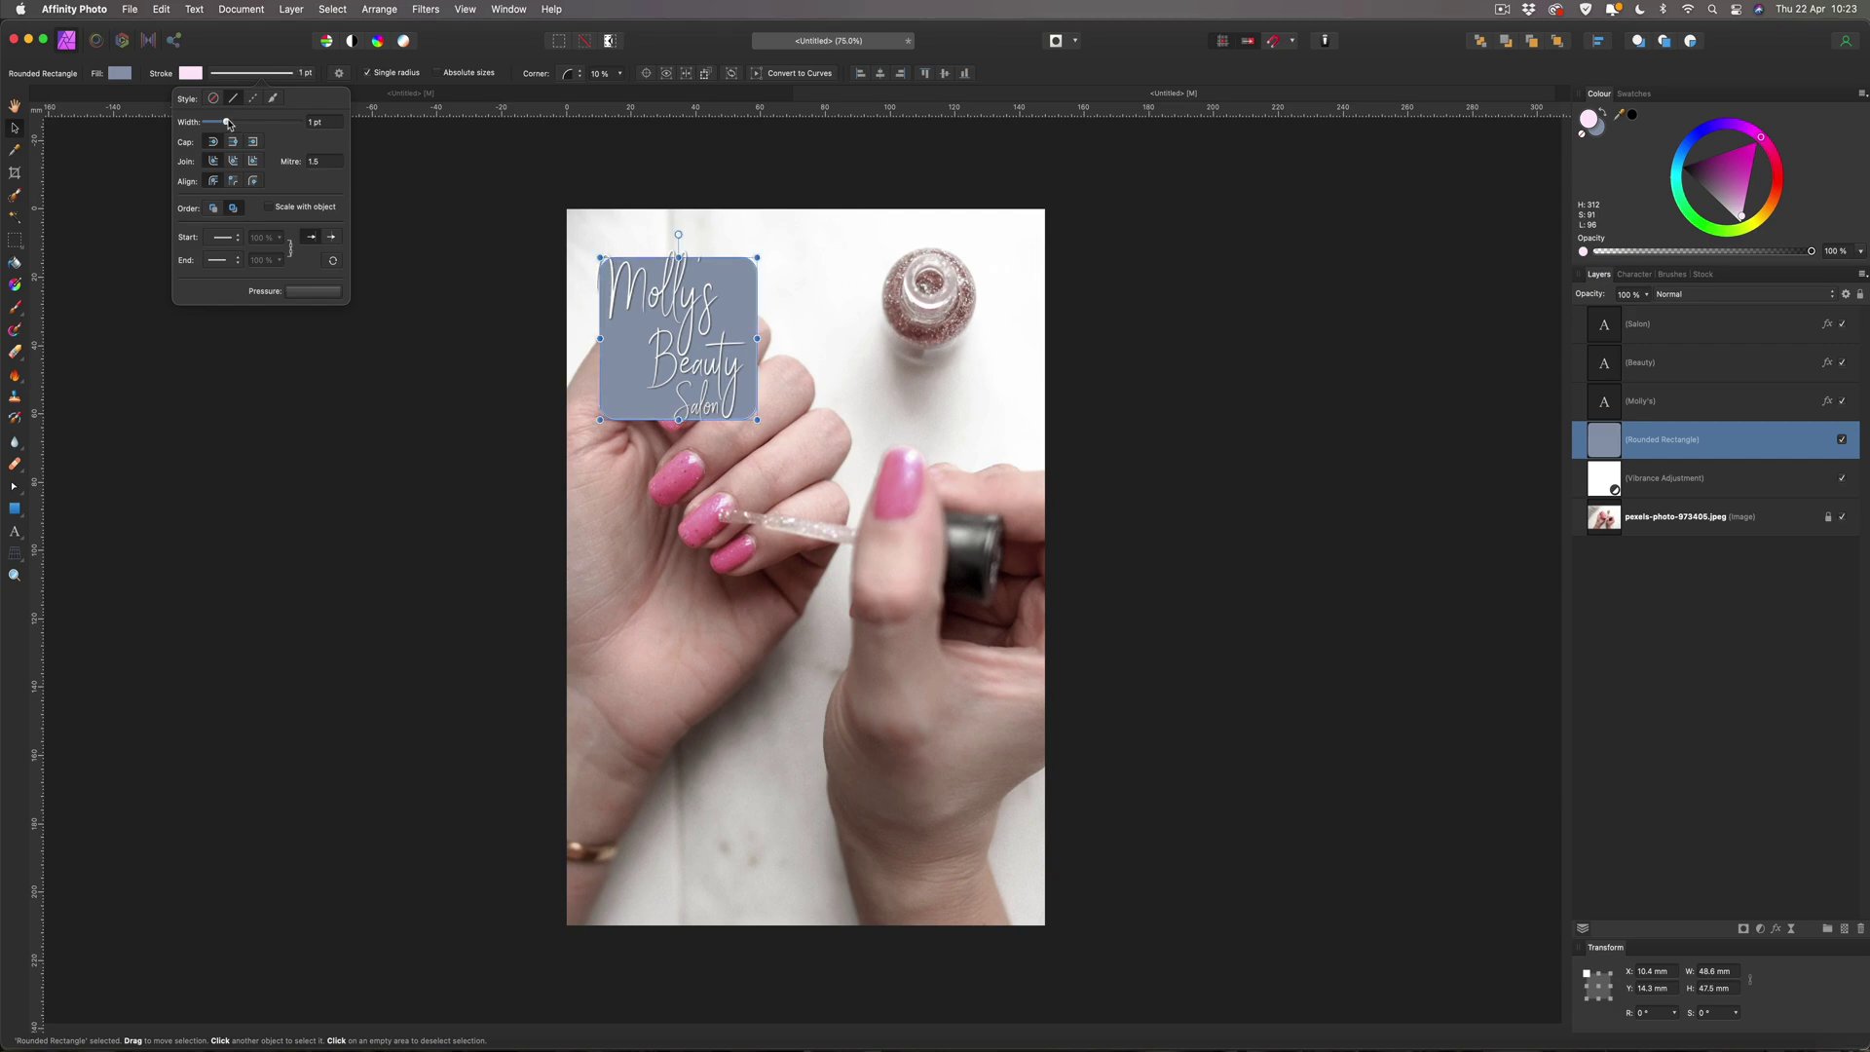
pyautogui.click(80, 160)
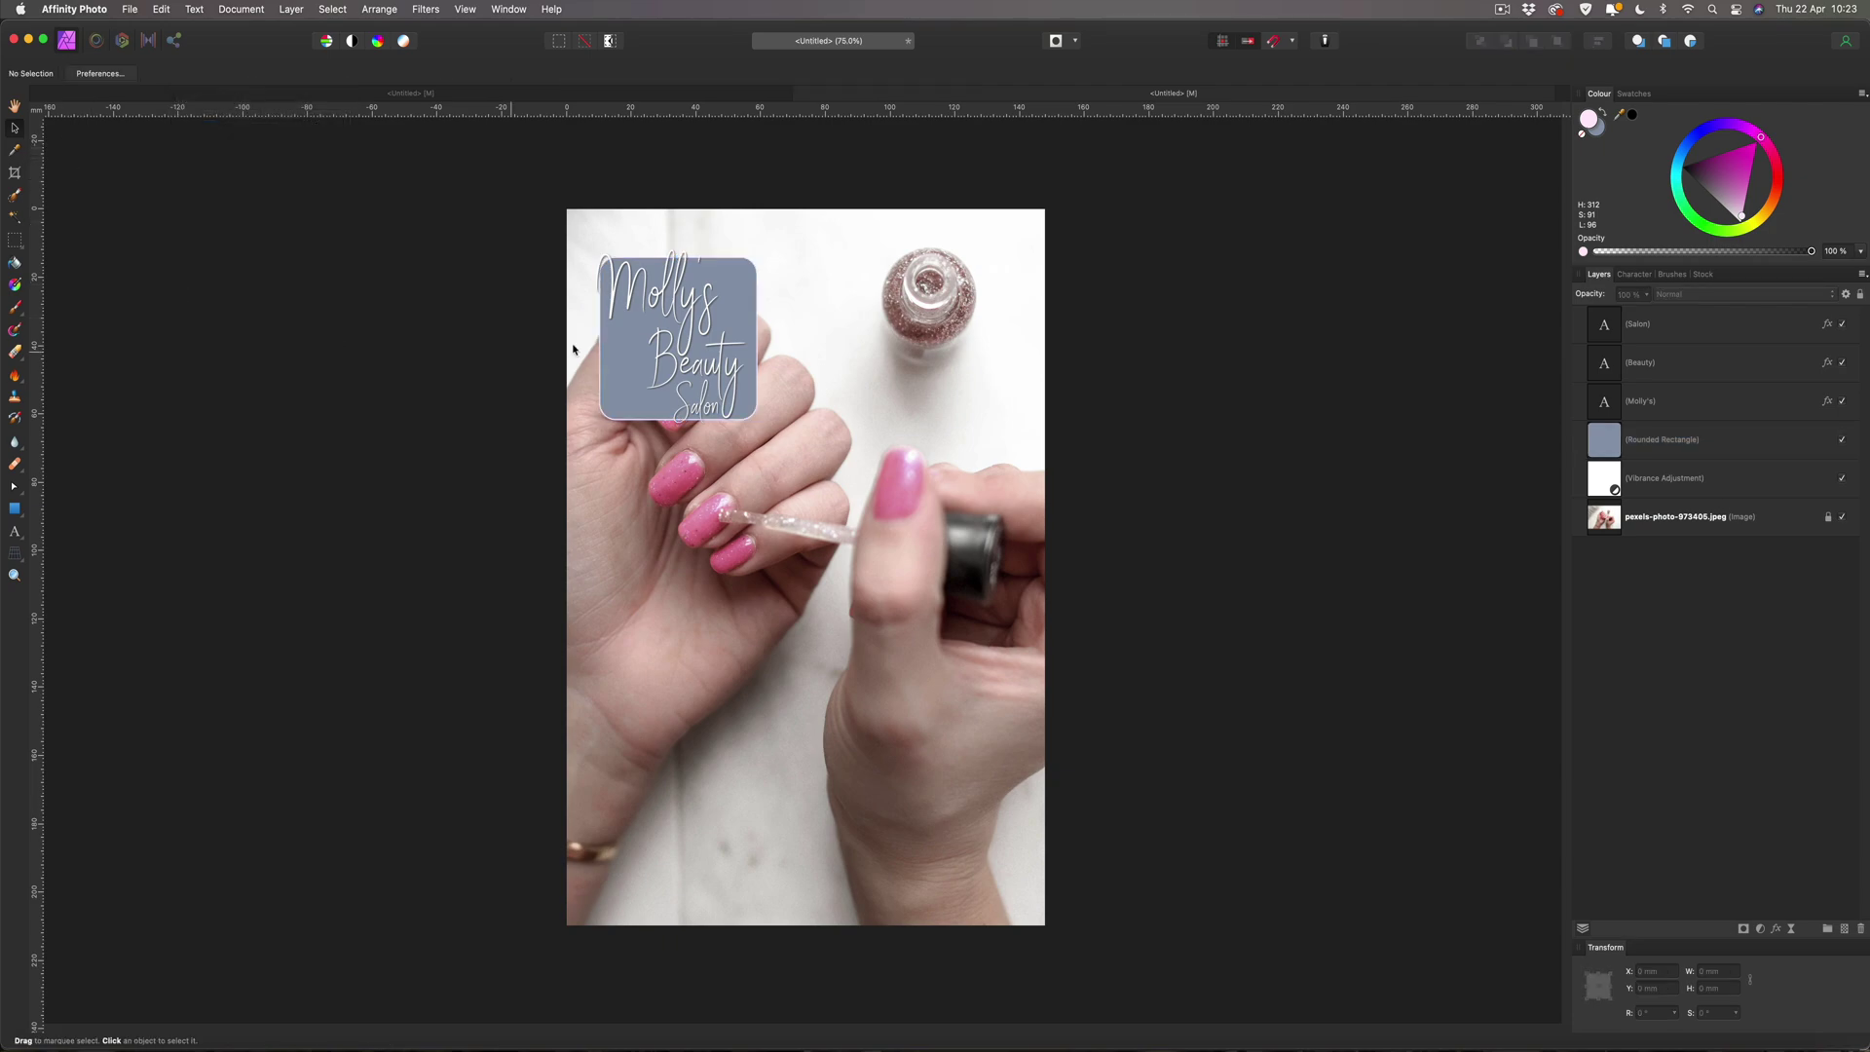
pyautogui.click(751, 287)
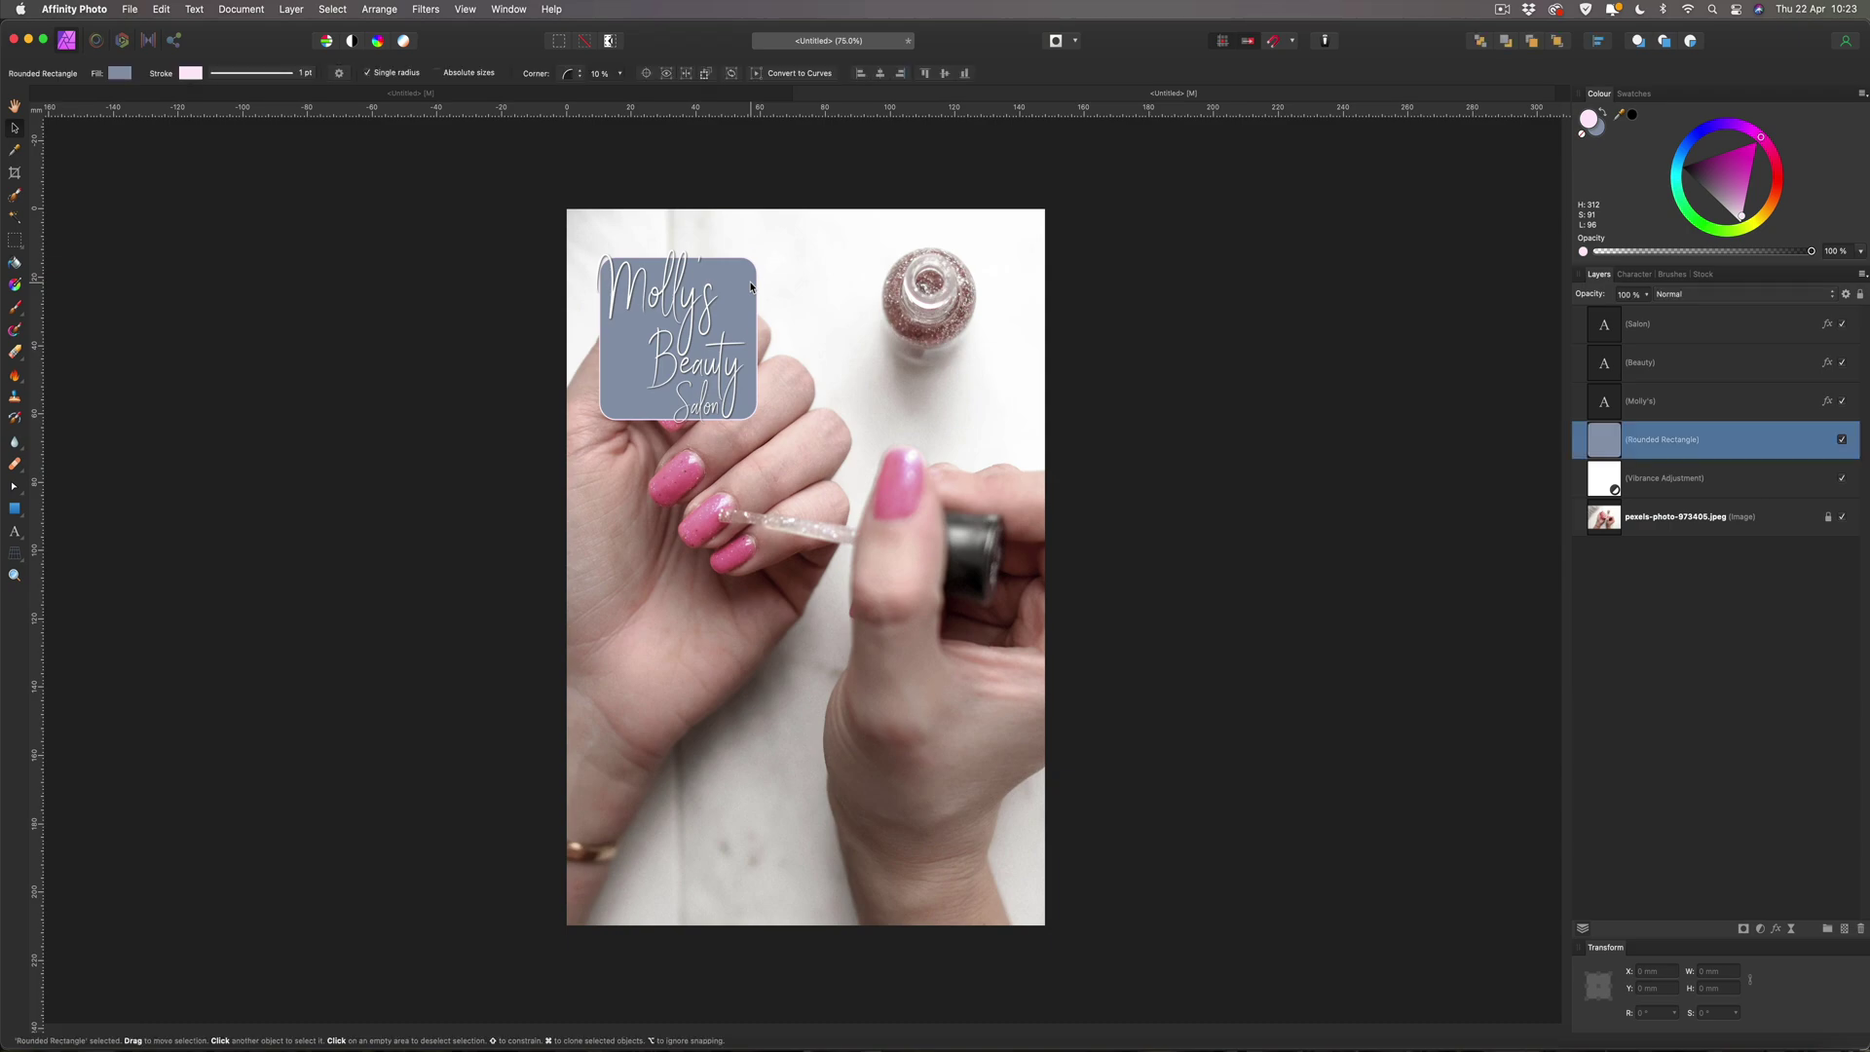
# Give the blue-grey rounded rectangle an outer shadow with 5 px radius and 5 px offset.
pyautogui.click(1776, 931)
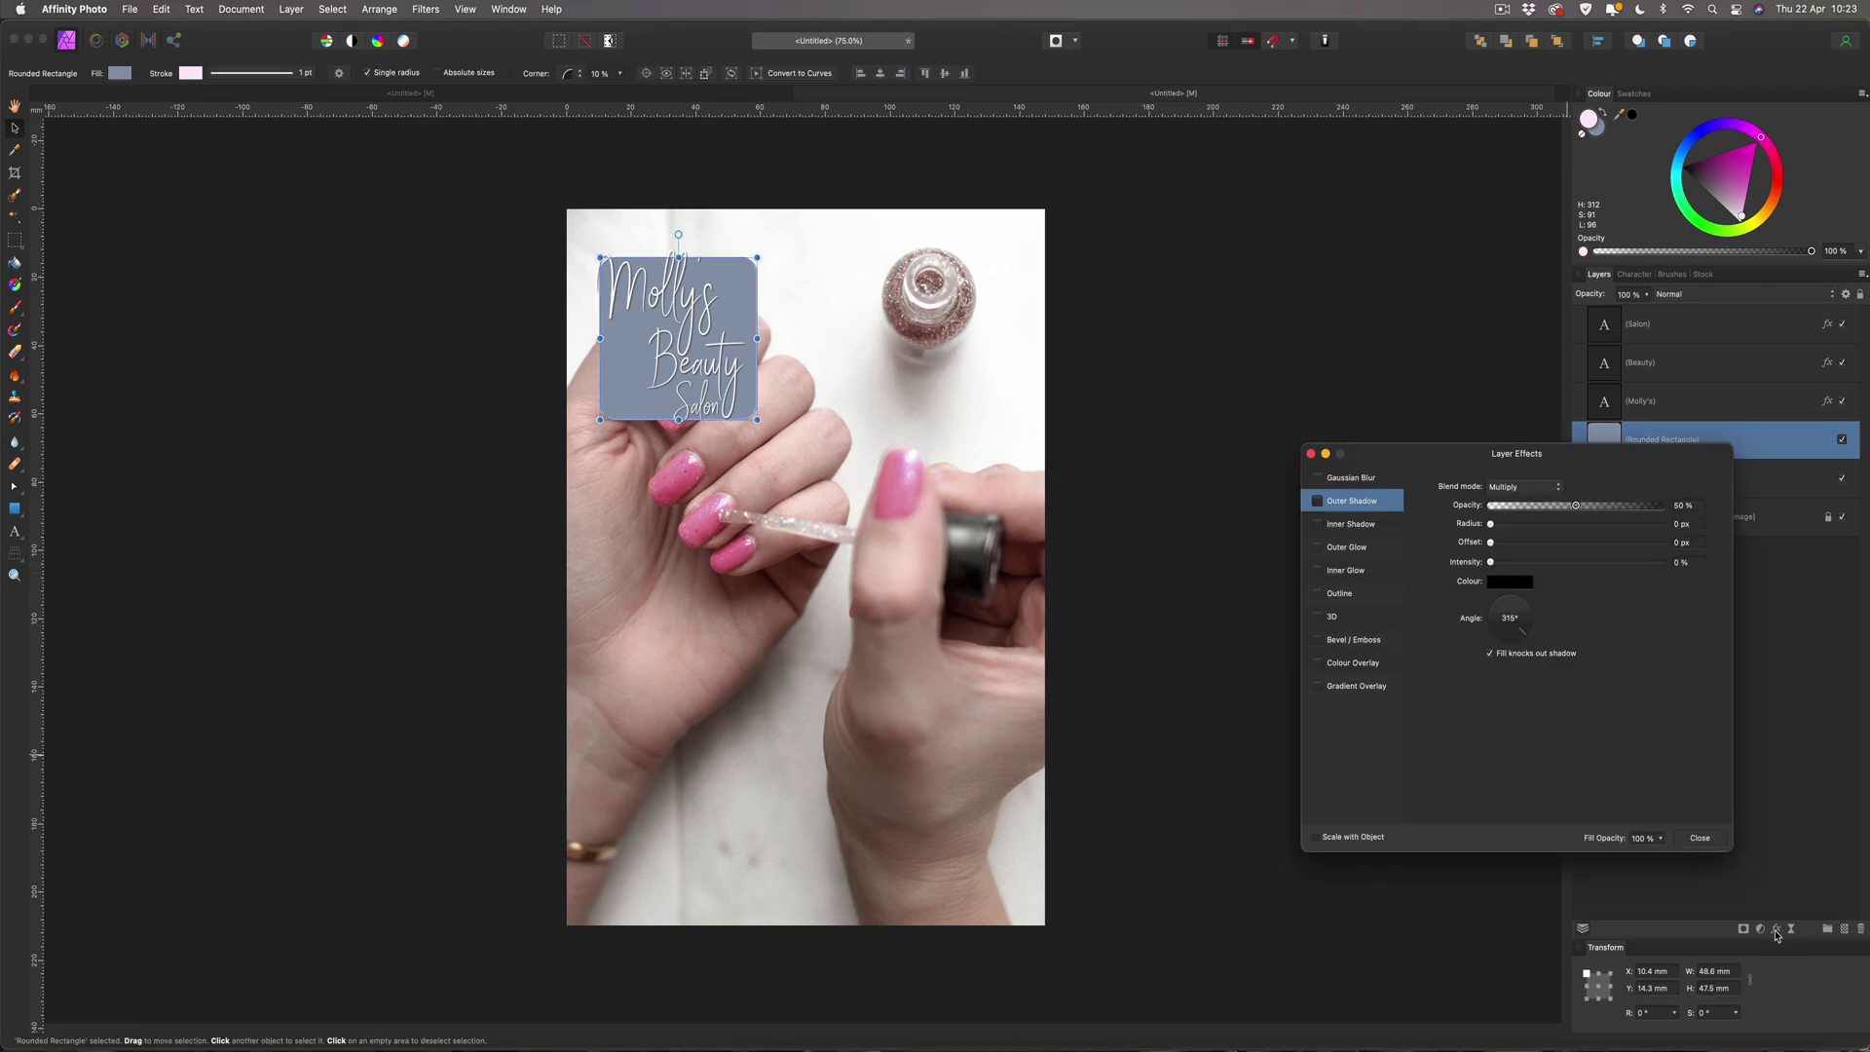
pyautogui.click(1345, 503)
pyautogui.click(1684, 525)
pyautogui.write('5')
pyautogui.press('Tab')
pyautogui.write('5')
pyautogui.press('Return')
pyautogui.click(1702, 839)
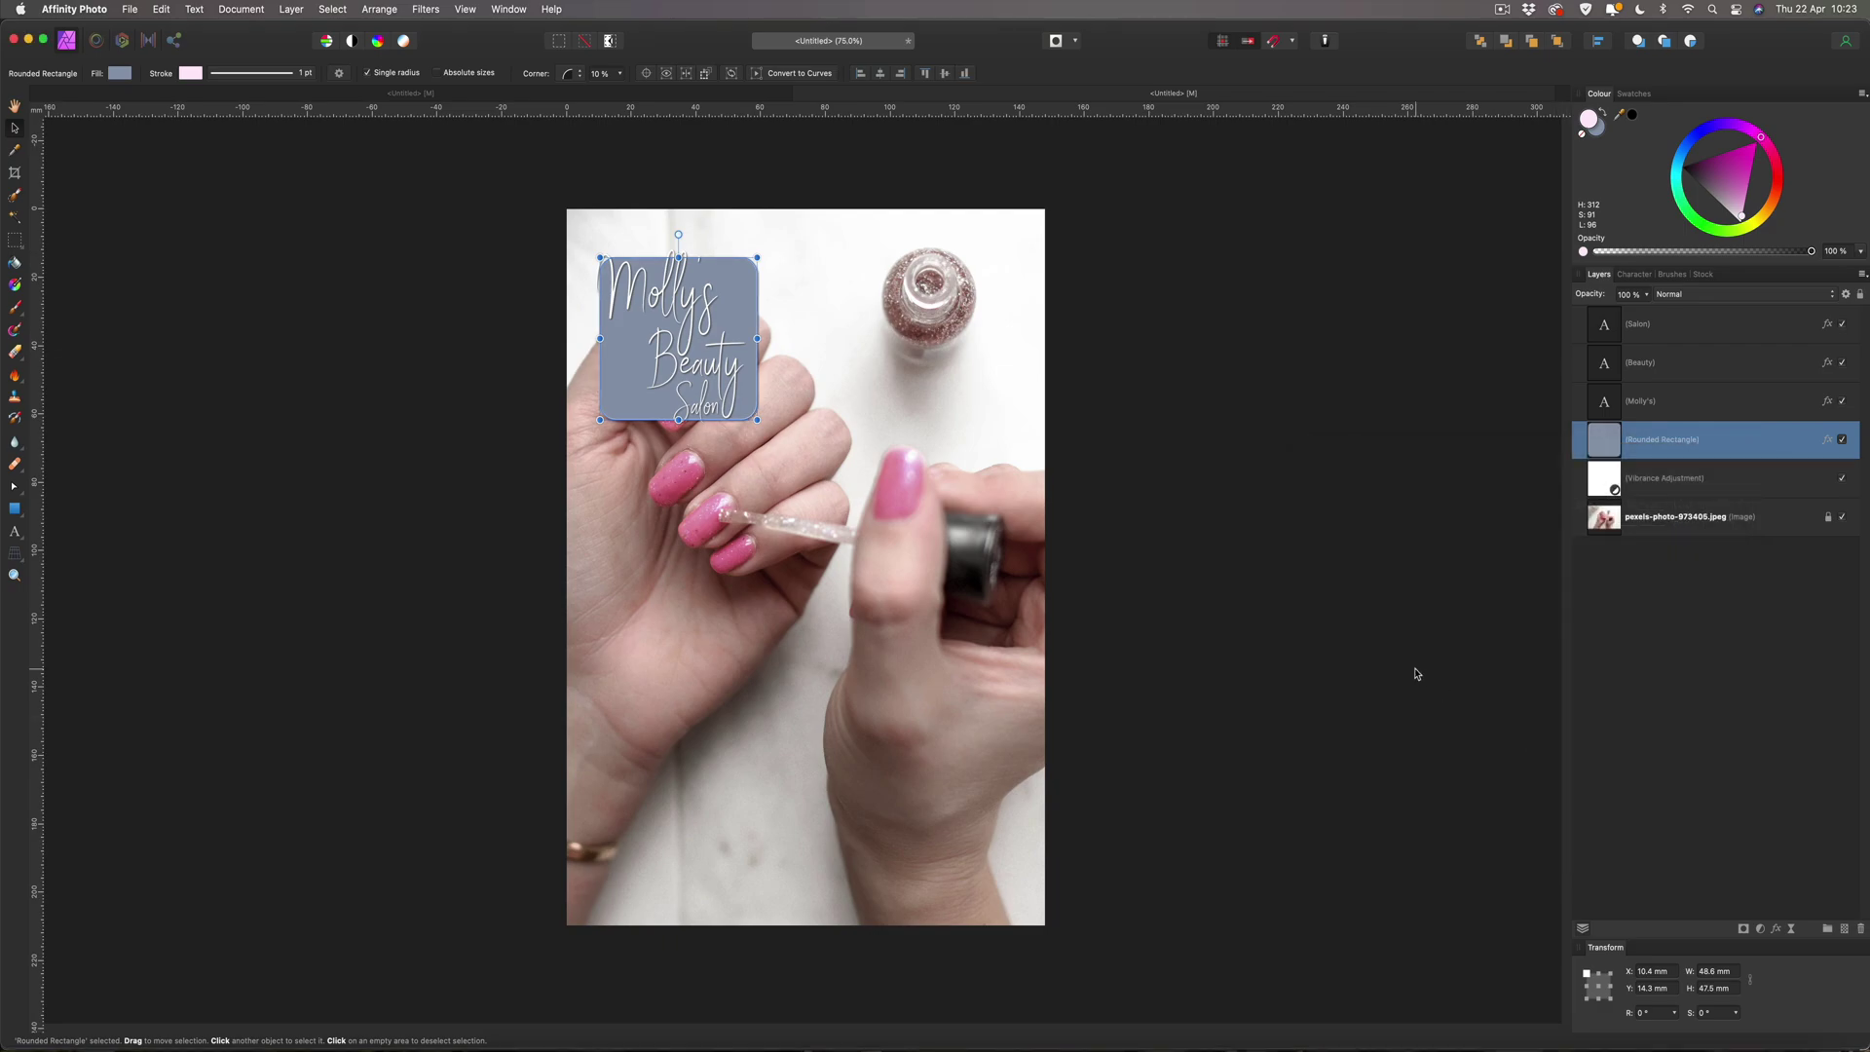
pyautogui.click(1416, 674)
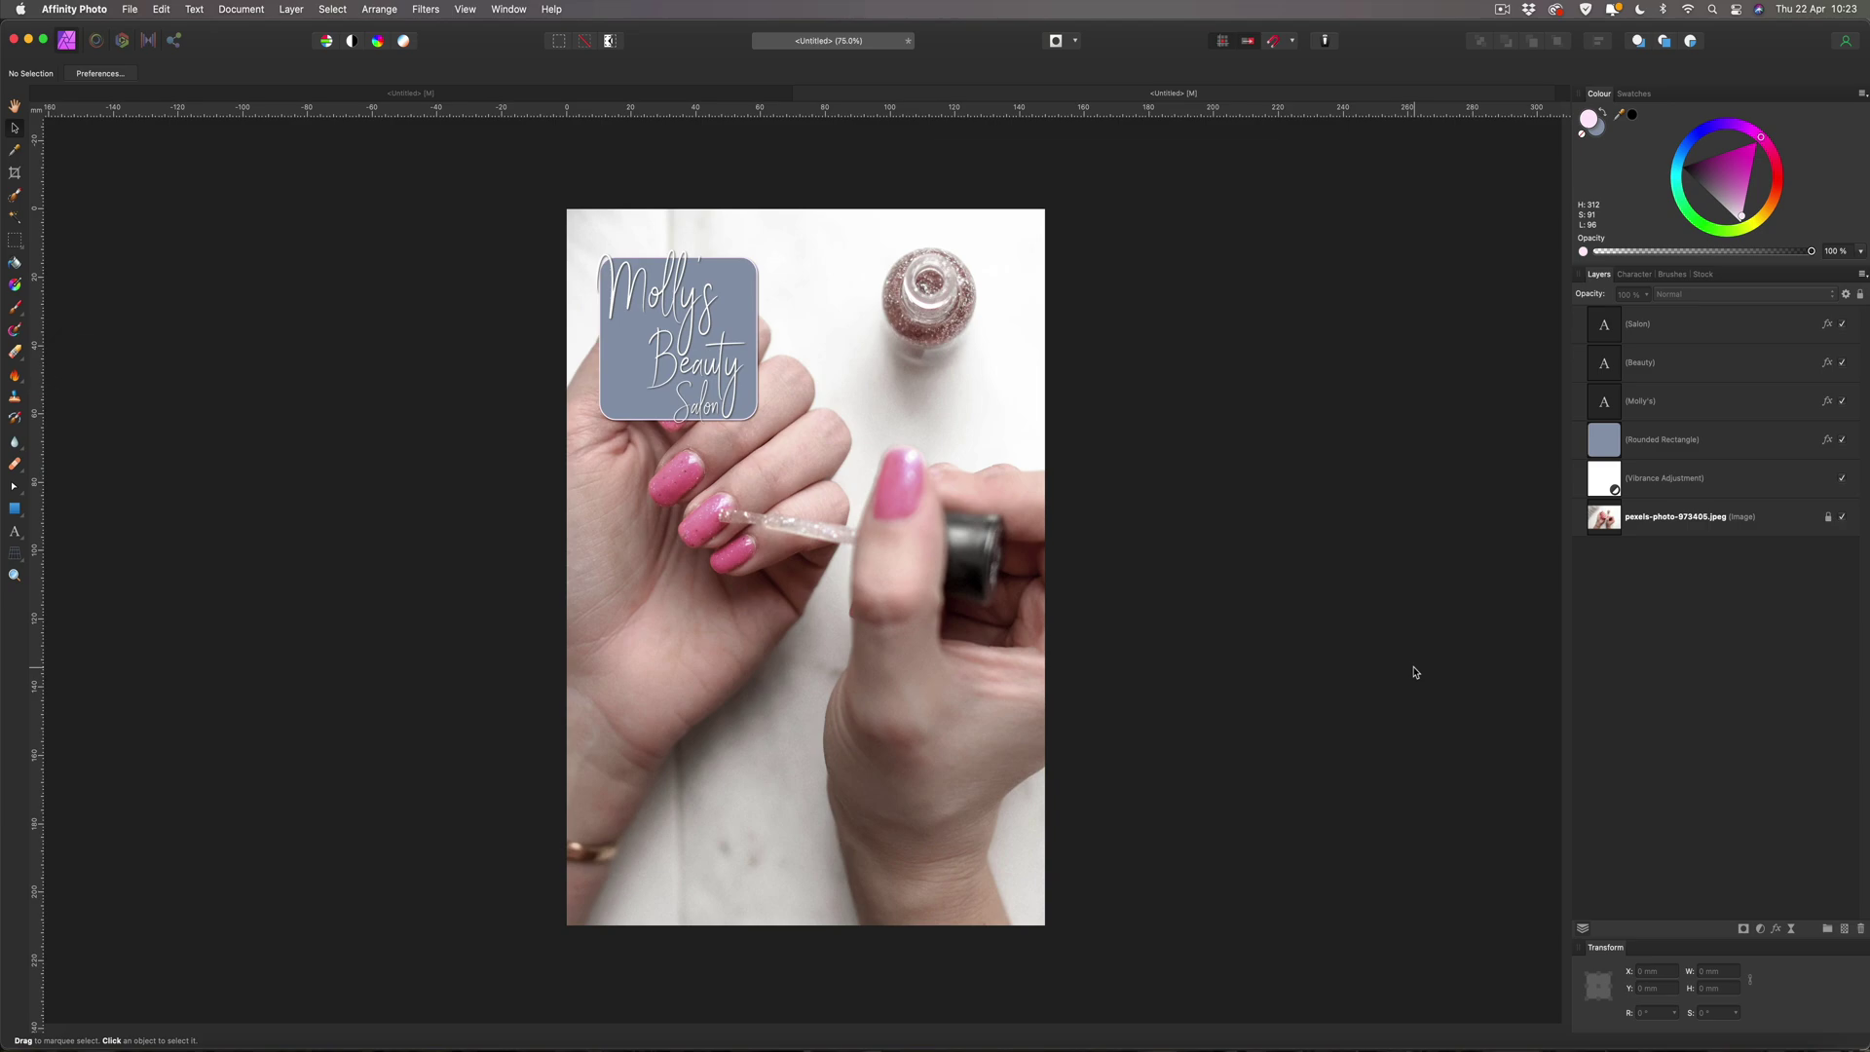
# Nudge the Beauty text slightly right and the Salon text slightly up.
pyautogui.click(681, 363)
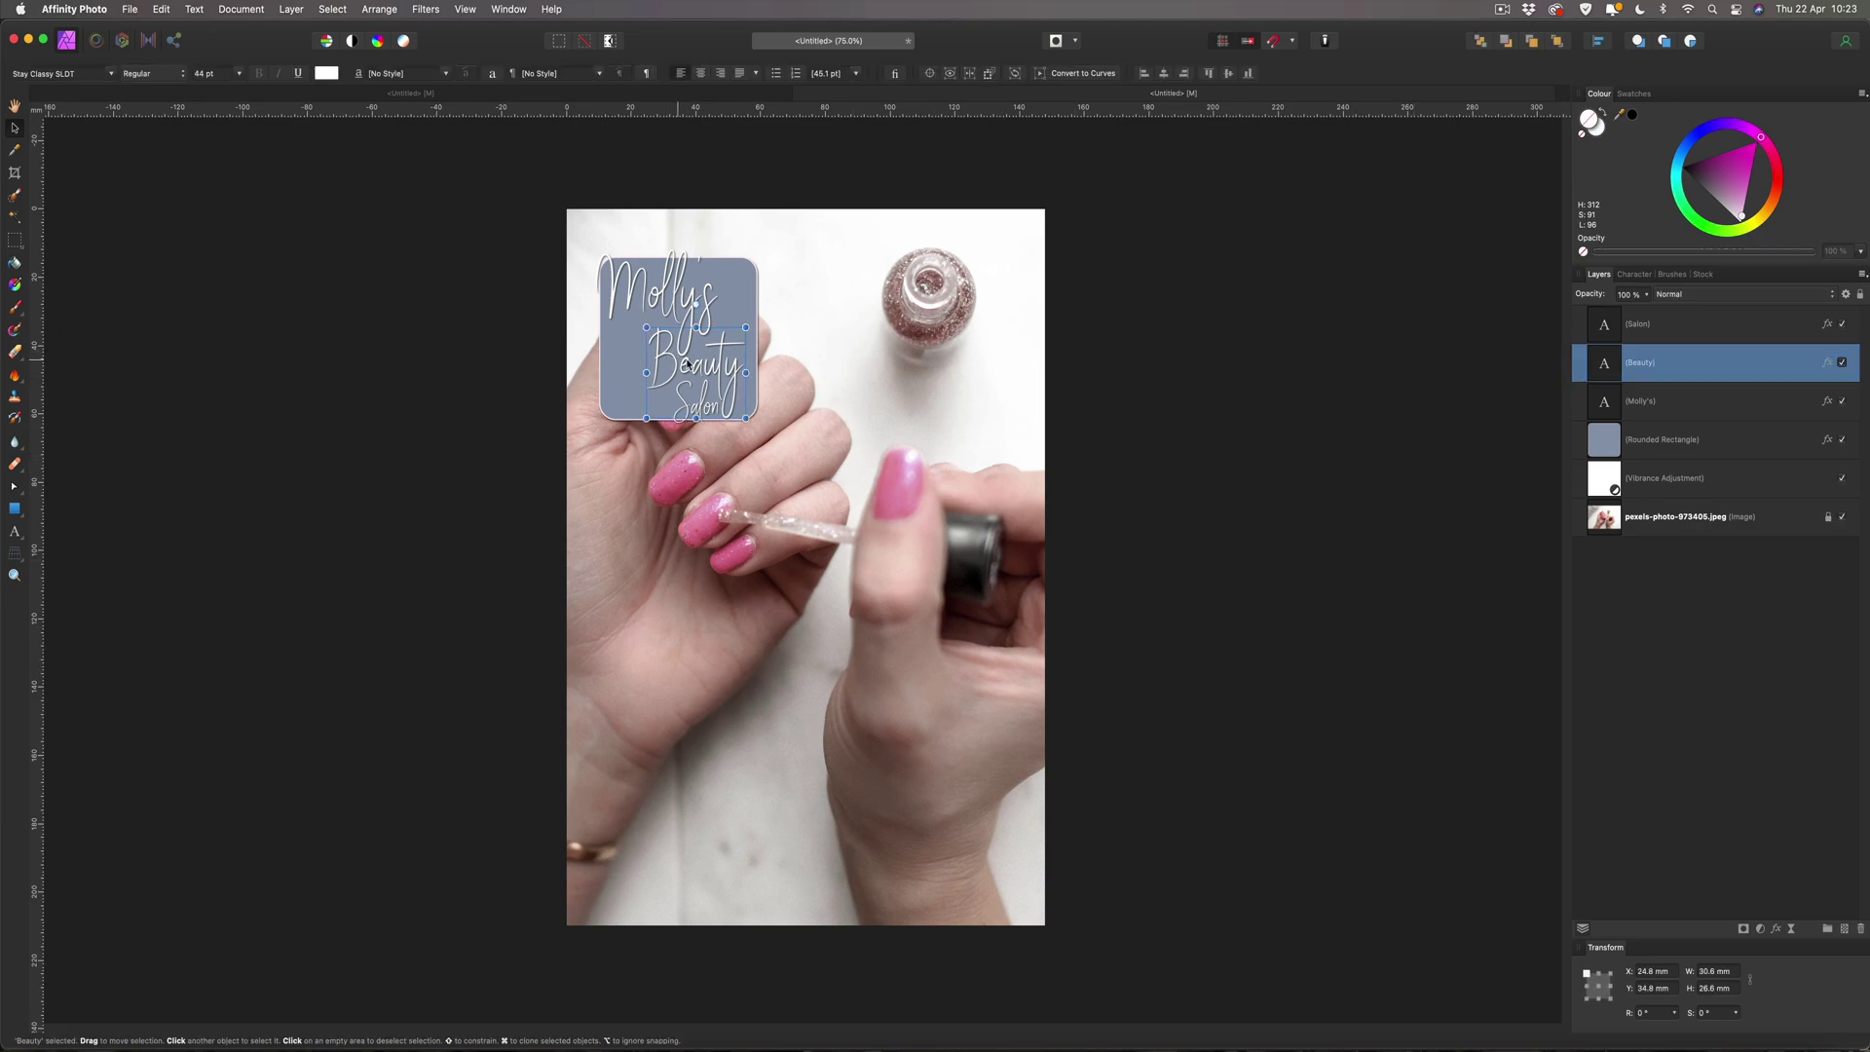
pyautogui.moveTo(708, 367); pyautogui.dragTo(710, 365)
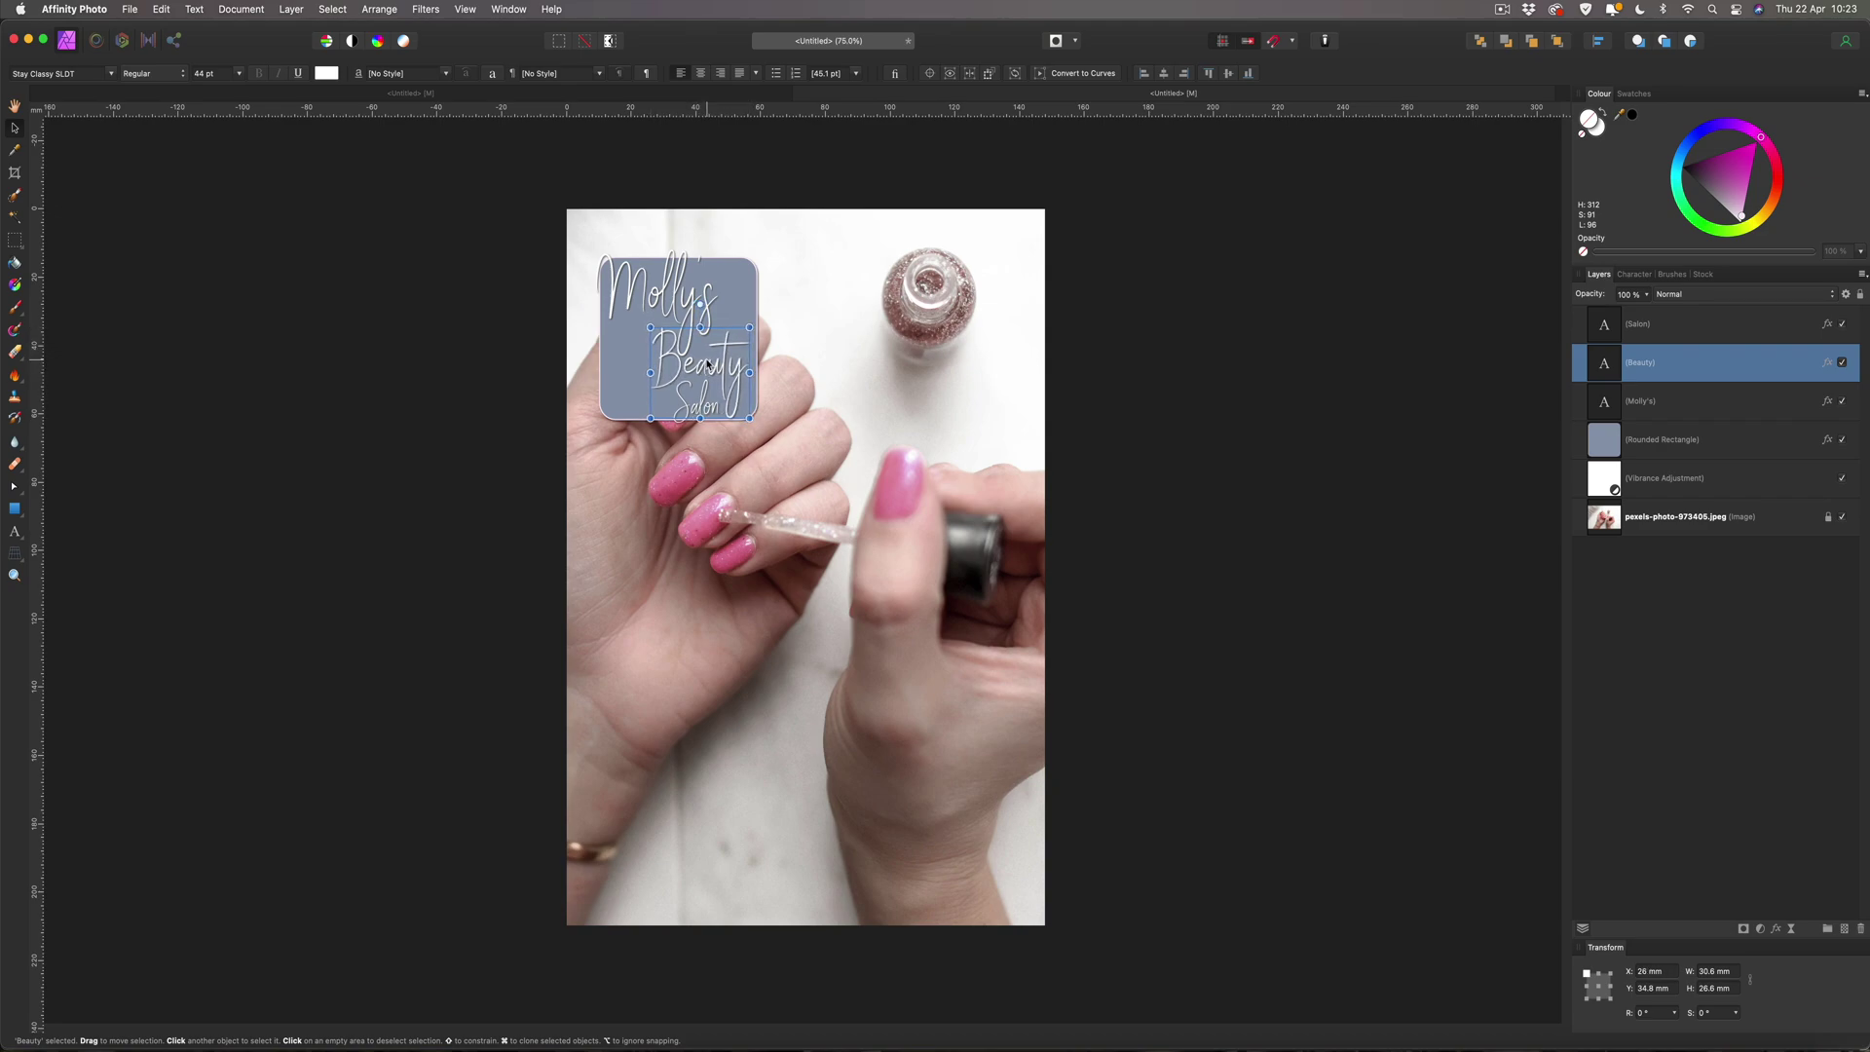
pyautogui.click(689, 407)
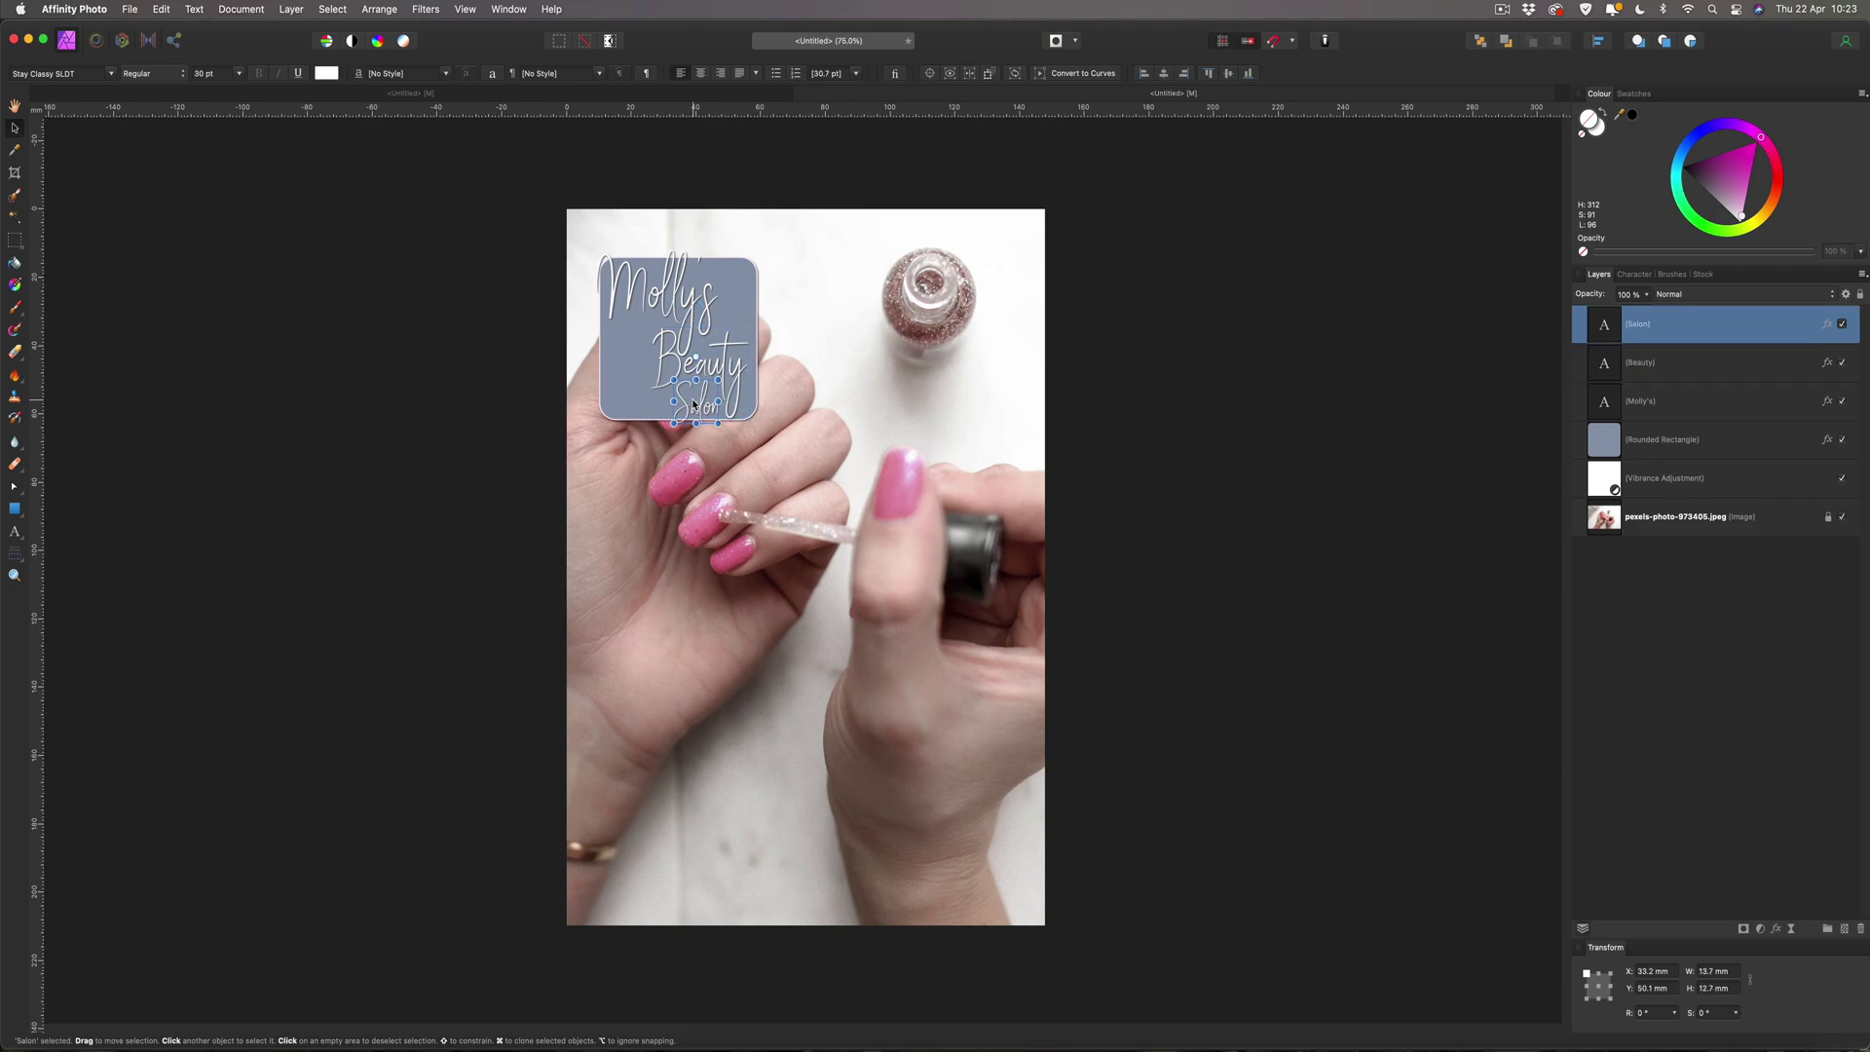
pyautogui.moveTo(700, 404); pyautogui.dragTo(699, 397)
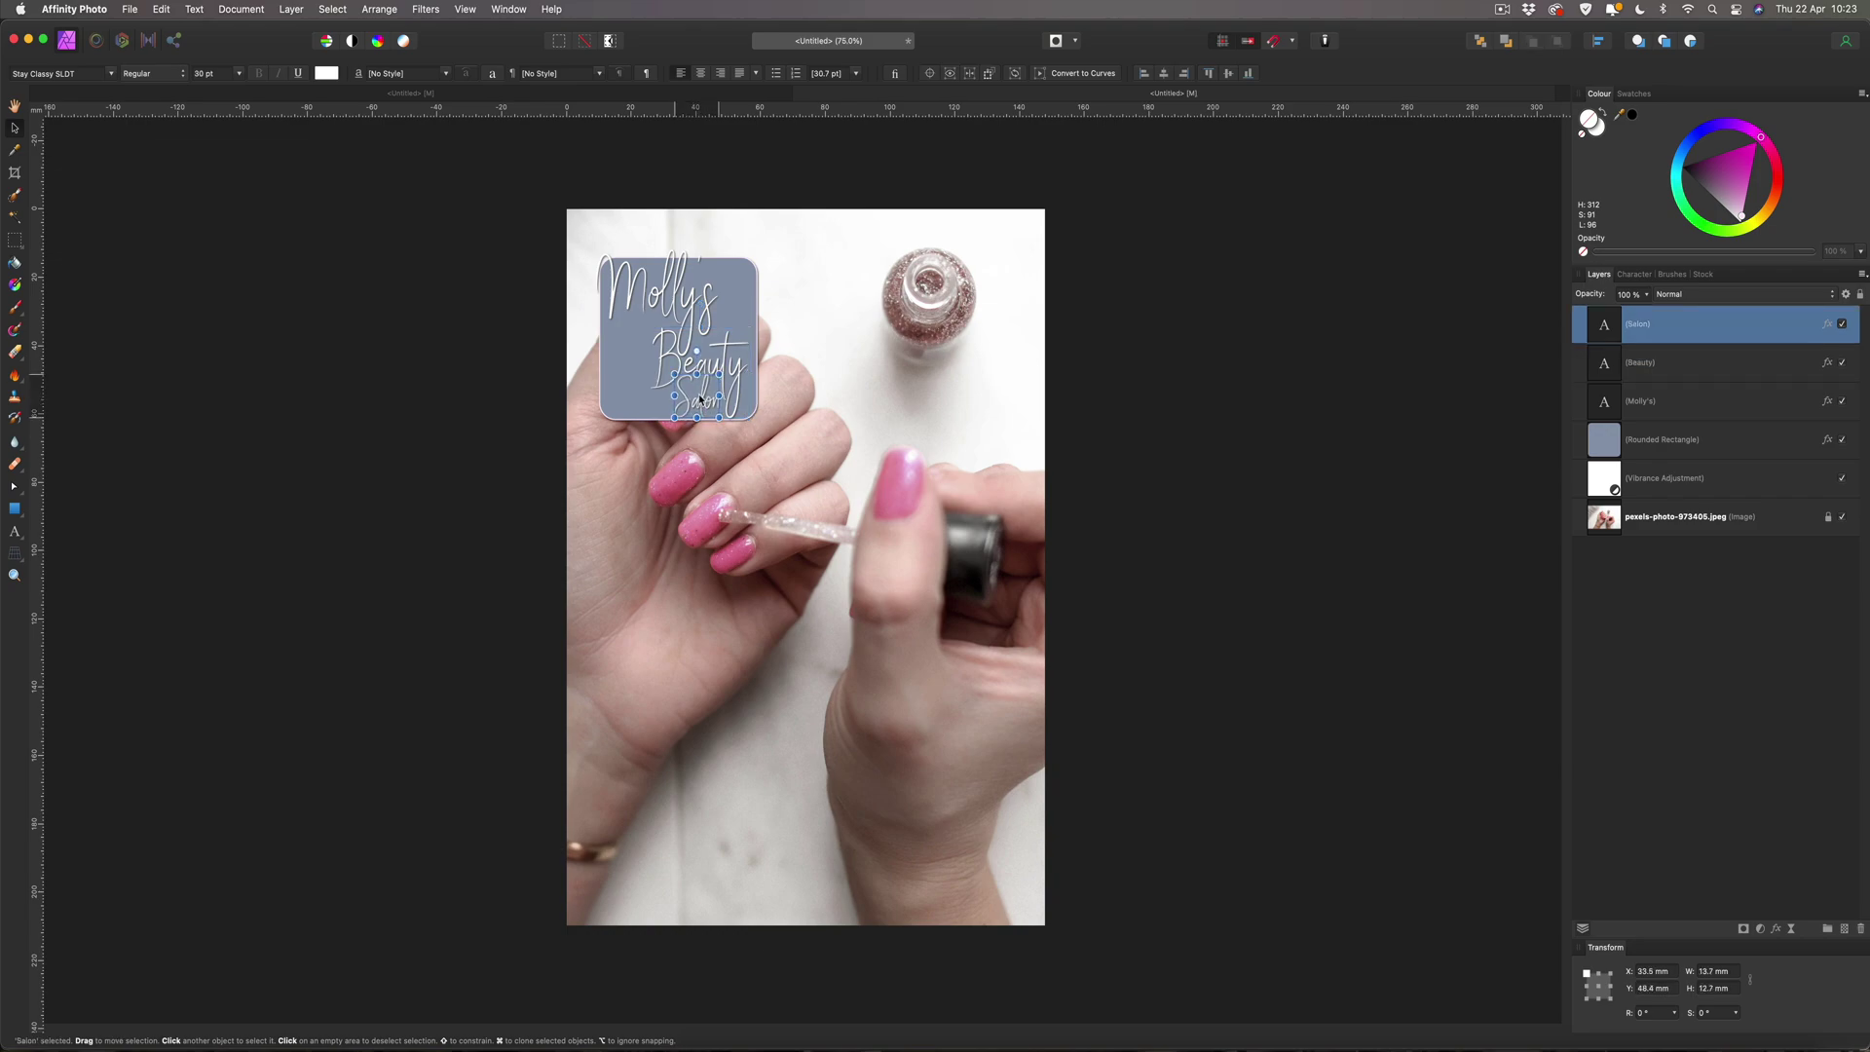
# Raise the rounded rectangle's bottom edge to about 46.1 mm tall.
pyautogui.click(748, 414)
pyautogui.click(622, 416)
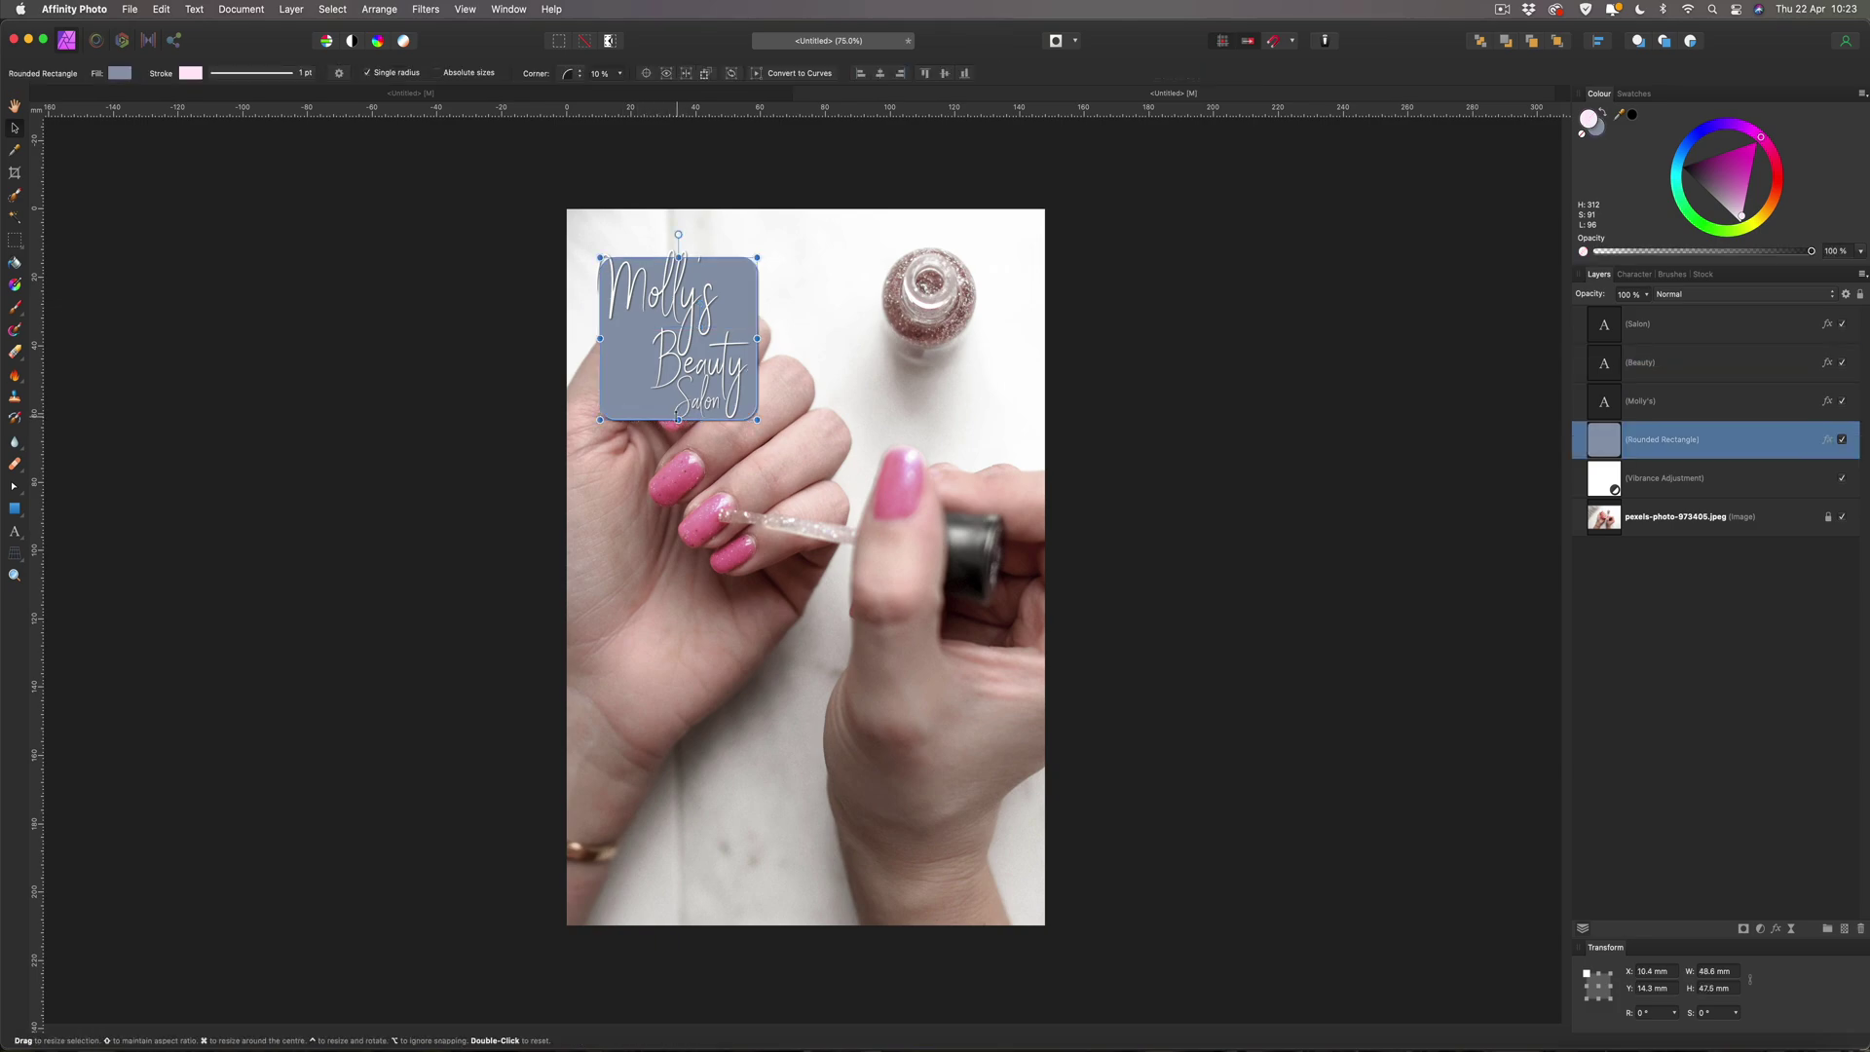
pyautogui.moveTo(678, 420); pyautogui.dragTo(679, 413)
# Raise the logo's rounded box Corner setting to 21%.
pyautogui.click(253, 199)
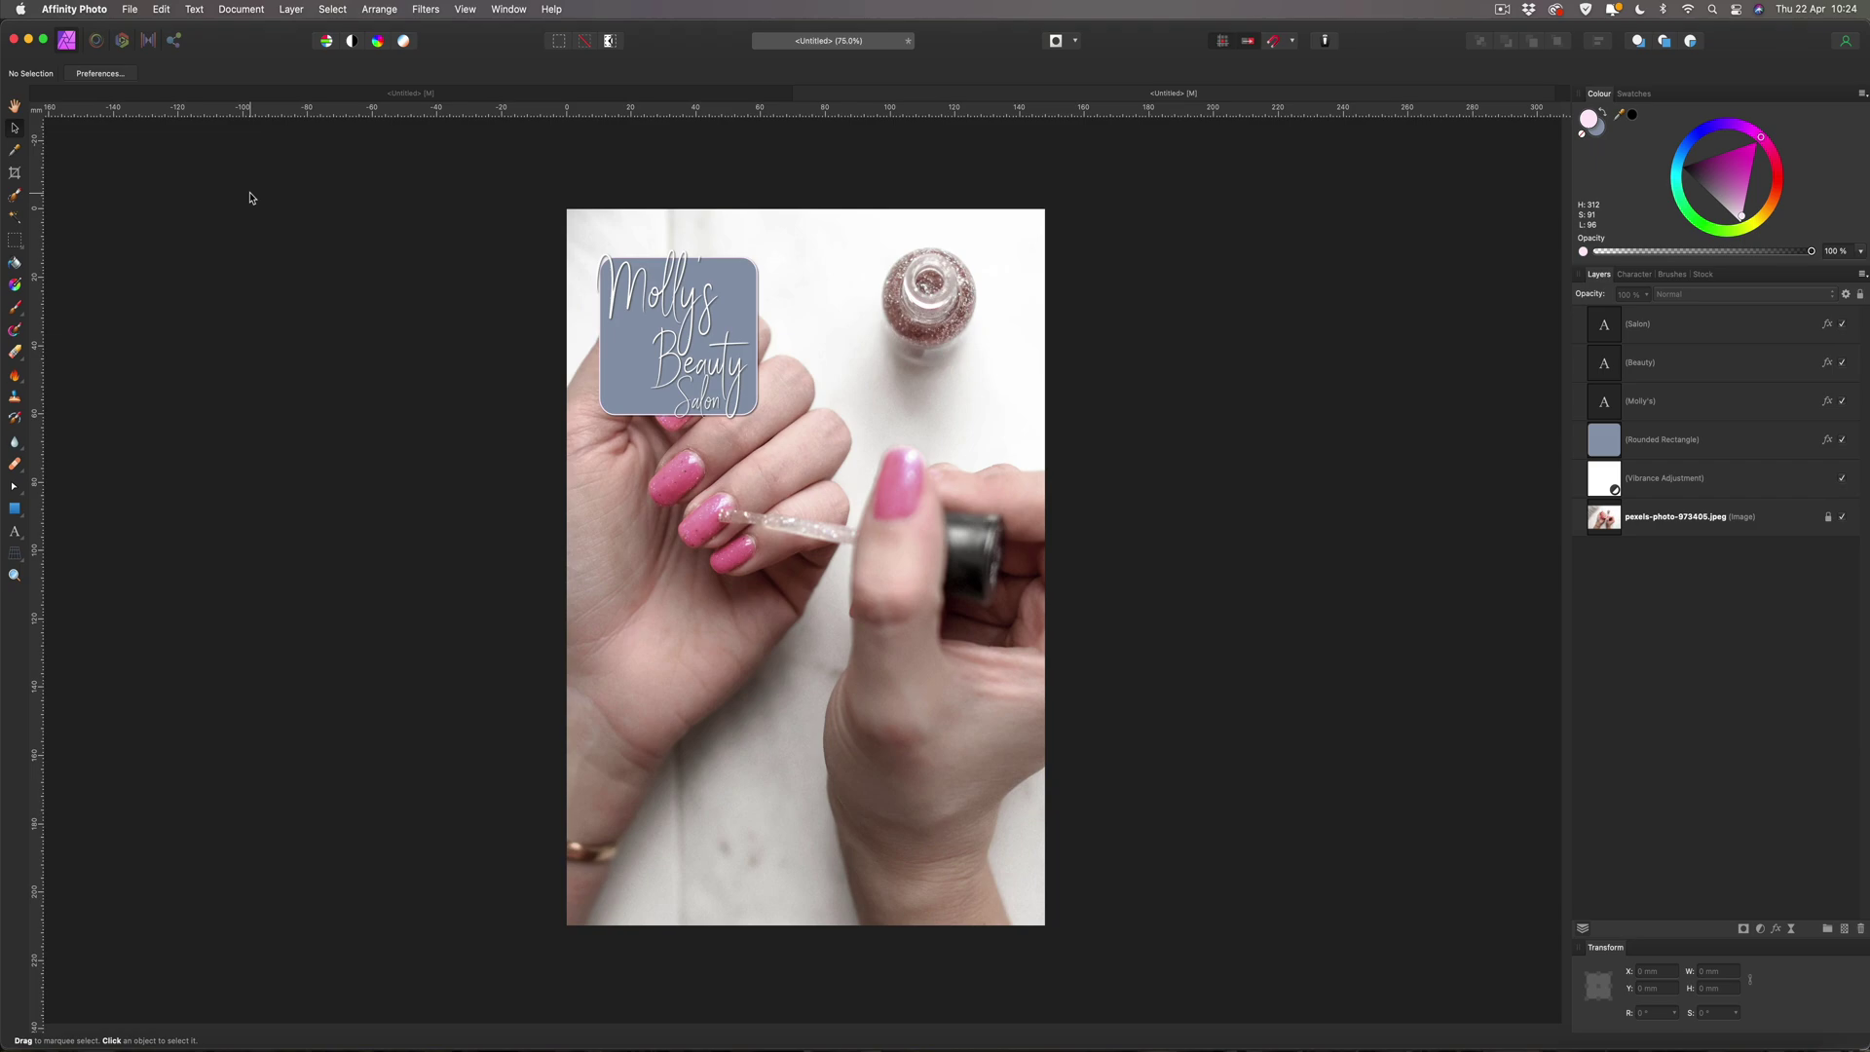
pyautogui.click(745, 270)
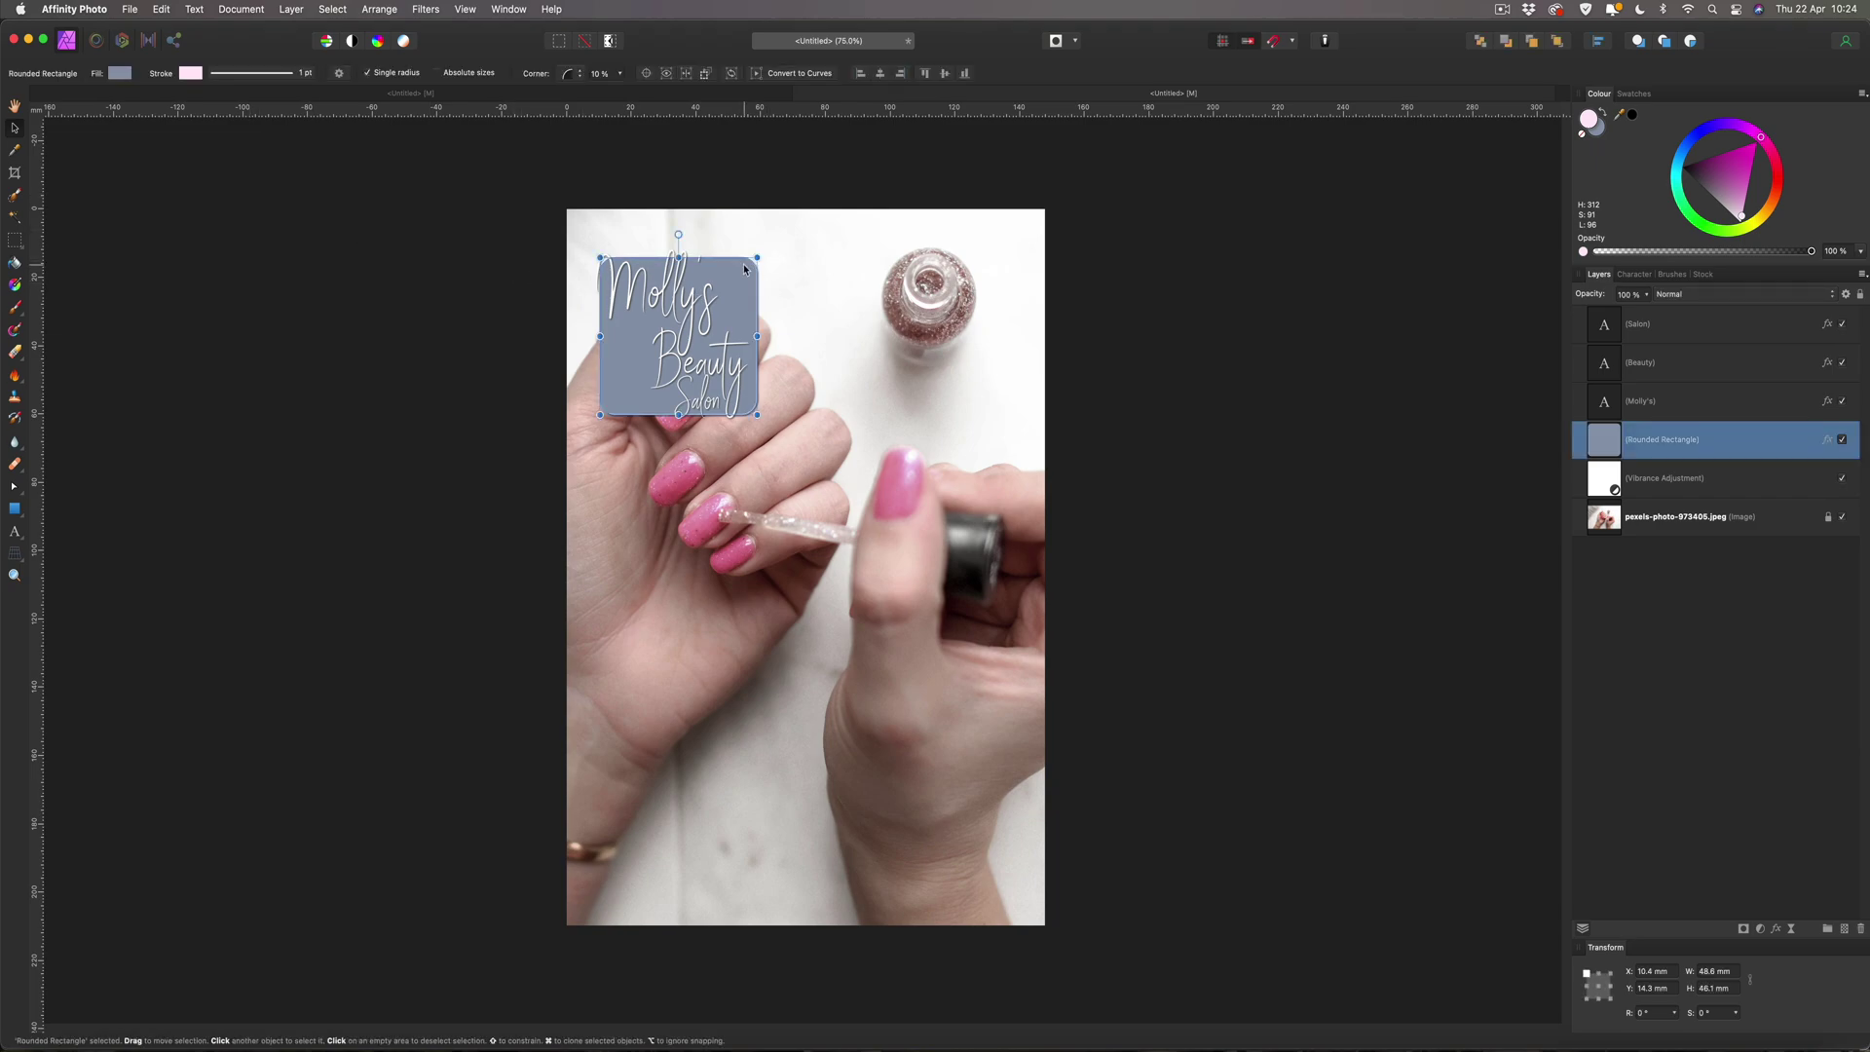
pyautogui.click(619, 73)
pyautogui.moveTo(617, 90); pyautogui.dragTo(633, 94)
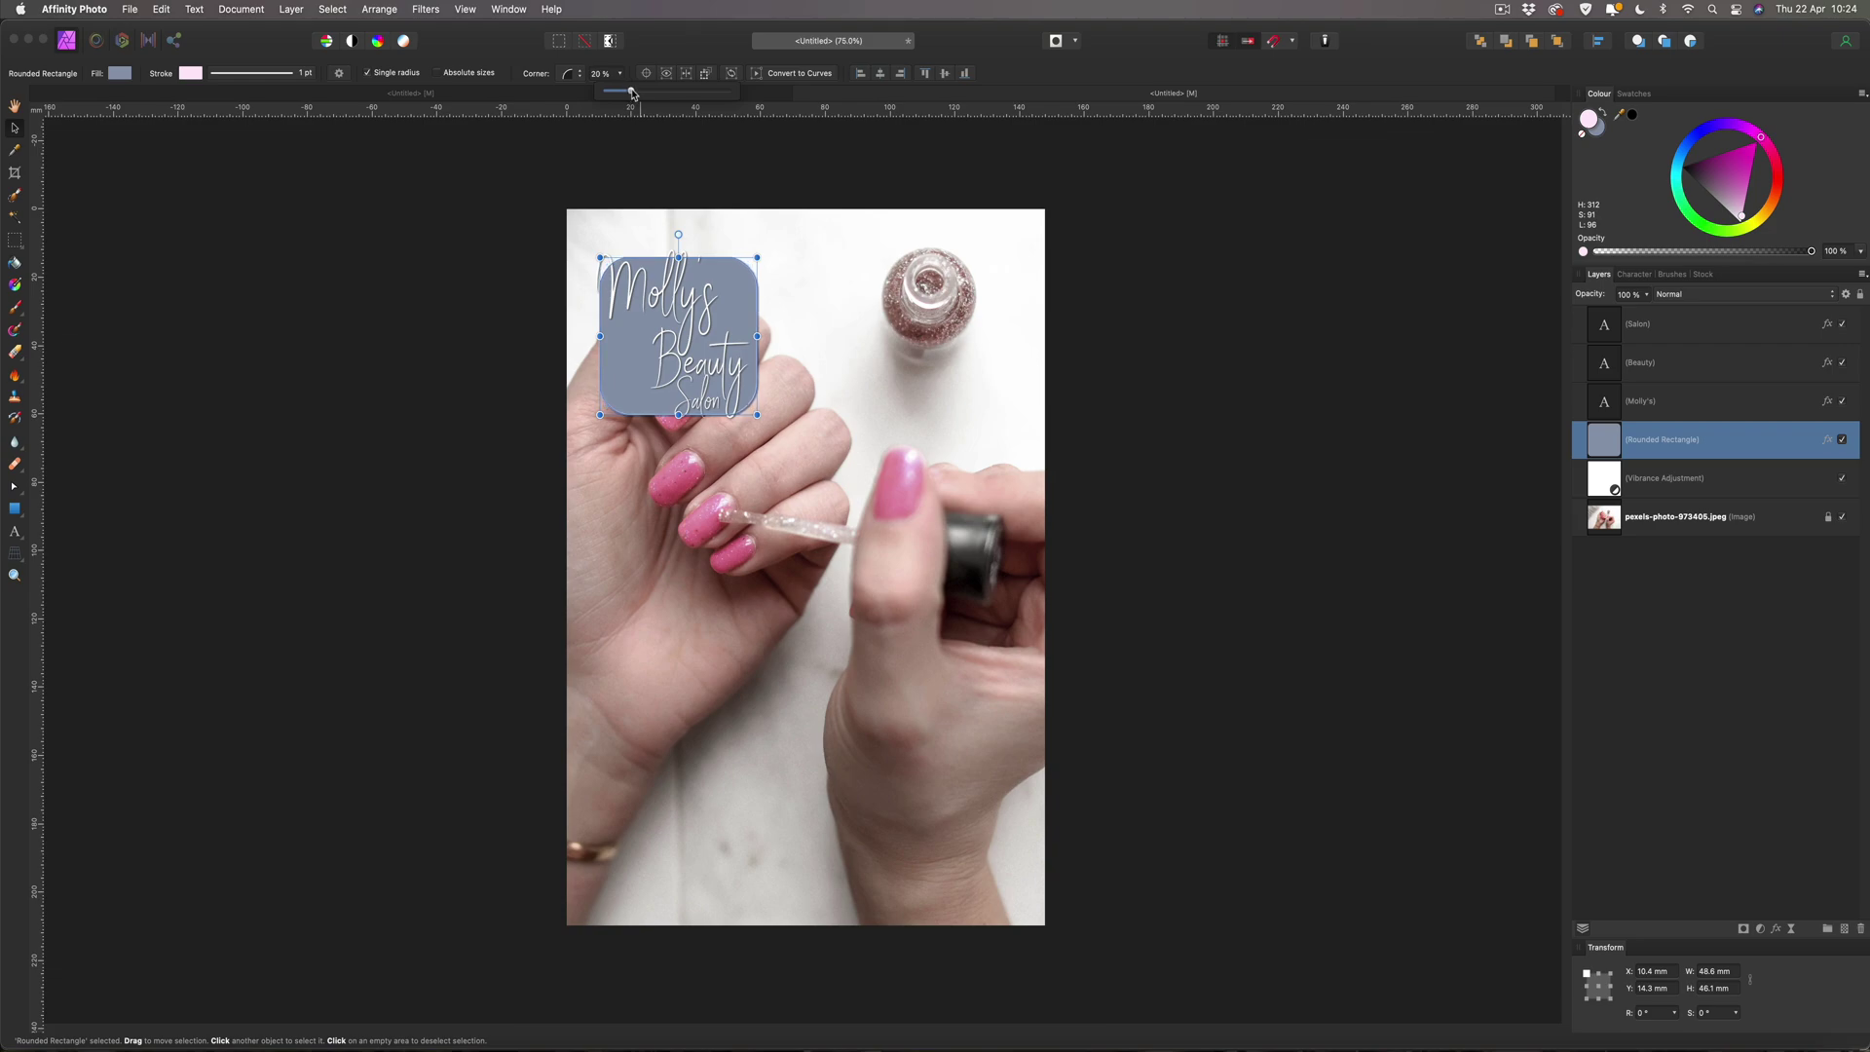
pyautogui.click(124, 187)
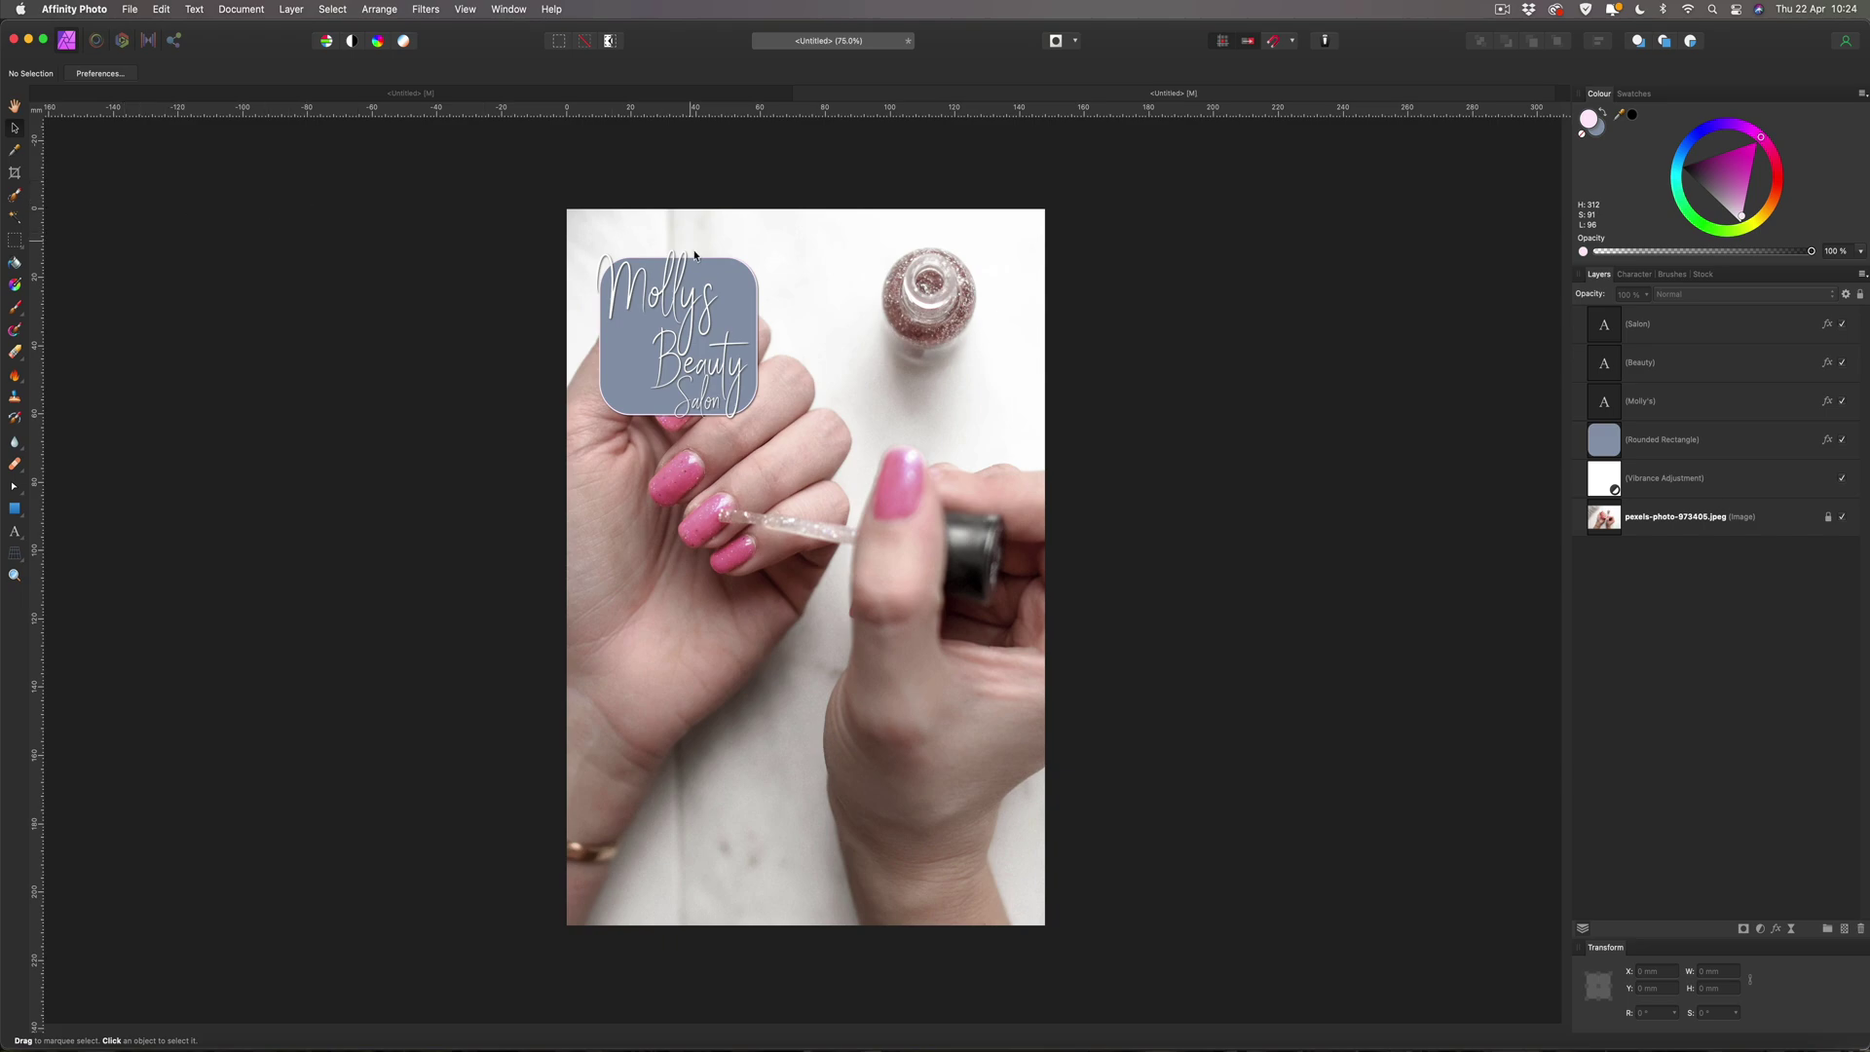
# Enlarge the box slightly up and left, then shift it right behind the lettering.
pyautogui.click(716, 281)
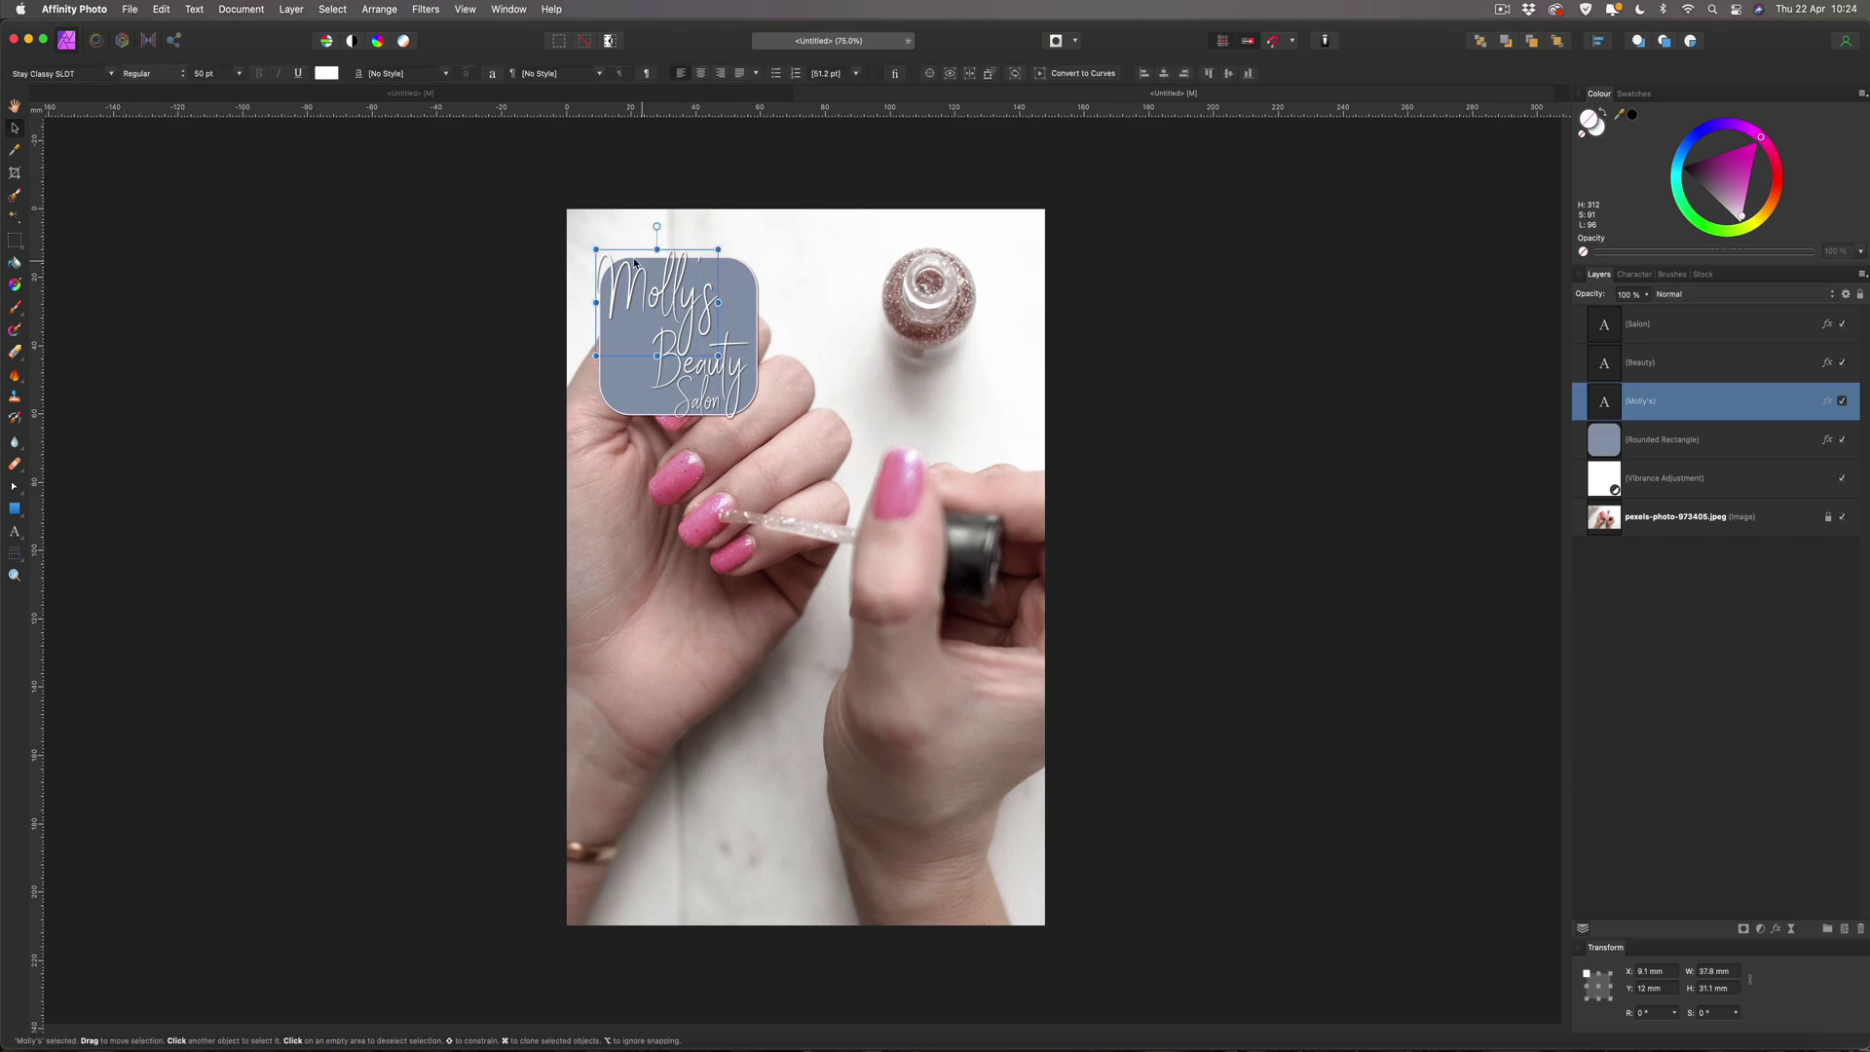
pyautogui.click(751, 310)
pyautogui.moveTo(597, 256); pyautogui.dragTo(596, 252)
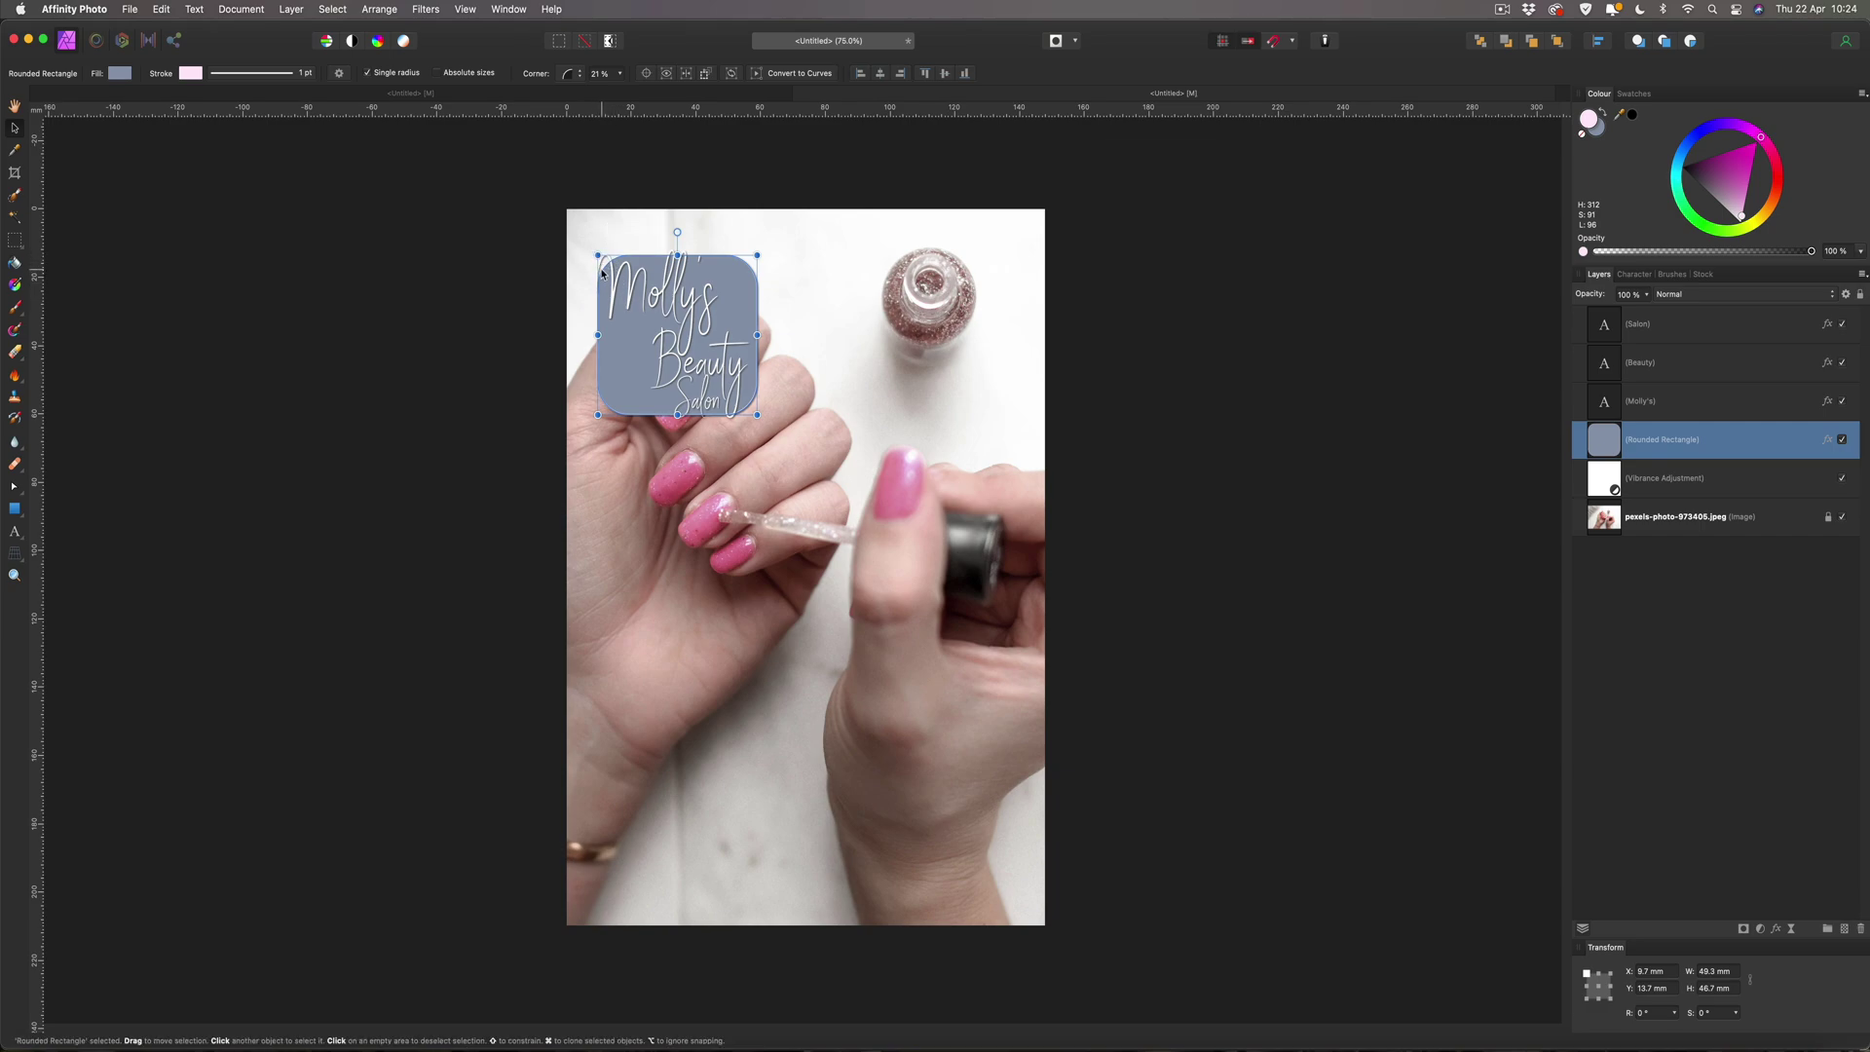
pyautogui.moveTo(602, 273); pyautogui.dragTo(604, 273)
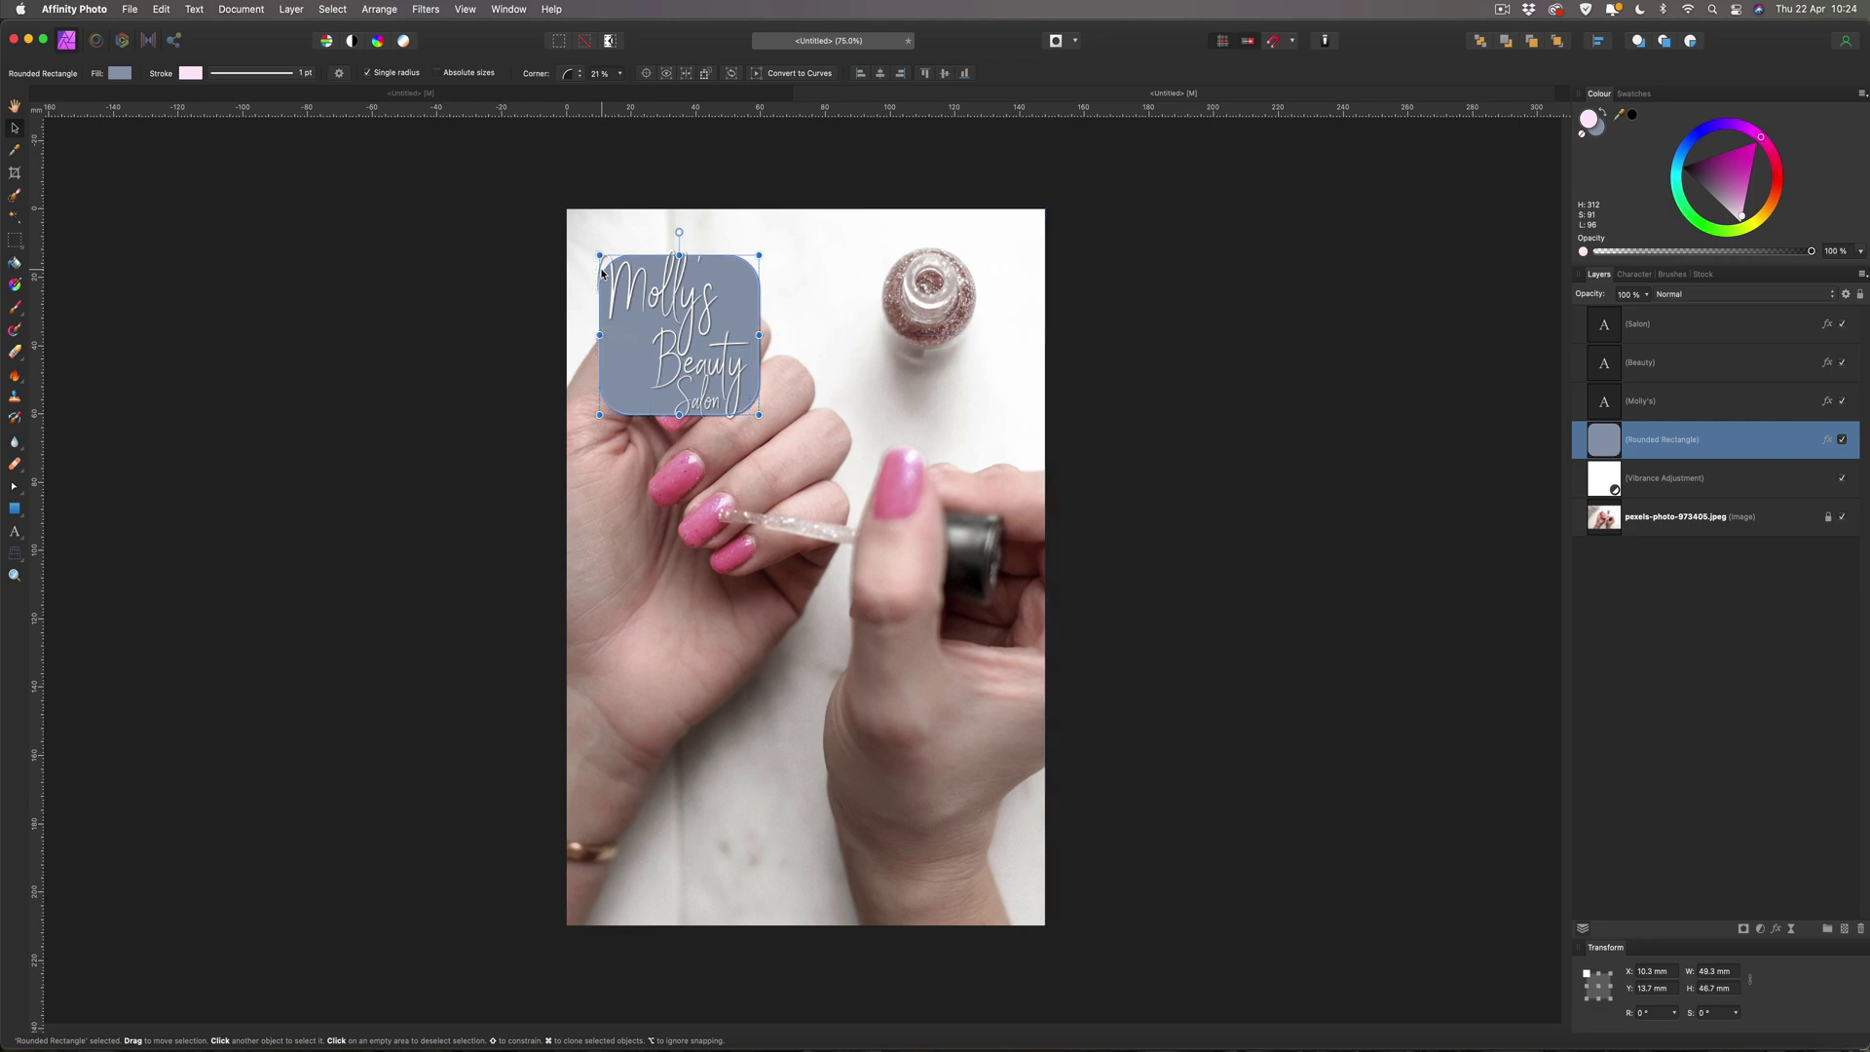
pyautogui.click(409, 295)
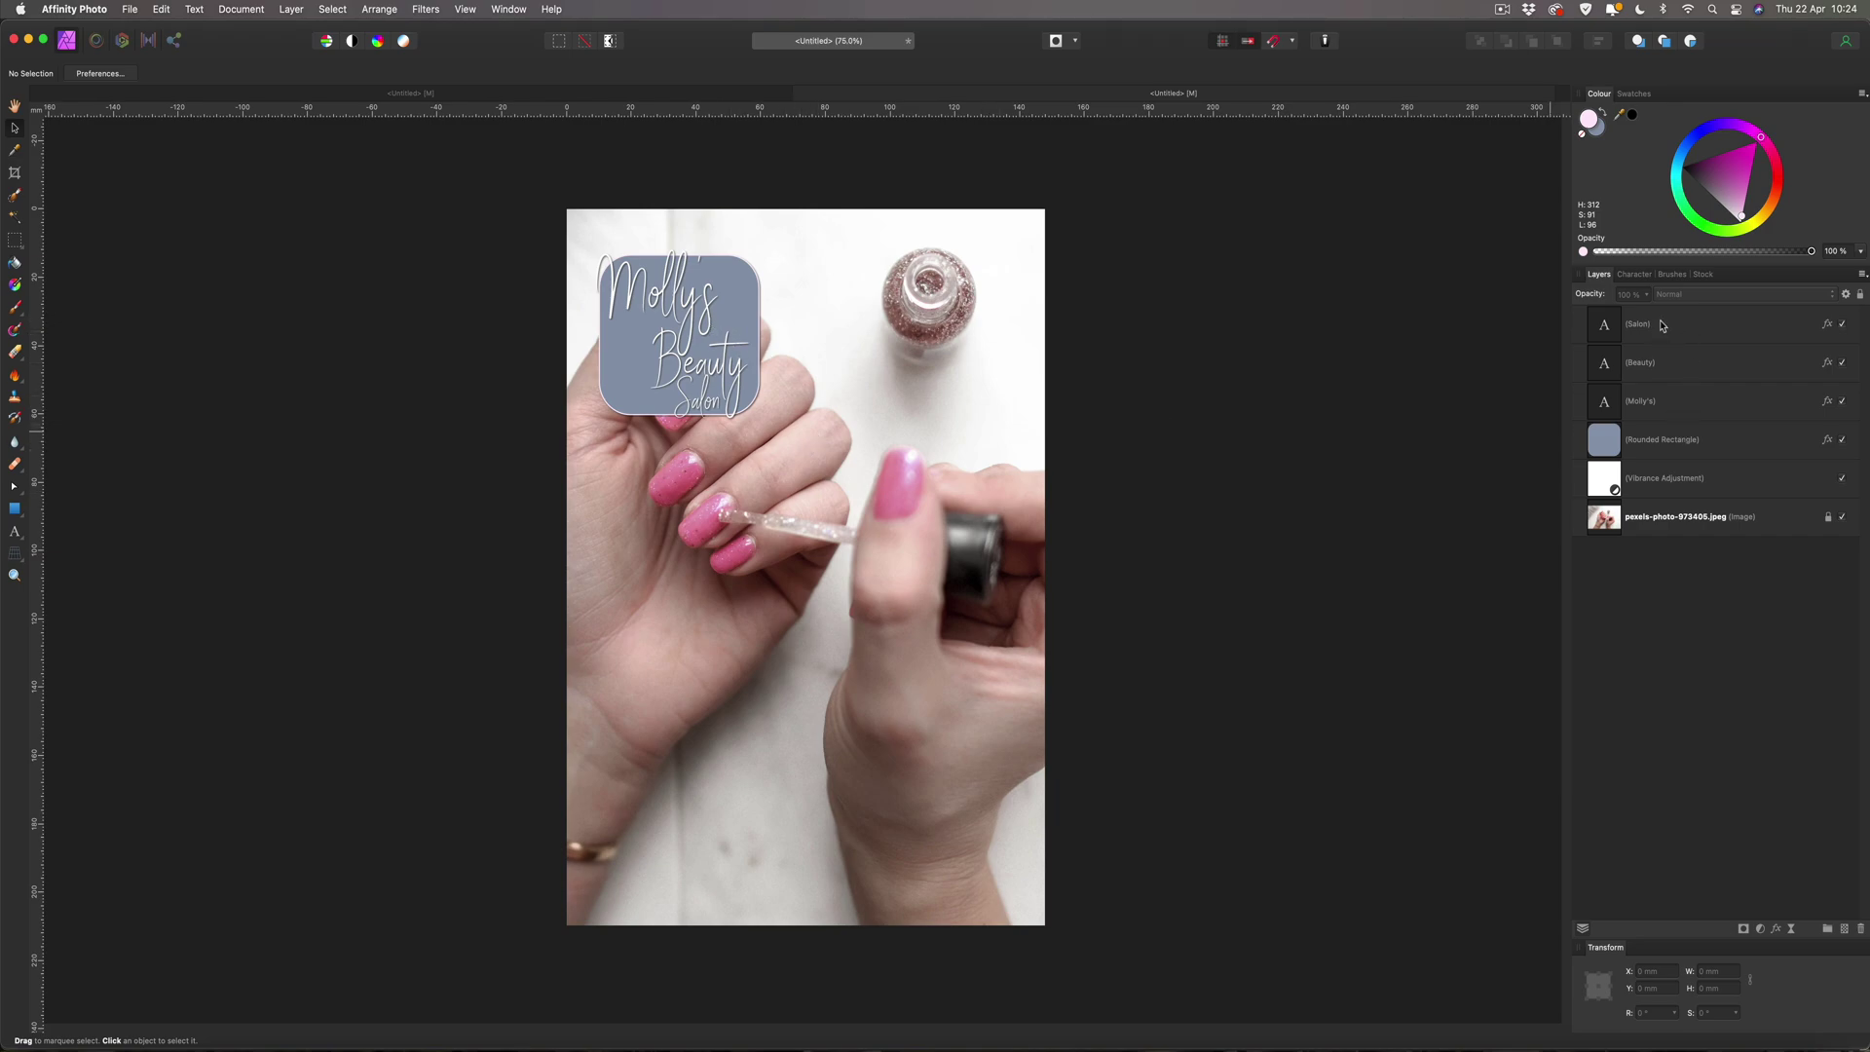
pyautogui.click(1661, 326)
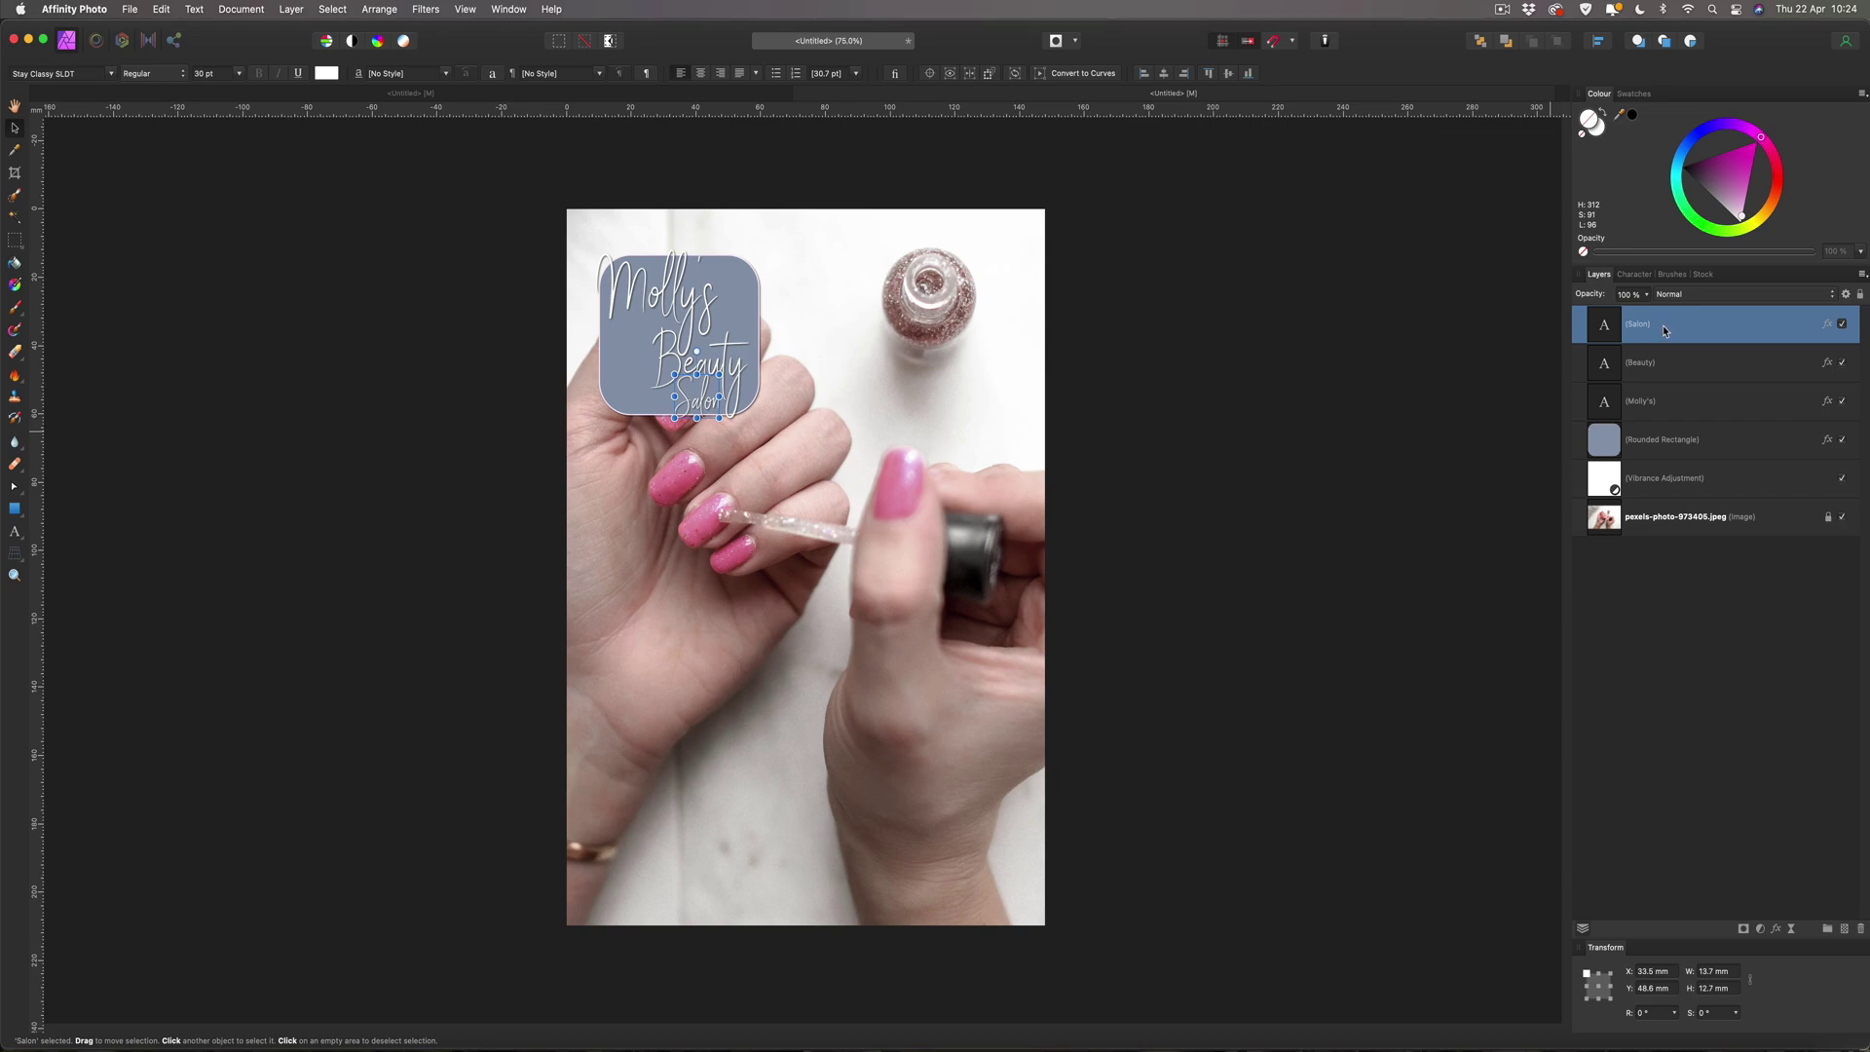
# Group the rounded box and Molly's, Beauty, Salon text into a group named Logo.
pyautogui.keyDown('shift'); pyautogui.click(1659, 439); pyautogui.keyUp('shift')
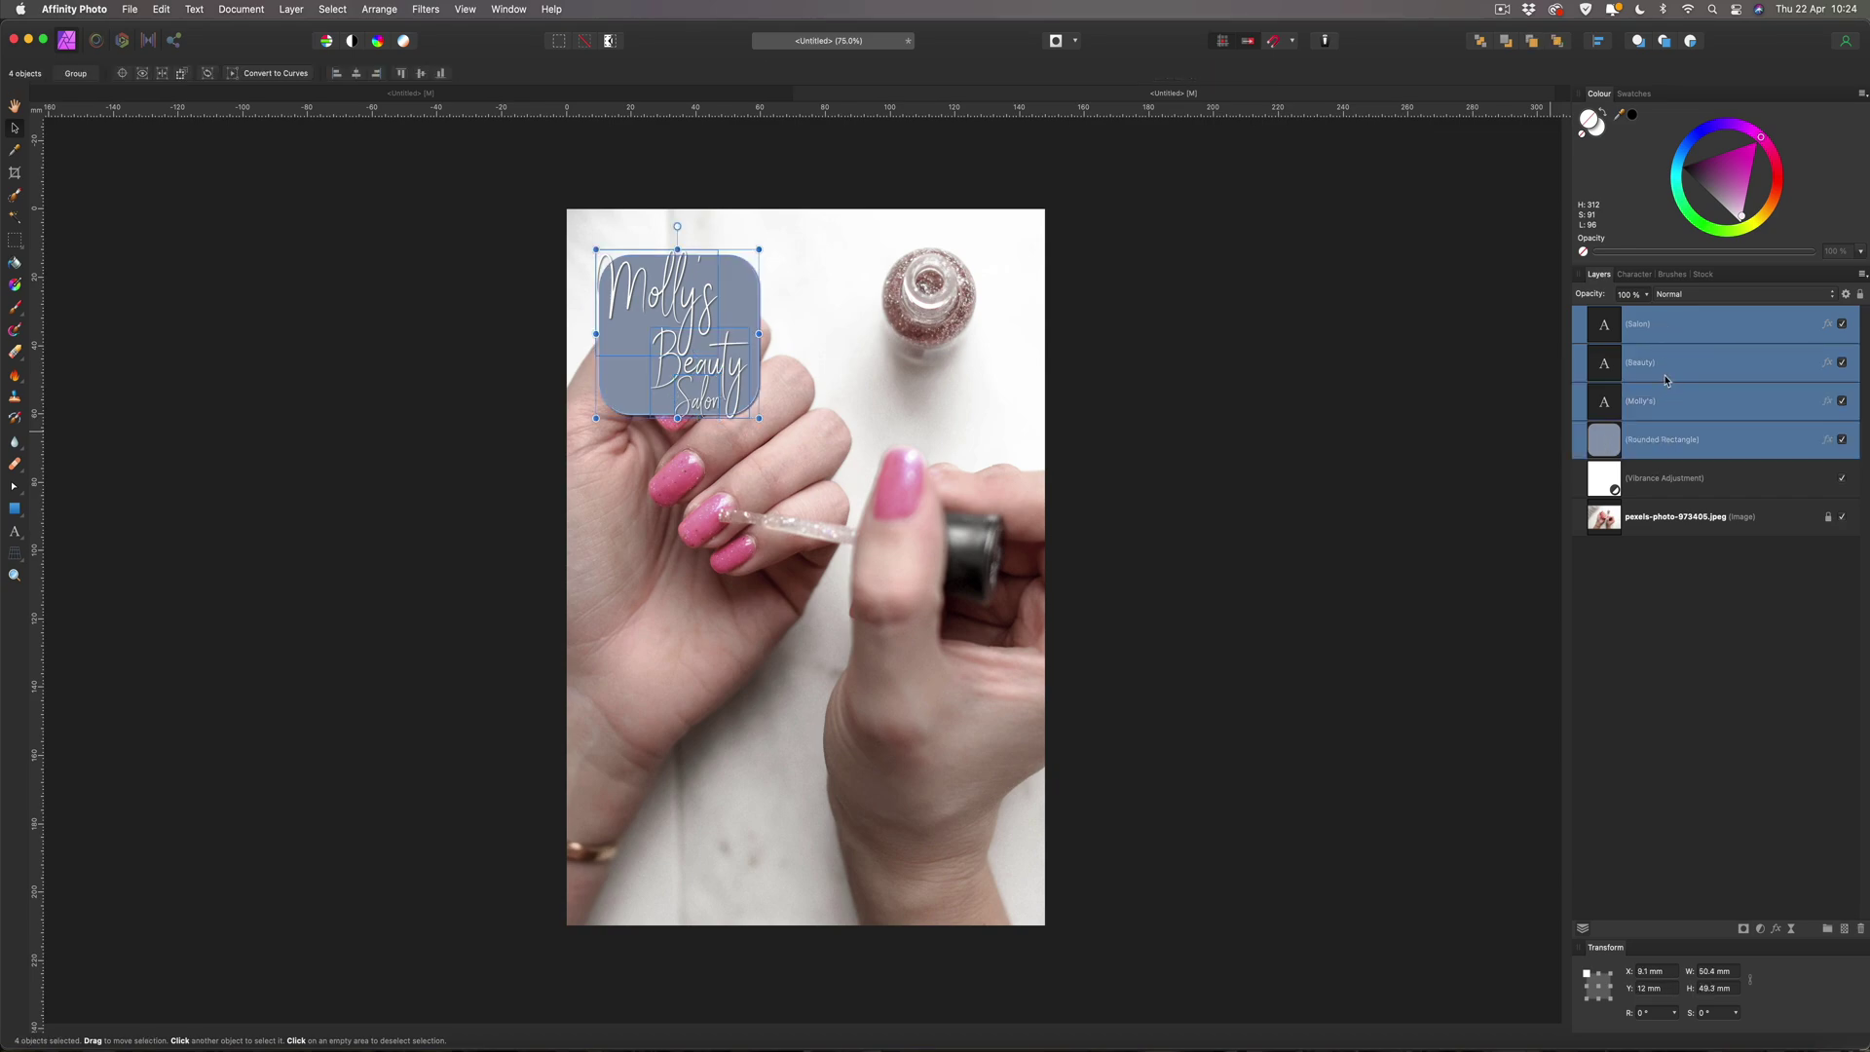
pyautogui.press('super+g')
pyautogui.doubleClick(1628, 316)
pyautogui.write('Logo')
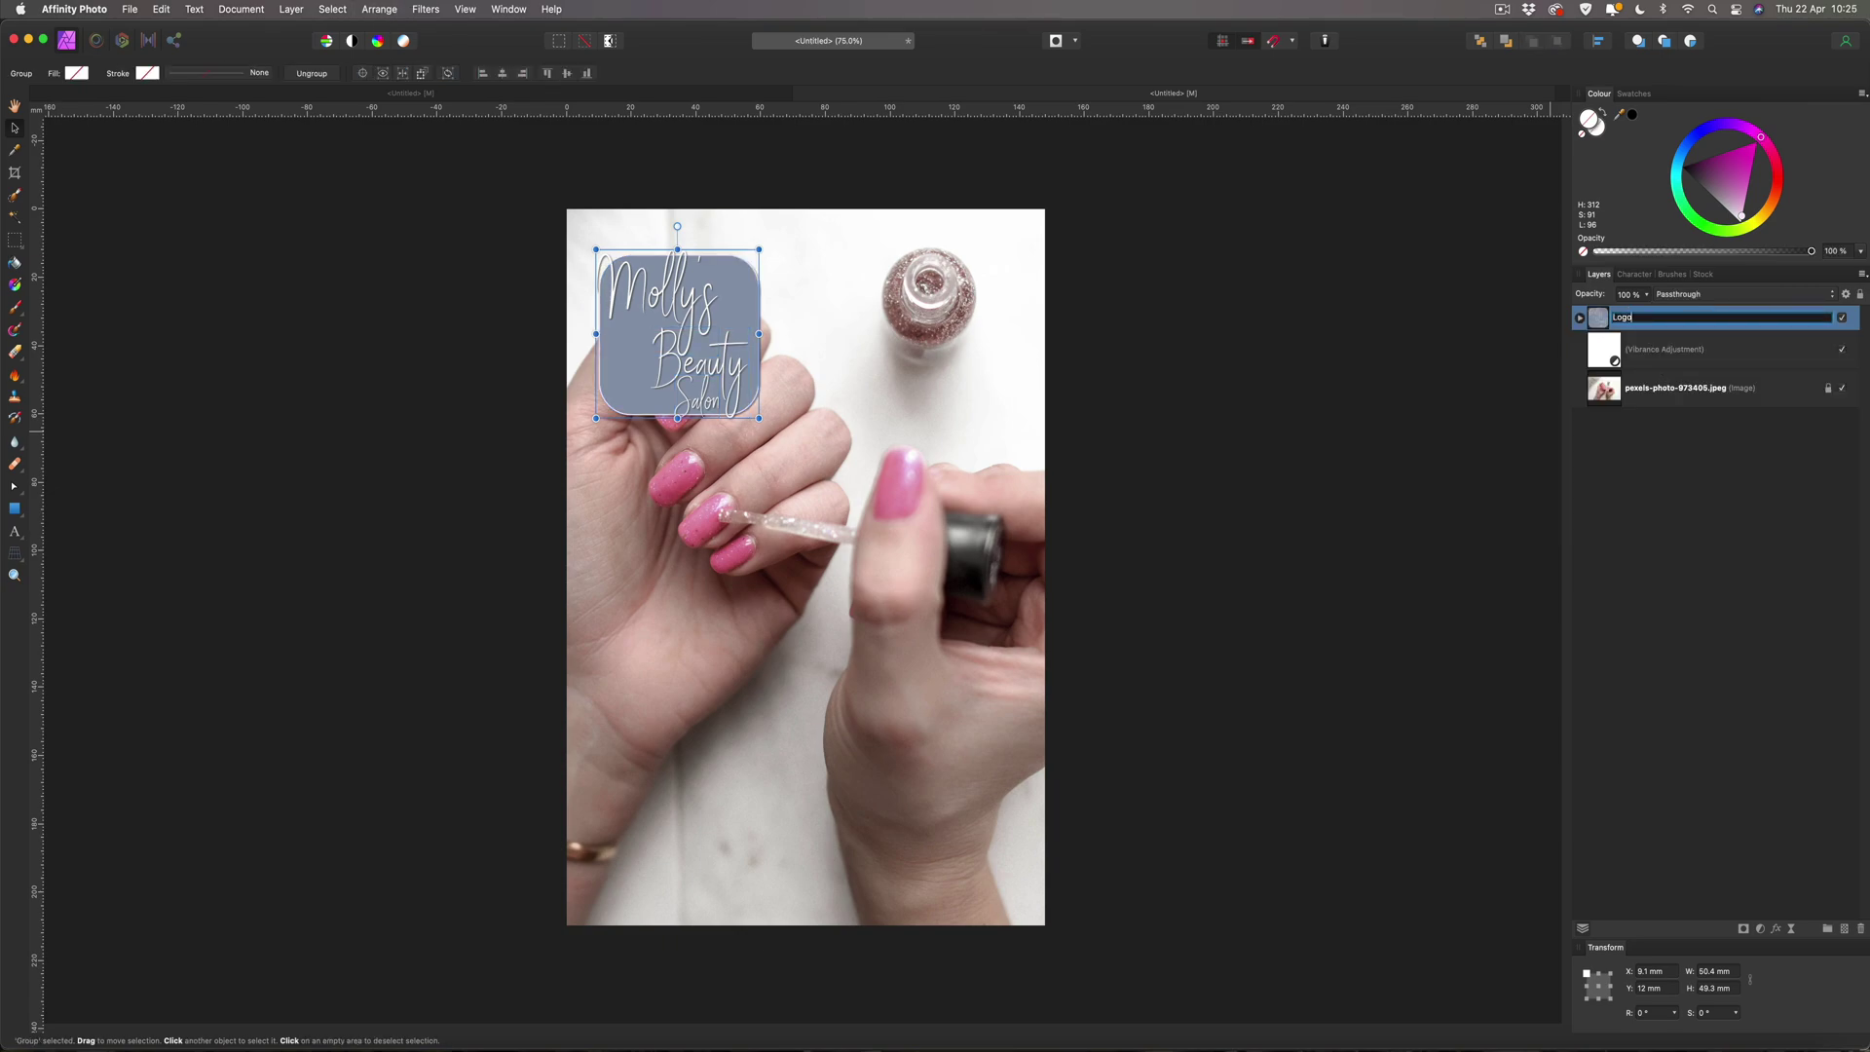
pyautogui.press('Return')
# Position the Logo group 3.4 mm in from the flyer's top-left corner.
pyautogui.moveTo(669, 339); pyautogui.dragTo(644, 252)
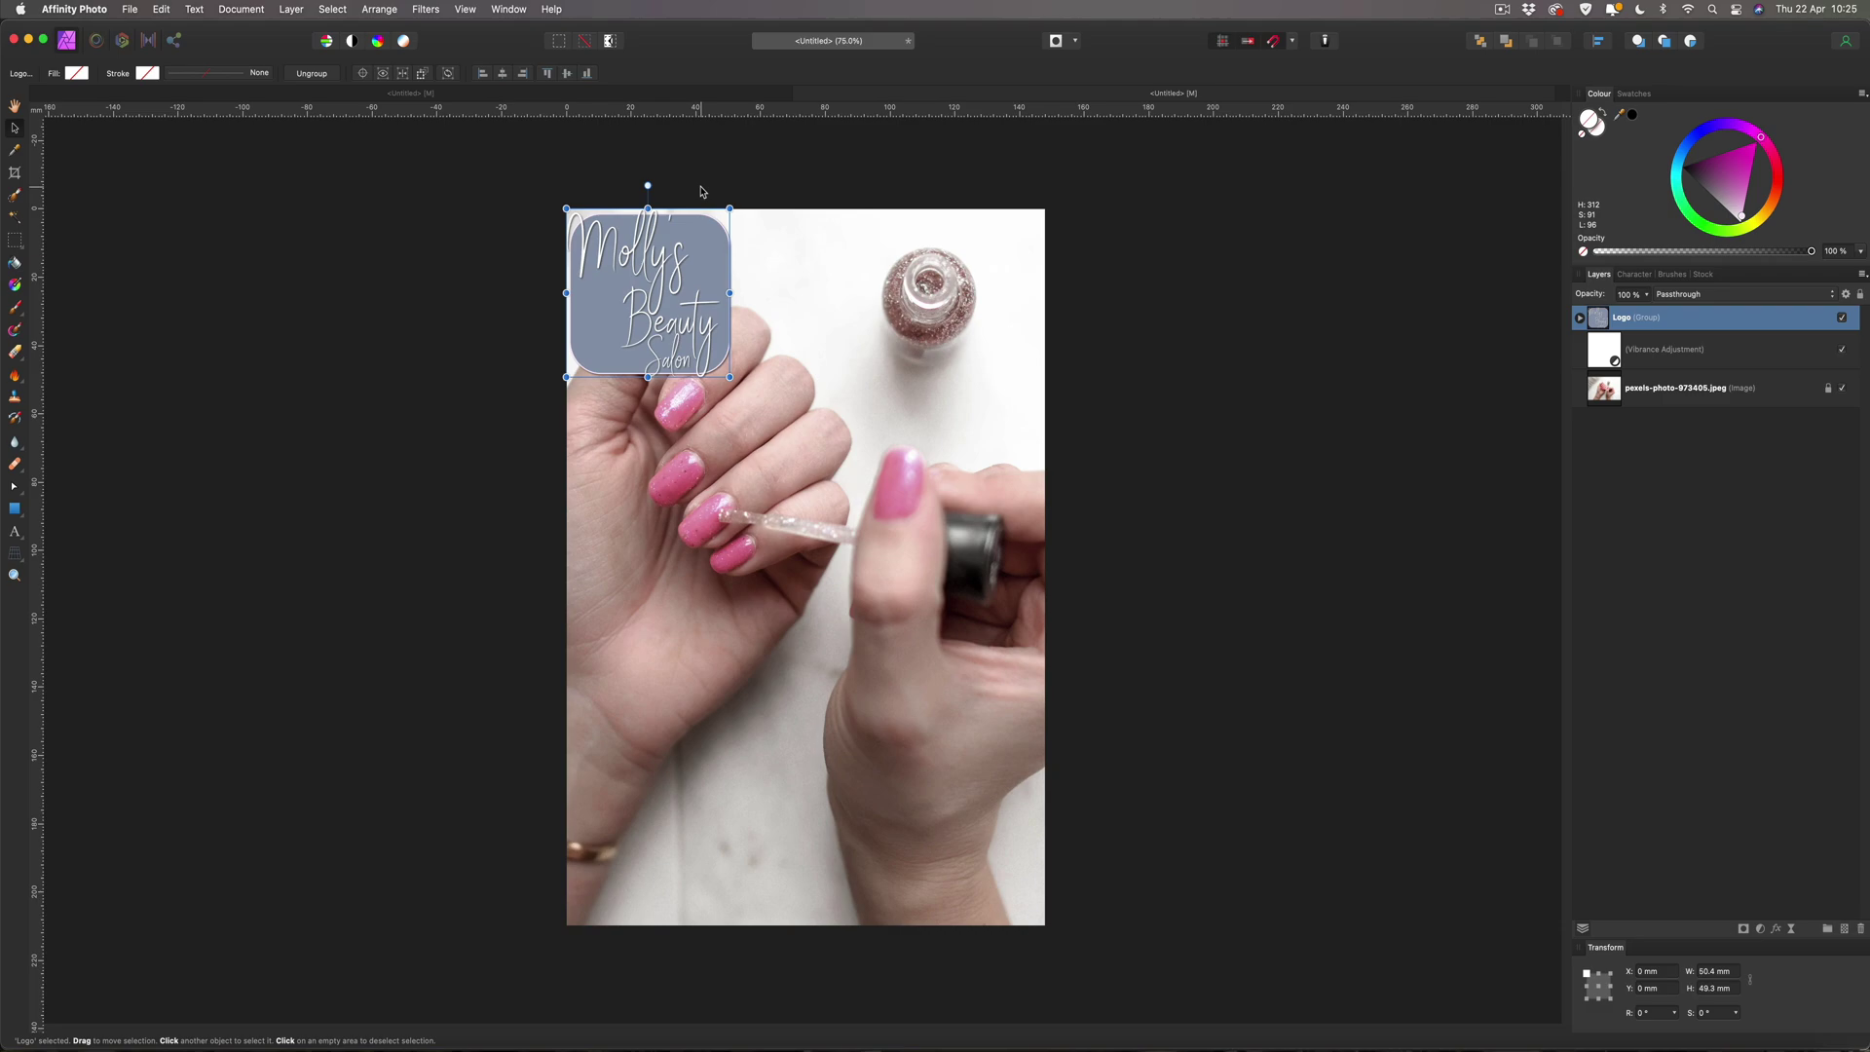
pyautogui.press('Right')
pyautogui.press('Right')
pyautogui.press('Right')
pyautogui.press('Right')
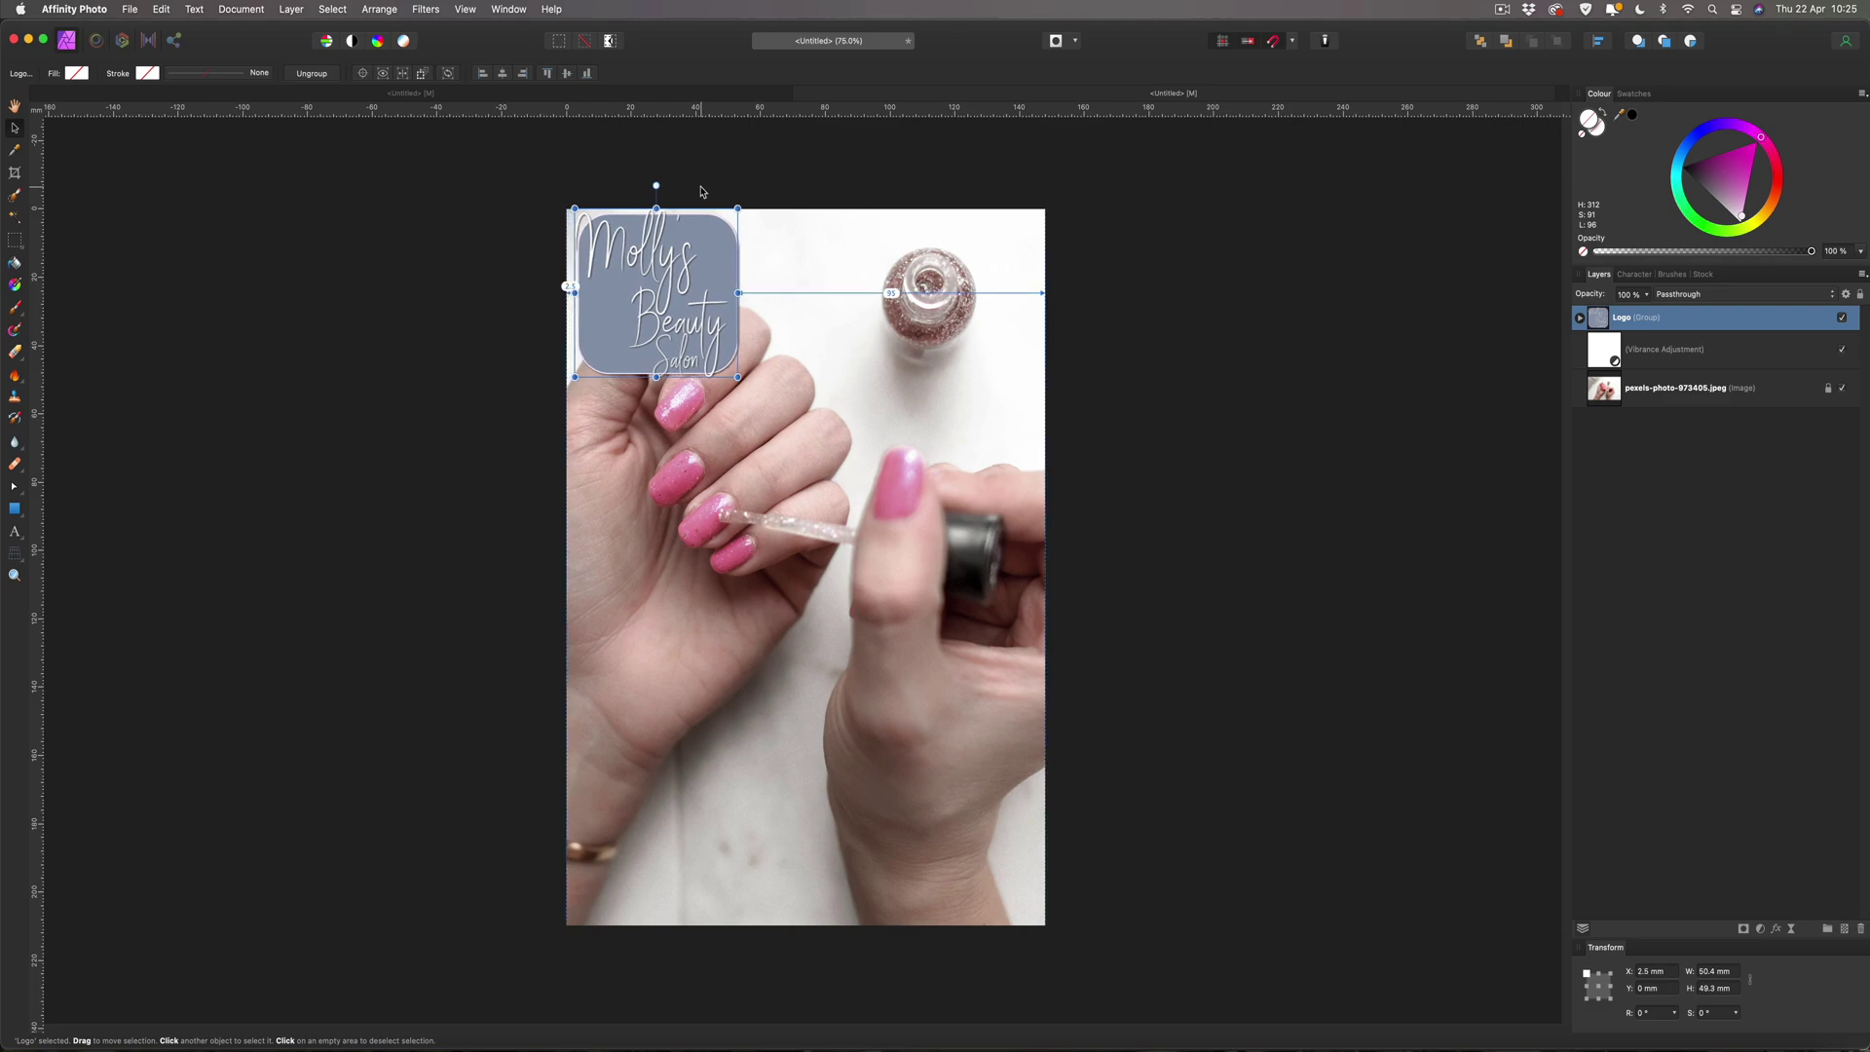
pyautogui.press('Right')
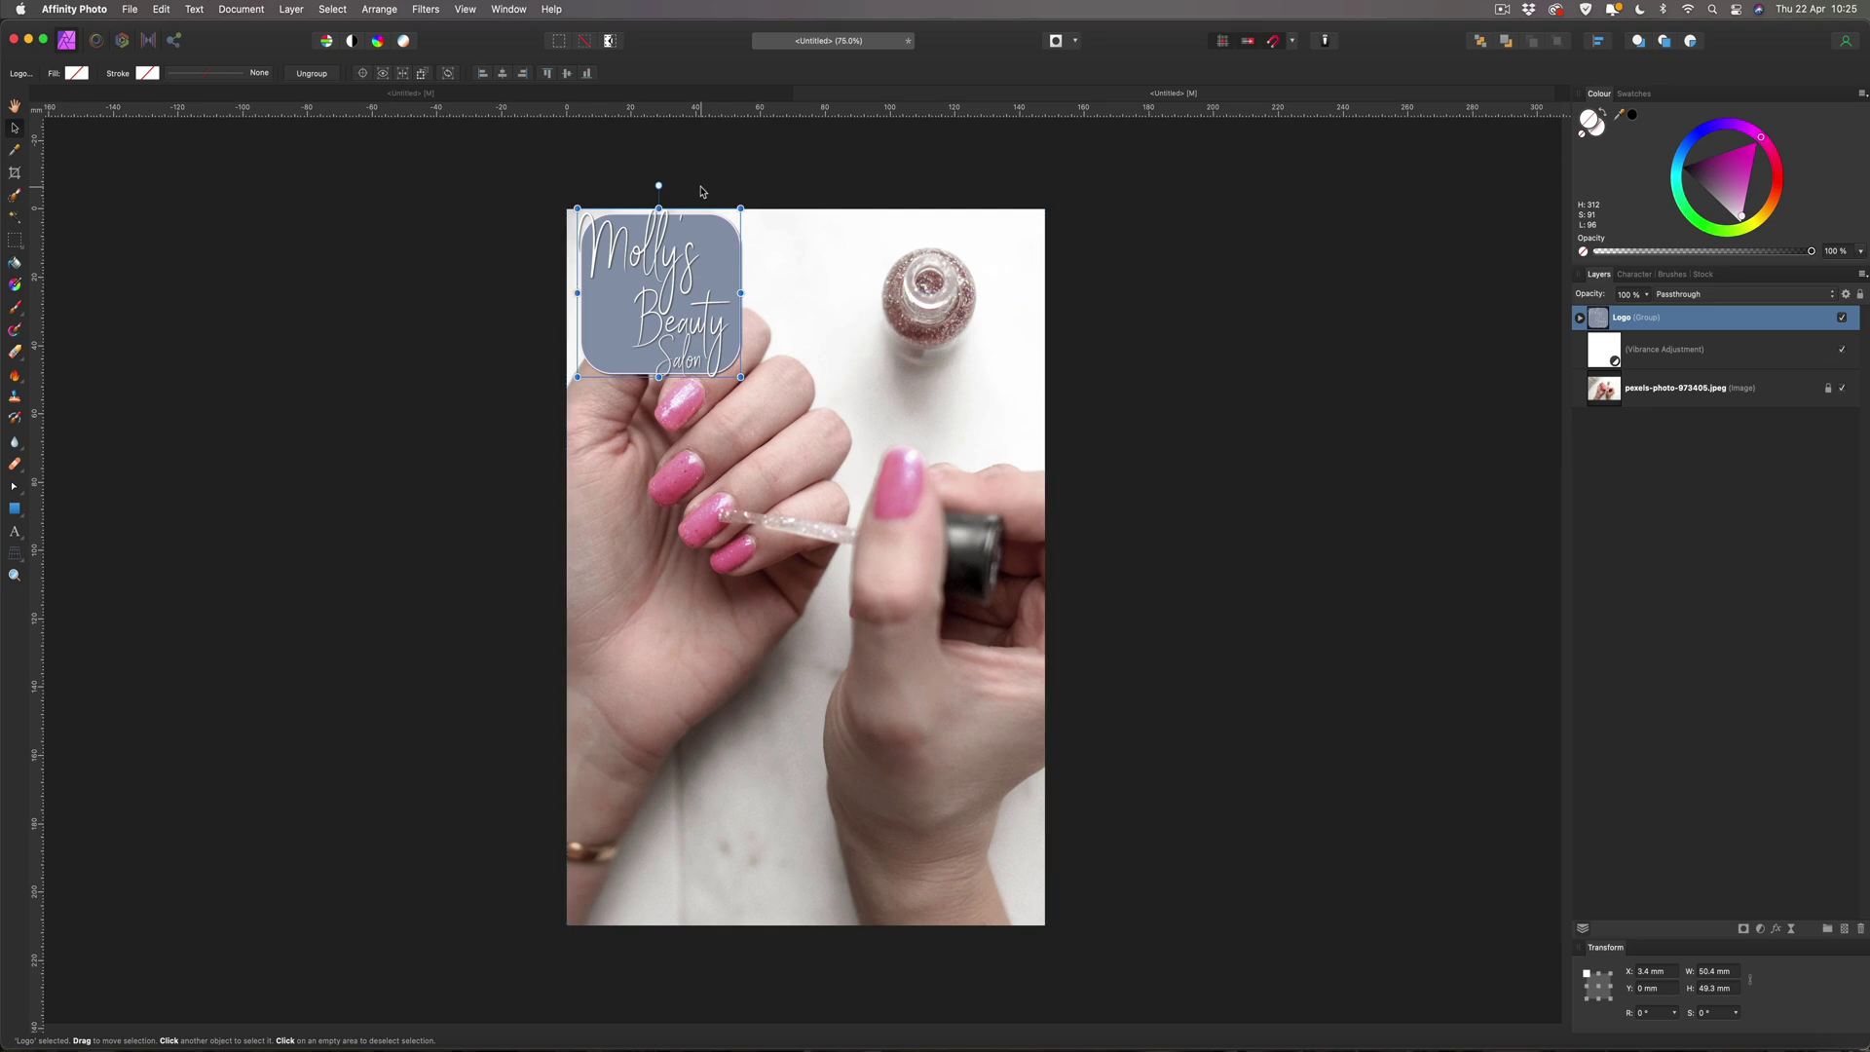
pyautogui.press('Down')
pyautogui.press('Down')
pyautogui.press('Down')
pyautogui.press('Down')
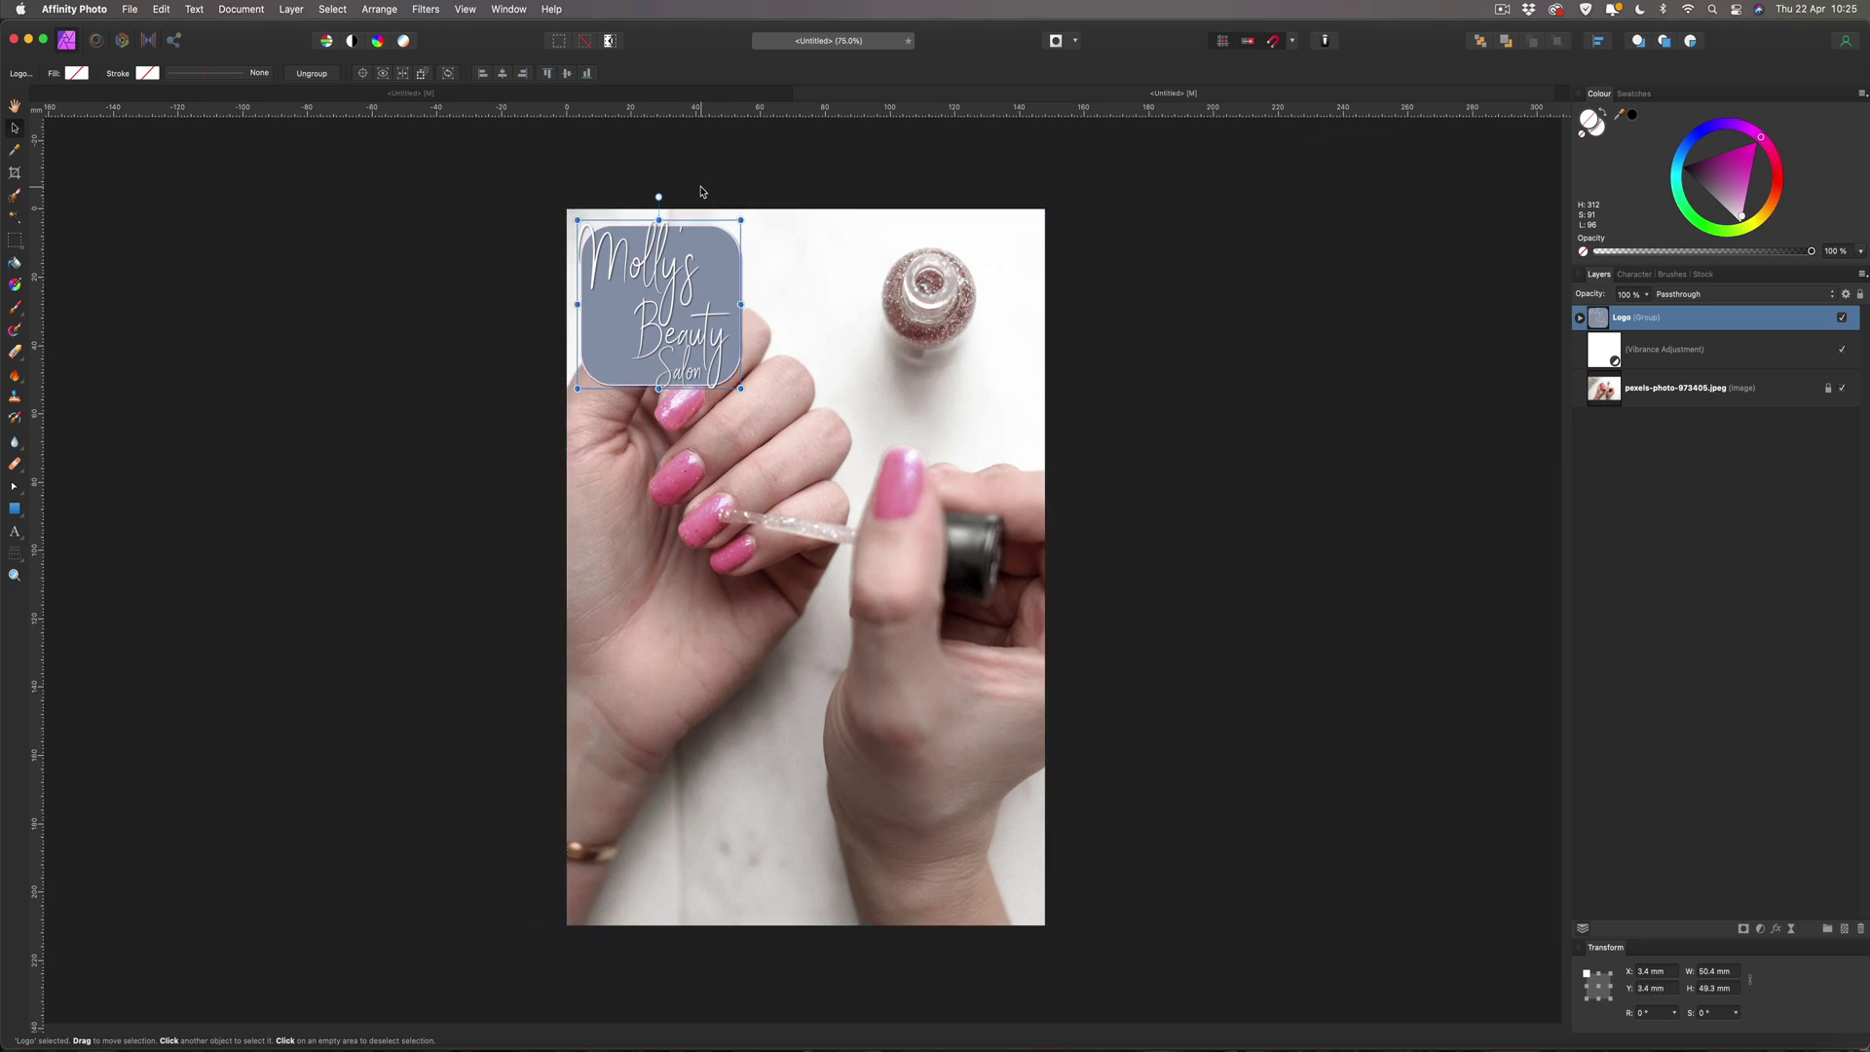
pyautogui.click(539, 237)
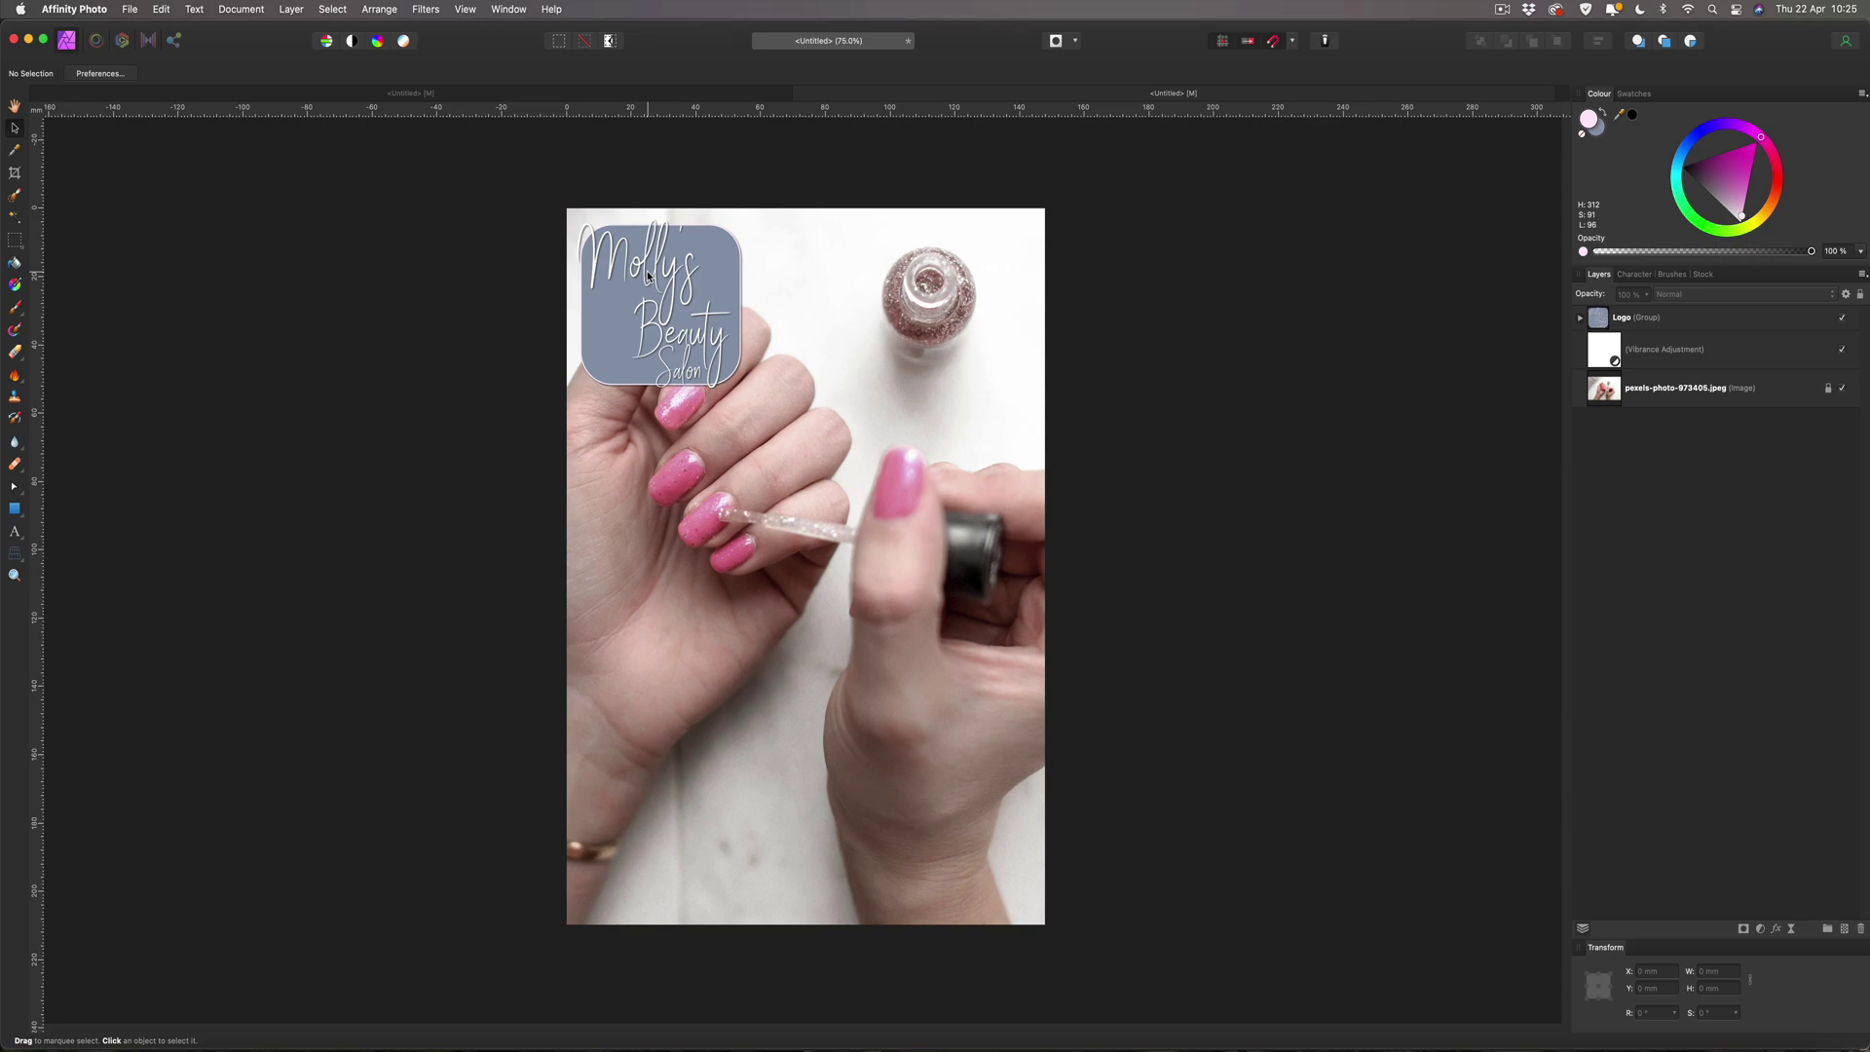
pyautogui.click(567, 98)
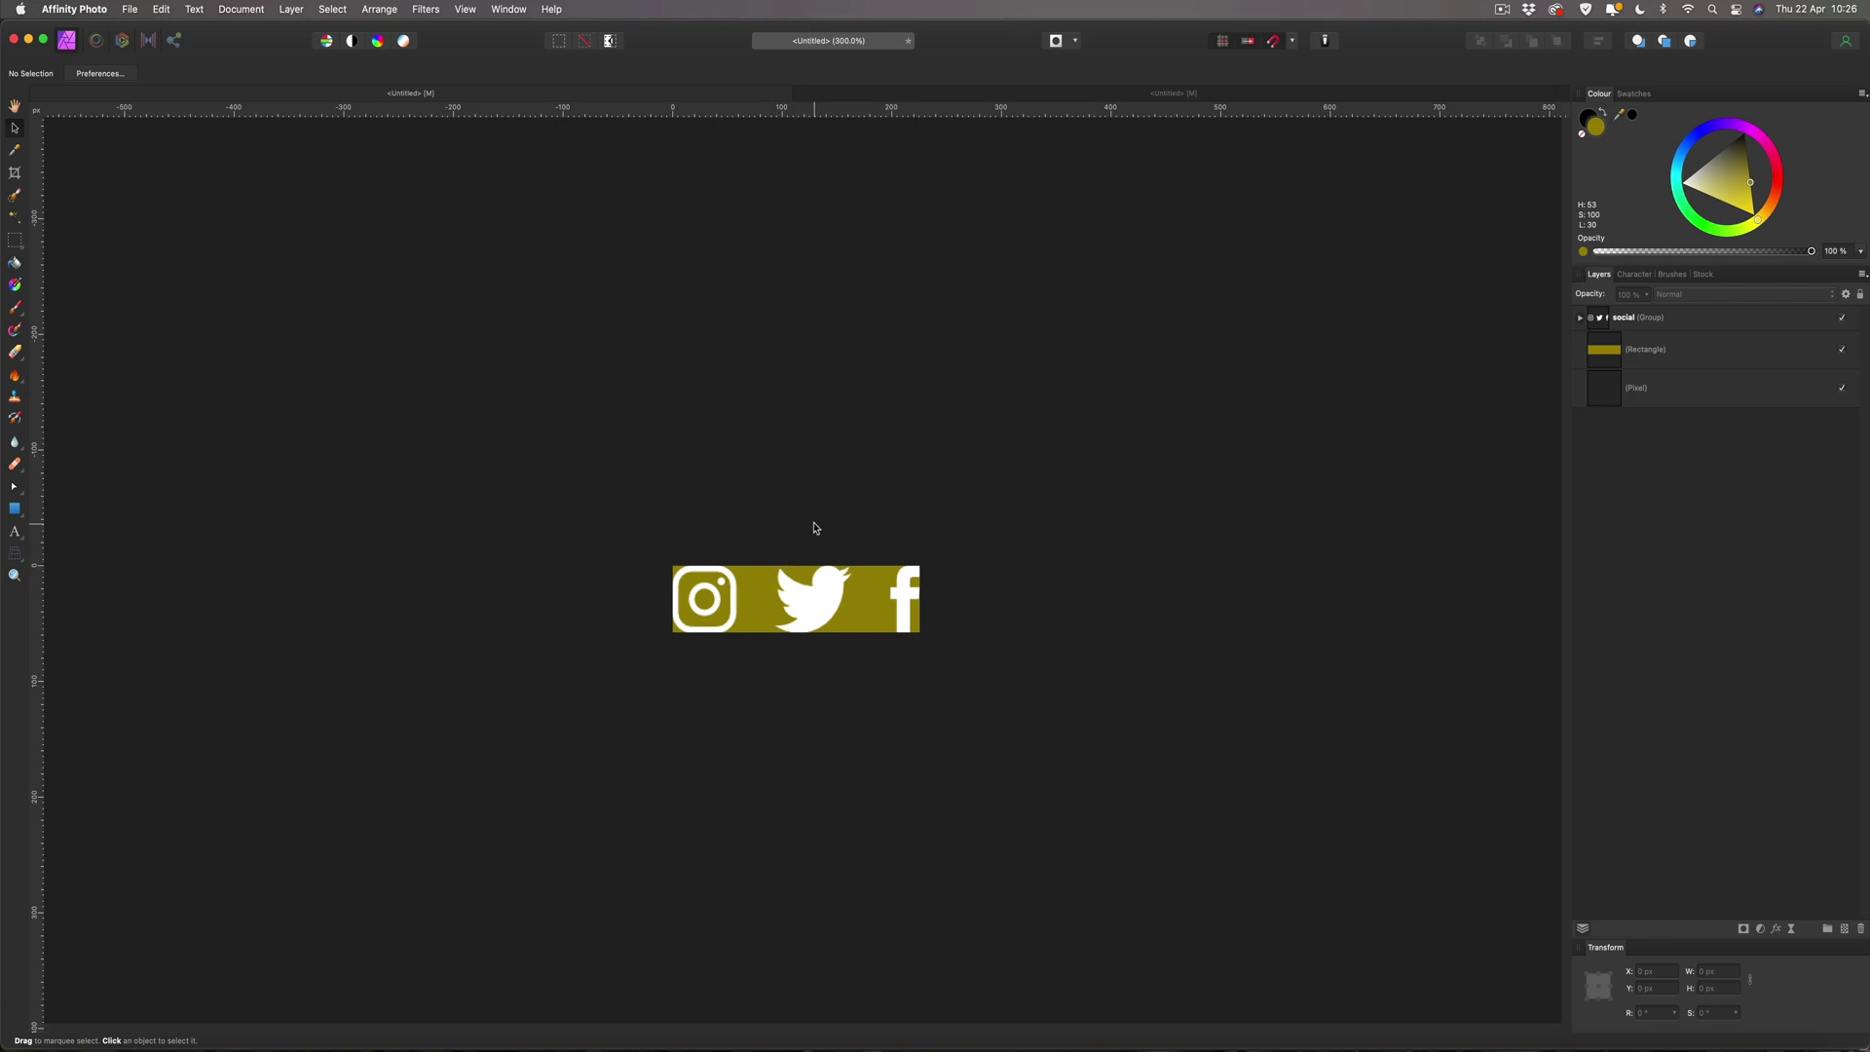
# Hide the gold Rectangle layer inside the social group, leaving the white Instagram, Twitter and Facebook icons.
pyautogui.click(1579, 318)
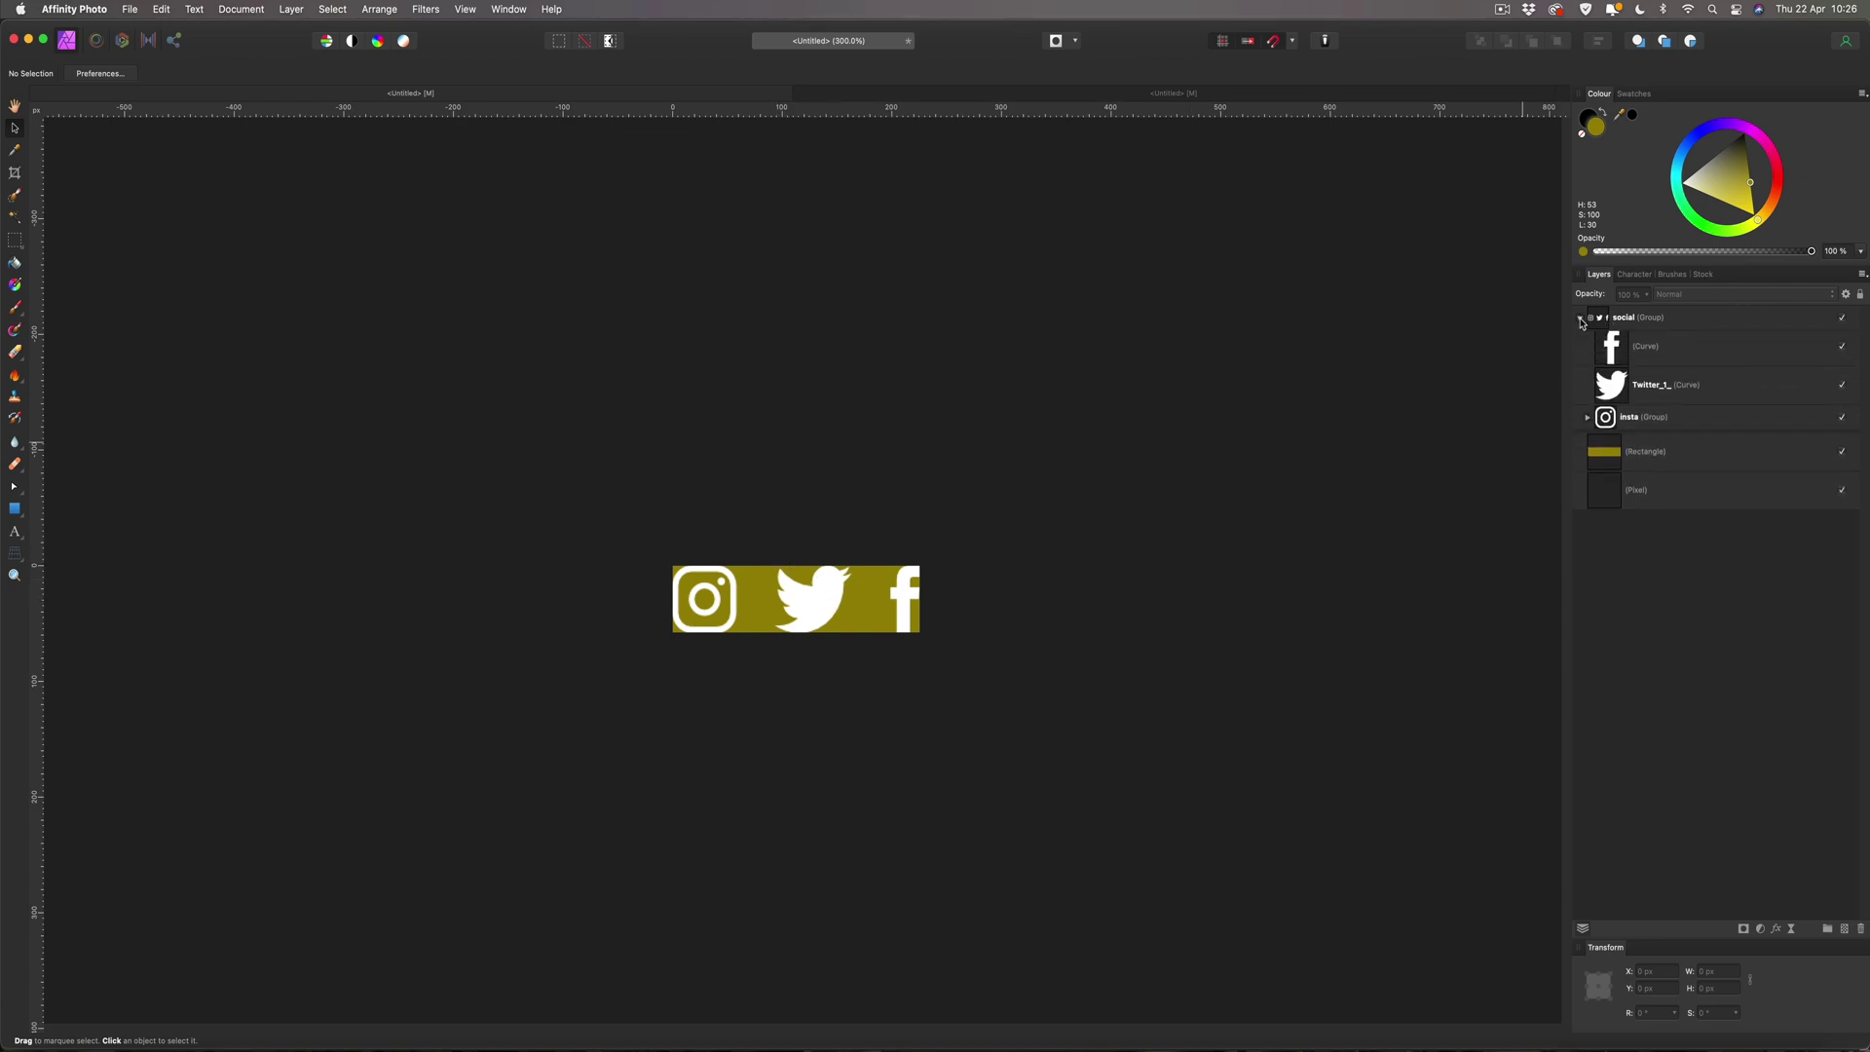
pyautogui.click(1841, 452)
pyautogui.click(1645, 352)
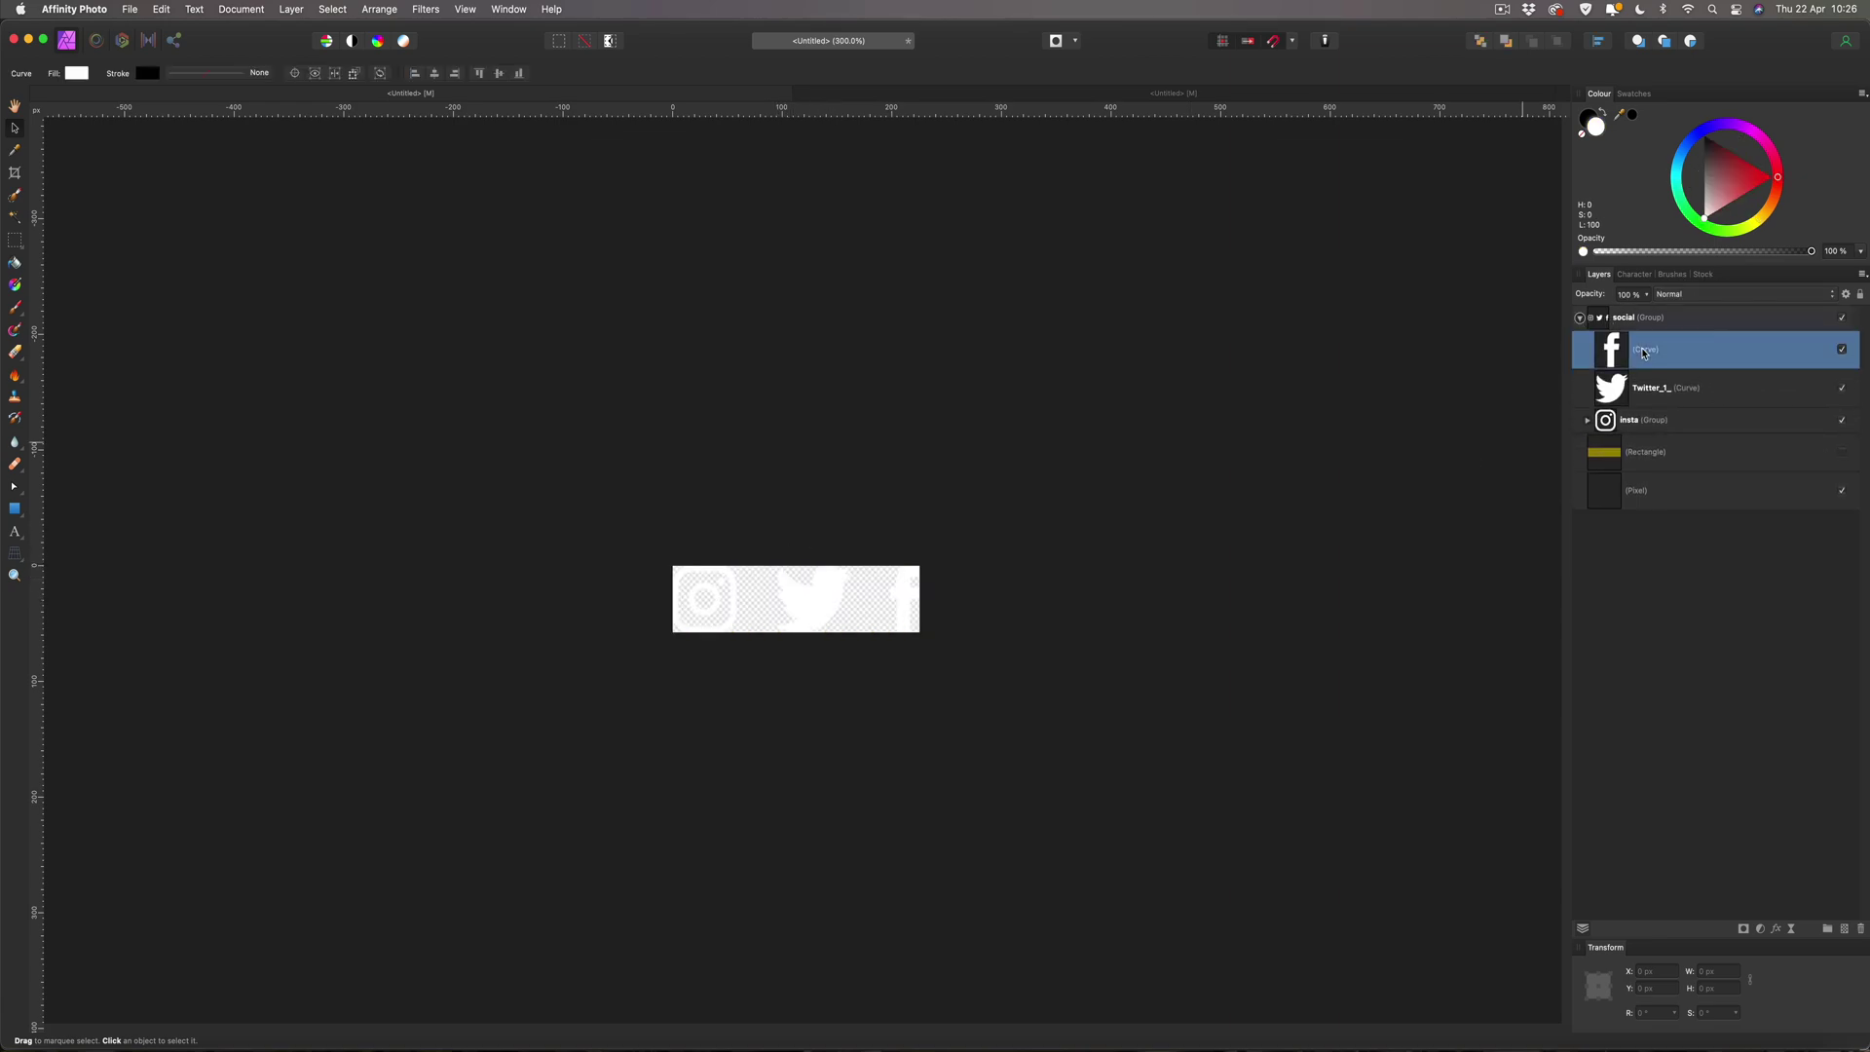
pyautogui.click(1655, 387)
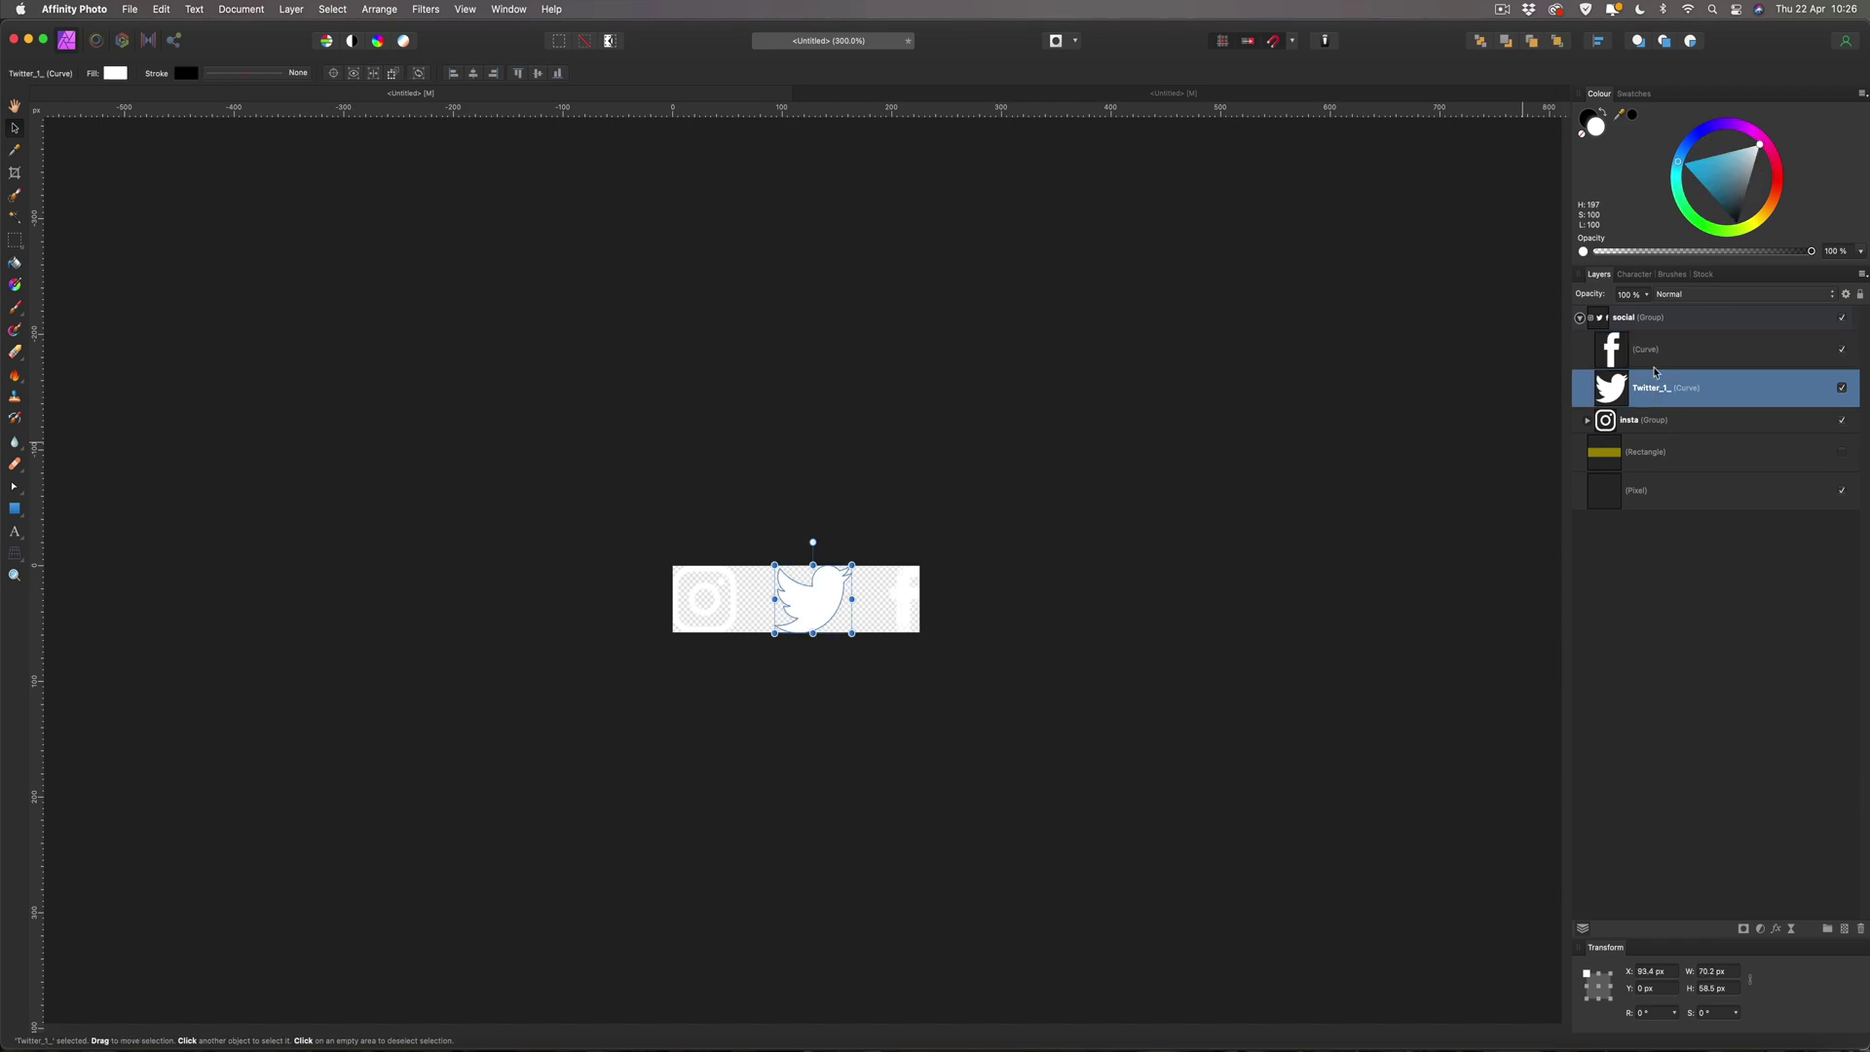
pyautogui.click(1656, 353)
pyautogui.click(1658, 321)
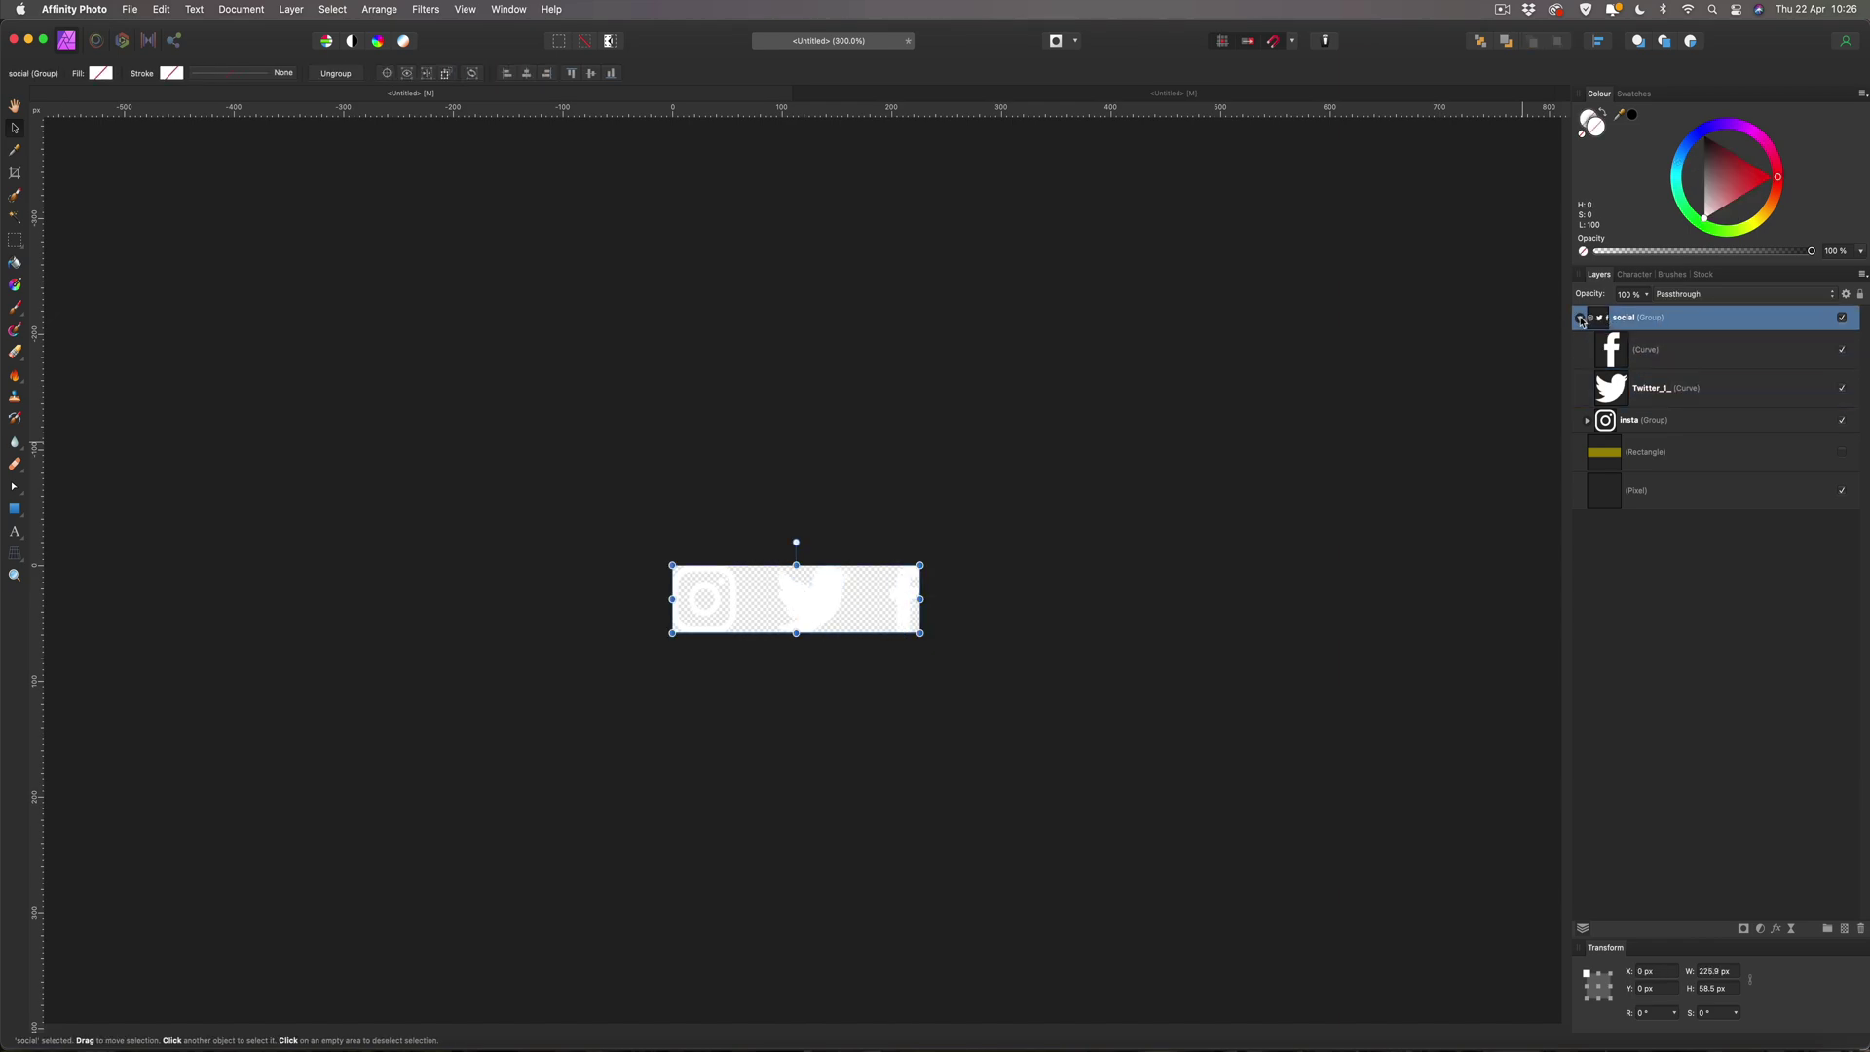
pyautogui.click(1580, 317)
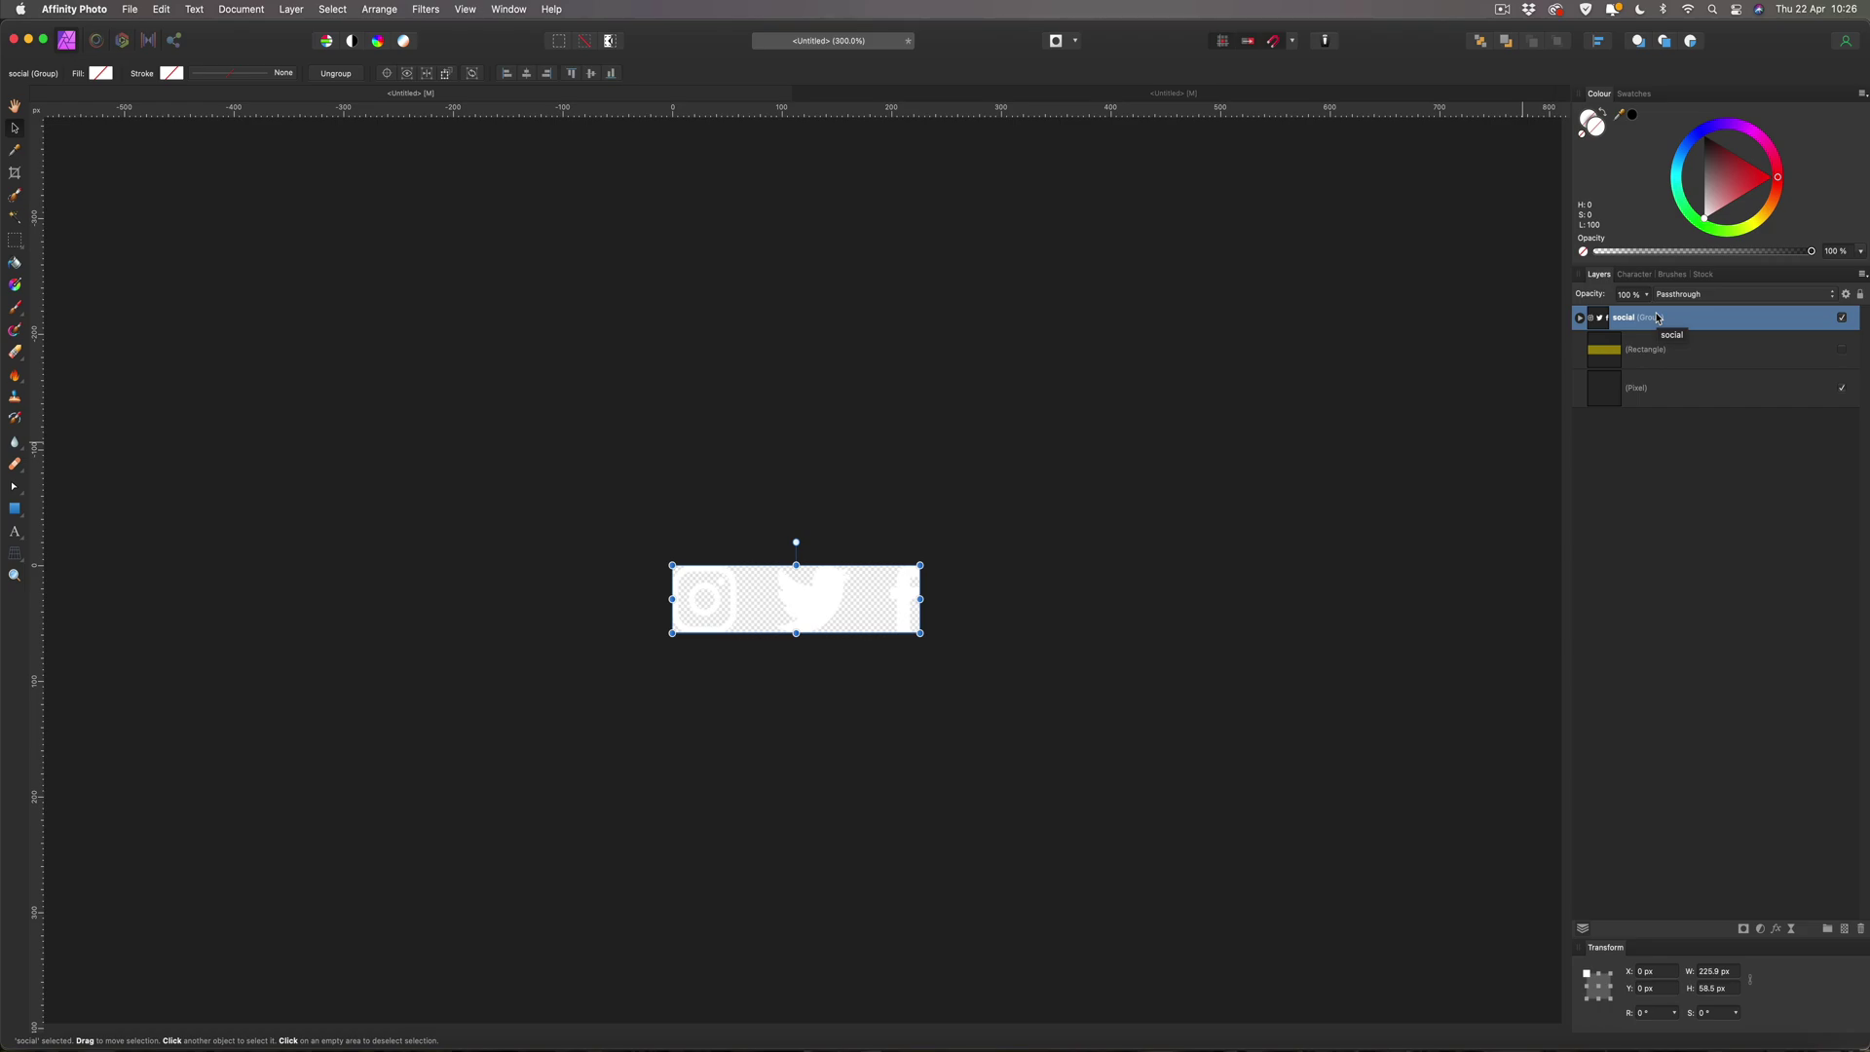
# Paste the social icons group into the flyer and drag it below the nail polish bottle.
pyautogui.click(855, 95)
pyautogui.press('super+v')
pyautogui.moveTo(684, 251); pyautogui.dragTo(939, 397)
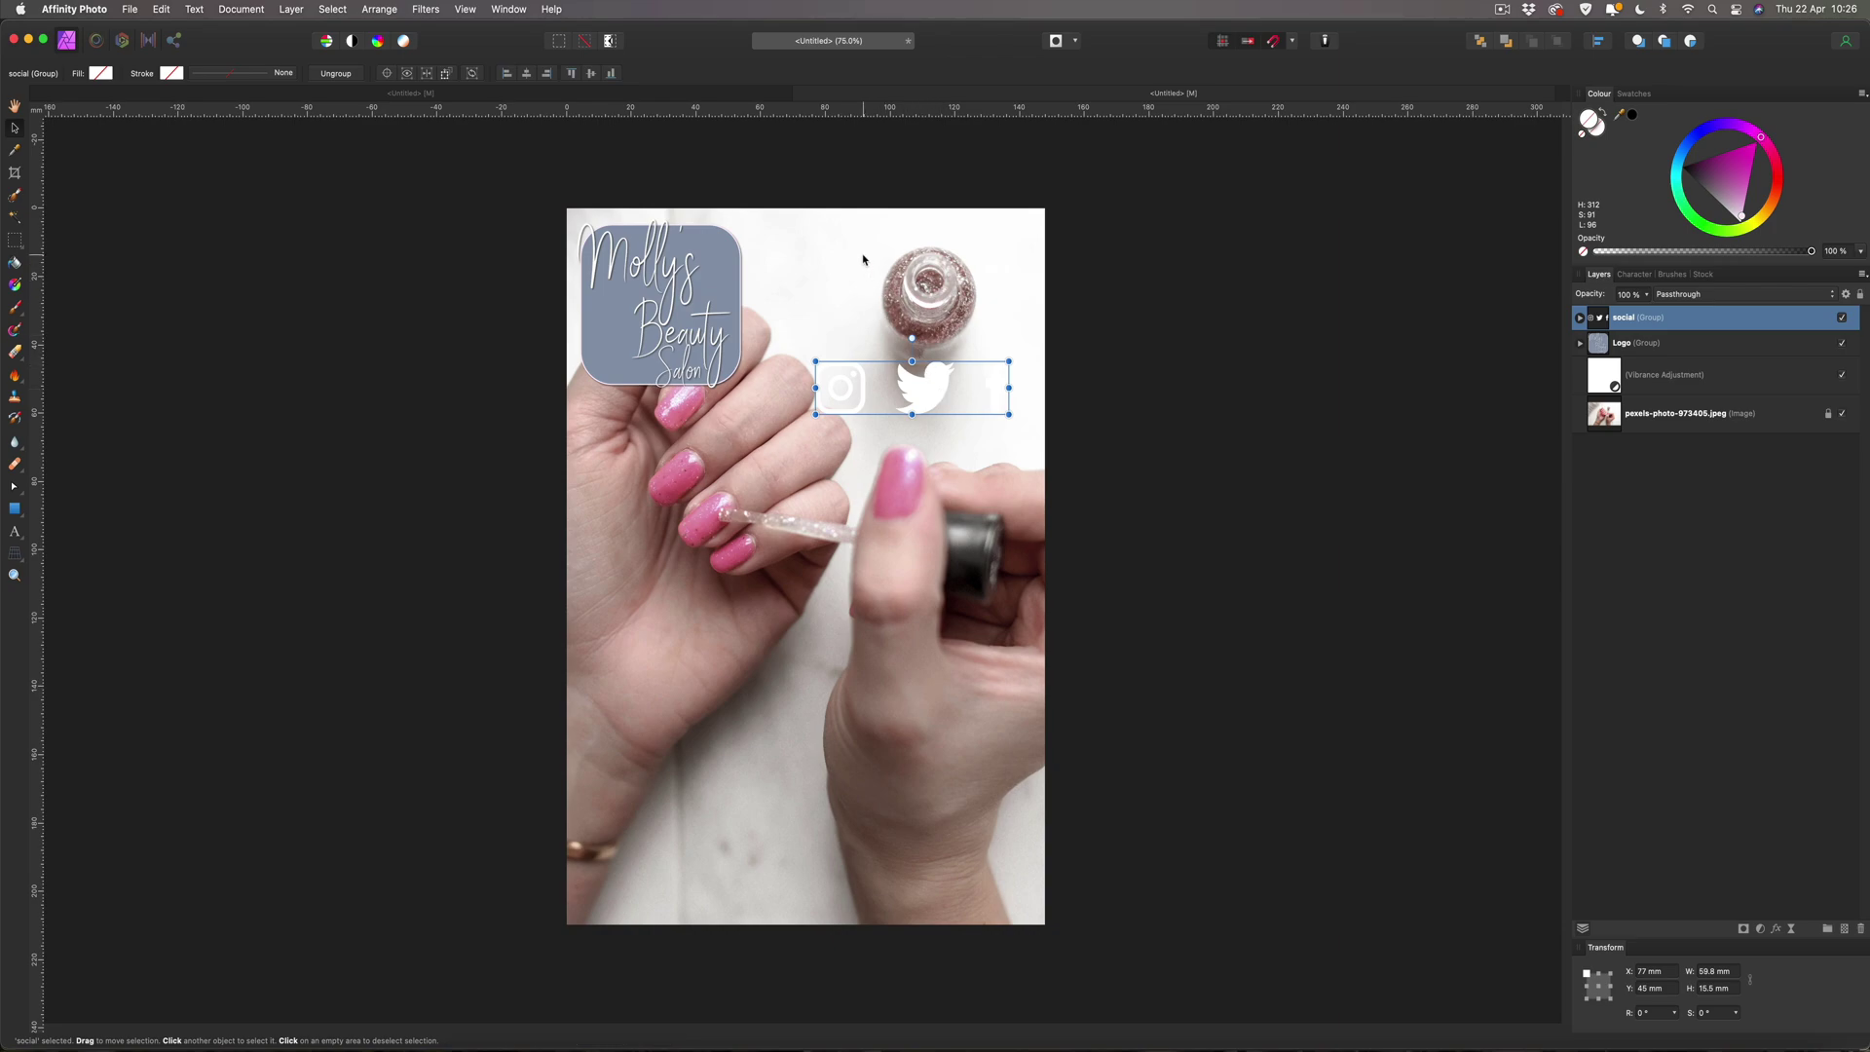
pyautogui.click(15, 508)
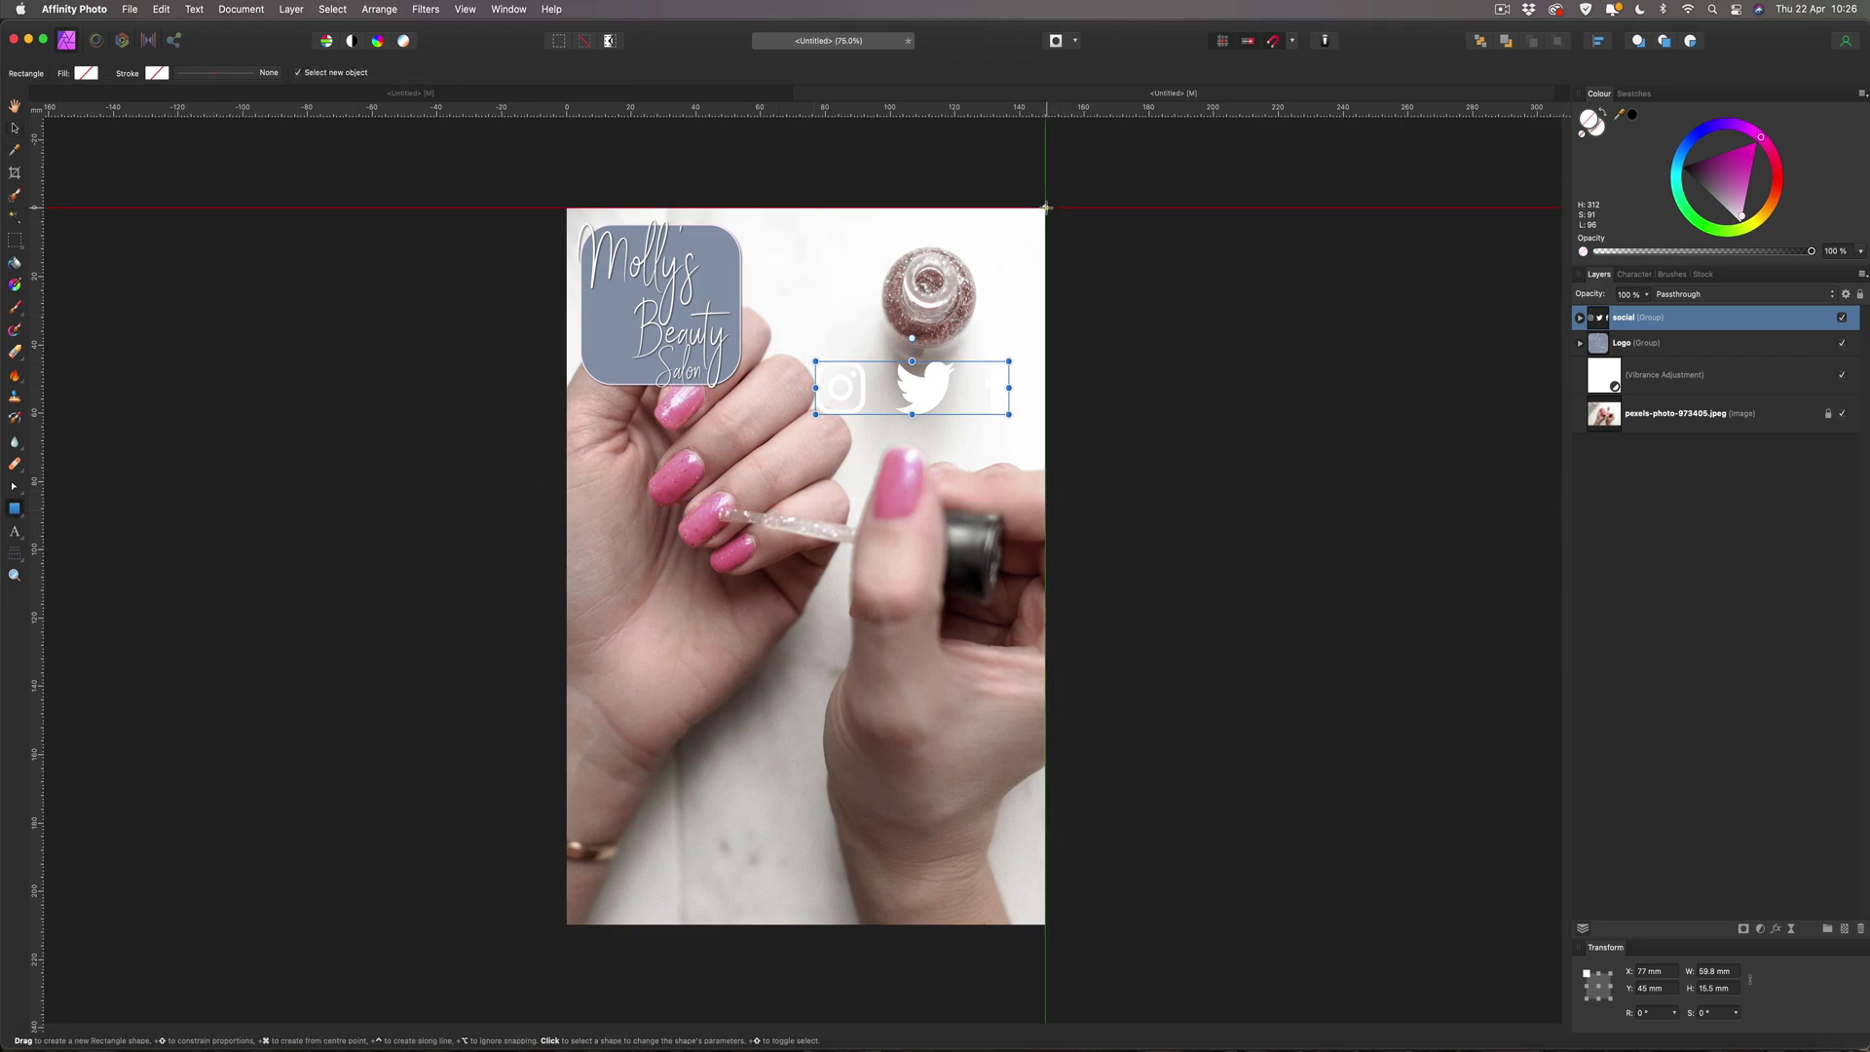
# Draw a strip along the top-right edge, convert it to a curve, and drag its top-left node left to slant it.
pyautogui.moveTo(1045, 207); pyautogui.dragTo(815, 245)
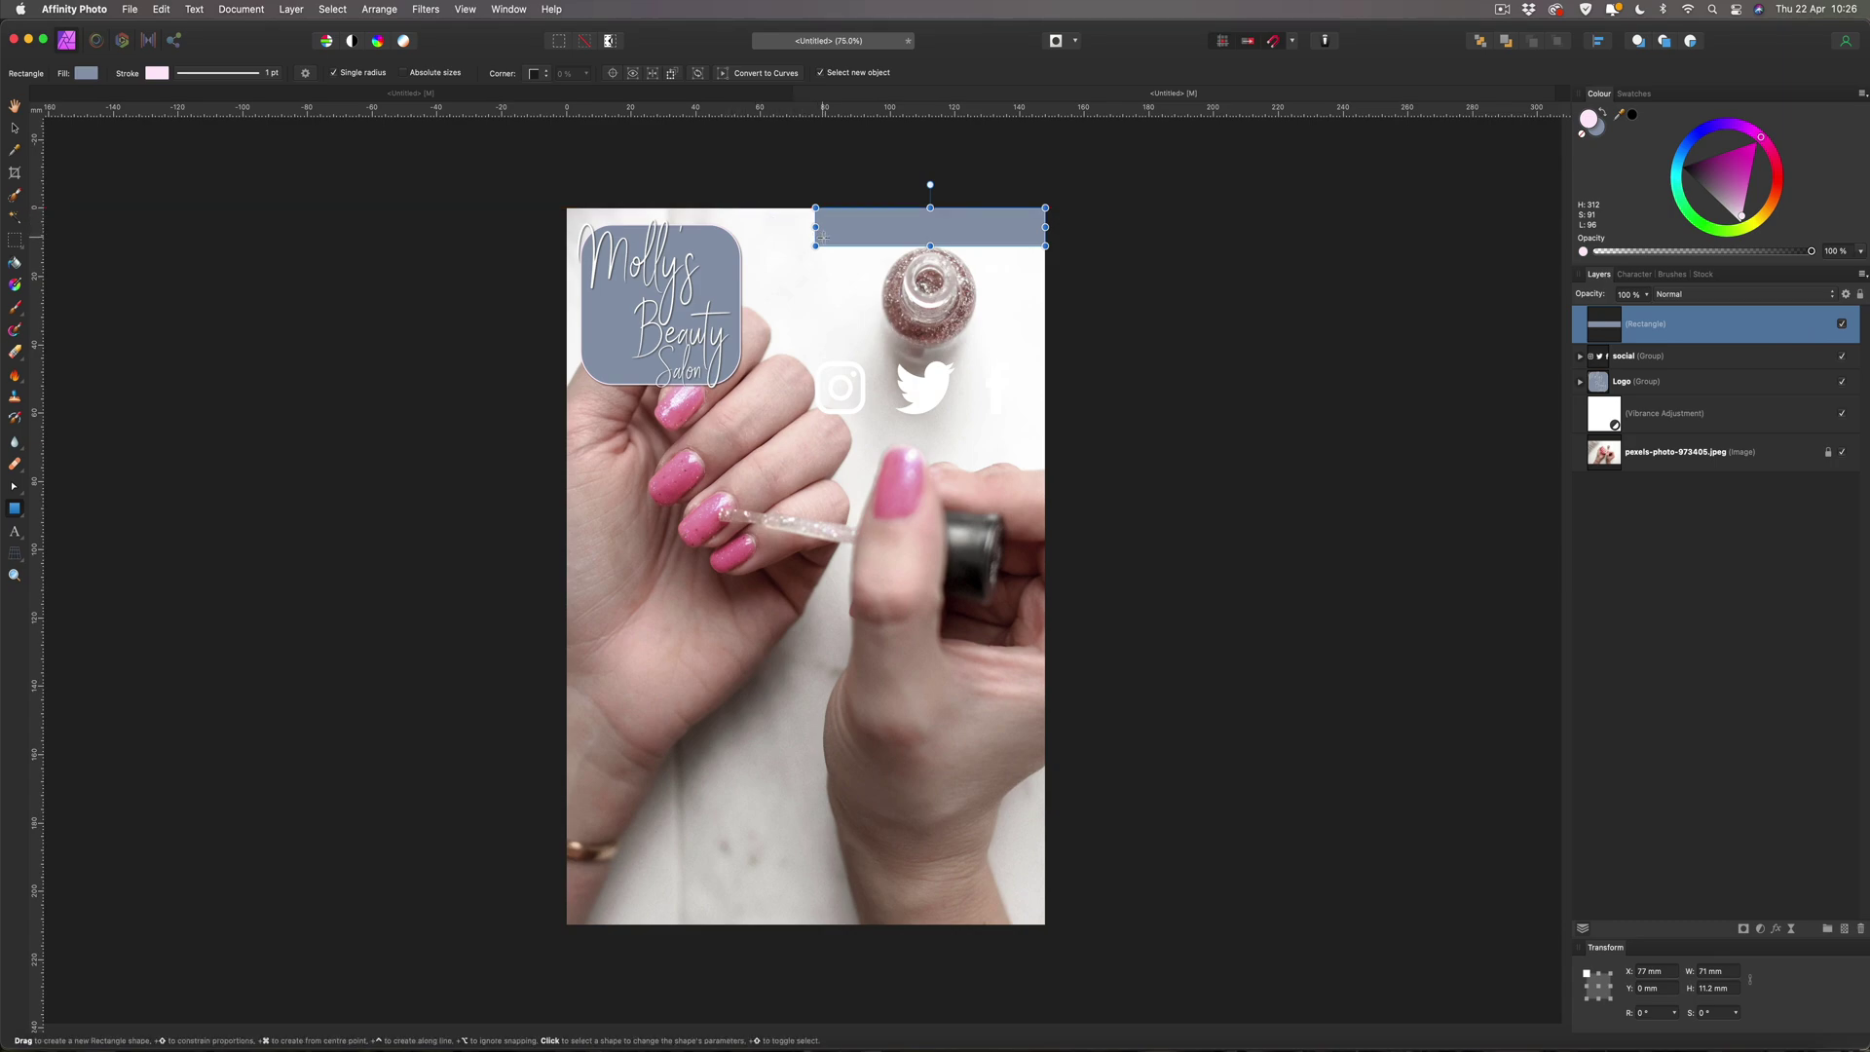
pyautogui.click(745, 76)
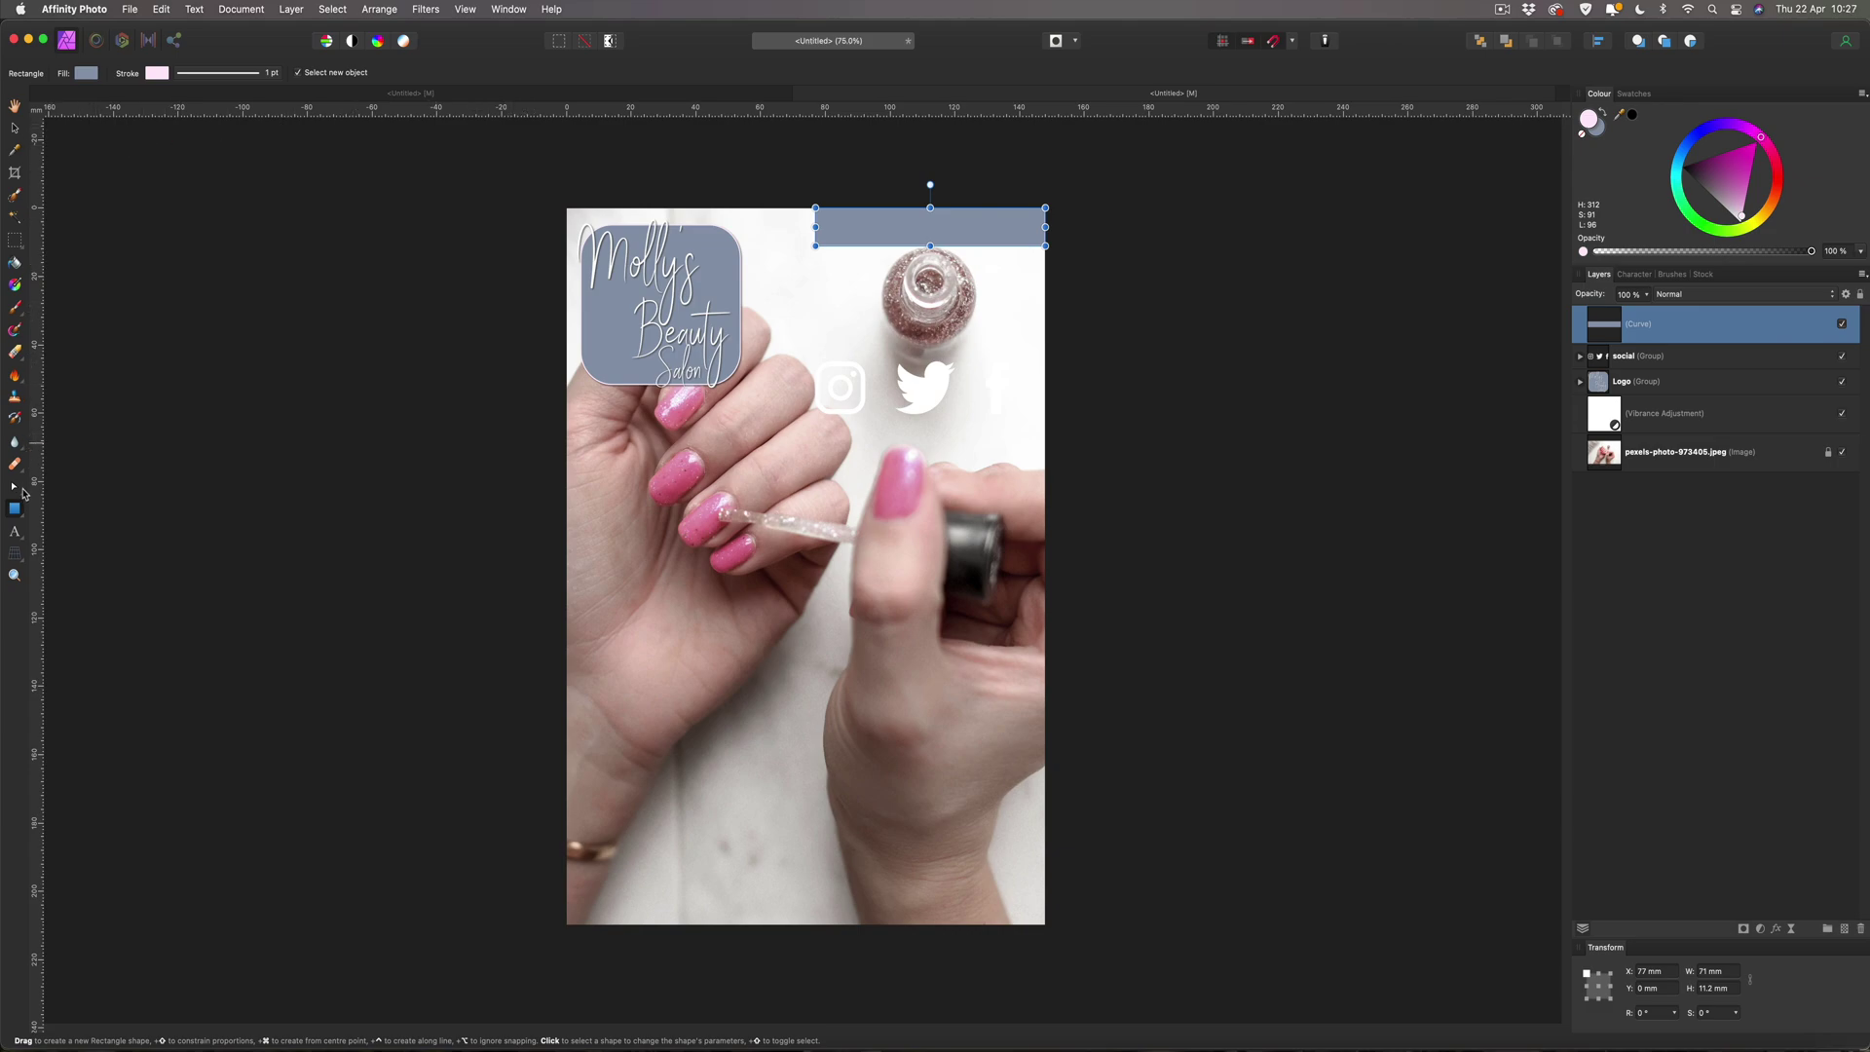
pyautogui.click(14, 489)
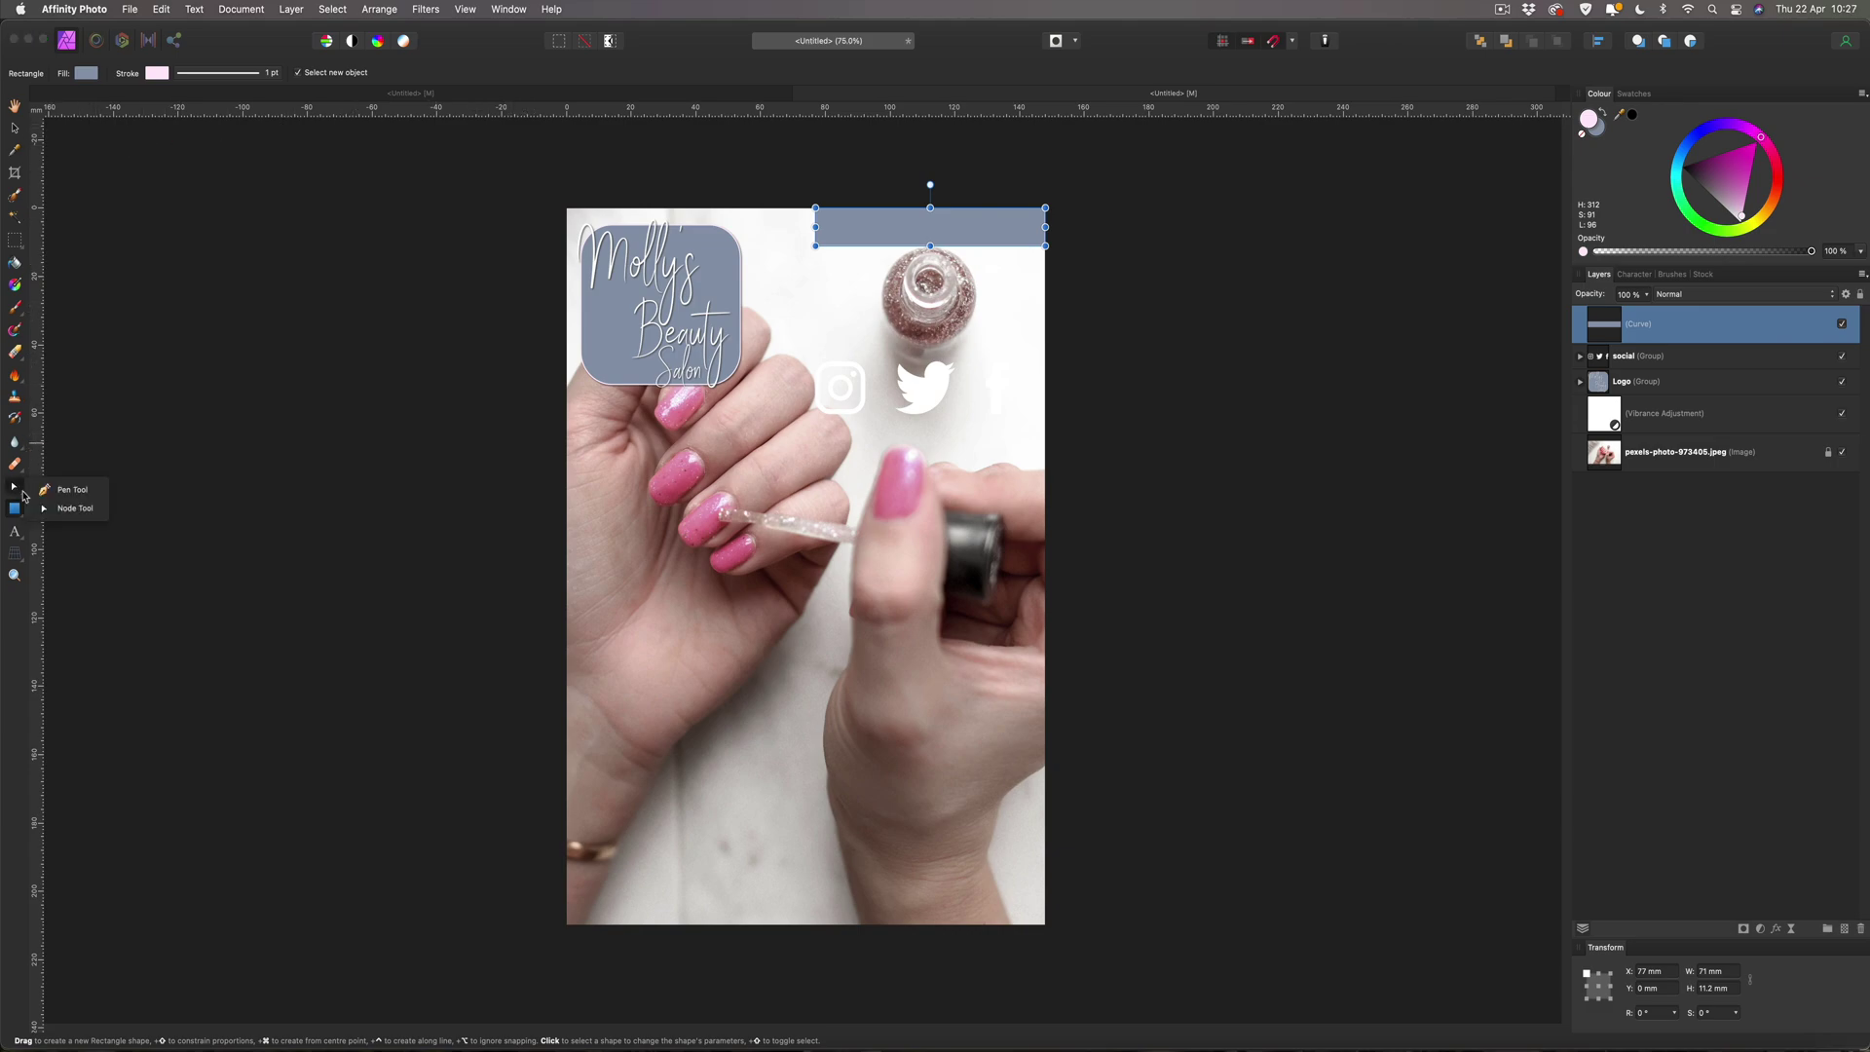
pyautogui.click(37, 490)
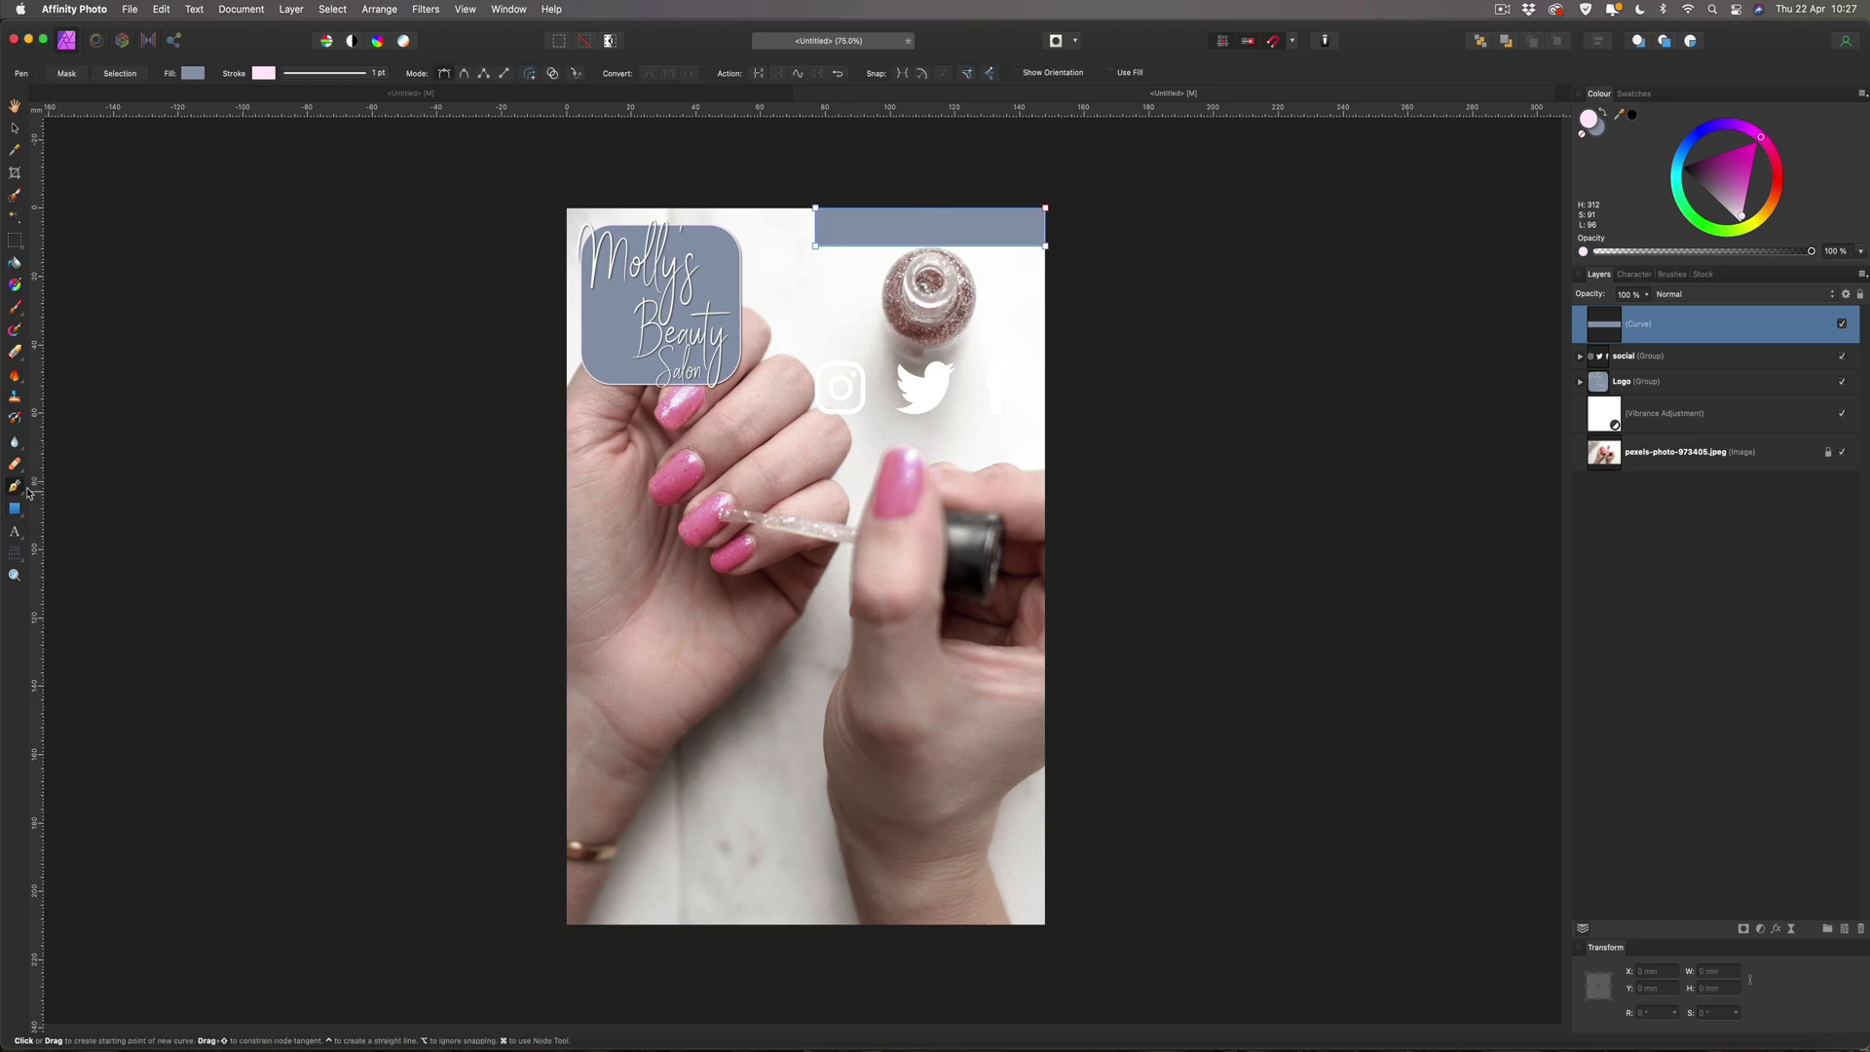
pyautogui.click(16, 490)
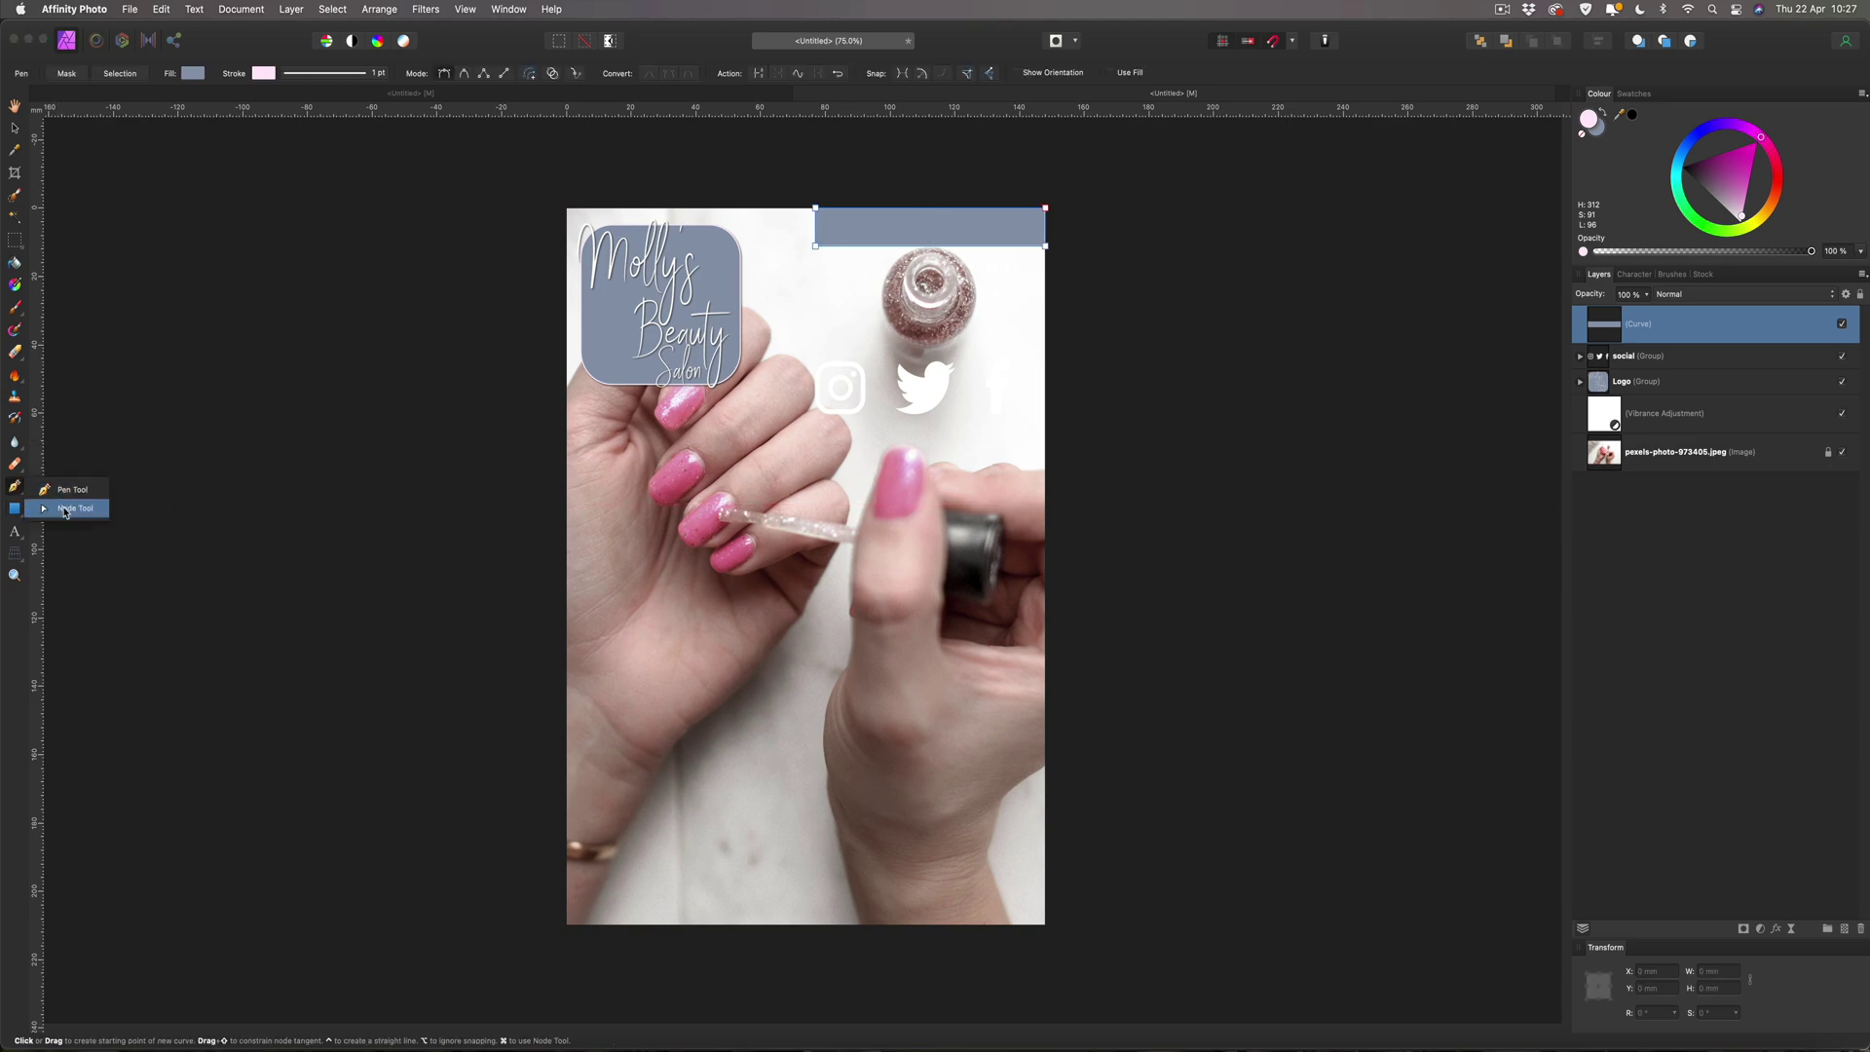
pyautogui.click(63, 507)
pyautogui.click(816, 208)
pyautogui.moveTo(816, 209); pyautogui.dragTo(776, 209)
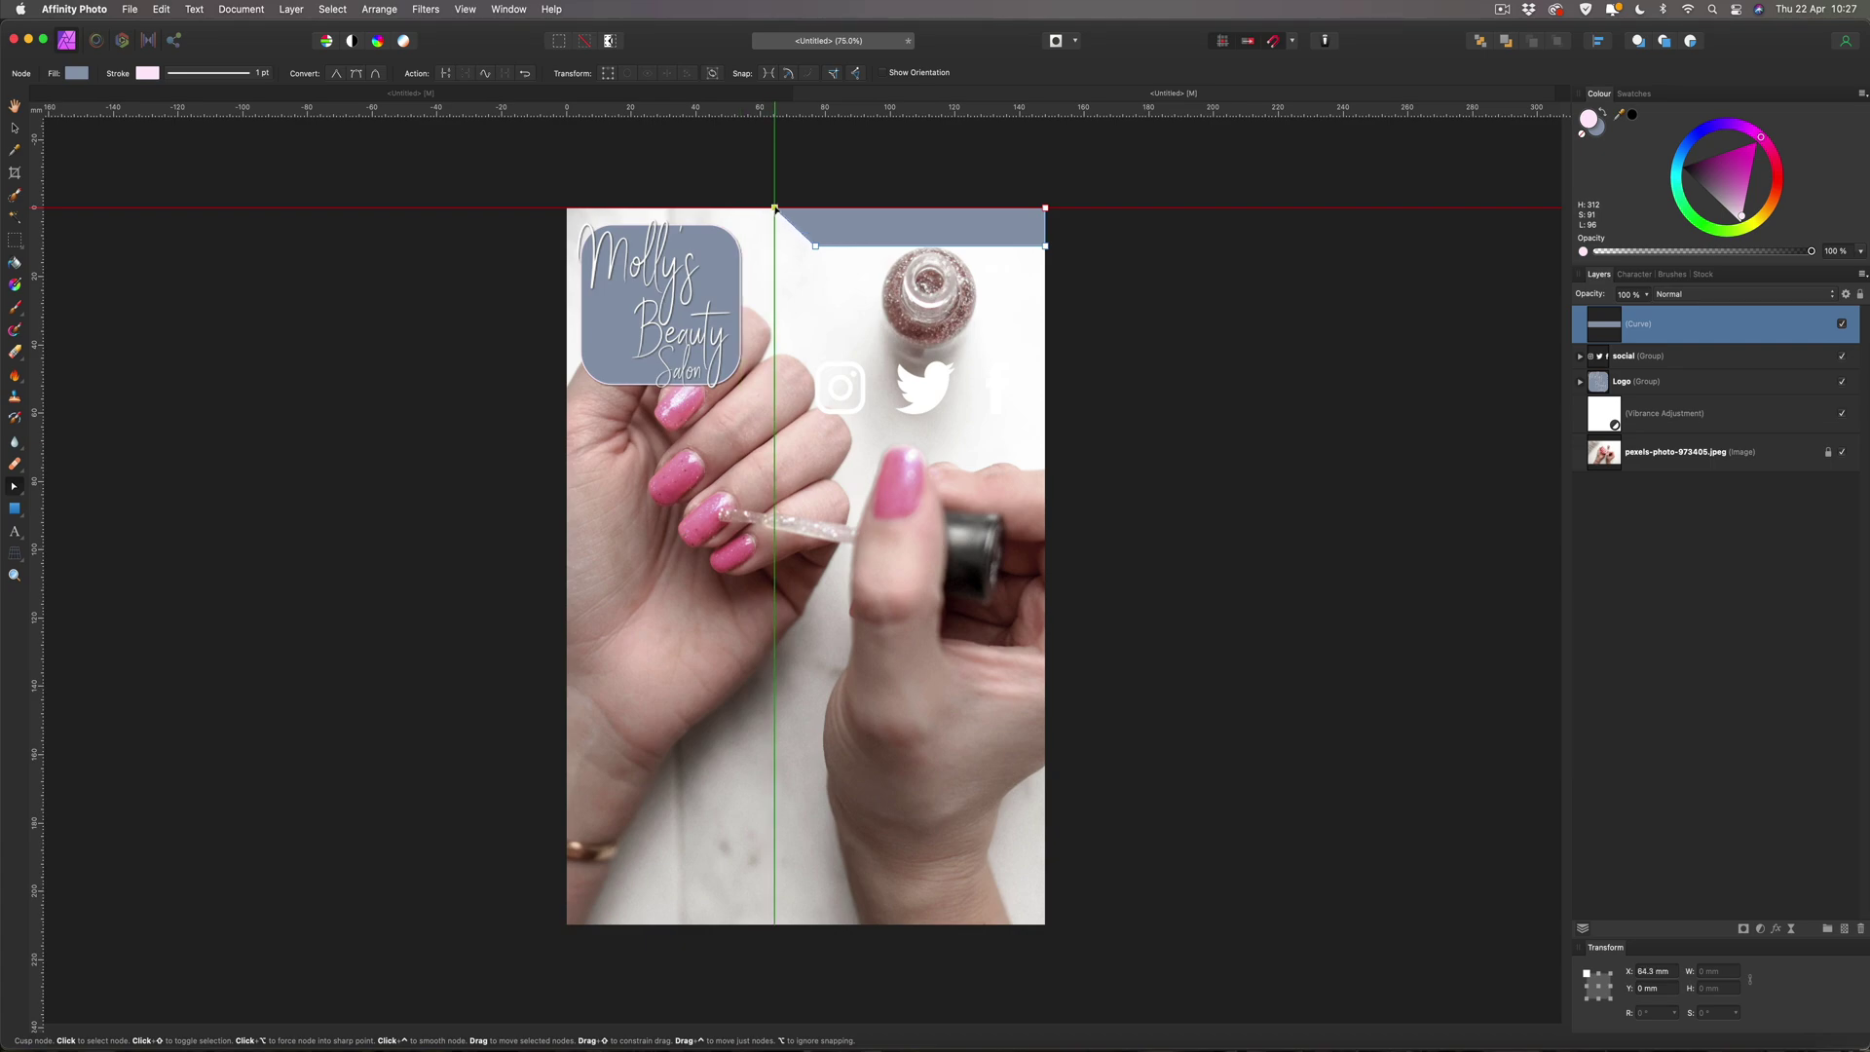
pyautogui.moveTo(774, 209); pyautogui.dragTo(767, 208)
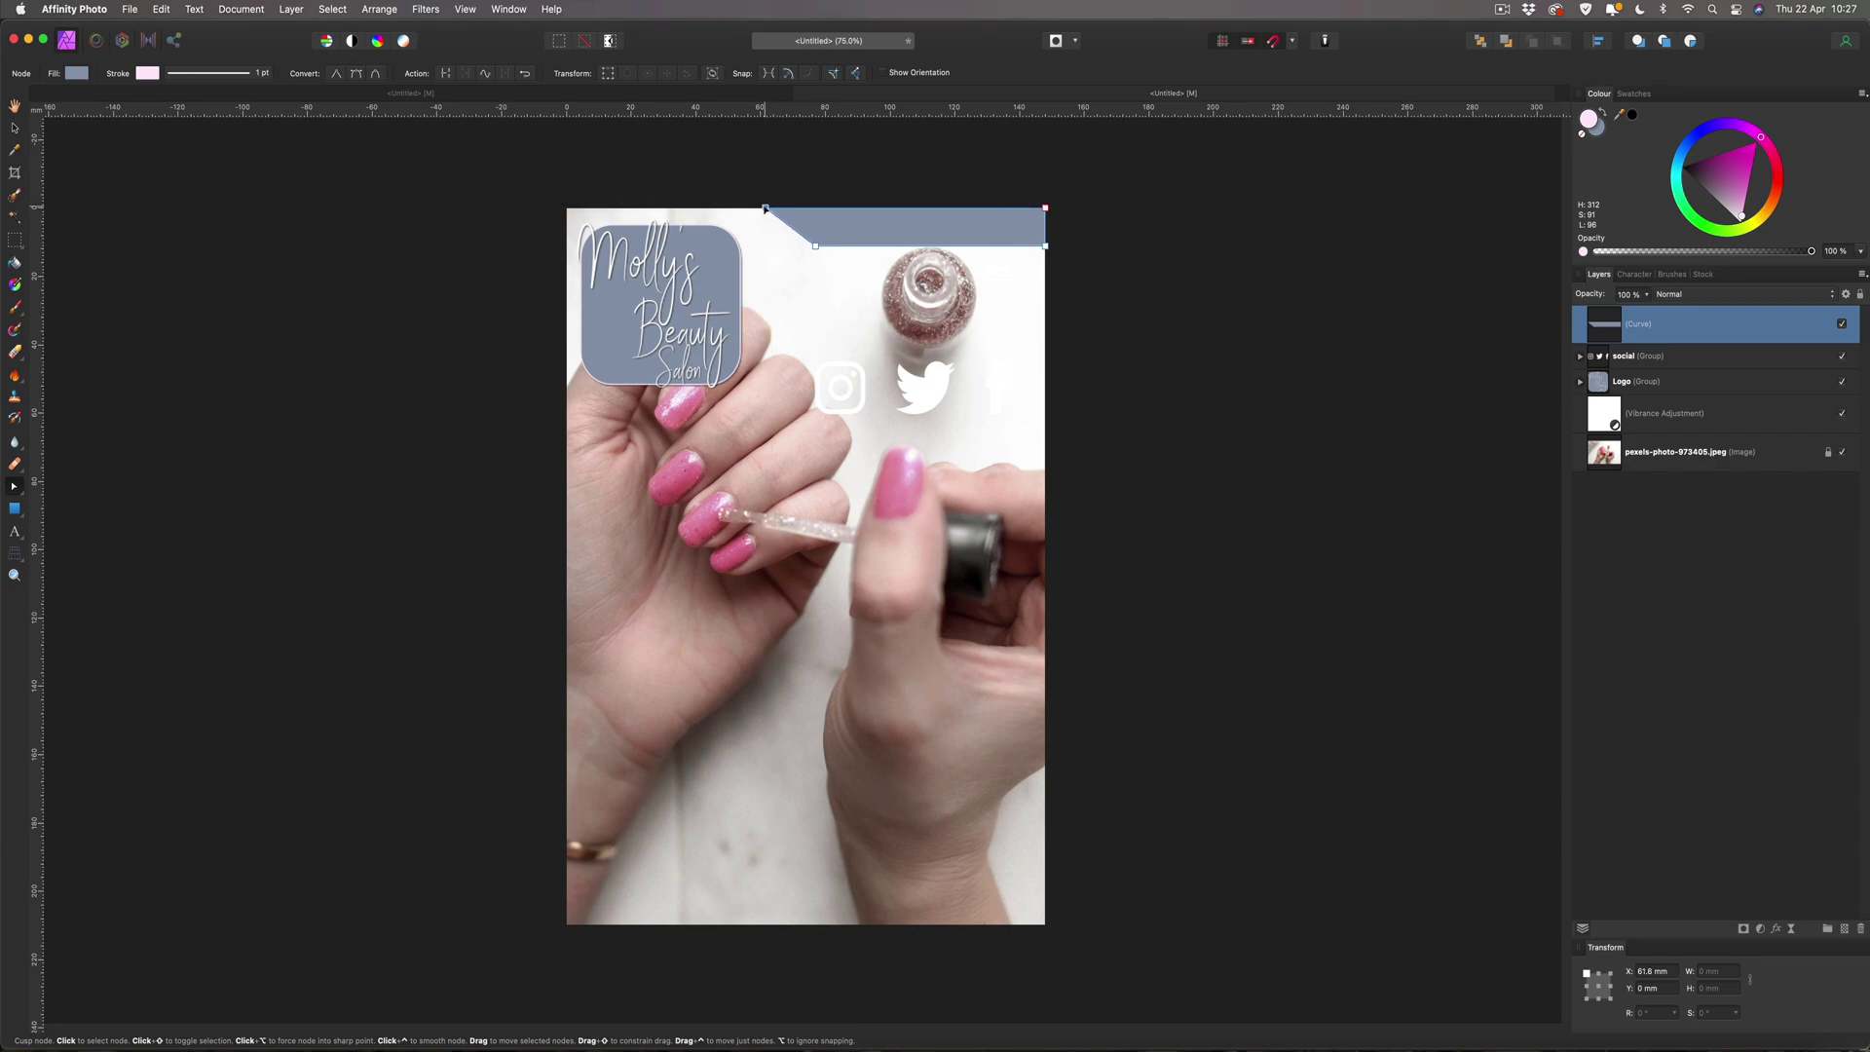
pyautogui.click(14, 127)
# Widen the banner to 94 mm past the right edge and raise its top to -0.4 mm.
pyautogui.click(188, 194)
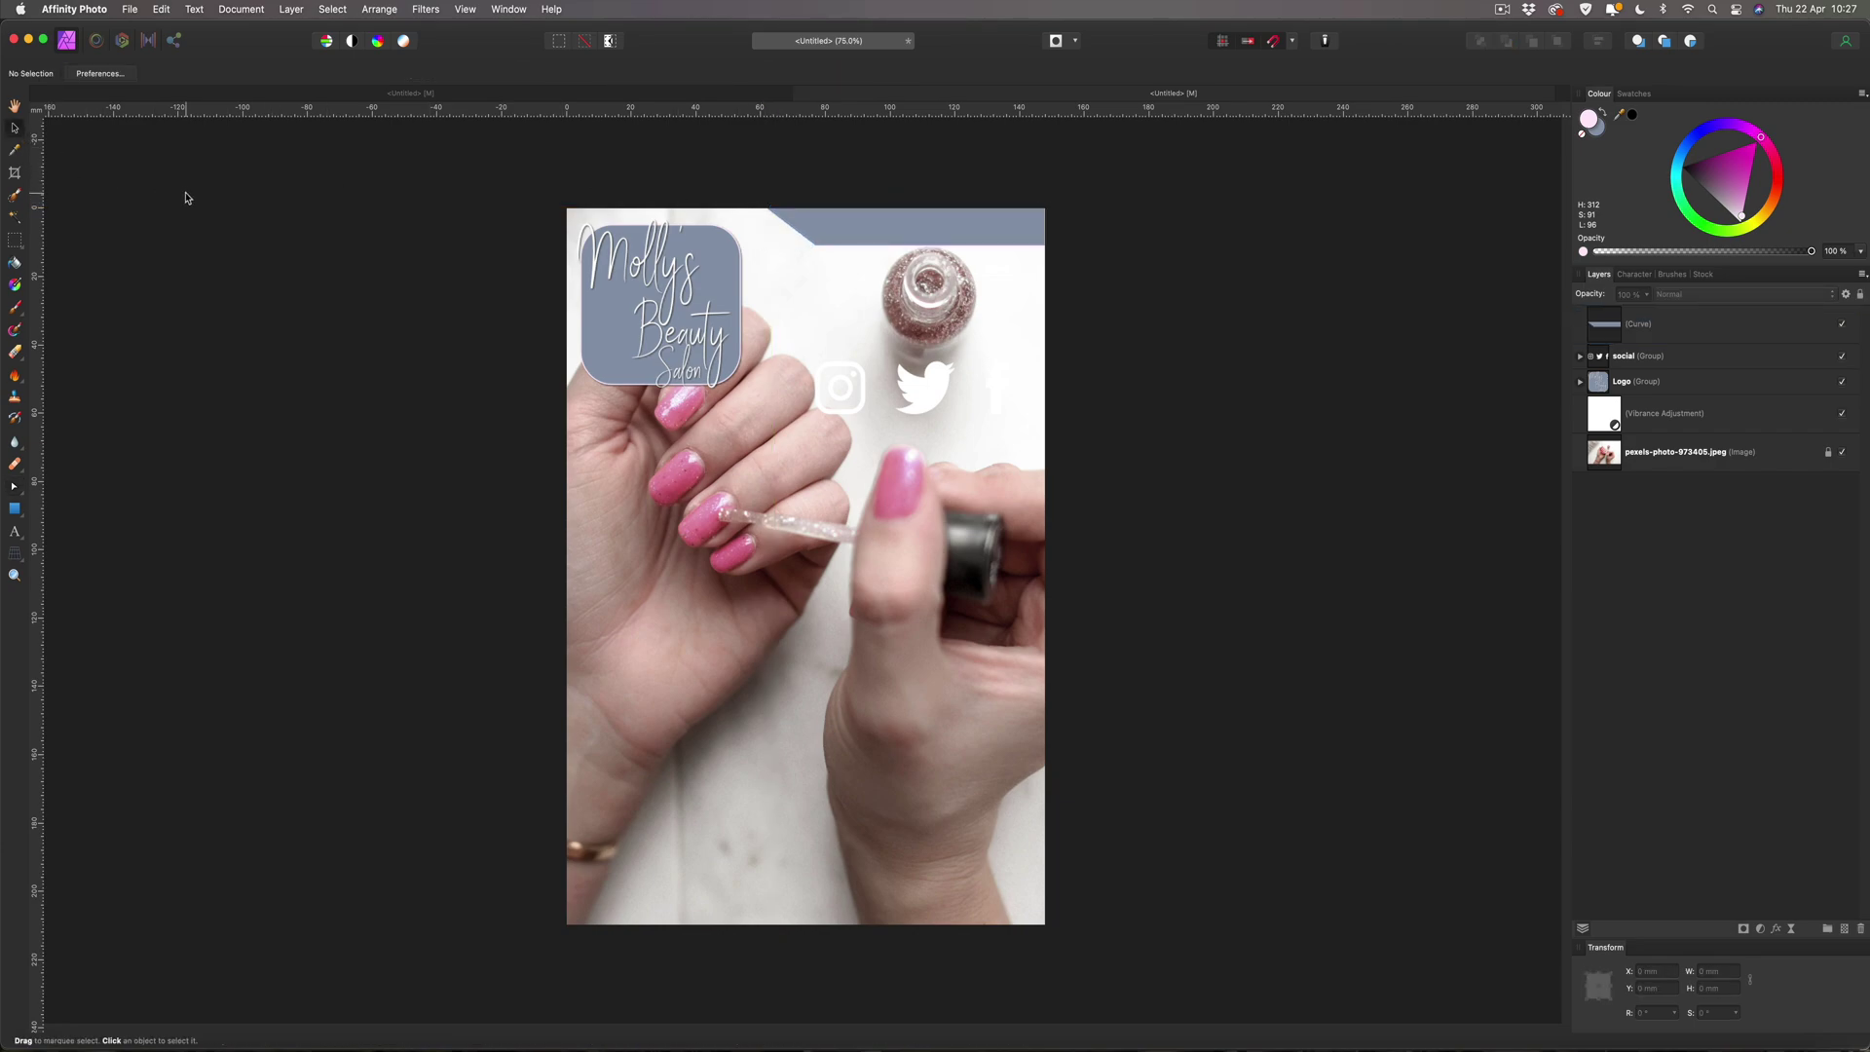
pyautogui.click(988, 227)
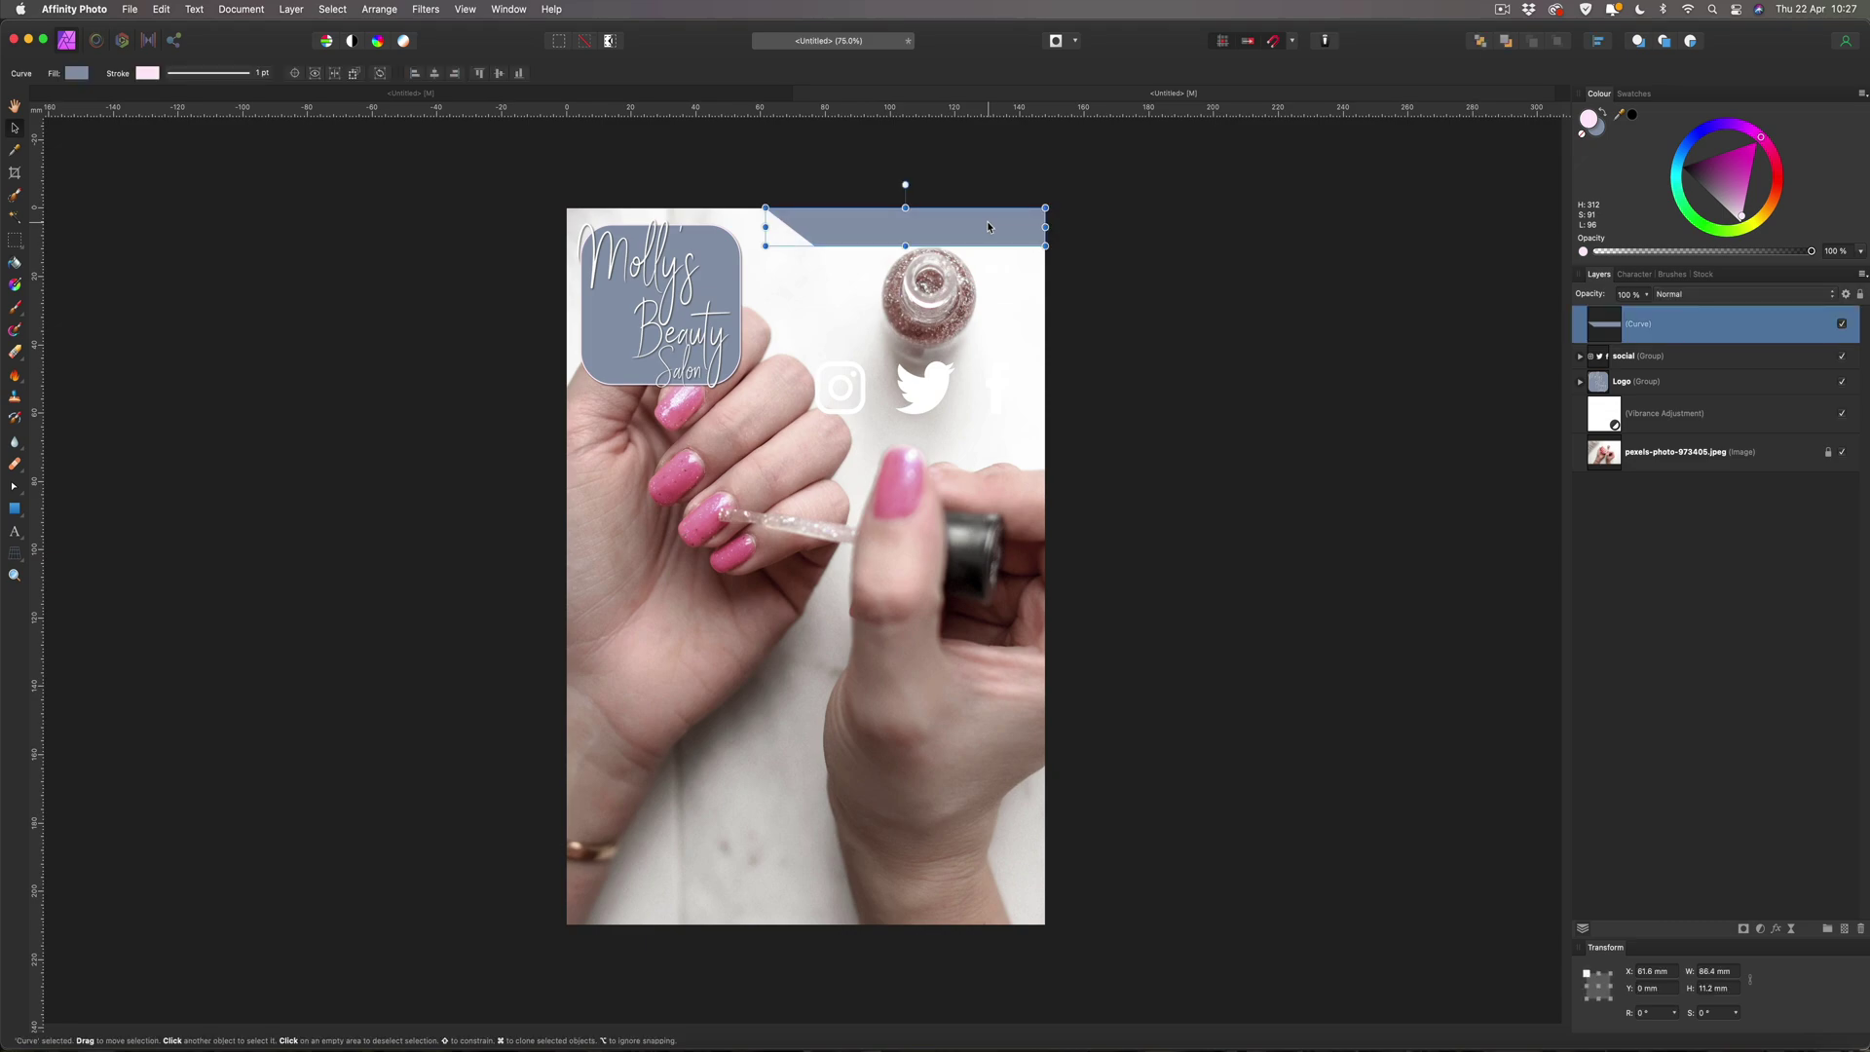
pyautogui.moveTo(1046, 225); pyautogui.dragTo(1069, 227)
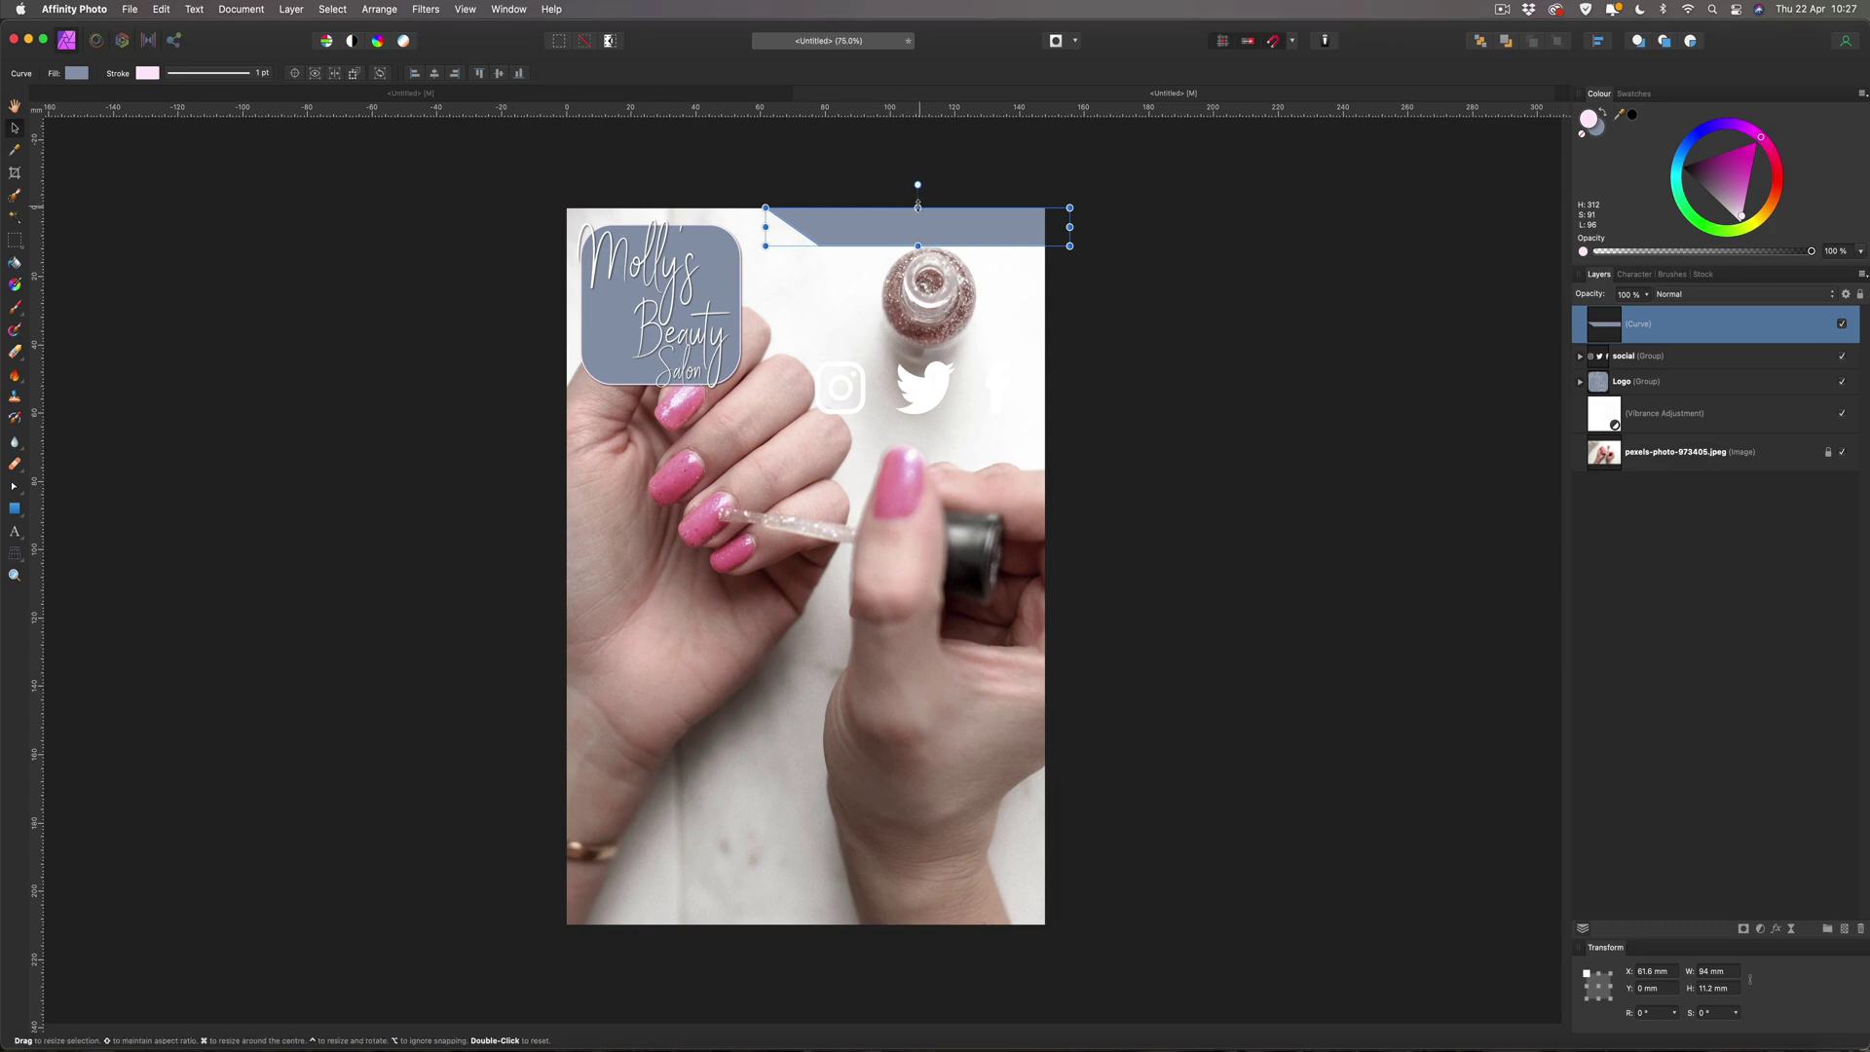
pyautogui.moveTo(927, 238); pyautogui.dragTo(918, 246)
pyautogui.click(1173, 231)
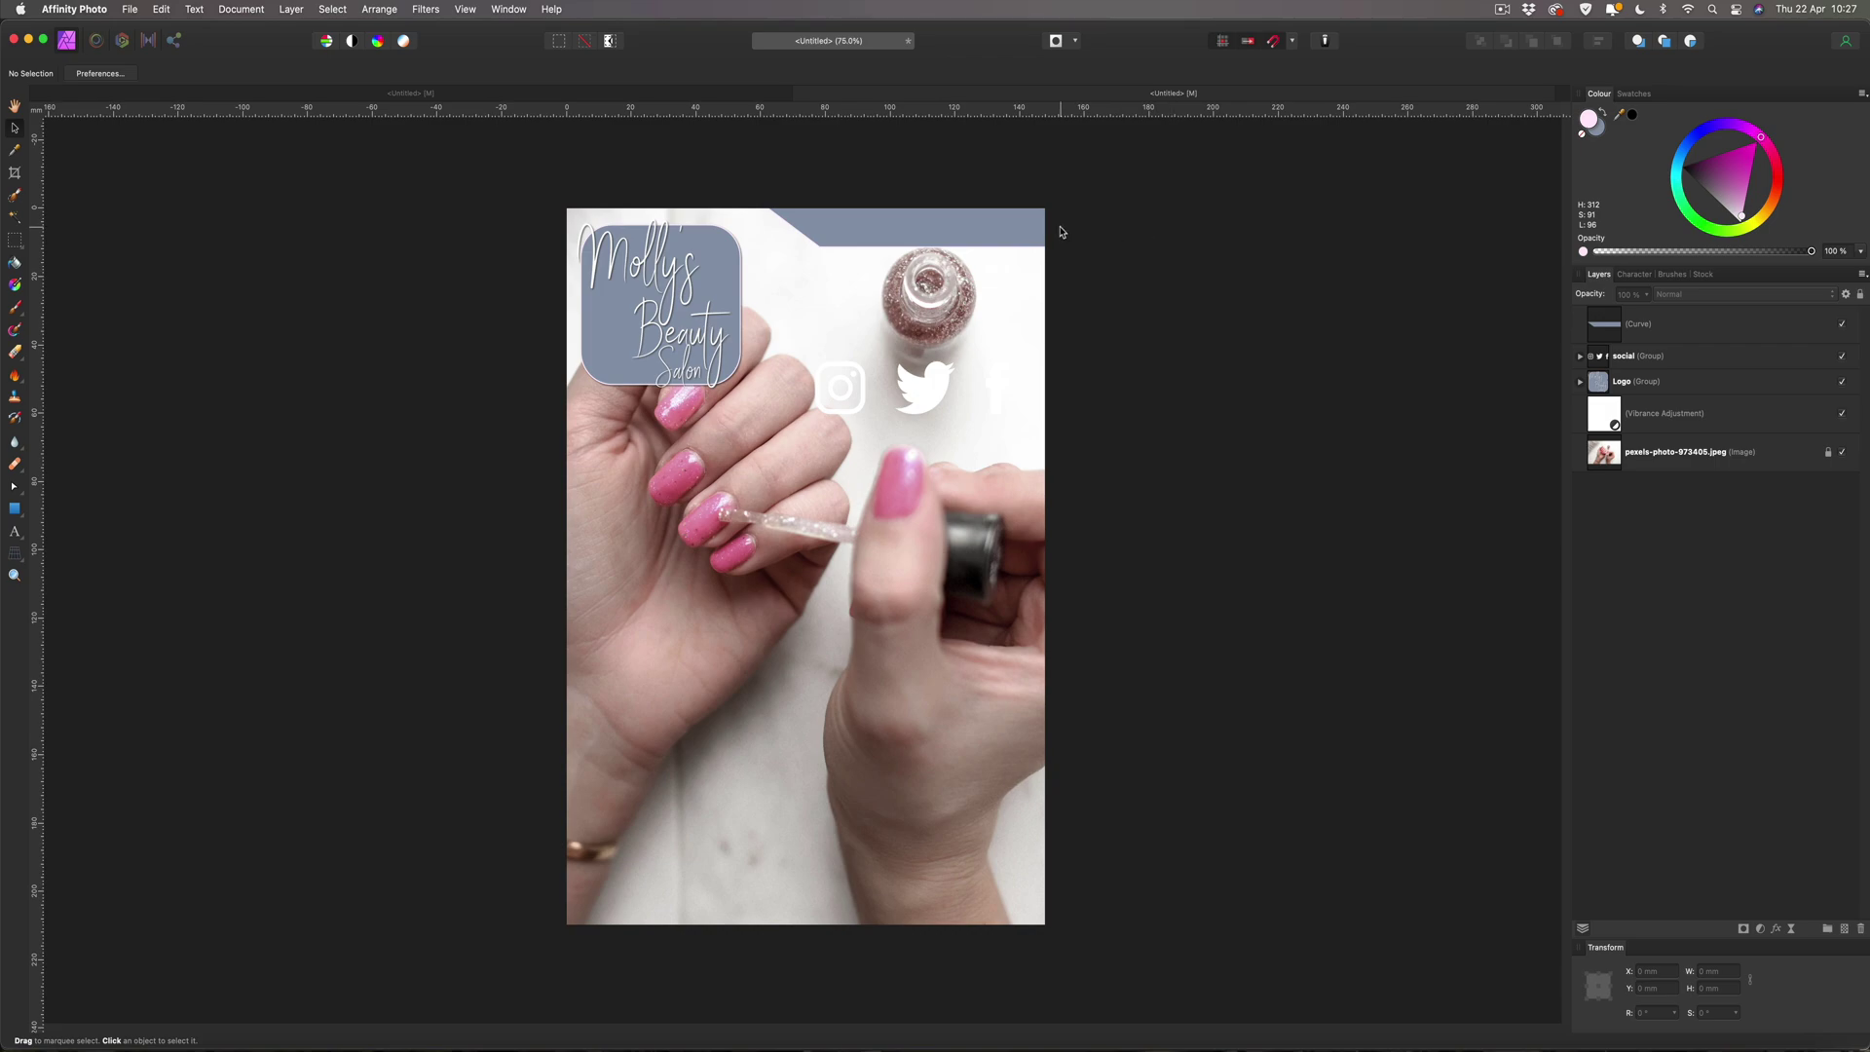
pyautogui.click(809, 229)
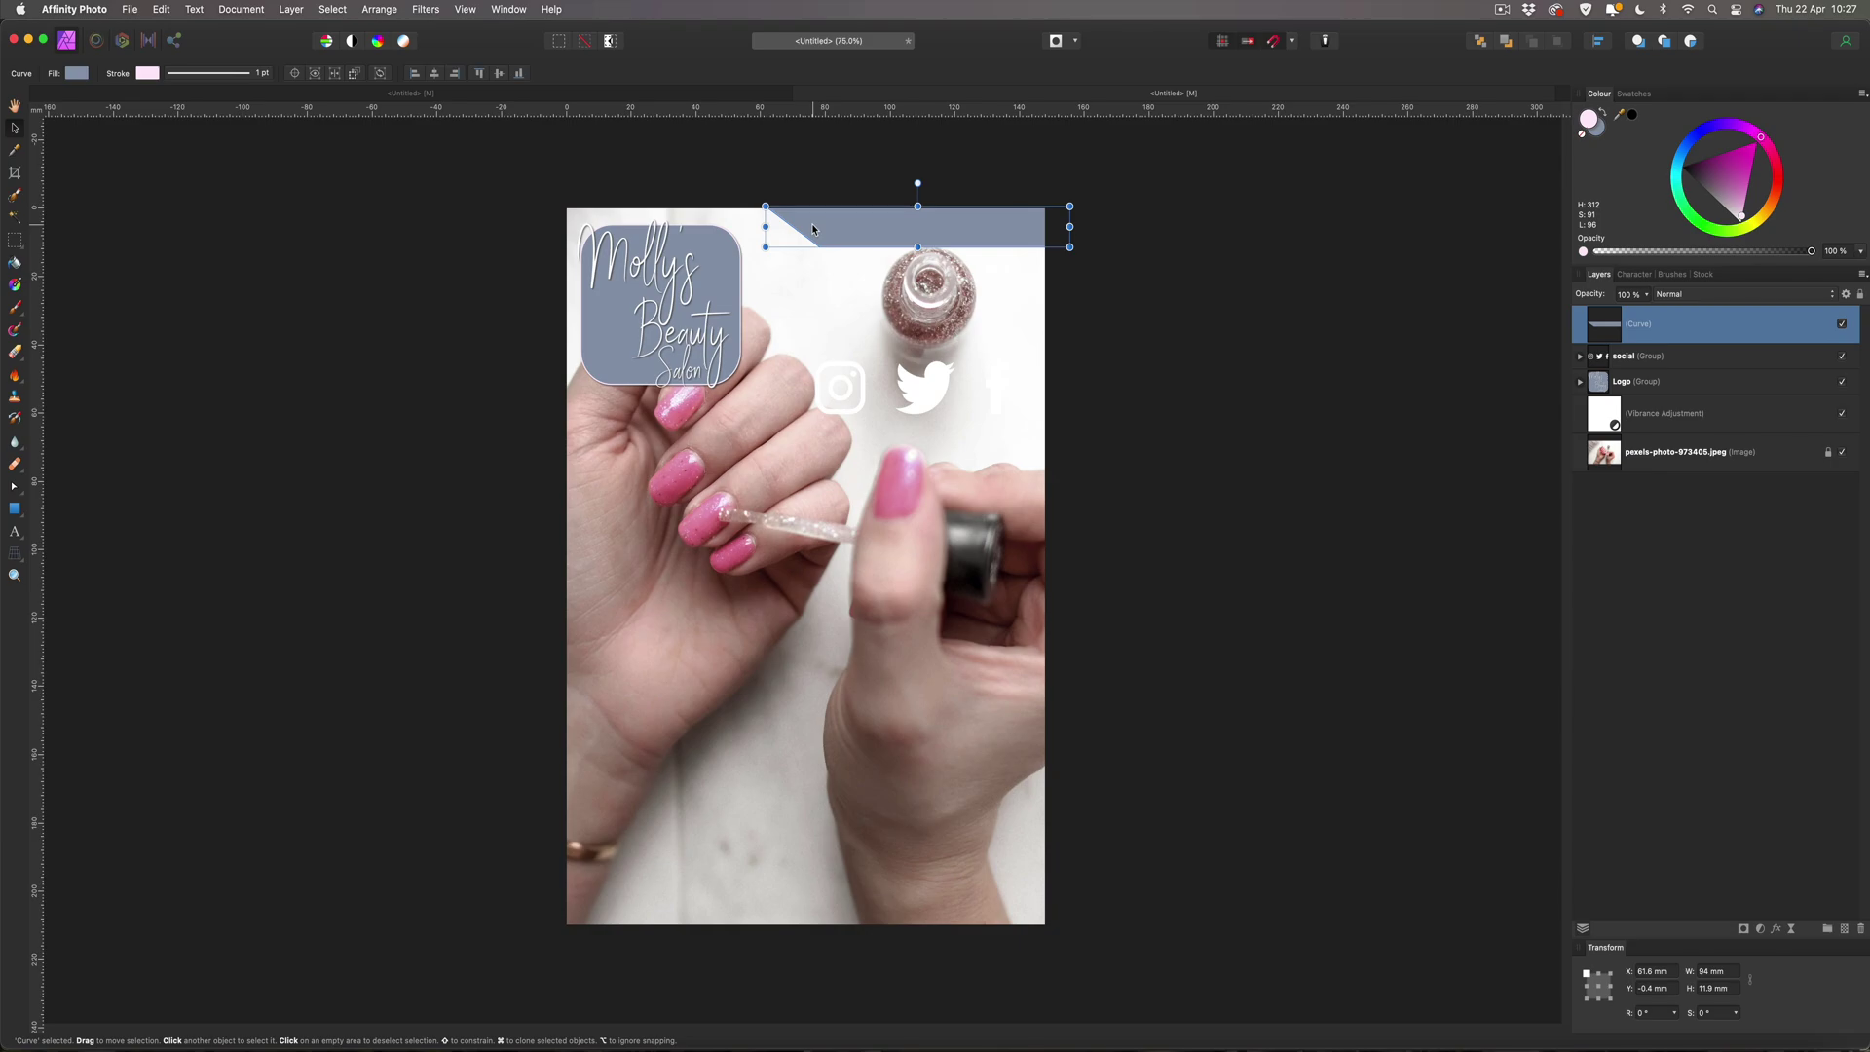
# Copy the lilac hex code CBC0D3 from the saved Coolors palette in Safari.
pyautogui.click(151, 1042)
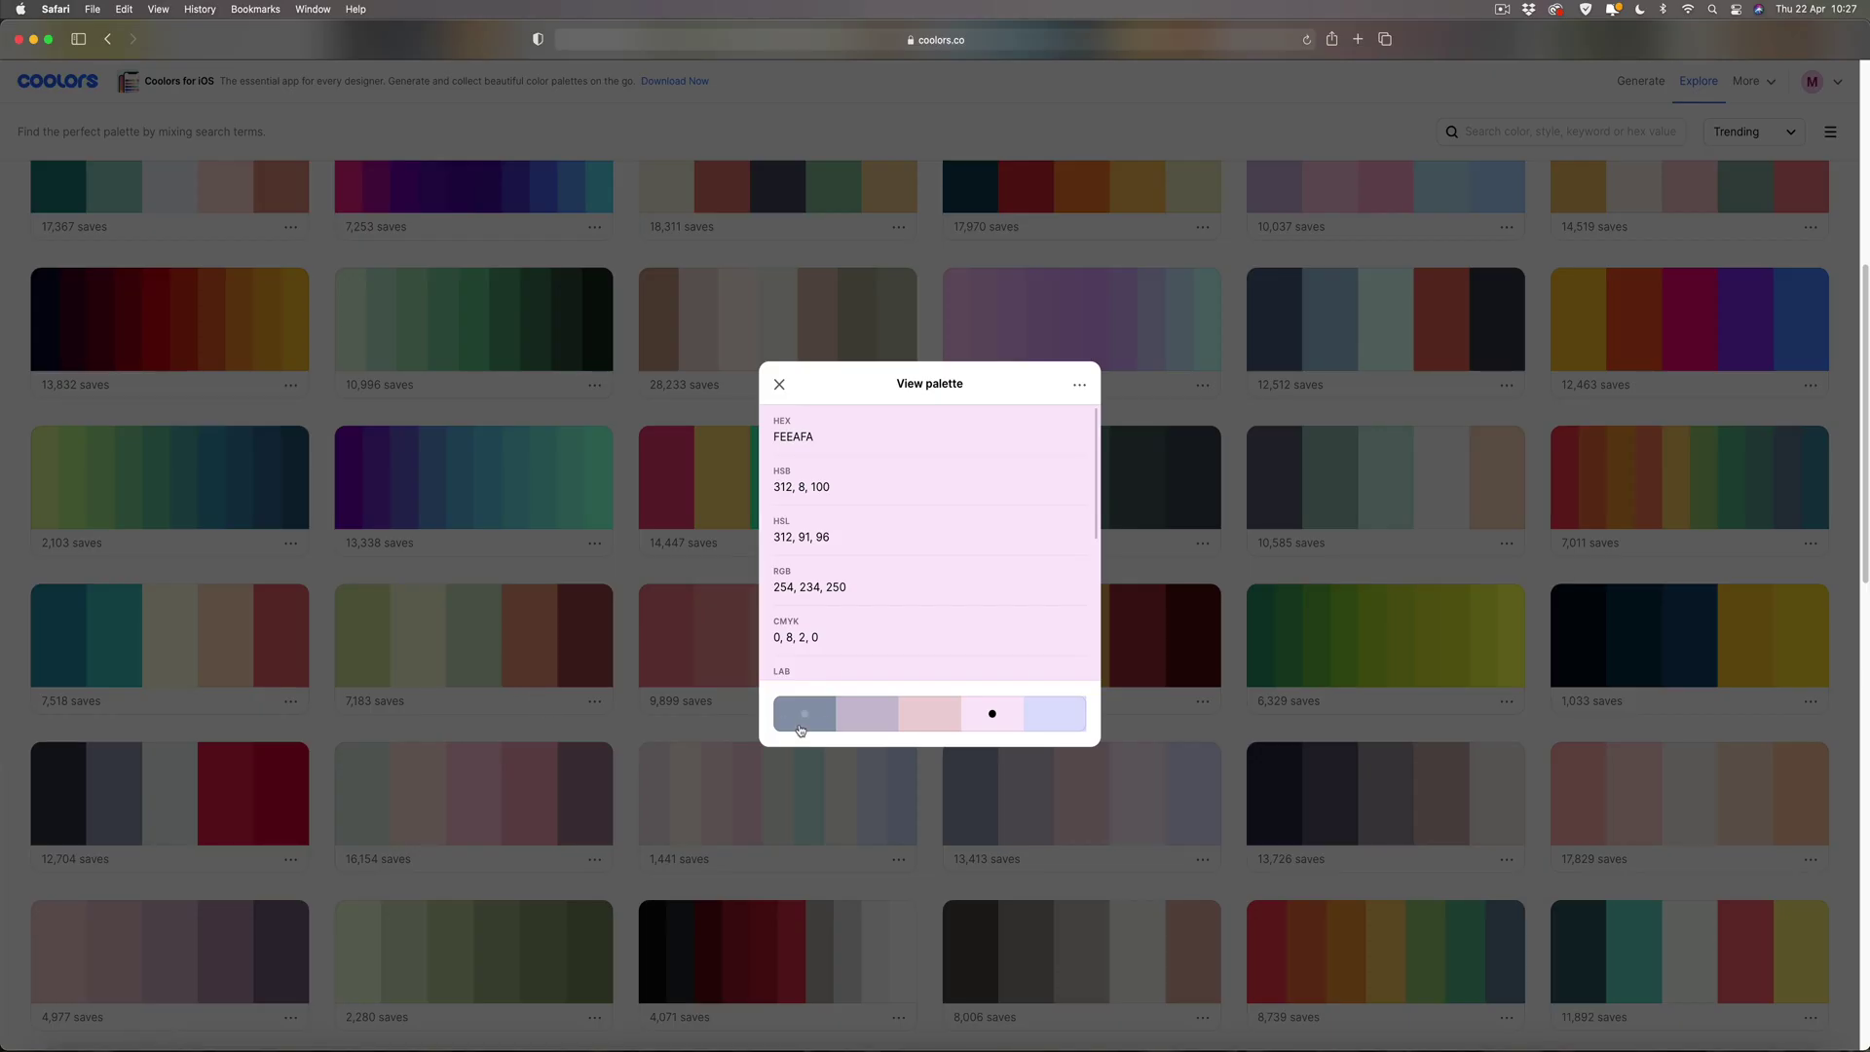
pyautogui.click(884, 725)
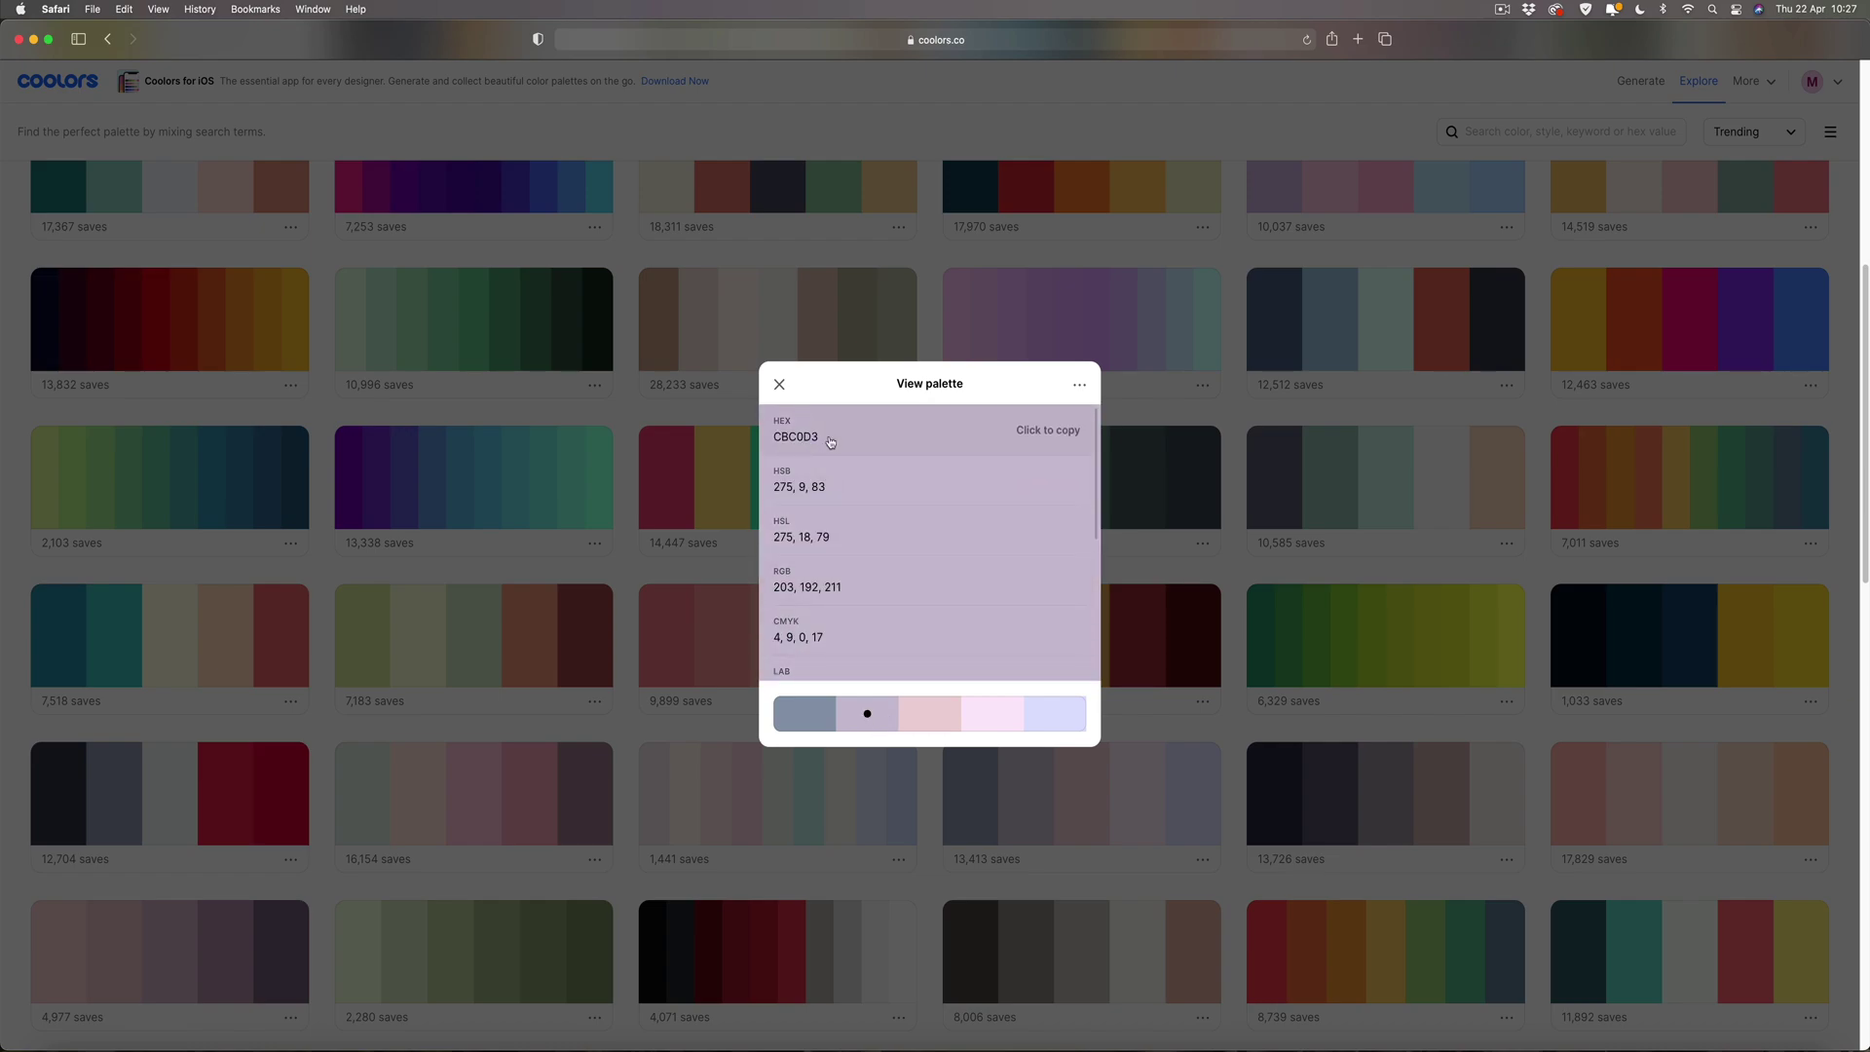
pyautogui.click(1045, 433)
pyautogui.click(805, 1044)
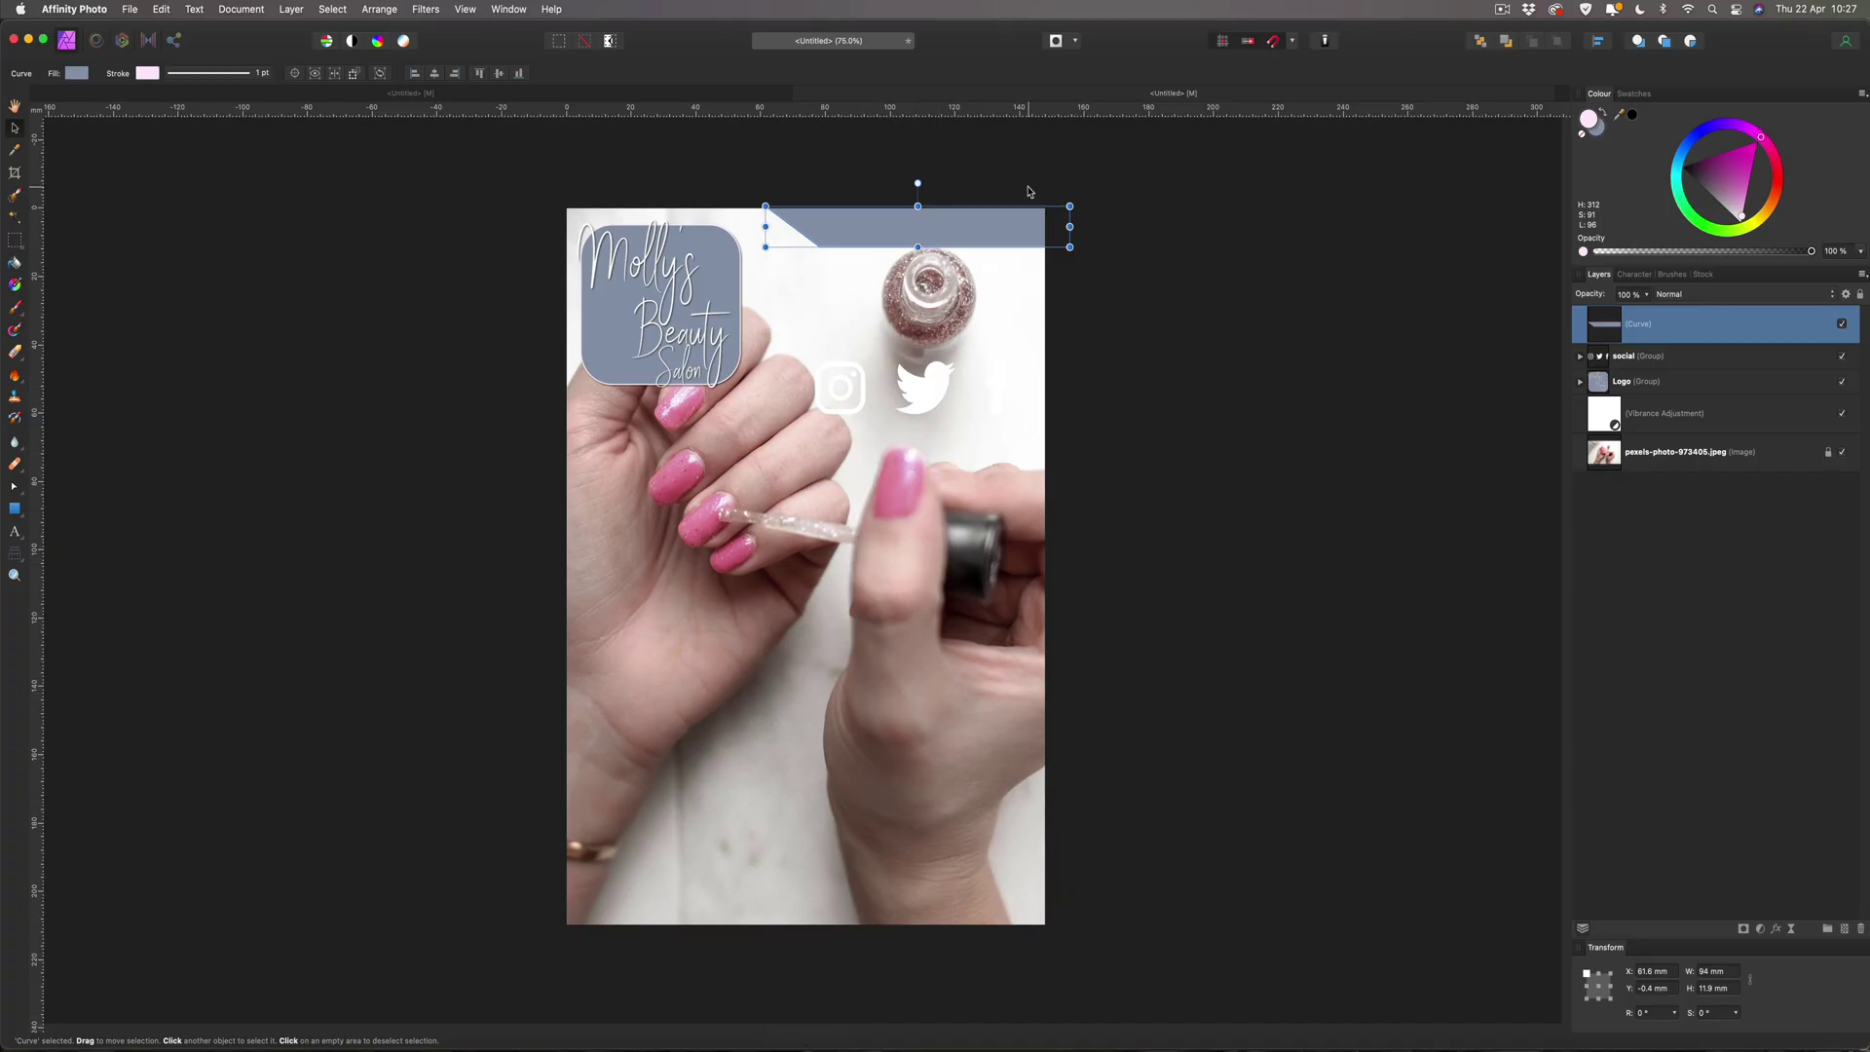
# Replace the banner's 8E9AAF fill hex with the pasted lilac CBC0D3.
pyautogui.click(1596, 133)
pyautogui.doubleClick(1596, 134)
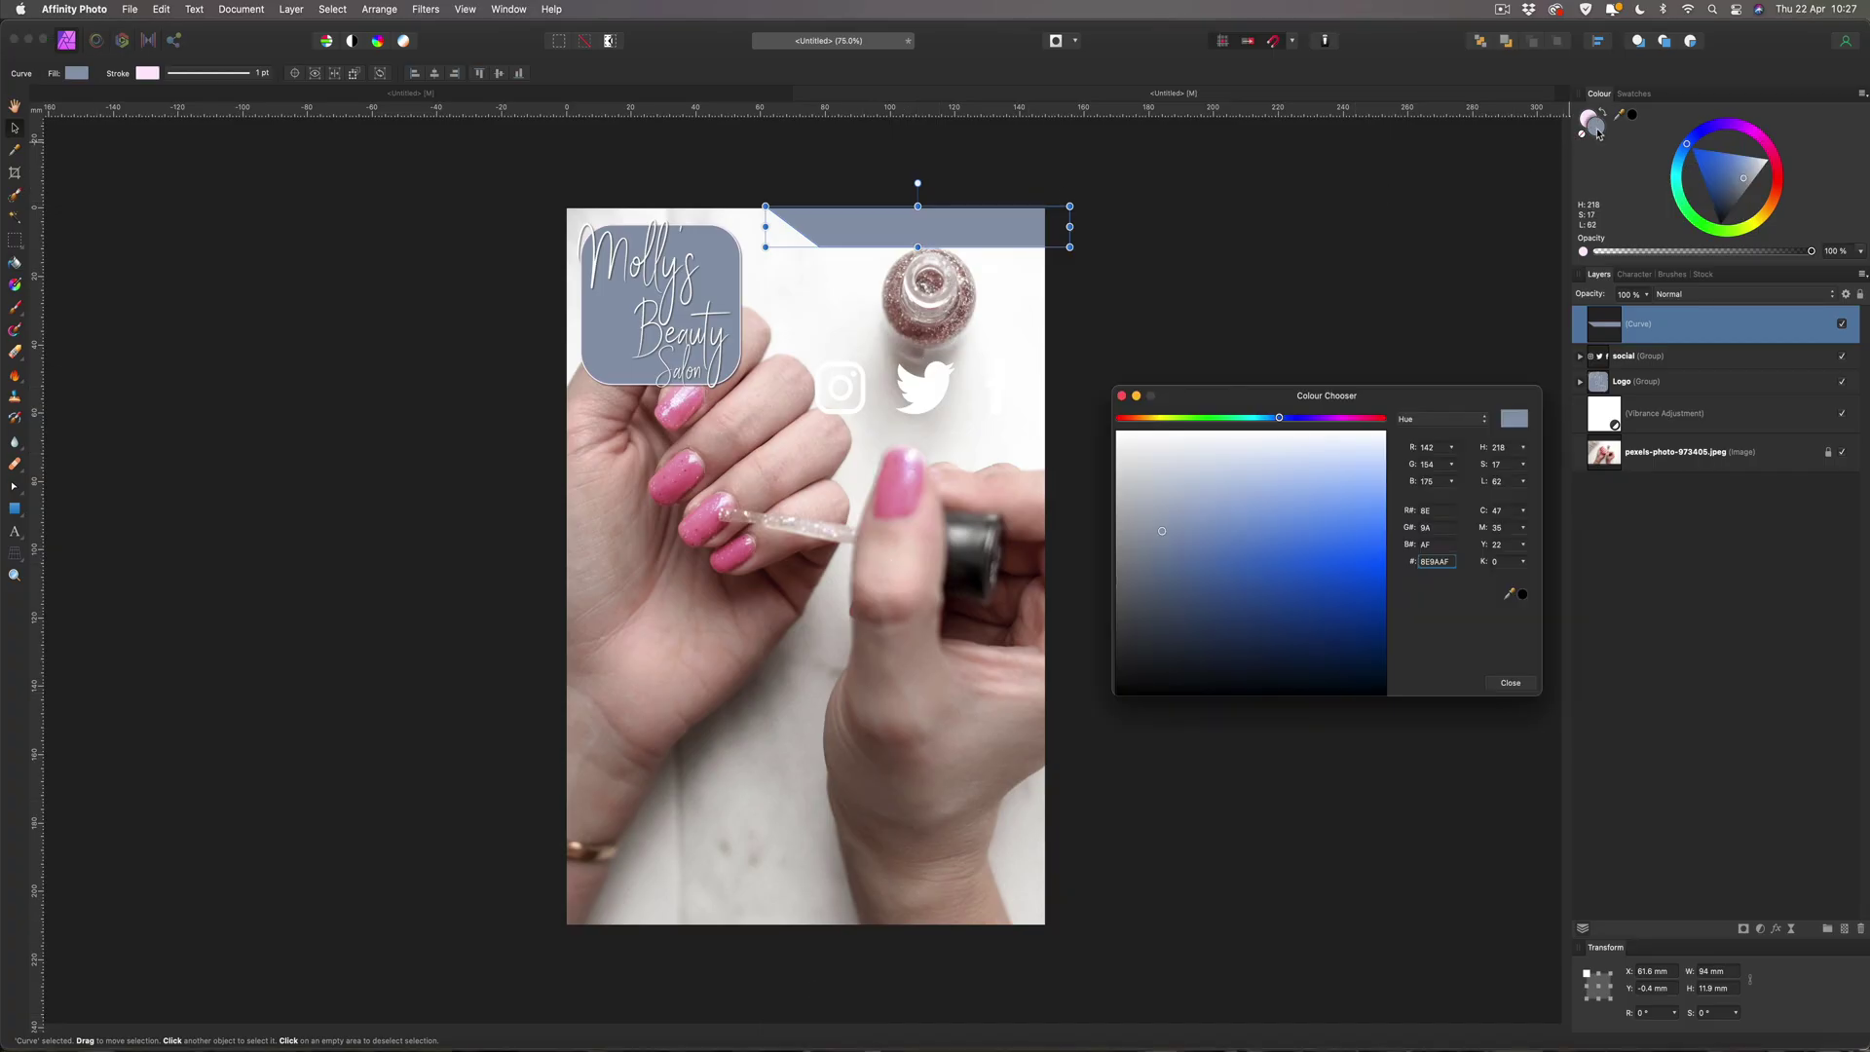
pyautogui.moveTo(1453, 562); pyautogui.dragTo(1408, 568)
pyautogui.press('super+v')
pyautogui.press('Return')
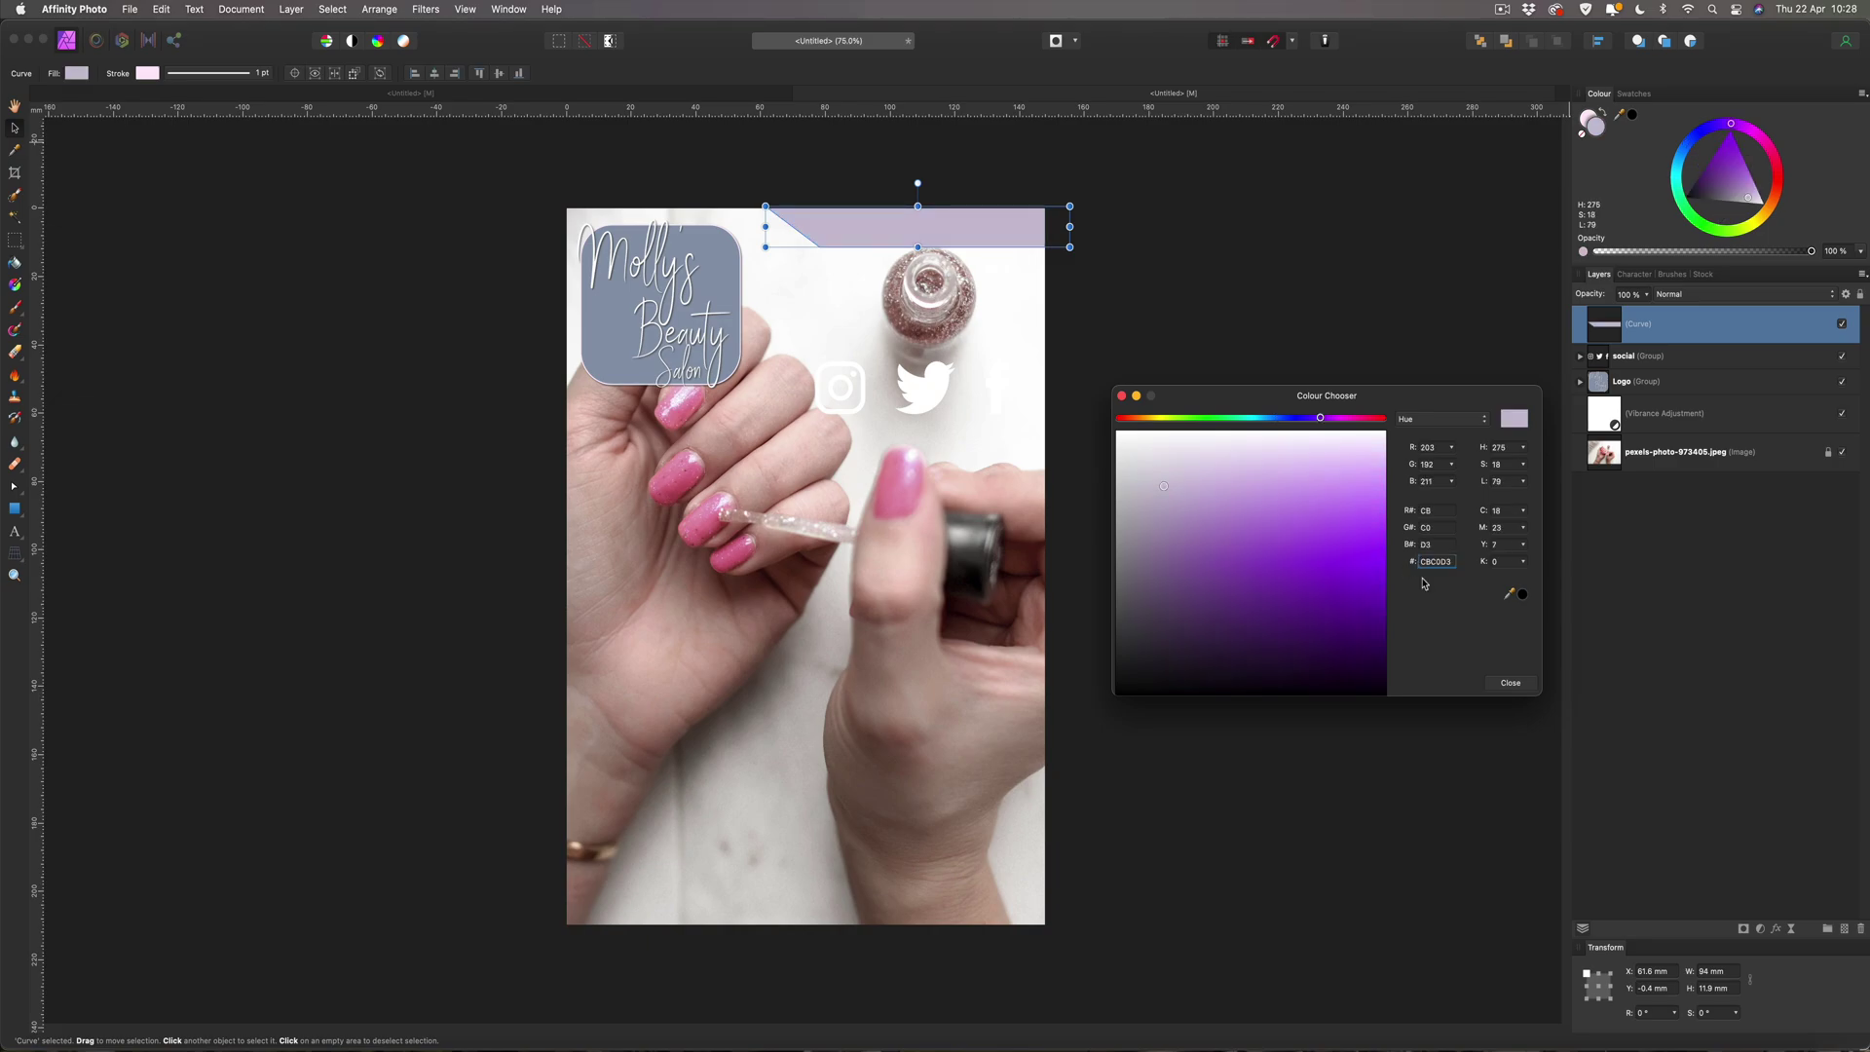
pyautogui.click(1510, 685)
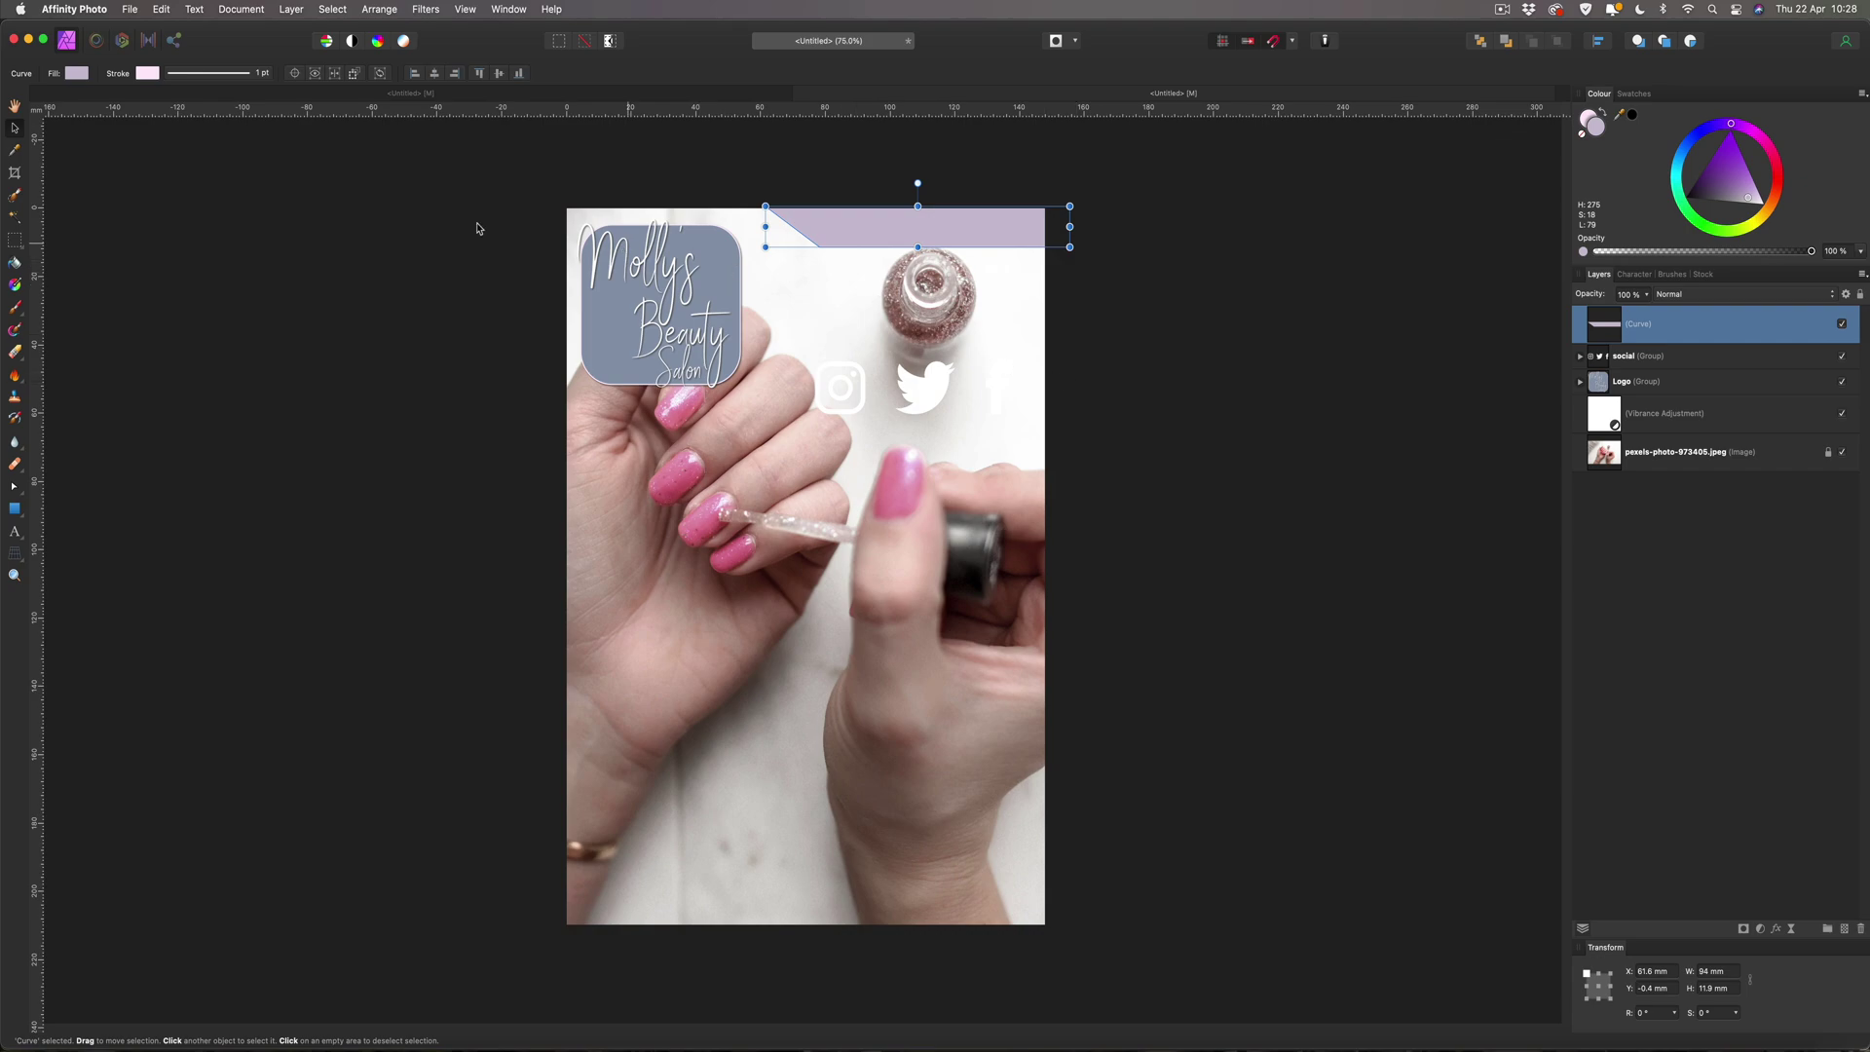
pyautogui.click(505, 233)
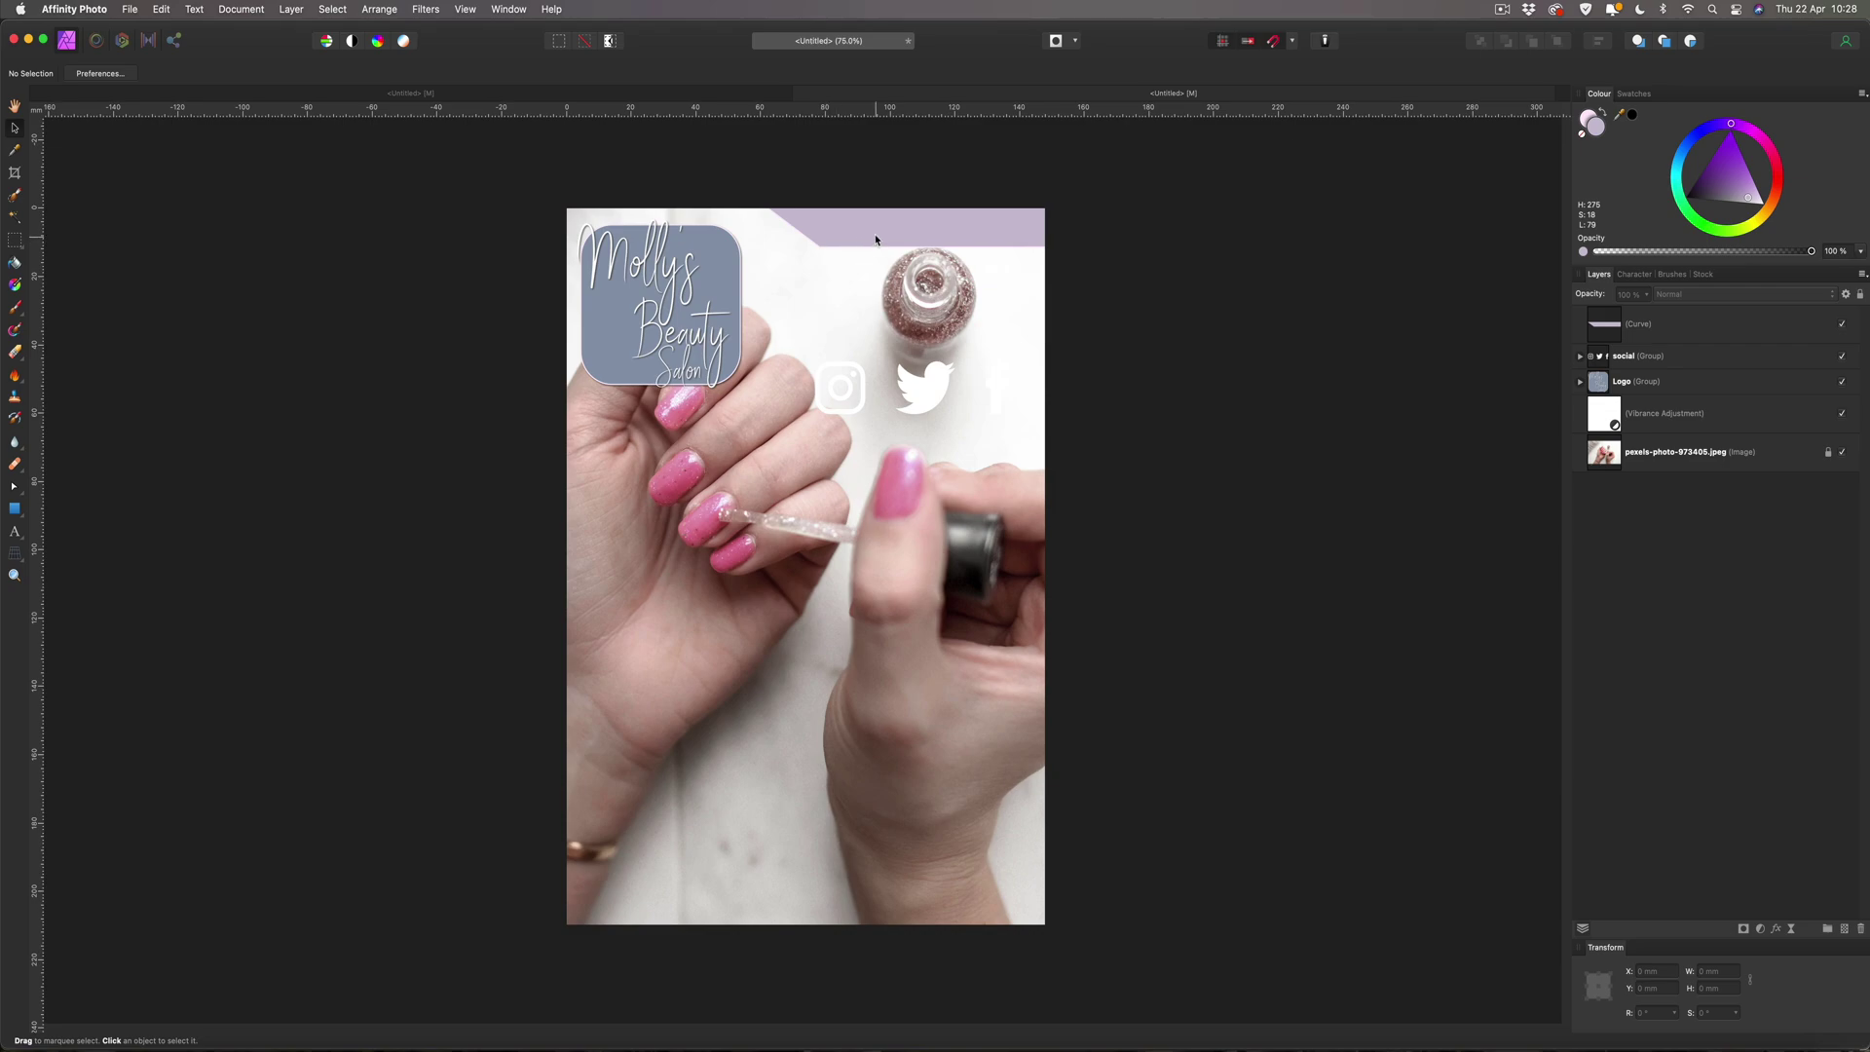
# Add an Outer Shadow to the lilac banner with 5 px radius and 5 px offset.
pyautogui.click(875, 239)
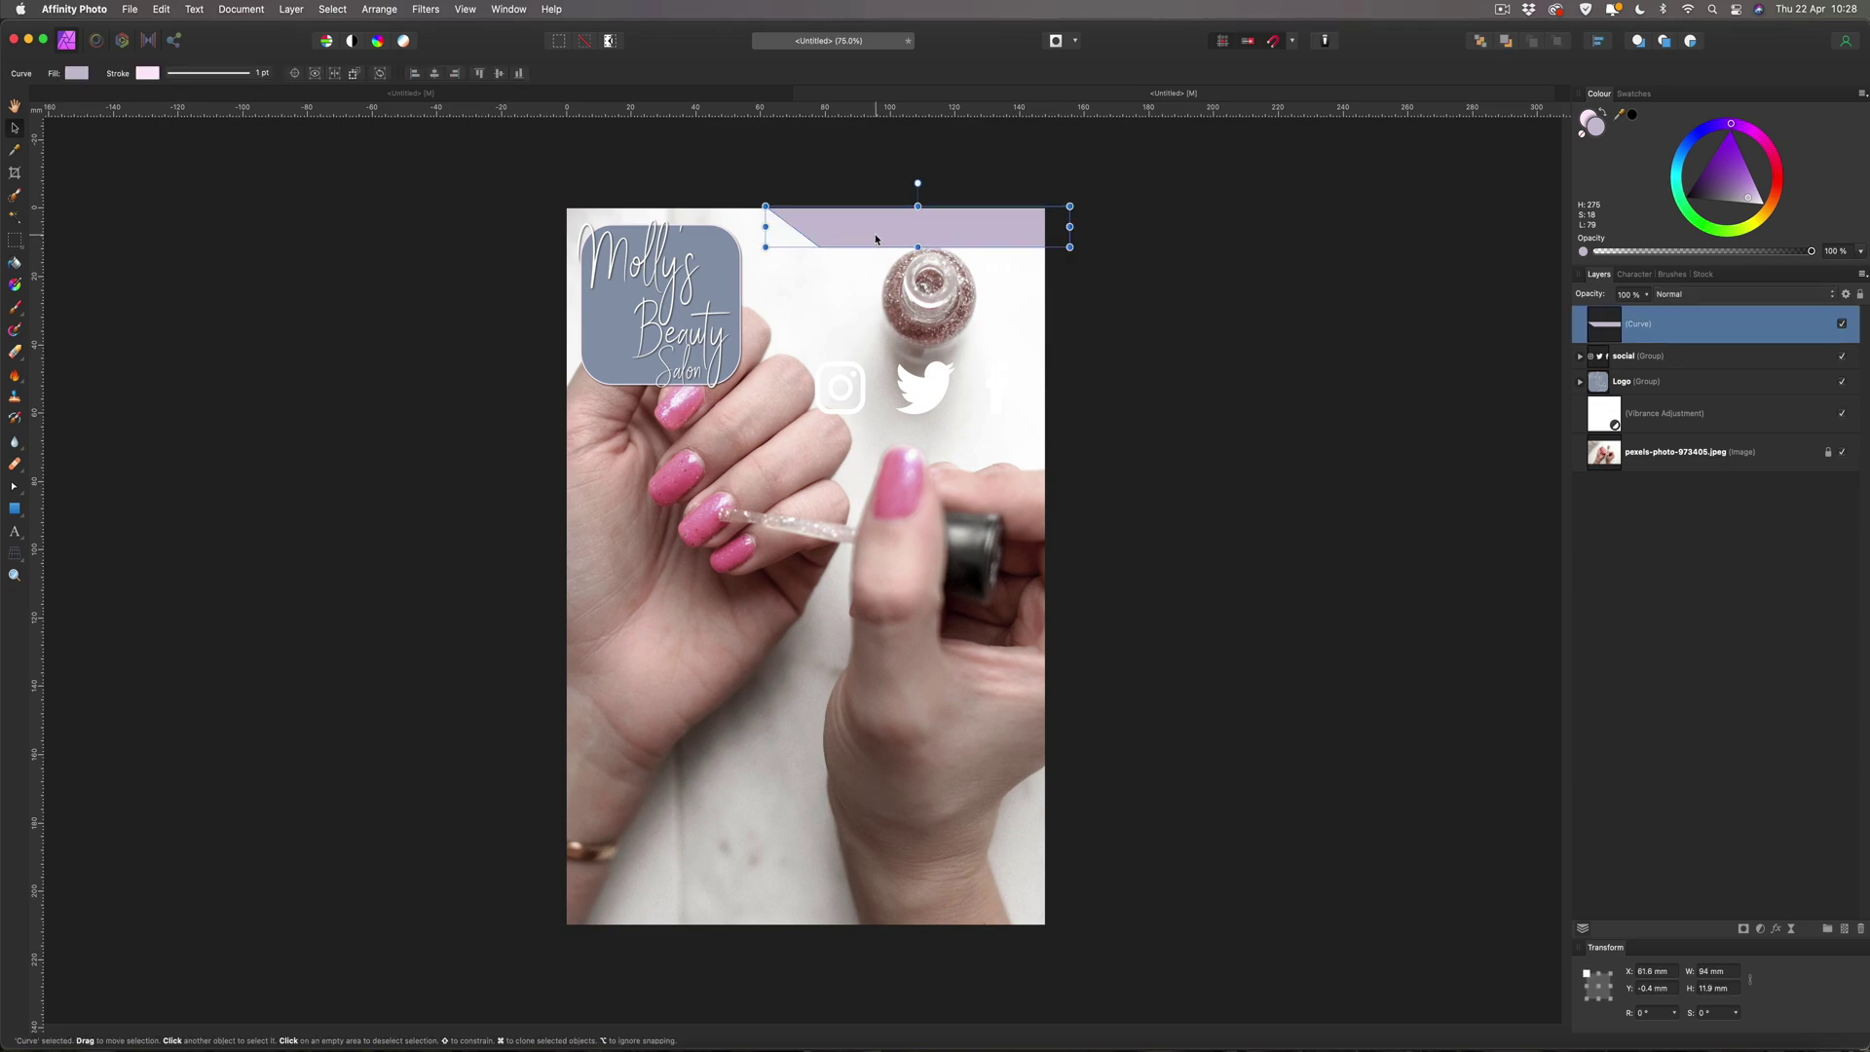
pyautogui.click(1777, 930)
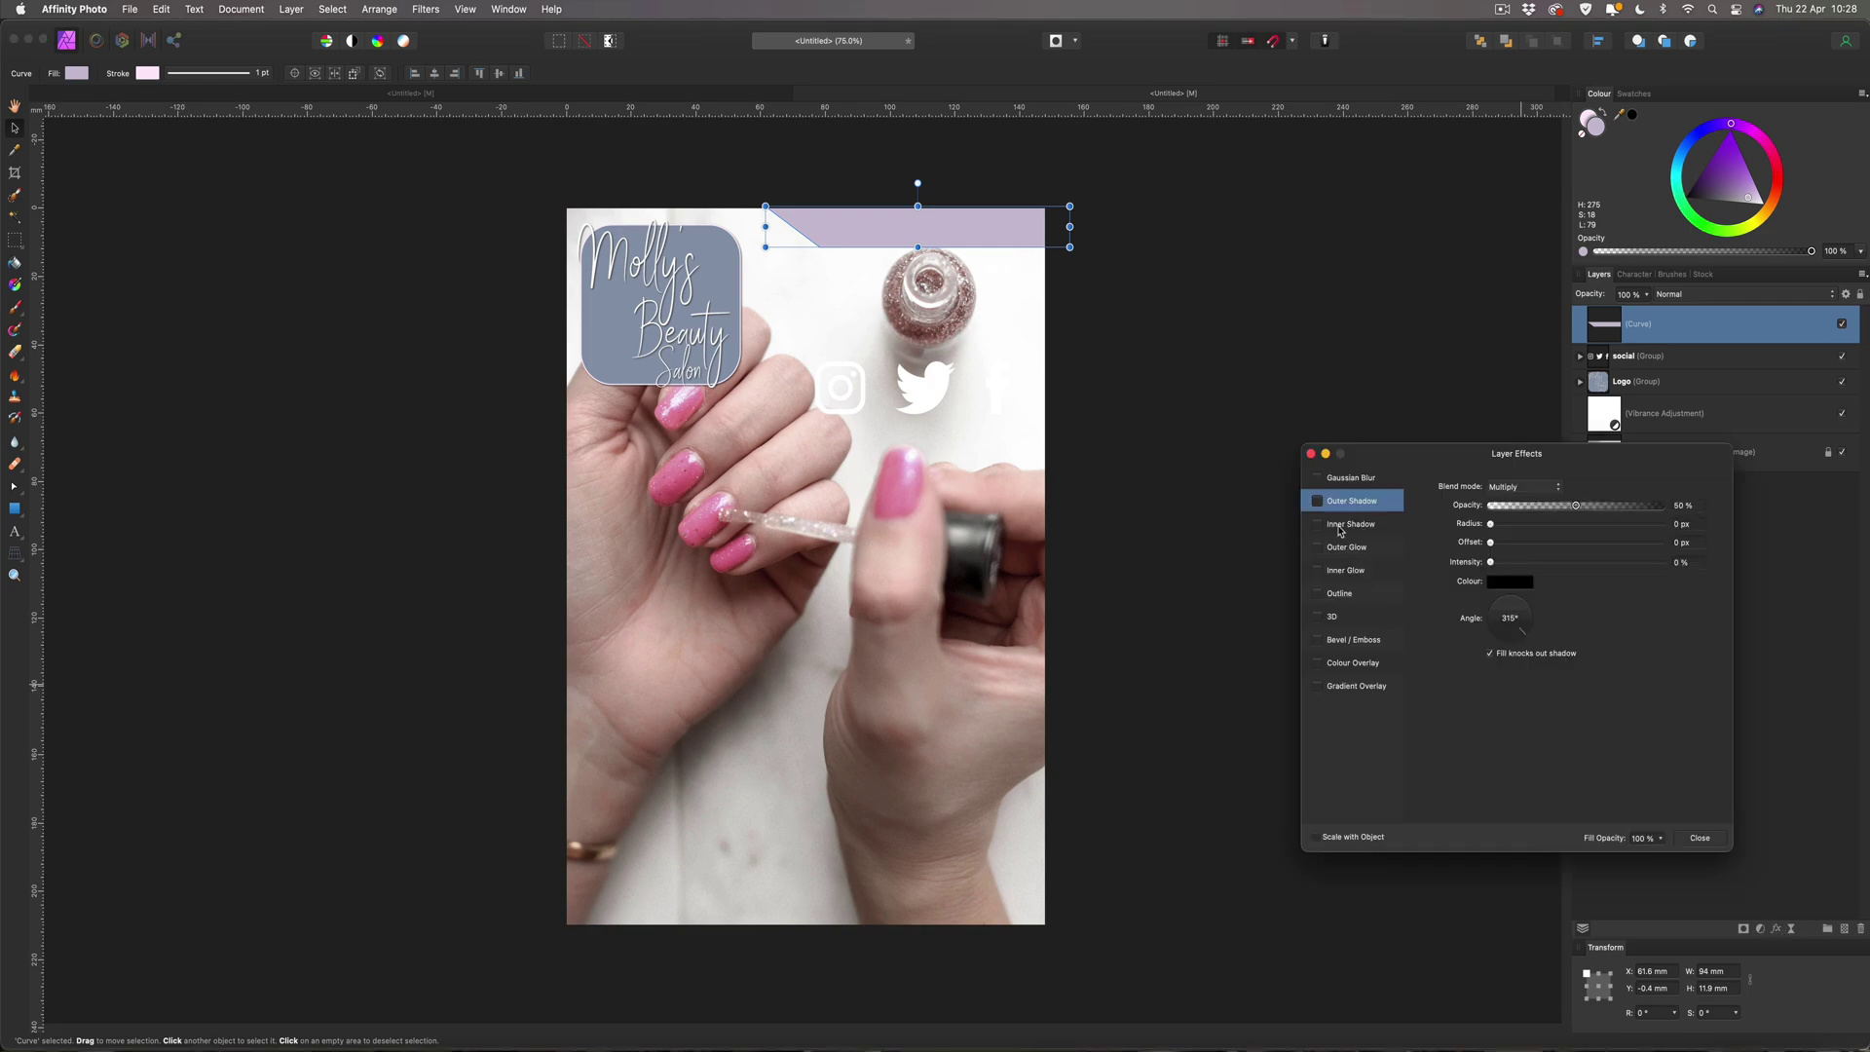
pyautogui.click(1315, 502)
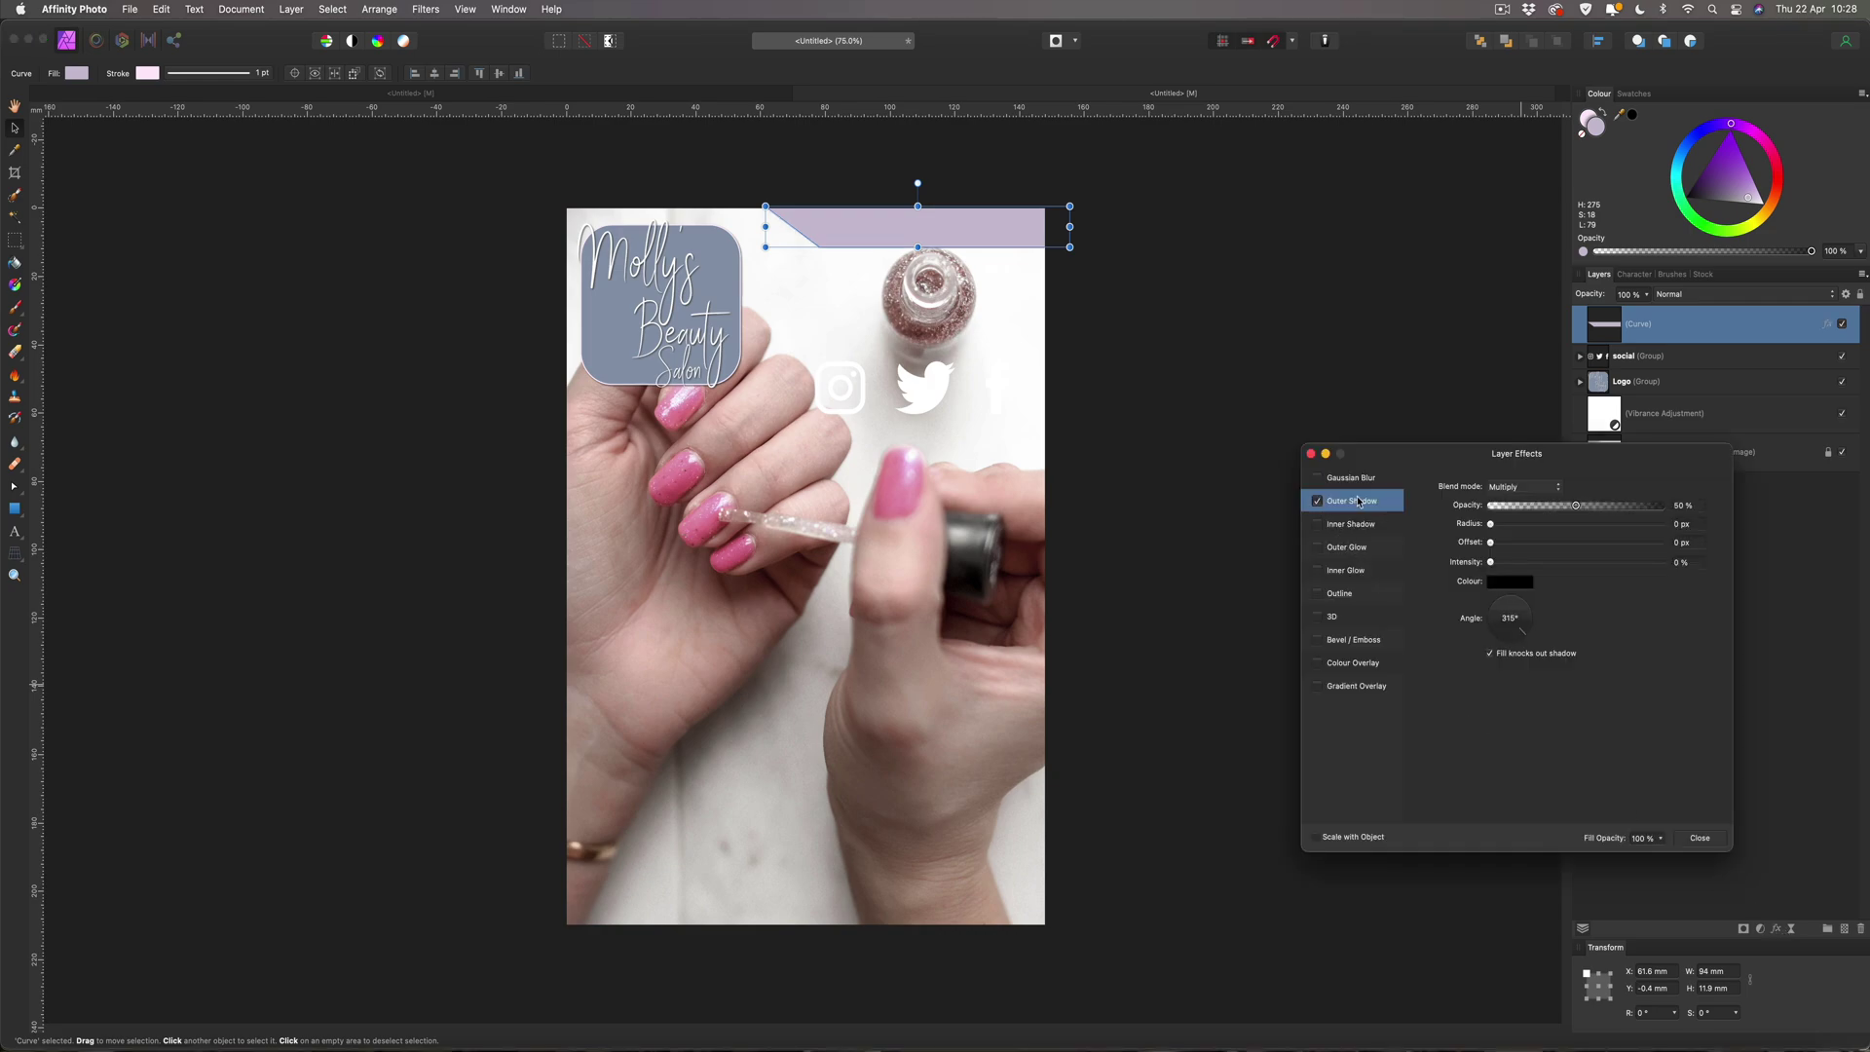
pyautogui.click(1679, 524)
pyautogui.write('5')
pyautogui.press('Tab')
pyautogui.write('5')
pyautogui.click(1700, 838)
pyautogui.click(1249, 494)
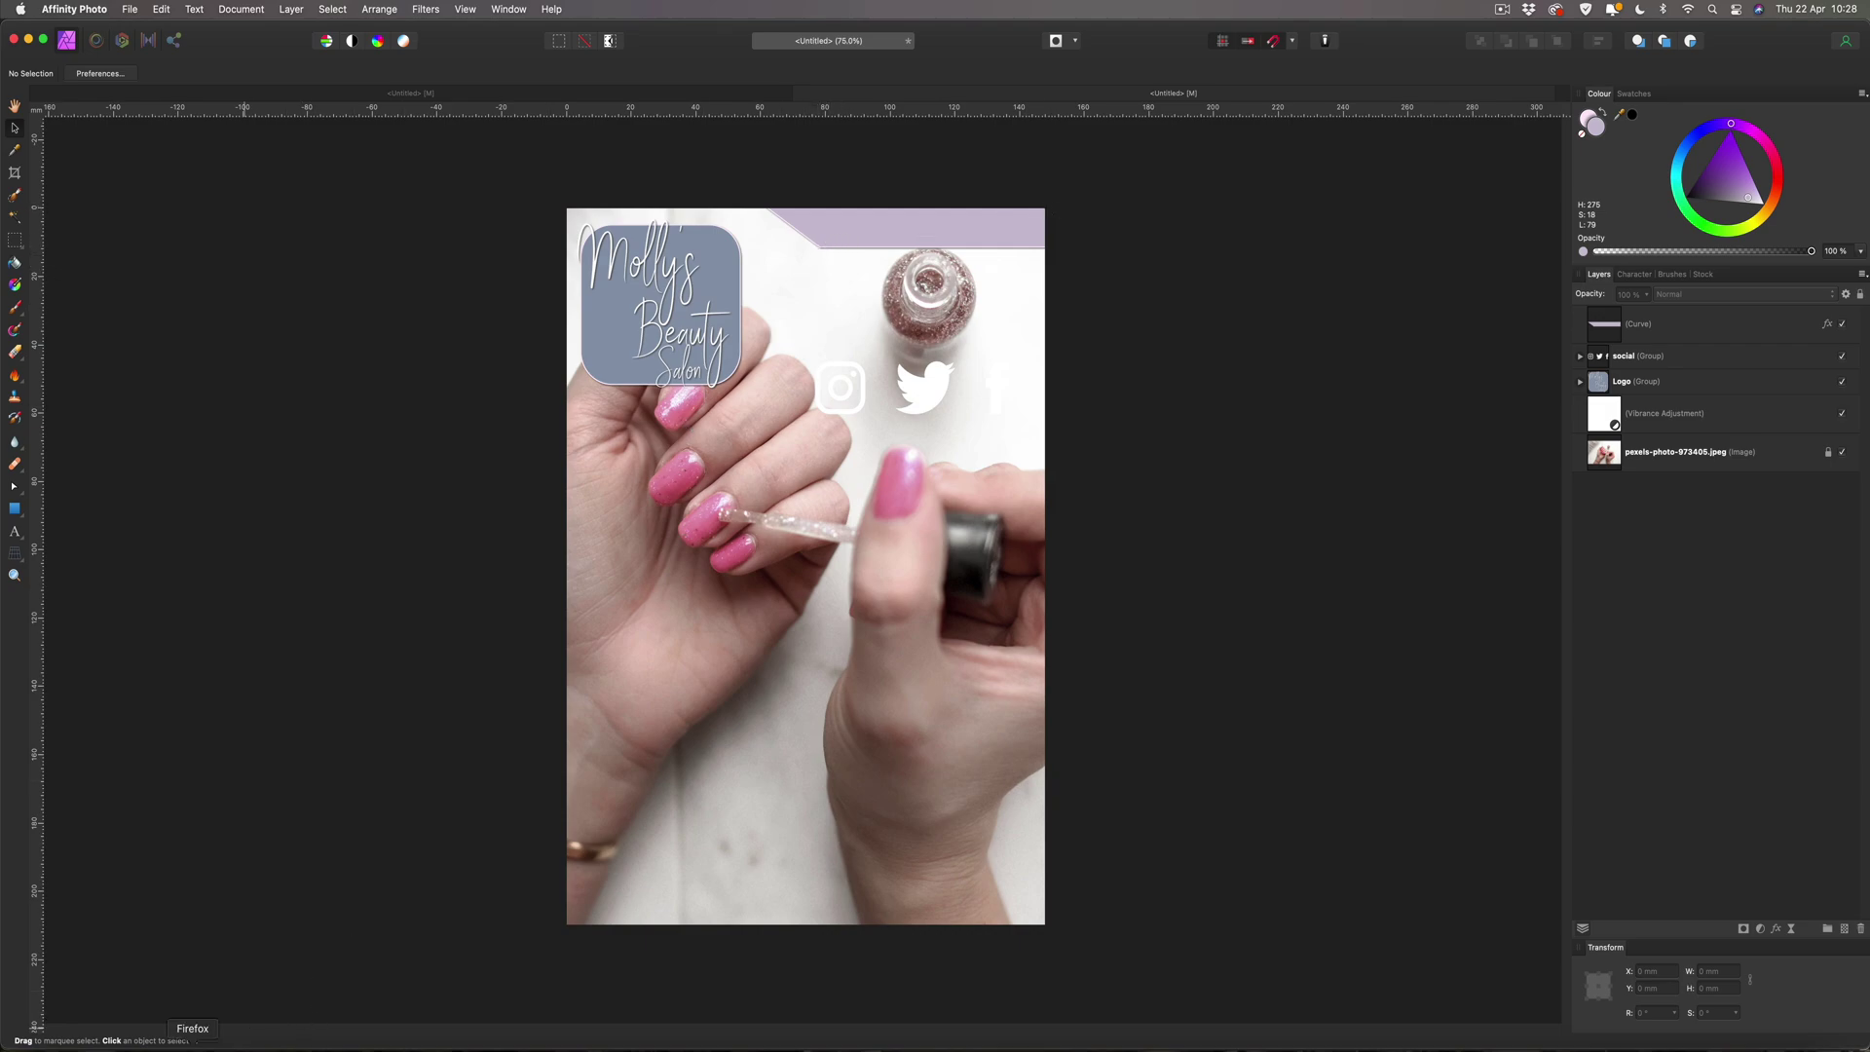
pyautogui.click(147, 1027)
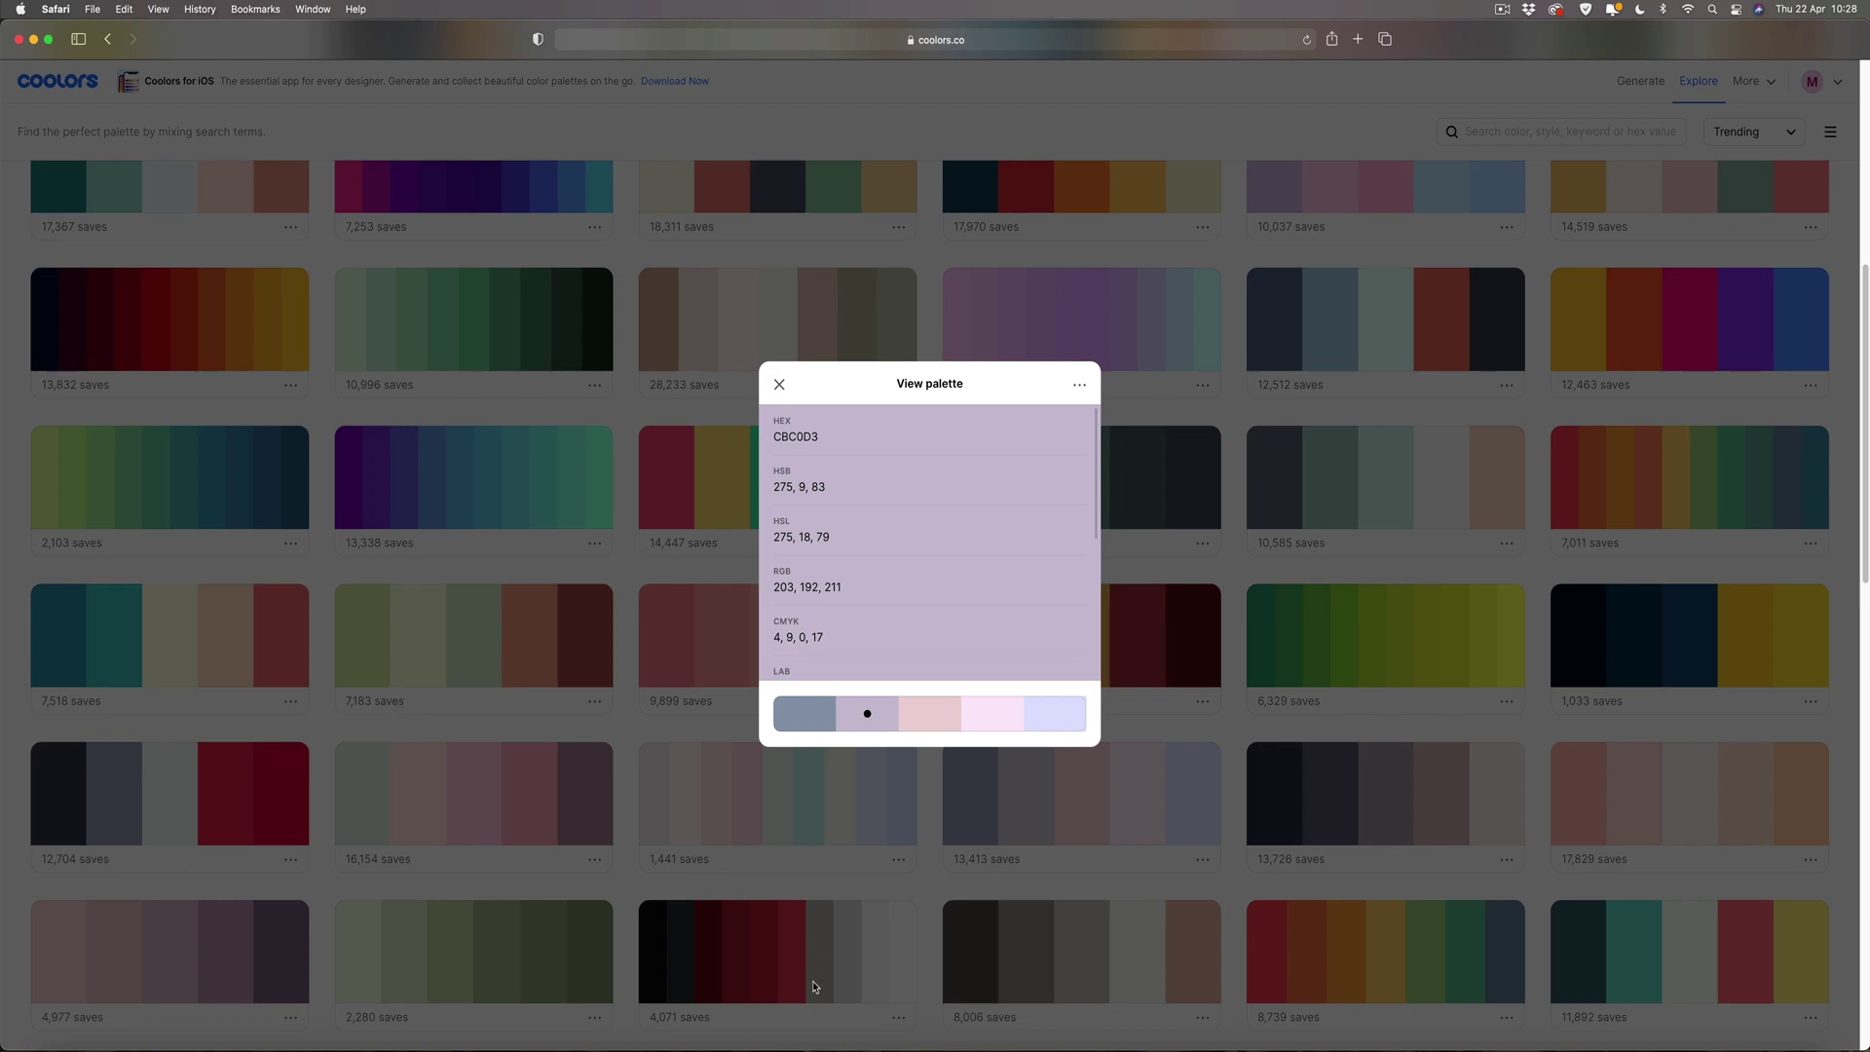
pyautogui.click(805, 1044)
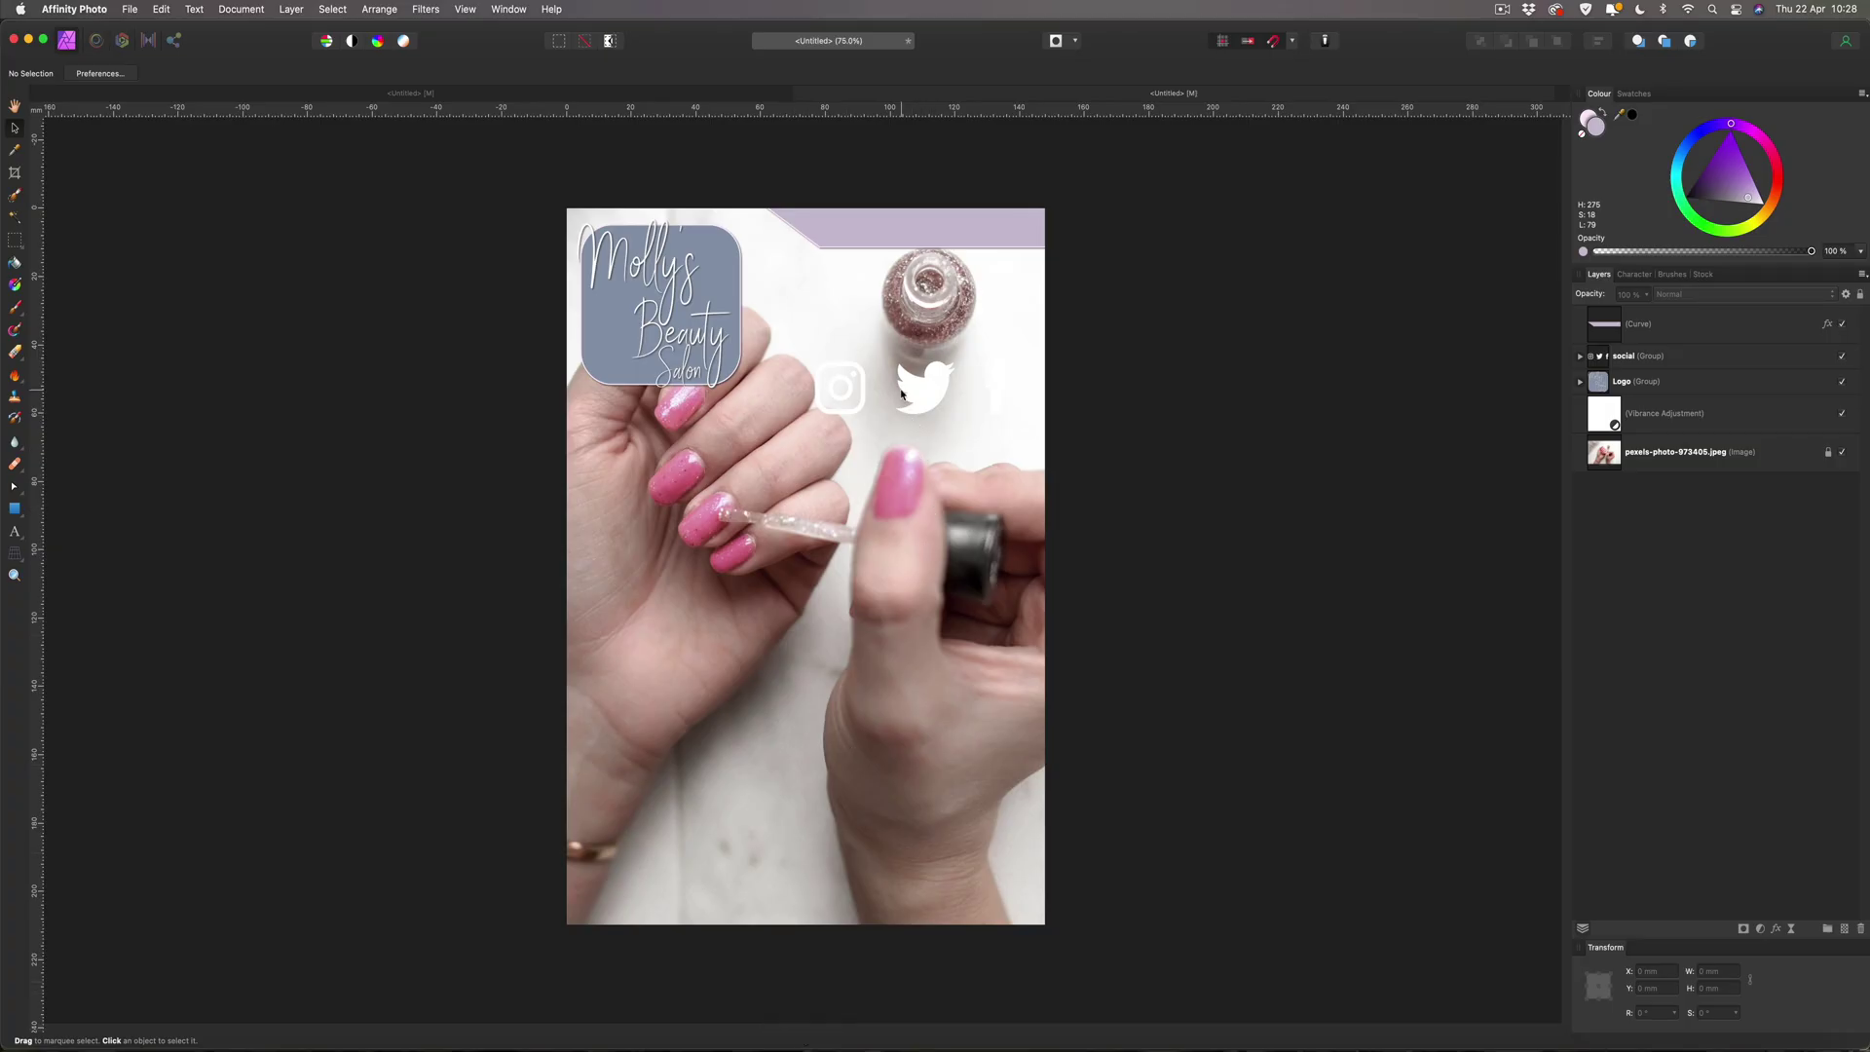
# Move the social icons onto the lilac banner, stack them above the Curve layer, and scale them down.
pyautogui.click(1631, 360)
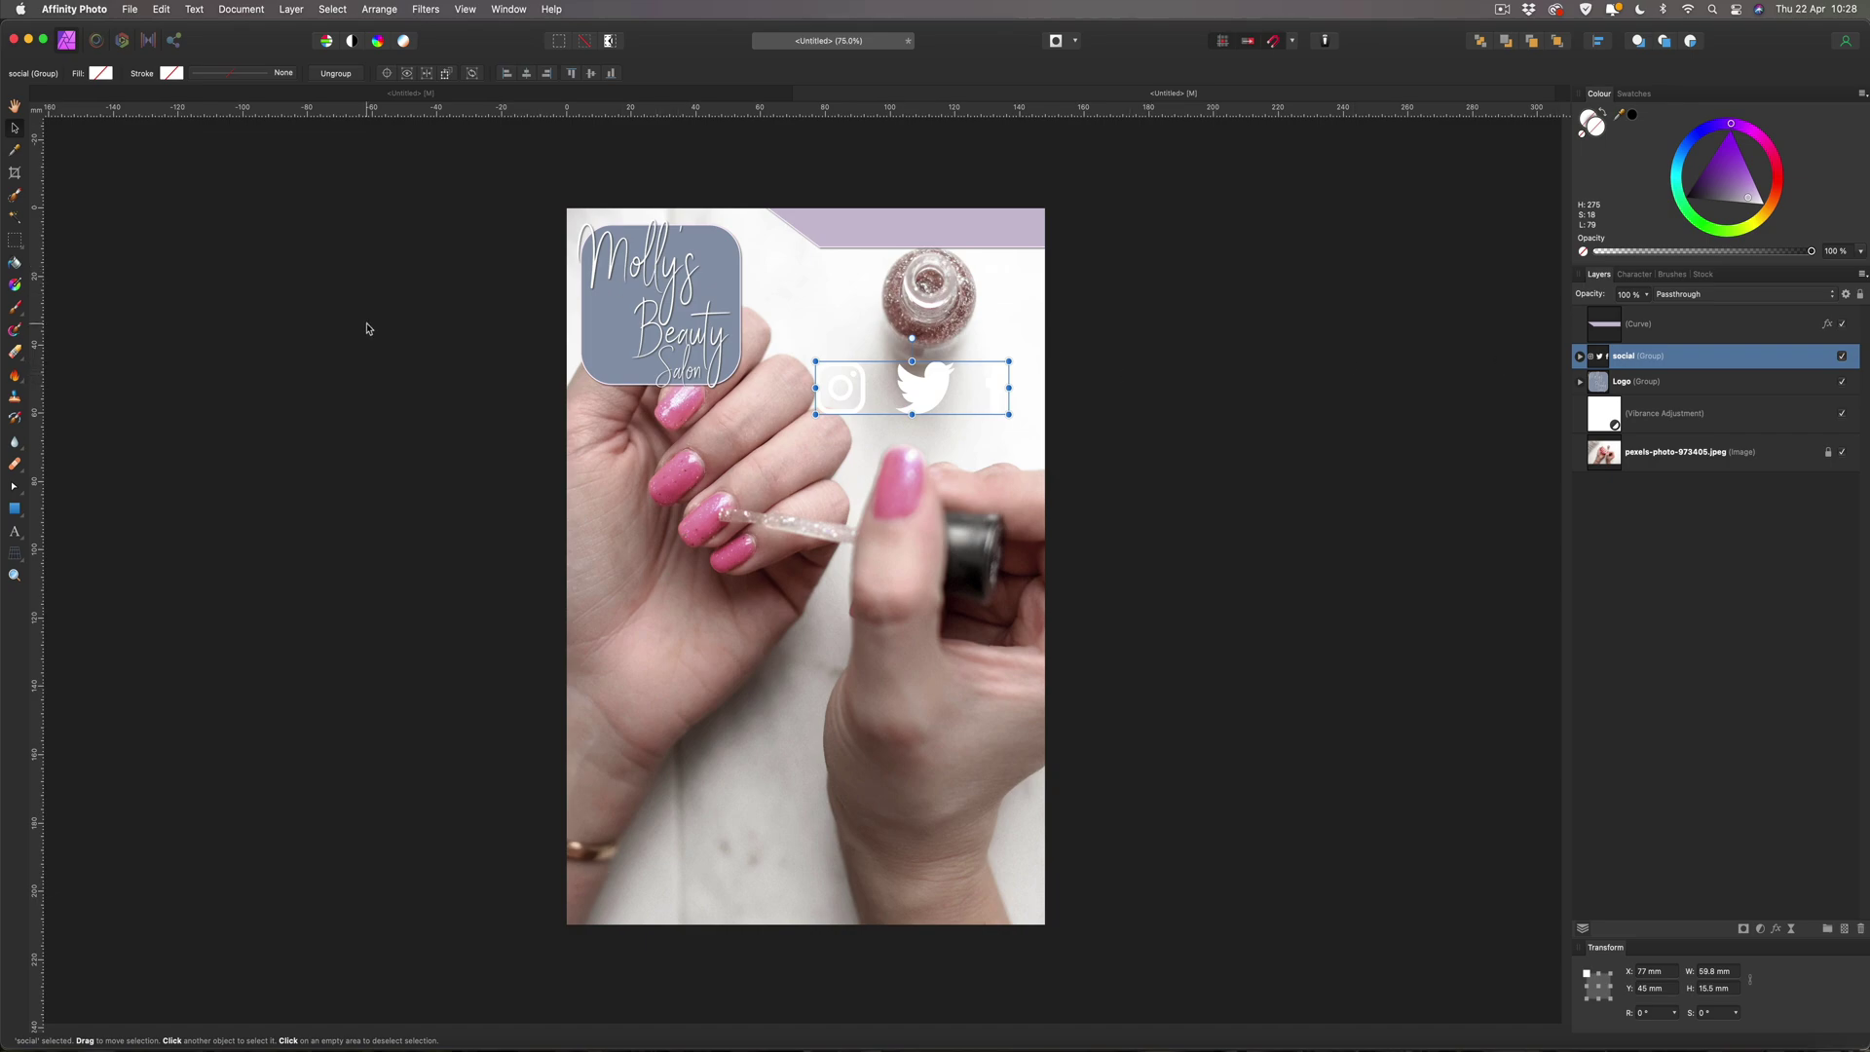
pyautogui.moveTo(865, 396); pyautogui.dragTo(885, 235)
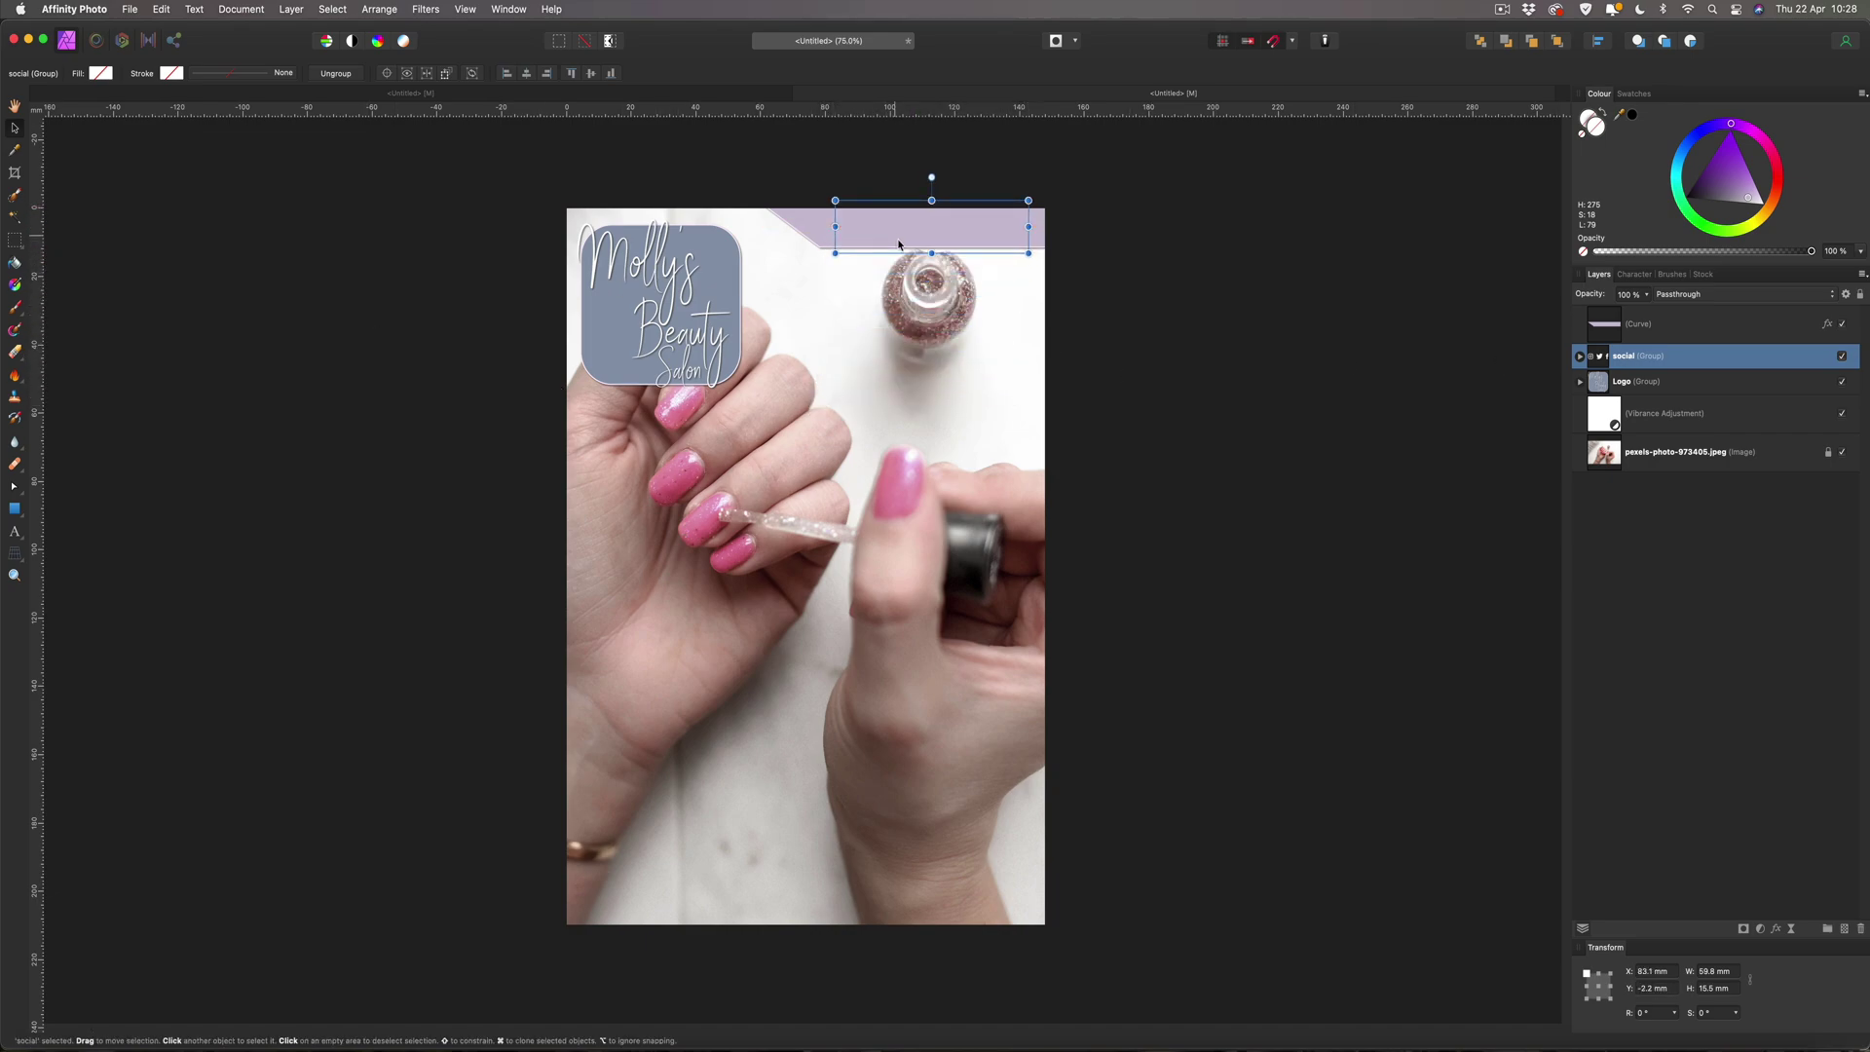
pyautogui.moveTo(1587, 358); pyautogui.dragTo(1586, 314)
pyautogui.moveTo(1028, 253); pyautogui.dragTo(908, 230)
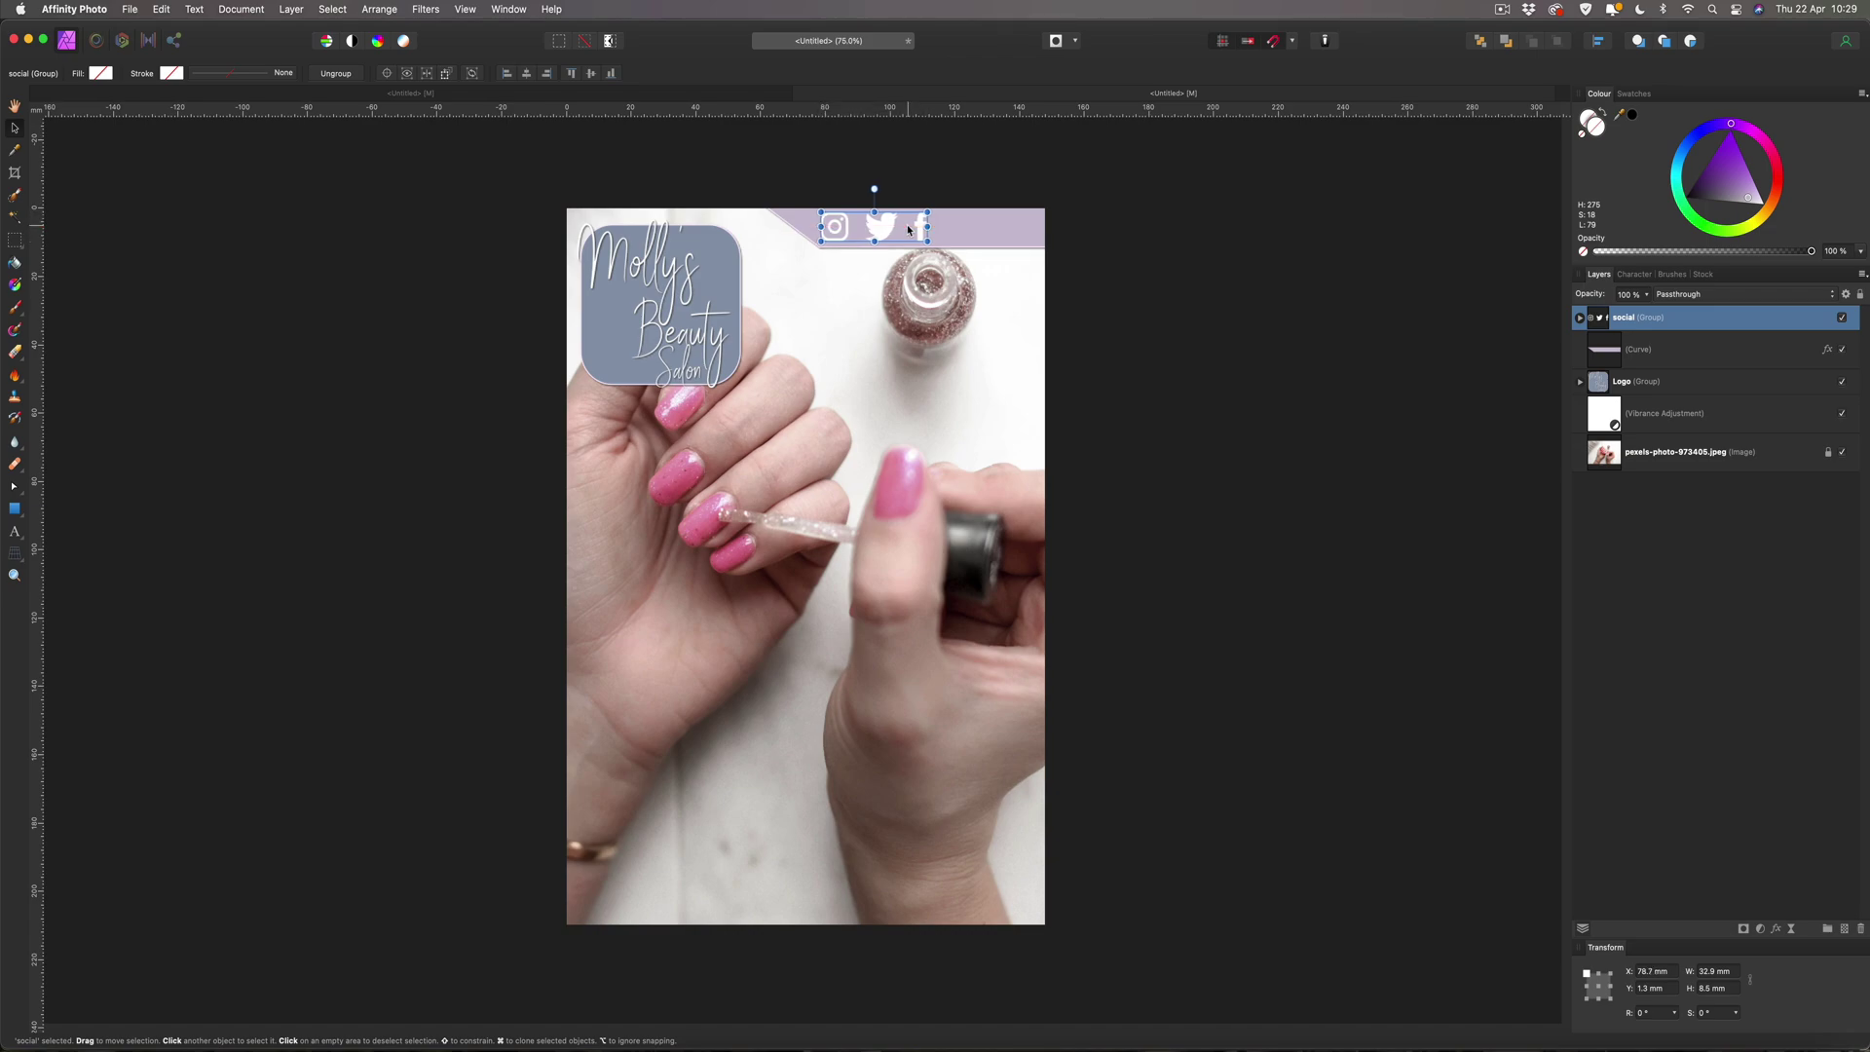
pyautogui.moveTo(921, 236); pyautogui.dragTo(891, 228)
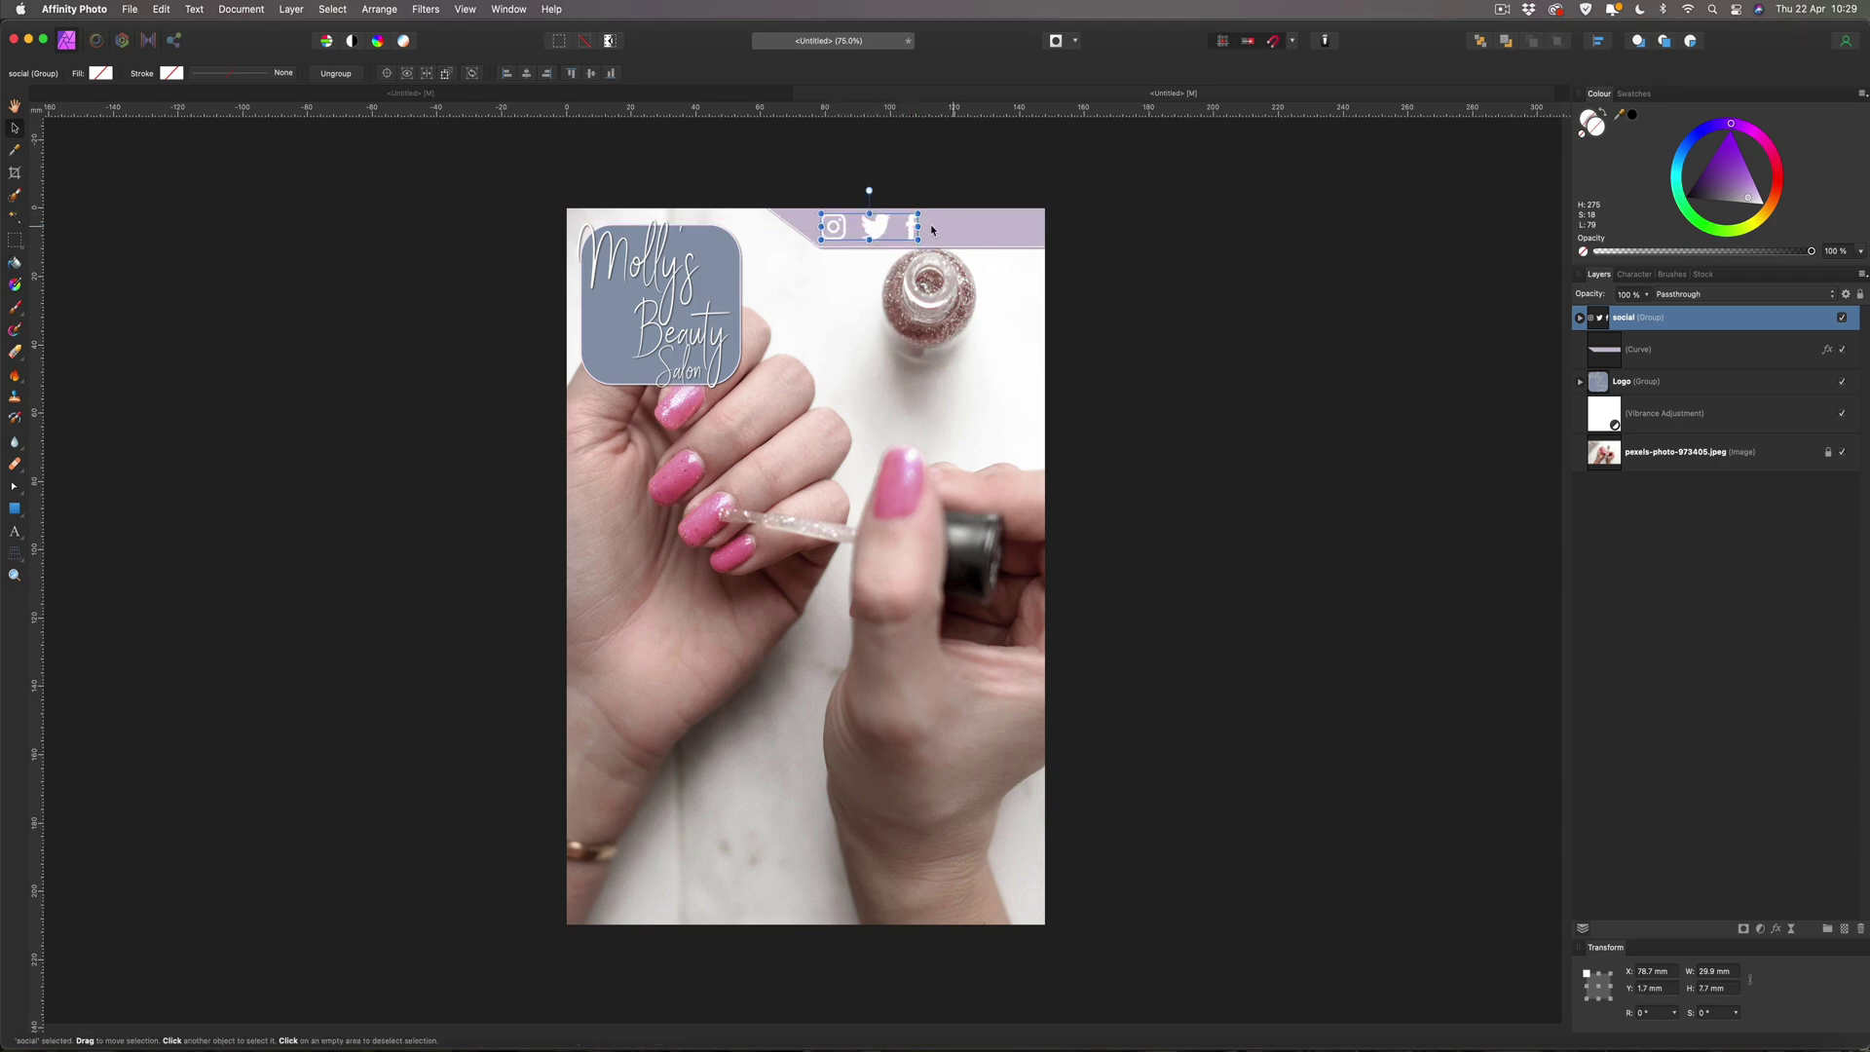
pyautogui.click(1161, 244)
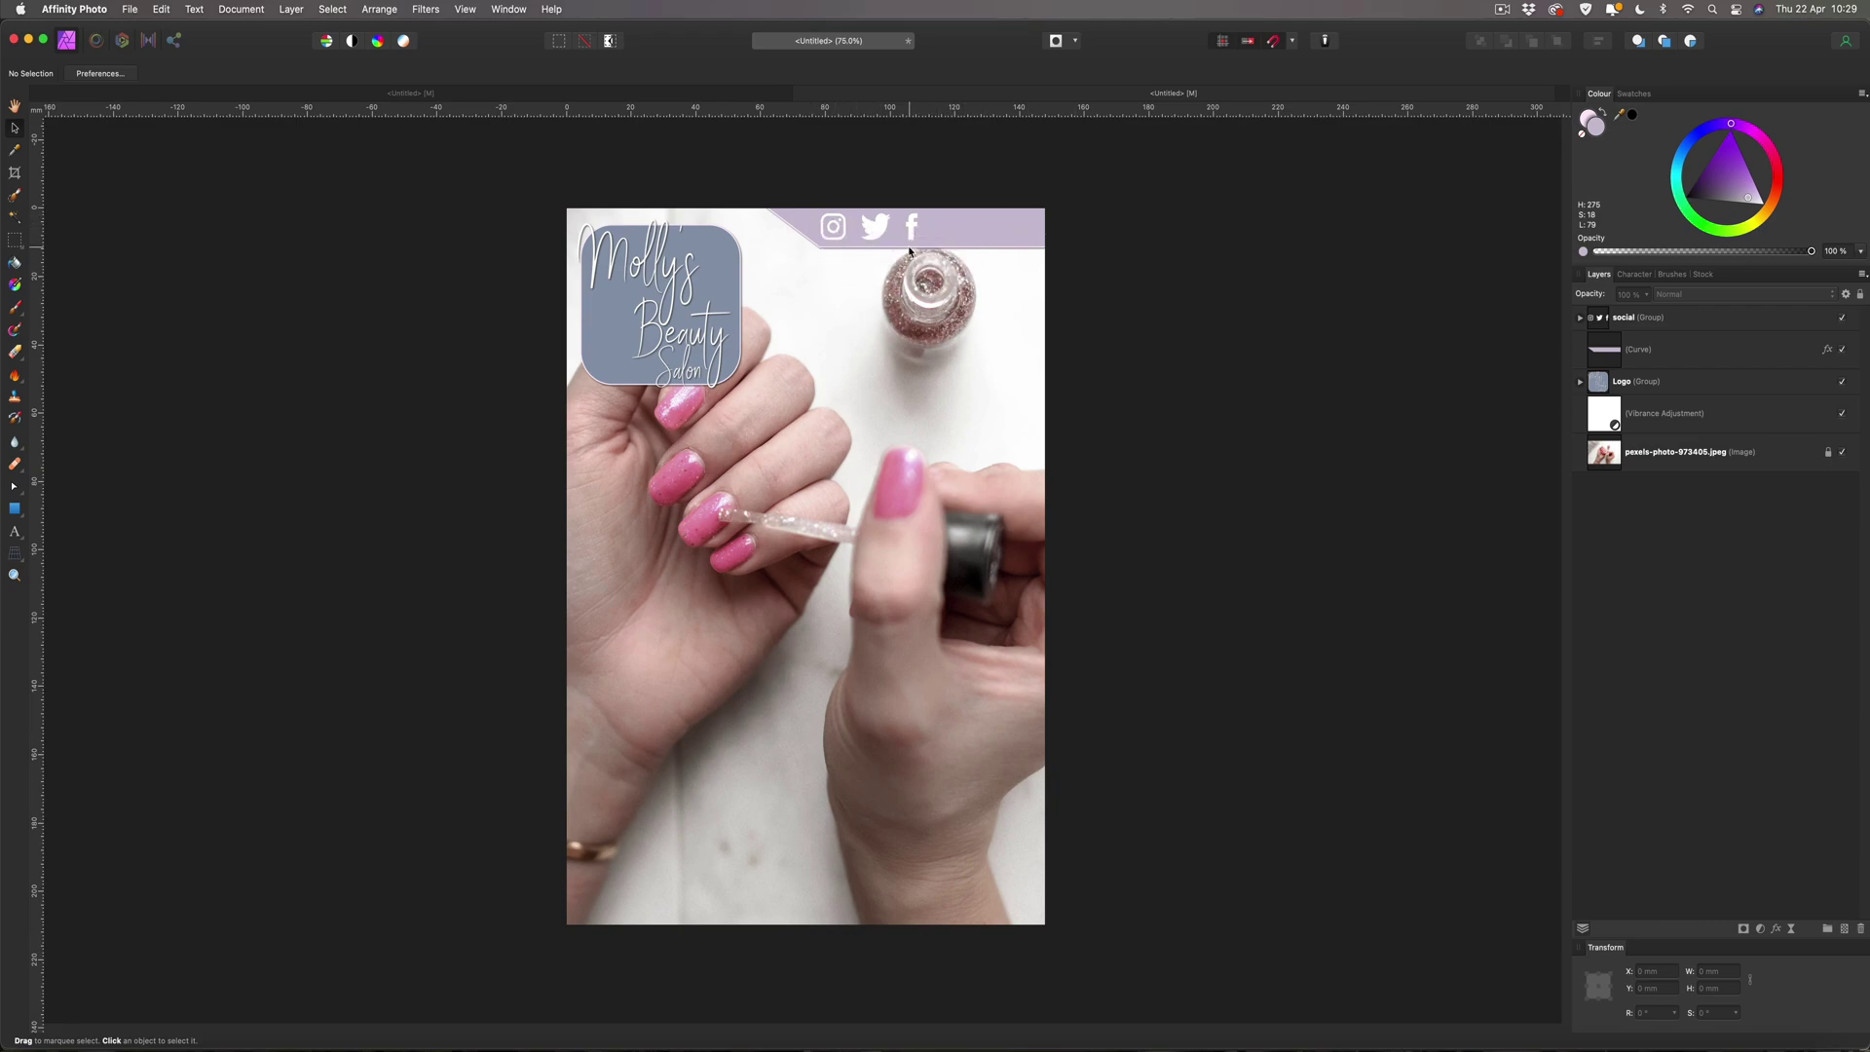
# Type the salon's social media handle as art text on the banner beside the icons.
pyautogui.click(15, 531)
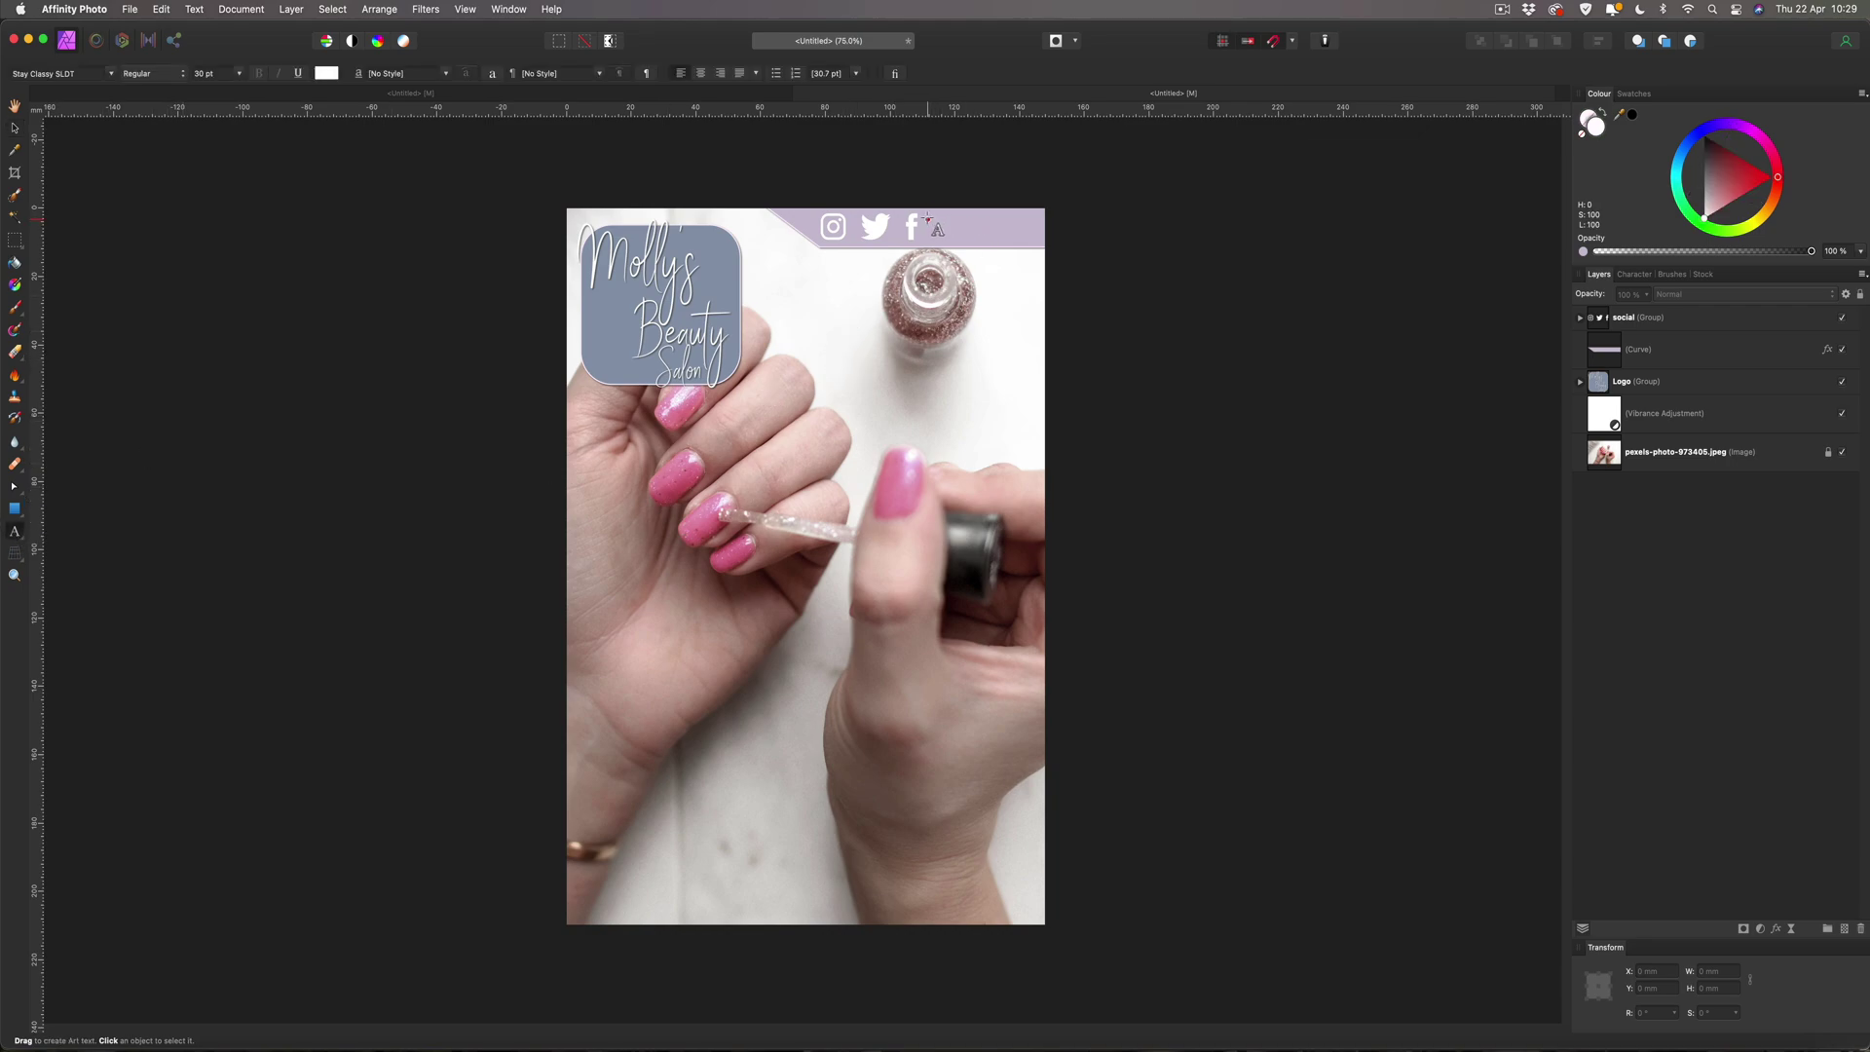
pyautogui.moveTo(928, 218); pyautogui.dragTo(945, 240)
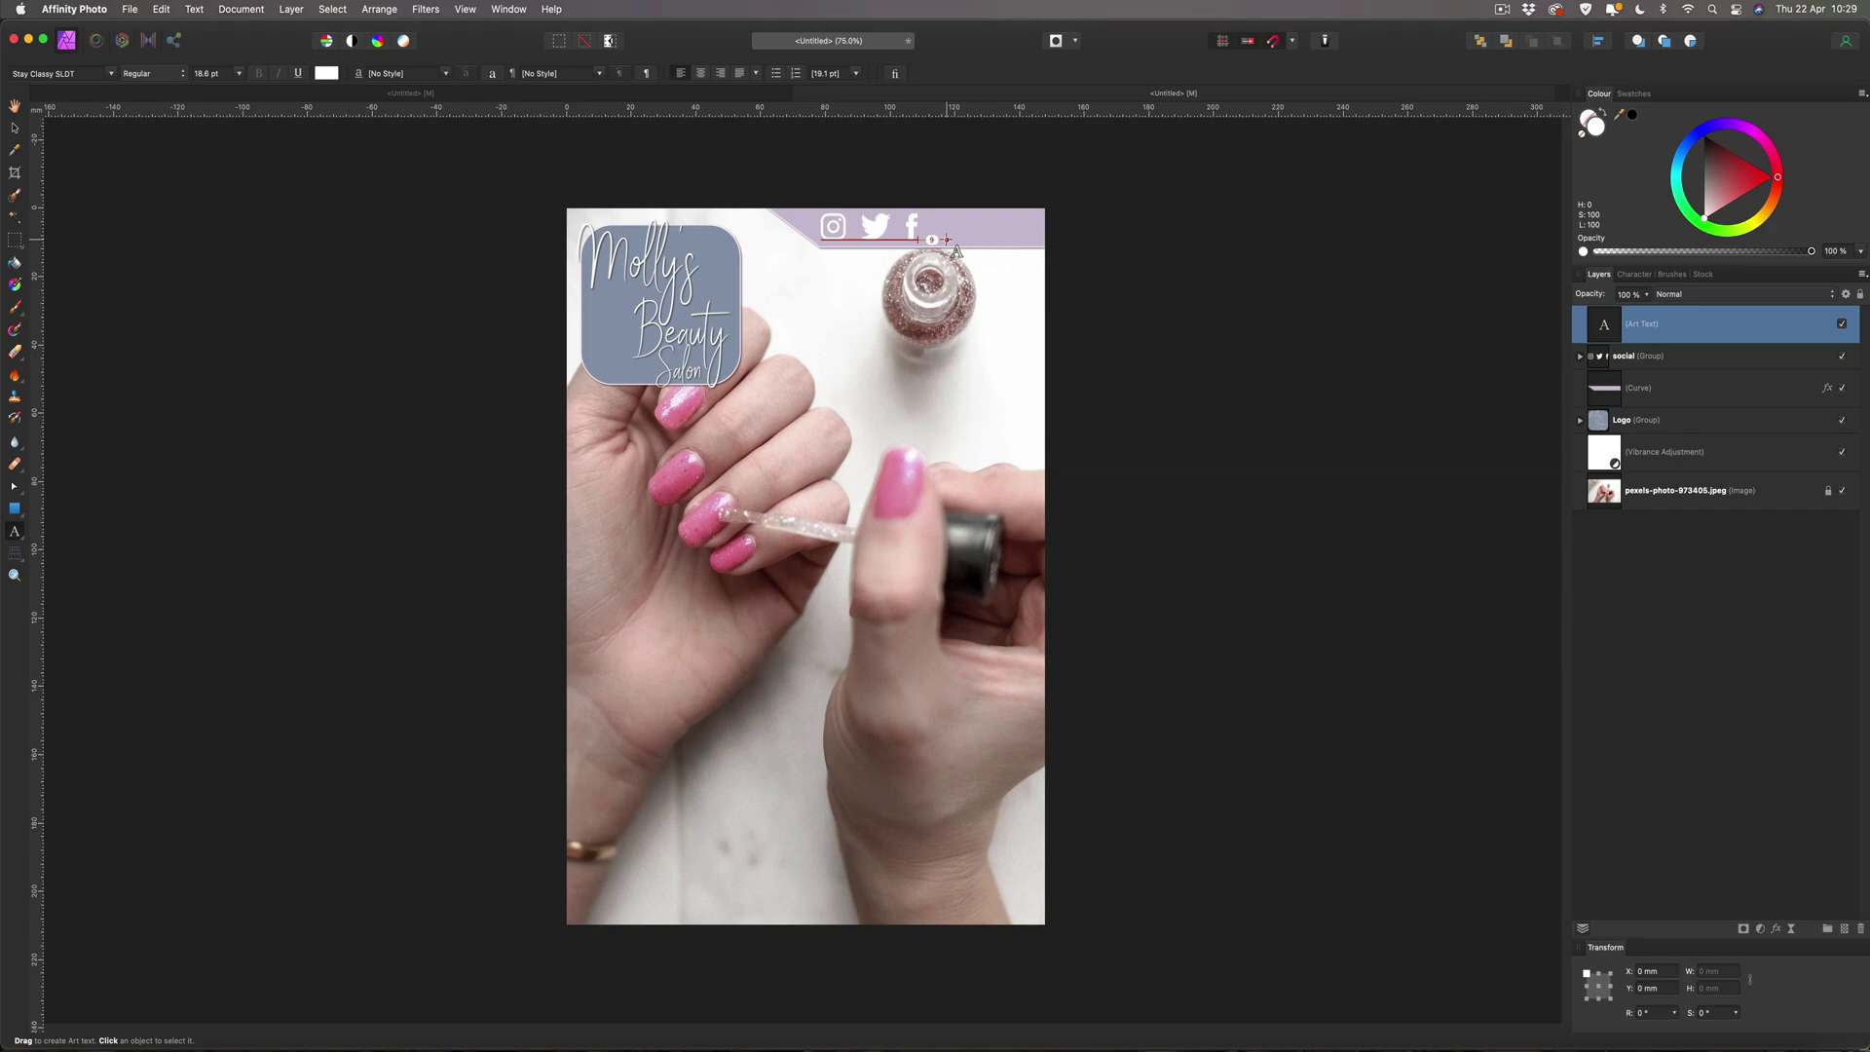
pyautogui.write('@molly')
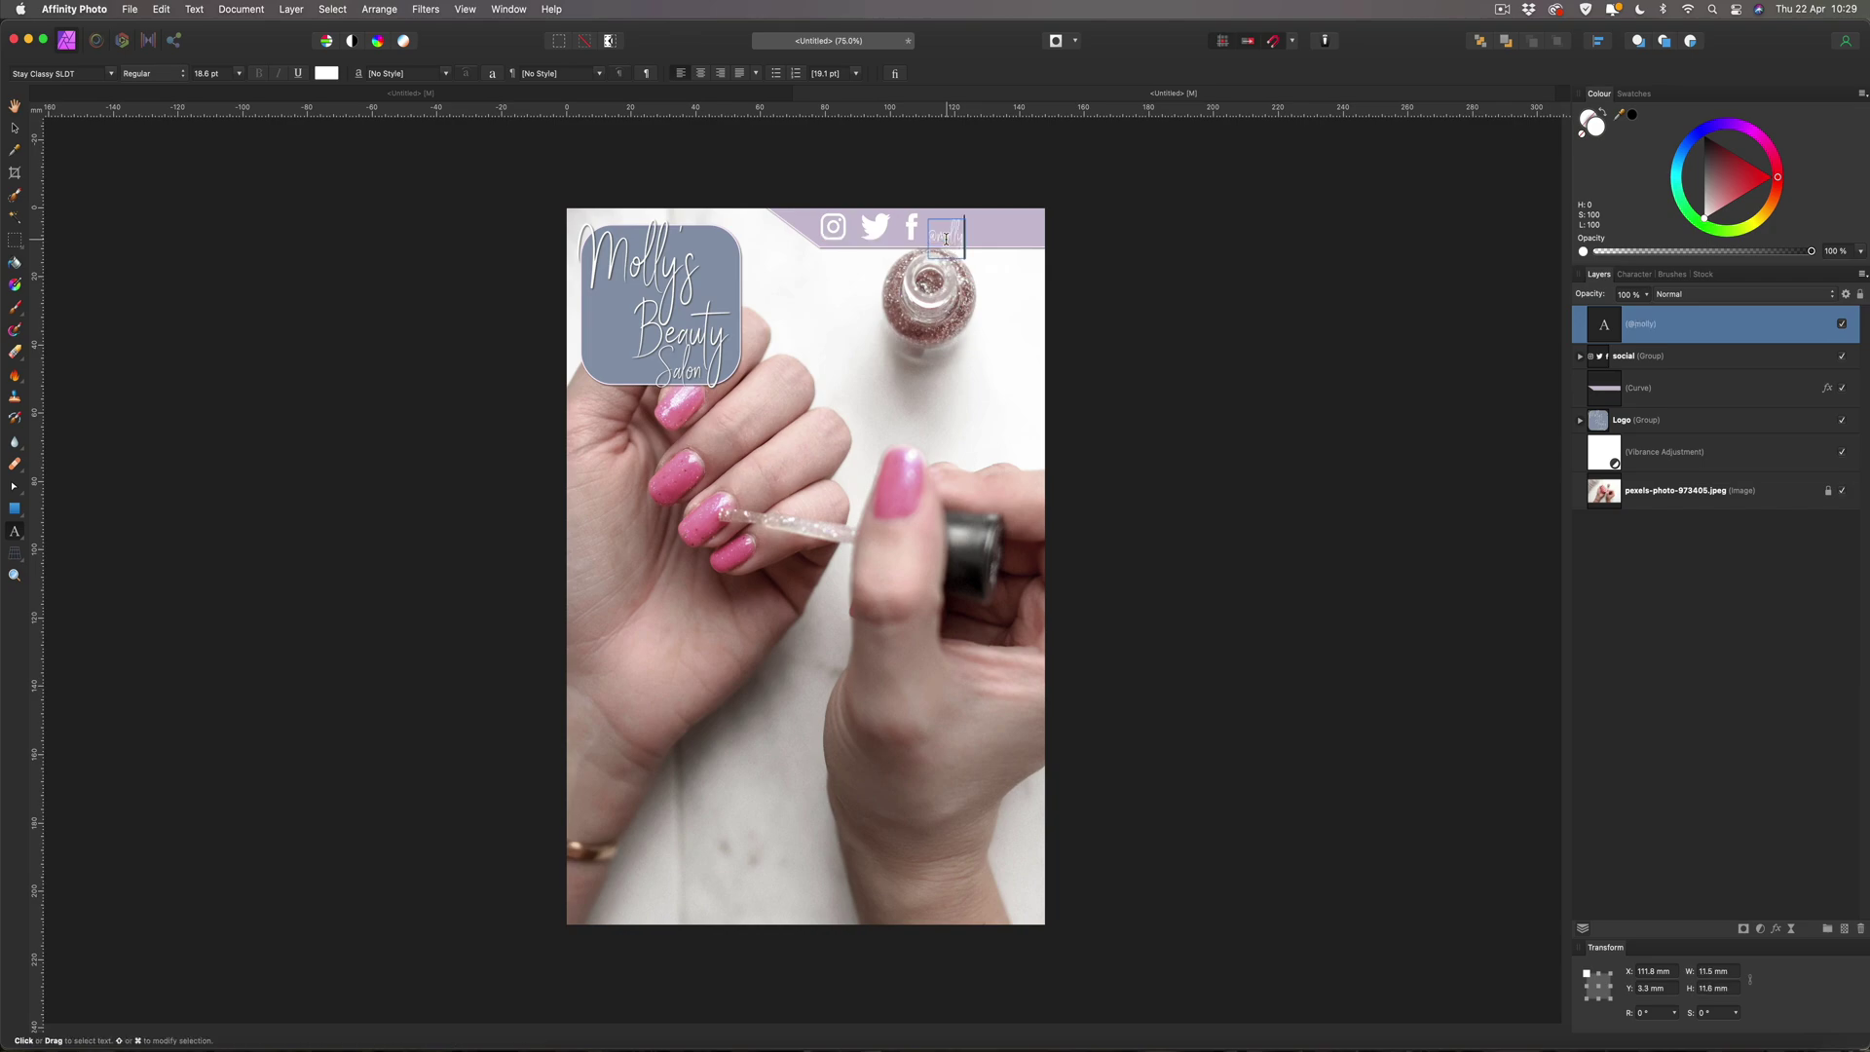
pyautogui.write('sbeautysalon')
pyautogui.press('Escape')
# Set the handle text in Shree Devanagari 714 and nudge it into place on the banner.
pyautogui.tripleClick(964, 237)
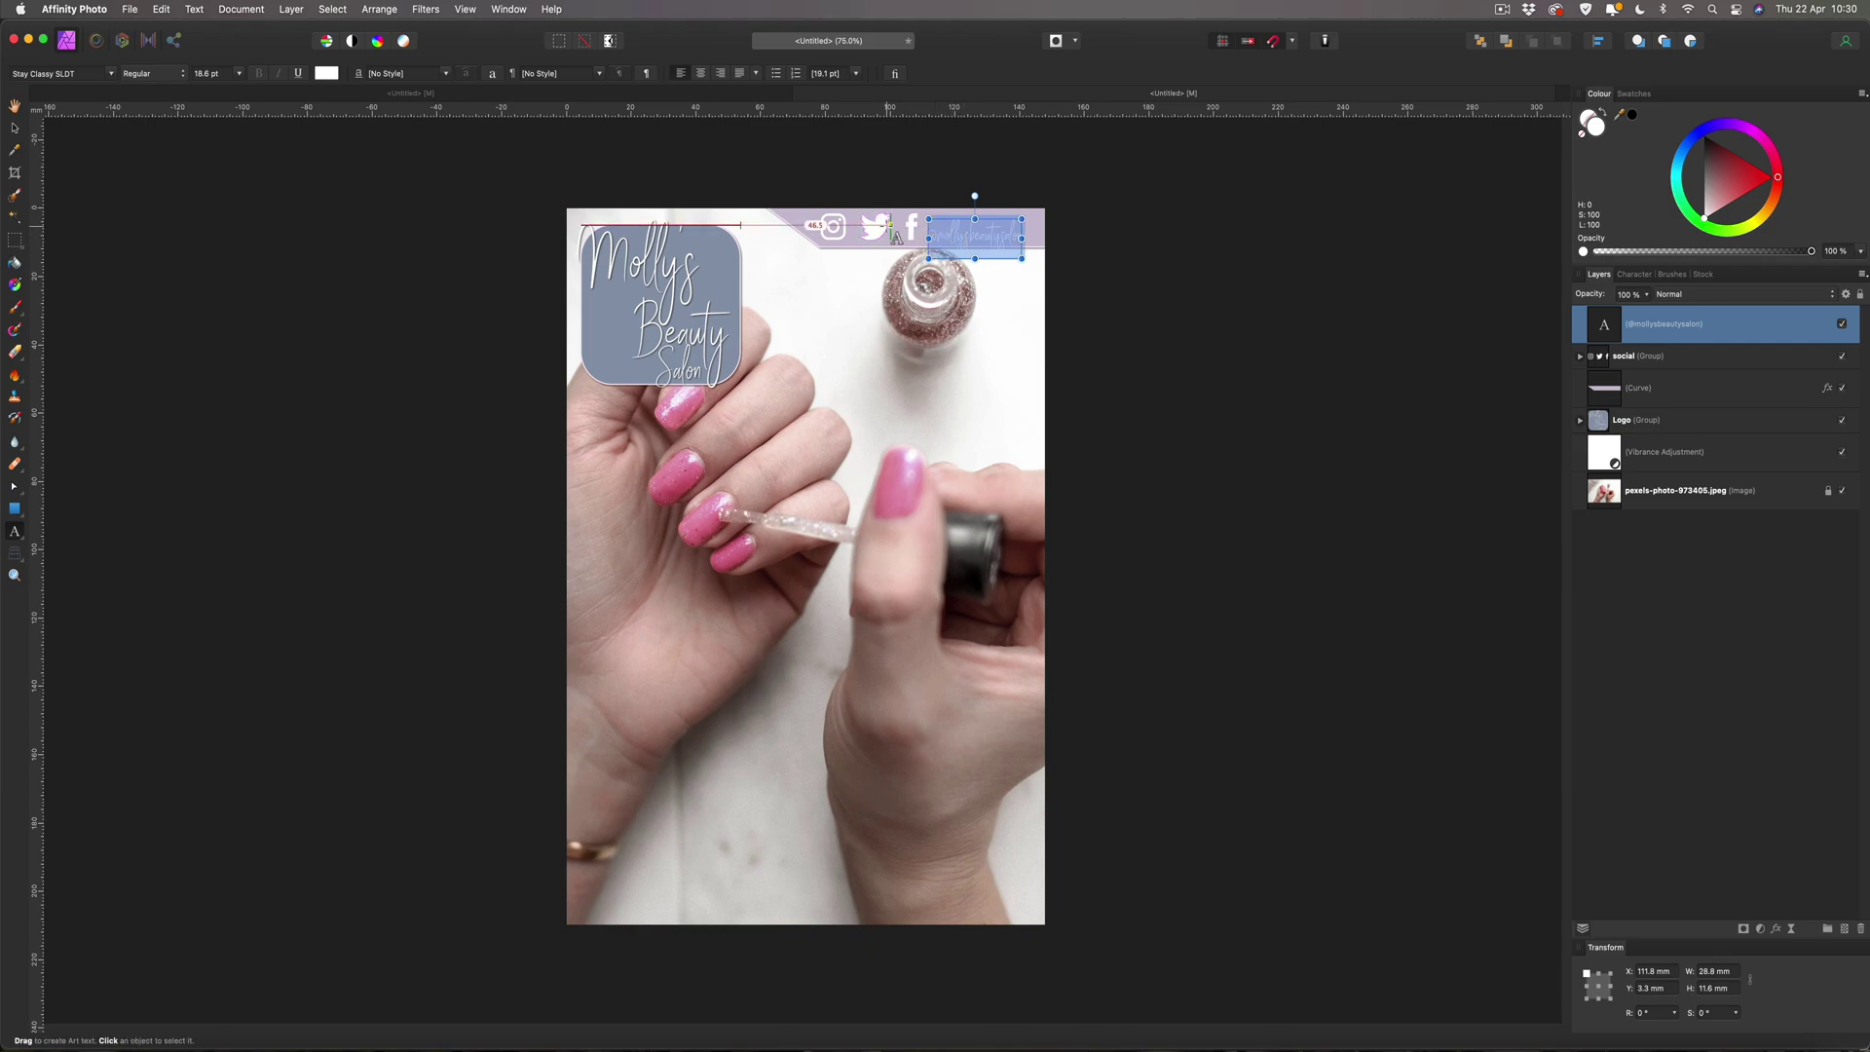
pyautogui.click(111, 74)
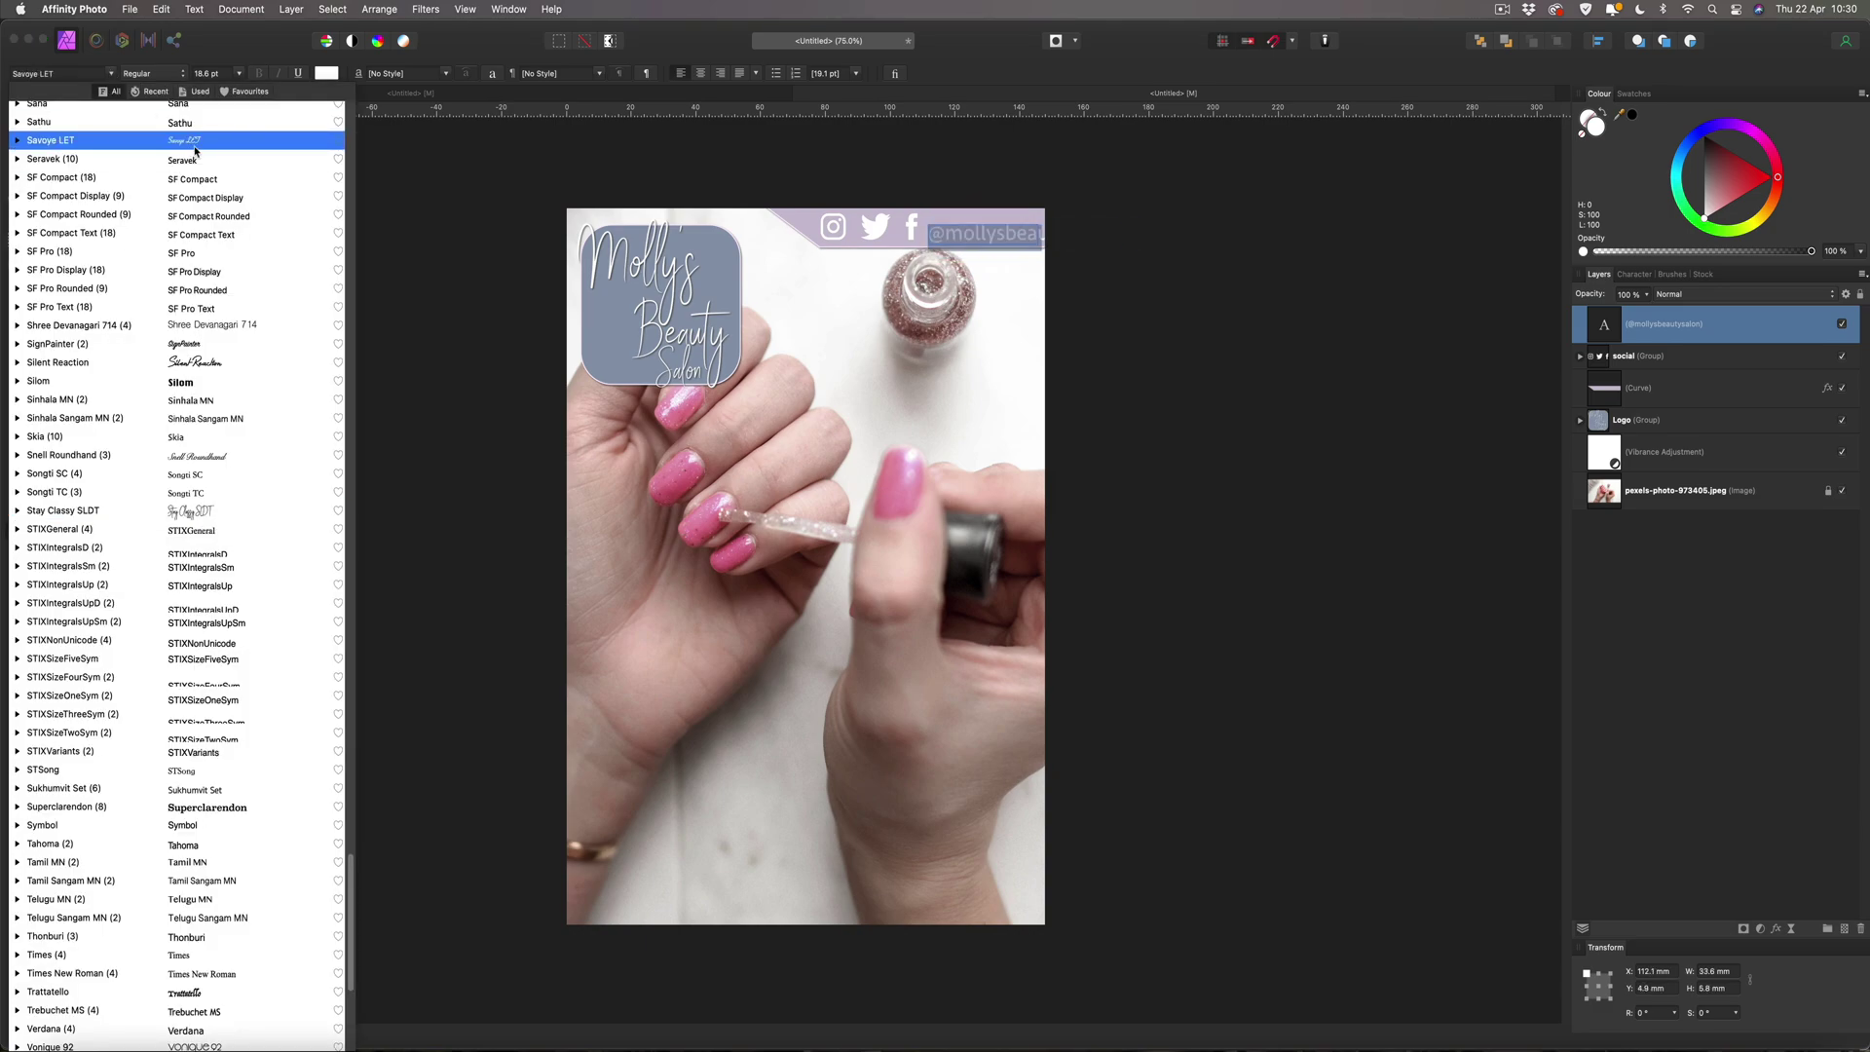
pyautogui.click(212, 216)
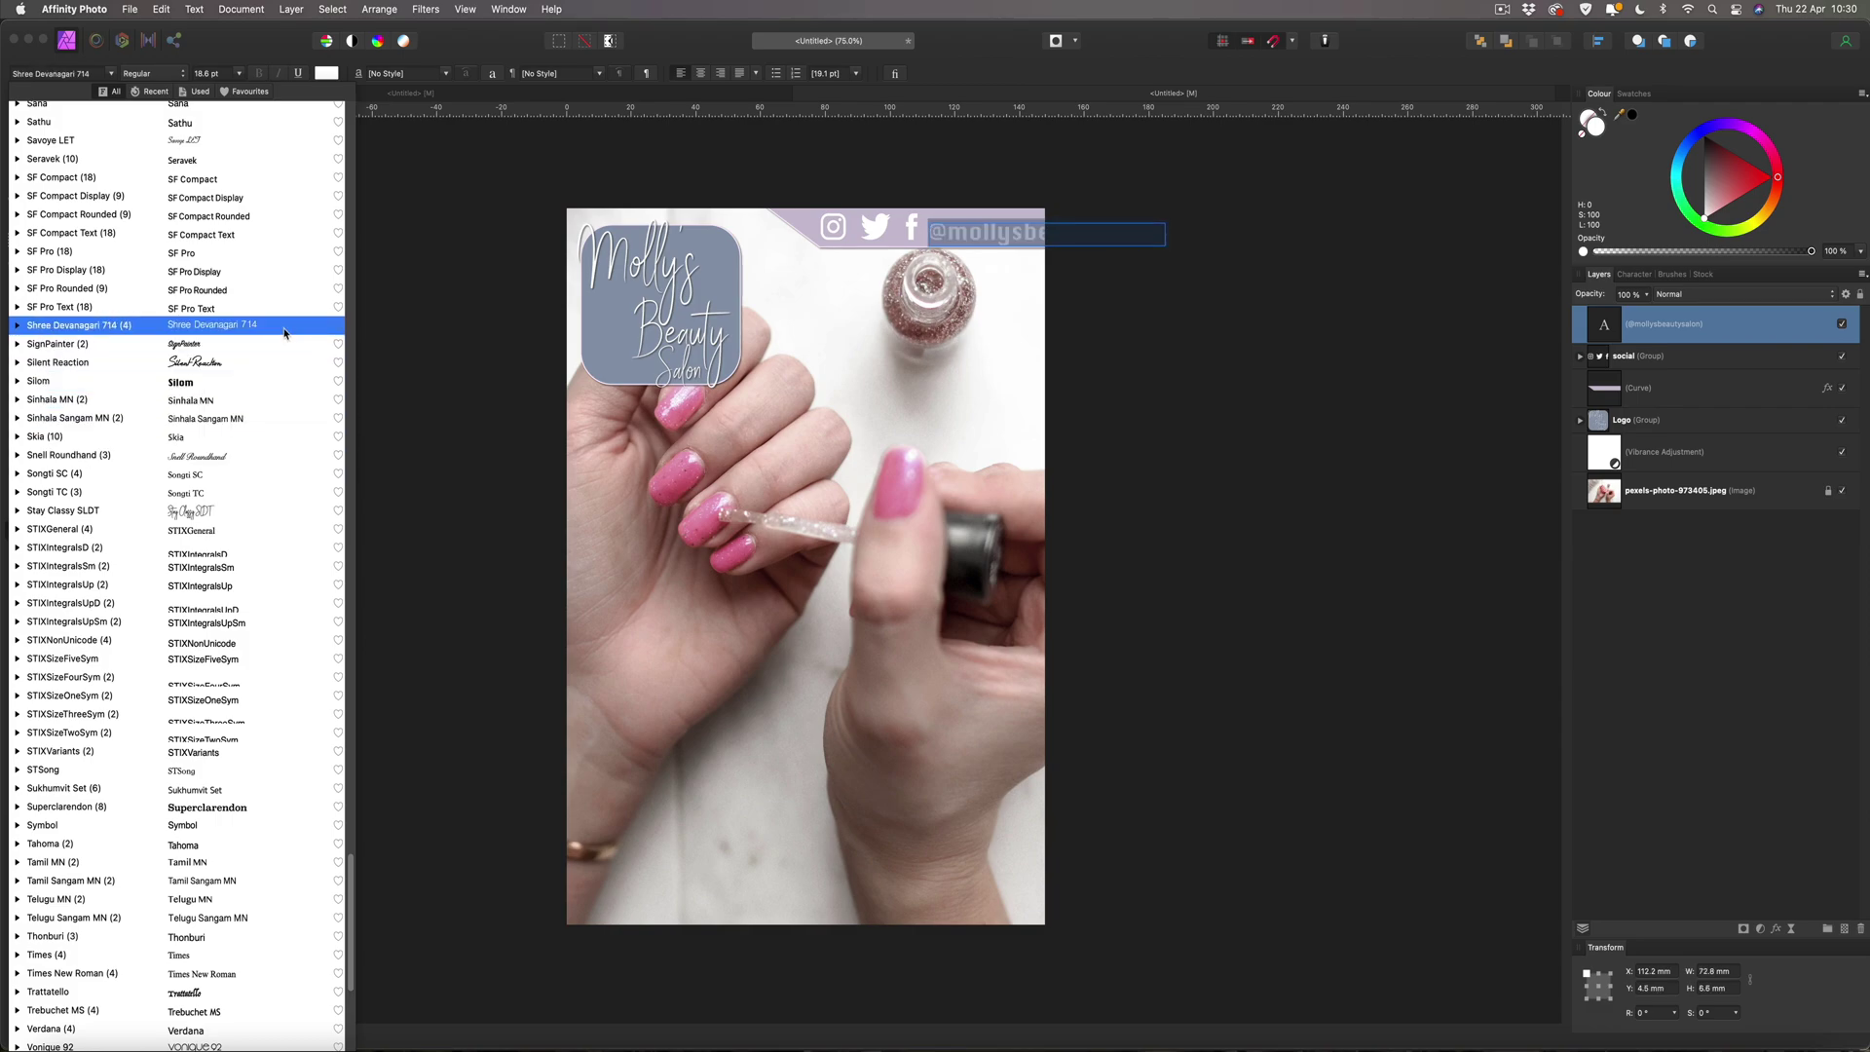
pyautogui.click(194, 332)
pyautogui.press('Escape')
pyautogui.moveTo(1029, 234)
pyautogui.mouseDown()
pyautogui.moveTo(942, 227)
pyautogui.moveTo(1028, 225)
pyautogui.mouseUp()
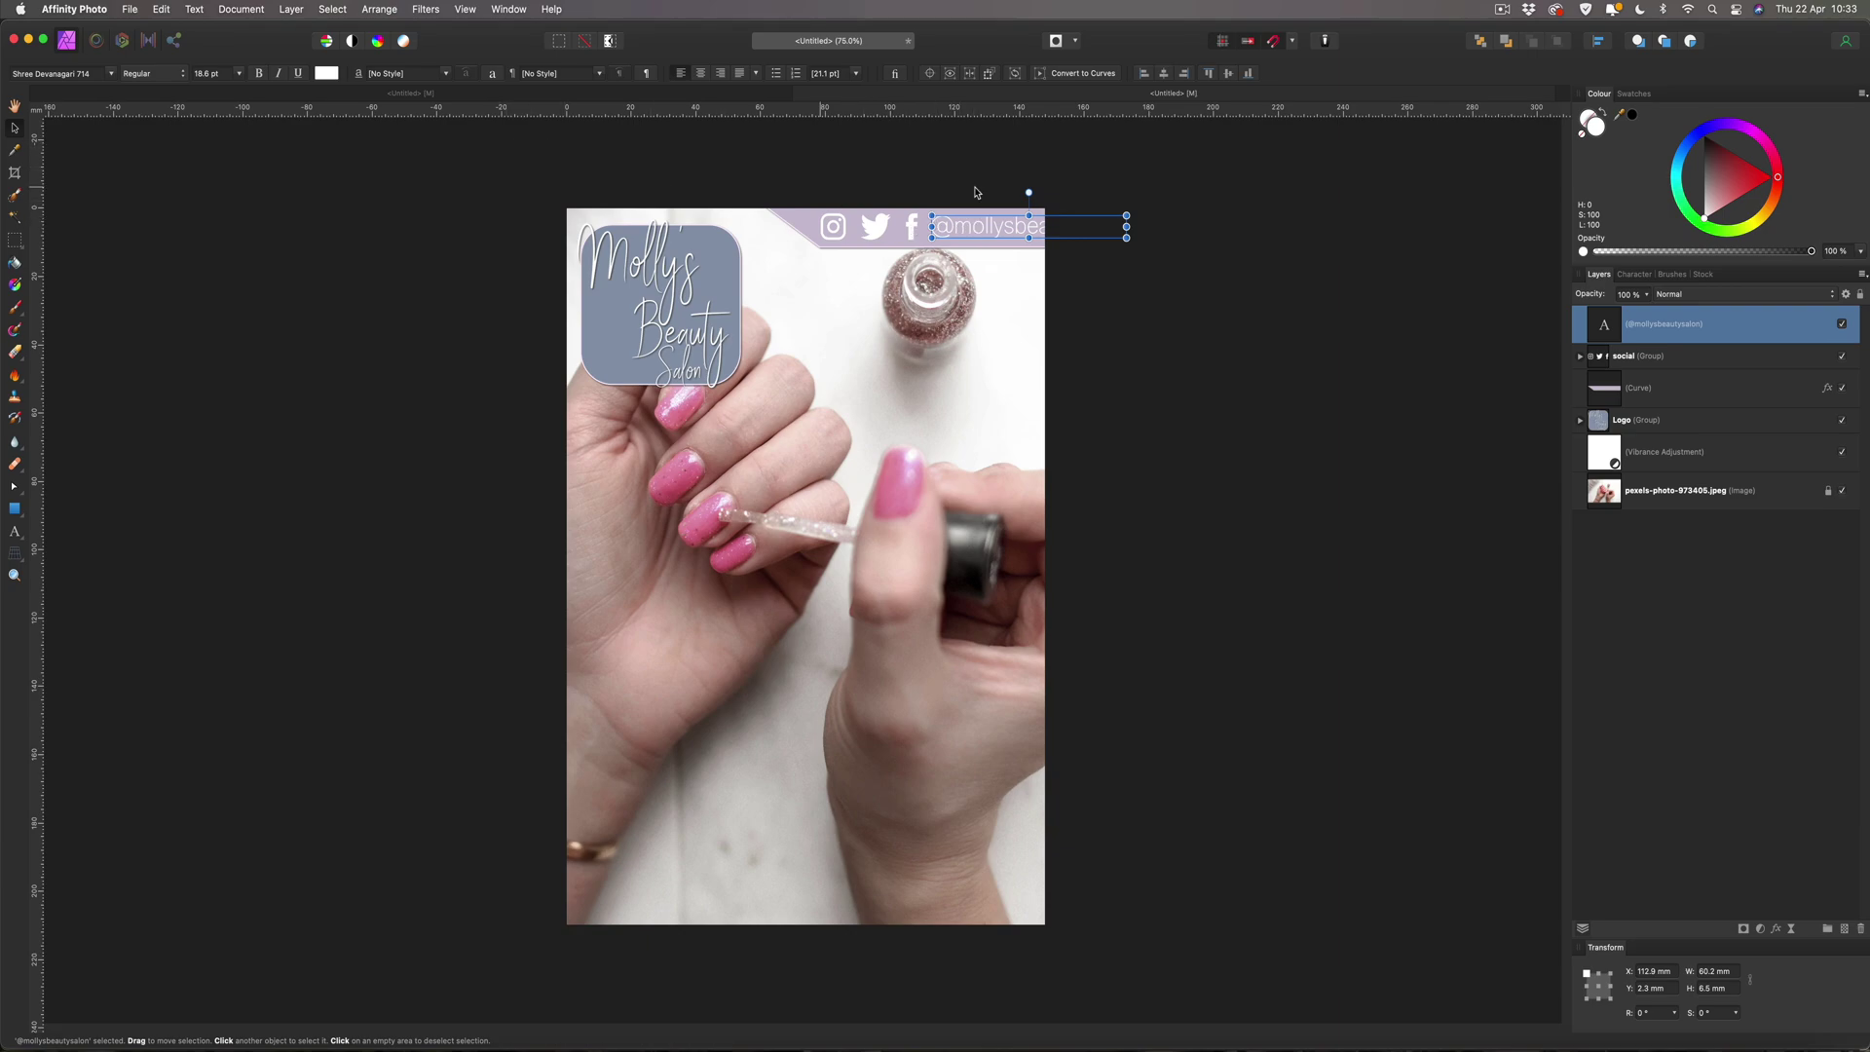
# Set the handle text's font size to 13 pt.
pyautogui.click(206, 76)
pyautogui.write('13')
pyautogui.press('Return')
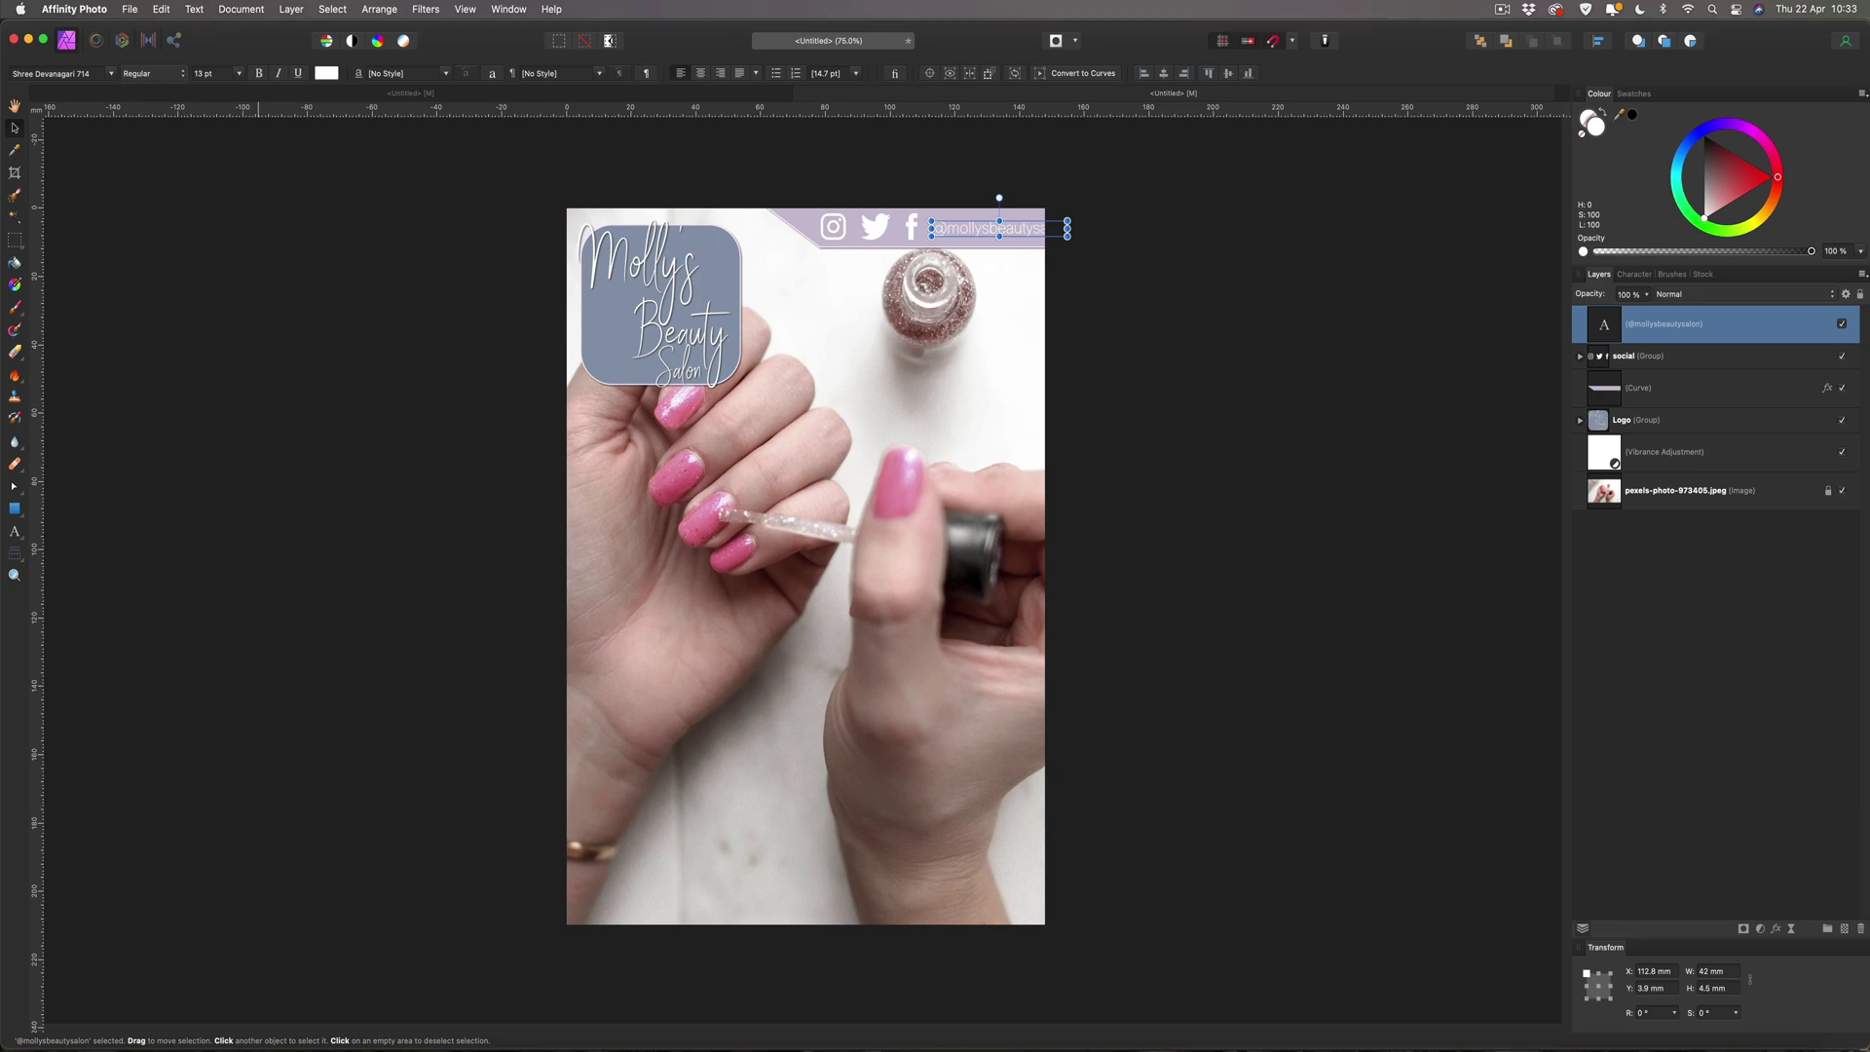
# Shrink the social icons group and slide it and the handle text together along the banner.
pyautogui.click(836, 235)
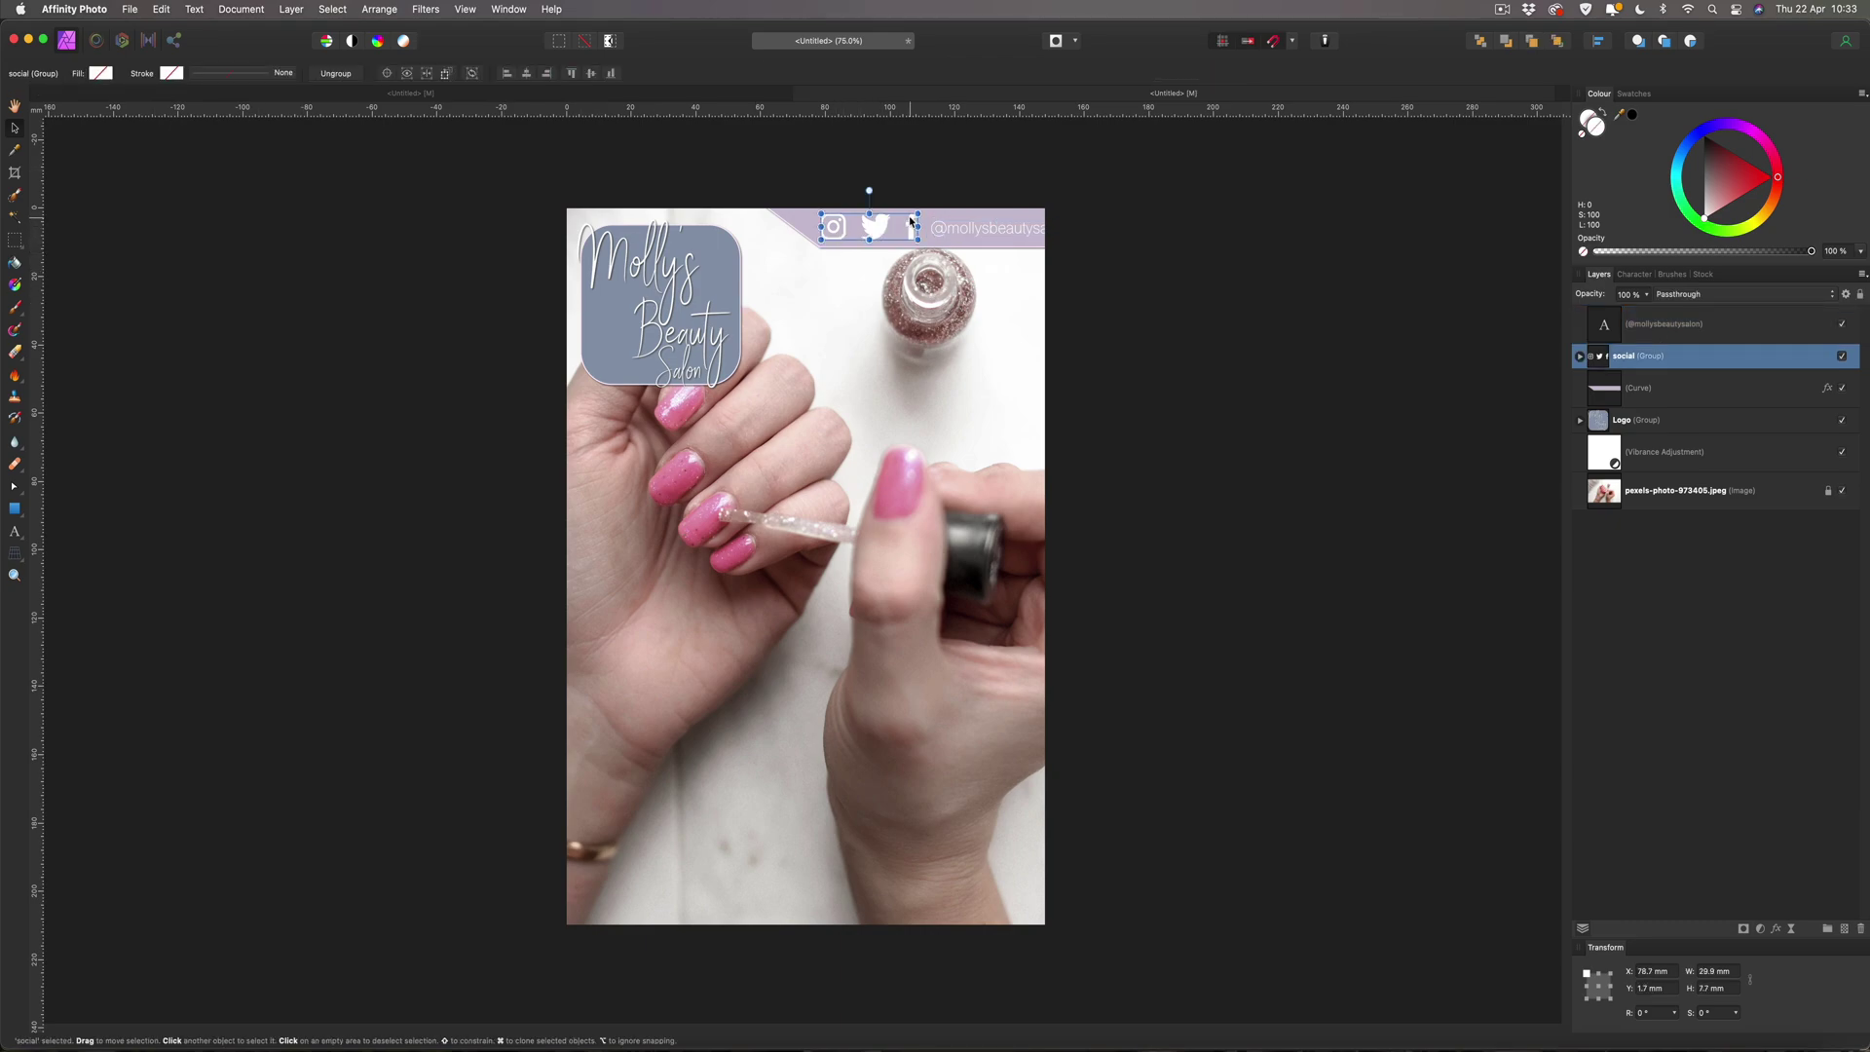
pyautogui.moveTo(919, 214); pyautogui.dragTo(896, 216)
pyautogui.moveTo(874, 230)
pyautogui.mouseDown()
pyautogui.moveTo(928, 237)
pyautogui.moveTo(873, 228)
pyautogui.mouseUp()
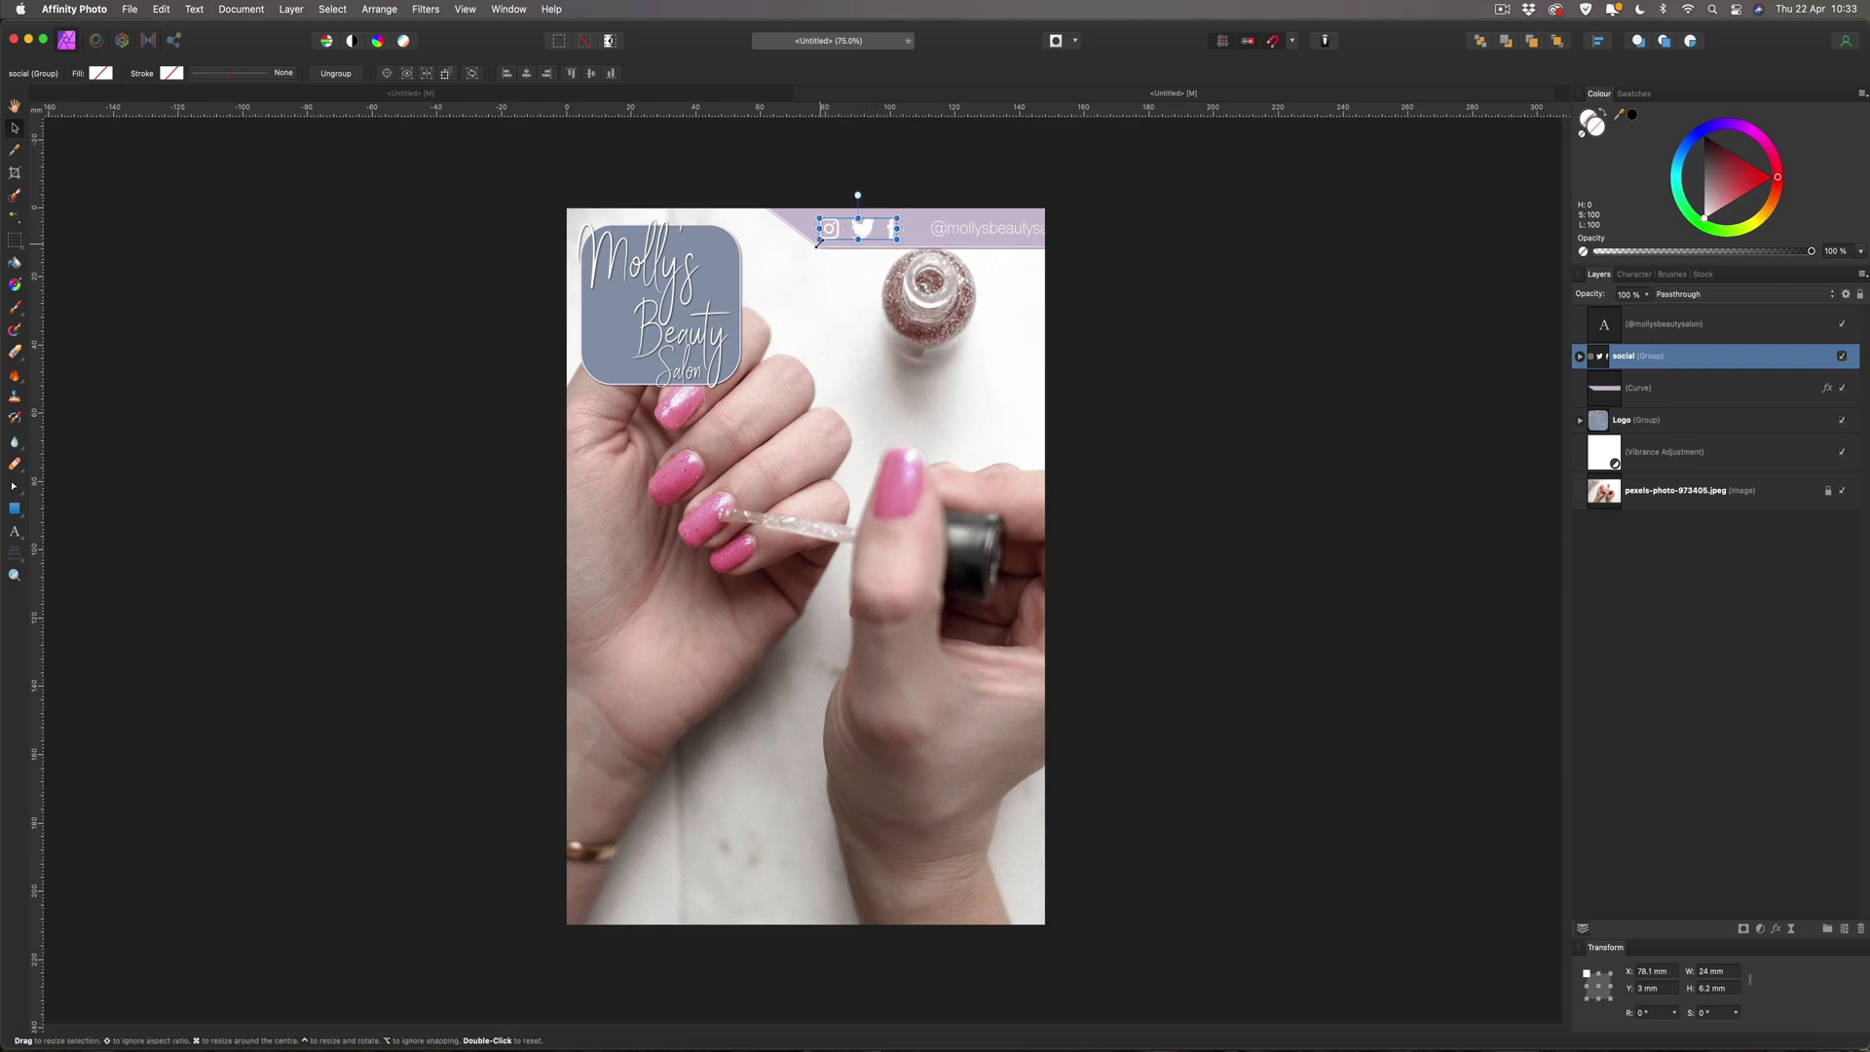
pyautogui.moveTo(998, 229); pyautogui.dragTo(974, 231)
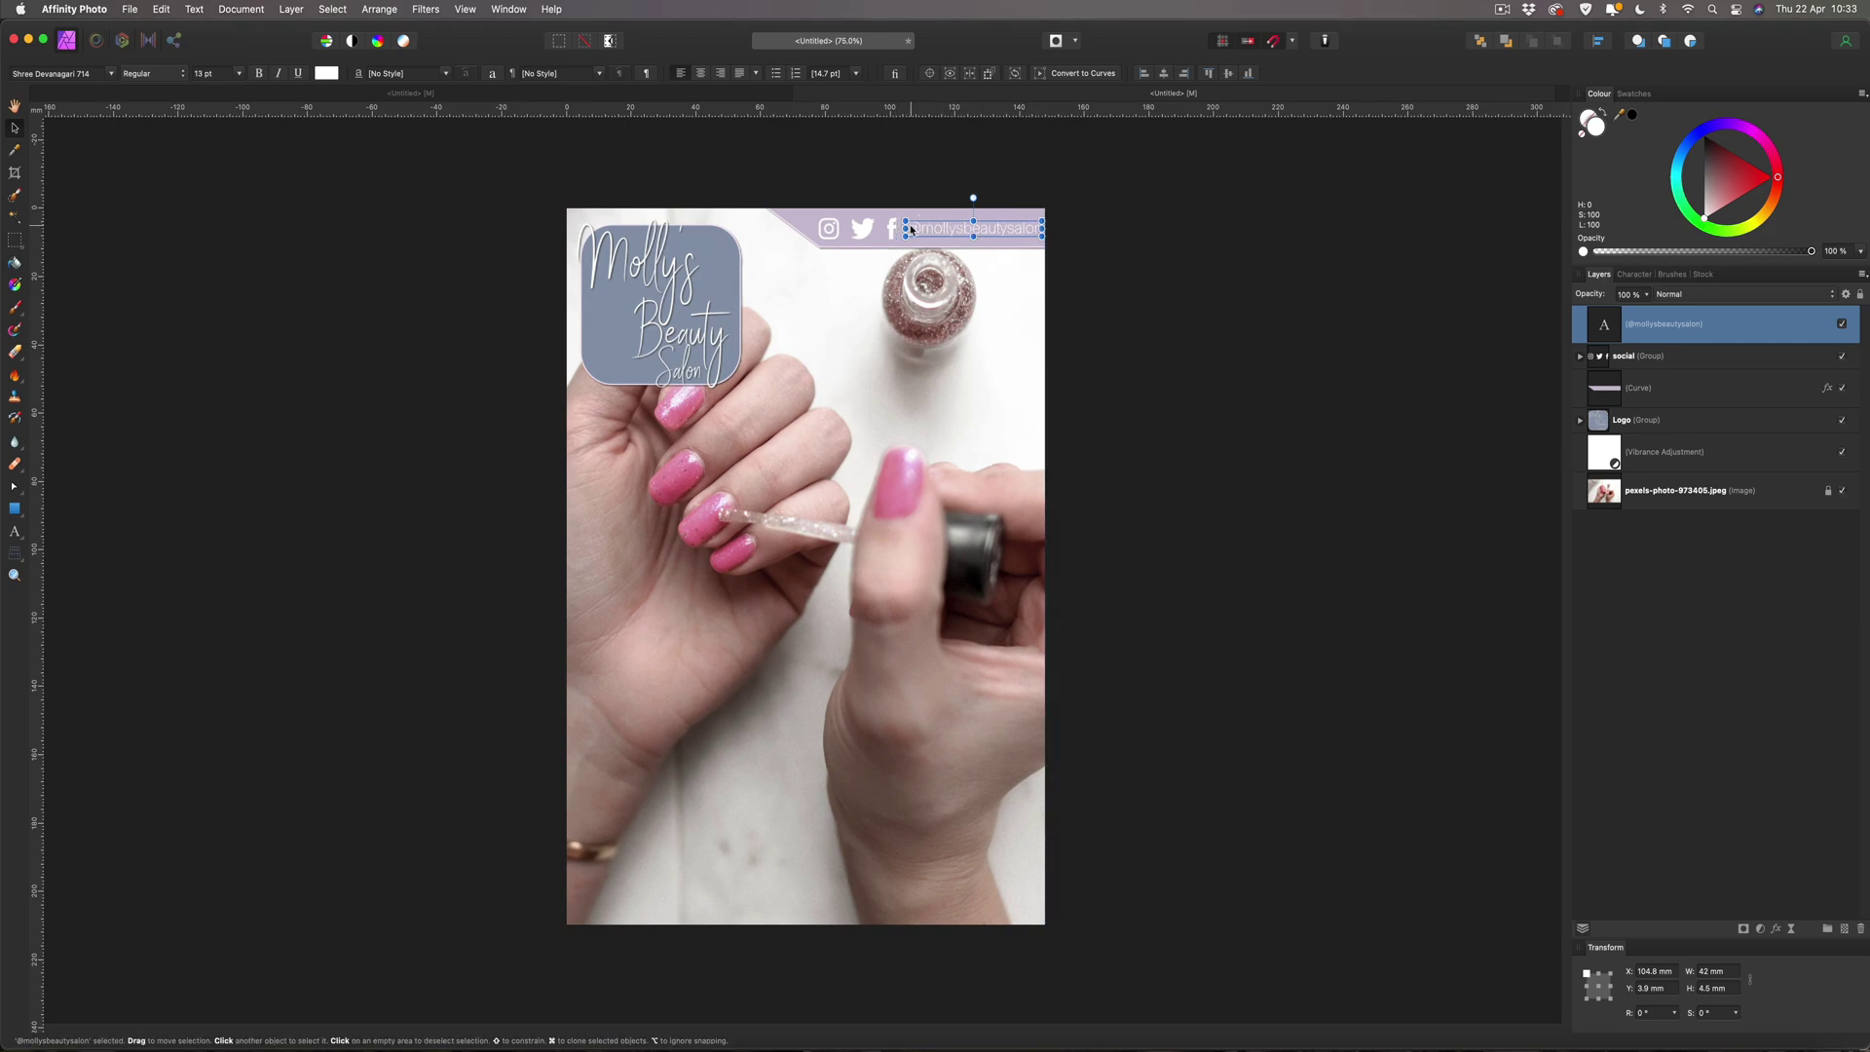
pyautogui.press('super+plus')
pyautogui.press('super+plus')
pyautogui.press('super+plus')
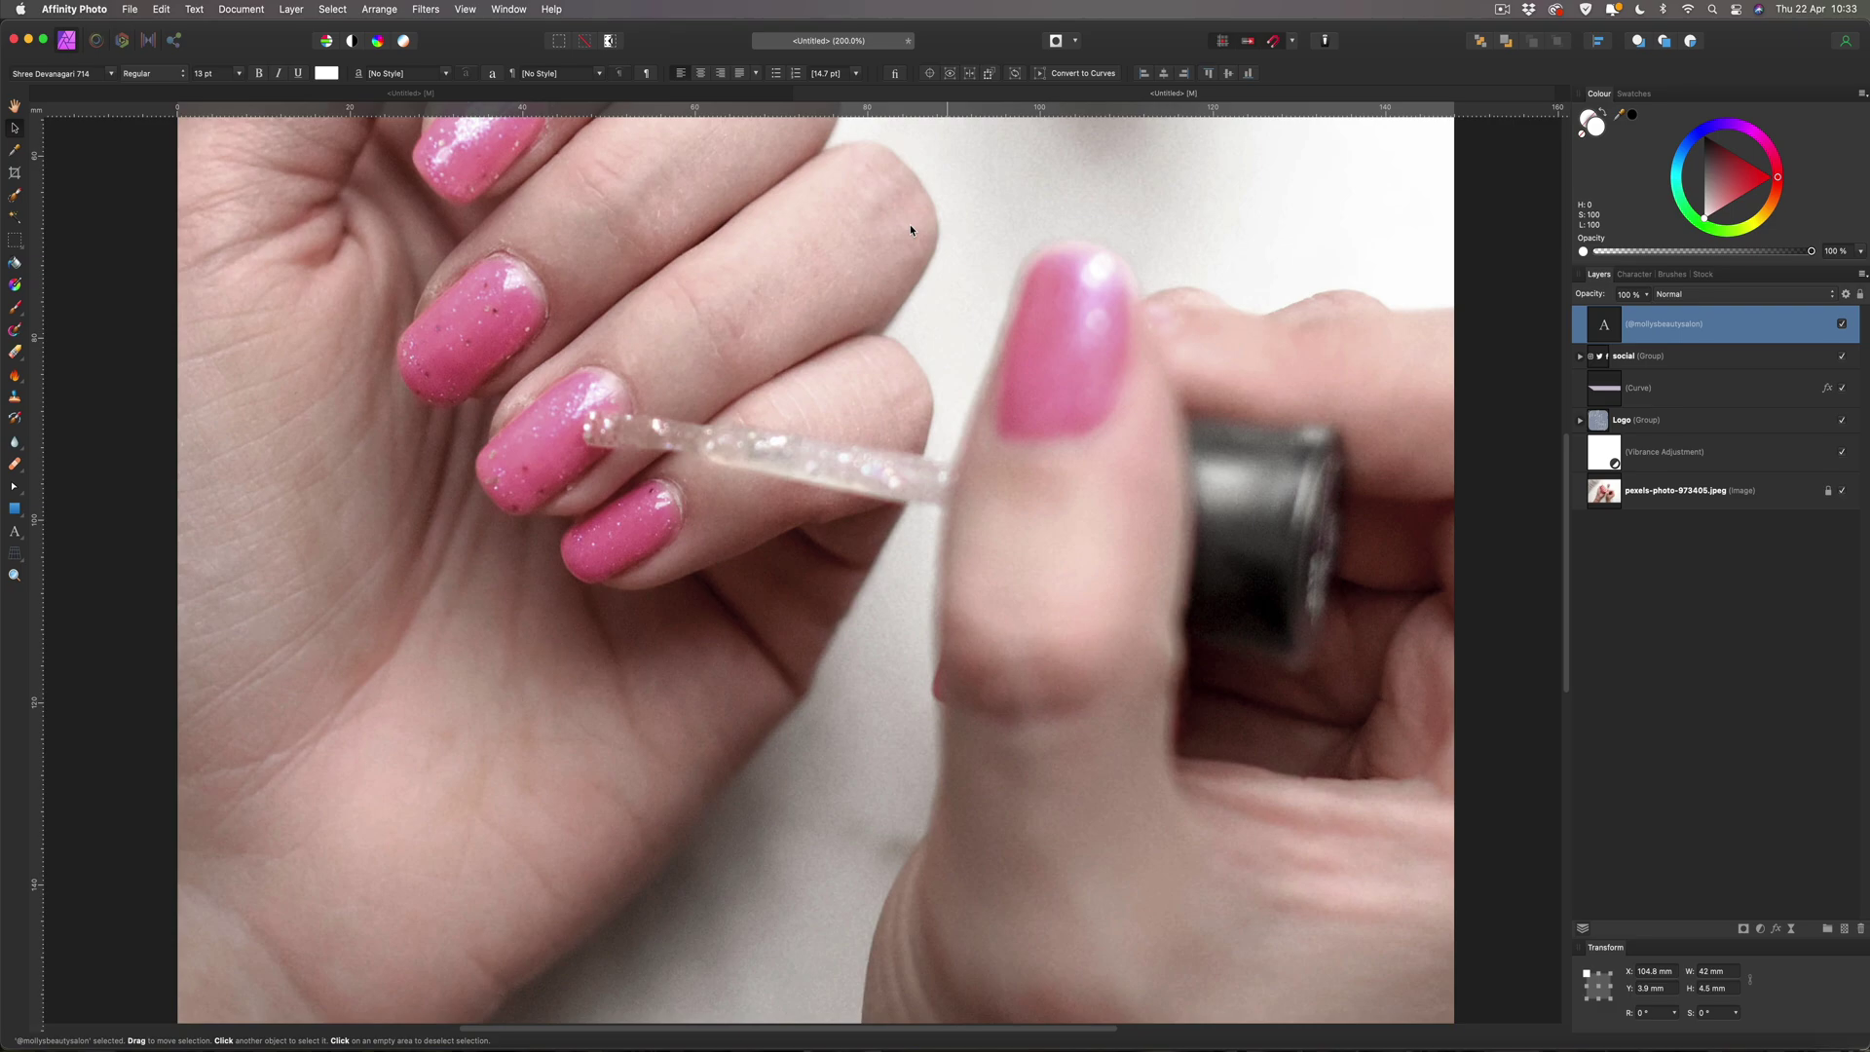
# Nudge the handle text left and right with the arrow keys to even its spacing.
pyautogui.scroll(8, 910, 227)
pyautogui.scroll(2, 910, 228)
pyautogui.hscroll(4, 911, 228)
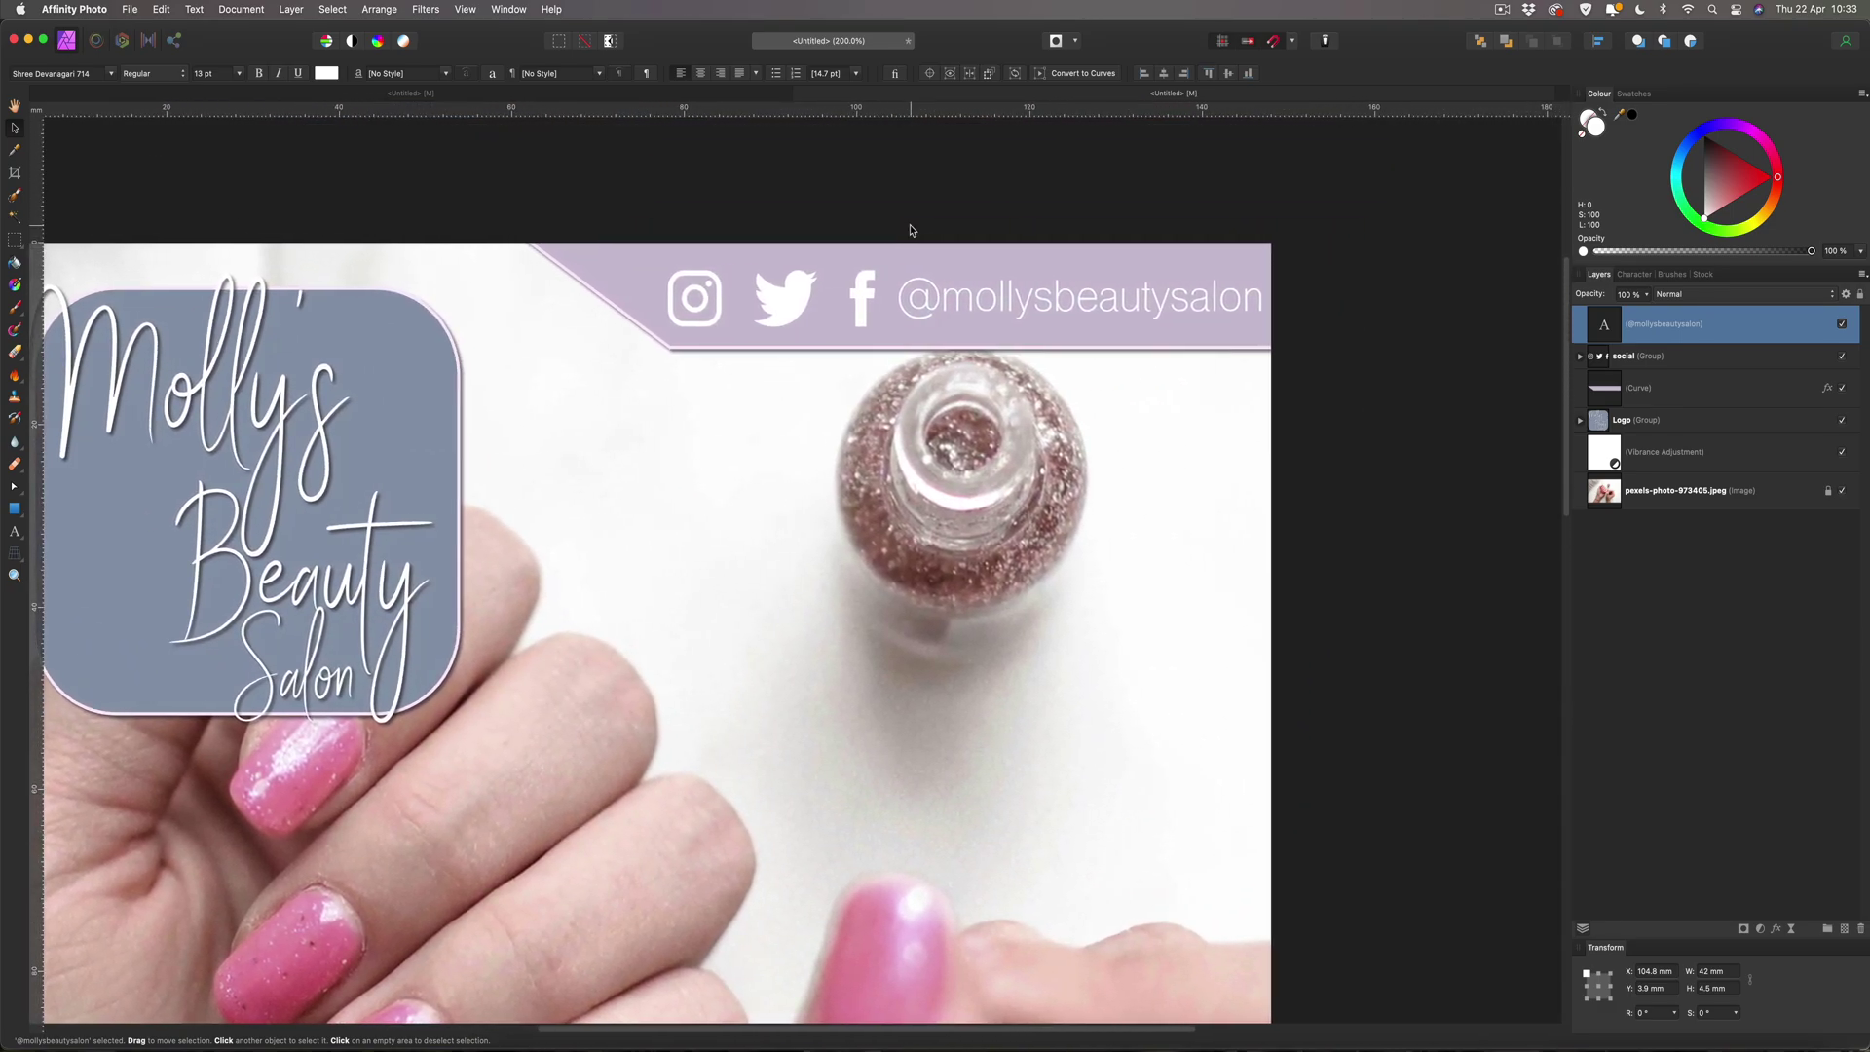
pyautogui.press('Left')
pyautogui.press('Left')
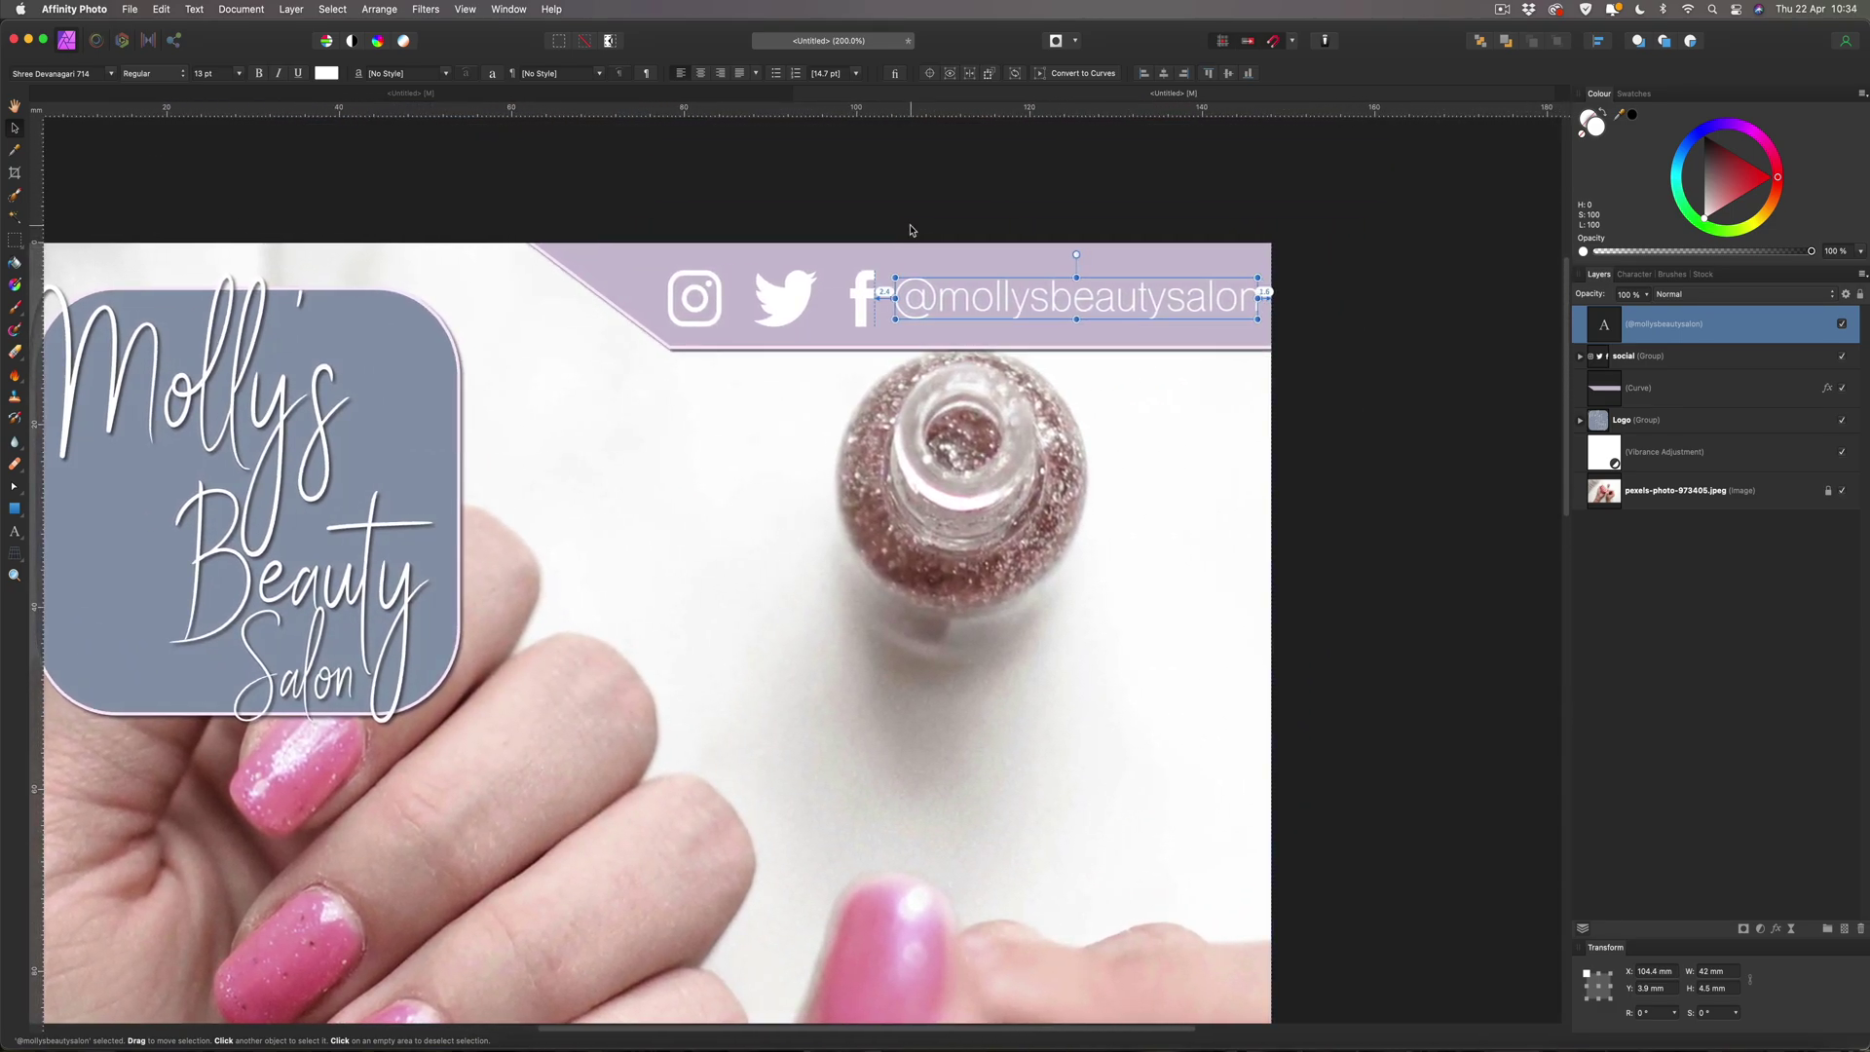
pyautogui.press('Left')
pyautogui.press('Right')
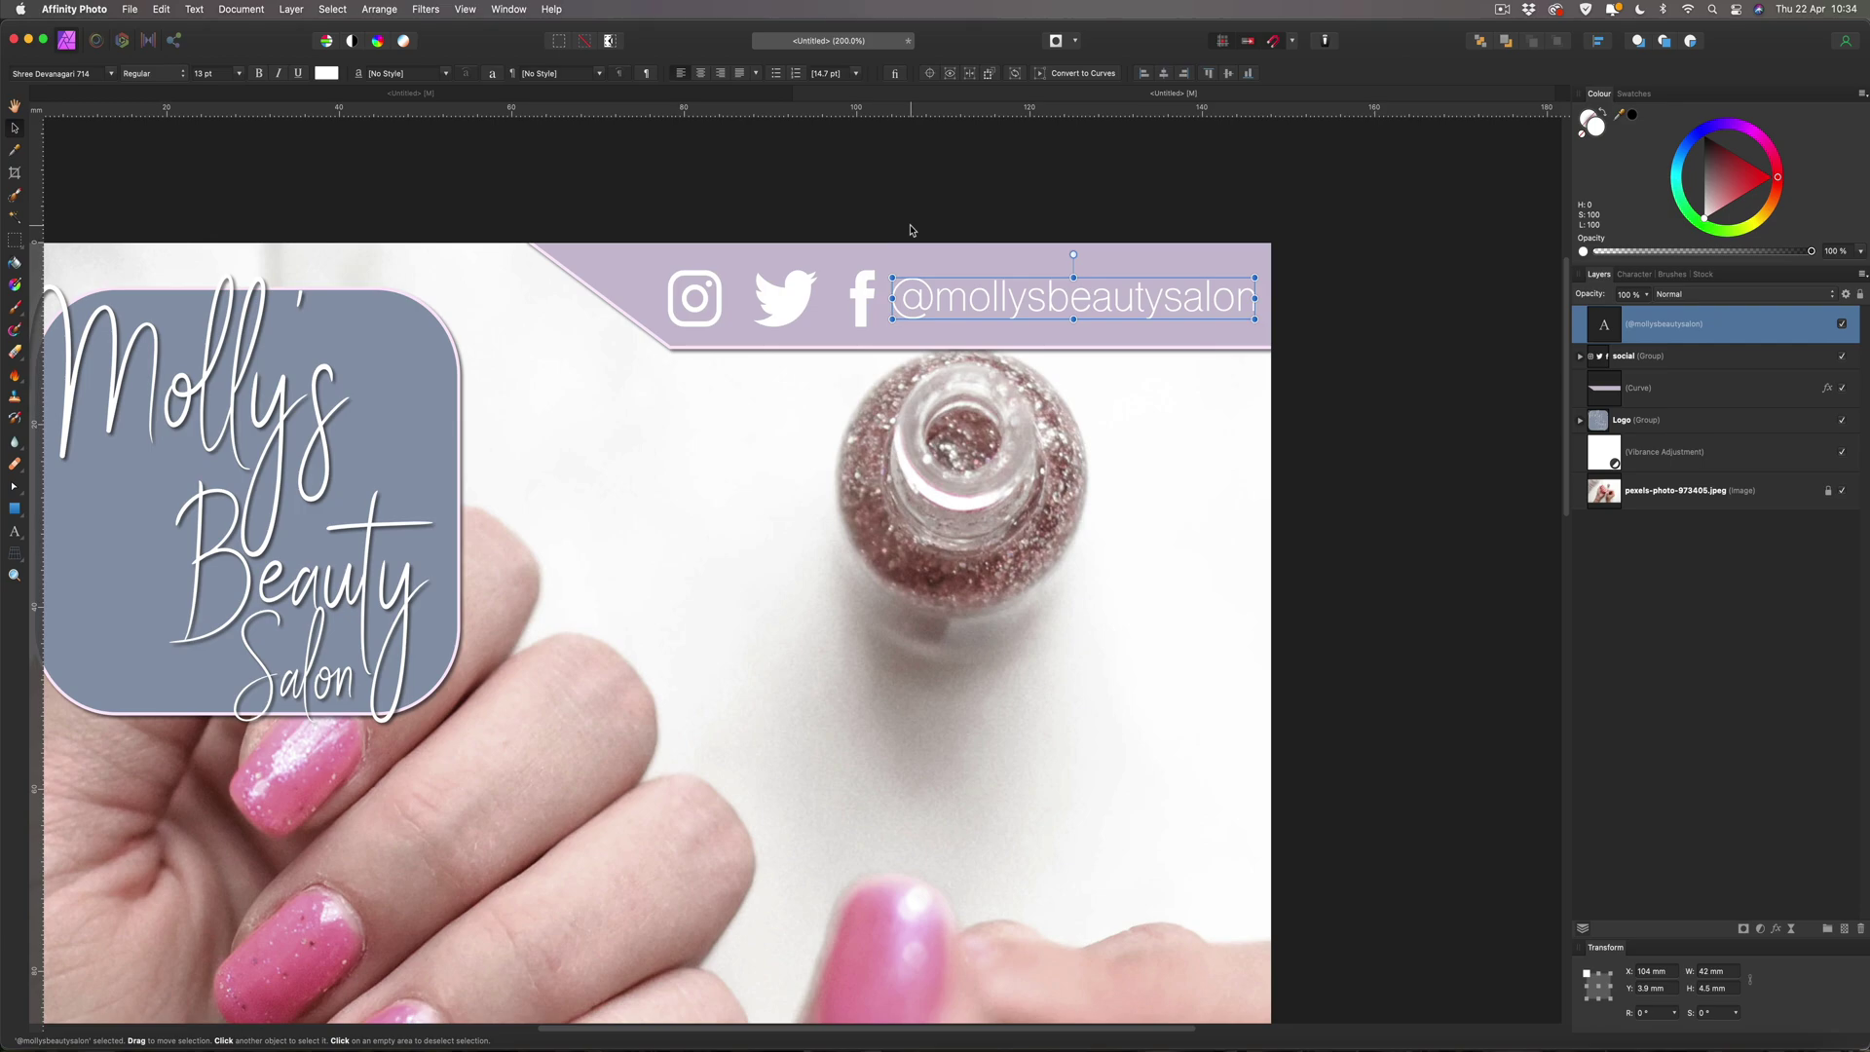
# Check the social icons group's spacing guides, then reselect the handle text.
pyautogui.click(799, 296)
pyautogui.press('Left')
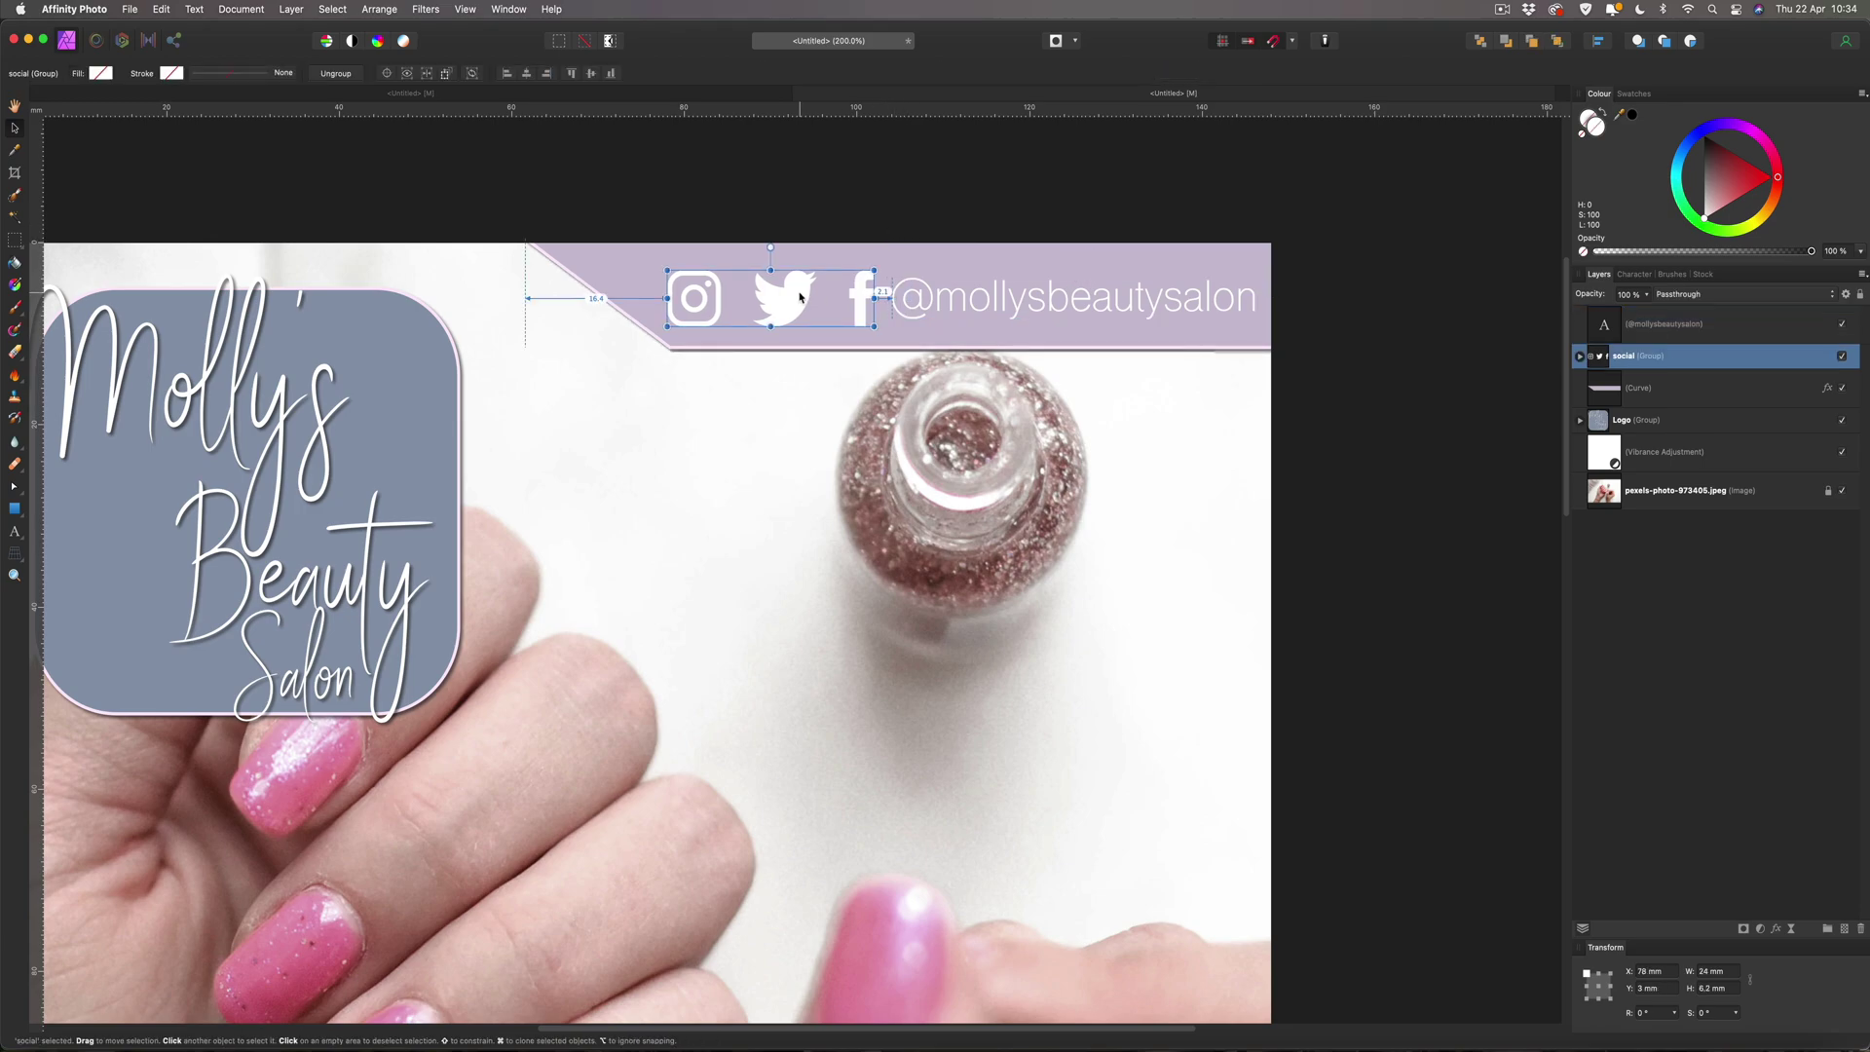
pyautogui.press('Right')
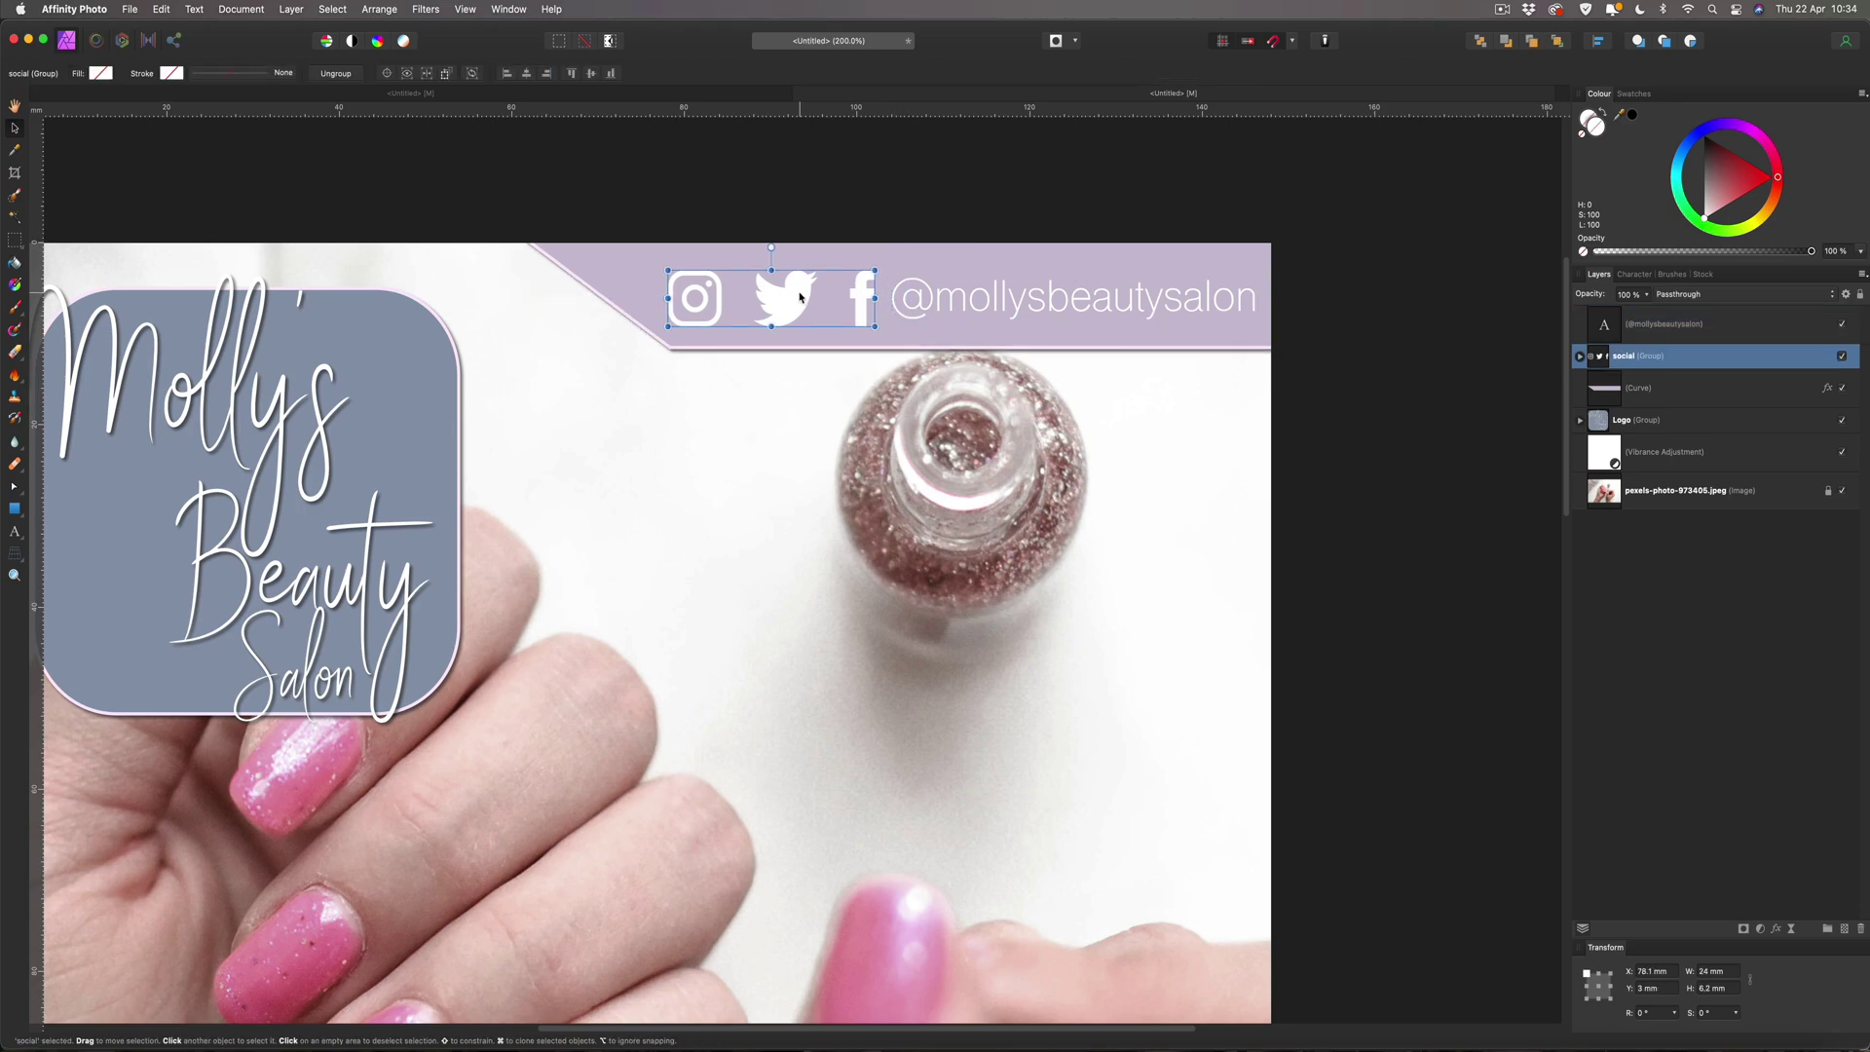
pyautogui.click(1066, 303)
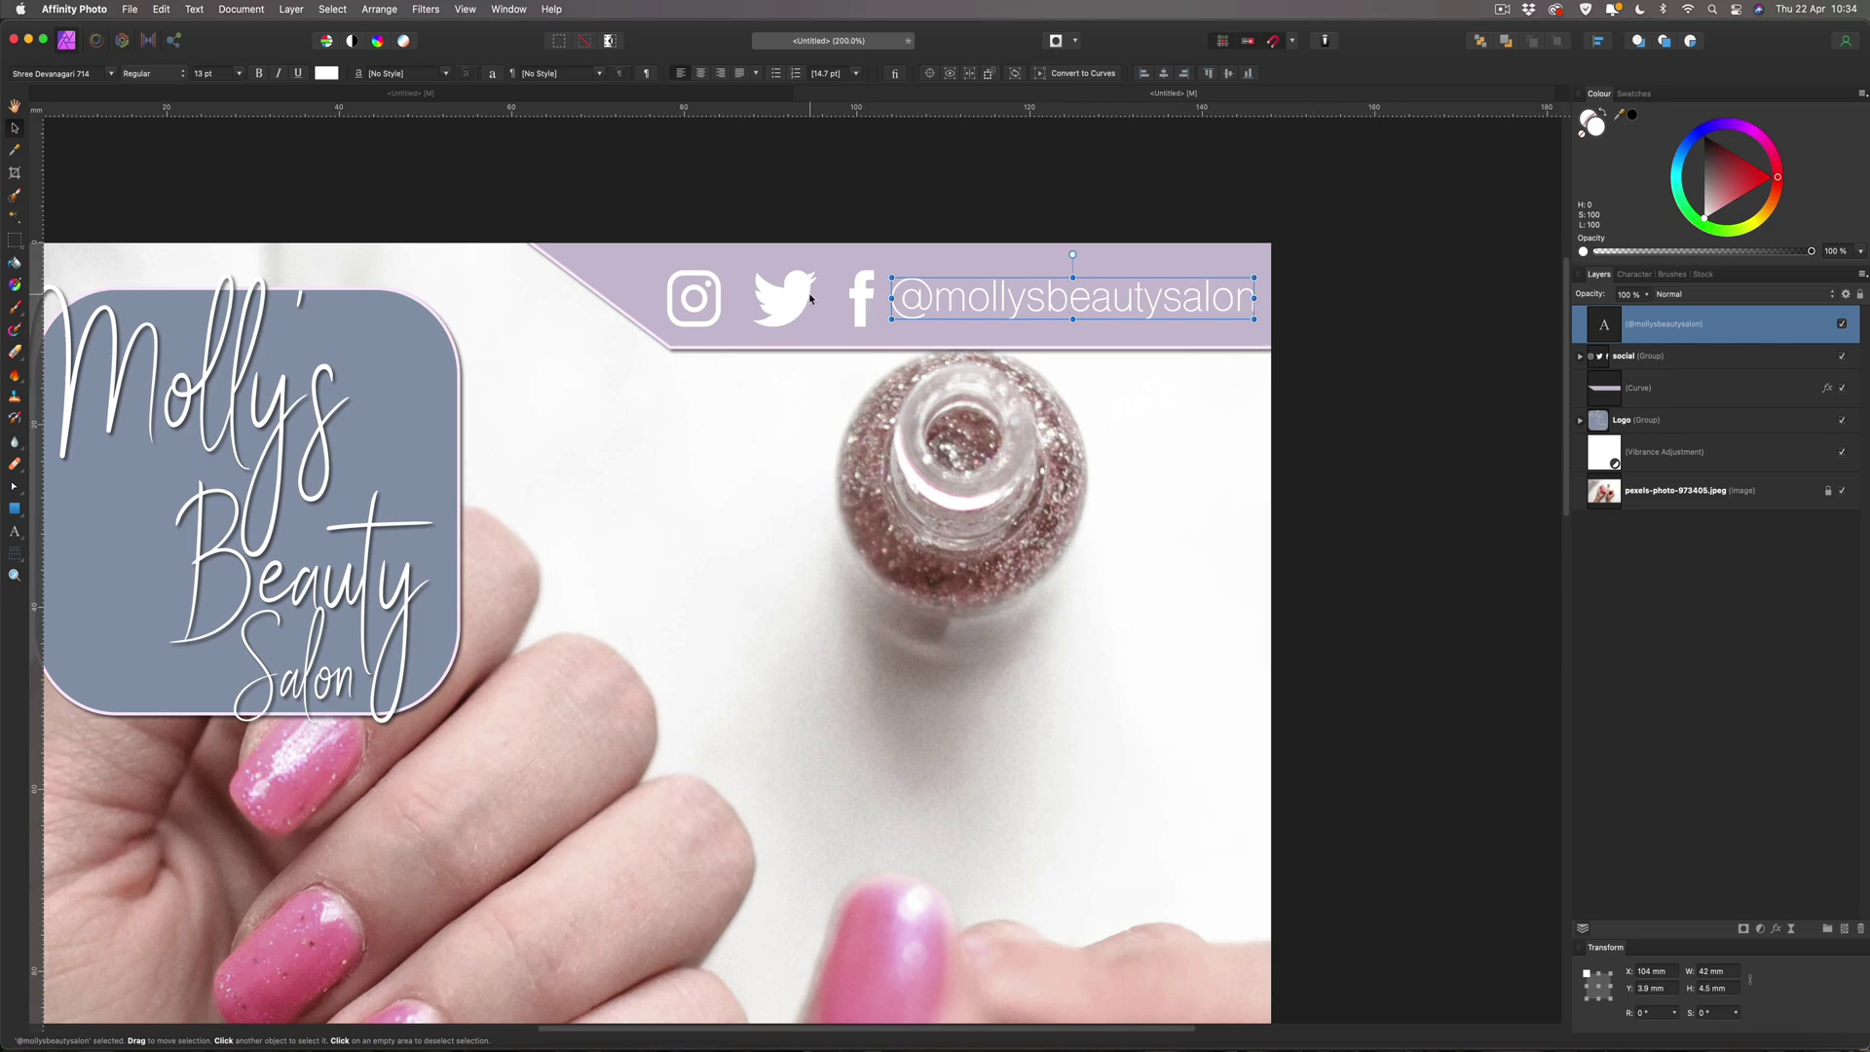
pyautogui.click(1311, 313)
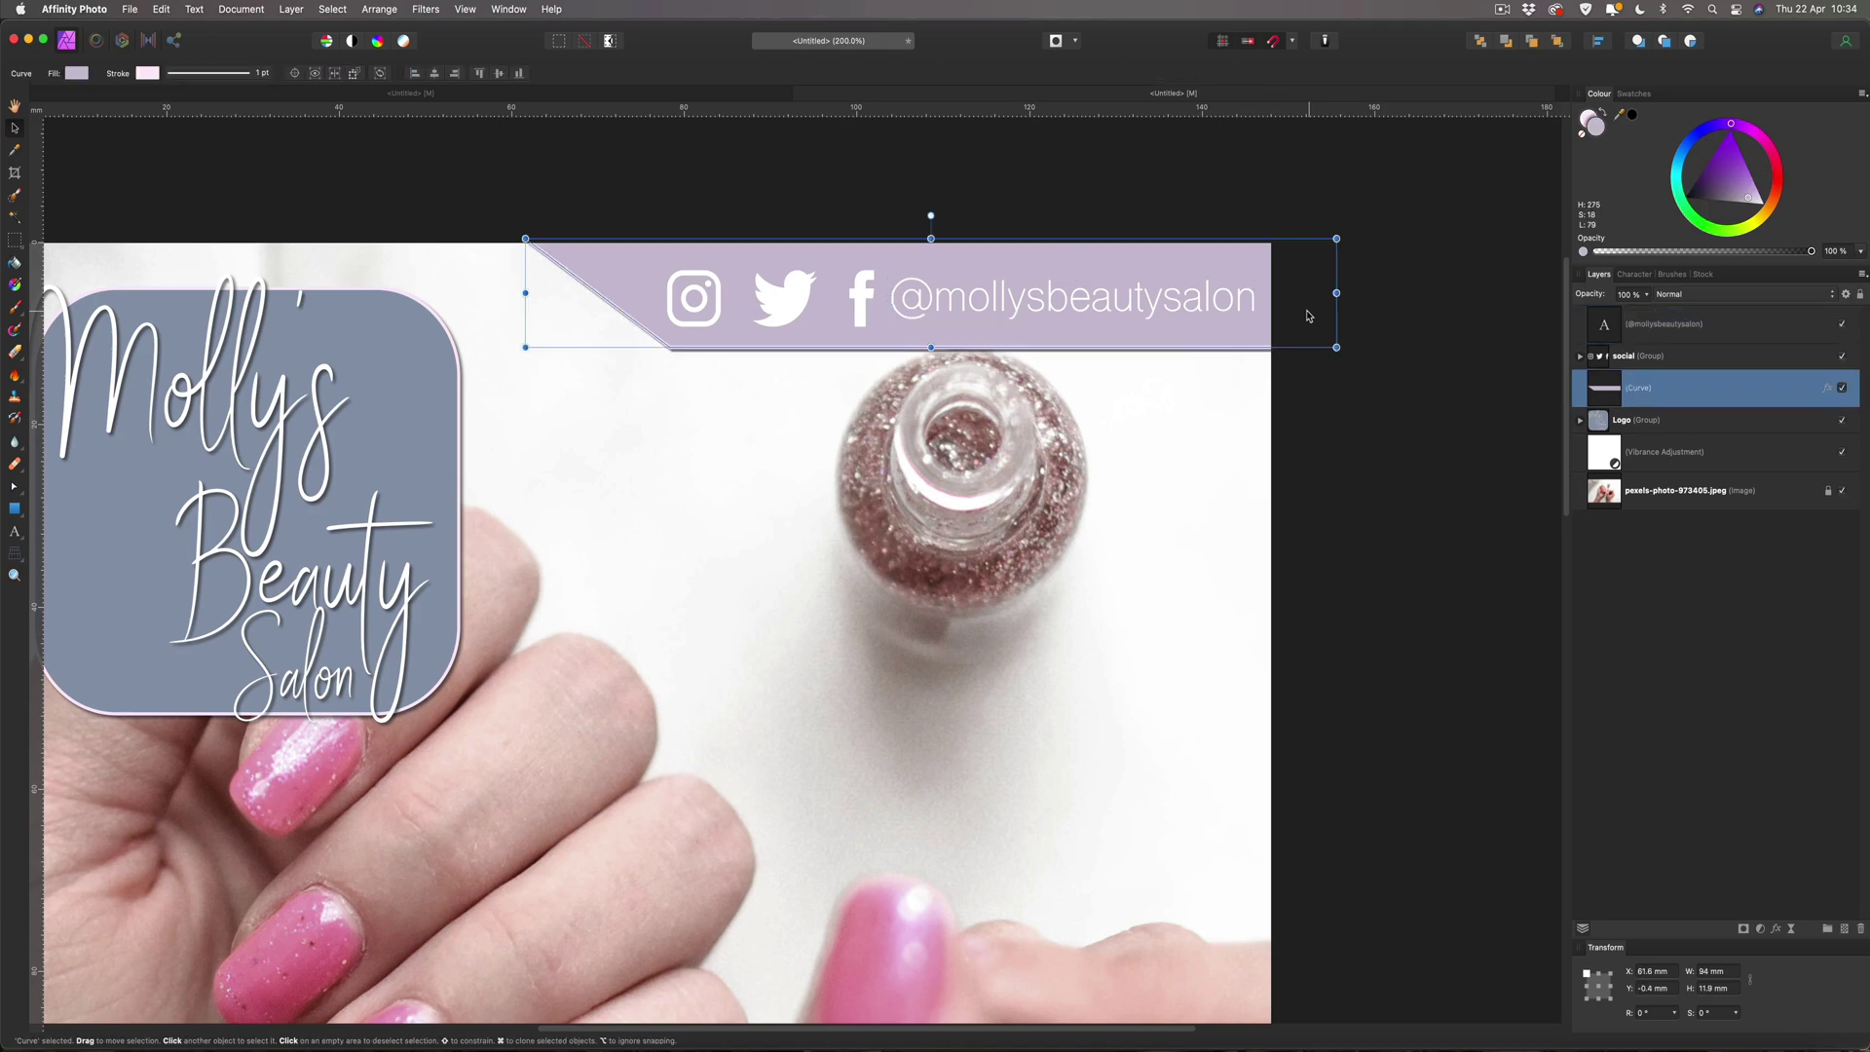
pyautogui.click(1424, 299)
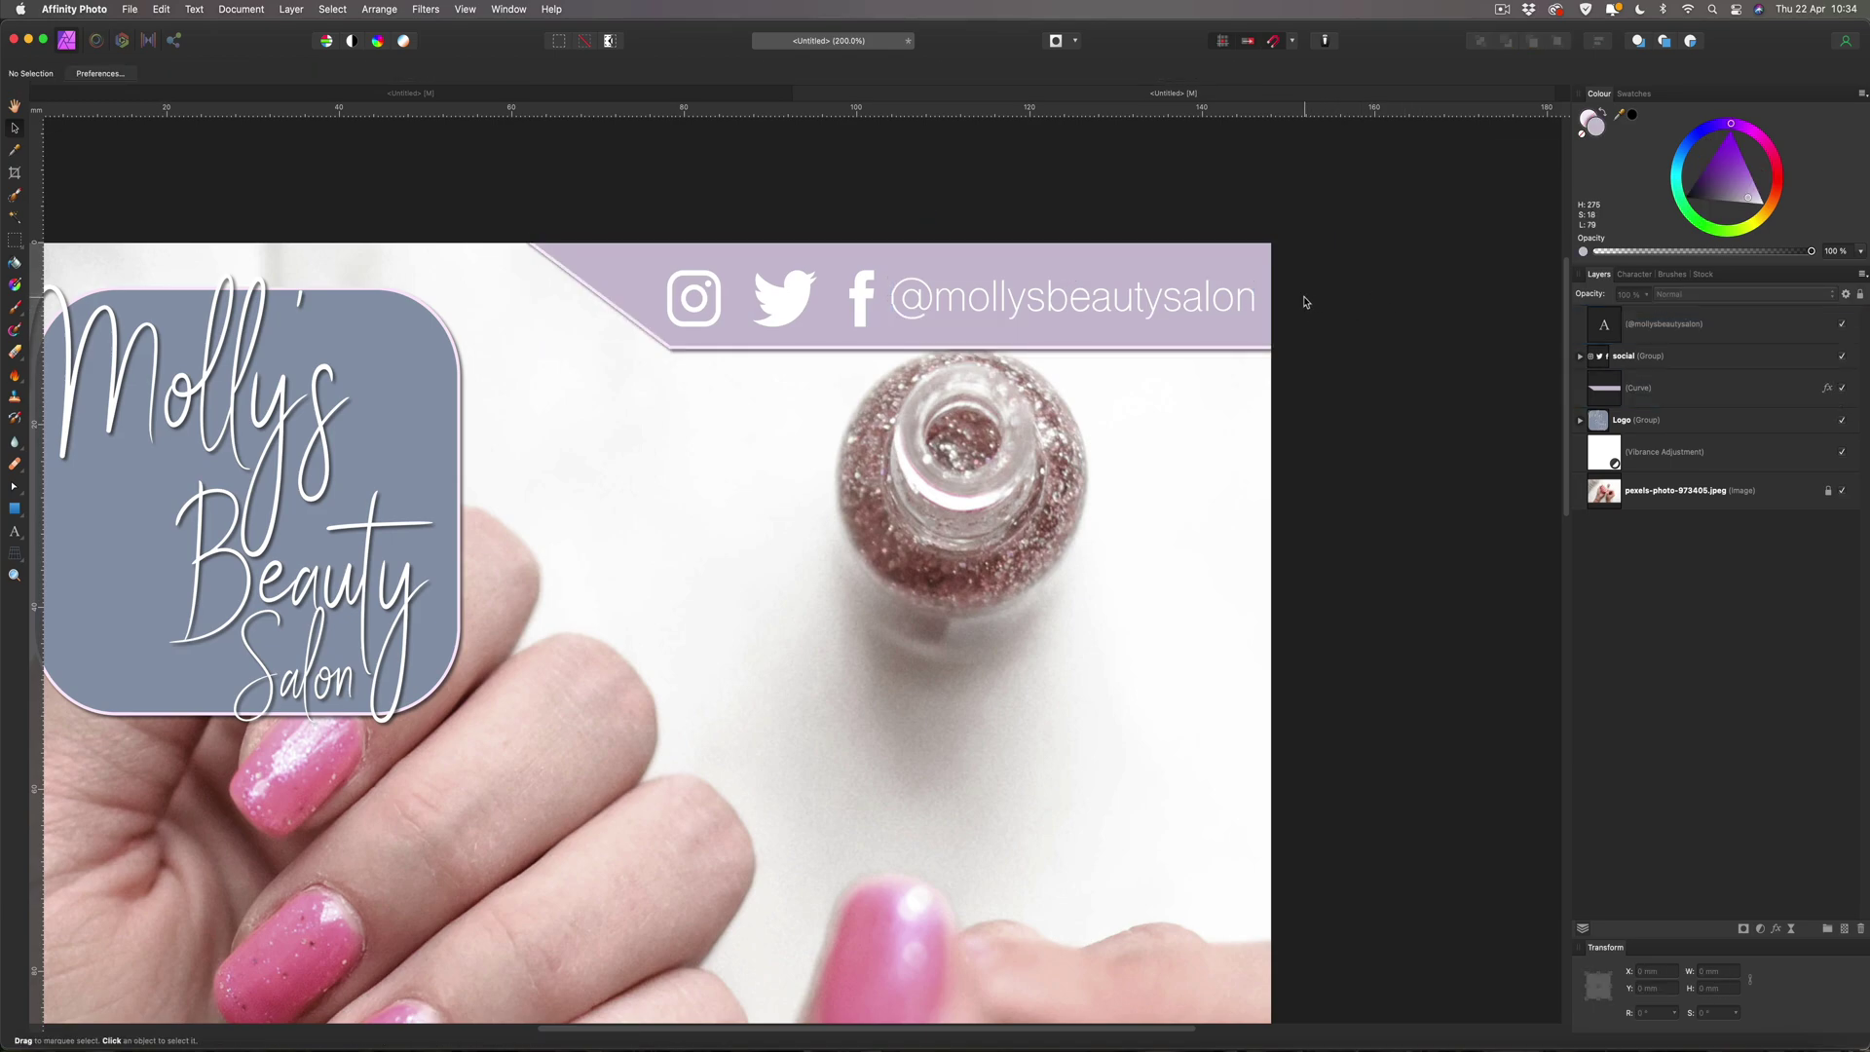
pyautogui.click(997, 306)
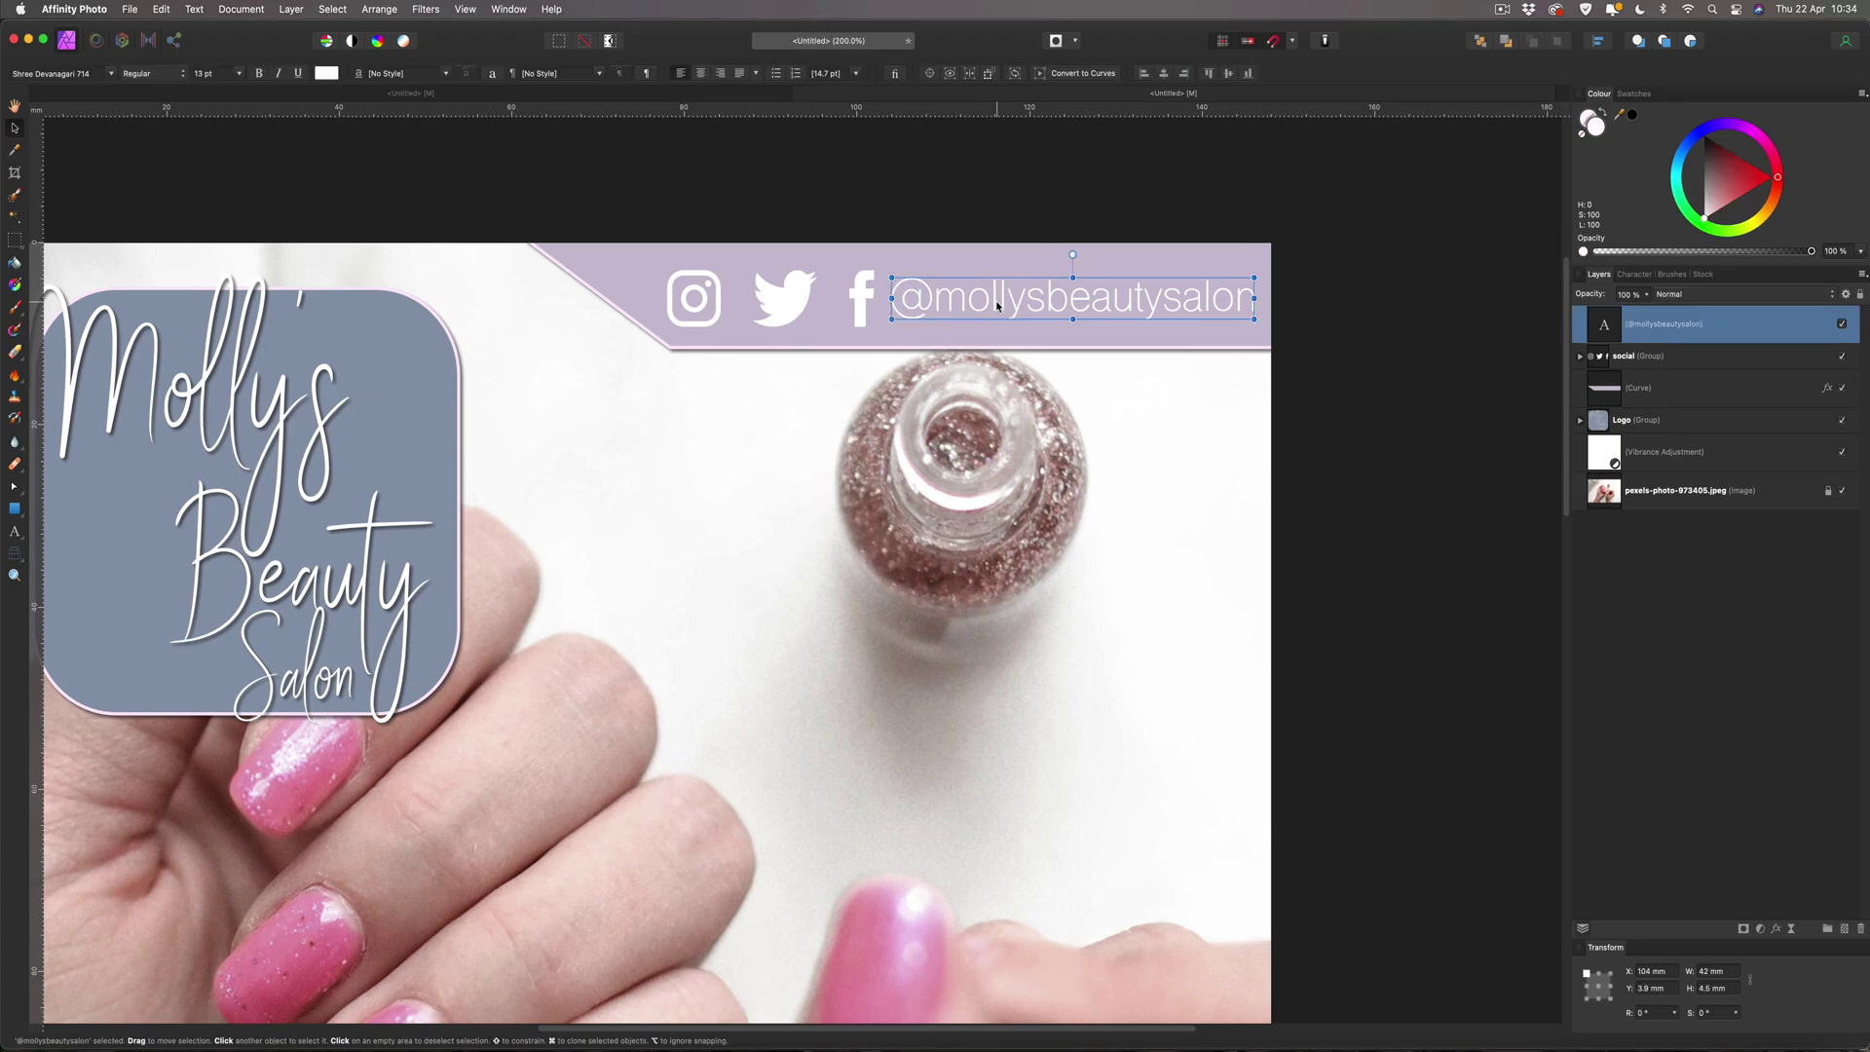
# Duplicate the handle below itself, replace the text with the salon's address, and scale it down.
pyautogui.press('super+j')
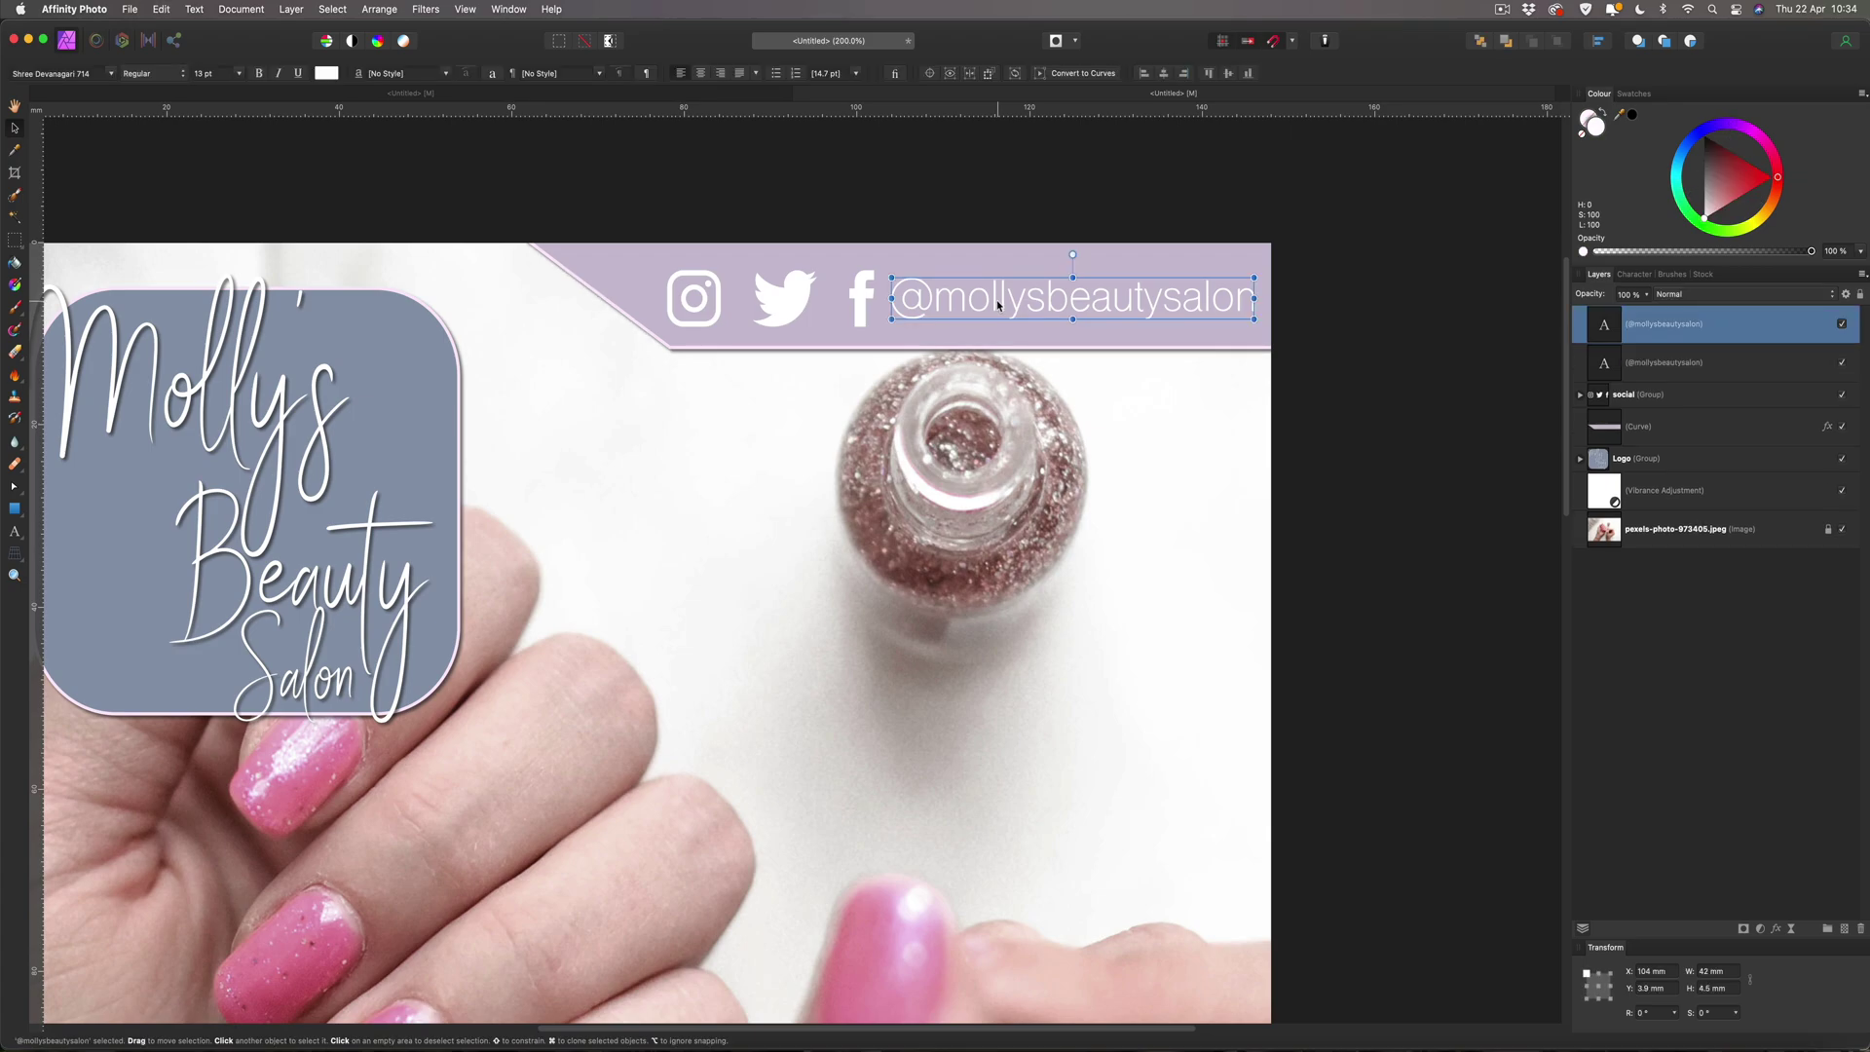
pyautogui.moveTo(999, 301); pyautogui.dragTo(997, 346)
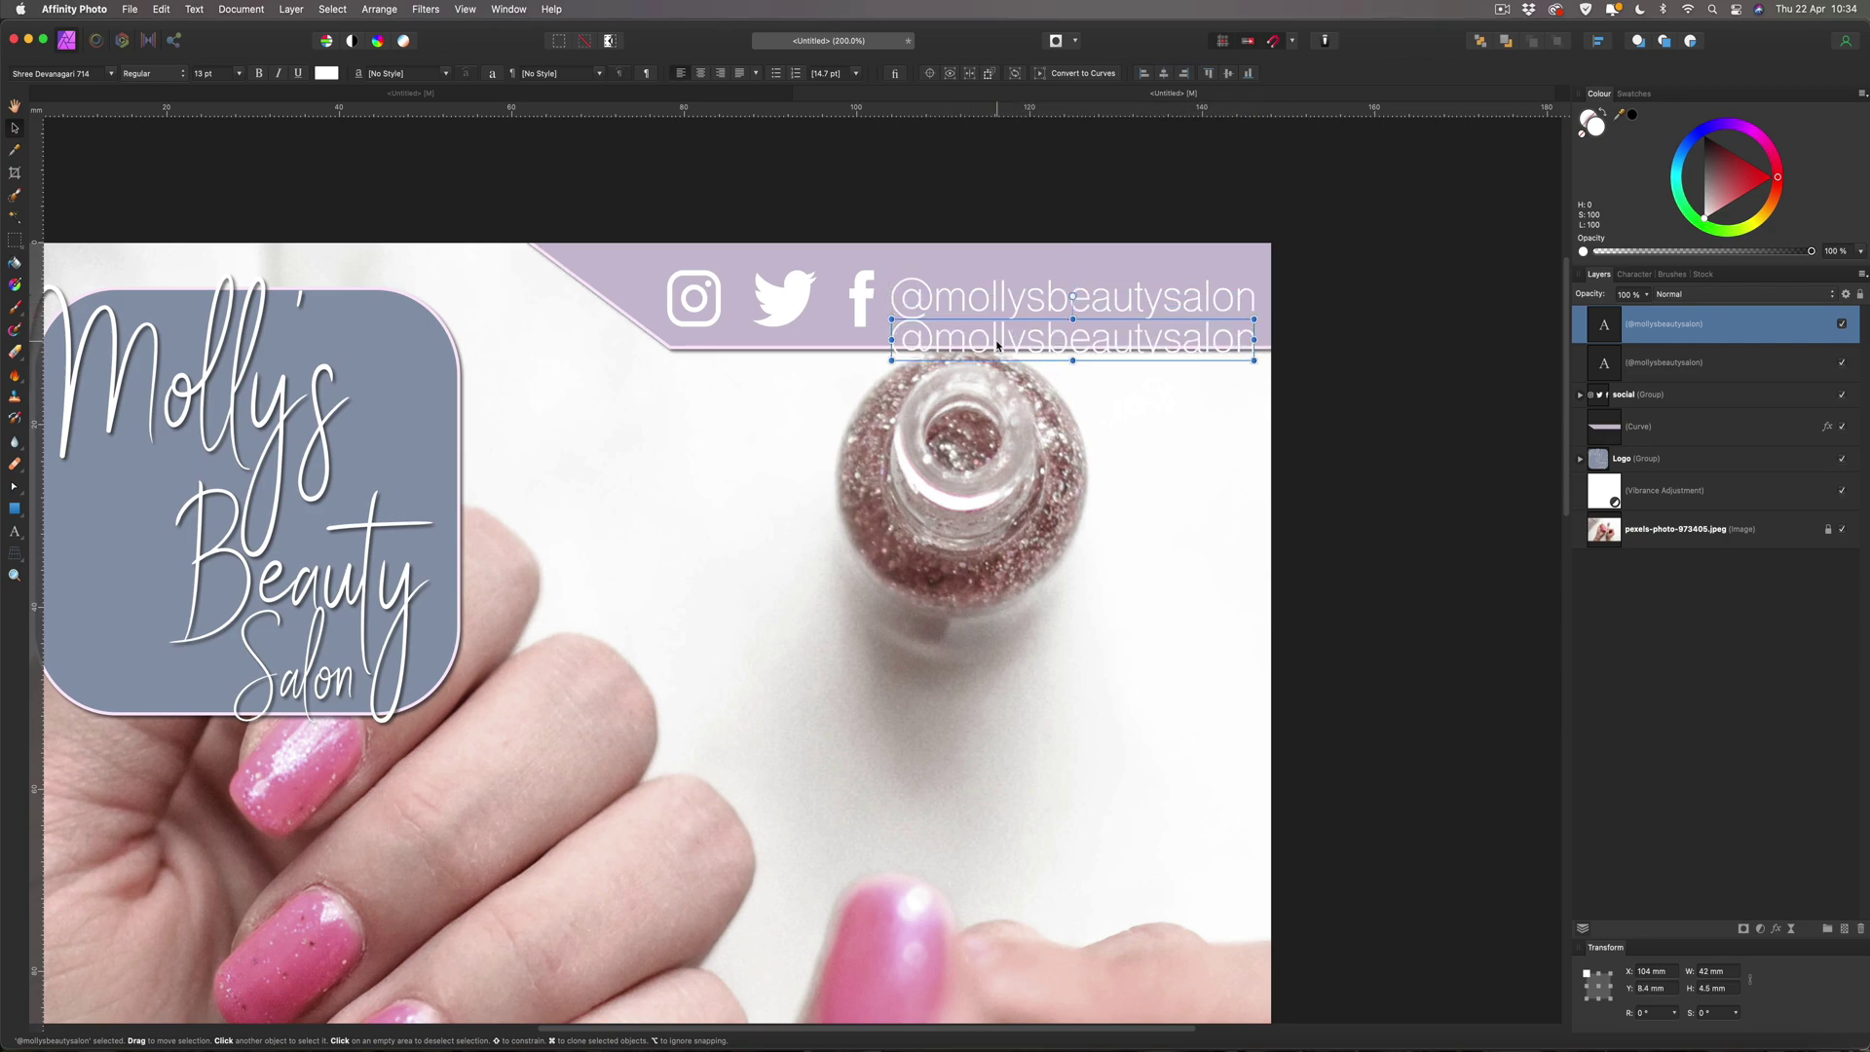
pyautogui.doubleClick(997, 342)
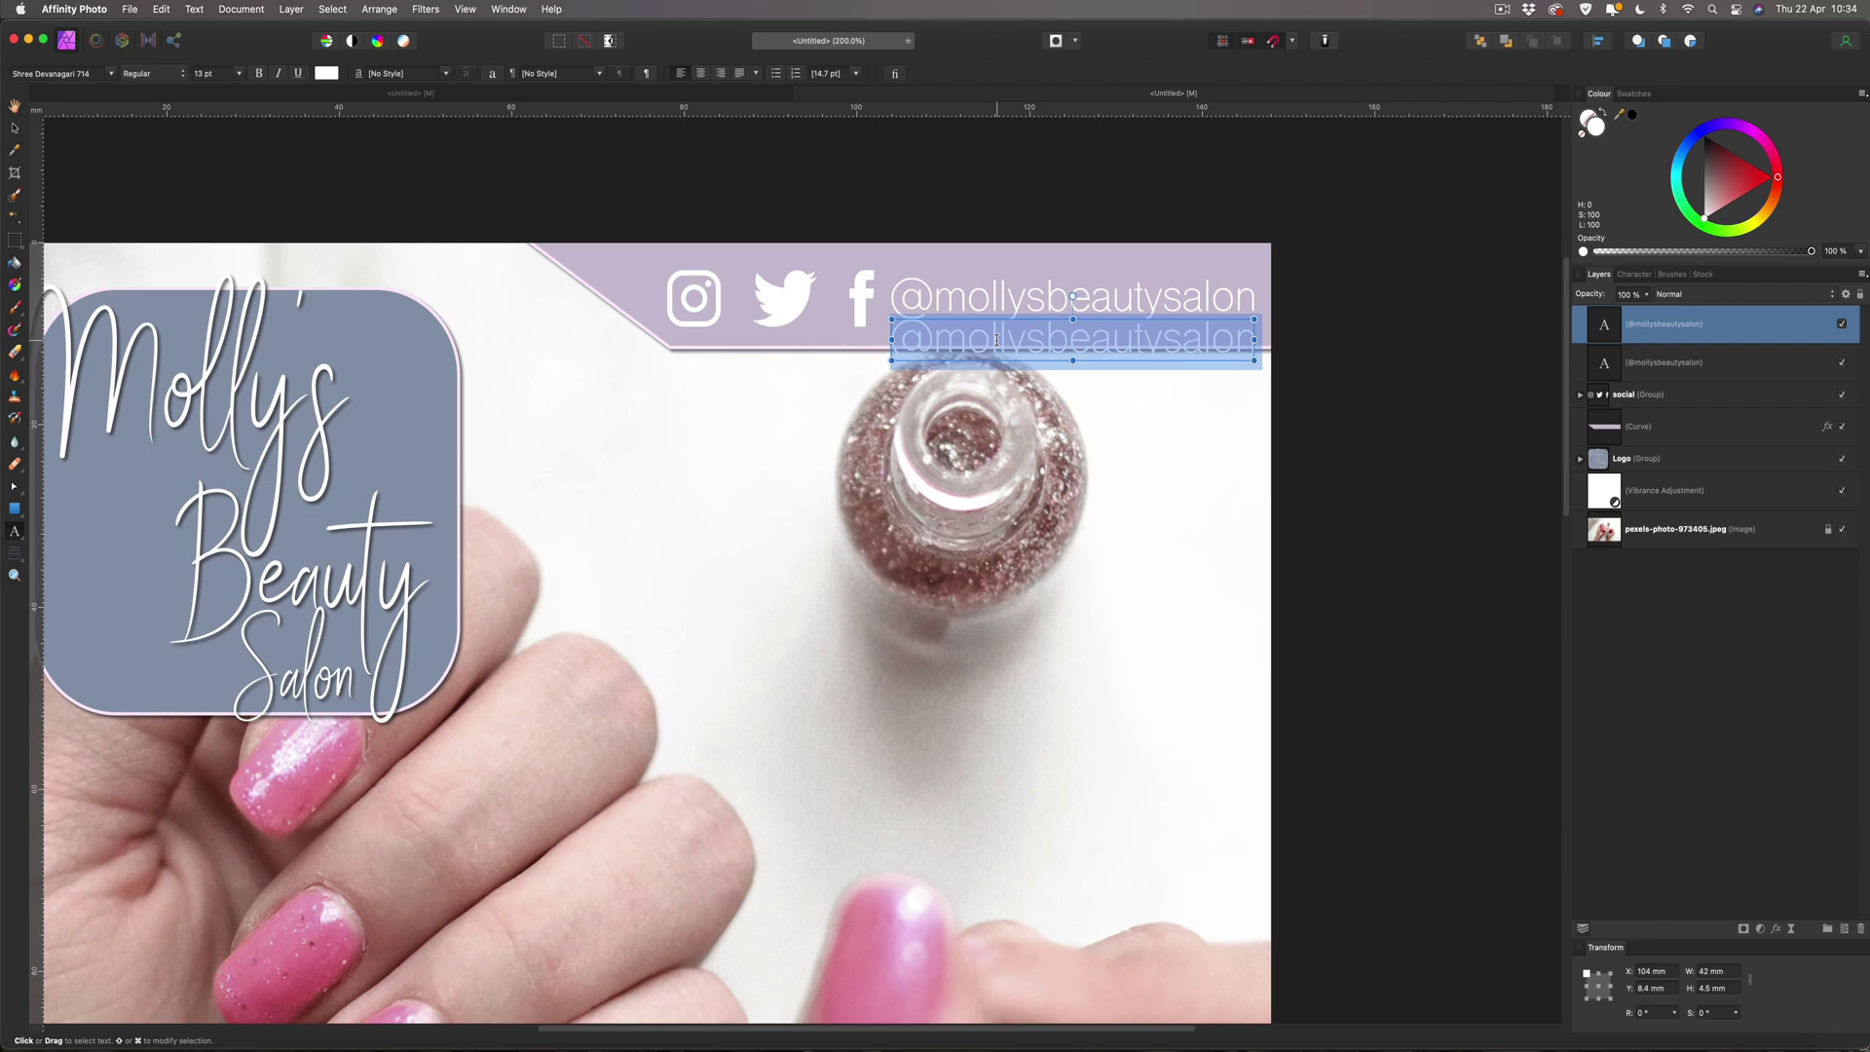
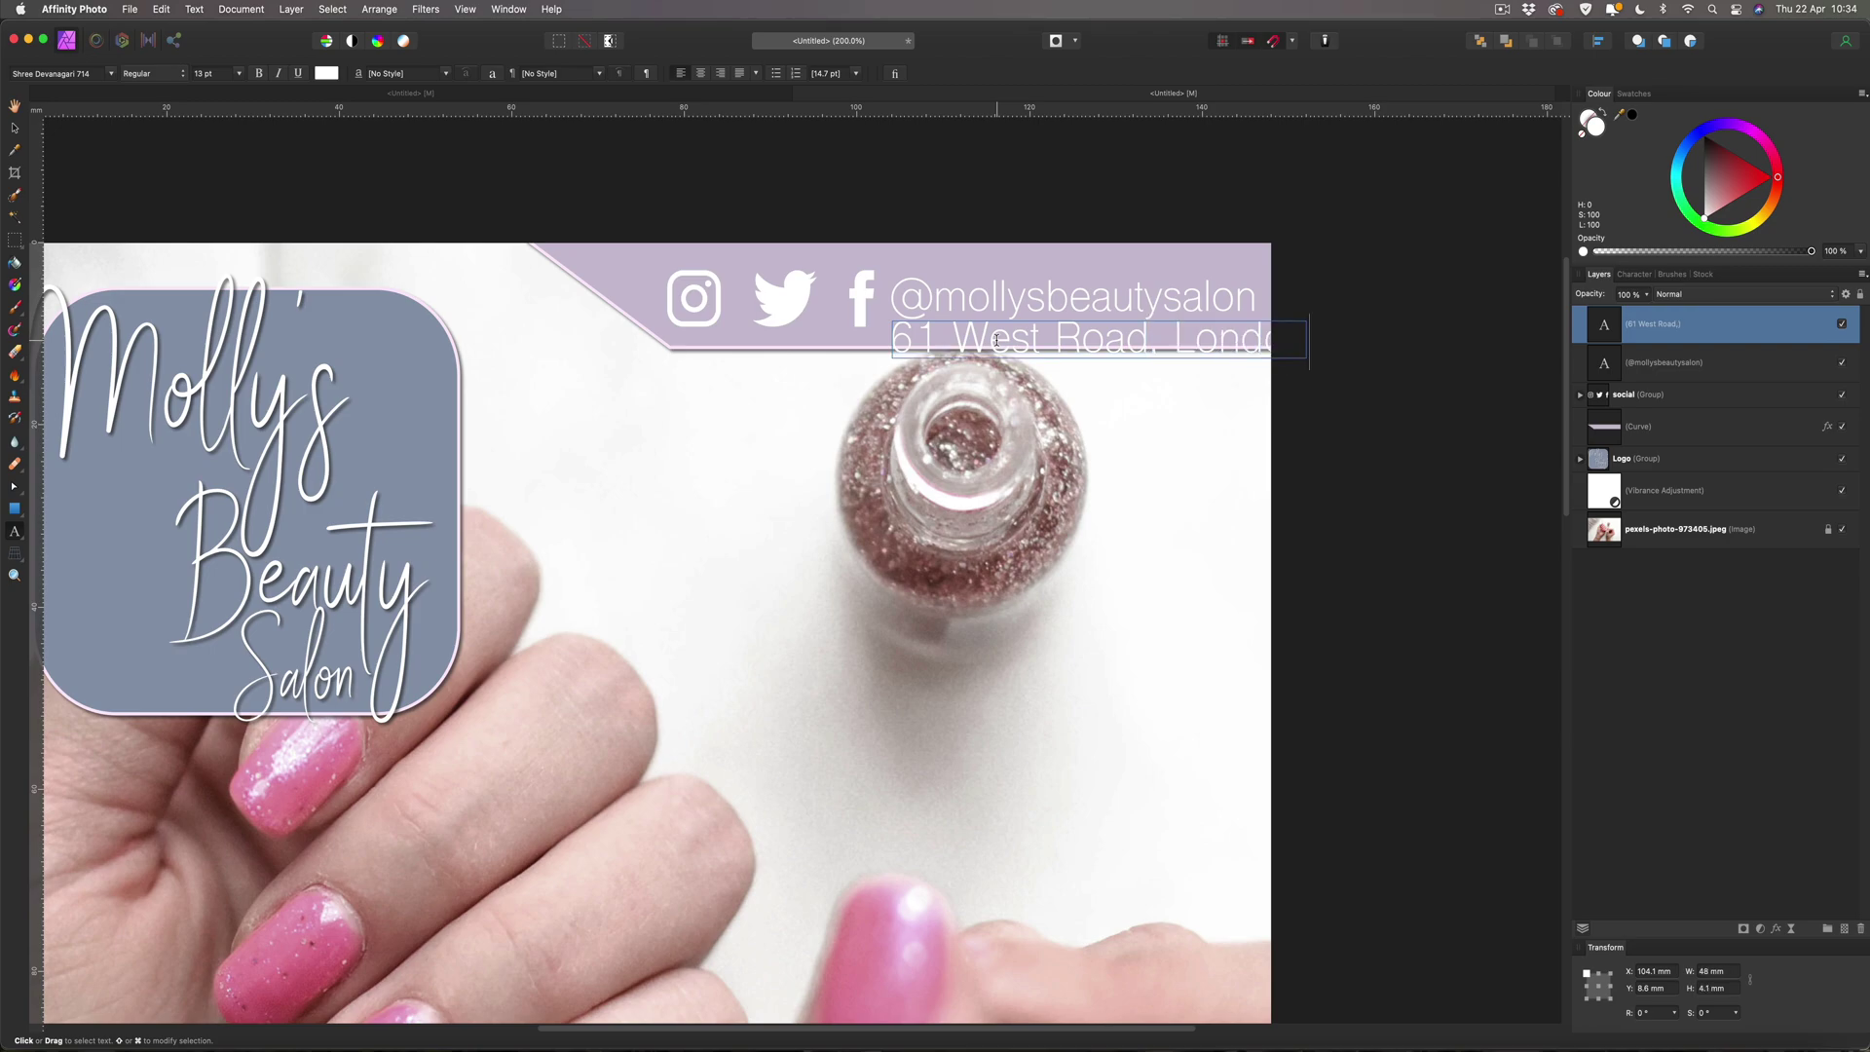
pyautogui.press('Escape')
pyautogui.press('v')
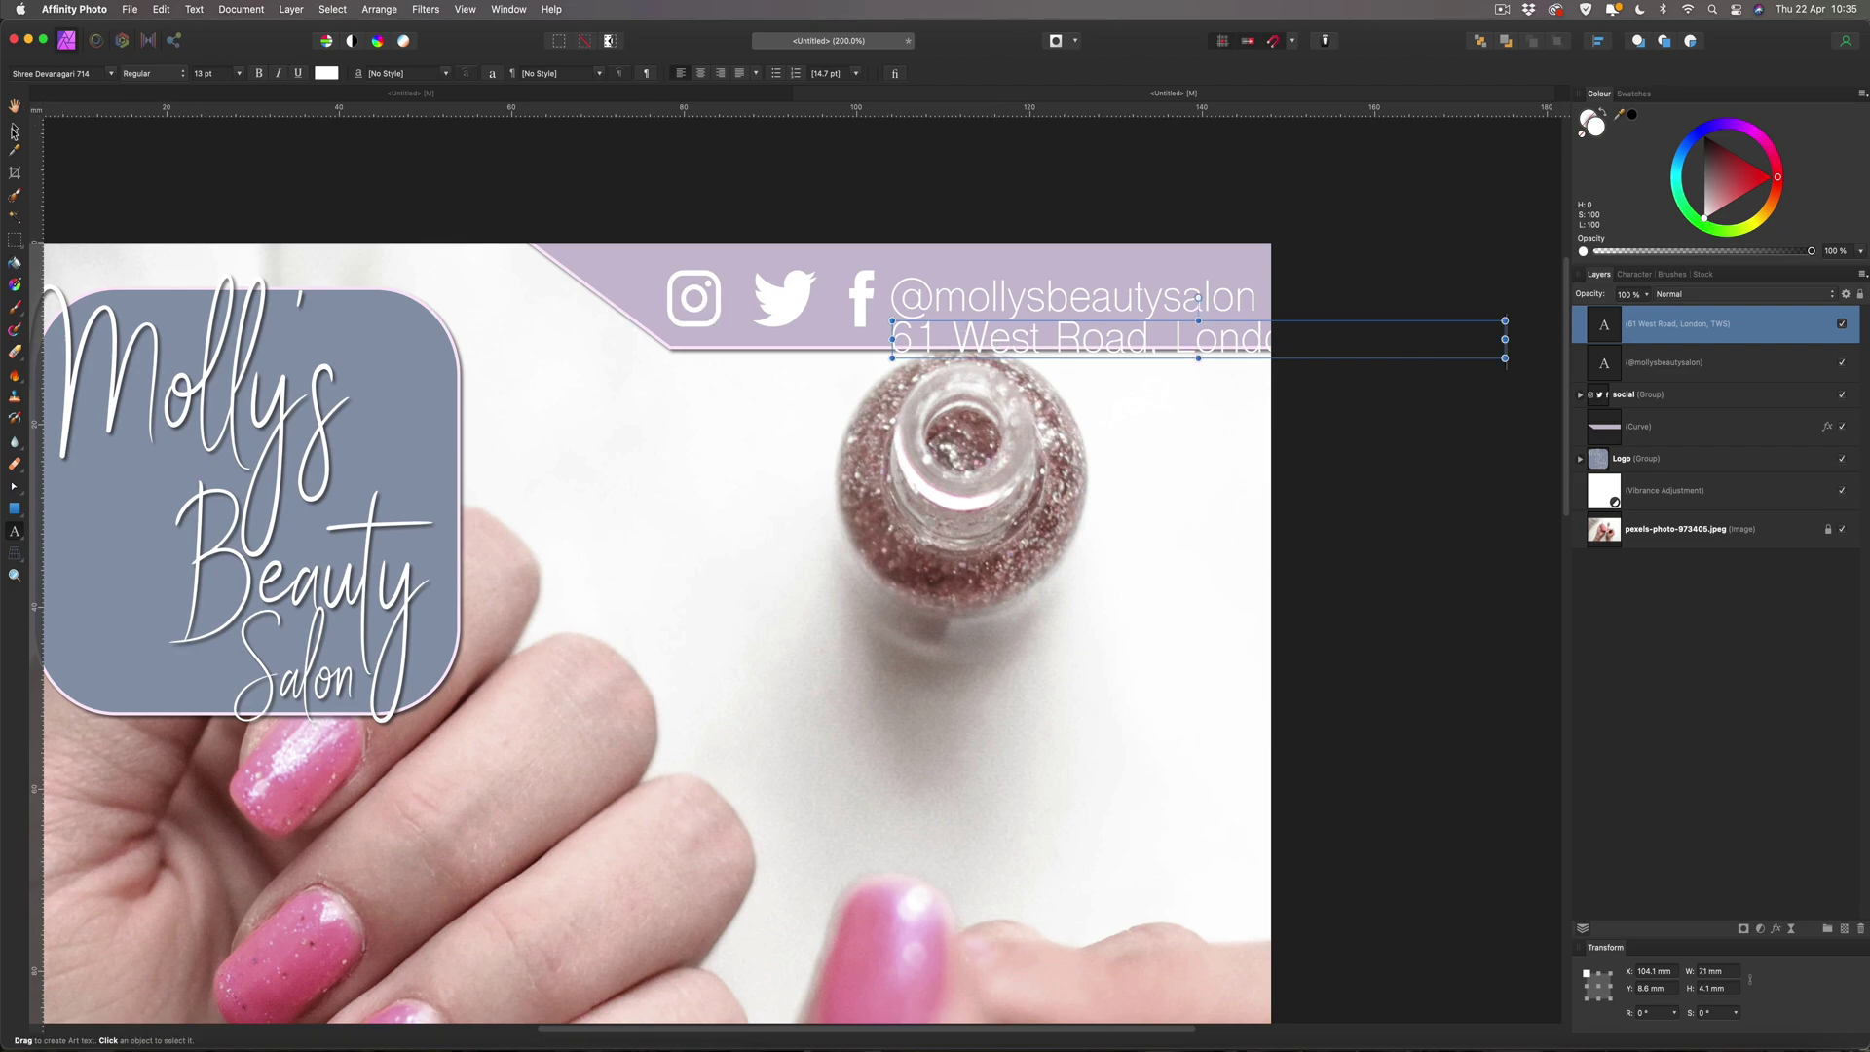
pyautogui.moveTo(892, 357); pyautogui.dragTo(992, 332)
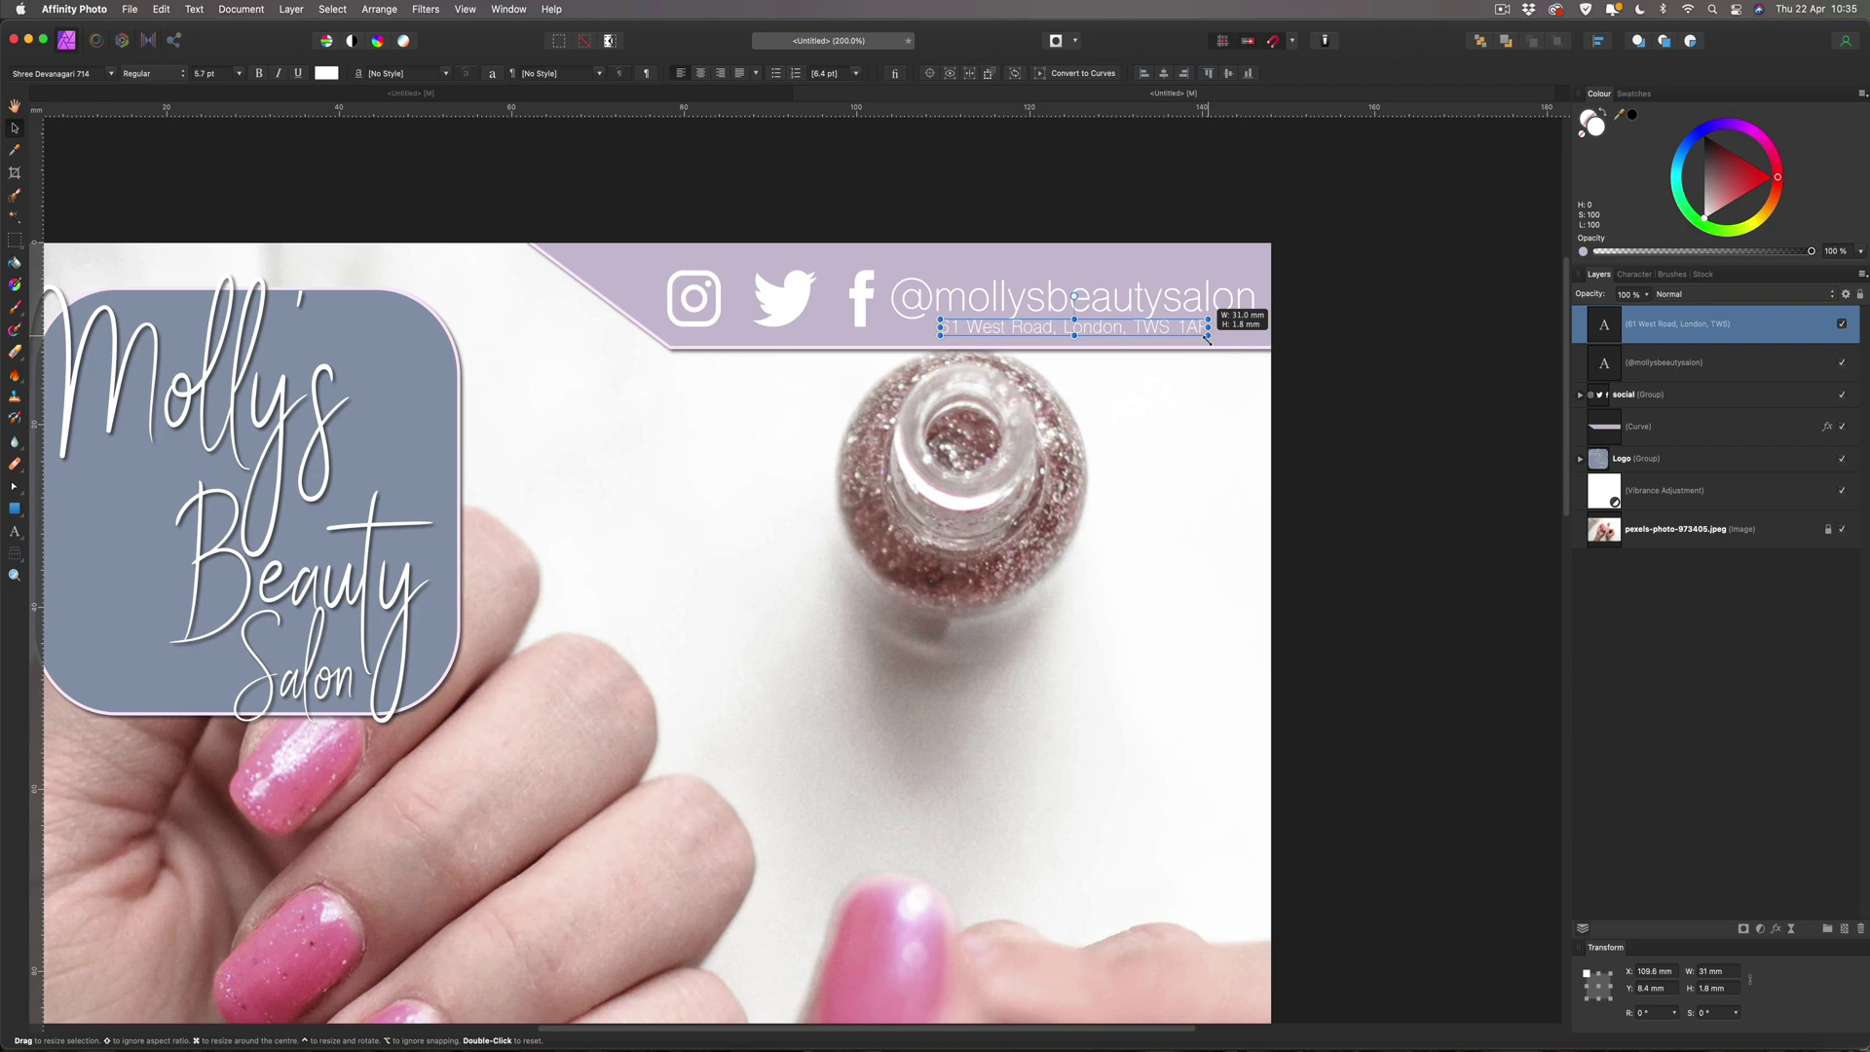
# Nudge the address text into place just under the handle.
pyautogui.click(1369, 319)
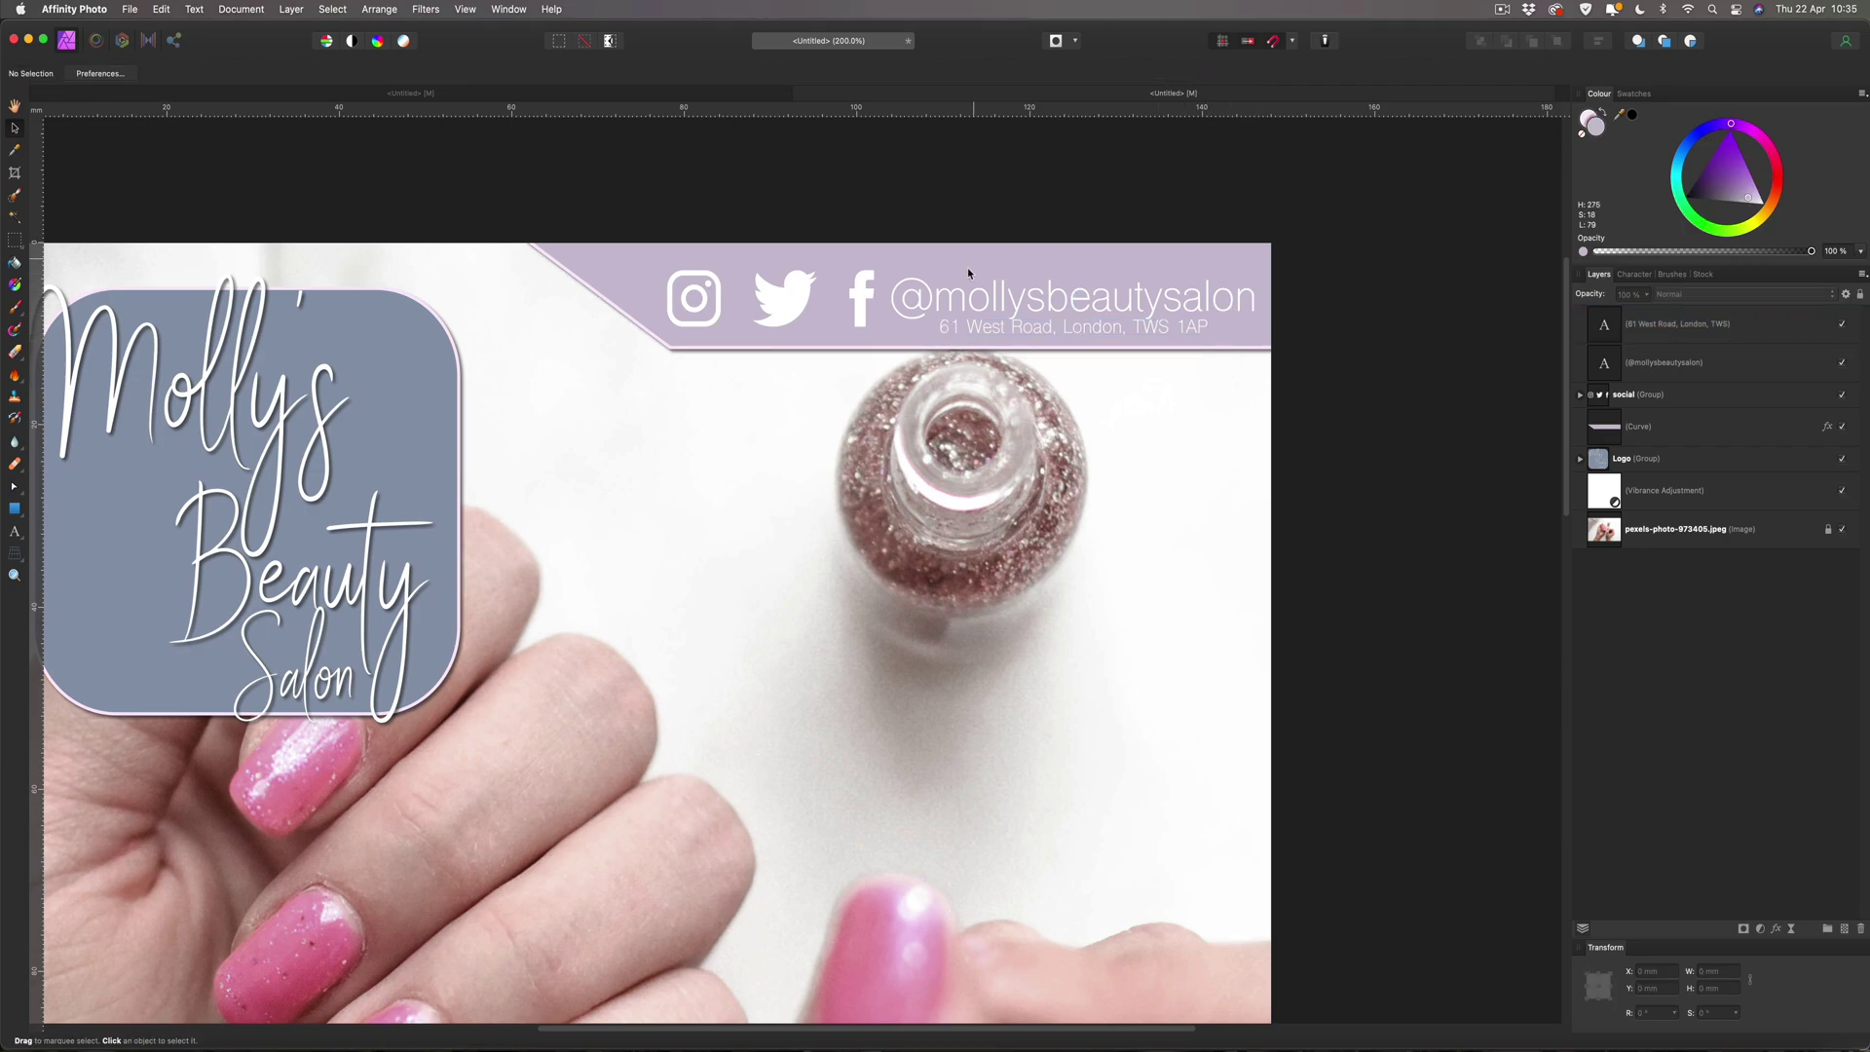
pyautogui.click(1018, 331)
pyautogui.moveTo(1018, 330); pyautogui.dragTo(1018, 332)
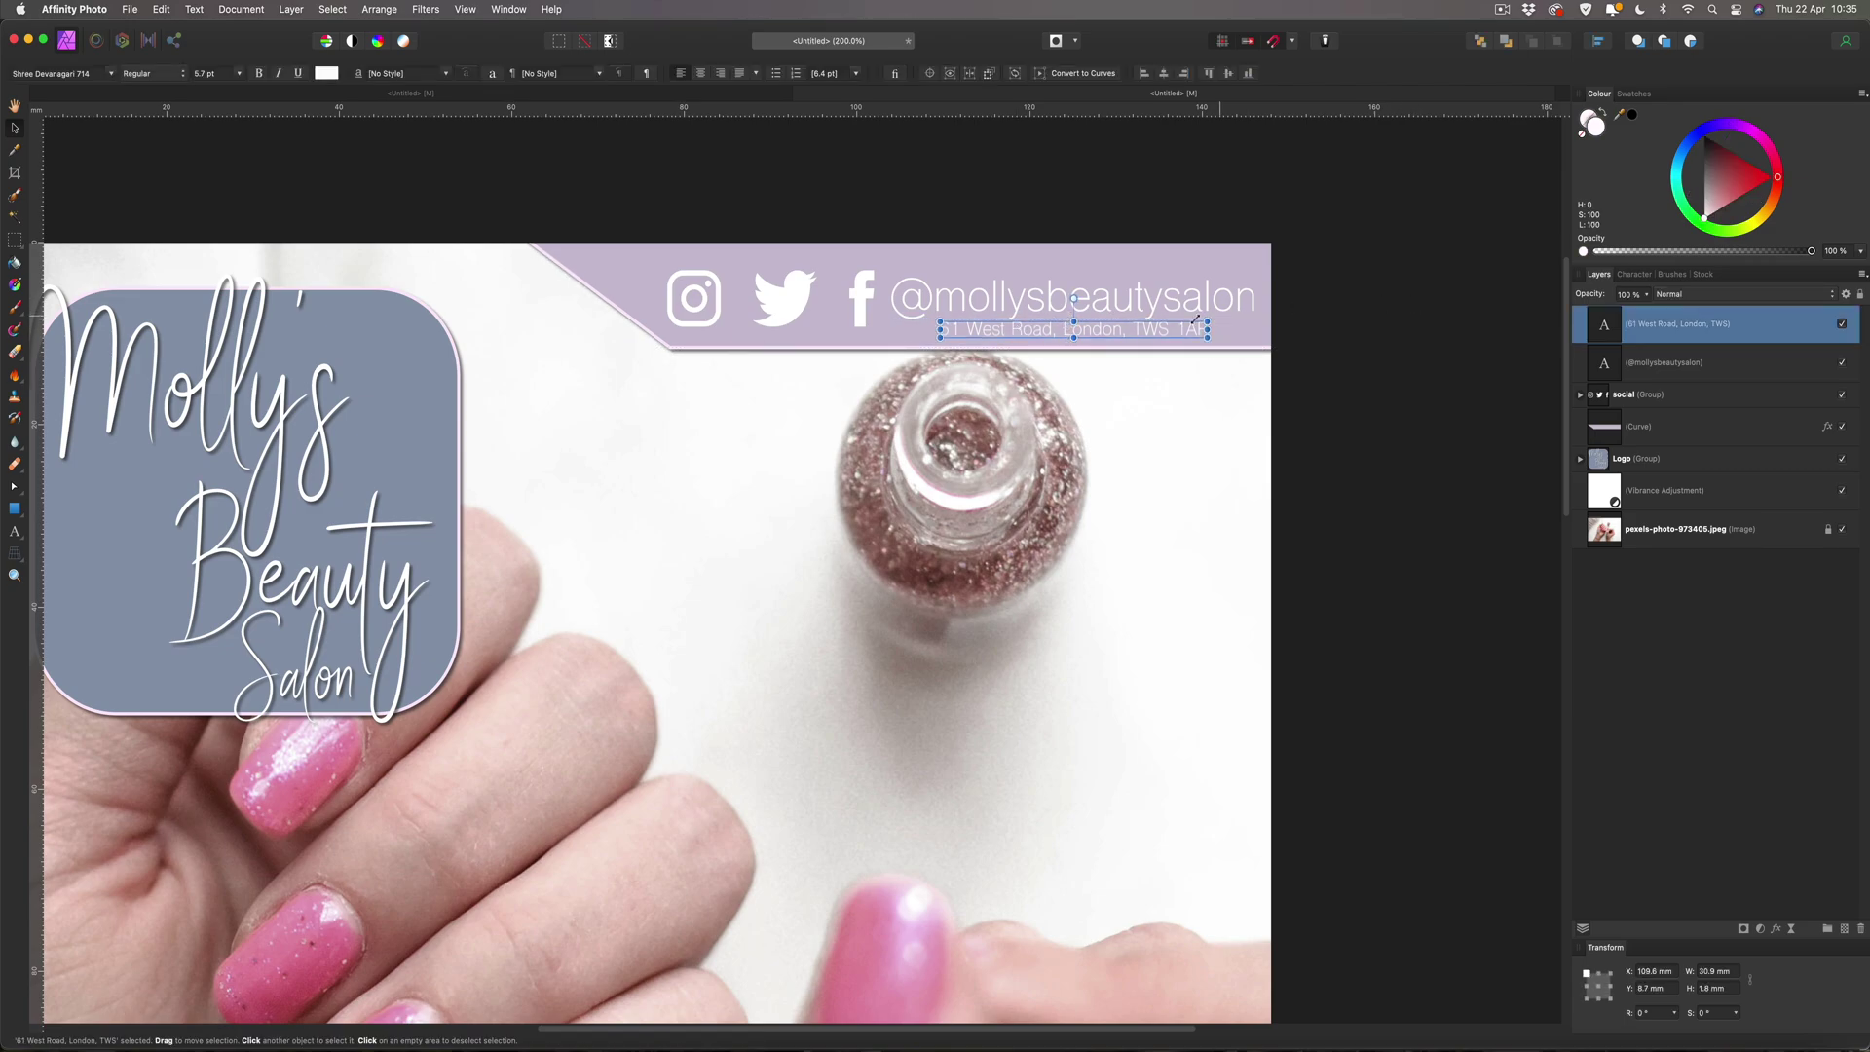
pyautogui.moveTo(1135, 331); pyautogui.dragTo(1127, 332)
pyautogui.press('Down')
pyautogui.press('Down')
pyautogui.press('Down')
pyautogui.press('Down')
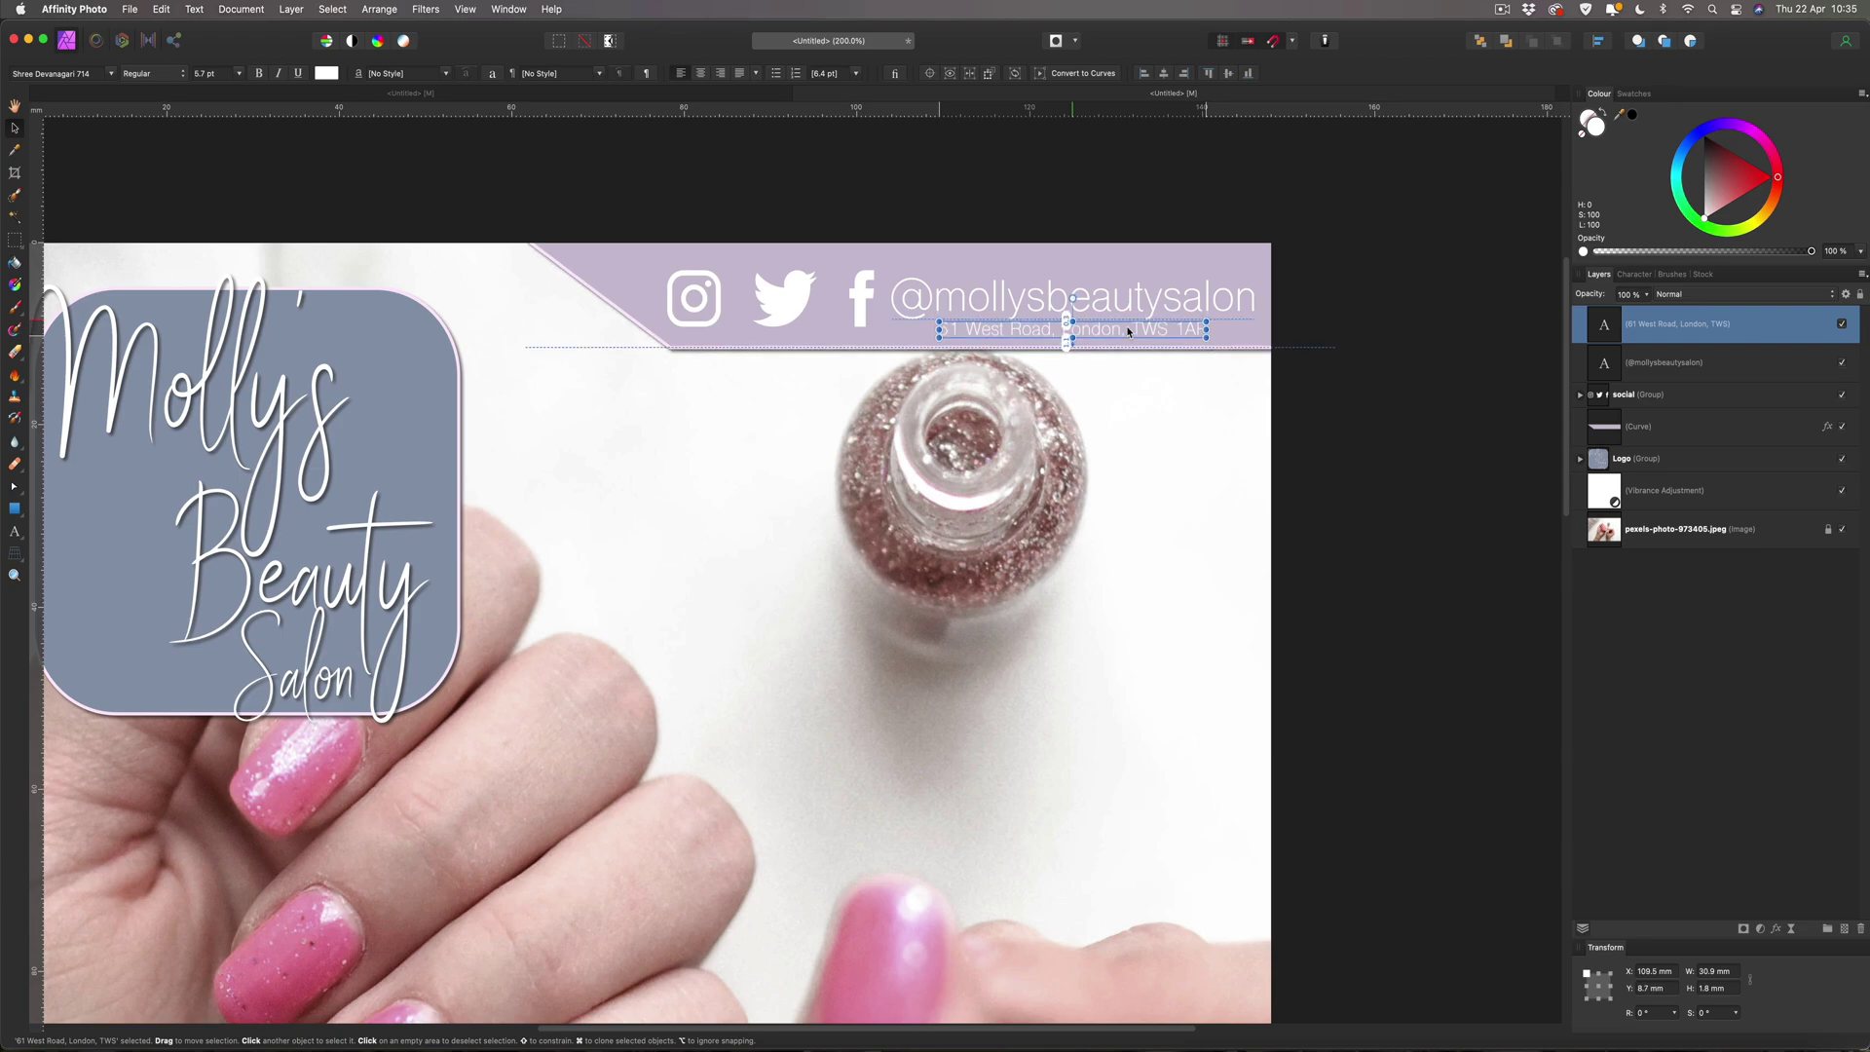
# Shorten the lilac banner to about 11.3 mm high and fit the whole flyer in view.
pyautogui.click(1383, 301)
pyautogui.click(1258, 349)
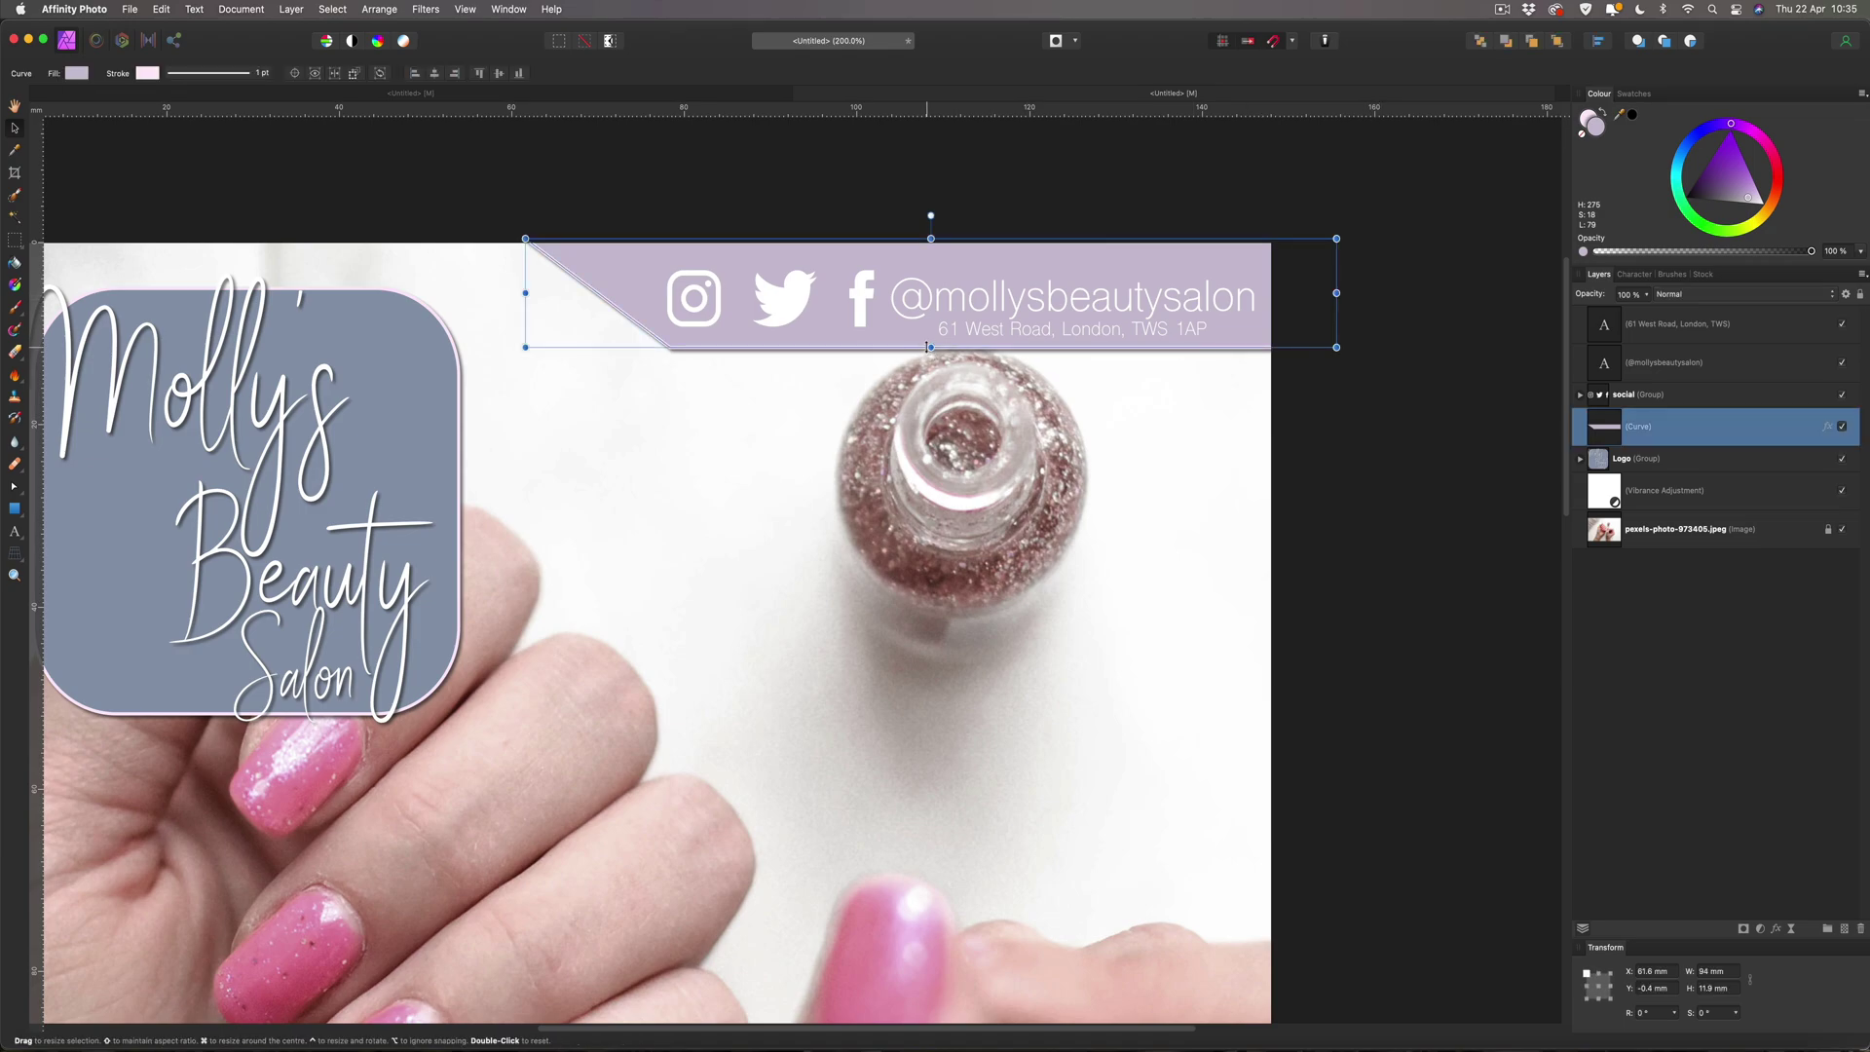
pyautogui.moveTo(930, 346); pyautogui.dragTo(930, 340)
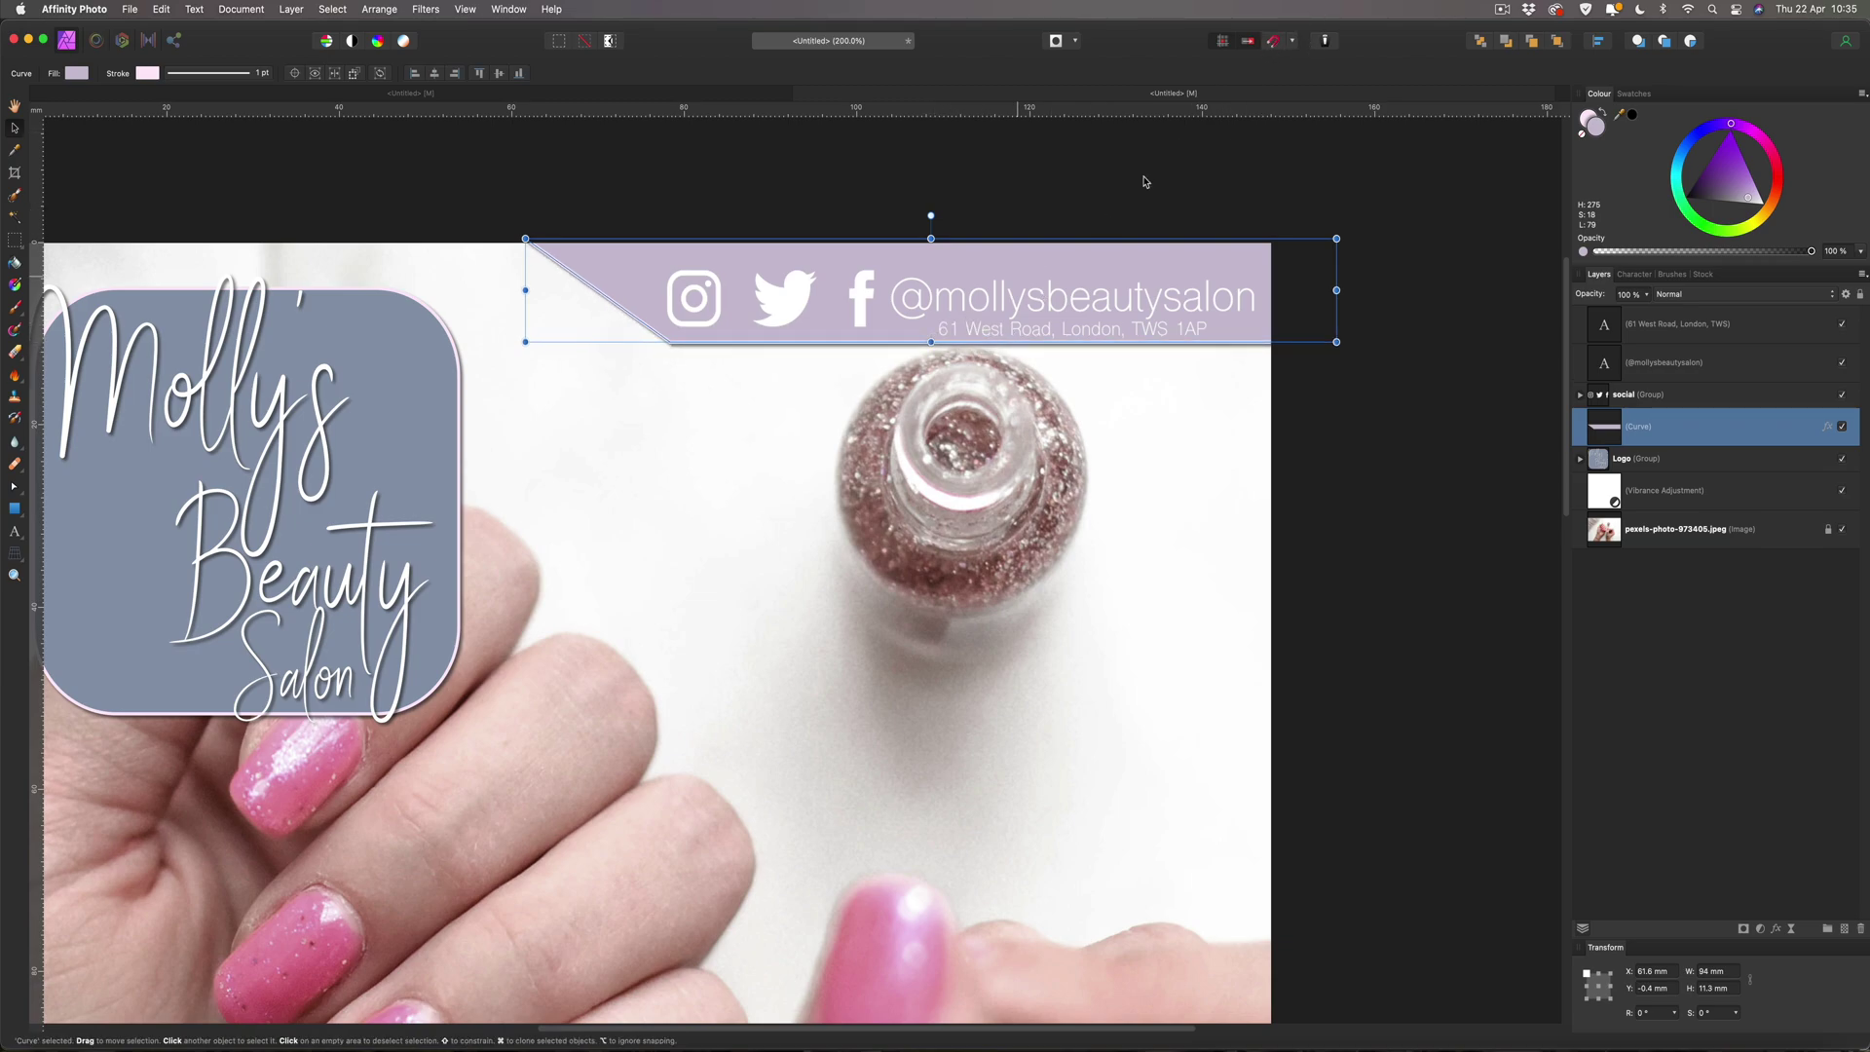
pyautogui.click(1390, 191)
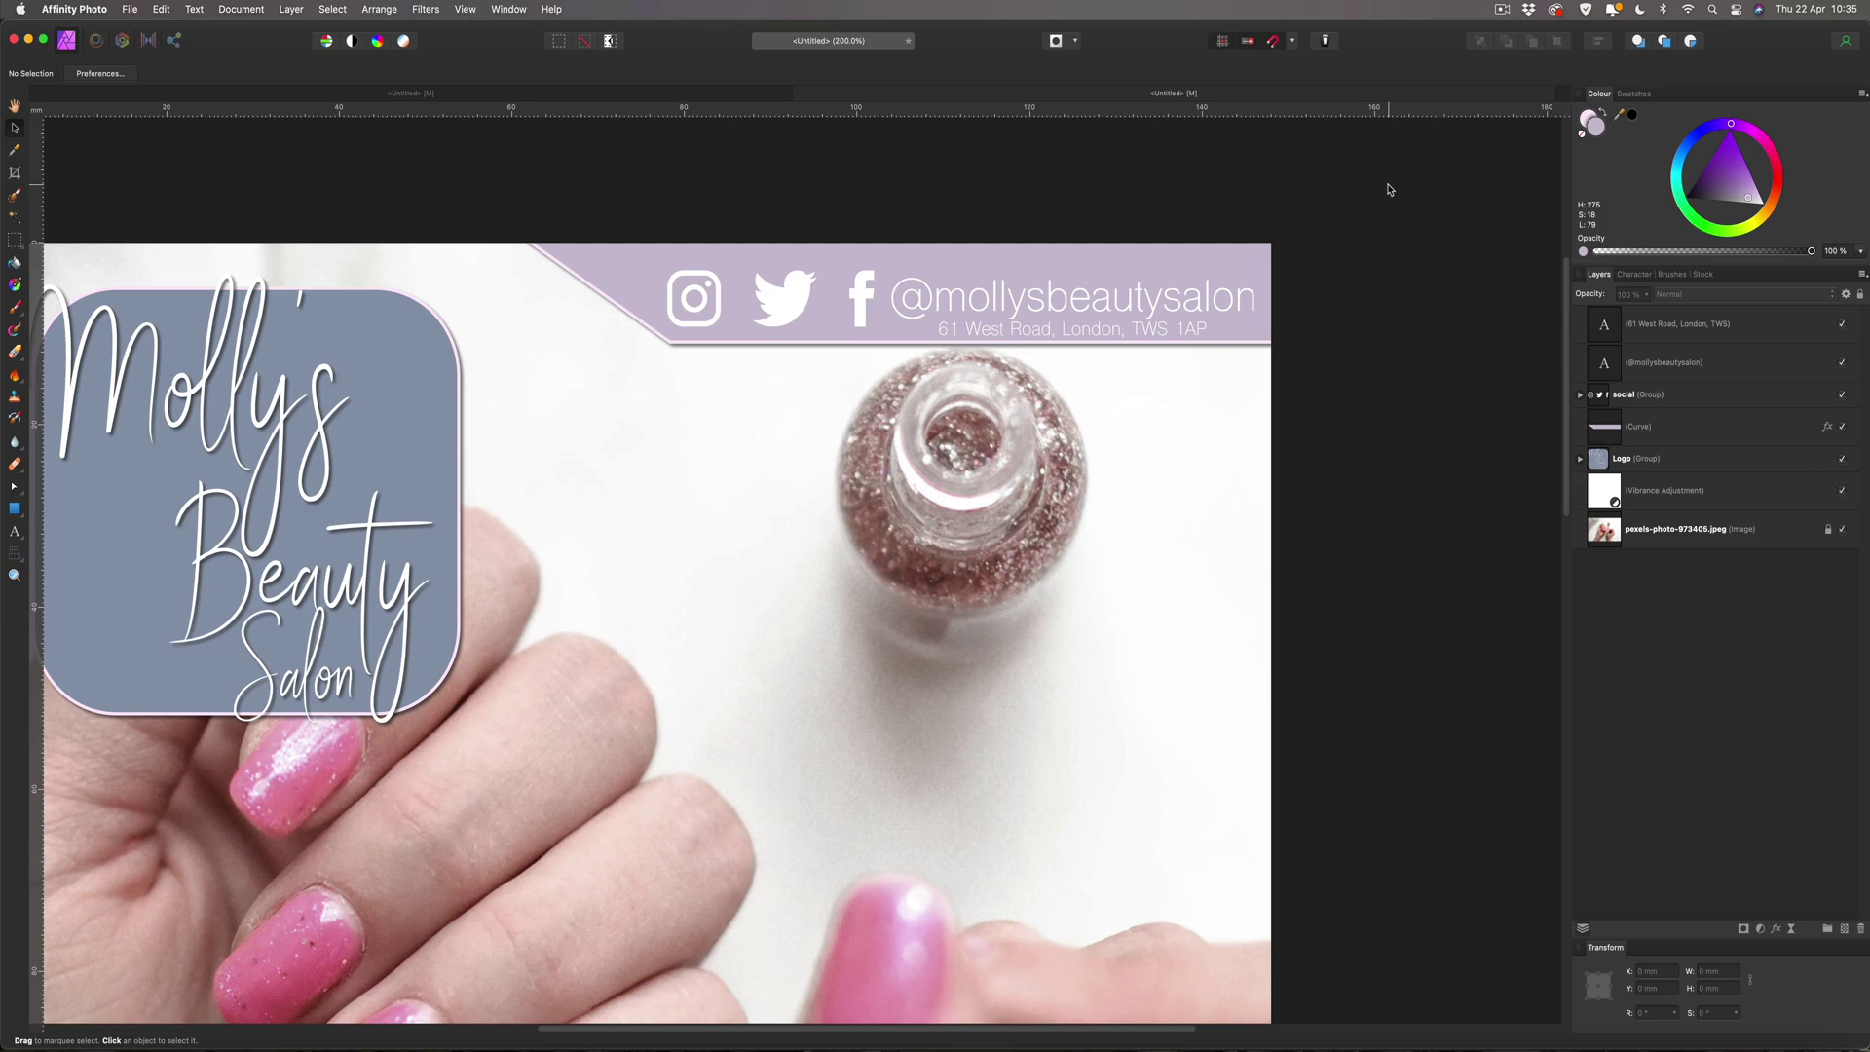
pyautogui.press('super+1')
pyautogui.press('super+0')
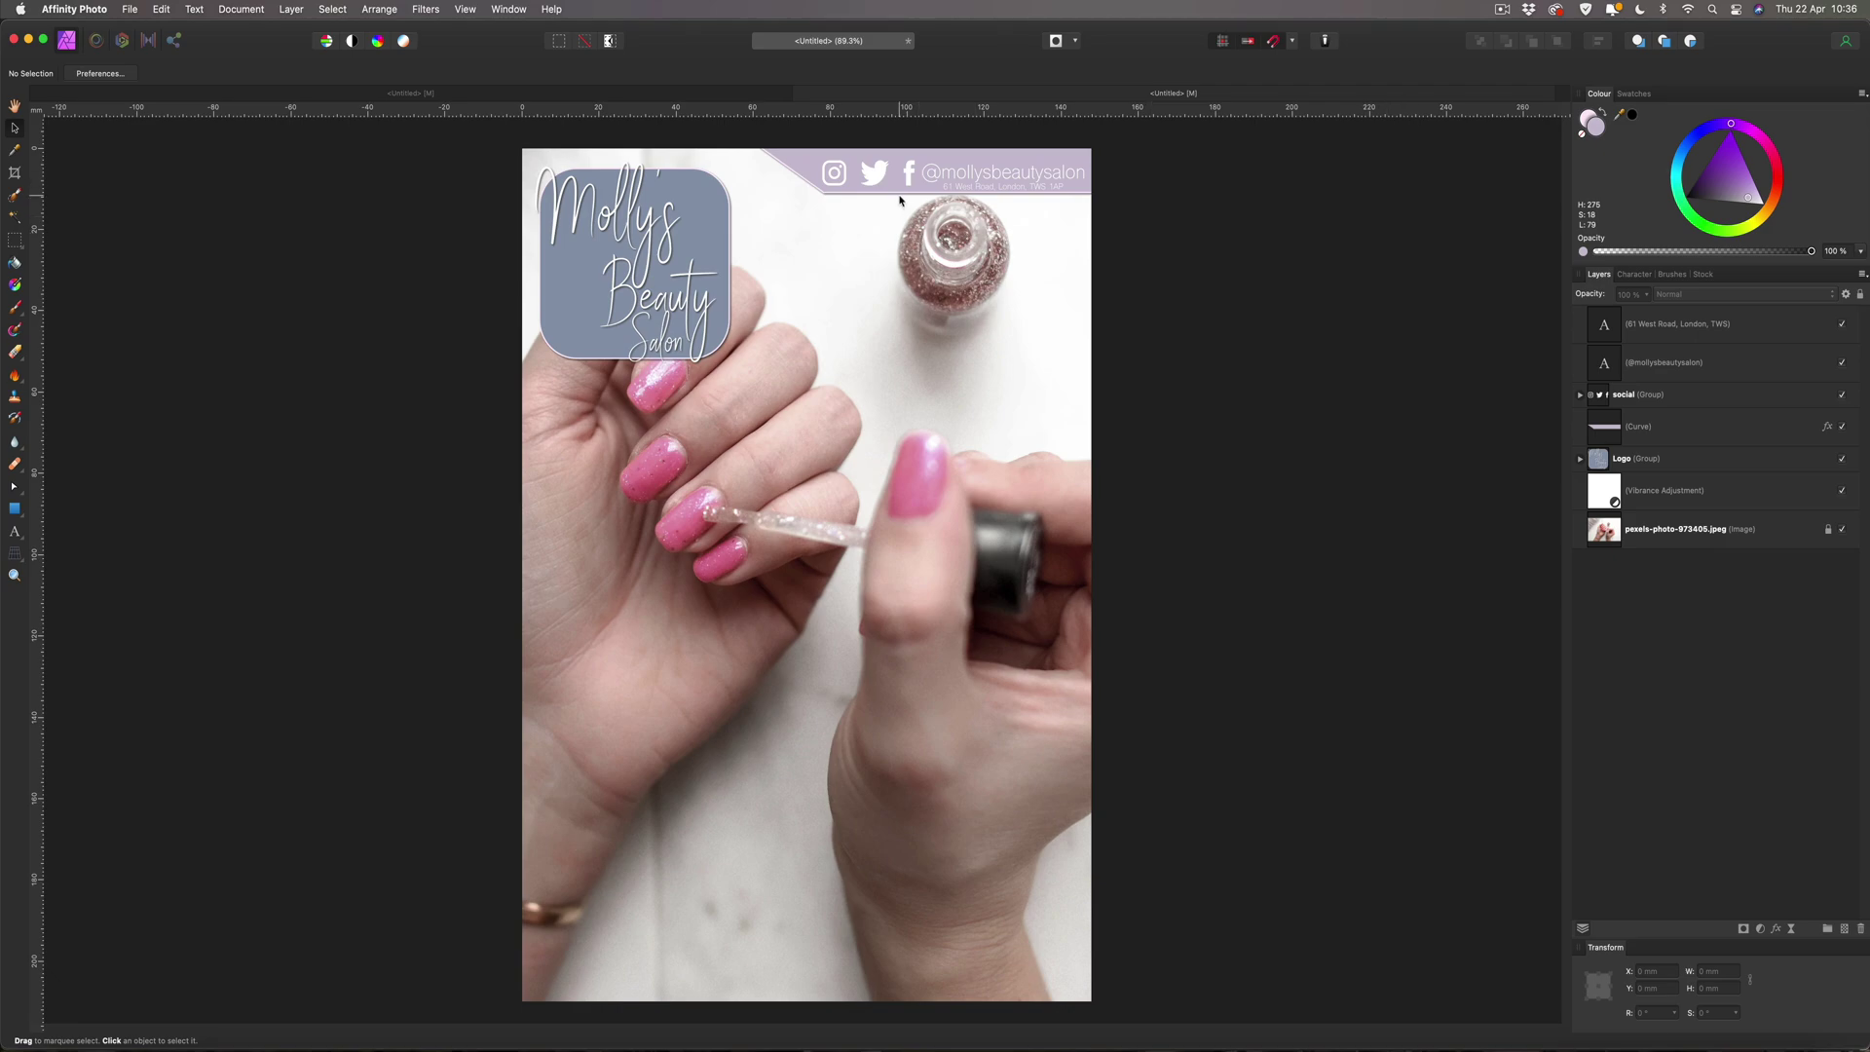
# Select the address, handle and social icons together and nudge them slightly lower.
pyautogui.click(1702, 324)
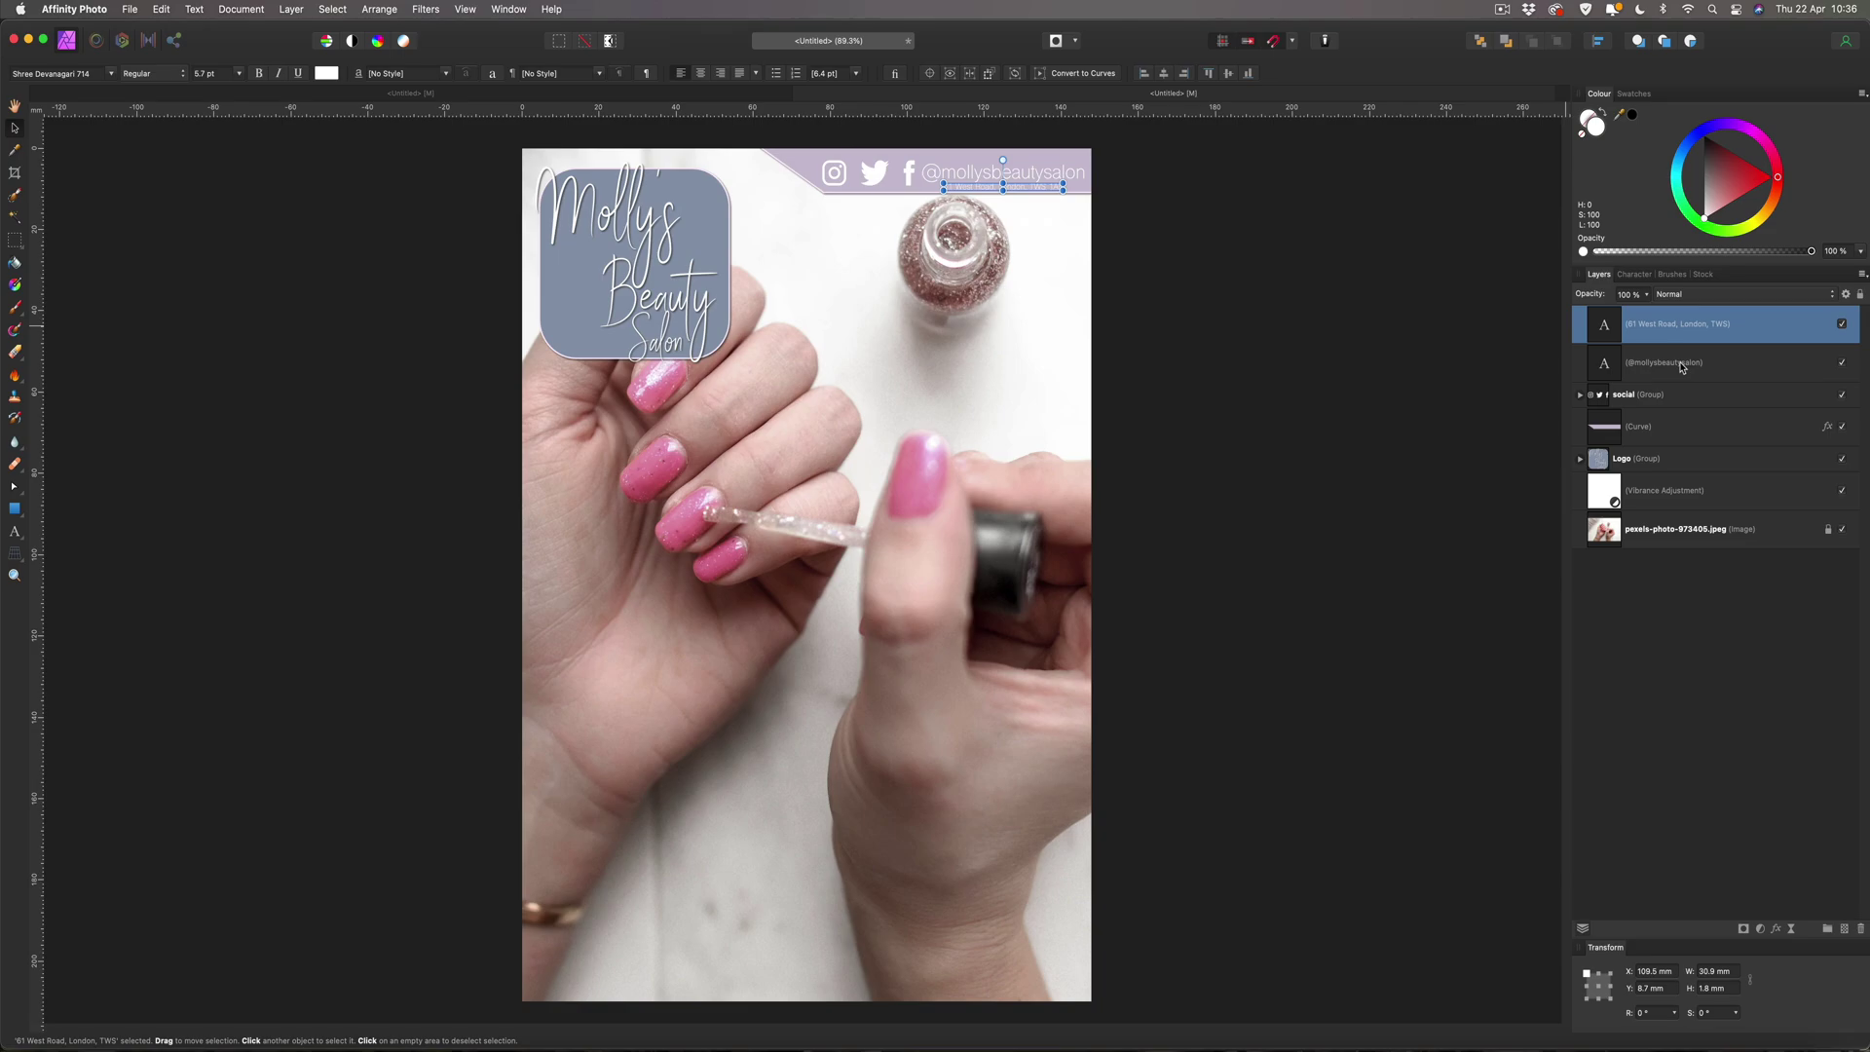
pyautogui.keyDown('shift'); pyautogui.click(1682, 367); pyautogui.keyUp('shift')
pyautogui.keyDown('shift'); pyautogui.click(1672, 394); pyautogui.keyUp('shift')
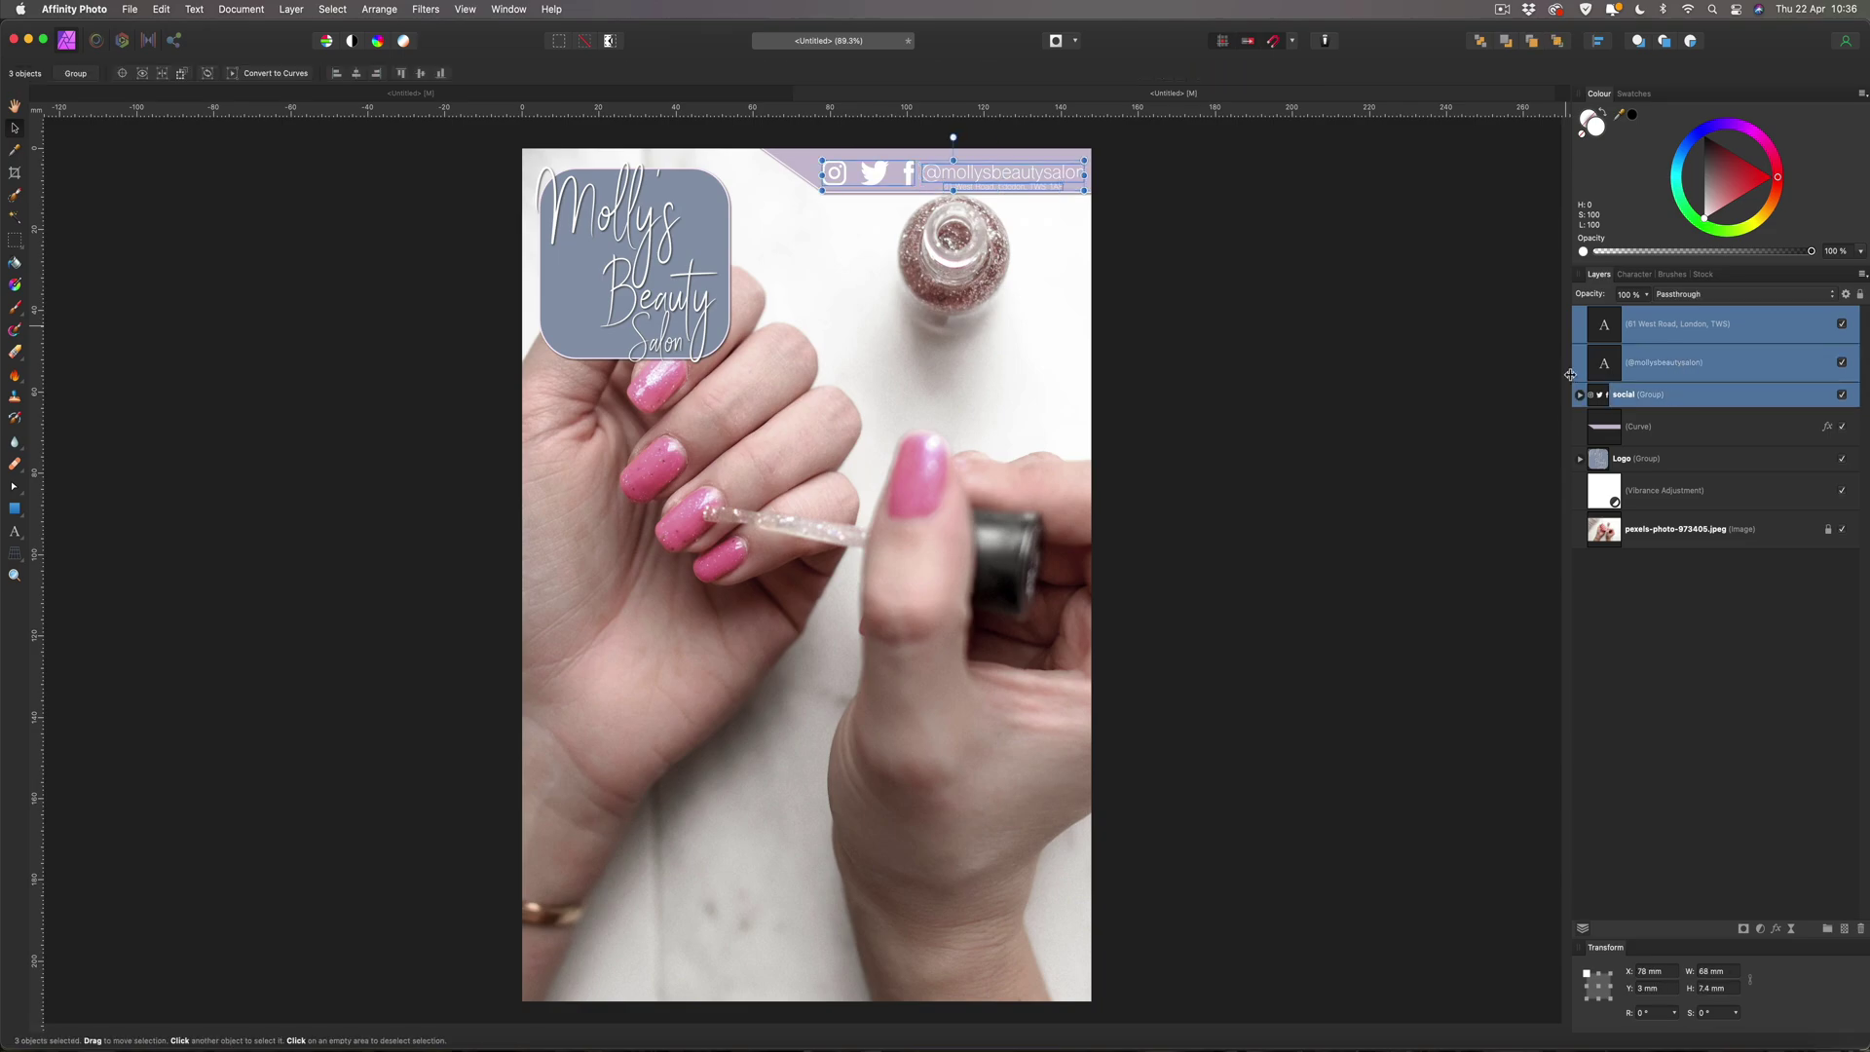
pyautogui.press('Up')
pyautogui.press('Up')
pyautogui.press('Up')
pyautogui.press('Up')
pyautogui.press('Up')
pyautogui.press('Up')
pyautogui.press('Up')
pyautogui.press('Up')
pyautogui.press('Up')
pyautogui.press('Up')
pyautogui.press('Up')
pyautogui.press('Up')
pyautogui.press('Up')
pyautogui.press('Up')
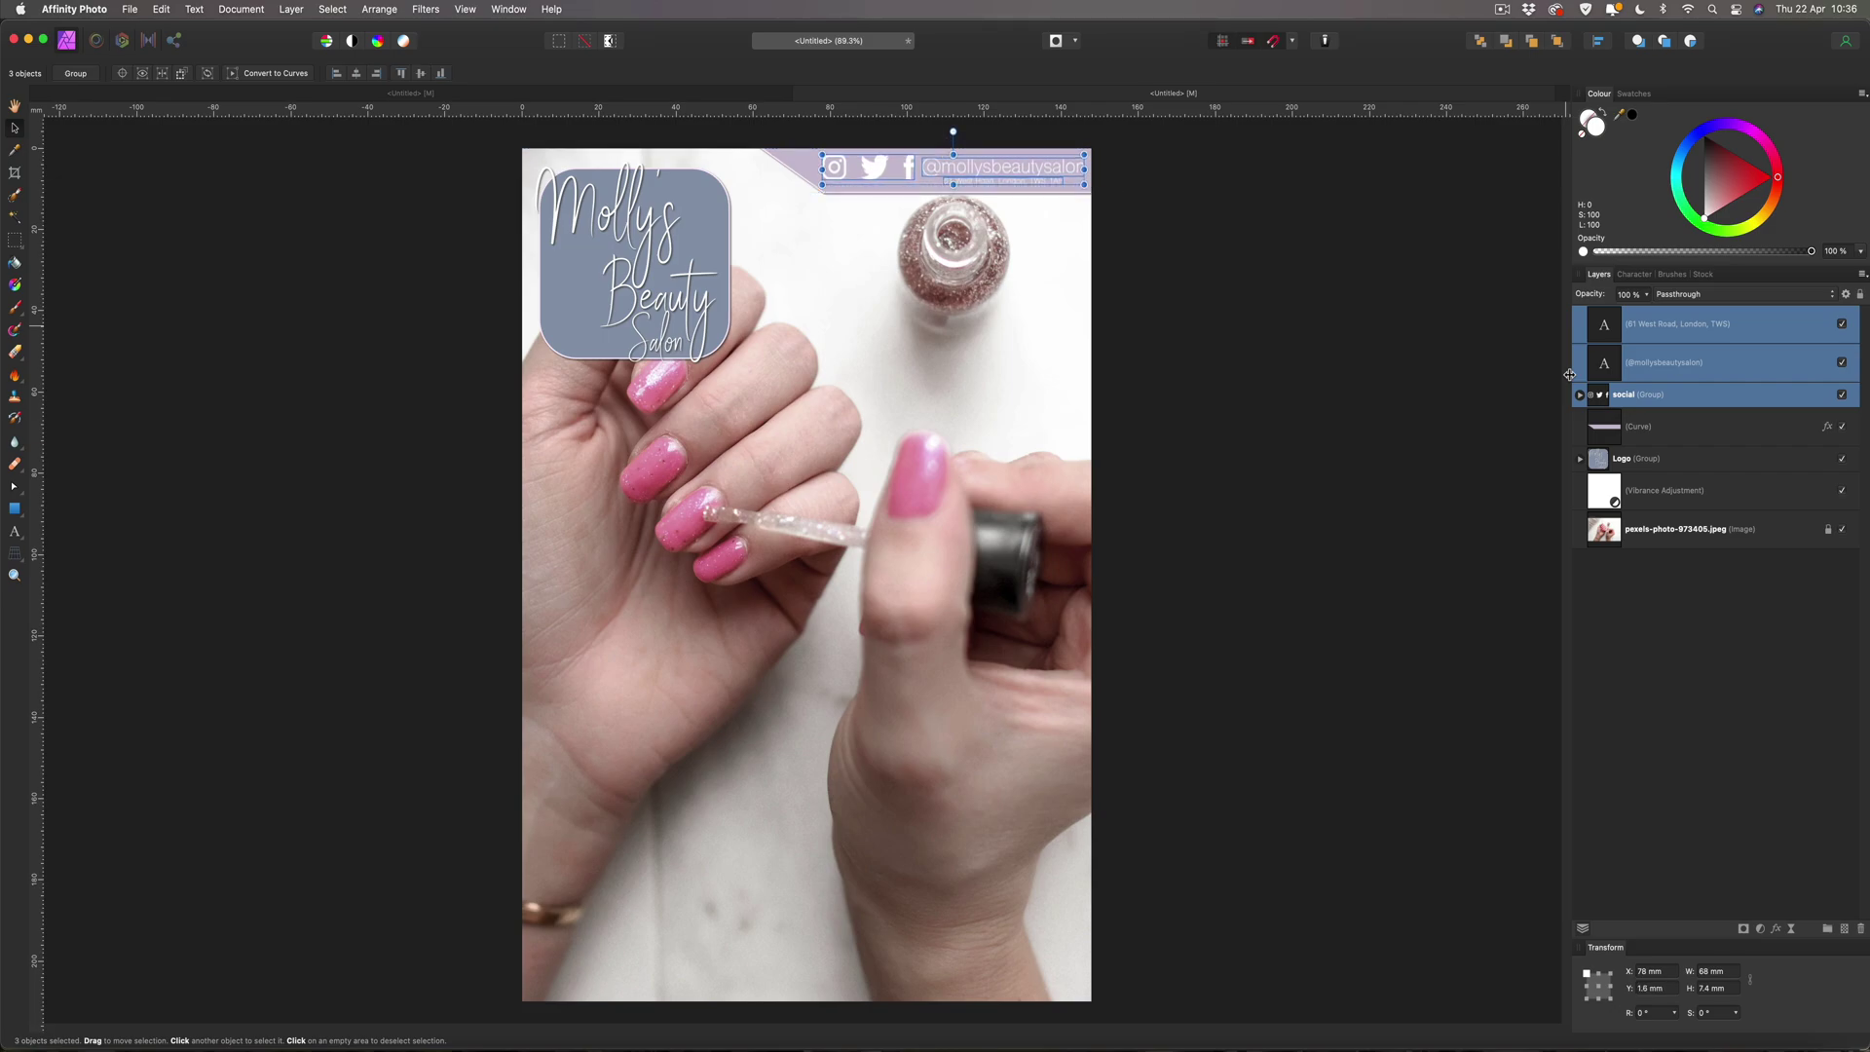
pyautogui.press('Down')
pyautogui.click(1290, 349)
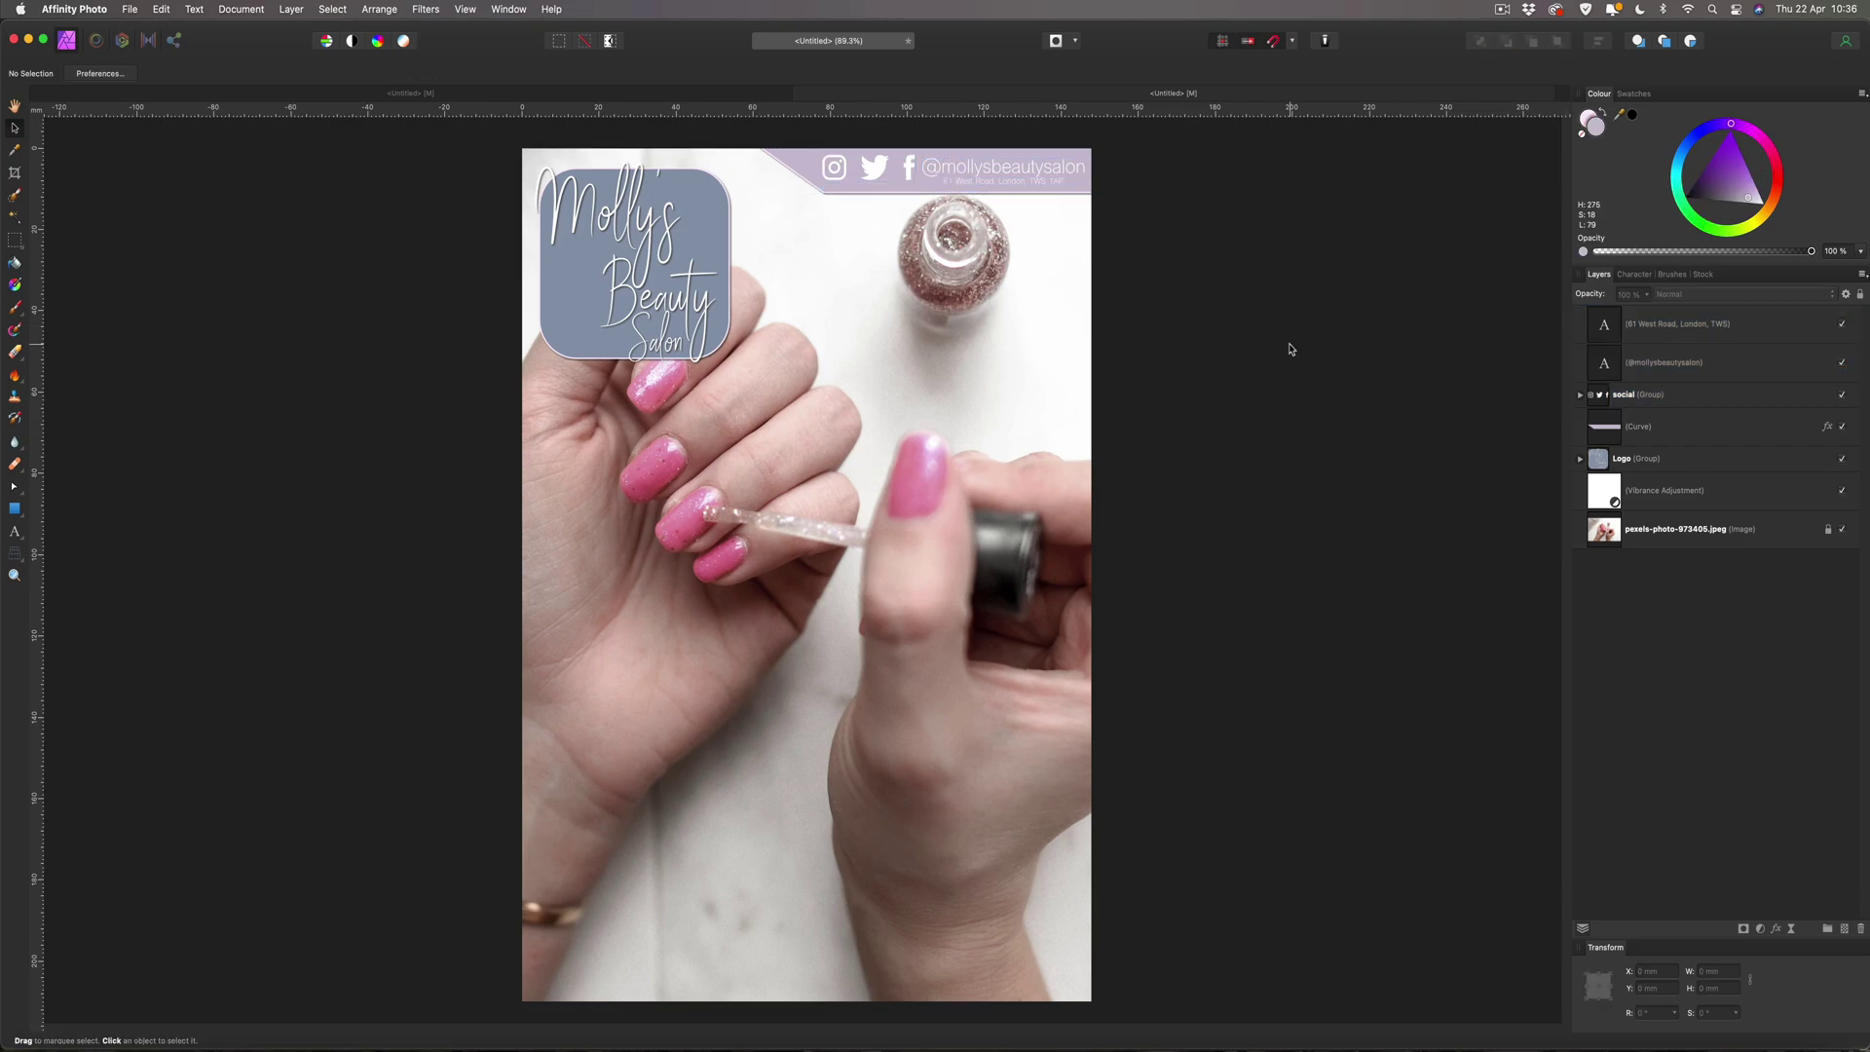
# Trim the lilac banner shape to about 10.1 mm high, then fit the page in view.
pyautogui.press('super+plus')
pyautogui.press('super+plus')
pyautogui.press('super+plus')
pyautogui.press('super+plus')
pyautogui.scroll(18, 1290, 349)
pyautogui.hscroll(7, 1291, 348)
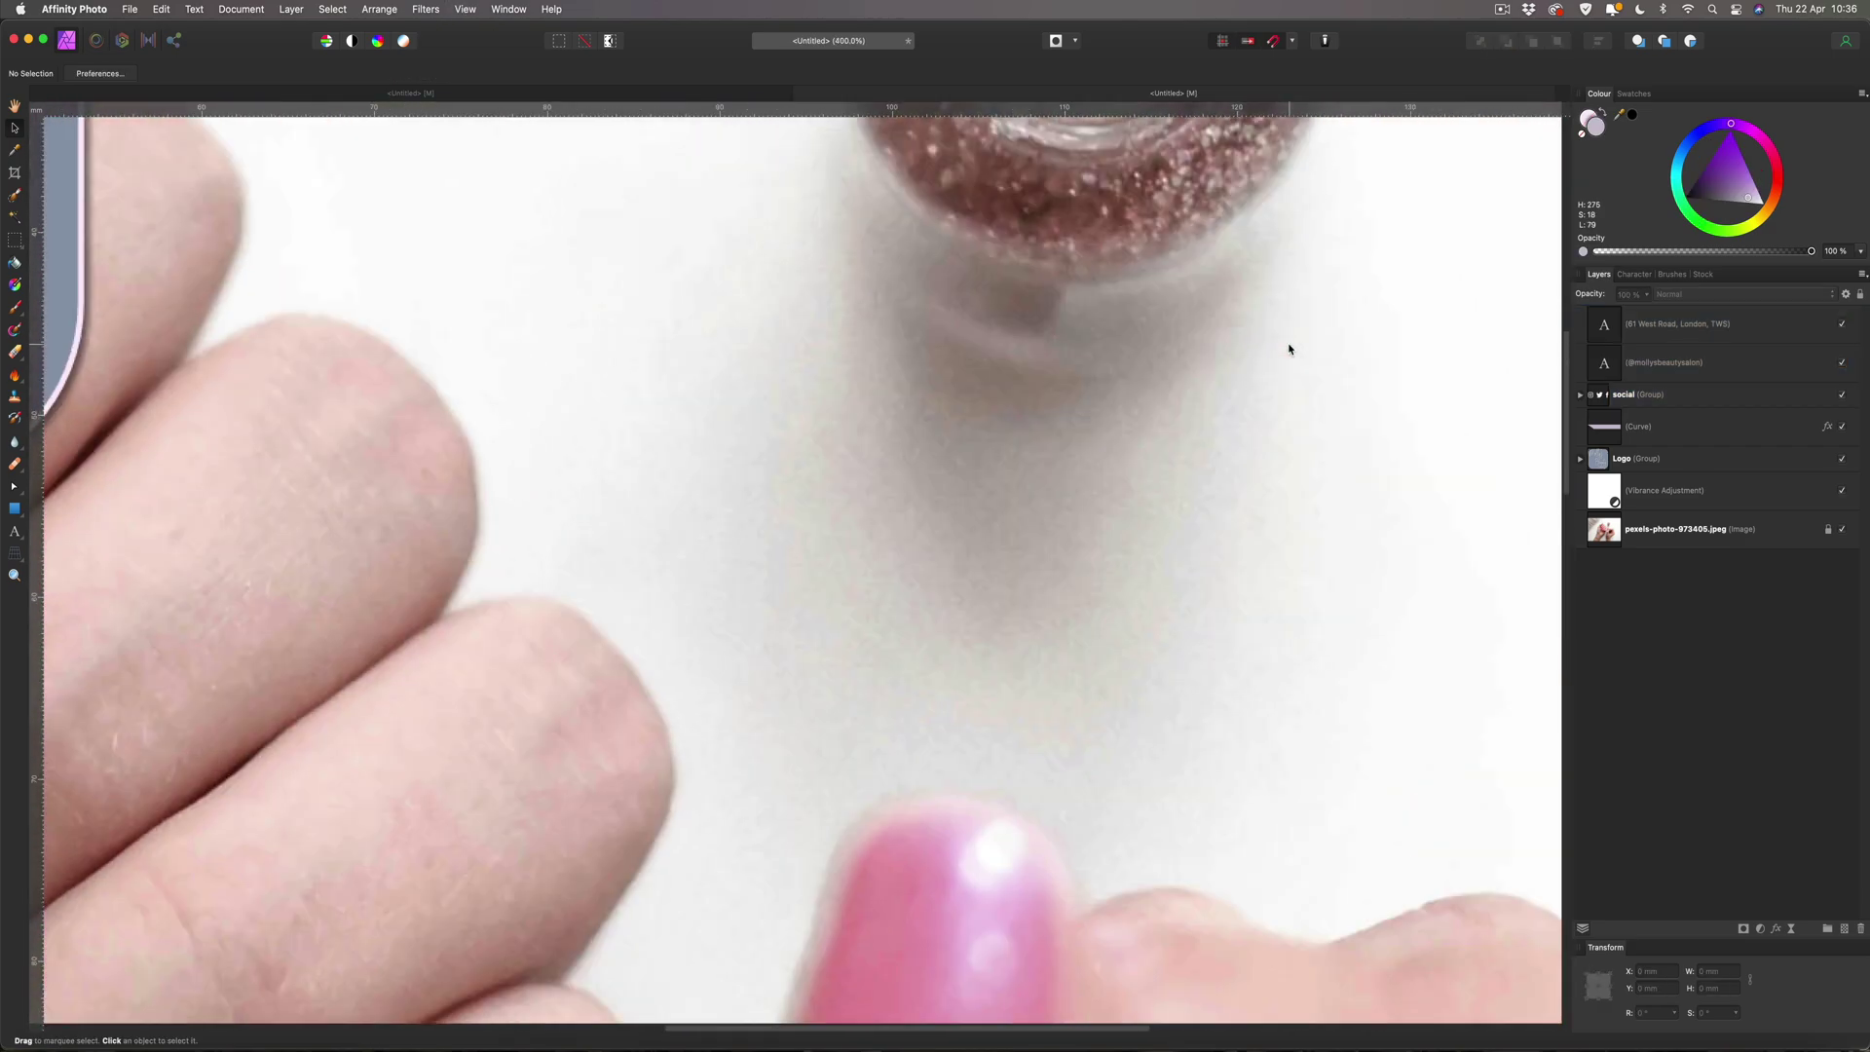
pyautogui.scroll(-3, 1274, 348)
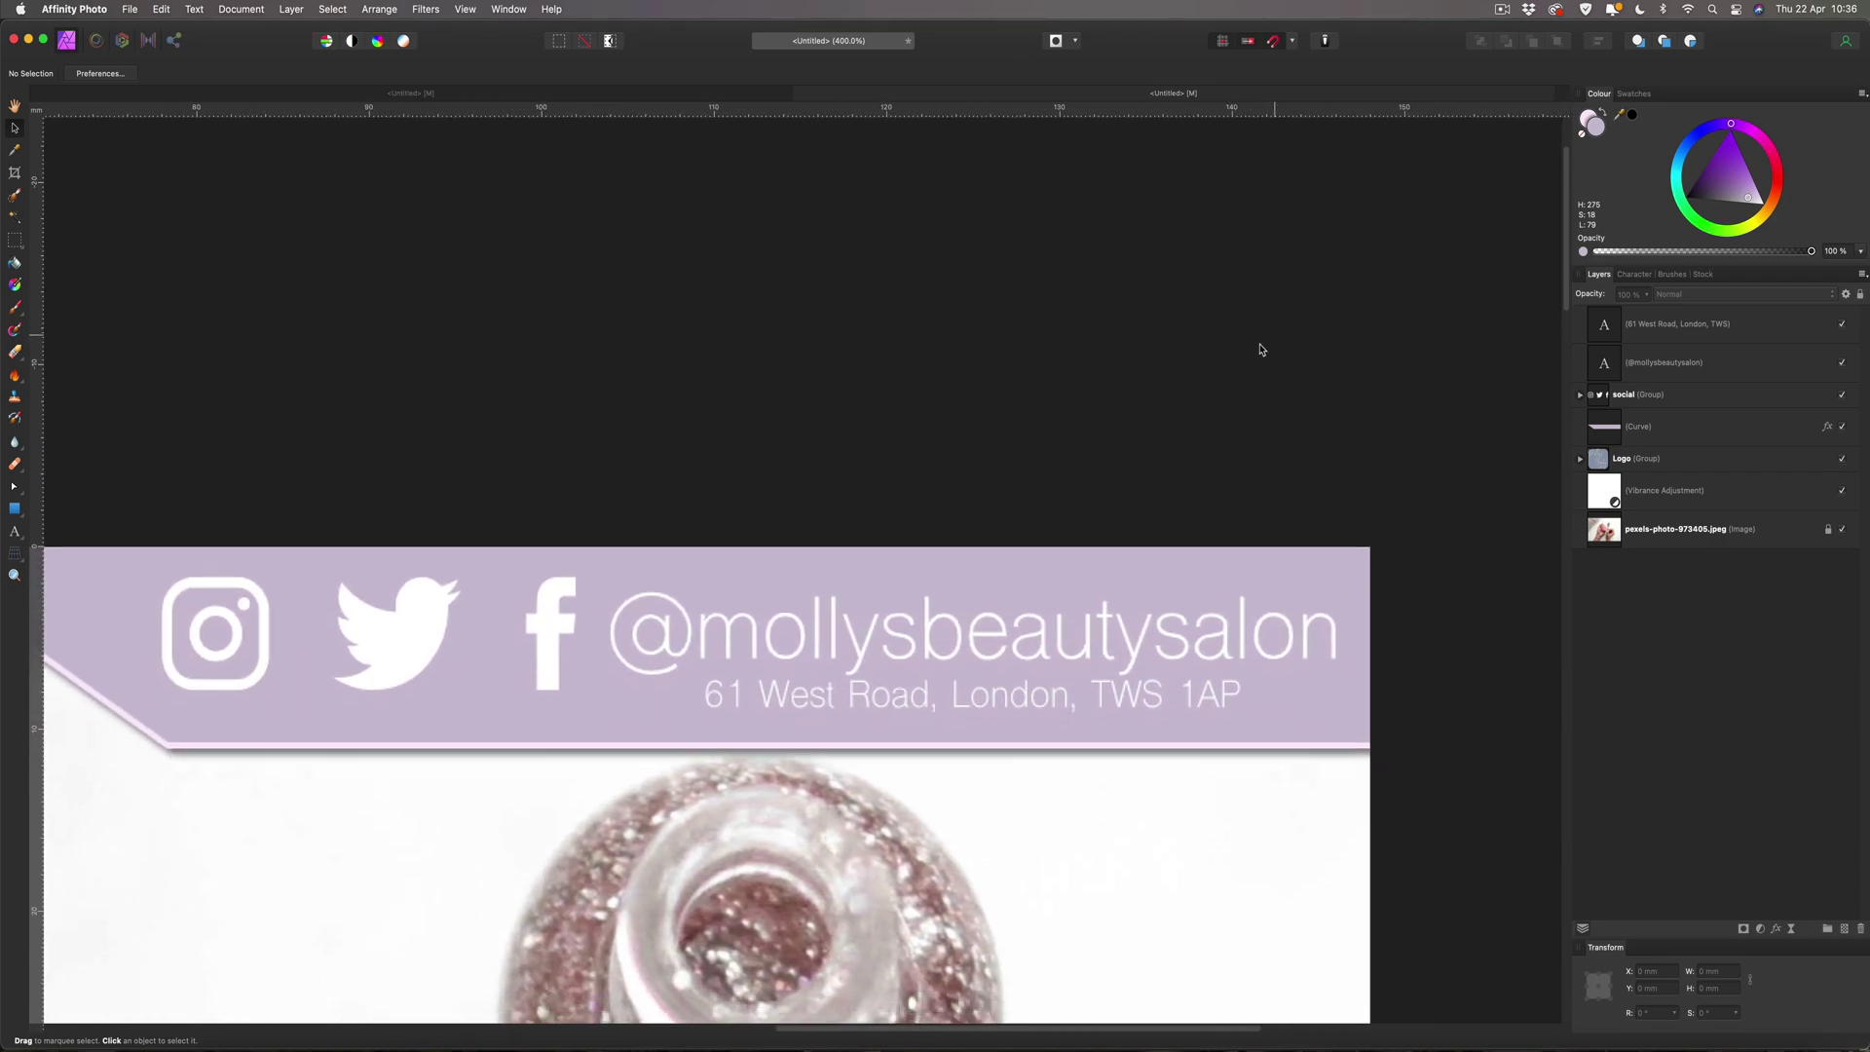
pyautogui.click(581, 716)
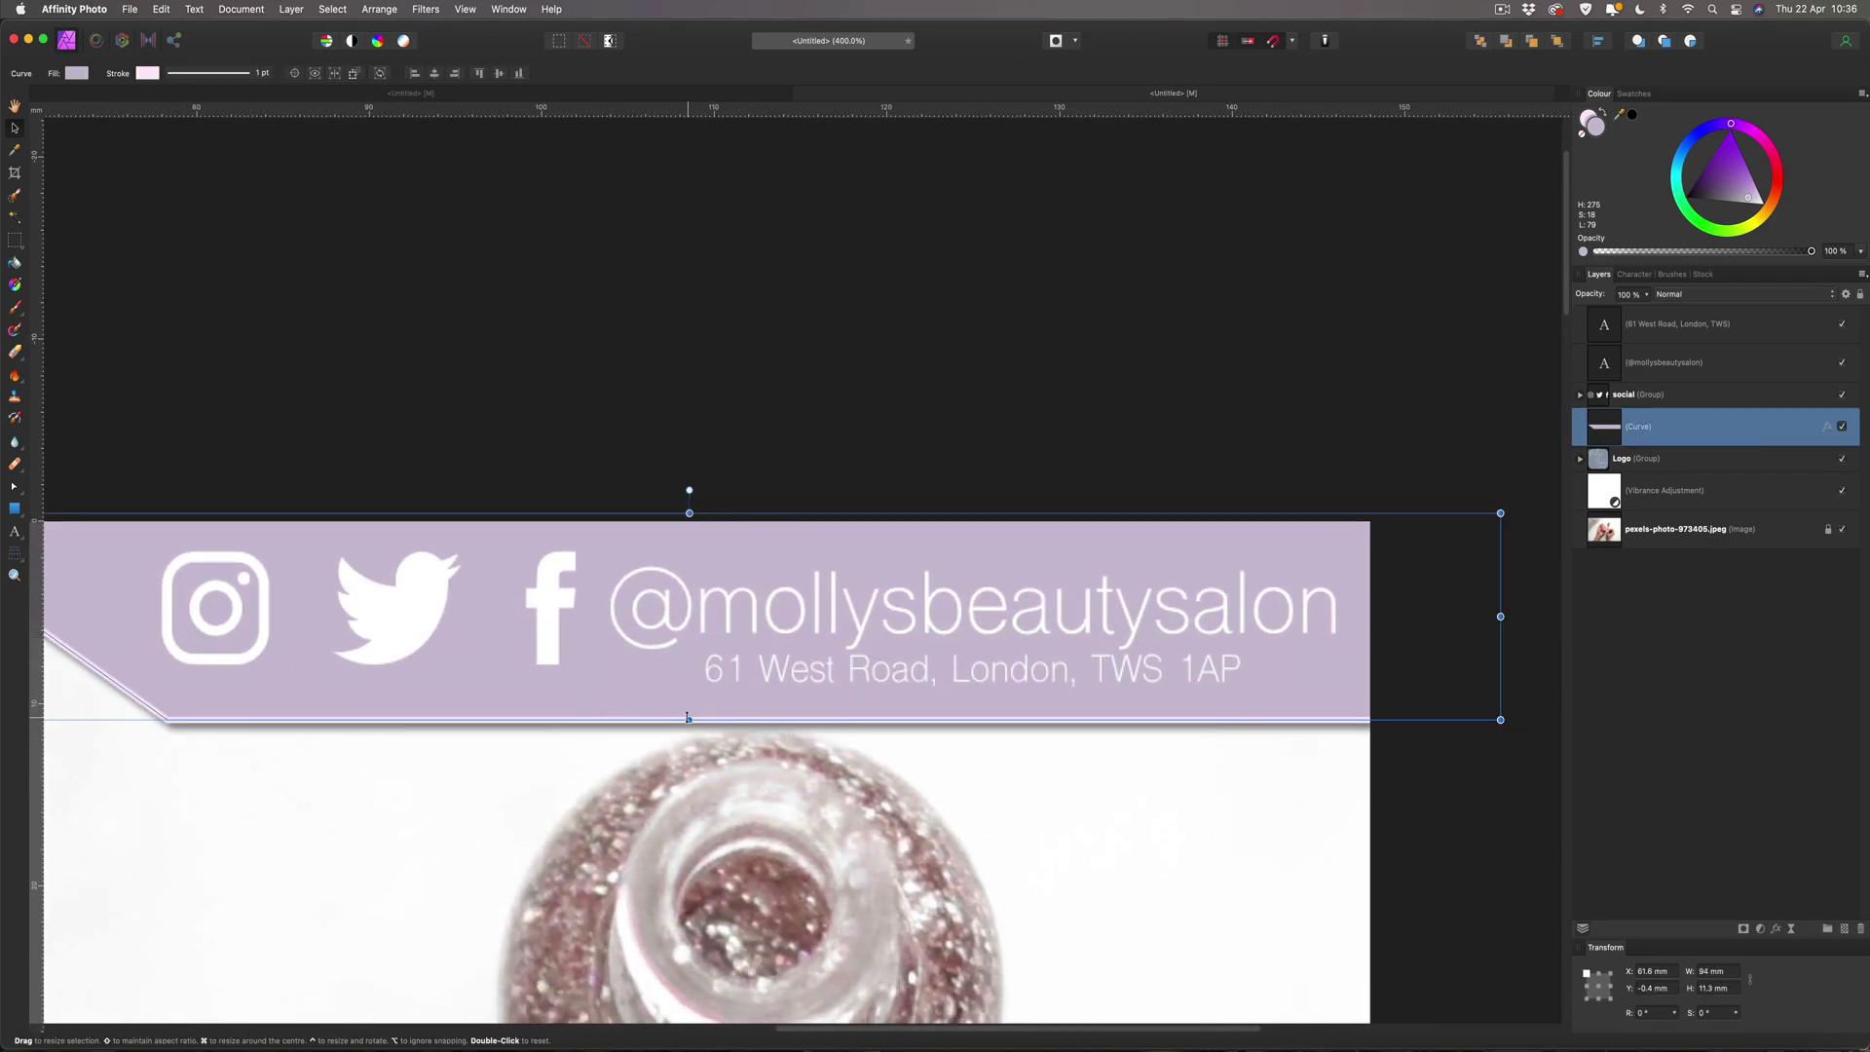
pyautogui.moveTo(688, 718); pyautogui.dragTo(689, 695)
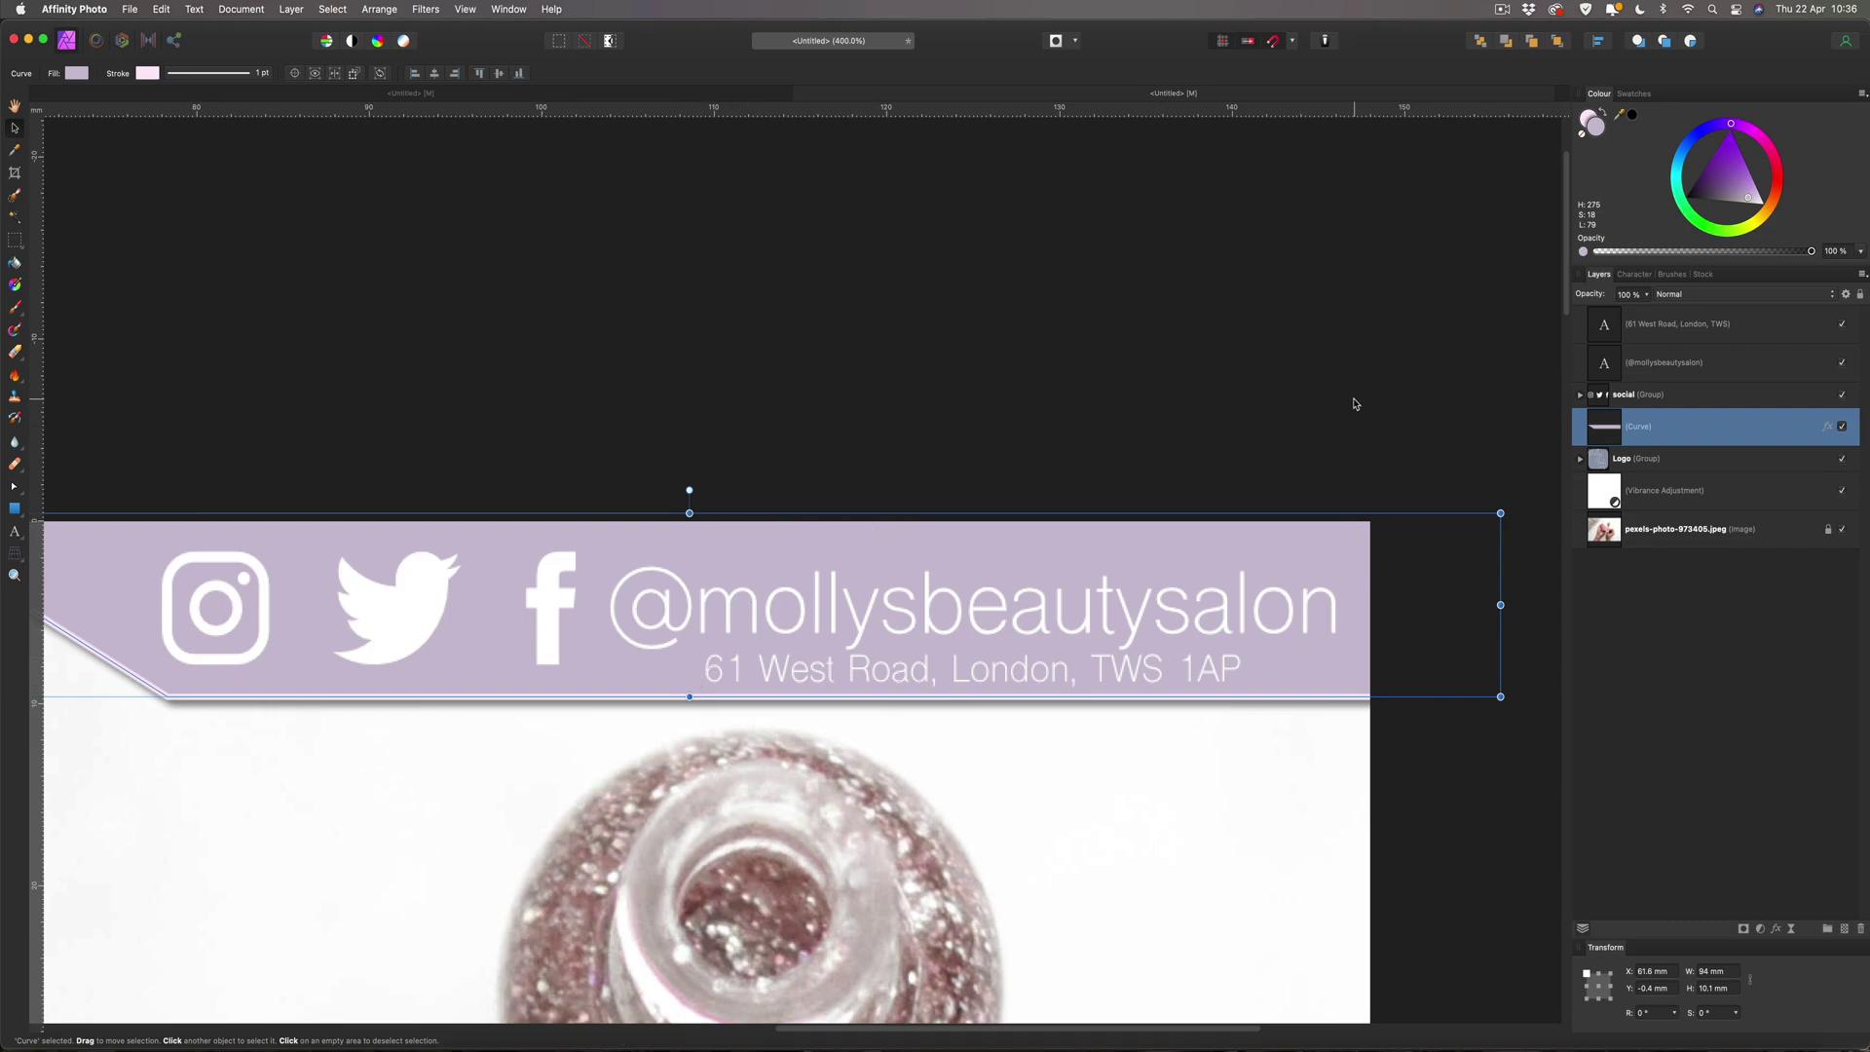
pyautogui.click(1354, 404)
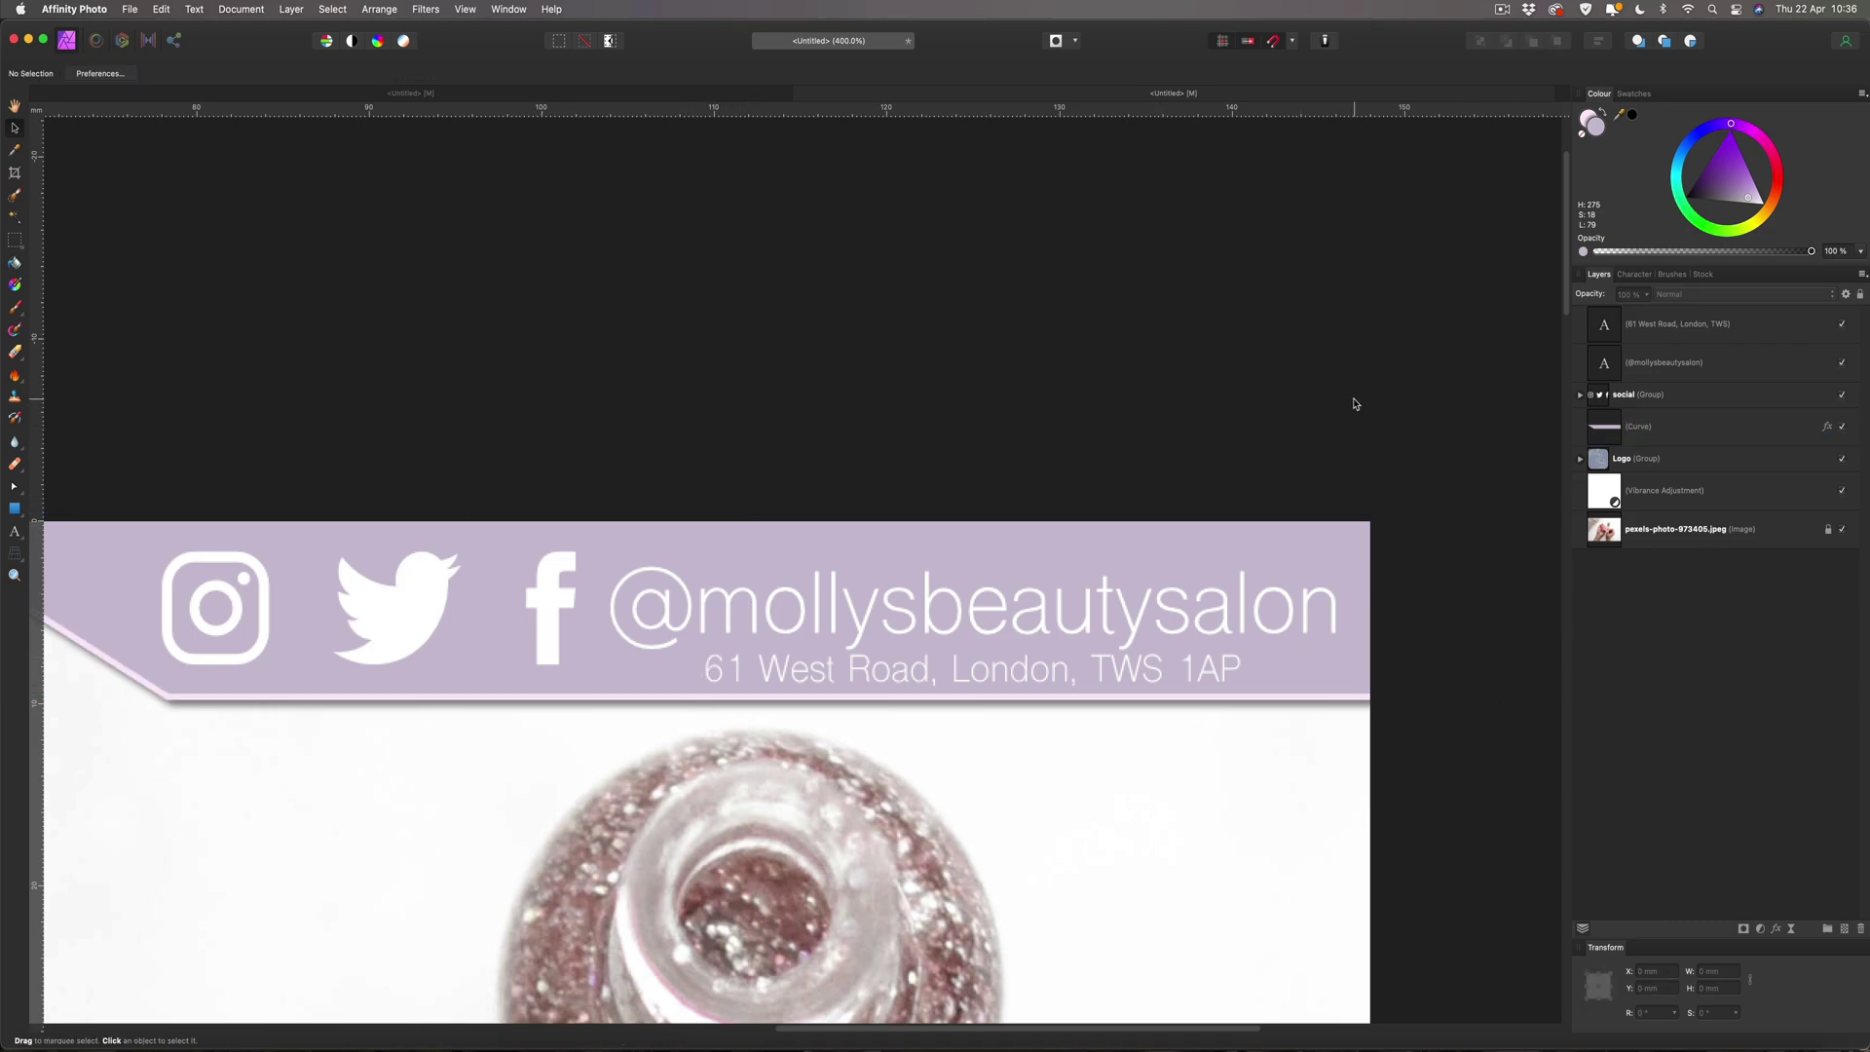
pyautogui.press('super+0')
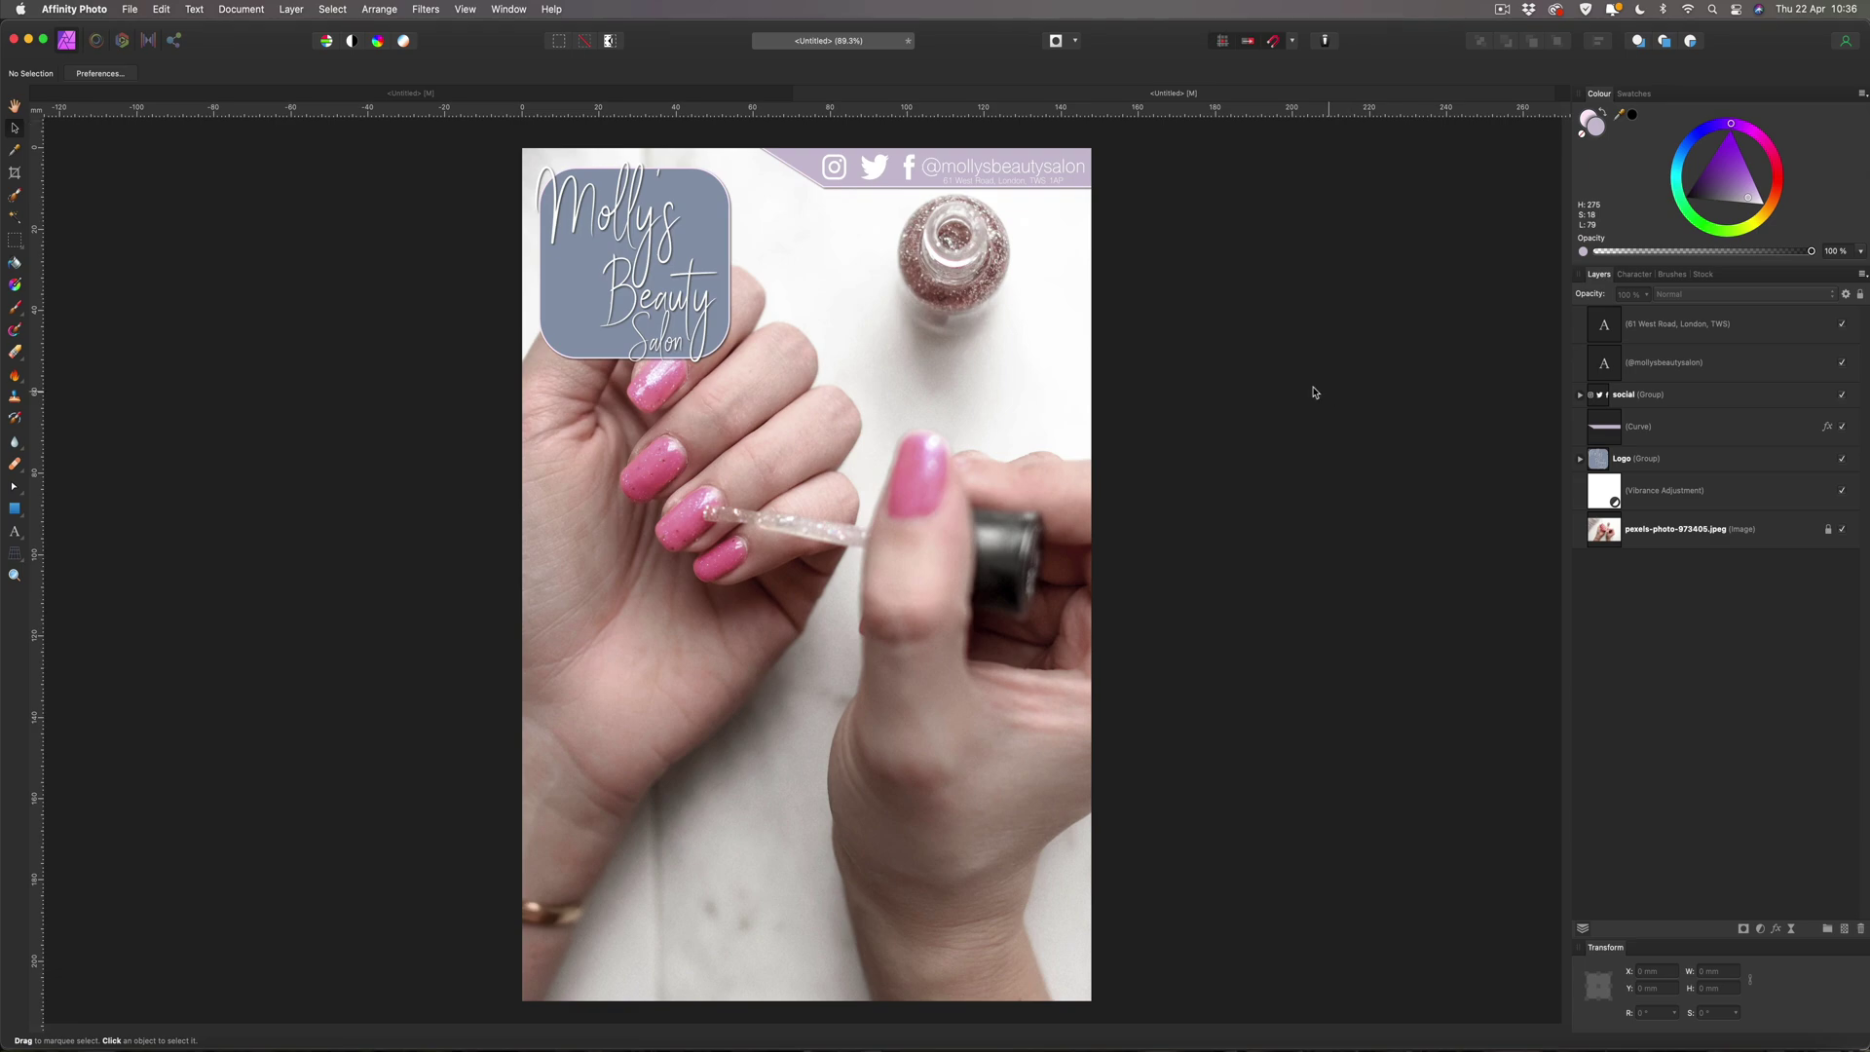
# Add an Outer Shadow to the social icons group, first trying 5 px radius and offset.
pyautogui.click(831, 172)
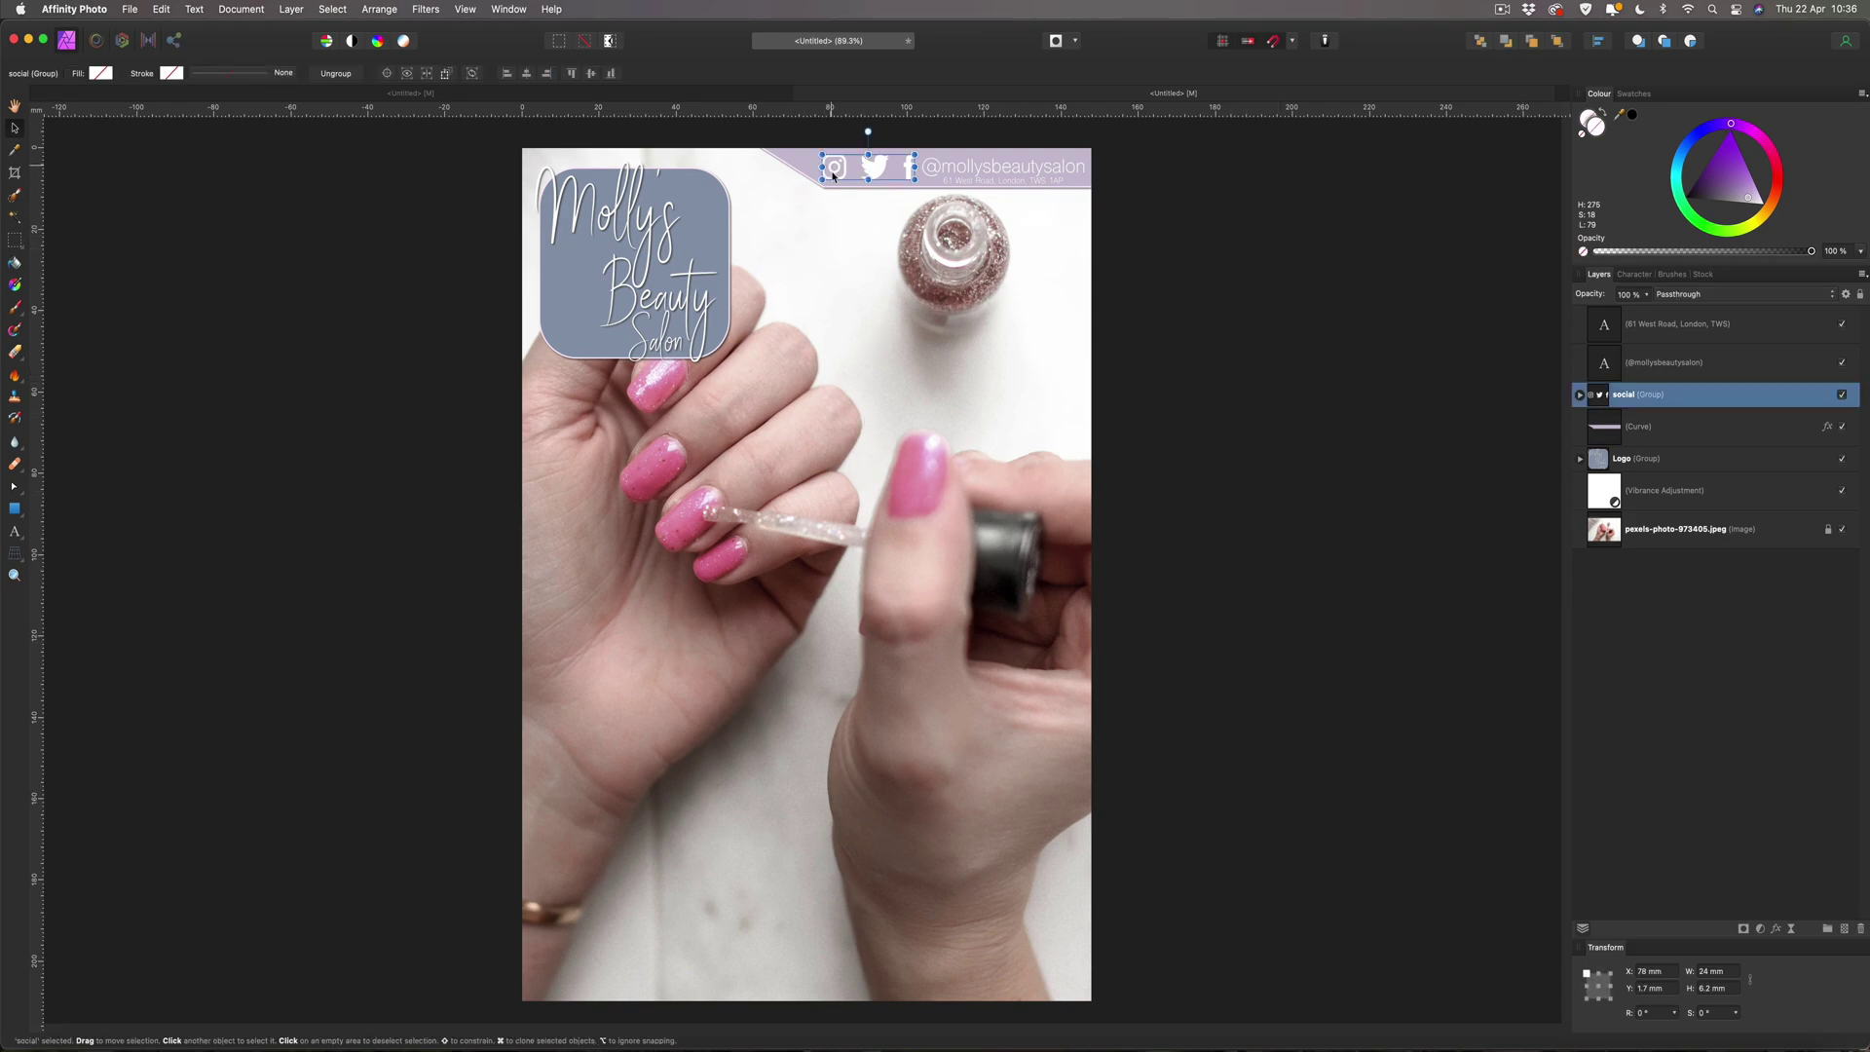
pyautogui.click(1776, 930)
pyautogui.click(1317, 502)
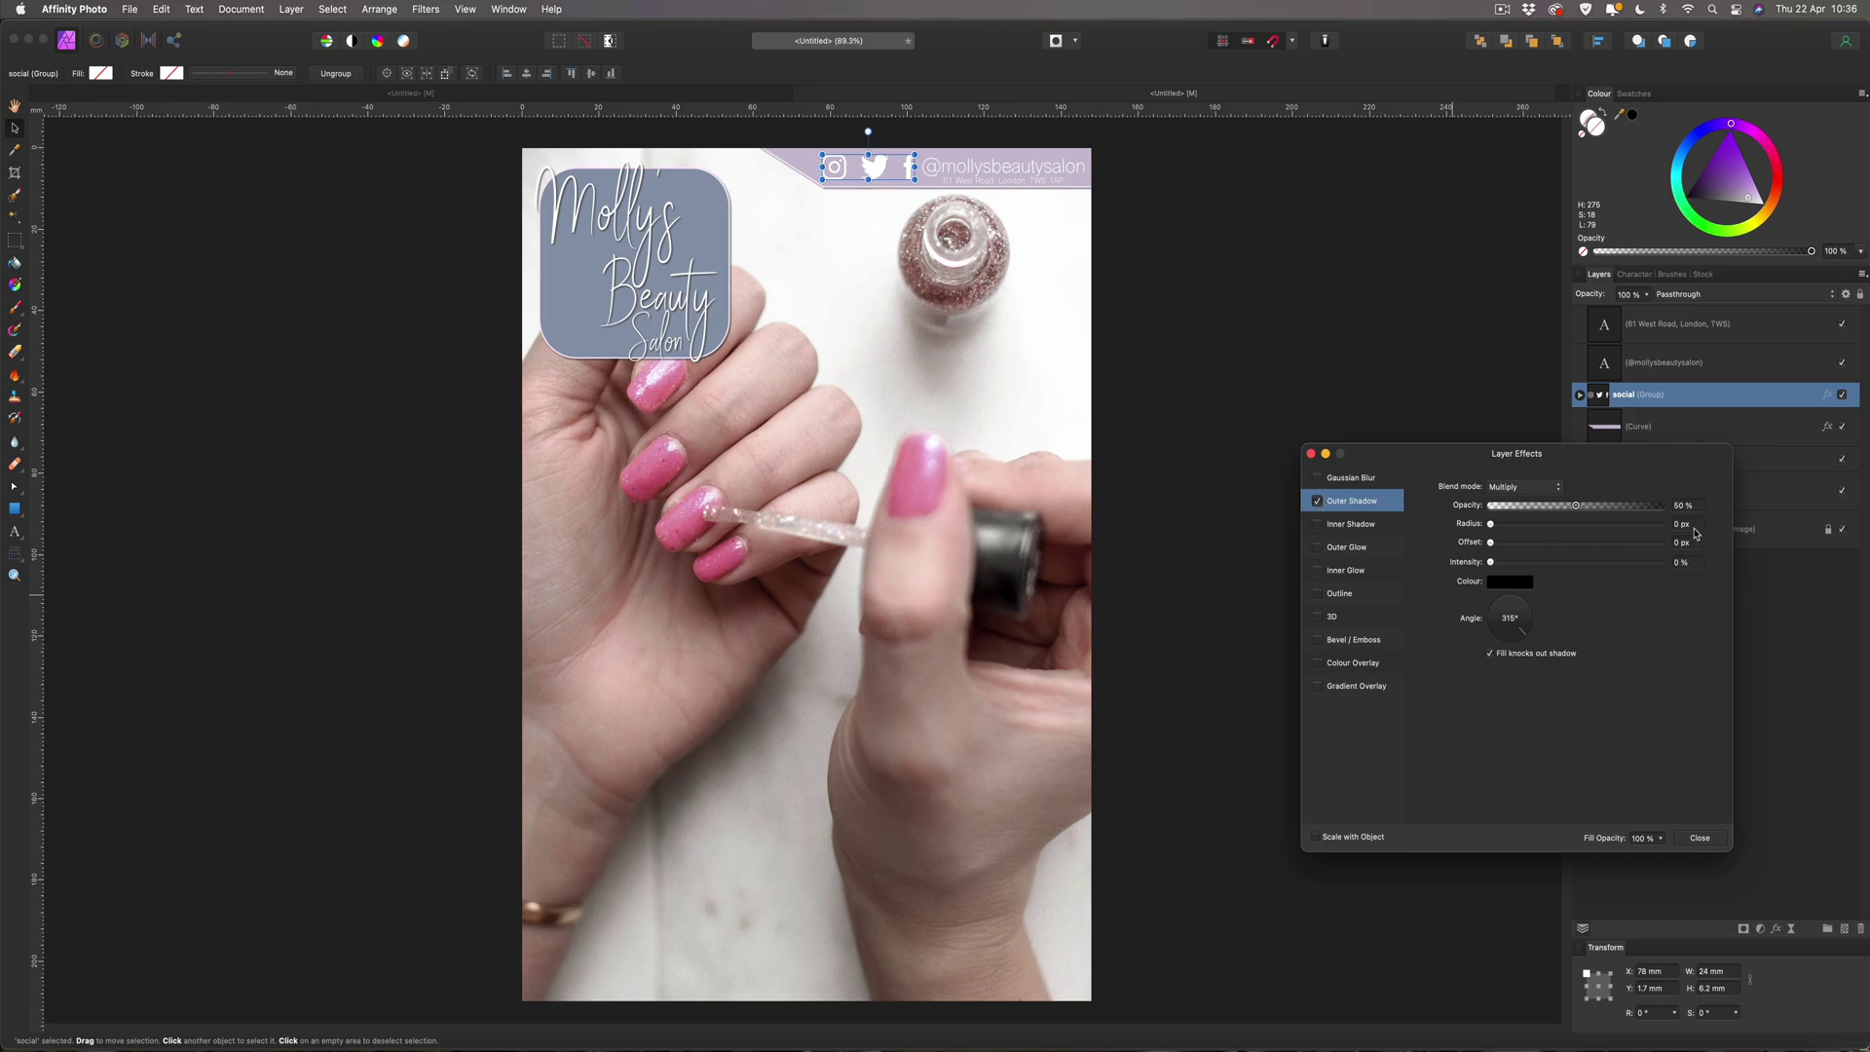
pyautogui.write('5')
pyautogui.press('Tab')
pyautogui.write('5')
pyautogui.press('Return')
# Reduce the icons' shadow radius and offset to 2 px and close the effects.
pyautogui.click(1696, 523)
pyautogui.write('3')
pyautogui.press('Tab')
pyautogui.write('3')
pyautogui.press('Return')
pyautogui.hotkey('shift', 'Tab')
pyautogui.write('2')
pyautogui.press('Tab')
pyautogui.write('2')
pyautogui.press('Return')
pyautogui.click(1700, 837)
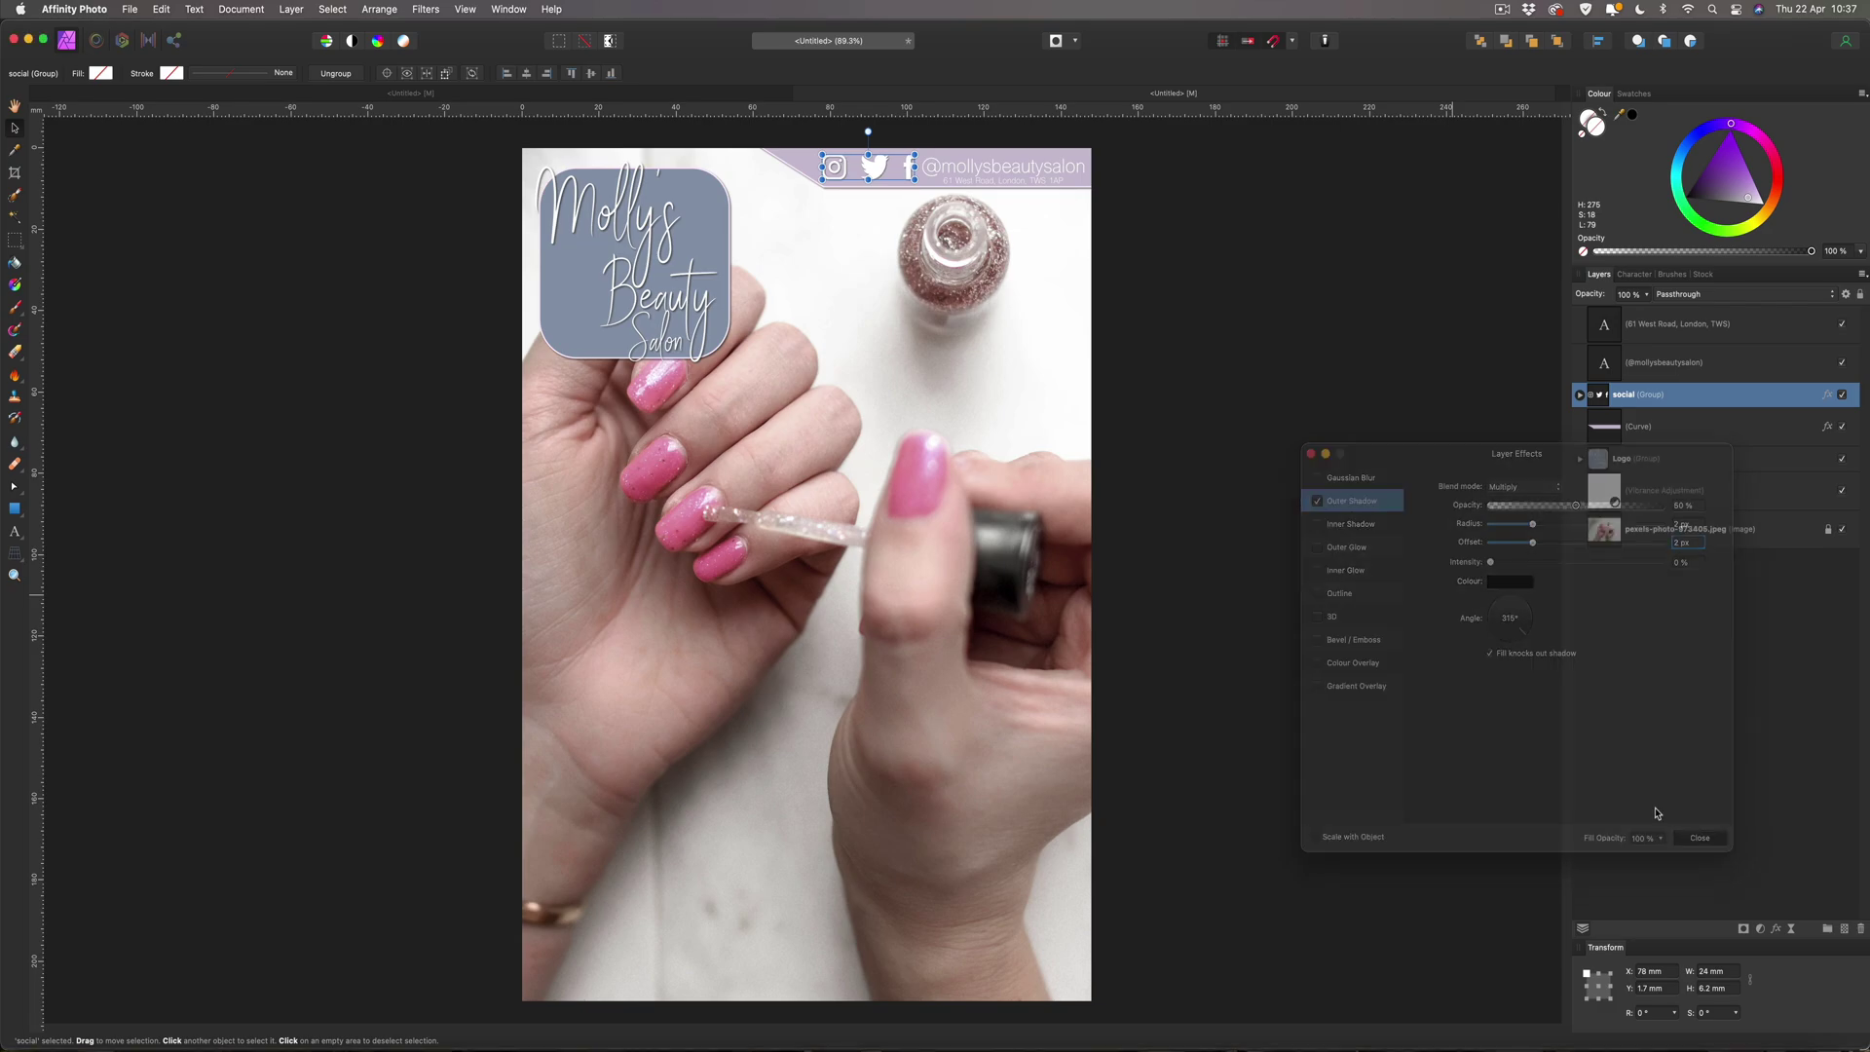
pyautogui.click(1357, 572)
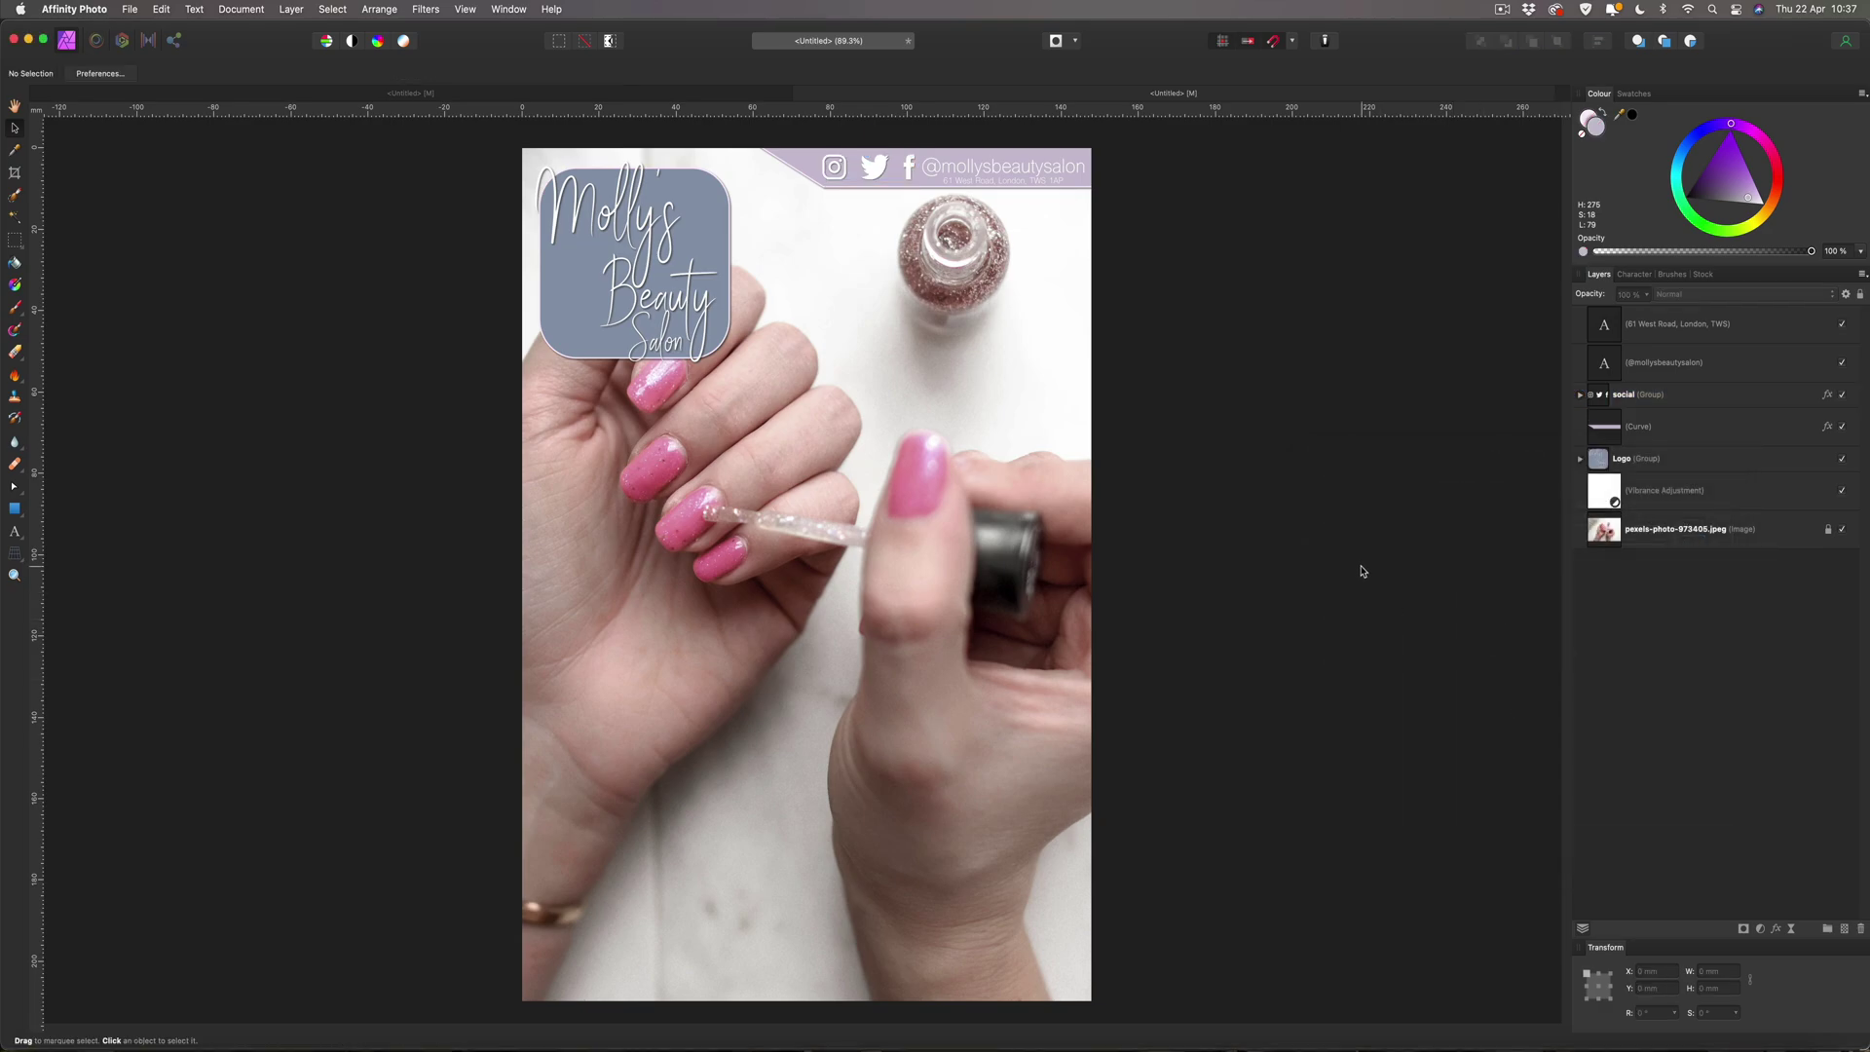
# Add an Outer Shadow to the handle text, first trying 5 px radius and offset.
pyautogui.click(1025, 171)
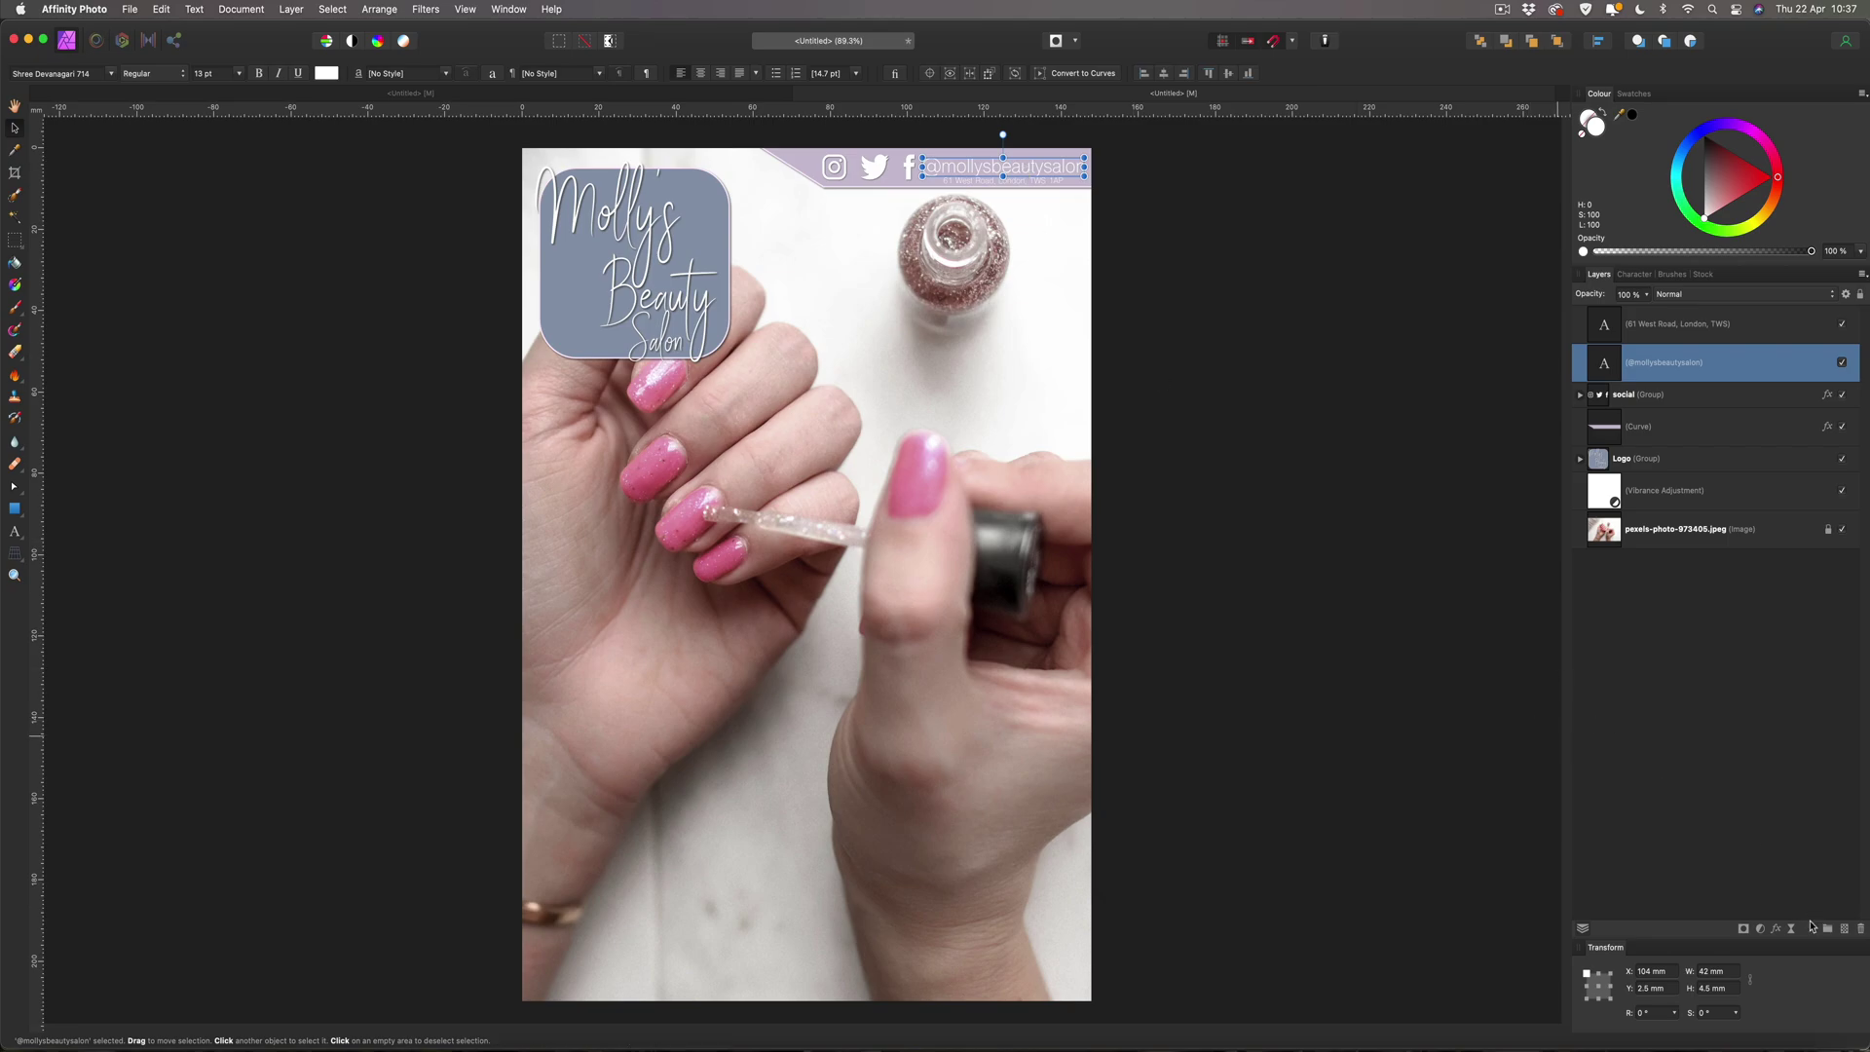
pyautogui.click(1777, 930)
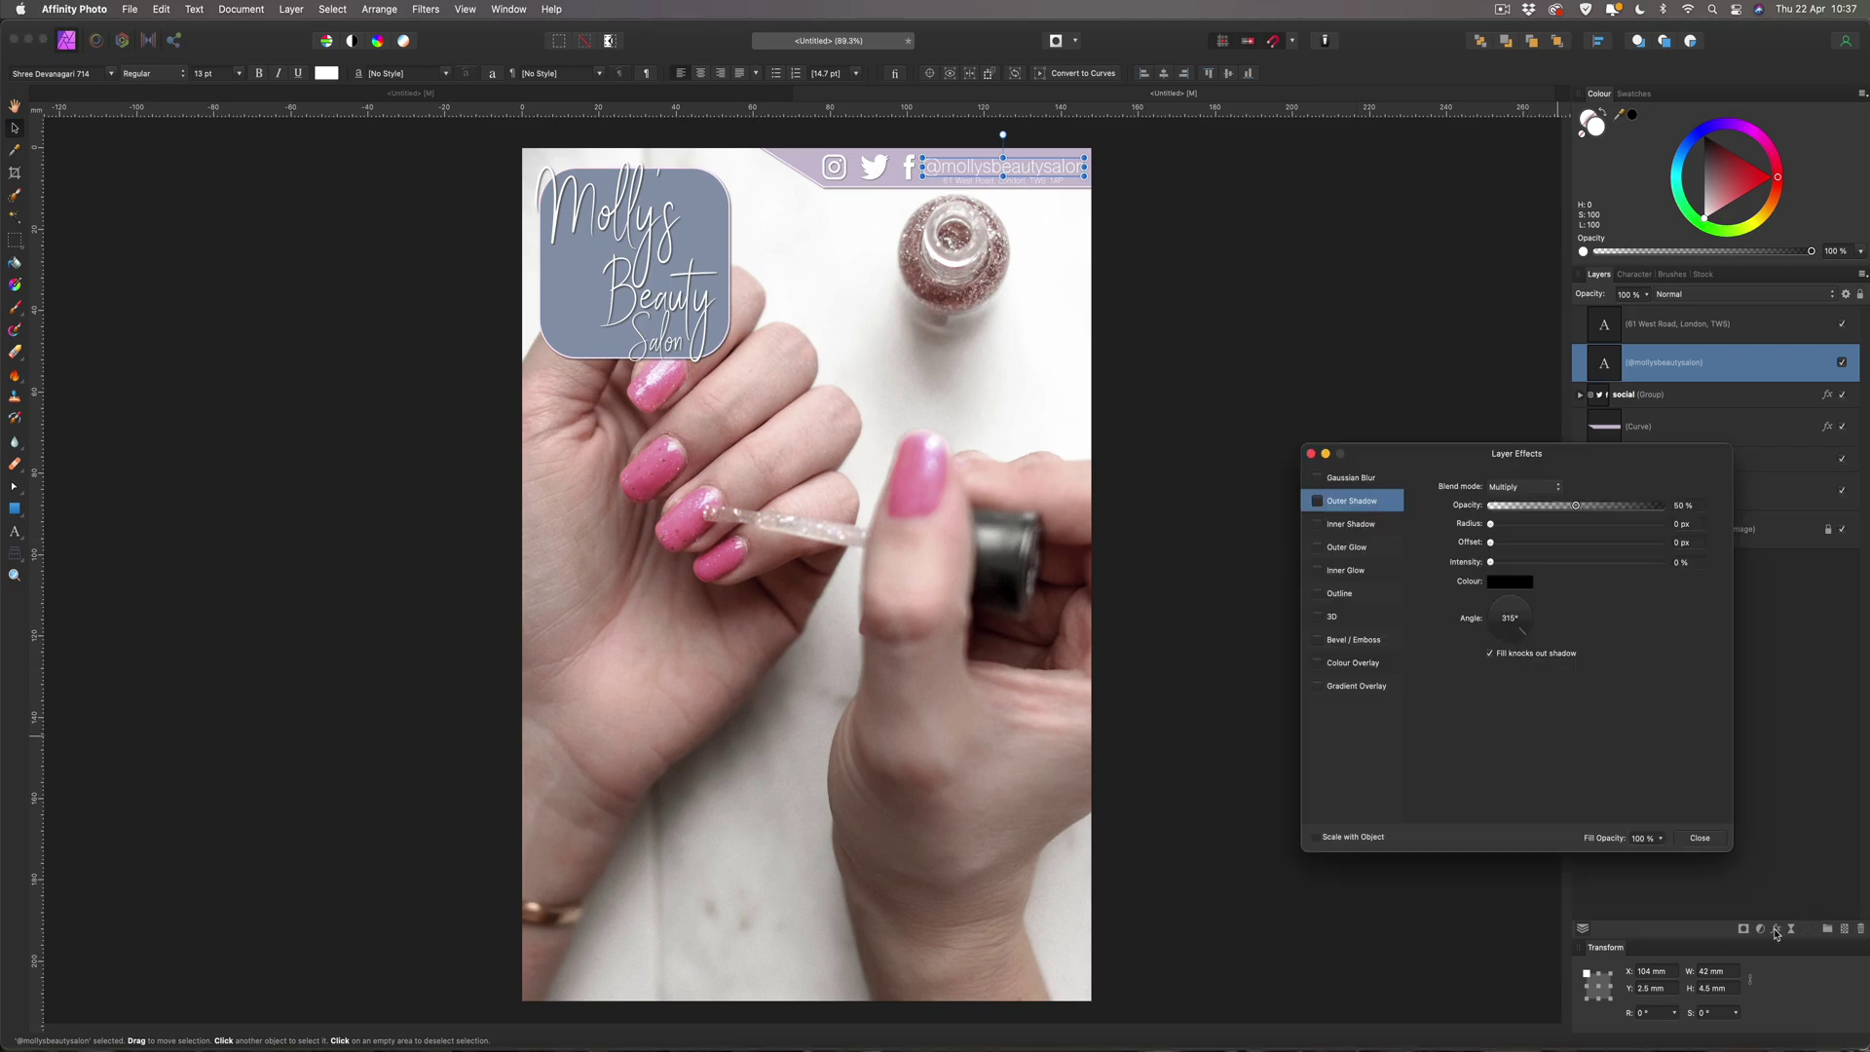
pyautogui.click(1317, 501)
pyautogui.click(1681, 525)
pyautogui.write('5')
pyautogui.press('Tab')
pyautogui.write('5')
pyautogui.press('Return')
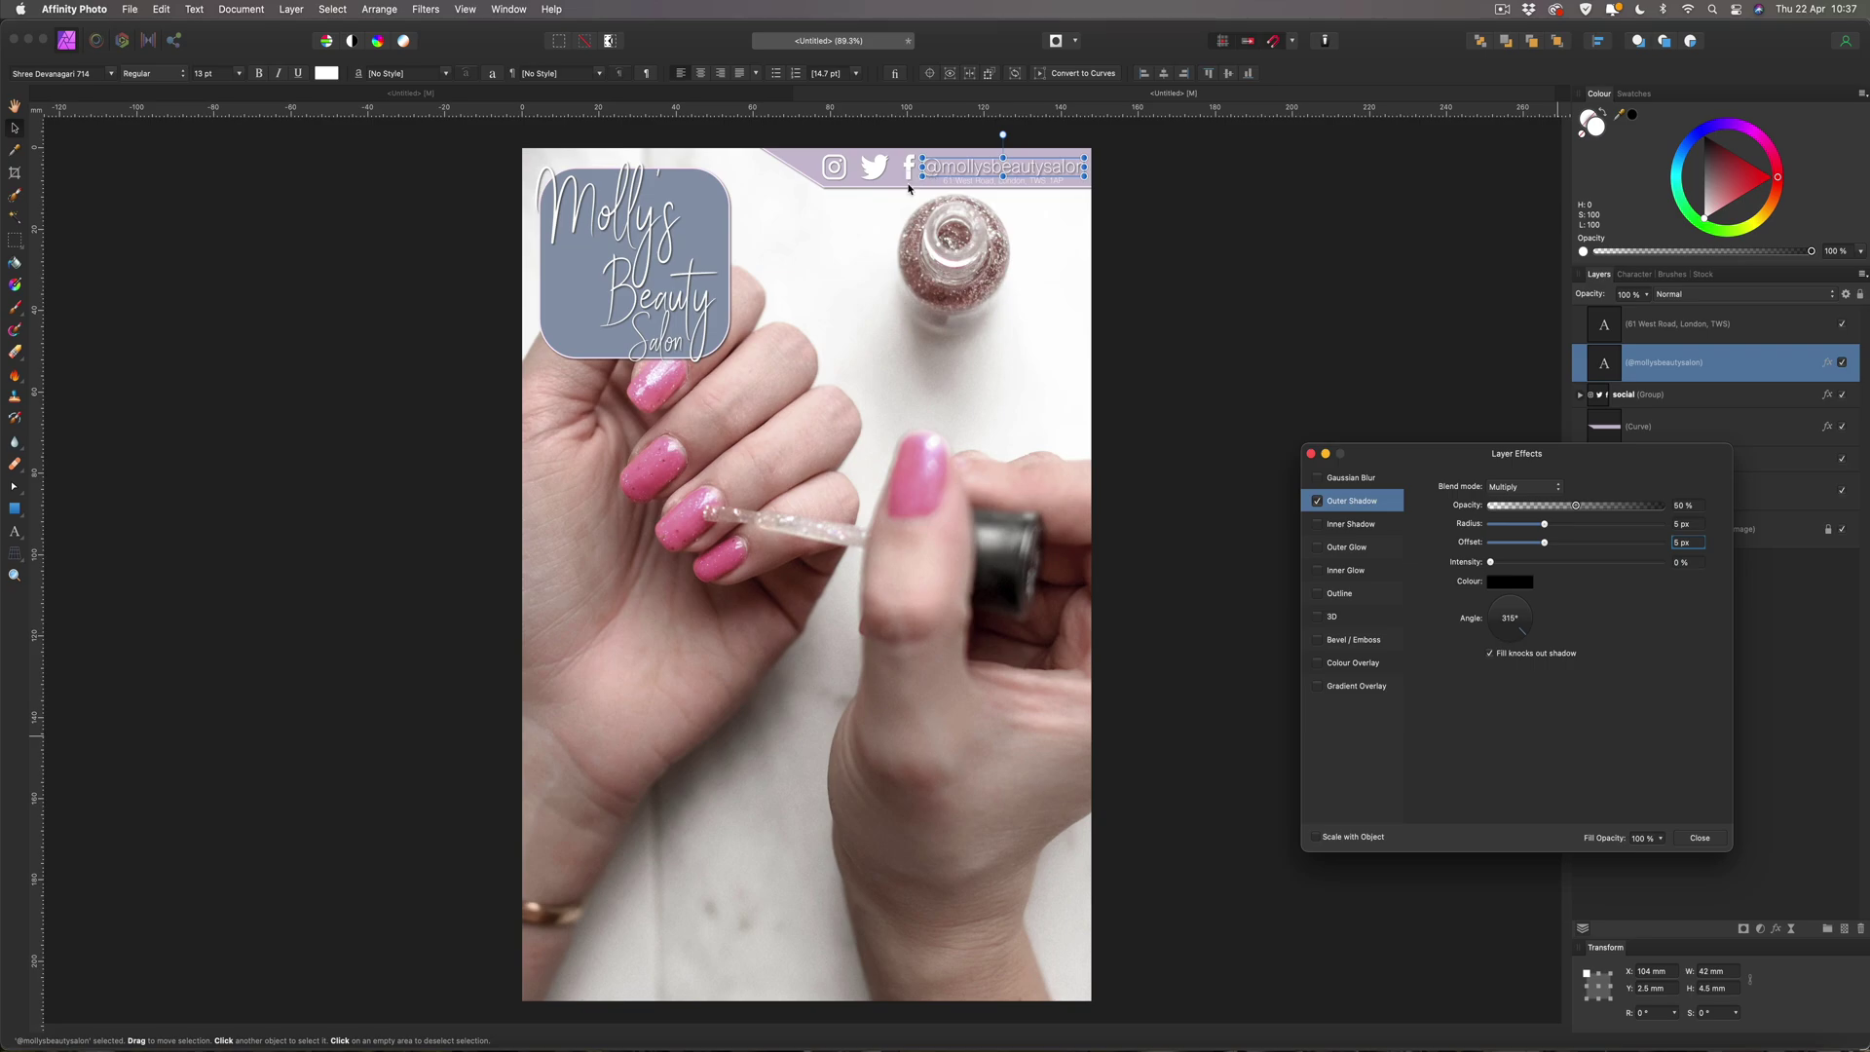
# Lower the handle's shadow radius and offset to 3 px and close the effects.
pyautogui.click(1683, 525)
pyautogui.write('3')
pyautogui.press('Tab')
pyautogui.write('3')
pyautogui.press('Return')
pyautogui.click(1699, 838)
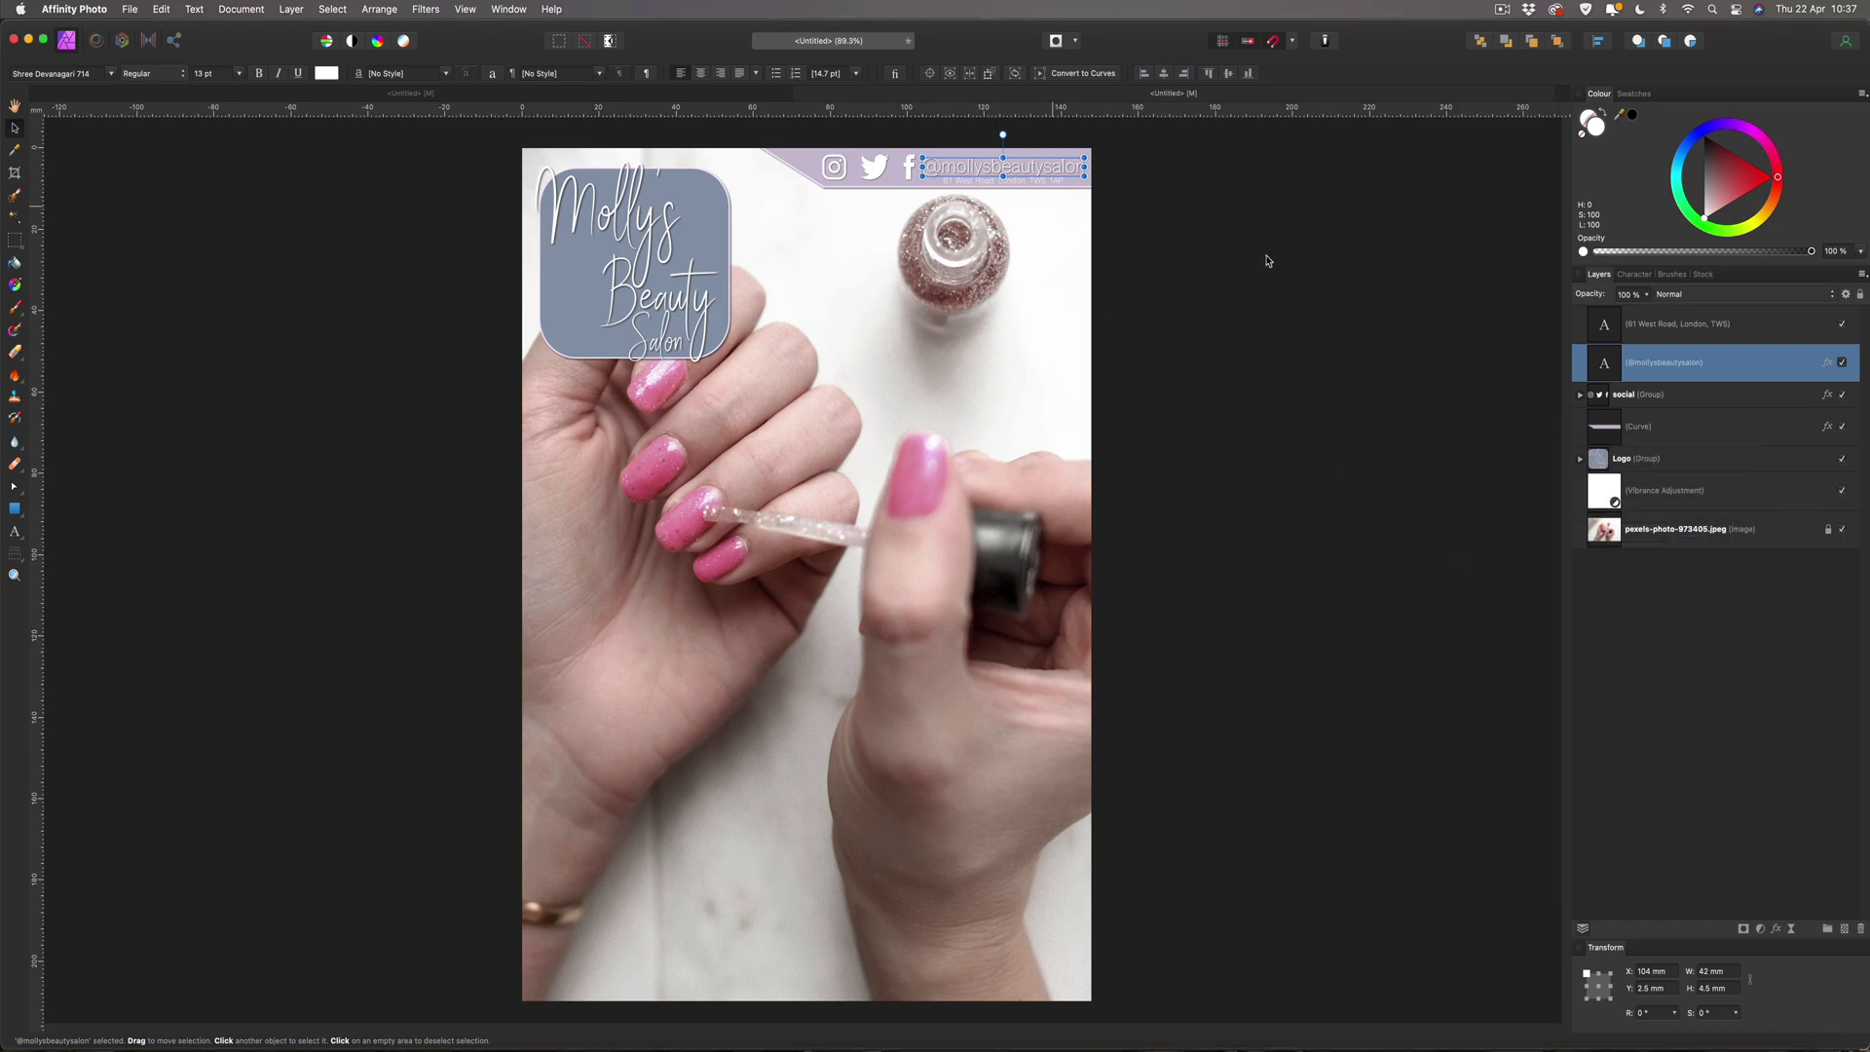
# Give the address text an outer shadow with 3 px radius and 3 px offset.
pyautogui.click(1684, 335)
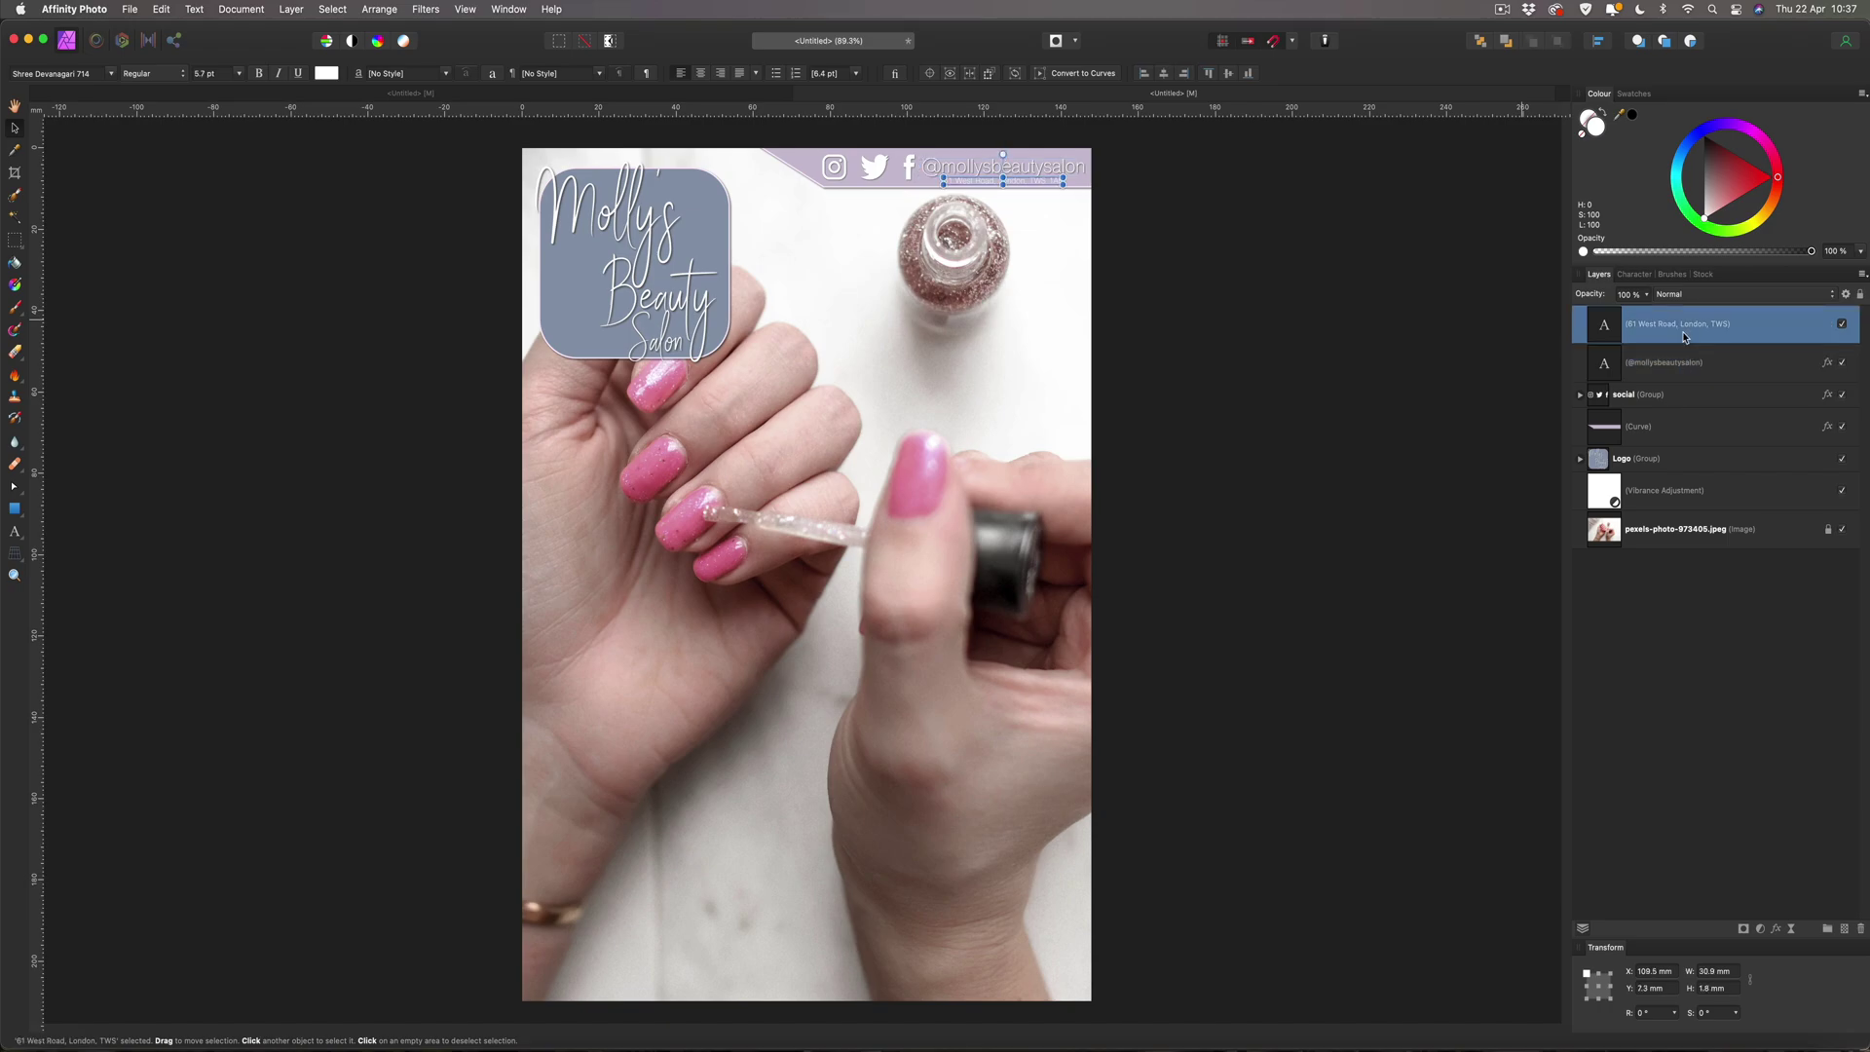
pyautogui.click(1776, 928)
pyautogui.click(1690, 526)
pyautogui.write('3')
pyautogui.press('Tab')
pyautogui.write('3')
pyautogui.press('Return')
pyautogui.click(1702, 839)
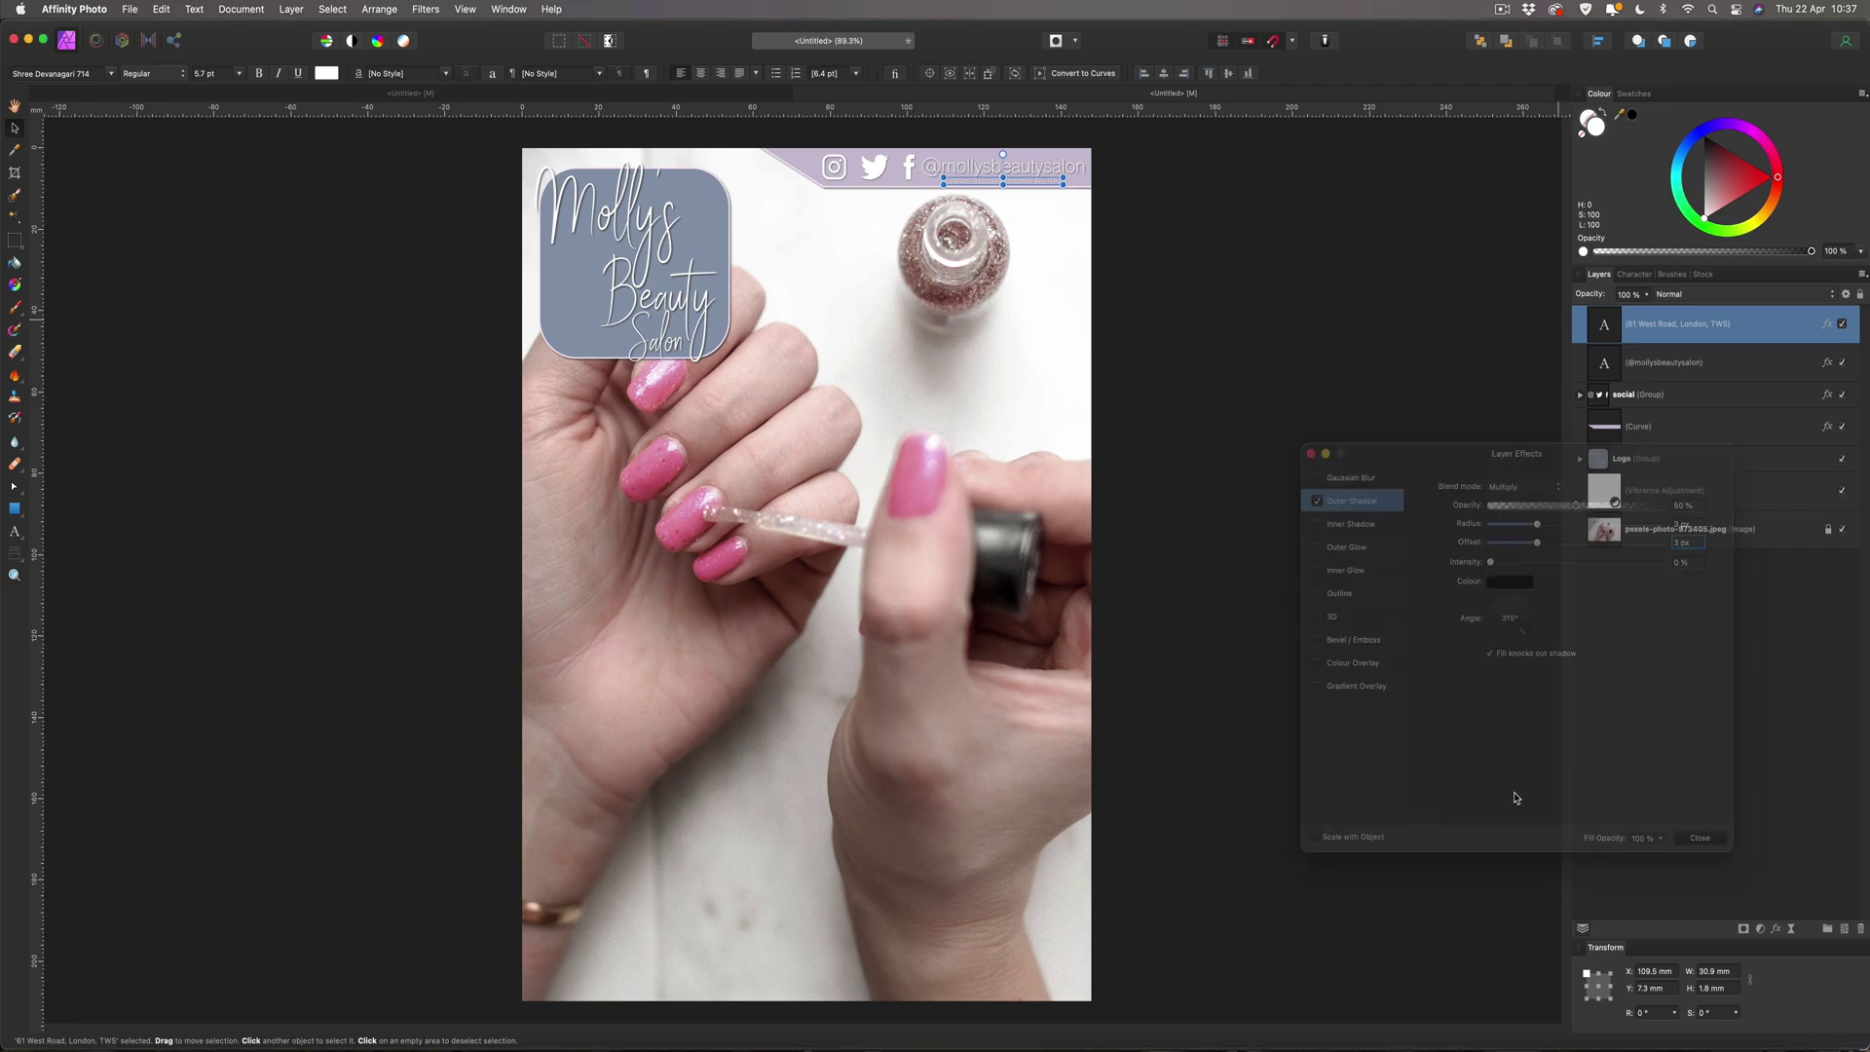
pyautogui.click(1464, 772)
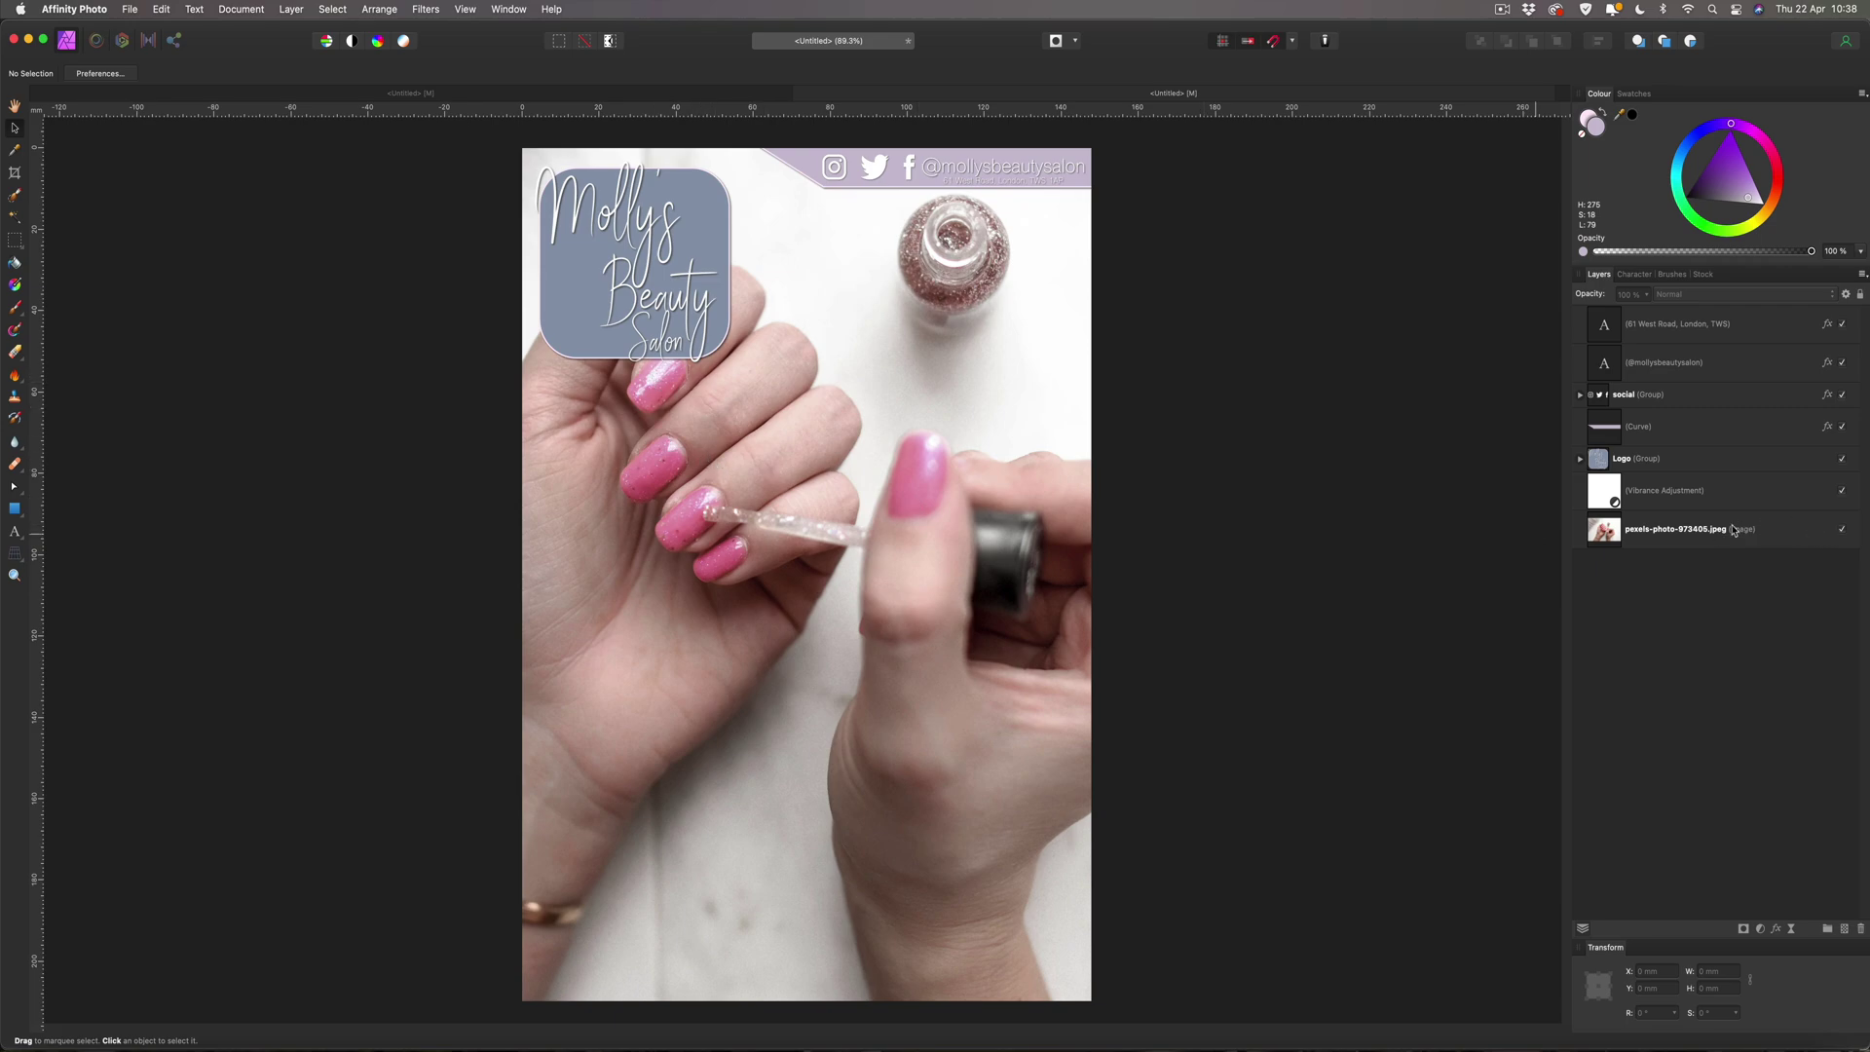
pyautogui.click(1733, 529)
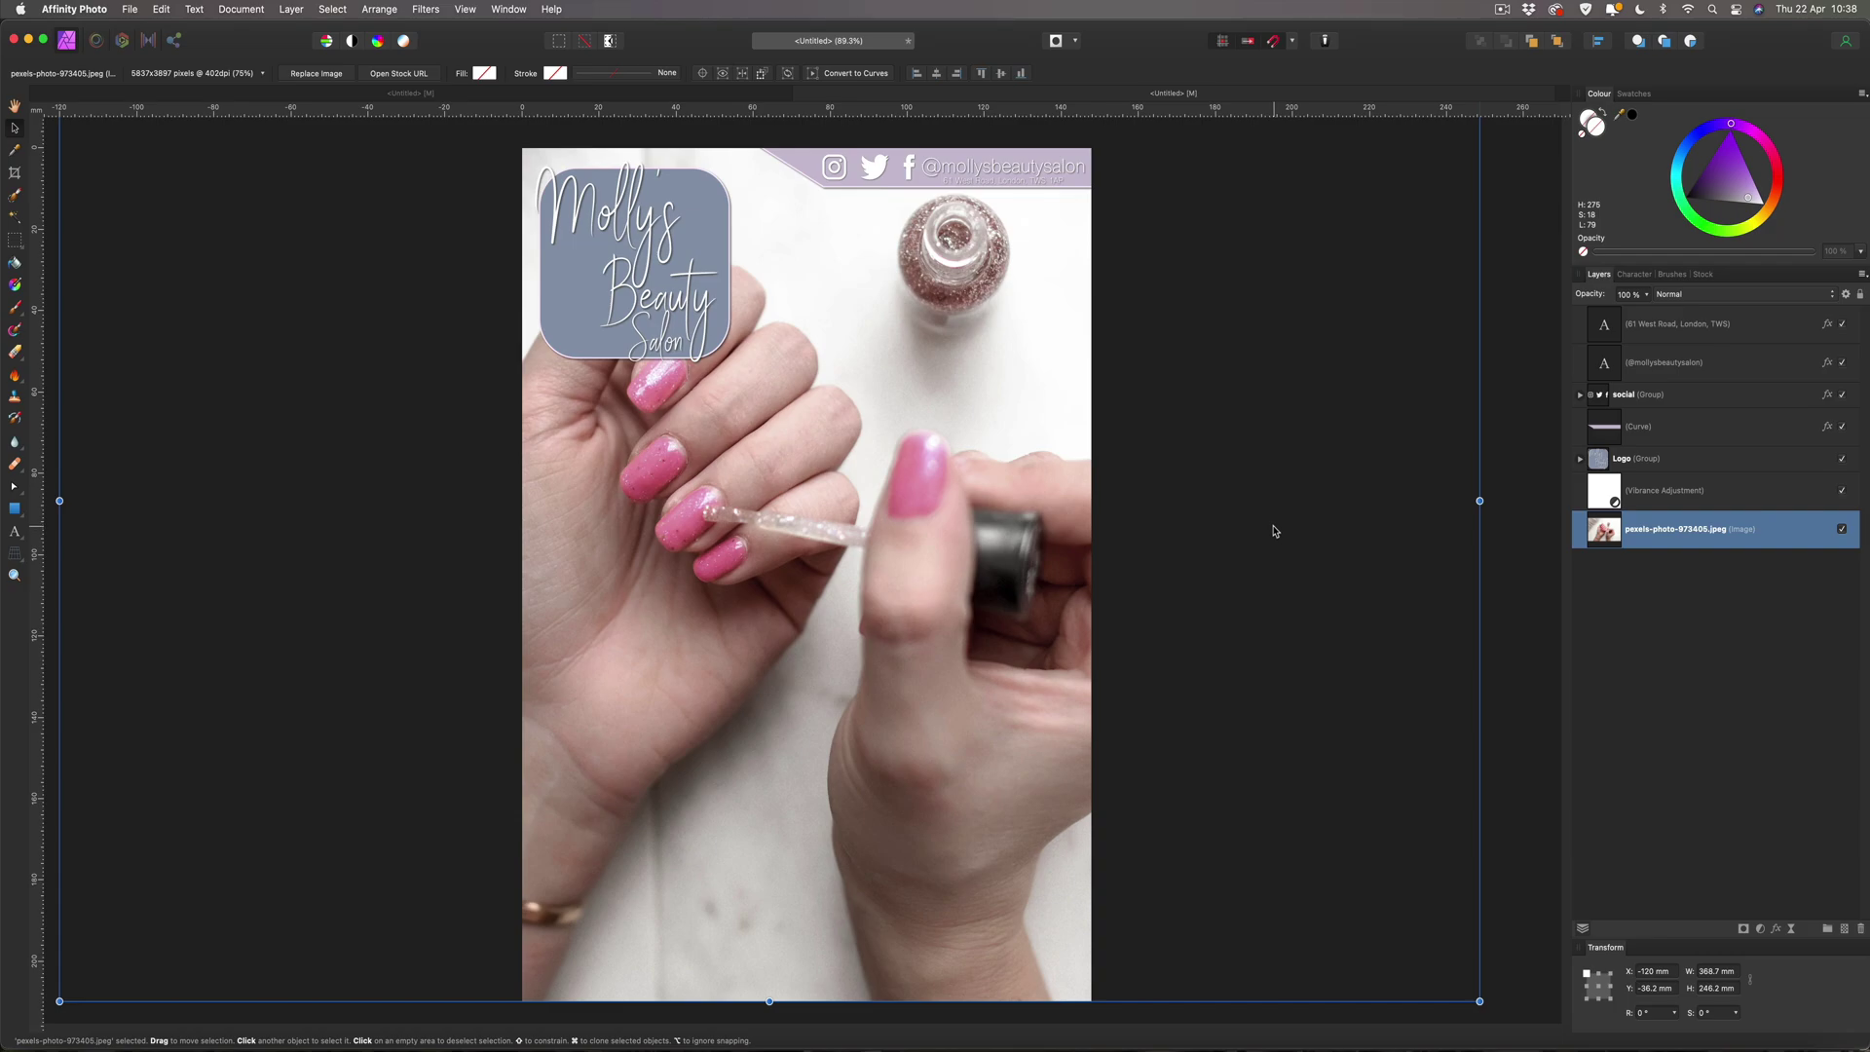
# Nudge the nail photo down to Y −30.7 mm and lock its layer.
pyautogui.press('Down')
pyautogui.press('Down')
pyautogui.press('Down')
pyautogui.press('Down')
pyautogui.press('Down')
pyautogui.press('Down')
pyautogui.press('Down')
pyautogui.press('Down')
pyautogui.press('Down')
pyautogui.press('Down')
pyautogui.press('Down')
pyautogui.press('Down')
pyautogui.press('Down')
pyautogui.press('Down')
pyautogui.press('Down')
pyautogui.press('Down')
pyautogui.press('Down')
pyautogui.press('Down')
pyautogui.press('Down')
pyautogui.press('Down')
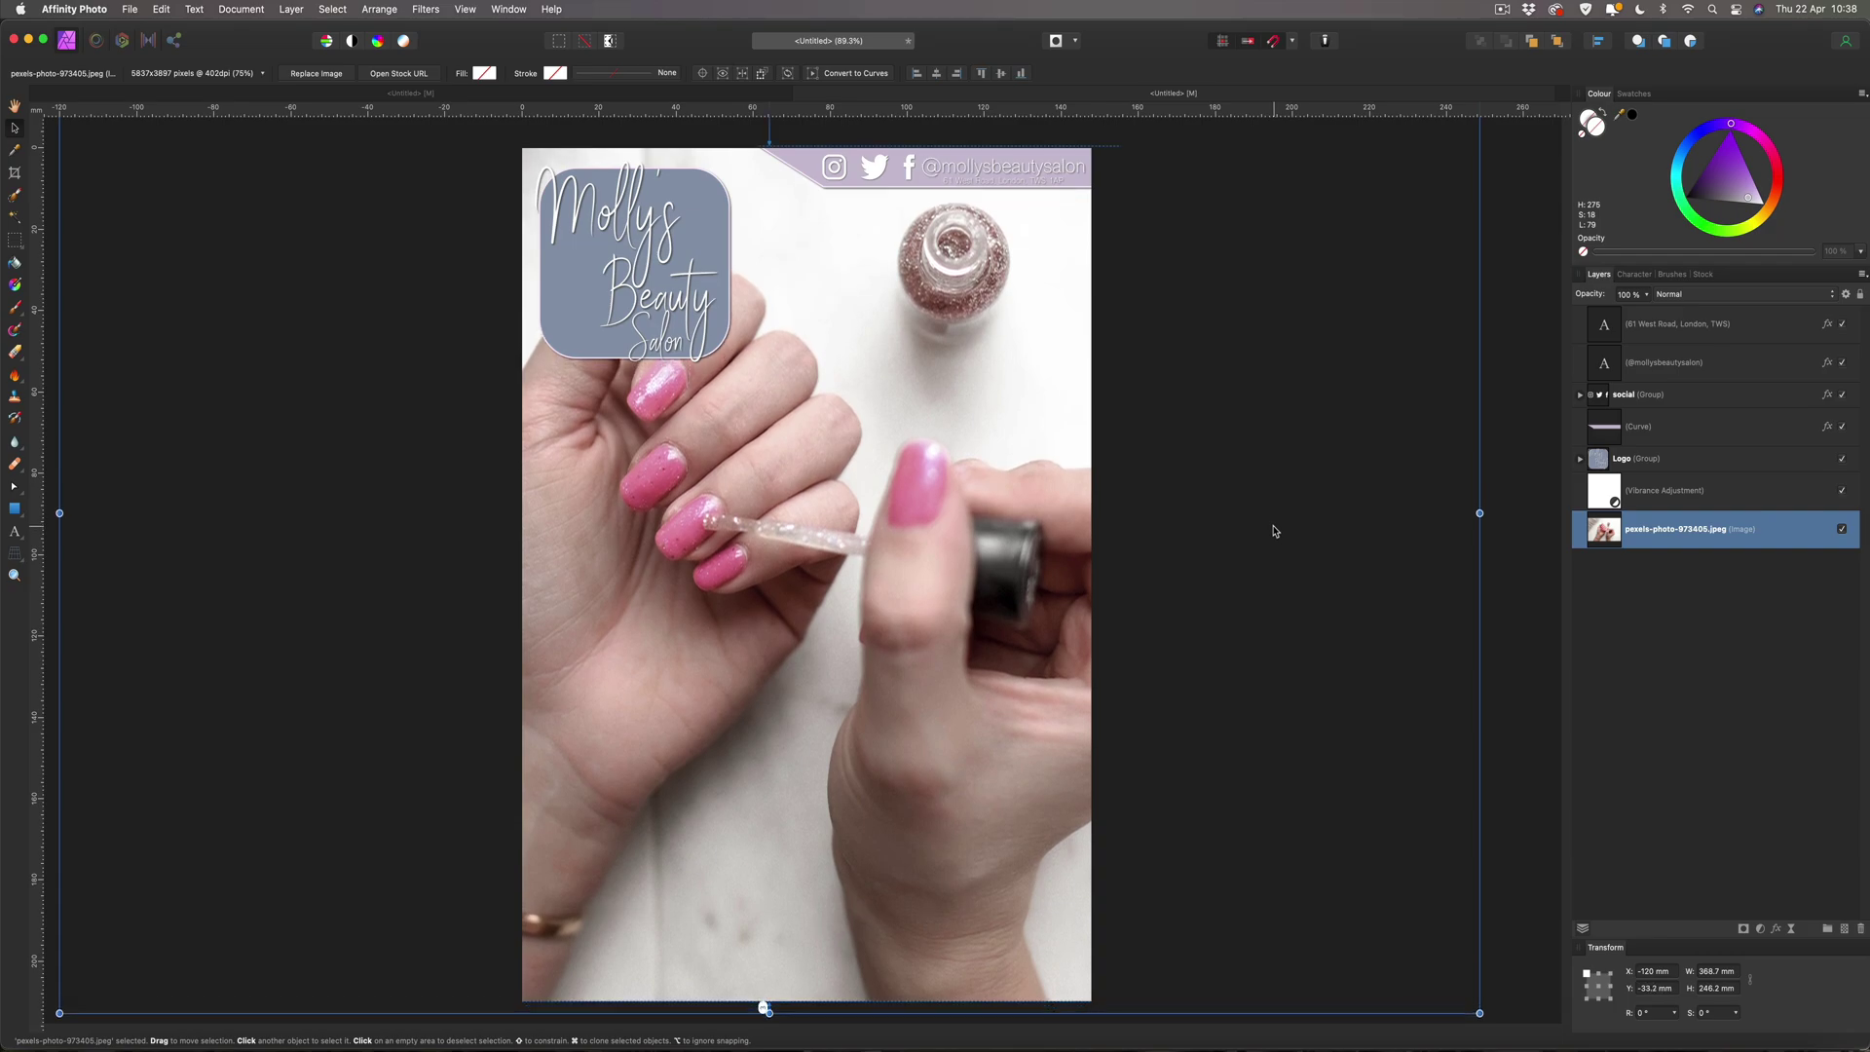
pyautogui.press('Down')
pyautogui.press('Down')
pyautogui.press('Down')
pyautogui.press('Down')
pyautogui.press('Down')
pyautogui.press('Down')
pyautogui.press('Down')
pyautogui.press('Down')
pyautogui.press('Down')
pyautogui.press('Down')
pyautogui.press('Down')
pyautogui.press('Down')
pyautogui.press('Down')
pyautogui.press('Down')
pyautogui.press('Down')
pyautogui.press('Down')
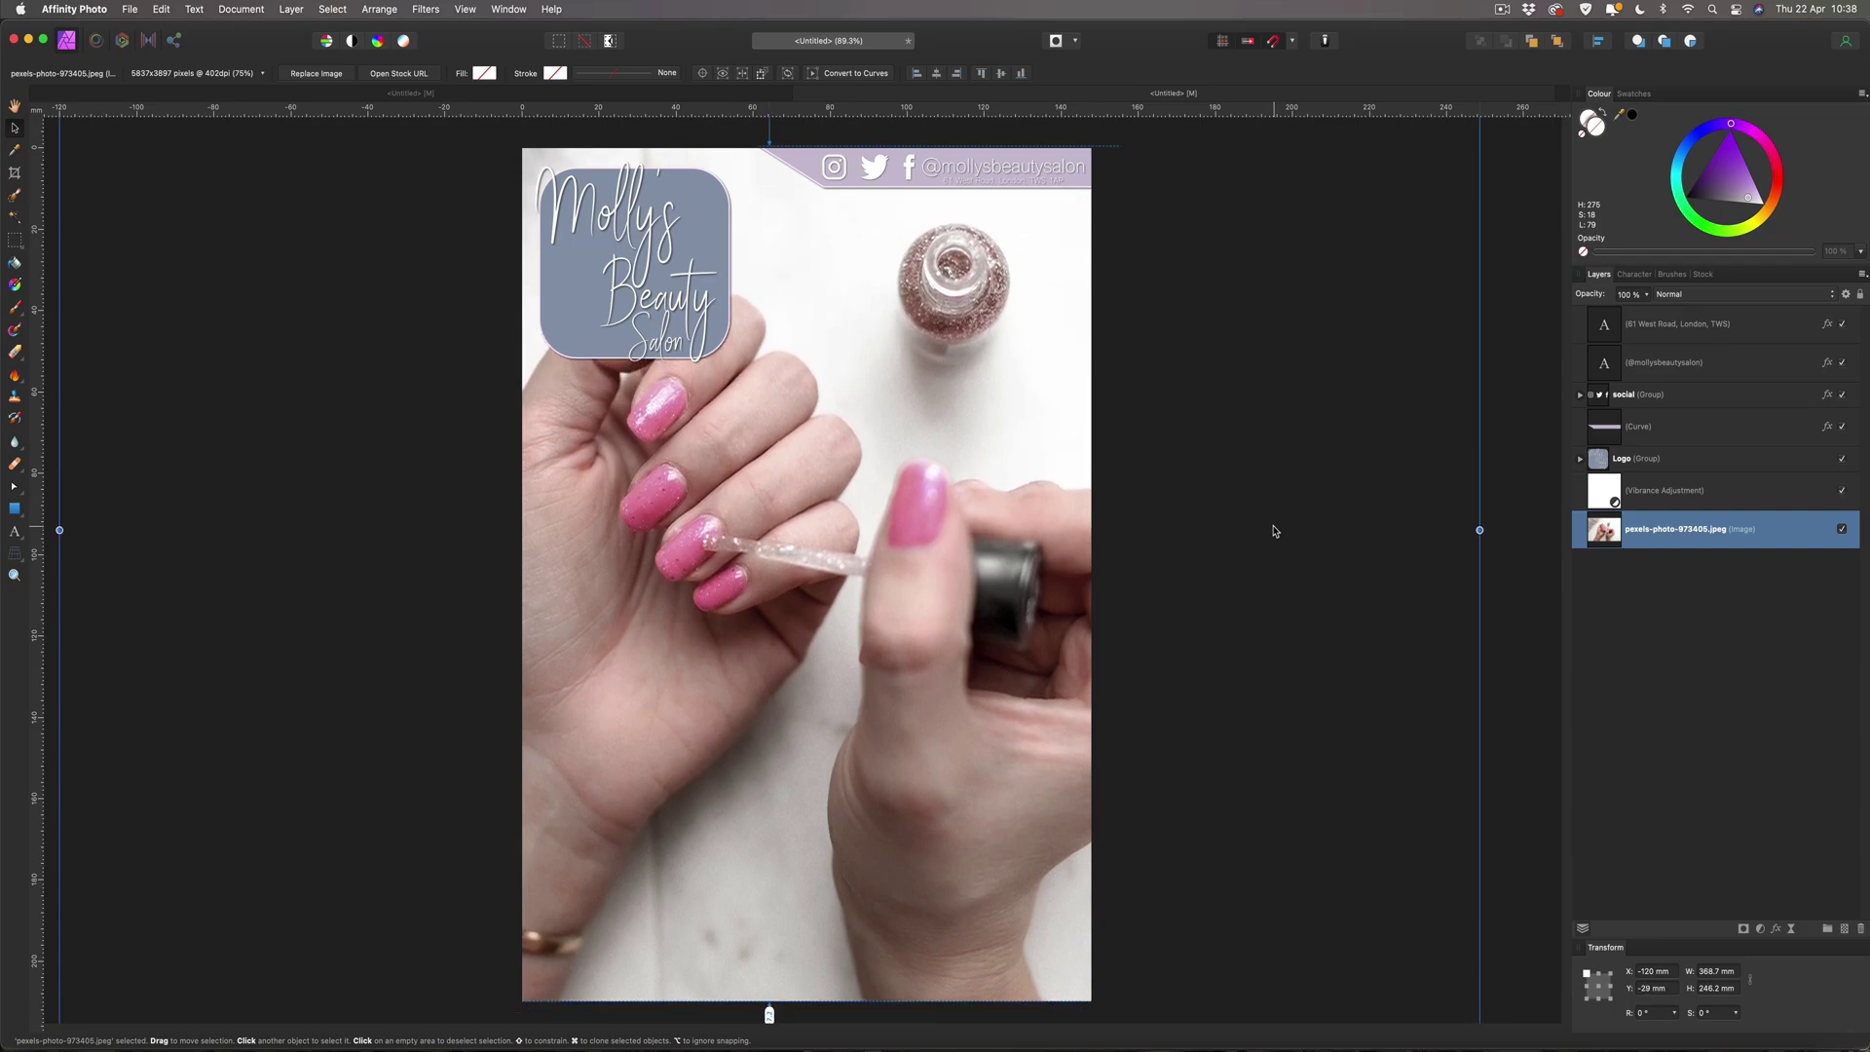
pyautogui.press('Up')
pyautogui.press('Up')
pyautogui.press('Up')
pyautogui.press('Up')
pyautogui.press('Up')
pyautogui.press('Up')
pyautogui.press('Up')
pyautogui.press('Up')
pyautogui.press('Up')
pyautogui.press('Up')
pyautogui.press('Up')
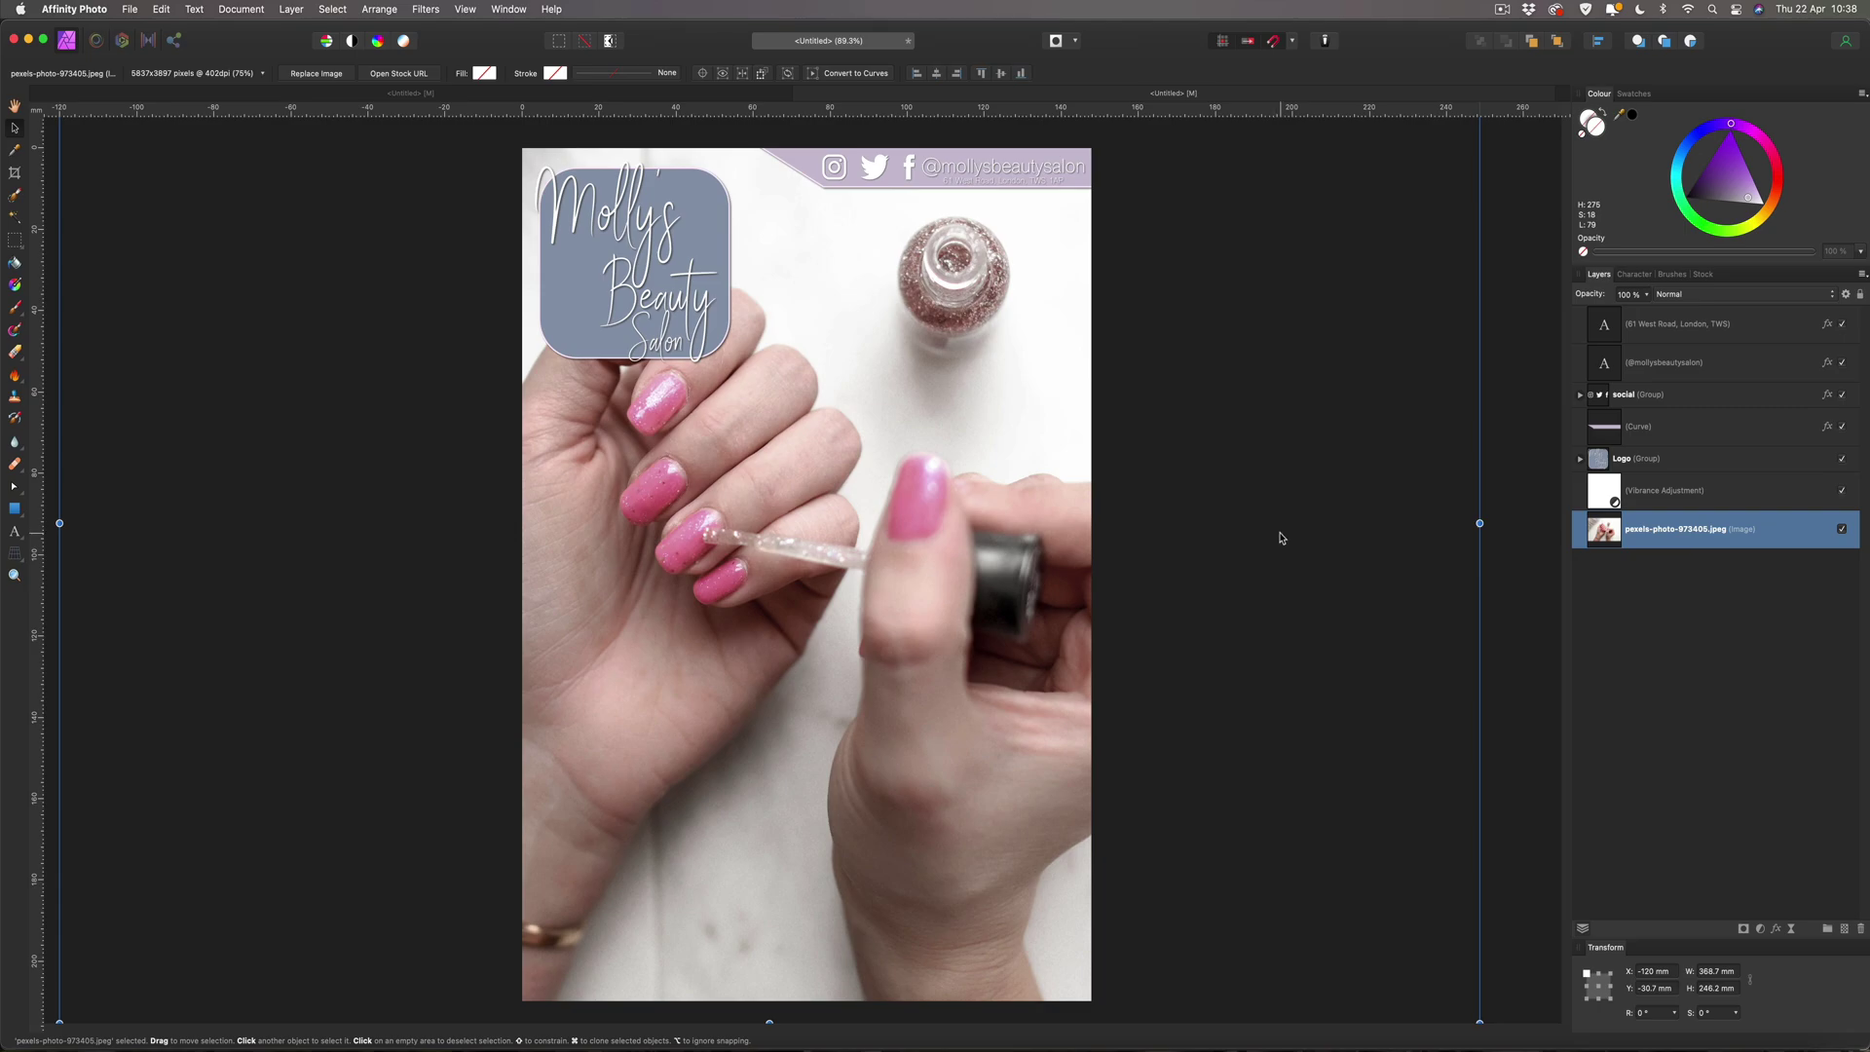
pyautogui.click(1860, 294)
pyautogui.click(1506, 300)
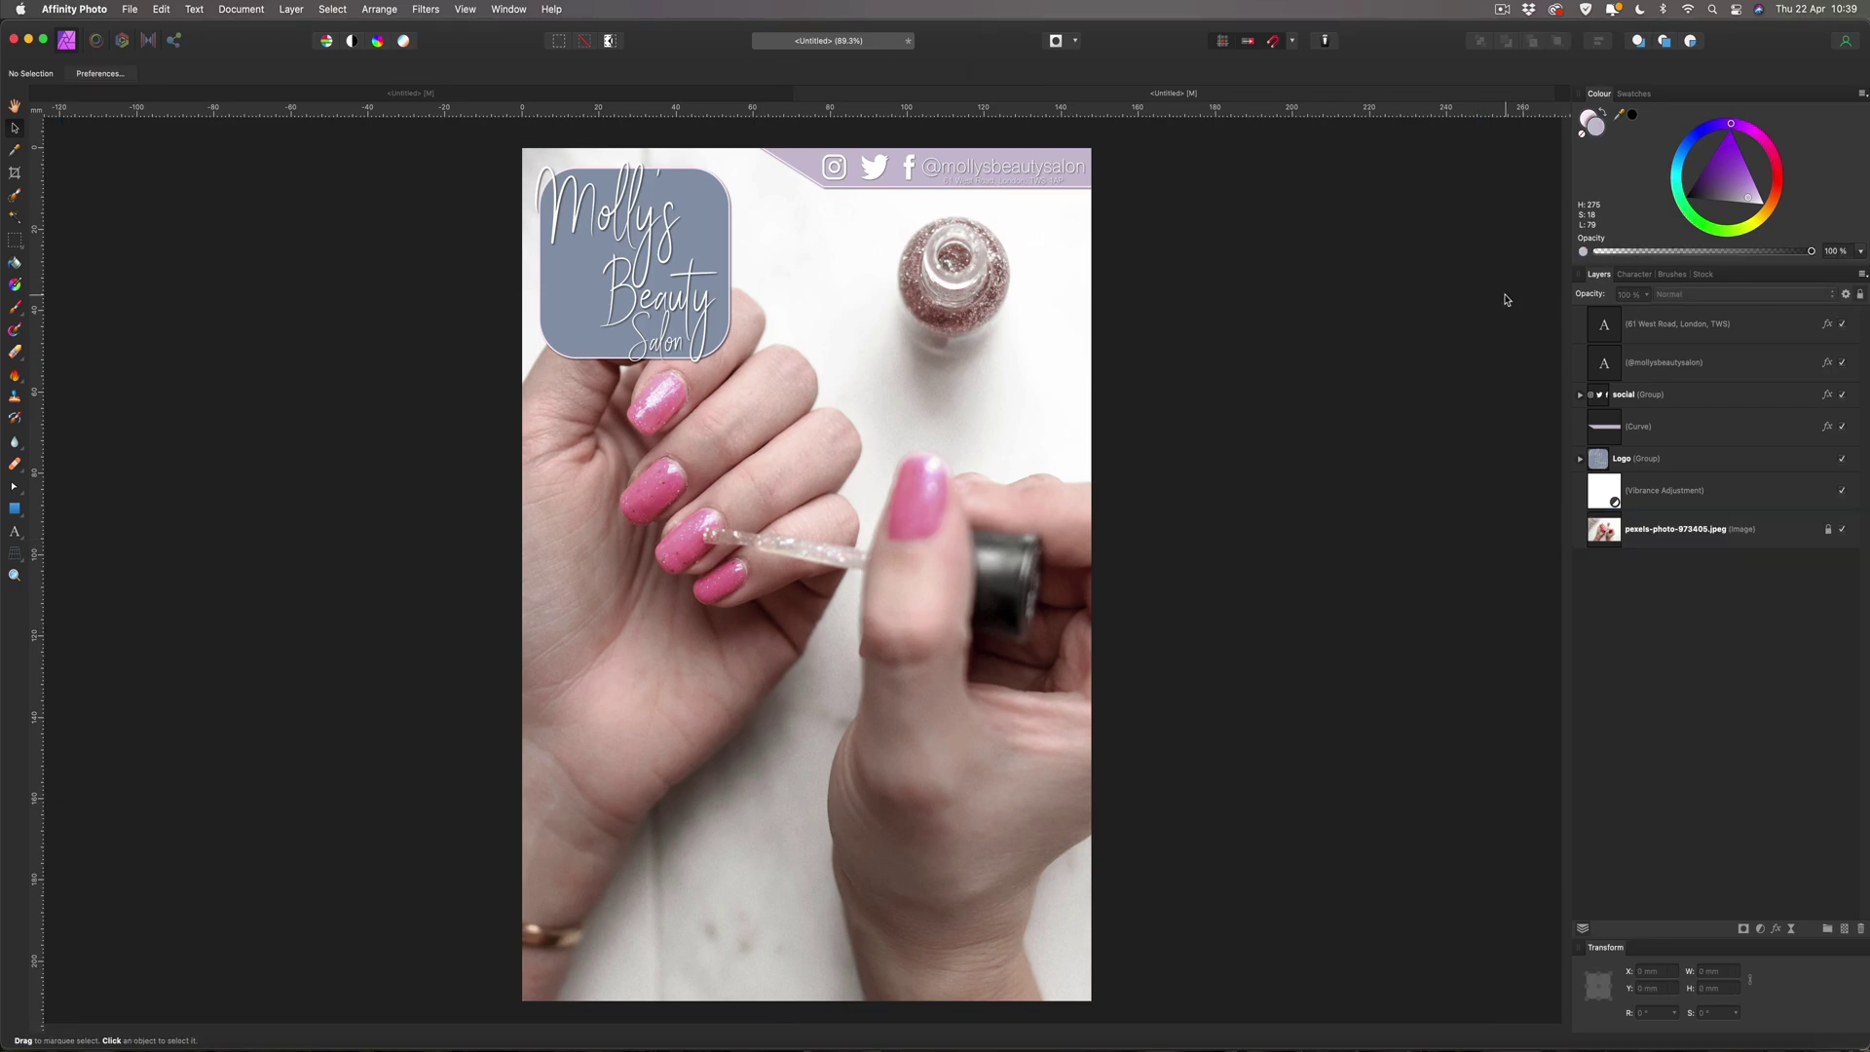
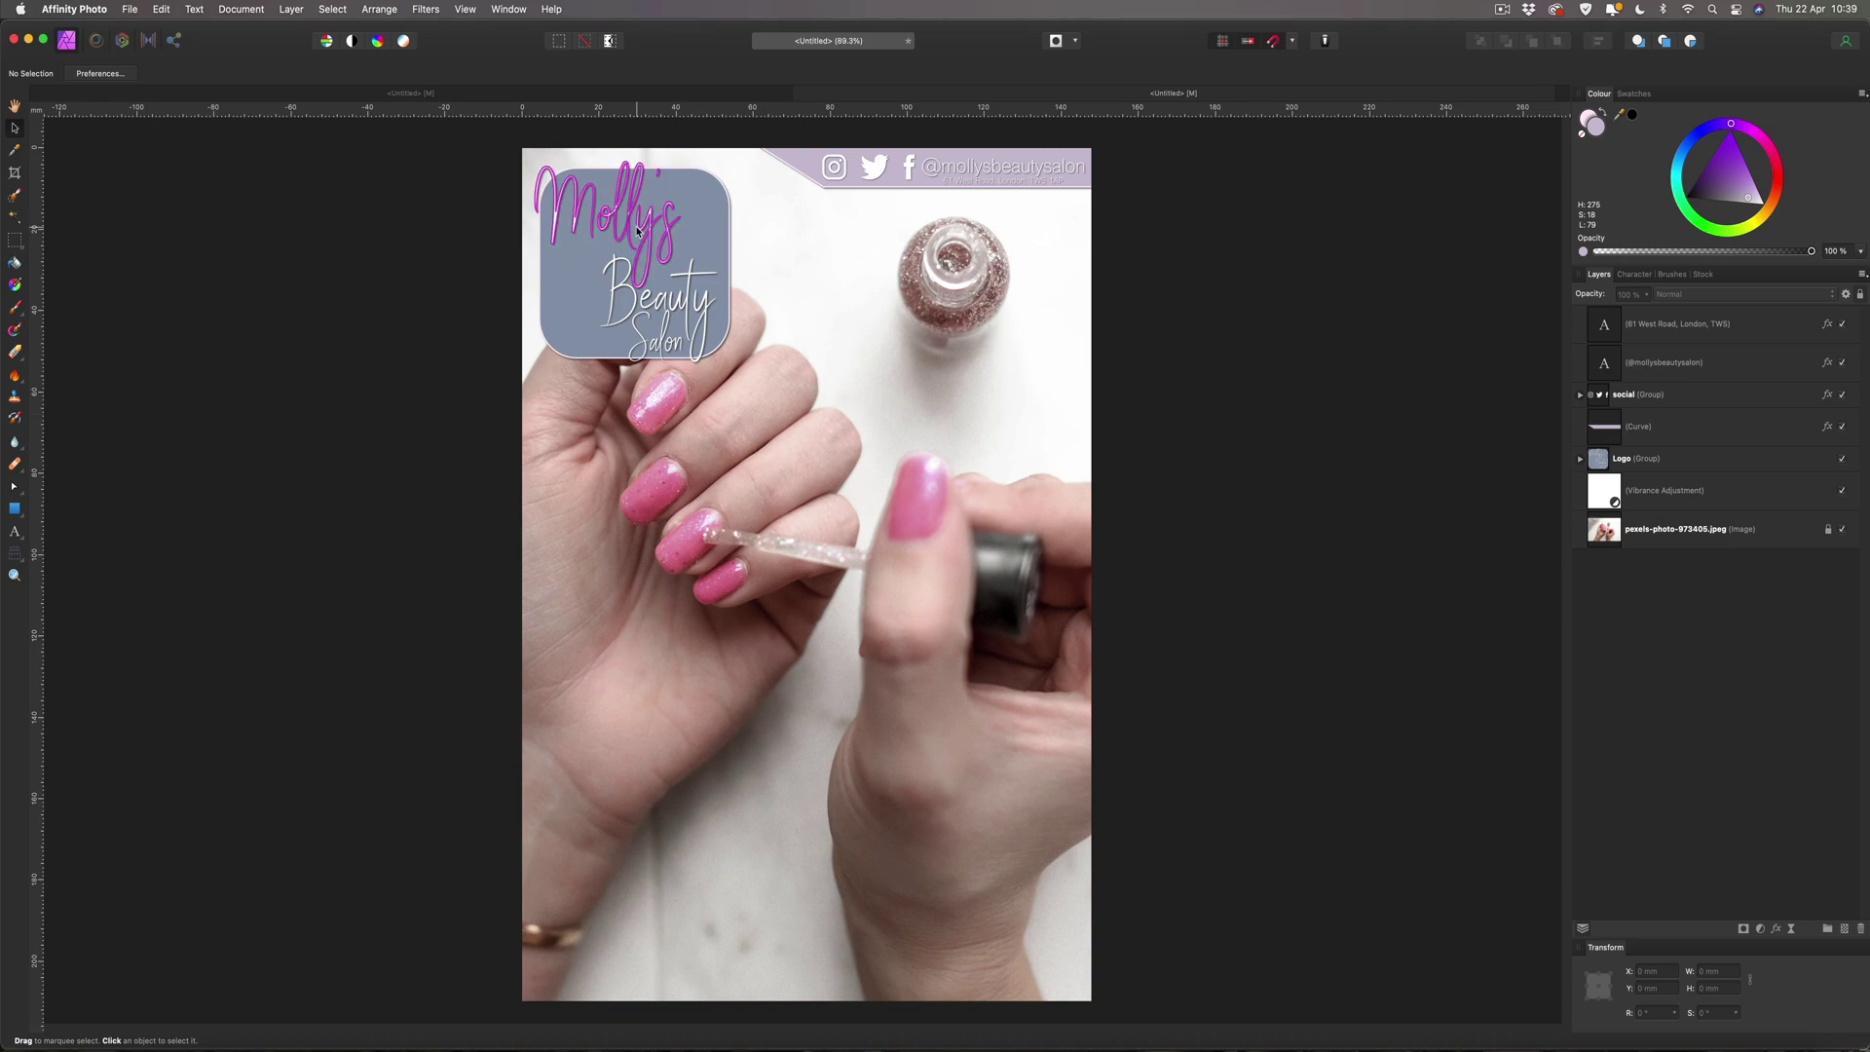
pyautogui.click(954, 172)
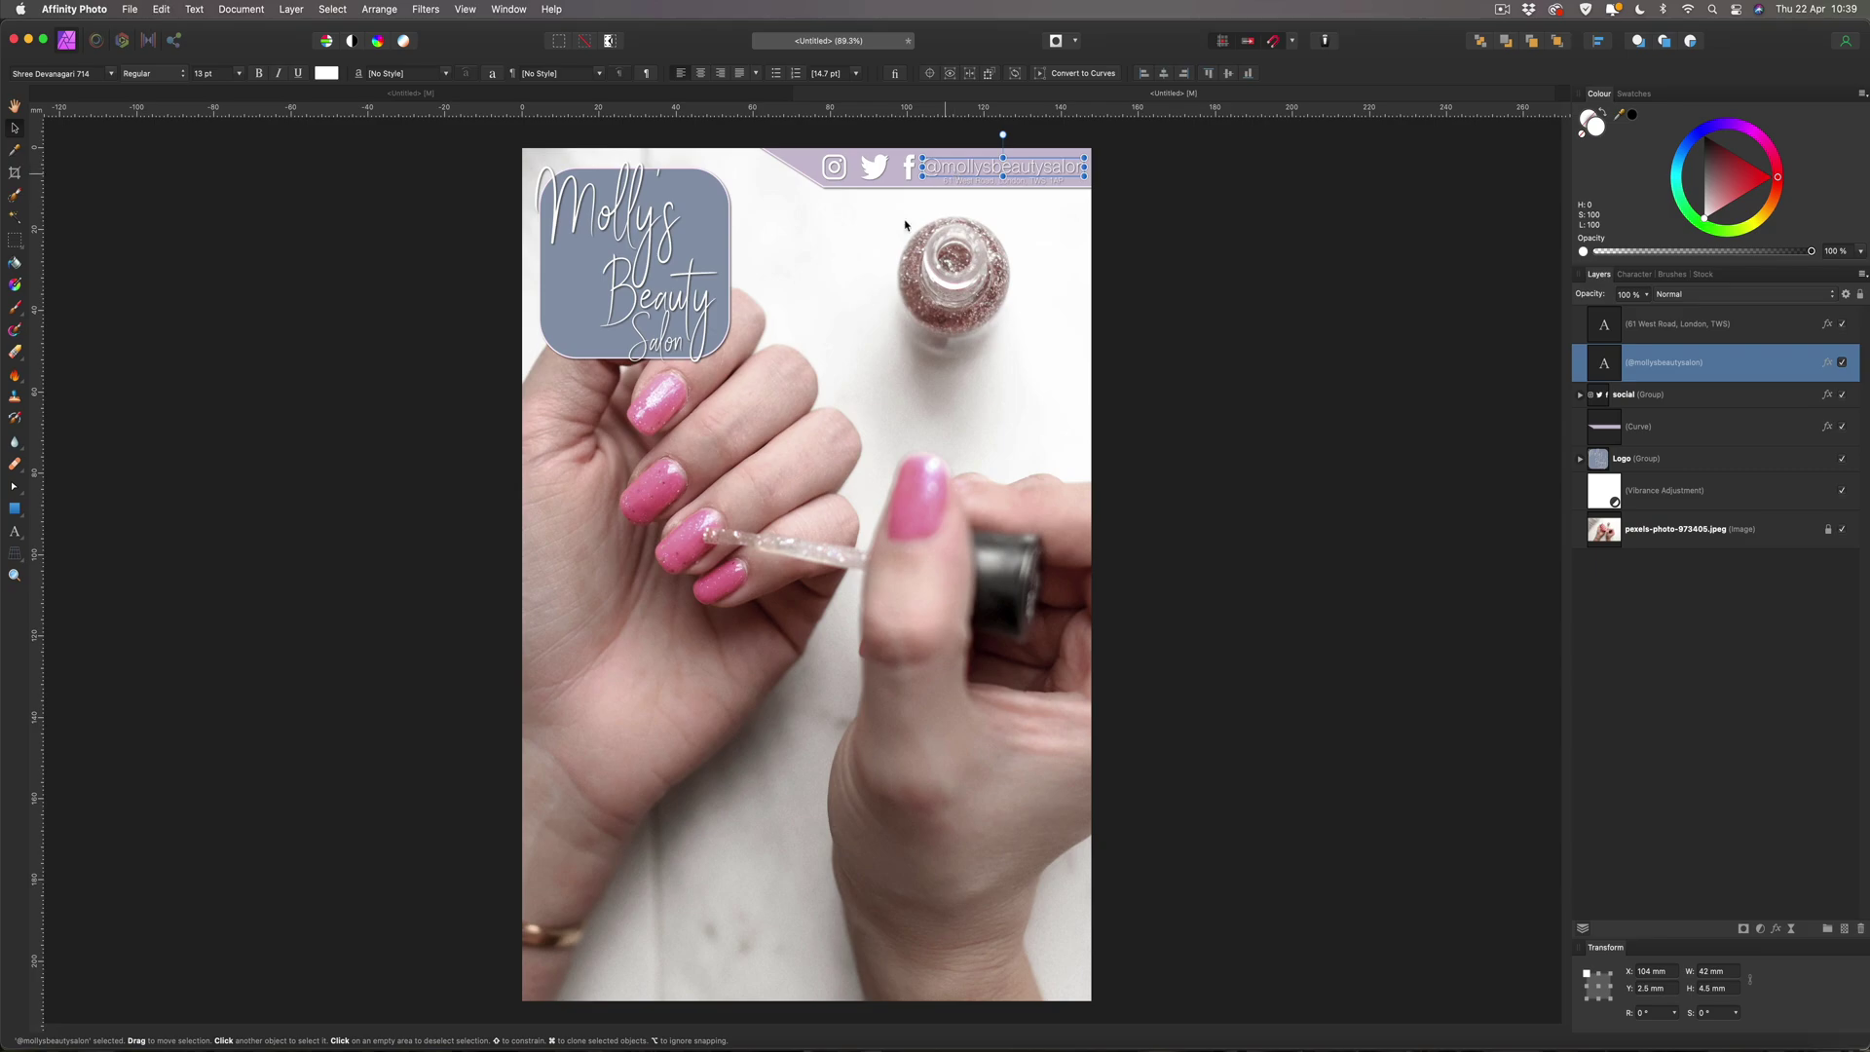
pyautogui.press('super+j')
pyautogui.moveTo(960, 171); pyautogui.dragTo(752, 585)
pyautogui.doubleClick(752, 585)
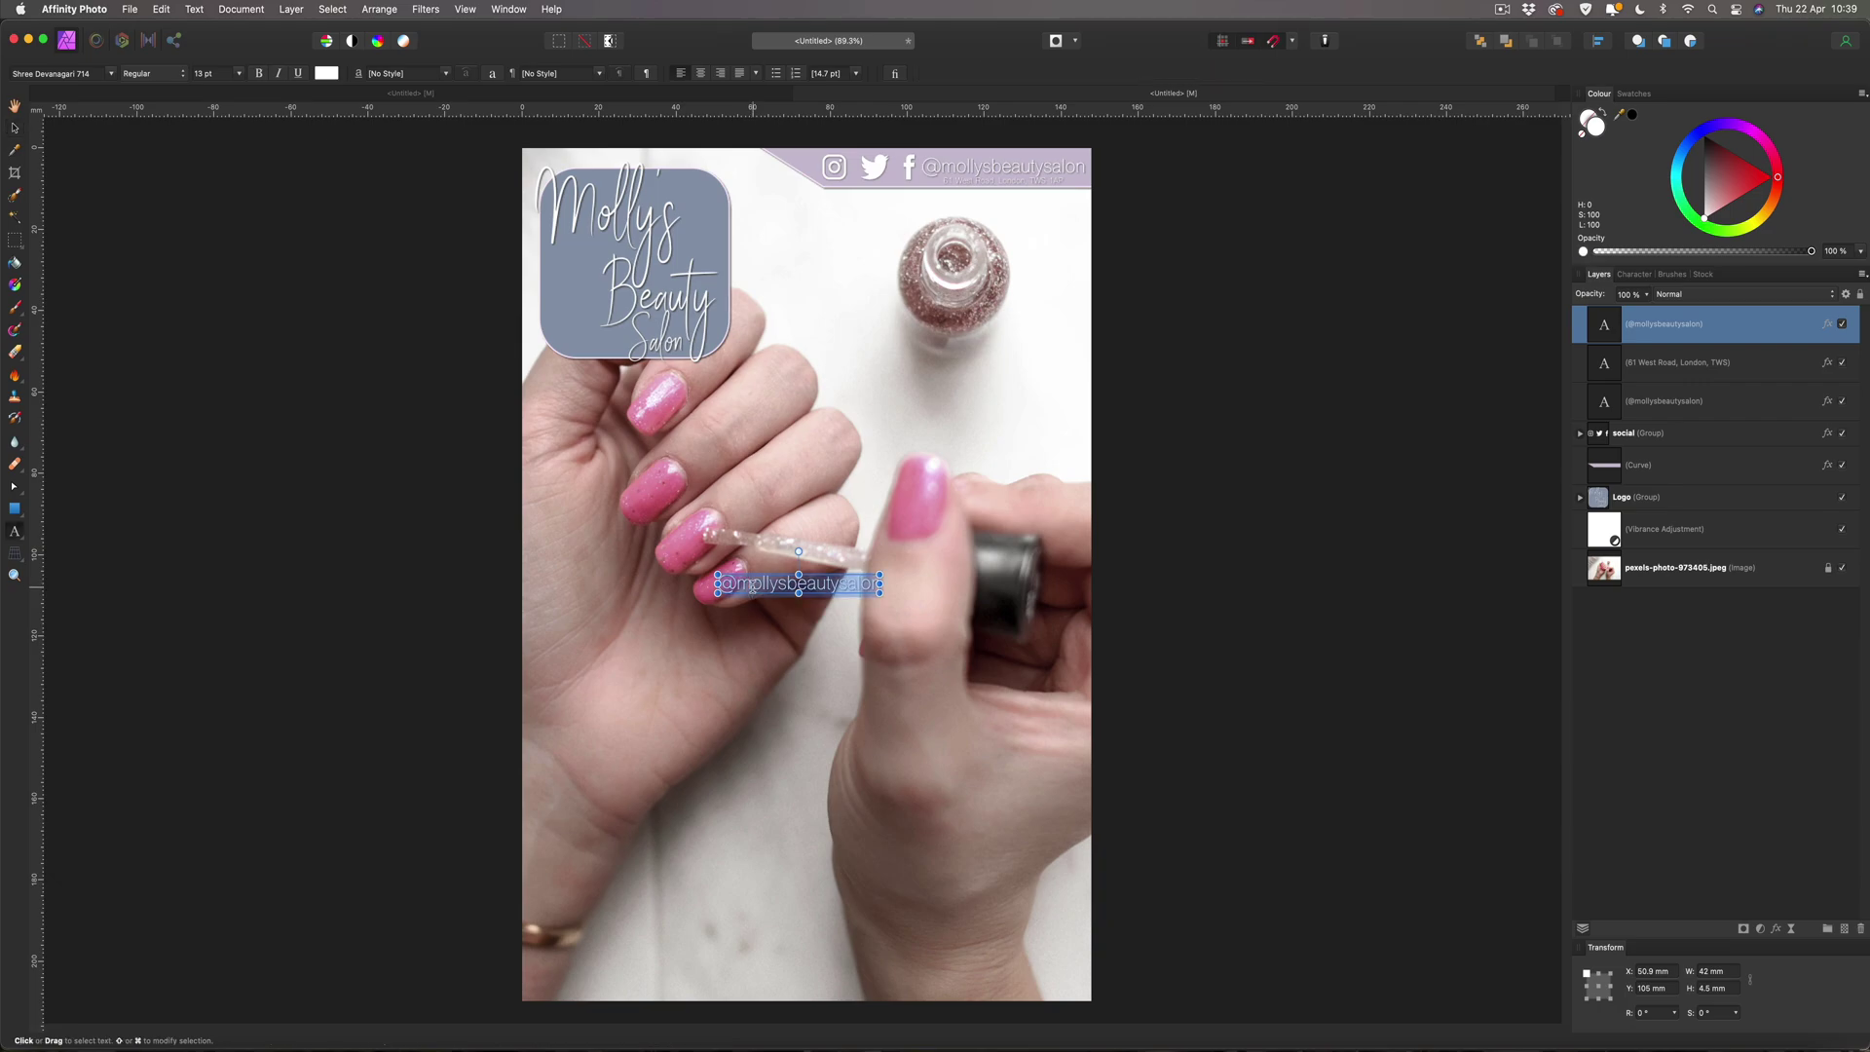
pyautogui.write('W')
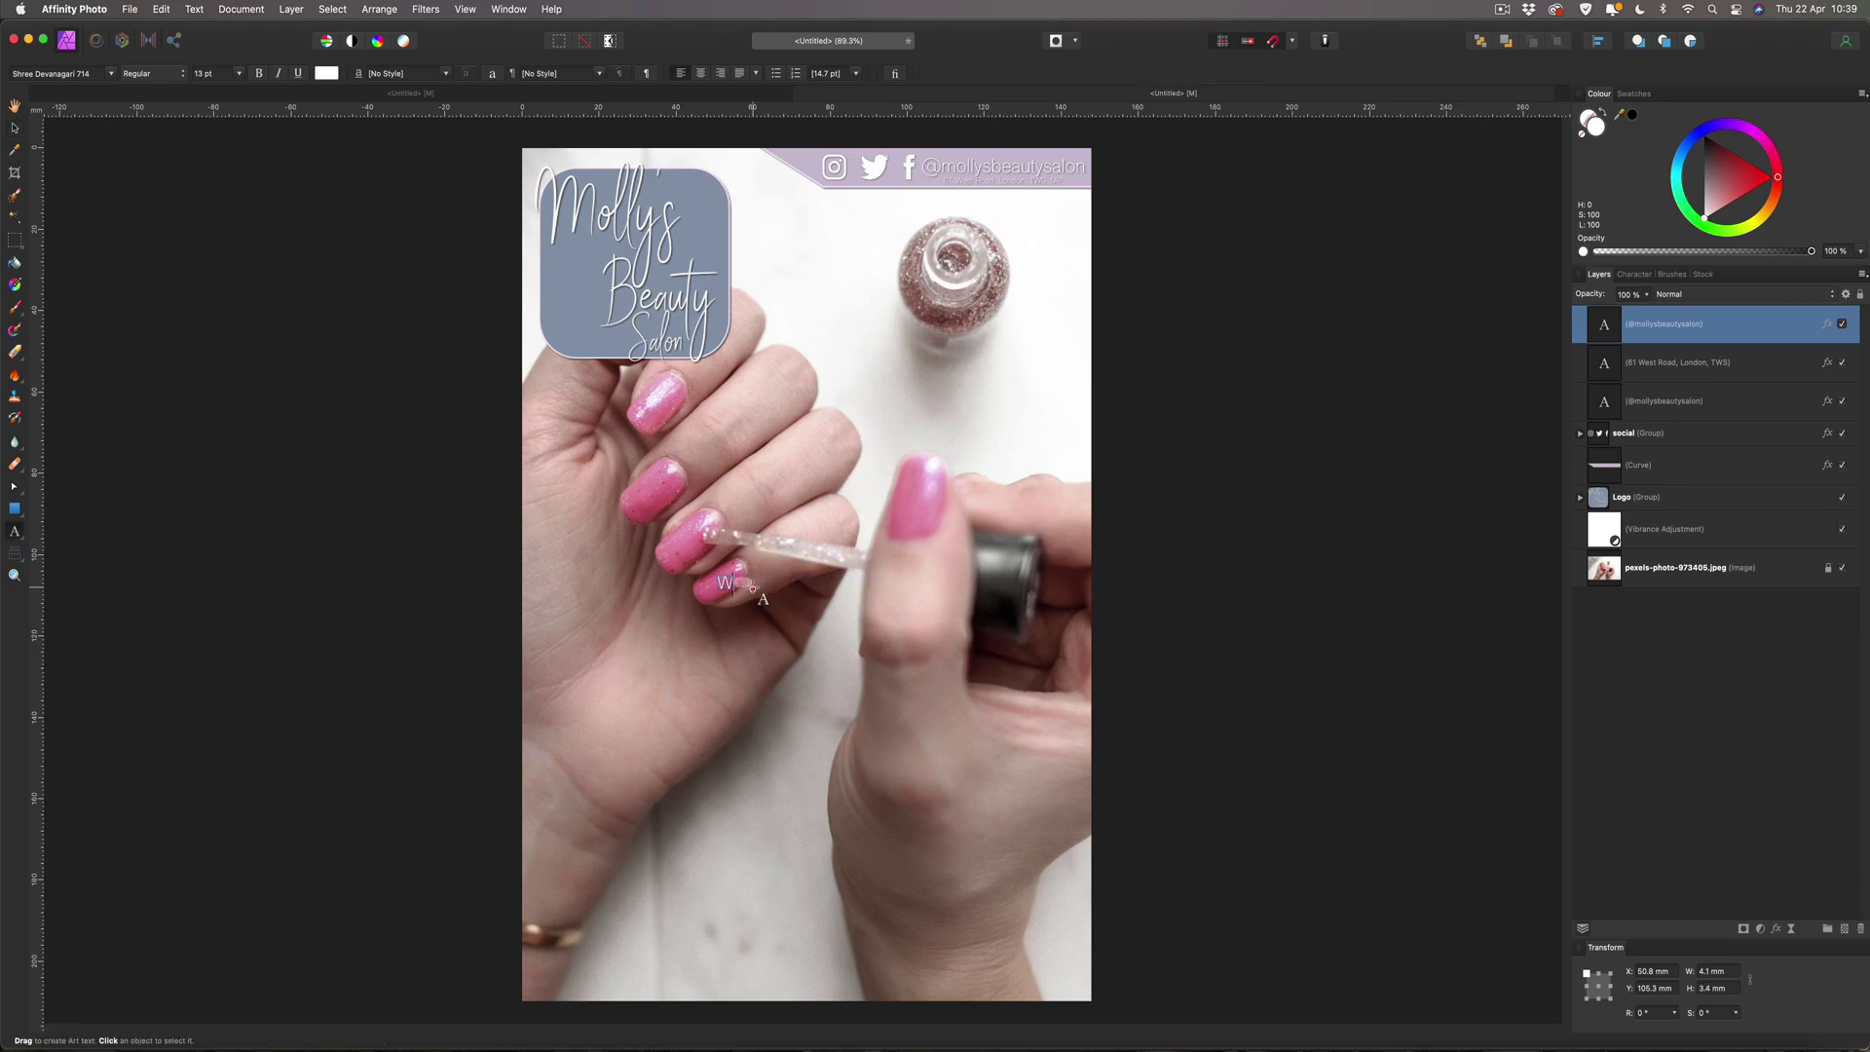
pyautogui.write('hat We Have to Offer')
pyautogui.press('Escape')
pyautogui.click(14, 129)
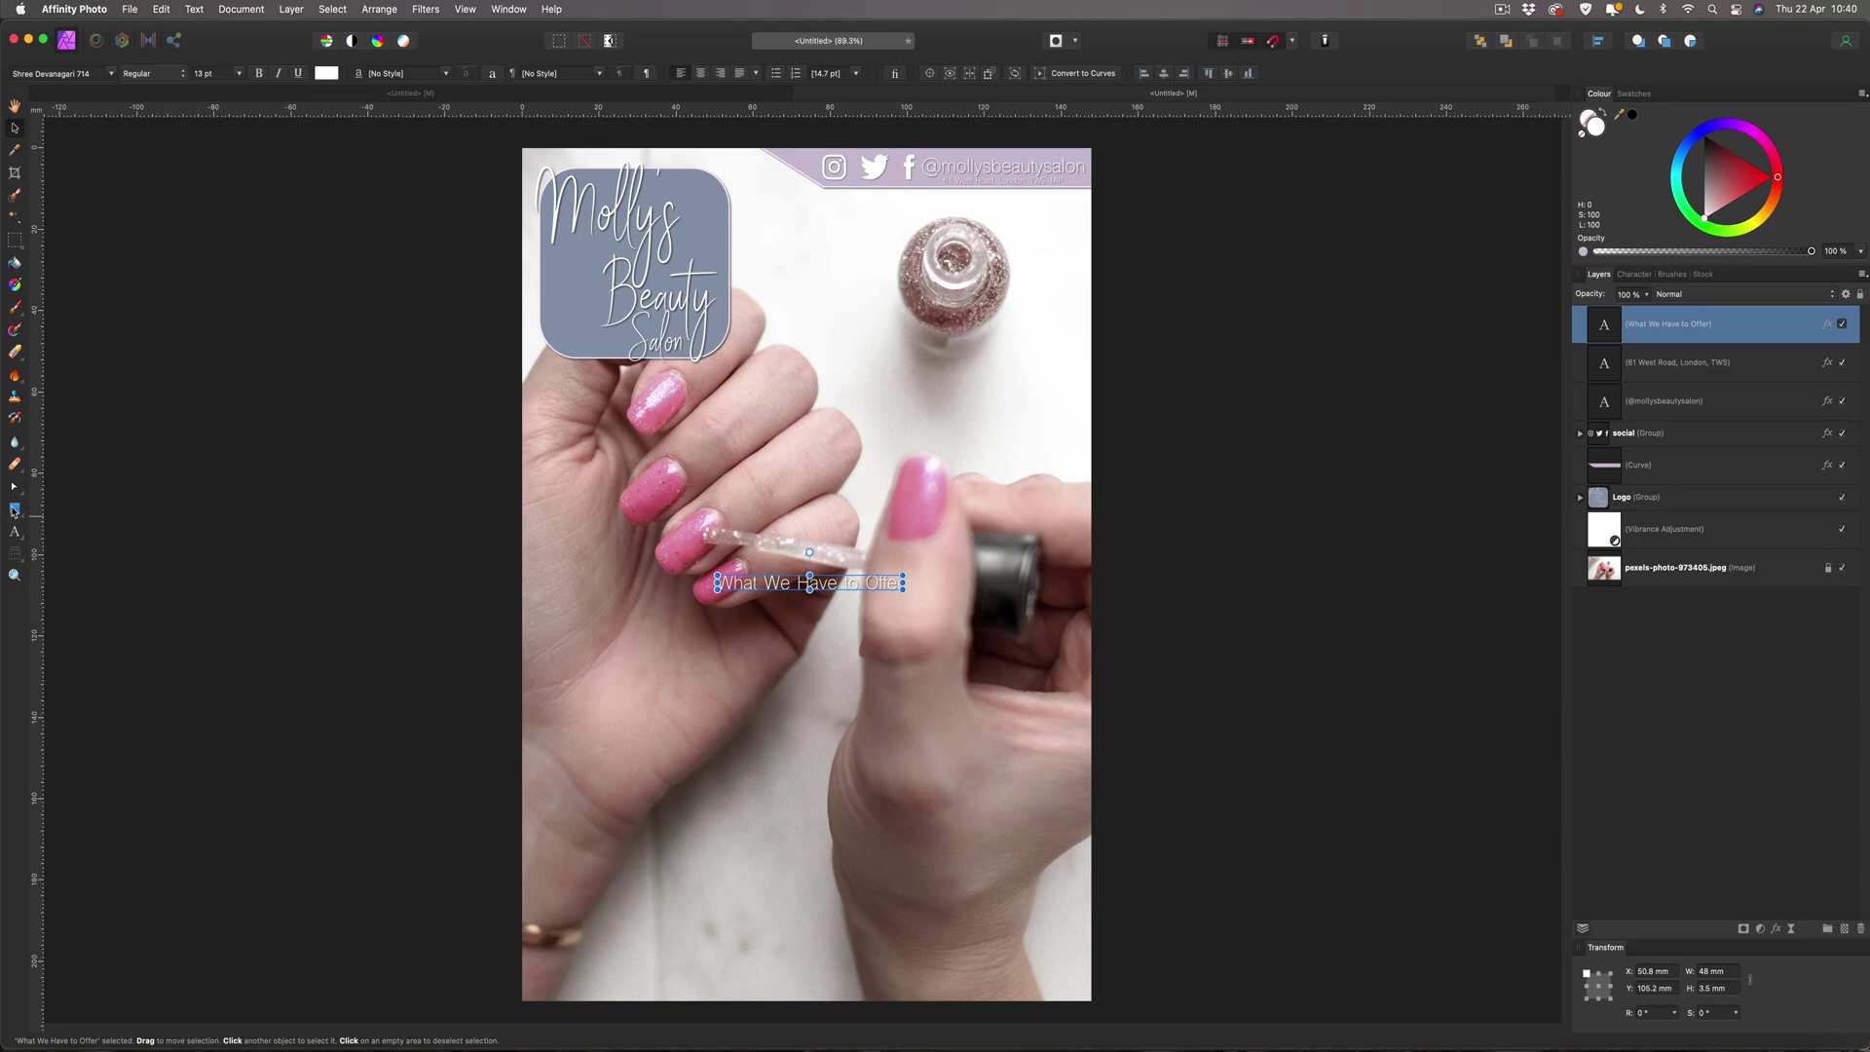
pyautogui.click(15, 509)
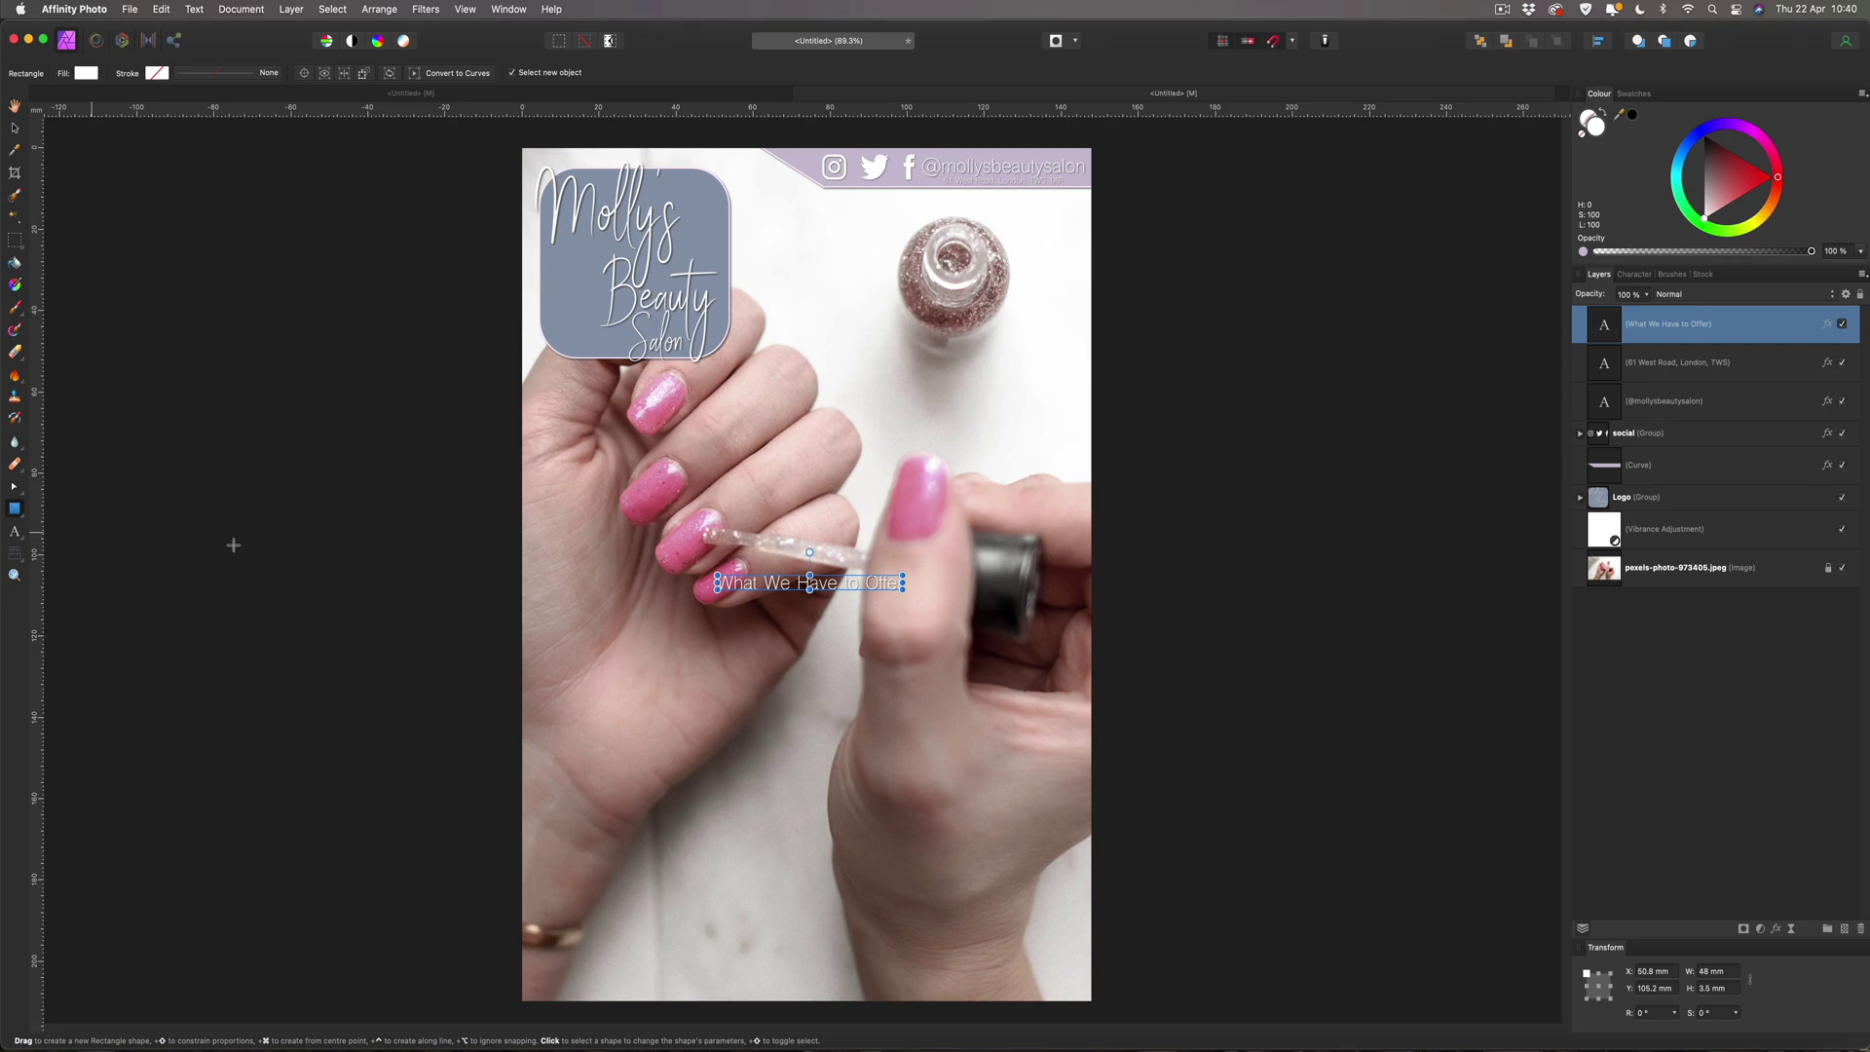
# Draw a bar across the title, layer it beneath the text, and widen it to about 77 mm.
pyautogui.moveTo(665, 563); pyautogui.dragTo(932, 601)
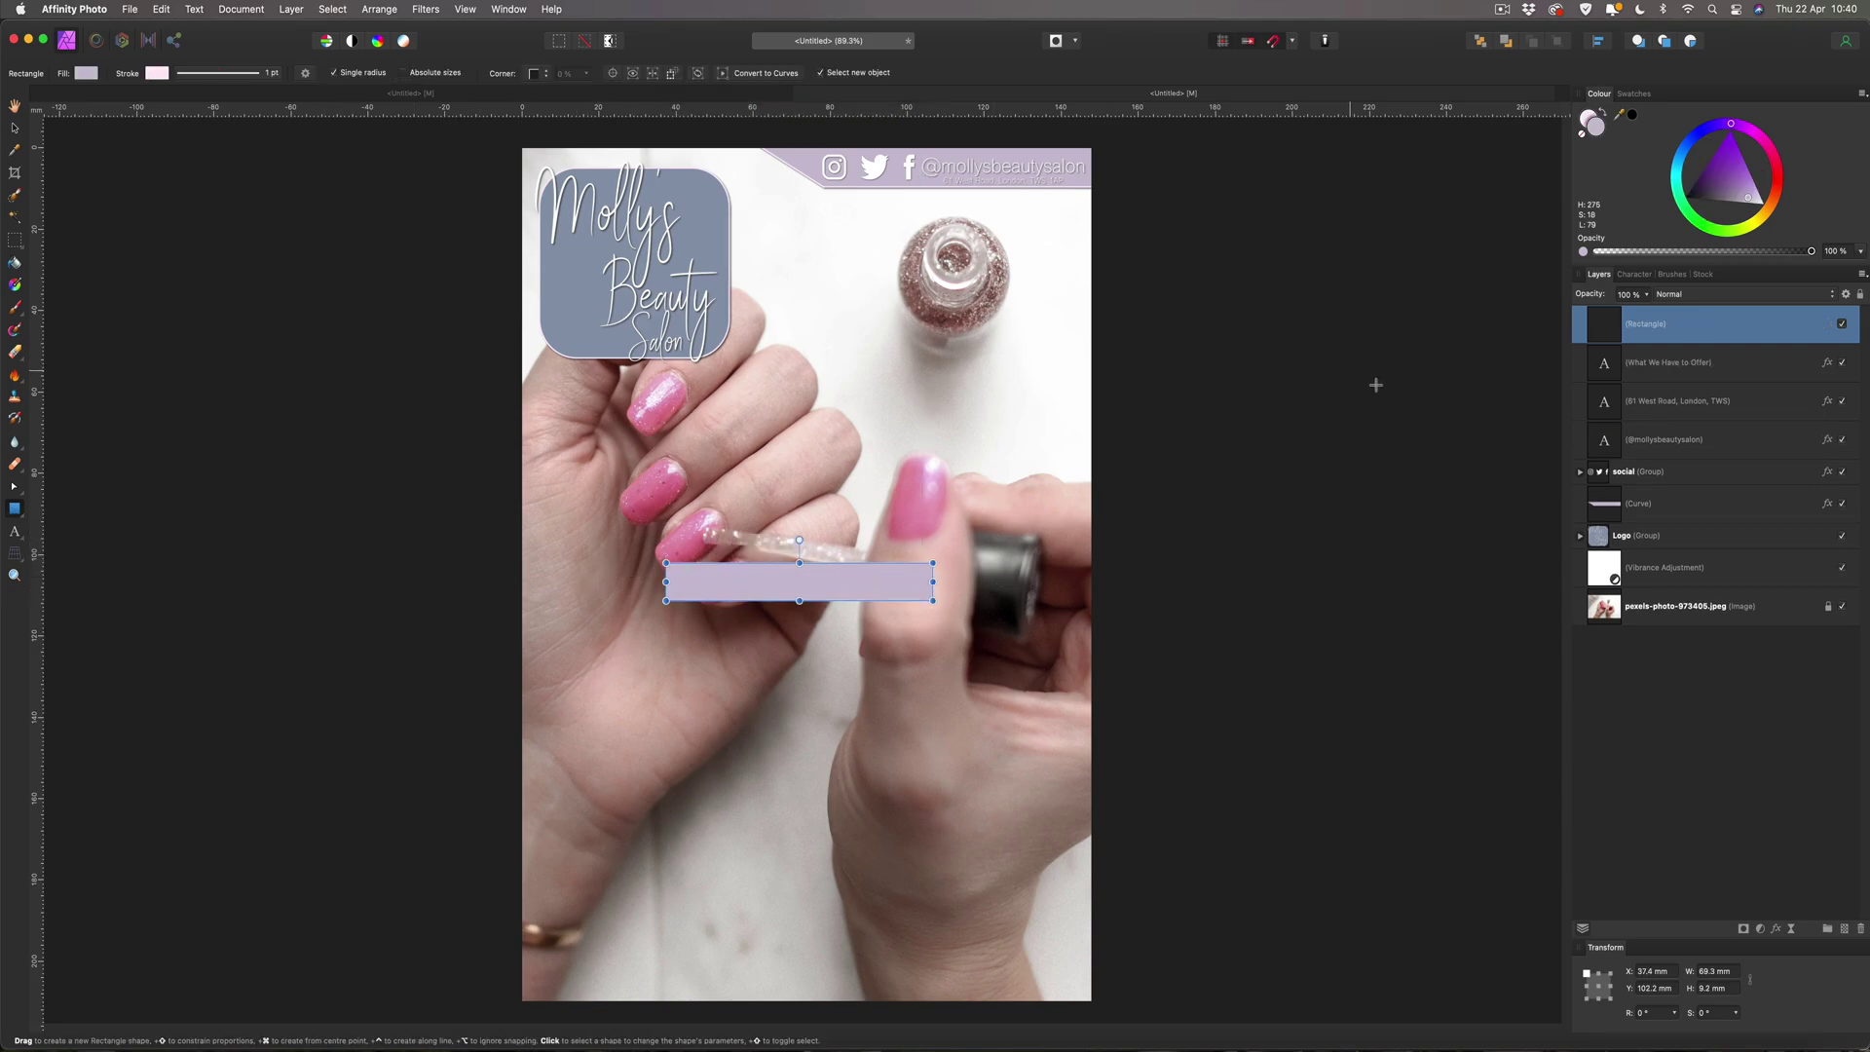
pyautogui.moveTo(1603, 329); pyautogui.dragTo(1583, 378)
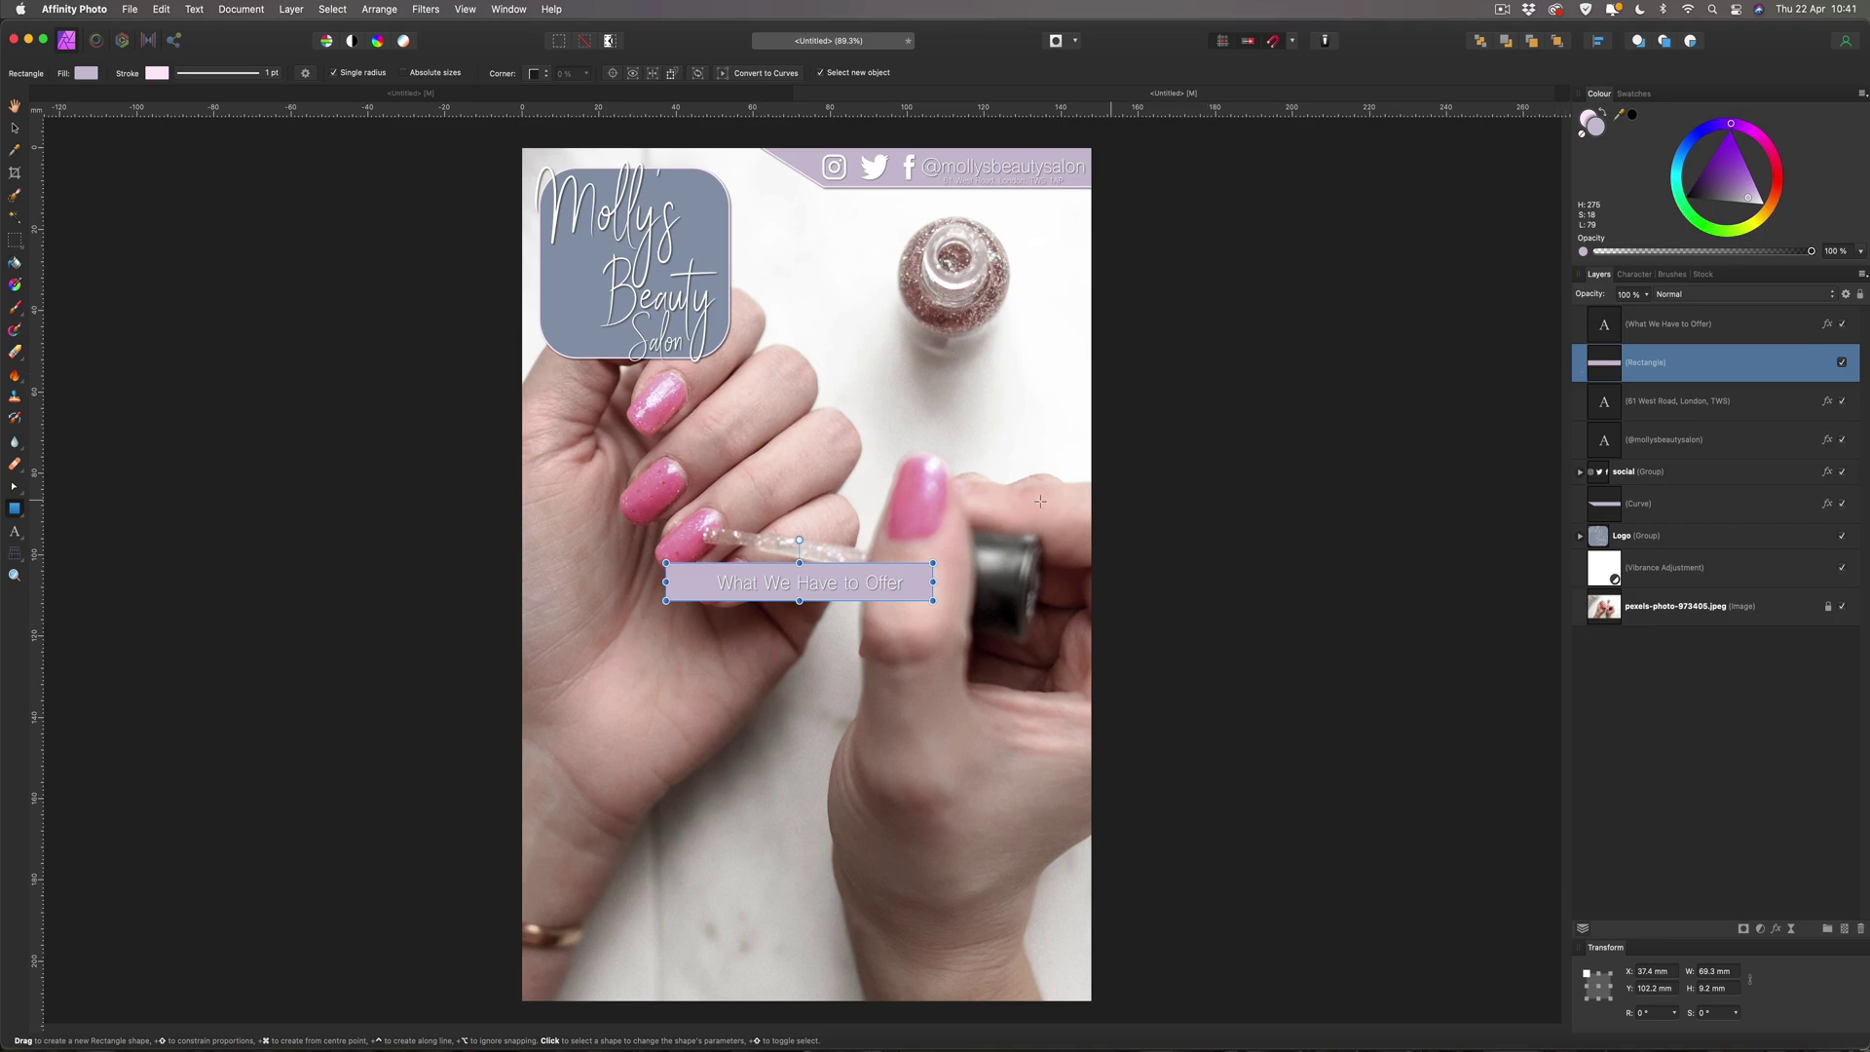
pyautogui.moveTo(934, 581); pyautogui.dragTo(974, 581)
pyautogui.click(14, 127)
pyautogui.moveTo(898, 572); pyautogui.dragTo(888, 571)
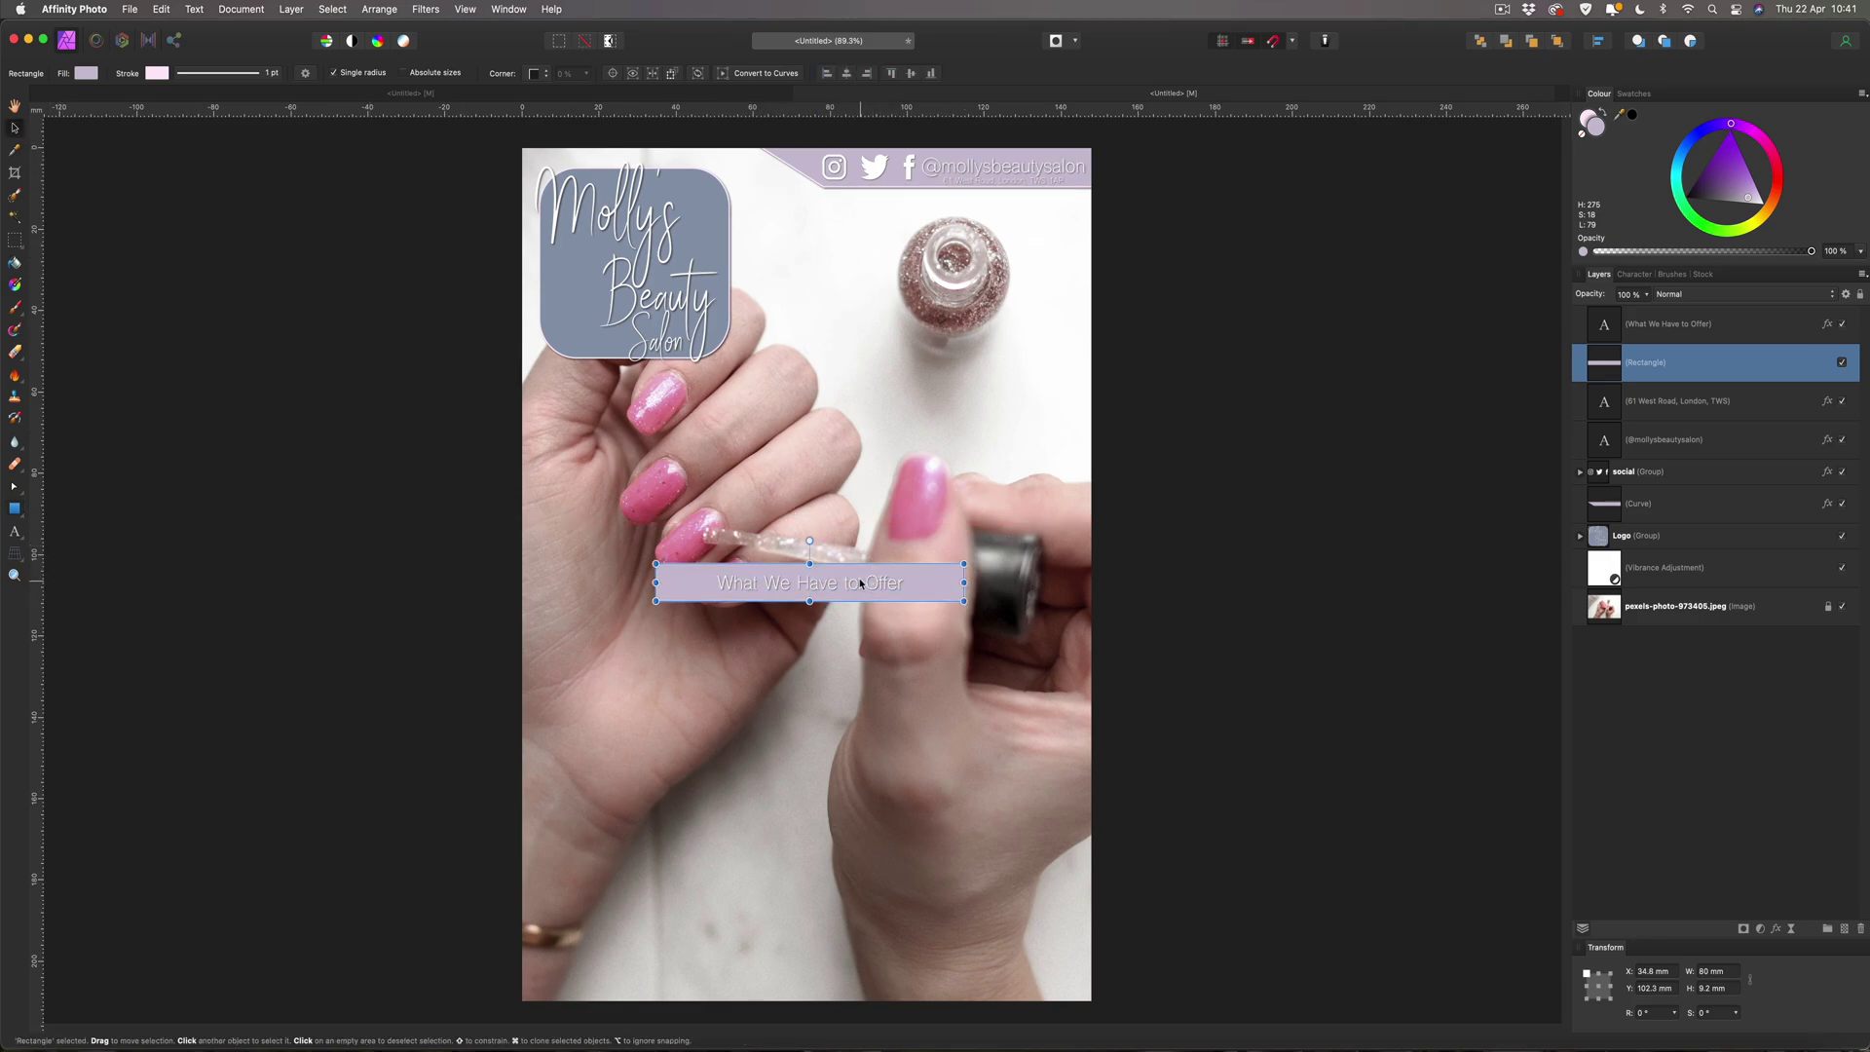
pyautogui.moveTo(809, 565); pyautogui.dragTo(808, 563)
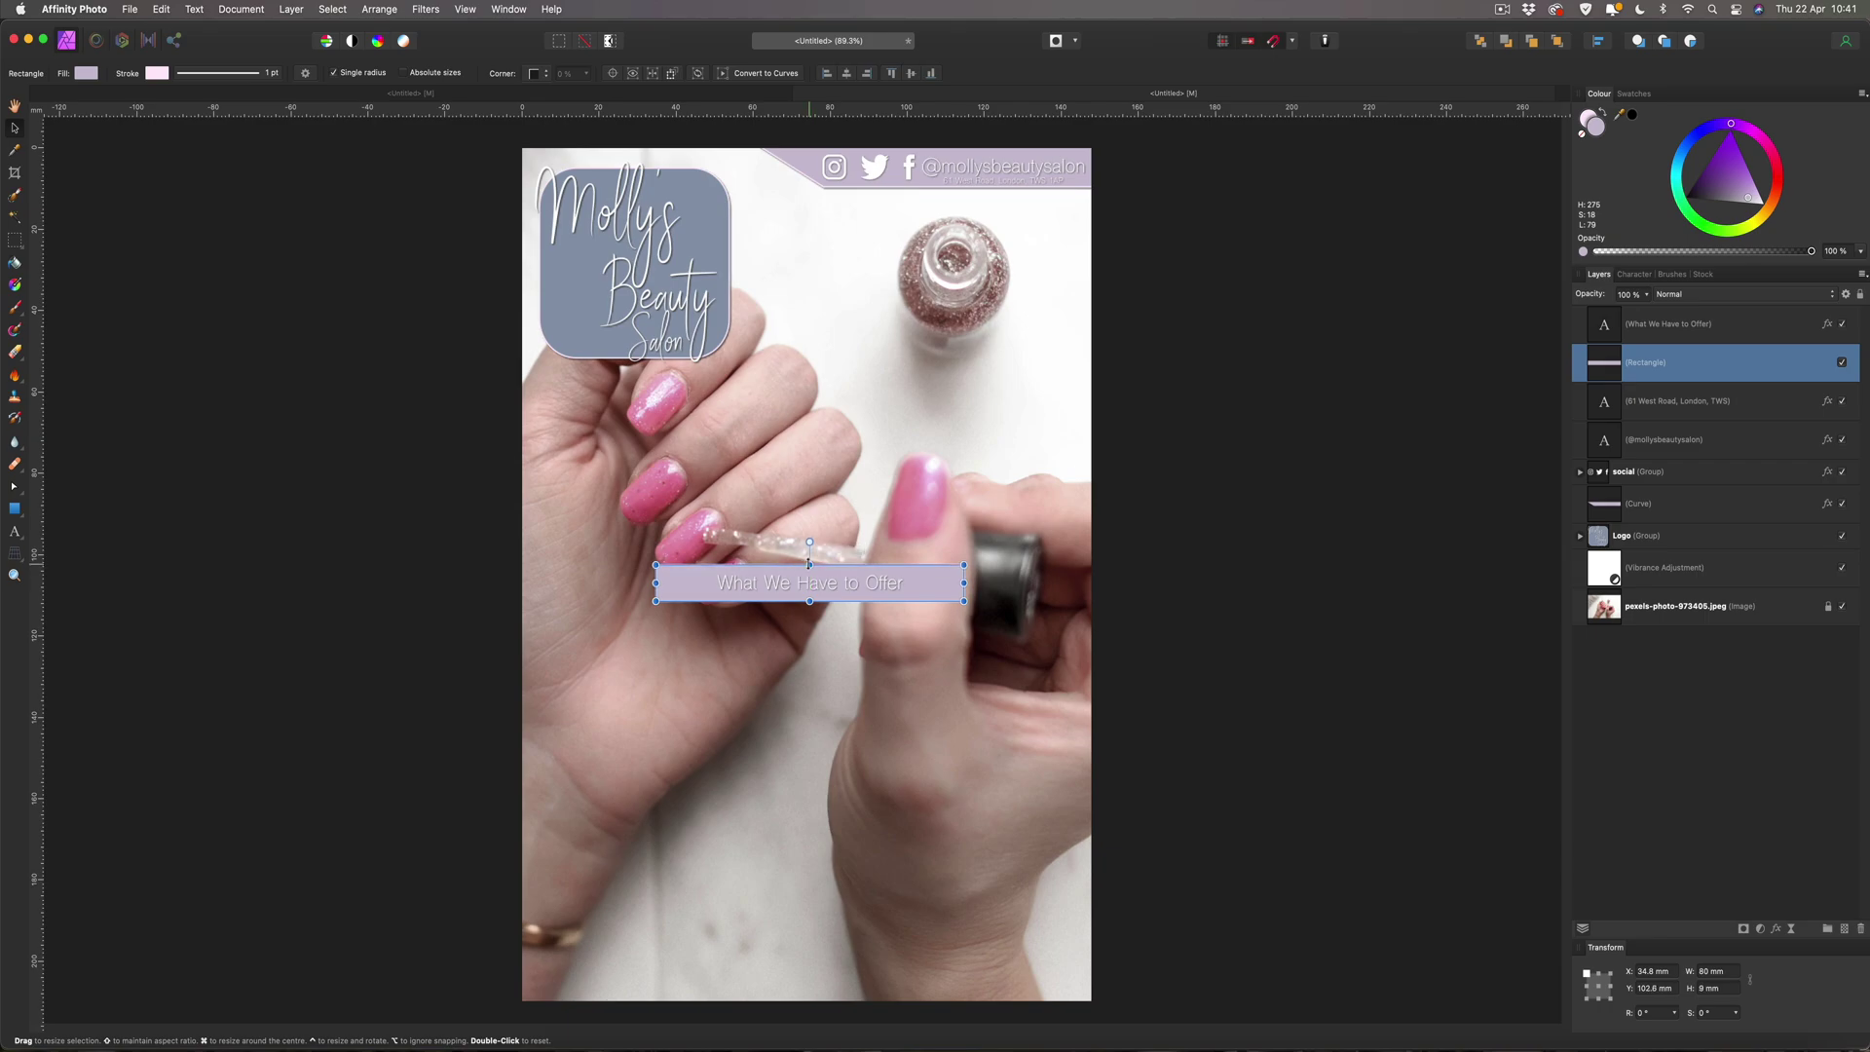
# Centre the title text on the bar and sample the logo's blue-grey colour.
pyautogui.click(833, 584)
pyautogui.moveTo(833, 583); pyautogui.dragTo(831, 590)
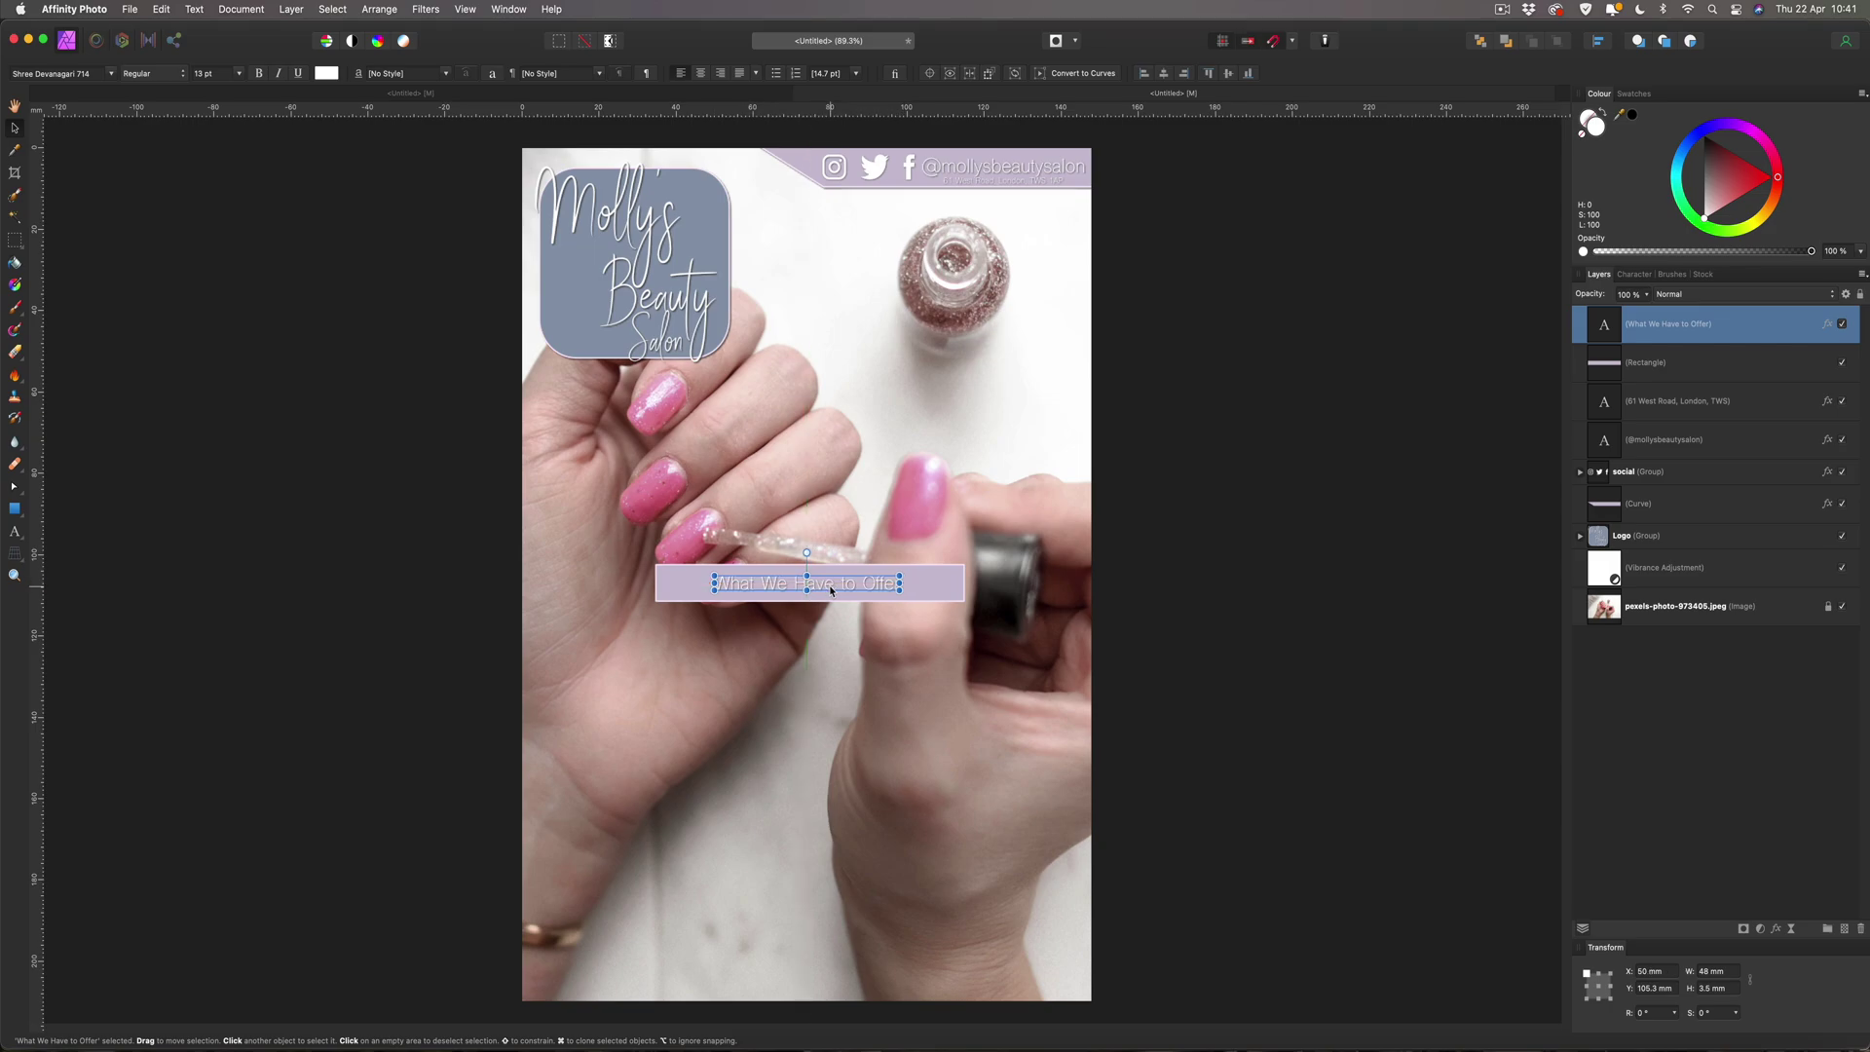
pyautogui.click(701, 584)
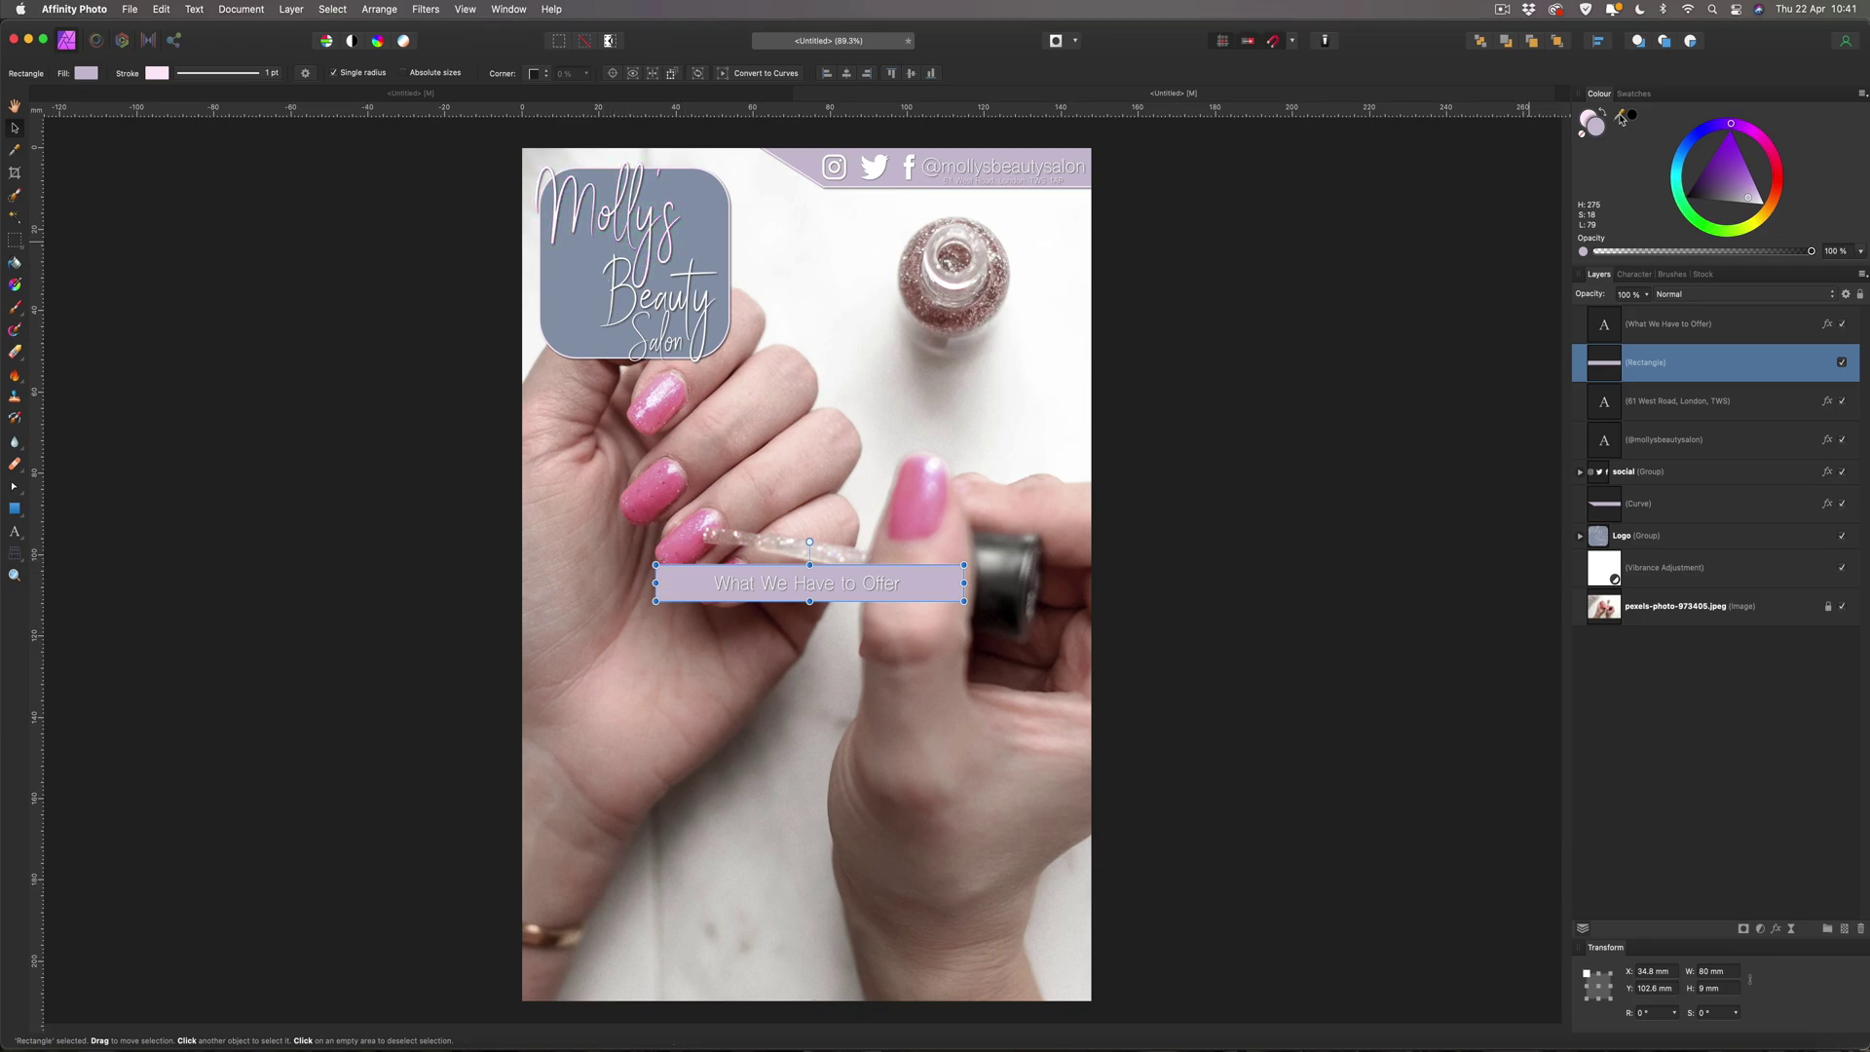
pyautogui.moveTo(1620, 114); pyautogui.dragTo(703, 225)
# Fill the title bar with the sampled blue-grey and give it curved corners at 20%.
pyautogui.click(1633, 116)
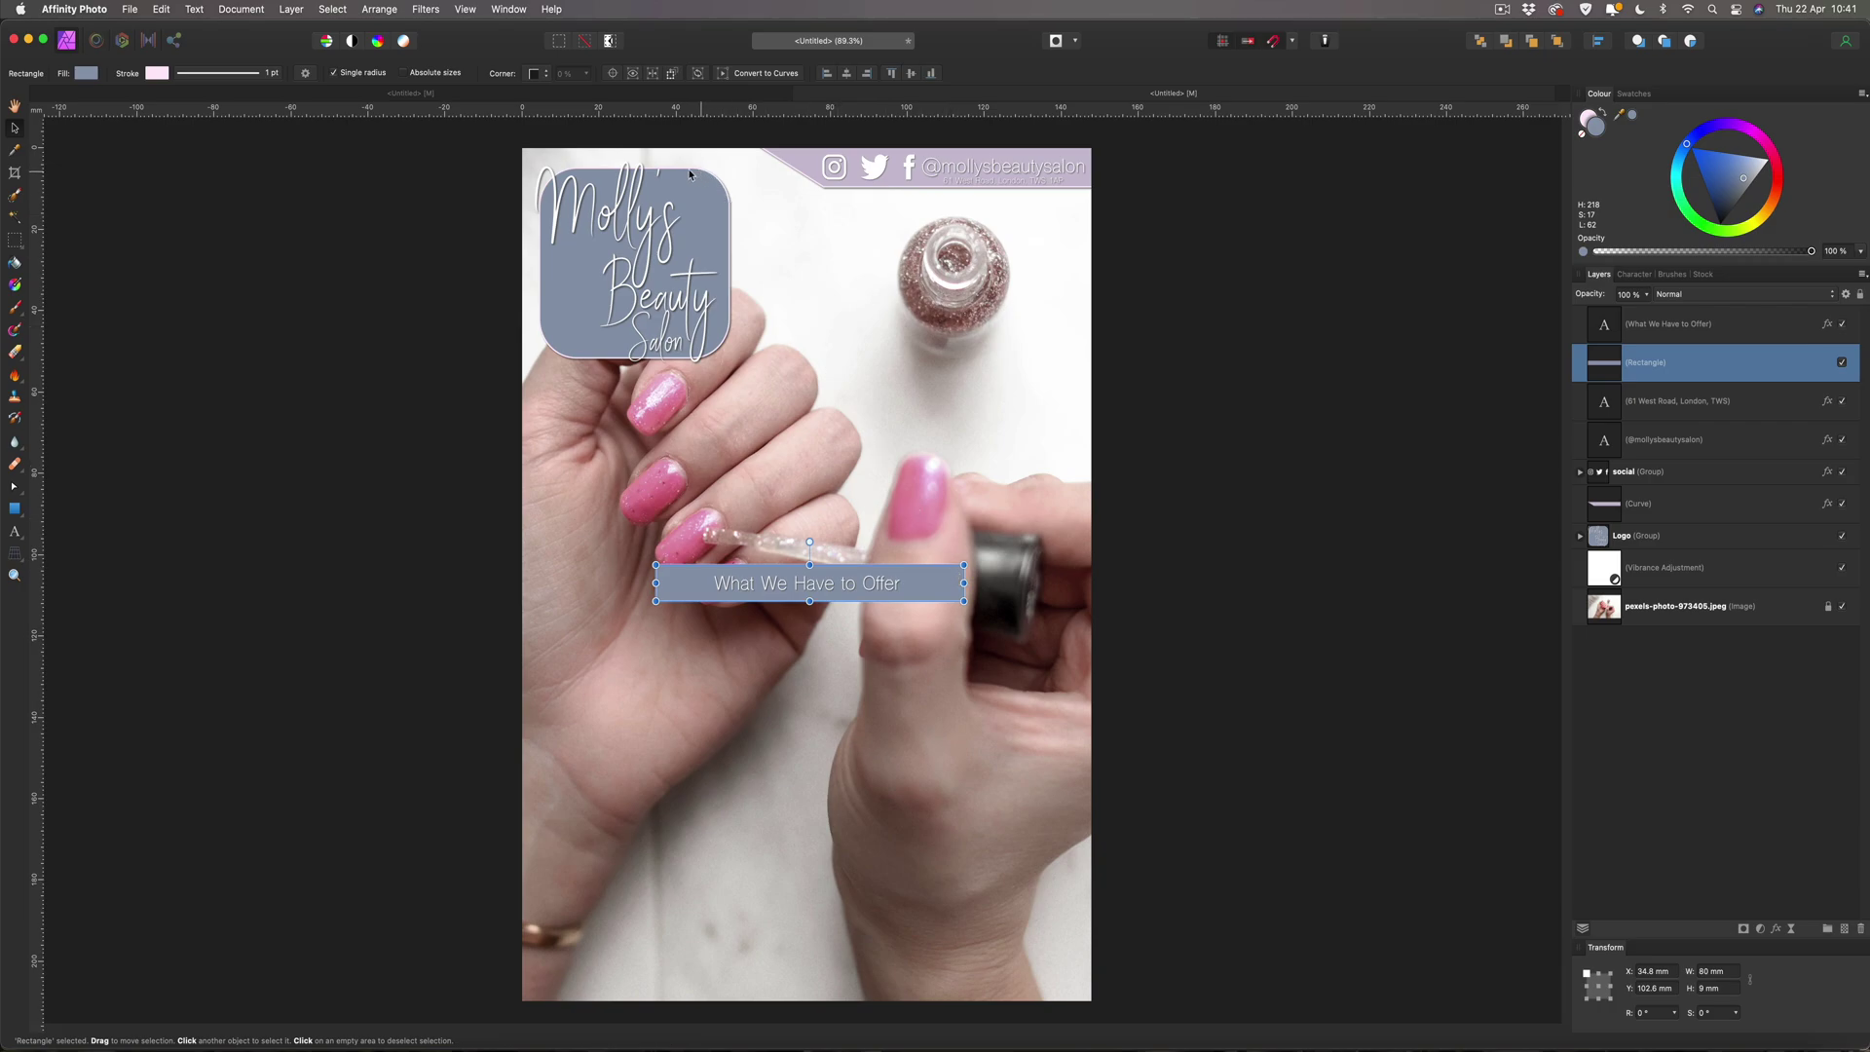
pyautogui.click(541, 76)
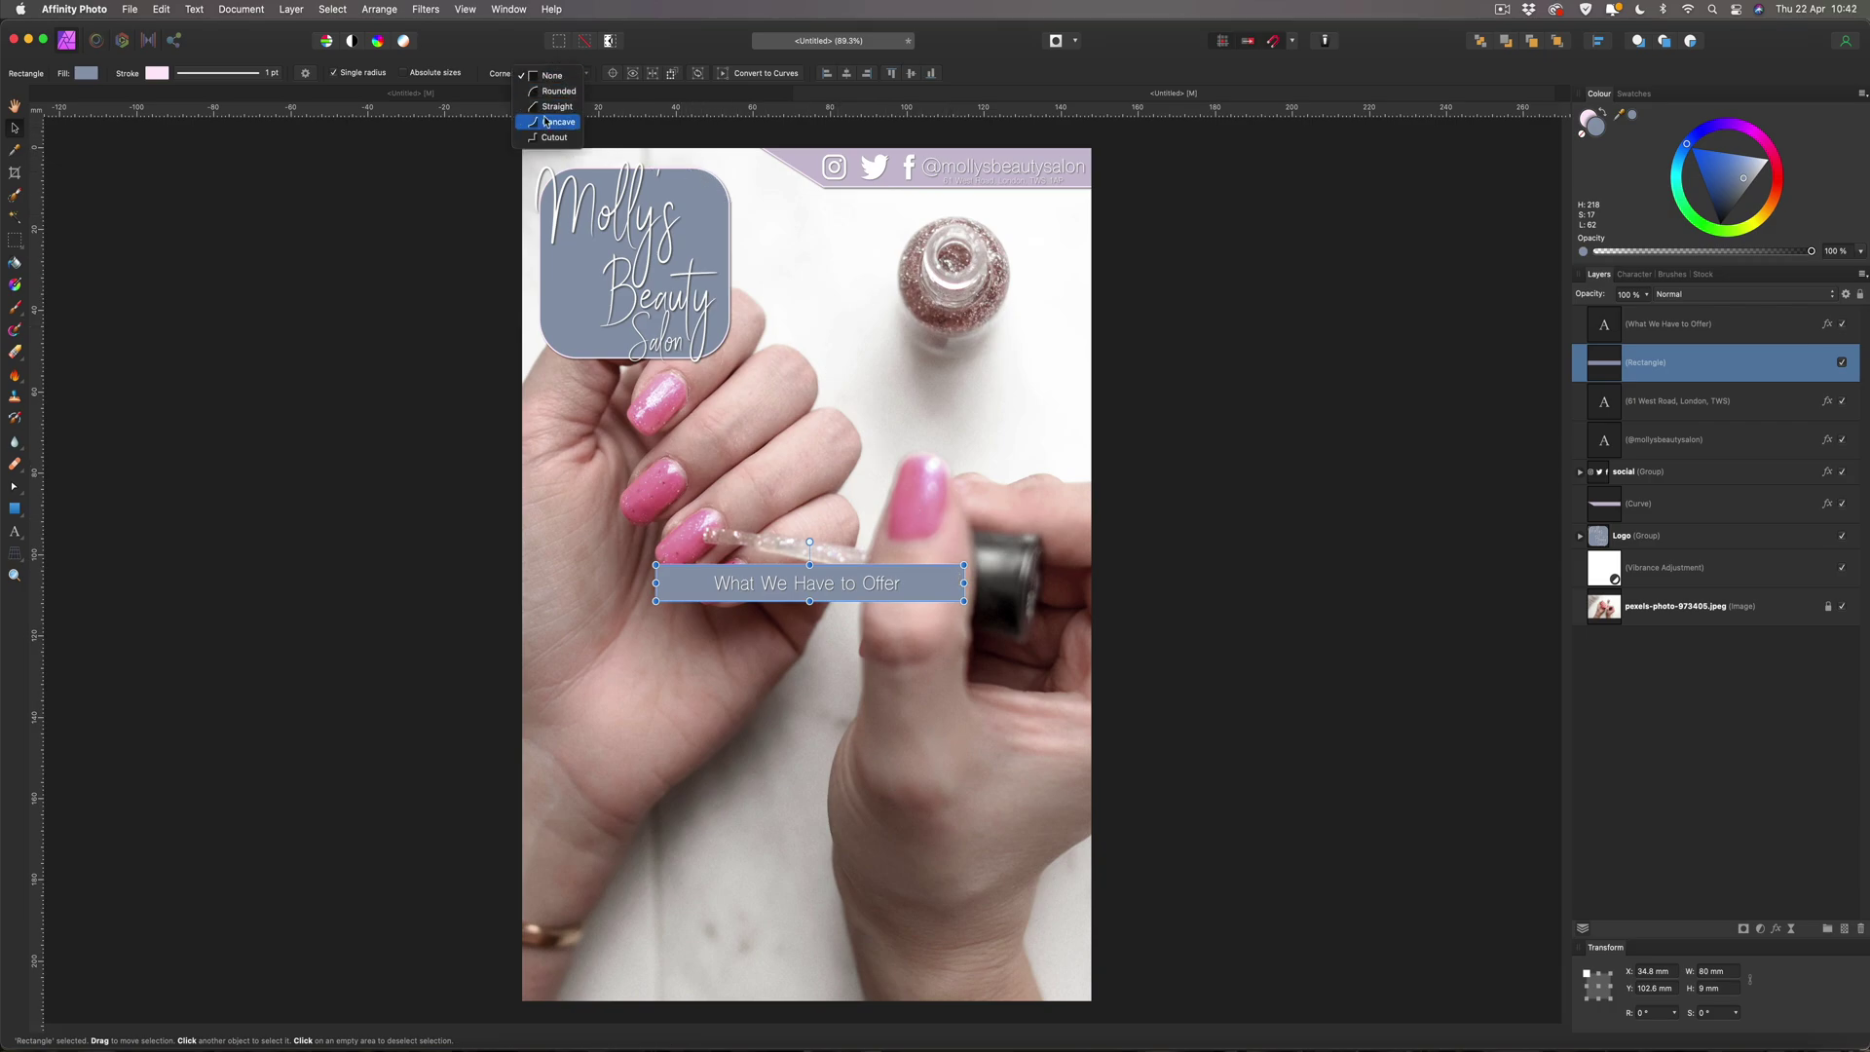
pyautogui.click(548, 108)
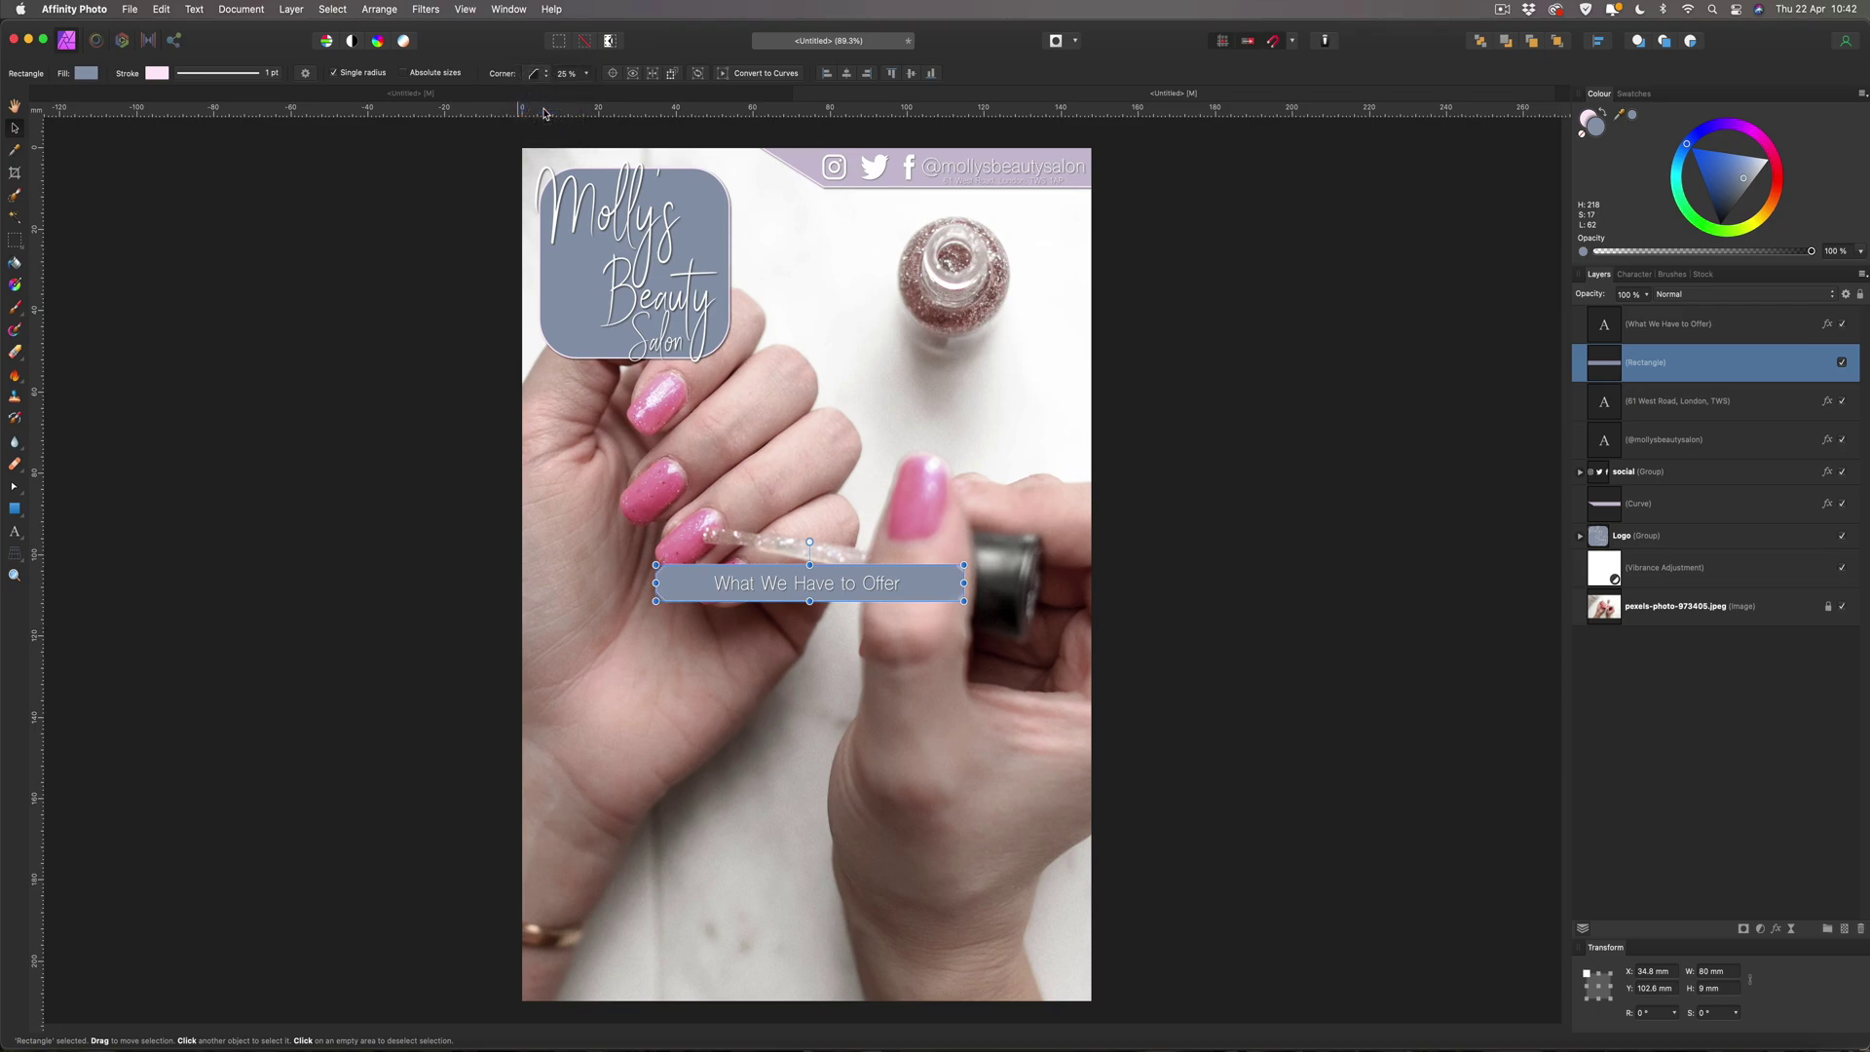
pyautogui.click(585, 73)
pyautogui.moveTo(587, 91); pyautogui.dragTo(564, 92)
pyautogui.click(243, 200)
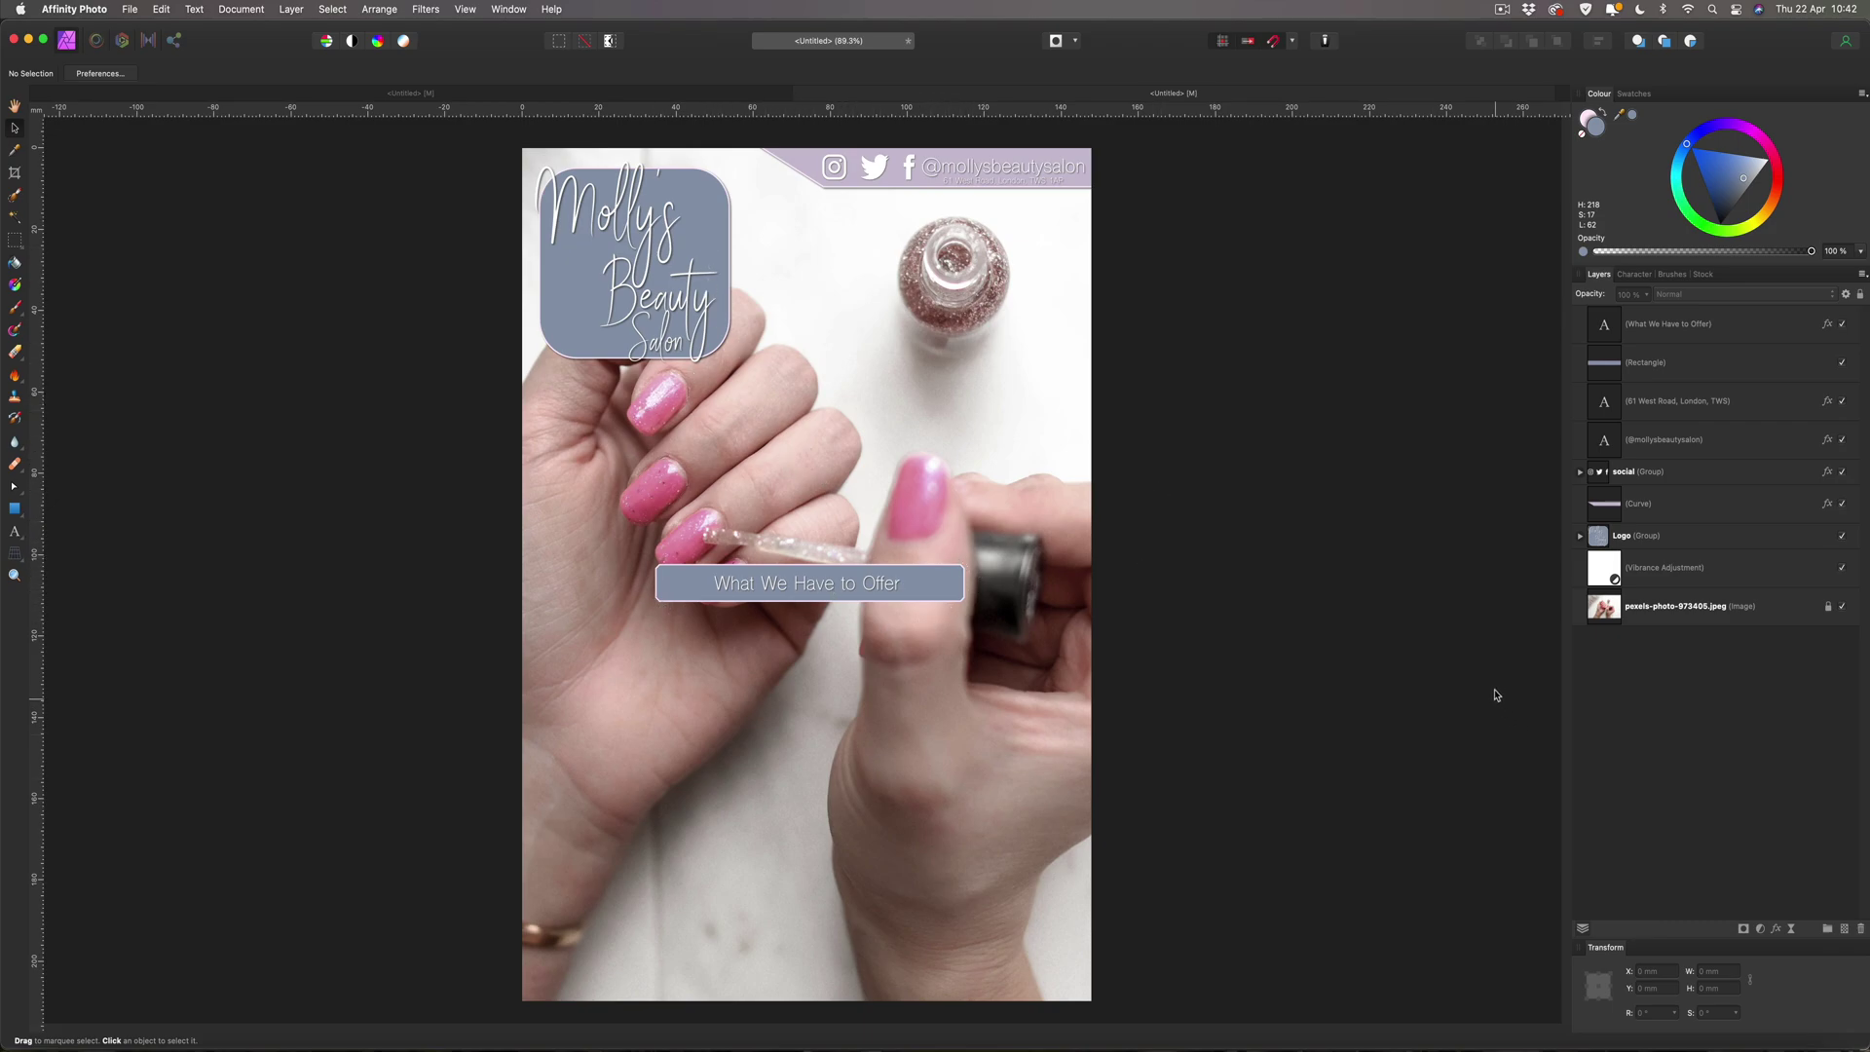
pyautogui.click(1671, 325)
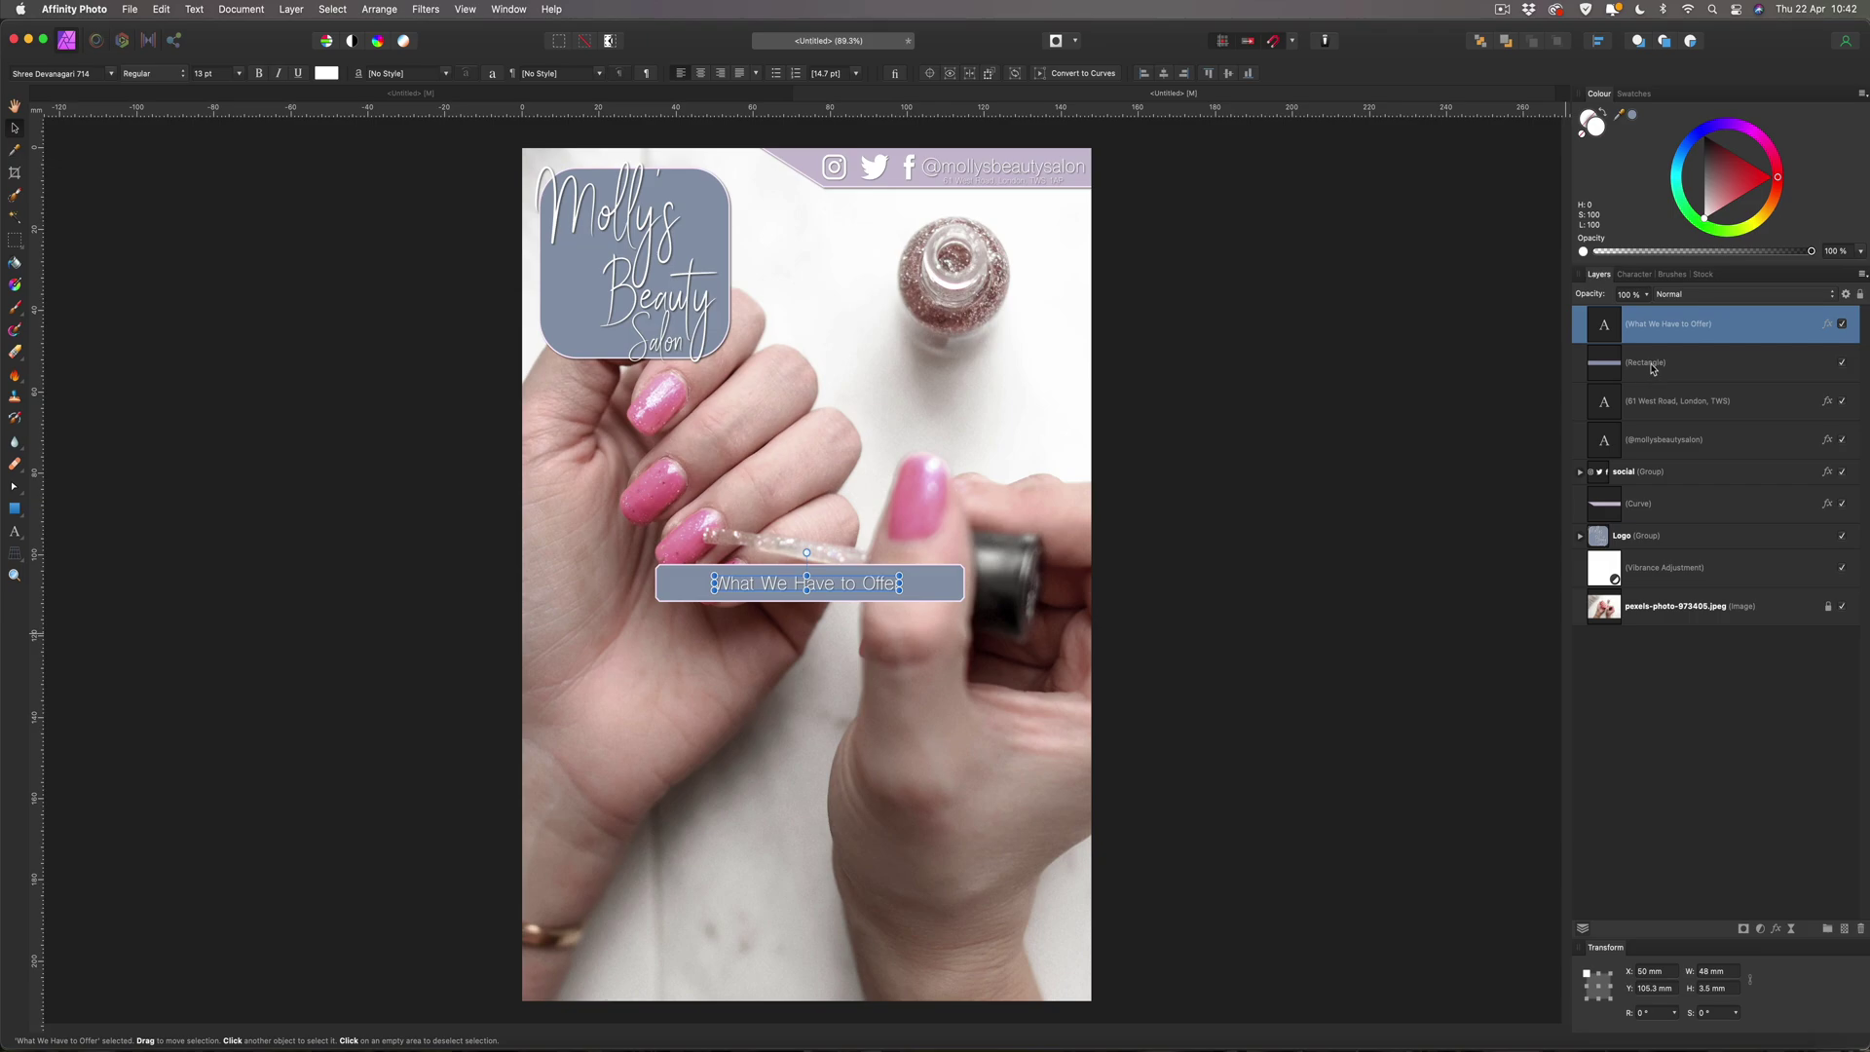
# Group the title text with its bar and name the group 'offer title'.
pyautogui.keyDown('shift'); pyautogui.click(1655, 367); pyautogui.keyUp('shift')
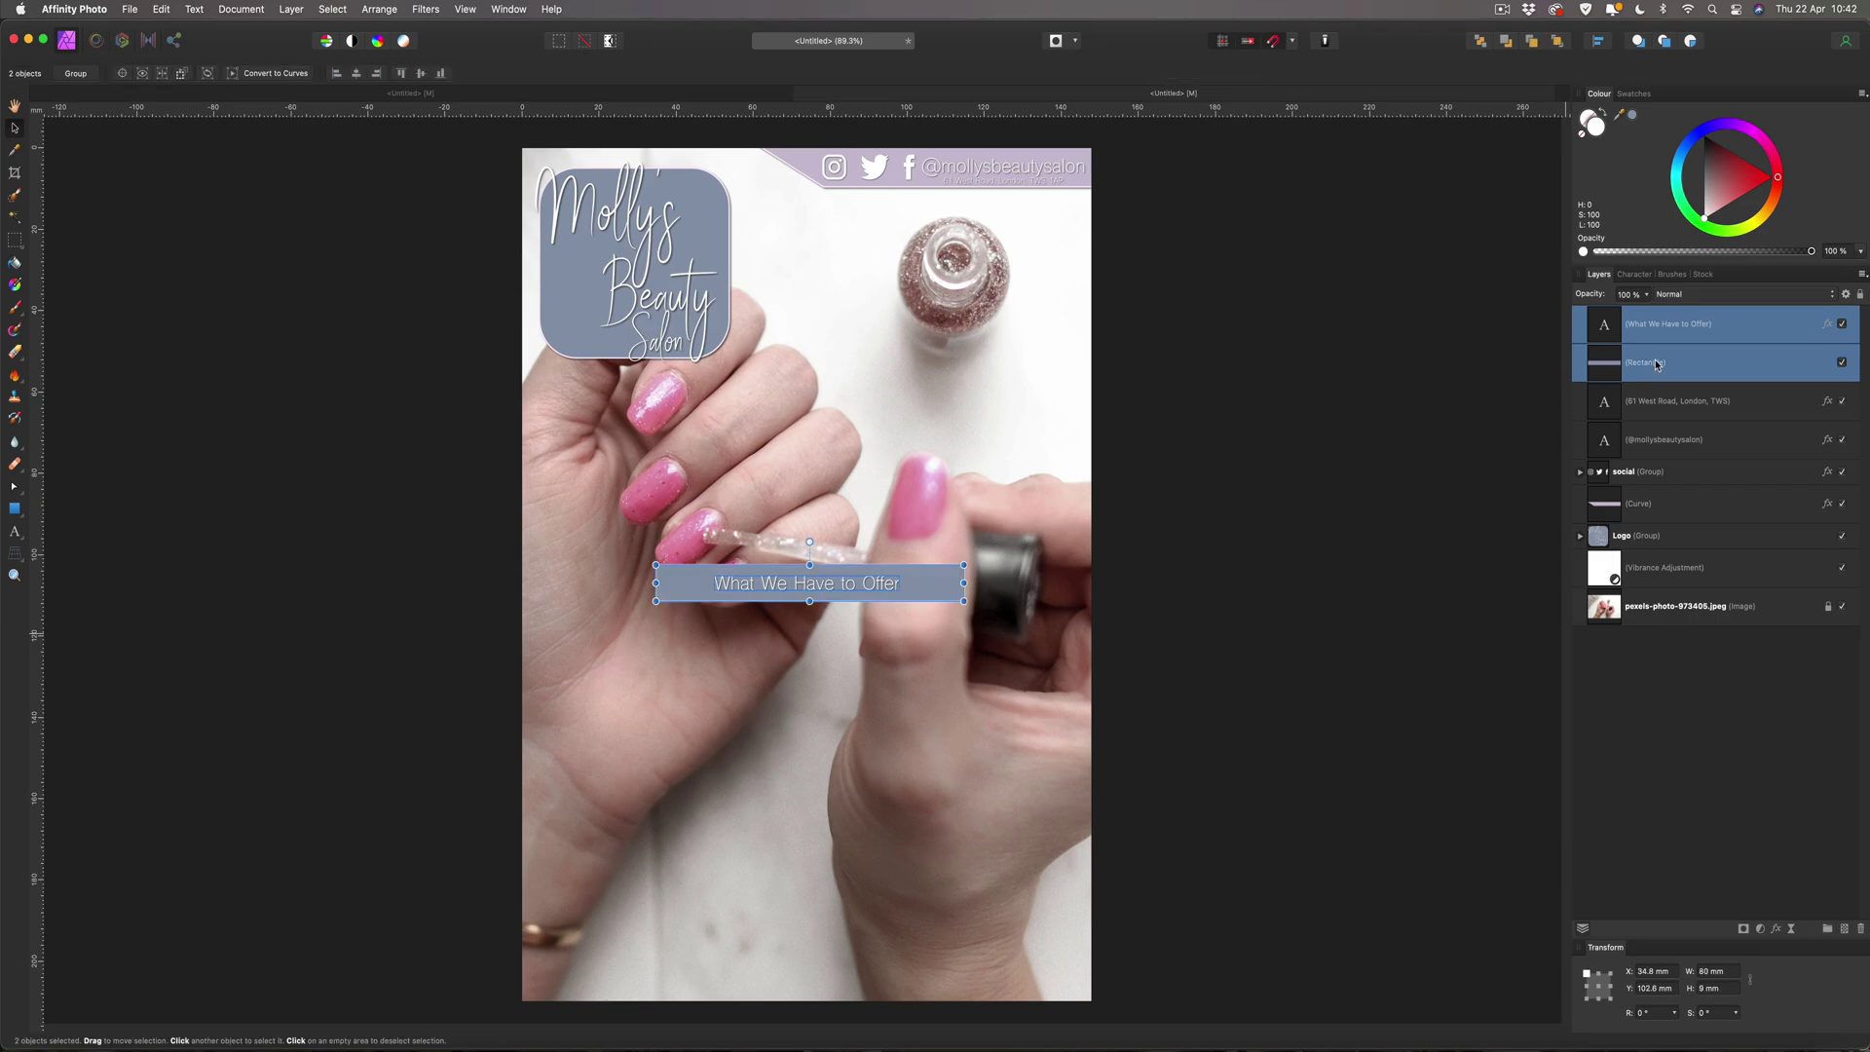
pyautogui.press('super+g')
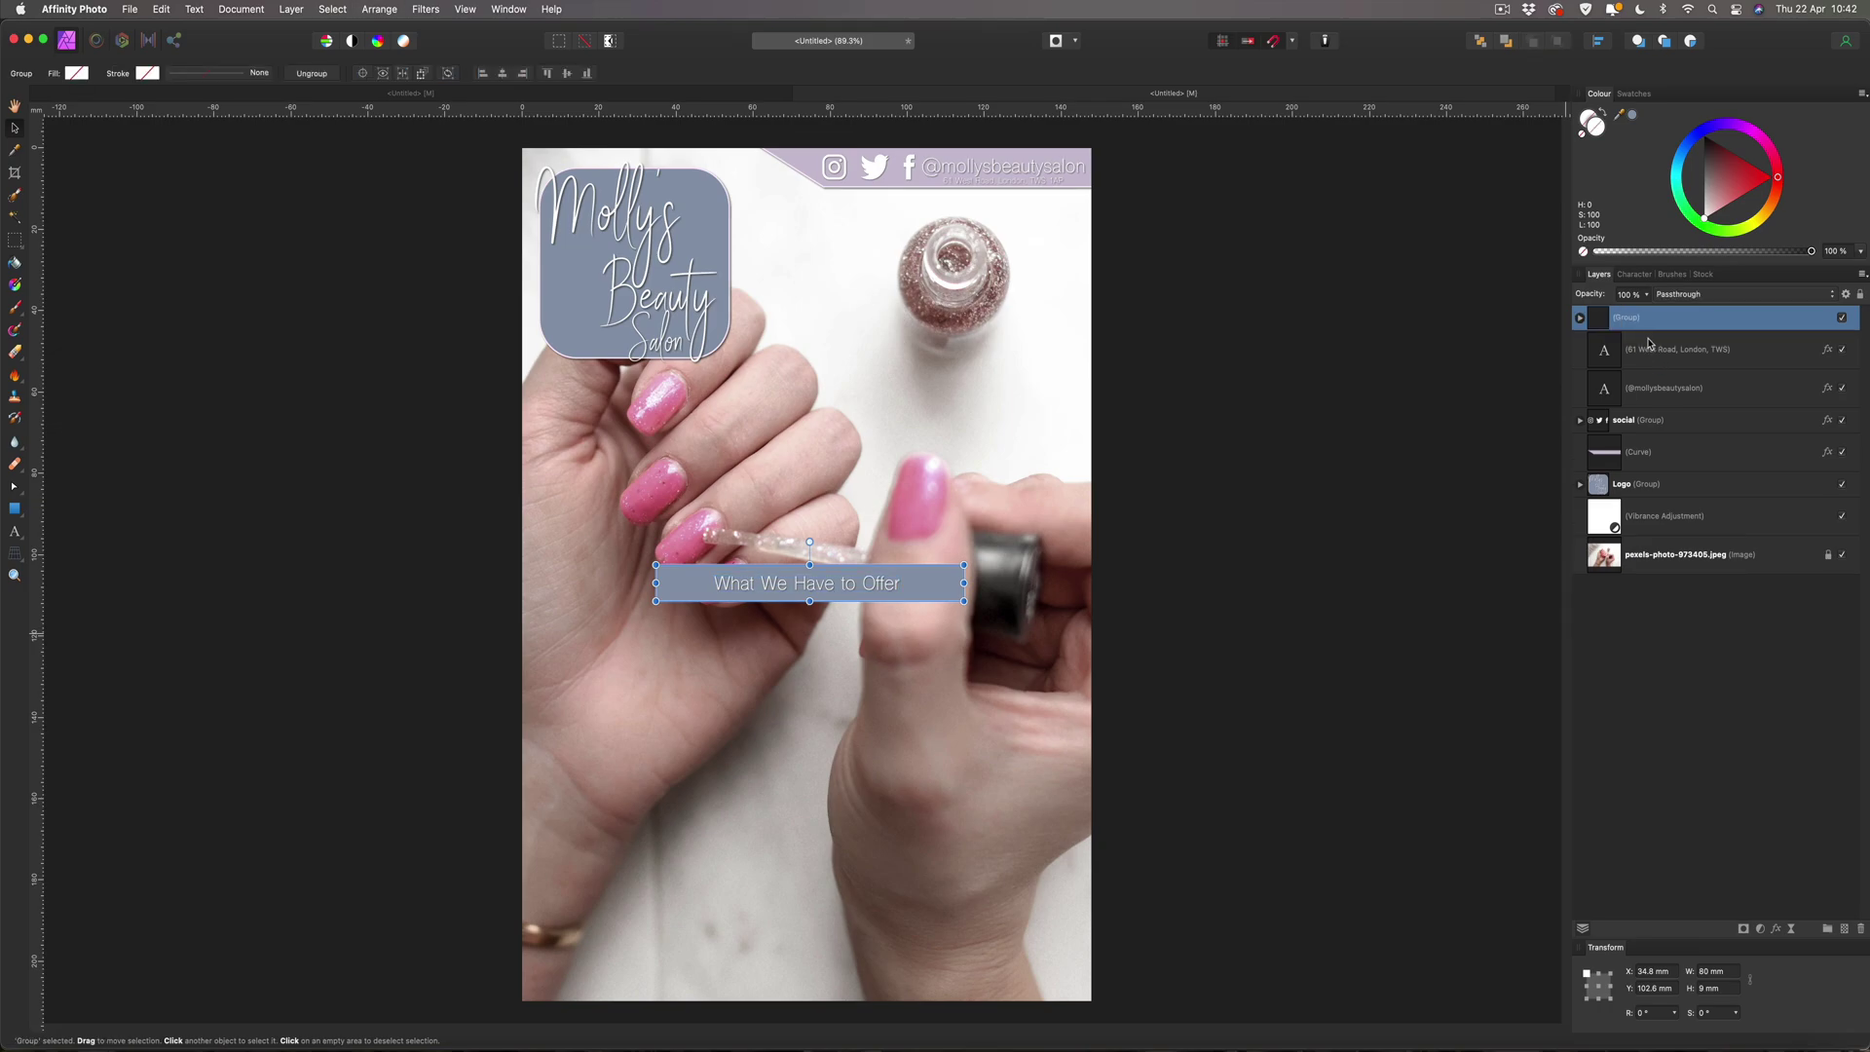
pyautogui.doubleClick(1645, 317)
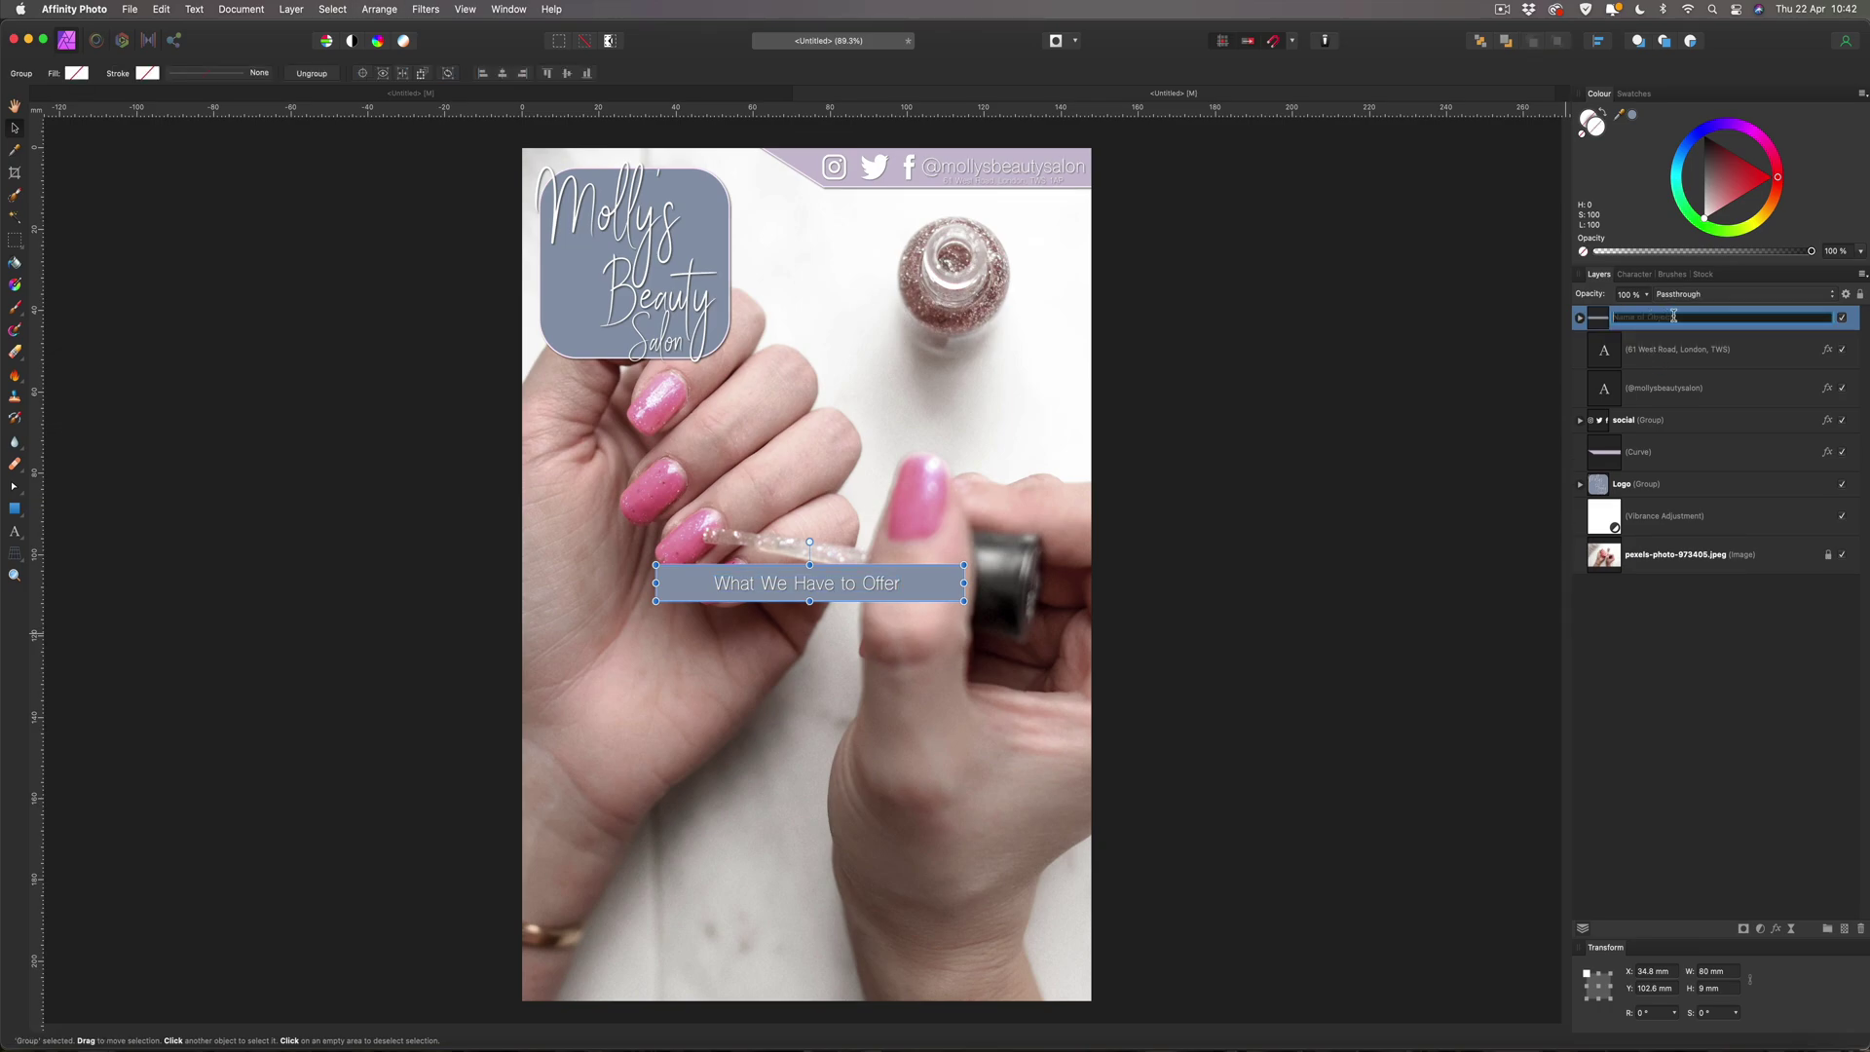
pyautogui.write('offer title')
pyautogui.press('Return')
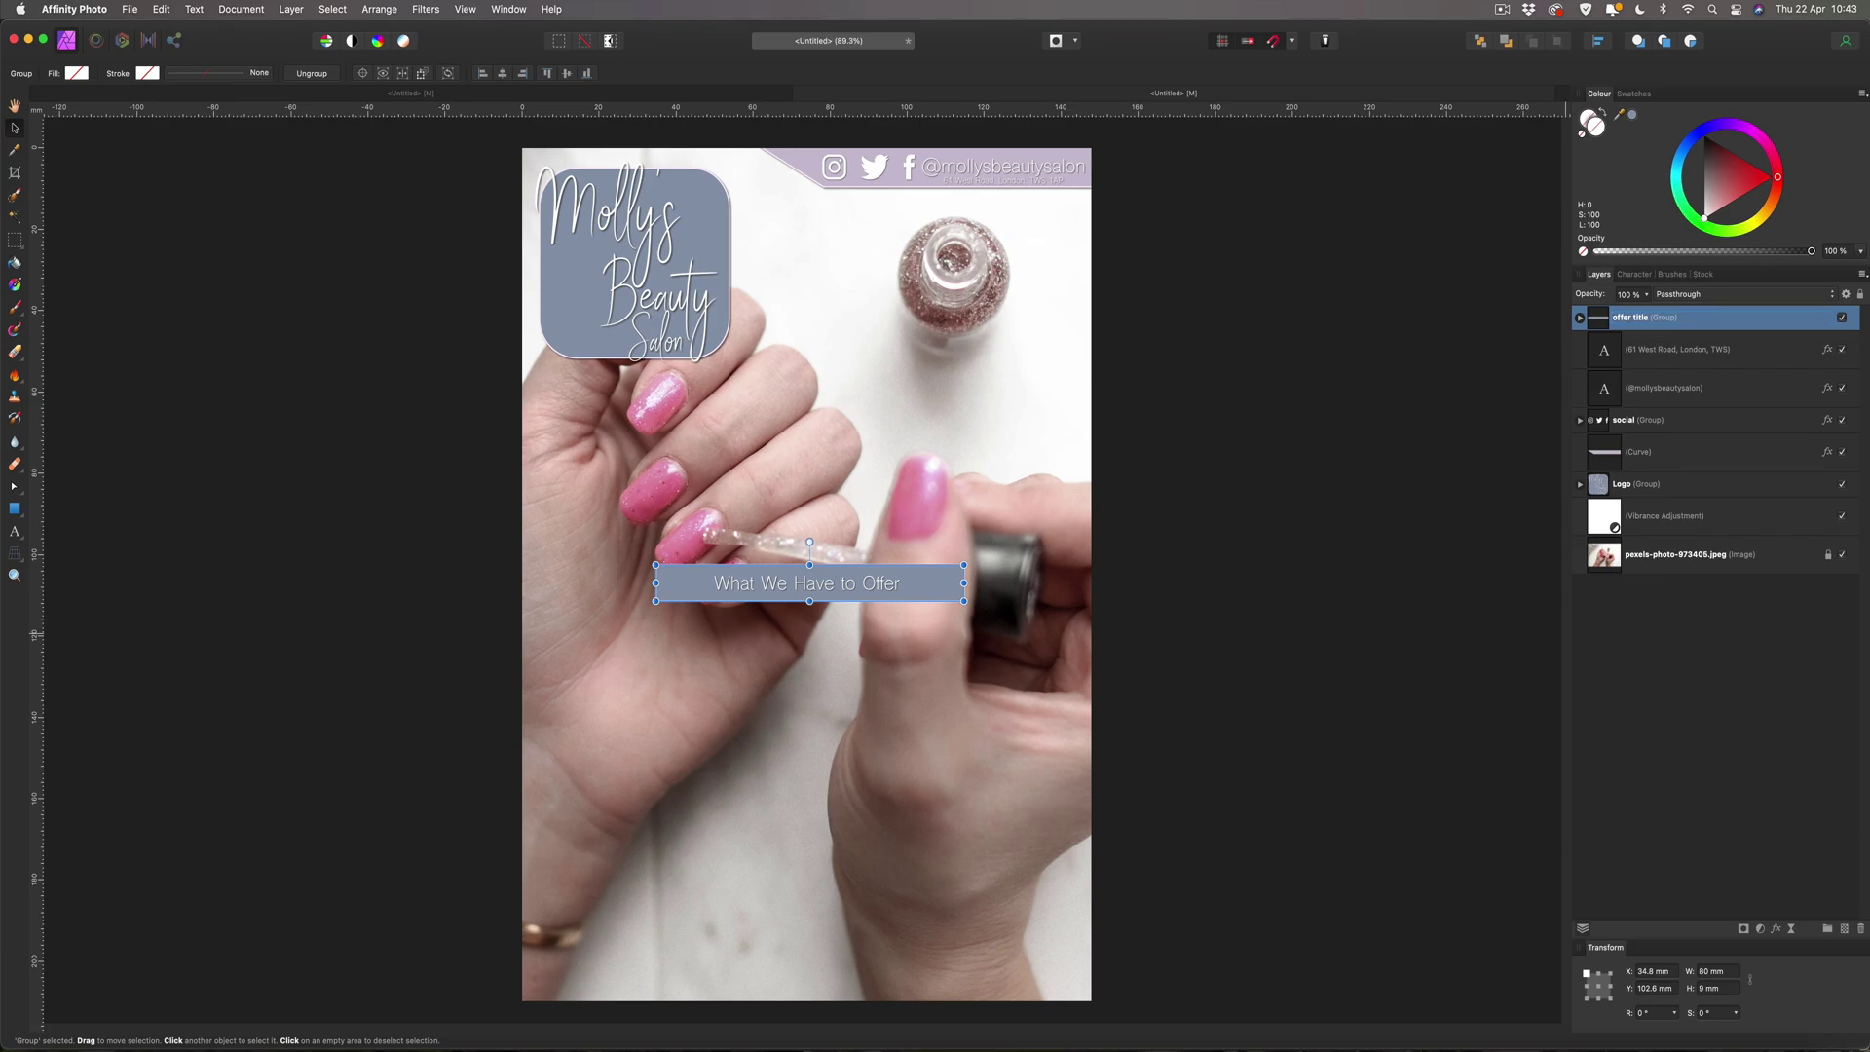
pyautogui.click(1579, 318)
pyautogui.click(1579, 318)
# Move the offer title group up over the fingertips to X 34 mm, Y 80.1 mm.
pyautogui.moveTo(923, 598); pyautogui.dragTo(923, 517)
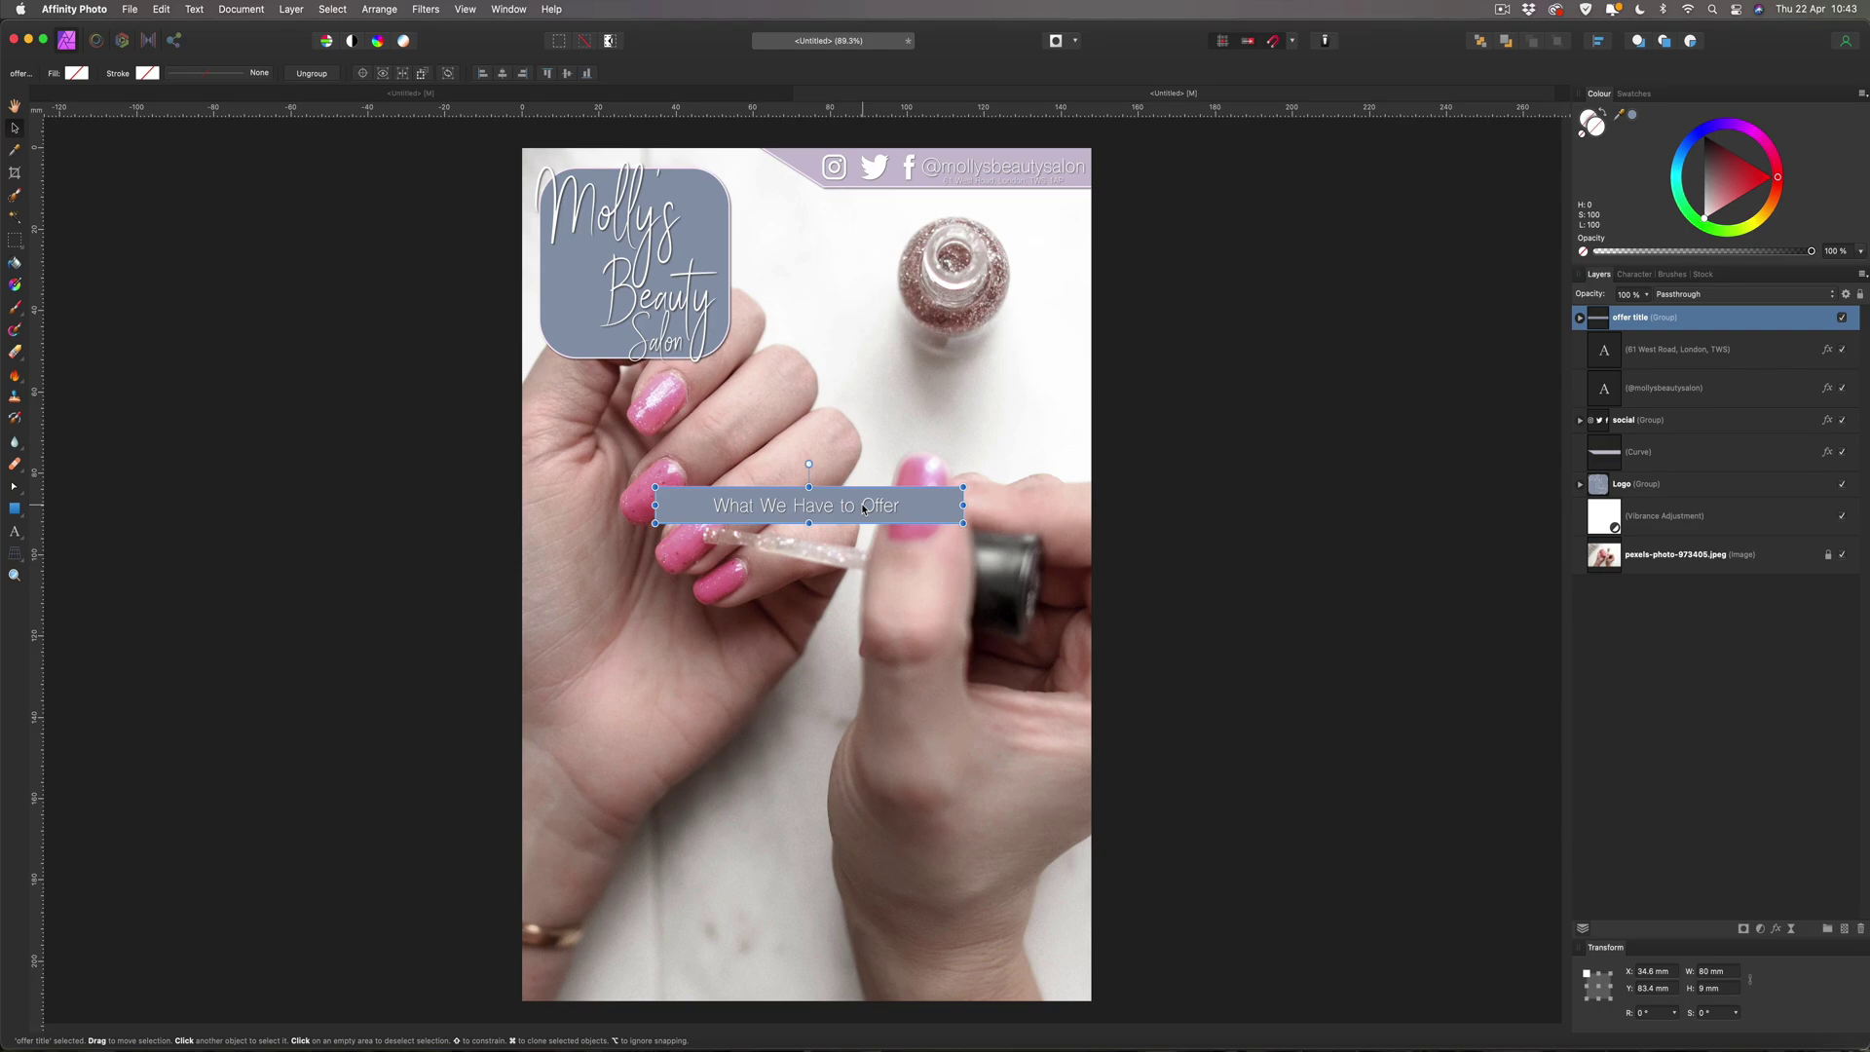
pyautogui.moveTo(872, 502); pyautogui.dragTo(874, 496)
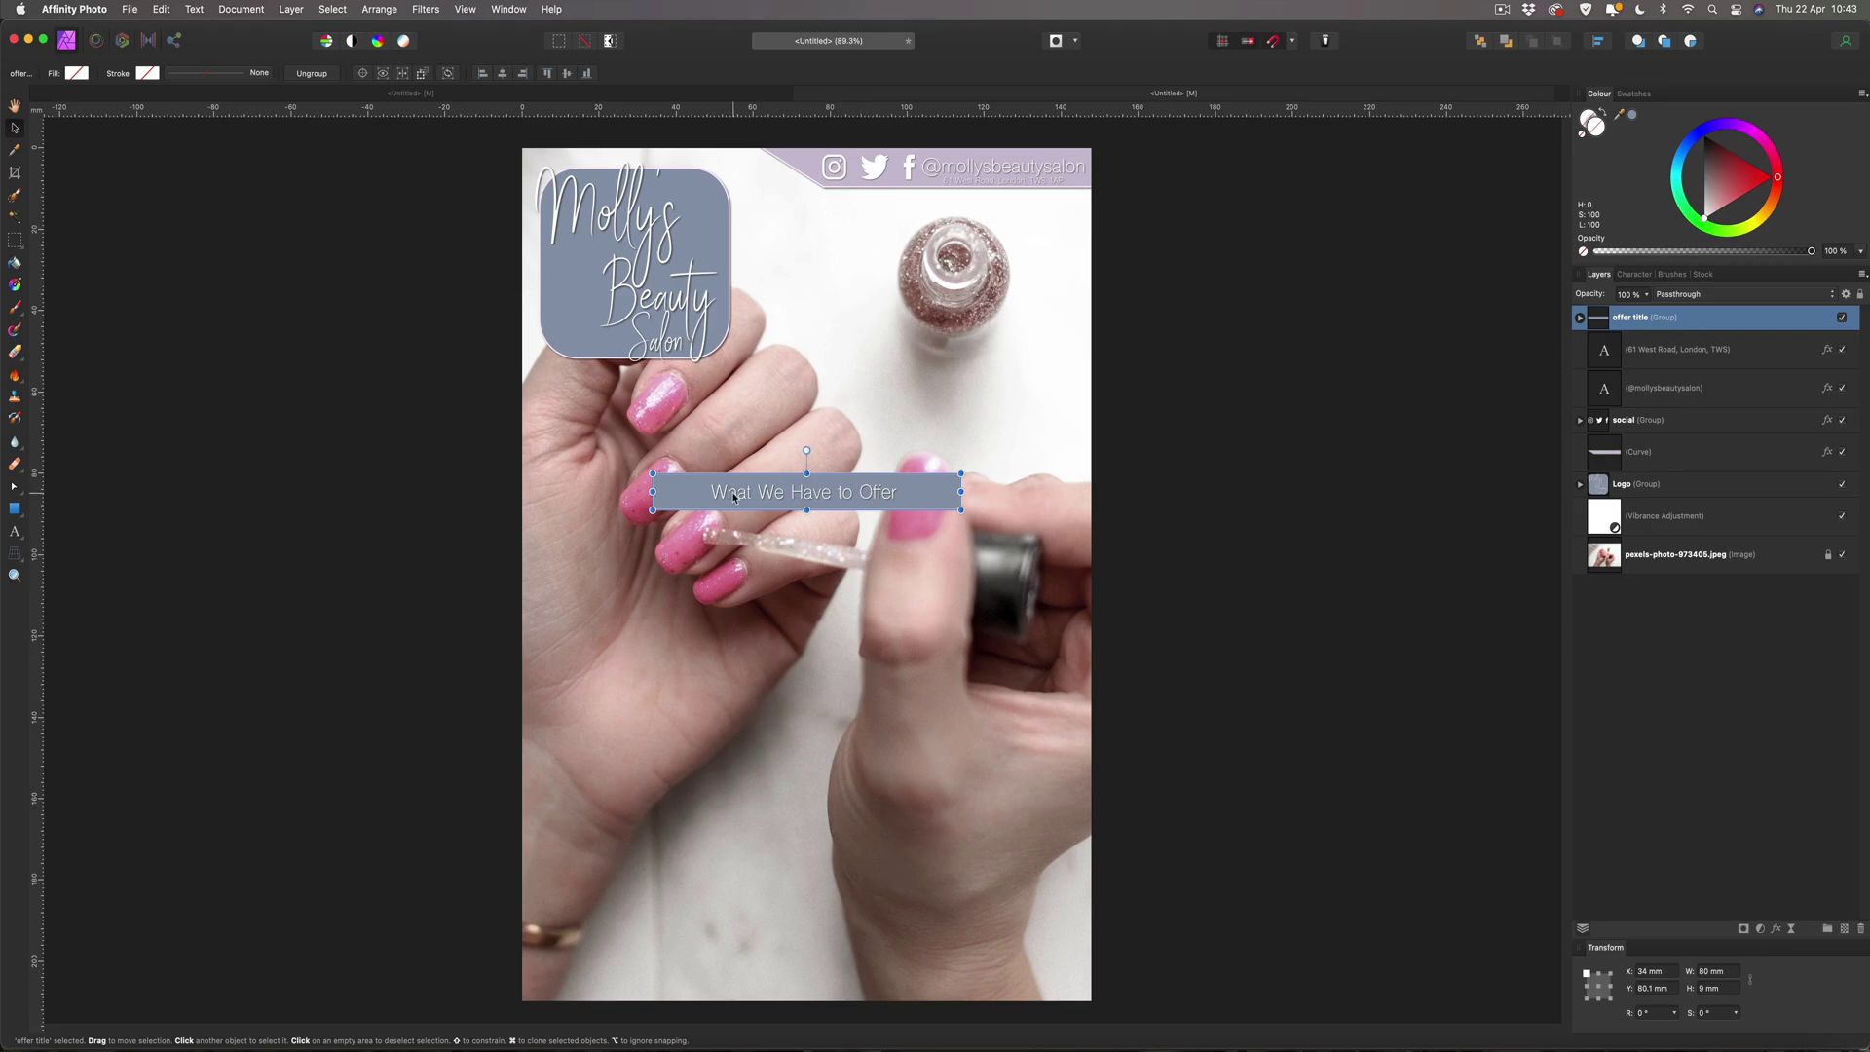
pyautogui.click(1147, 517)
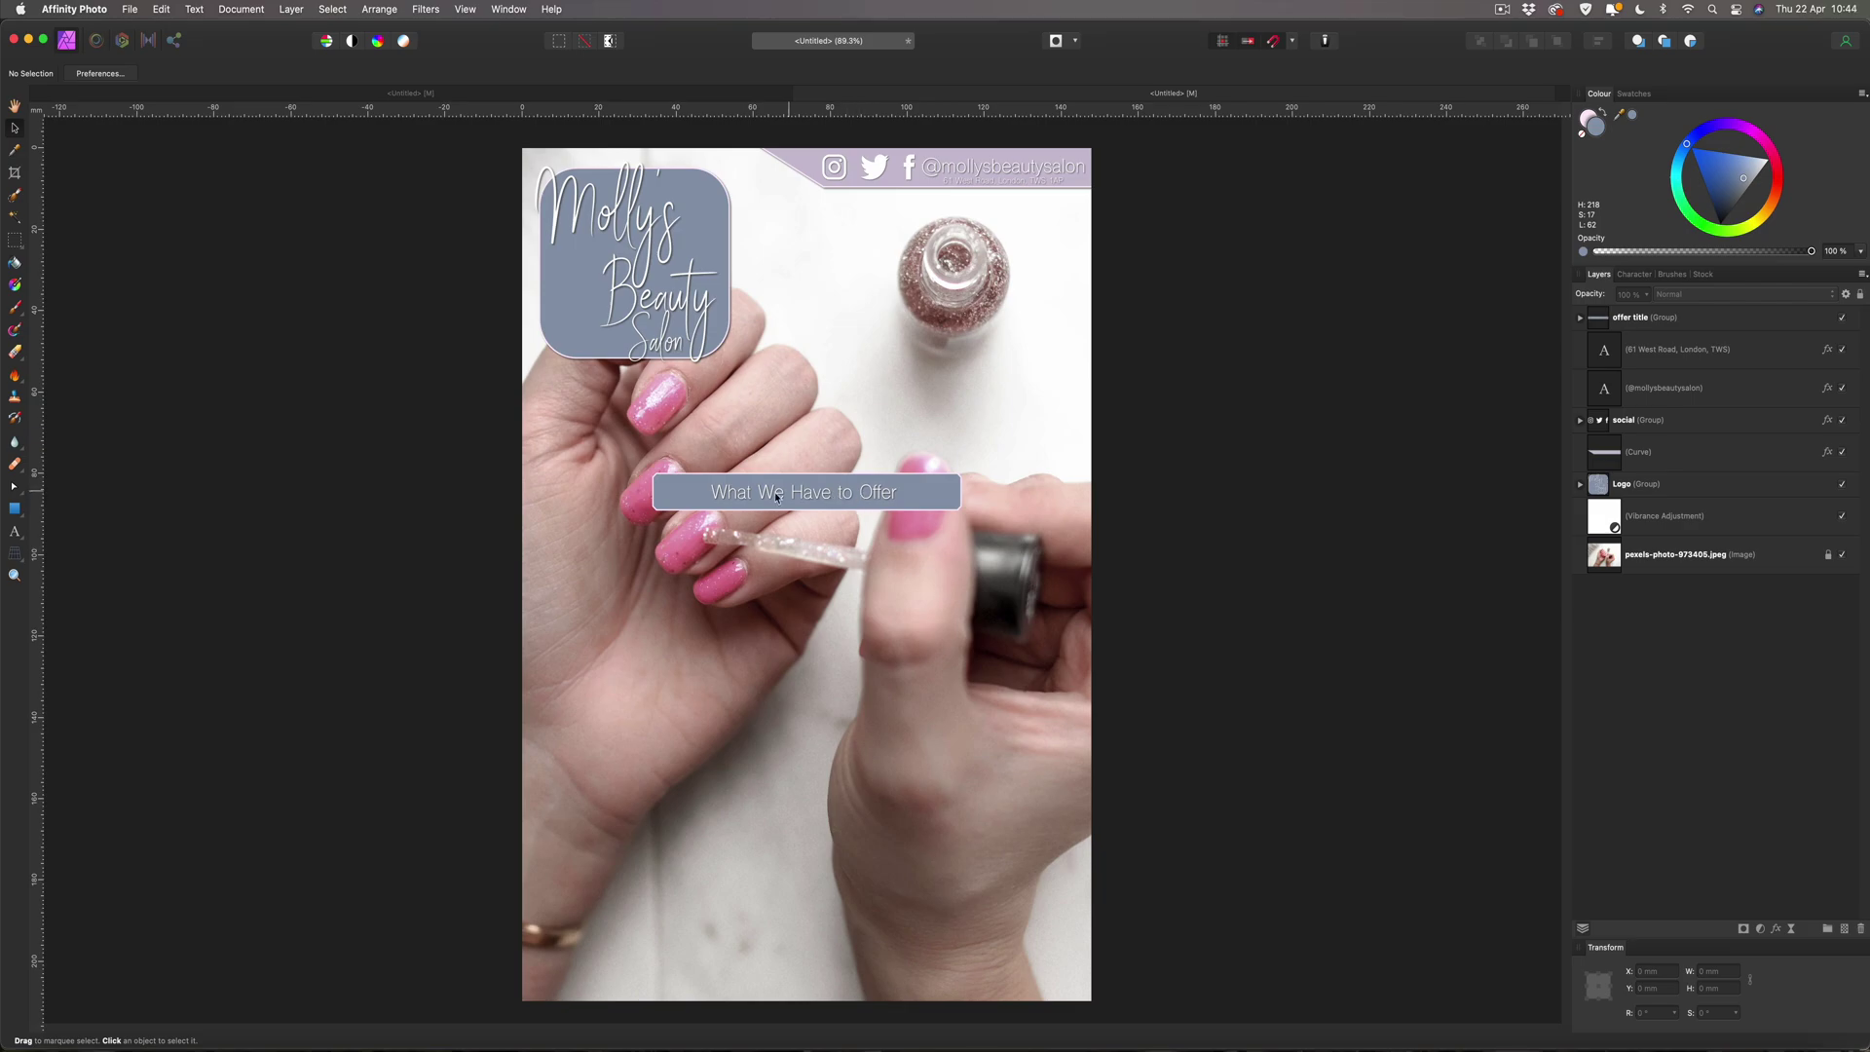
# Draw a 70 × 90 mm price panel under the title and align it to the left edge at X 4 mm.
pyautogui.click(15, 508)
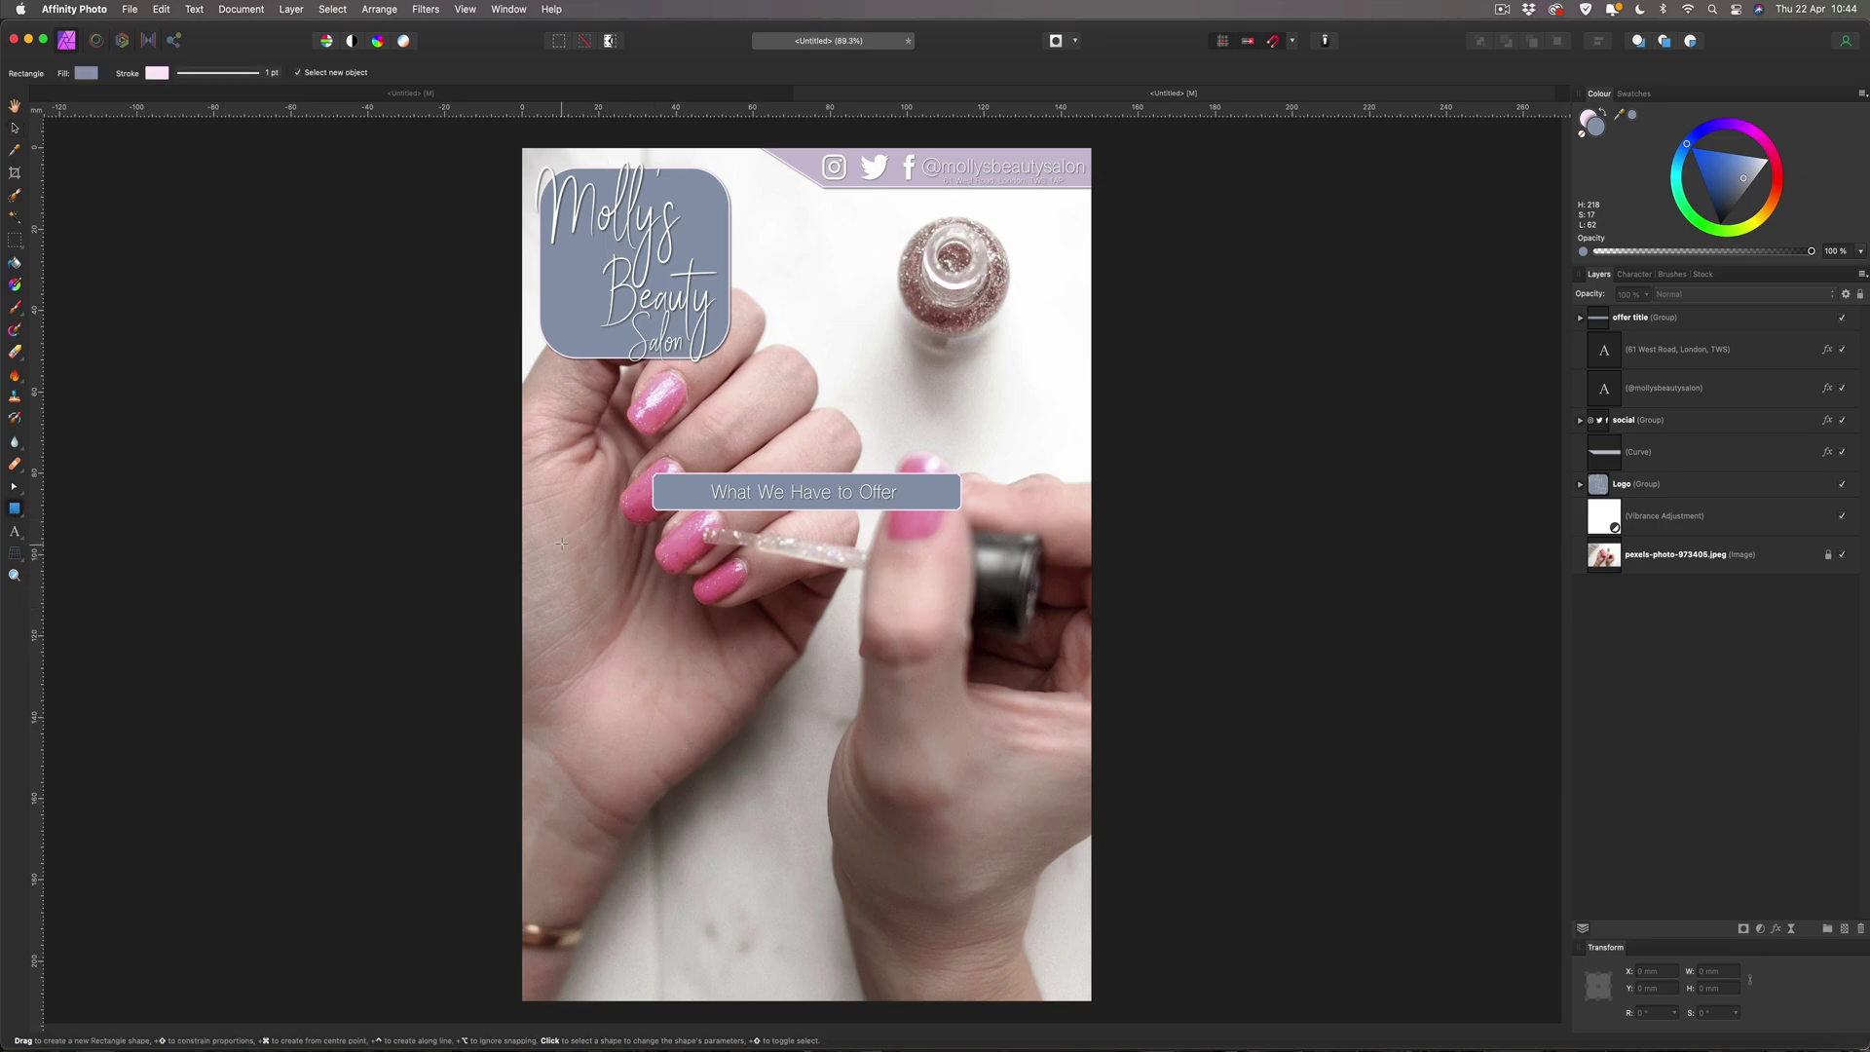
pyautogui.moveTo(564, 541); pyautogui.dragTo(589, 623)
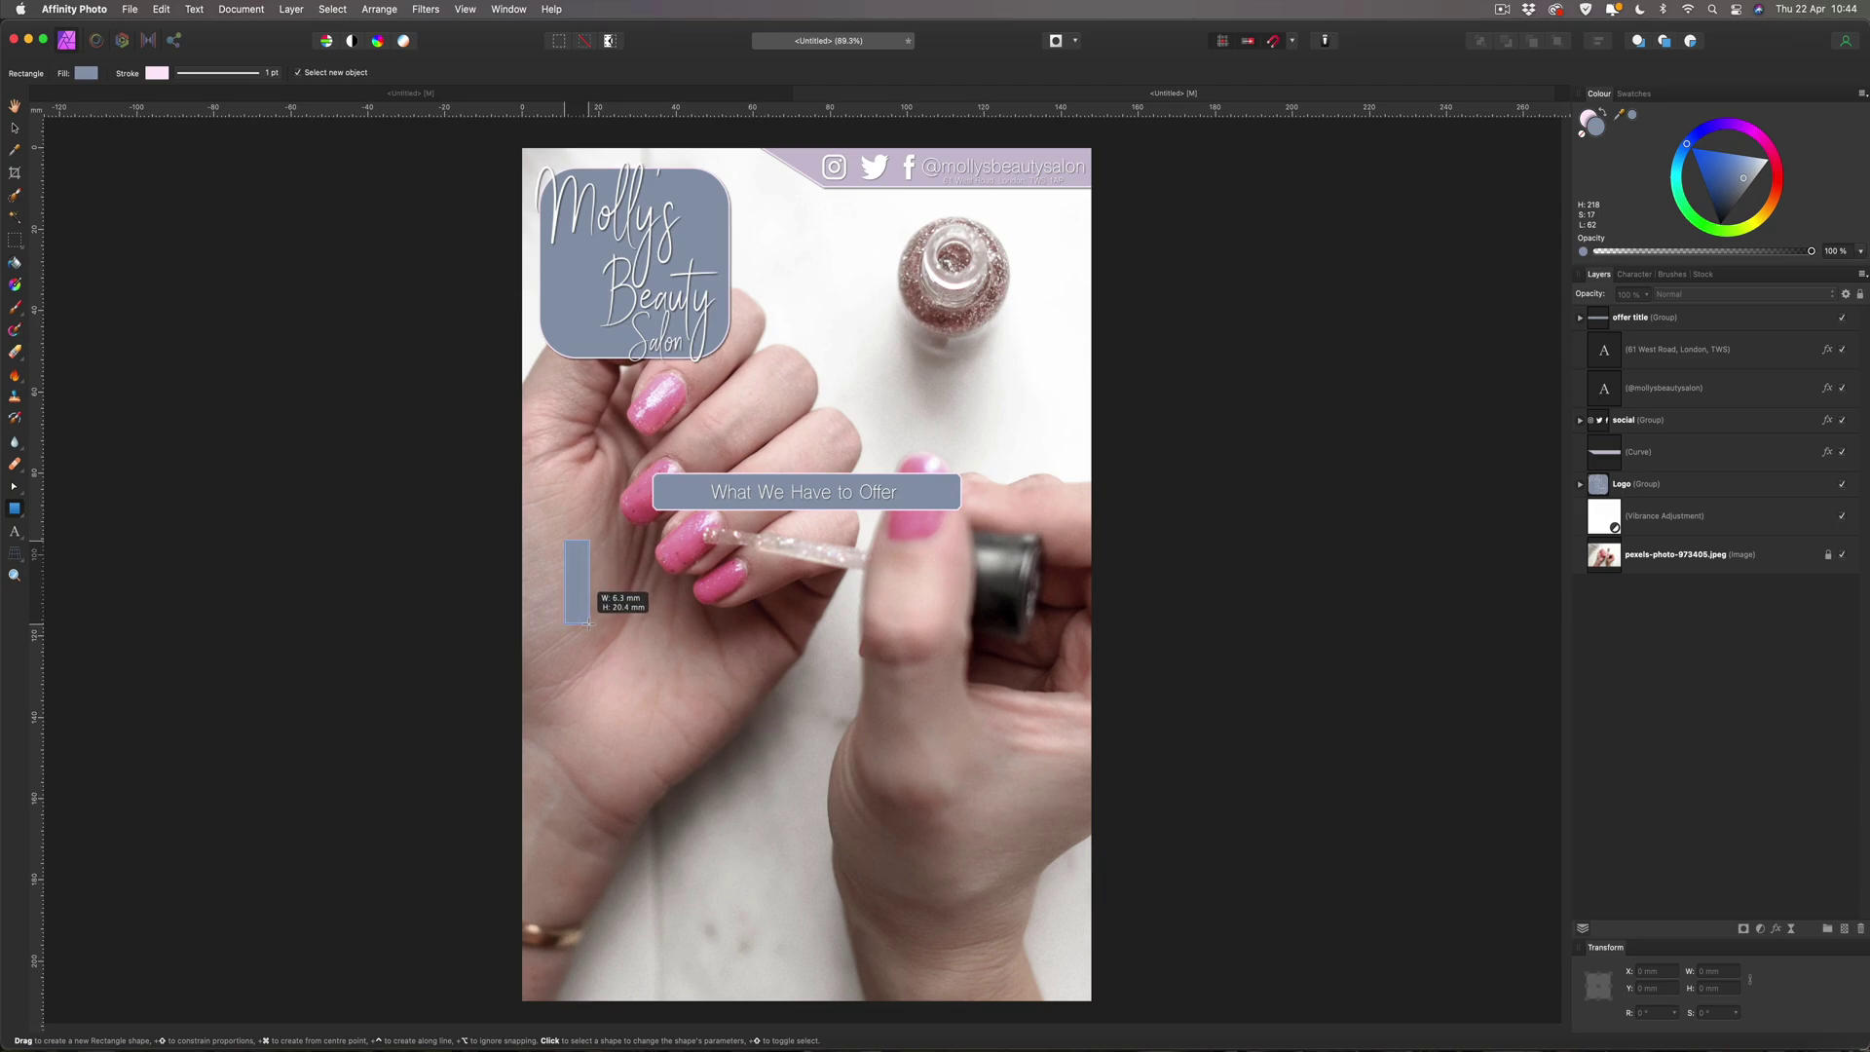
pyautogui.moveTo(588, 624); pyautogui.dragTo(609, 825)
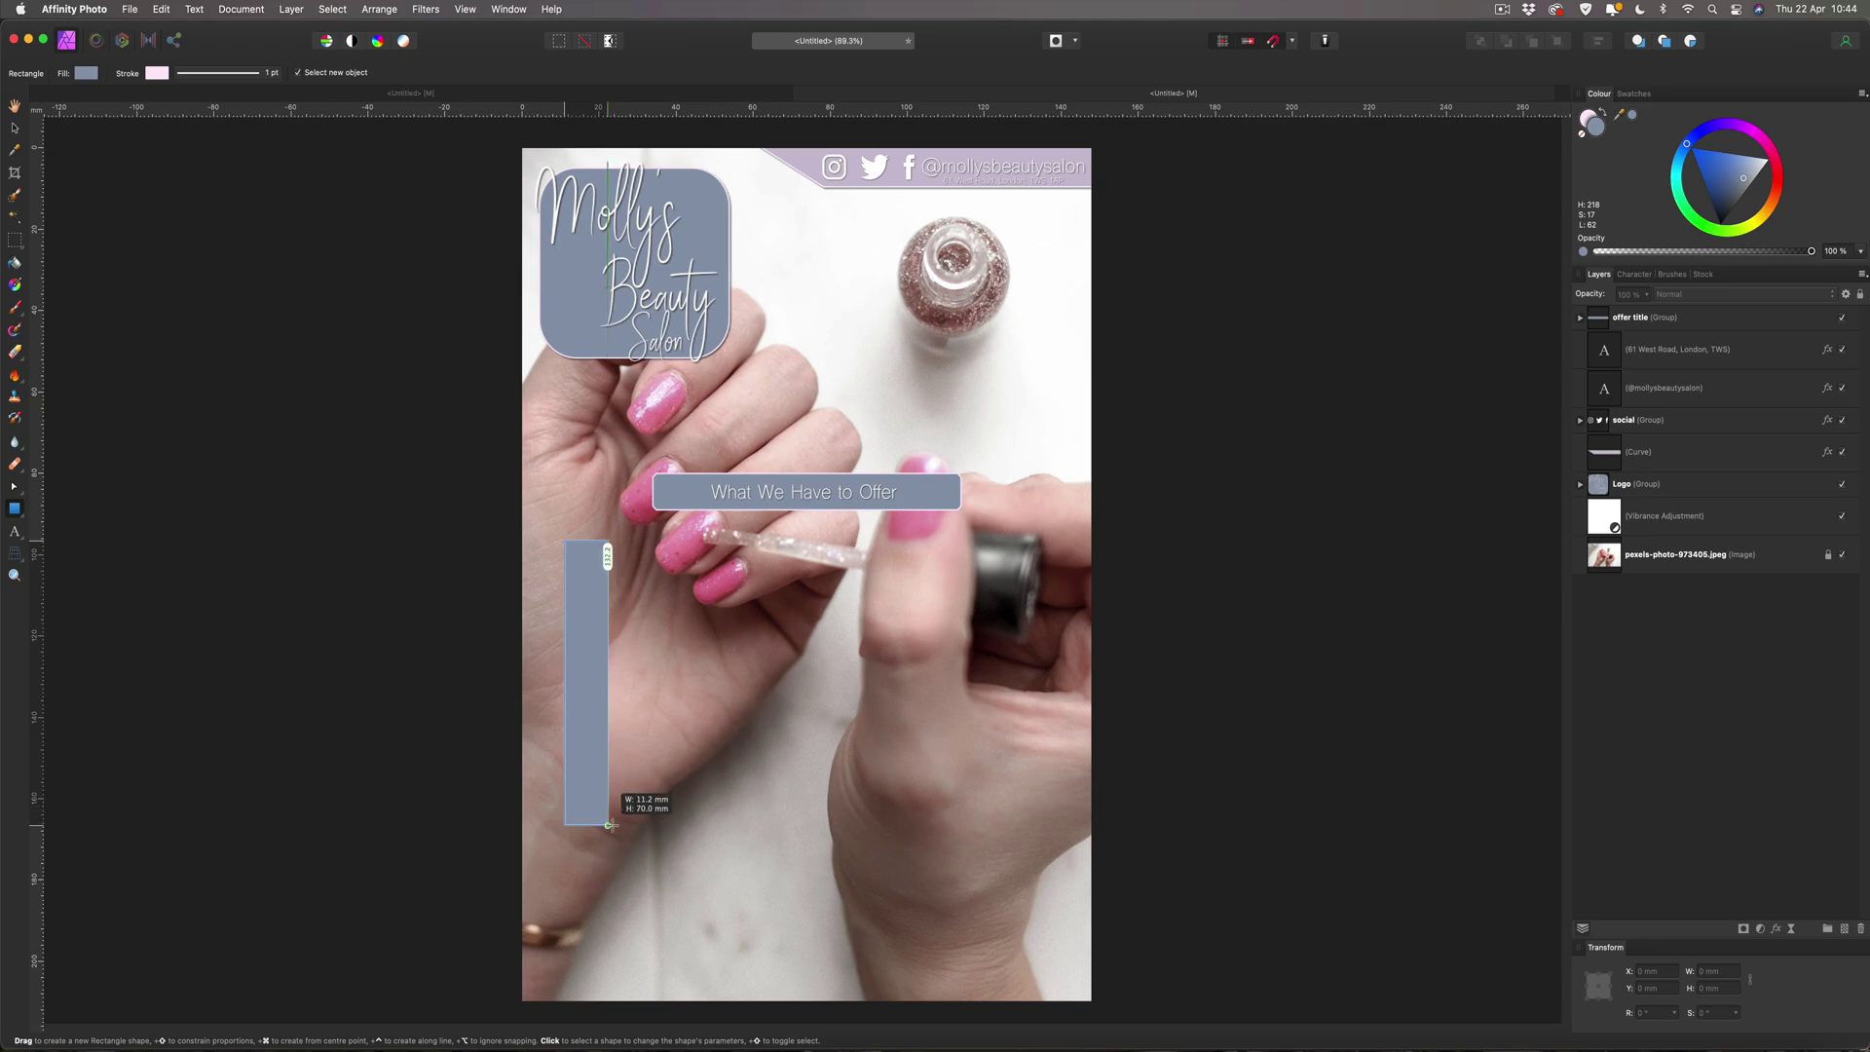
pyautogui.moveTo(608, 825); pyautogui.dragTo(834, 904)
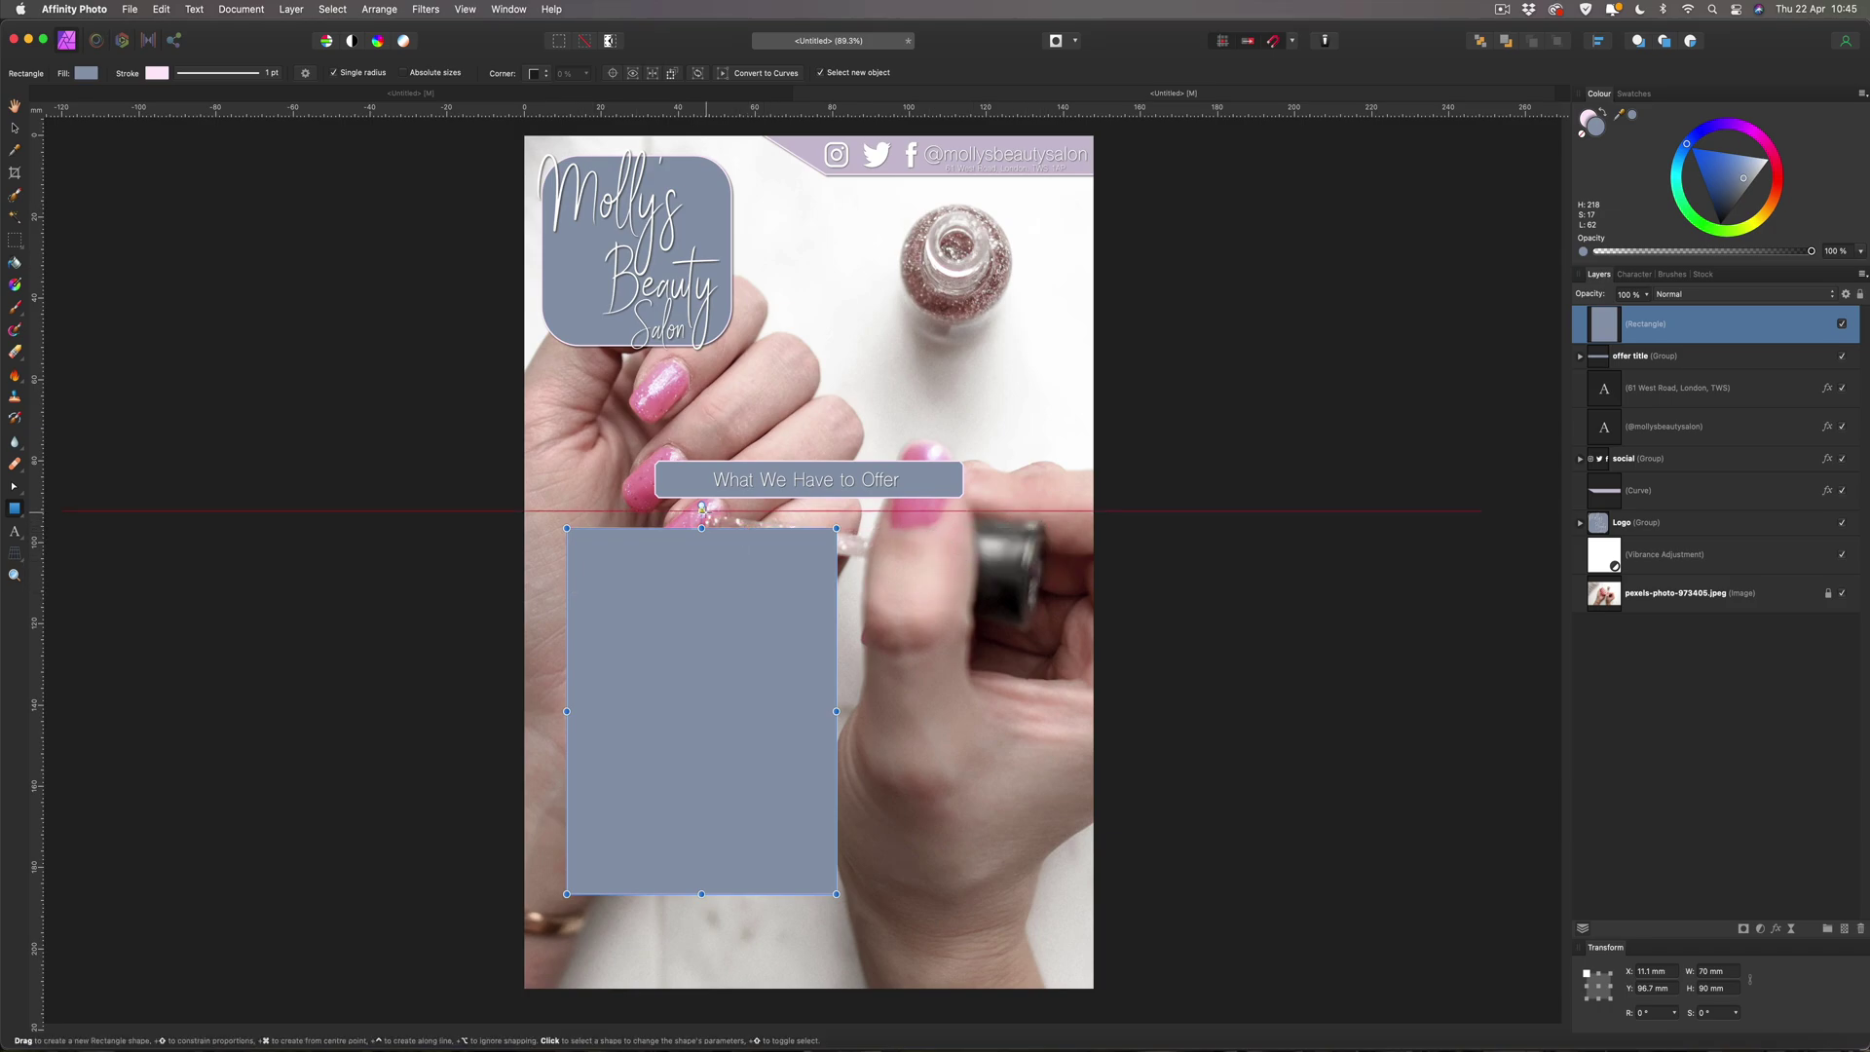
pyautogui.click(16, 129)
pyautogui.moveTo(735, 591); pyautogui.dragTo(706, 584)
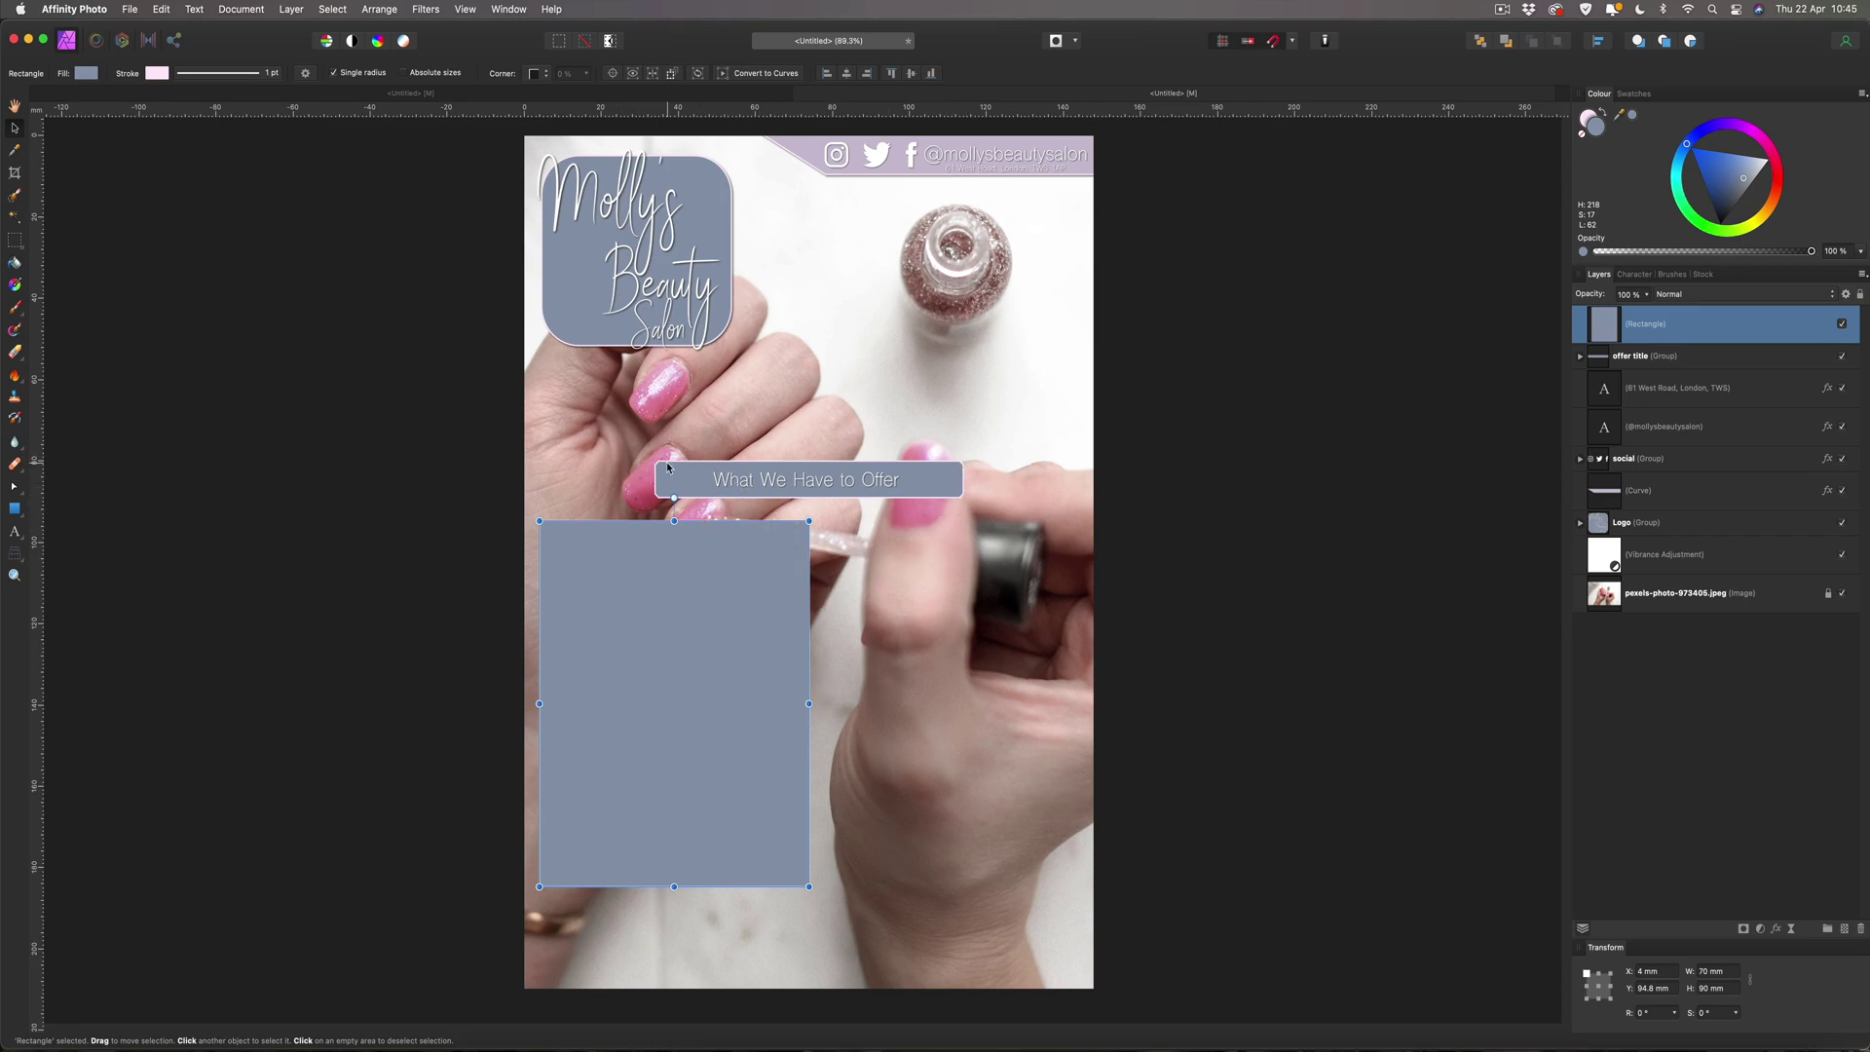
# Give the price panel chamfered corners at 17%.
pyautogui.click(540, 74)
pyautogui.click(557, 106)
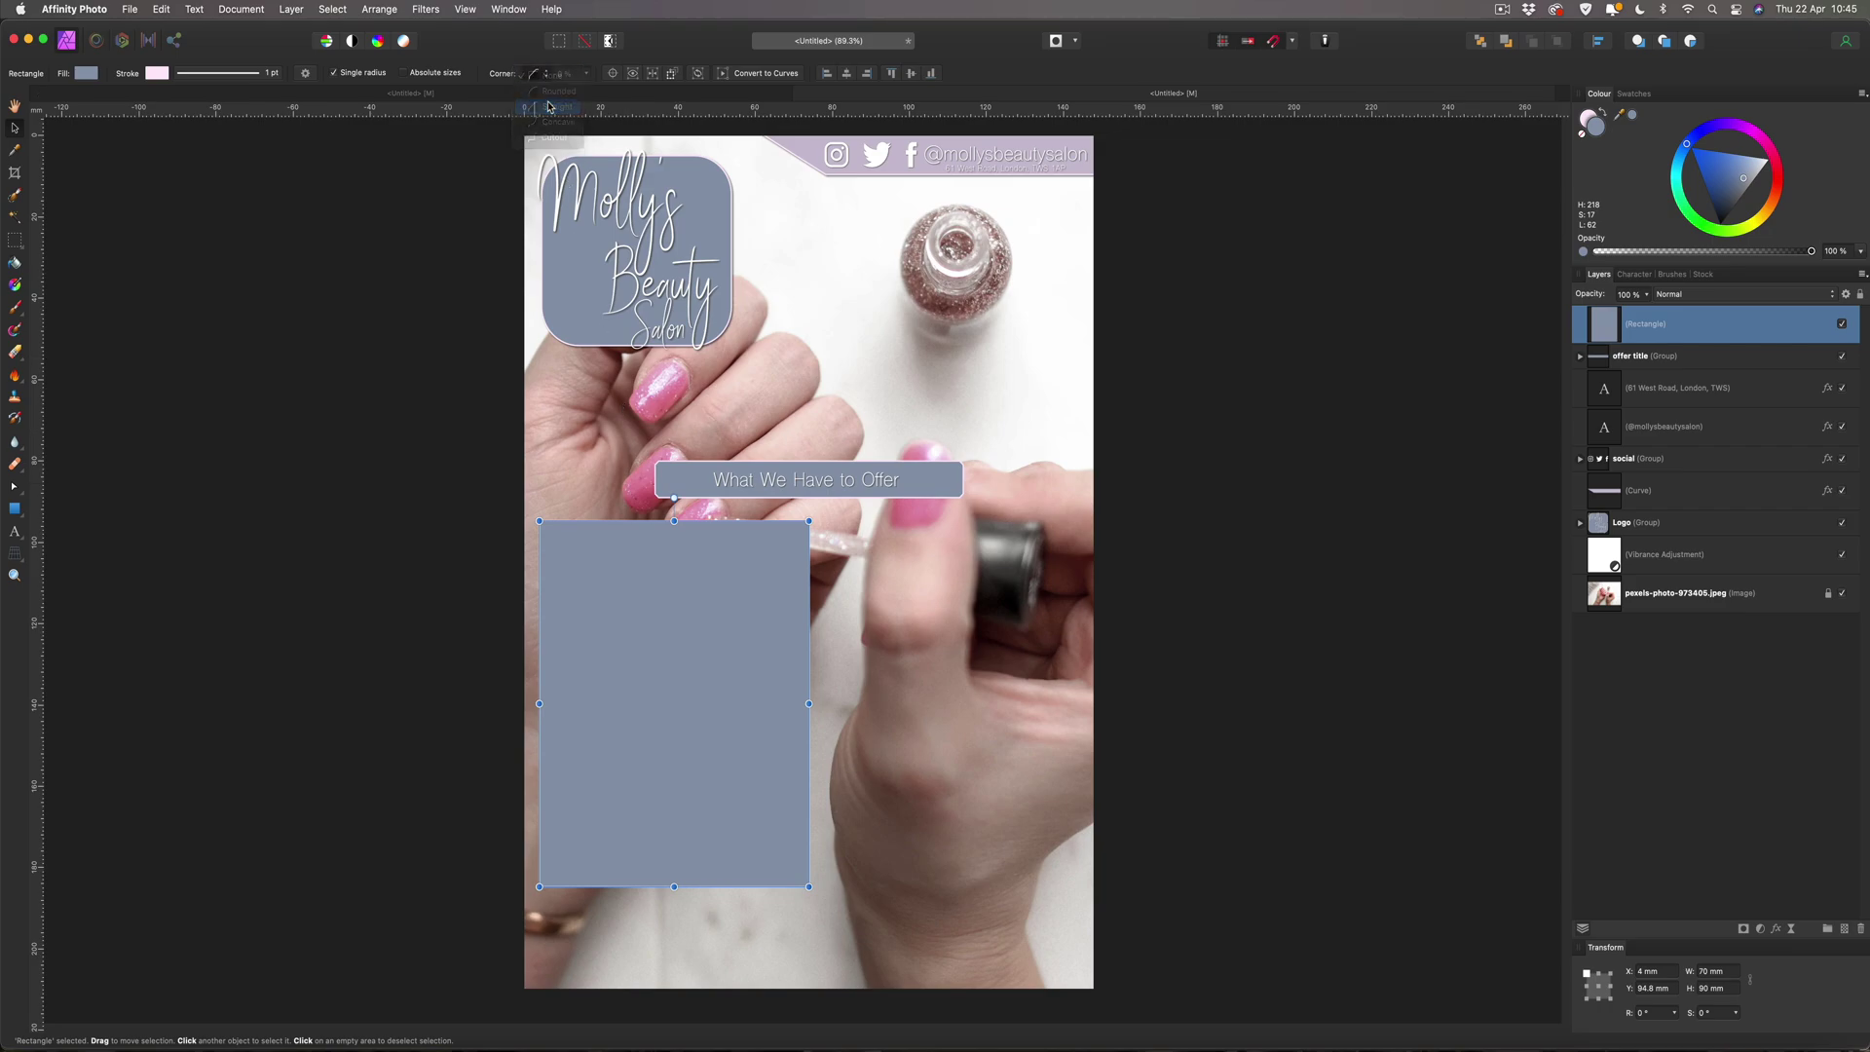
pyautogui.click(586, 74)
pyautogui.moveTo(588, 90); pyautogui.dragTo(565, 92)
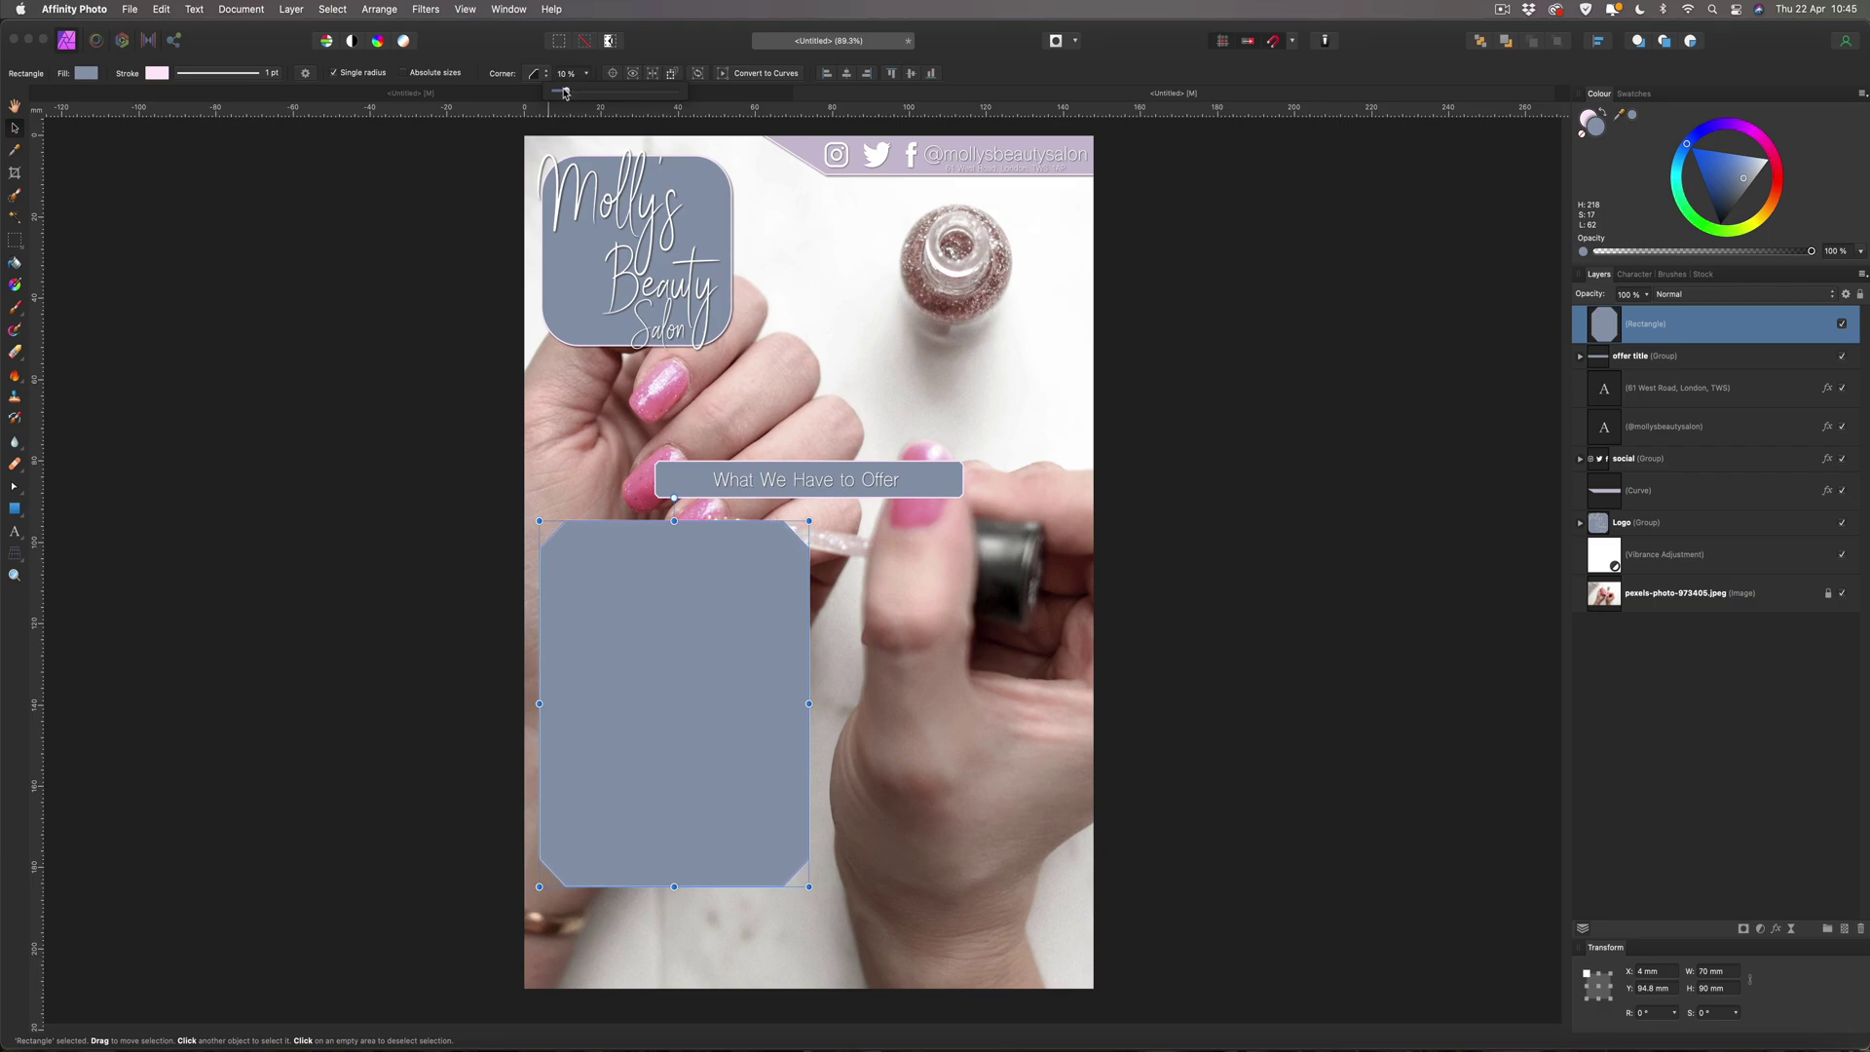
pyautogui.click(121, 151)
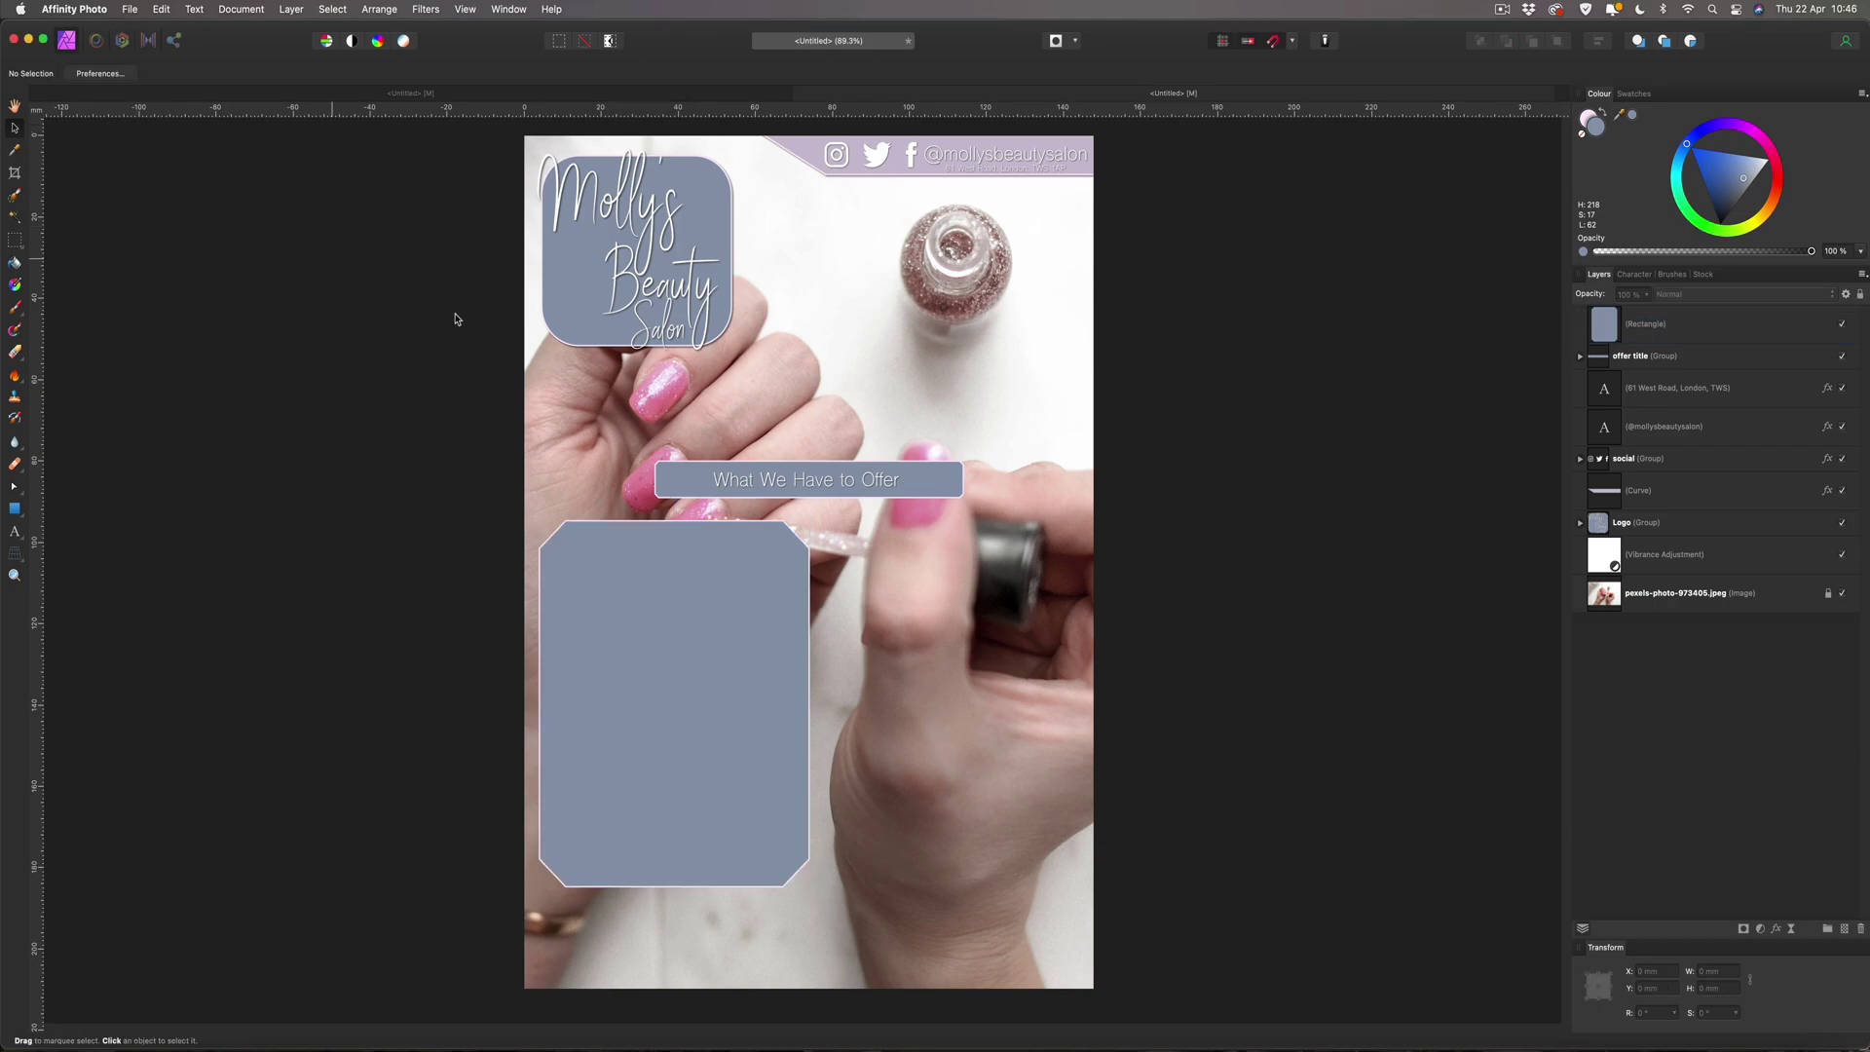
# Fill the price panel with lilac sampled from the social banner.
pyautogui.click(593, 613)
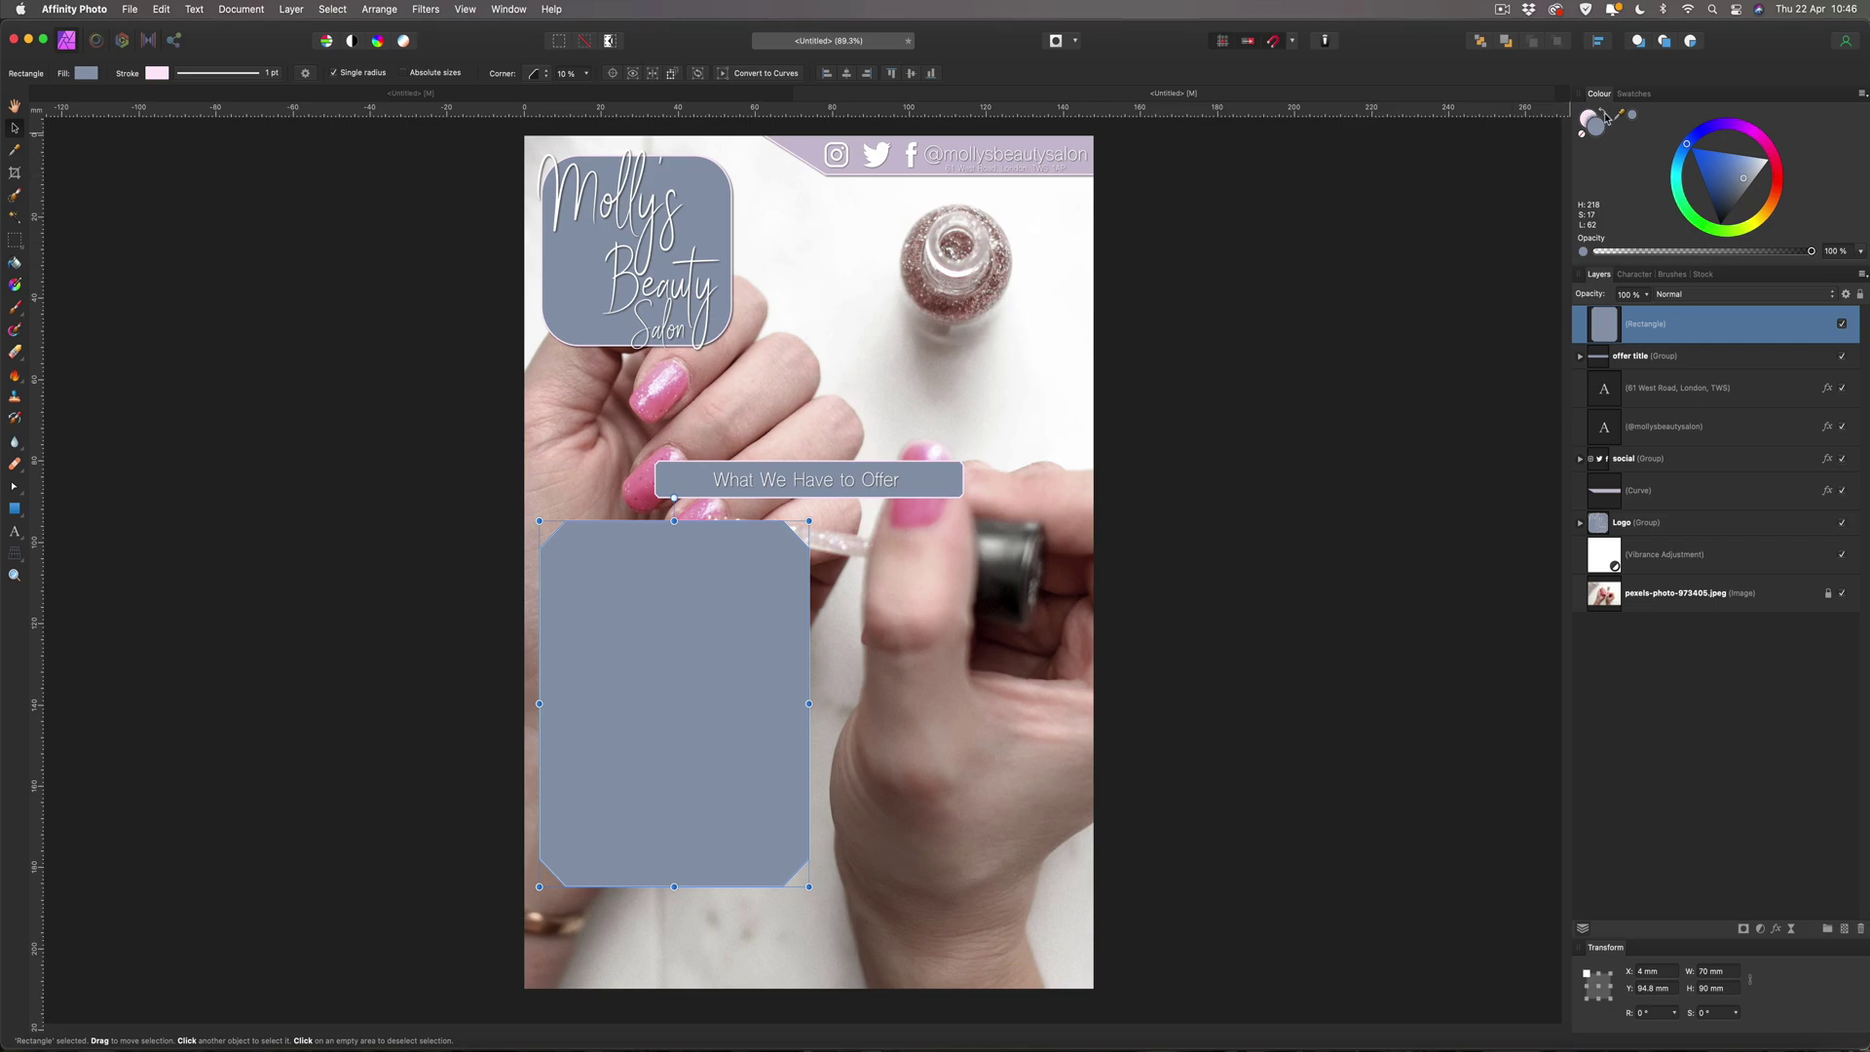
pyautogui.moveTo(1618, 115); pyautogui.dragTo(921, 140)
pyautogui.moveTo(1624, 118); pyautogui.dragTo(932, 138)
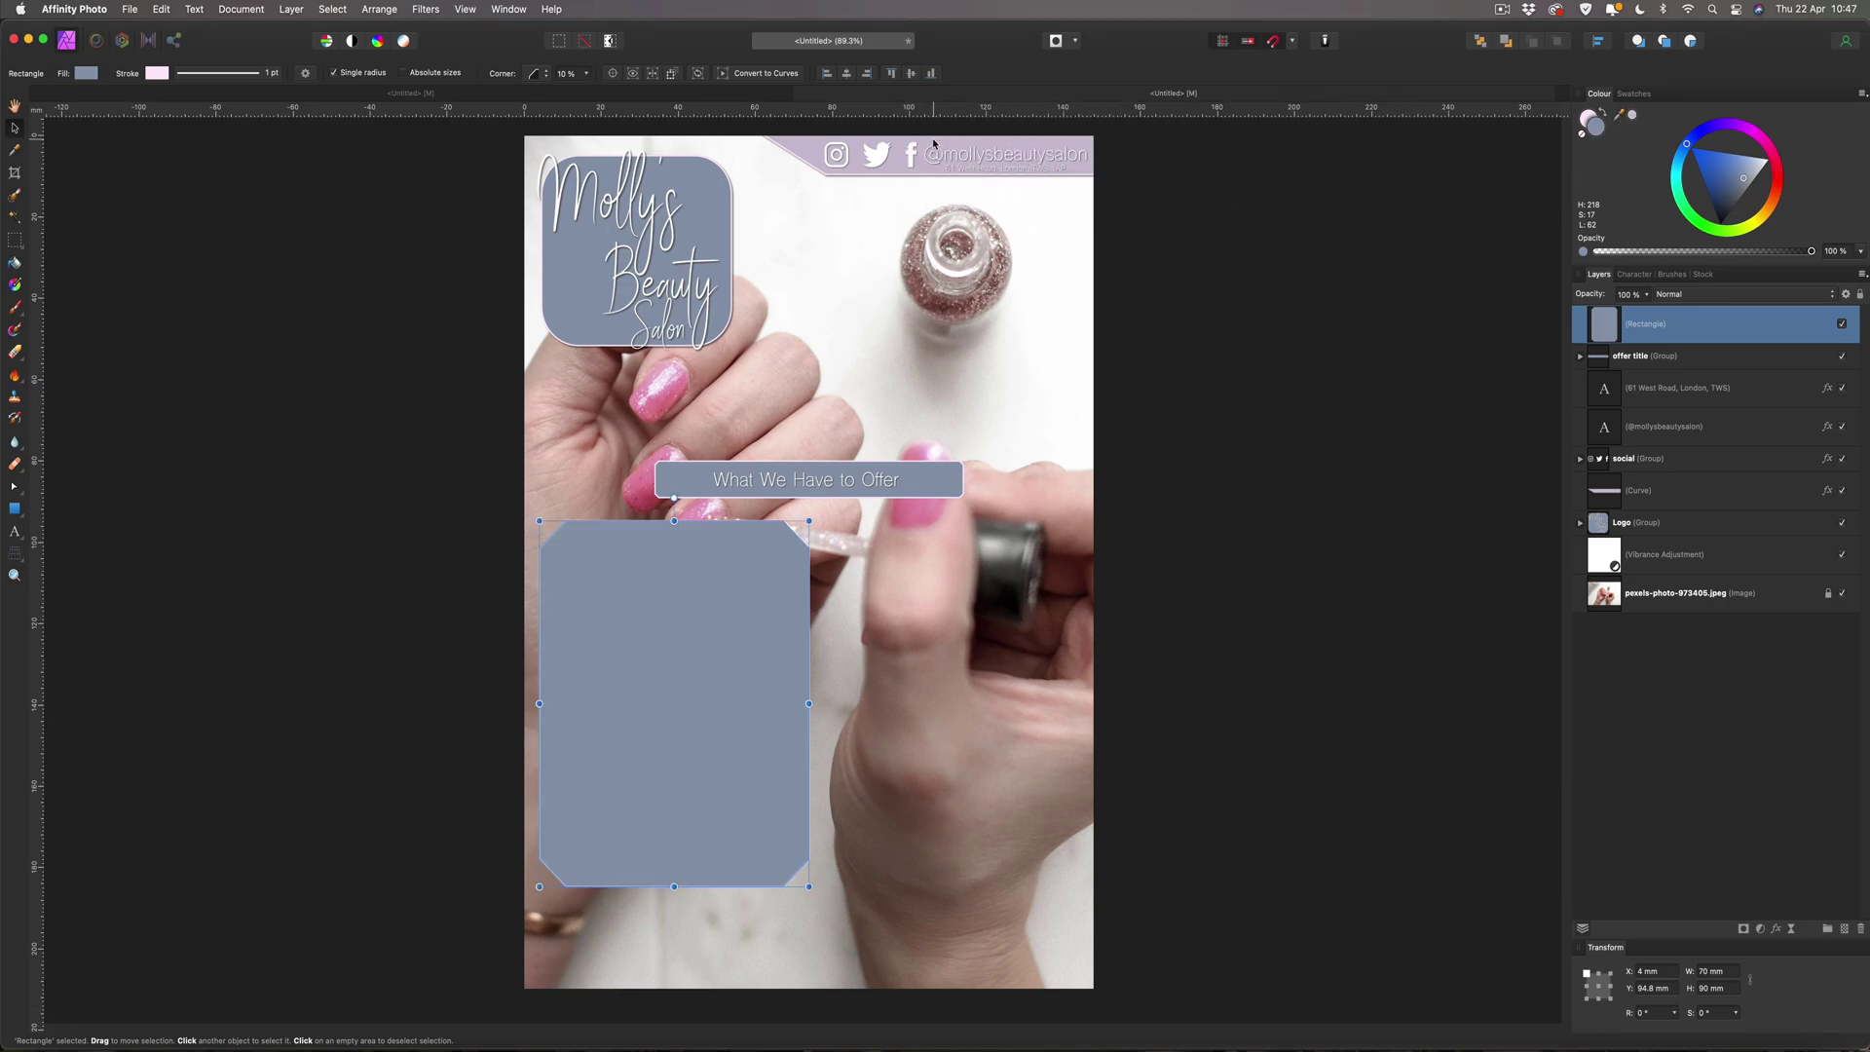
pyautogui.click(1633, 116)
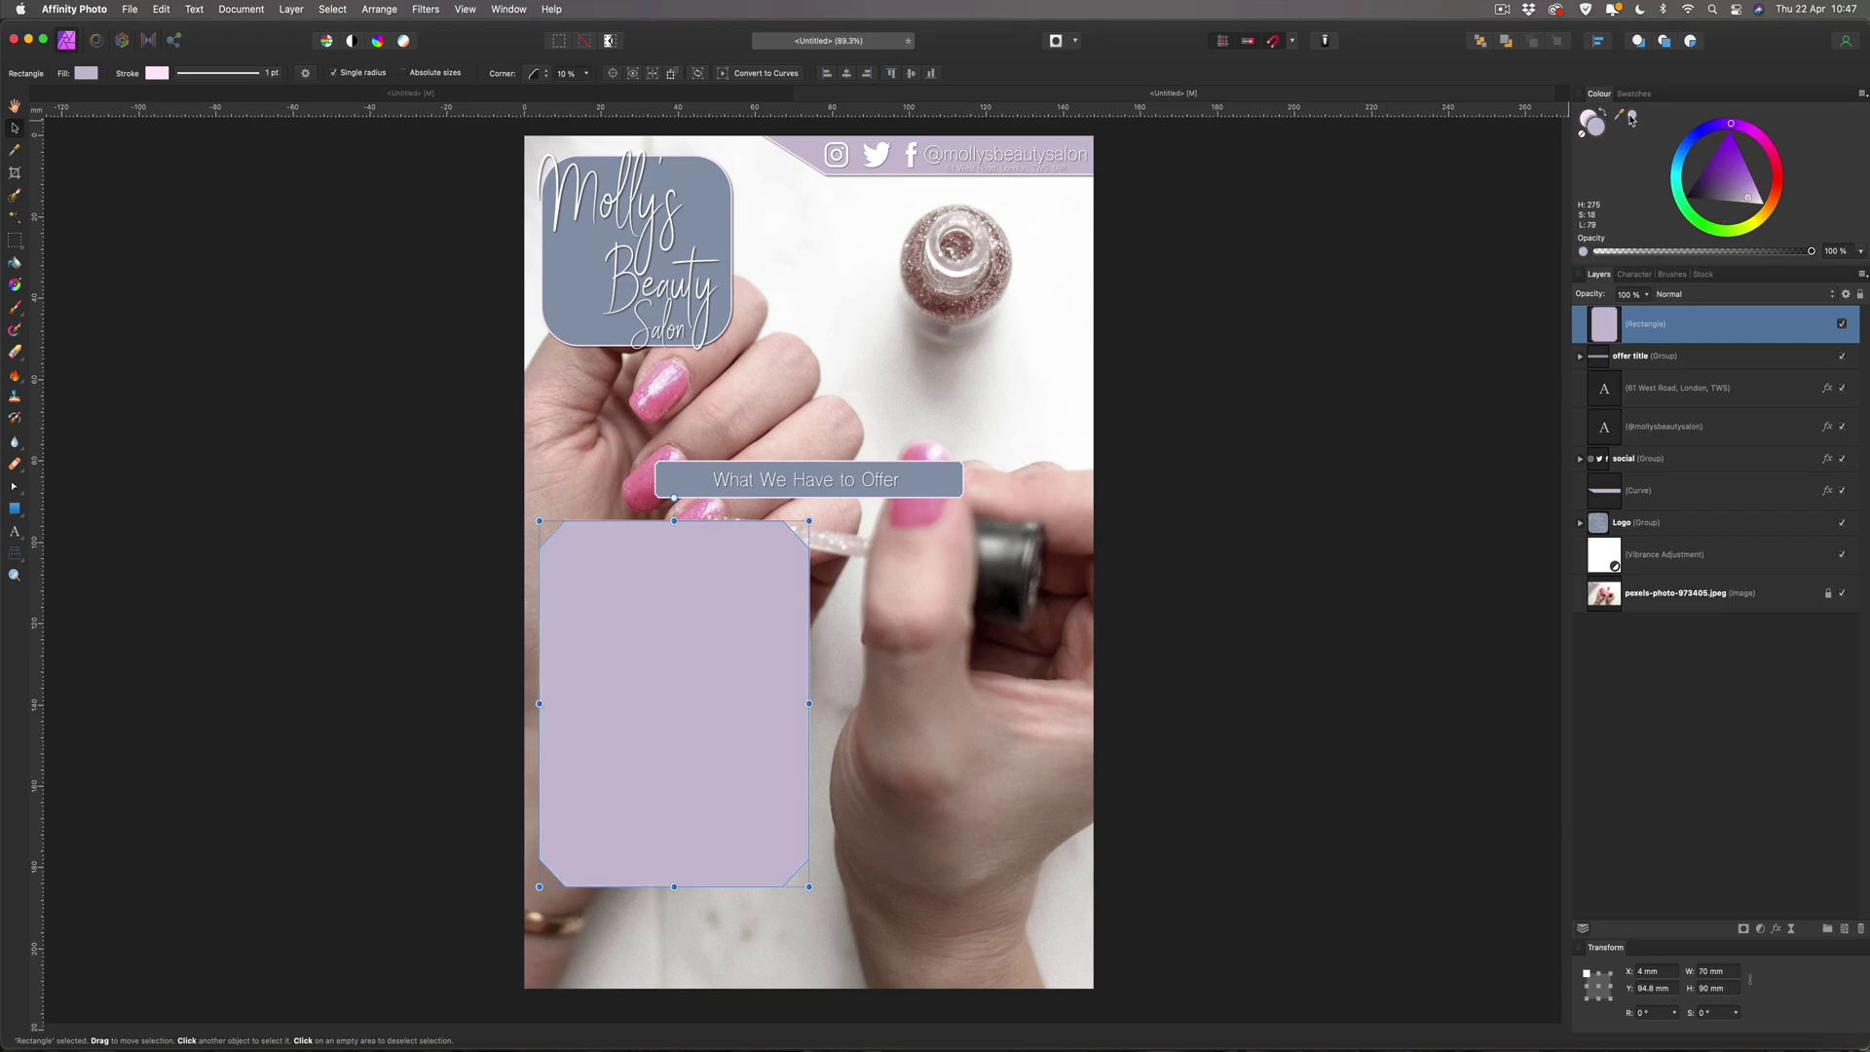
pyautogui.click(109, 256)
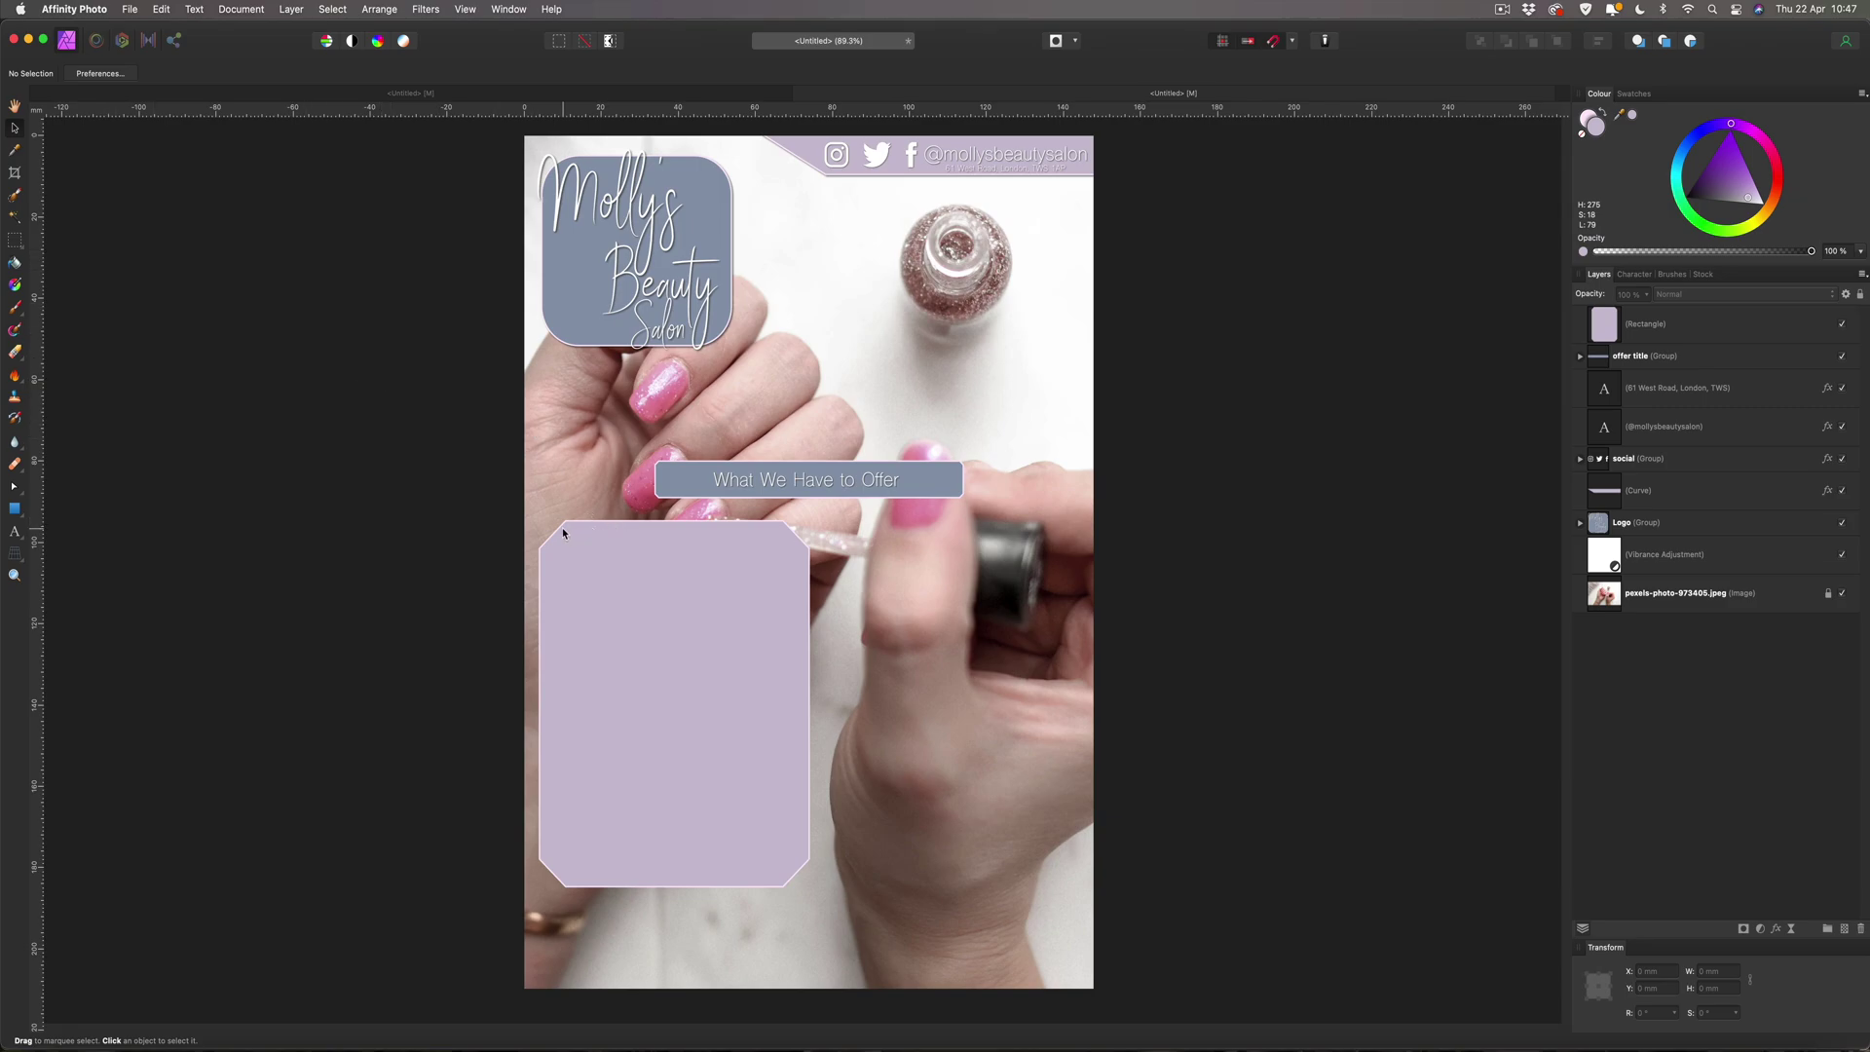
pyautogui.click(756, 538)
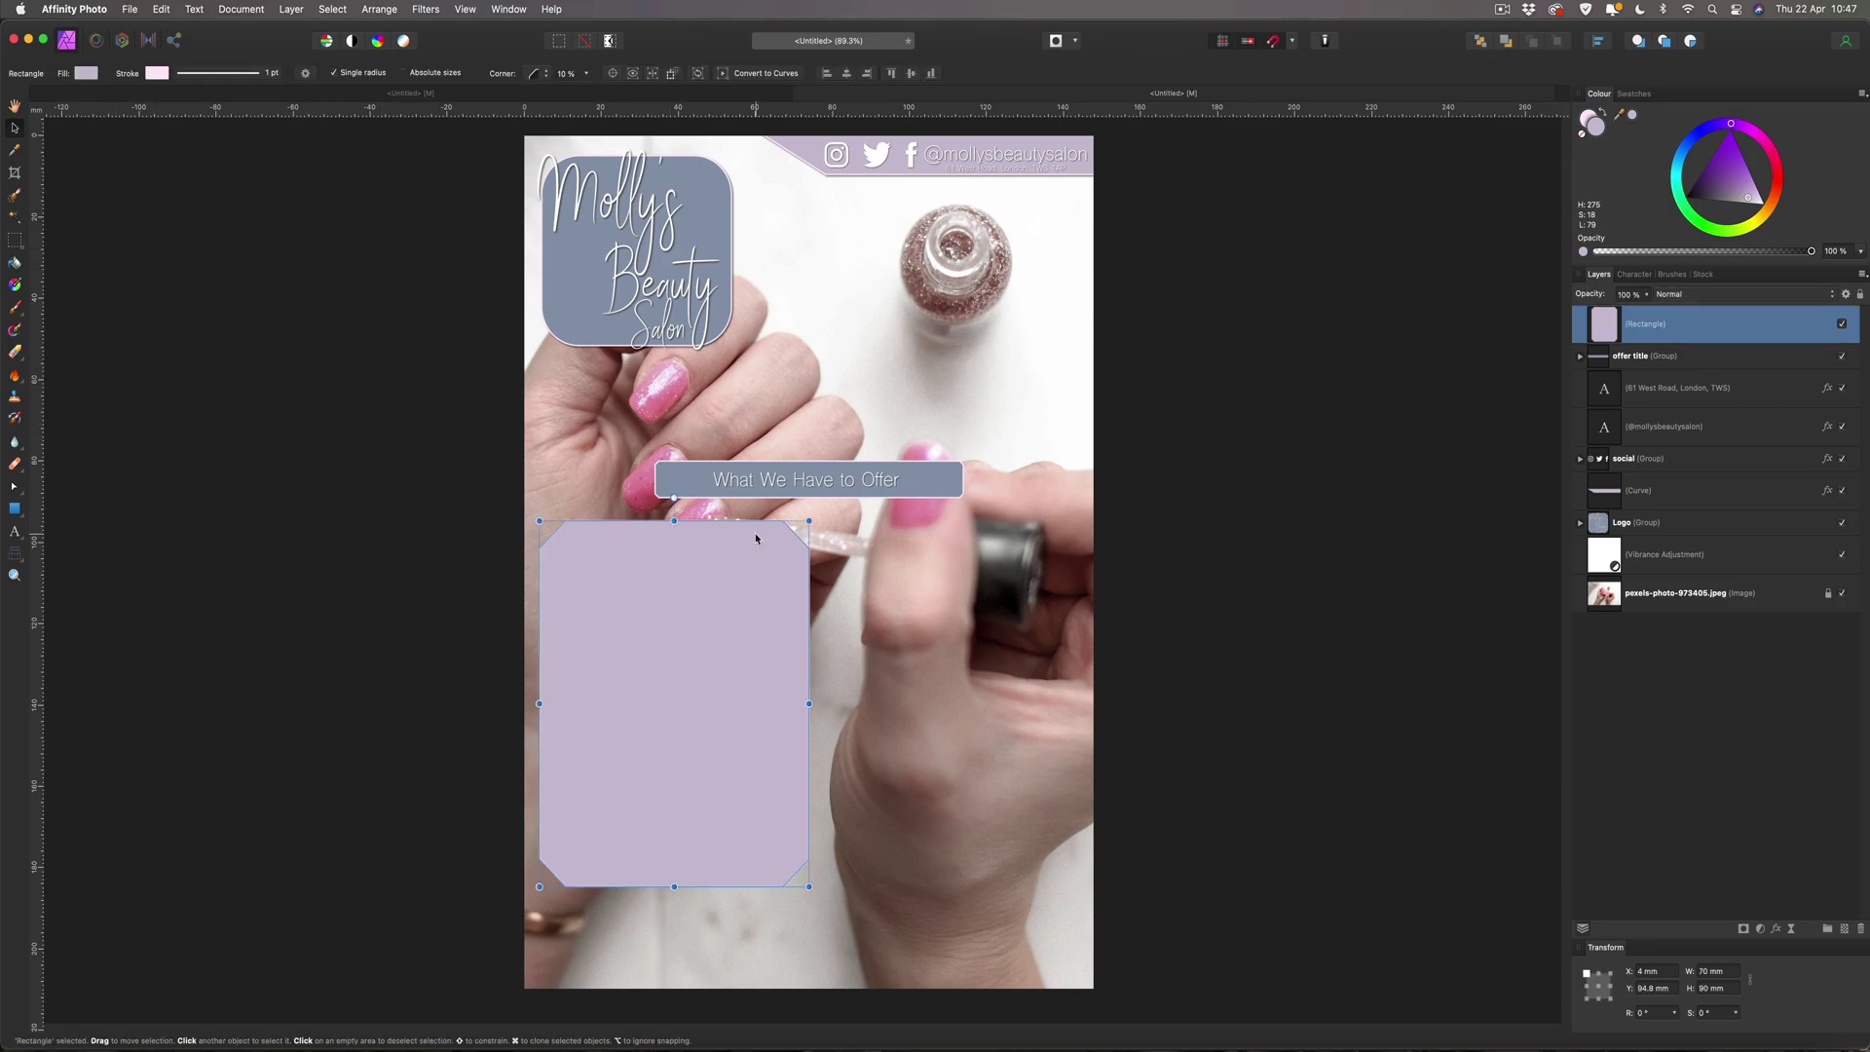
# Add an outer shadow with 5 px radius and 5 px offset to the lilac panel.
pyautogui.click(1777, 930)
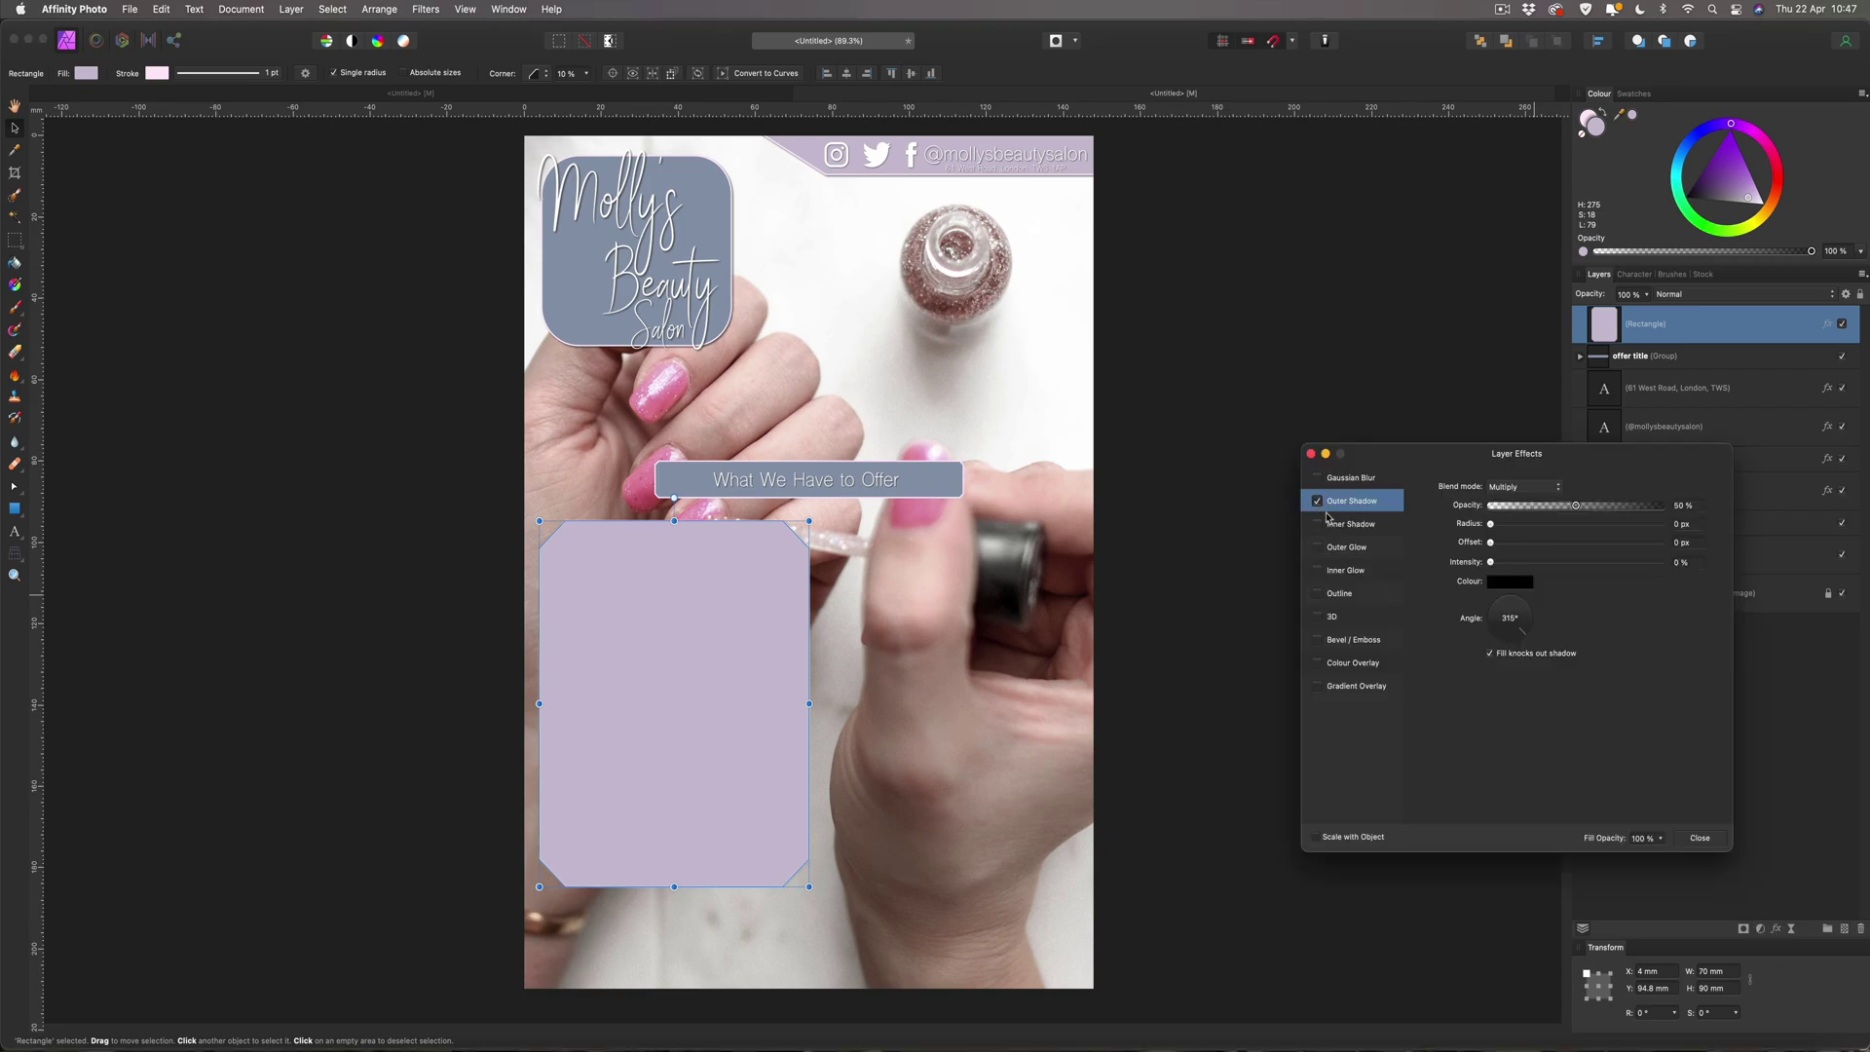
pyautogui.click(1692, 524)
pyautogui.write('5')
pyautogui.press('Tab')
pyautogui.write('5')
pyautogui.press('Return')
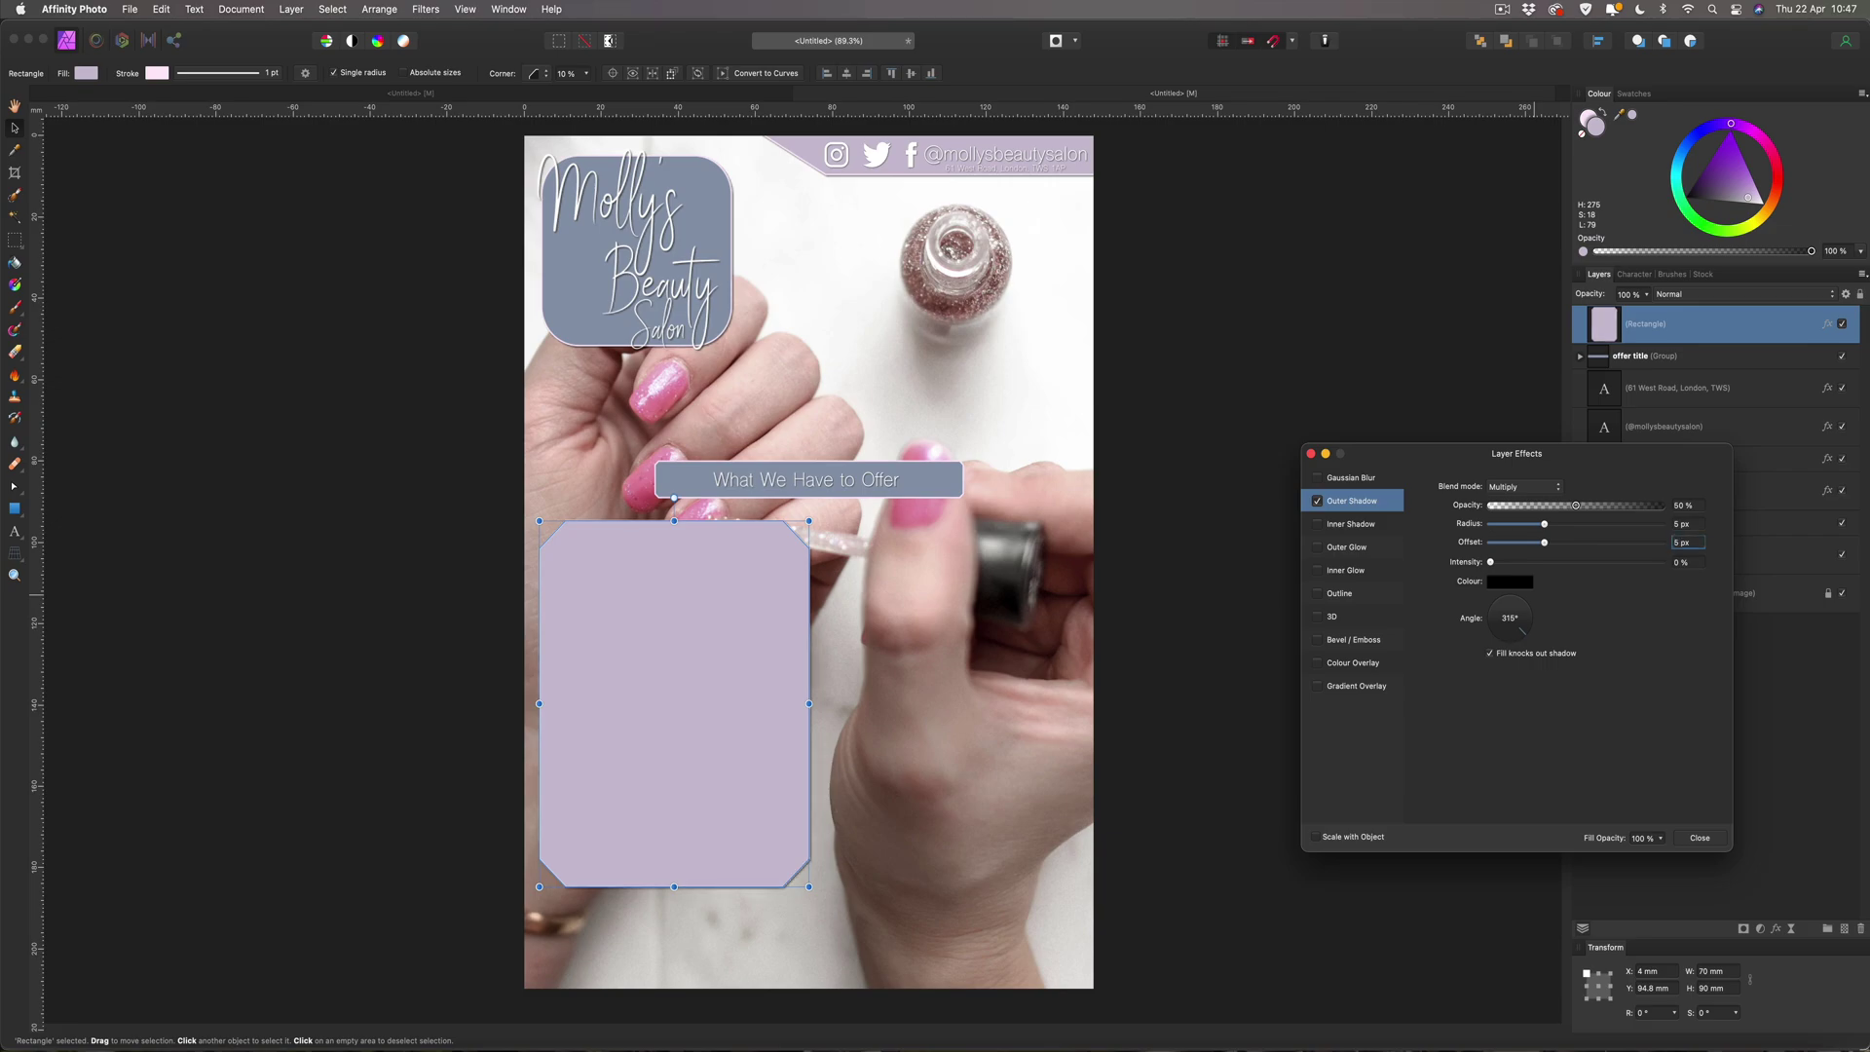
pyautogui.click(1716, 835)
pyautogui.click(1399, 717)
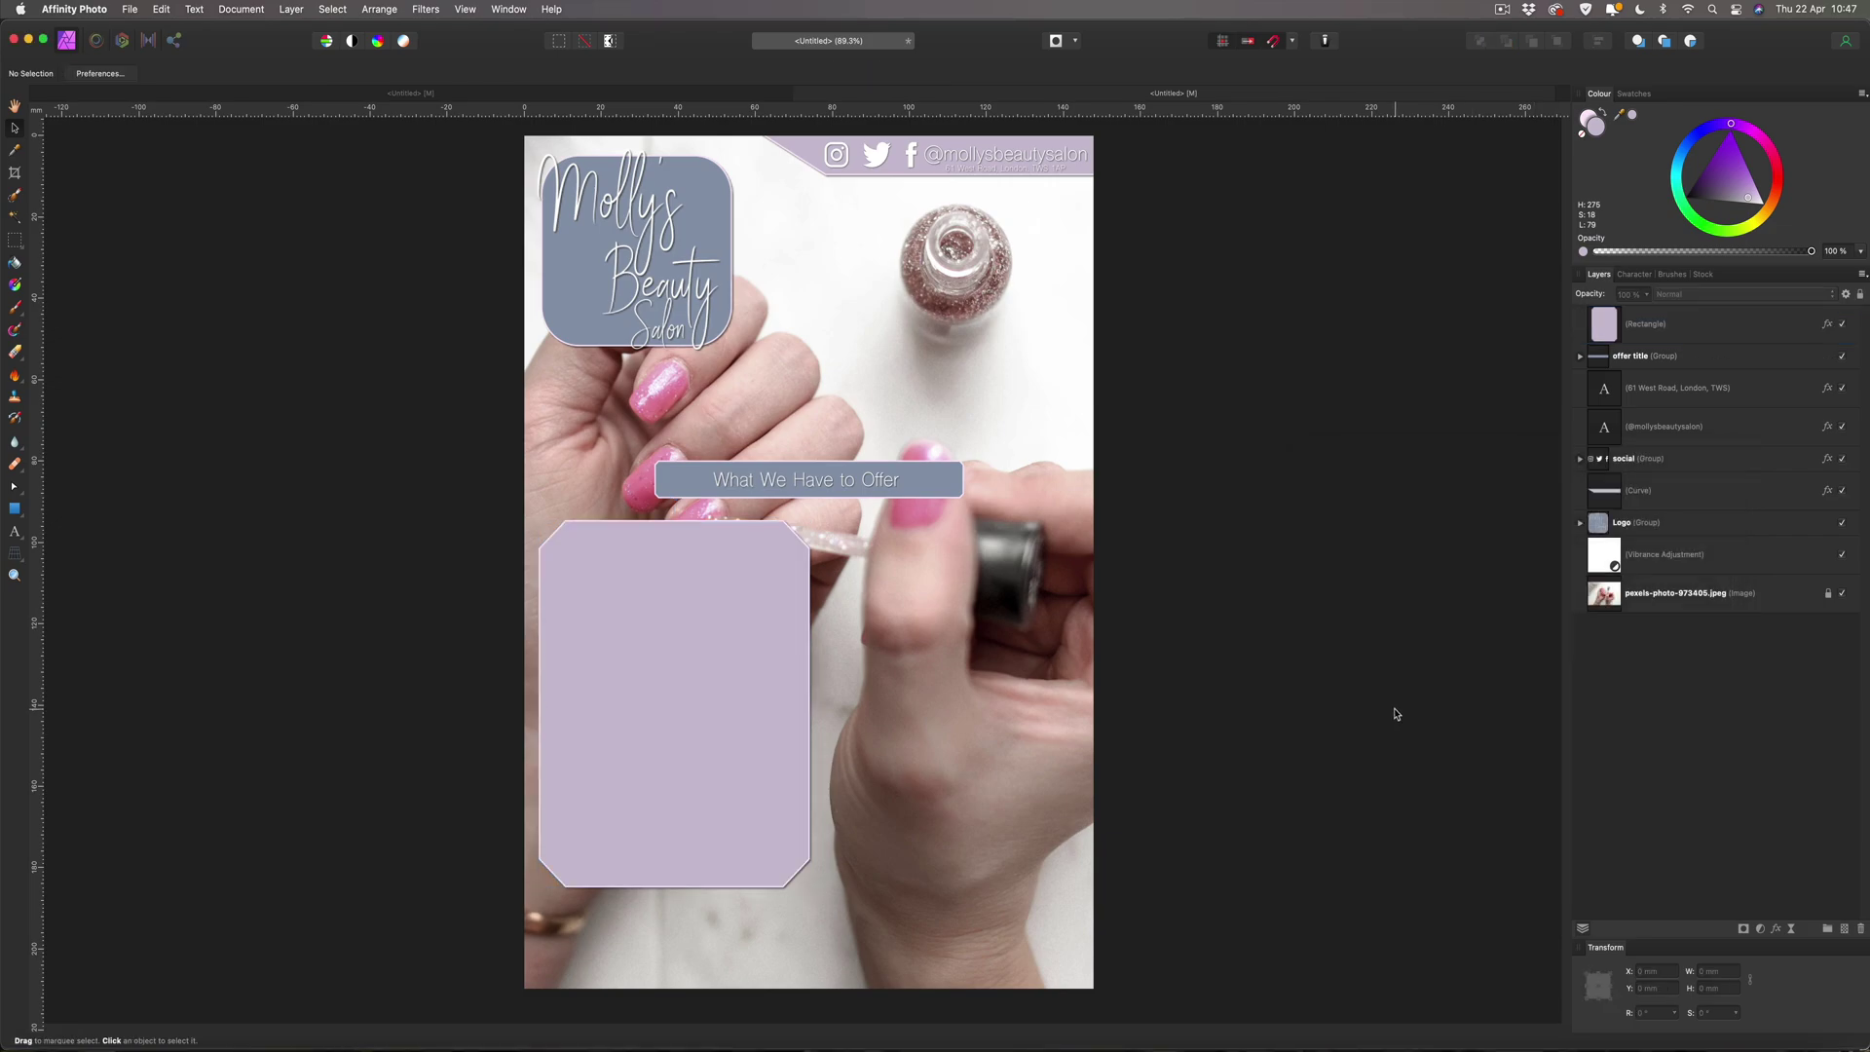
pyautogui.hscroll(1, 555, 524)
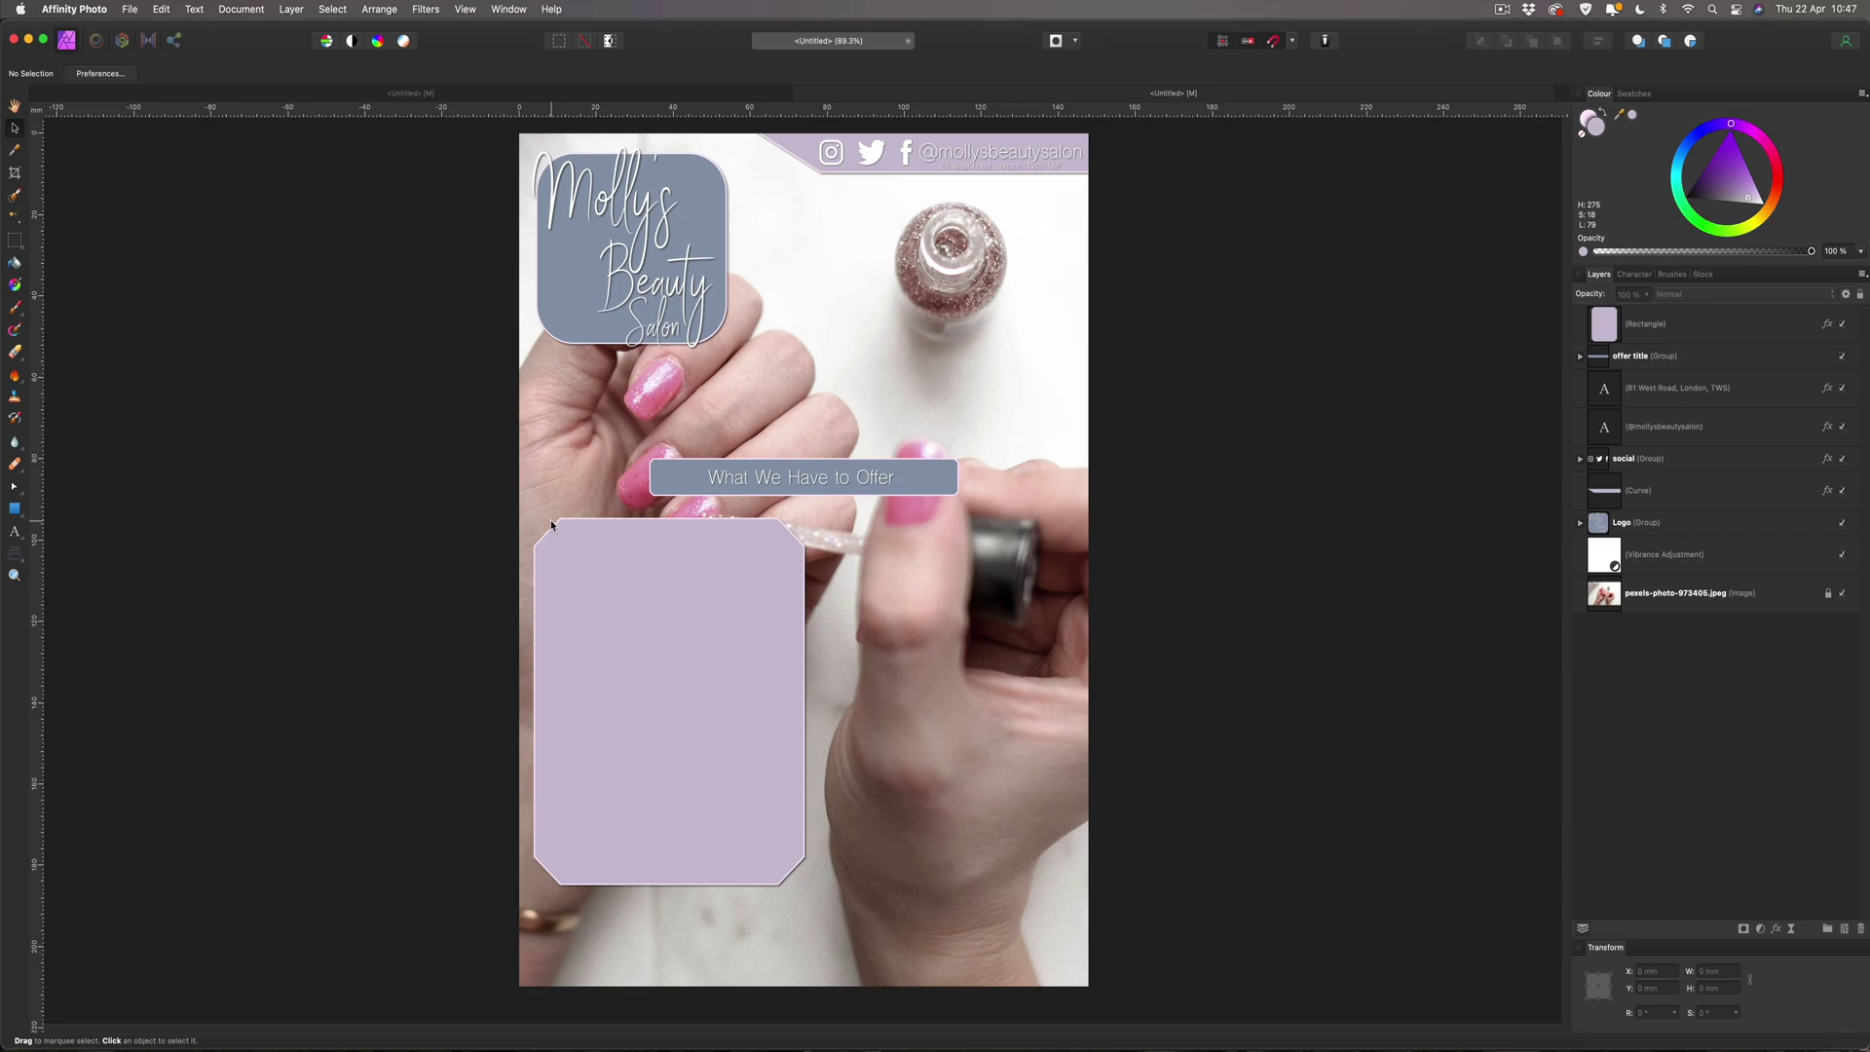
pyautogui.click(596, 549)
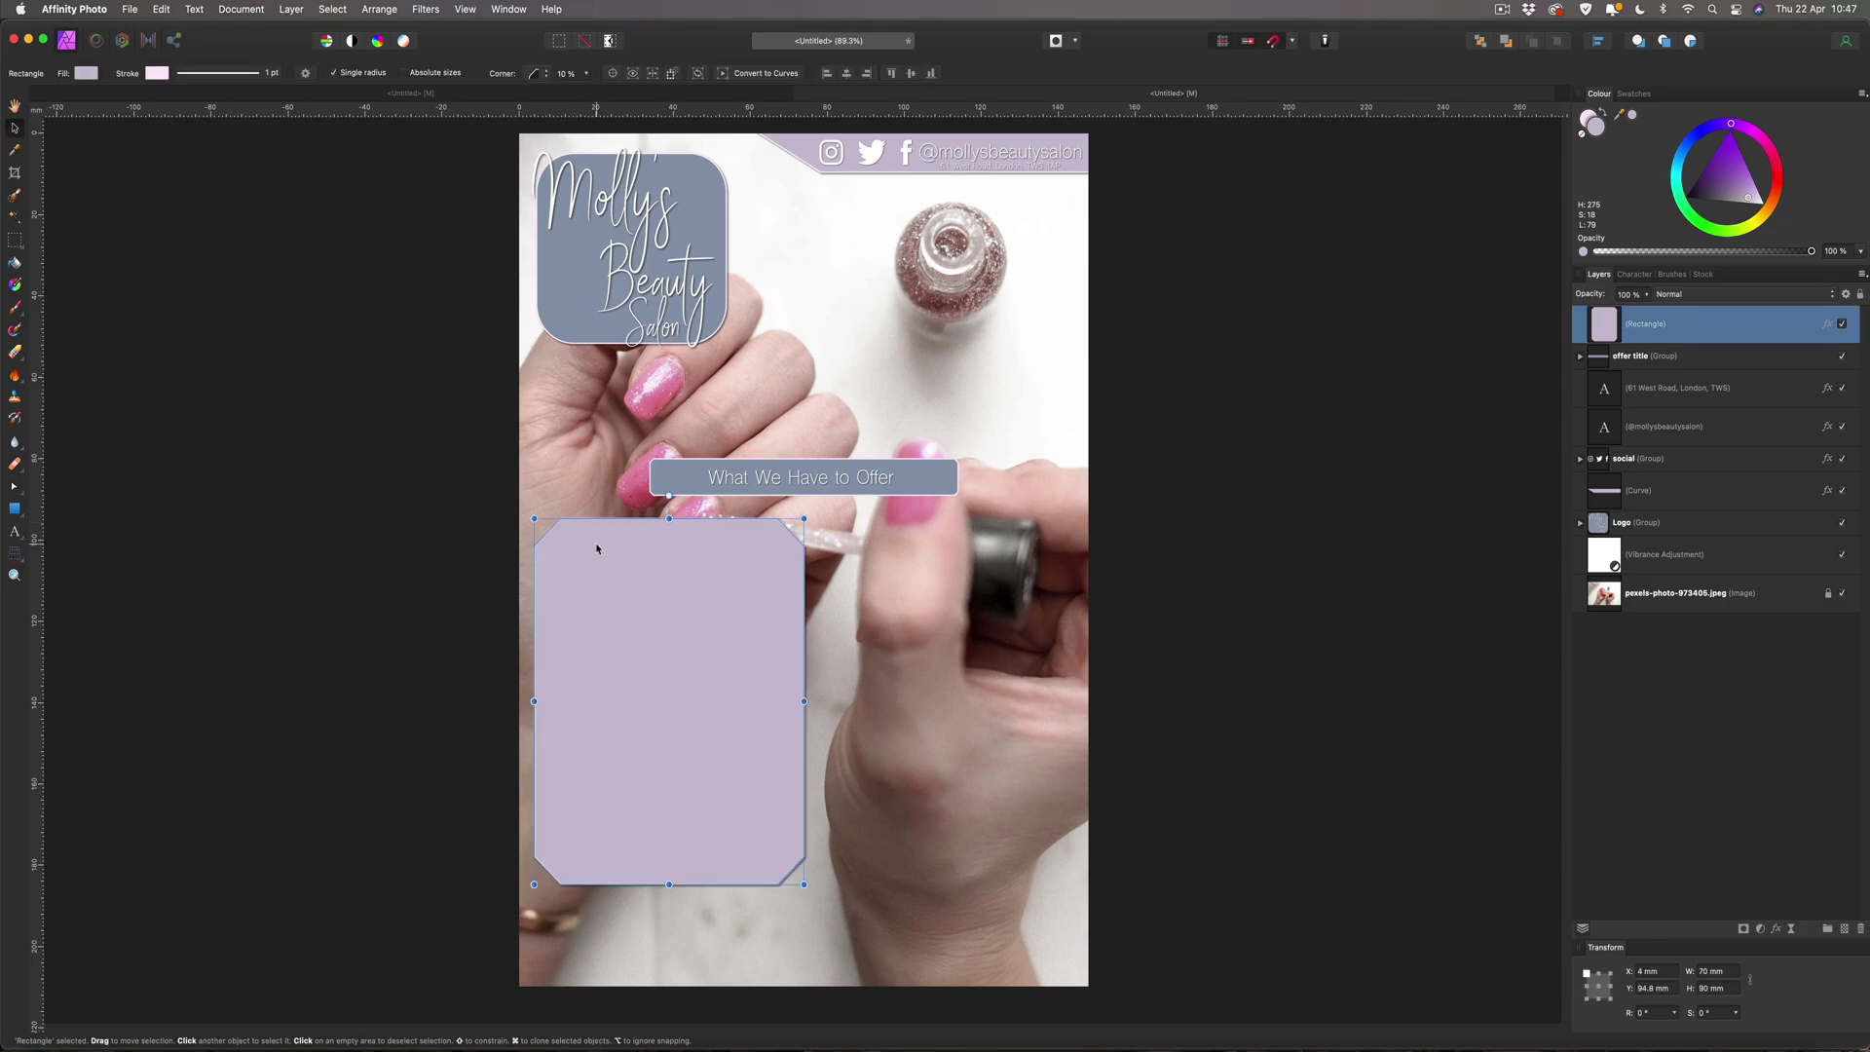
# Duplicate the lilac panel to its right and nudge the pair up to Y 91.4 mm under the title.
pyautogui.press('super+j')
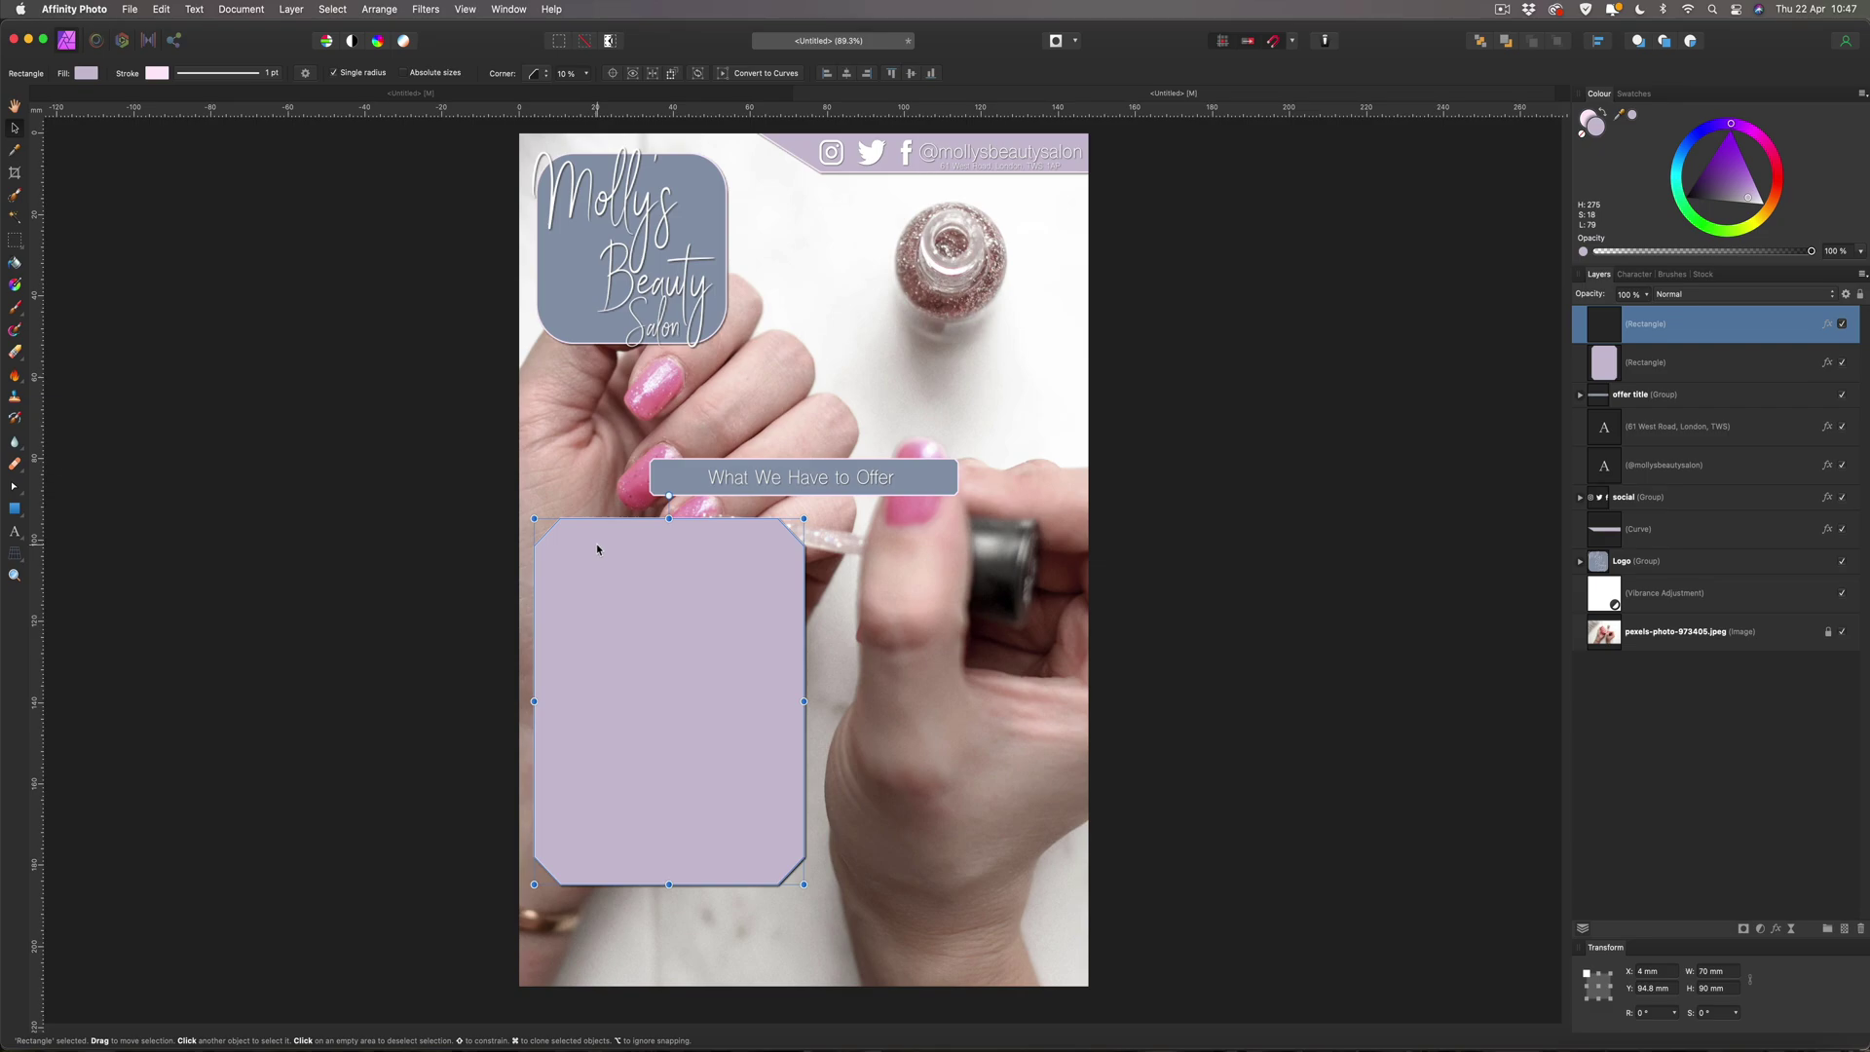
pyautogui.moveTo(596, 549); pyautogui.dragTo(880, 550)
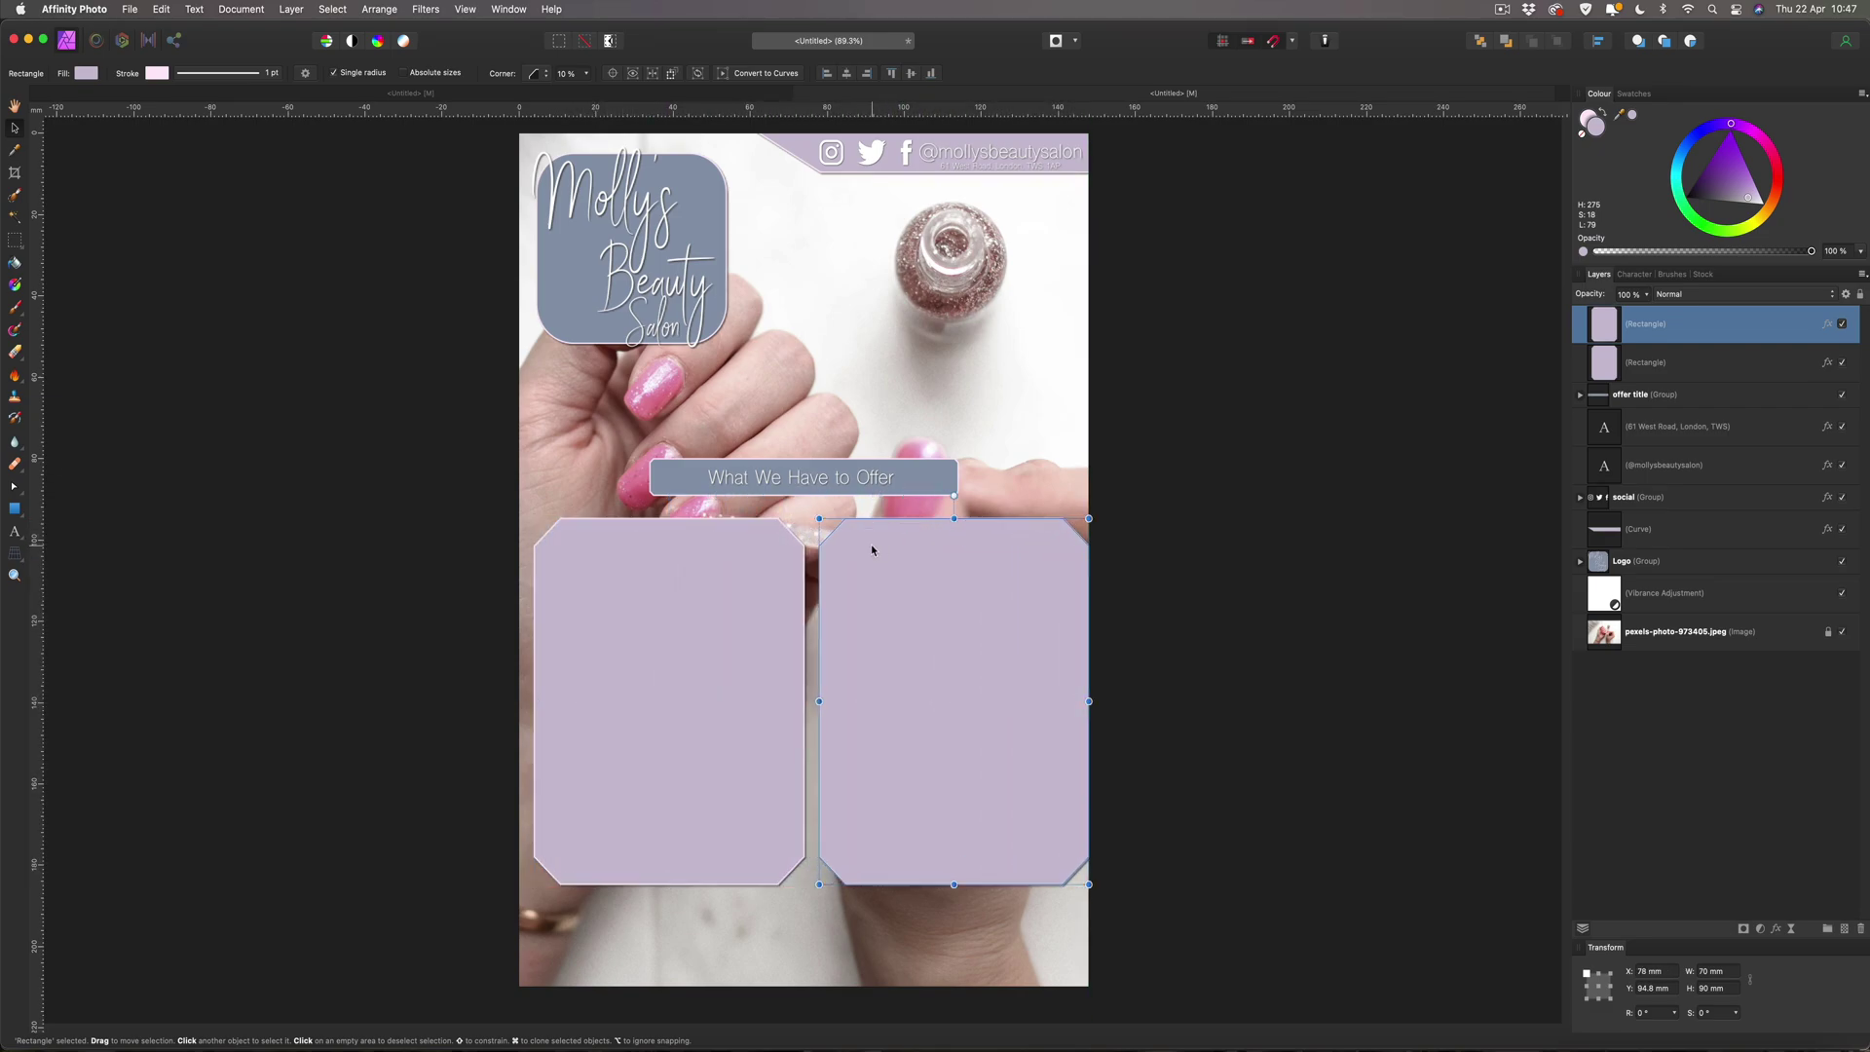
pyautogui.keyDown('shift'); pyautogui.click(1652, 363); pyautogui.keyUp('shift')
pyautogui.moveTo(910, 648); pyautogui.dragTo(903, 649)
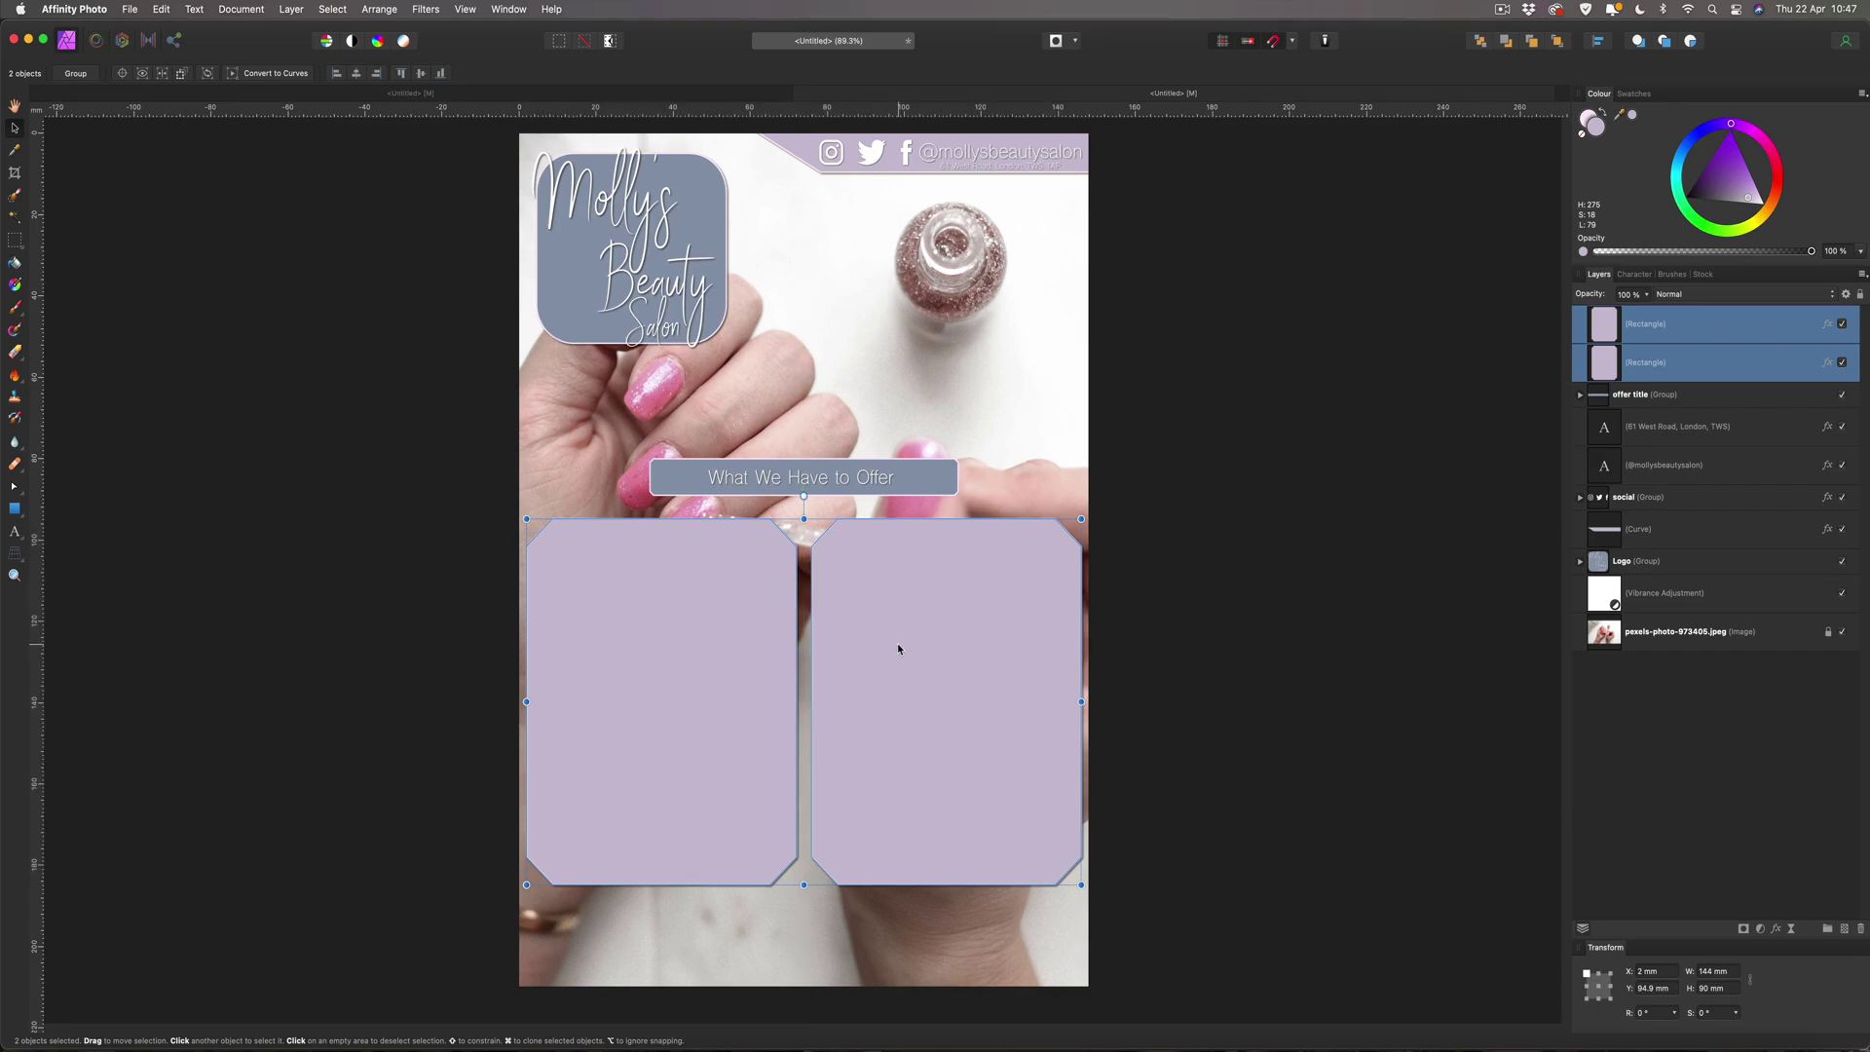
pyautogui.press('Up')
pyautogui.press('Up')
pyautogui.press('Up')
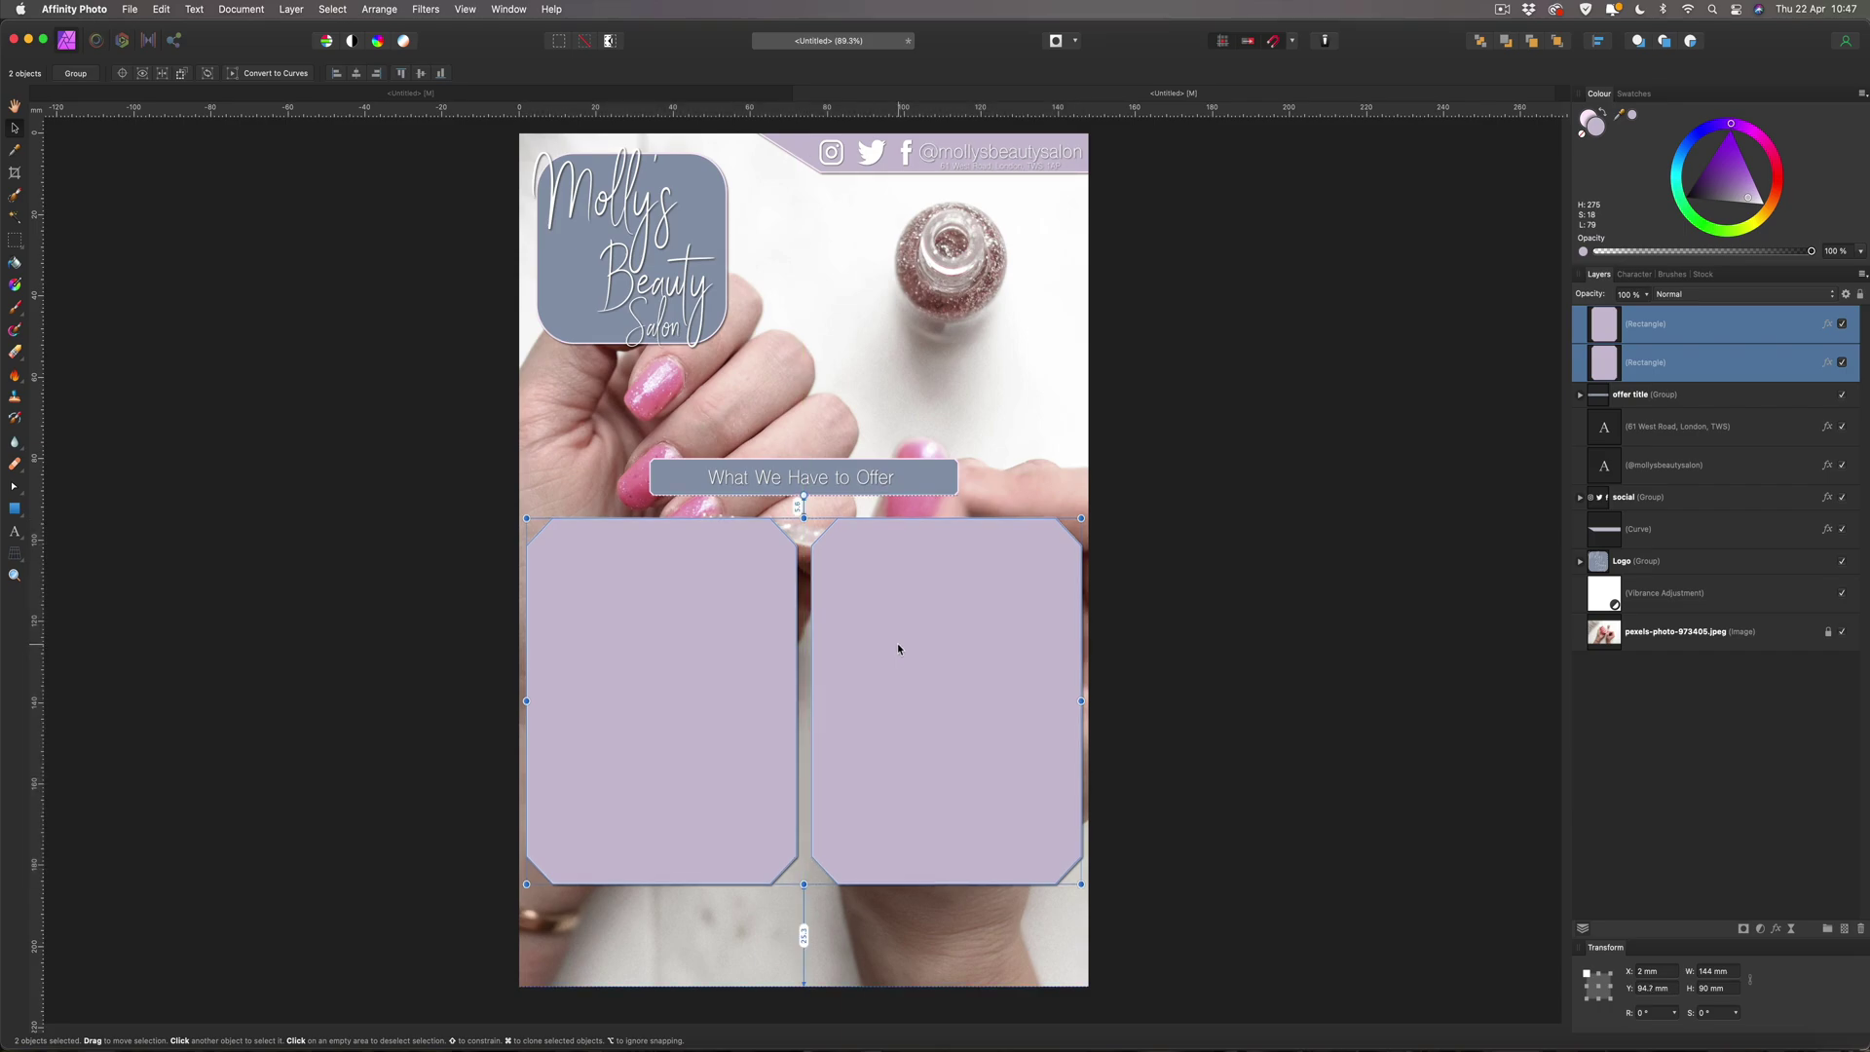
pyautogui.press('Up')
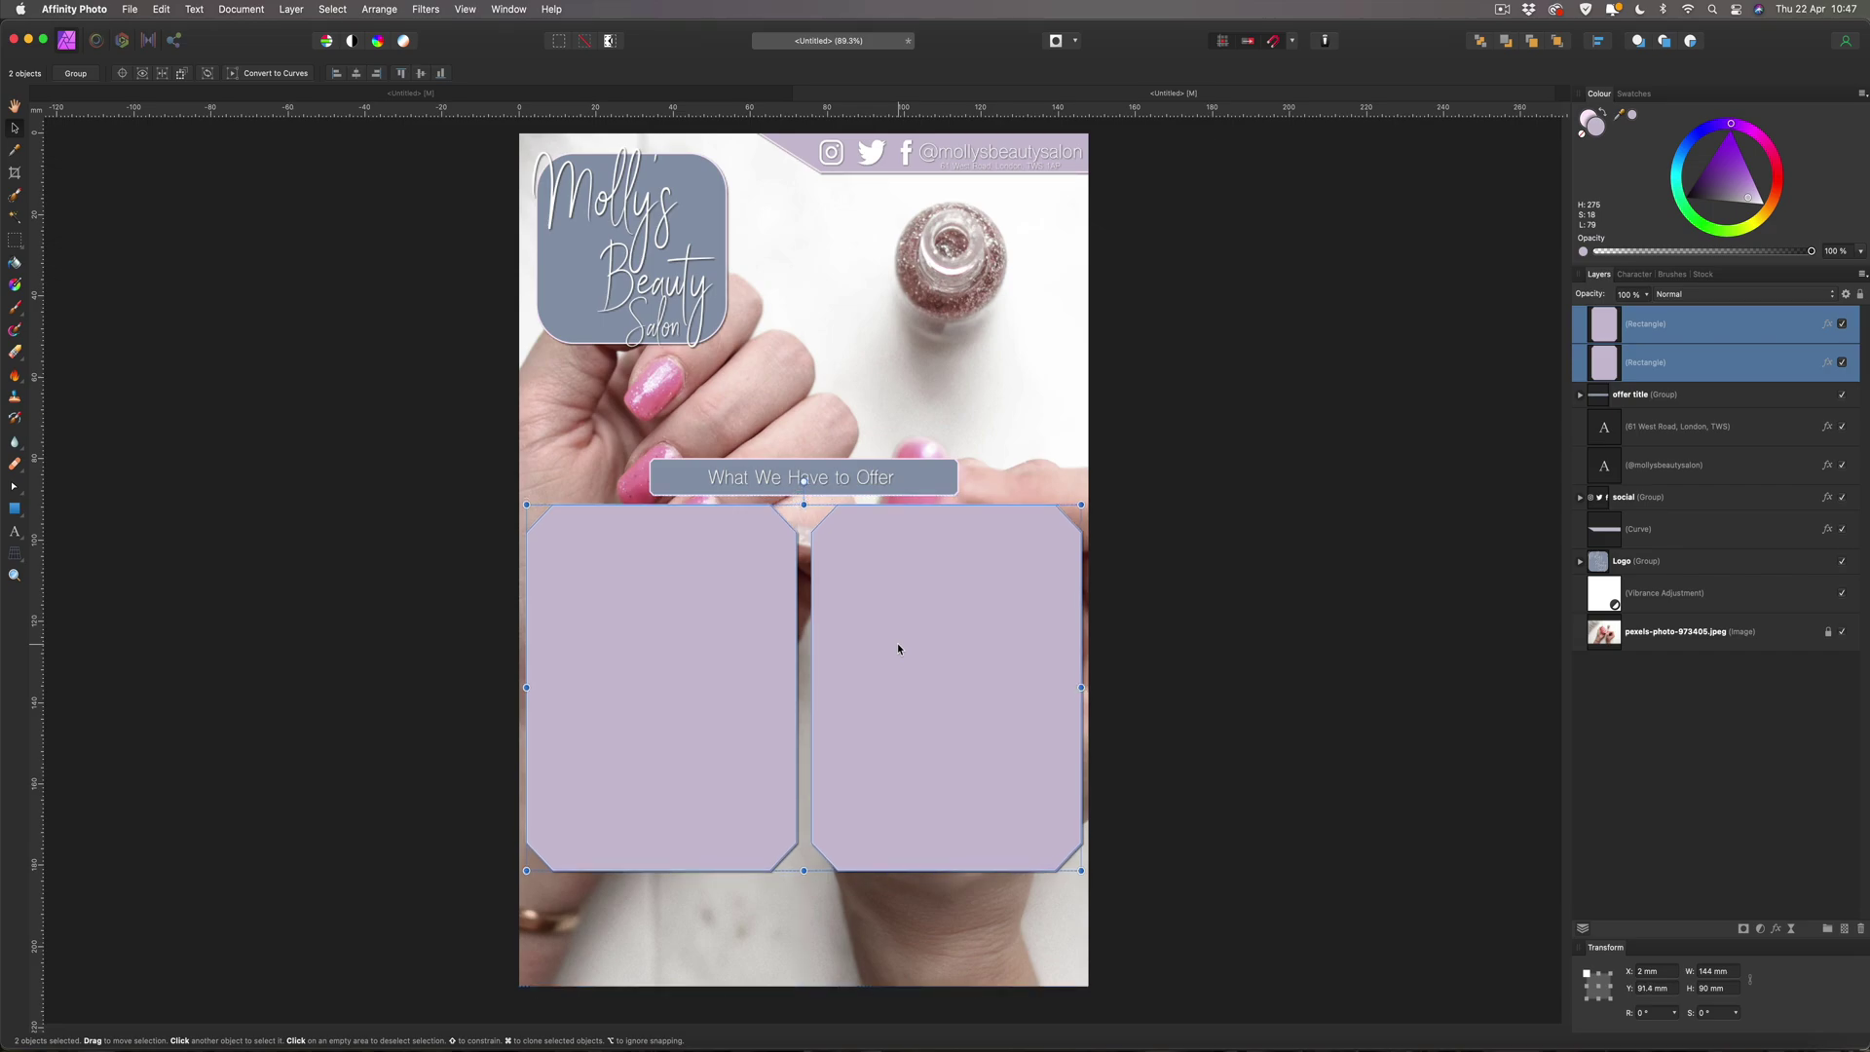
pyautogui.click(1197, 631)
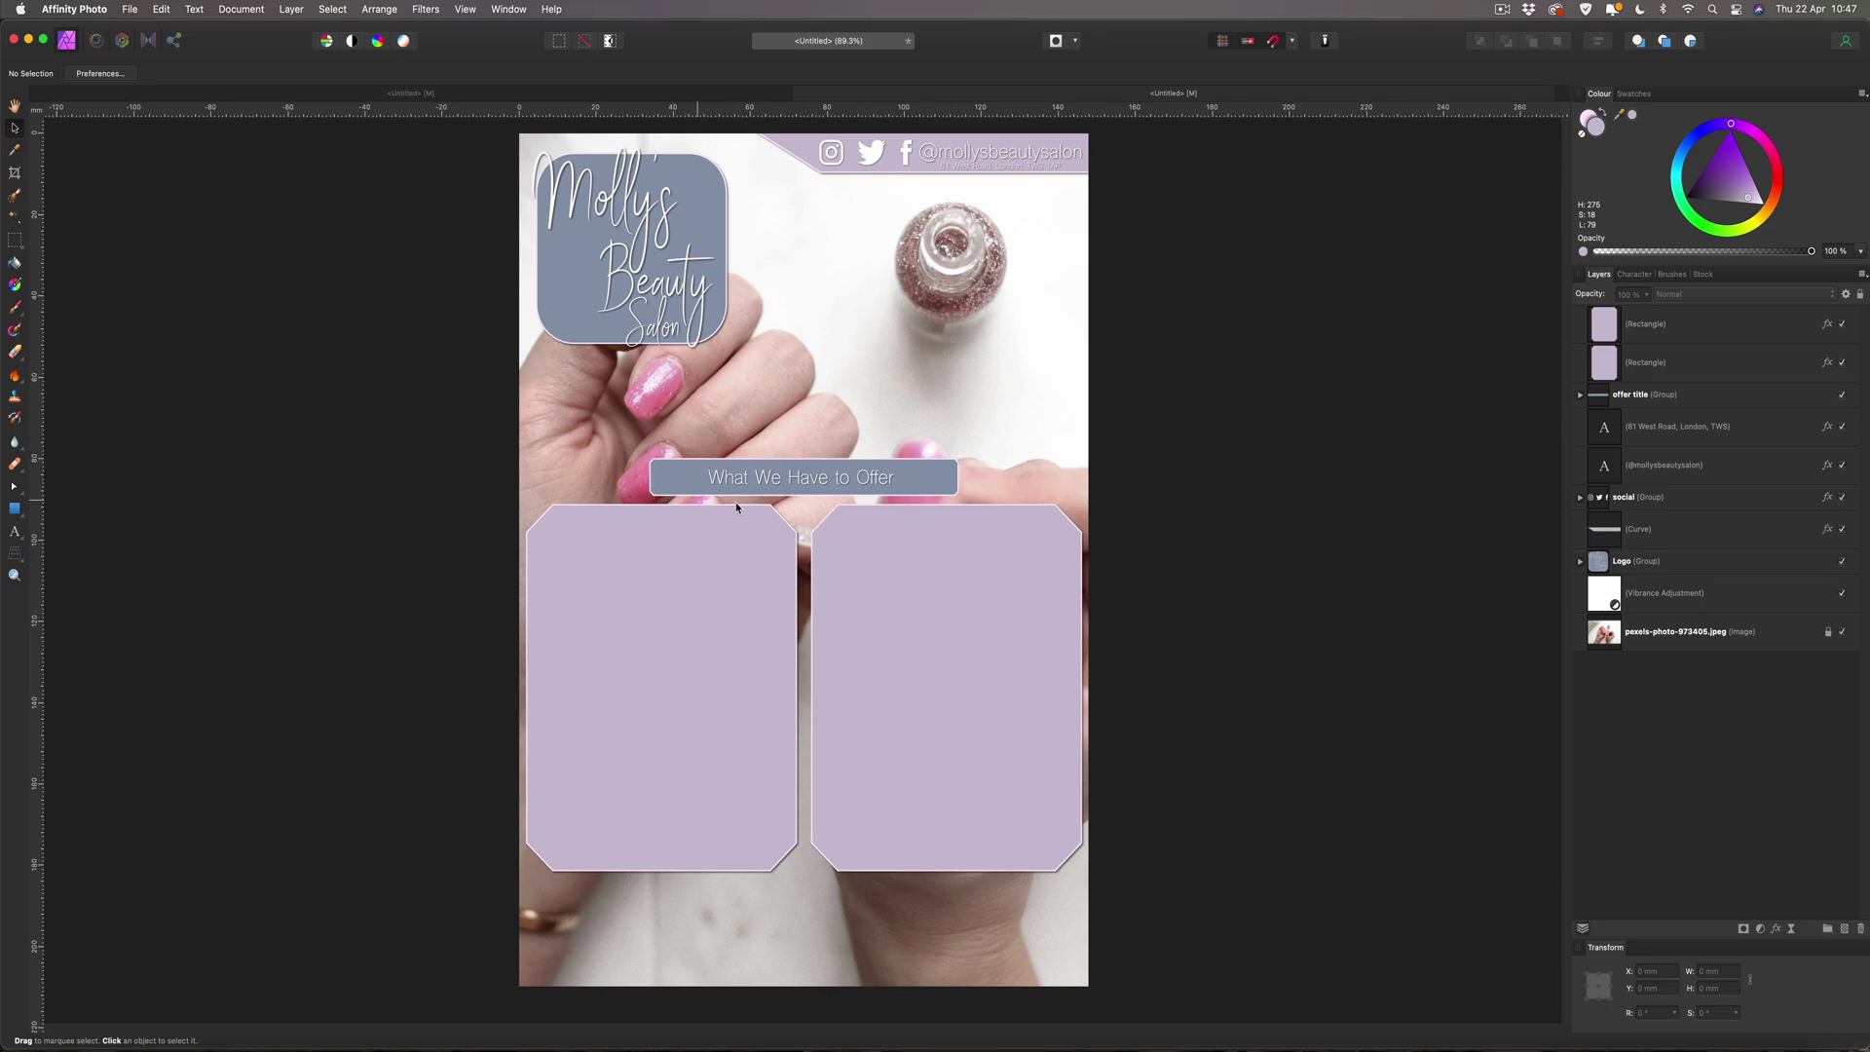
# Change the offer title bar's outline from pink to white.
pyautogui.click(925, 482)
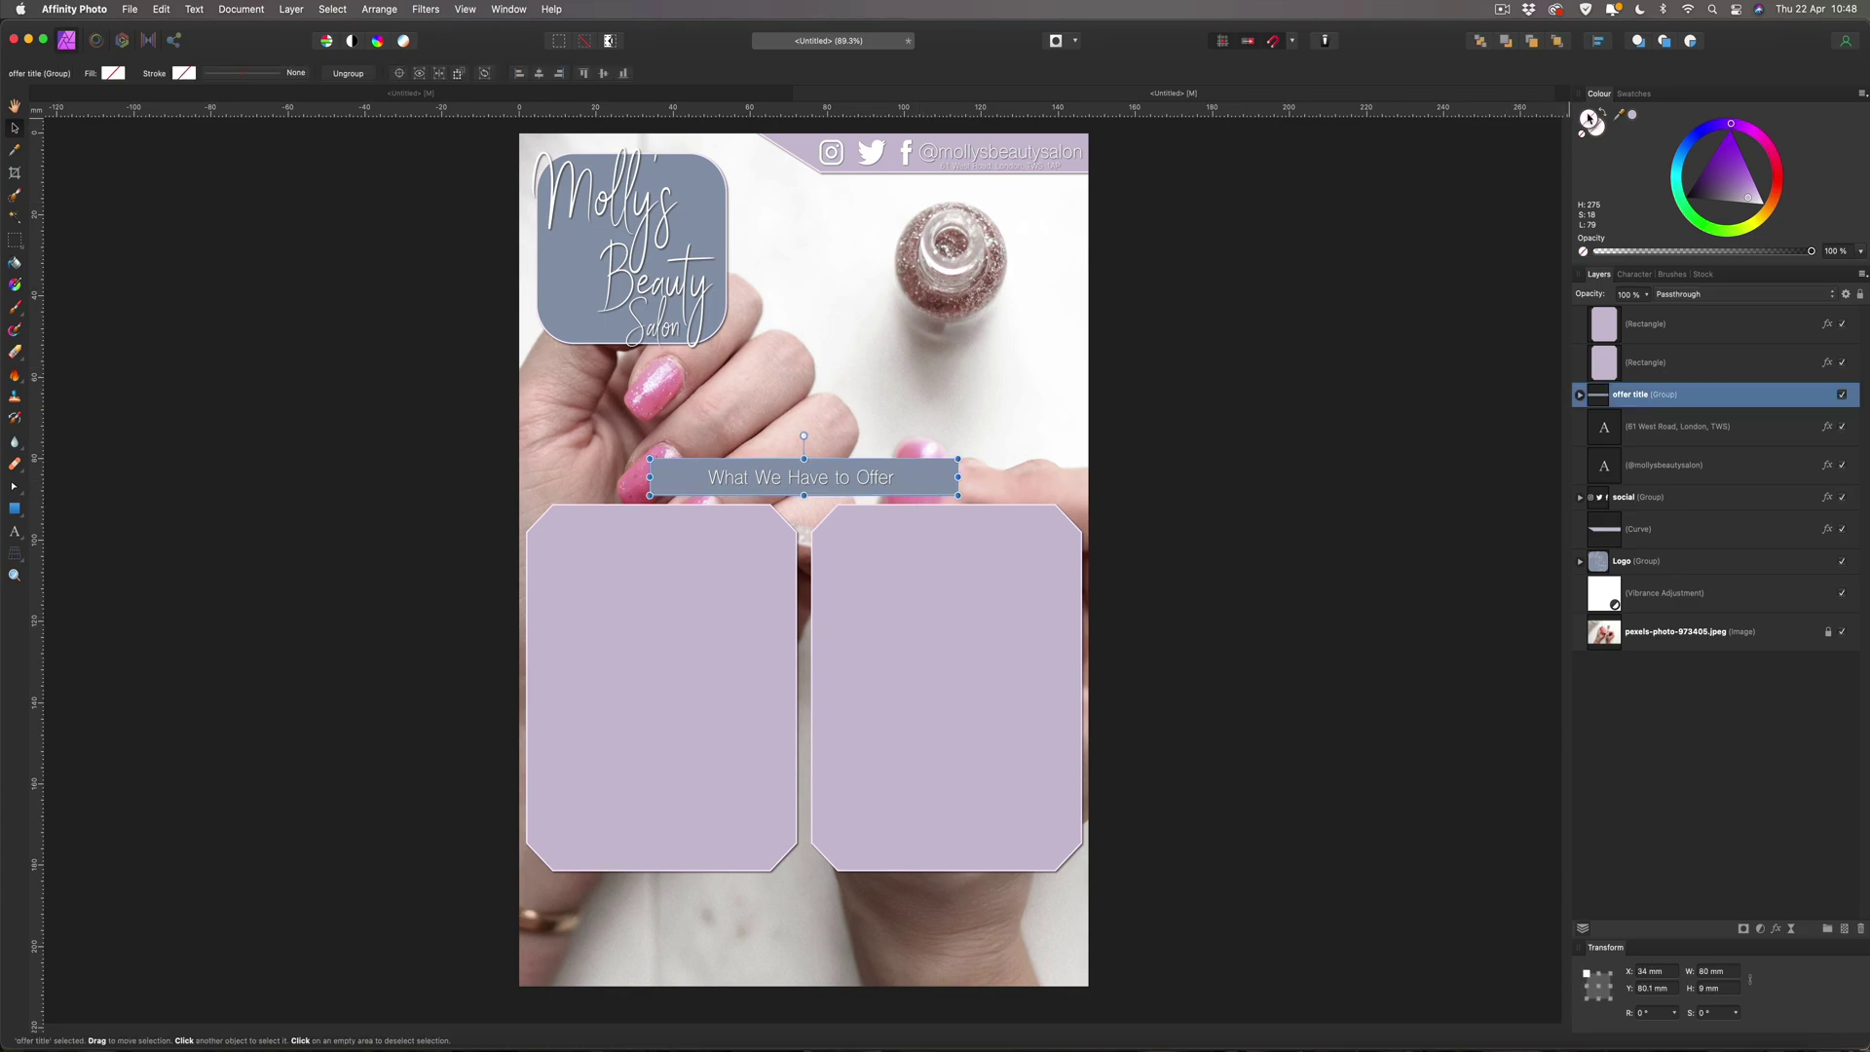
pyautogui.doubleClick(937, 473)
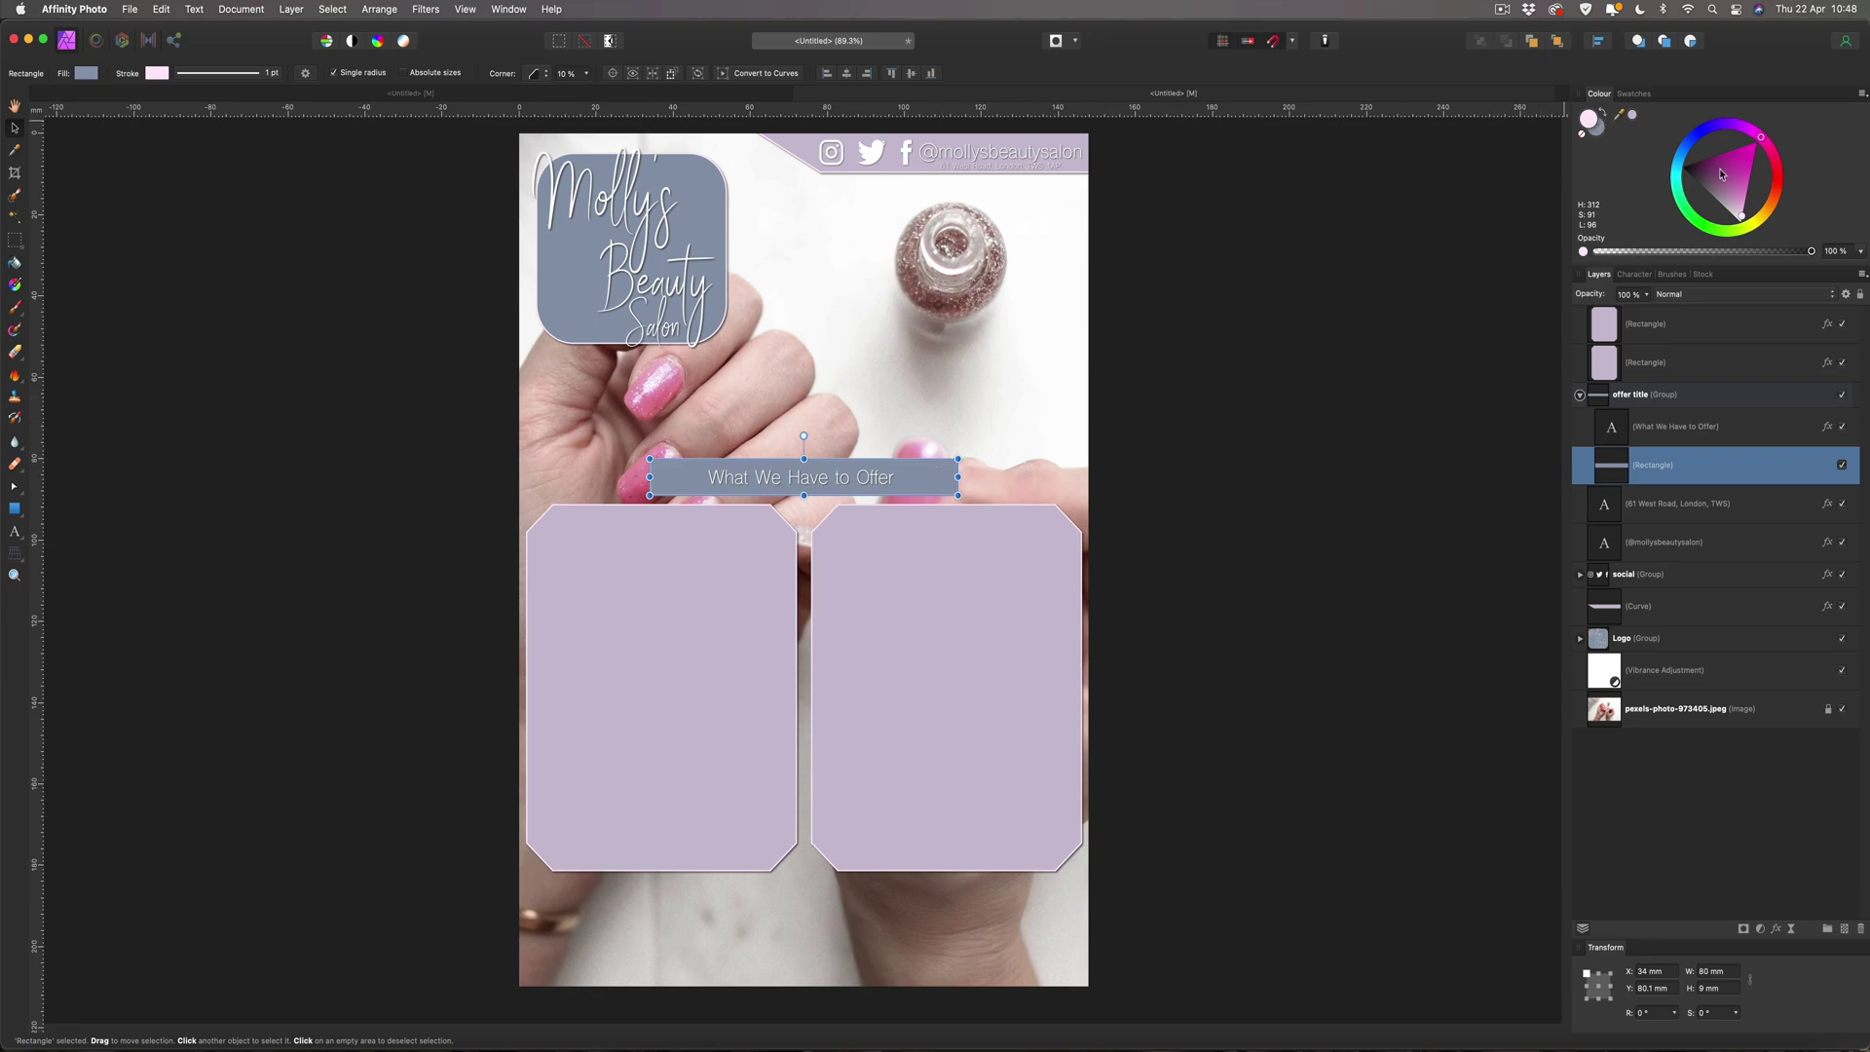
pyautogui.moveTo(1741, 218); pyautogui.dragTo(1742, 239)
# Make the outline of the logo's rounded background panel white.
pyautogui.click(724, 220)
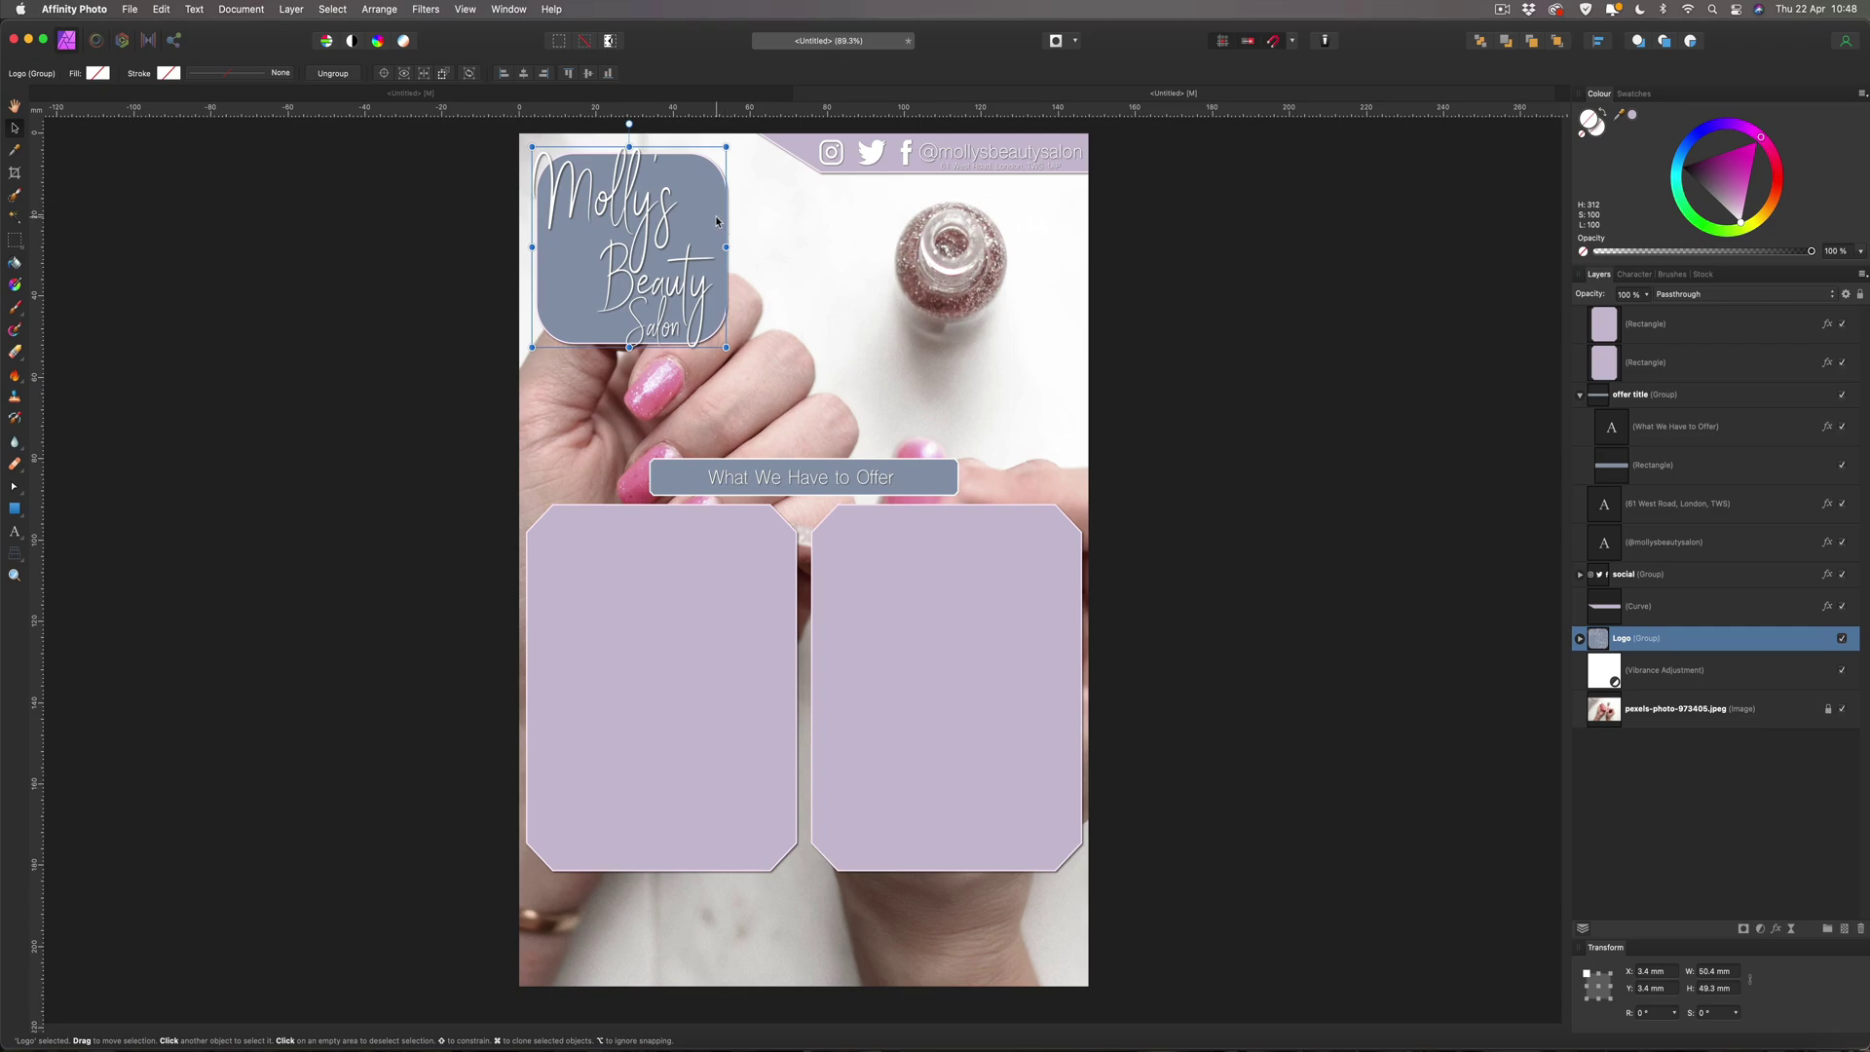
pyautogui.doubleClick(716, 220)
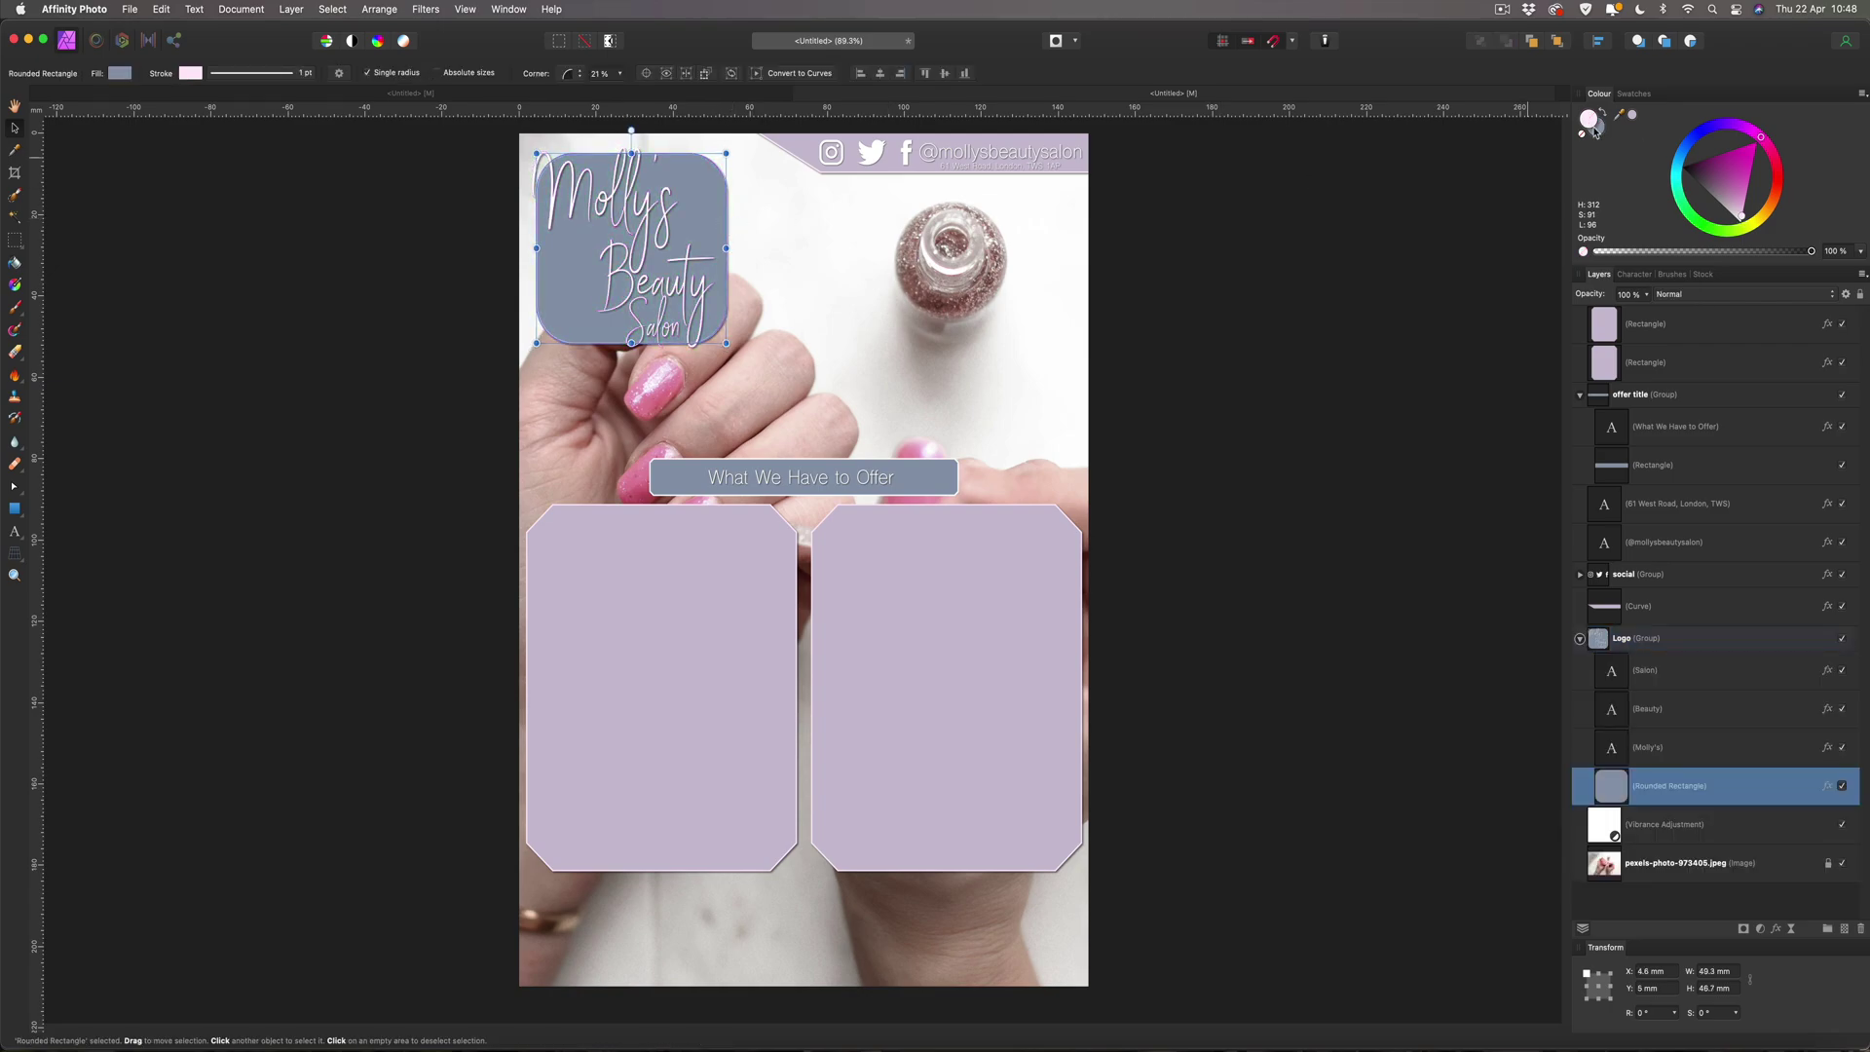
pyautogui.click(1741, 221)
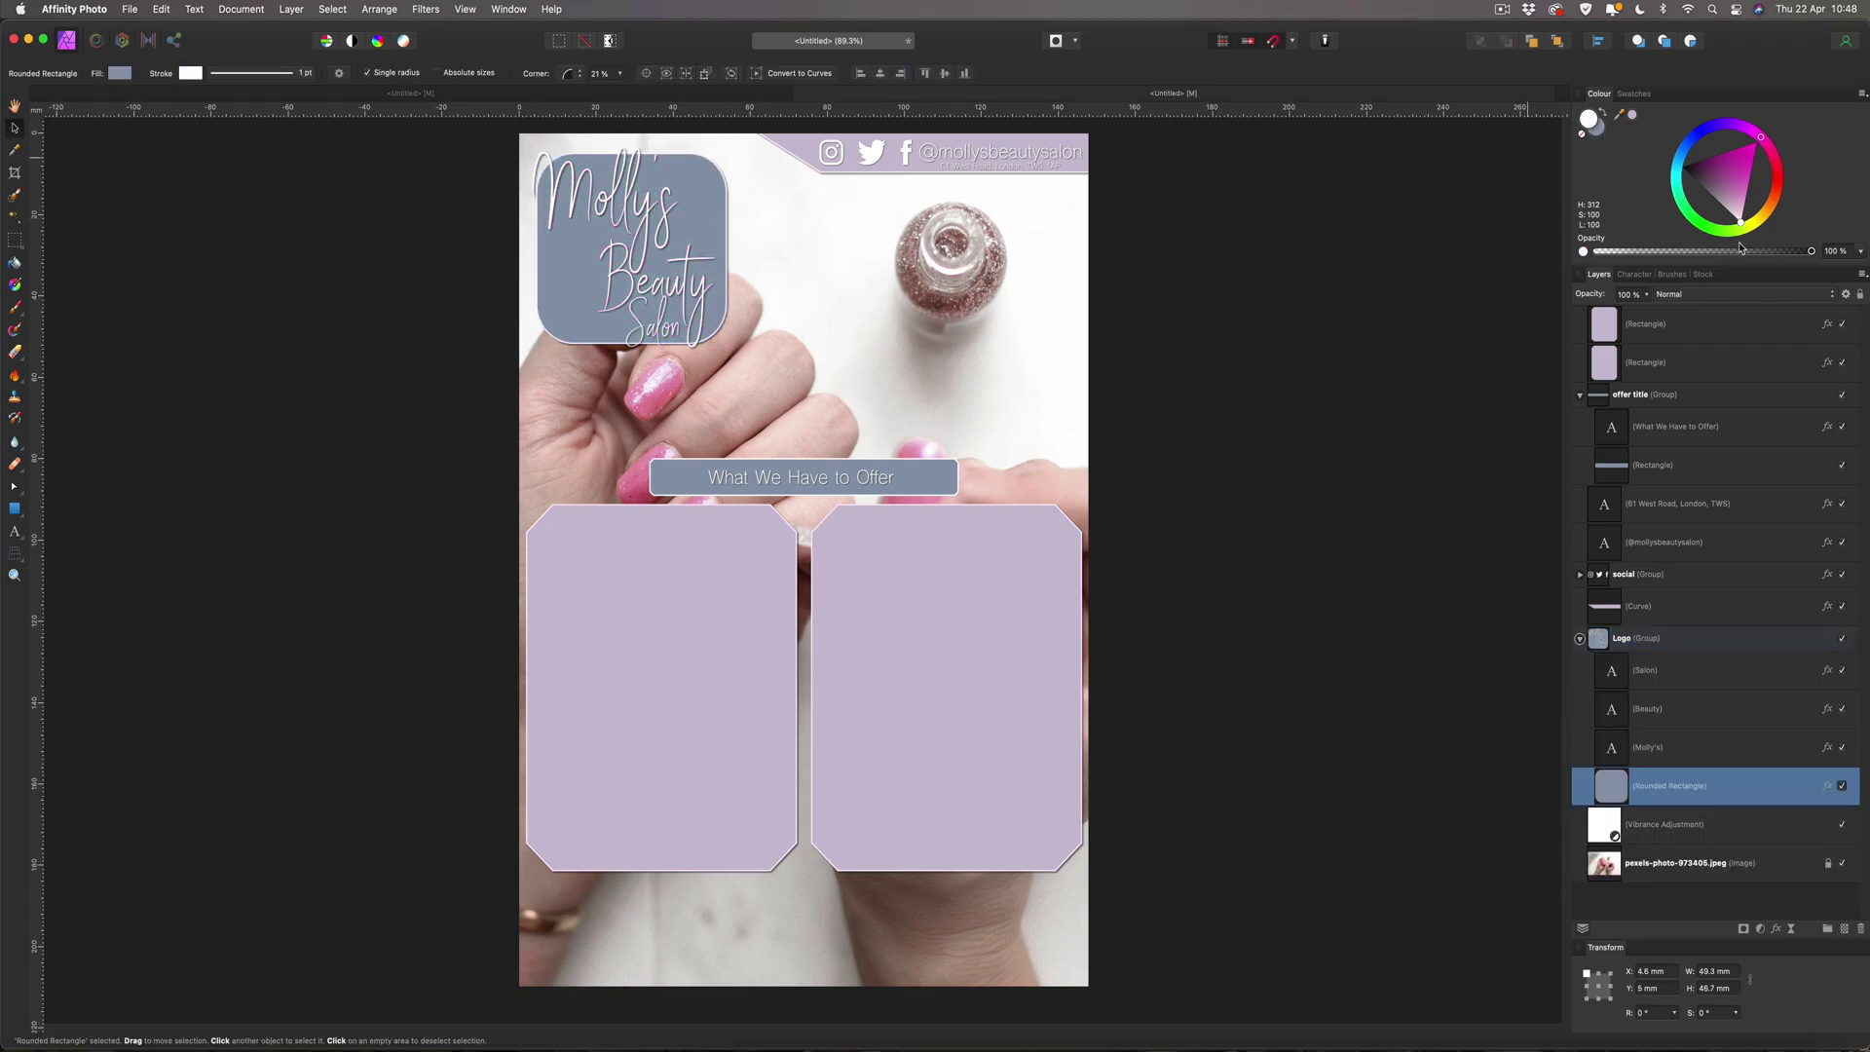
pyautogui.click(1352, 184)
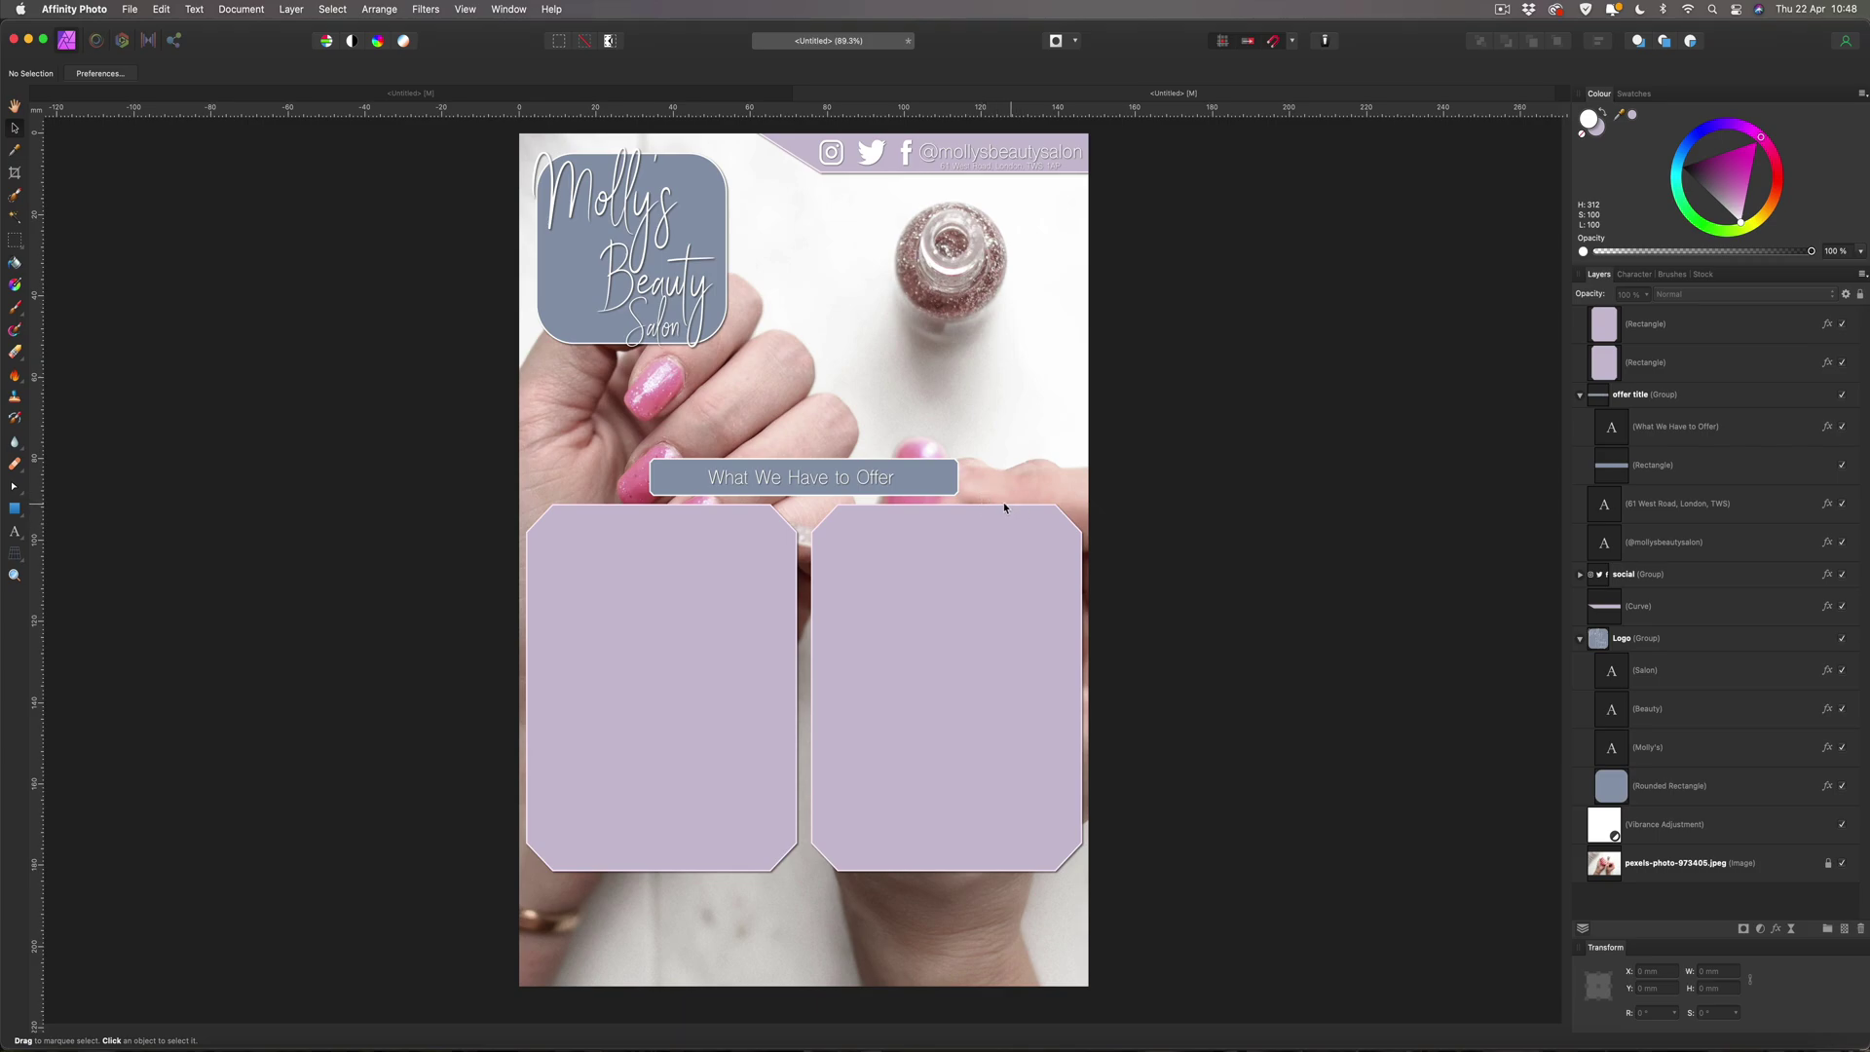
pyautogui.click(940, 478)
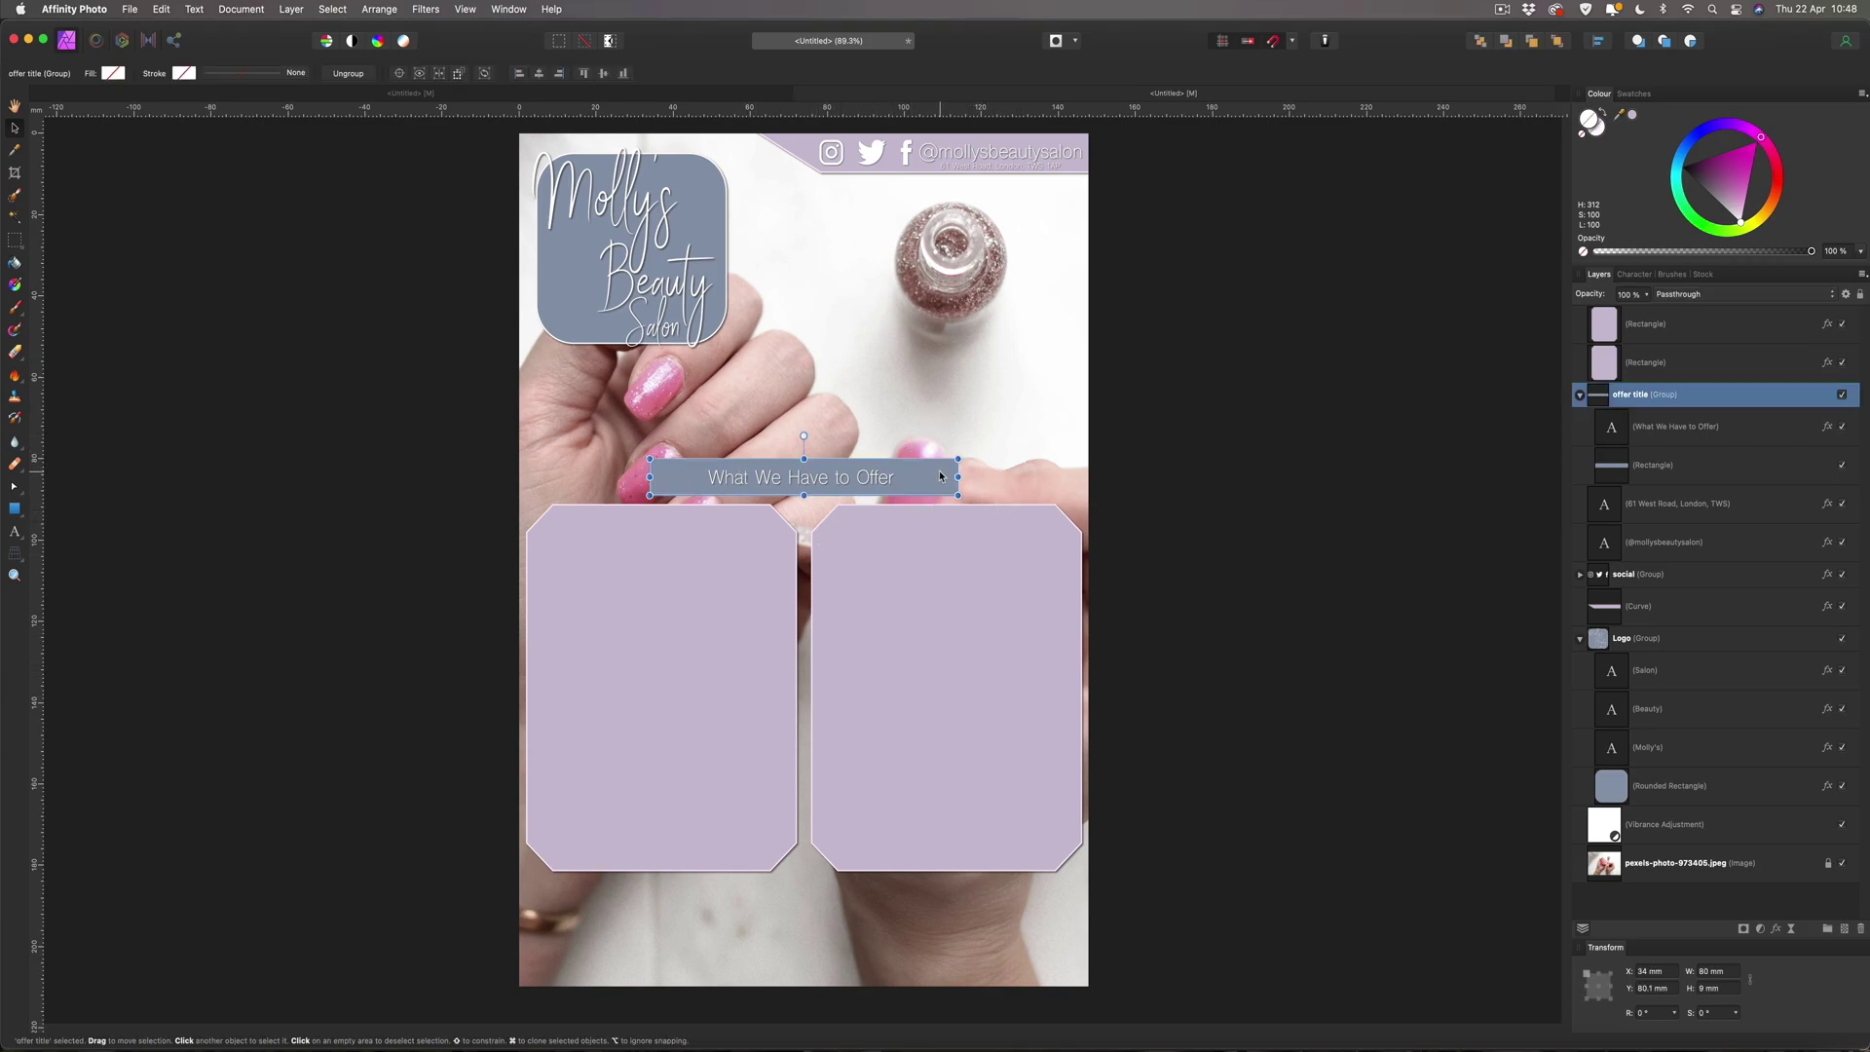
# Add an outer shadow with 5 px radius and 5 px offset to the blue-grey title bar rectangle.
pyautogui.click(1632, 465)
pyautogui.click(1775, 929)
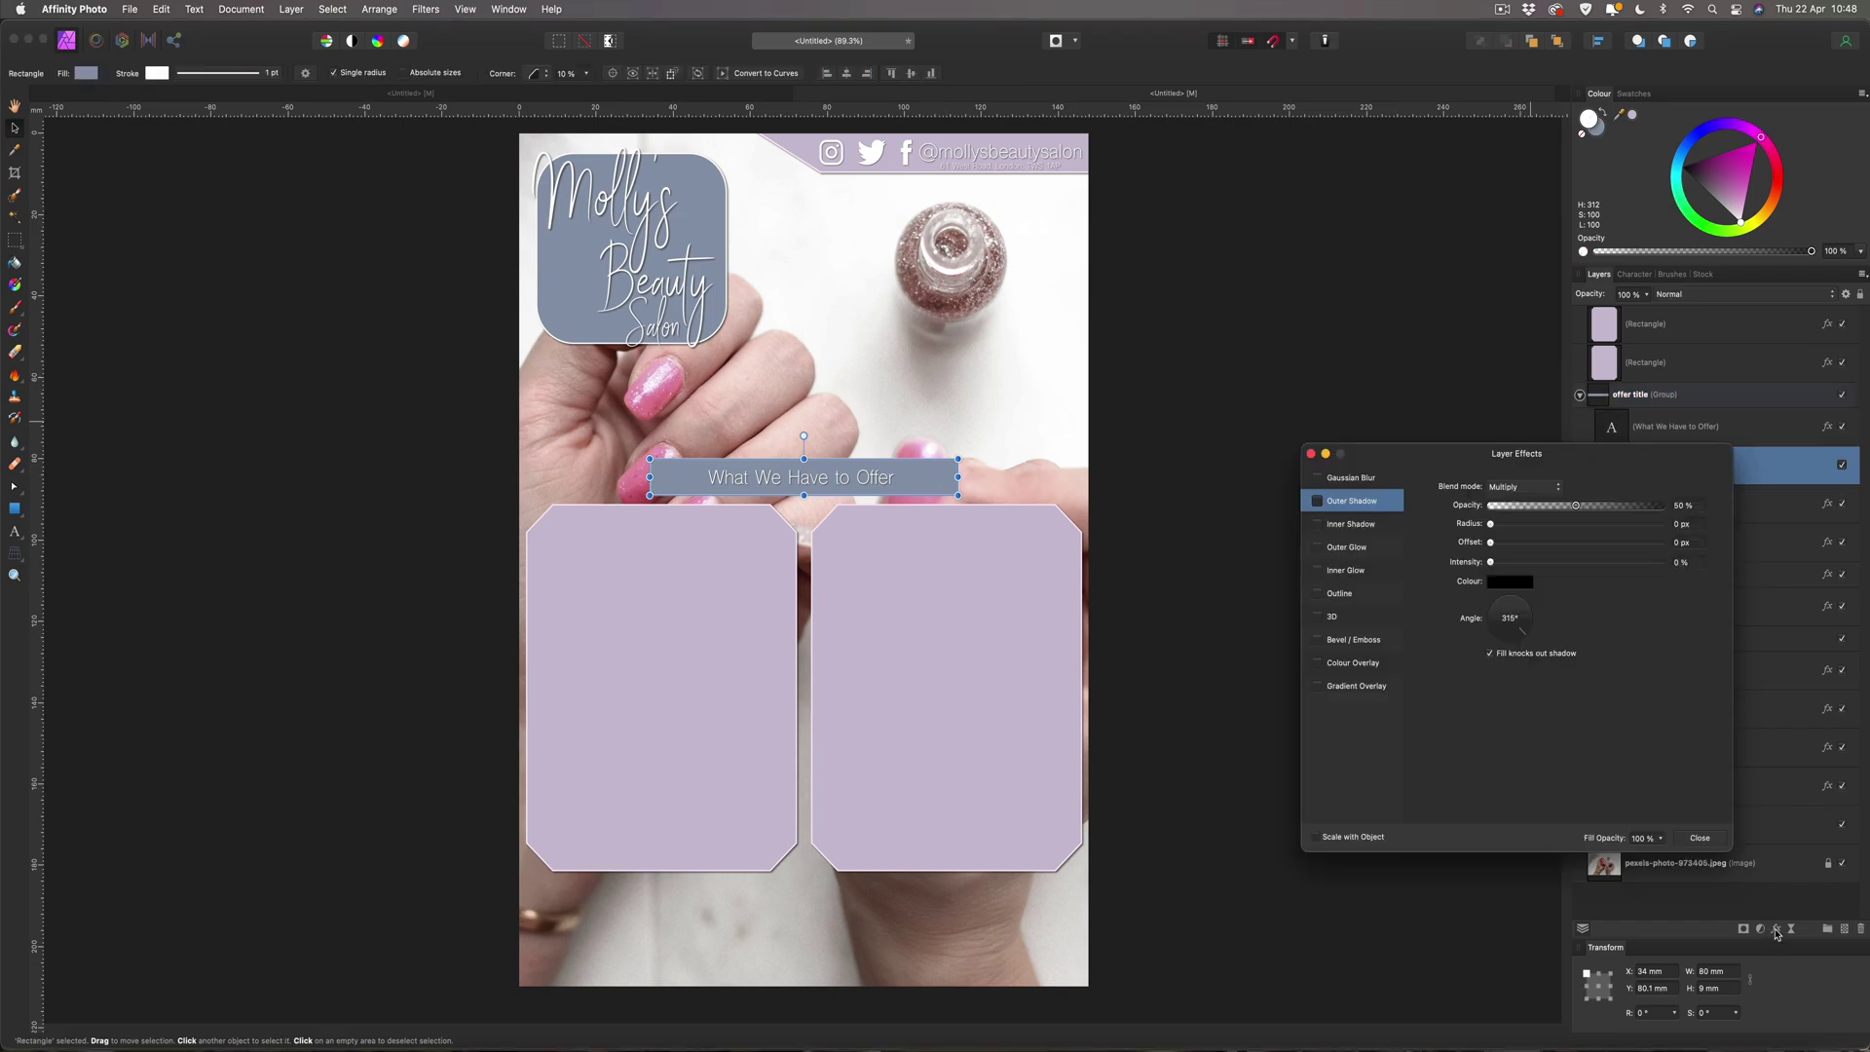
pyautogui.click(1317, 500)
pyautogui.click(1676, 523)
pyautogui.write('5')
pyautogui.press('Tab')
pyautogui.write('5')
pyautogui.press('Return')
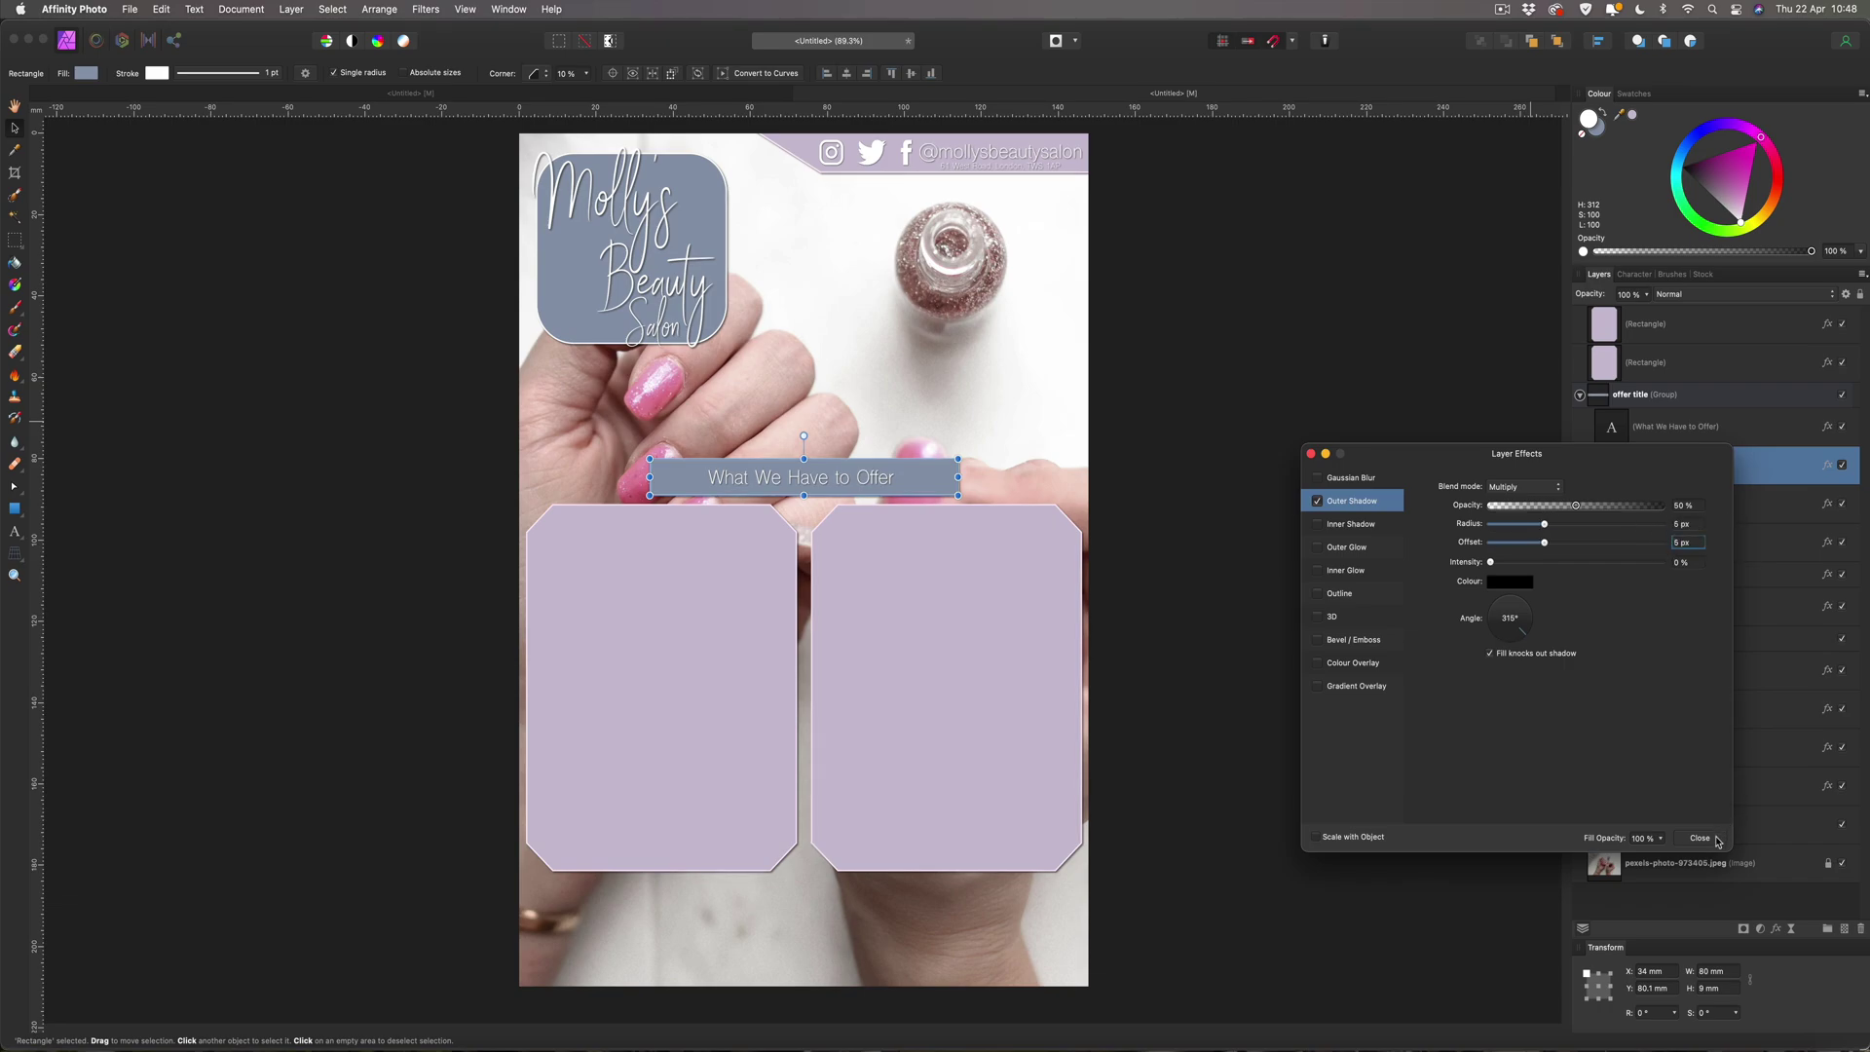
pyautogui.click(1714, 838)
pyautogui.click(1274, 543)
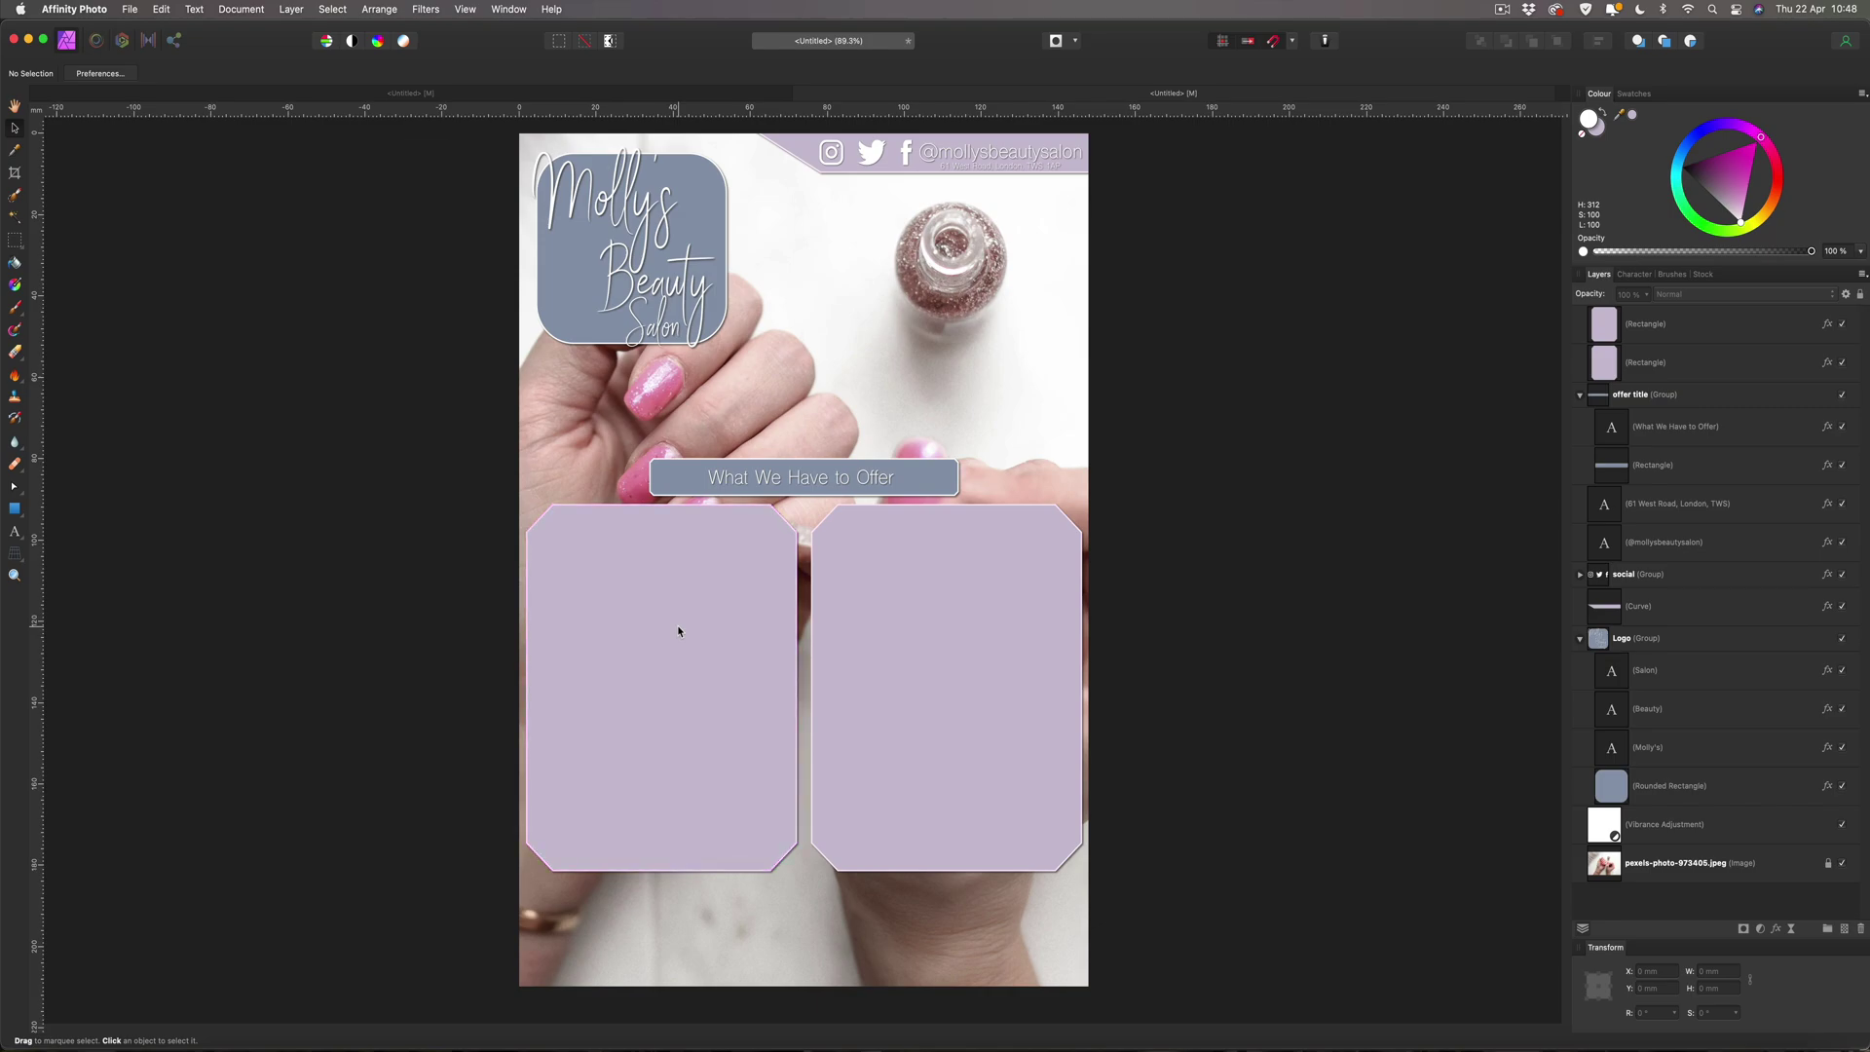
# Paste a copy of the offer title into the left panel and retype it as 'Cuts and Finishes'.
pyautogui.click(778, 481)
pyautogui.click(778, 481)
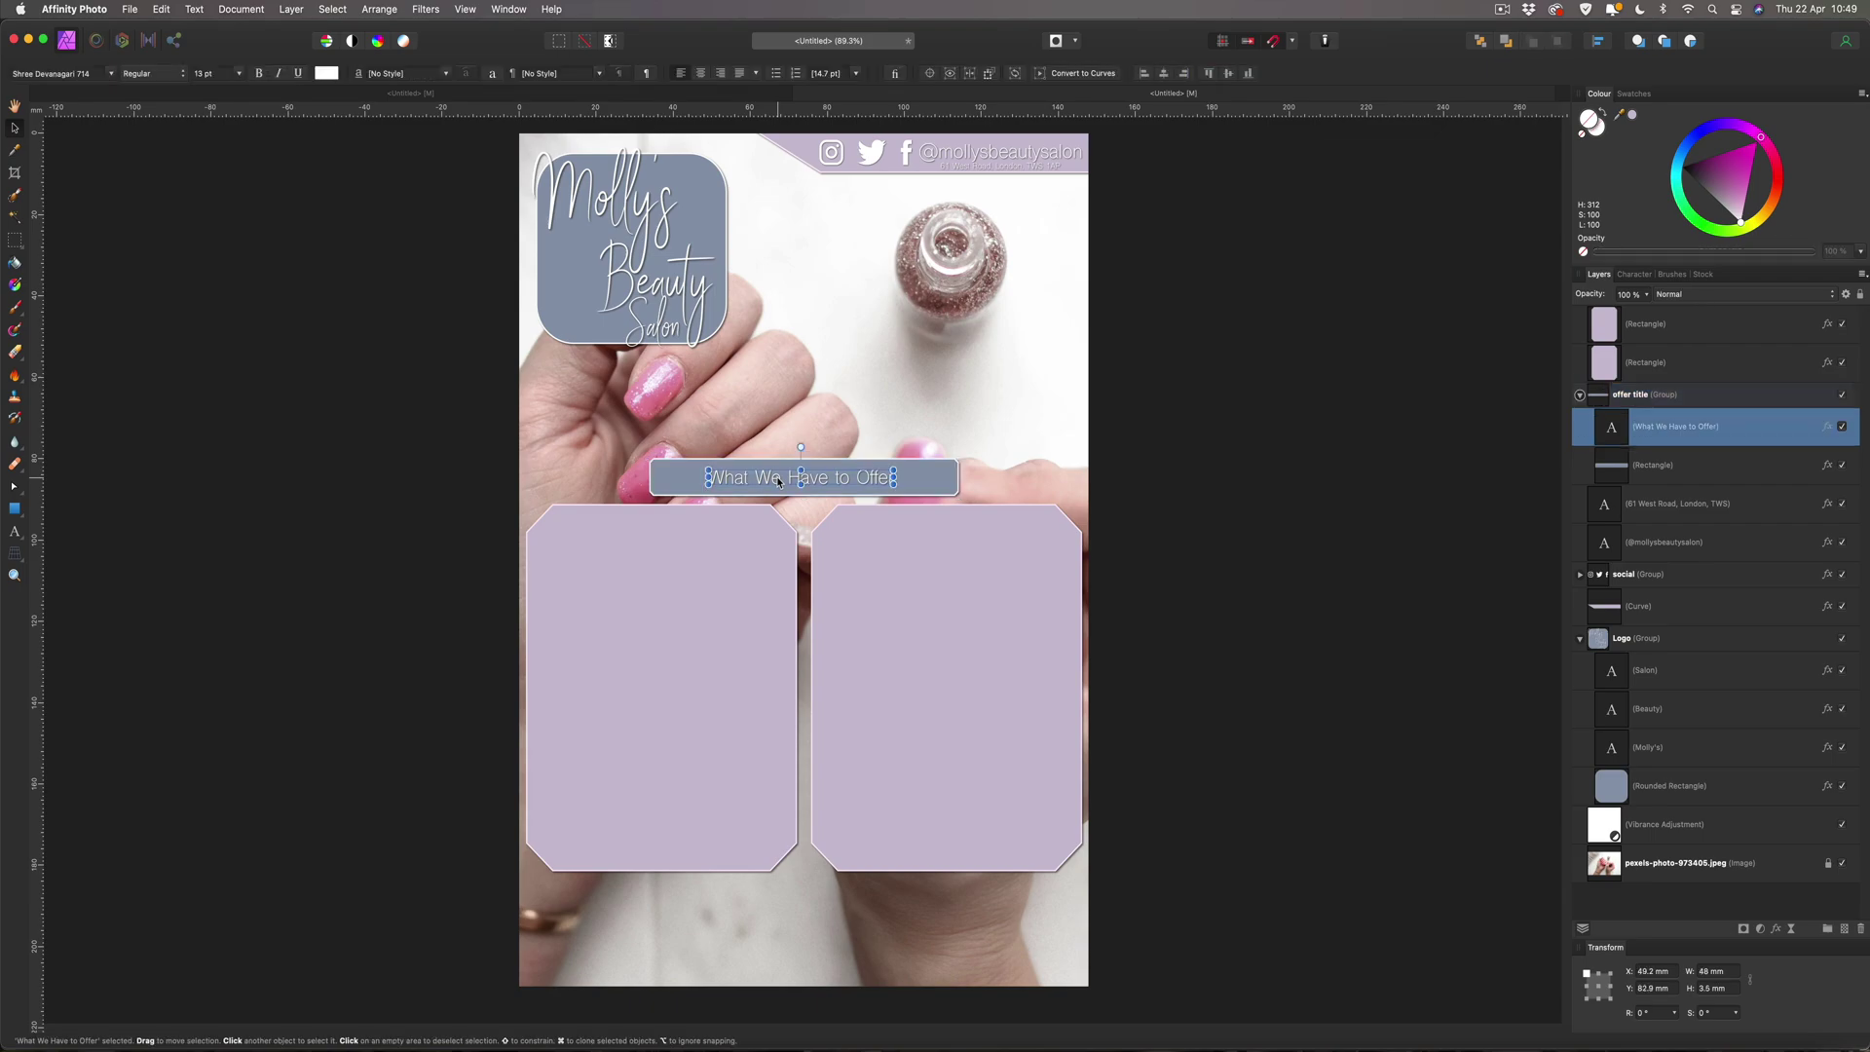
pyautogui.click(577, 589)
pyautogui.press('super+v')
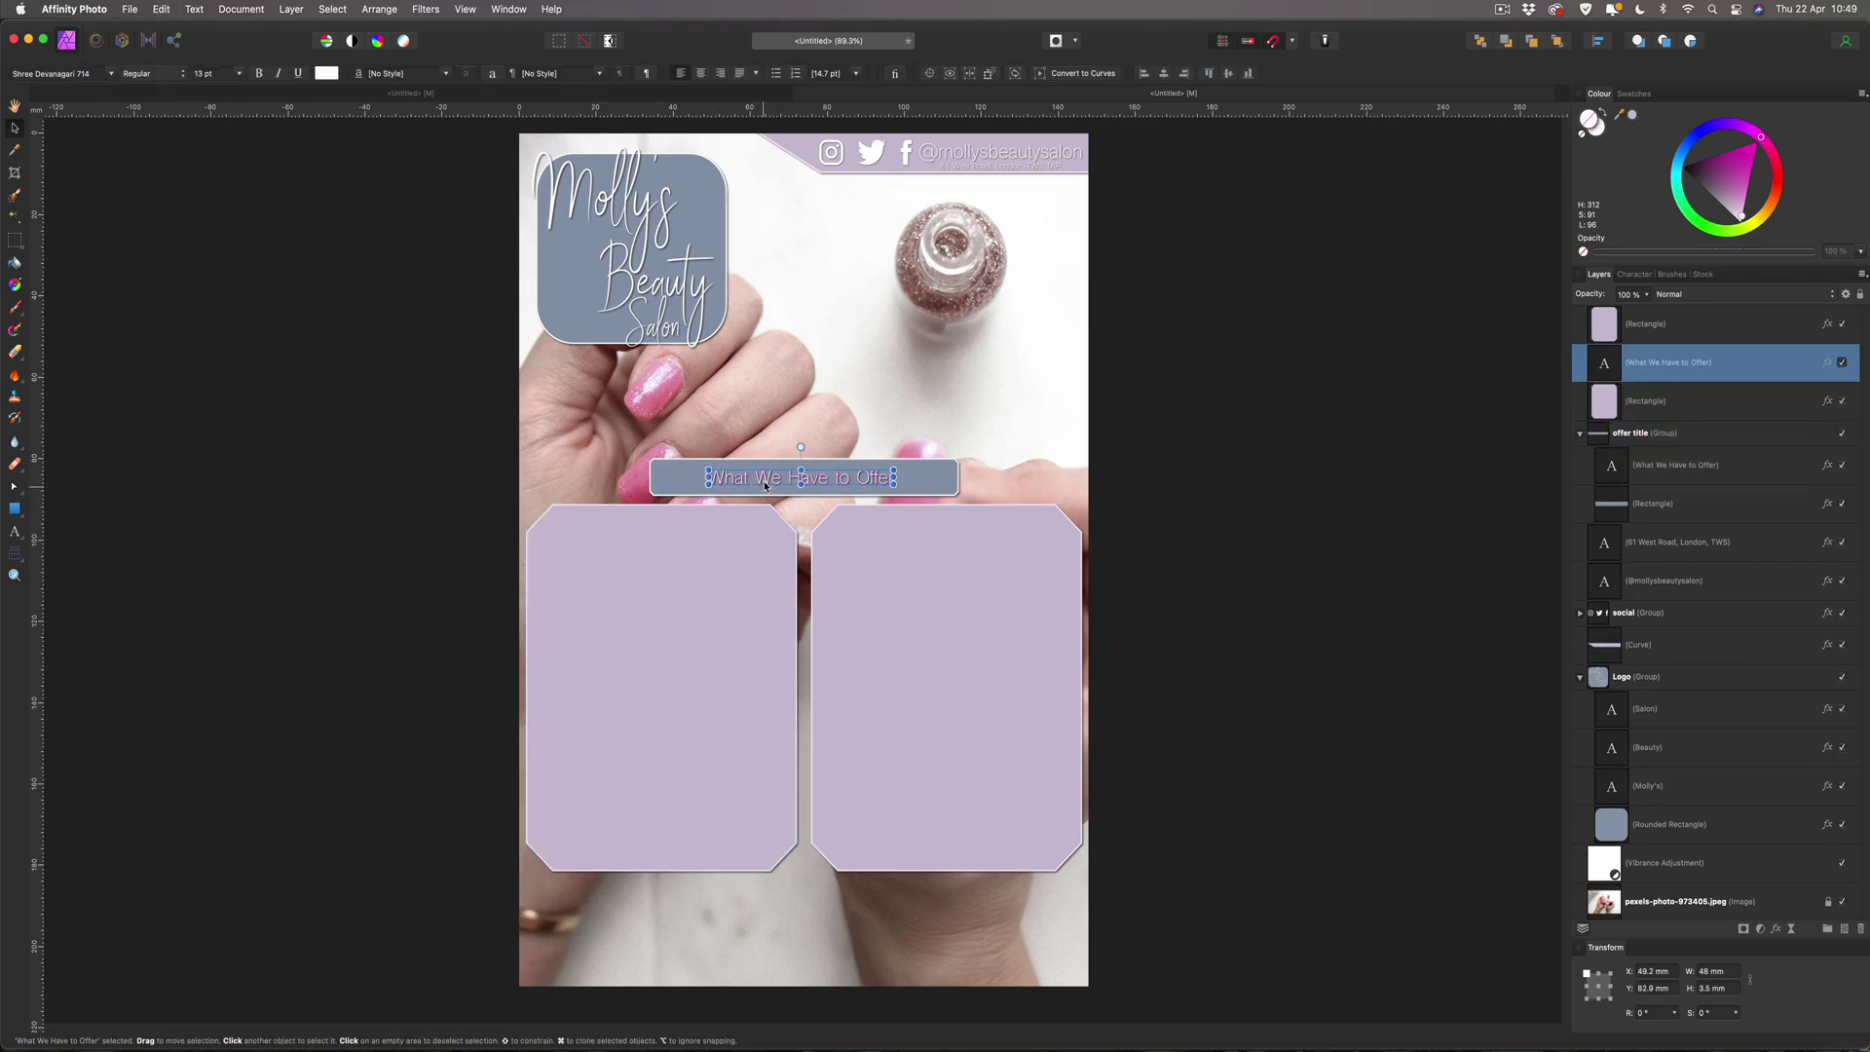
pyautogui.moveTo(746, 494); pyautogui.dragTo(620, 532)
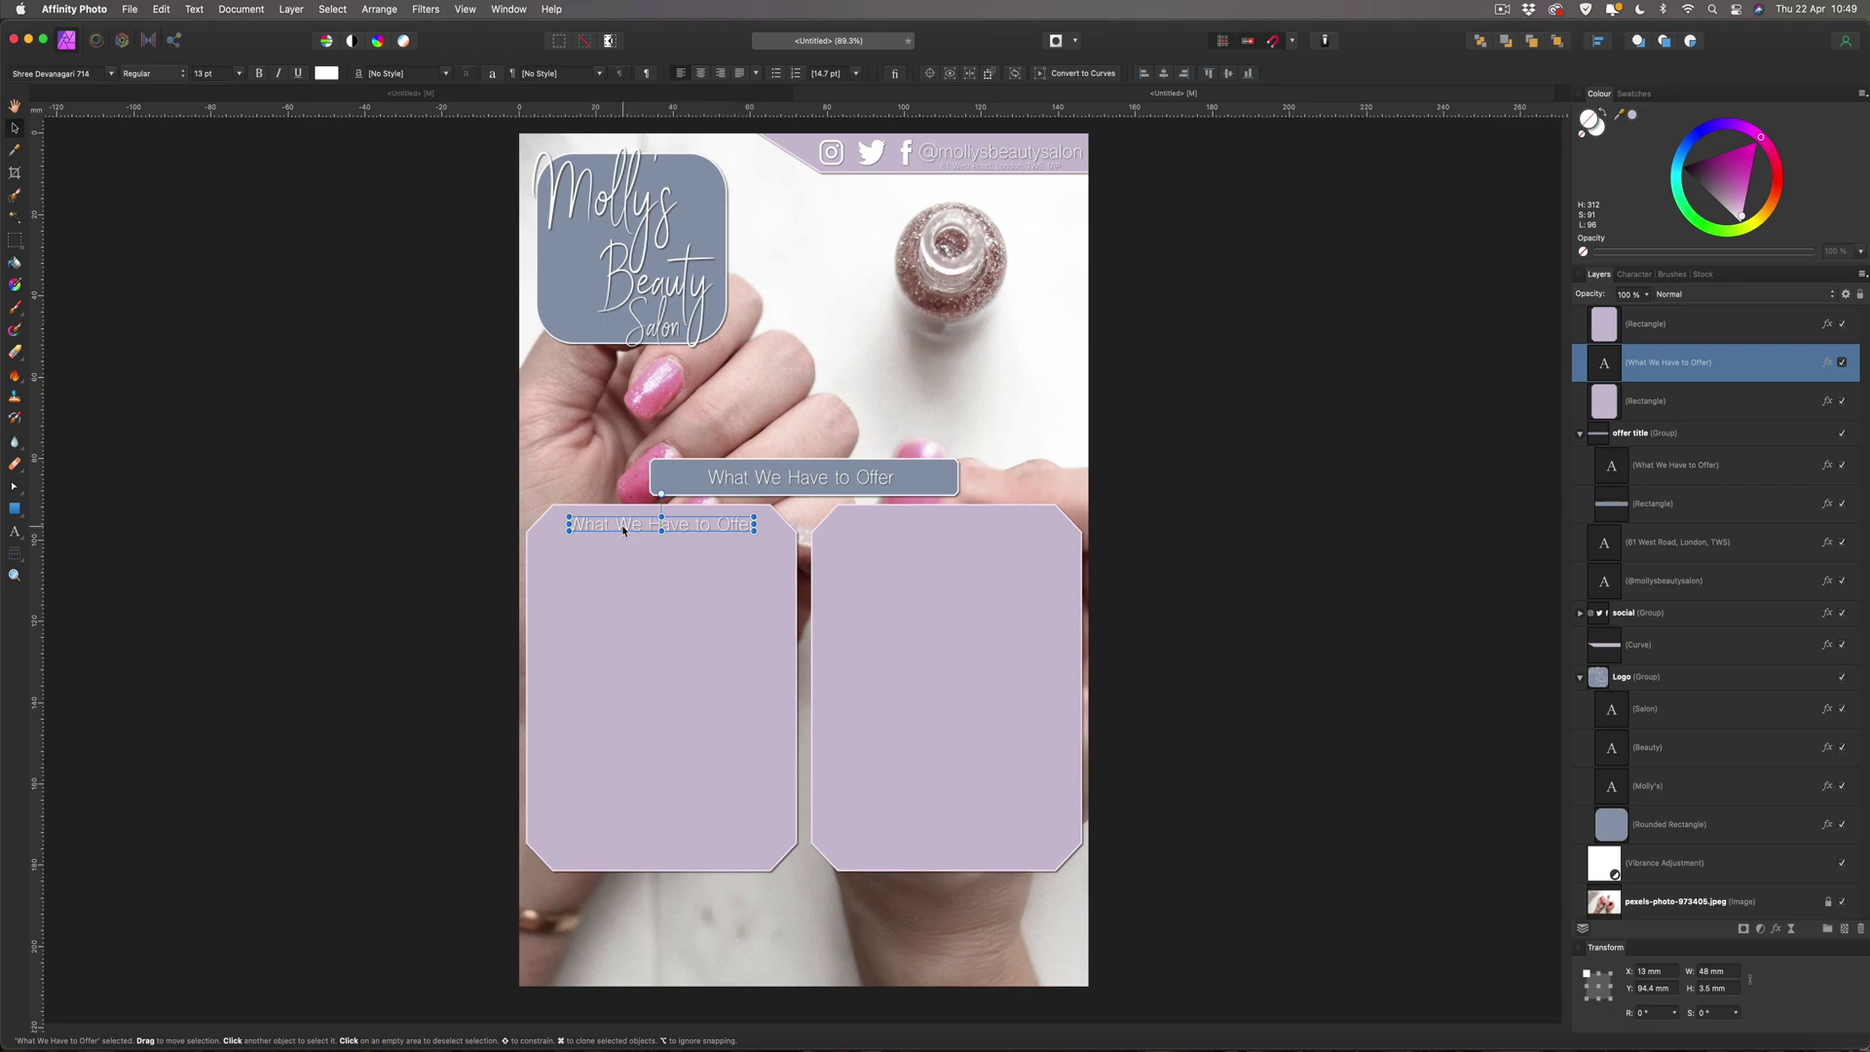
pyautogui.doubleClick(624, 530)
pyautogui.write('Cuta')
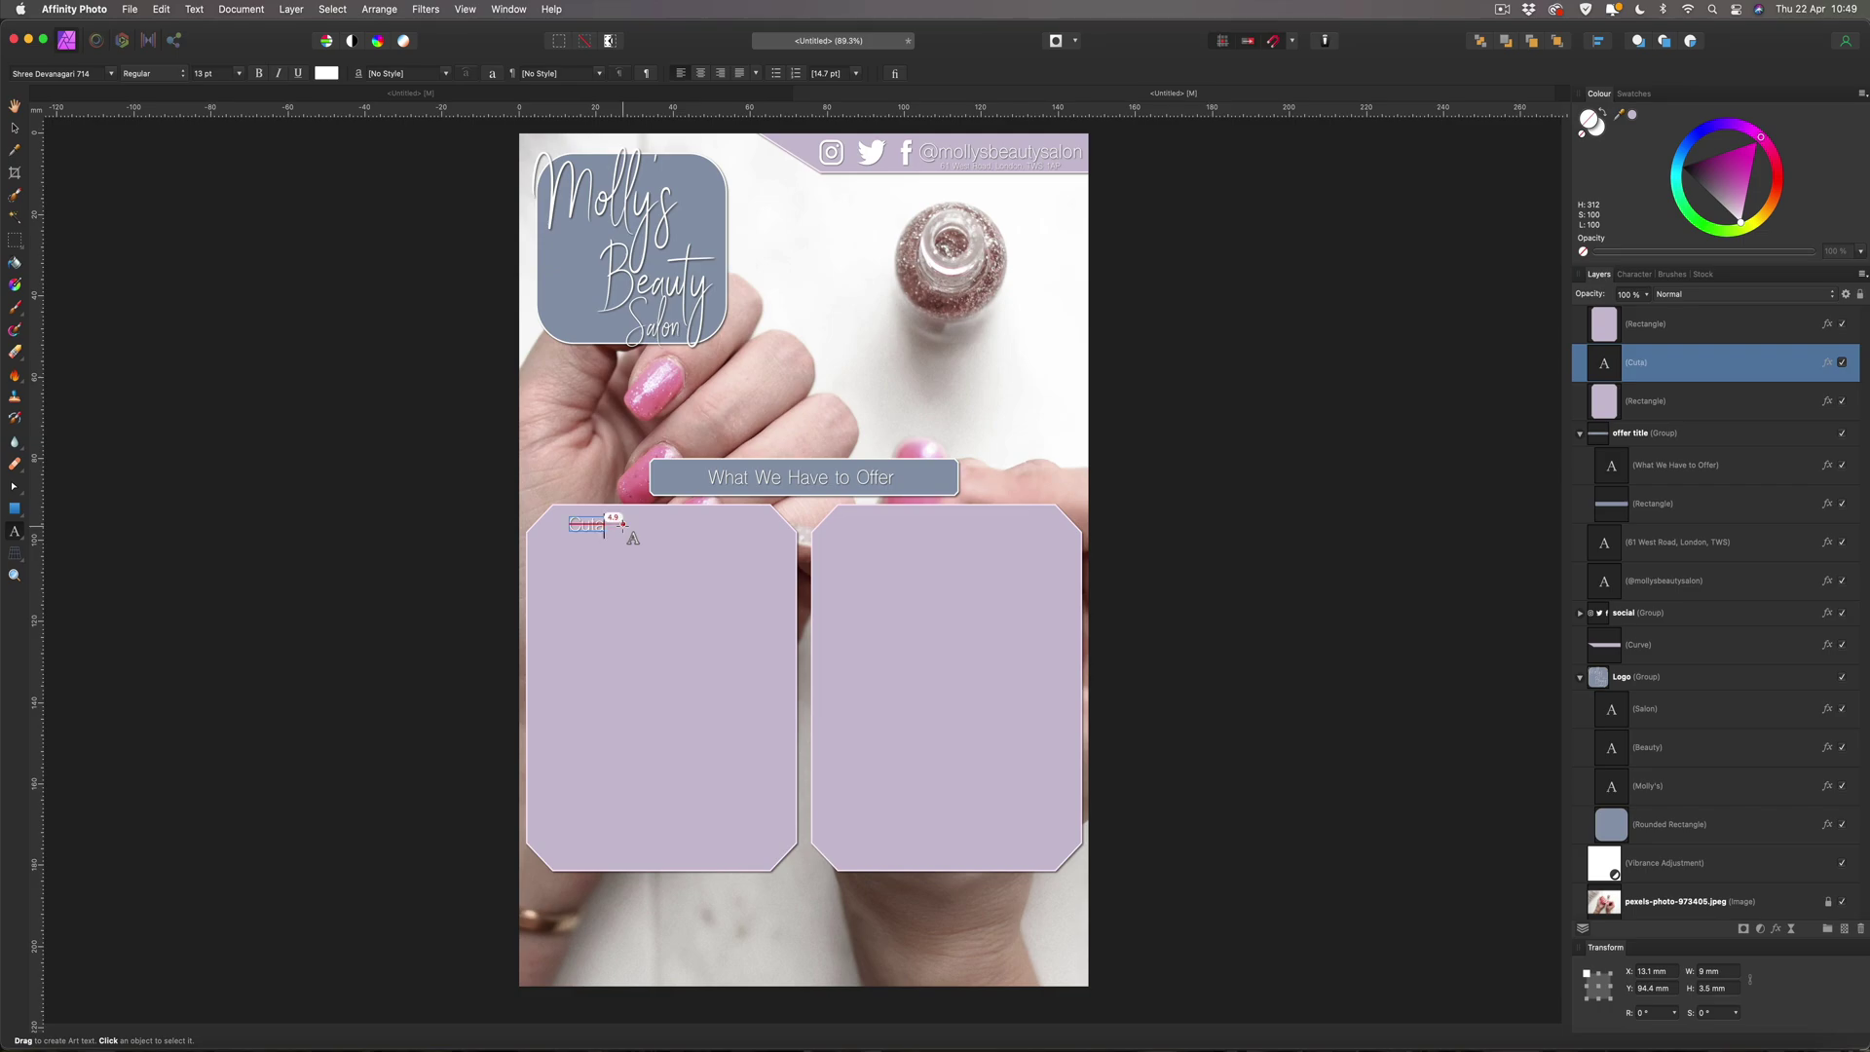
pyautogui.press('BackSpace')
pyautogui.write('s and Finish')
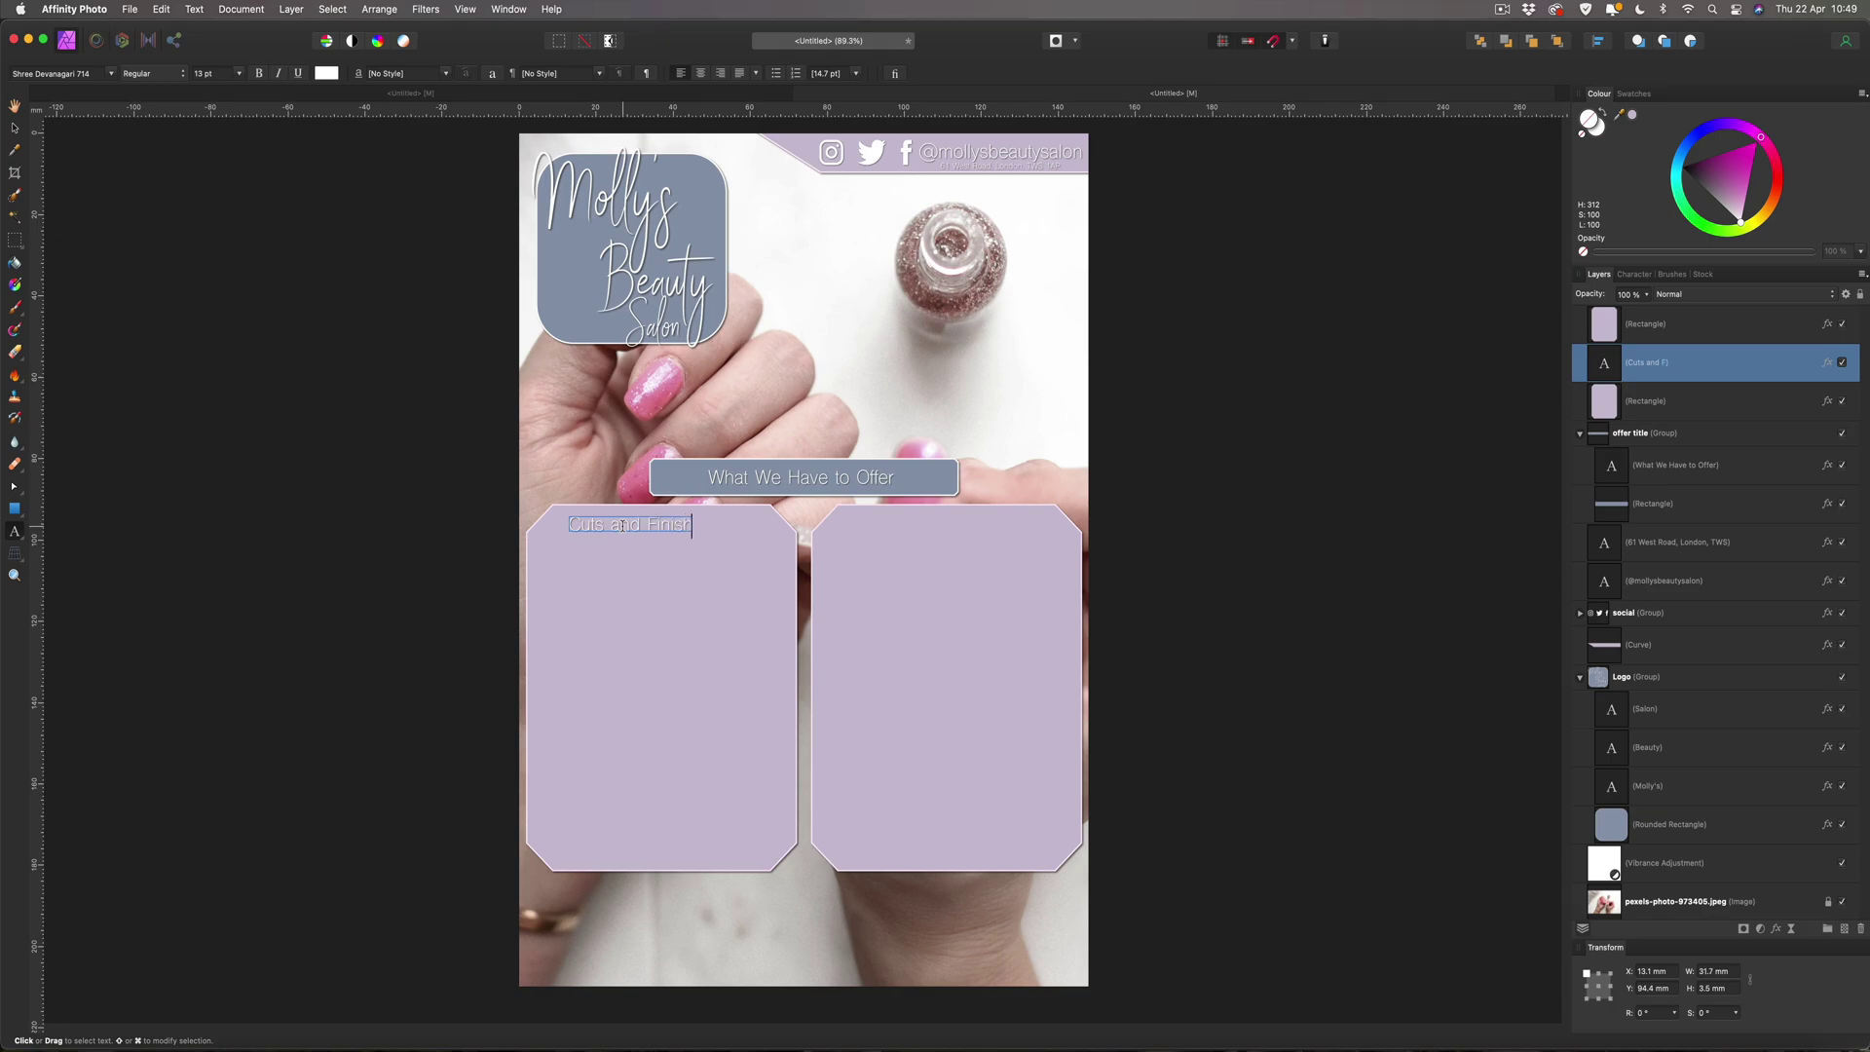
pyautogui.write('es')
pyautogui.press('Escape')
# Set the heading to 18 pt and nudge it up and left in the panel.
pyautogui.click(216, 75)
pyautogui.write('18')
pyautogui.press('Return')
pyautogui.tripleClick(620, 526)
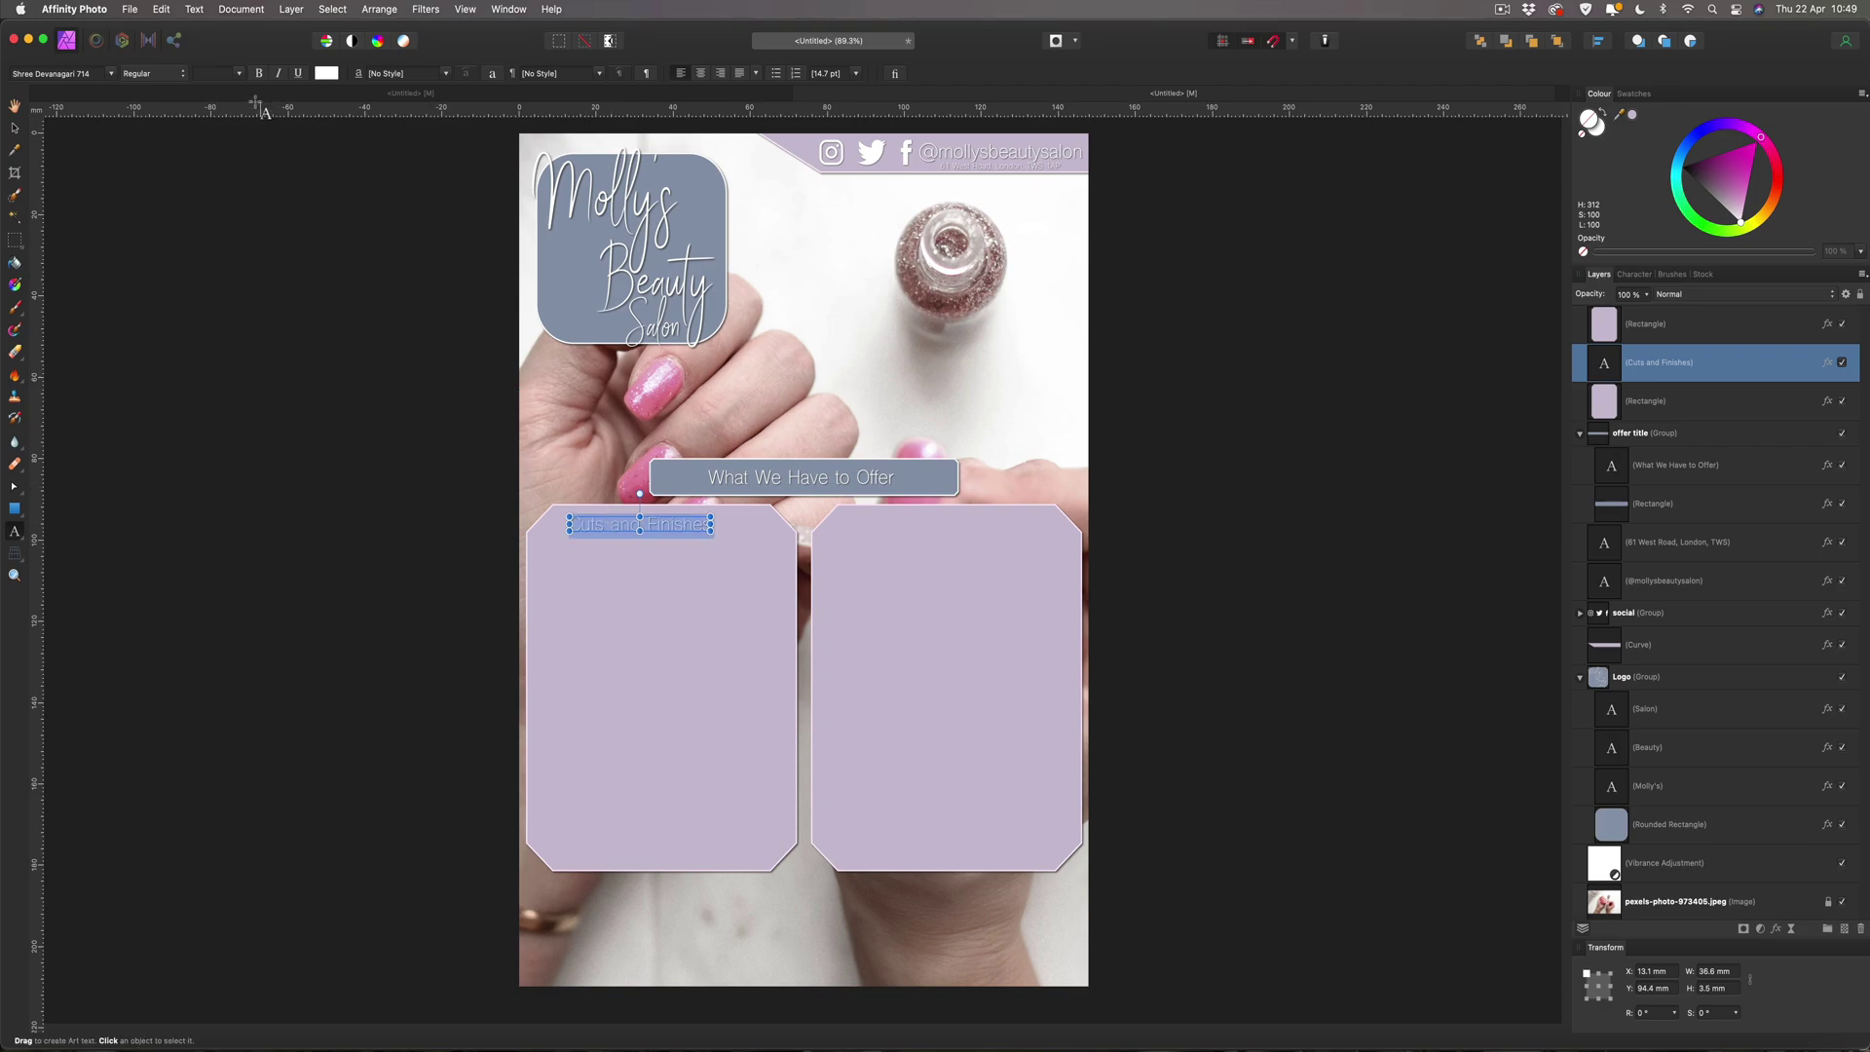
pyautogui.click(223, 72)
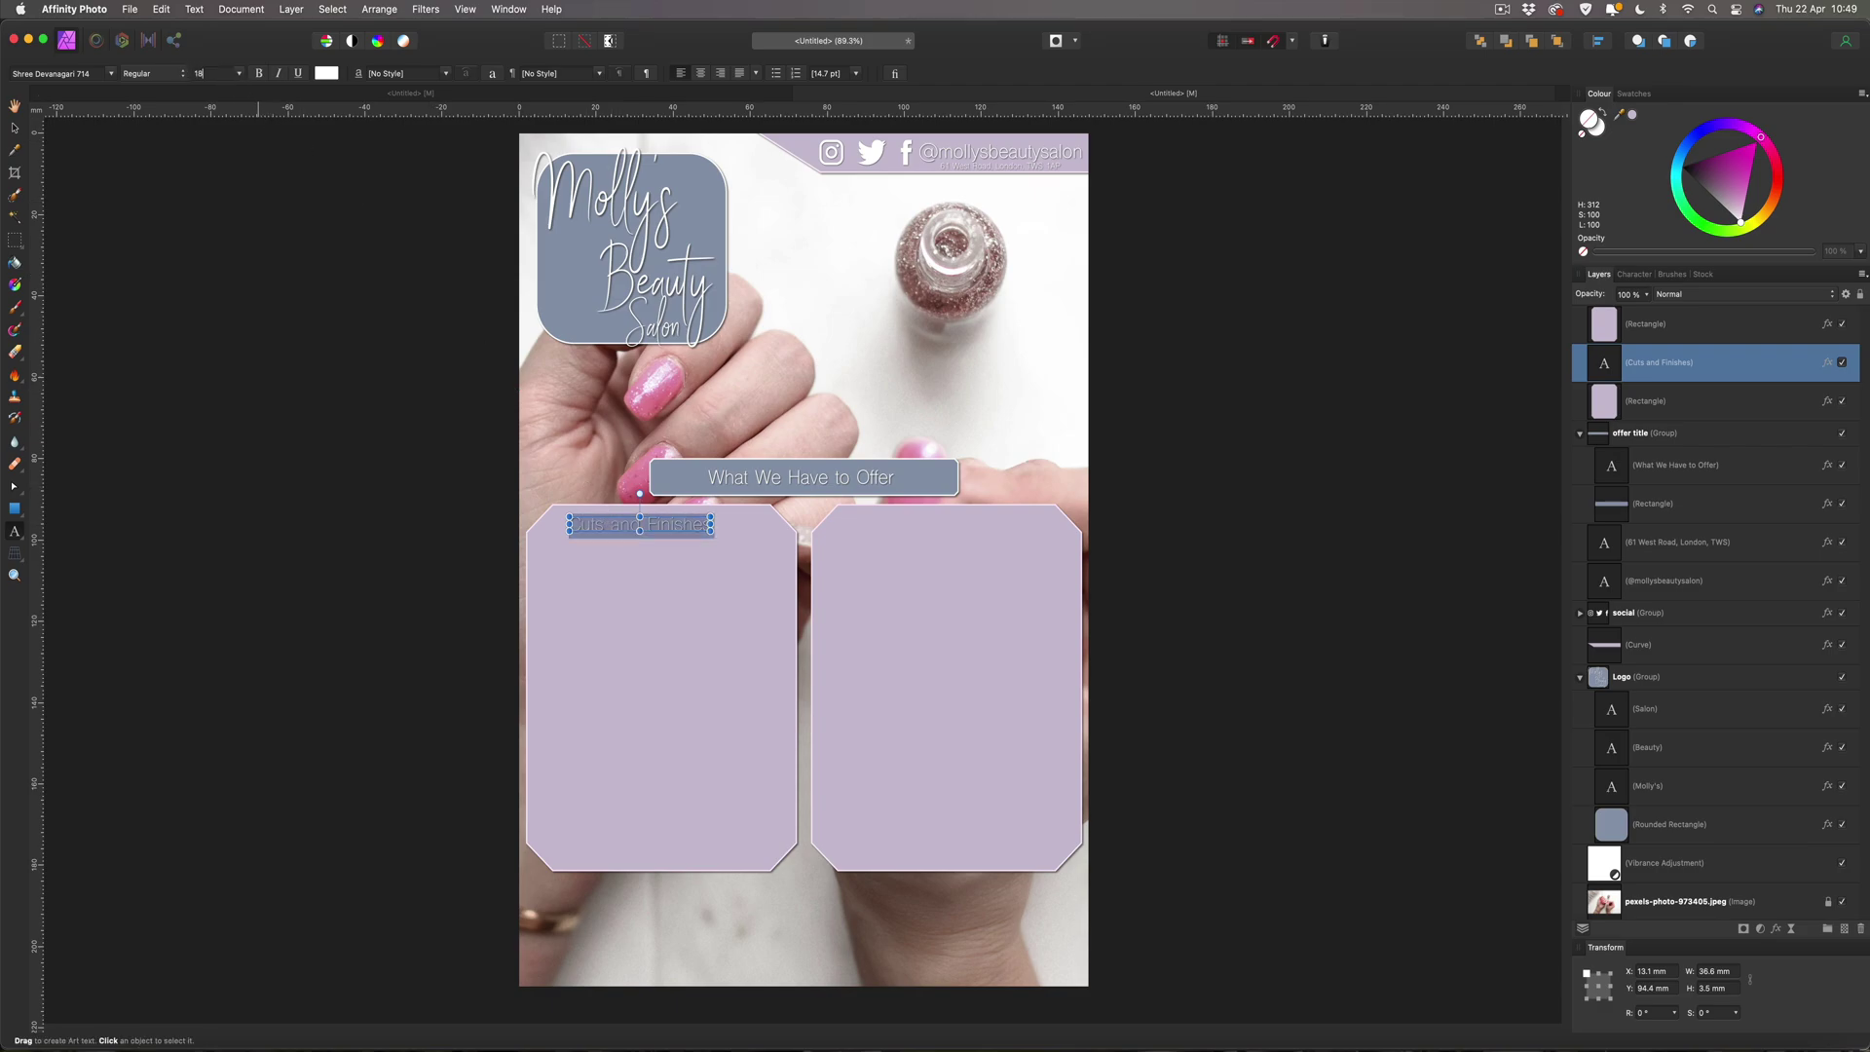
pyautogui.press('Return')
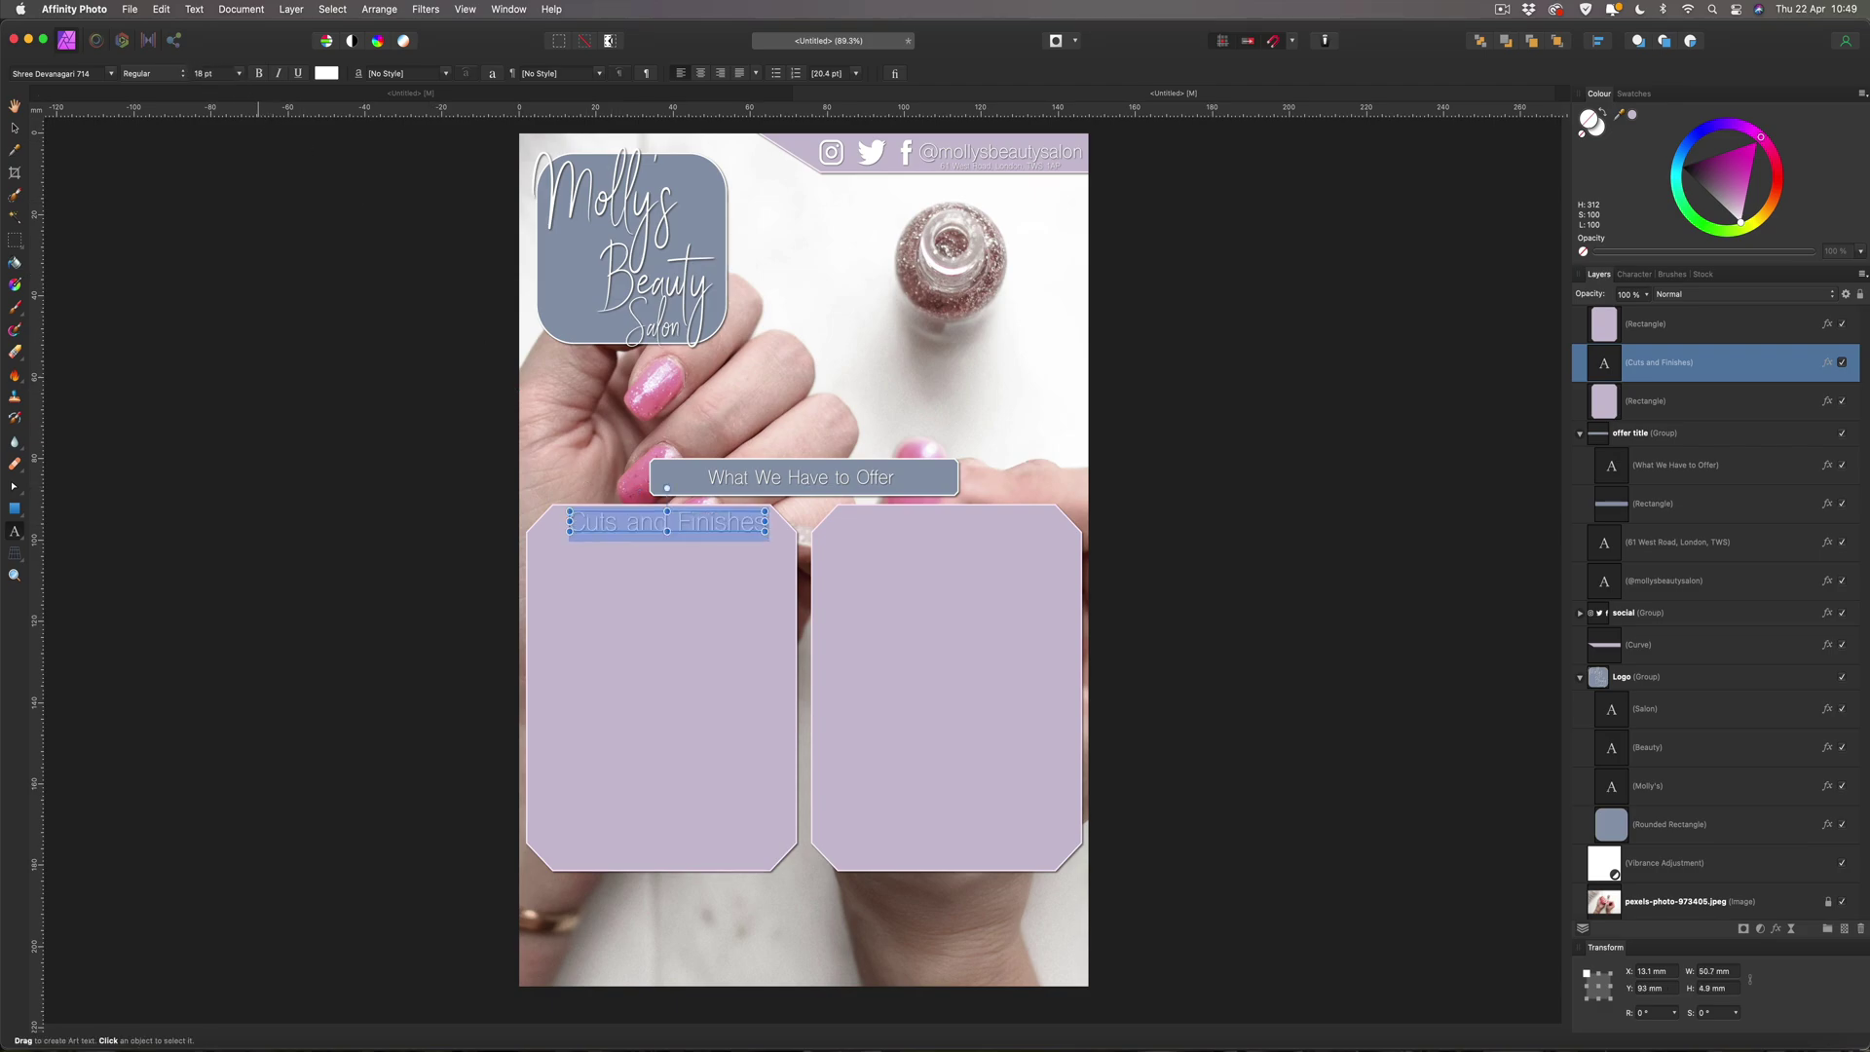
pyautogui.click(16, 130)
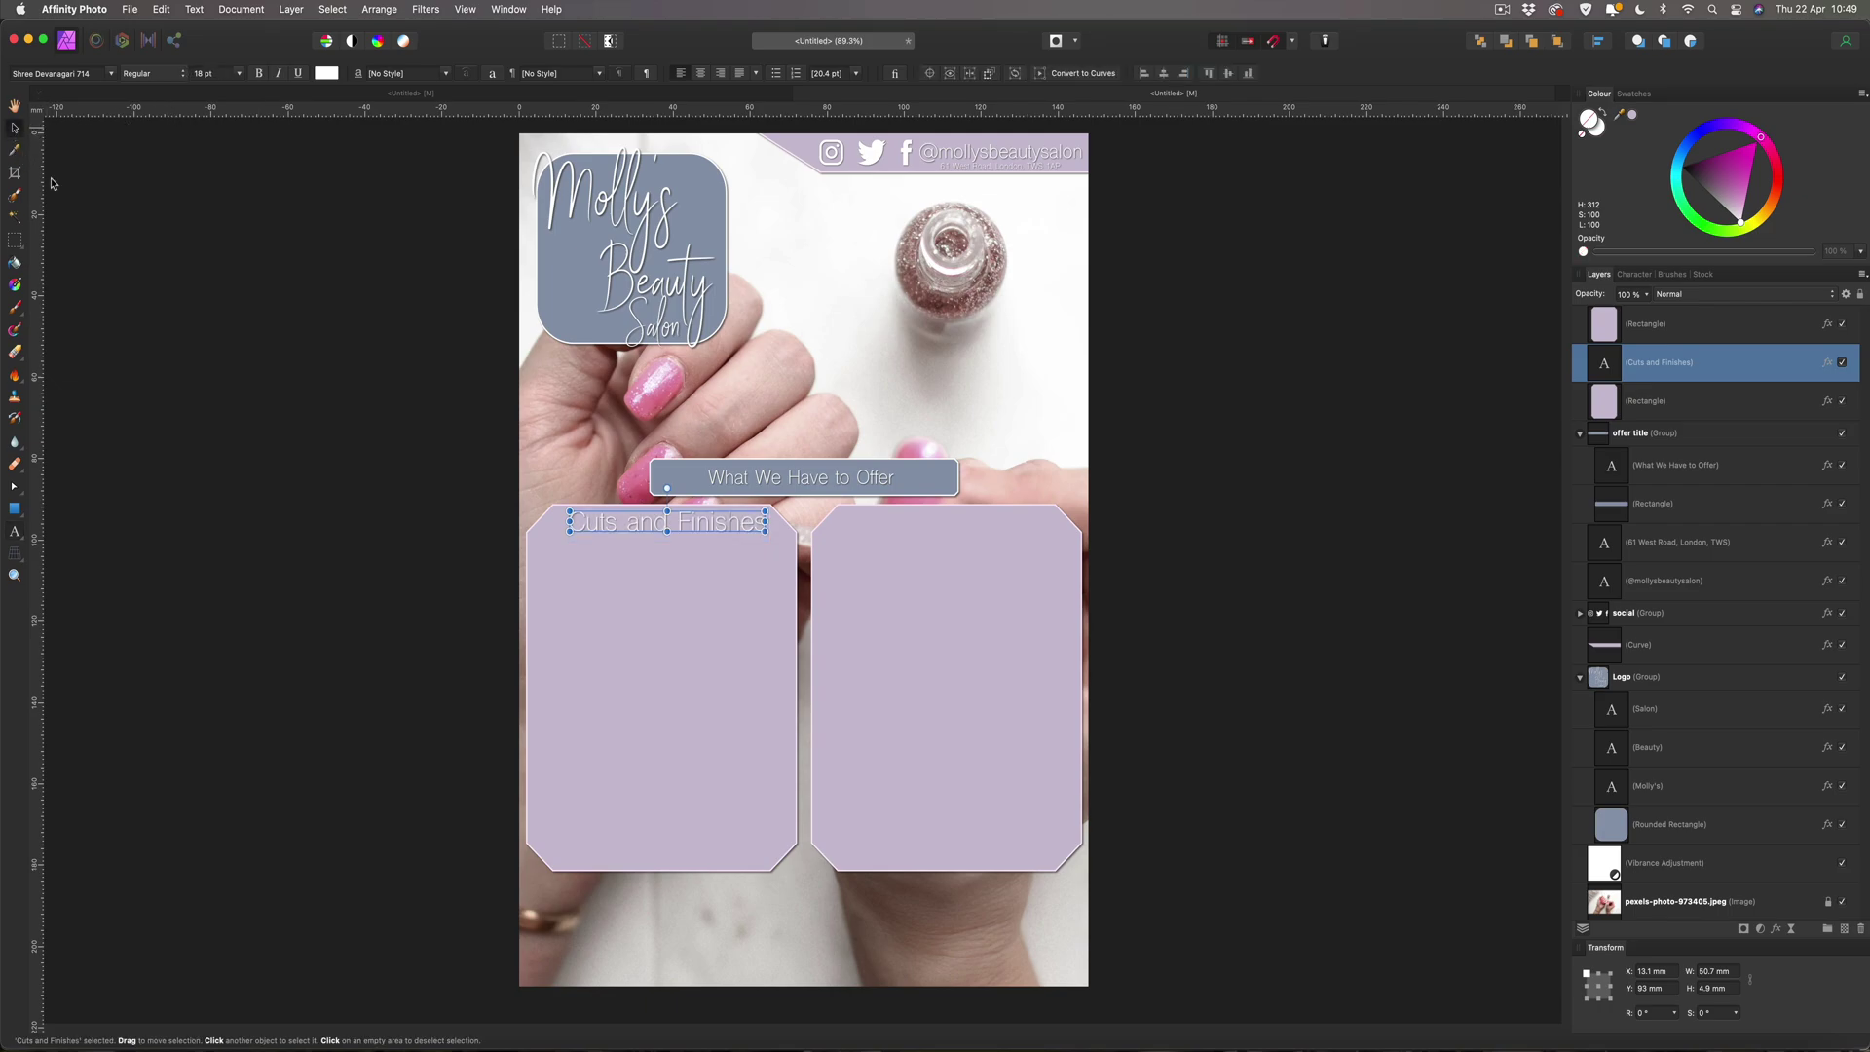
pyautogui.click(401, 454)
pyautogui.moveTo(703, 531); pyautogui.dragTo(693, 532)
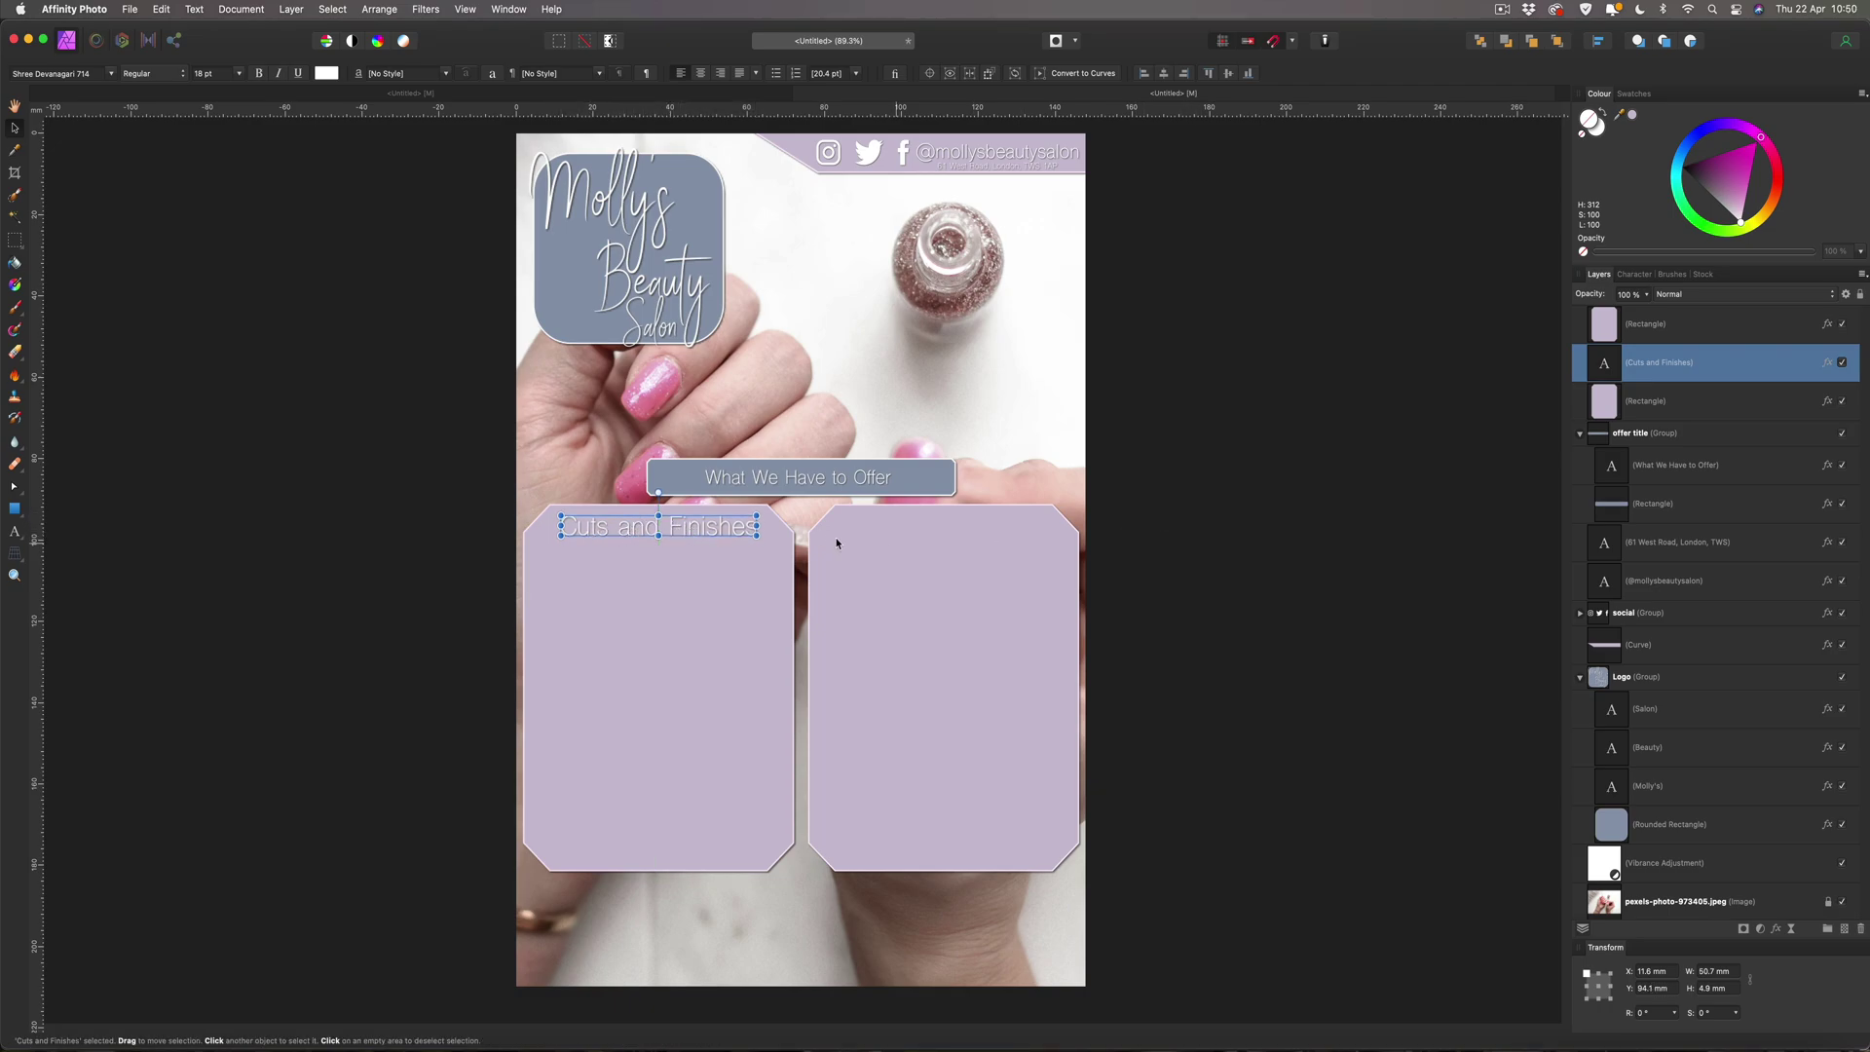
# Add an Outer Shadow effect to the Cuts and Finishes heading, then bring up the Coolors palette in Safari.
pyautogui.click(1826, 363)
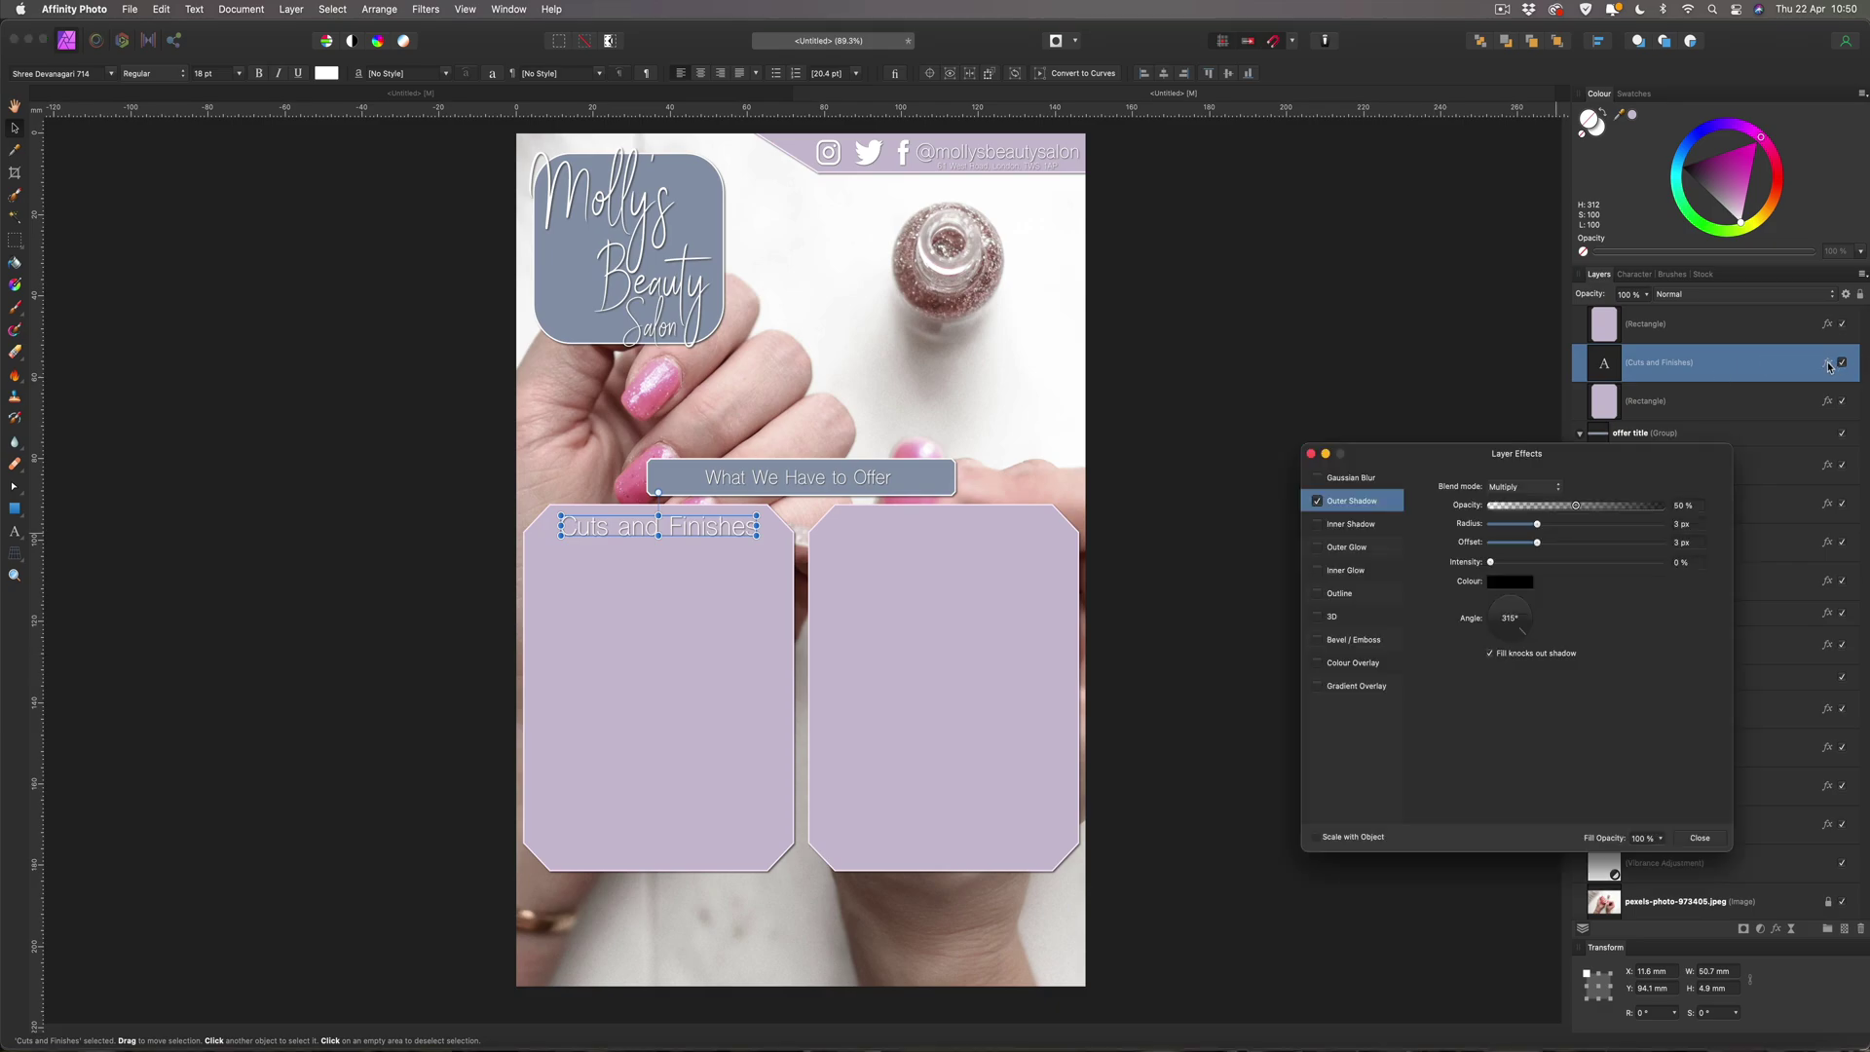
pyautogui.click(1317, 501)
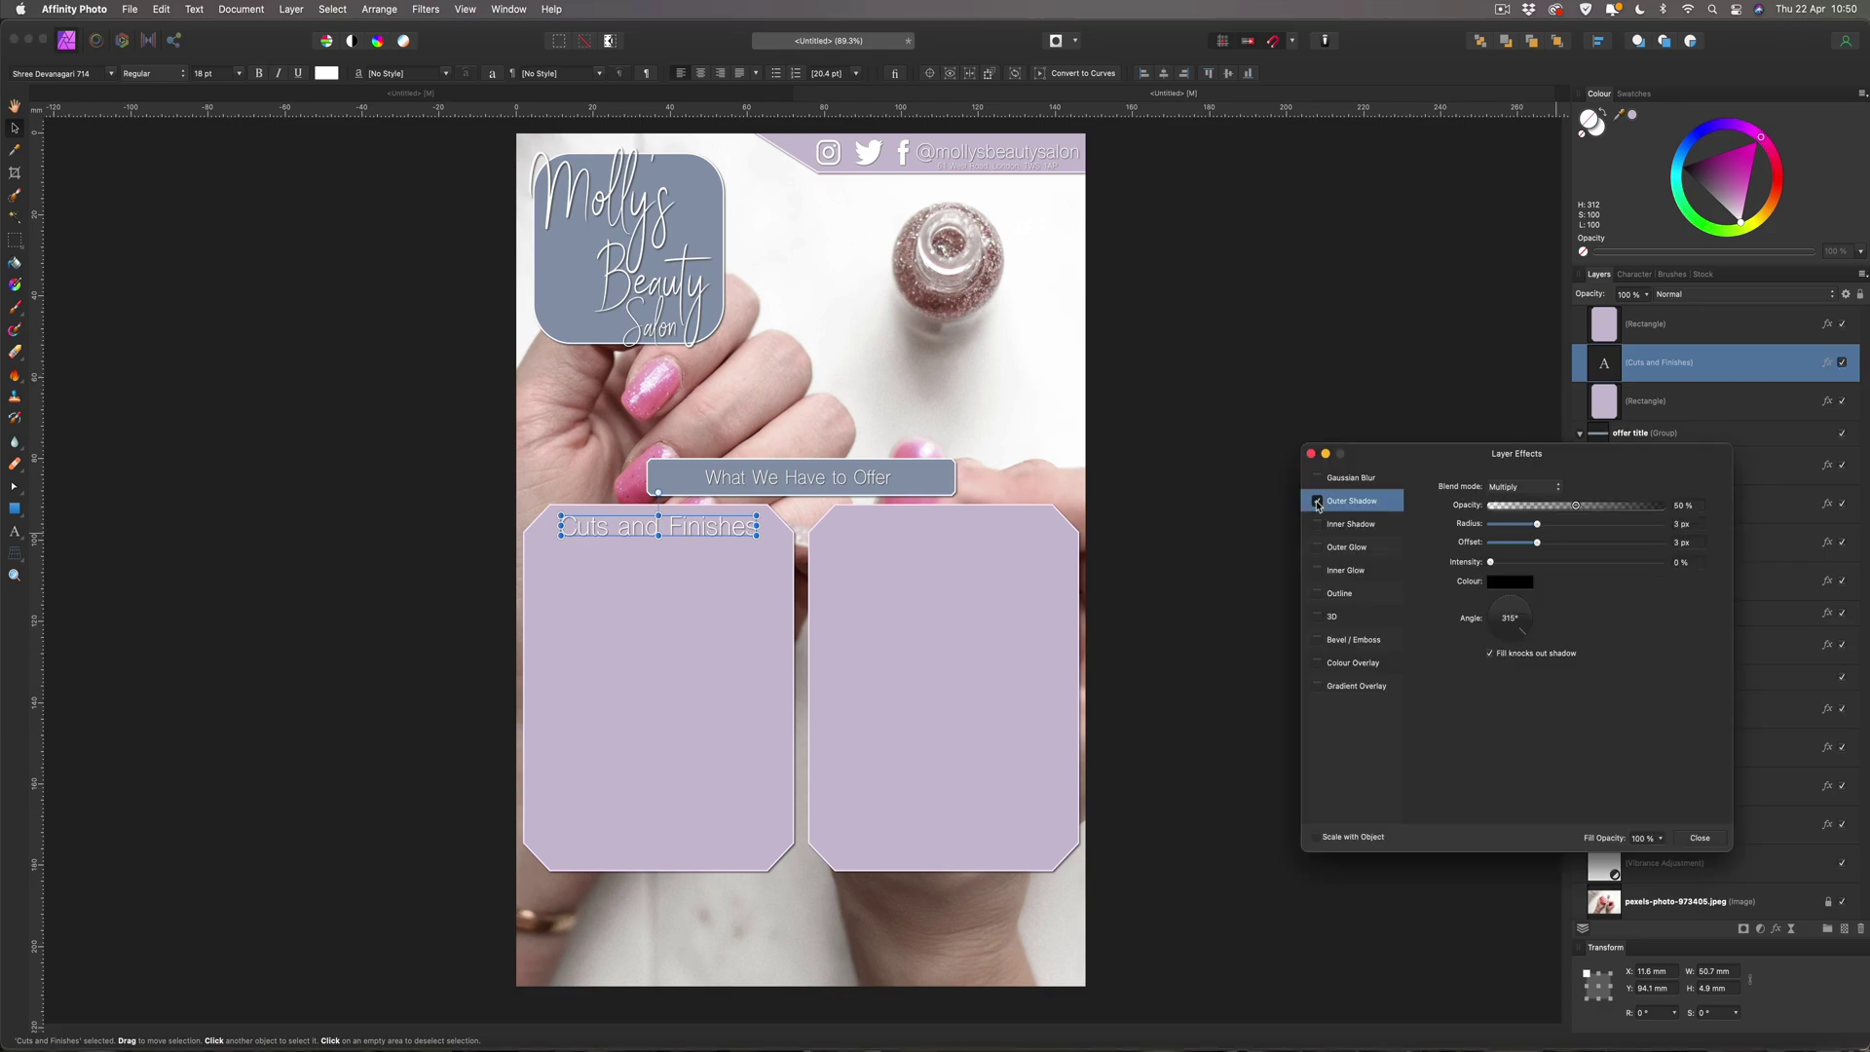
pyautogui.click(1700, 837)
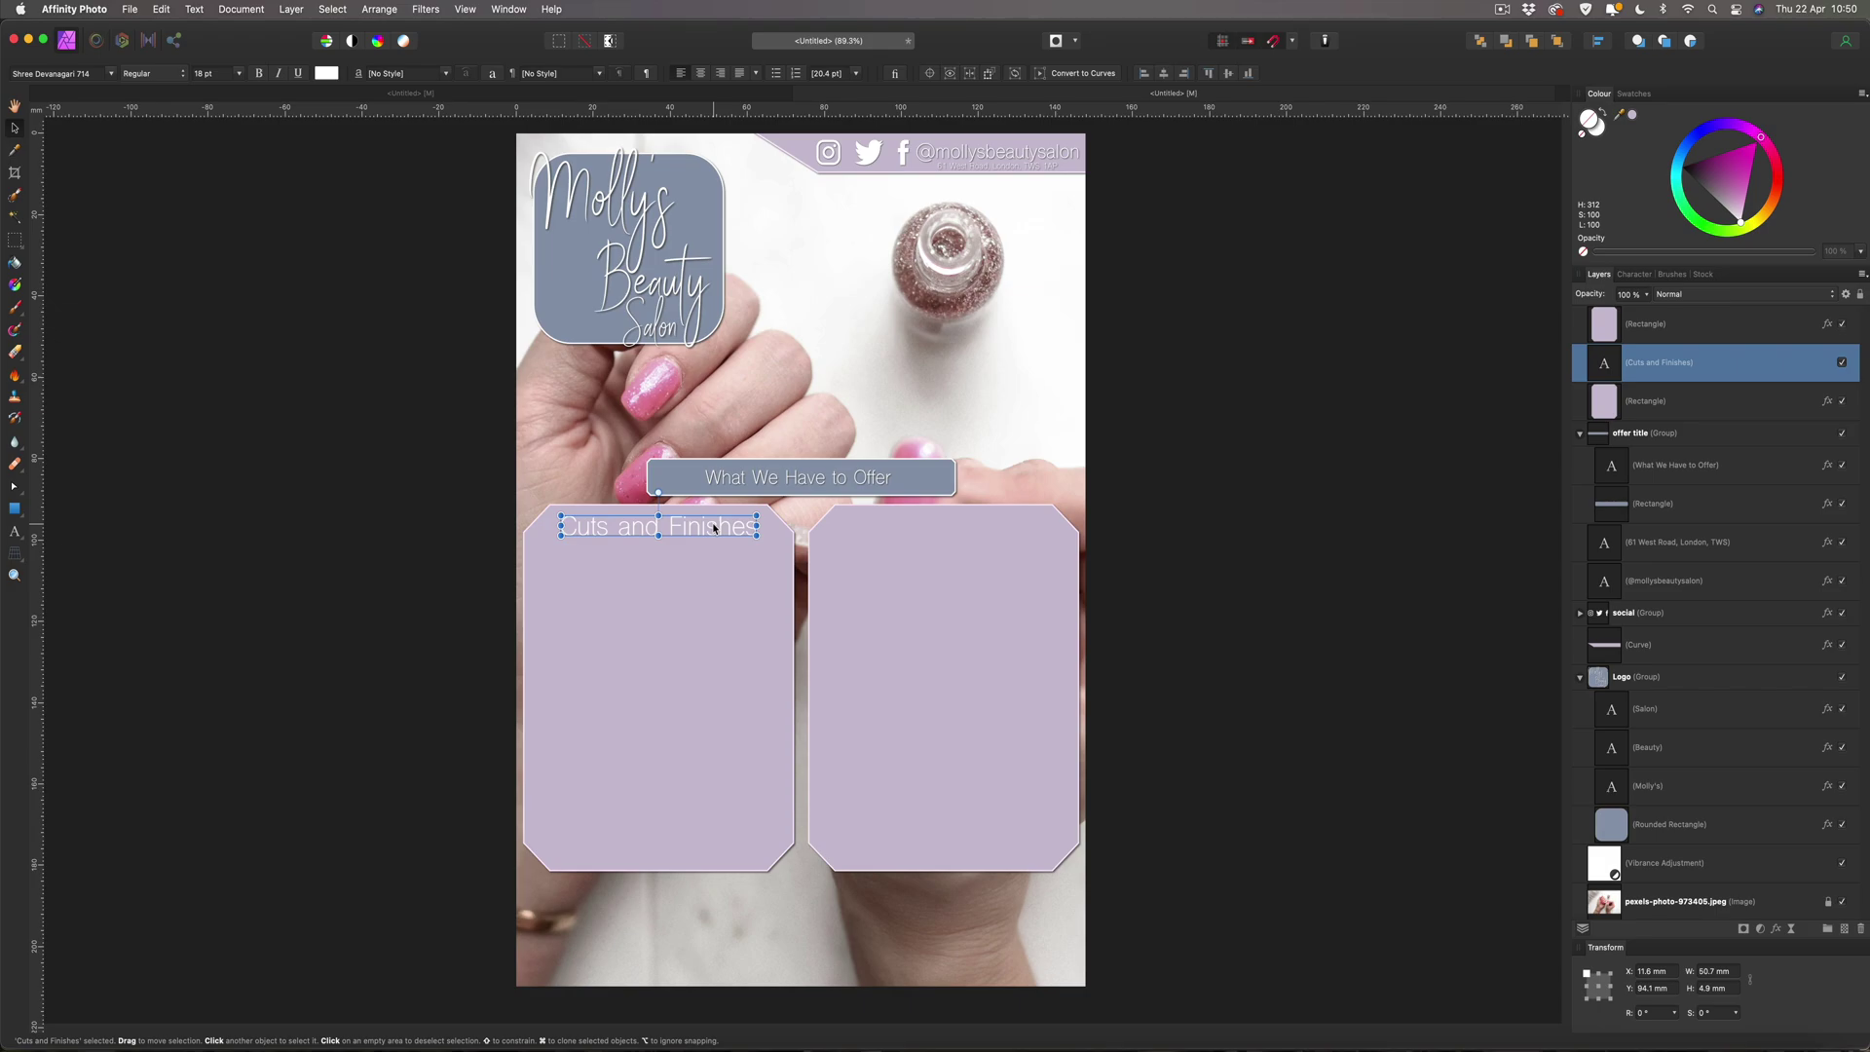
pyautogui.click(149, 1044)
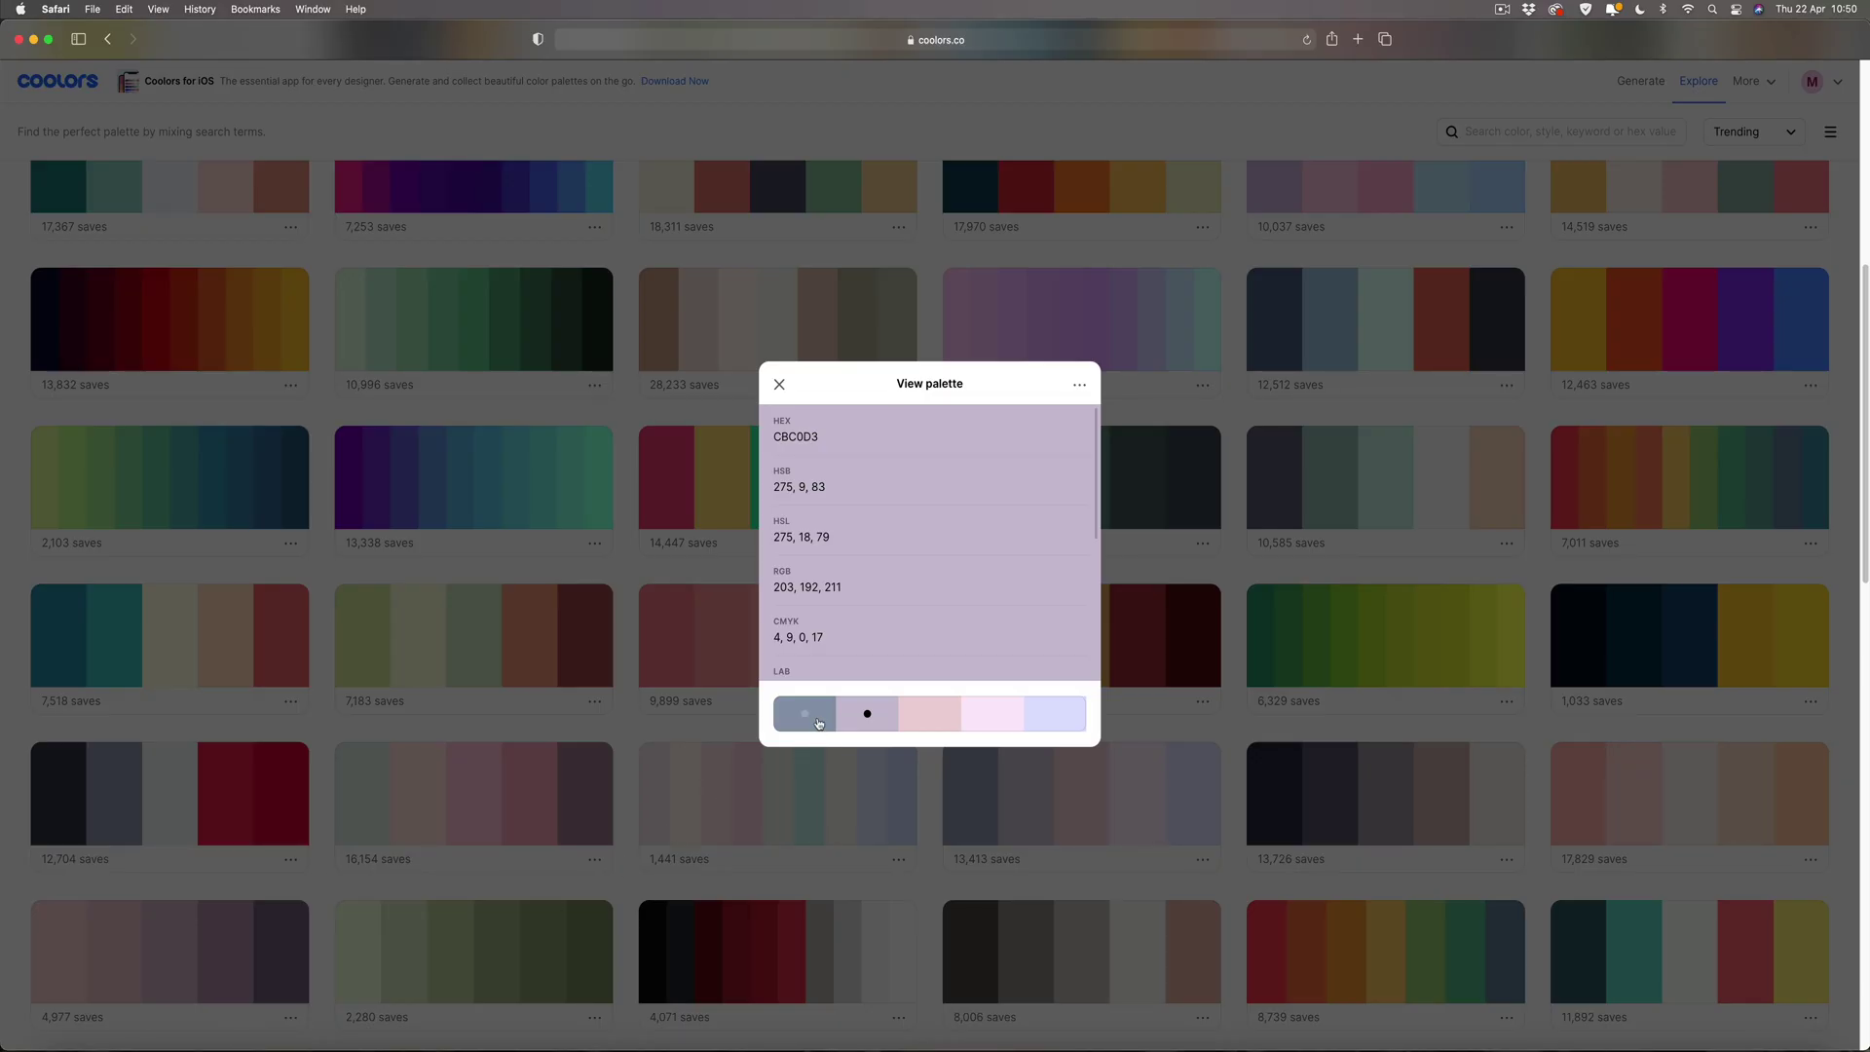
# Look up the grey-blue 8E9AAF swatch in Coolors, then return to the flyer.
pyautogui.click(818, 723)
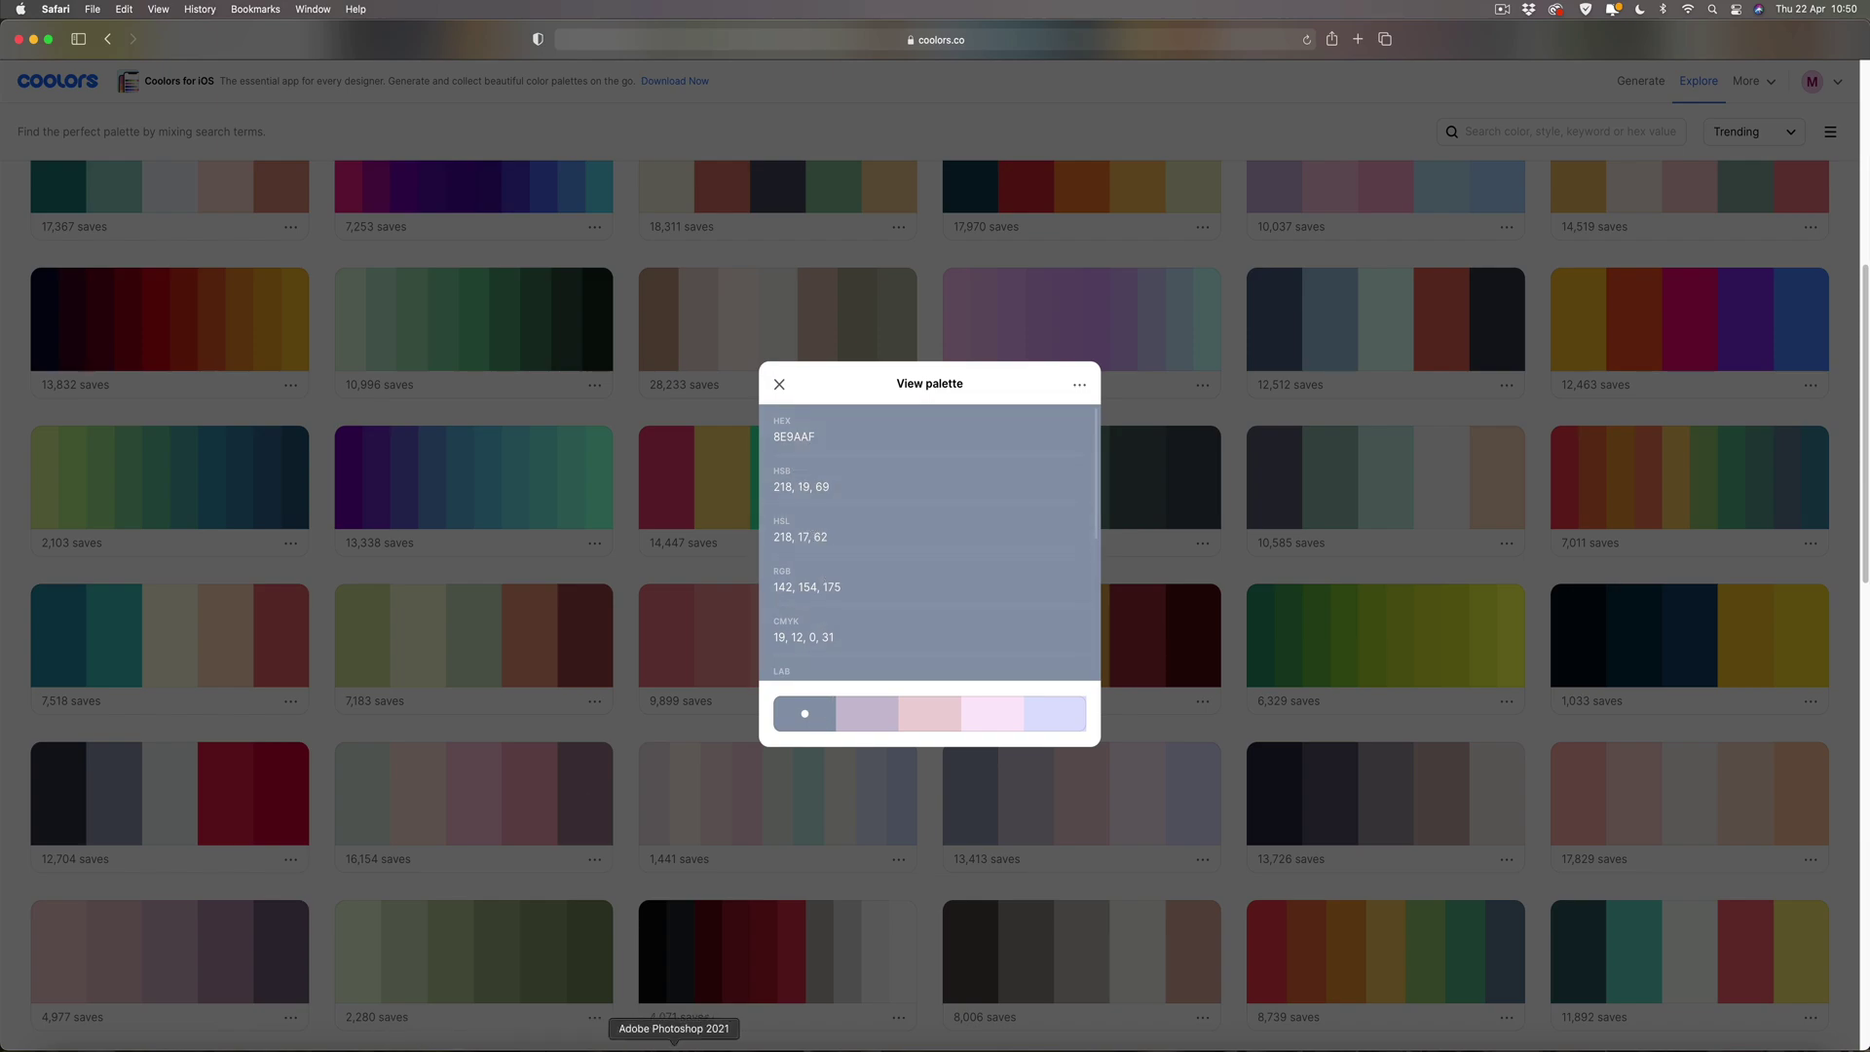
pyautogui.click(806, 1041)
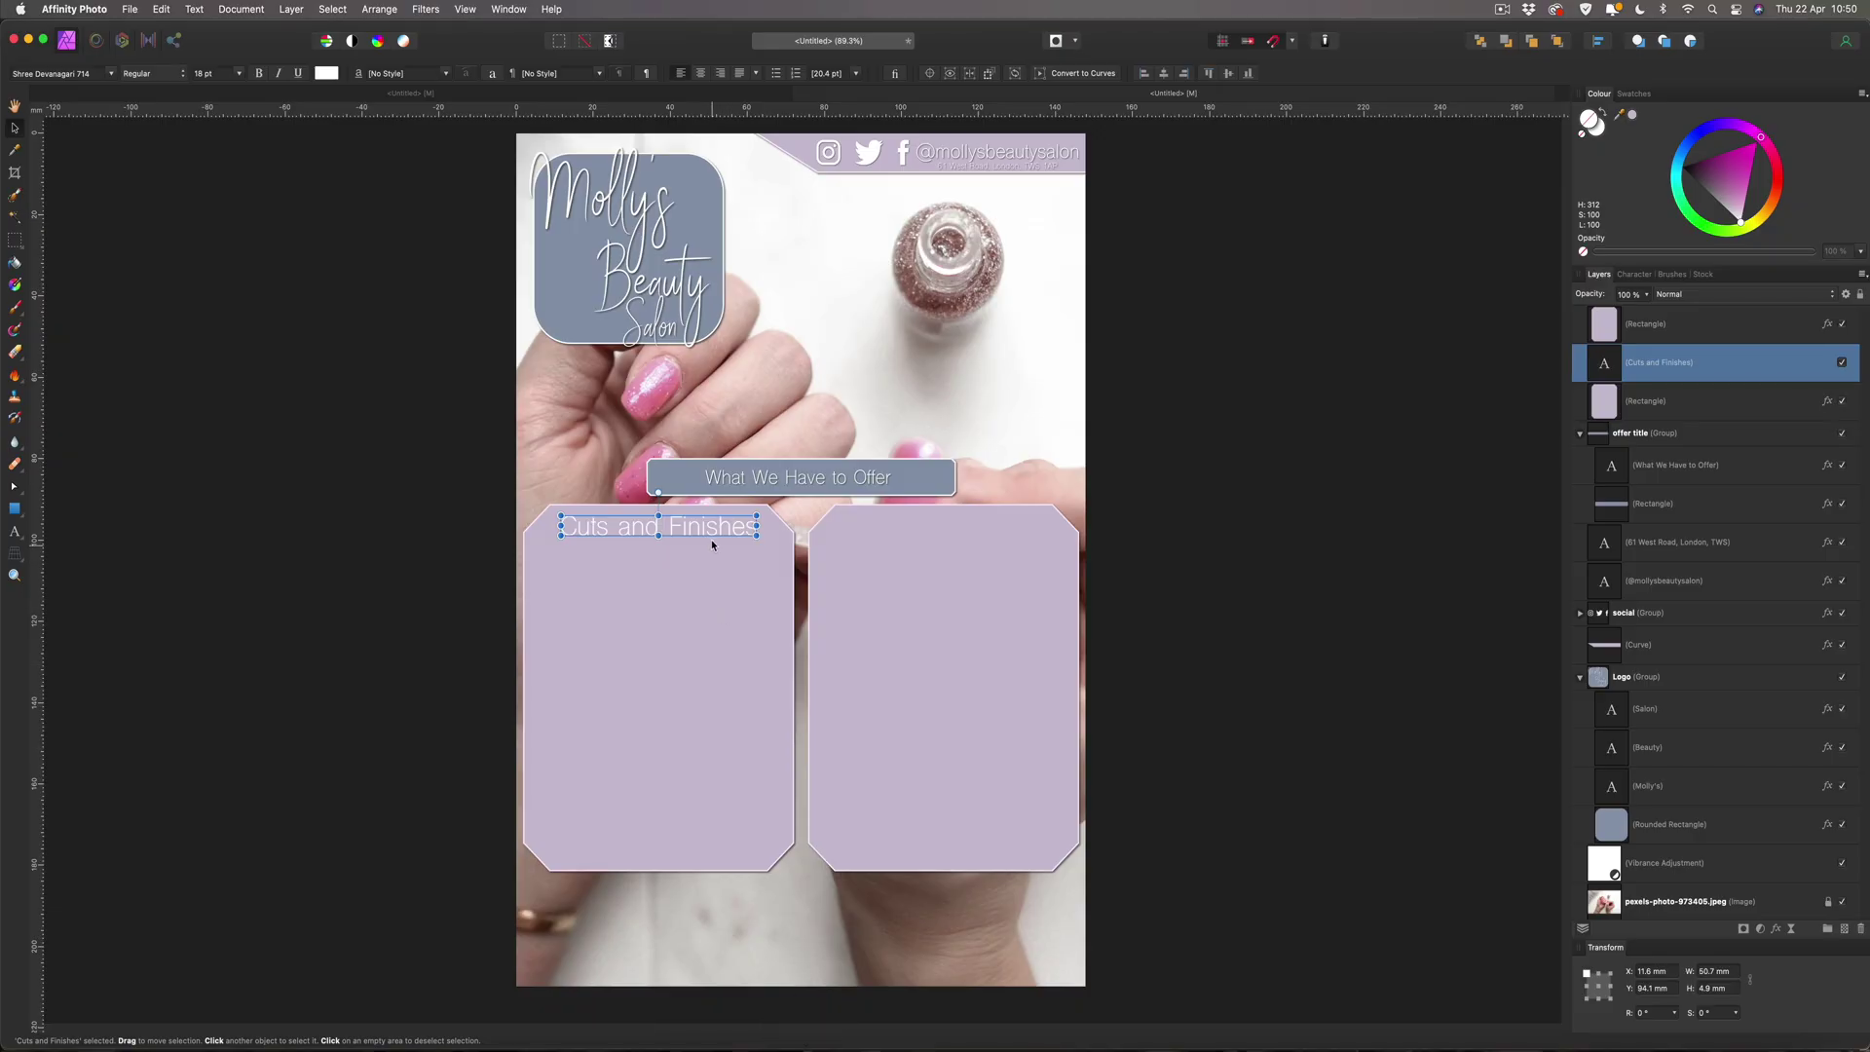
# Sample the logo's grey-blue onto the heading and settle it at H 218, S 24, L 52.
pyautogui.moveTo(1619, 115); pyautogui.dragTo(692, 210)
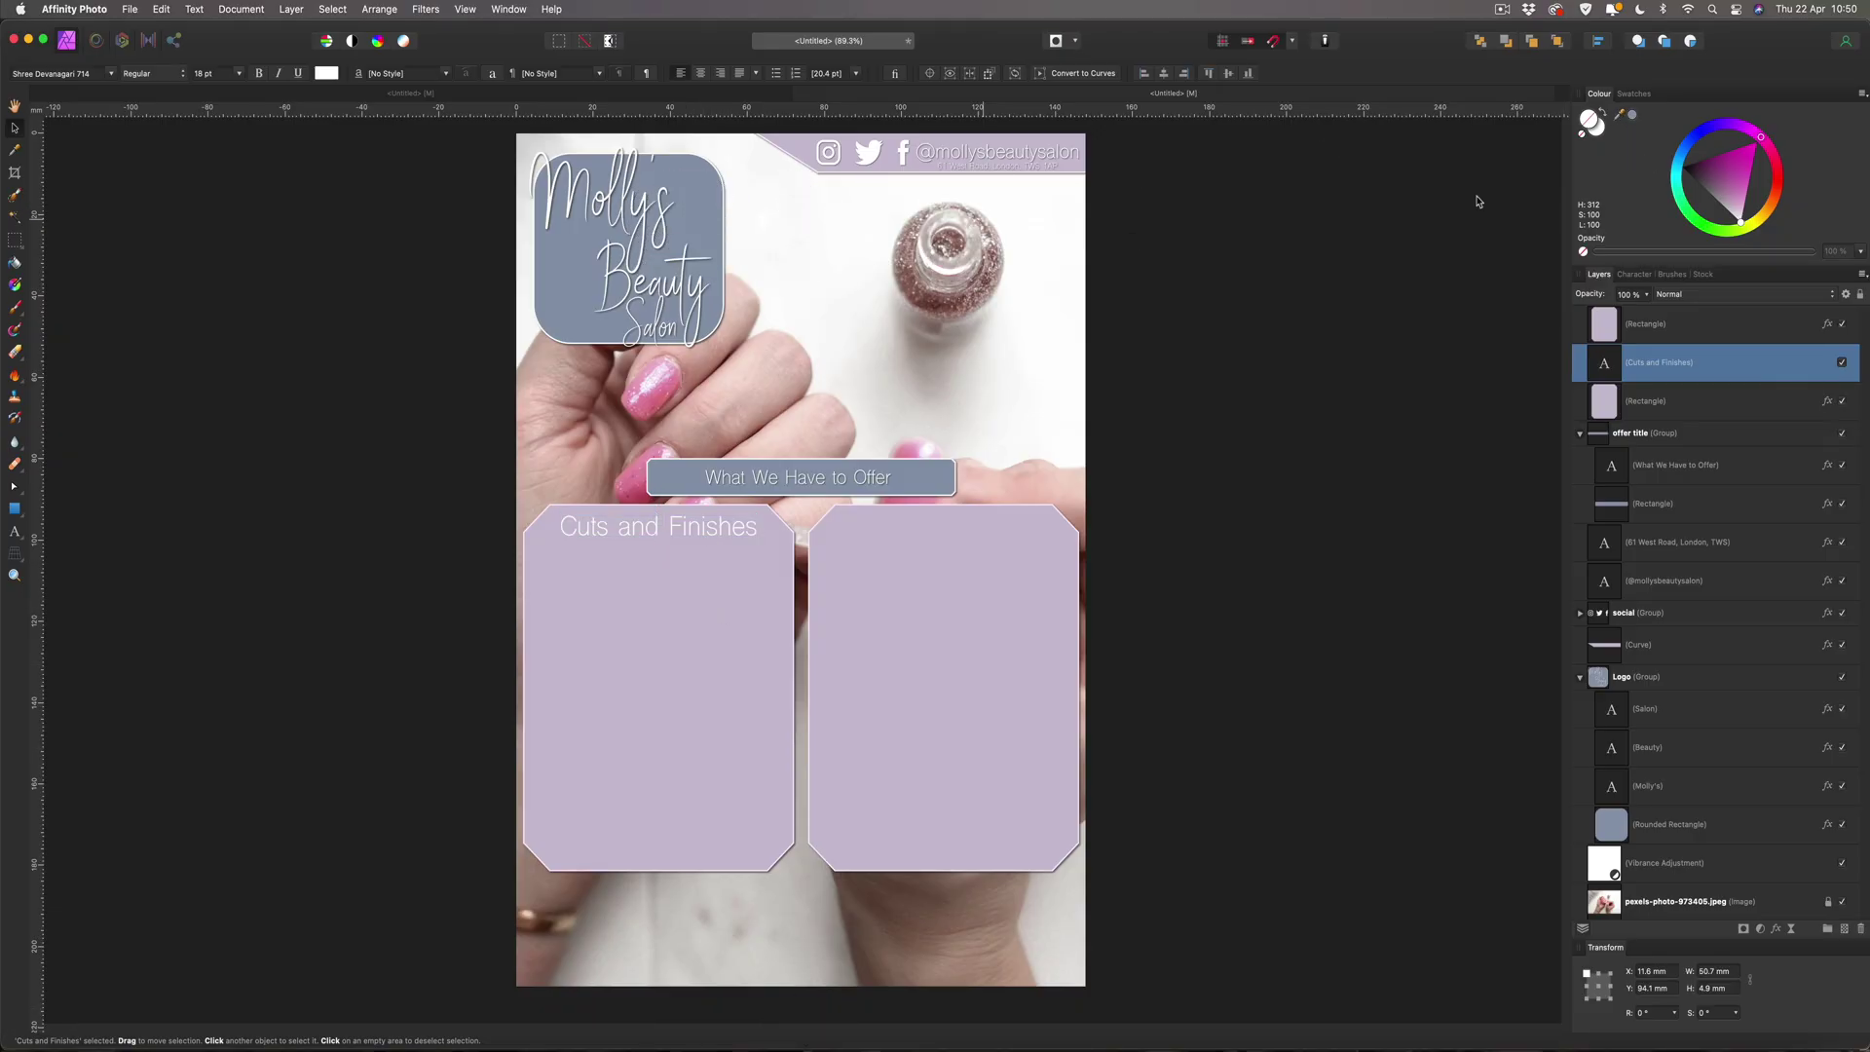
pyautogui.click(1633, 117)
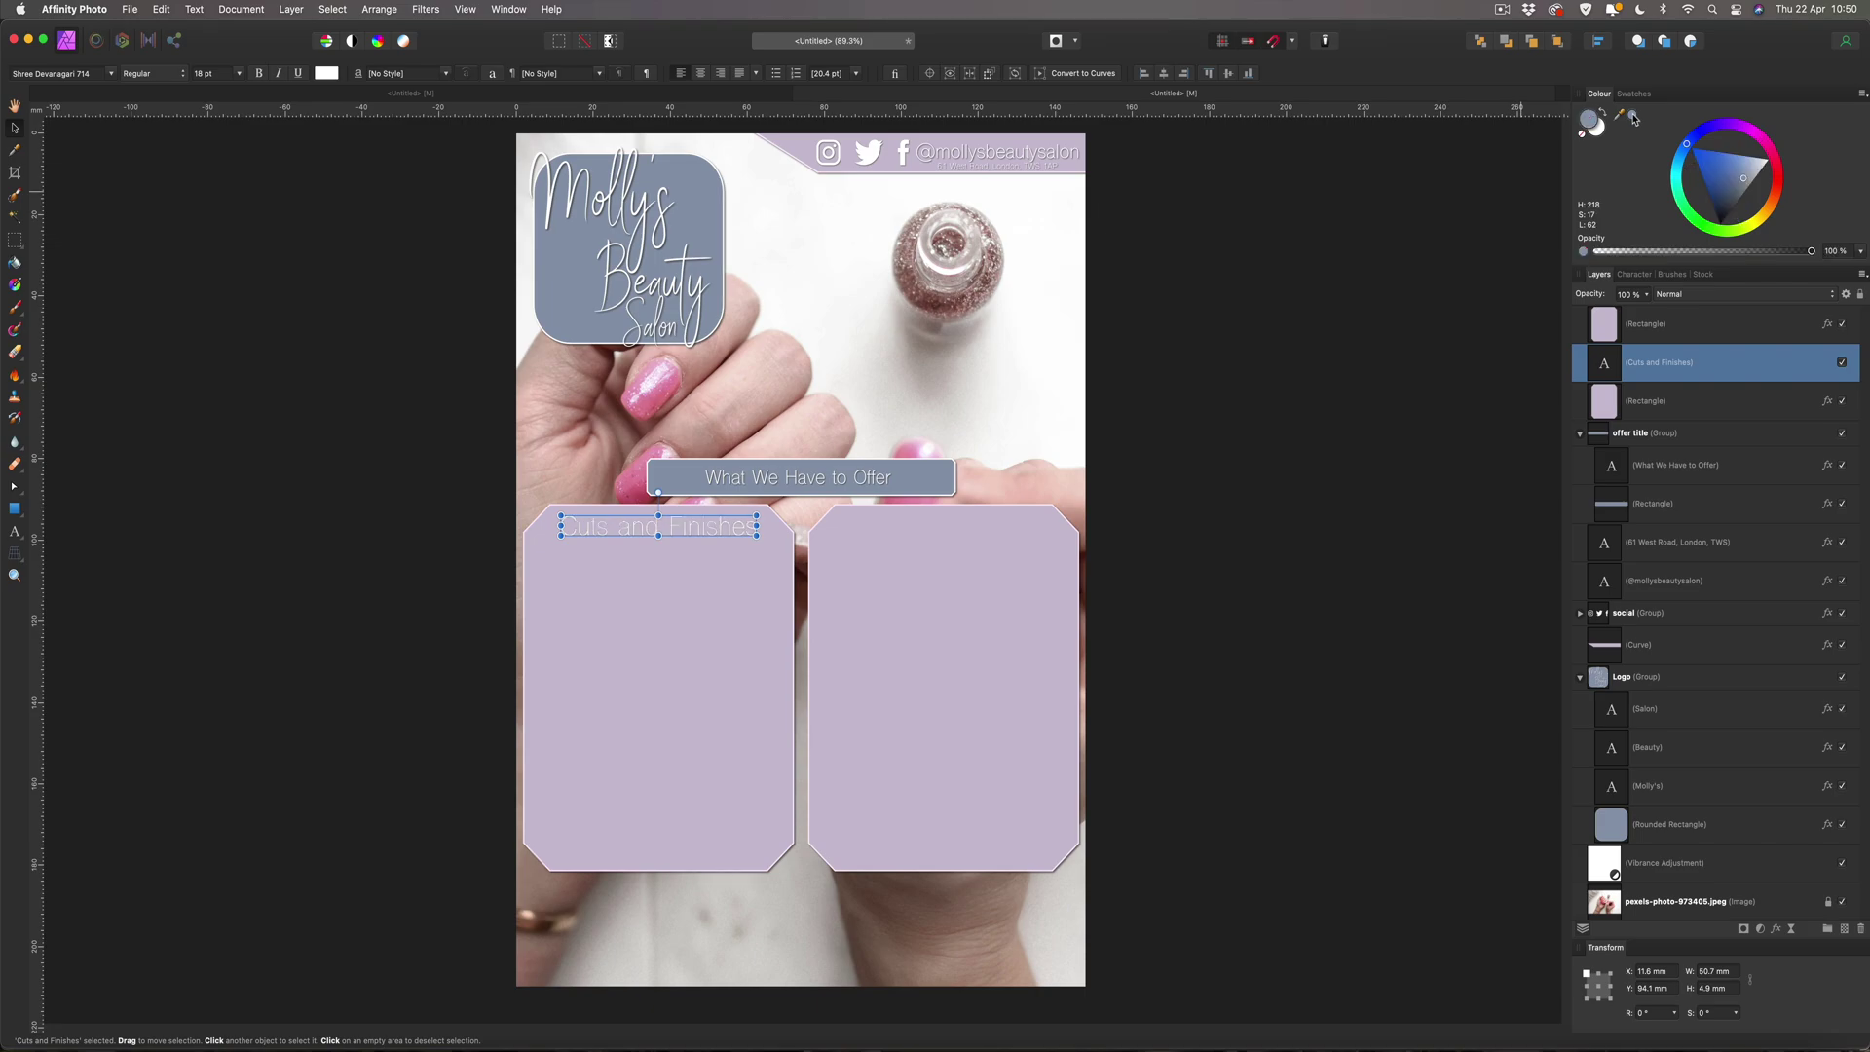
pyautogui.click(1581, 134)
pyautogui.click(1598, 129)
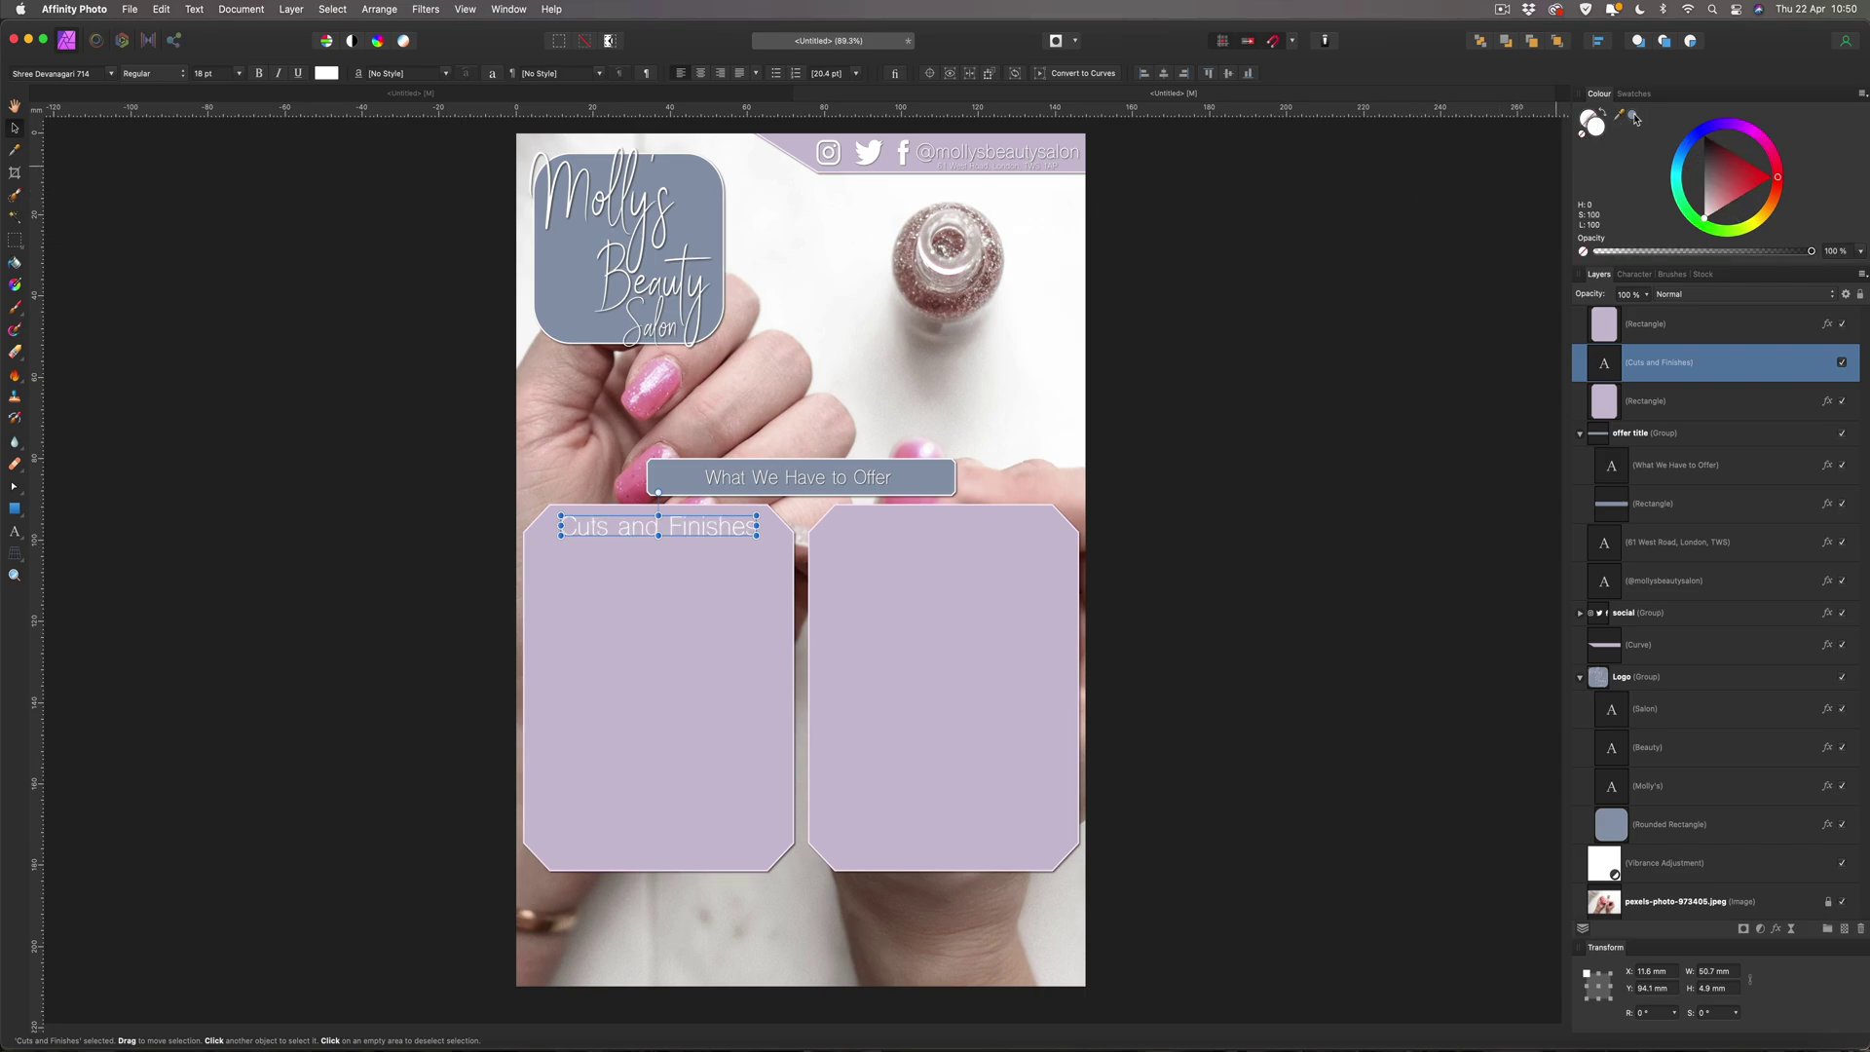
pyautogui.click(1634, 118)
pyautogui.click(169, 228)
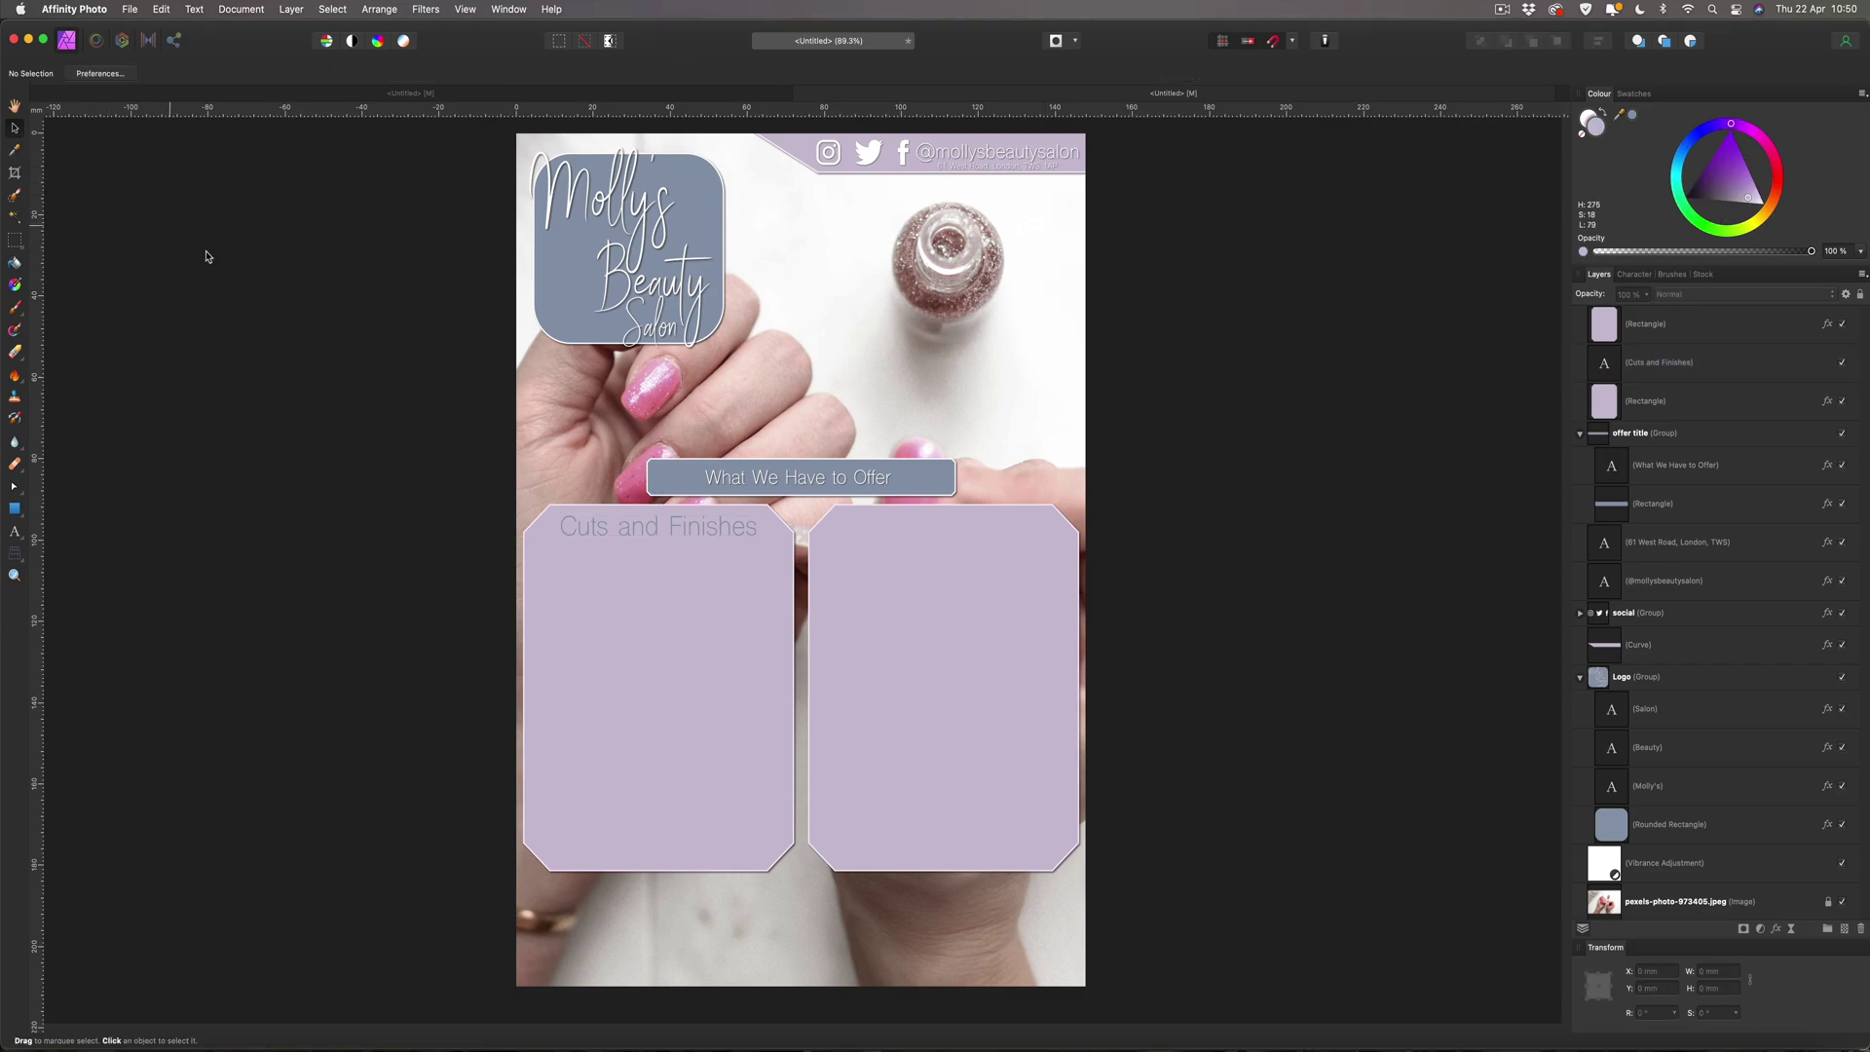
pyautogui.click(604, 530)
pyautogui.moveTo(1744, 181); pyautogui.dragTo(1739, 185)
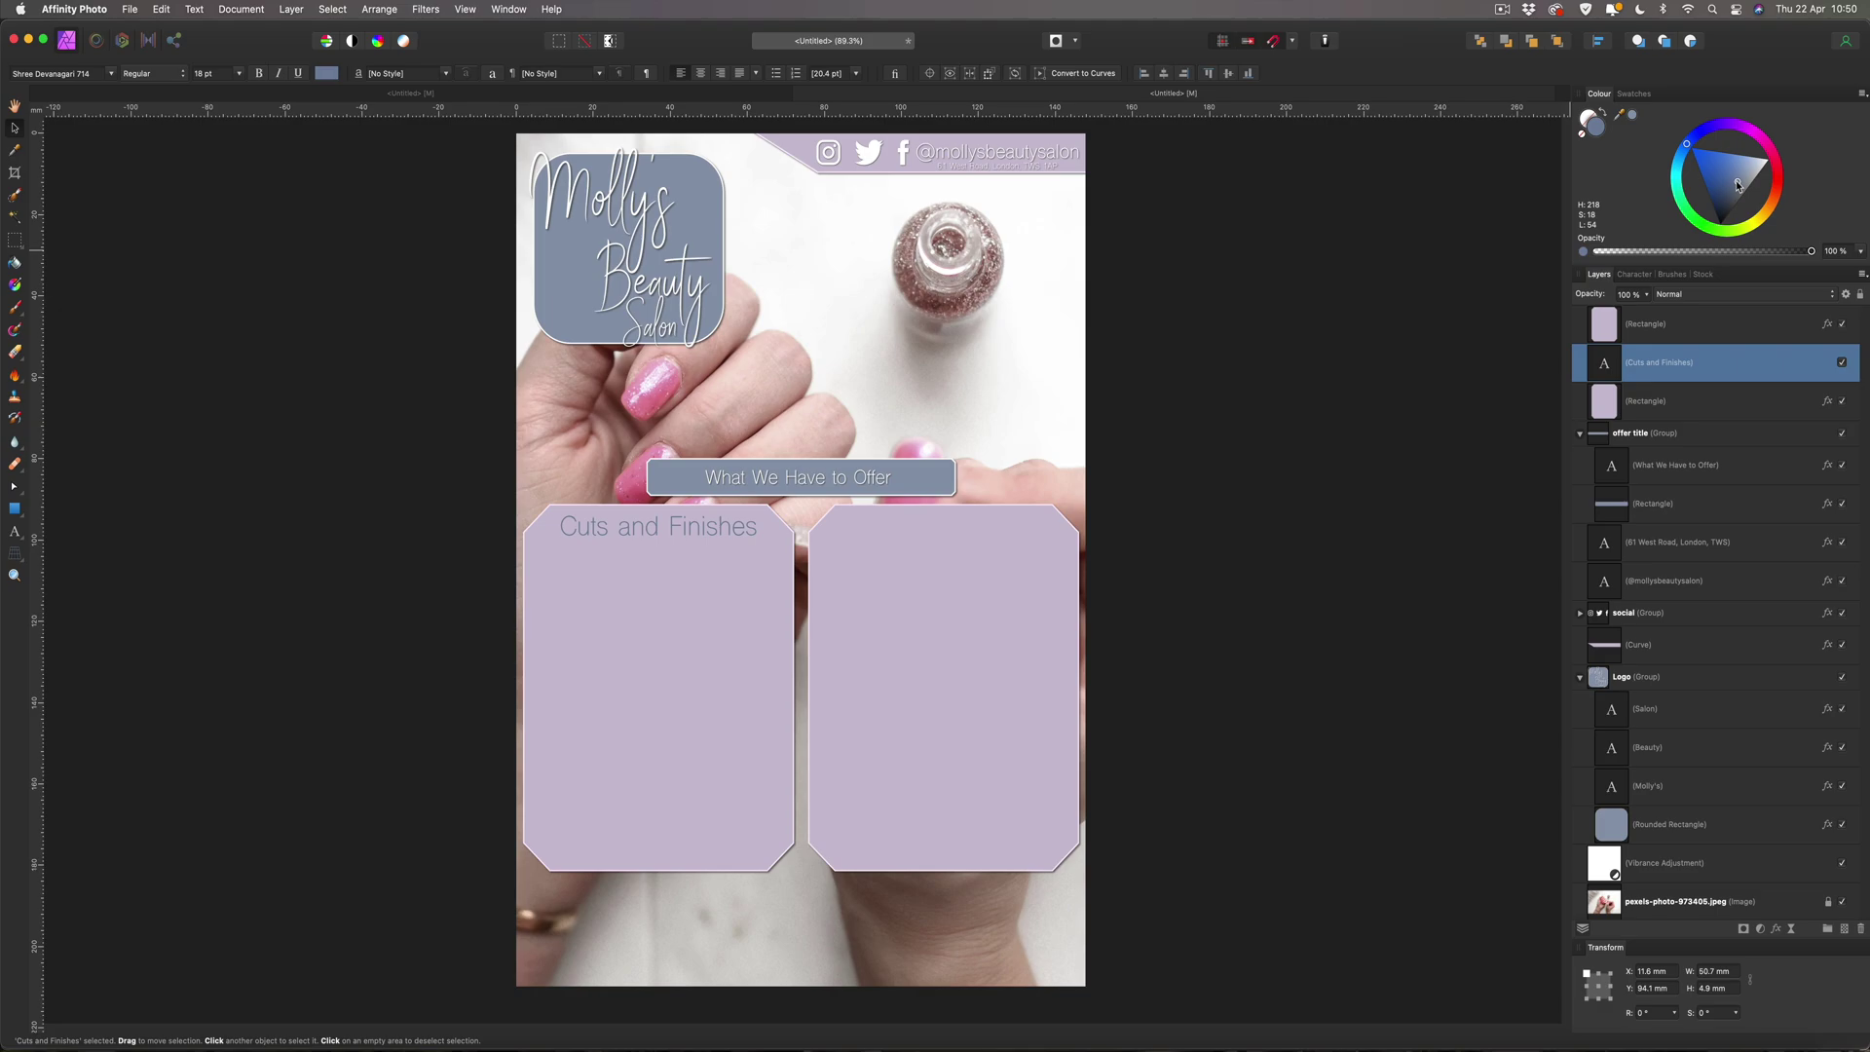
pyautogui.moveTo(1739, 185); pyautogui.dragTo(1725, 261)
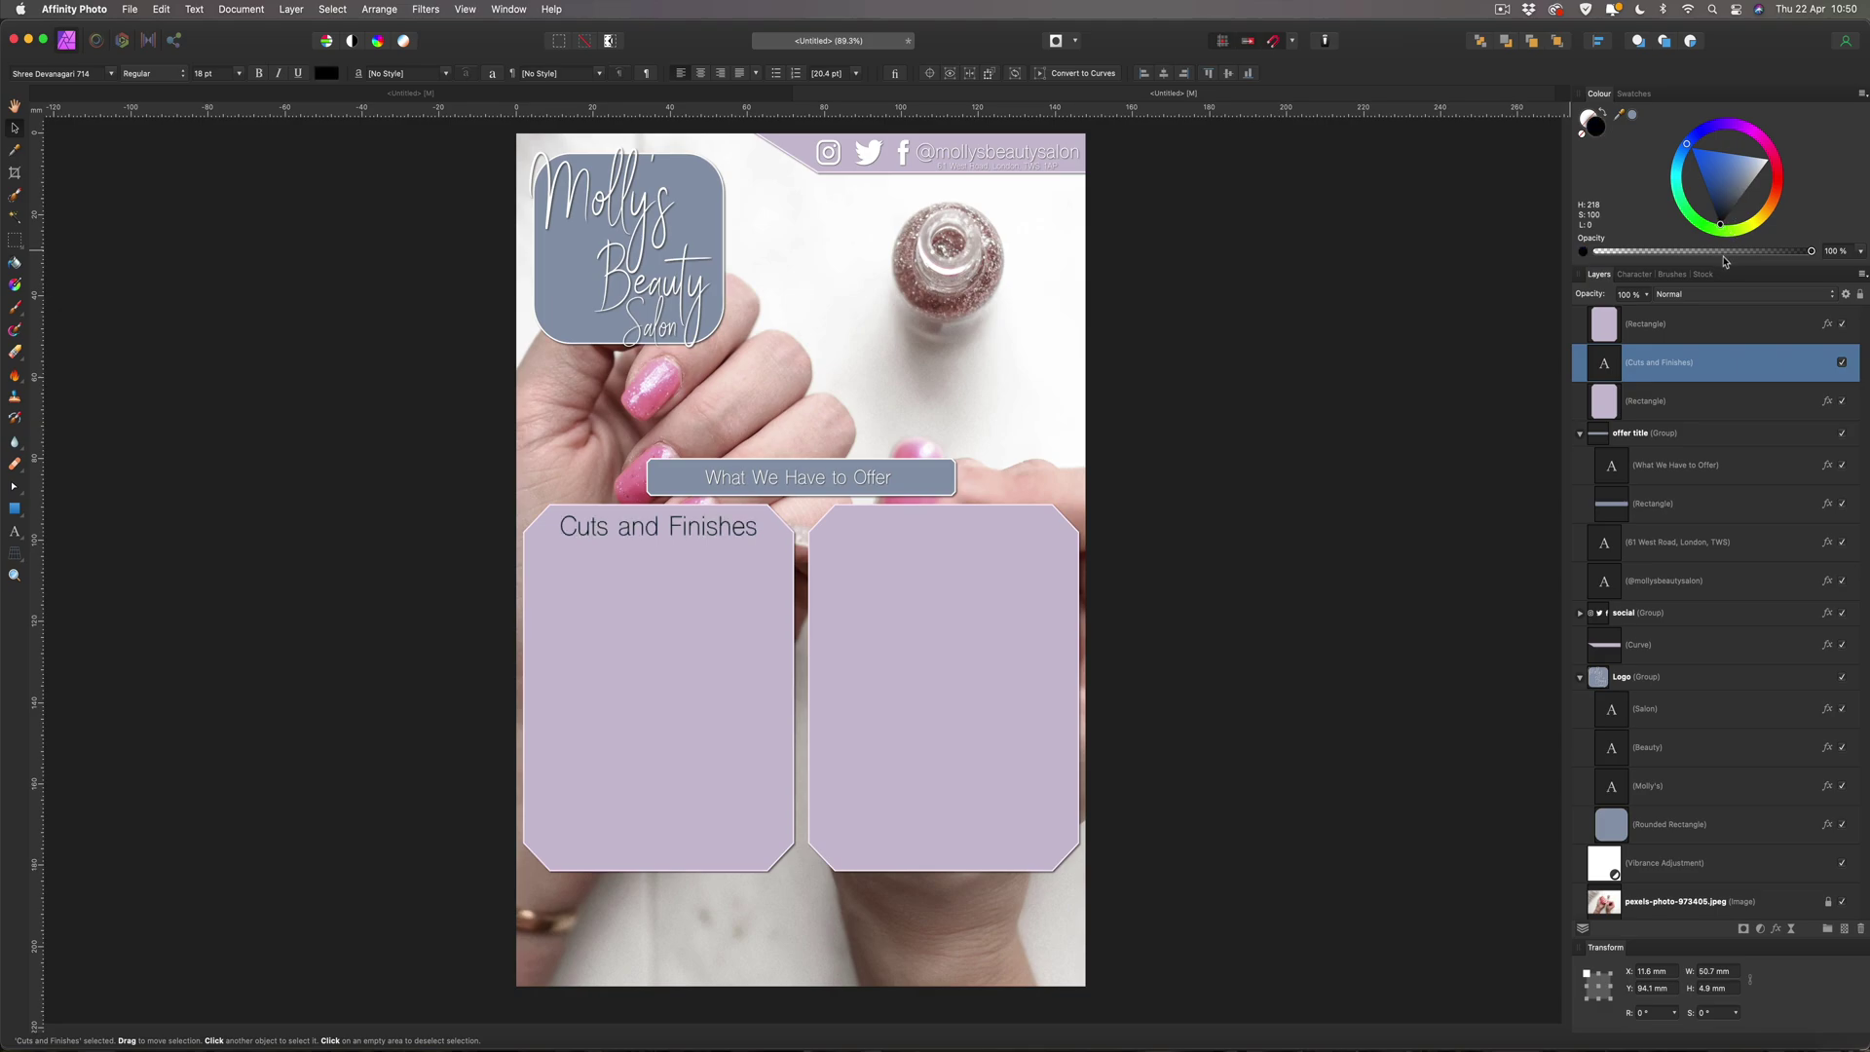
pyautogui.moveTo(1724, 261); pyautogui.dragTo(1732, 183)
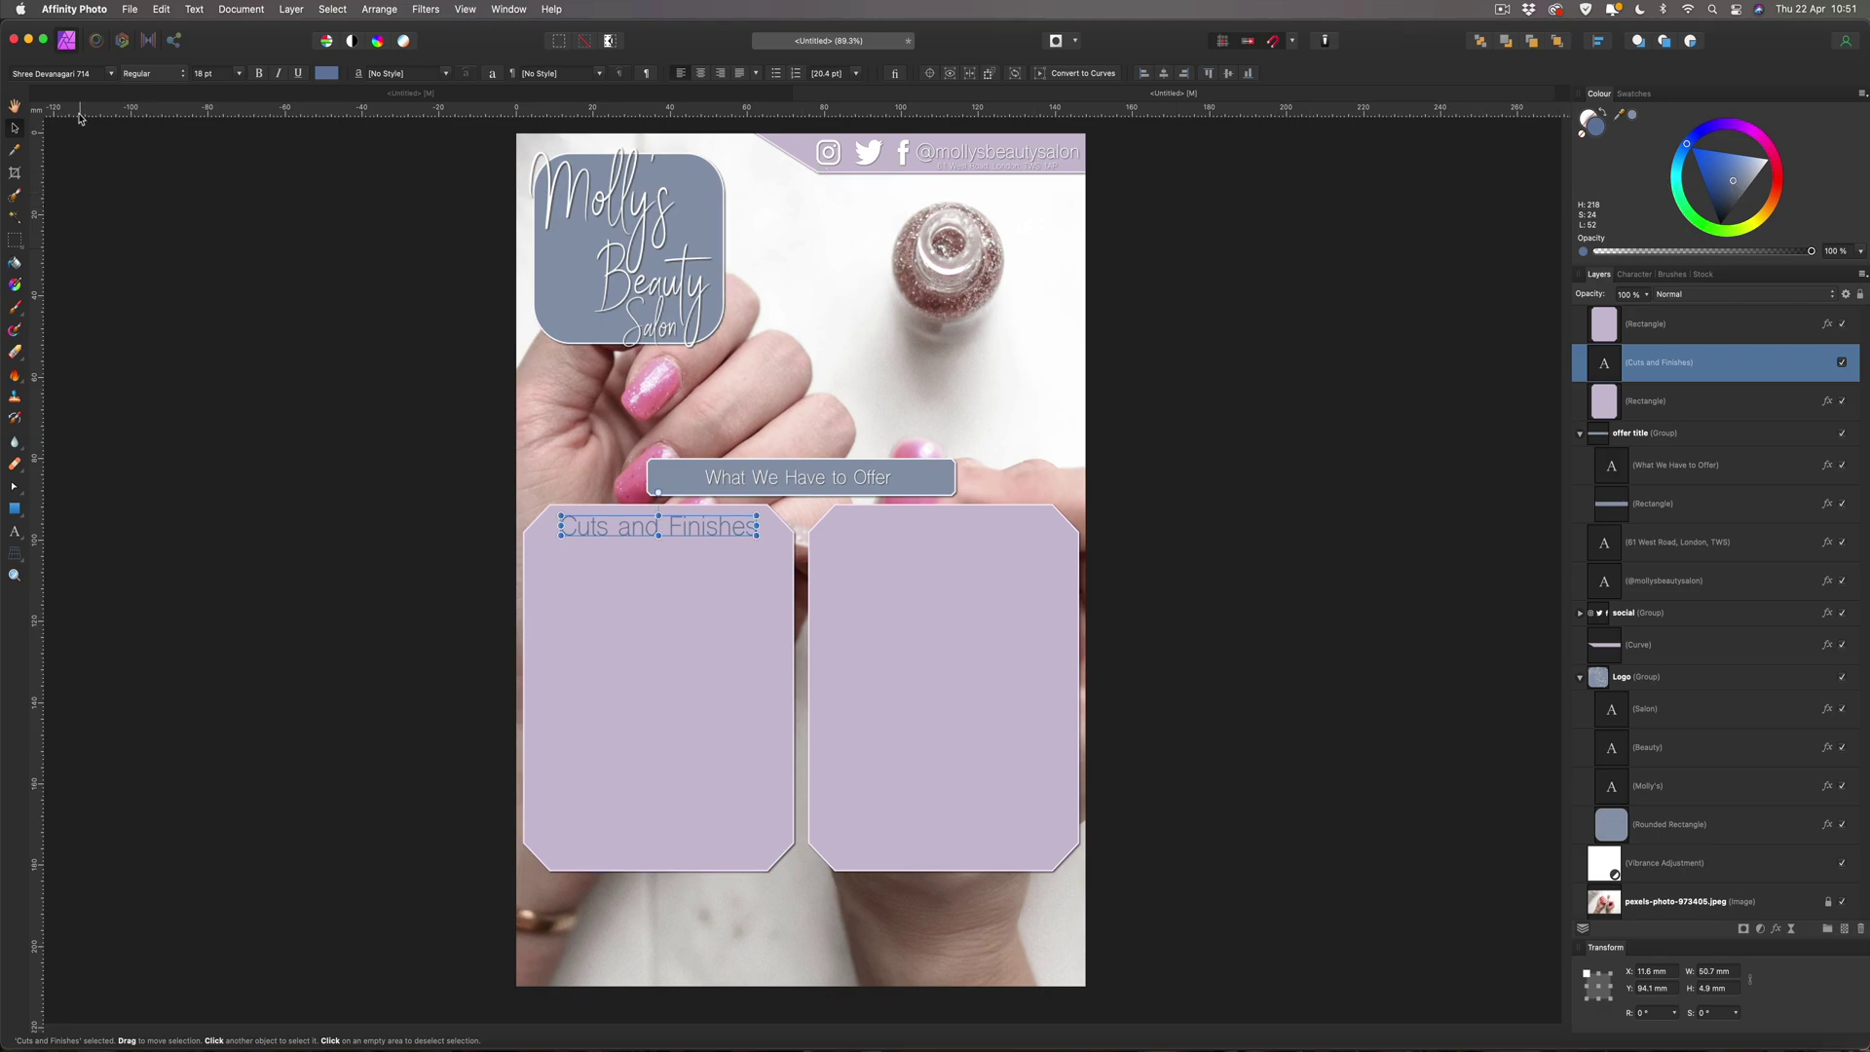
# Fill the panels with the hair, Nail Treatments and Spa Treatments price lists, then return to Coolors.
pyautogui.click(76, 147)
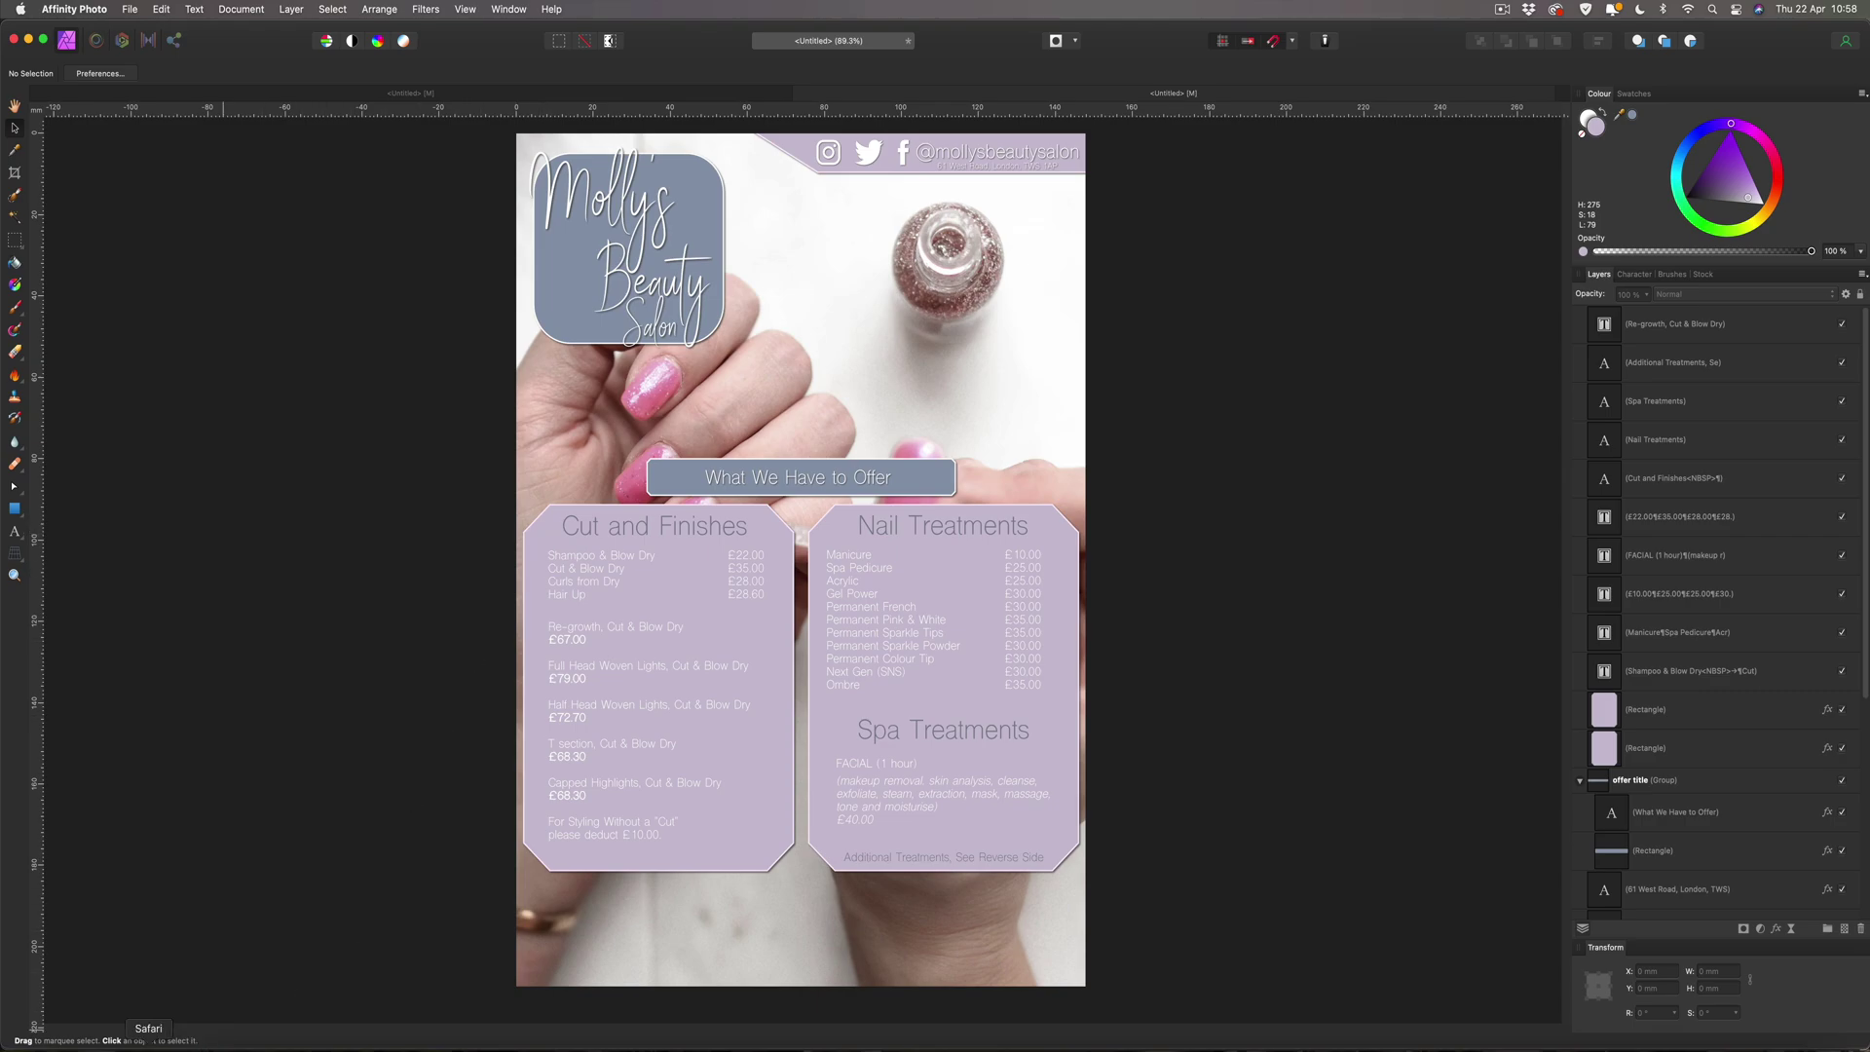
pyautogui.click(262, 1018)
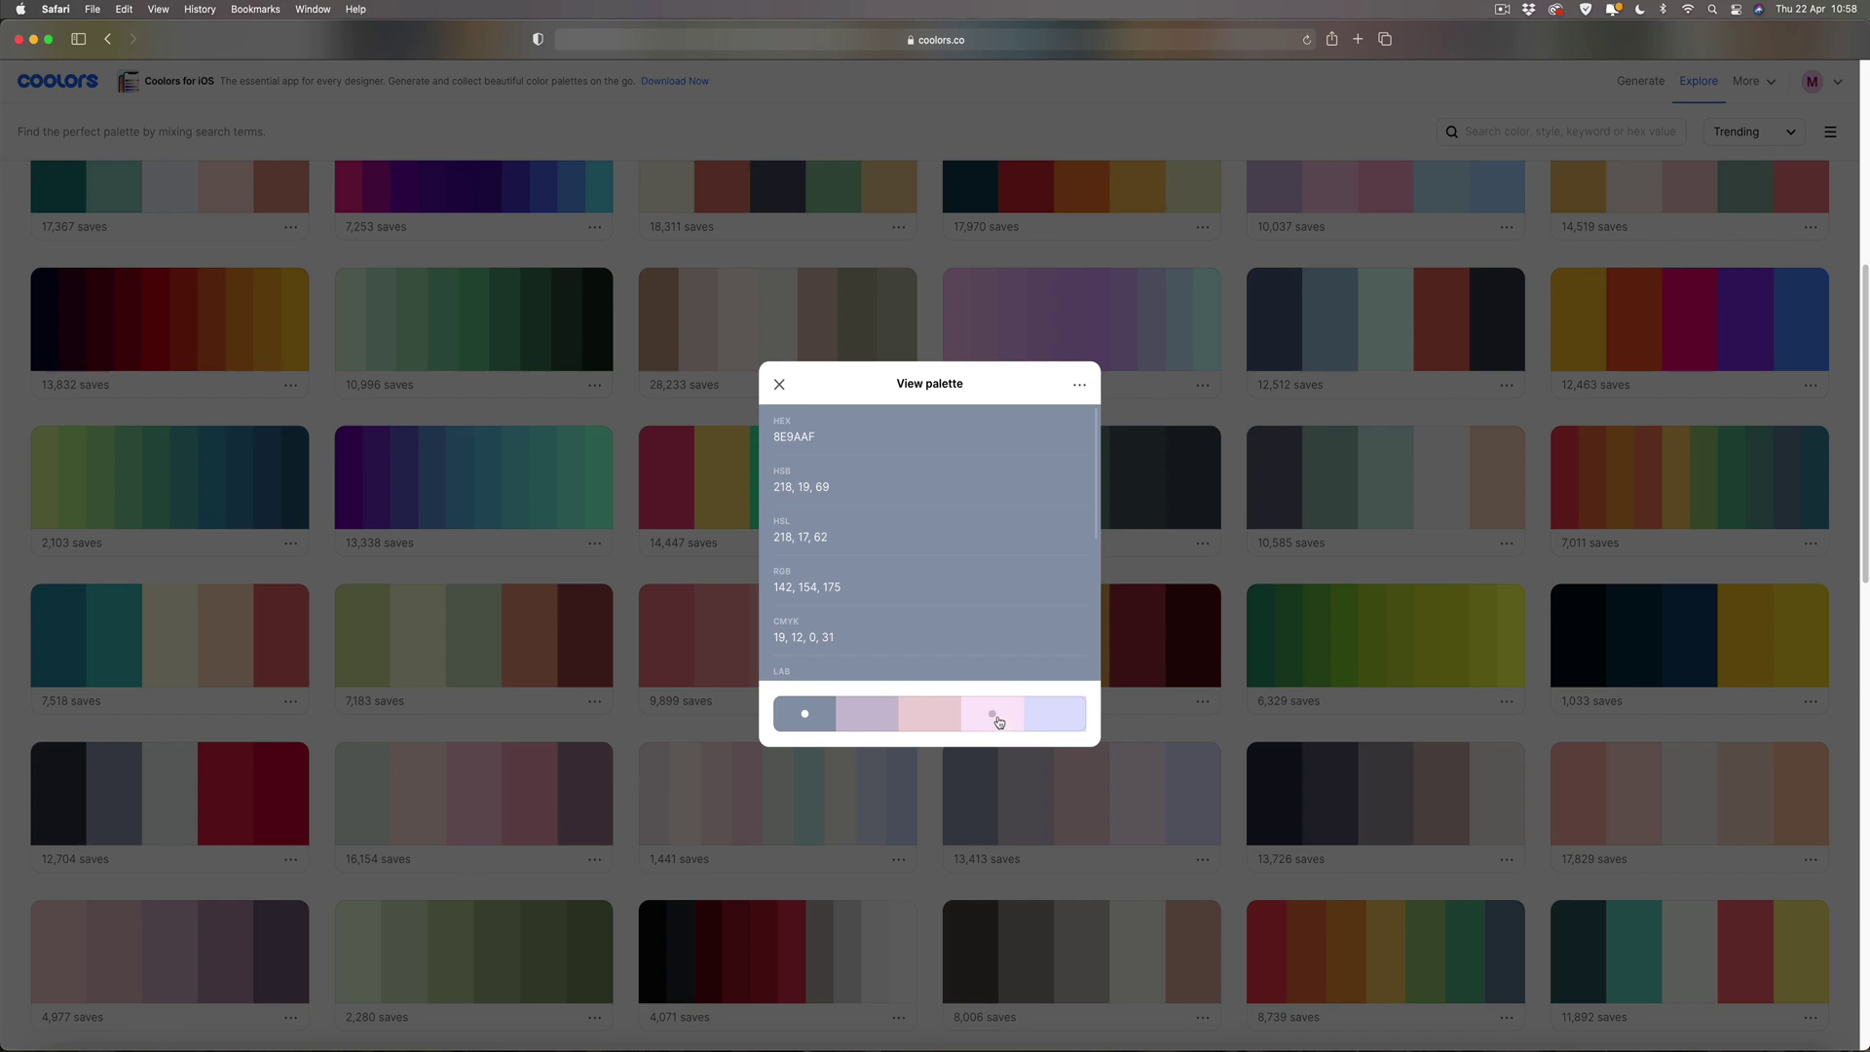
# Copy the pale blue DEE2FF hex code and select the Cut and Finishes panel in the flyer.
pyautogui.click(1052, 717)
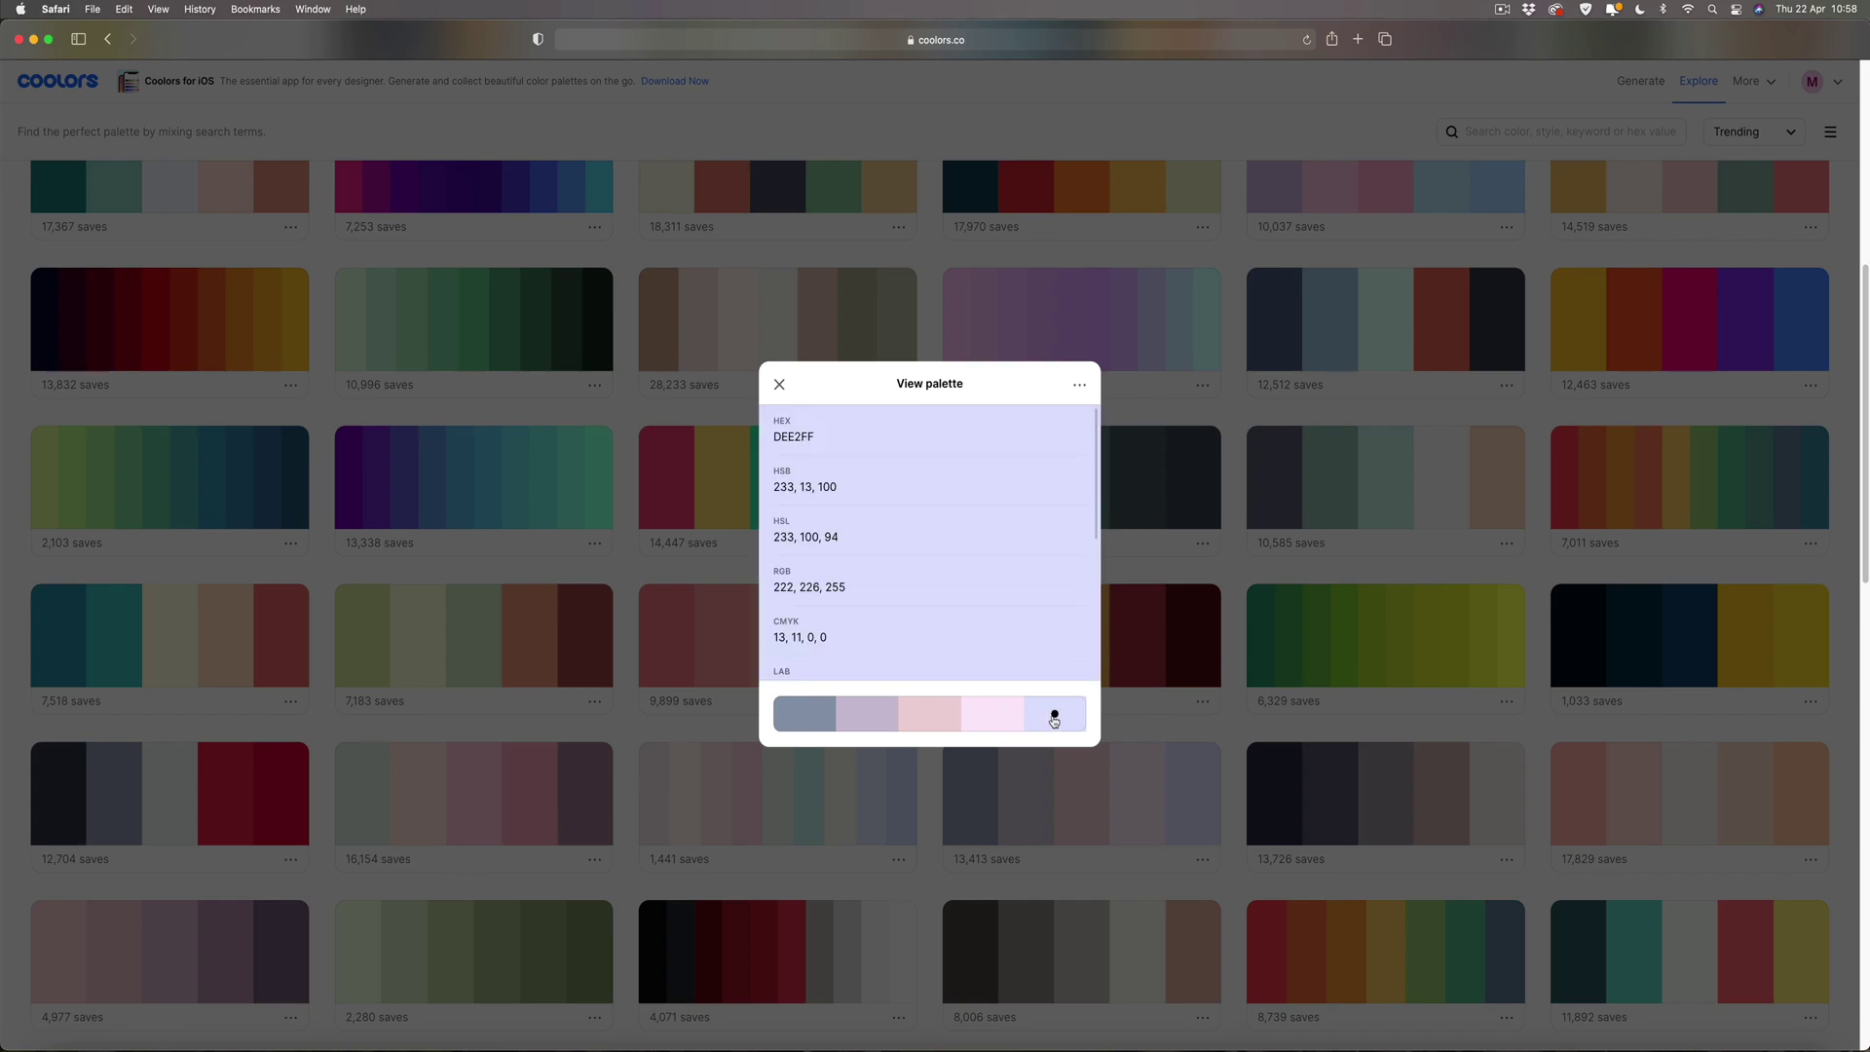
pyautogui.click(846, 441)
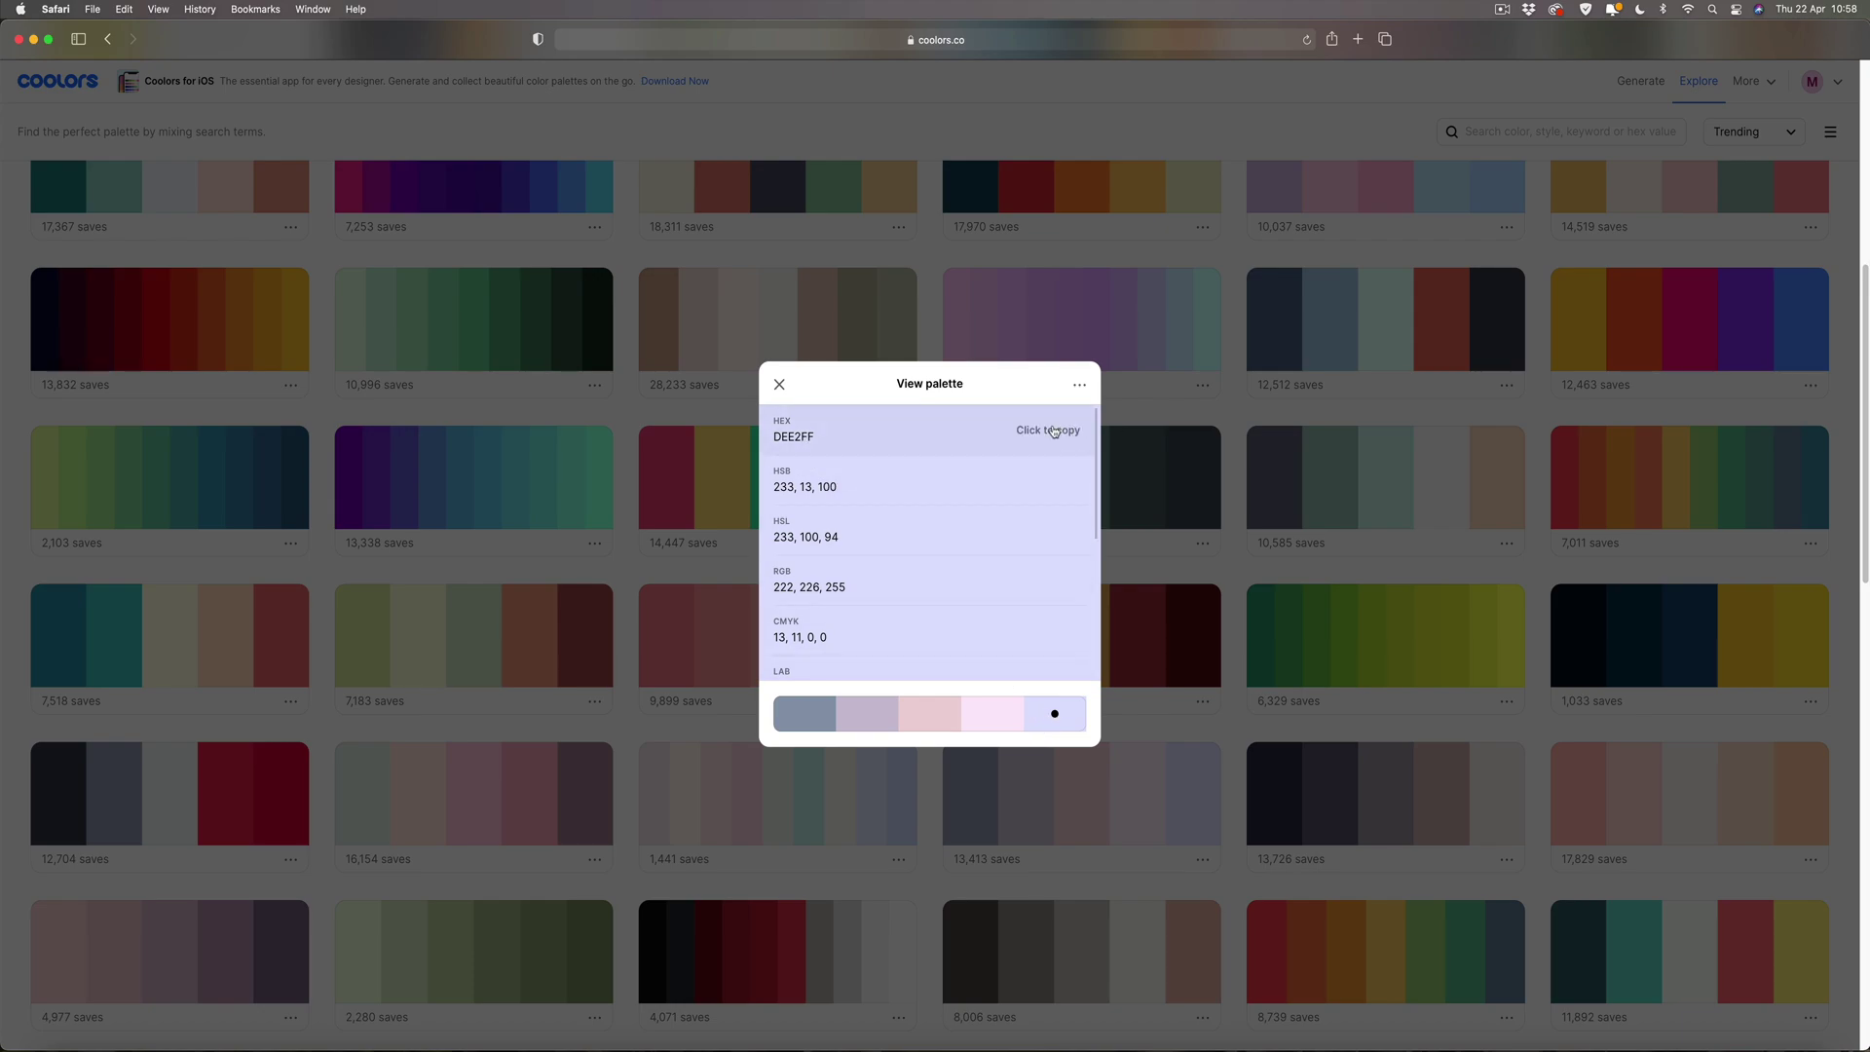
pyautogui.click(818, 1034)
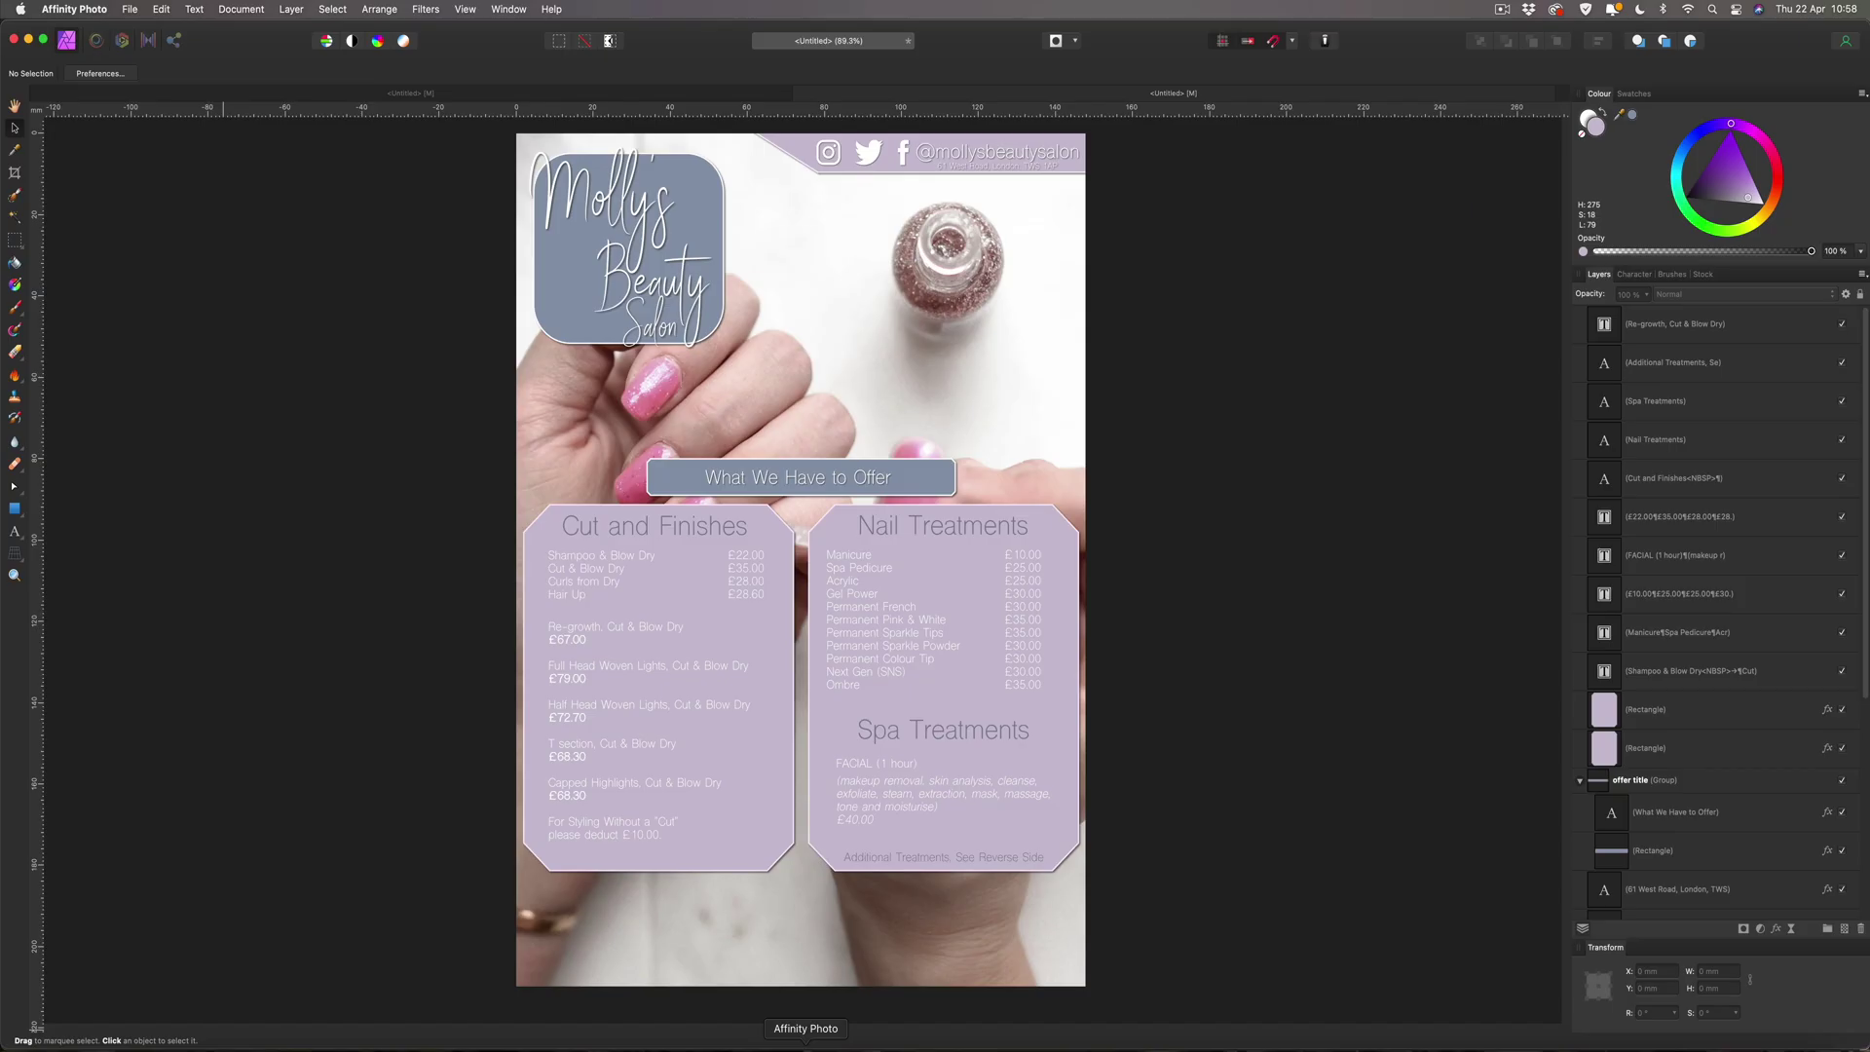
pyautogui.click(542, 532)
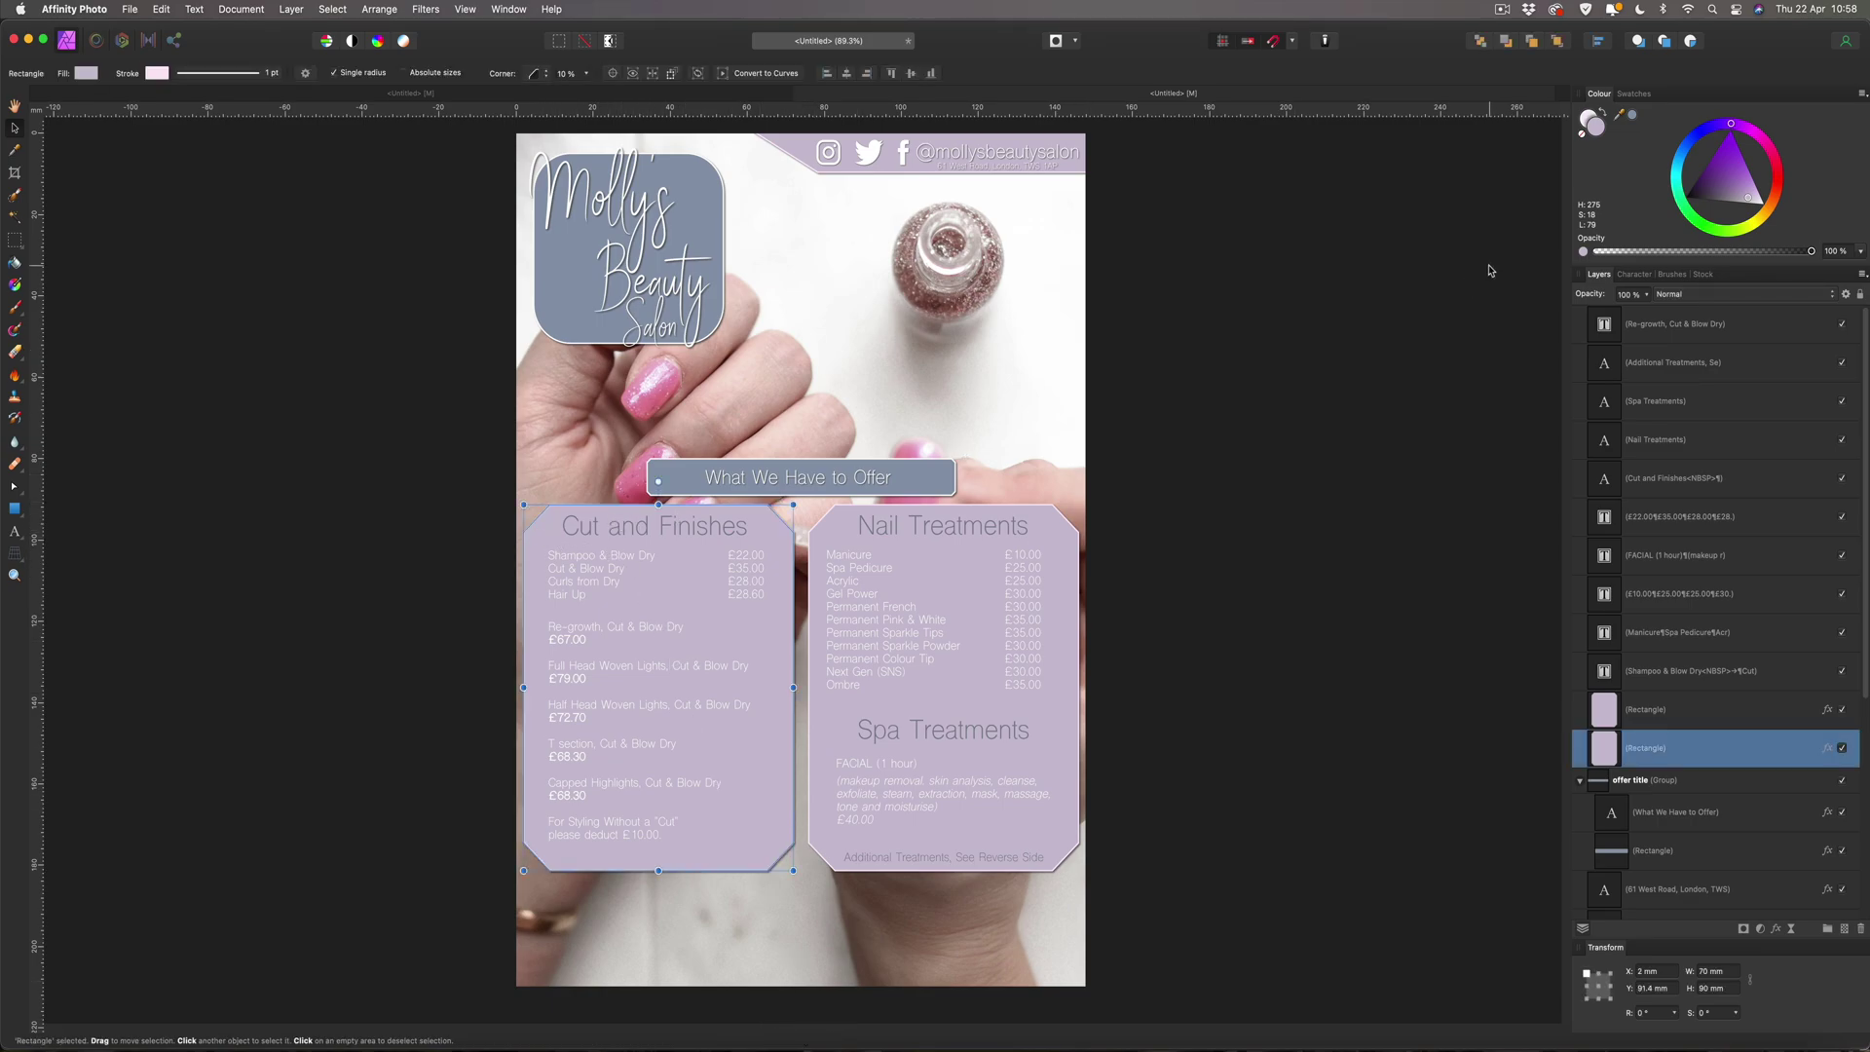
# Give the Cut and Finishes panel a pale blue DEE2FF outline.
pyautogui.click(1588, 118)
pyautogui.click(1588, 118)
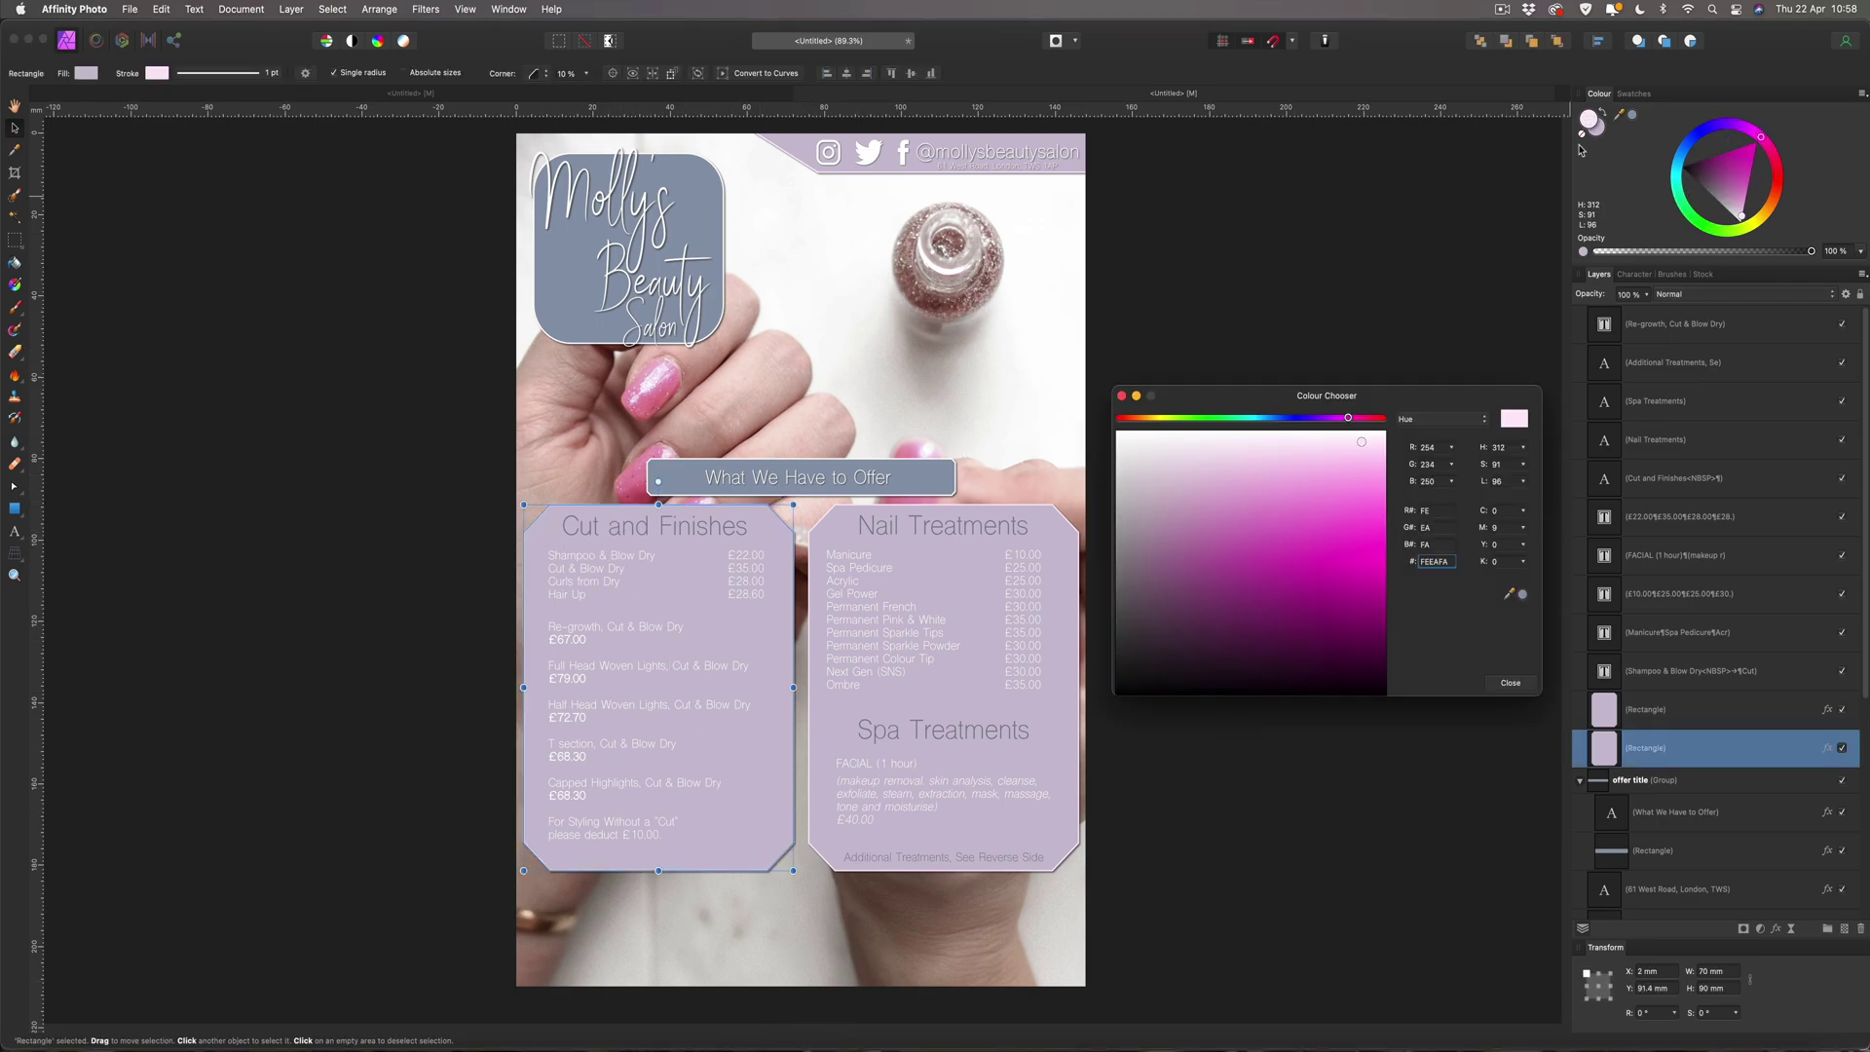
pyautogui.moveTo(1451, 562); pyautogui.dragTo(1413, 566)
pyautogui.write('DEE2FF')
pyautogui.press('Return')
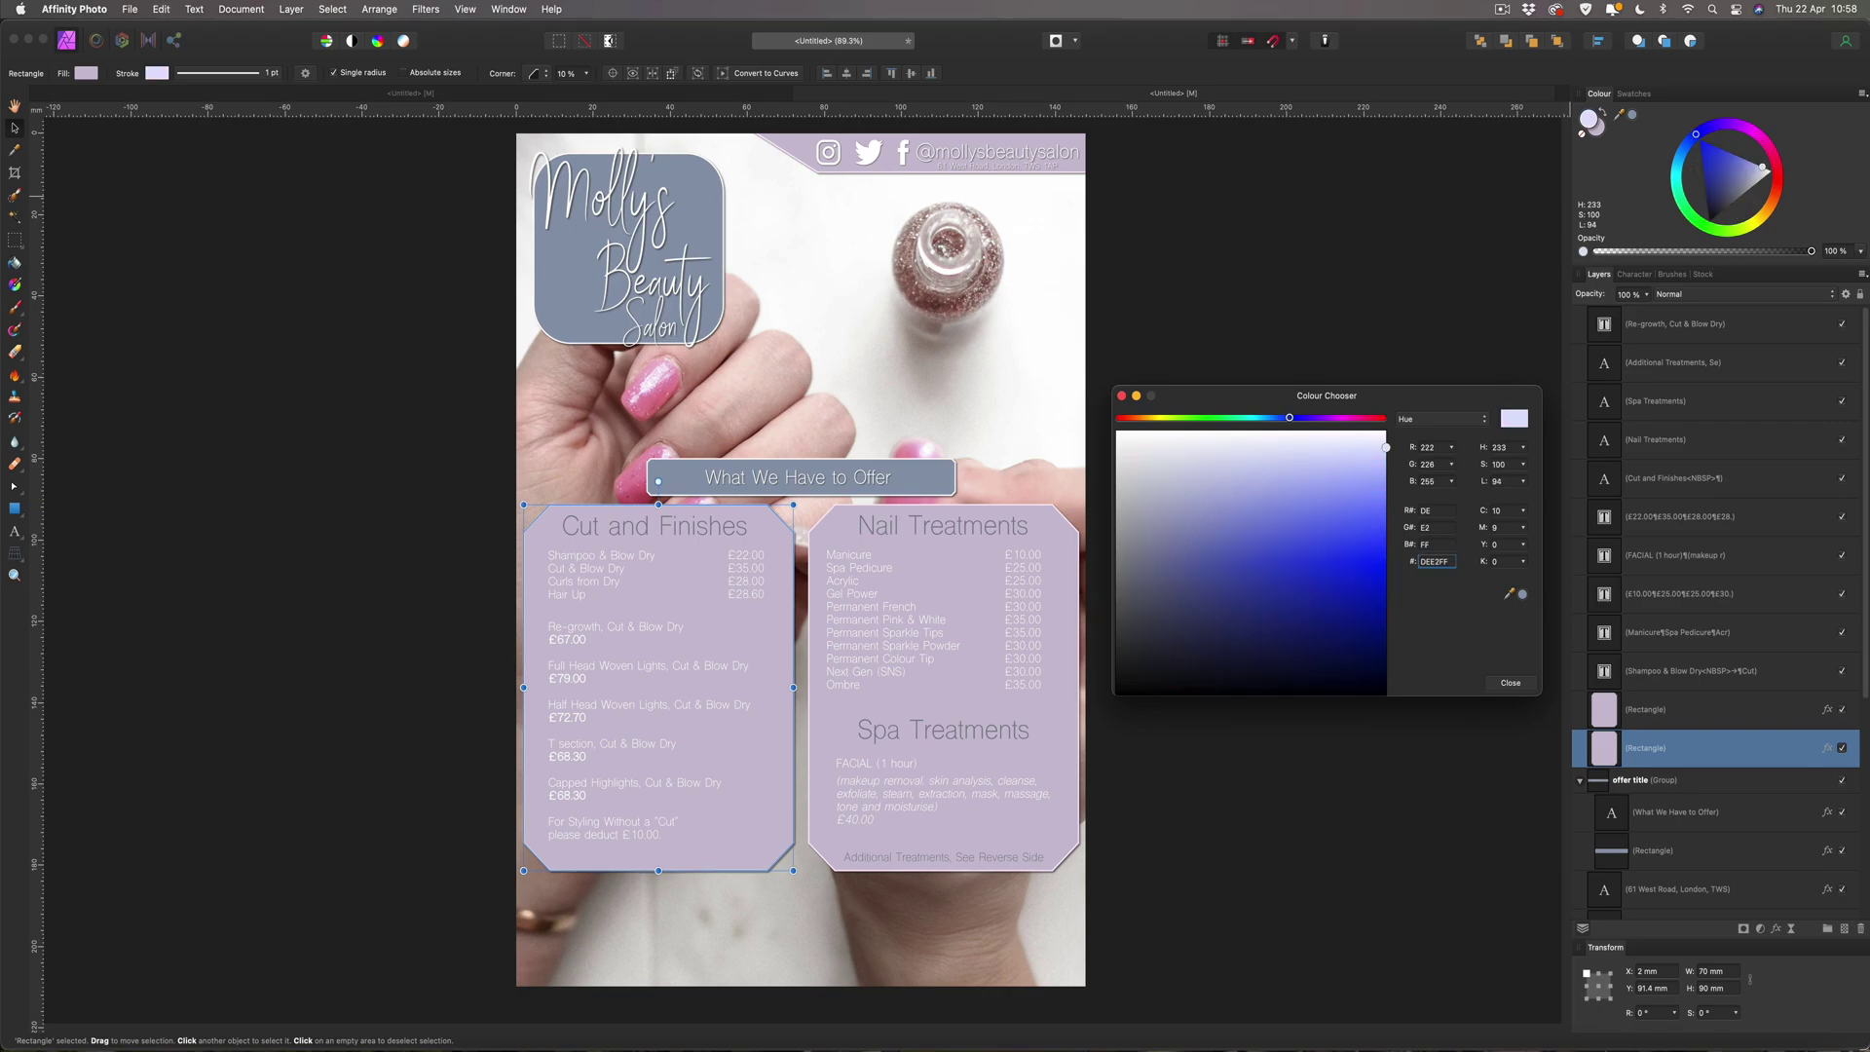
pyautogui.click(1510, 683)
pyautogui.click(1363, 650)
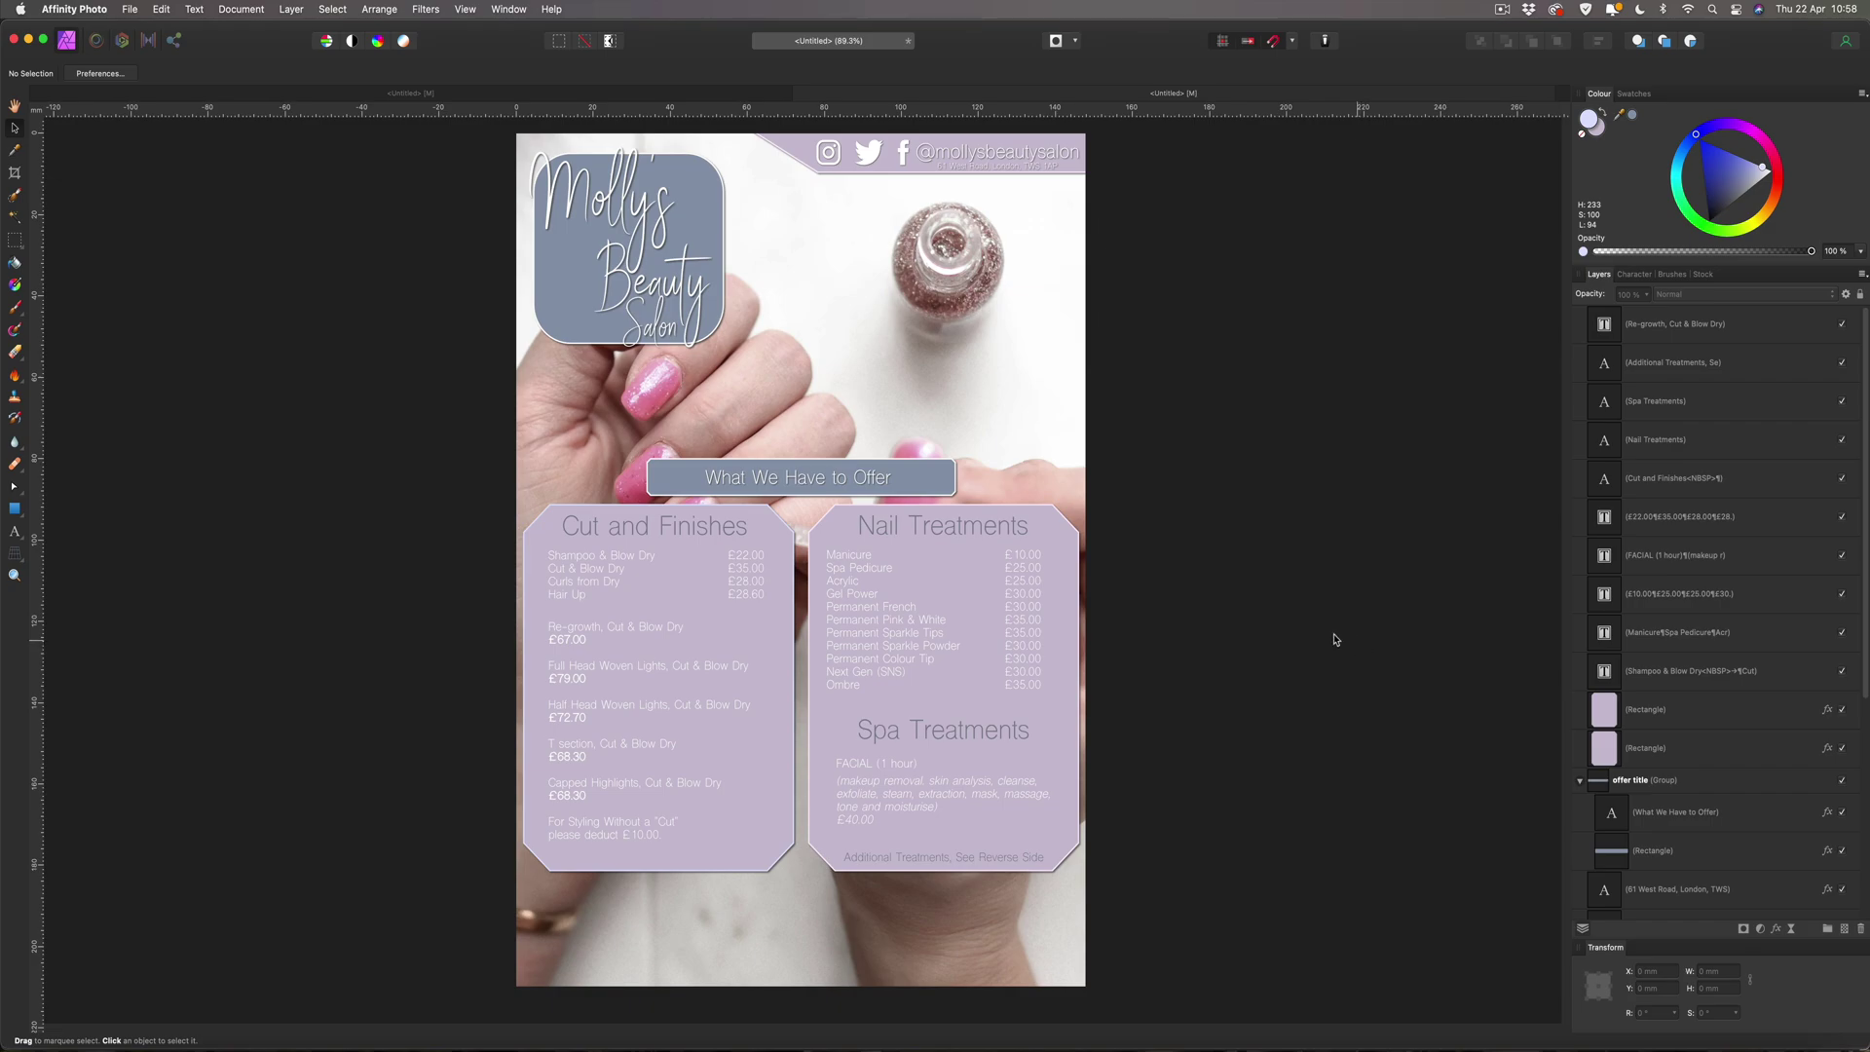
# Give the Nail Treatments panel the same DEE2FF outline by pasting the hex code.
pyautogui.click(1070, 547)
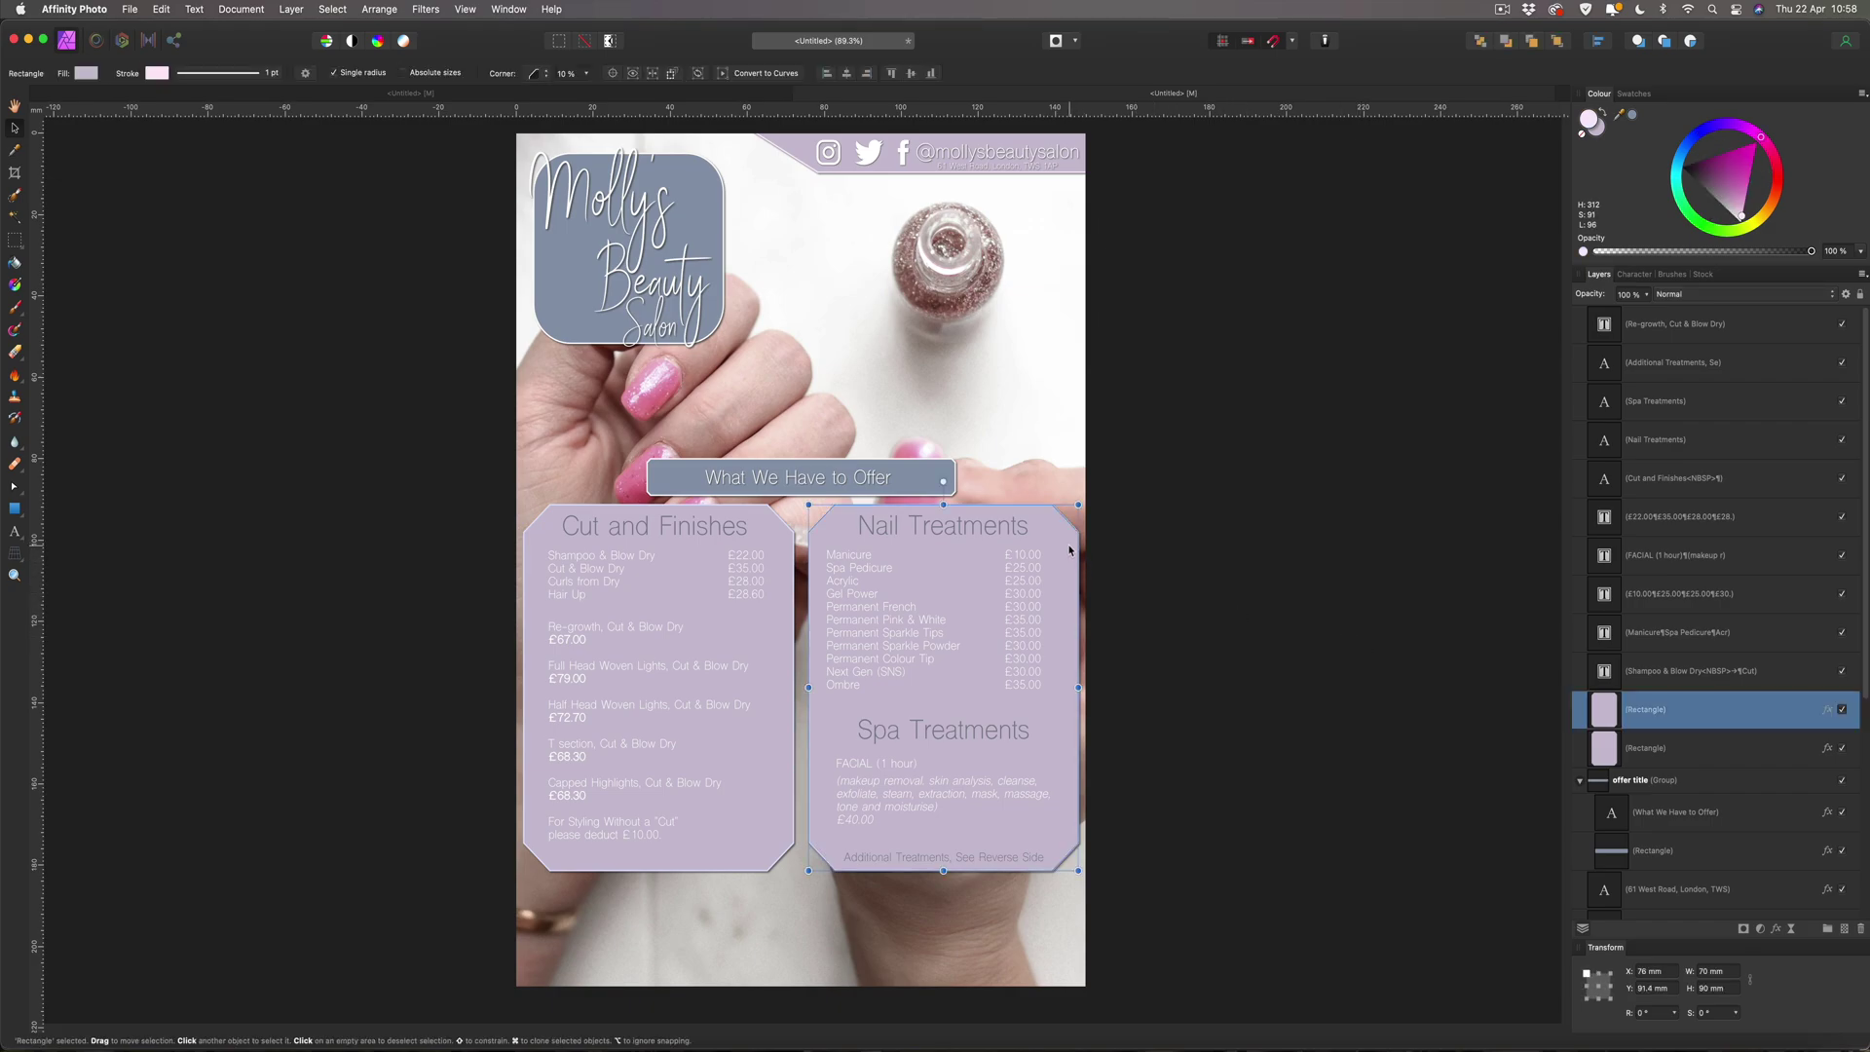
pyautogui.doubleClick(1591, 120)
pyautogui.click(1436, 561)
pyautogui.press('super+a')
pyautogui.press('super+v')
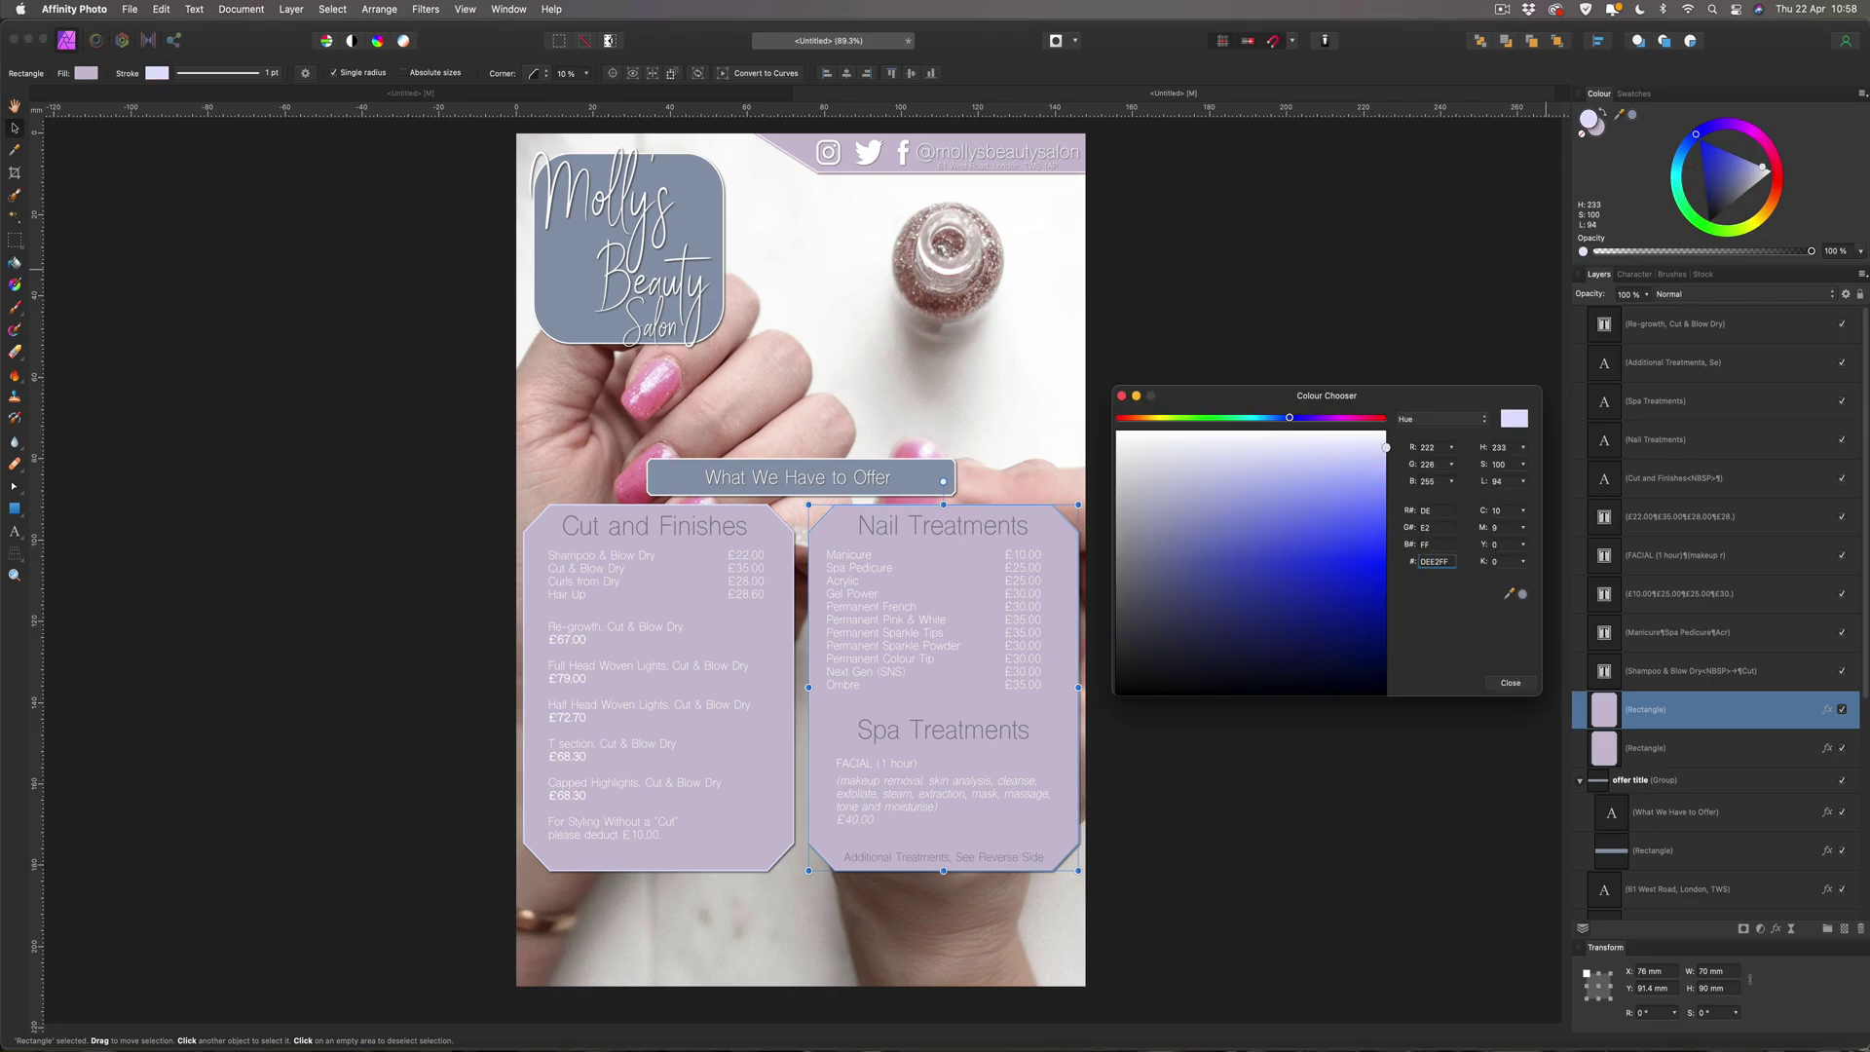
pyautogui.click(1509, 684)
pyautogui.click(1404, 621)
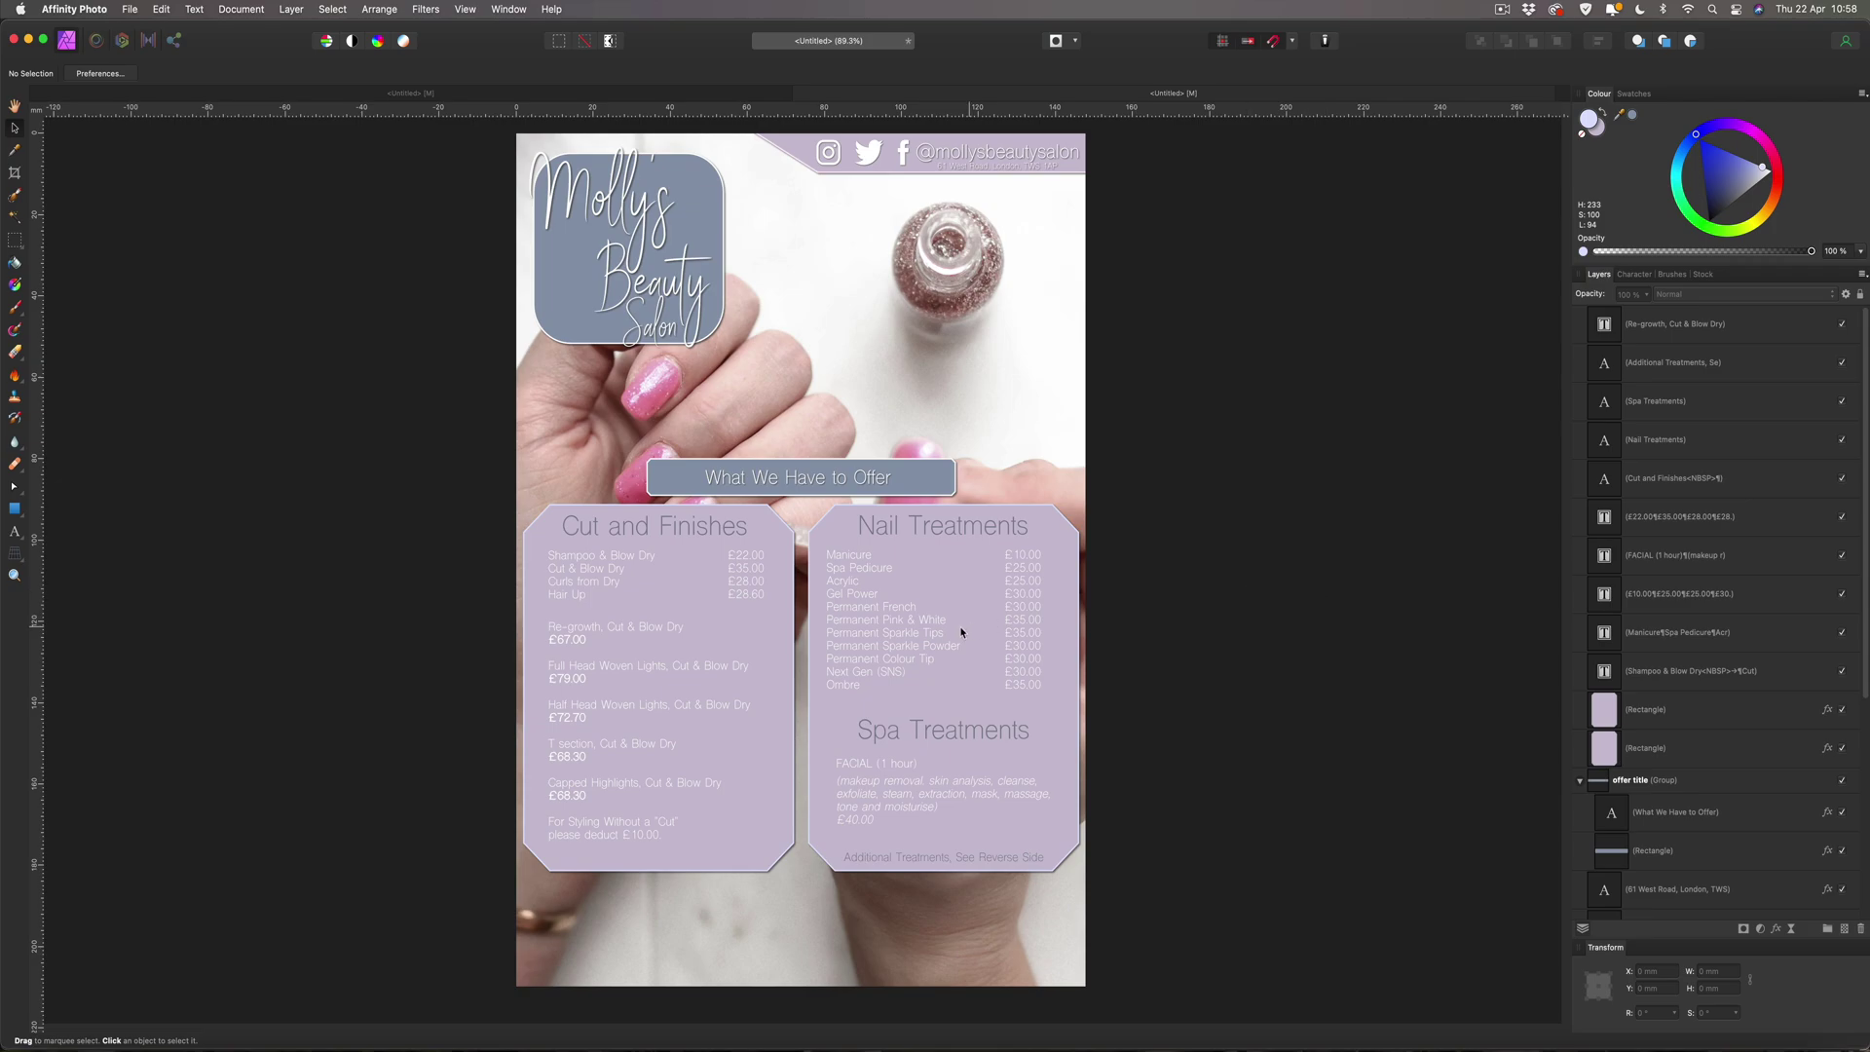
# Change the top social-media banner's outline to pale blue DEE2FF.
pyautogui.click(825, 173)
pyautogui.moveTo(1632, 115); pyautogui.dragTo(1593, 123)
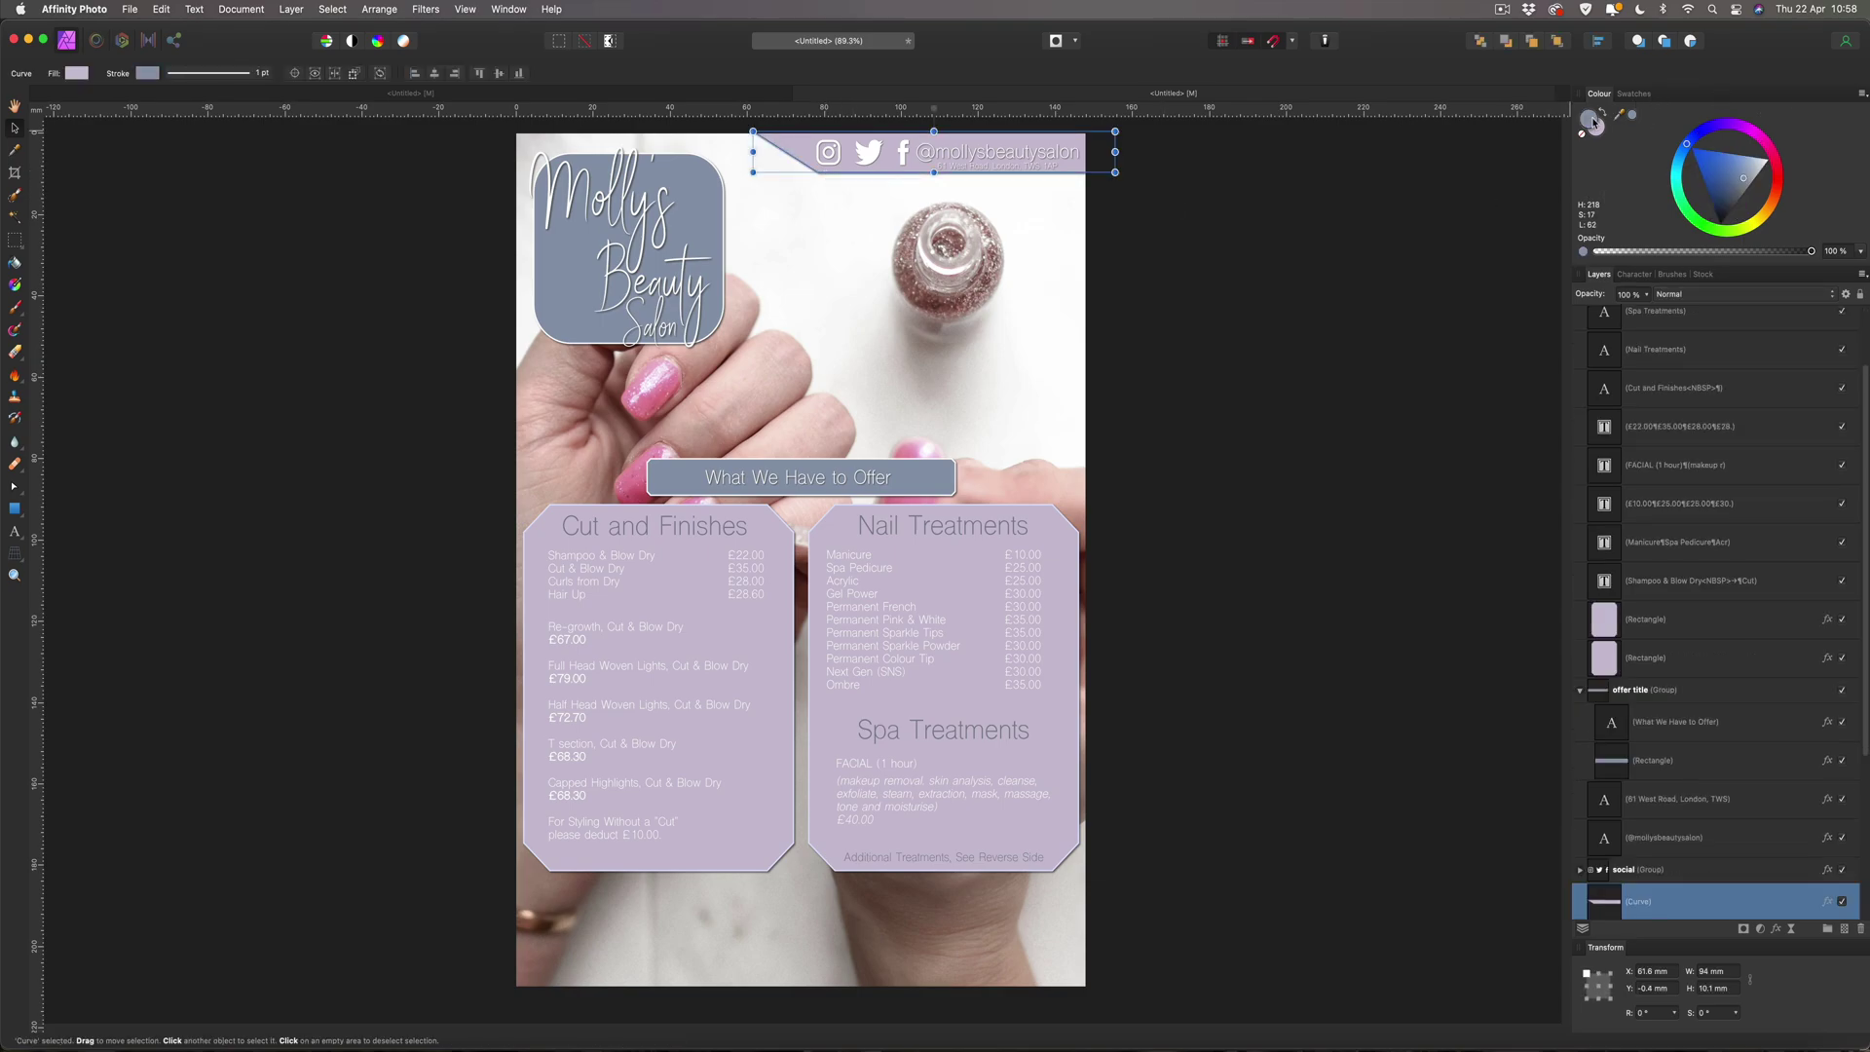
pyautogui.doubleClick(1589, 117)
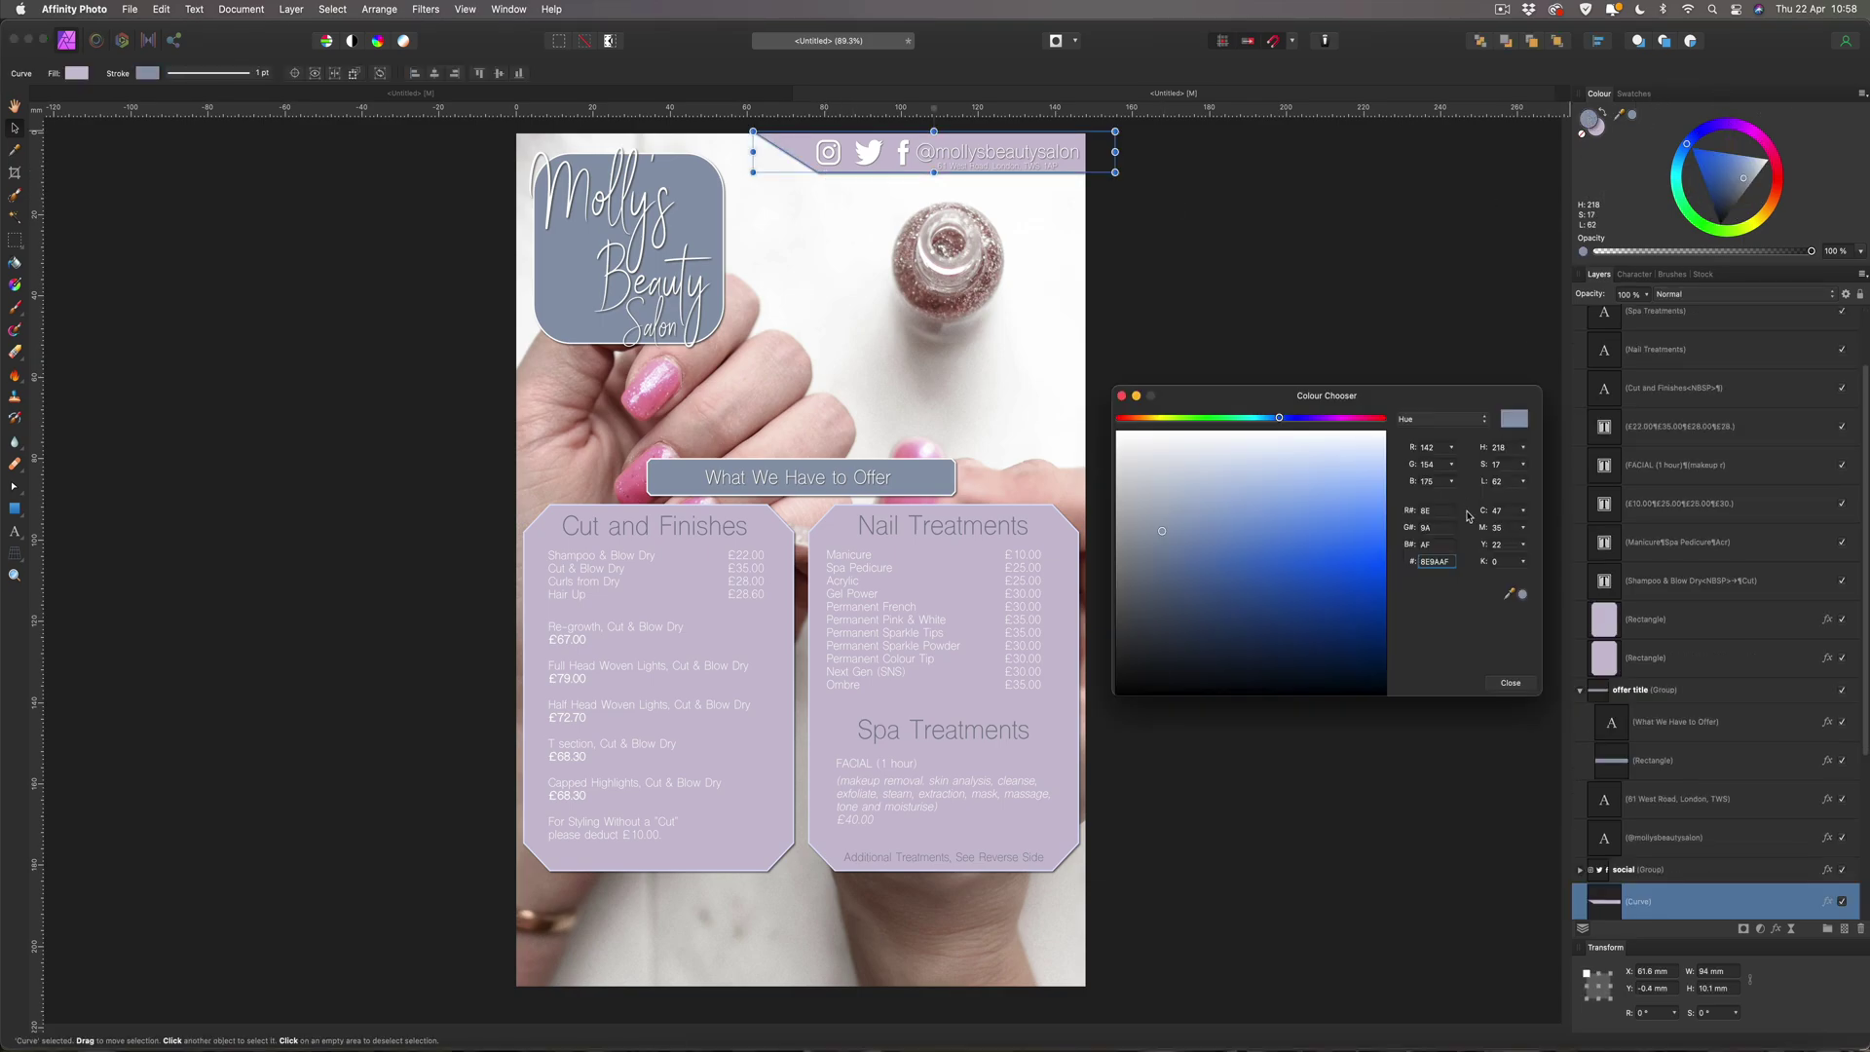
pyautogui.moveTo(1451, 562); pyautogui.dragTo(1394, 567)
pyautogui.write('DEE2FF')
pyautogui.press('Return')
pyautogui.click(1511, 685)
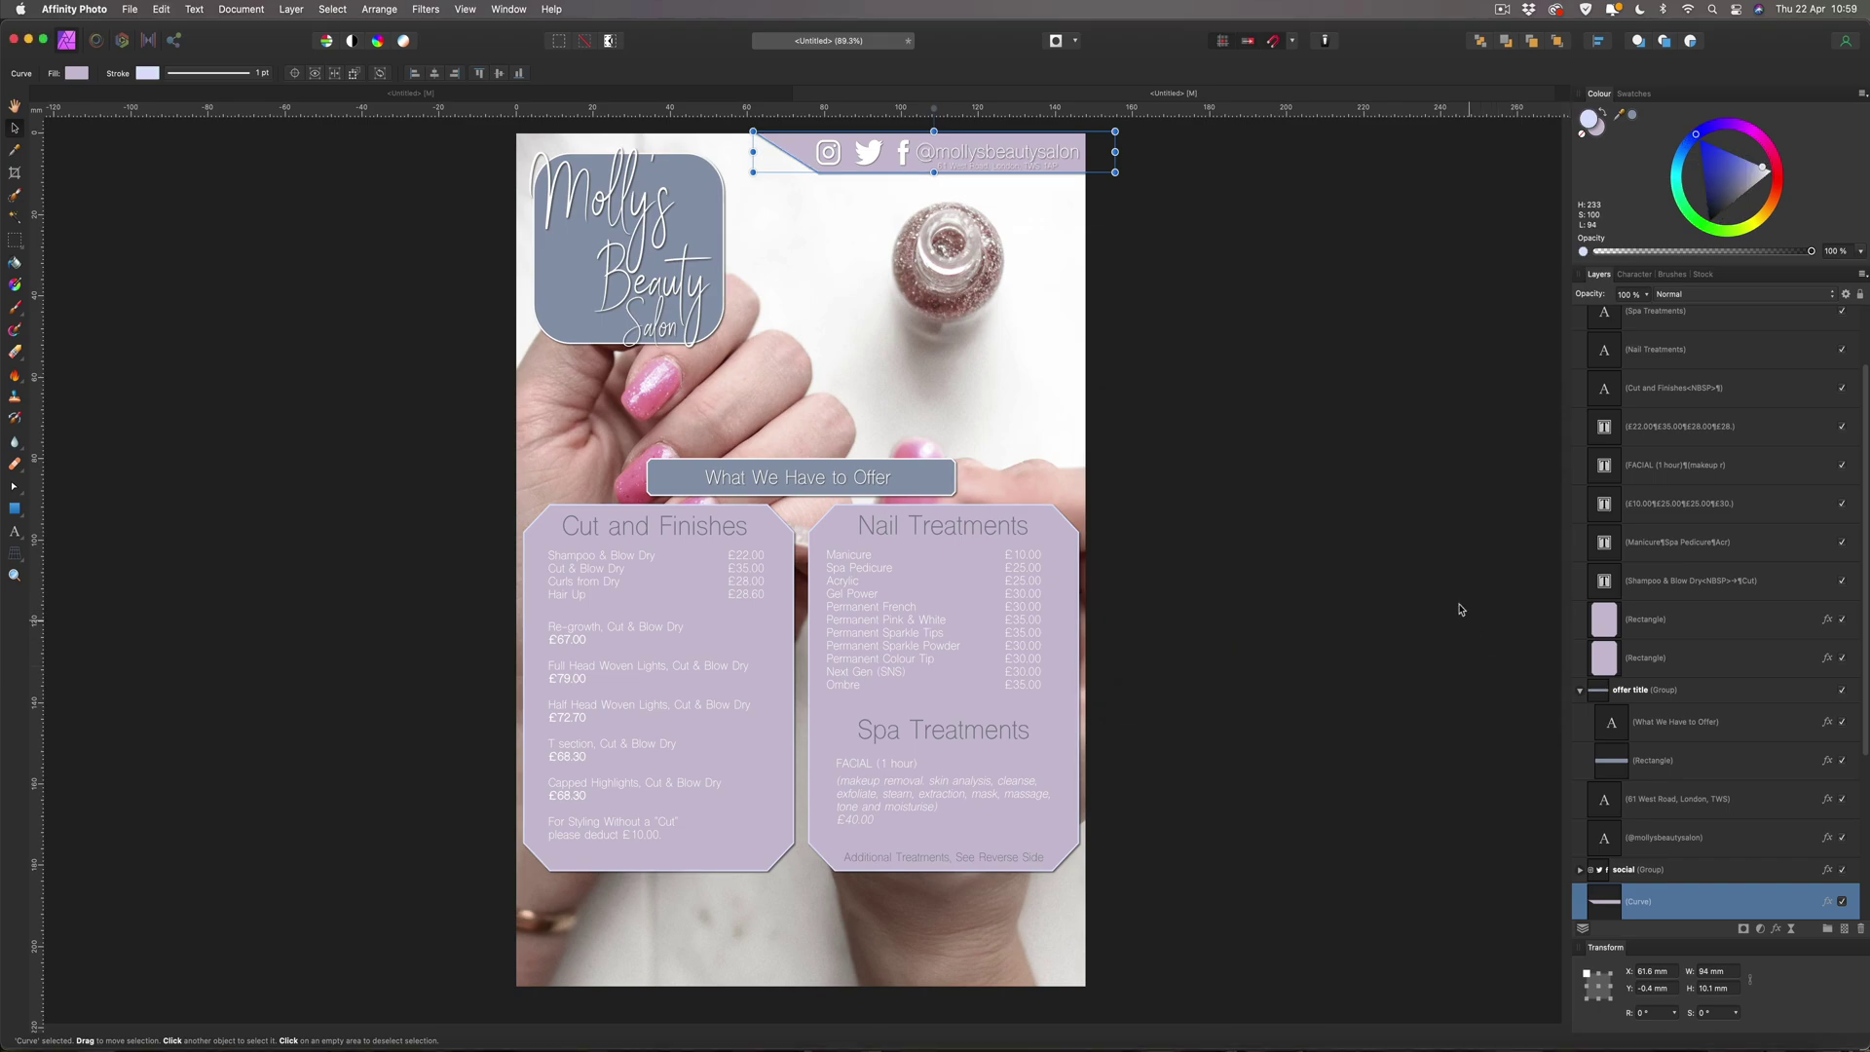
pyautogui.click(1434, 577)
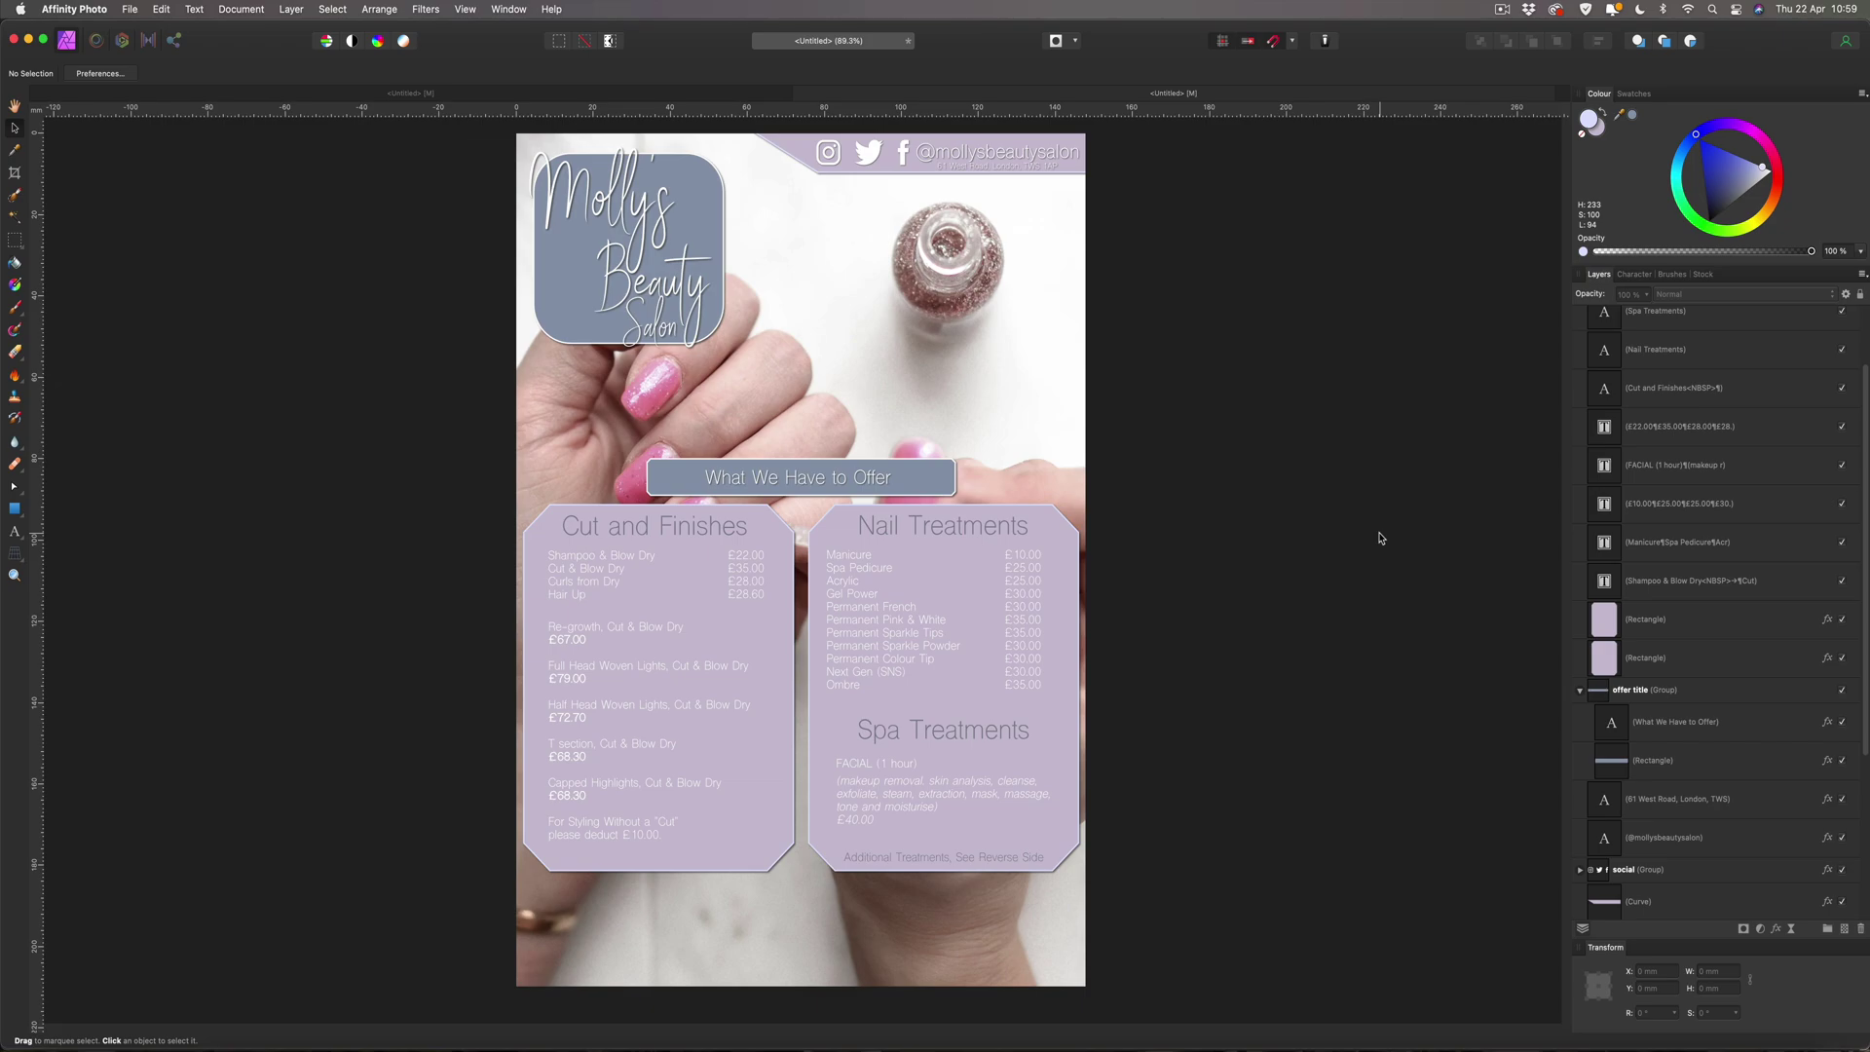
# Shrink the social icons slightly and align them with the handle and address text.
pyautogui.click(901, 153)
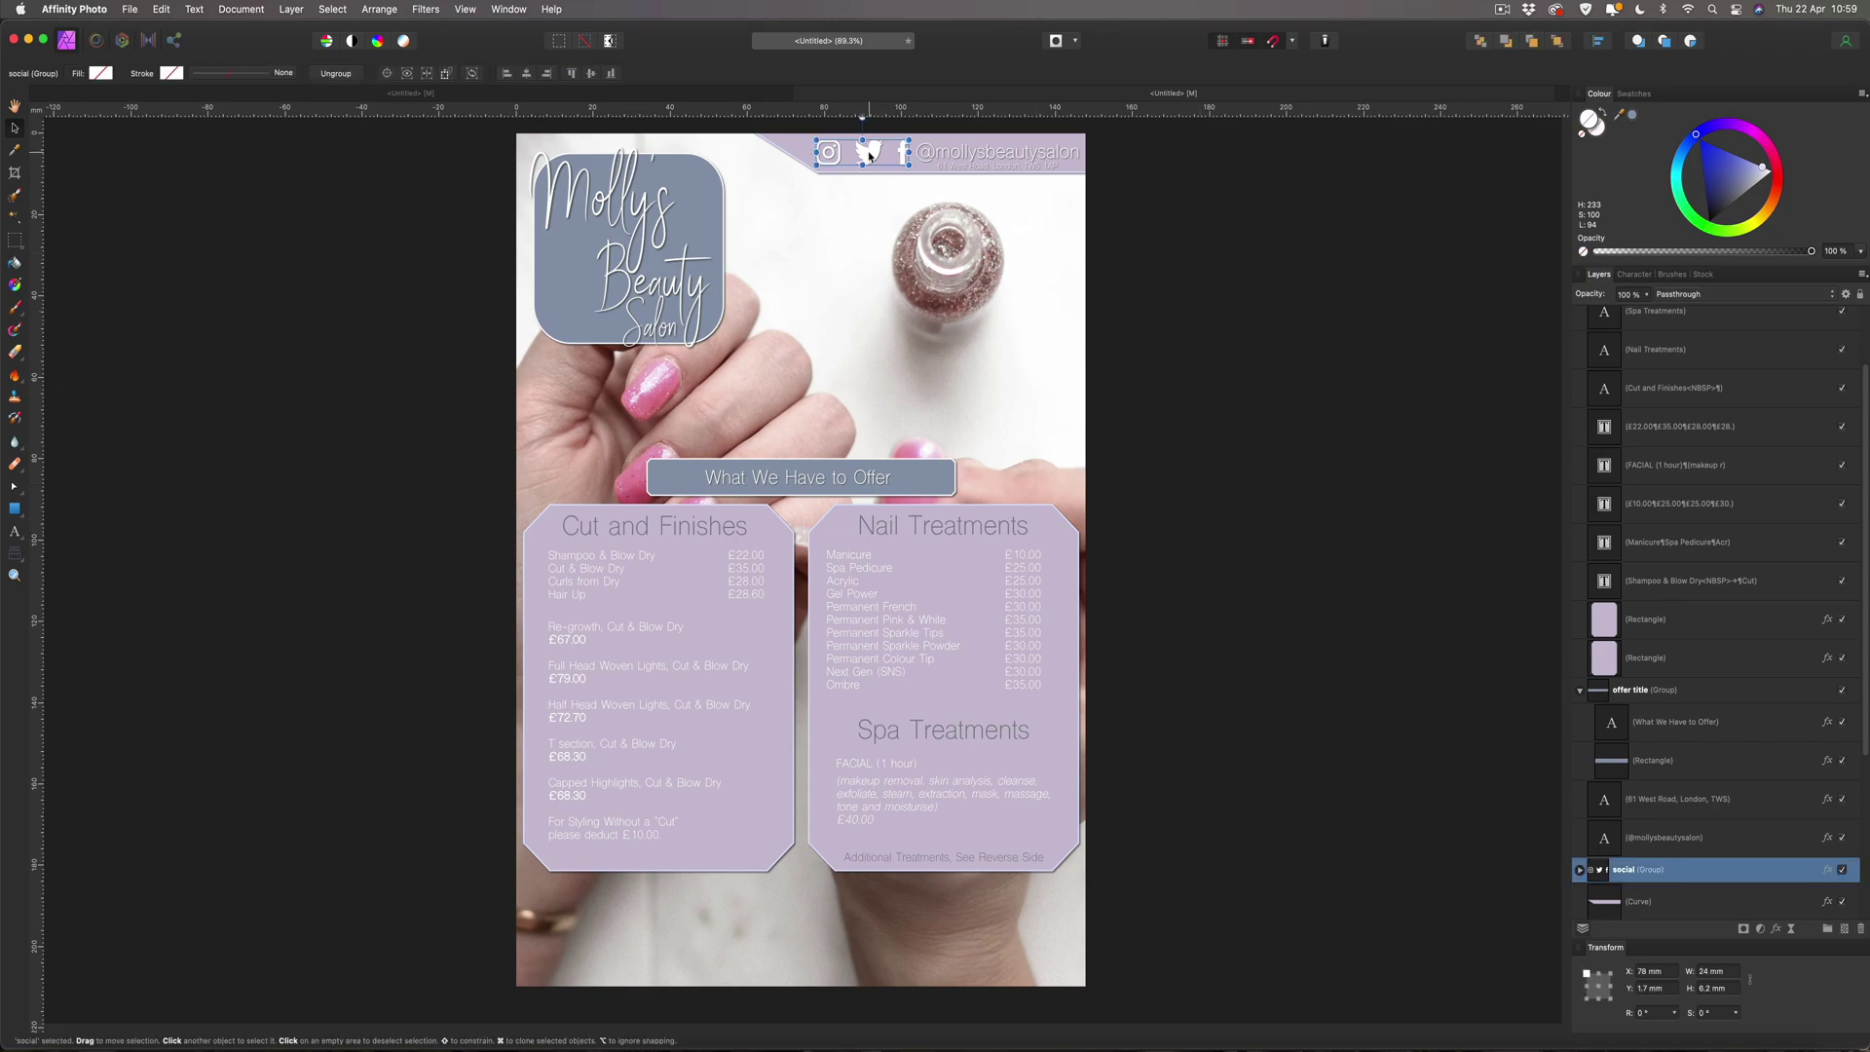
pyautogui.moveTo(906, 161); pyautogui.dragTo(898, 161)
pyautogui.moveTo(881, 153); pyautogui.dragTo(879, 151)
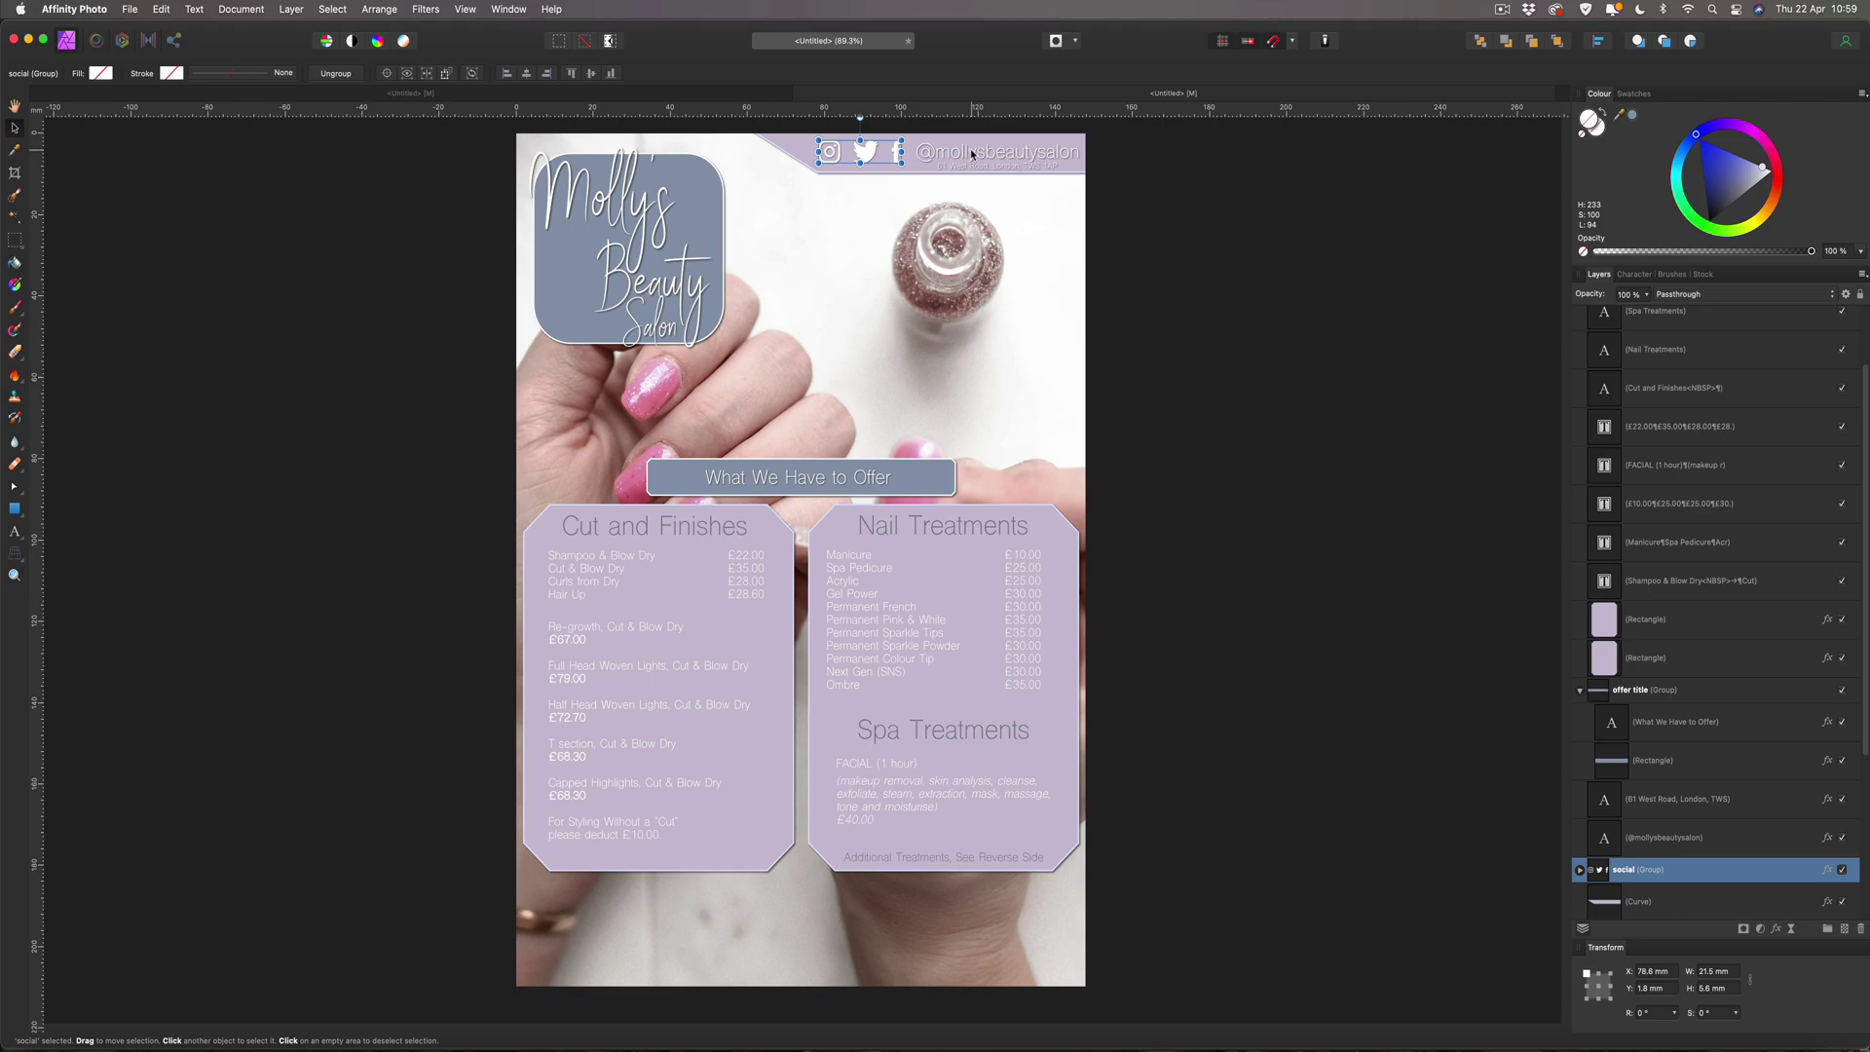
pyautogui.click(971, 154)
pyautogui.keyDown('shift'); pyautogui.click(969, 168); pyautogui.keyUp('shift')
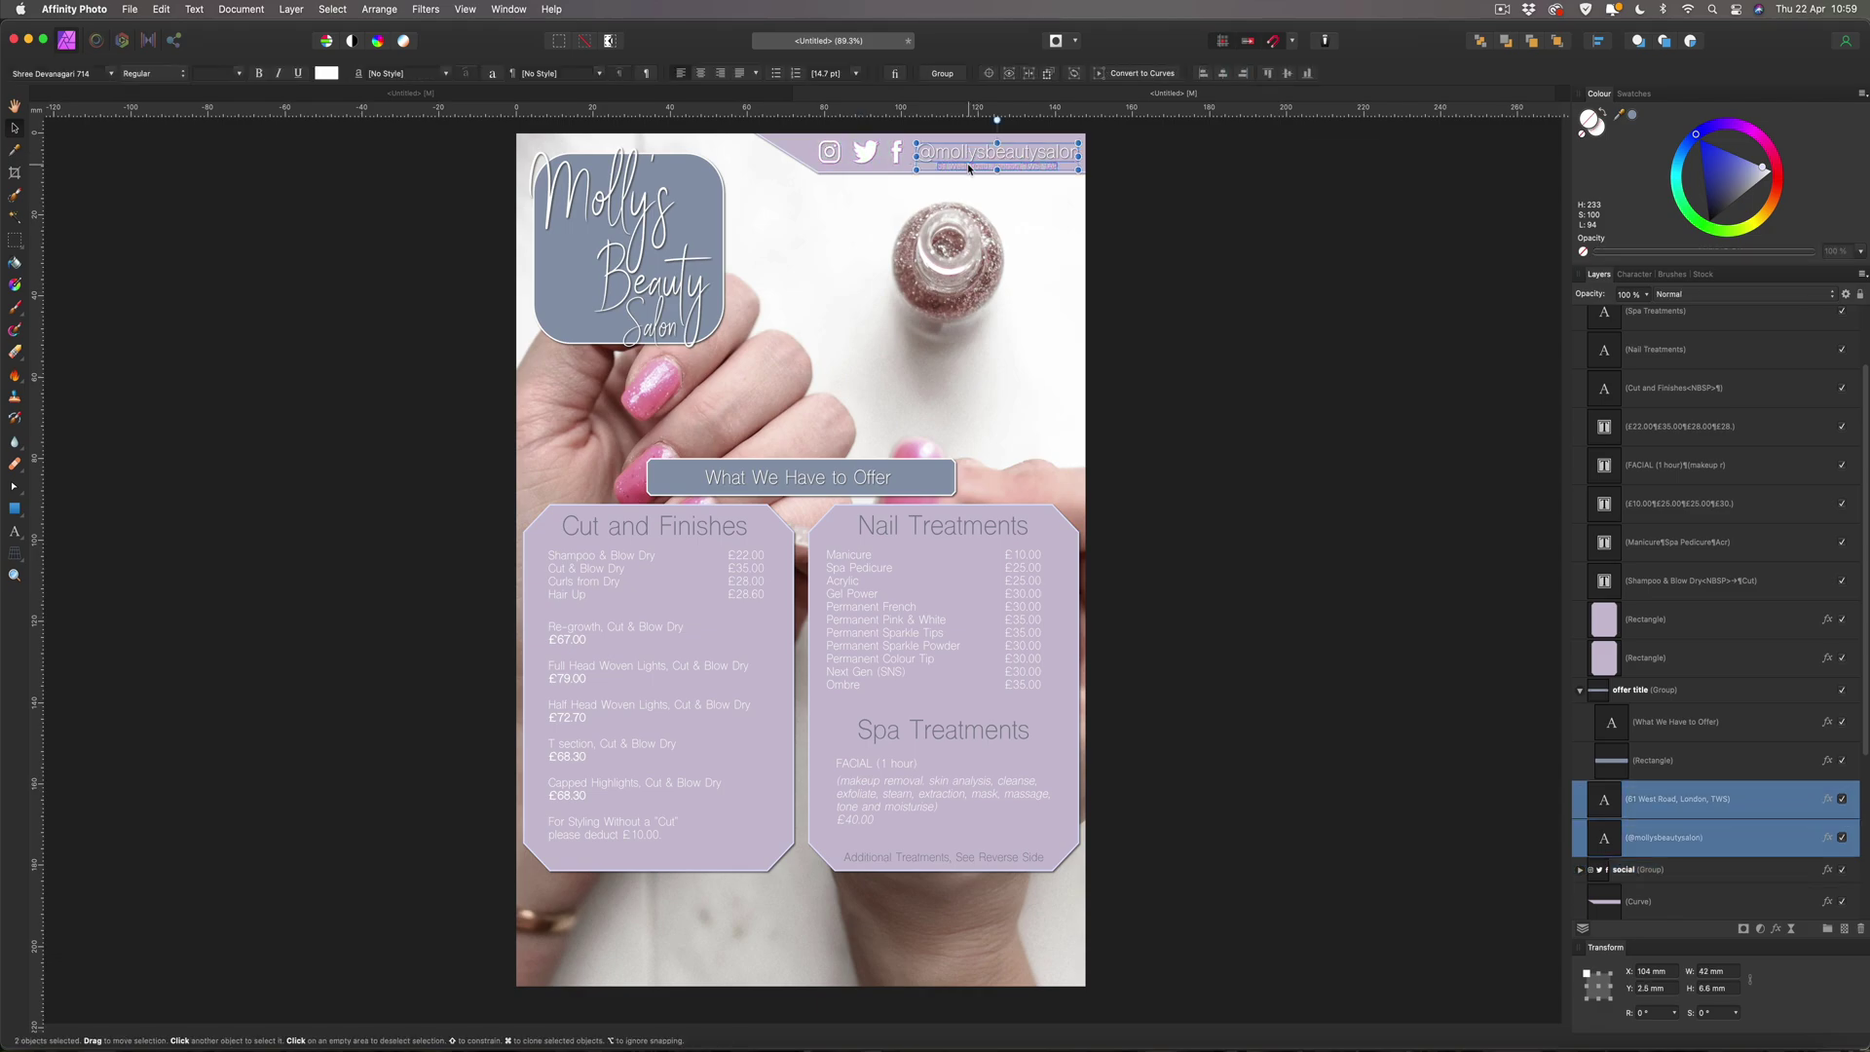
pyautogui.moveTo(980, 154); pyautogui.dragTo(977, 153)
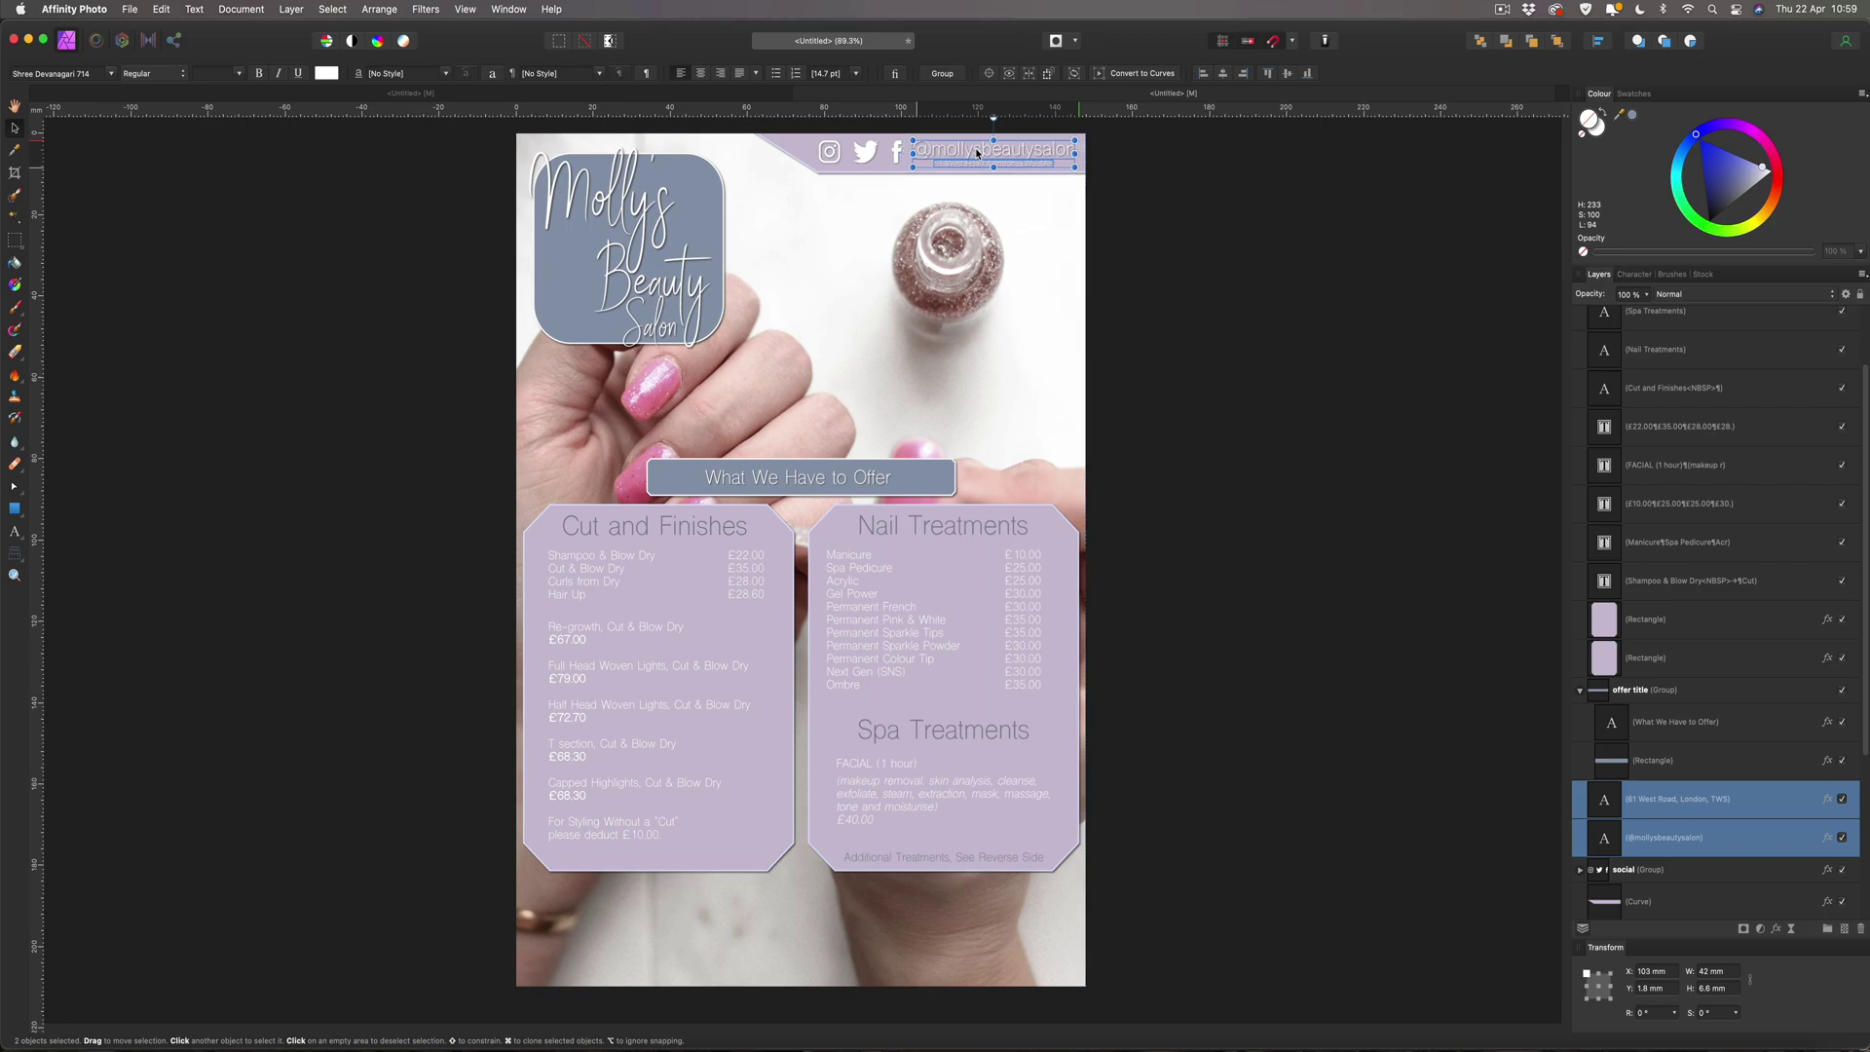
pyautogui.click(841, 152)
pyautogui.moveTo(841, 153); pyautogui.dragTo(946, 150)
pyautogui.click(946, 150)
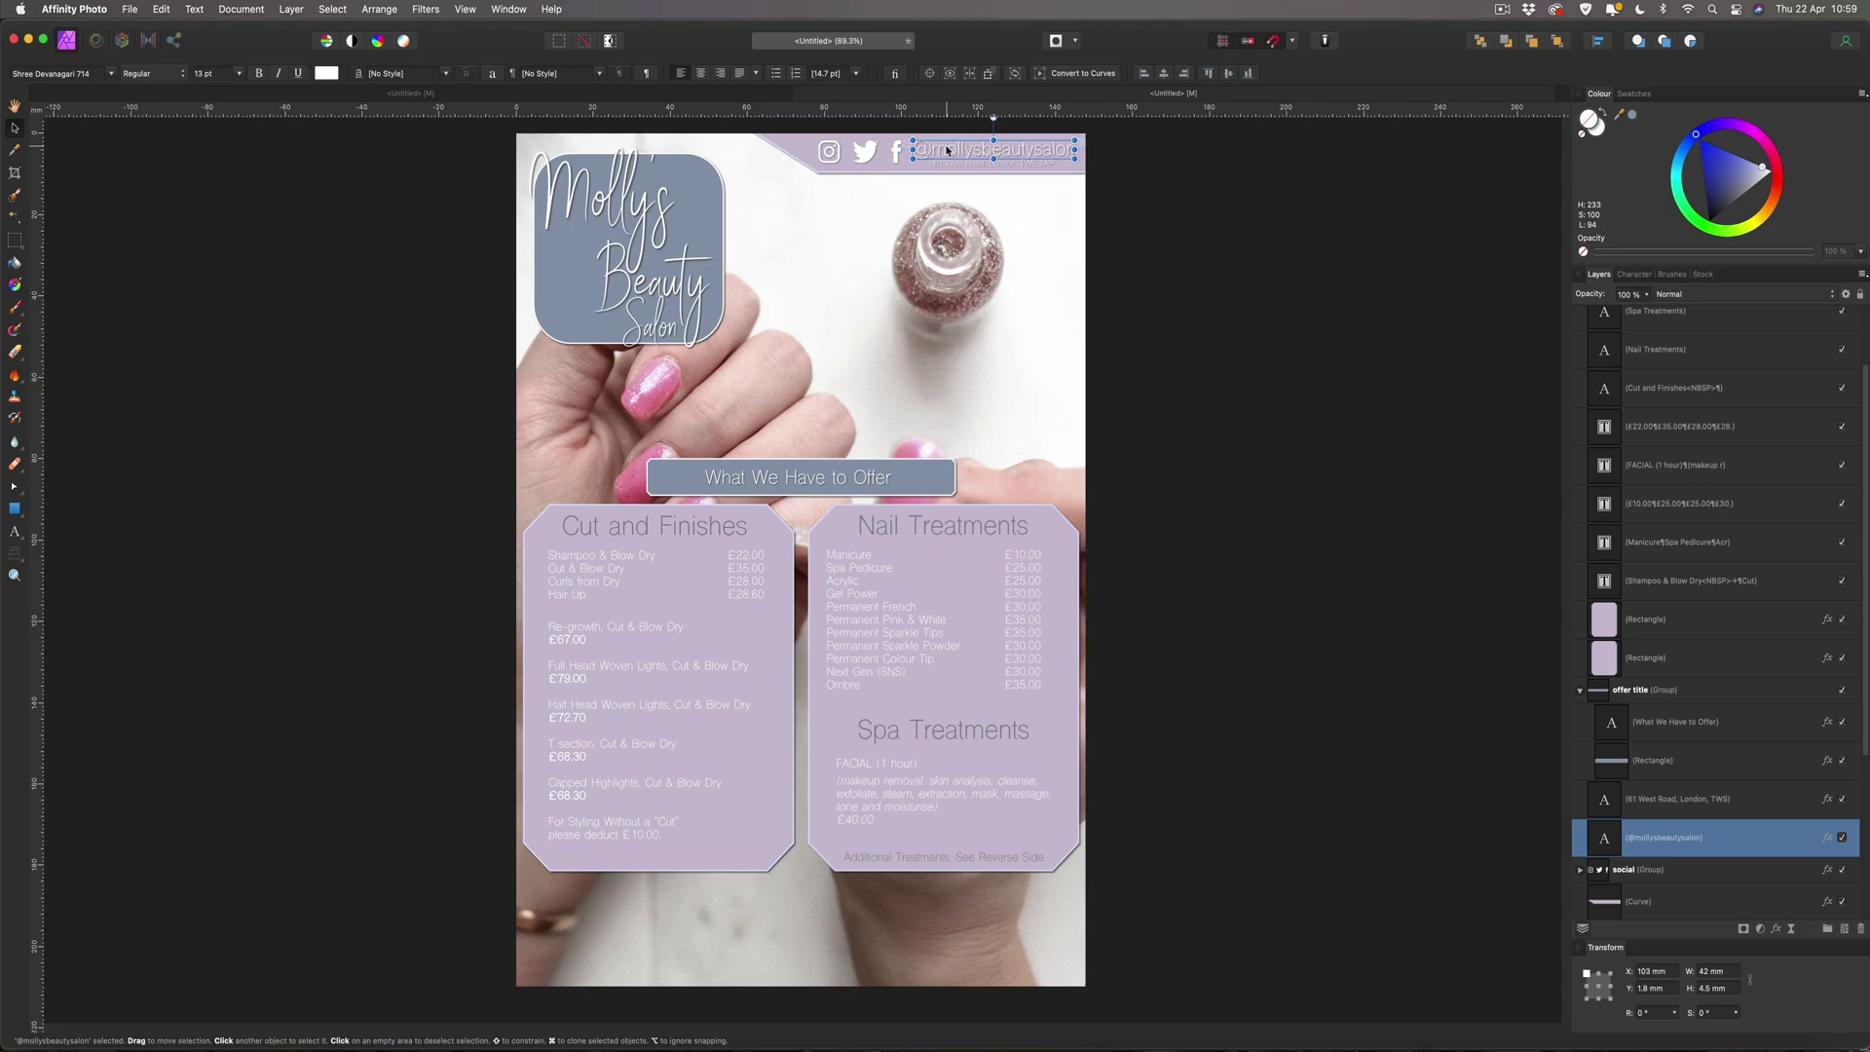
pyautogui.click(1241, 229)
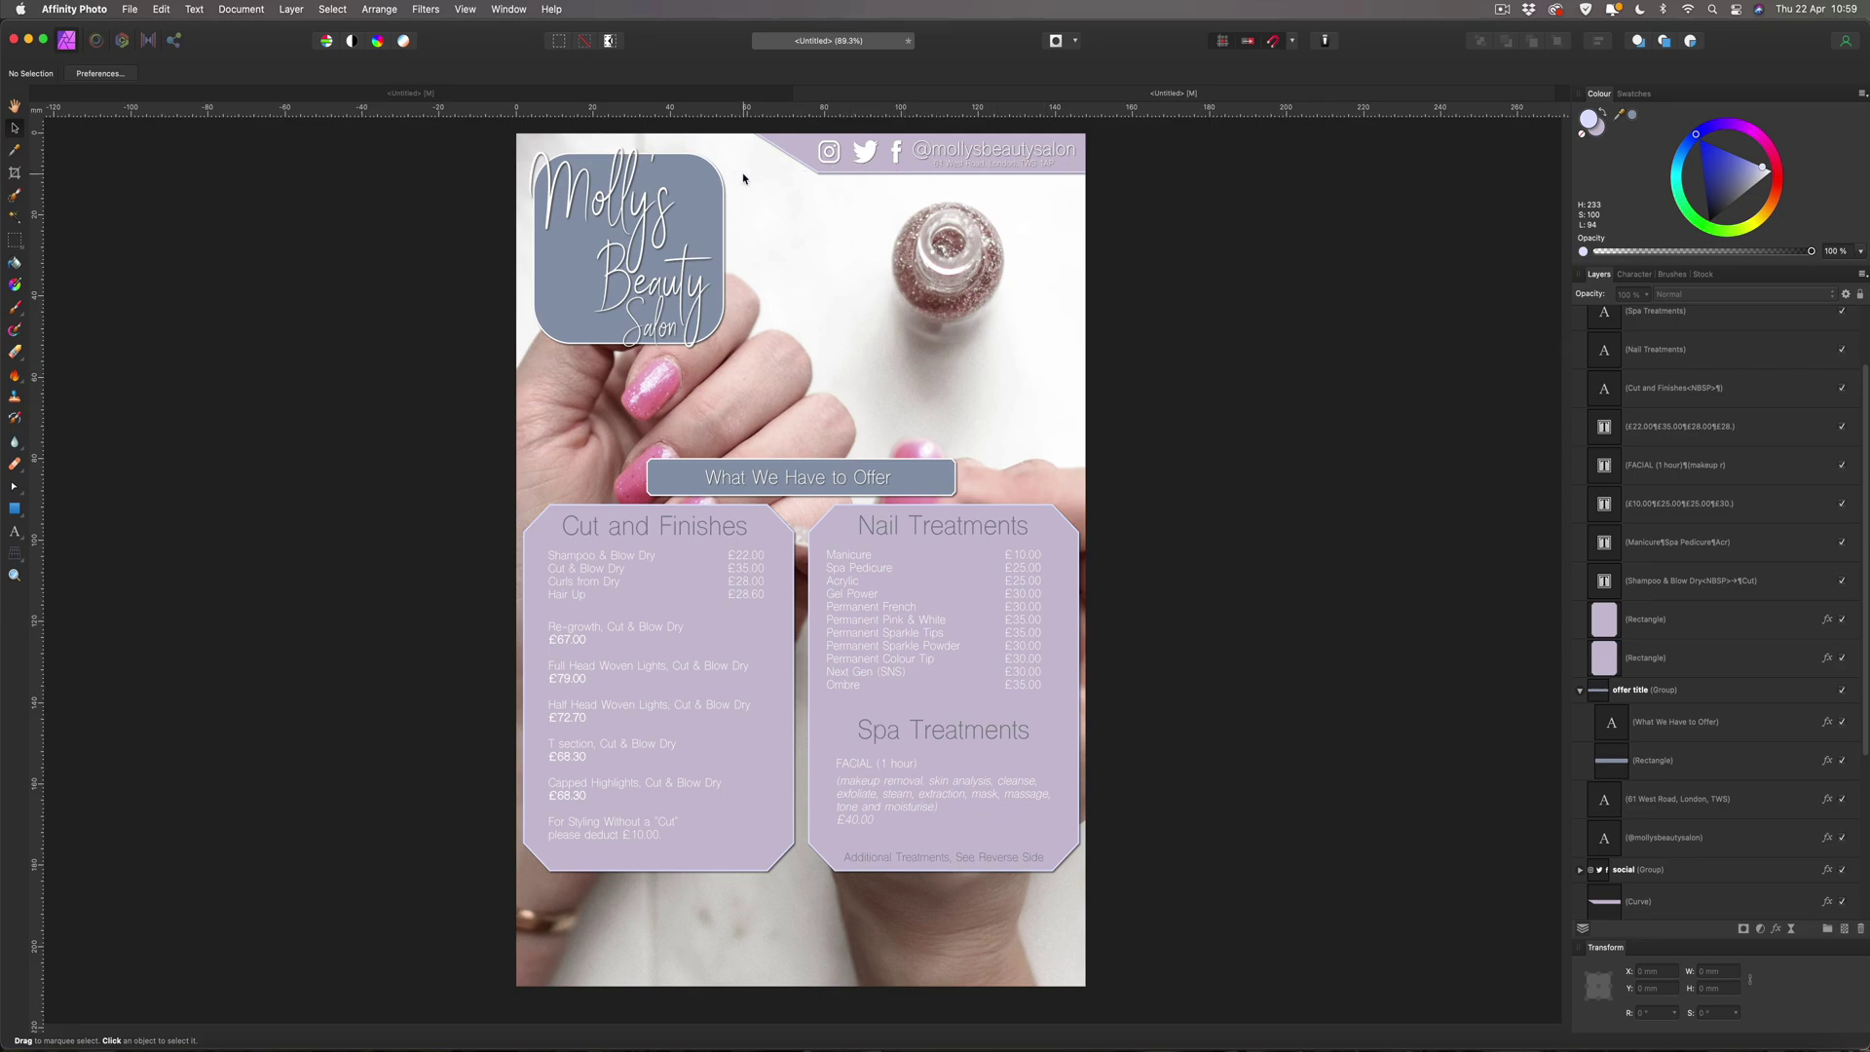
# Lower the lilac header bar's opacity to 84%.
pyautogui.click(1082, 167)
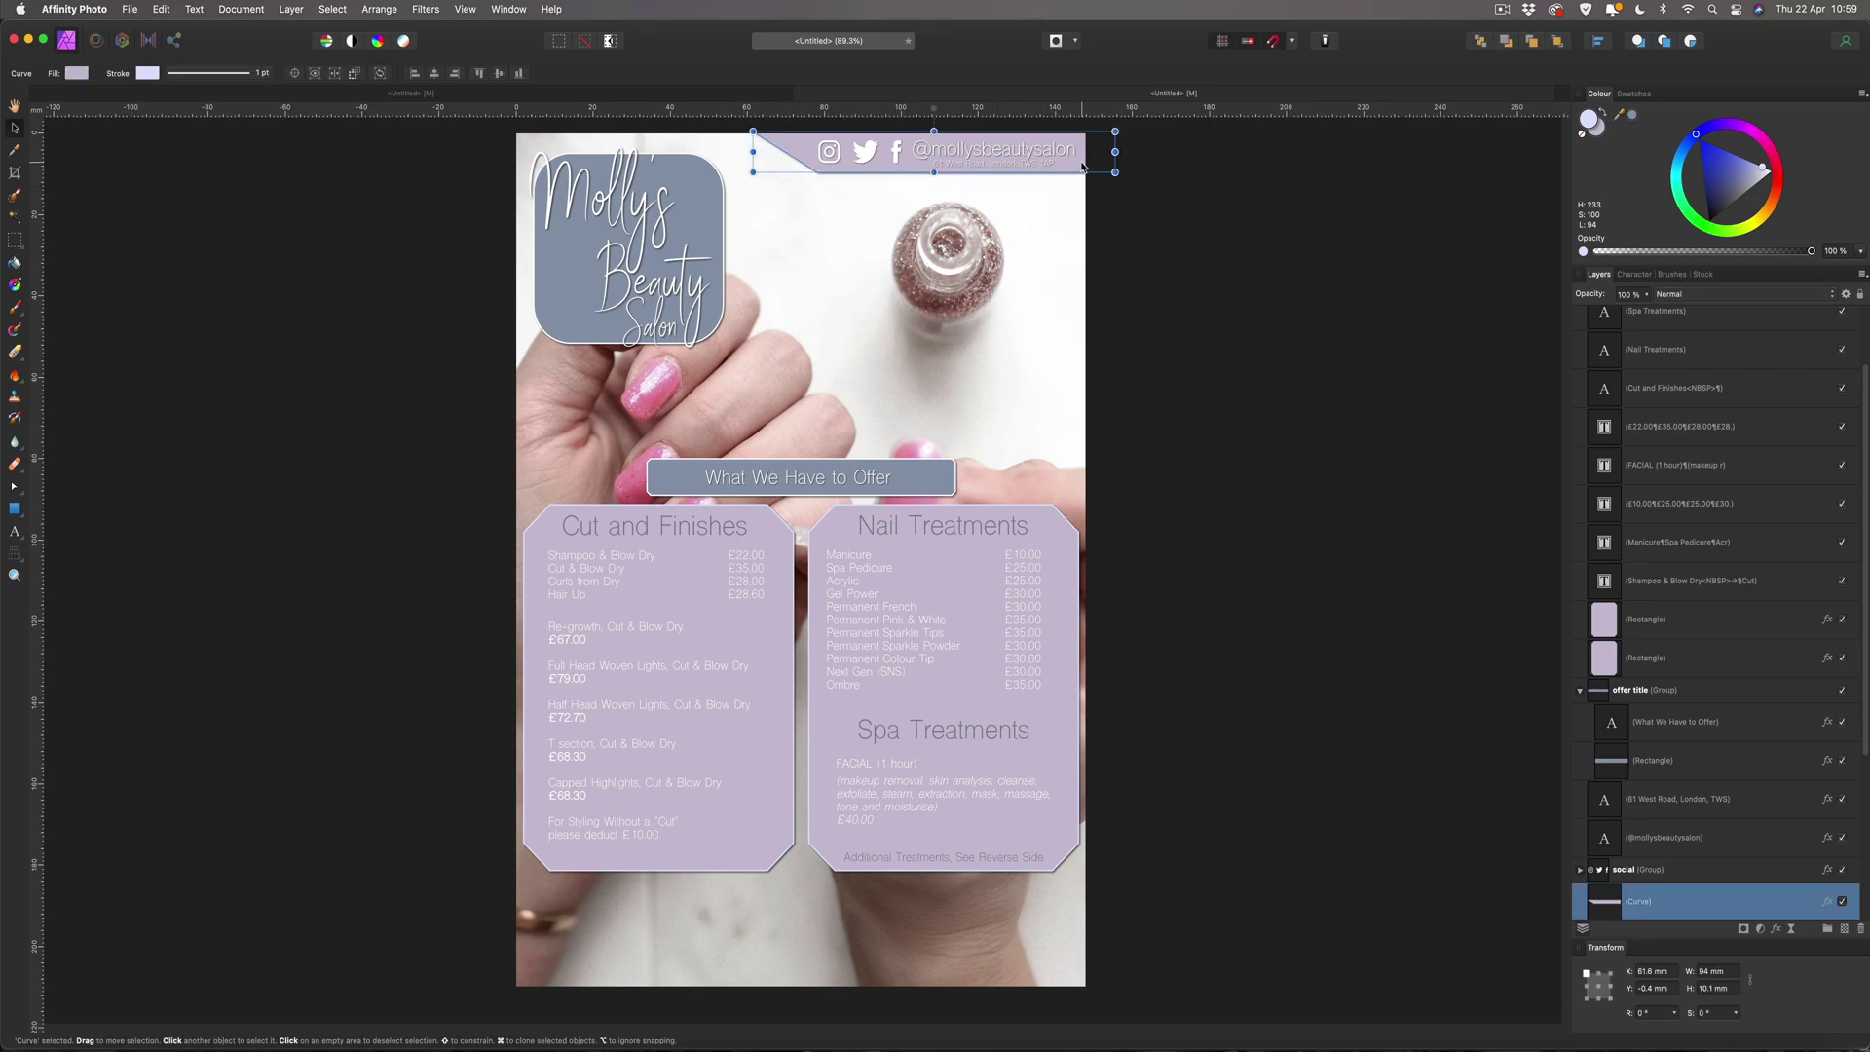
pyautogui.click(1646, 294)
pyautogui.moveTo(1652, 312)
pyautogui.mouseDown()
pyautogui.moveTo(1612, 314)
pyautogui.moveTo(1641, 313)
pyautogui.mouseUp()
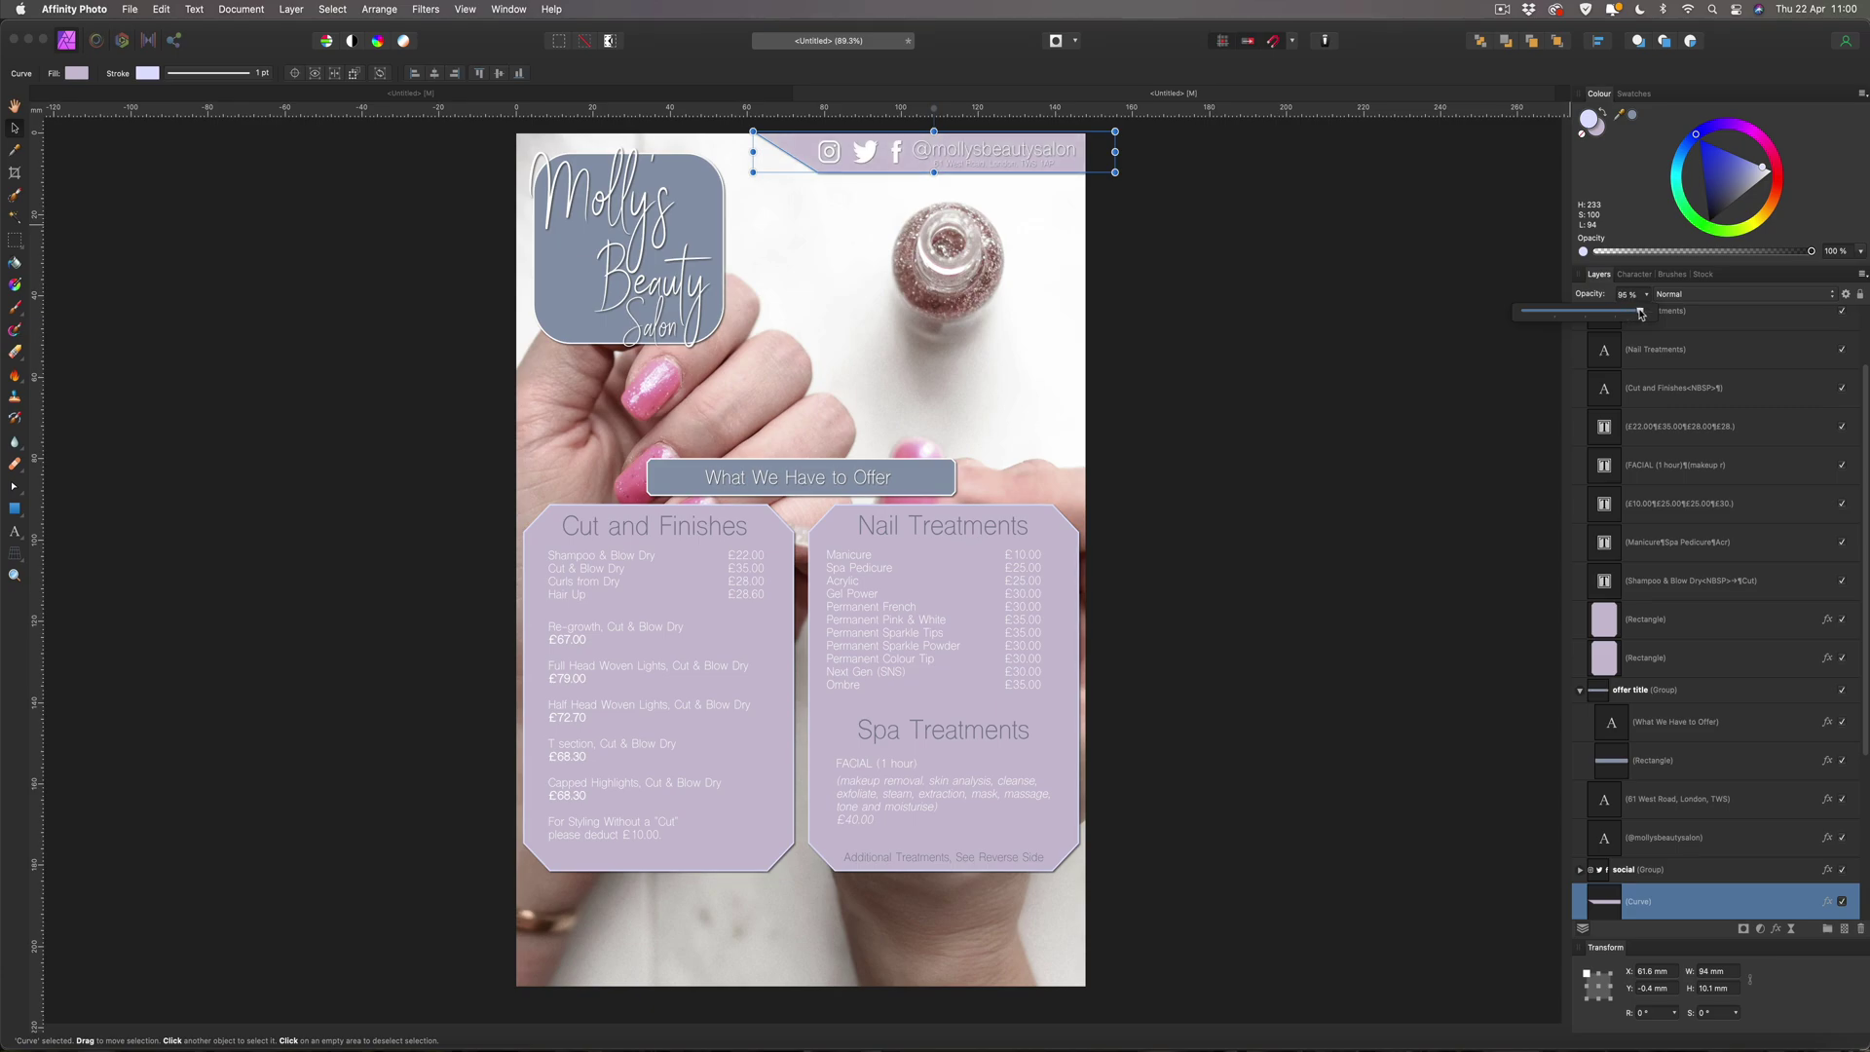
pyautogui.click(1461, 277)
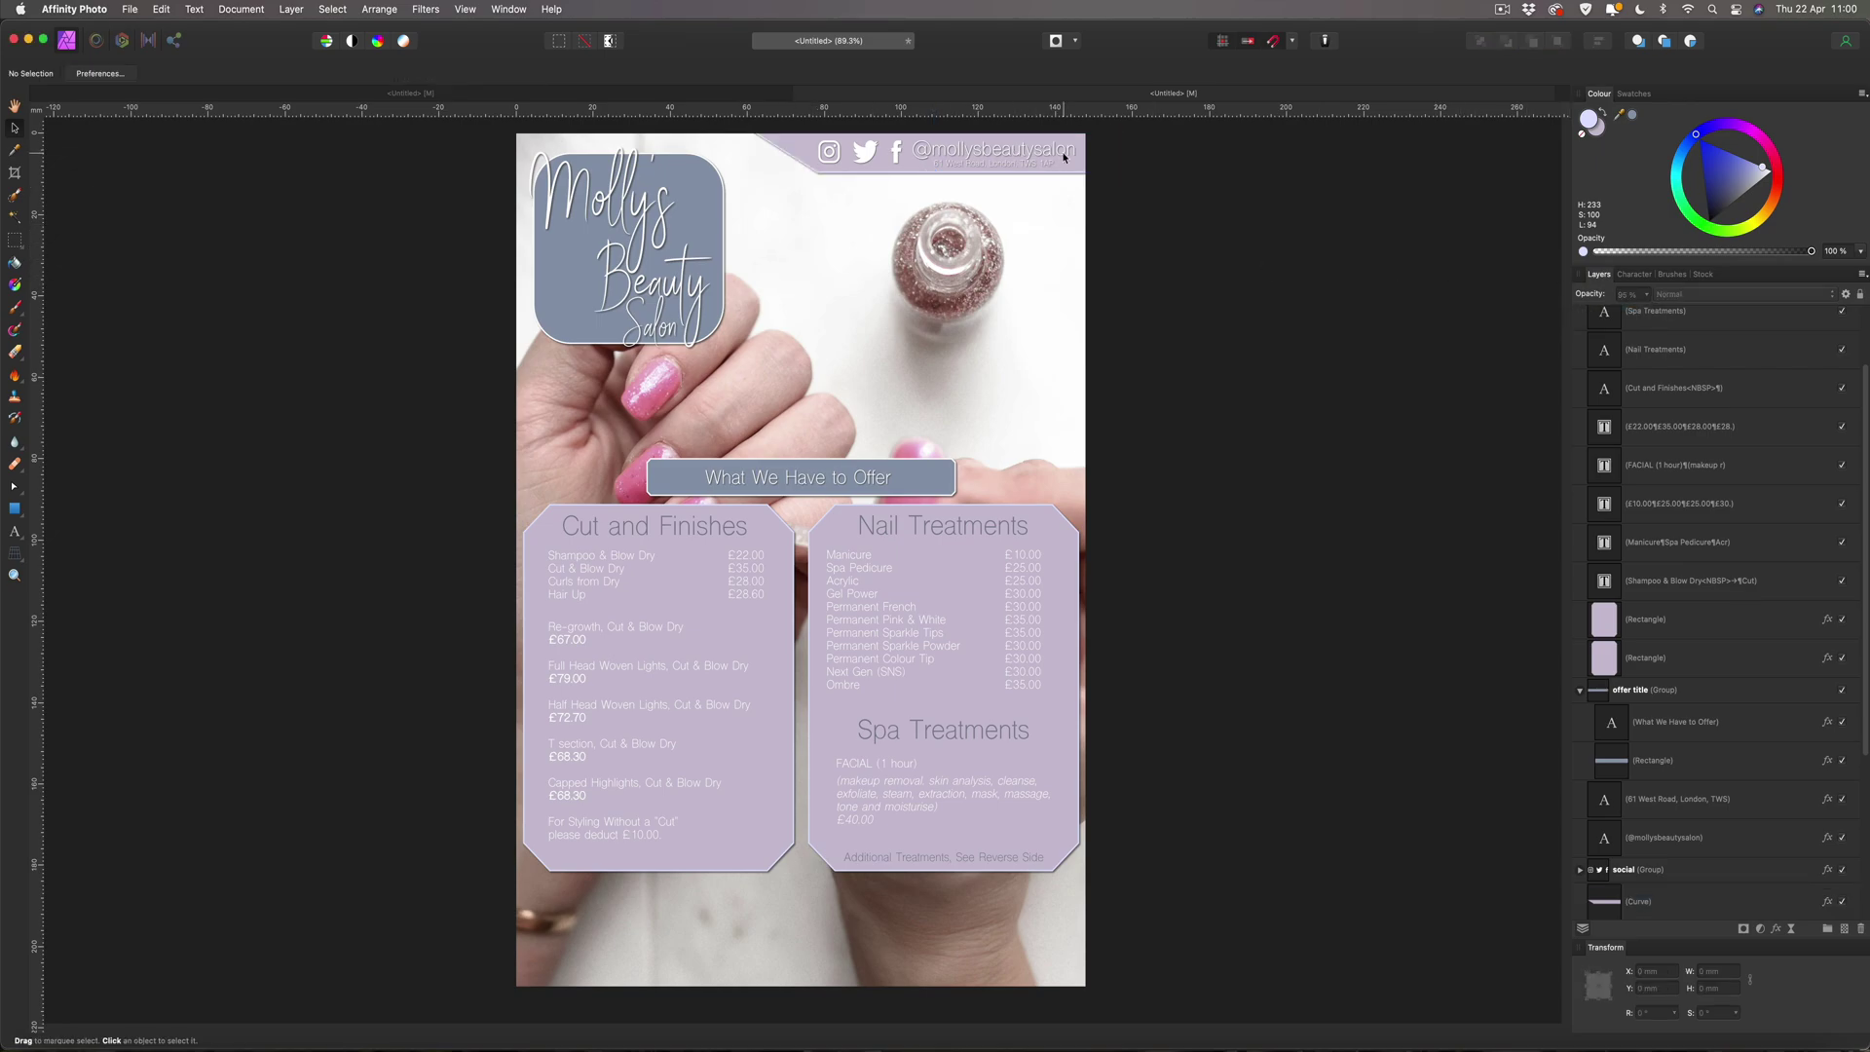
# Lower the salon logo's opacity to 80% and the offer banner's to 95%.
pyautogui.click(545, 322)
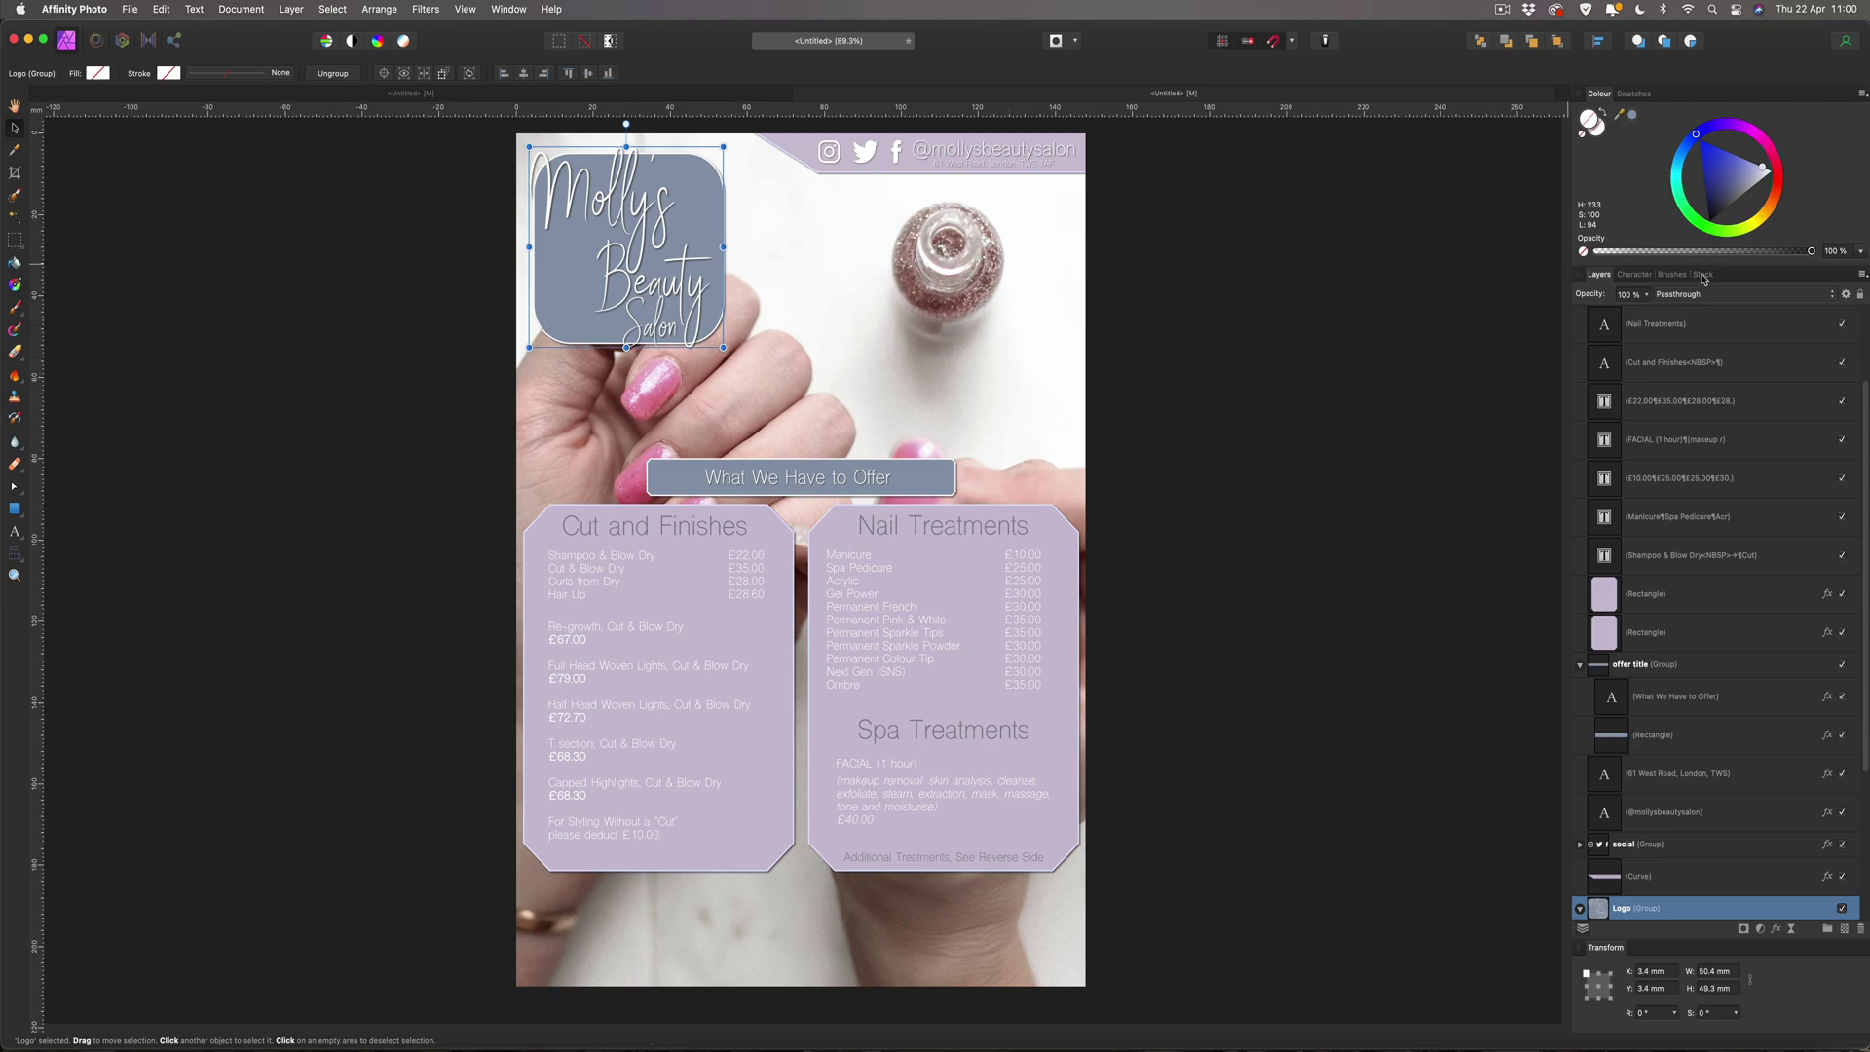
pyautogui.click(1646, 295)
pyautogui.moveTo(1646, 311); pyautogui.dragTo(1628, 313)
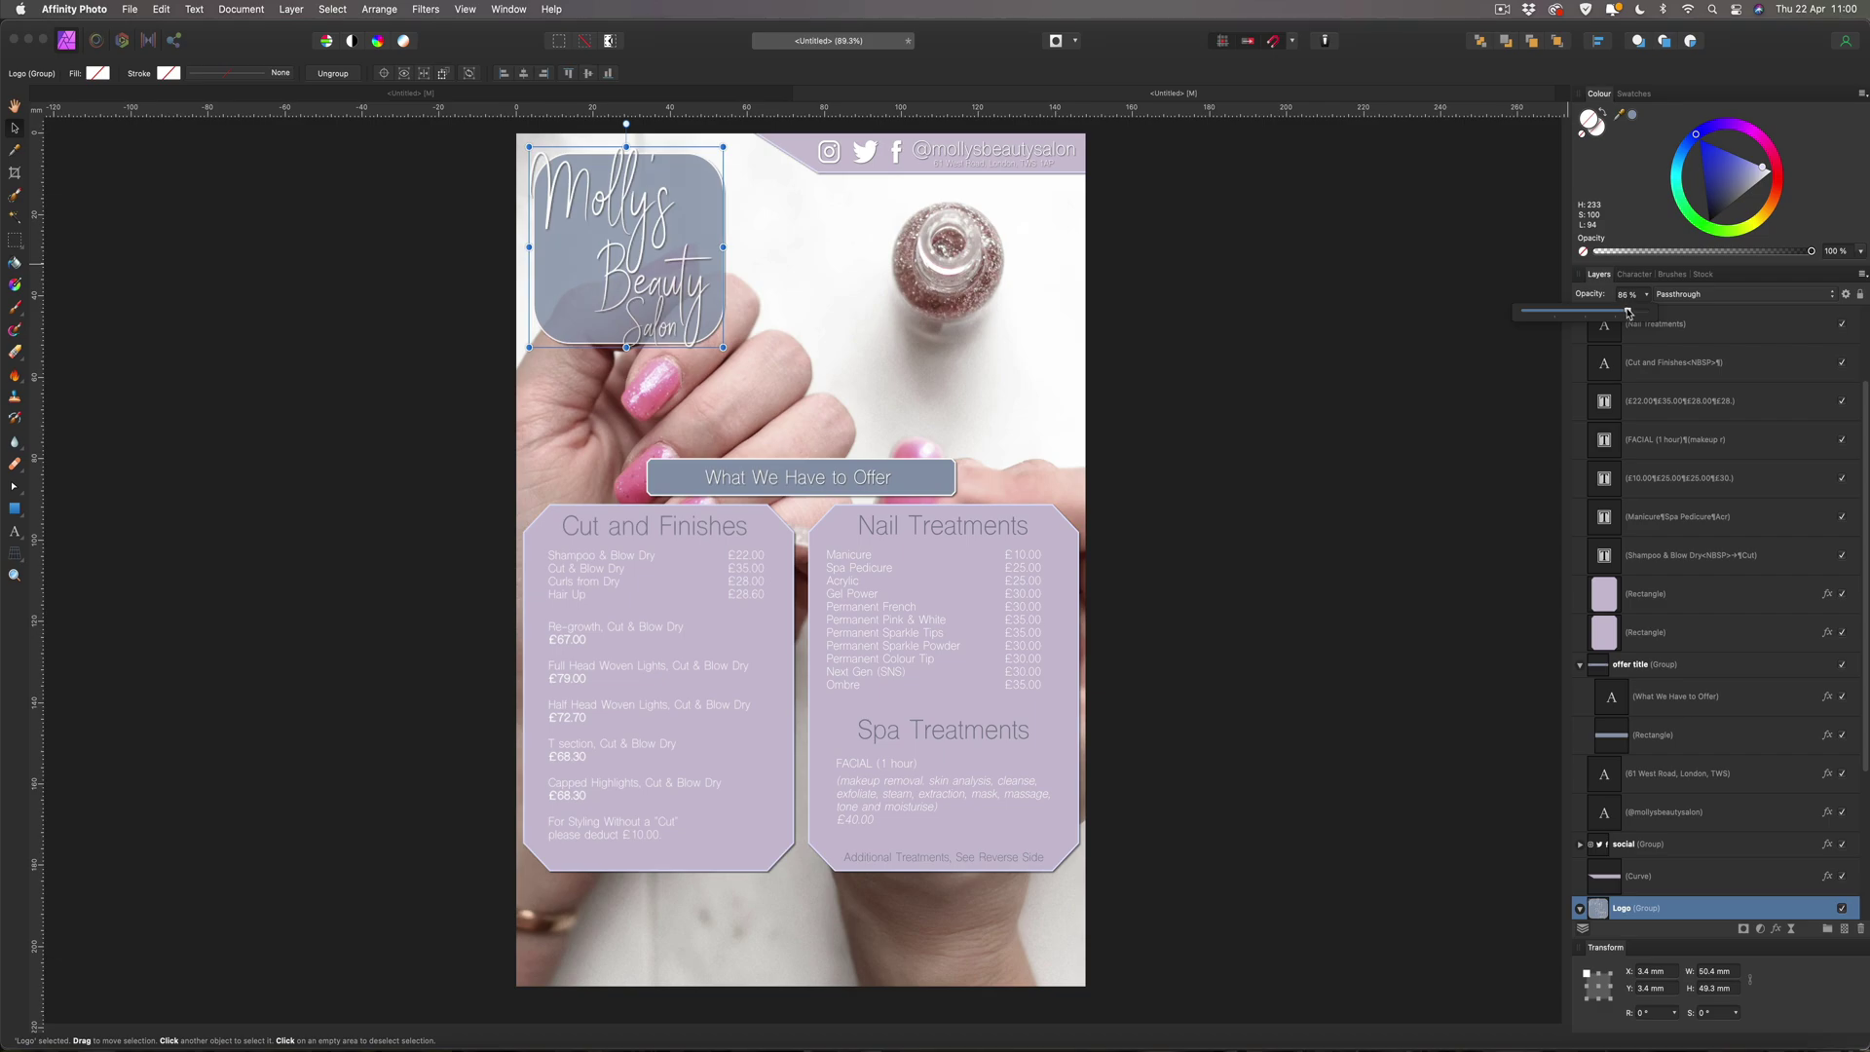
pyautogui.moveTo(1630, 313); pyautogui.dragTo(1629, 313)
pyautogui.moveTo(1628, 312); pyautogui.dragTo(1622, 313)
pyautogui.click(1312, 282)
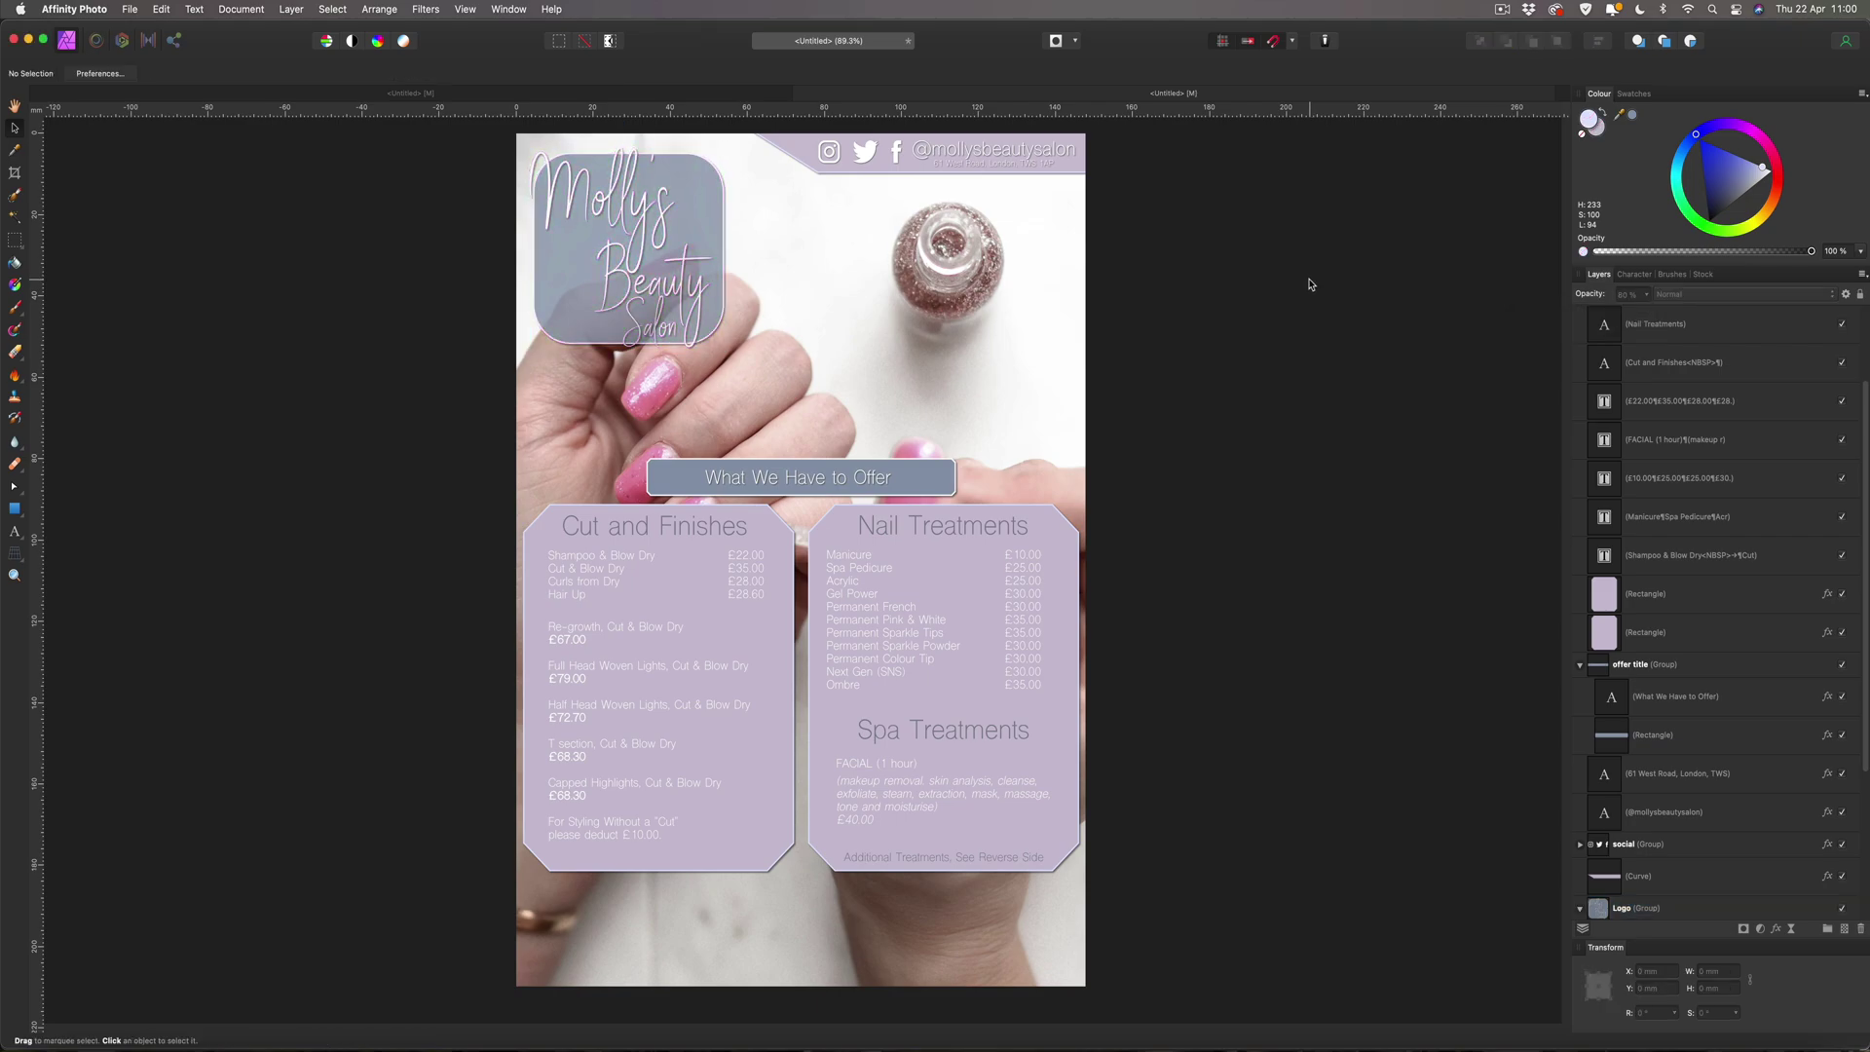
pyautogui.click(933, 469)
pyautogui.moveTo(1646, 294); pyautogui.dragTo(1637, 313)
# Lower the Nail Treatments panel's opacity to 84%.
pyautogui.click(1508, 298)
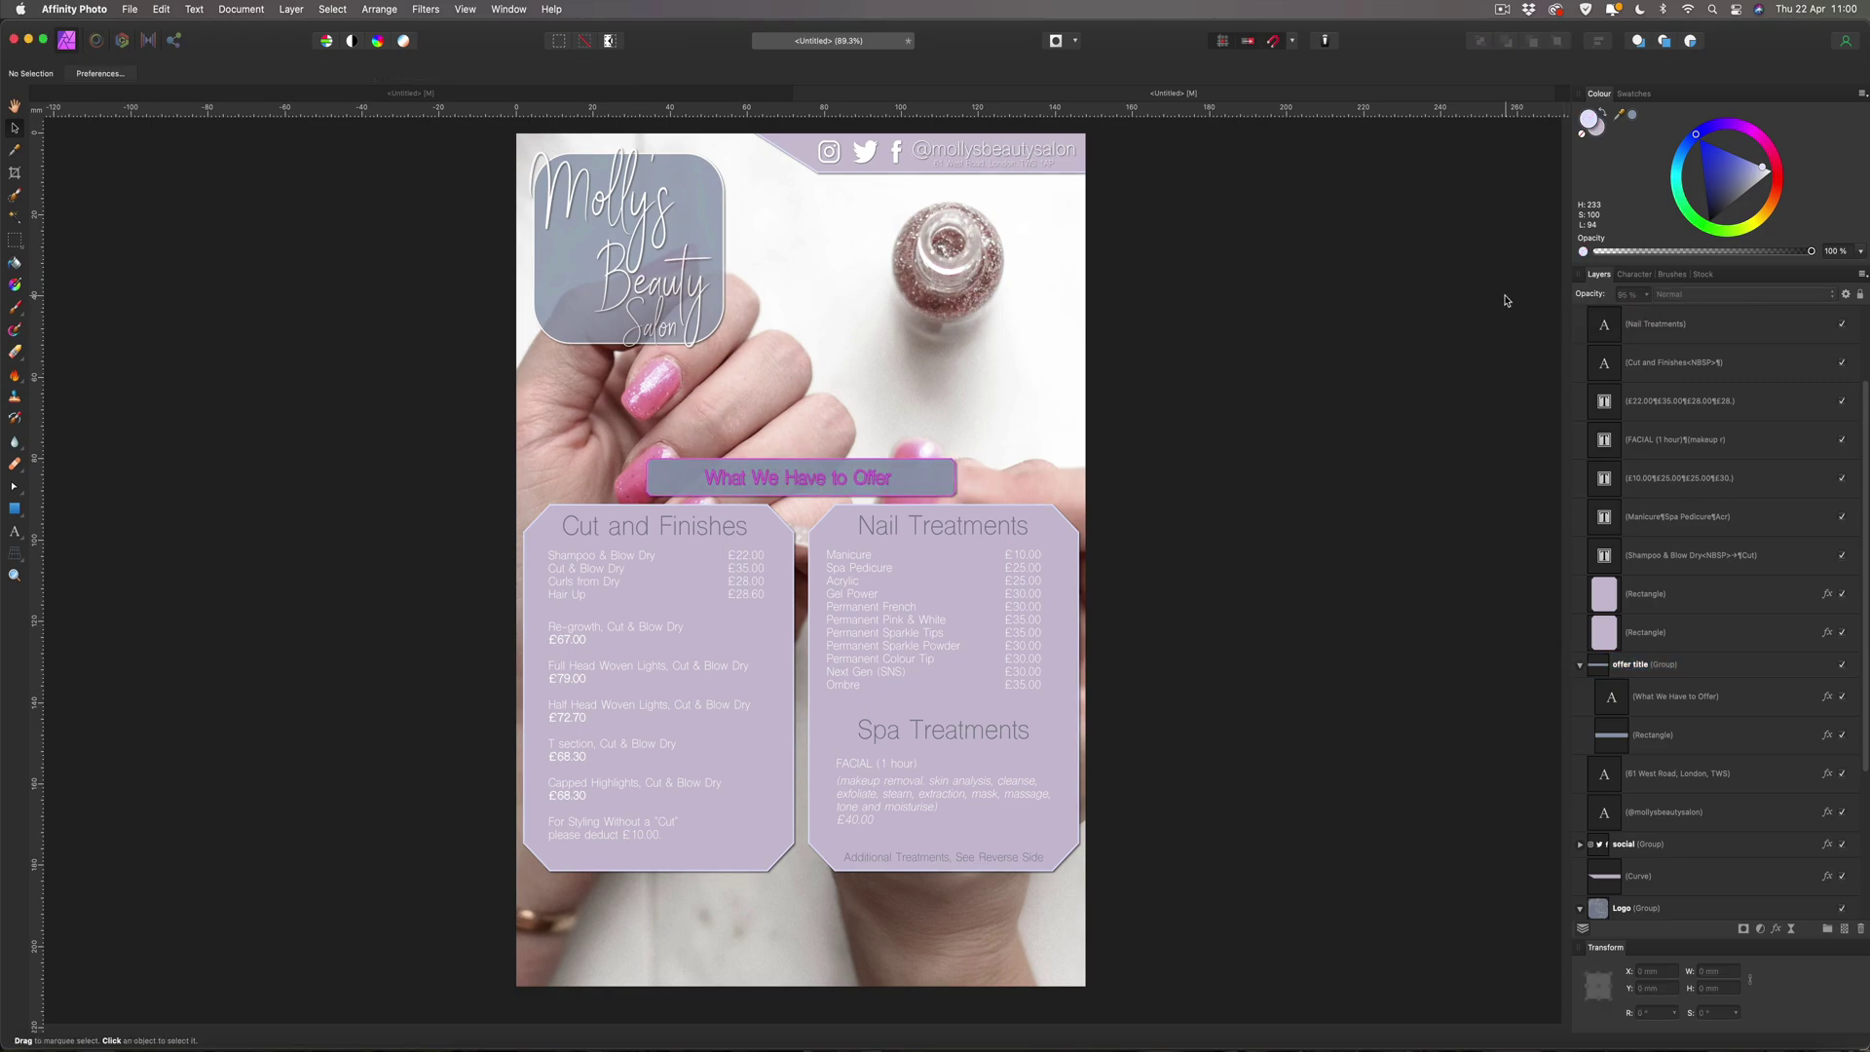
pyautogui.click(1675, 593)
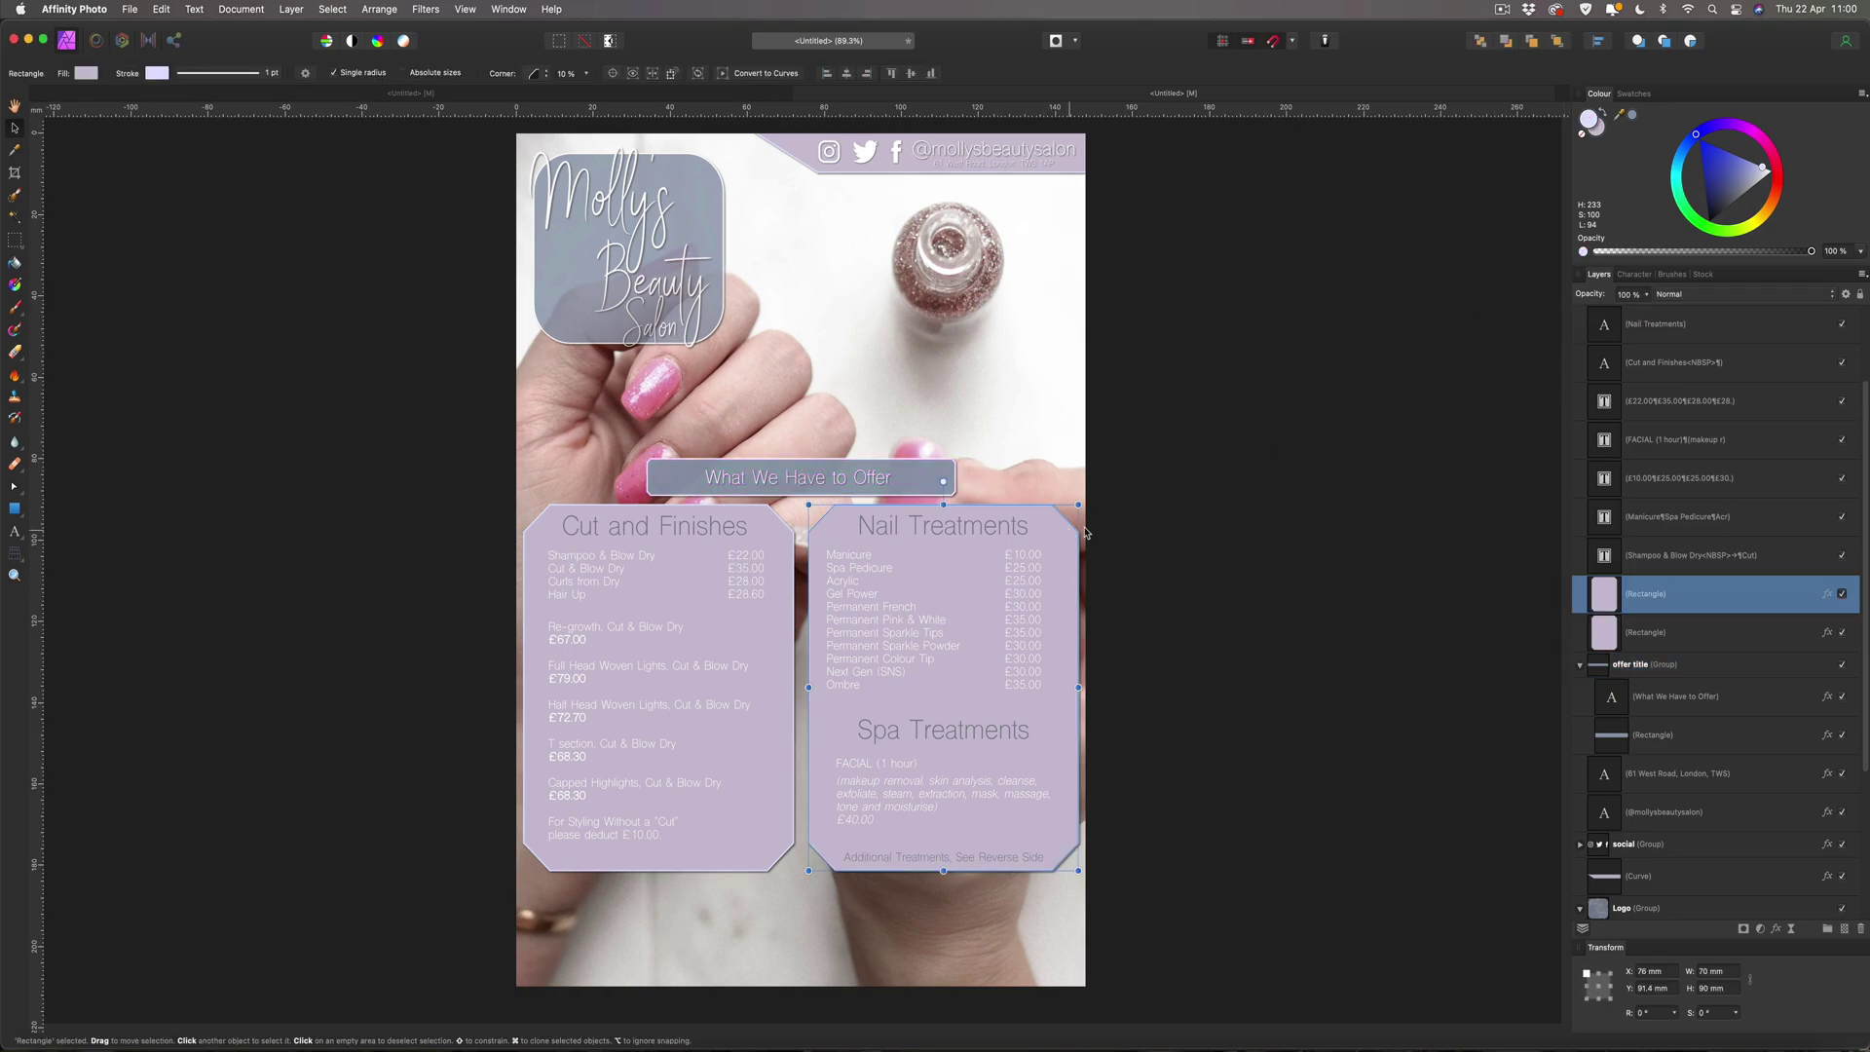
pyautogui.moveTo(1647, 295); pyautogui.dragTo(1641, 312)
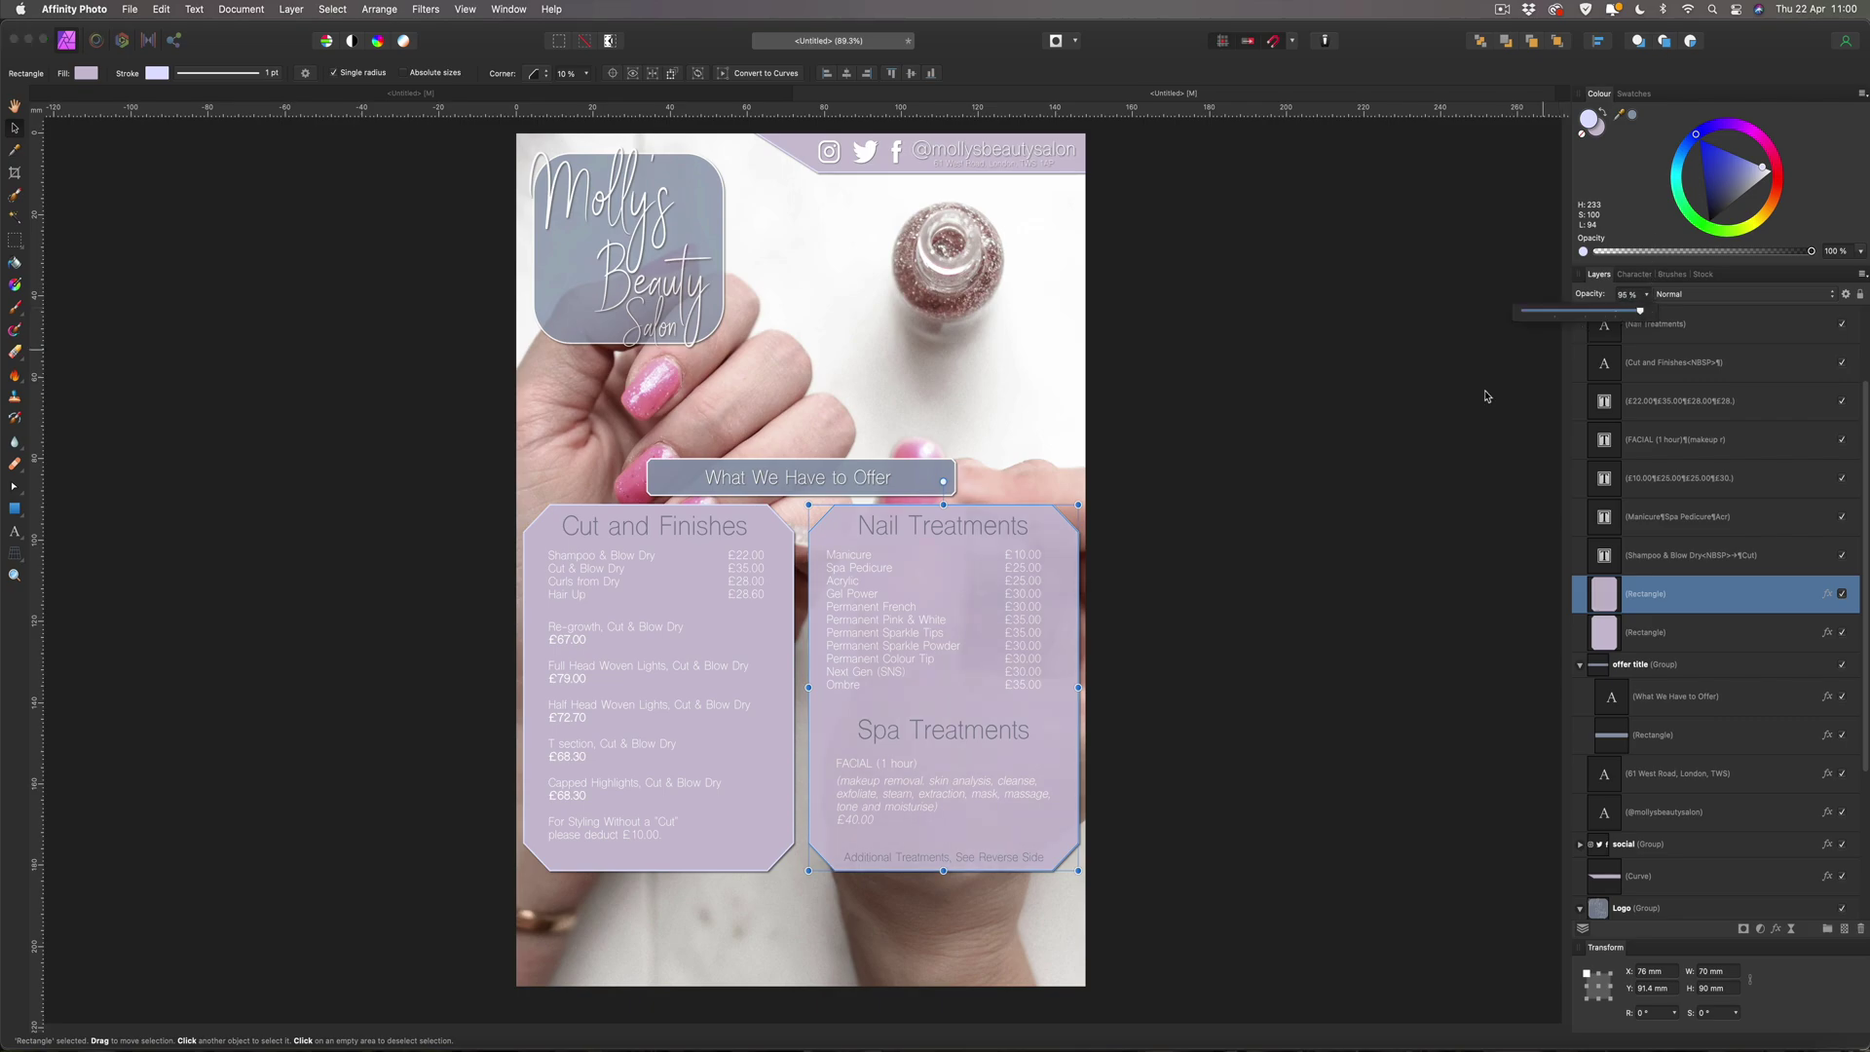
pyautogui.click(1237, 580)
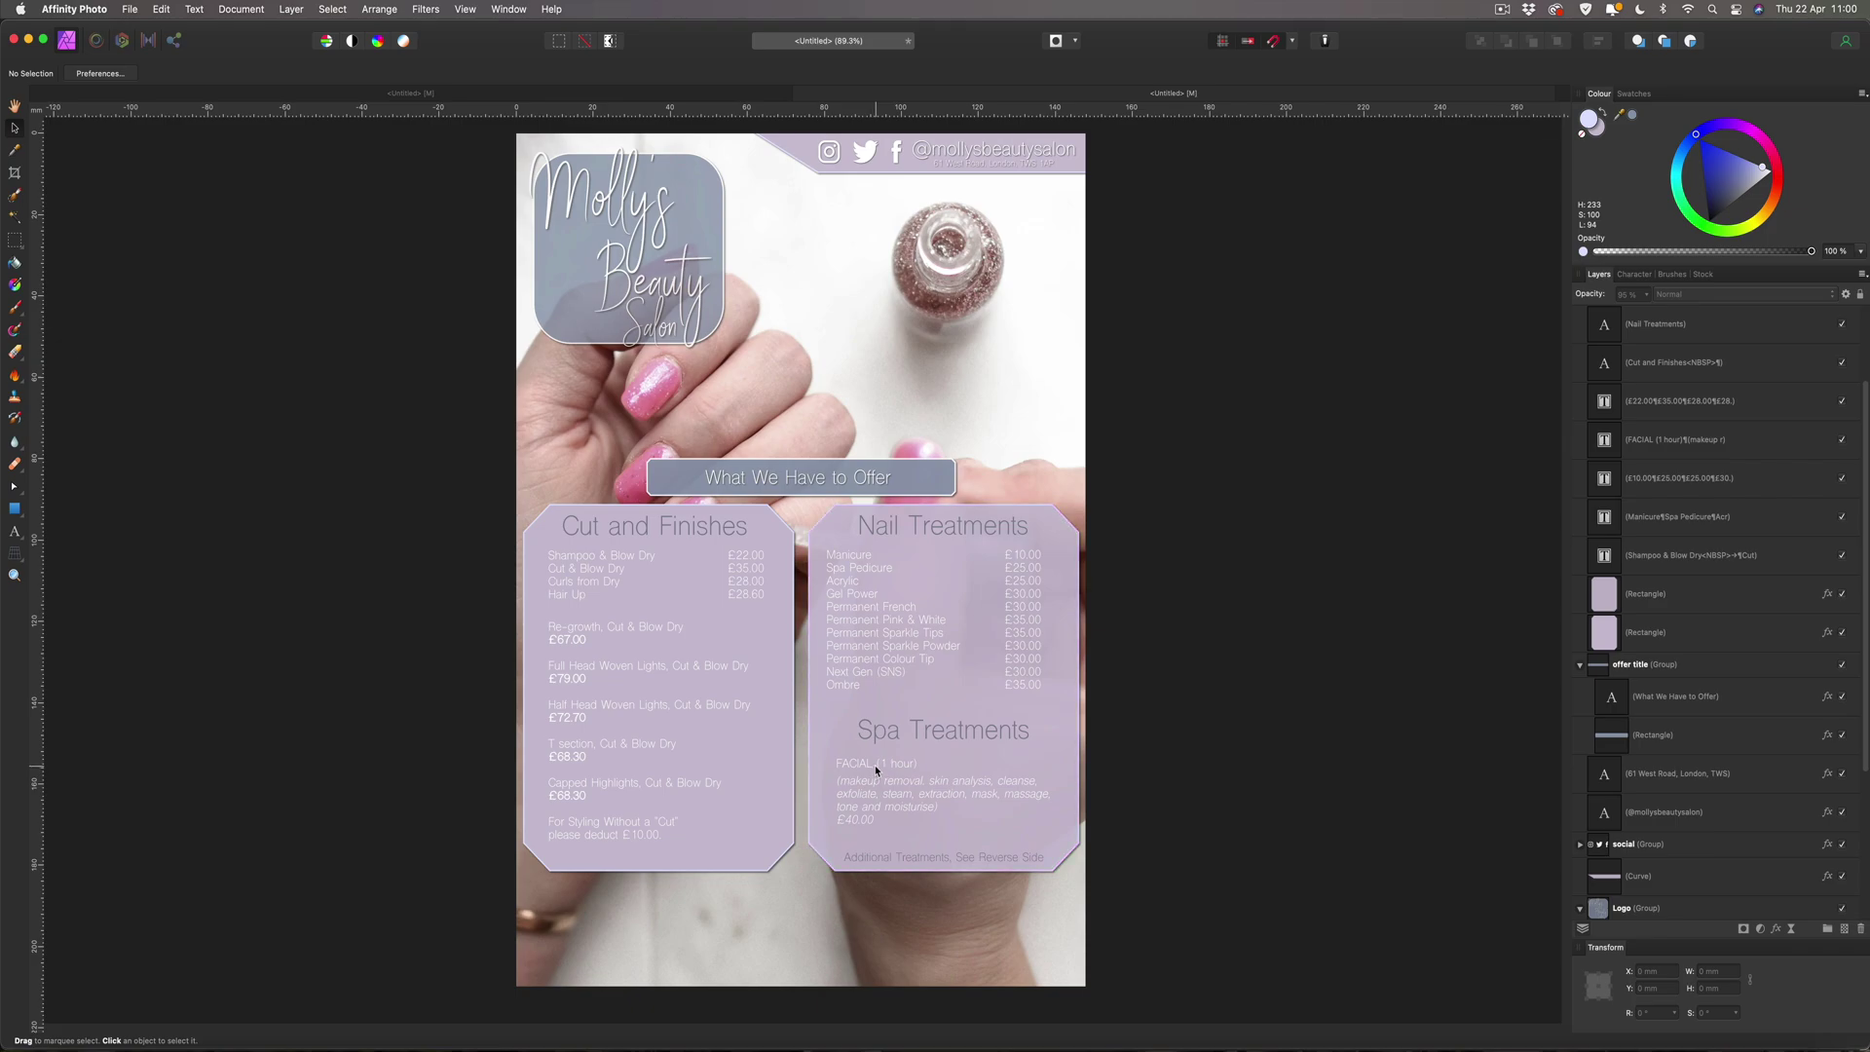
pyautogui.click(818, 823)
pyautogui.click(1059, 529)
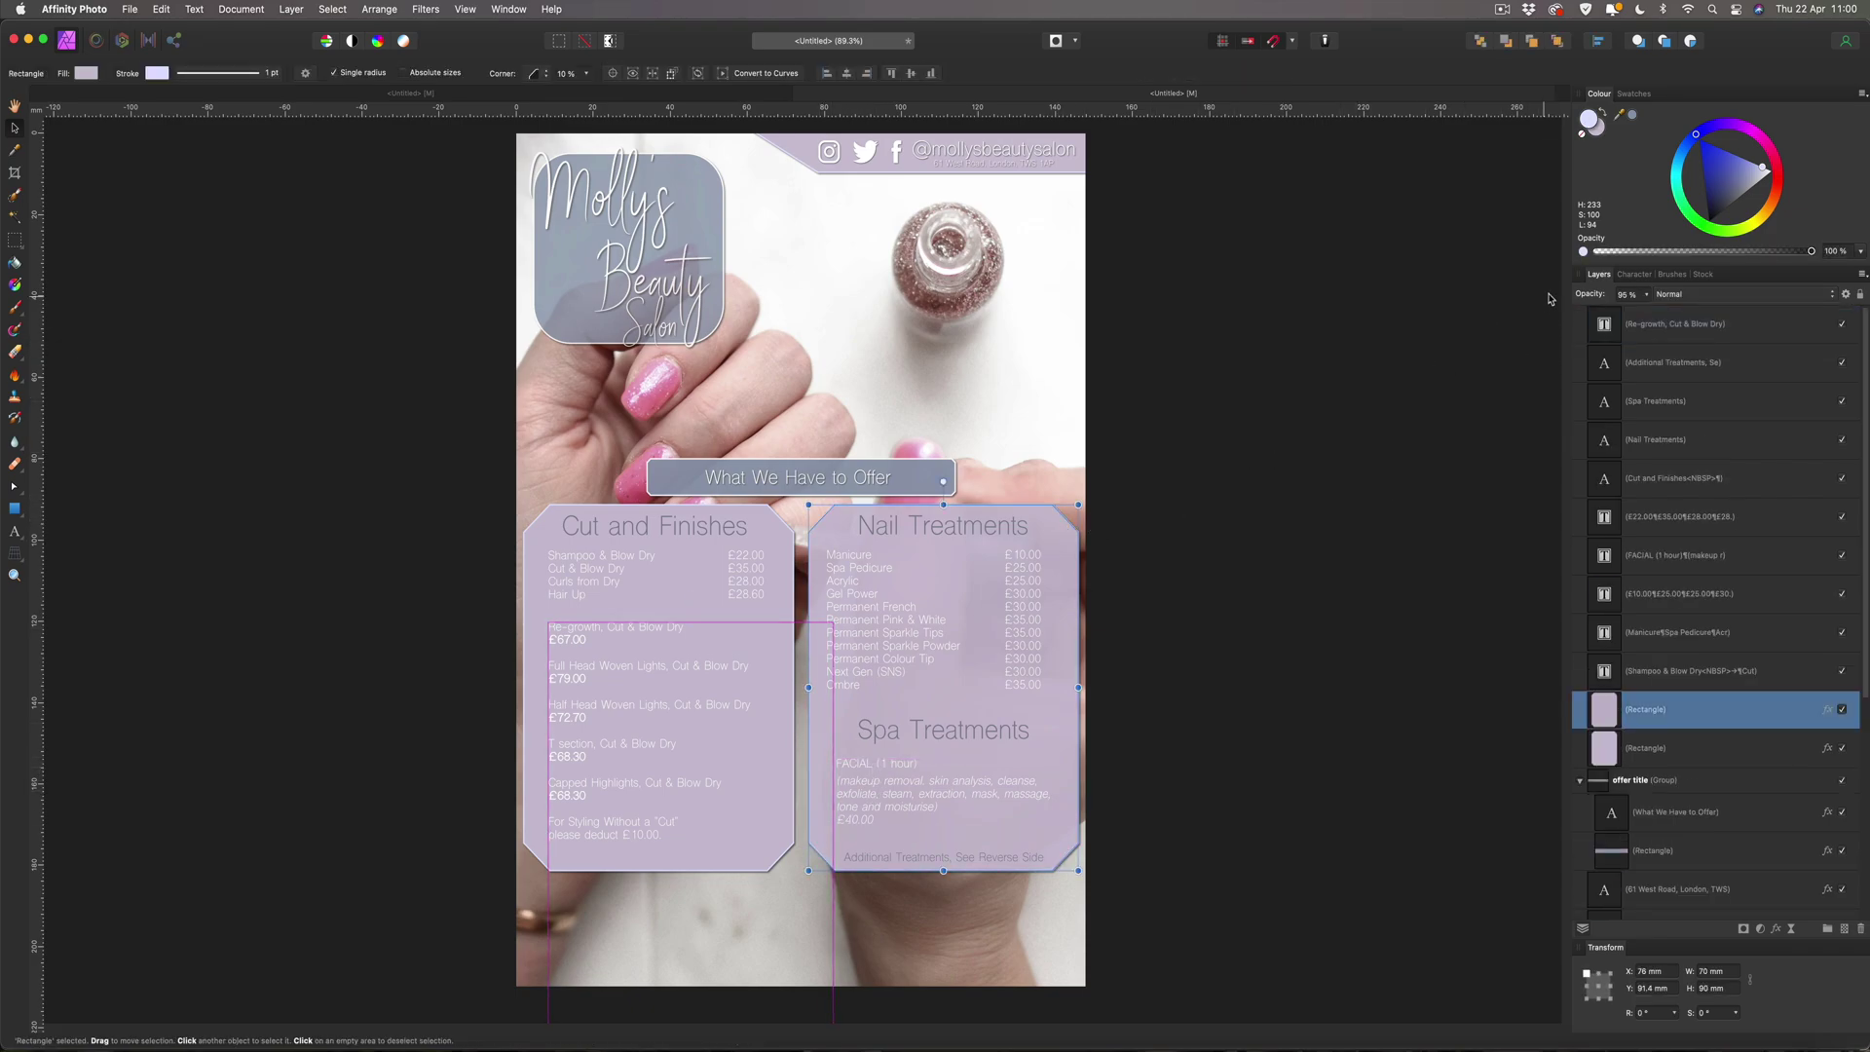
pyautogui.click(1647, 295)
pyautogui.moveTo(1648, 313); pyautogui.dragTo(1628, 313)
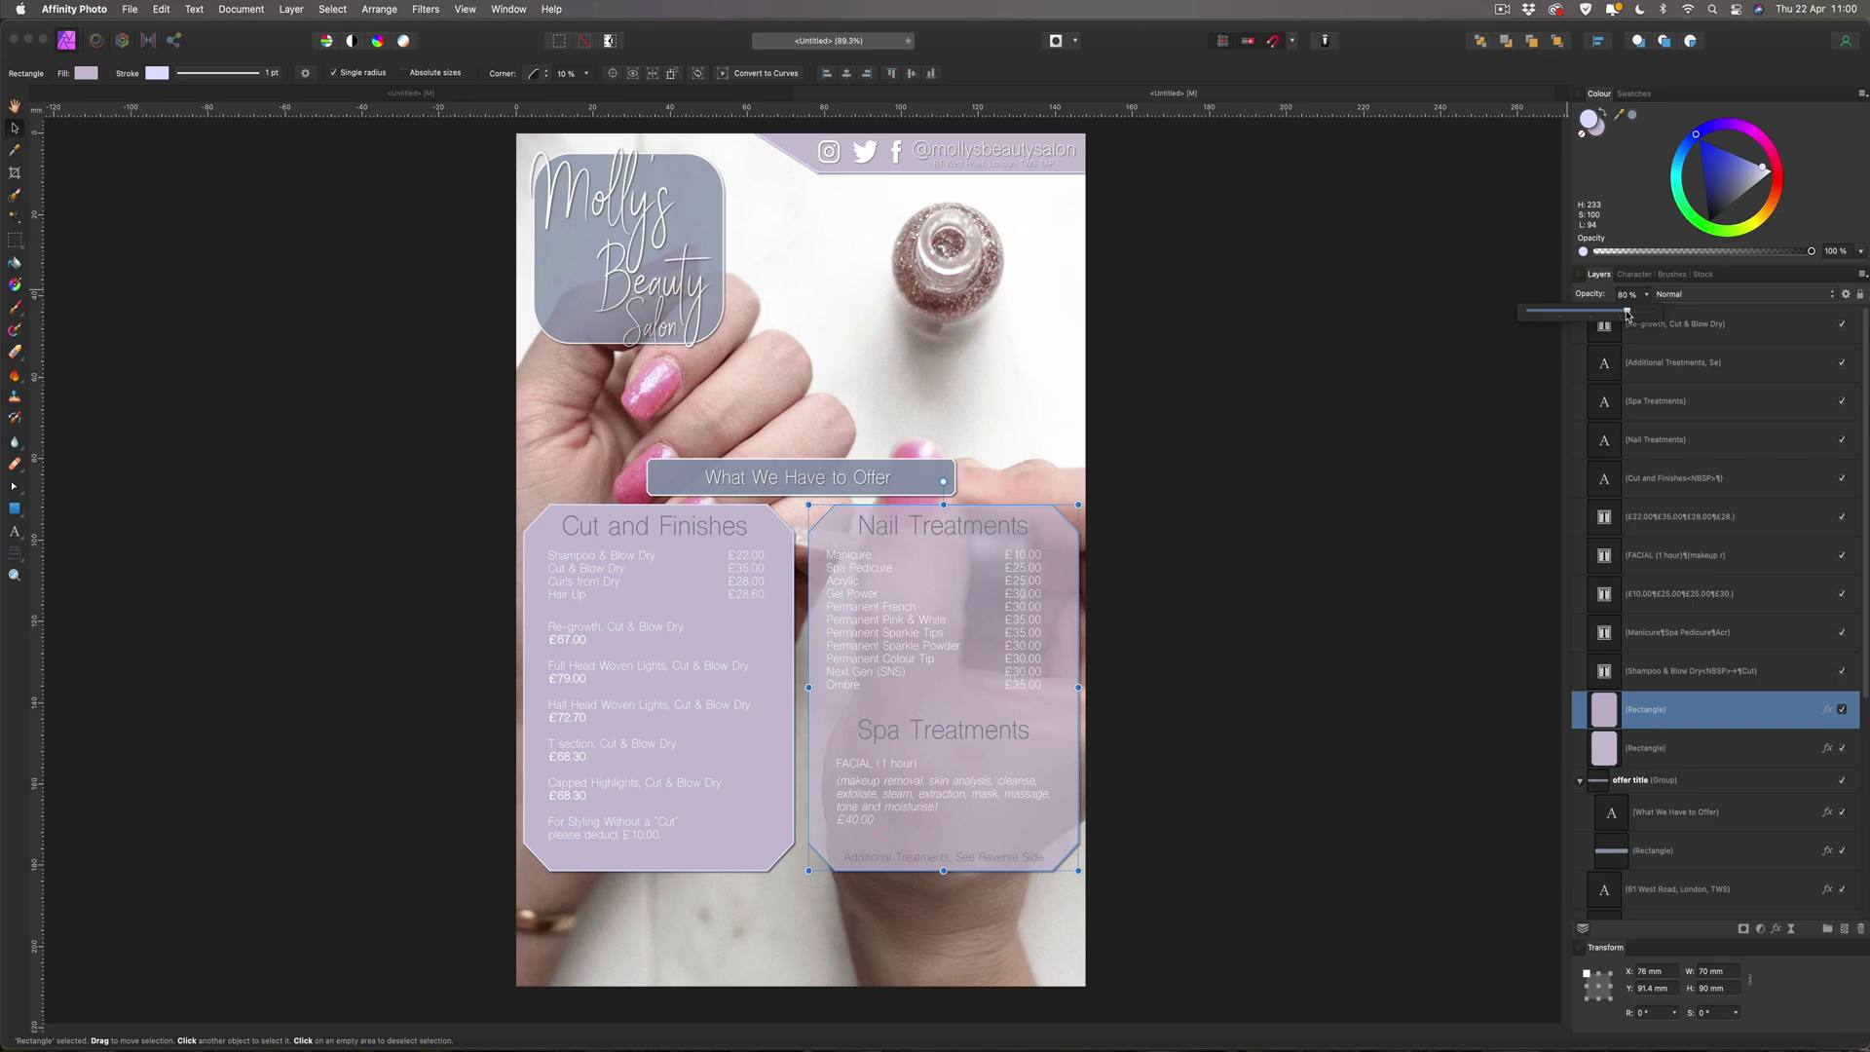
pyautogui.moveTo(1628, 312); pyautogui.dragTo(1634, 314)
pyautogui.click(1444, 294)
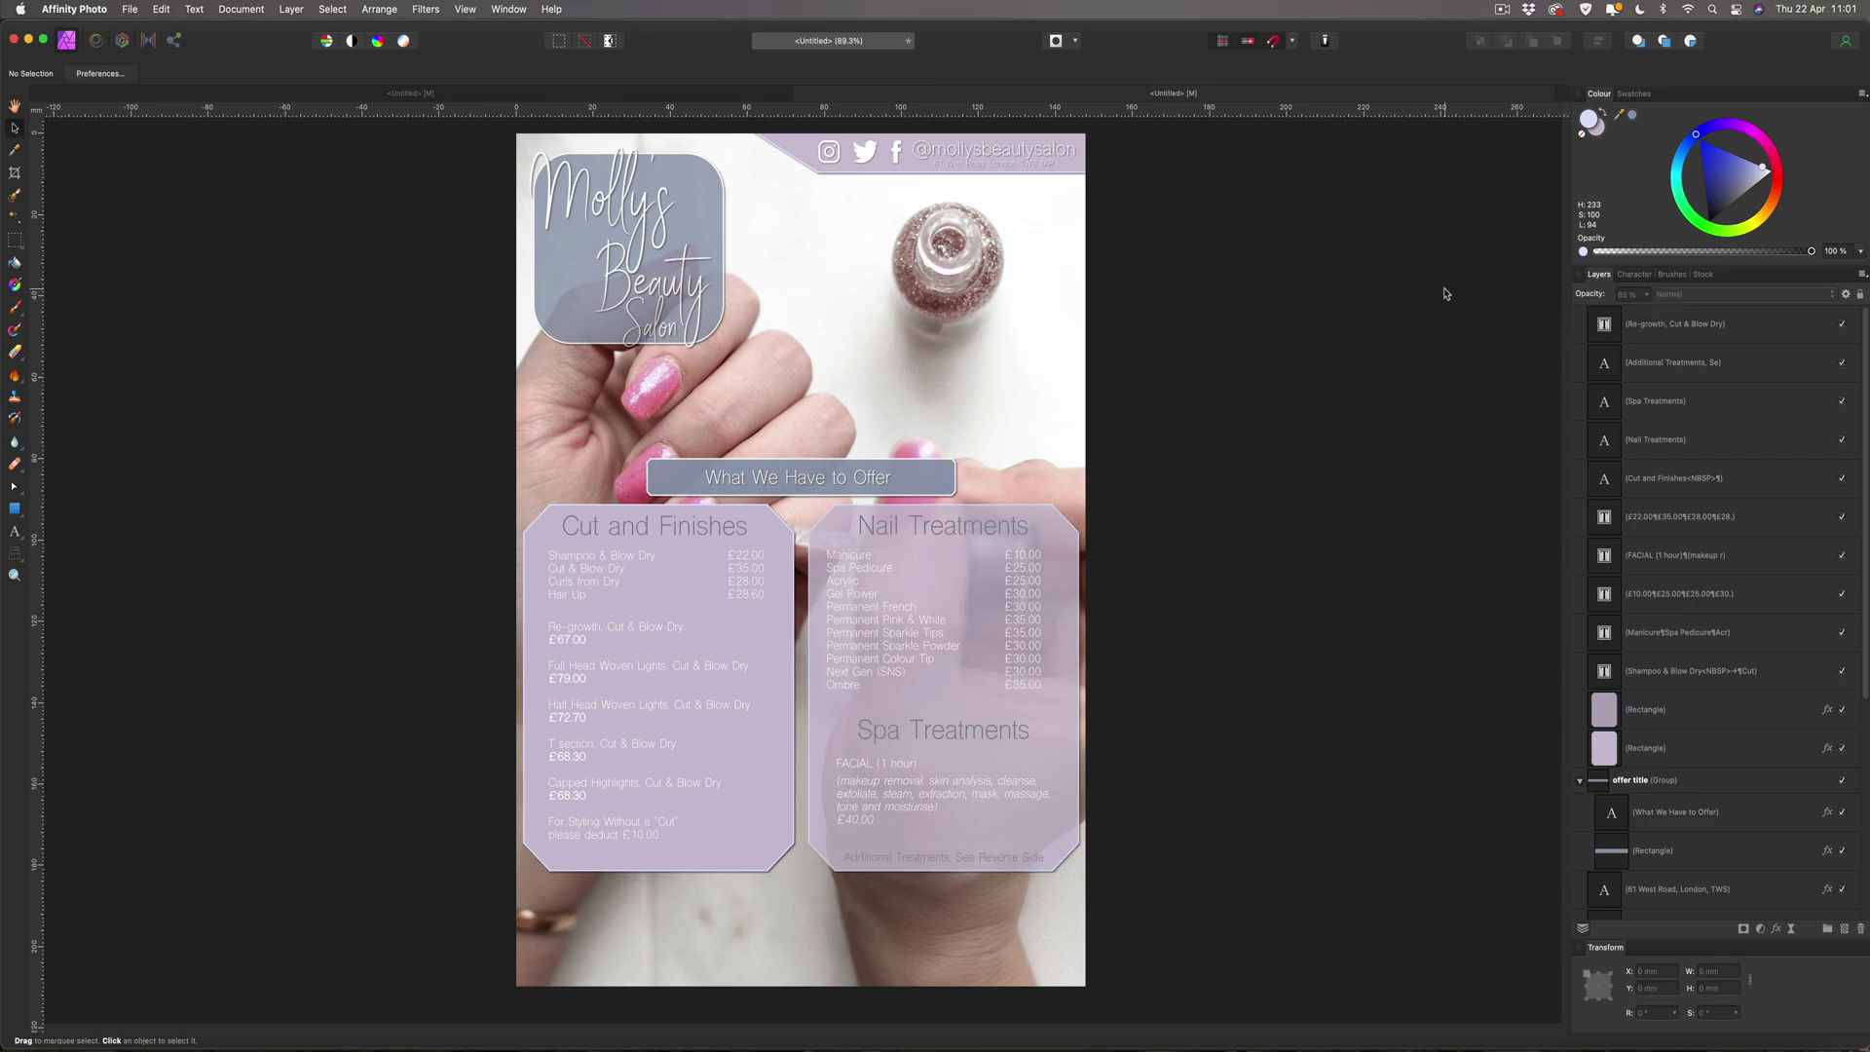
# Set the Cut and Finishes panel to 86% opacity and move the whole price section higher.
pyautogui.click(531, 539)
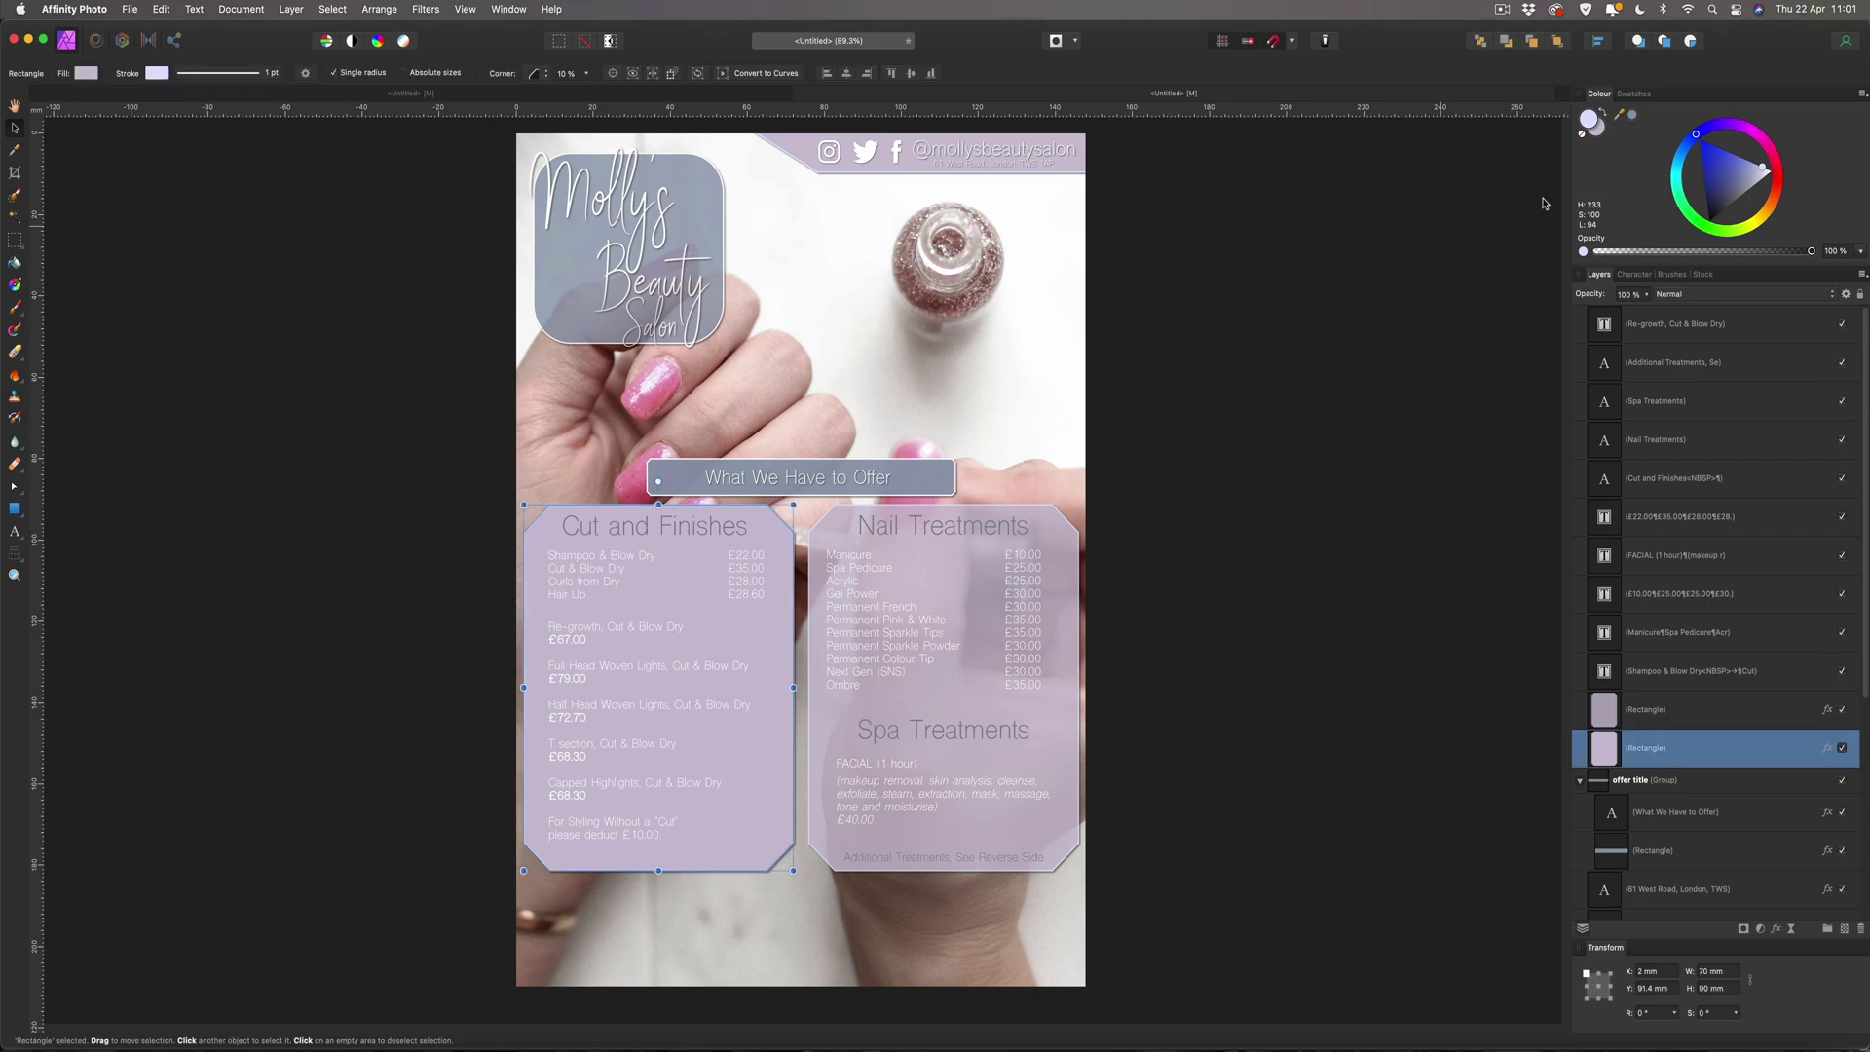
pyautogui.click(1645, 294)
pyautogui.moveTo(1639, 312); pyautogui.dragTo(1630, 312)
pyautogui.click(1417, 256)
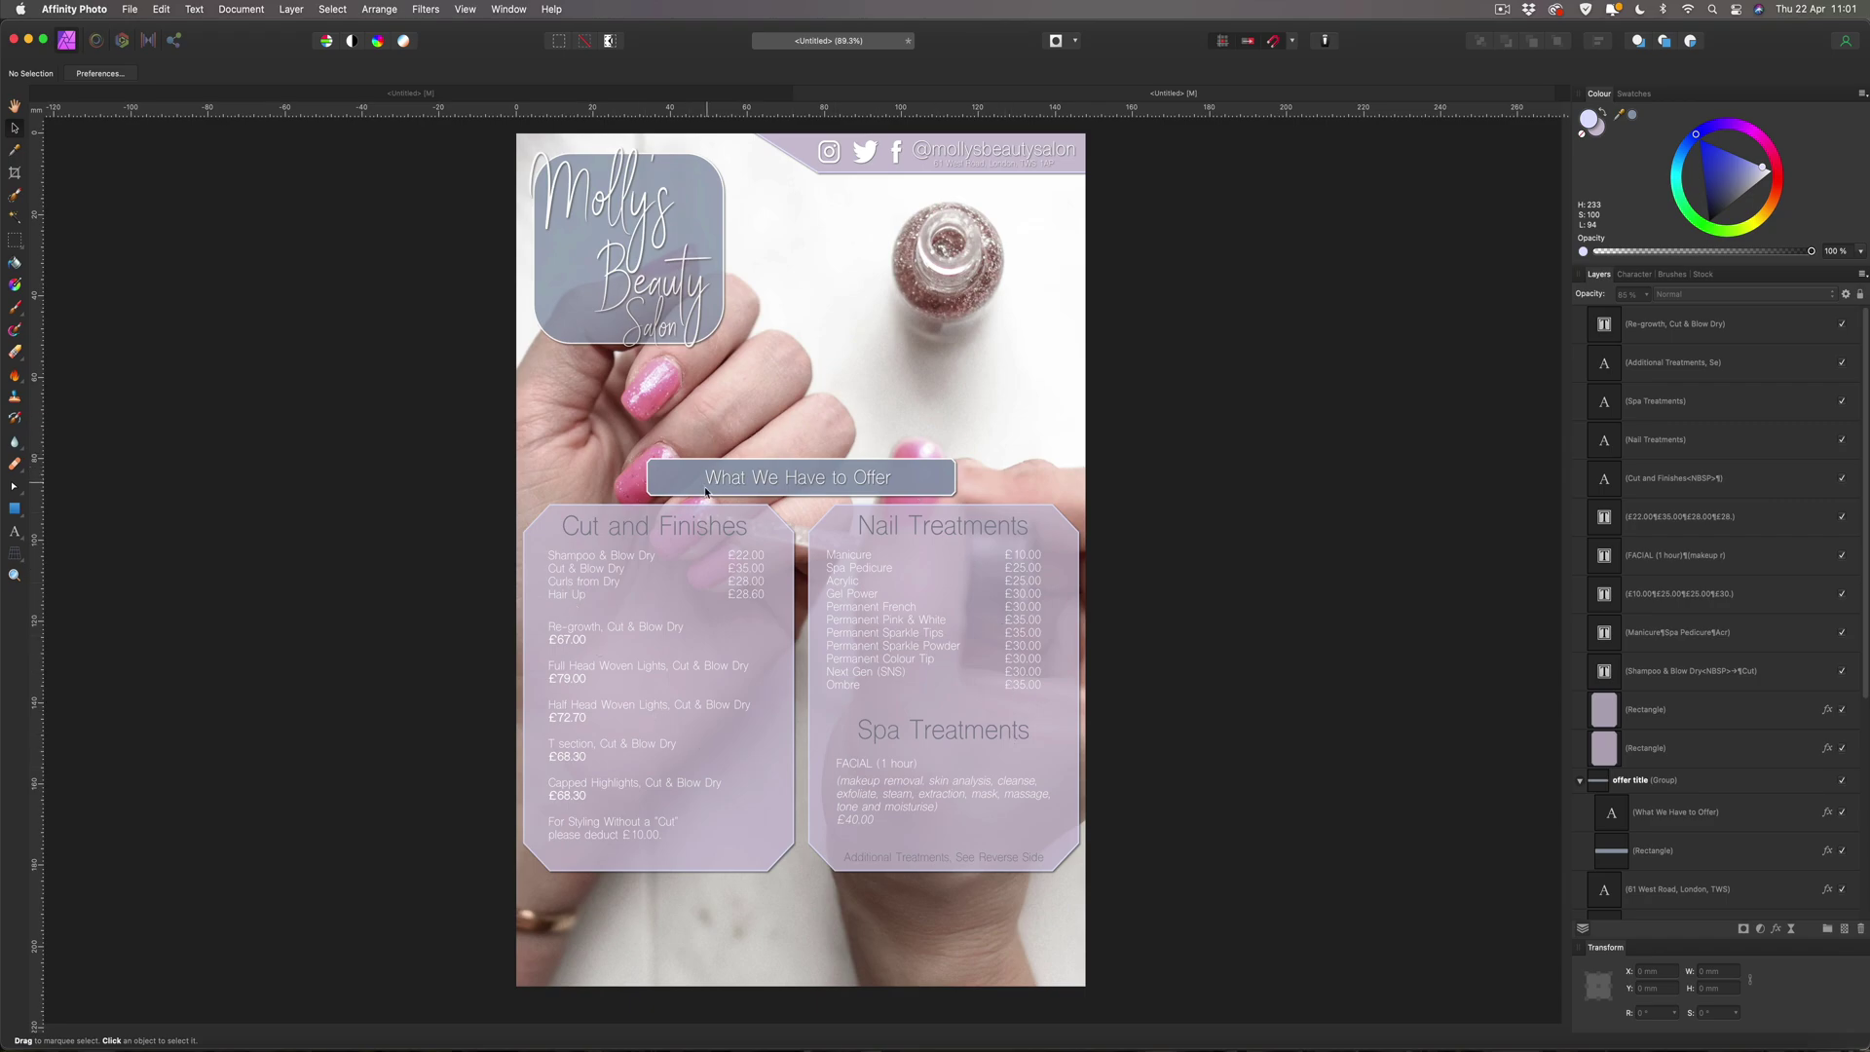
pyautogui.moveTo(451, 413); pyautogui.dragTo(1293, 981)
pyautogui.moveTo(843, 593); pyautogui.dragTo(843, 569)
pyautogui.press('Up')
pyautogui.press('Up')
pyautogui.press('Up')
pyautogui.press('Up')
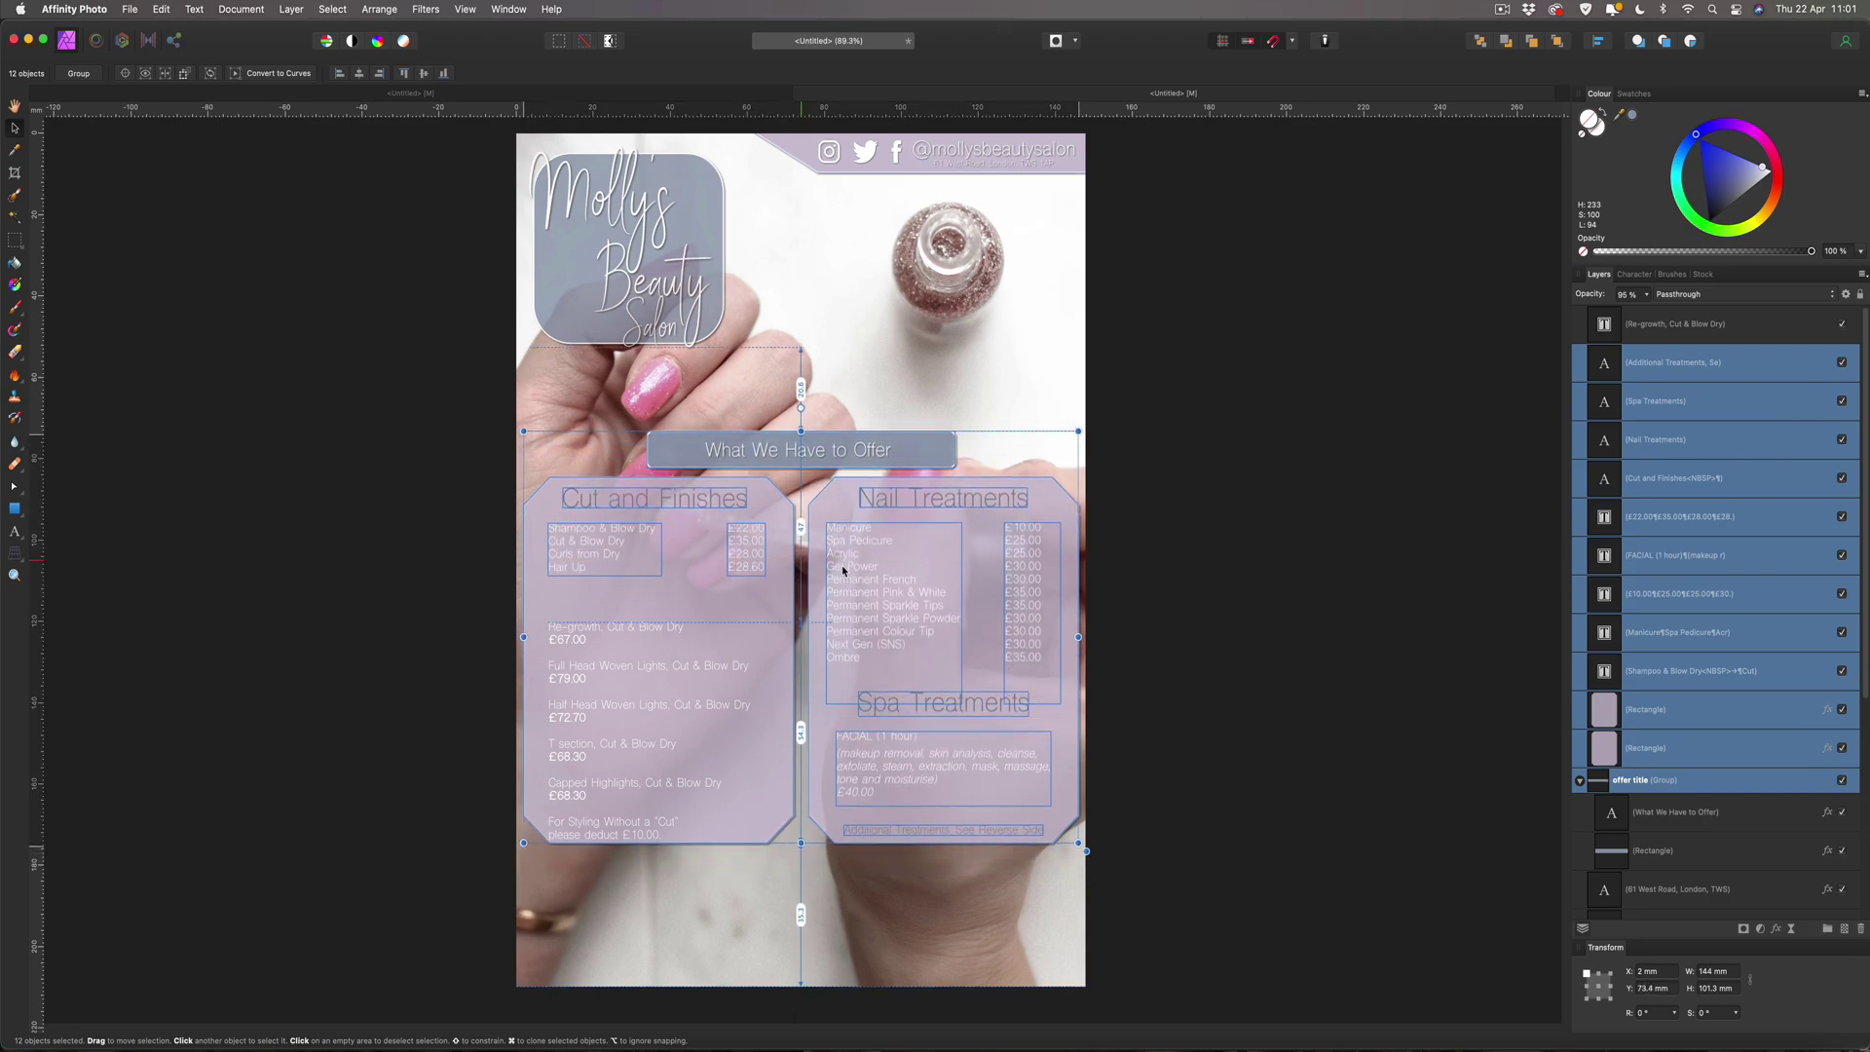
pyautogui.press('Up')
pyautogui.press('Up')
pyautogui.press('Up')
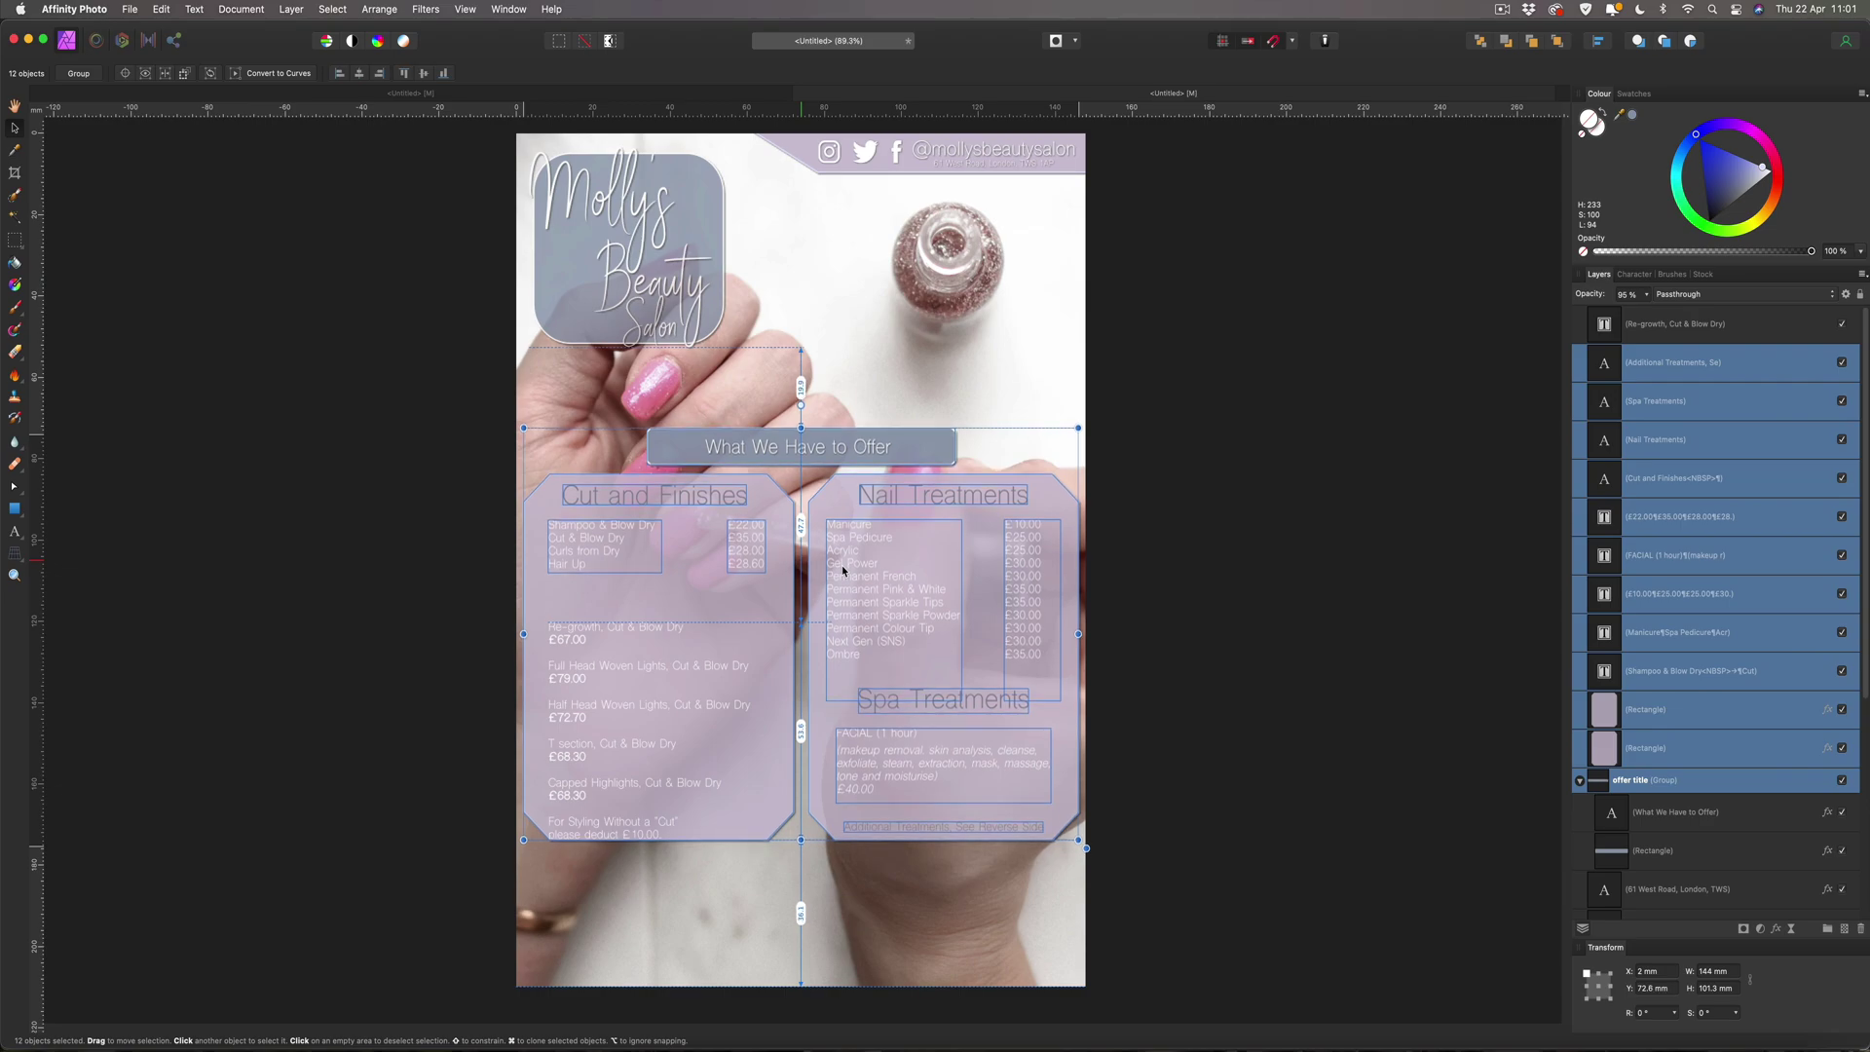
pyautogui.press('Up')
pyautogui.press('Up')
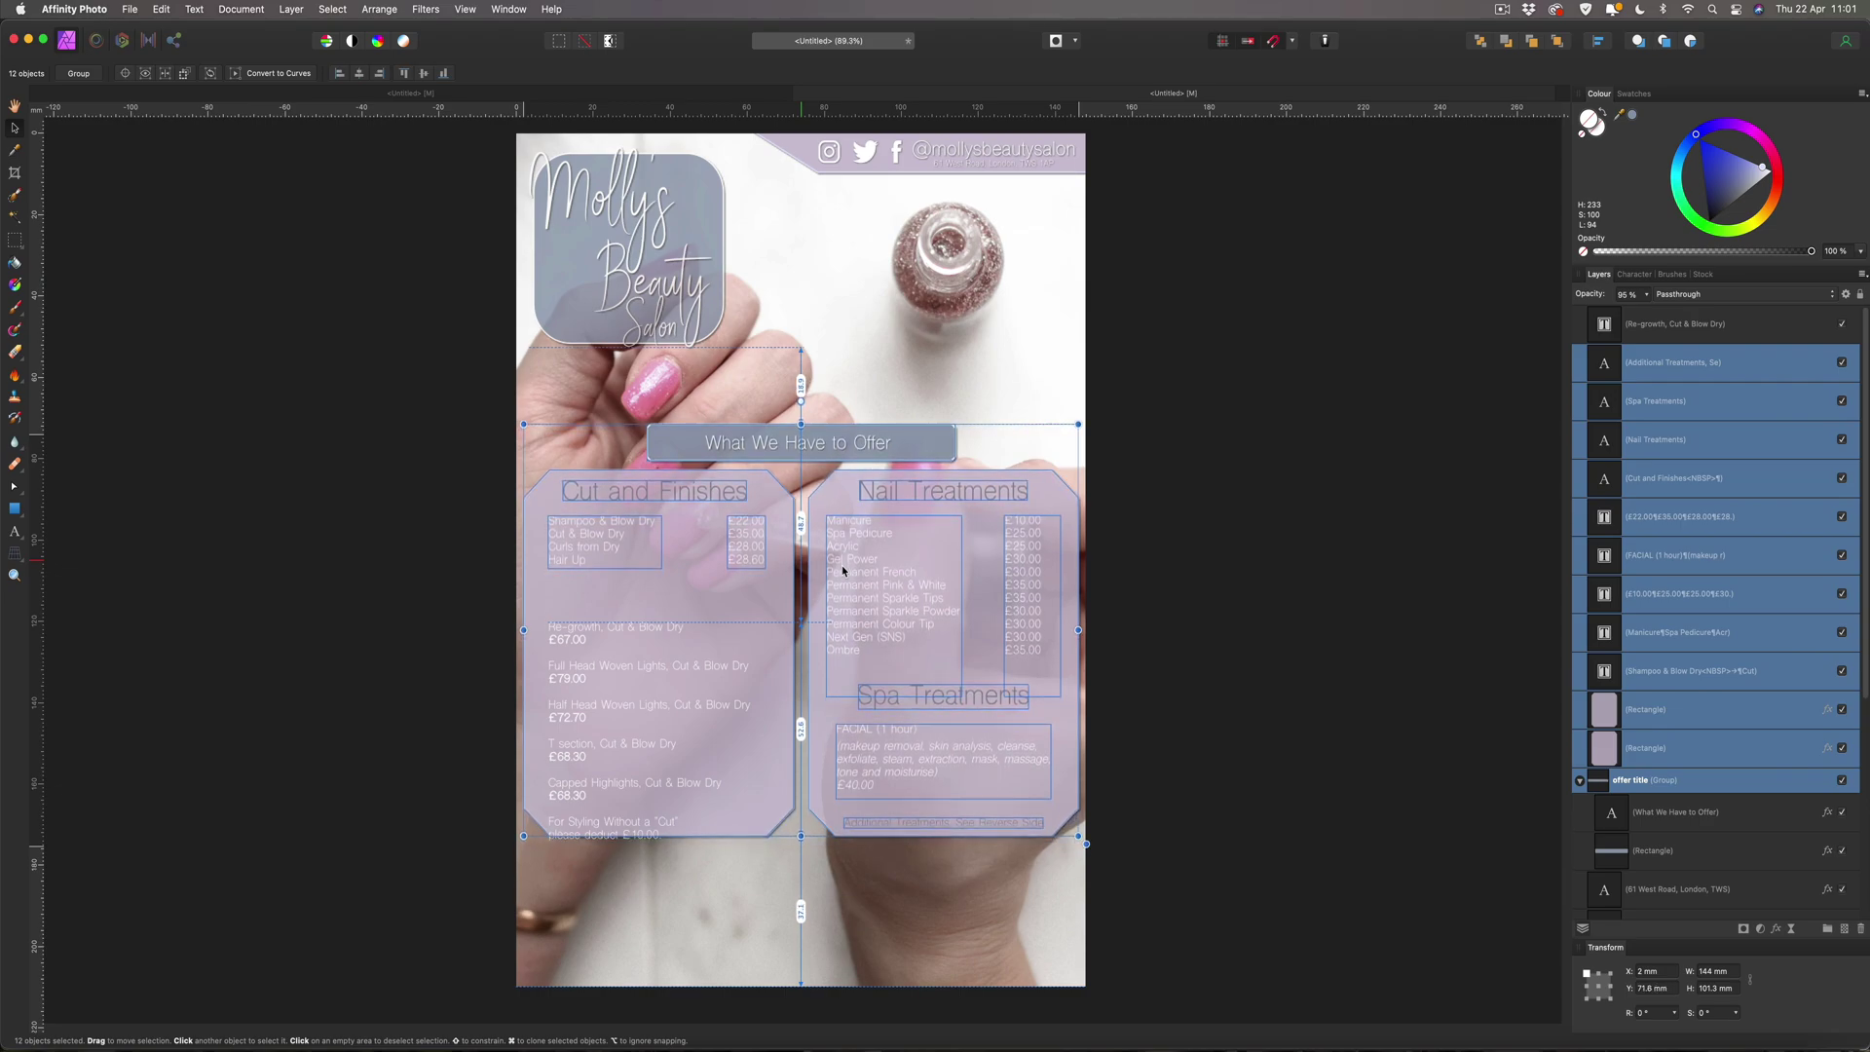
pyautogui.press('Down')
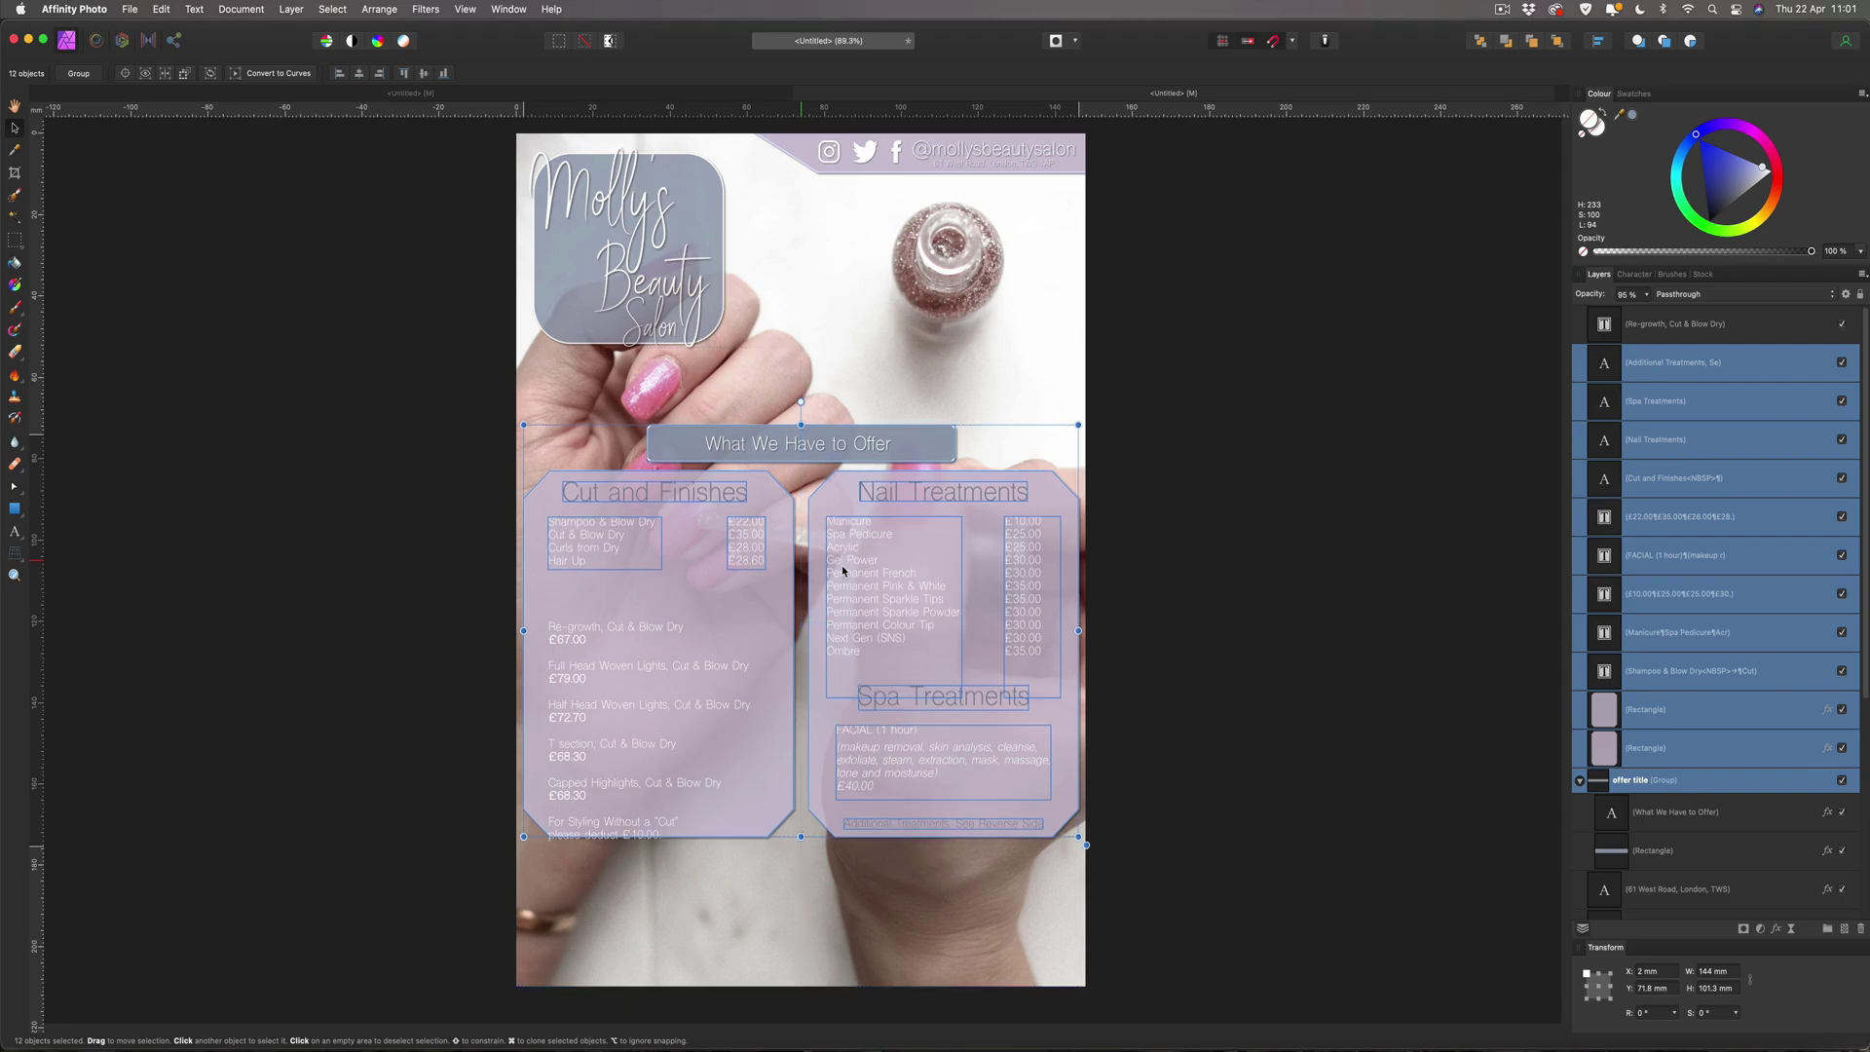
pyautogui.click(1285, 569)
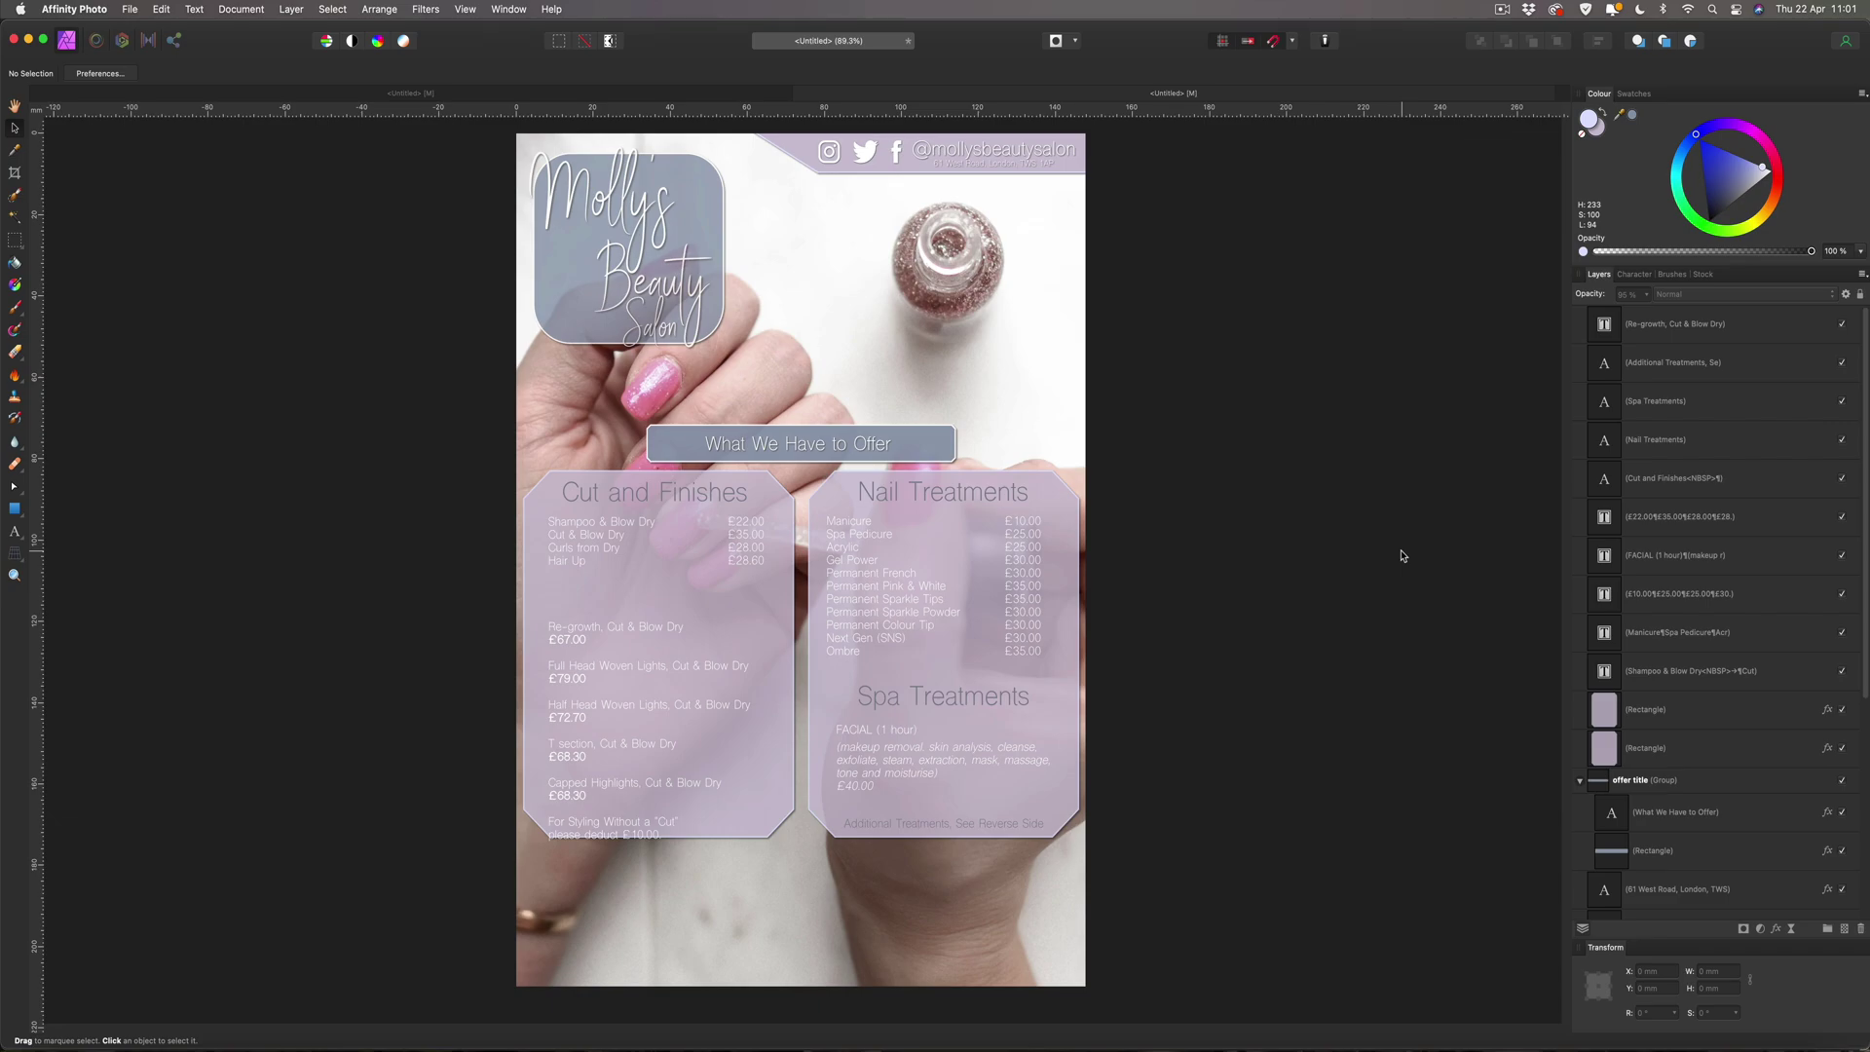
pyautogui.click(586, 665)
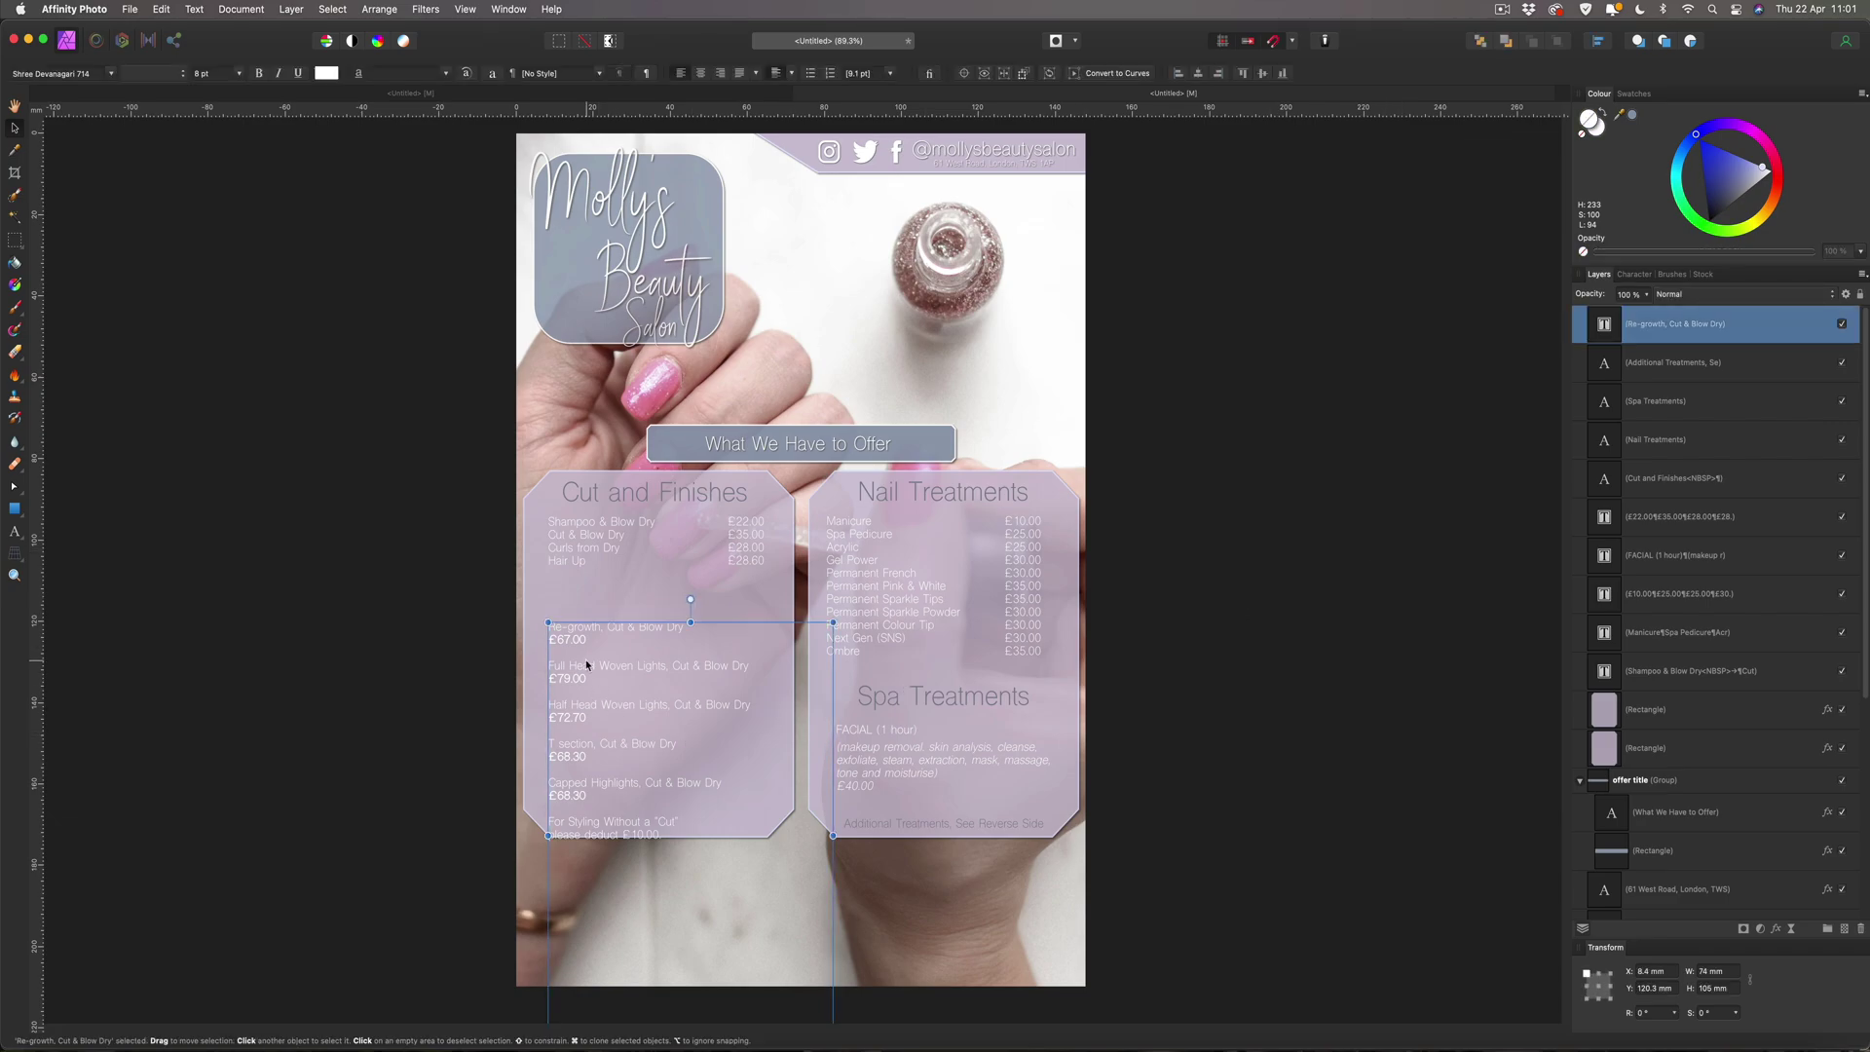
pyautogui.moveTo(587, 665); pyautogui.dragTo(590, 624)
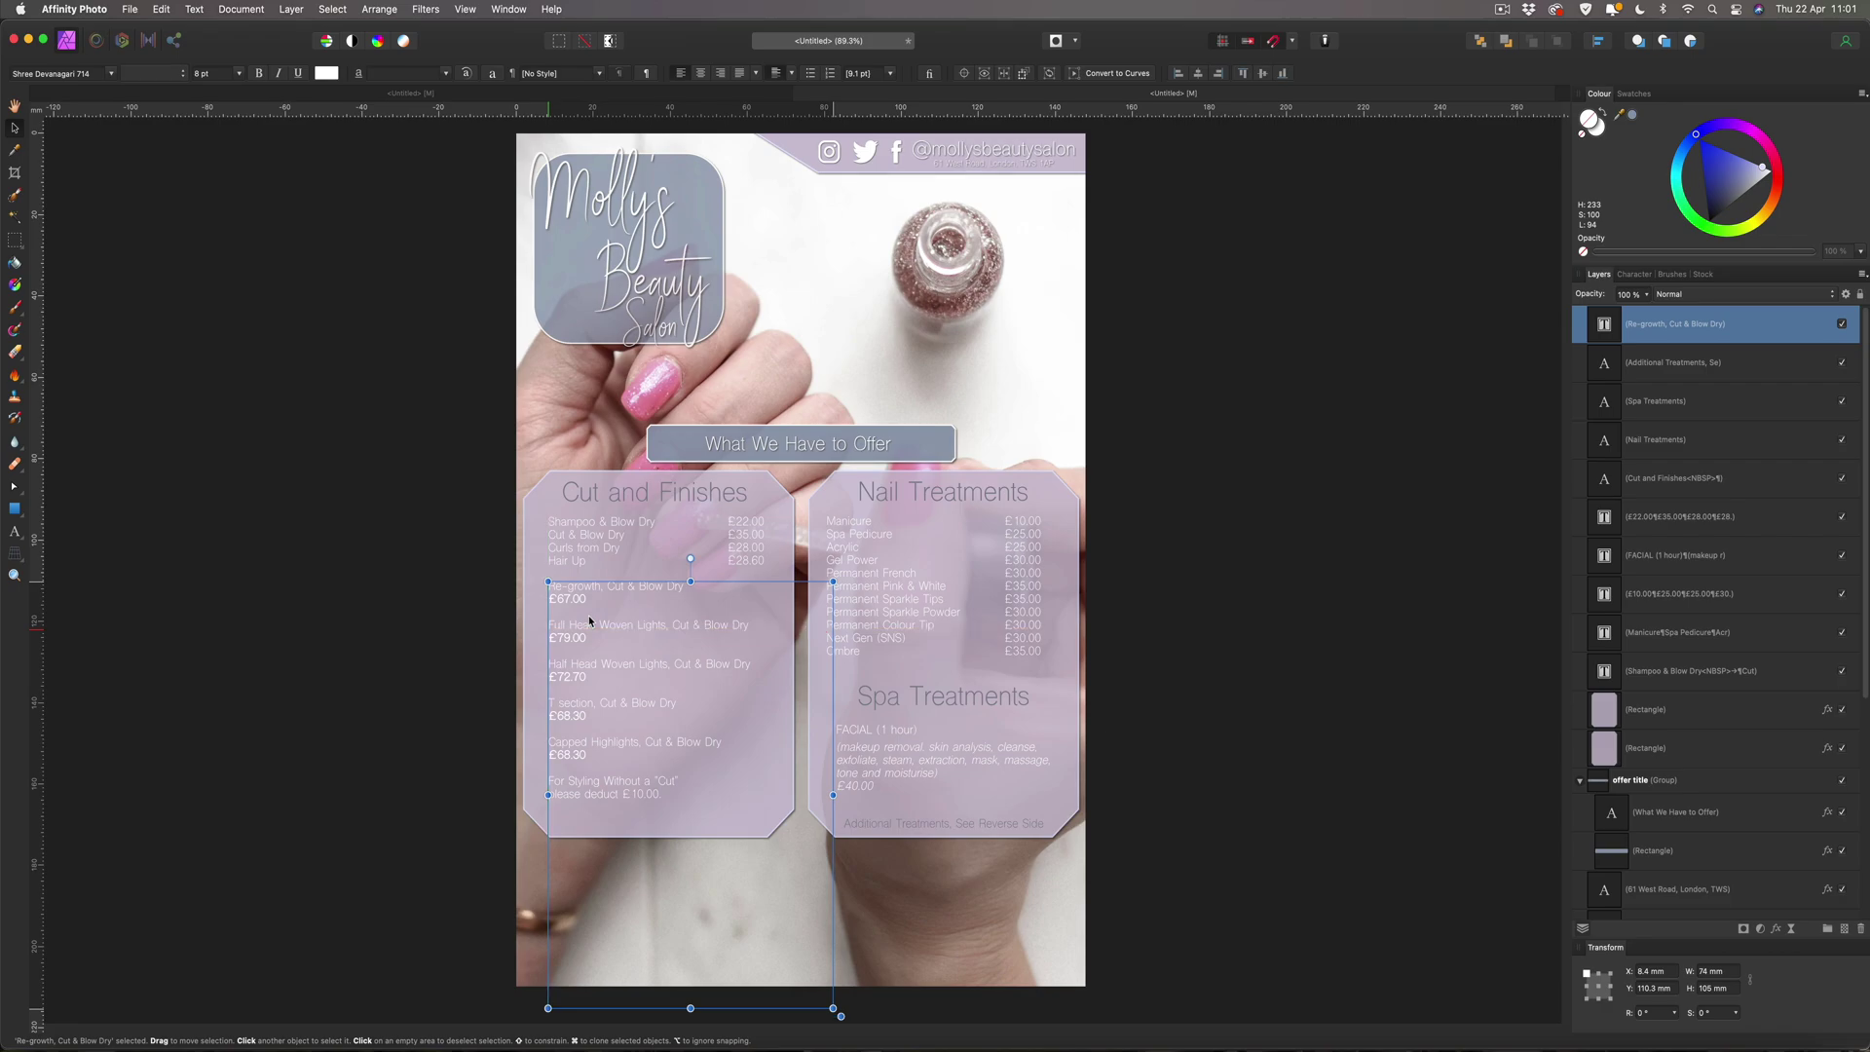
pyautogui.click(1320, 656)
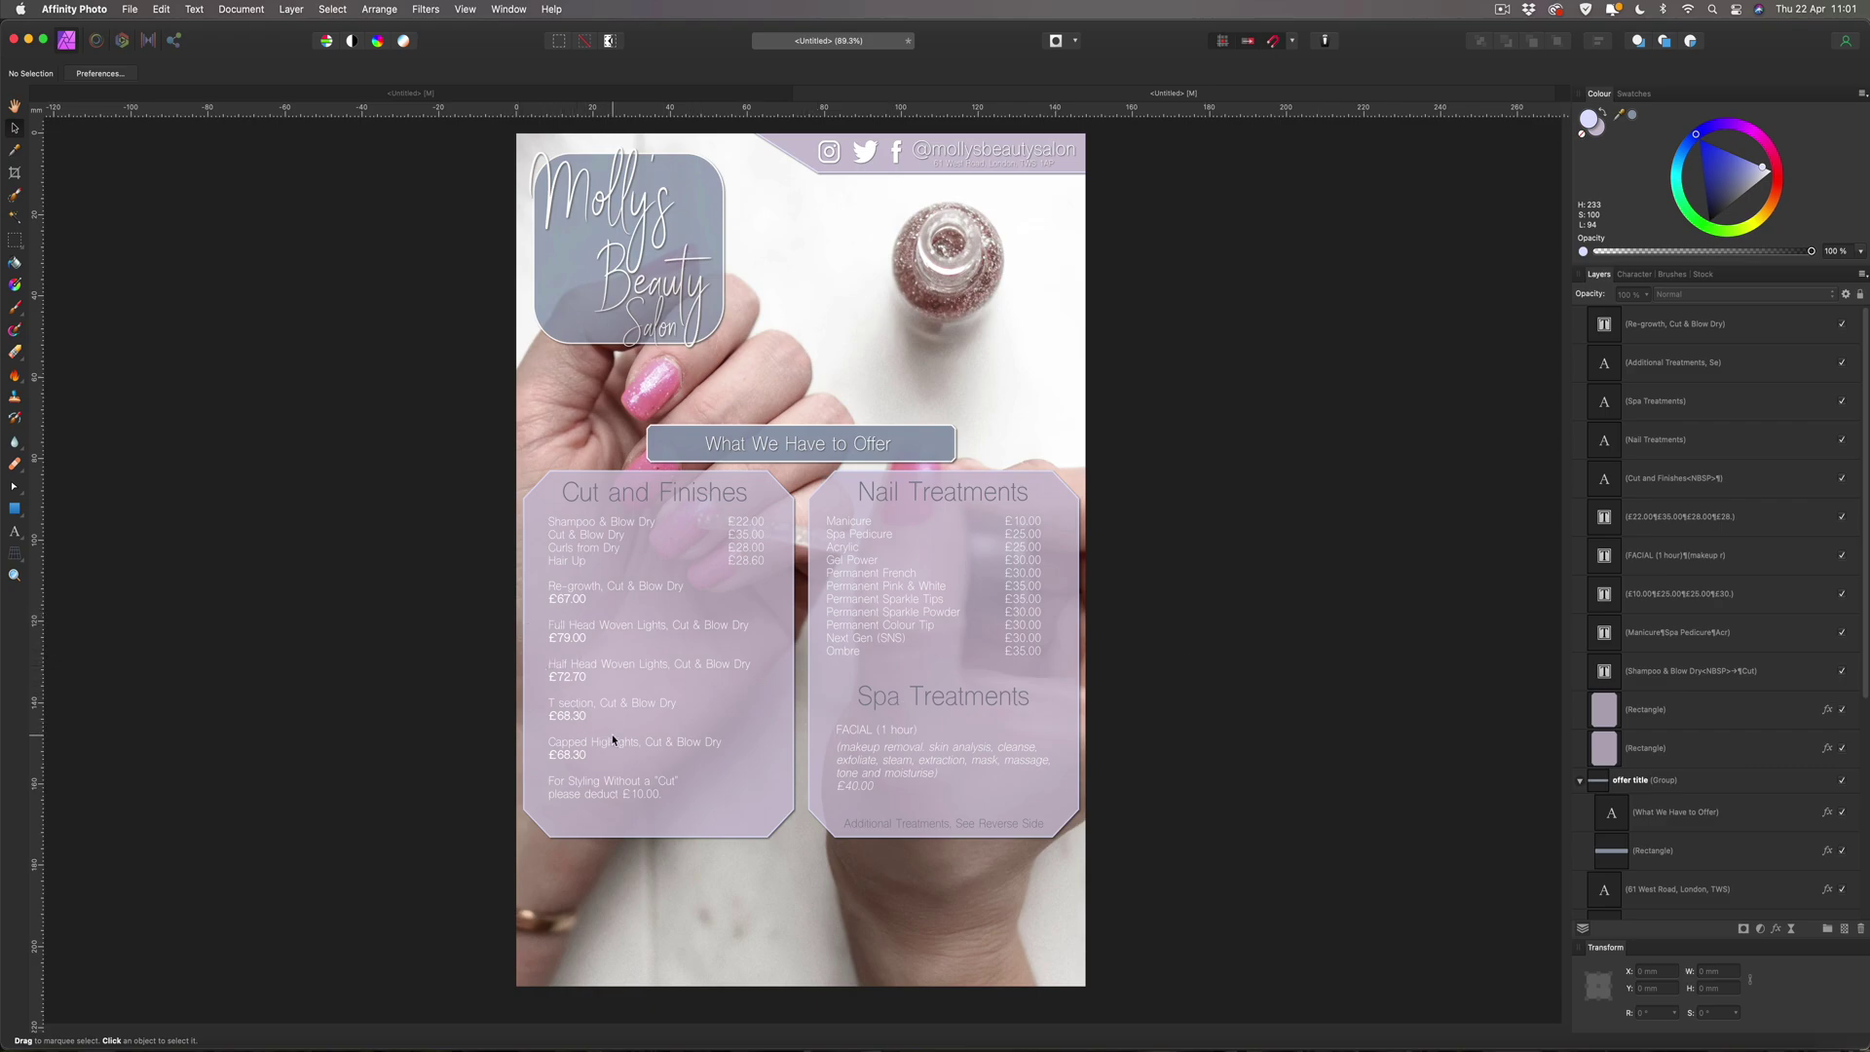
pyautogui.click(579, 602)
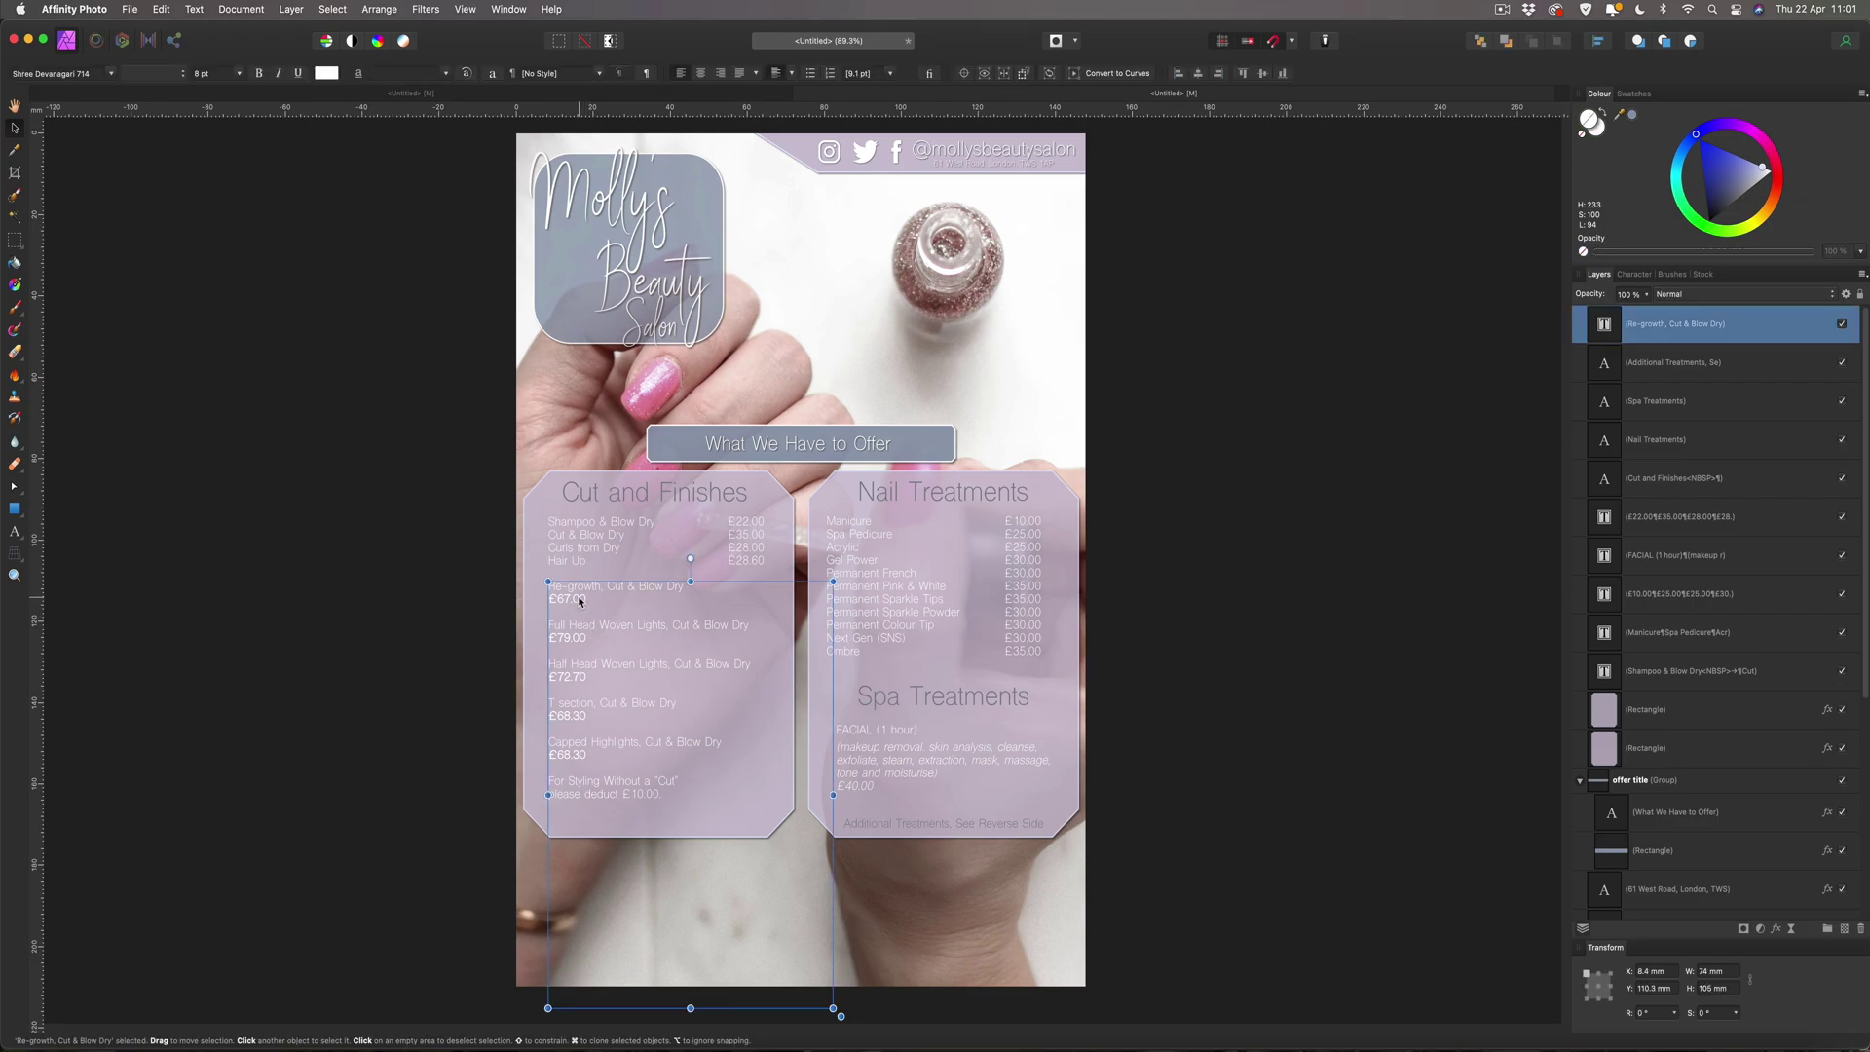
pyautogui.moveTo(578, 603); pyautogui.dragTo(578, 613)
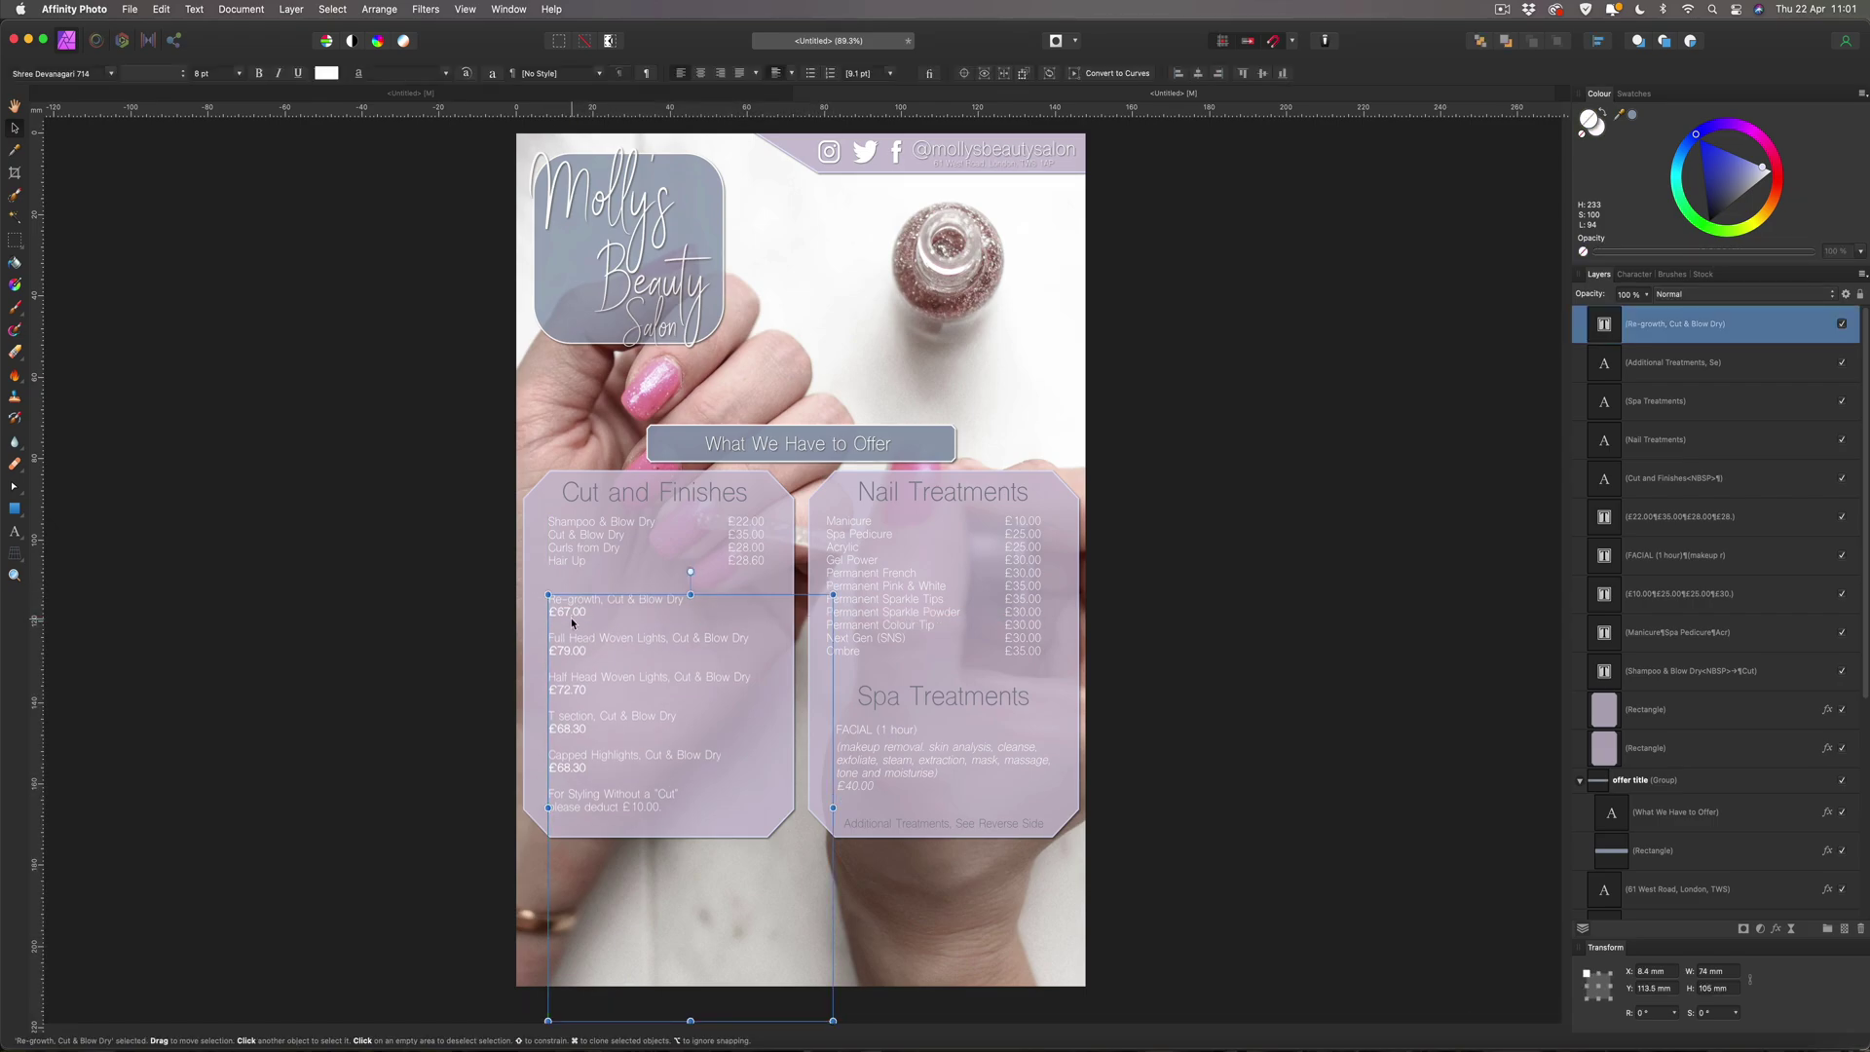
pyautogui.click(493, 635)
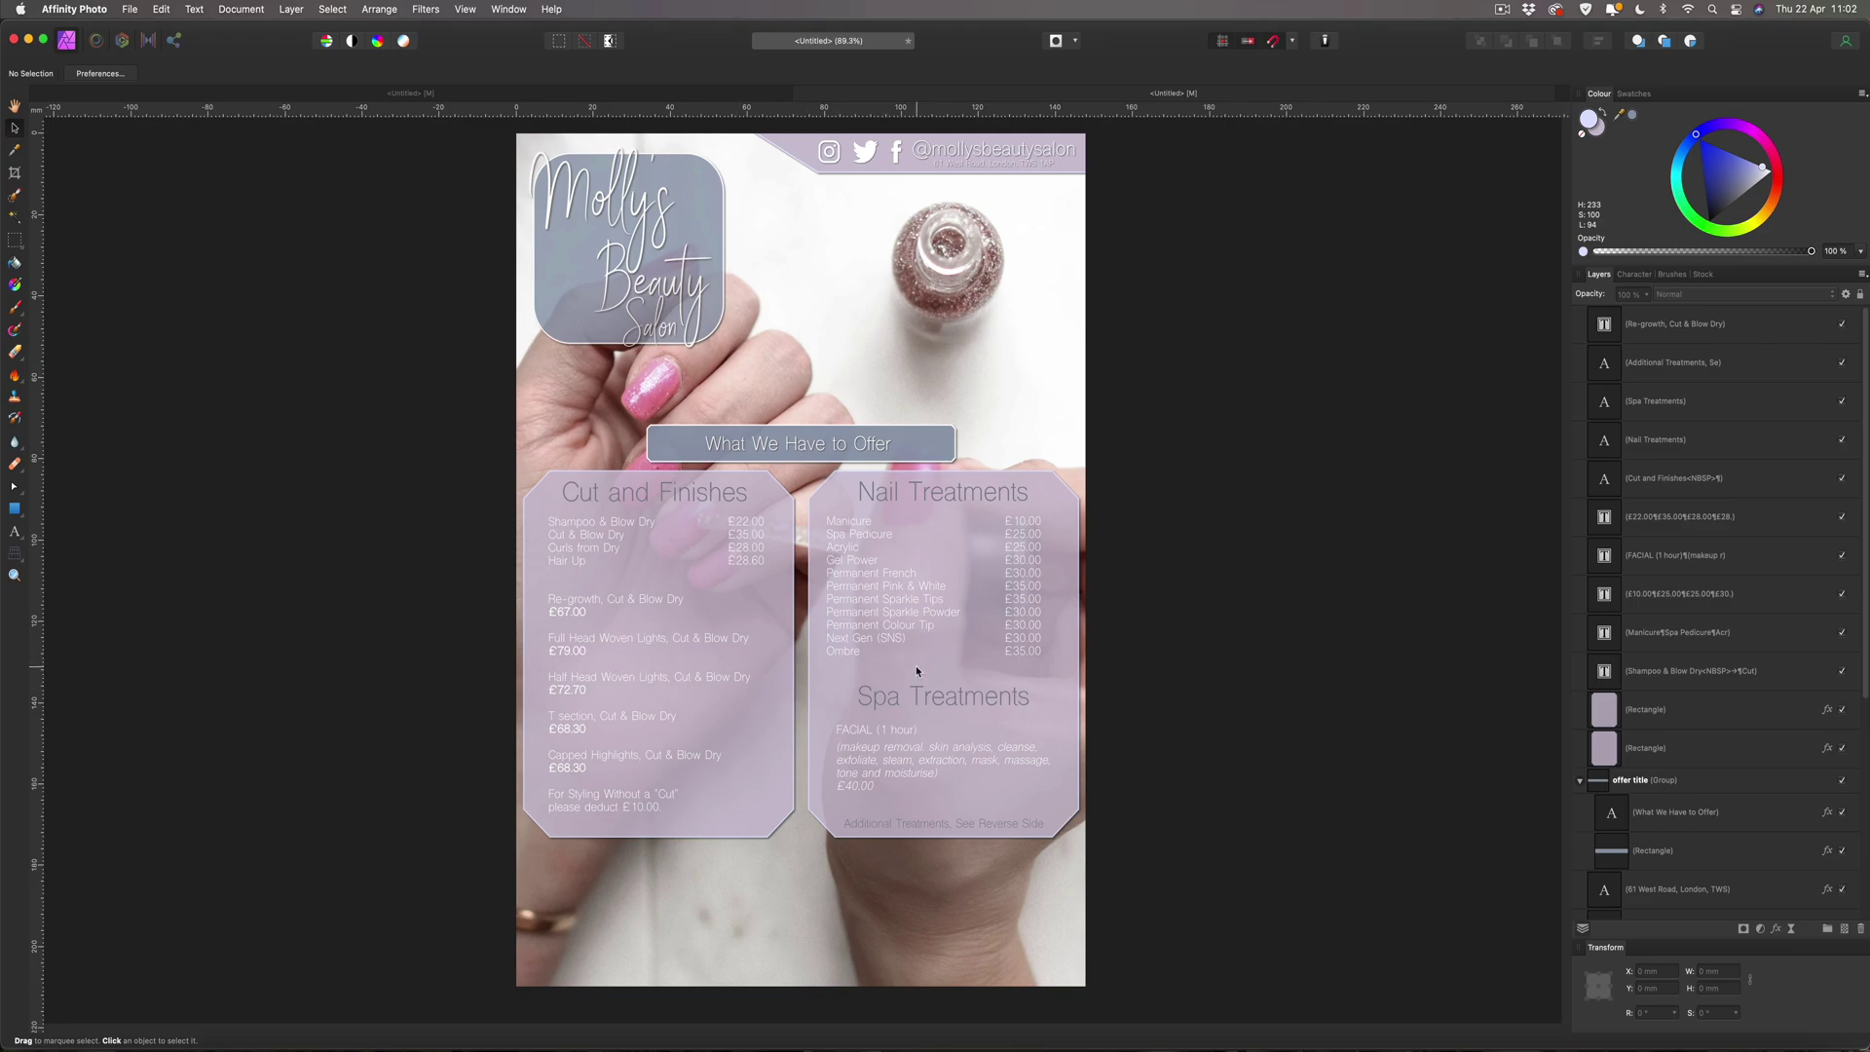
pyautogui.click(572, 489)
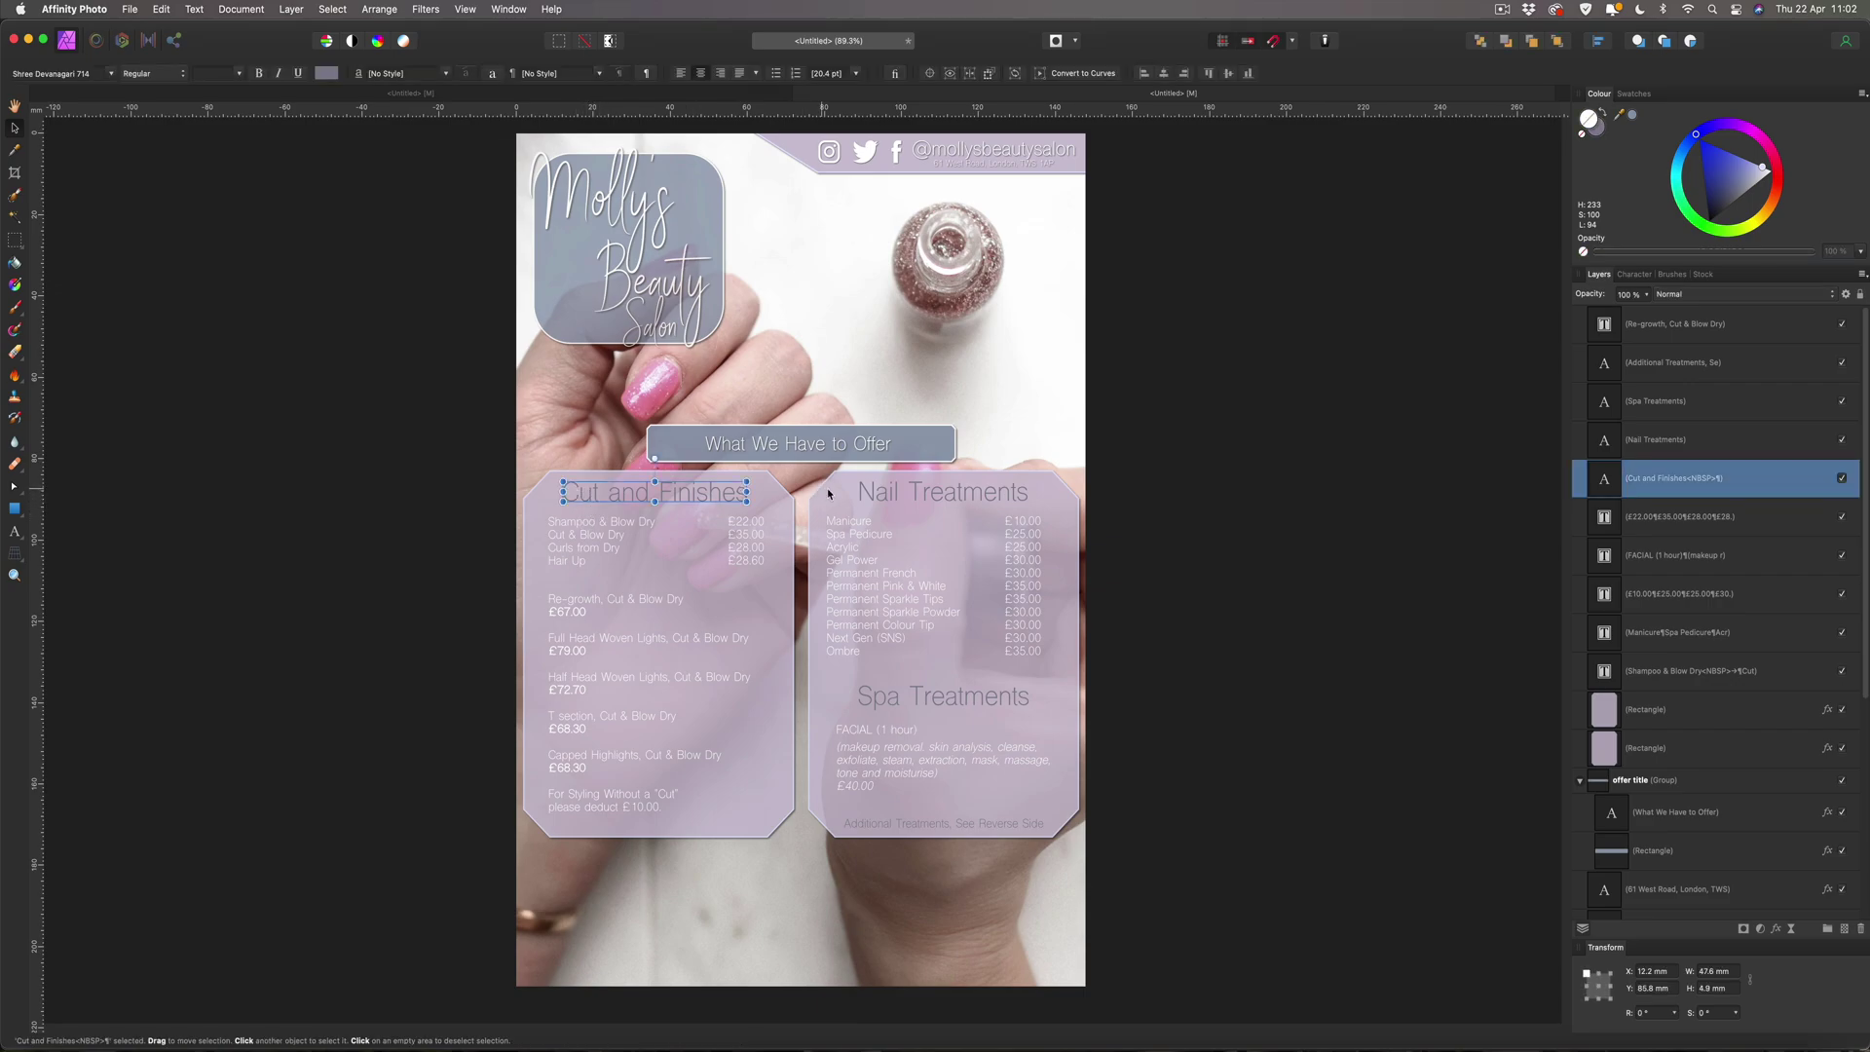
pyautogui.click(1601, 130)
pyautogui.doubleClick(1600, 129)
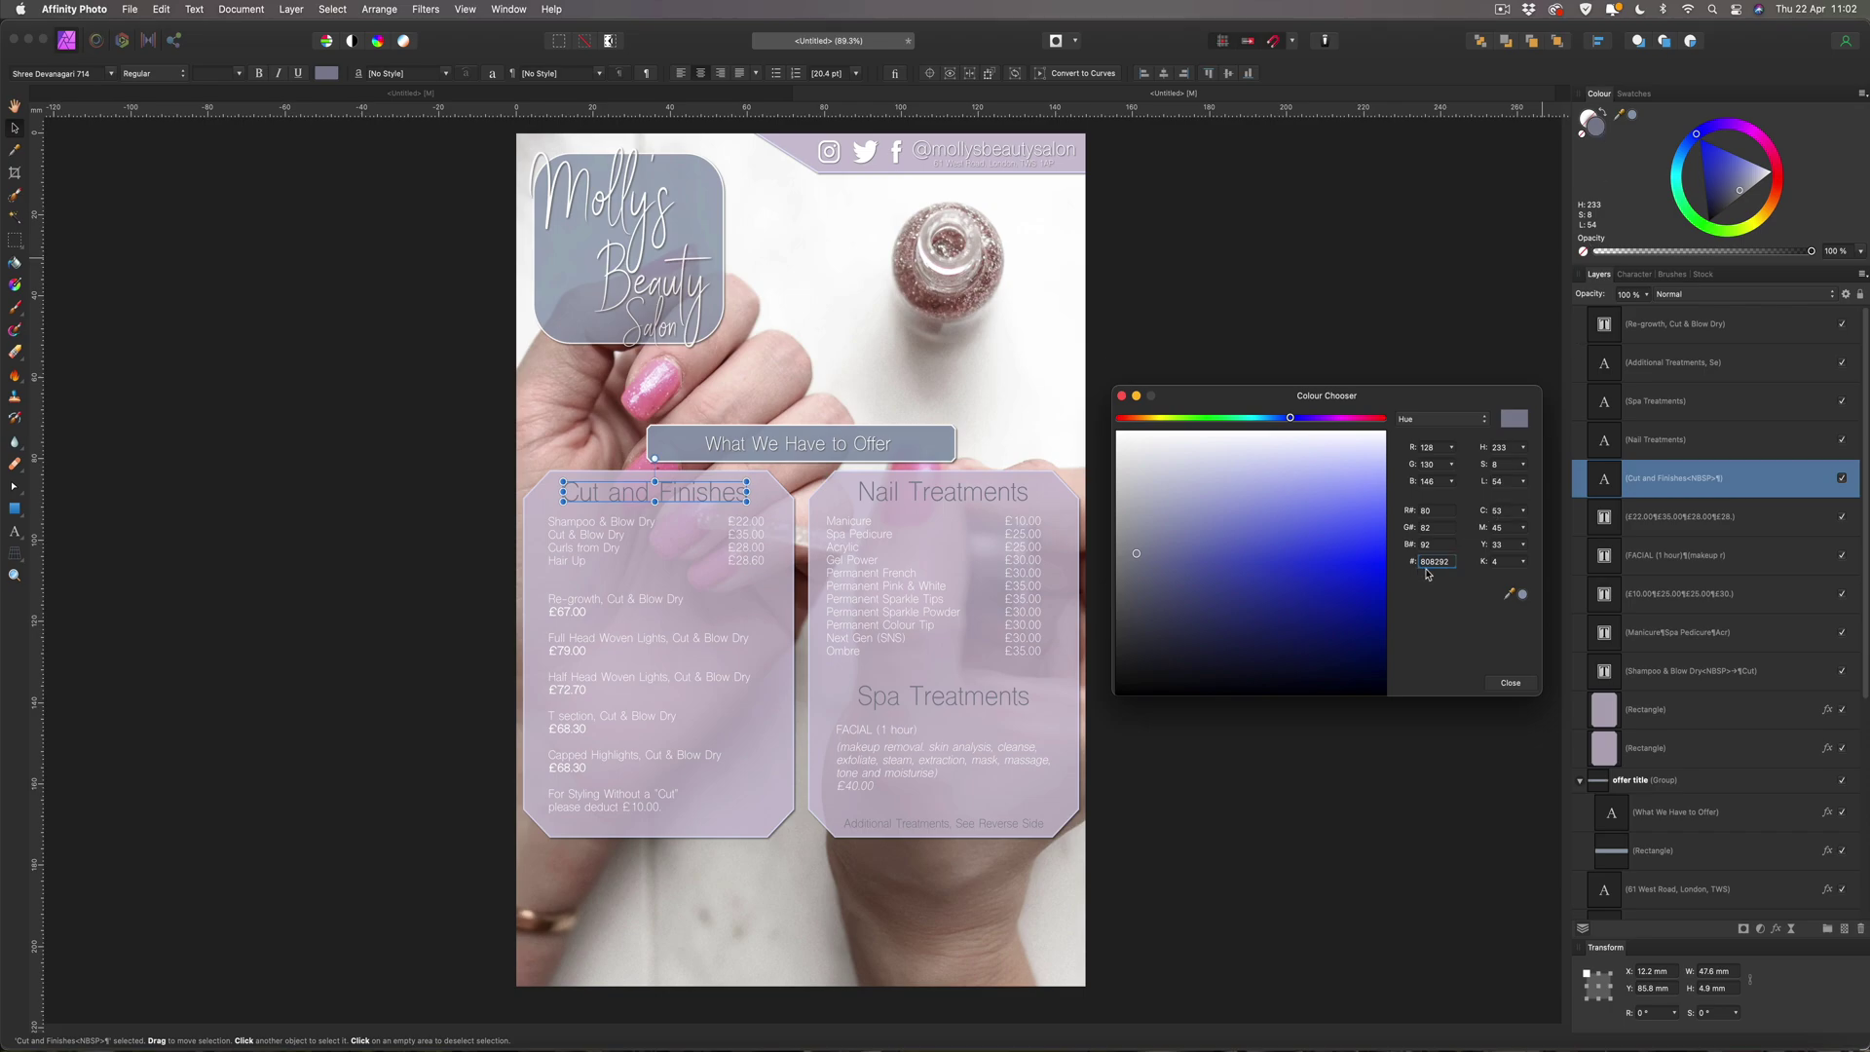
pyautogui.click(1510, 683)
pyautogui.click(1282, 490)
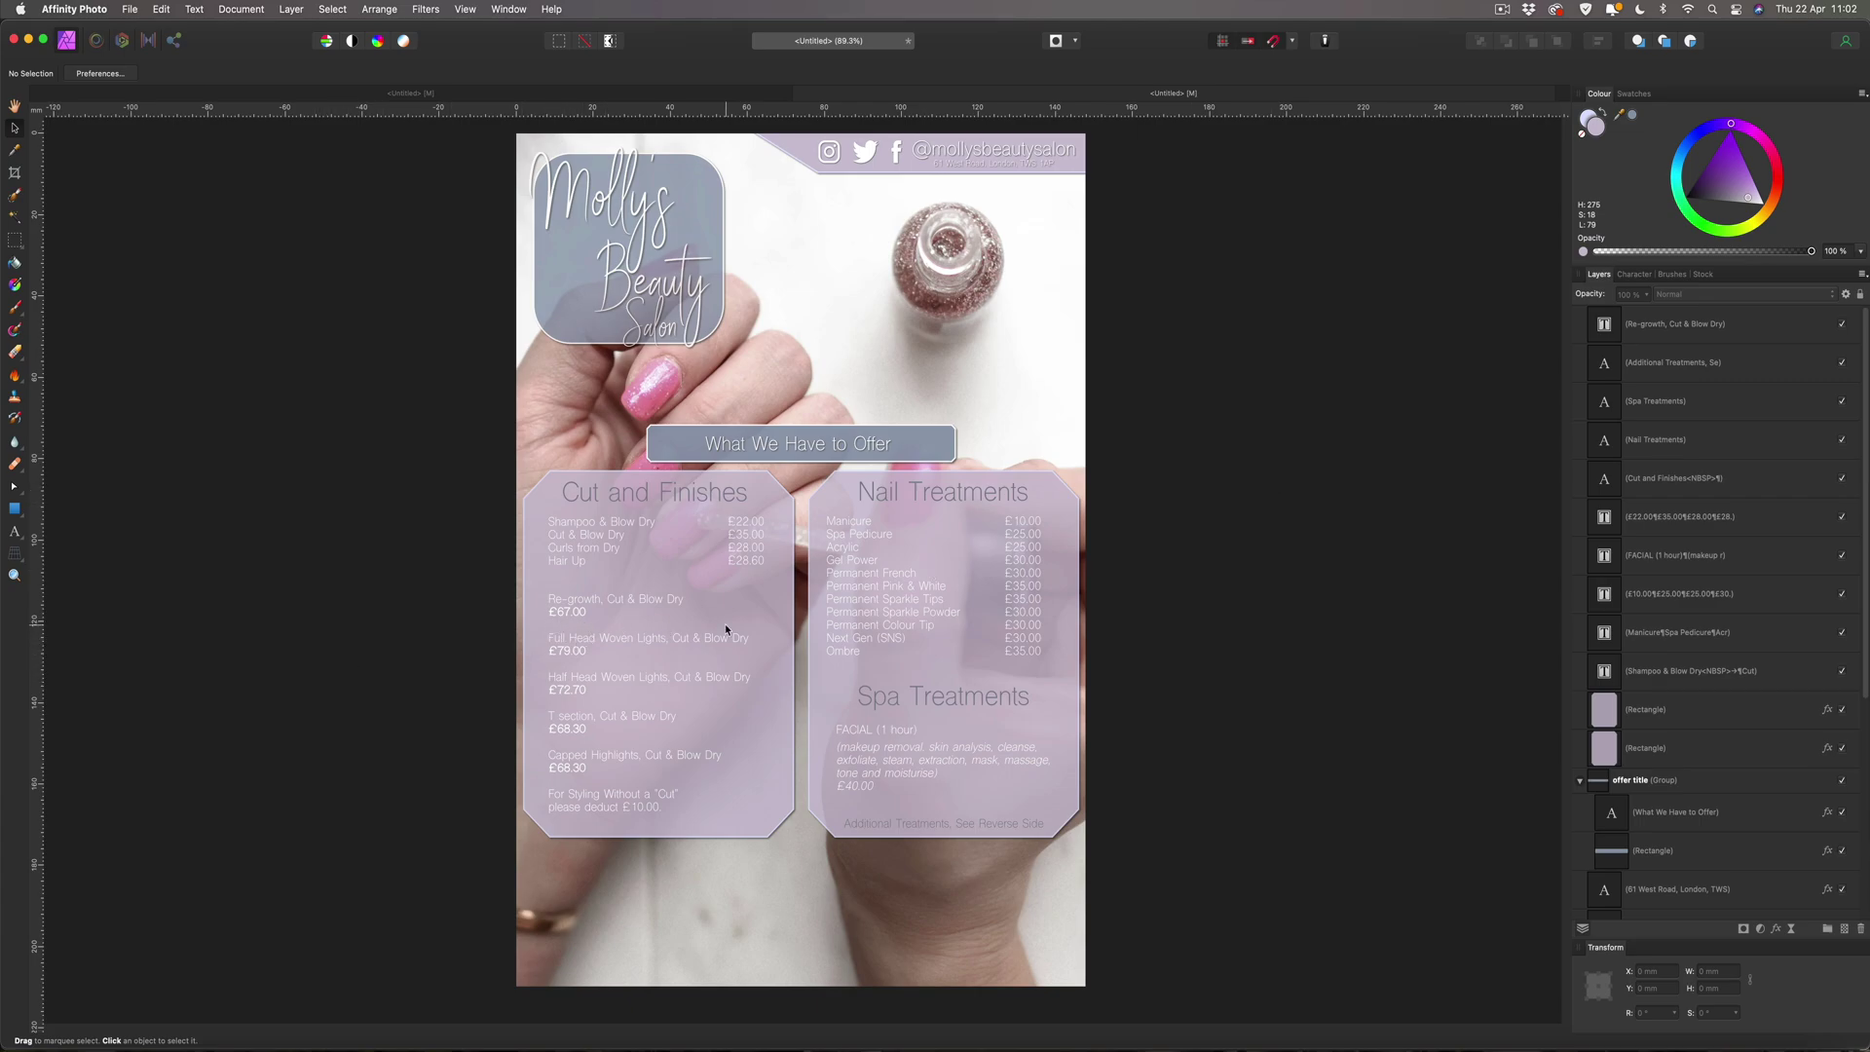
# Draw a straight line across the panel just beneath the £67.00 Re-growth price.
pyautogui.scroll(5, 724, 624)
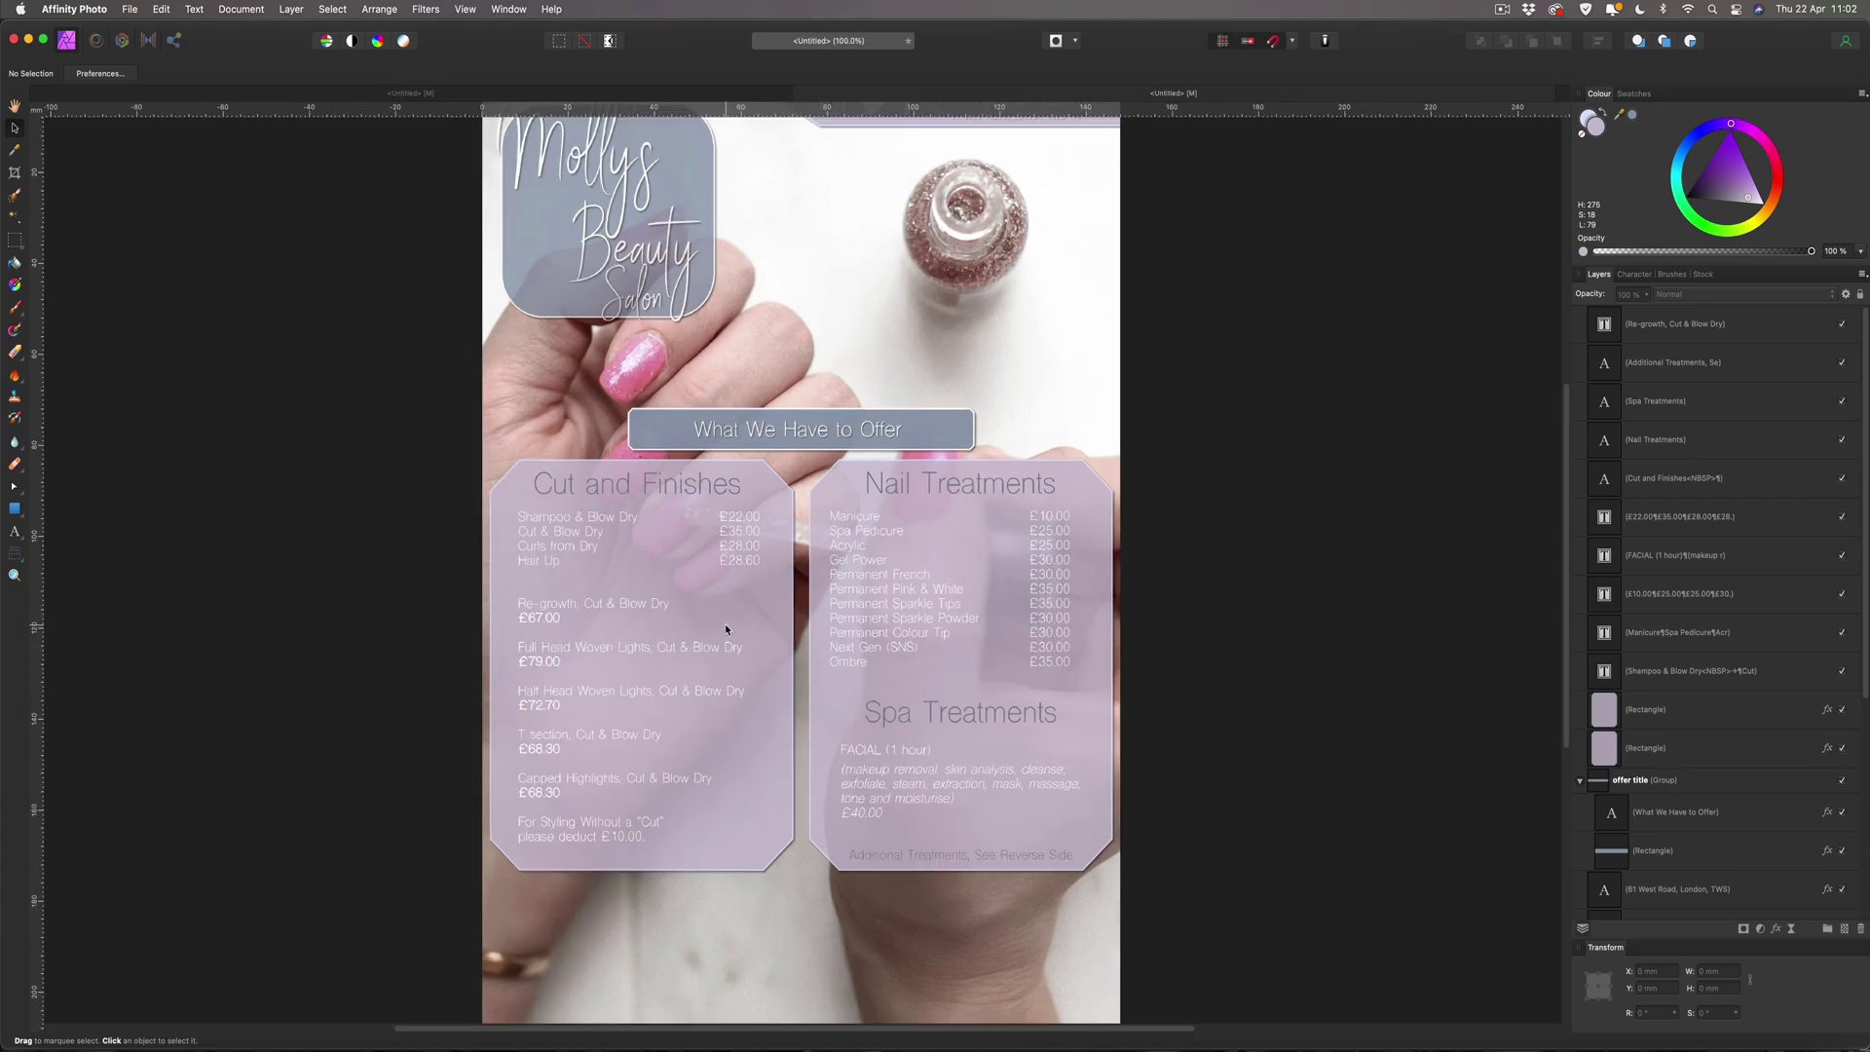
pyautogui.hscroll(-5, 725, 623)
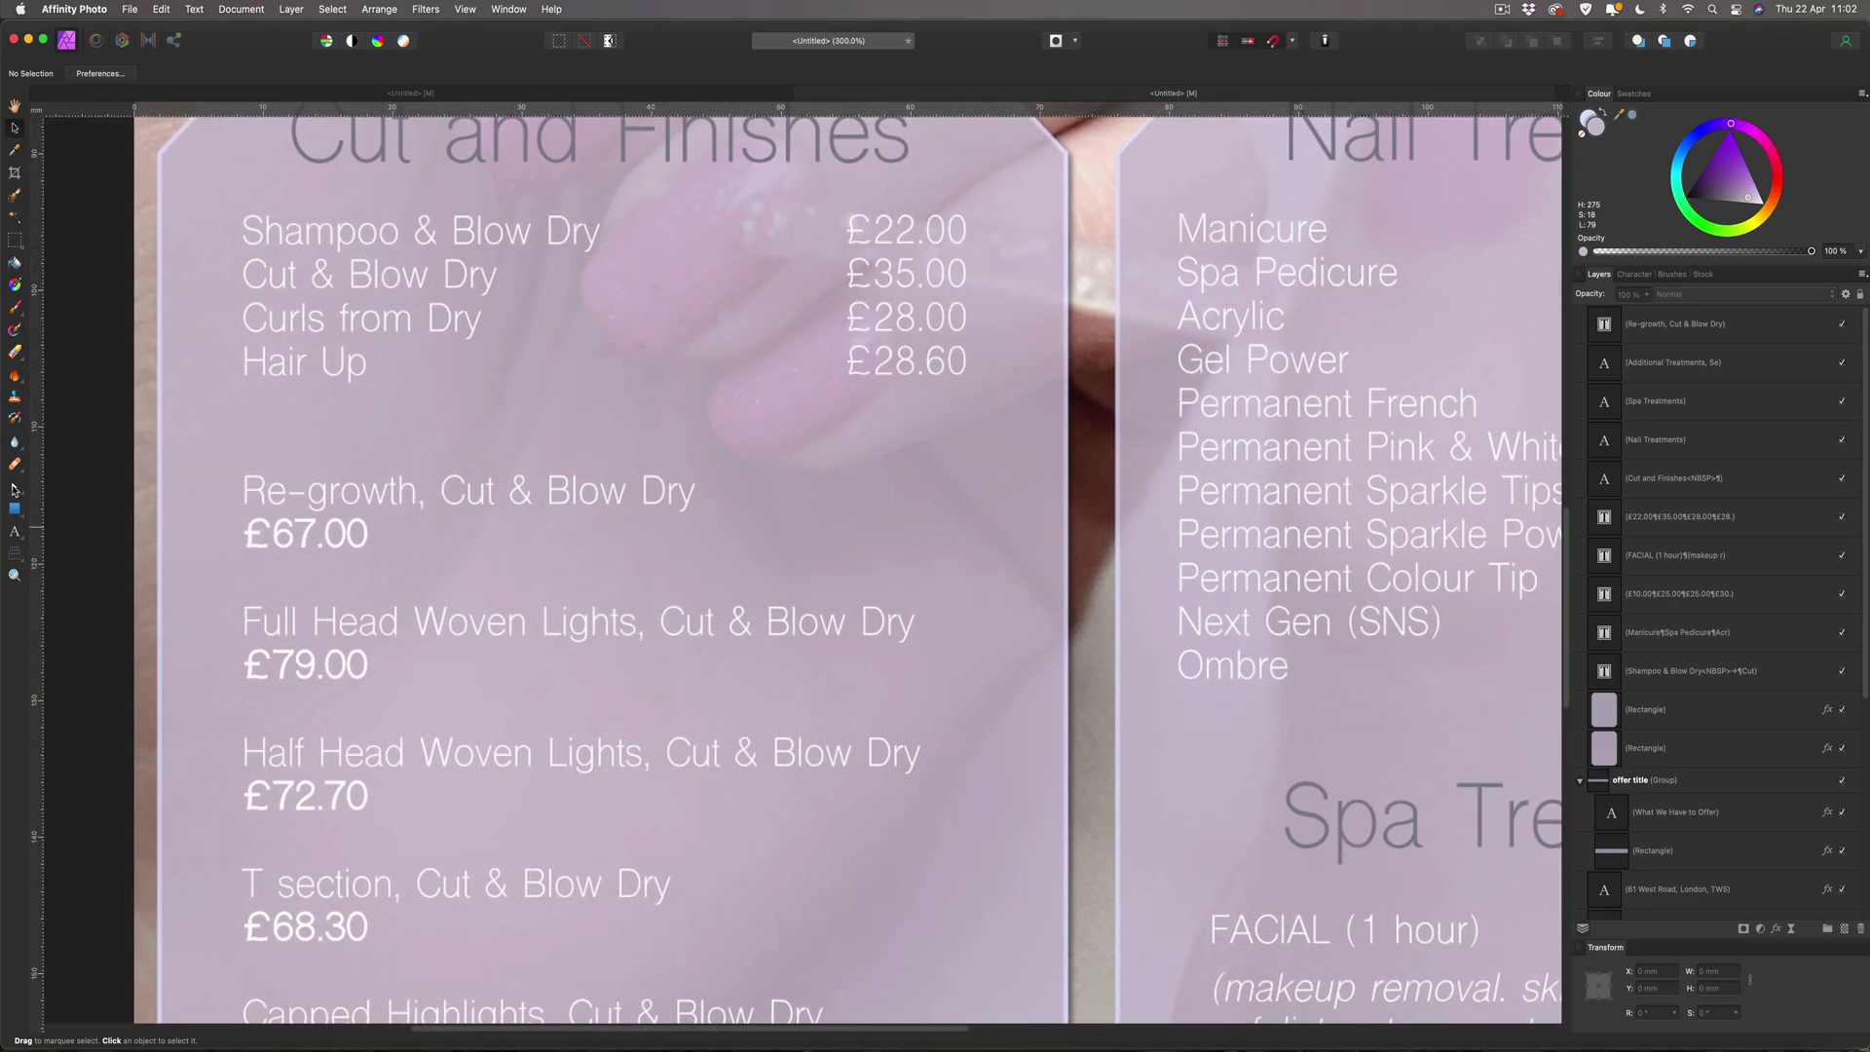
pyautogui.click(22, 495)
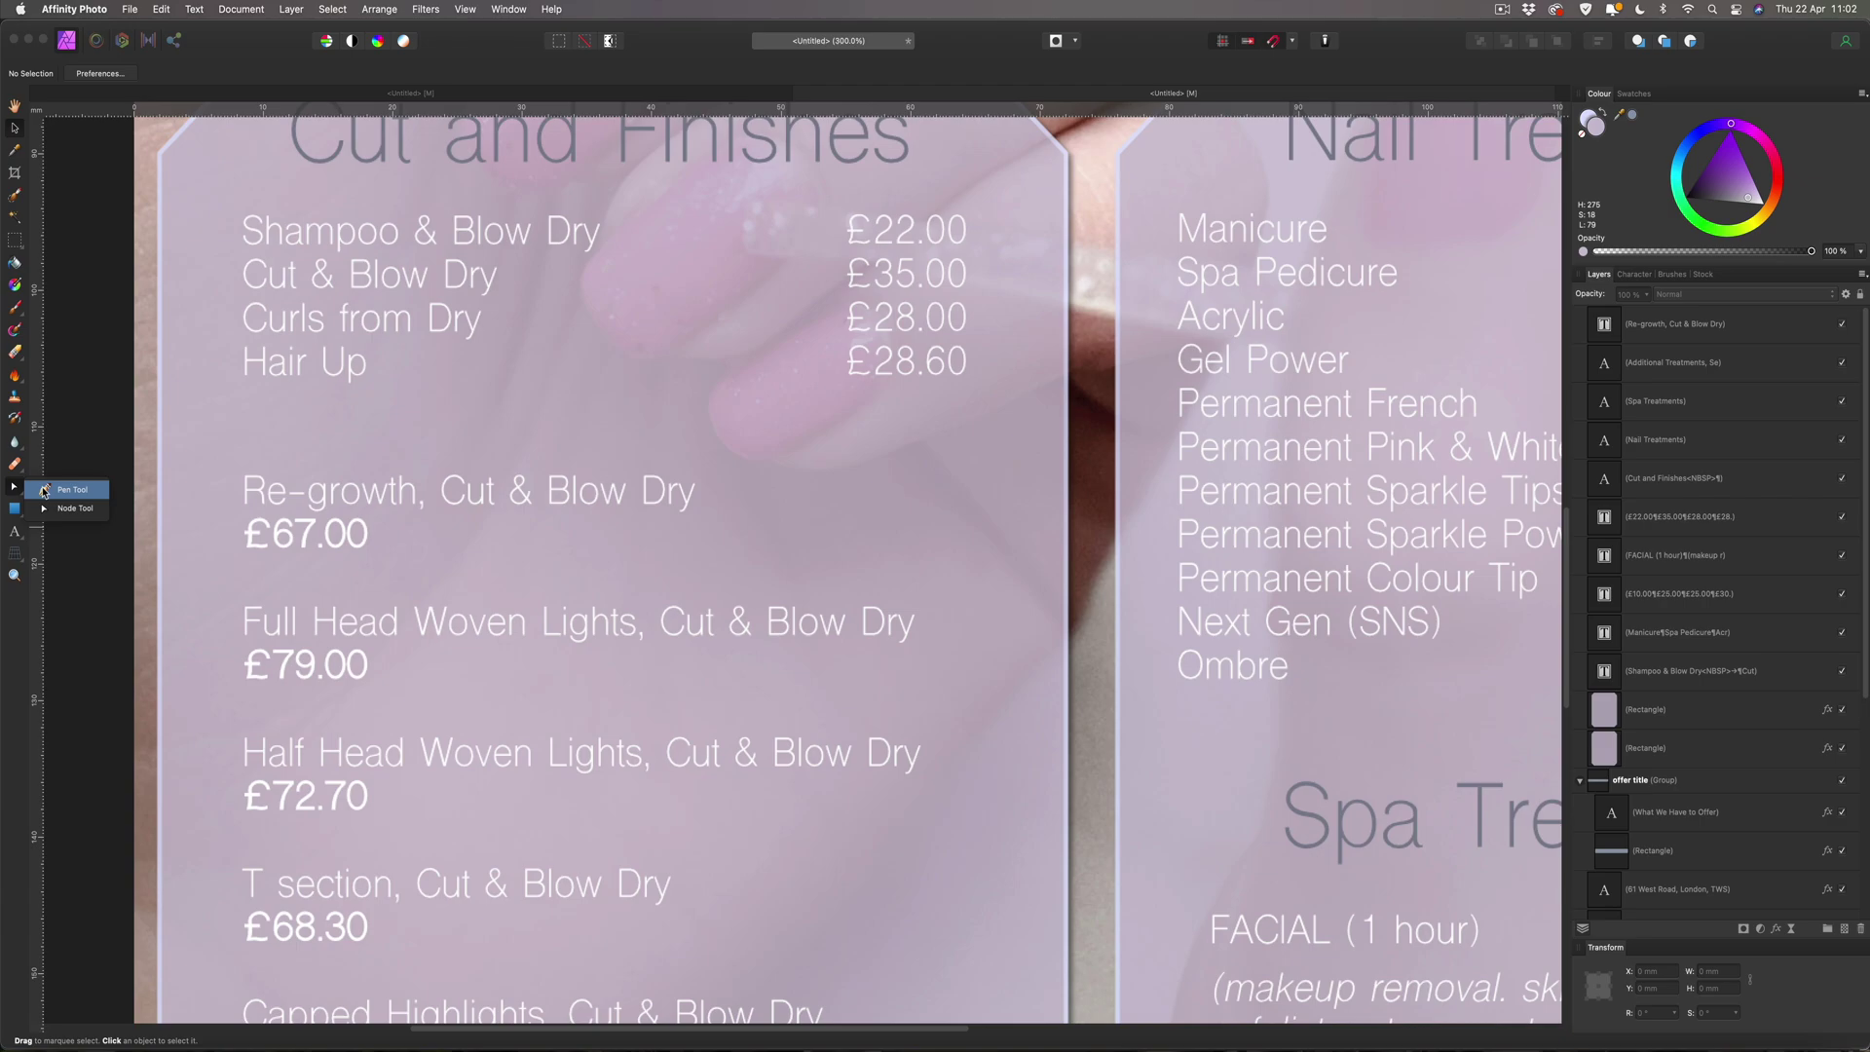
pyautogui.click(64, 489)
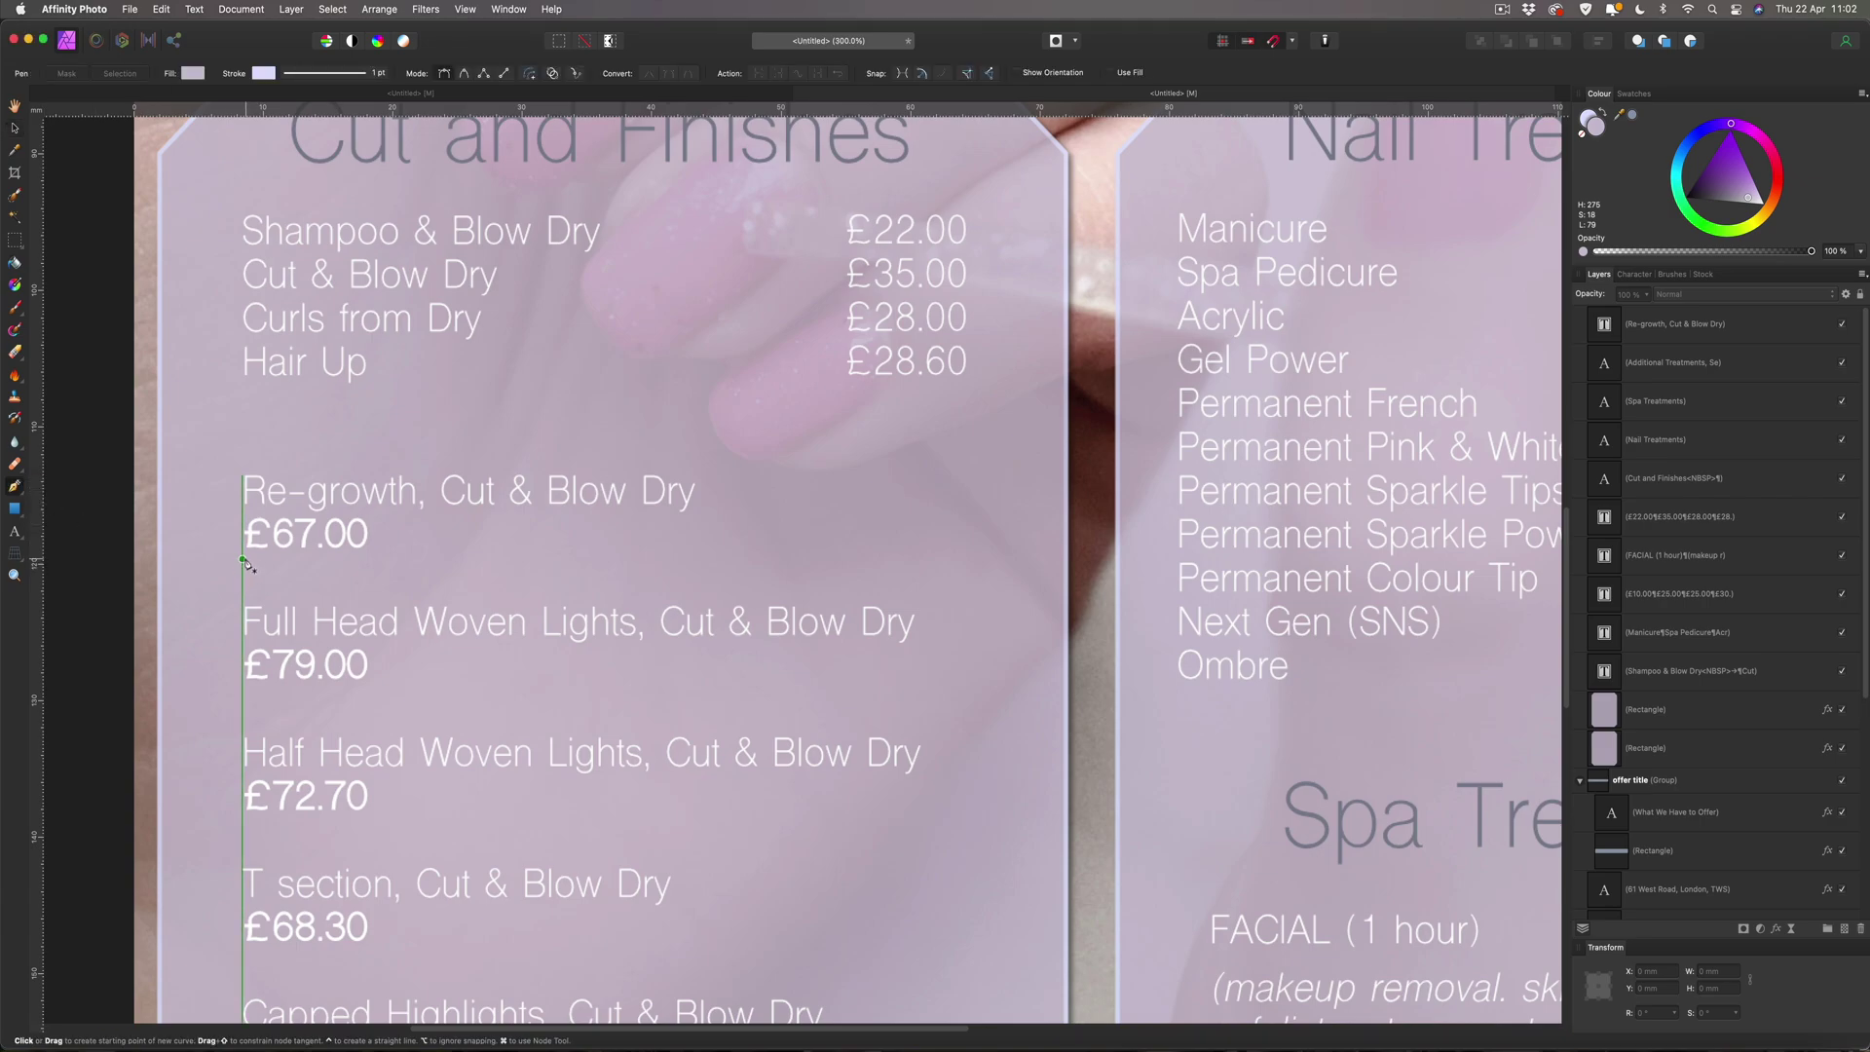
pyautogui.click(242, 556)
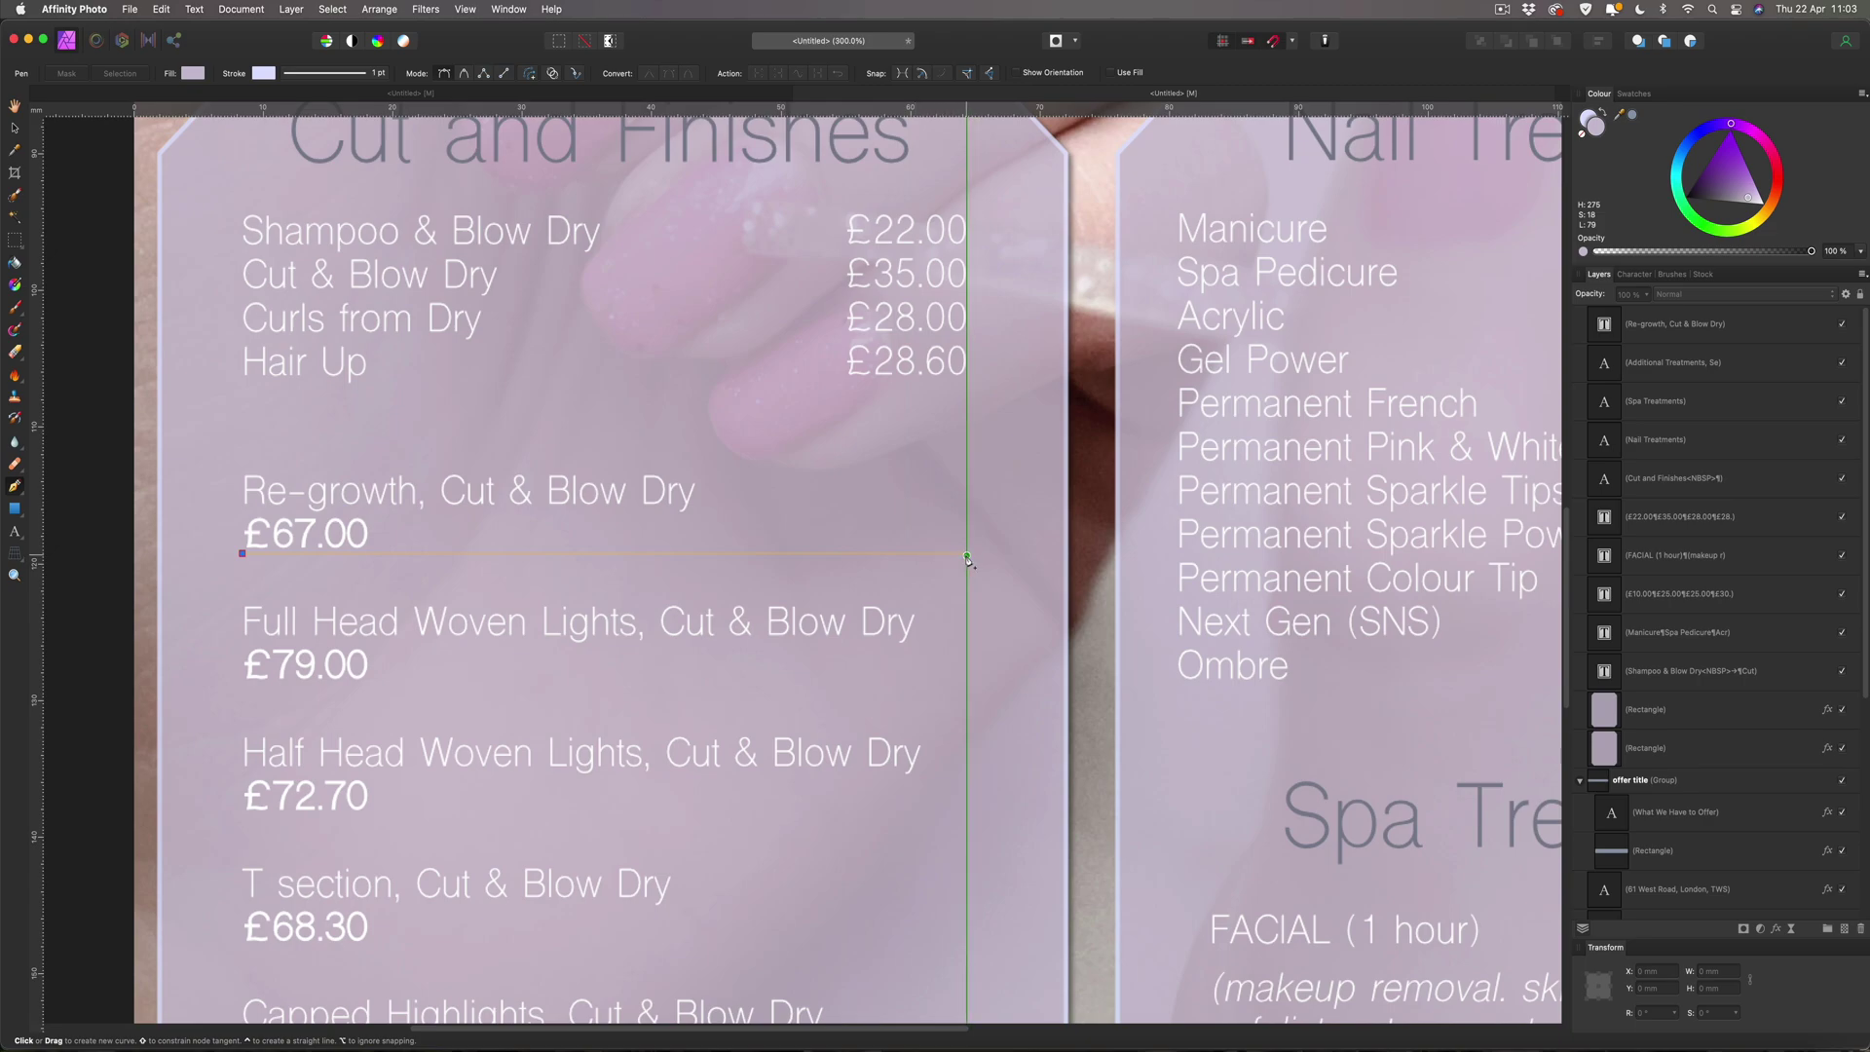
pyautogui.click(967, 554)
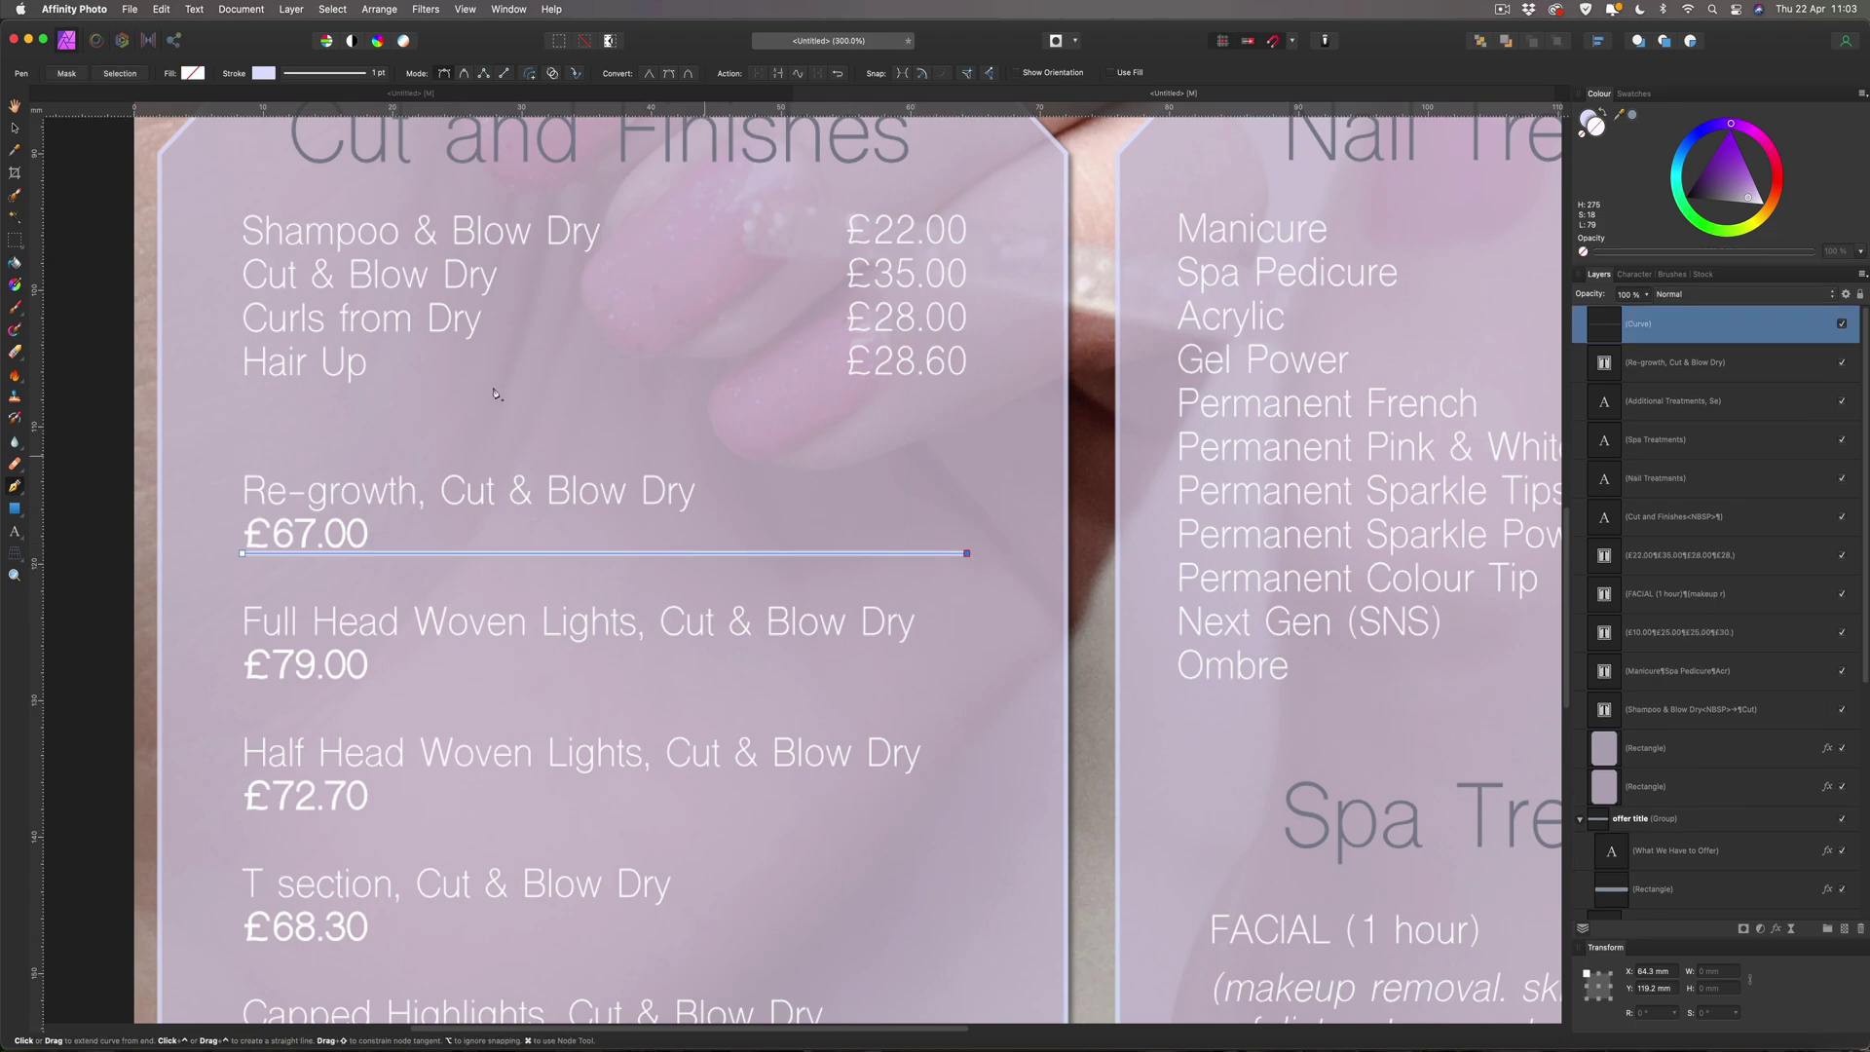
# Give the line no fill and a stroke in the heading's grey-blue, sampled from the flyer.
pyautogui.click(15, 129)
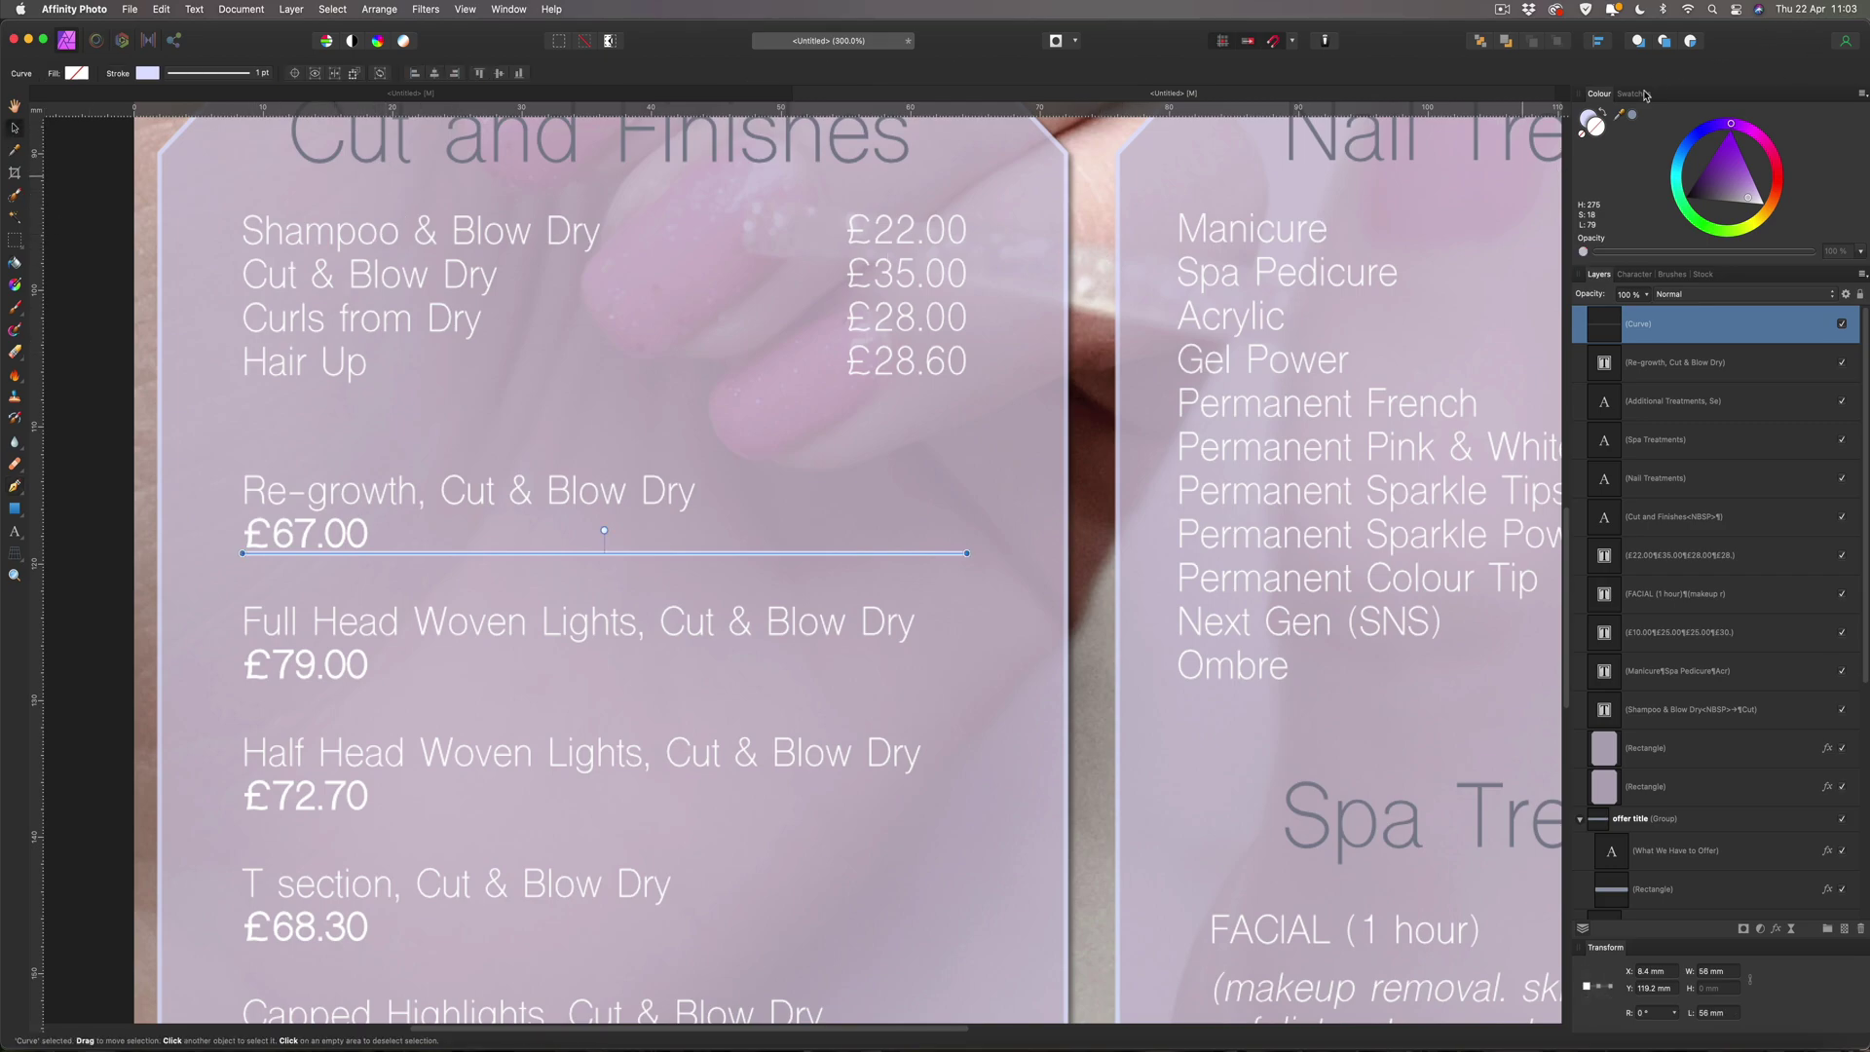
pyautogui.moveTo(1621, 117); pyautogui.dragTo(626, 140)
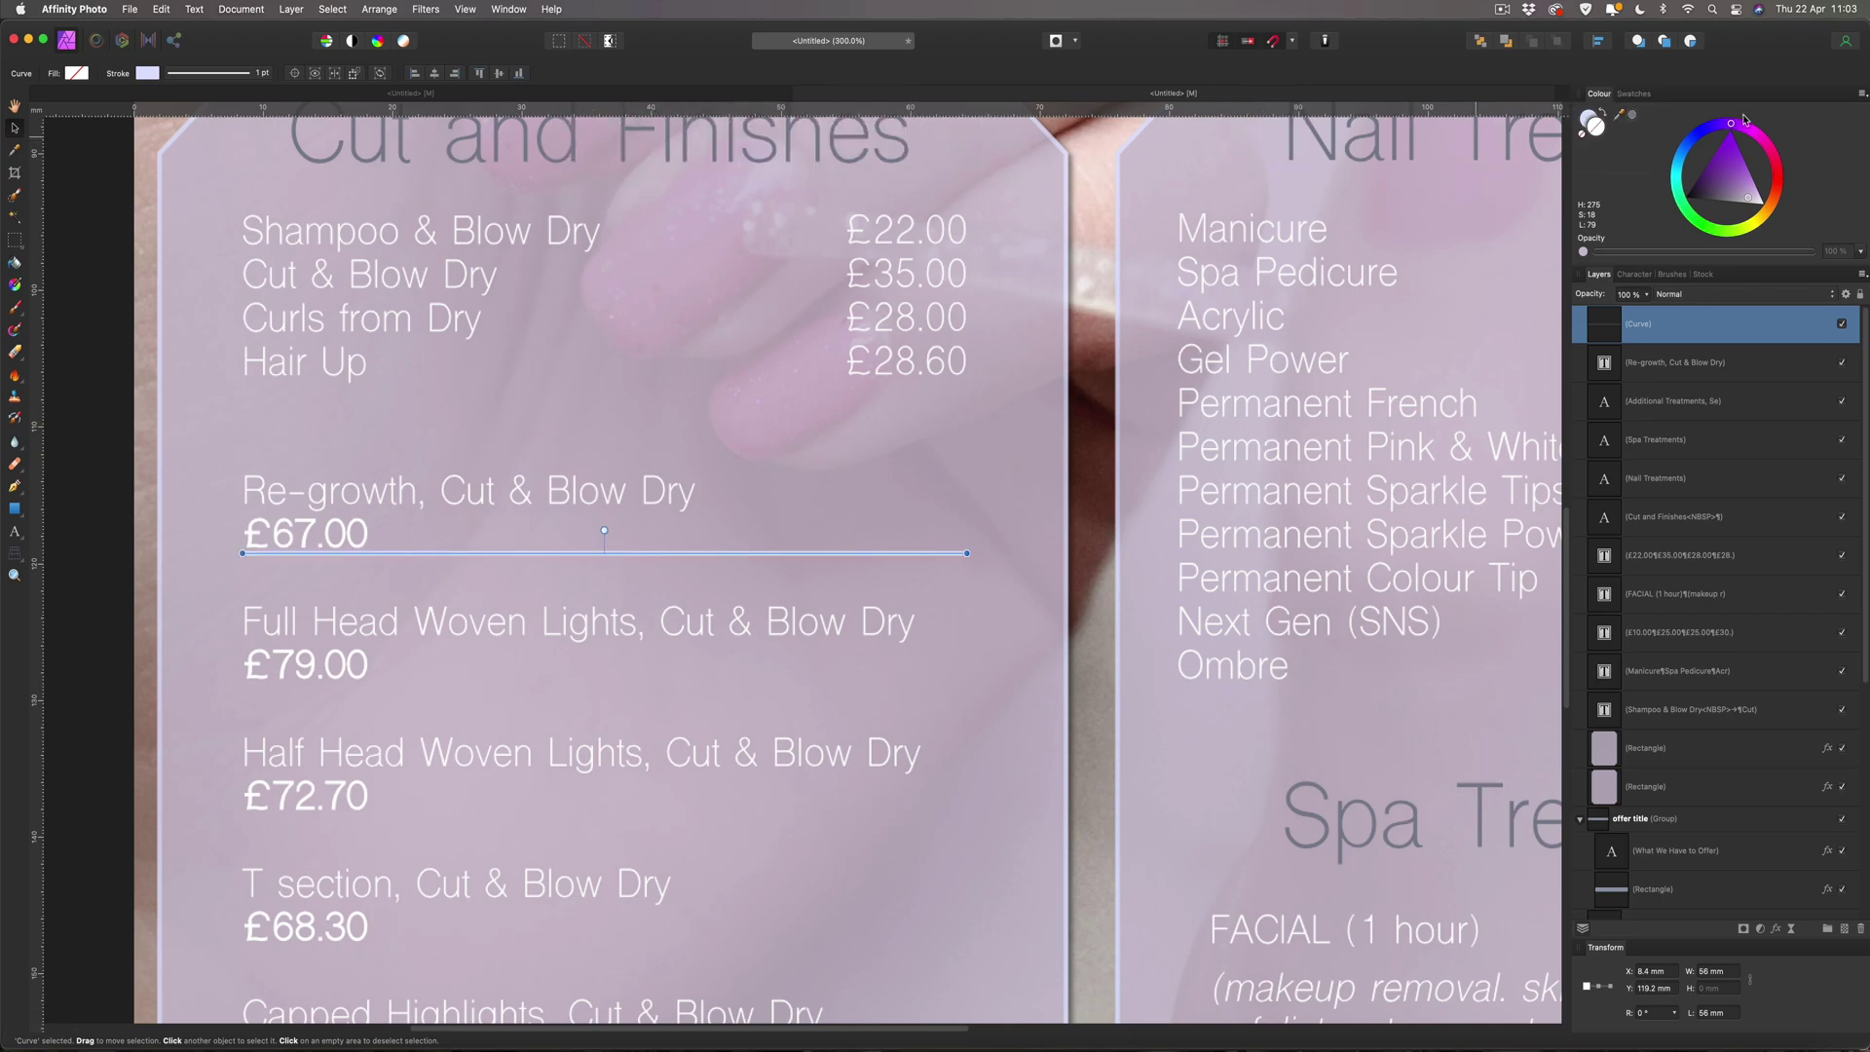
pyautogui.click(1634, 116)
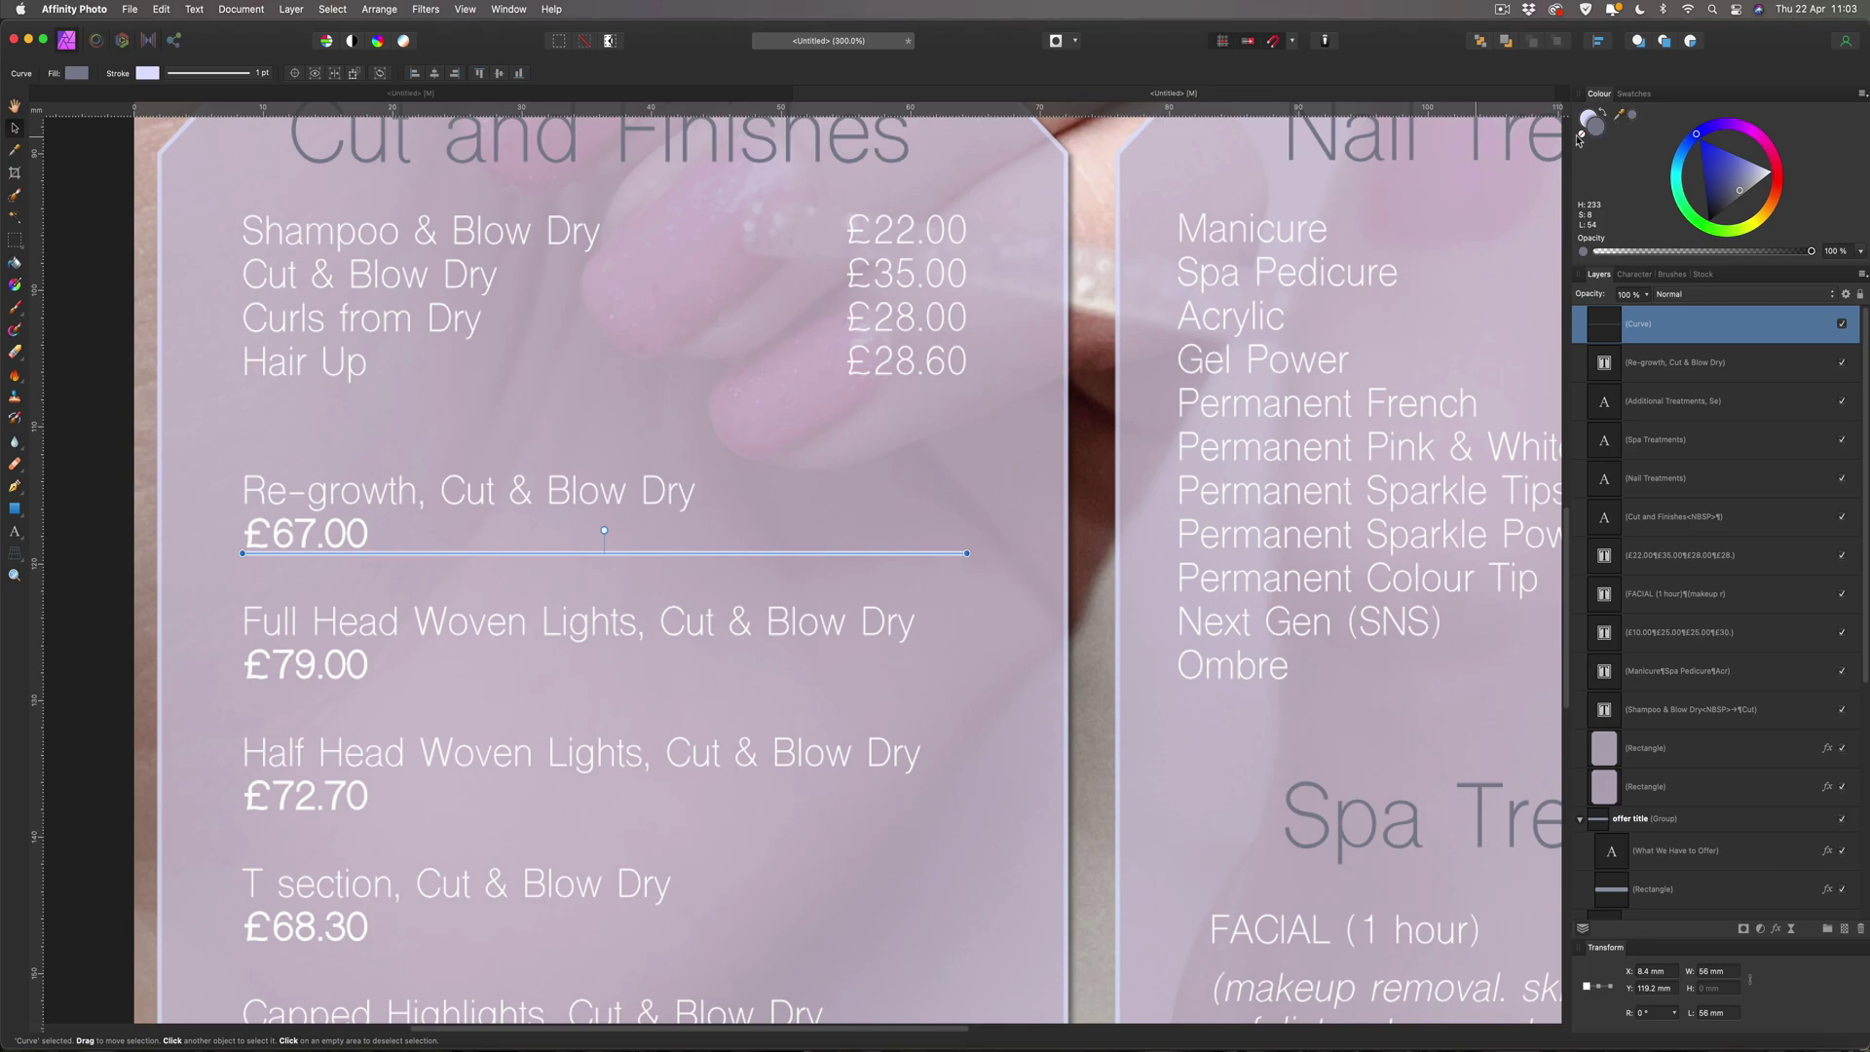
pyautogui.click(1581, 137)
pyautogui.click(1587, 117)
pyautogui.click(1633, 118)
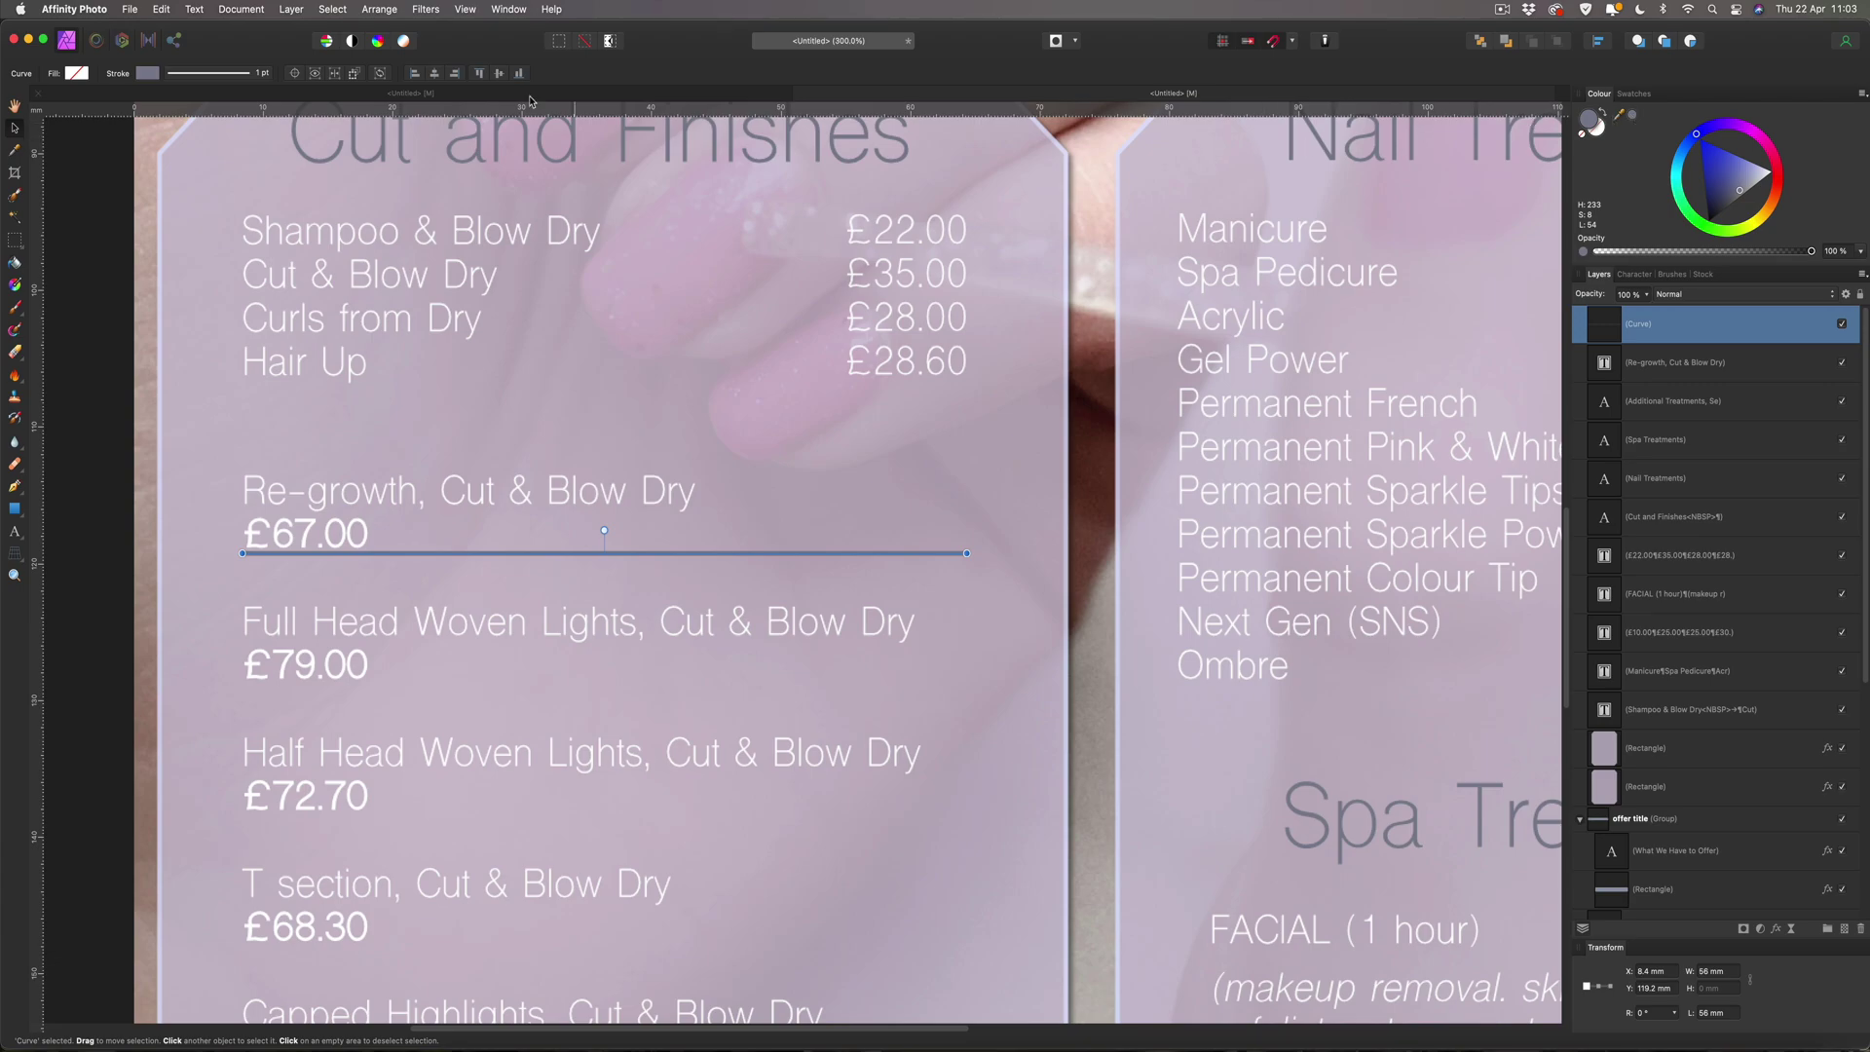
pyautogui.click(119, 189)
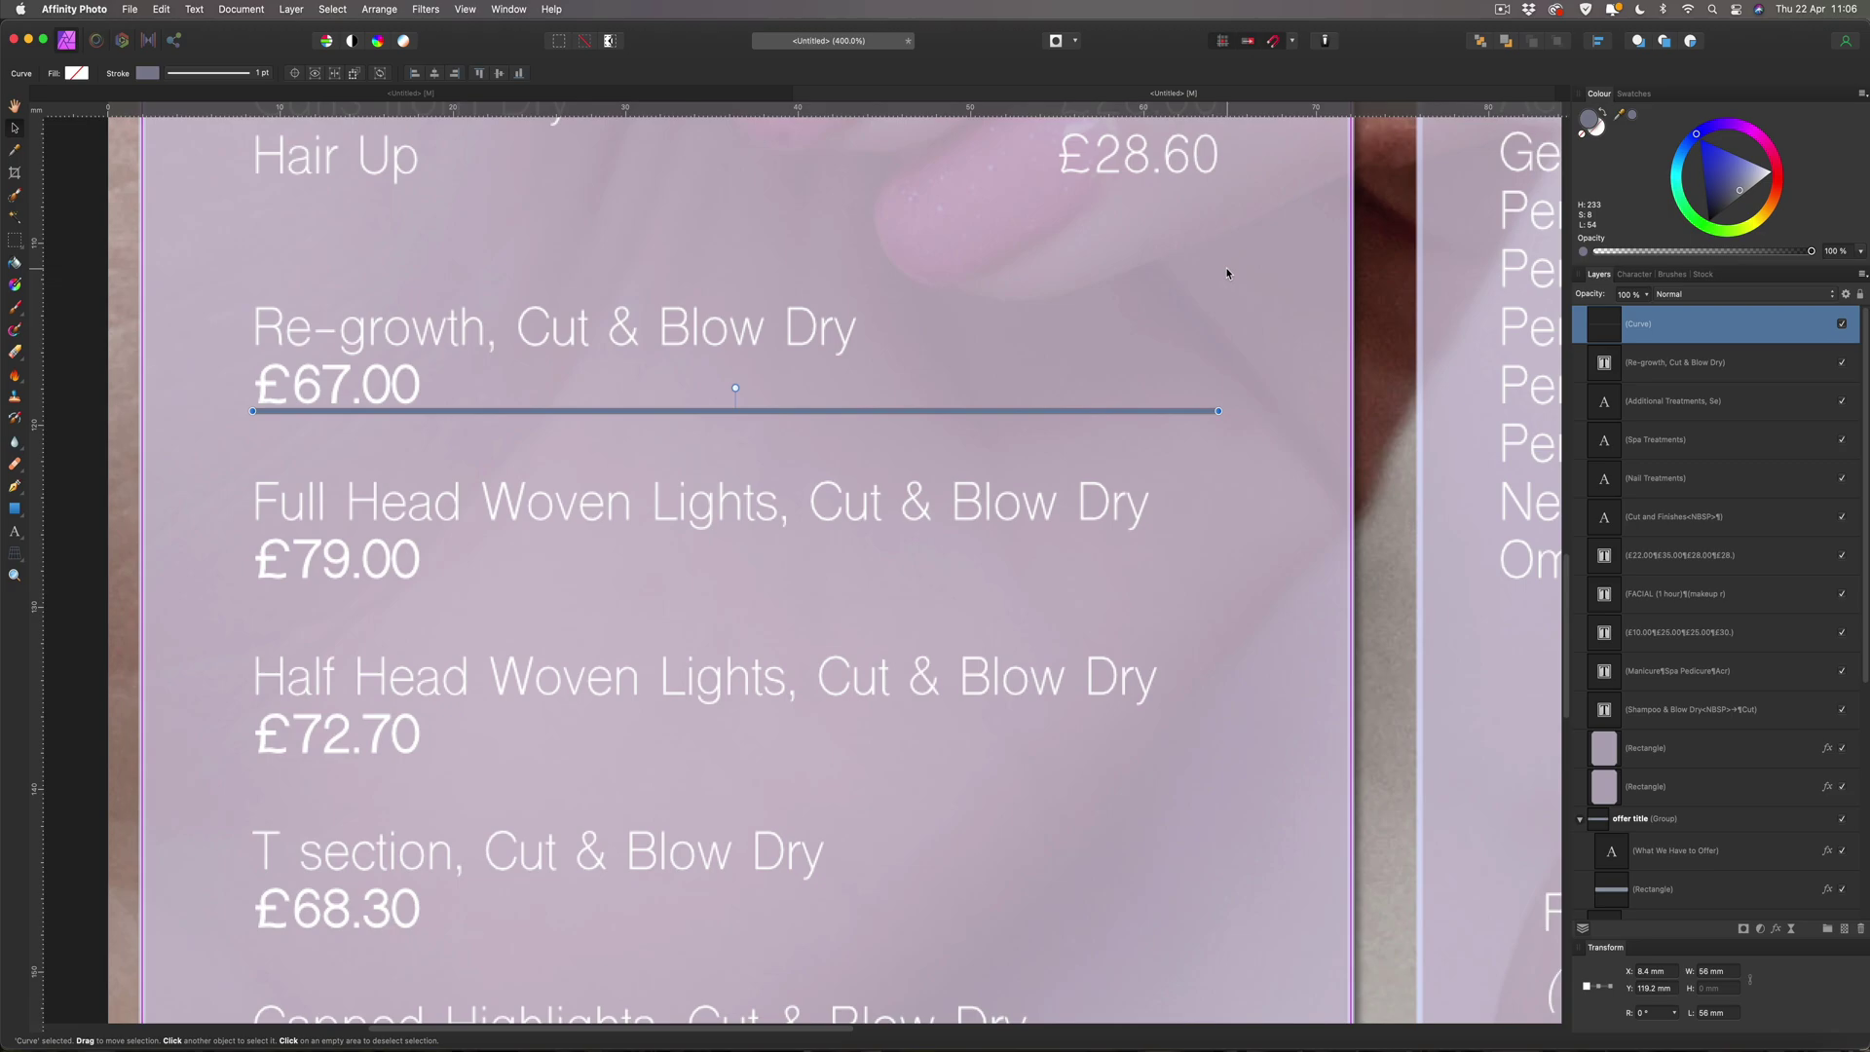
pyautogui.press('super+1')
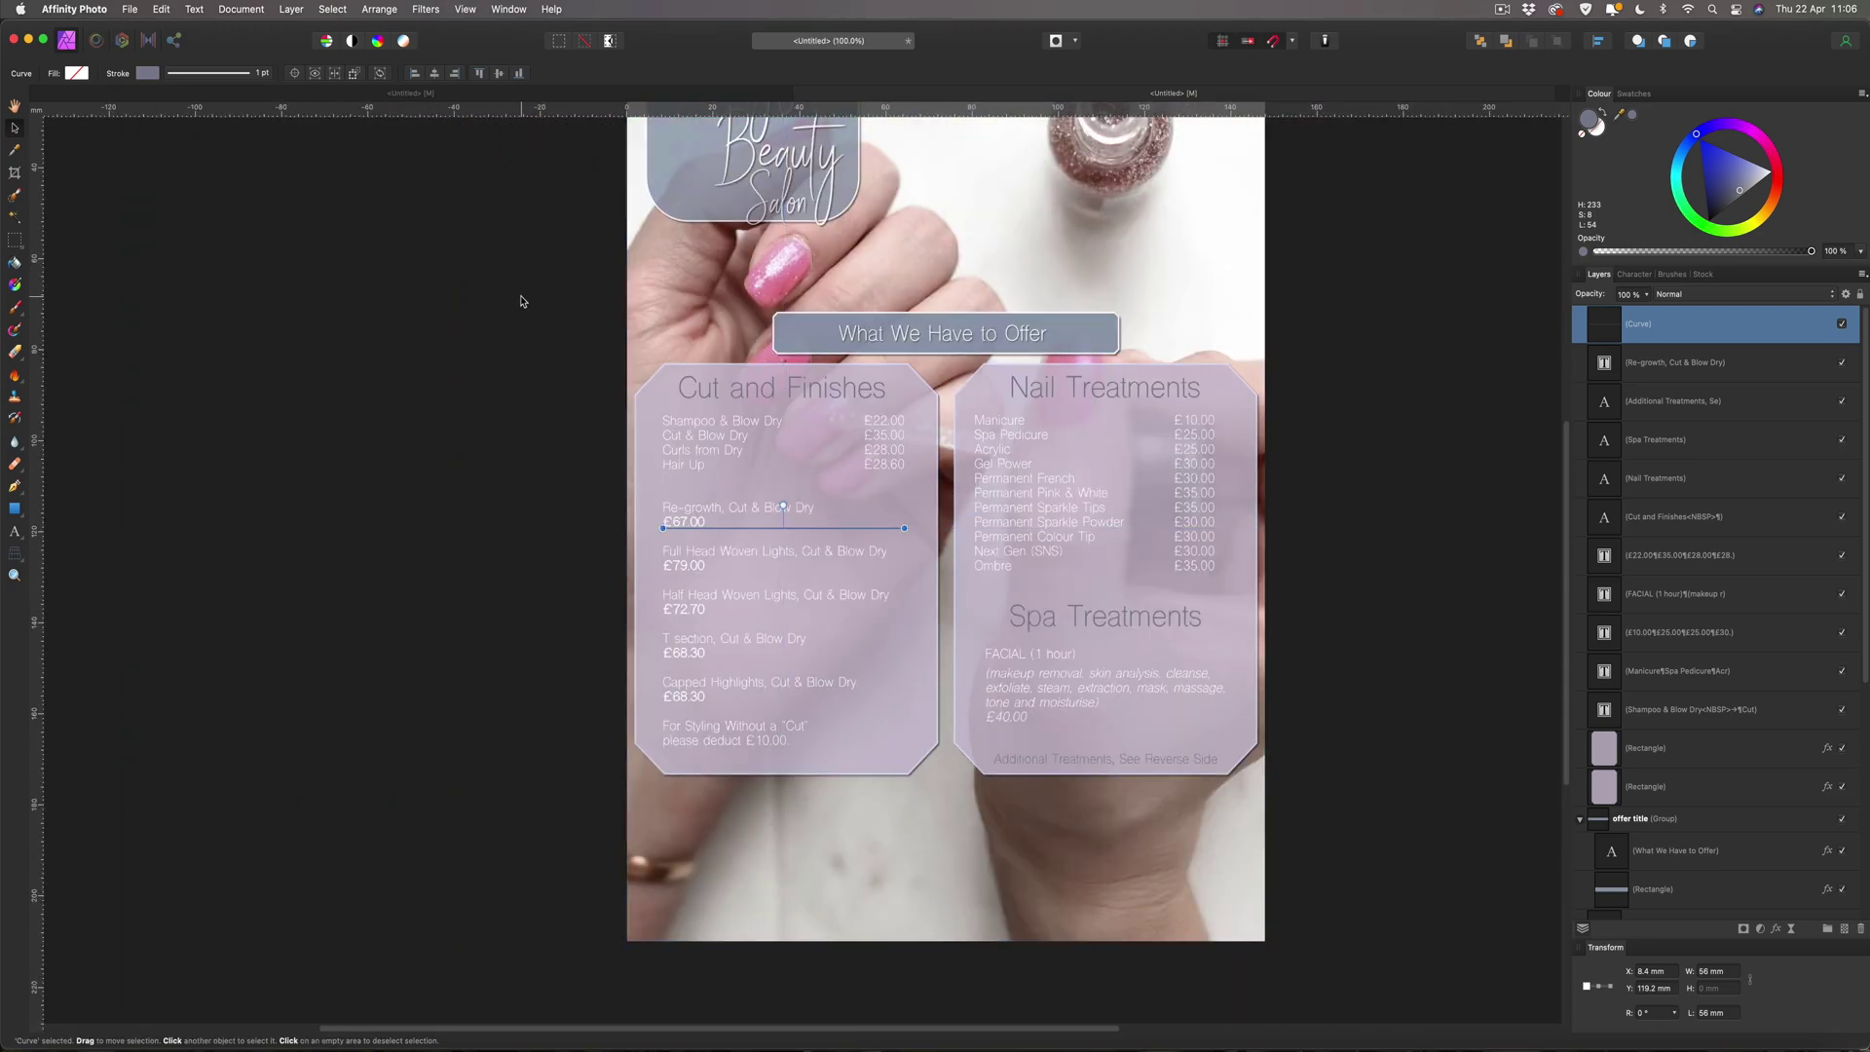
# Nudge the first divider slightly up, closer to the £67.00 price.
pyautogui.click(521, 301)
pyautogui.scroll(-3, 538, 302)
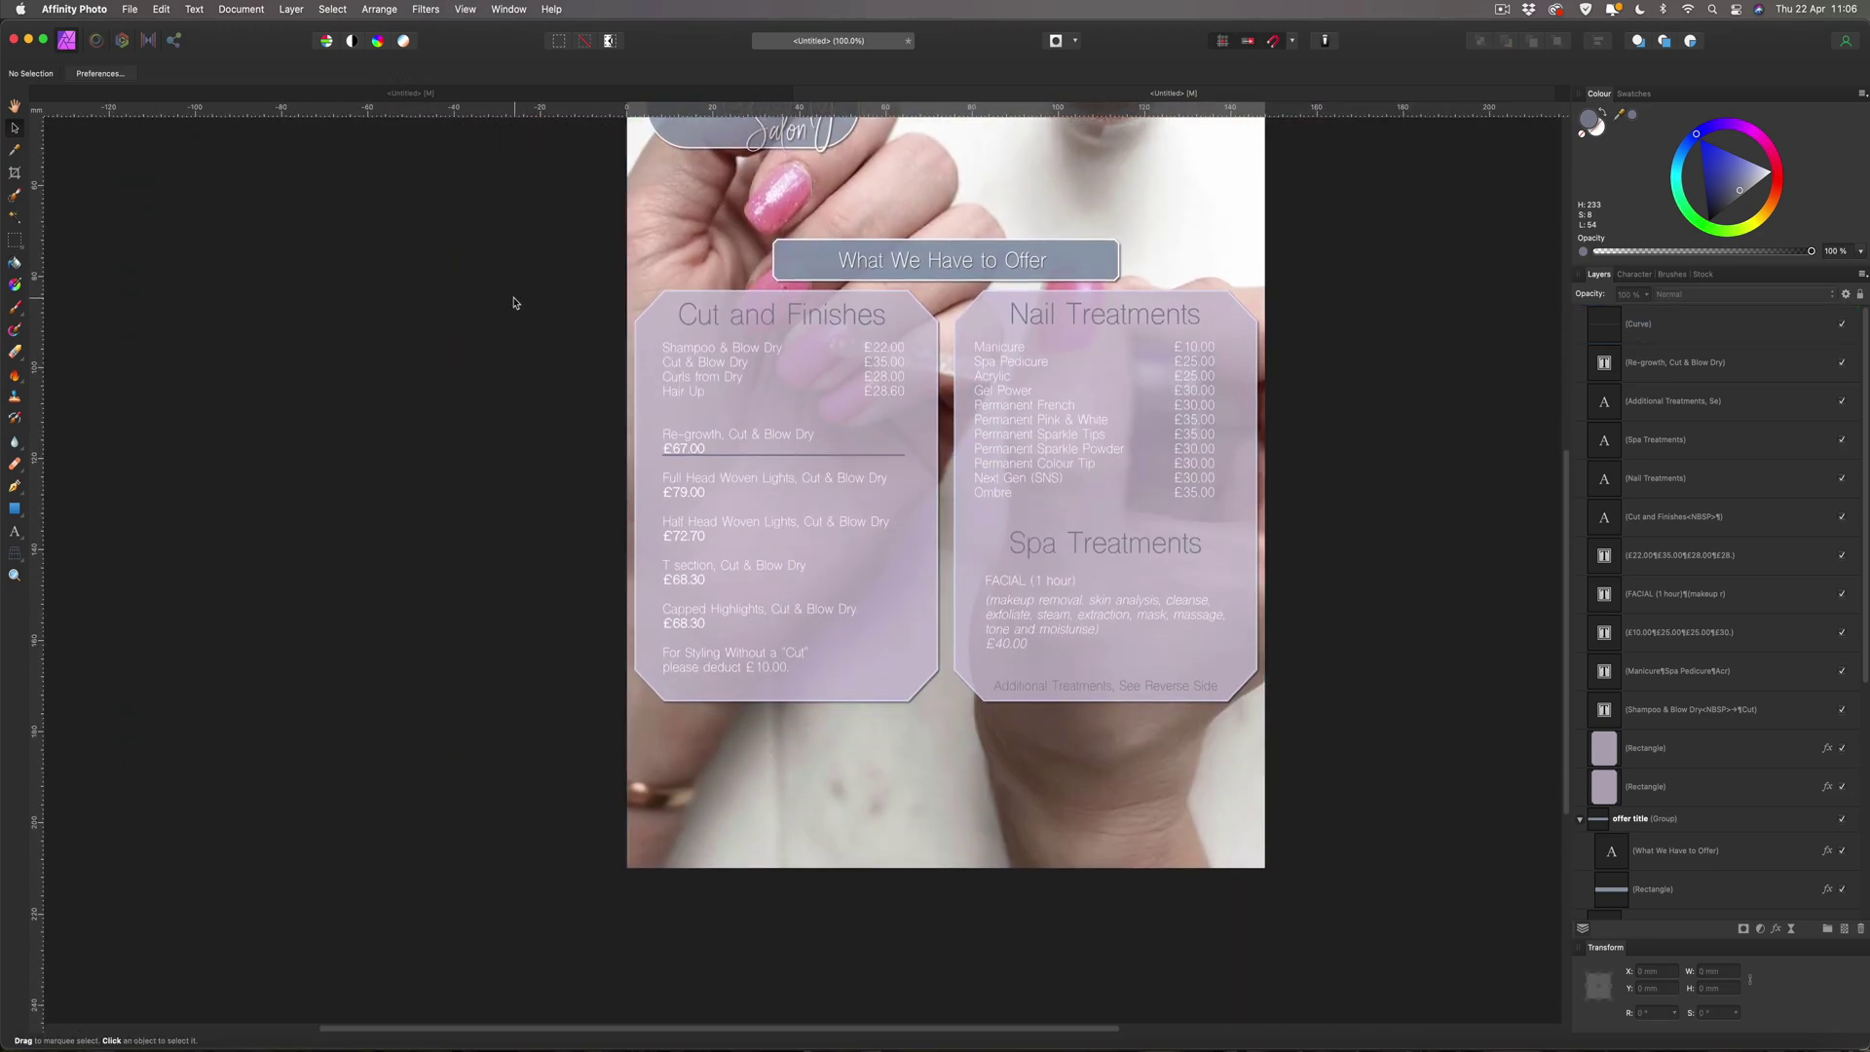
pyautogui.press('super+4')
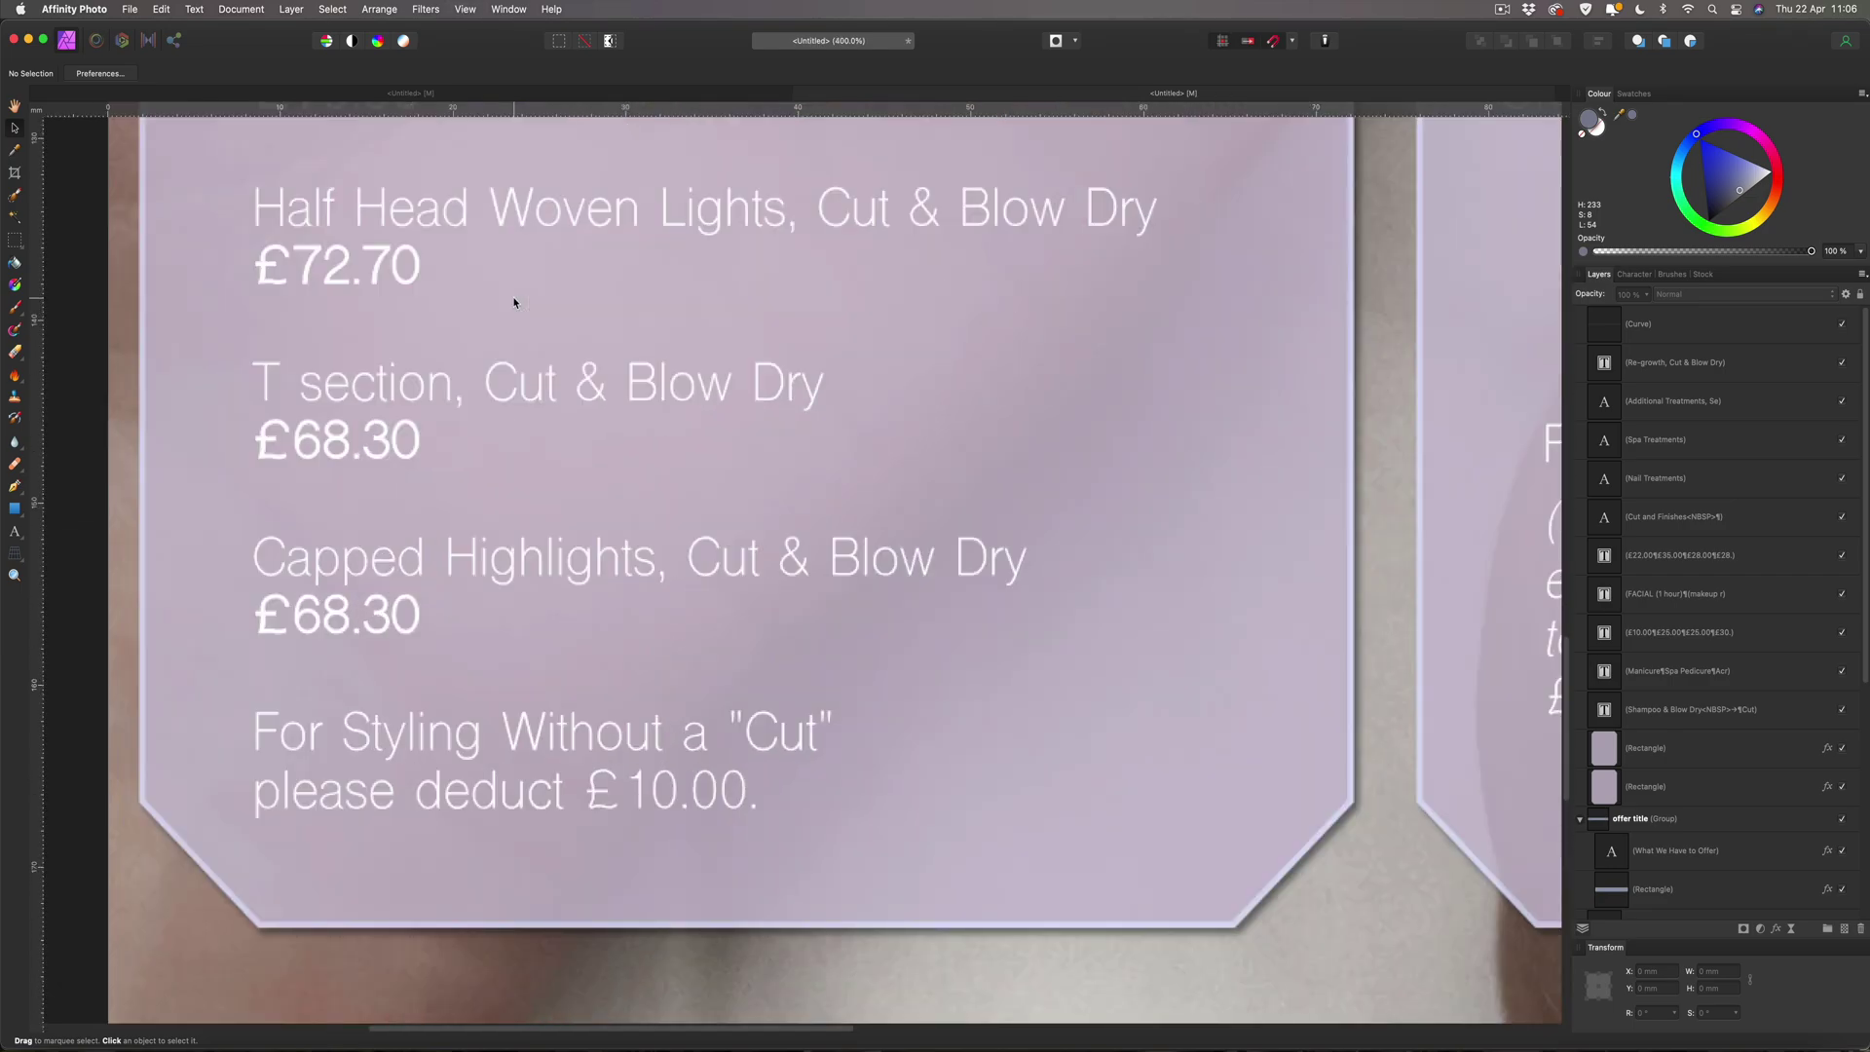
pyautogui.scroll(5, 516, 312)
pyautogui.scroll(1, 603, 395)
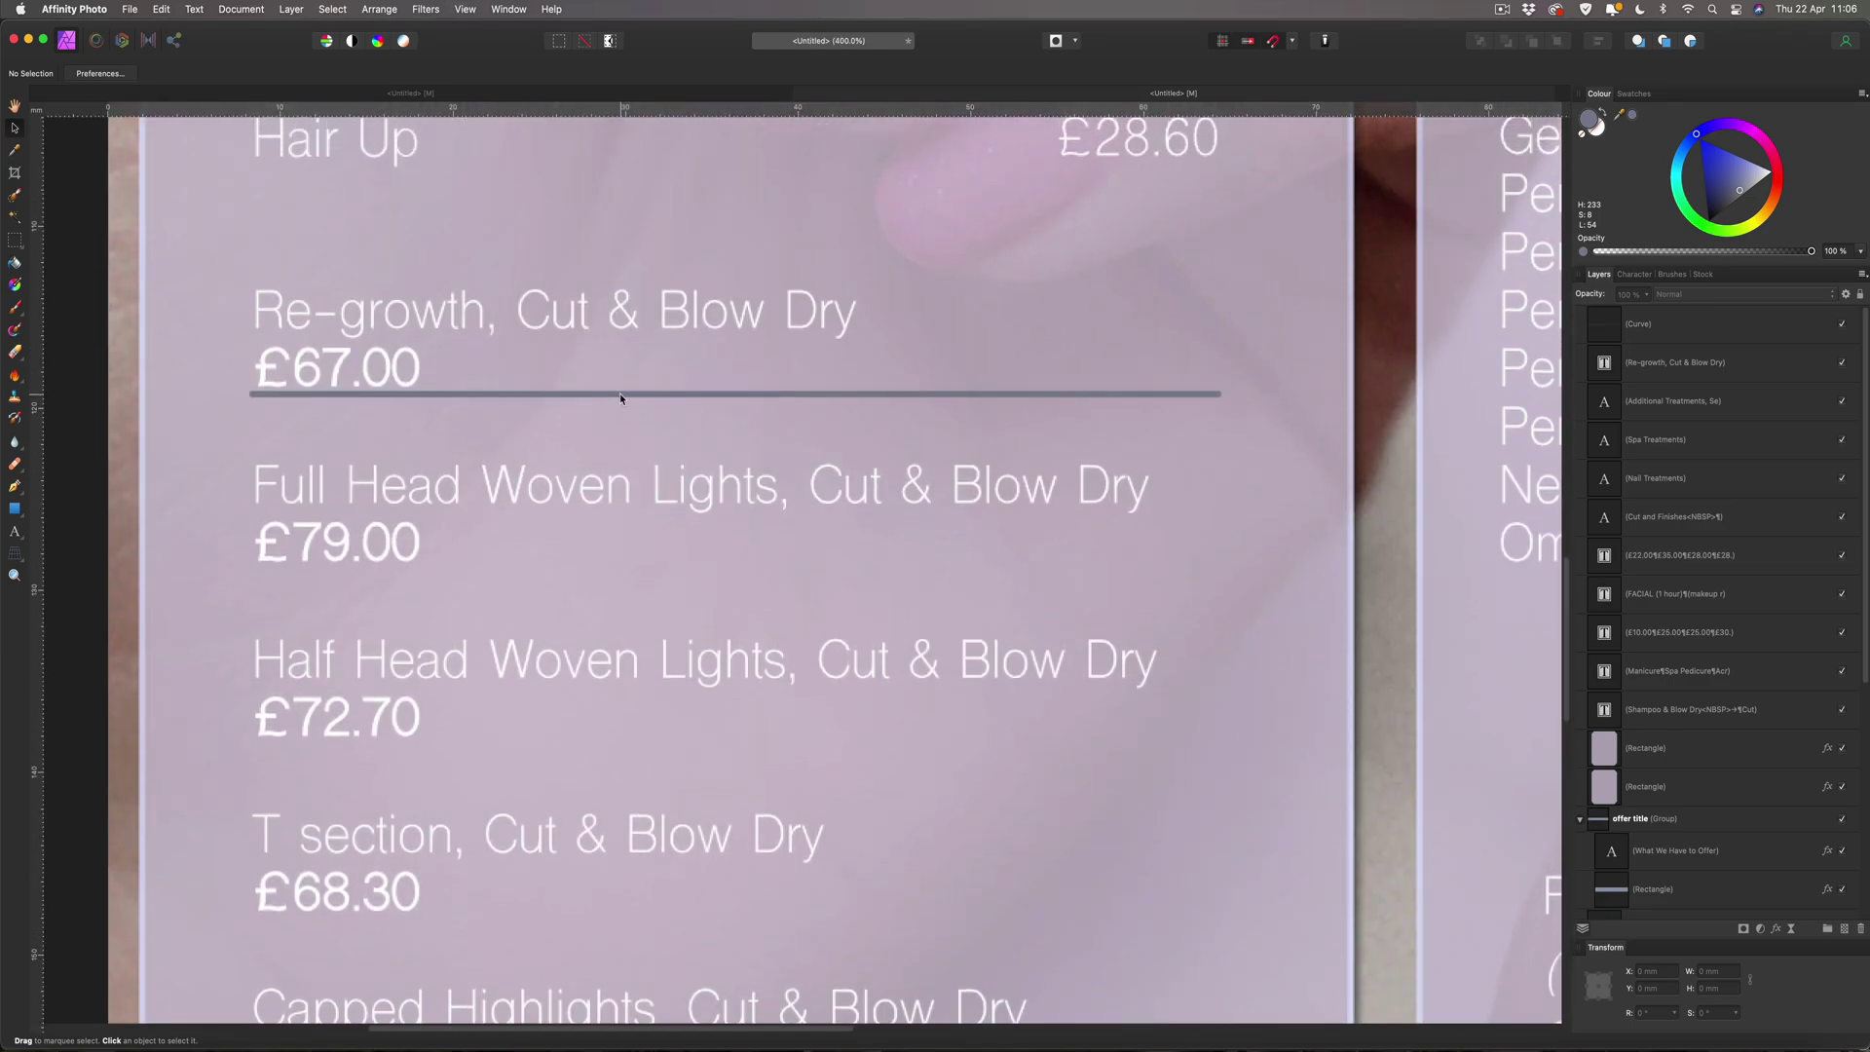
pyautogui.click(621, 394)
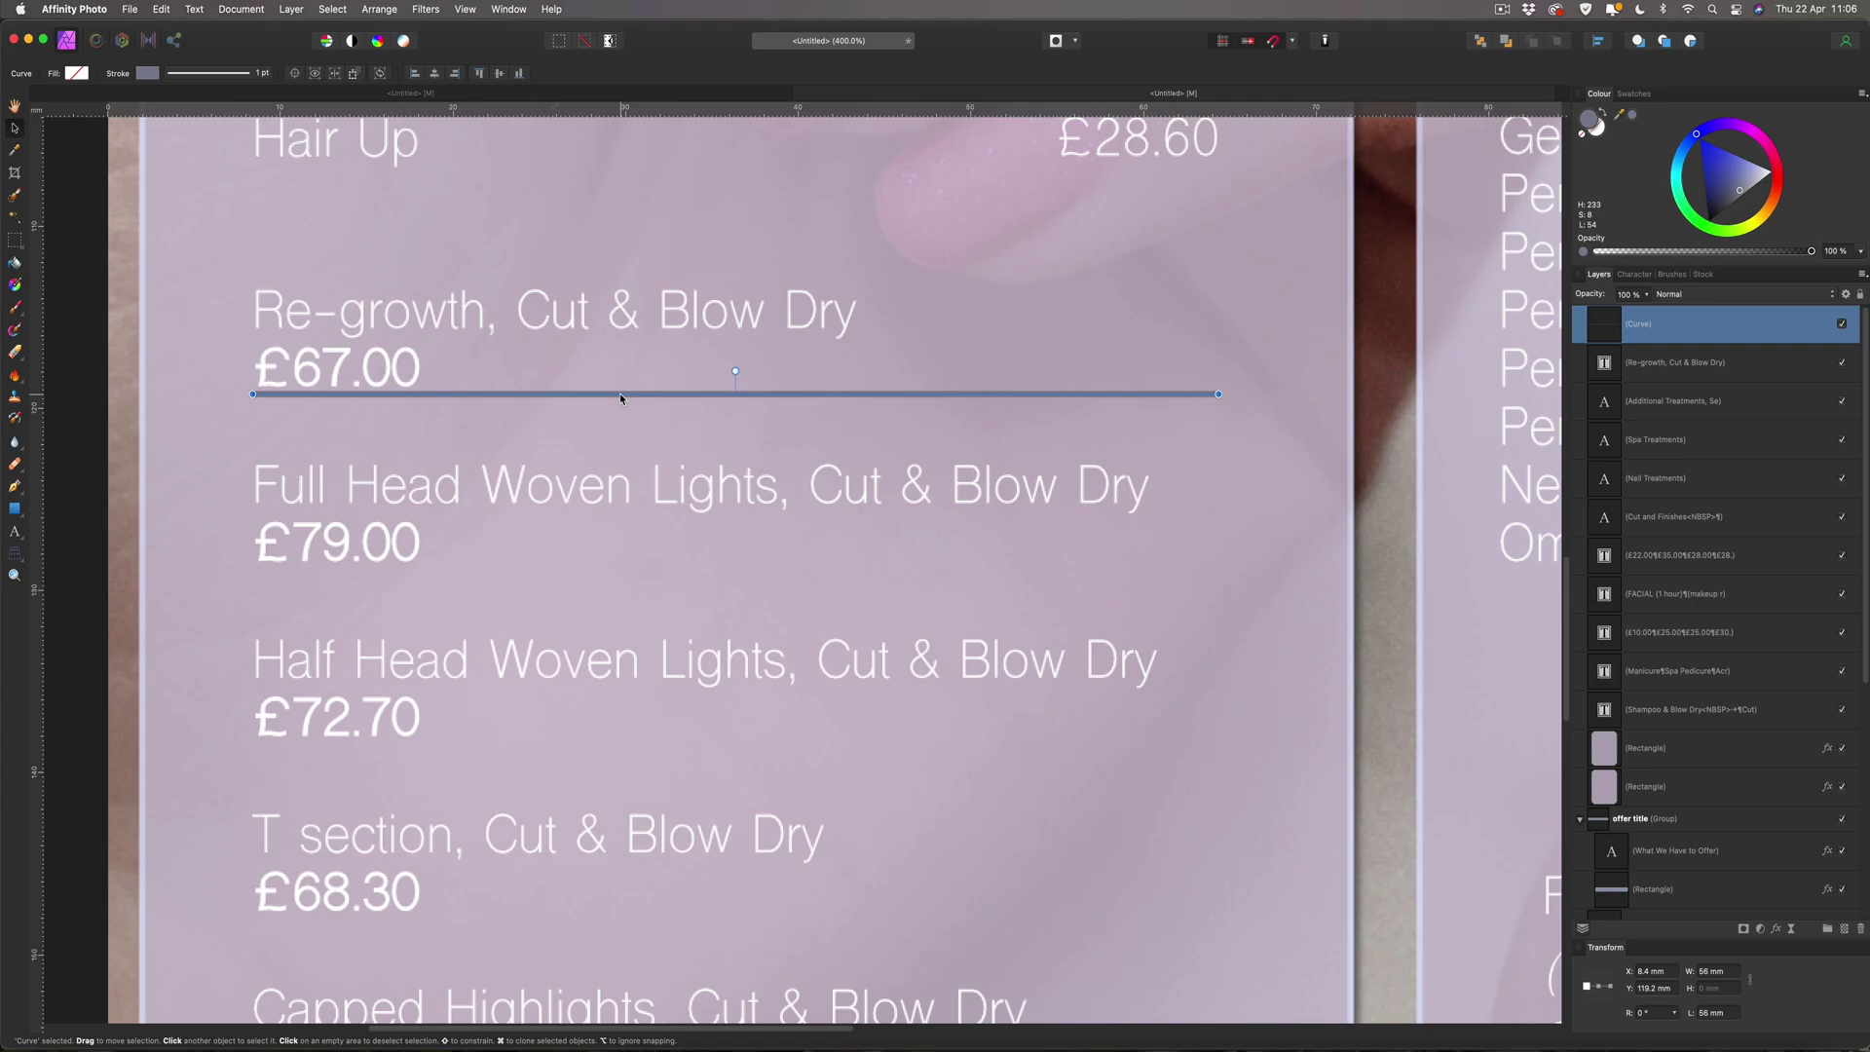
pyautogui.moveTo(619, 394); pyautogui.dragTo(619, 393)
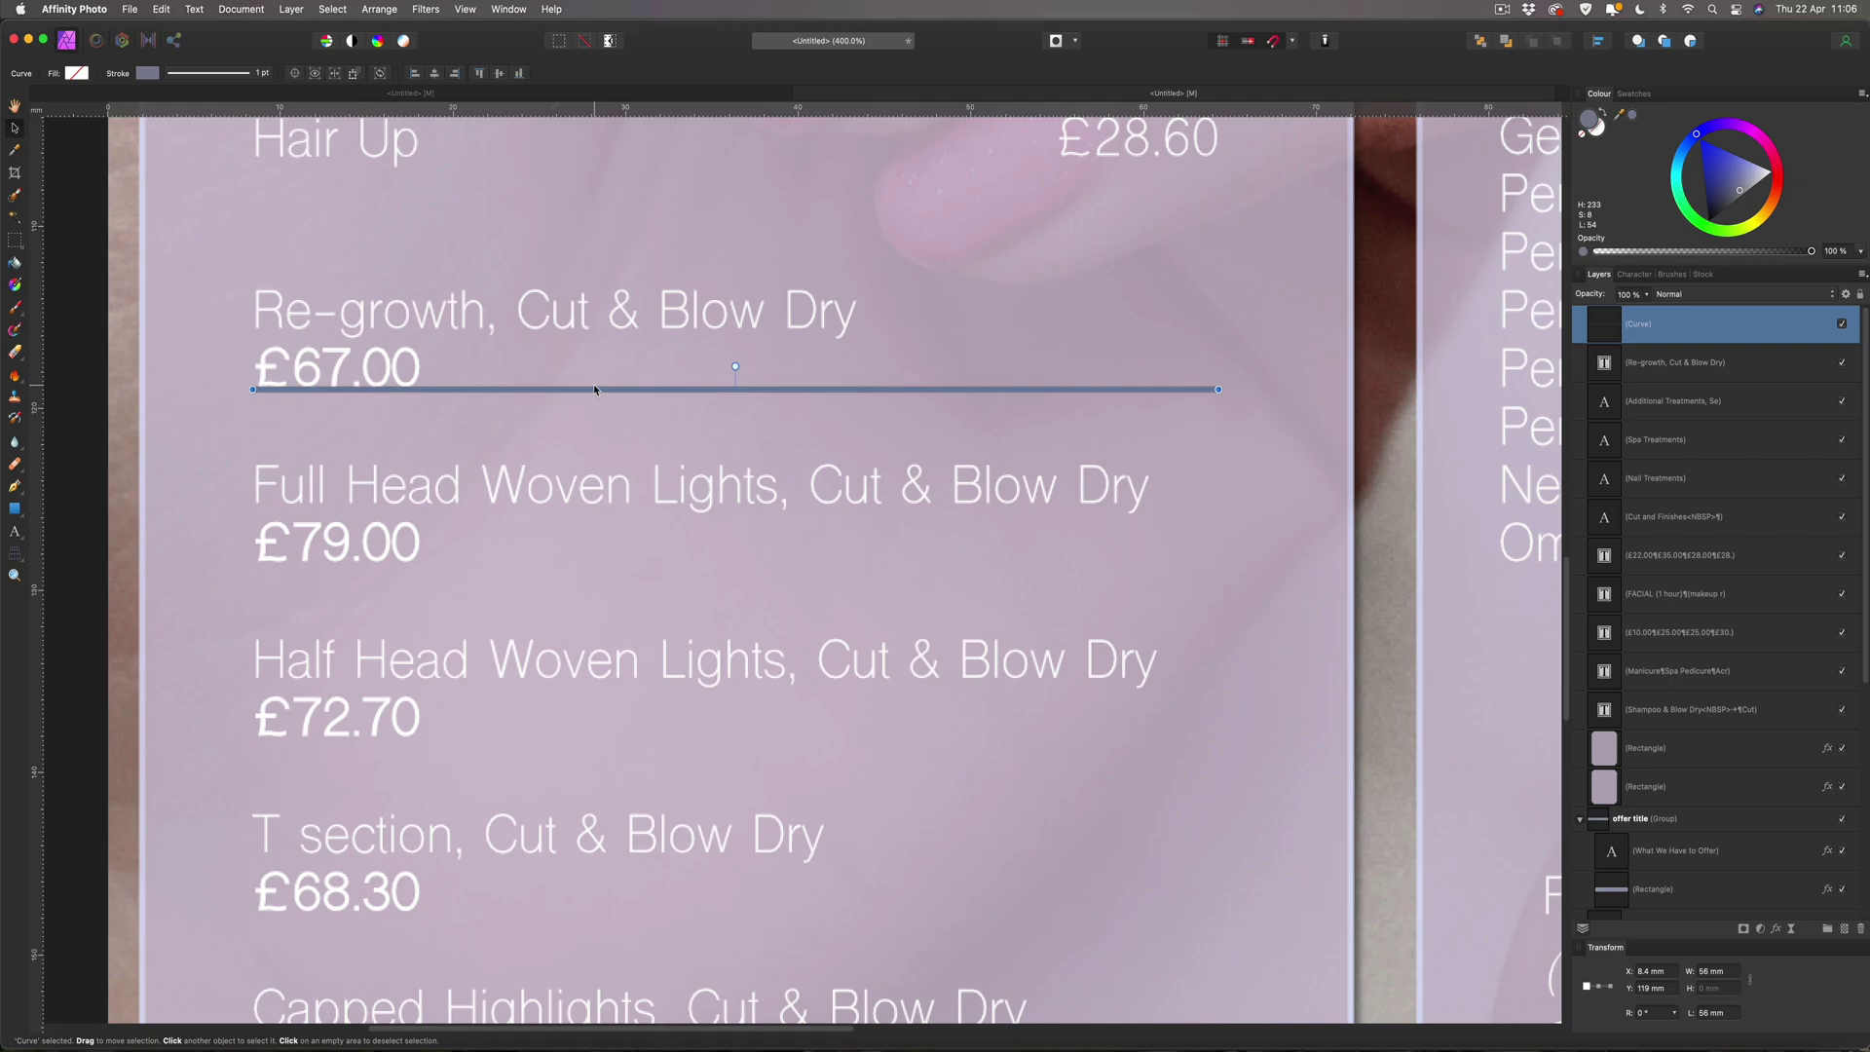
# Duplicate the divider under £79.00, £72.70, T section's £68.30 and Capped Highlights' £68.30.
pyautogui.press('super+j')
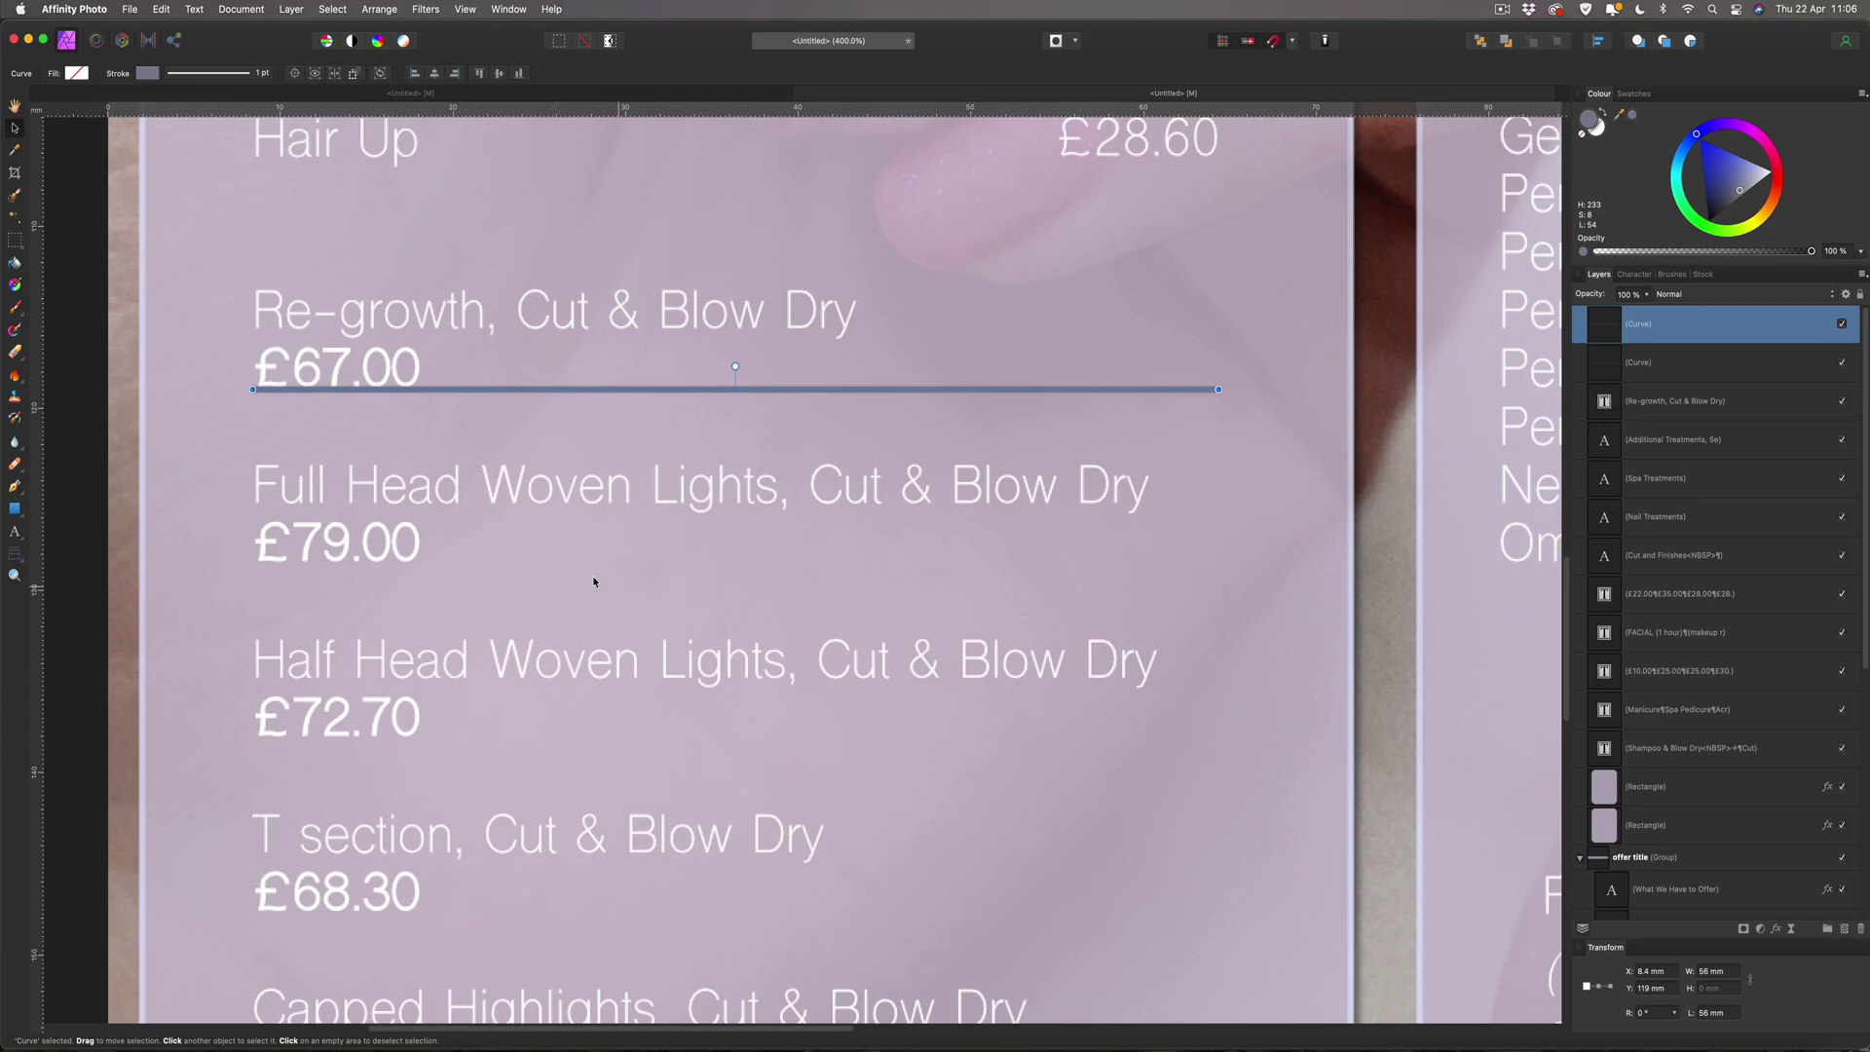
pyautogui.moveTo(692, 390); pyautogui.dragTo(693, 392)
pyautogui.moveTo(692, 395); pyautogui.dragTo(683, 567)
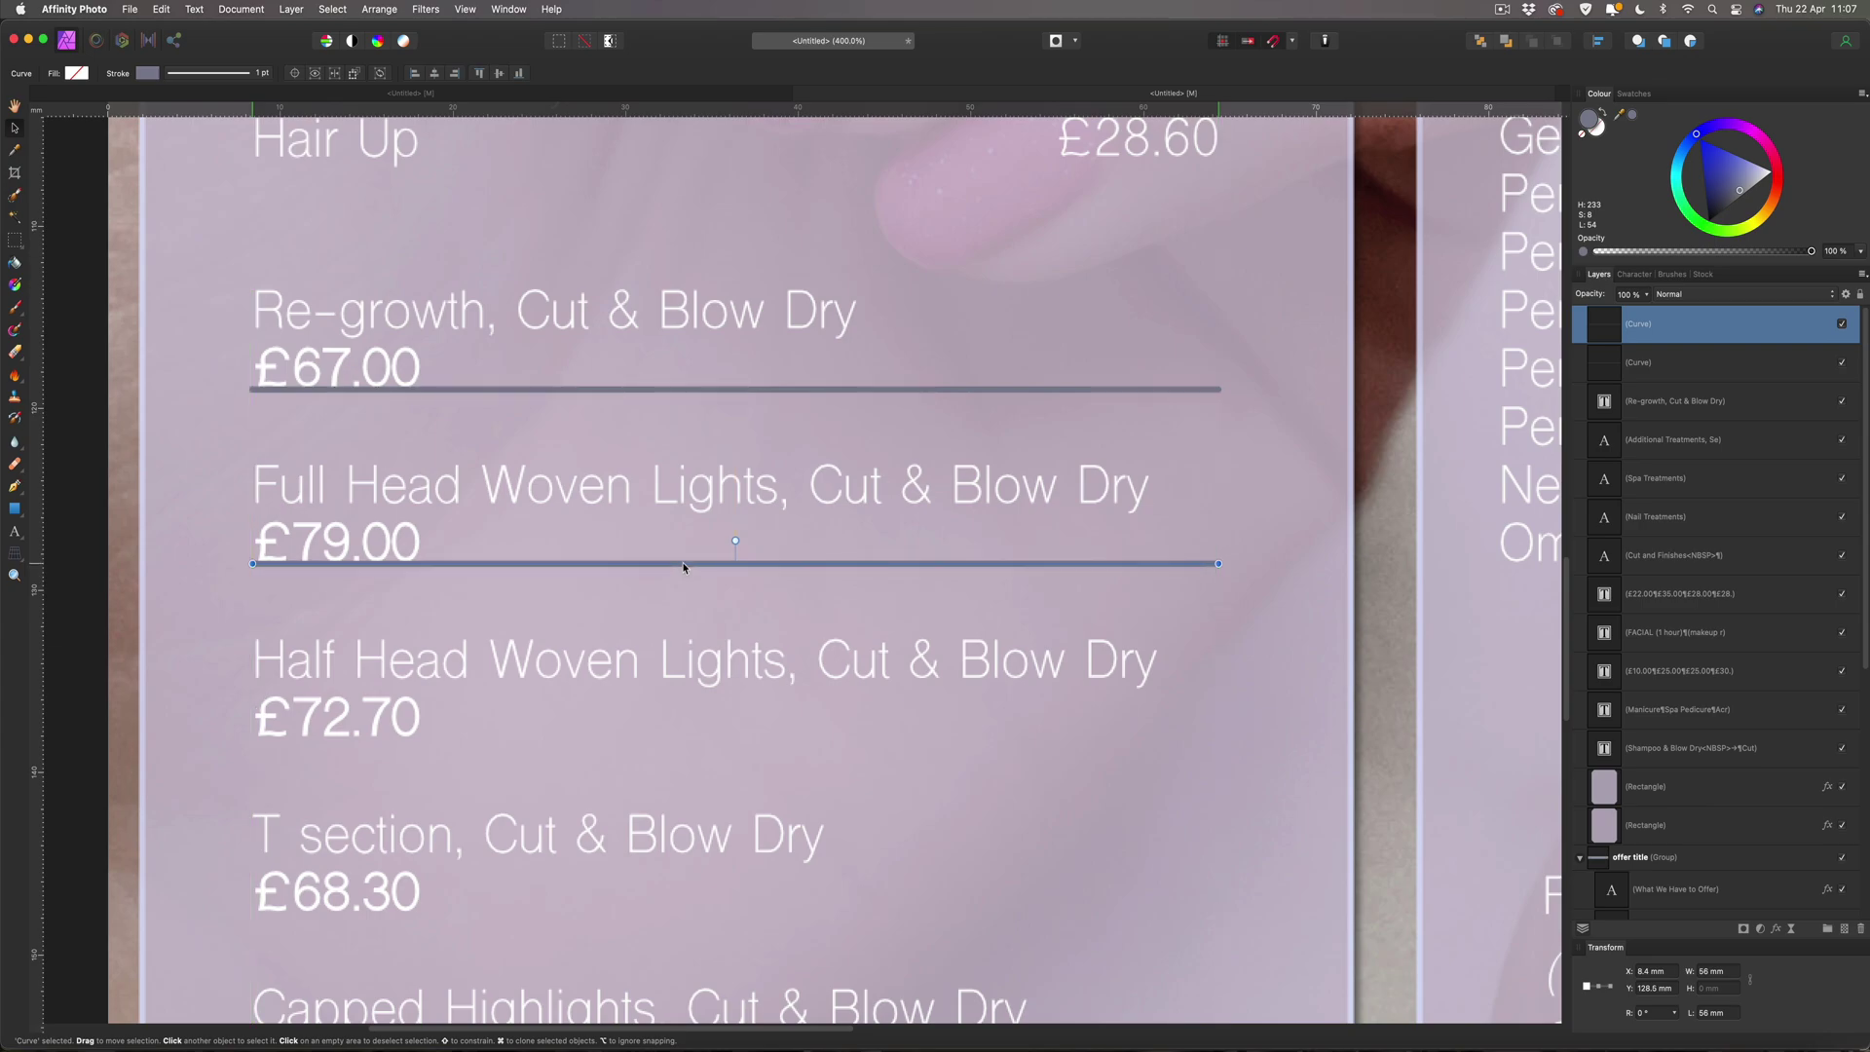
pyautogui.press('super+j')
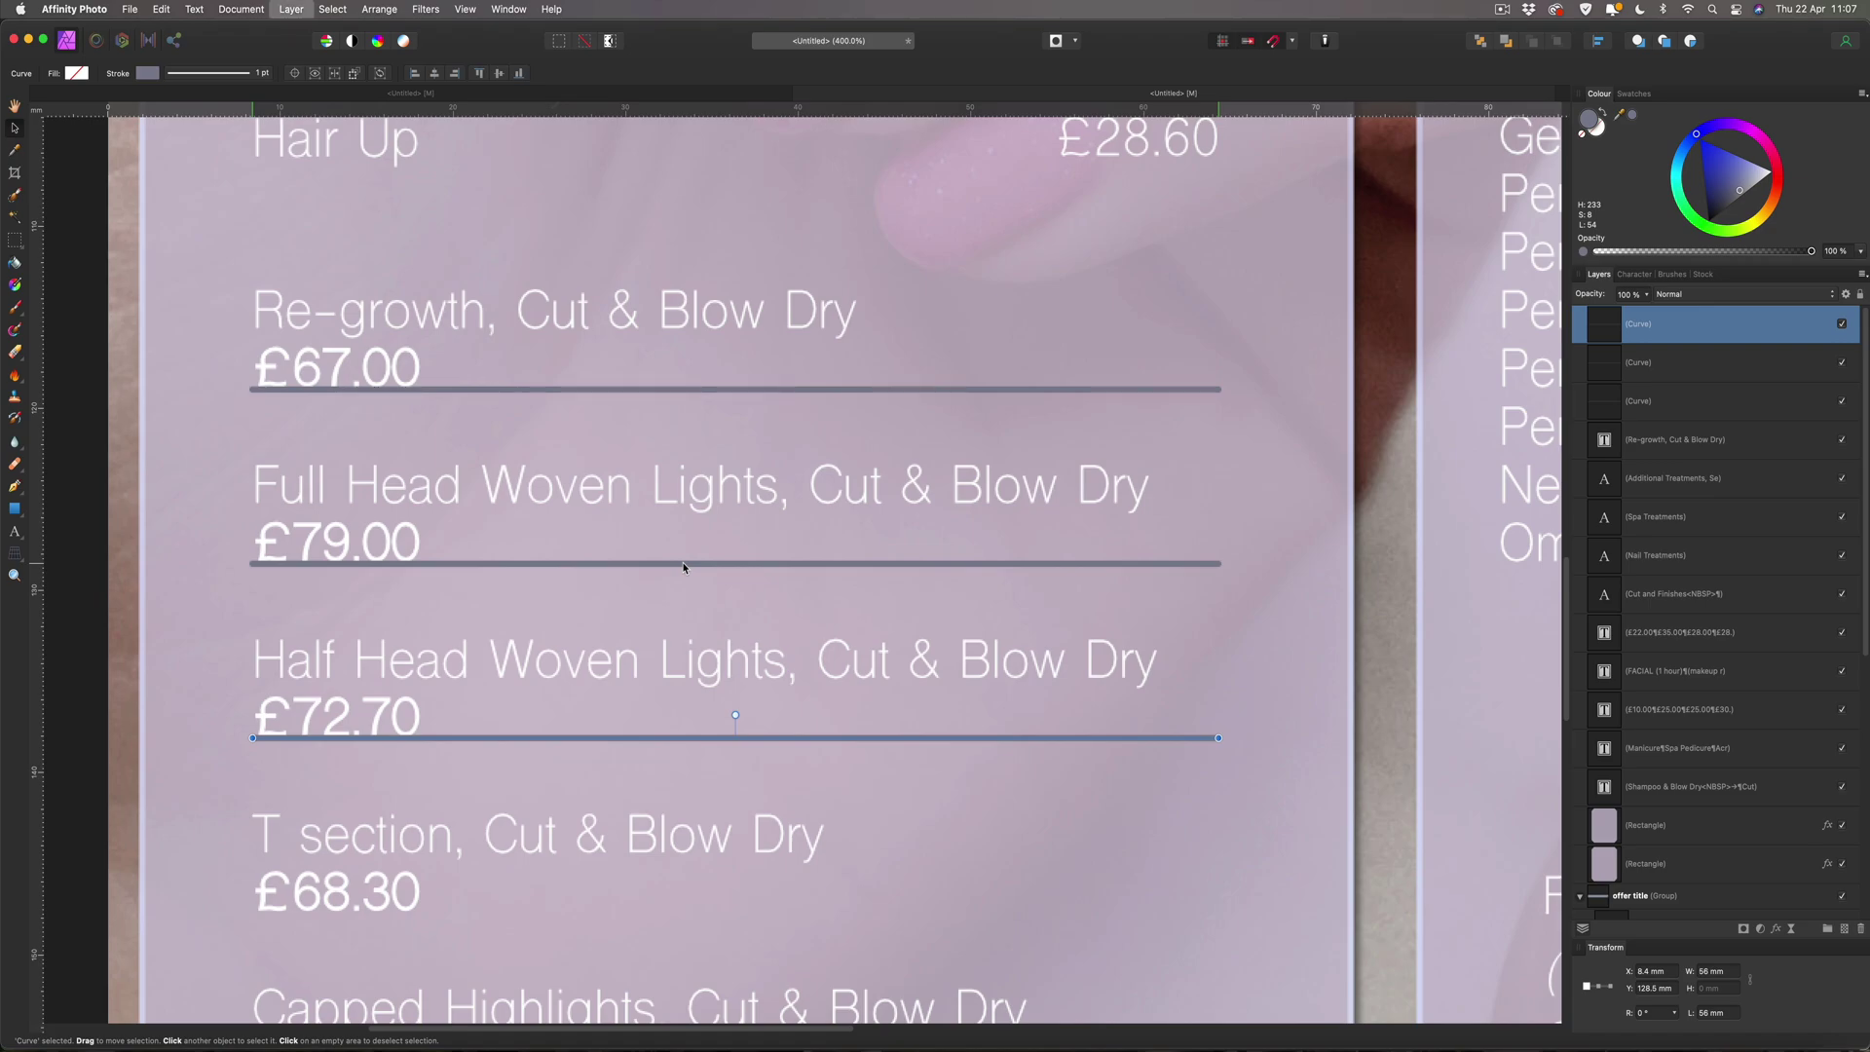
pyautogui.press('super+j')
pyautogui.scroll(-3, 683, 568)
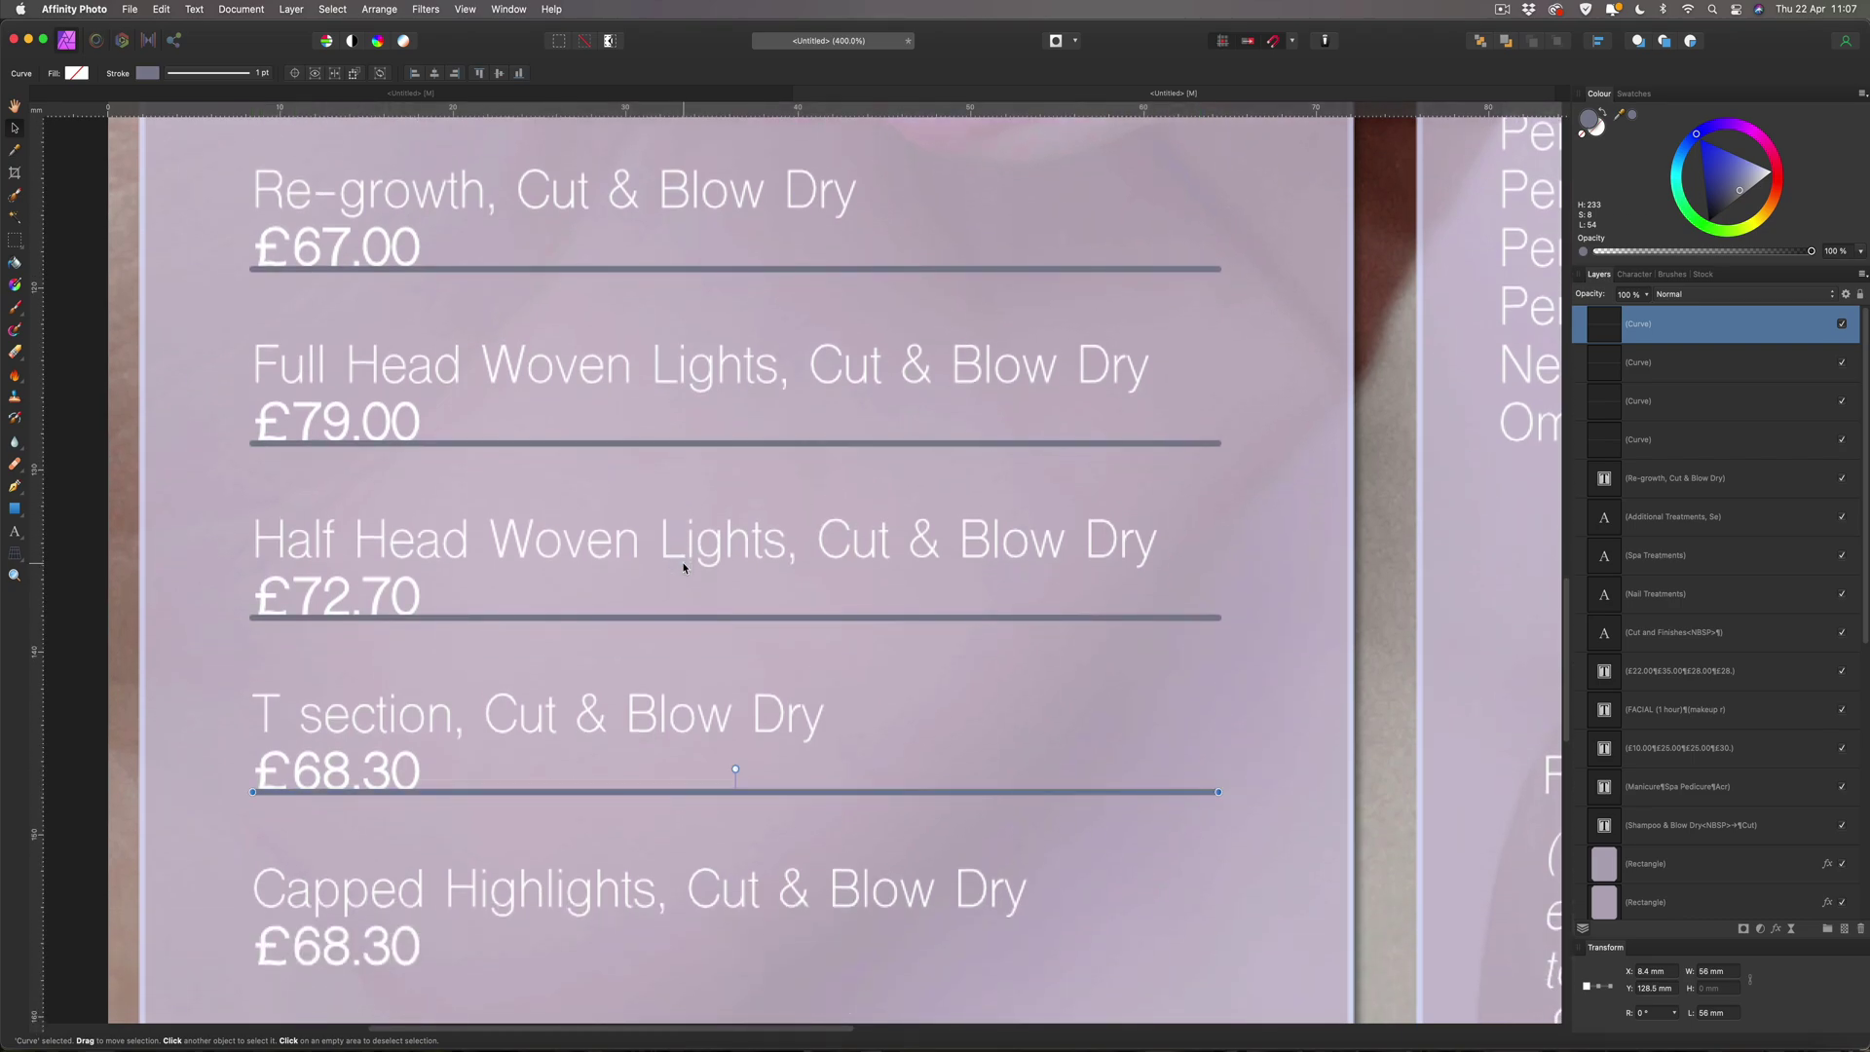
pyautogui.scroll(-6, 683, 568)
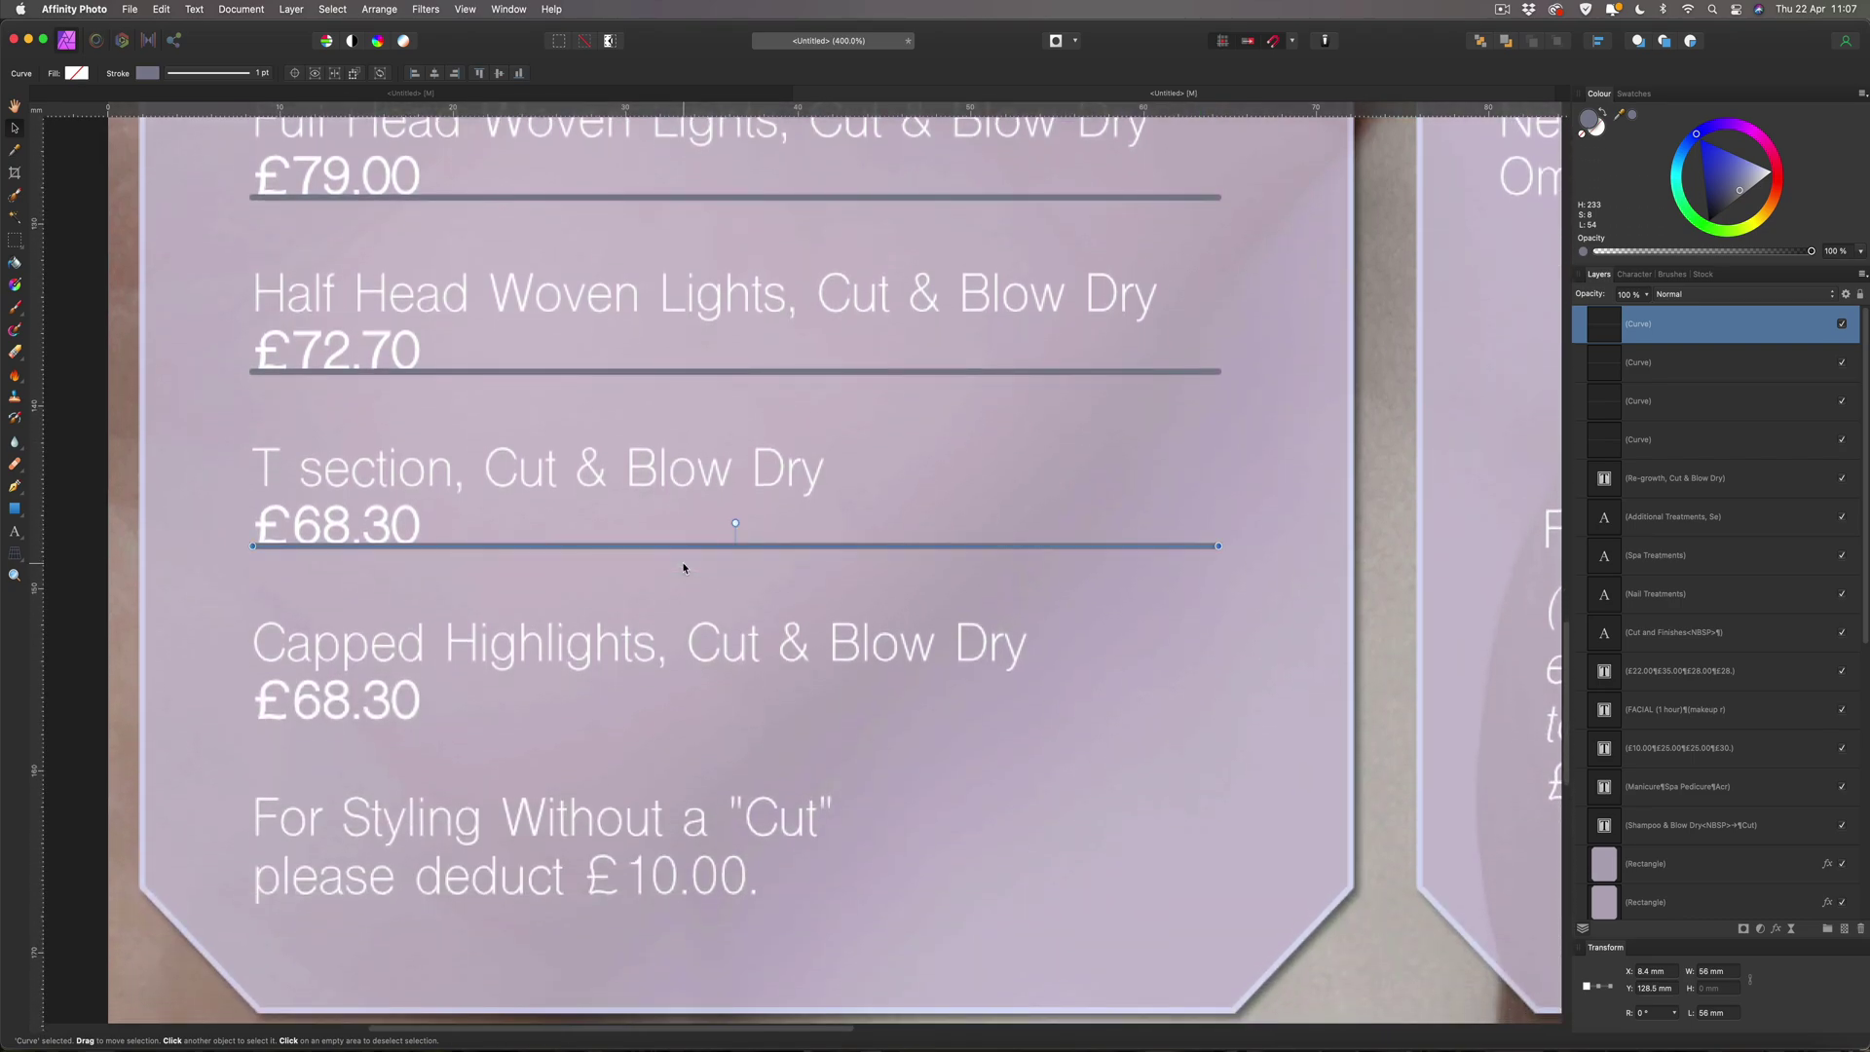
pyautogui.press('super+j')
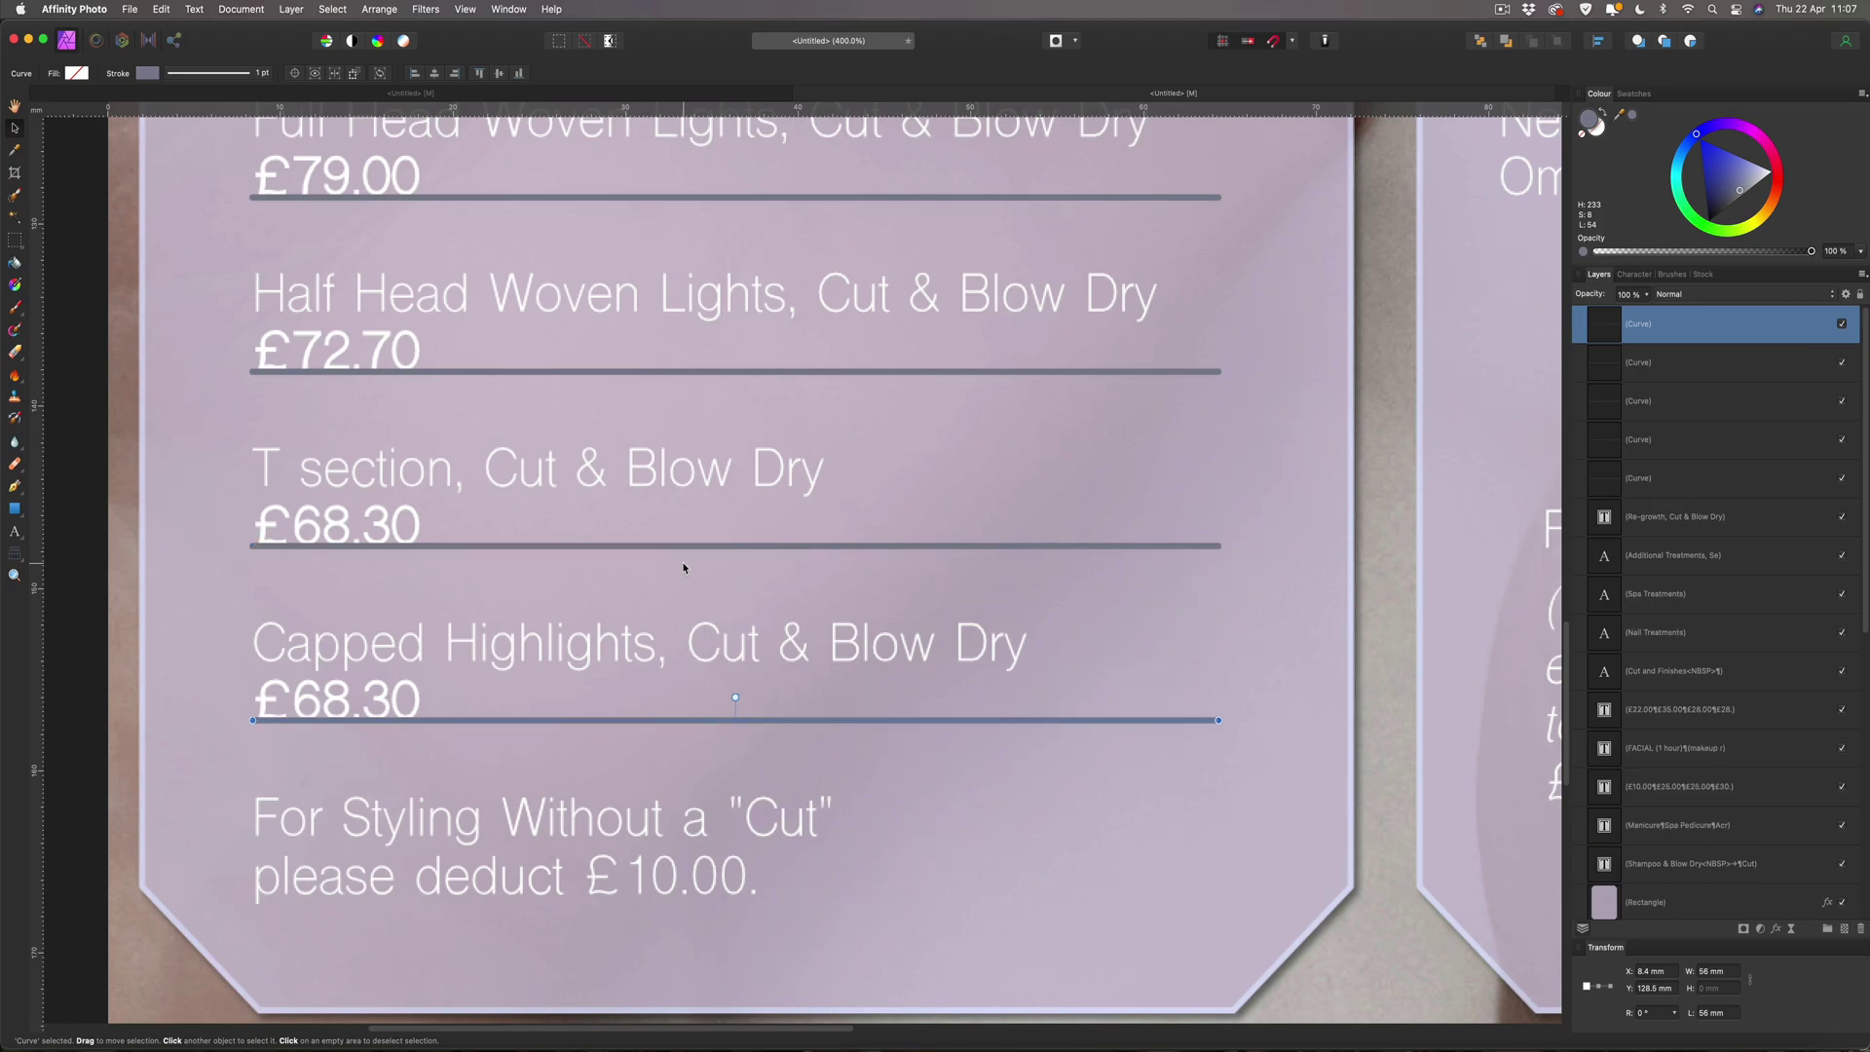
pyautogui.press('super+0')
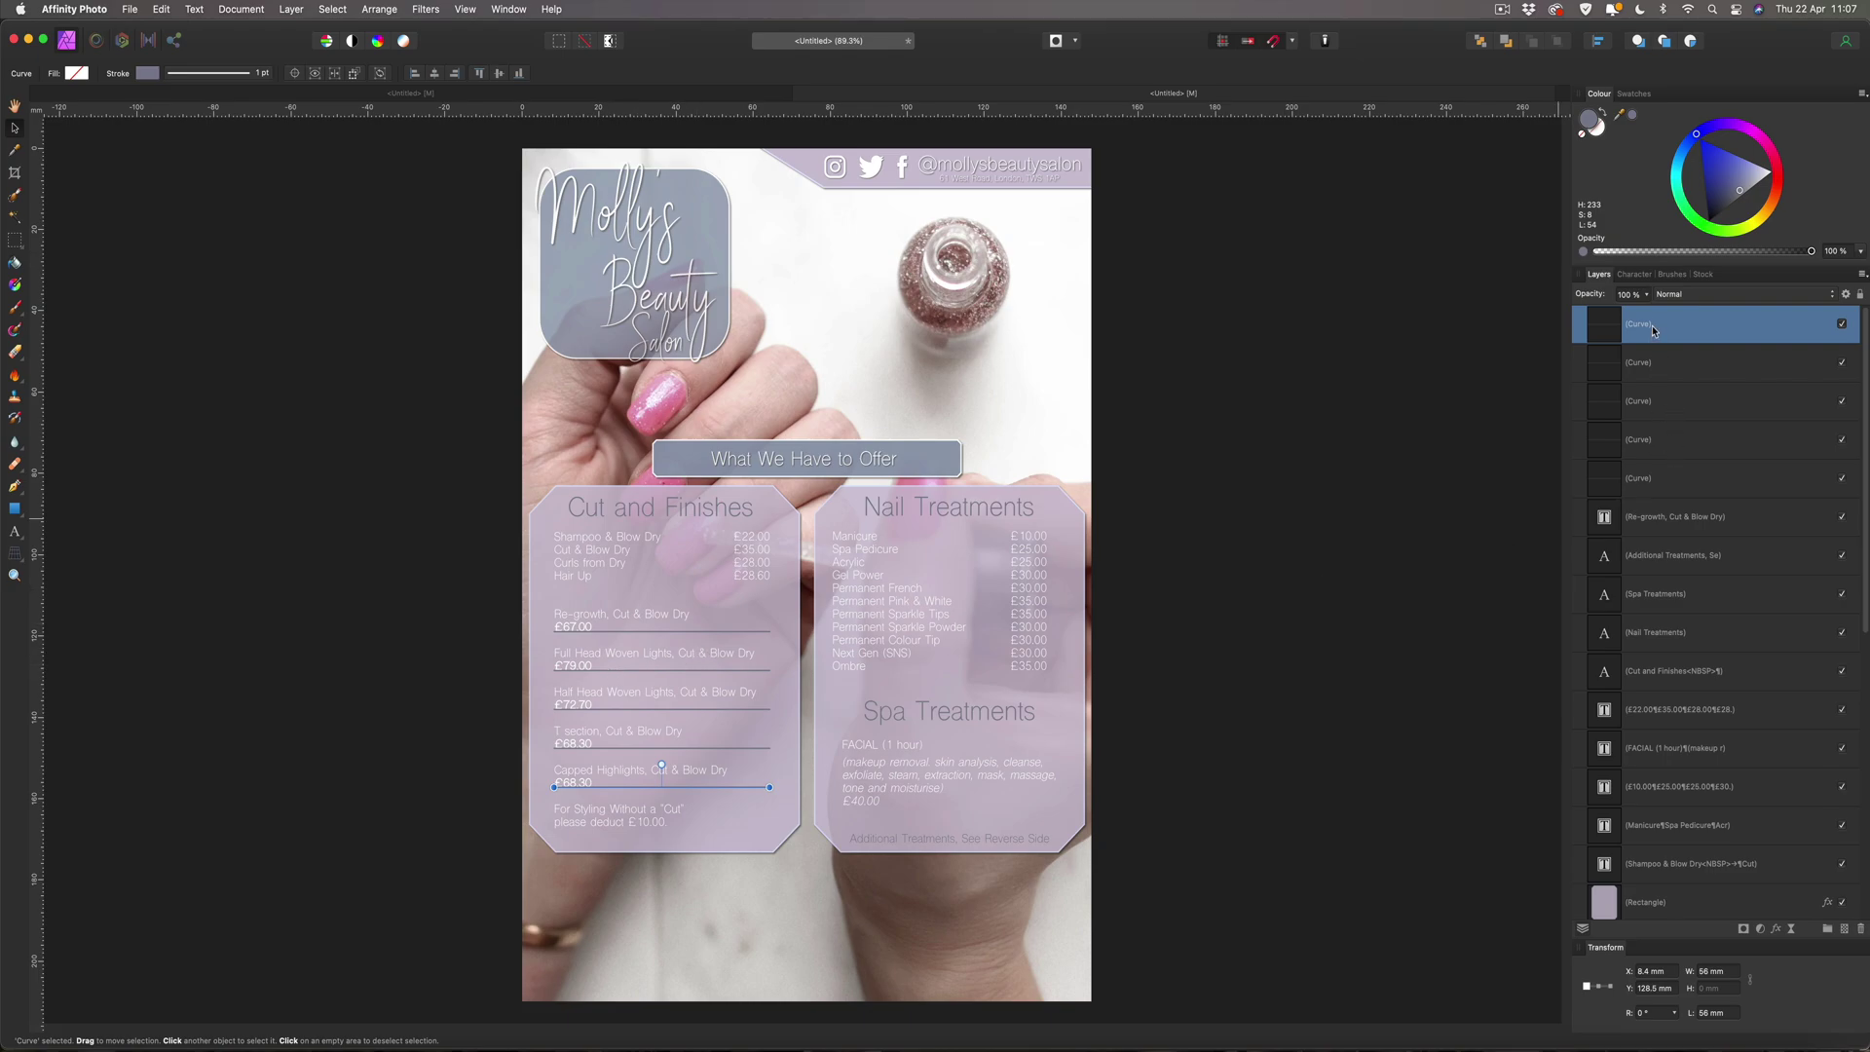
# Select all five divider lines together and nudge them down two steps.
pyautogui.keyDown('shift'); pyautogui.click(1653, 477); pyautogui.keyUp('shift')
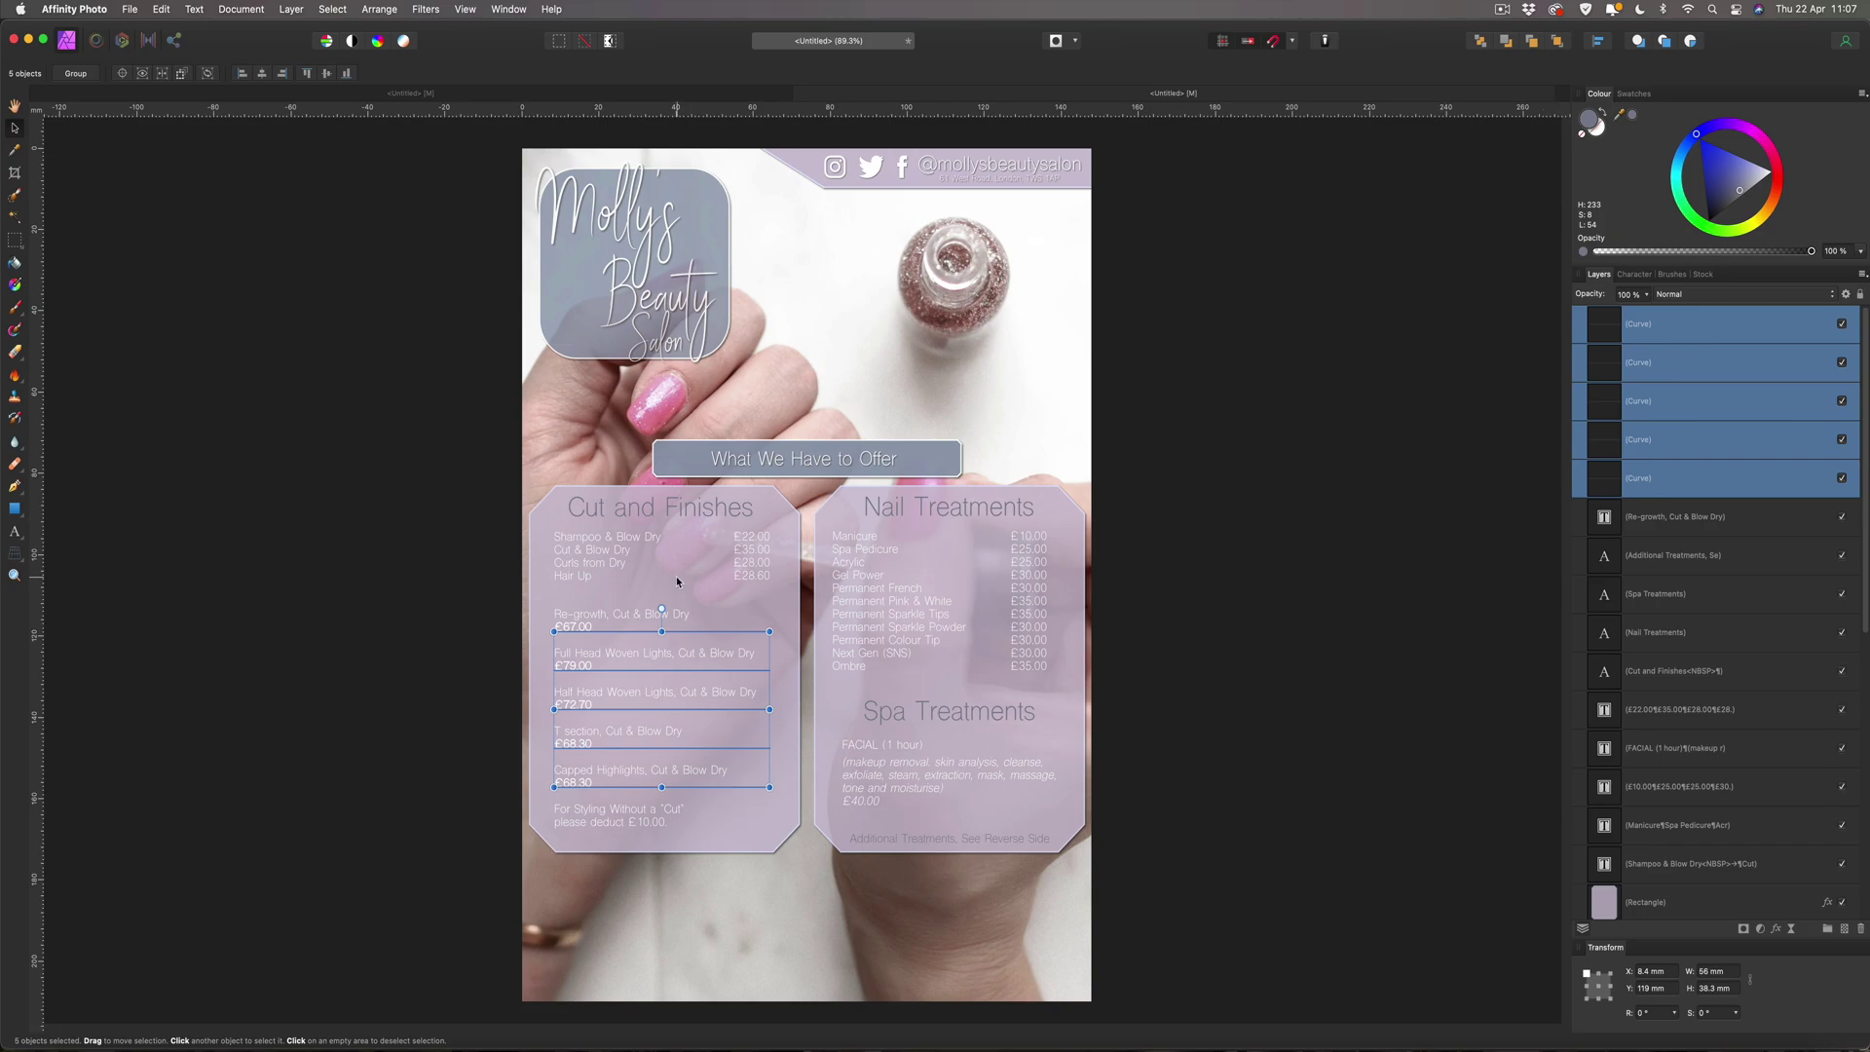
pyautogui.press('super+plus')
pyautogui.press('super+plus')
pyautogui.press('super+plus')
pyautogui.press('super+plus')
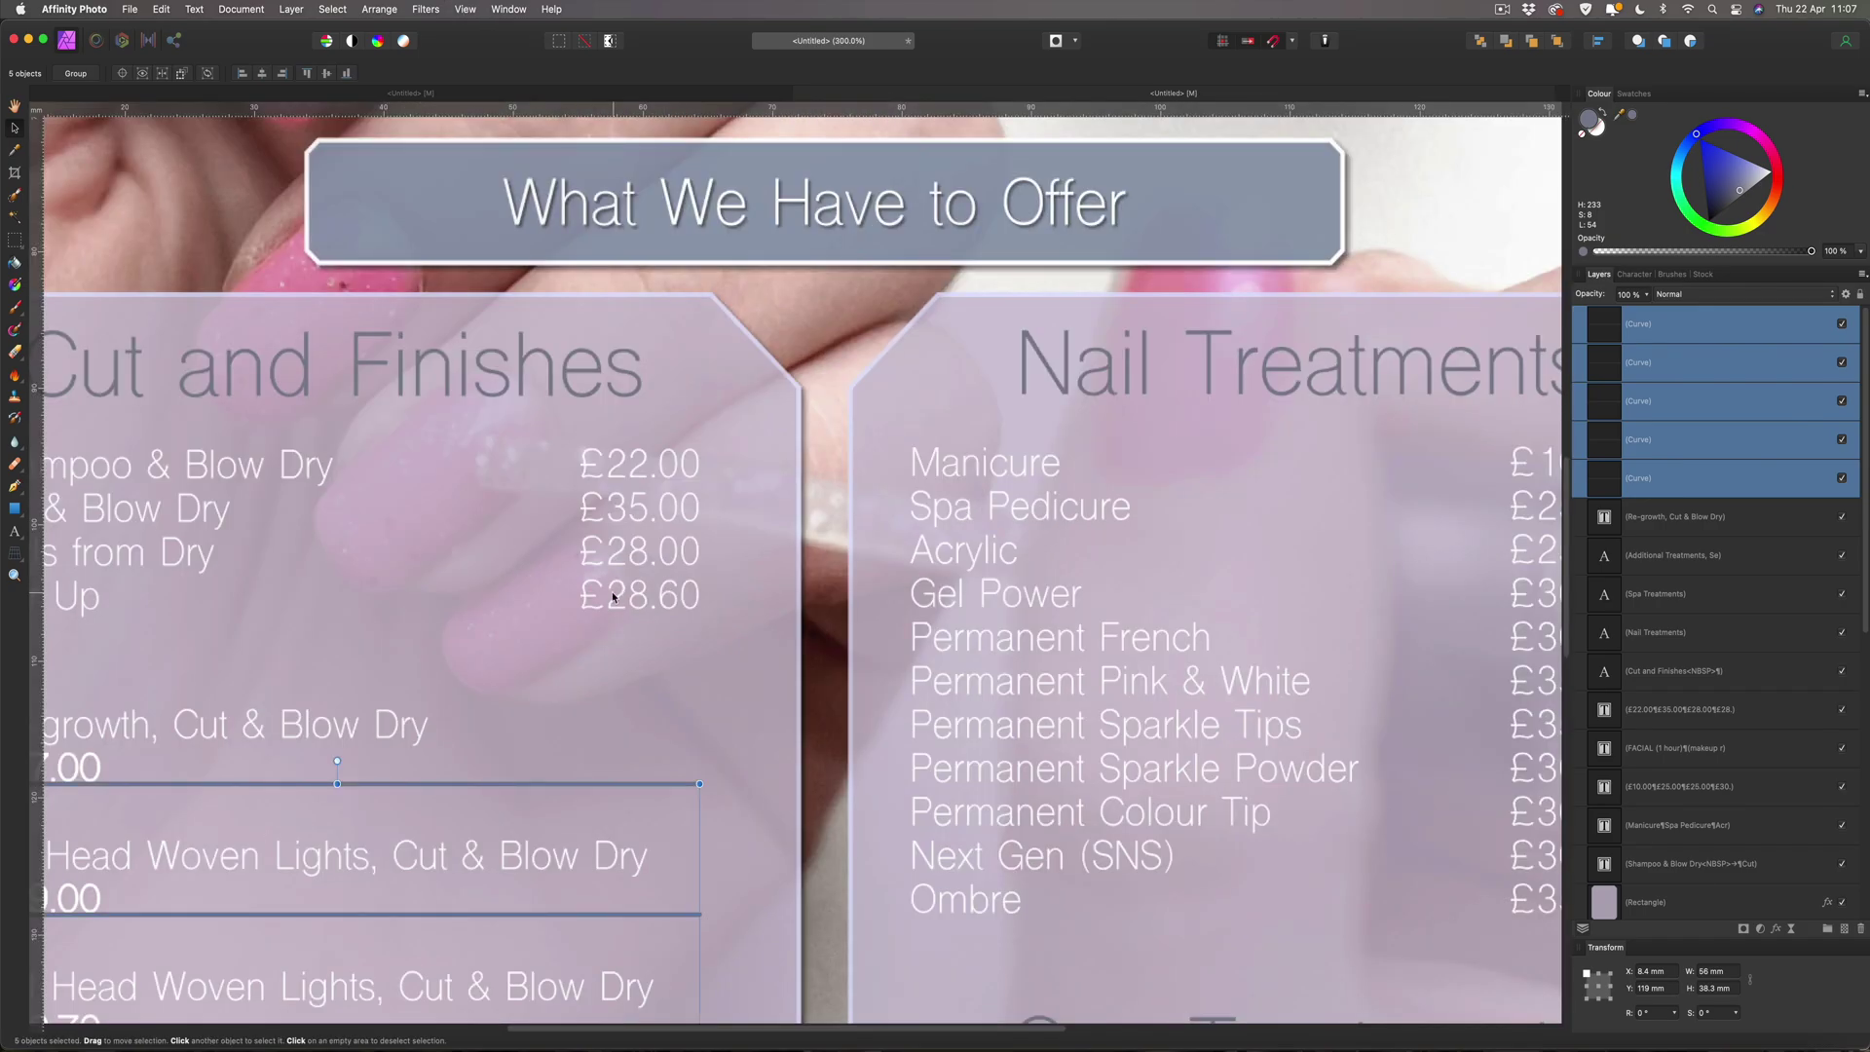
pyautogui.scroll(-3, 613, 596)
pyautogui.hscroll(-5, 628, 581)
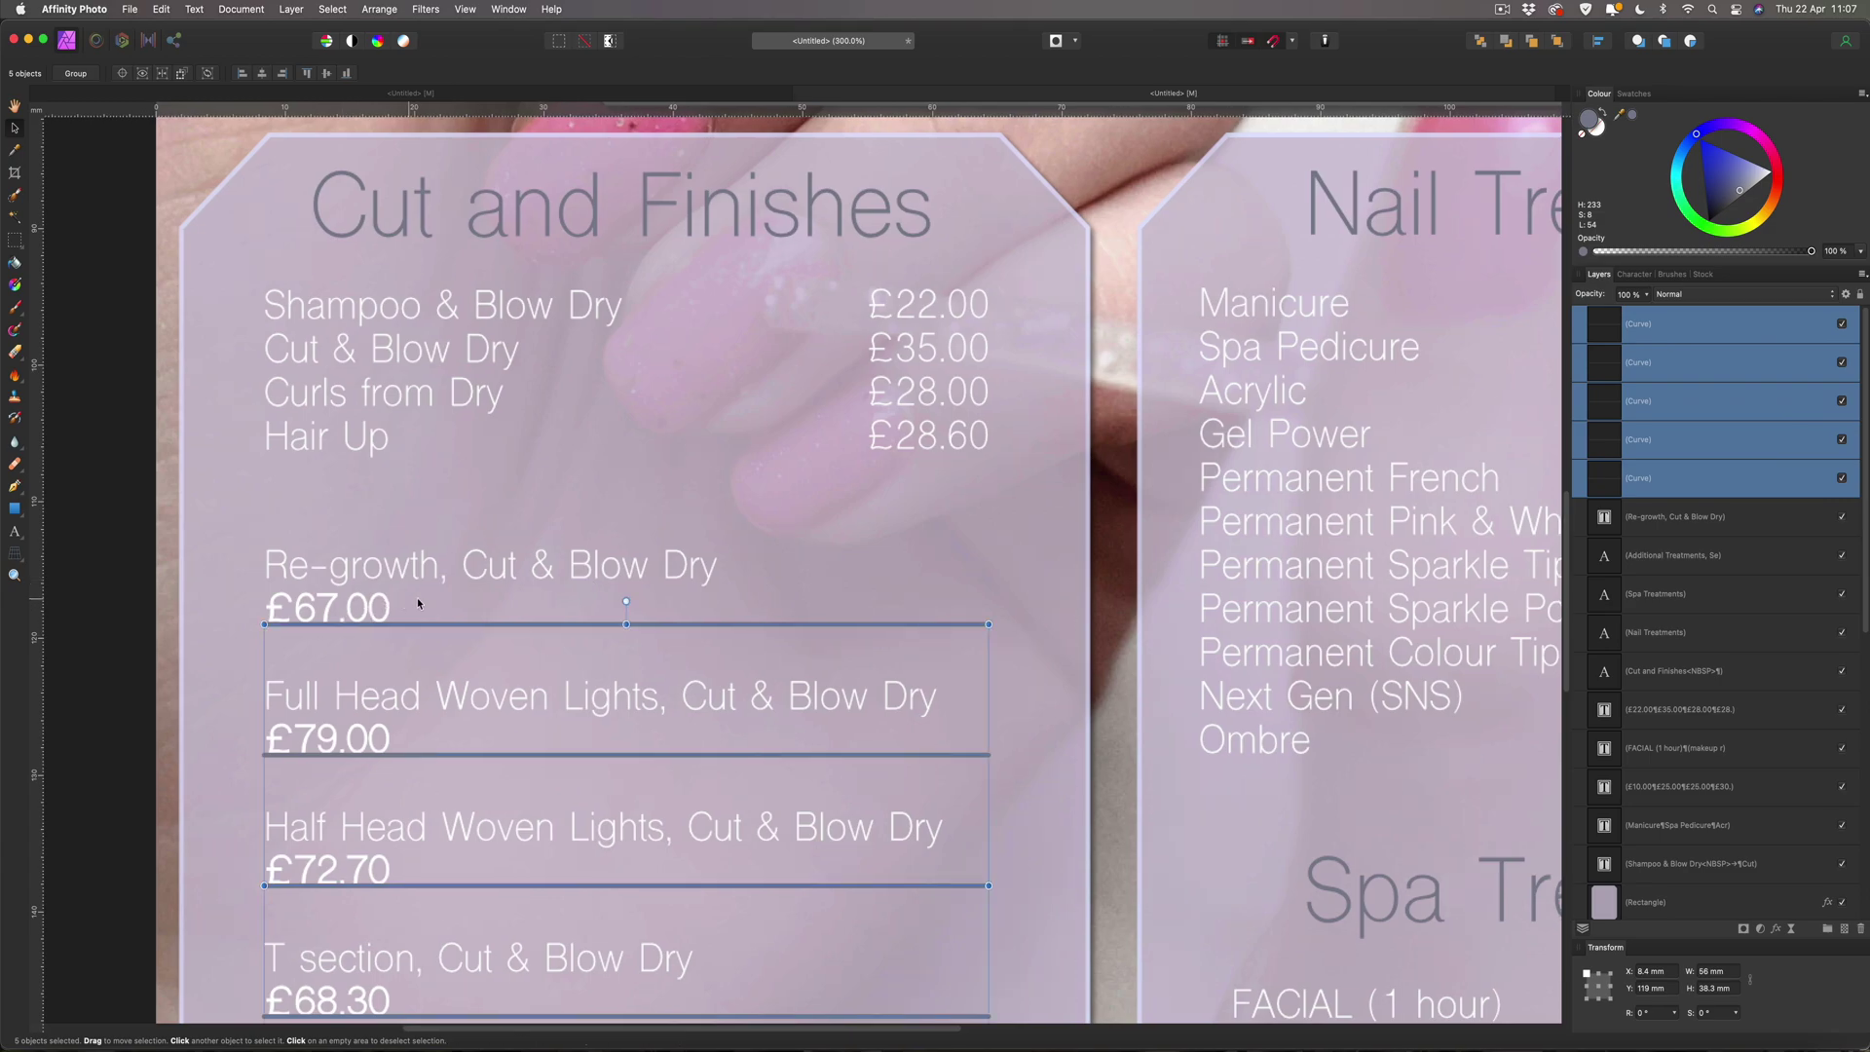
pyautogui.press('Down')
pyautogui.press('Down')
pyautogui.press('Down')
pyautogui.press('Down')
pyautogui.press('Down')
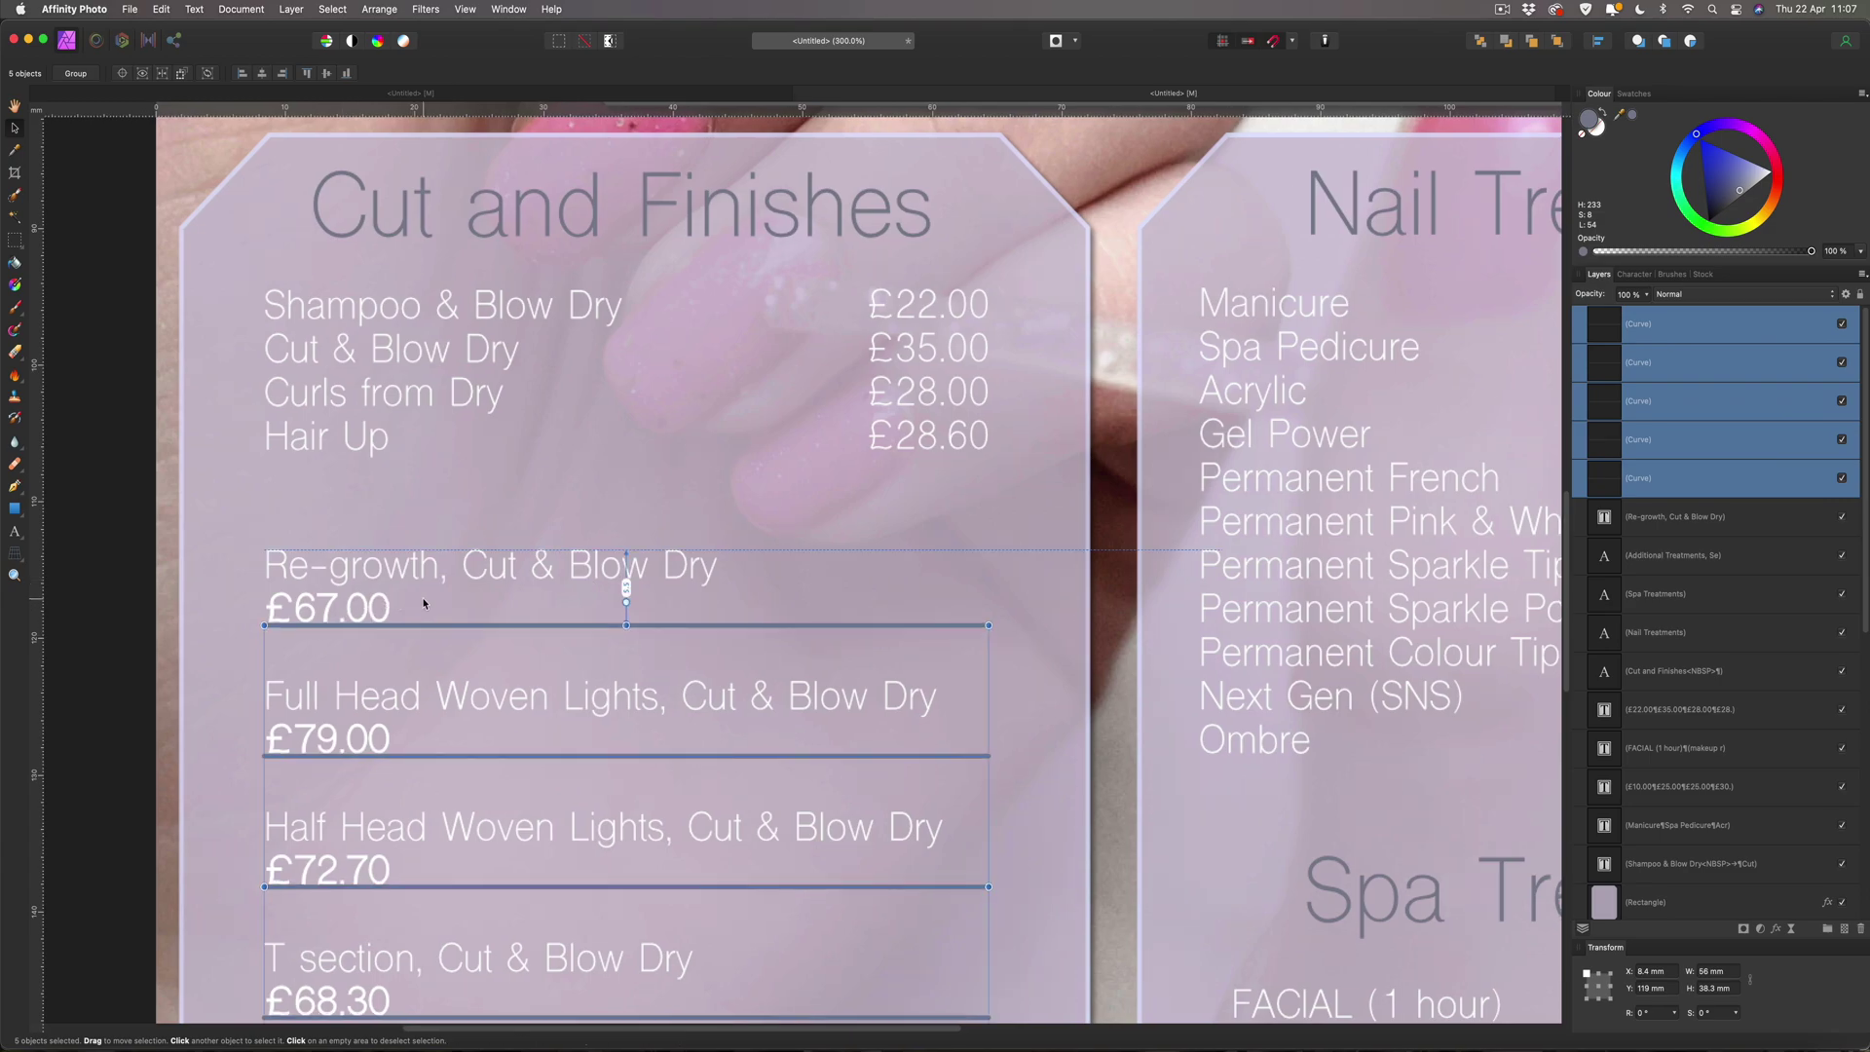
pyautogui.press('Down')
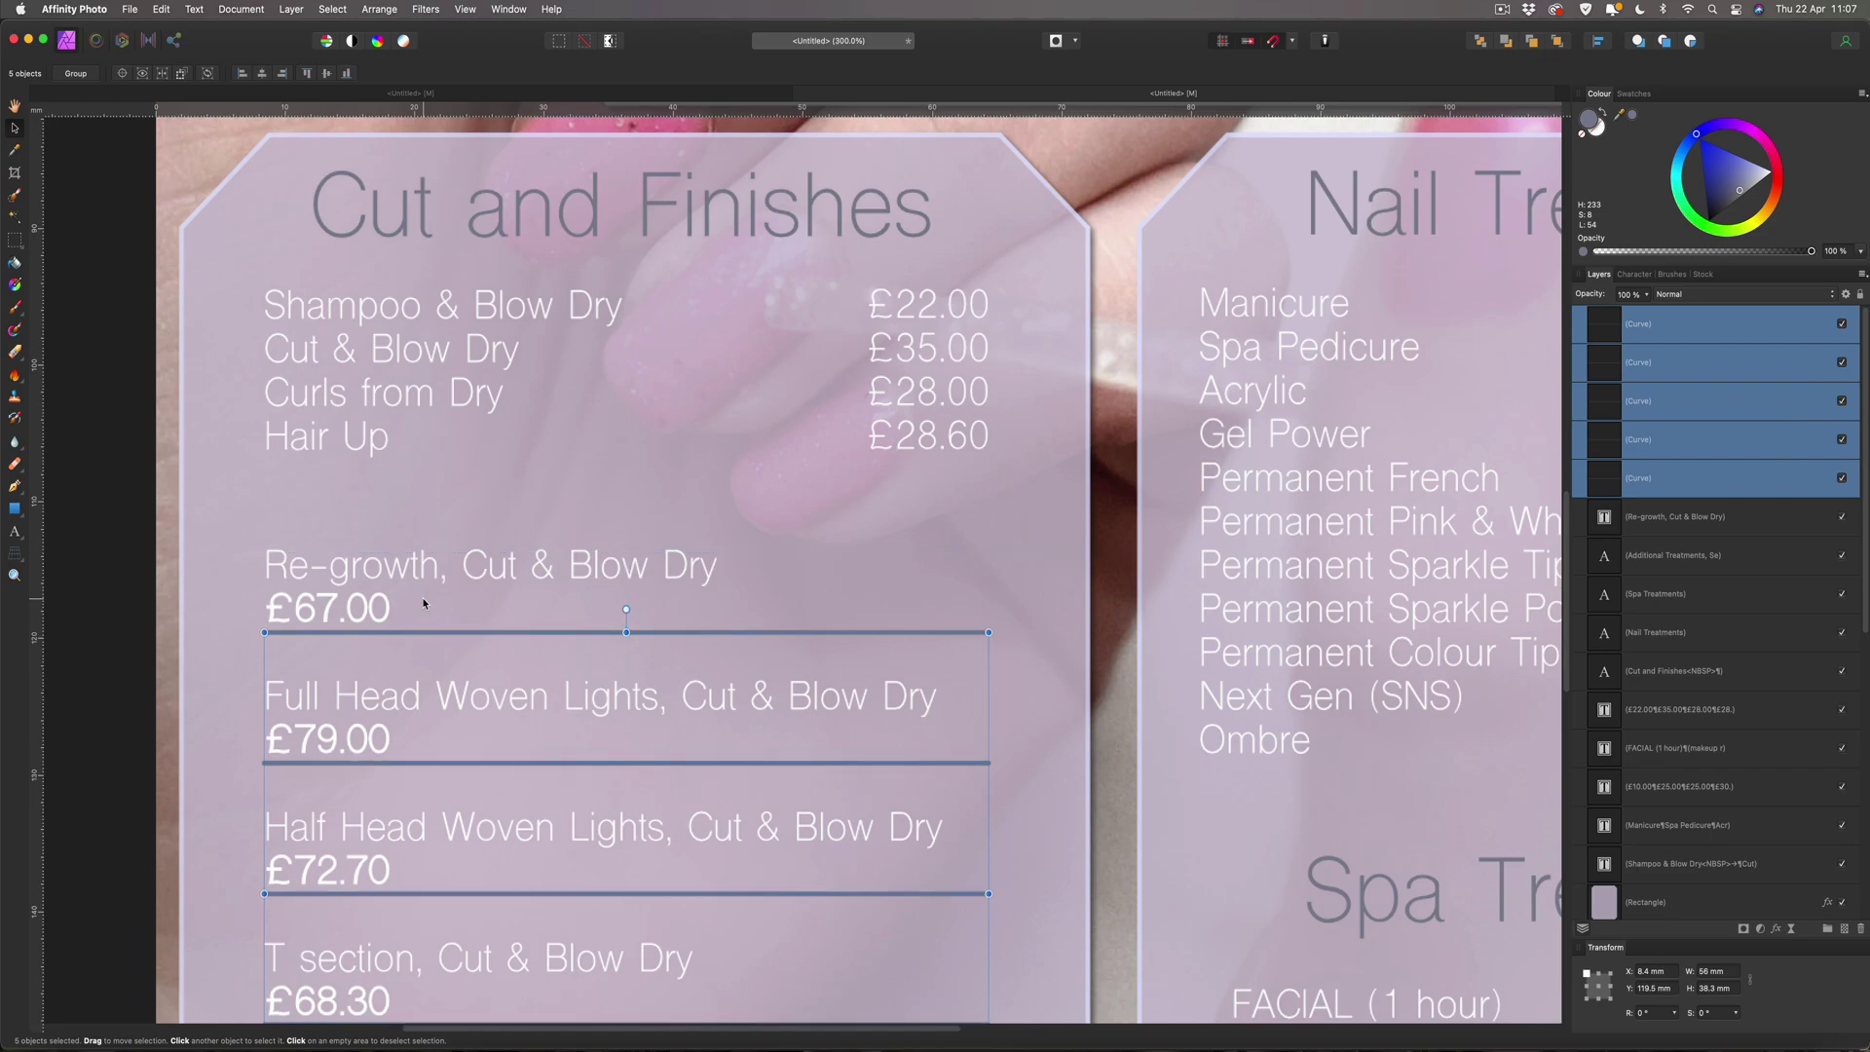
pyautogui.press('super+1')
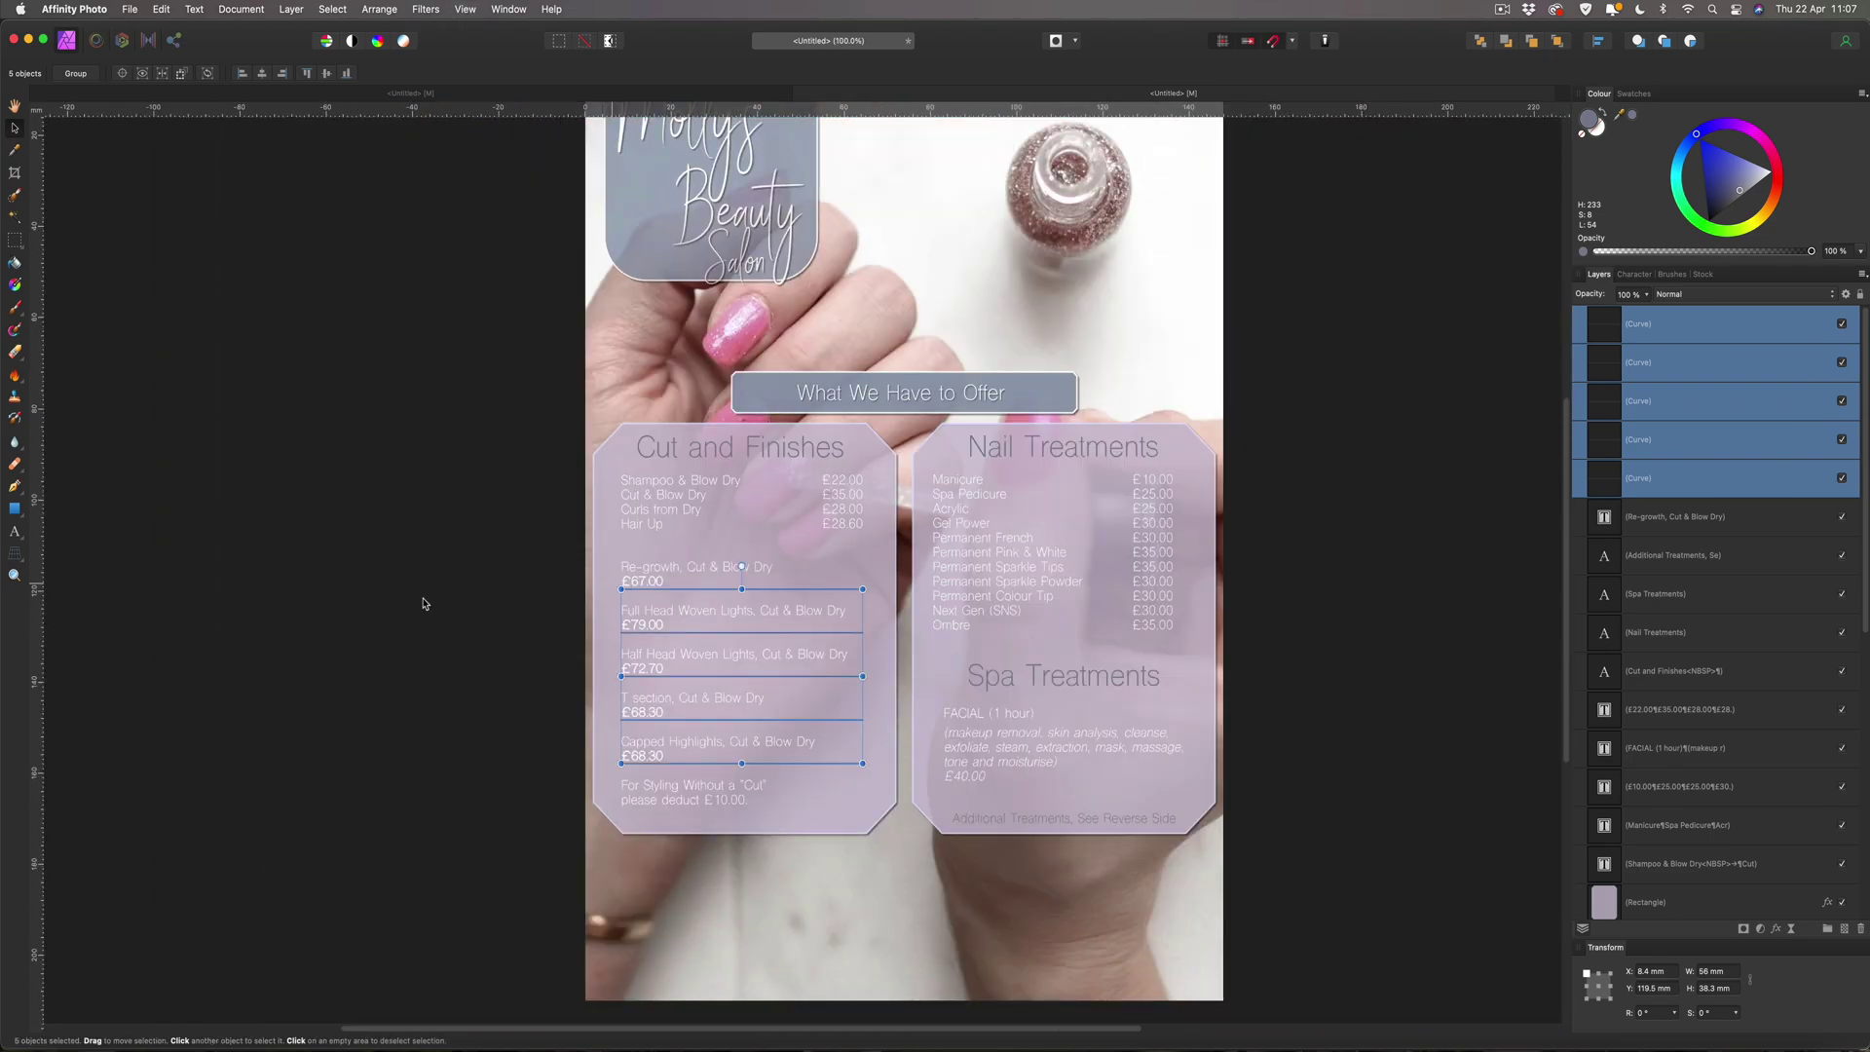
# Check the spacing guides between the five dividers, then deselect them.
pyautogui.press('Down')
pyautogui.press('Up')
pyautogui.press('Down')
pyautogui.press('Up')
pyautogui.click(1344, 535)
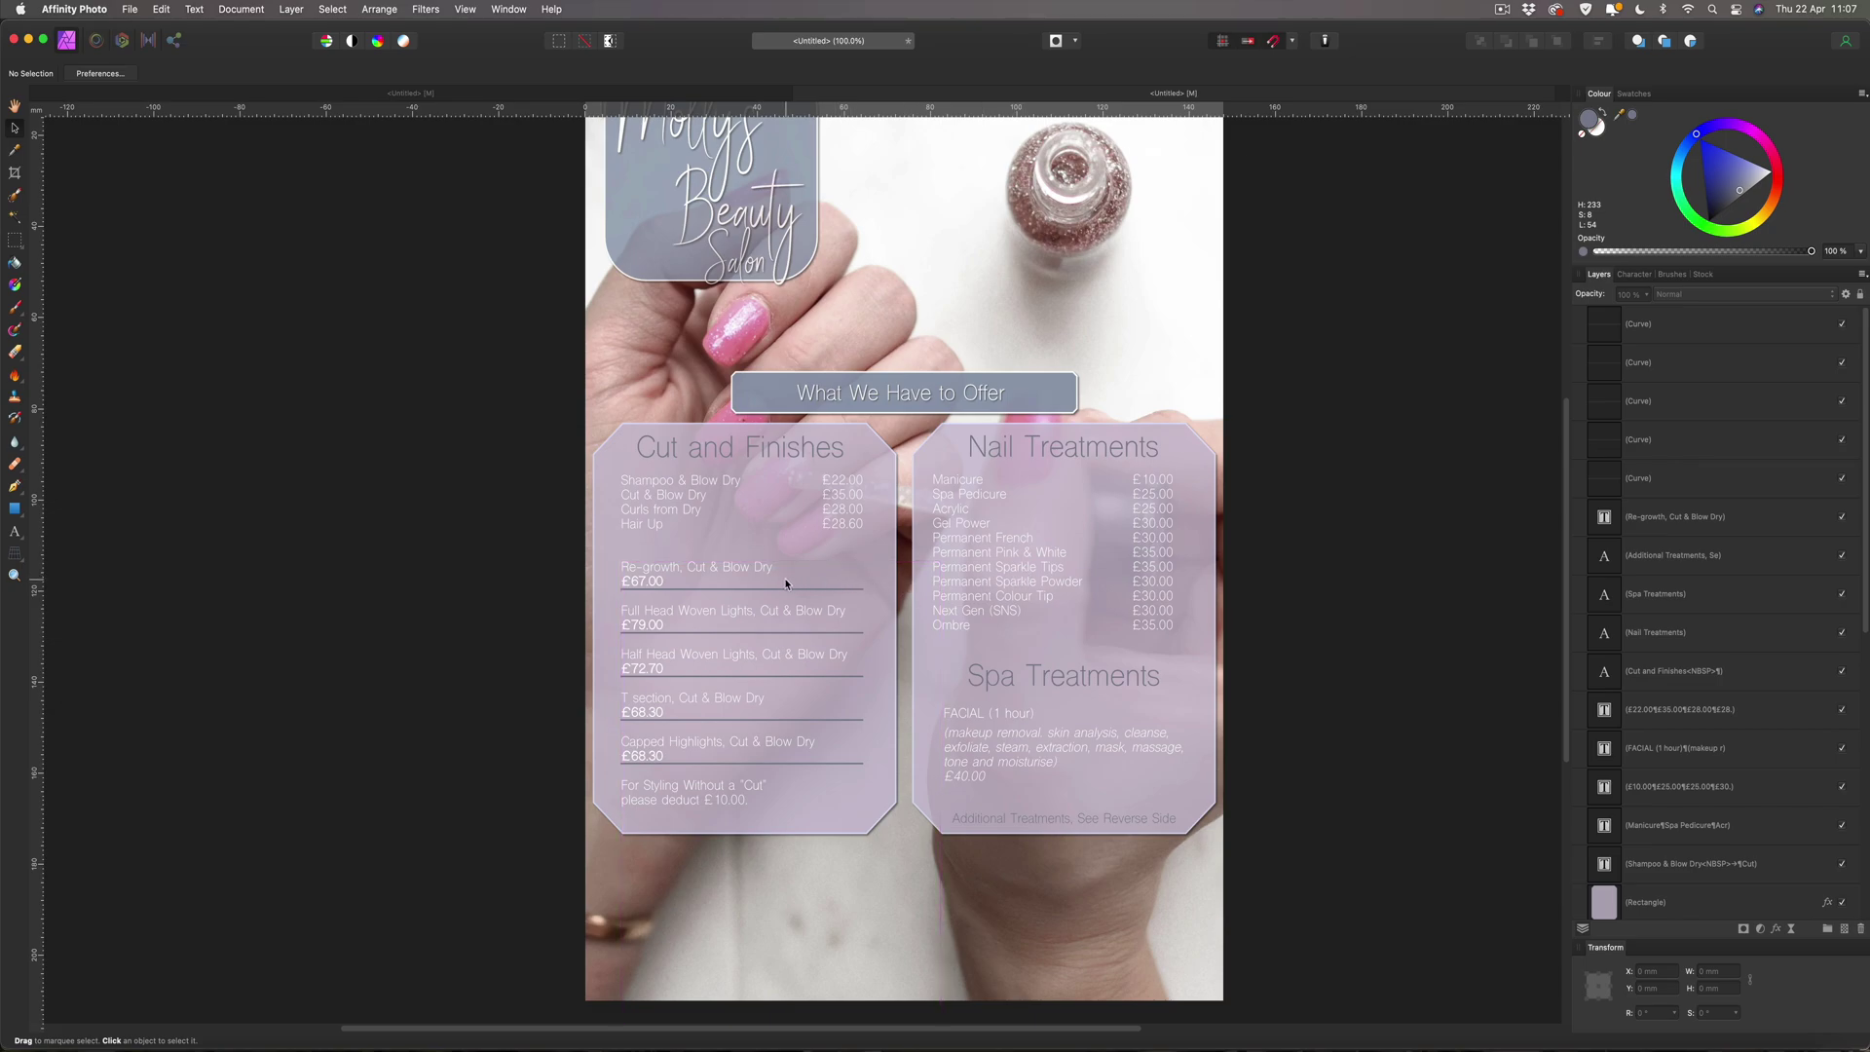
# Copy the Re-growth divider into Nail Treatments above Spa Treatments, after undoing a trial service-list duplicate.
pyautogui.click(670, 521)
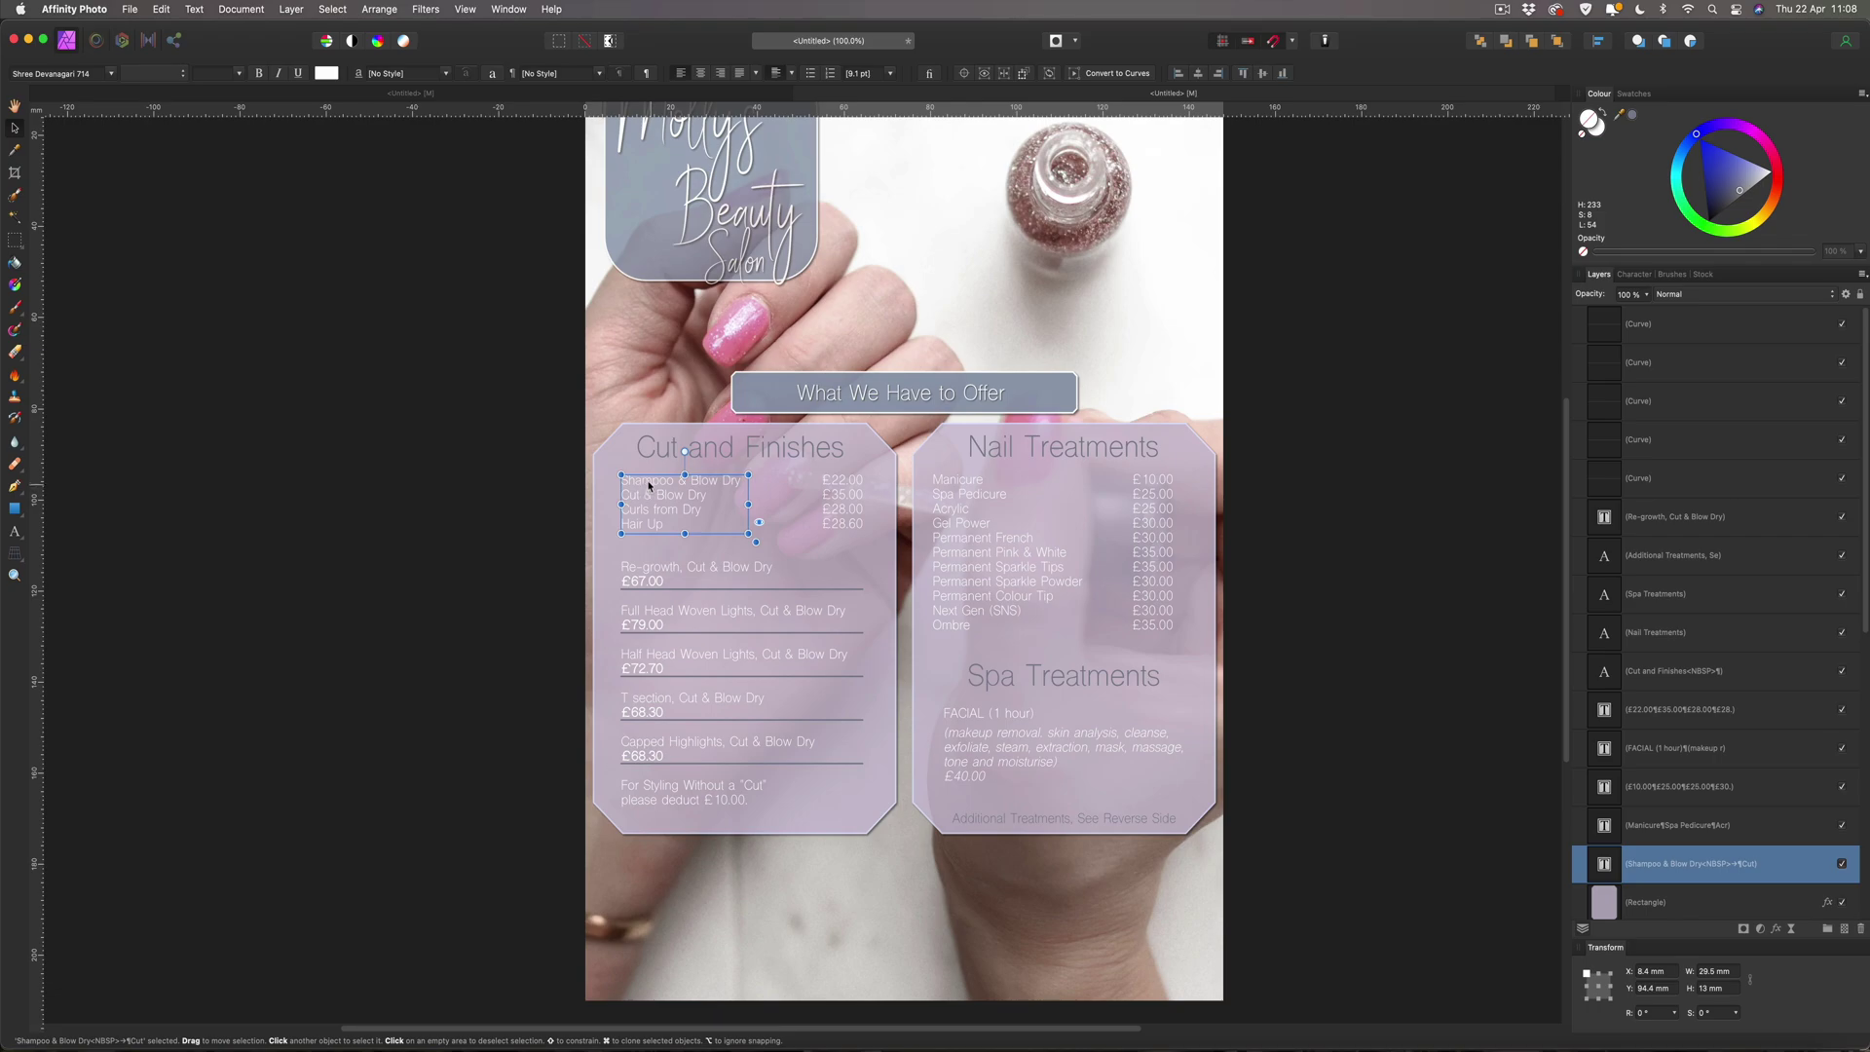
pyautogui.click(840, 492)
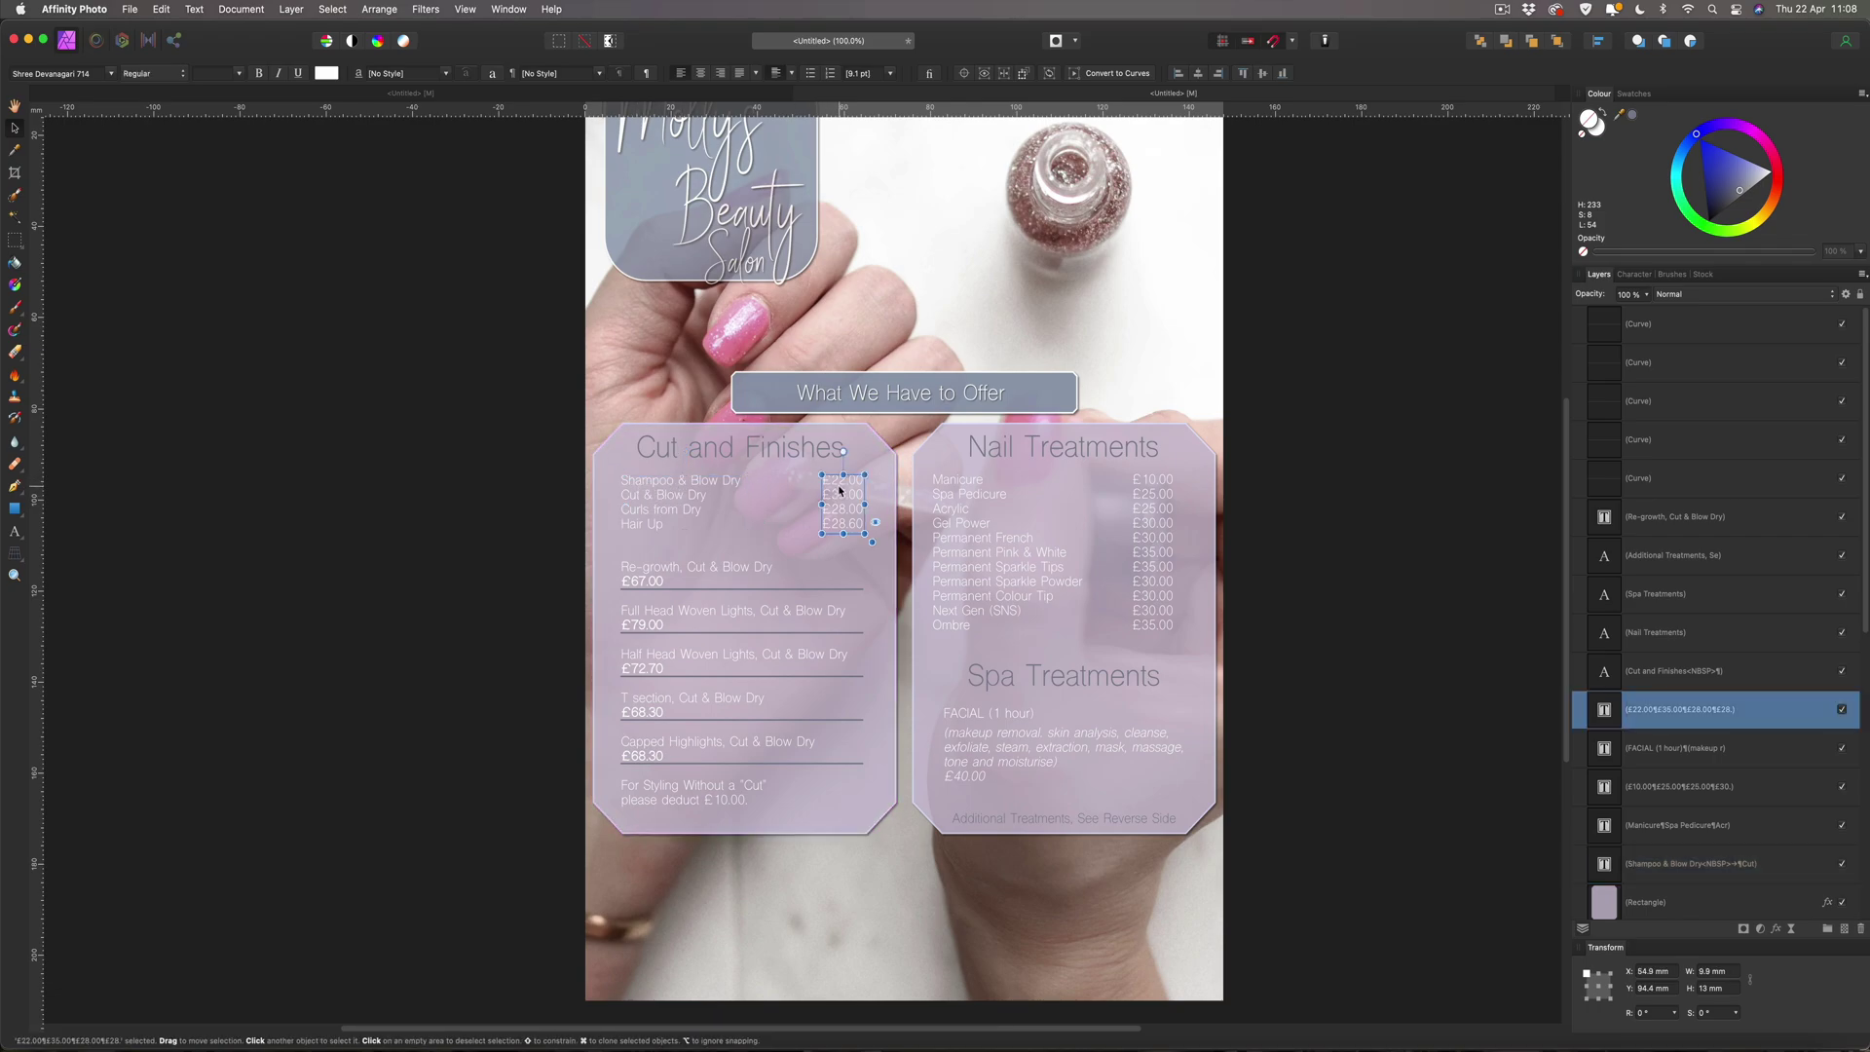
pyautogui.click(648, 487)
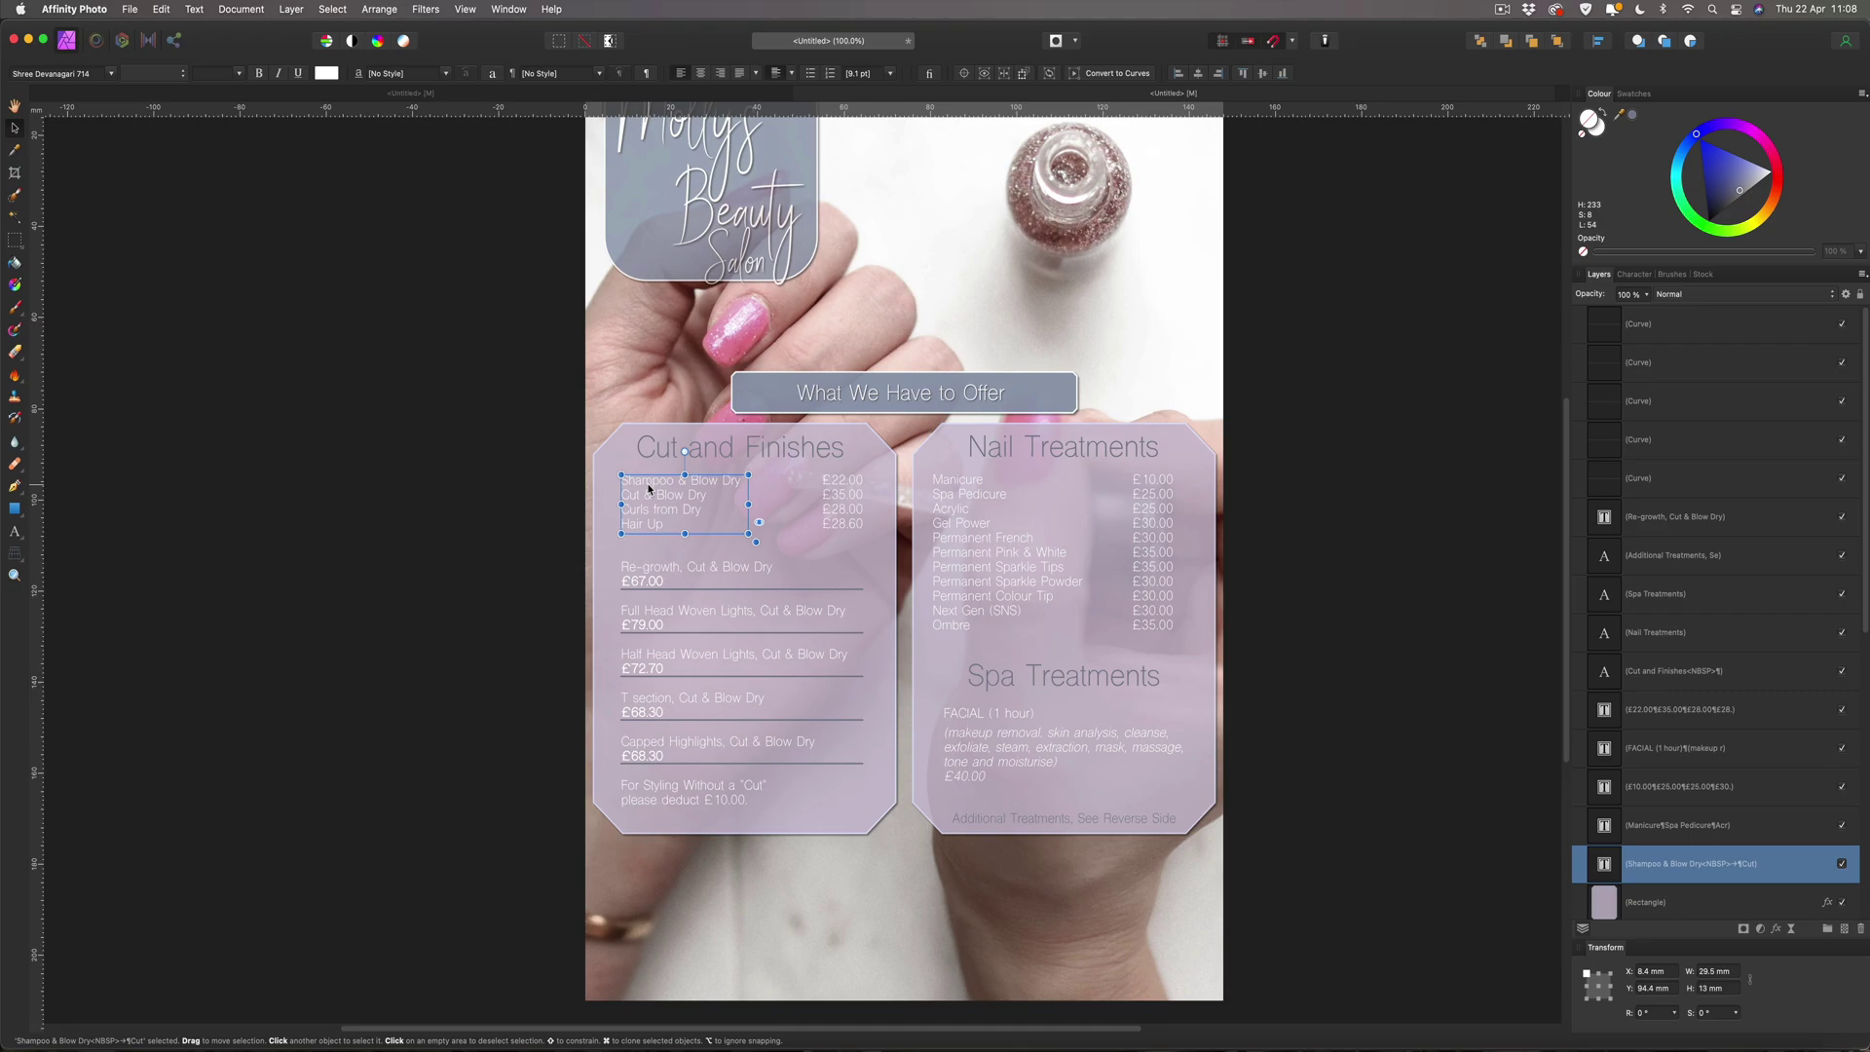
pyautogui.moveTo(649, 489); pyautogui.dragTo(837, 528)
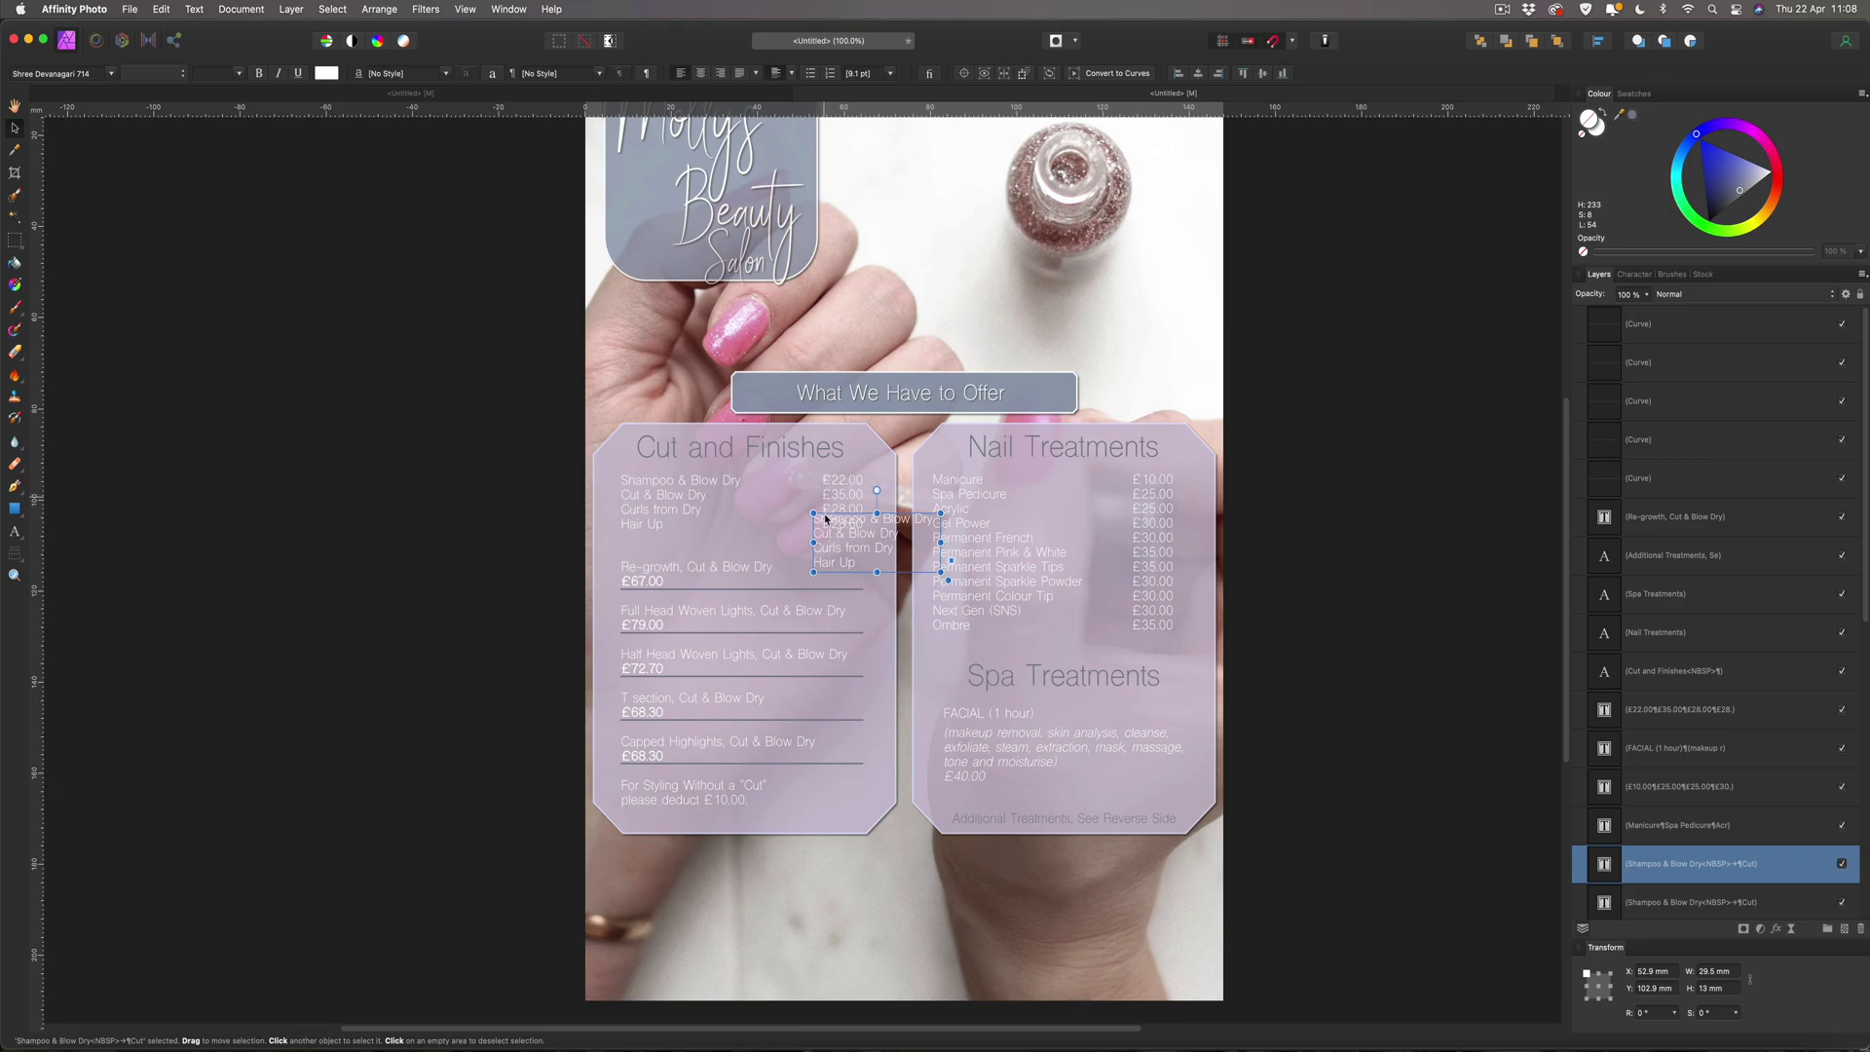
pyautogui.press('super+z')
pyautogui.press('super+z')
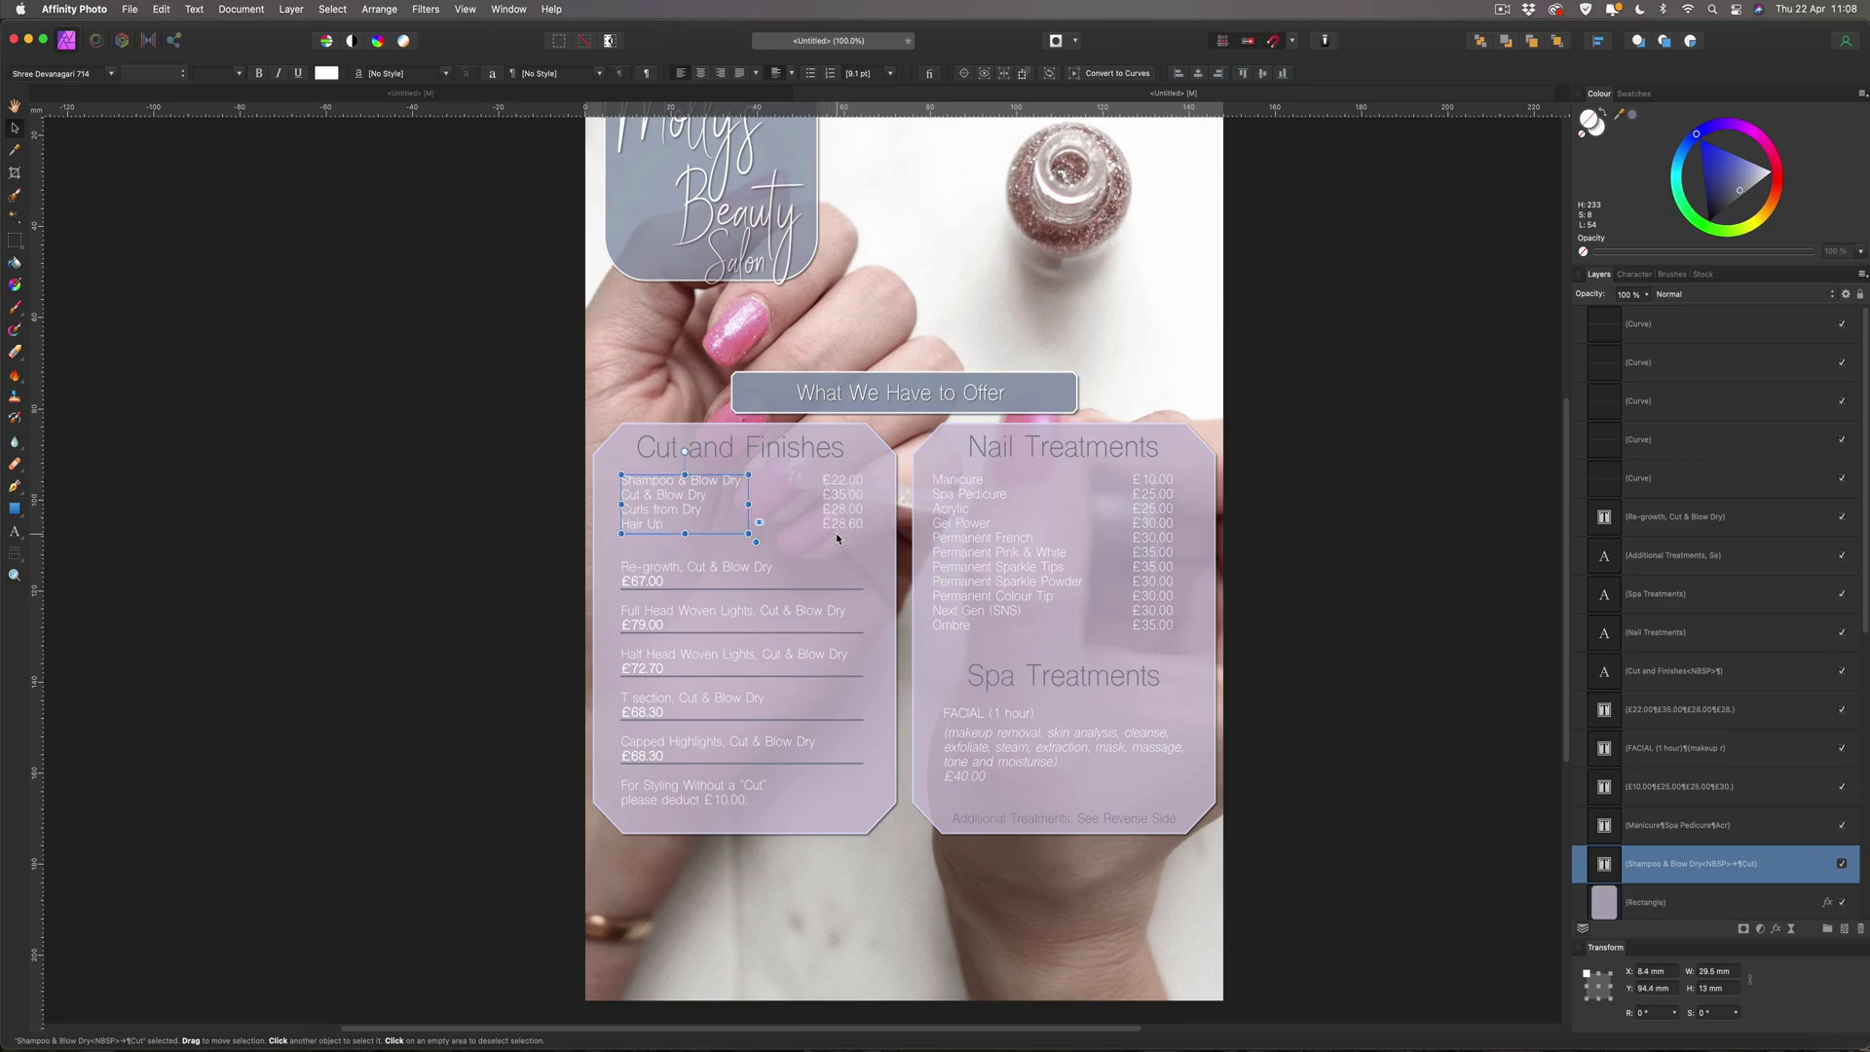
pyautogui.click(745, 592)
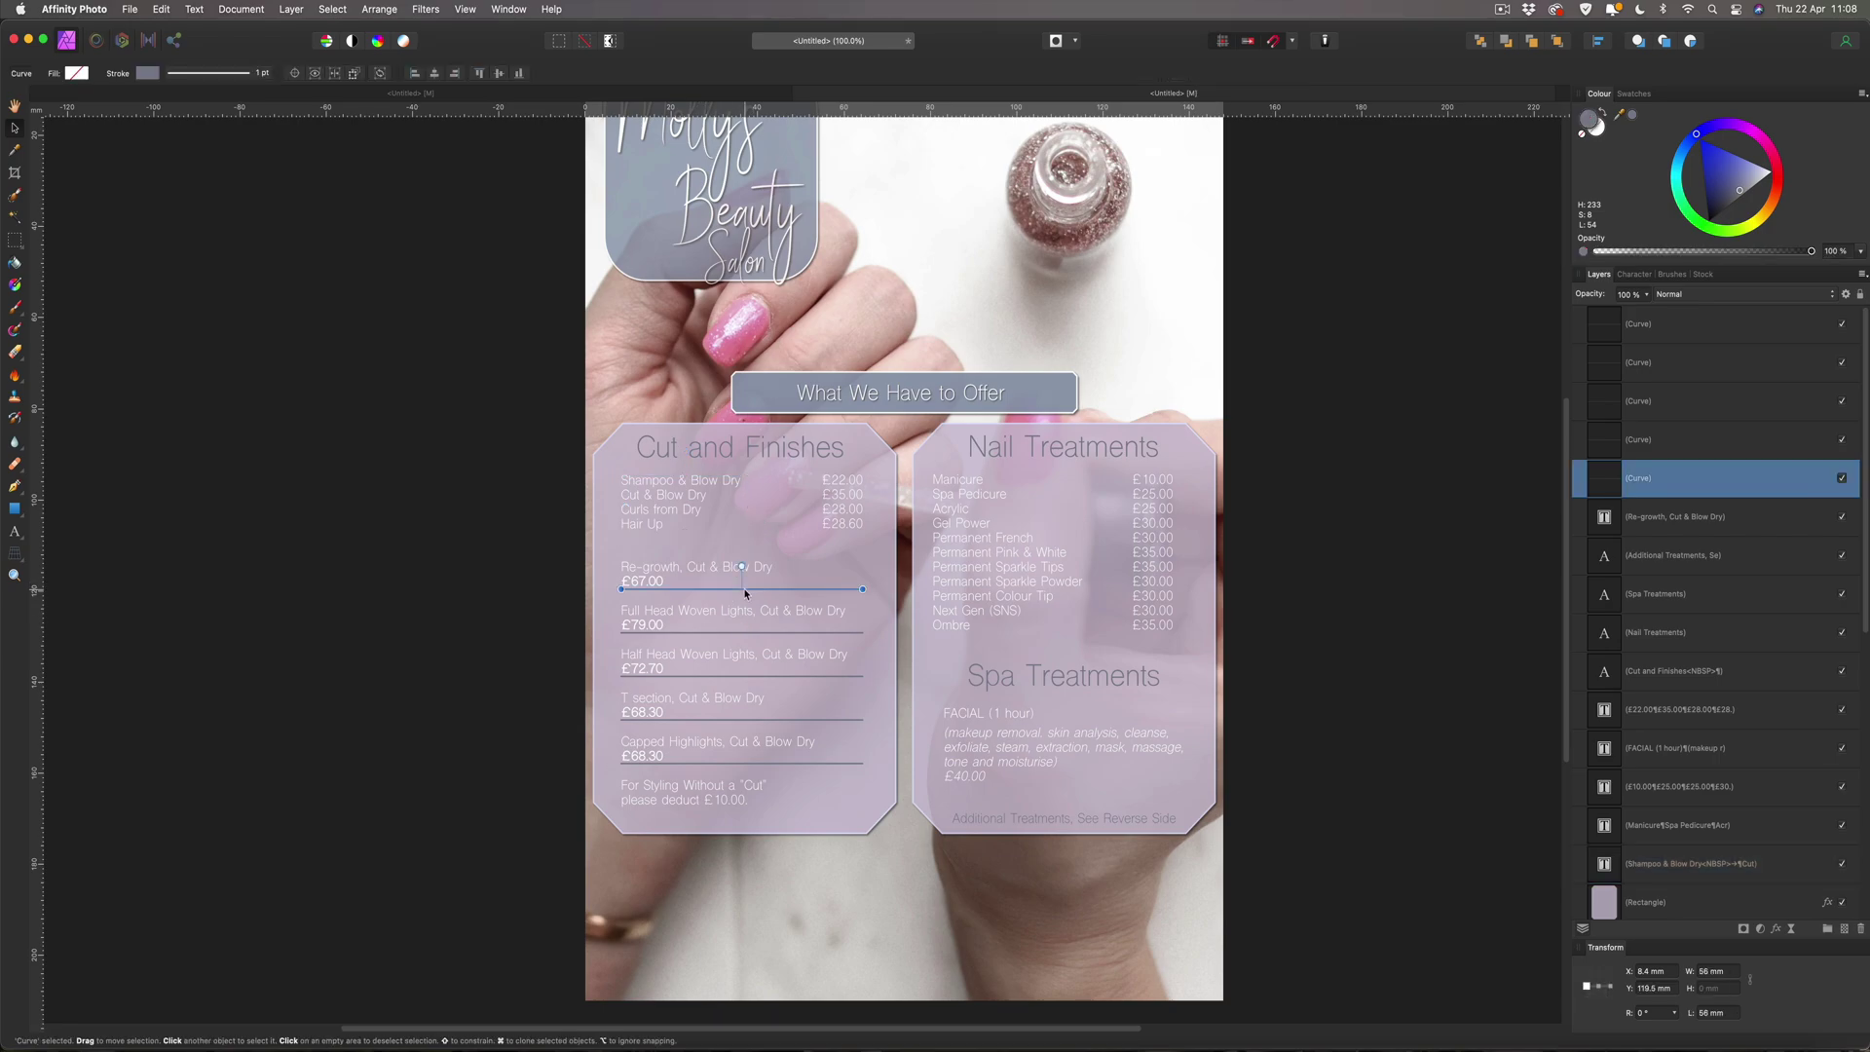
pyautogui.moveTo(745, 592); pyautogui.dragTo(1065, 657)
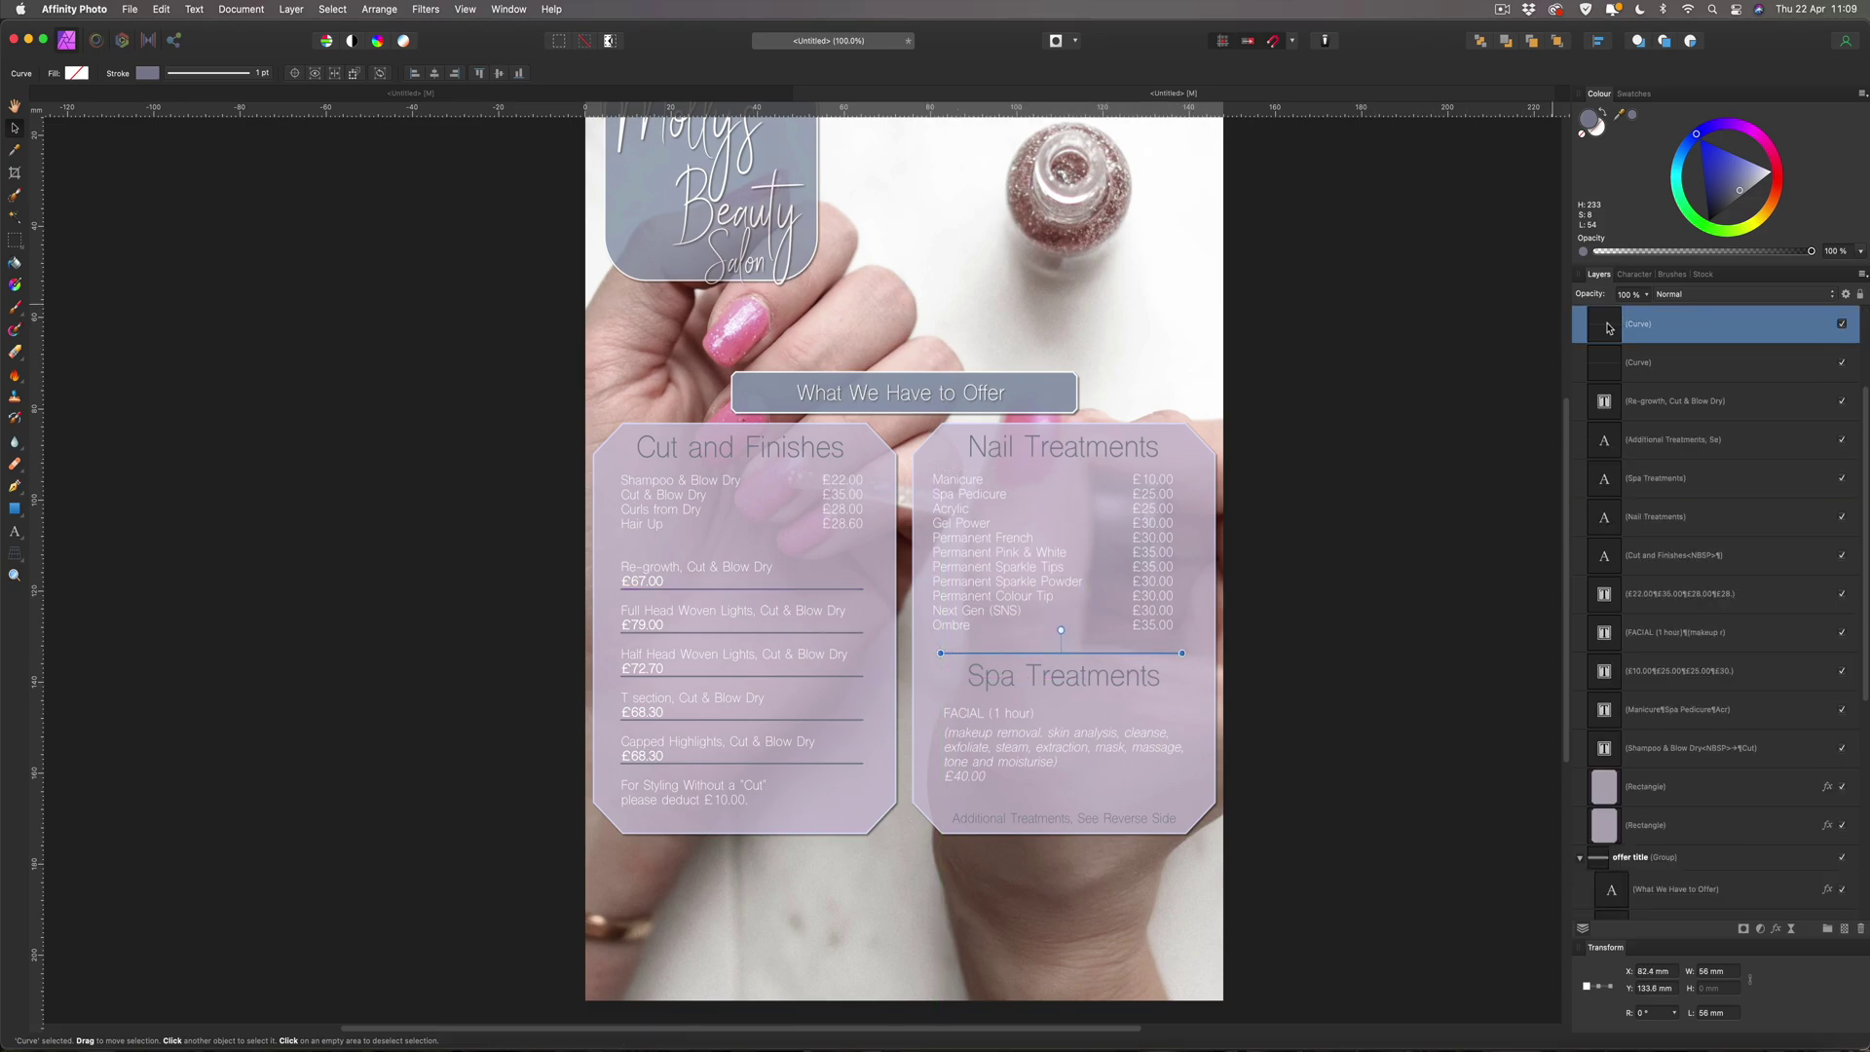
# Move the copied line above the Rectangle layer and centre it just beneath Ombre £35.00.
pyautogui.moveTo(1607, 328); pyautogui.dragTo(1597, 765)
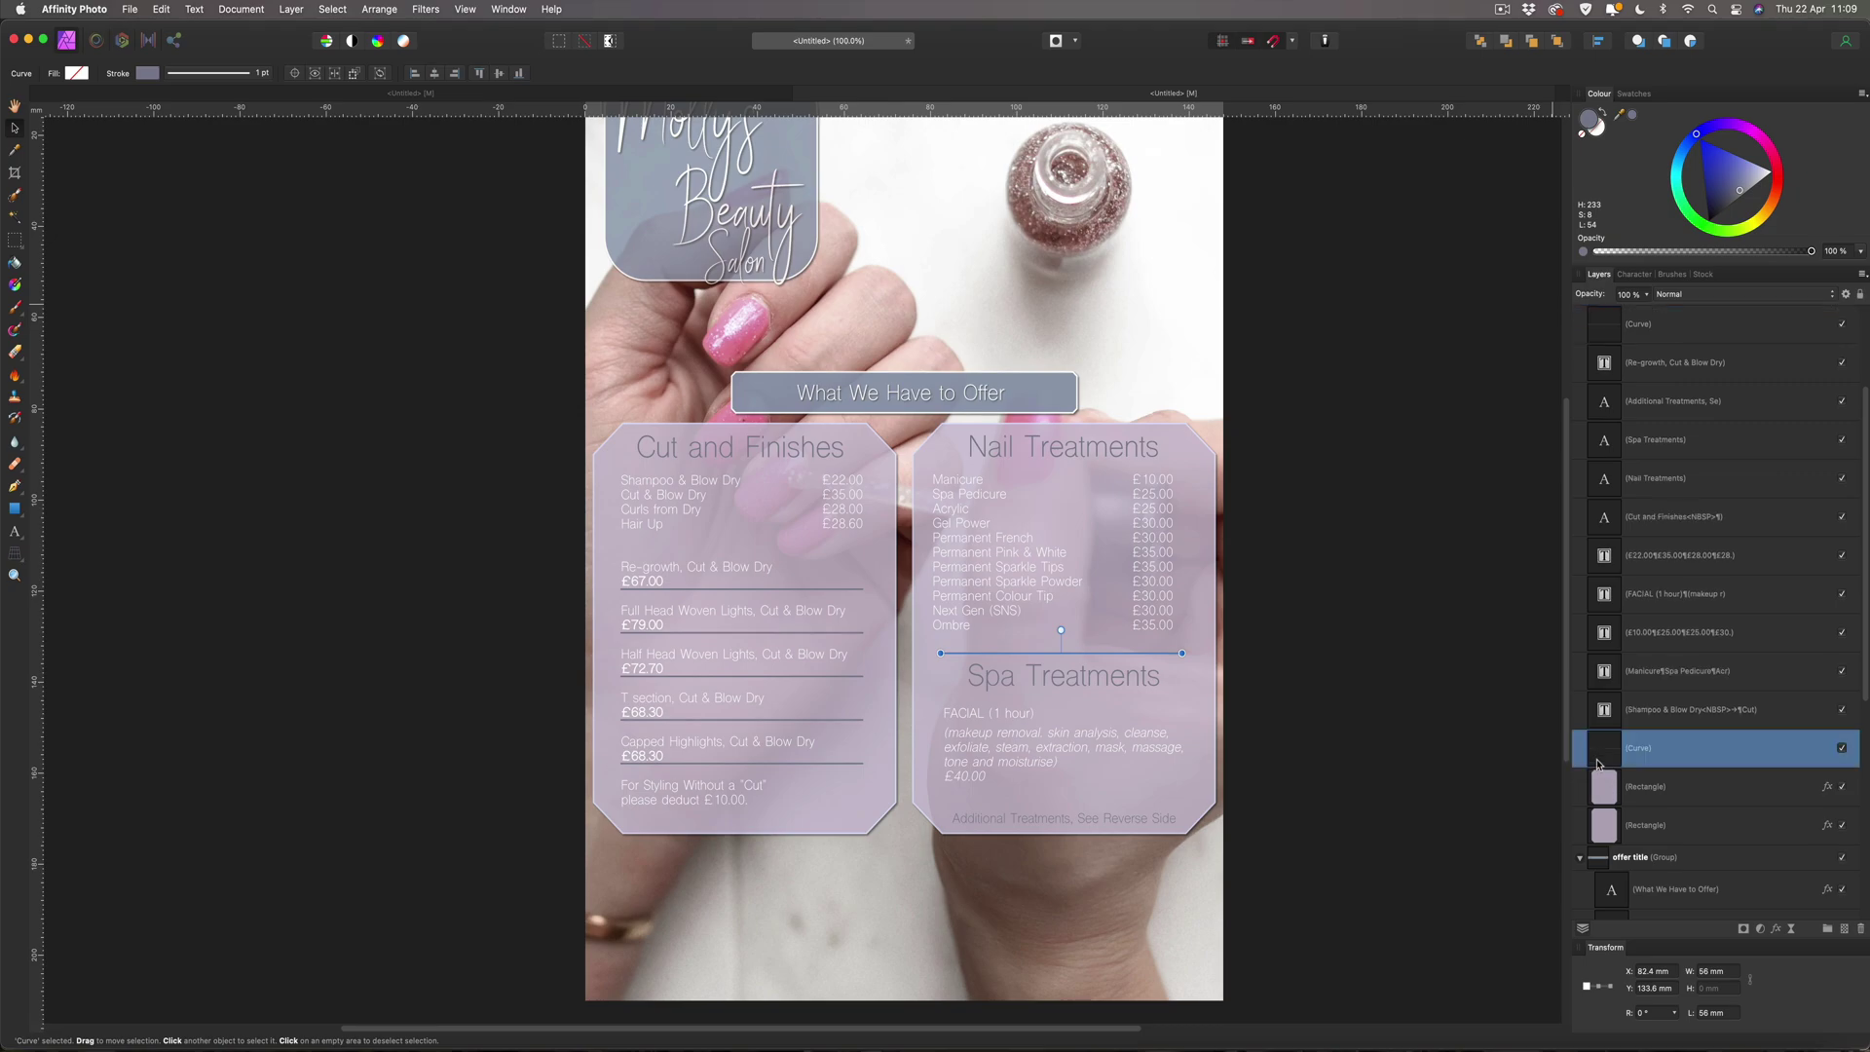
pyautogui.moveTo(1085, 650); pyautogui.dragTo(1093, 428)
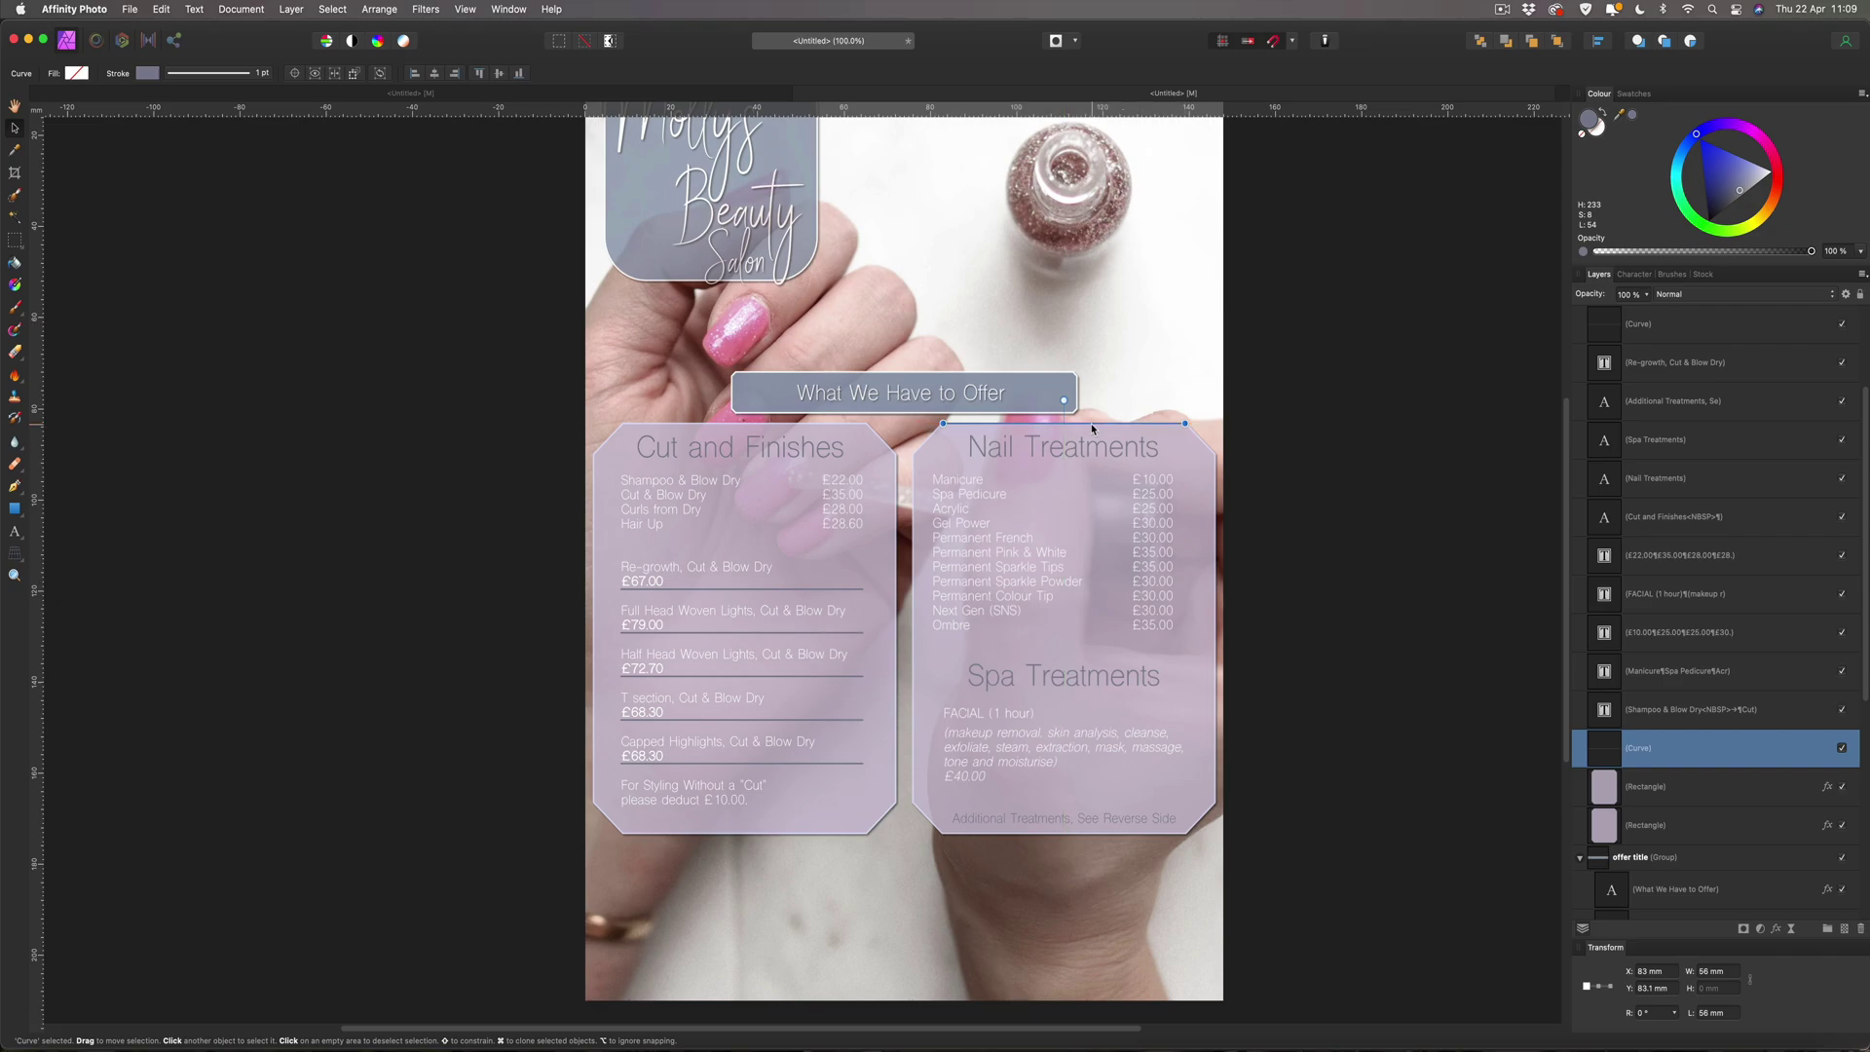
pyautogui.hotkey('shift', 'Down')
pyautogui.hotkey('shift', 'Down')
pyautogui.hotkey('shift', 'Down')
pyautogui.hotkey('shift', 'Down')
pyautogui.hotkey('shift', 'Down')
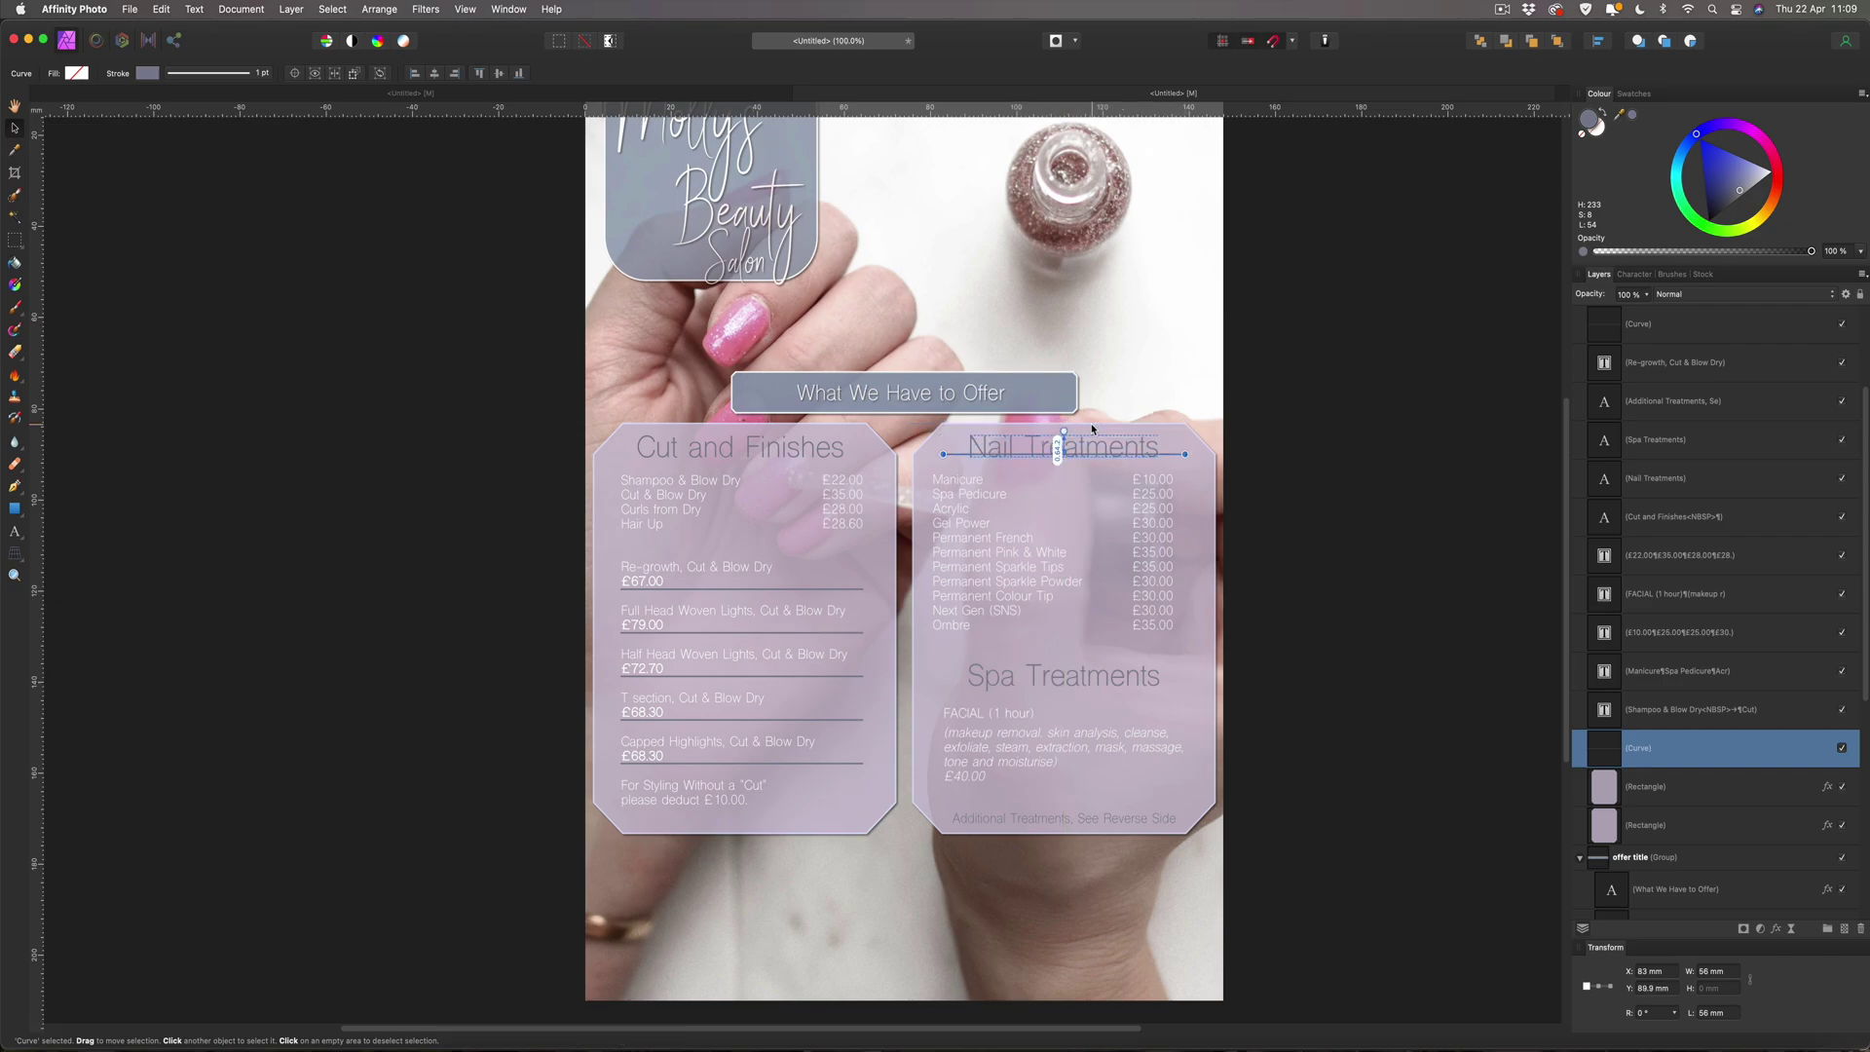
pyautogui.hotkey('shift', 'Down')
pyautogui.hotkey('shift', 'Down')
pyautogui.hotkey('shift', 'Down')
pyautogui.hotkey('shift', 'Down')
pyautogui.hotkey('shift', 'Down')
pyautogui.hotkey('shift', 'Down')
pyautogui.hotkey('shift', 'Down')
pyautogui.hotkey('shift', 'Down')
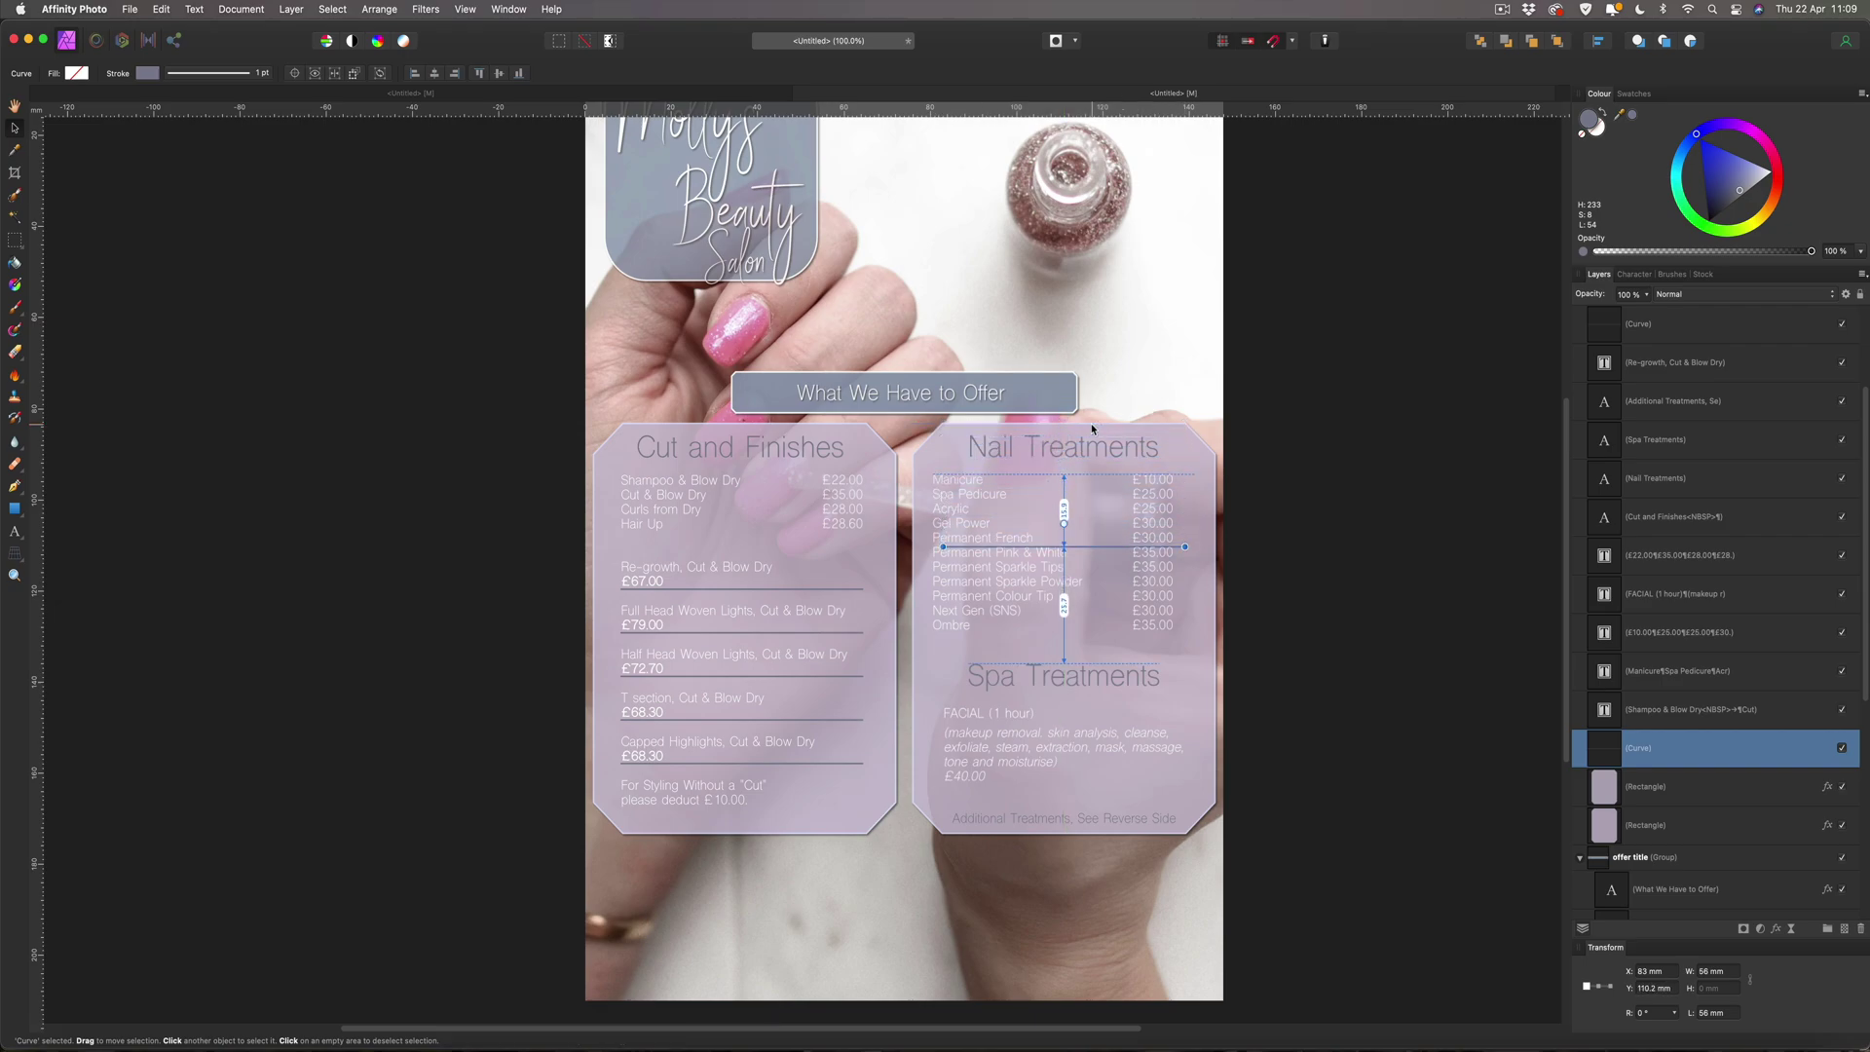
pyautogui.hotkey('shift', 'Down')
pyautogui.hotkey('shift', 'Down')
pyautogui.hotkey('shift', 'Down')
pyautogui.hotkey('shift', 'Down')
pyautogui.hotkey('shift', 'Down')
pyautogui.hotkey('shift', 'Down')
pyautogui.hotkey('shift', 'Down')
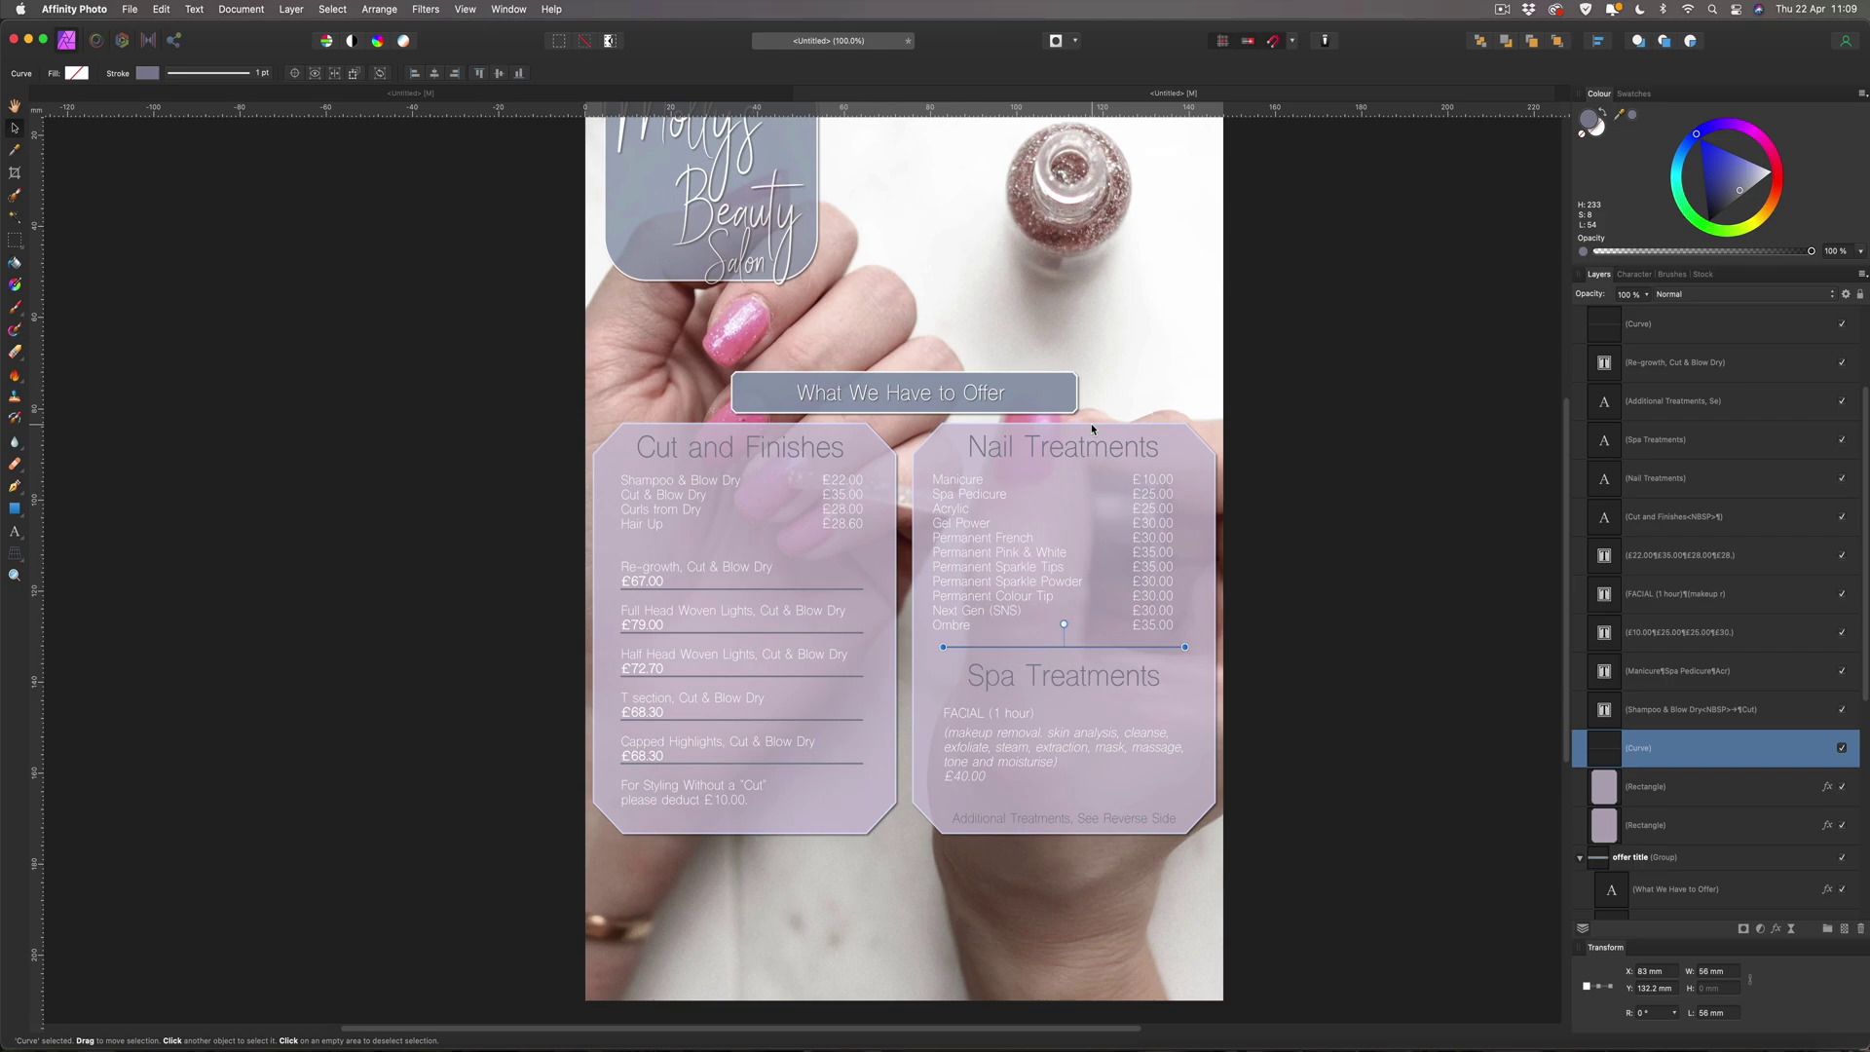
pyautogui.press('Down')
pyautogui.press('Up')
pyautogui.click(1336, 453)
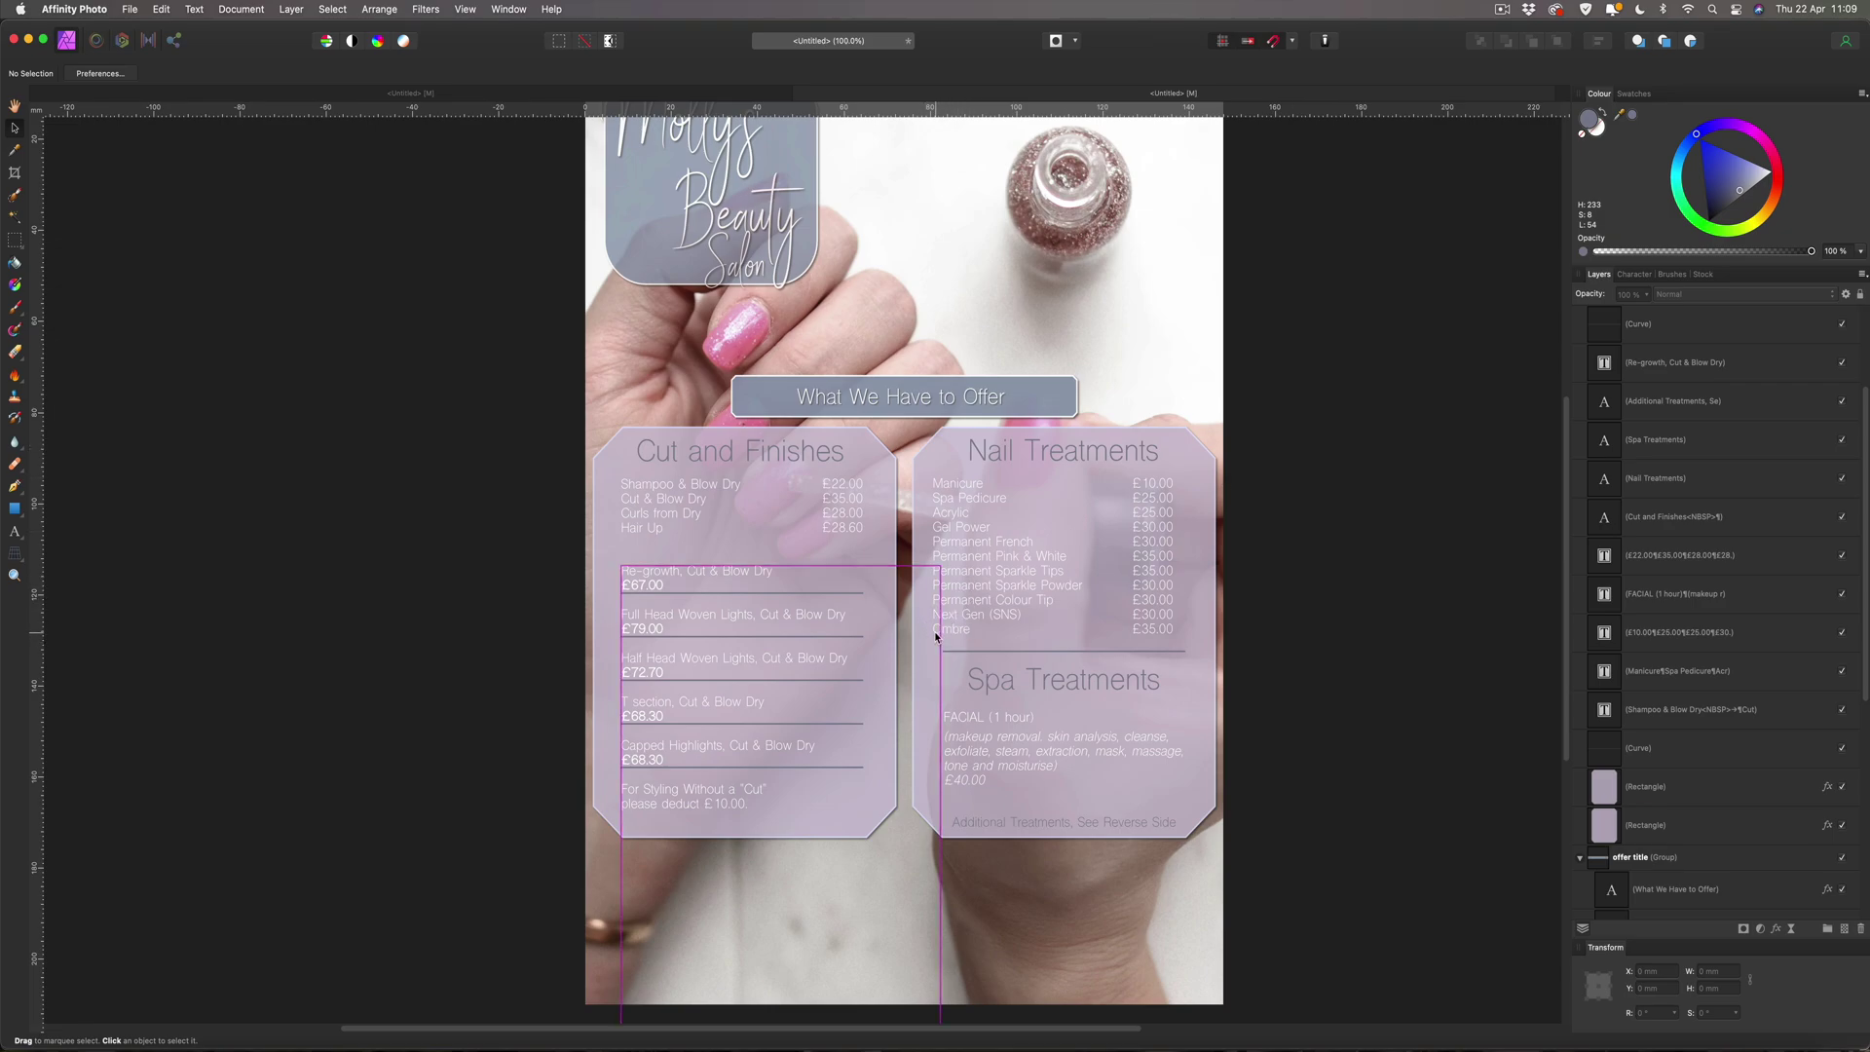
# Align the FACIAL block with the nail list's left edge and lower it to Y 144.8 mm.
pyautogui.click(968, 716)
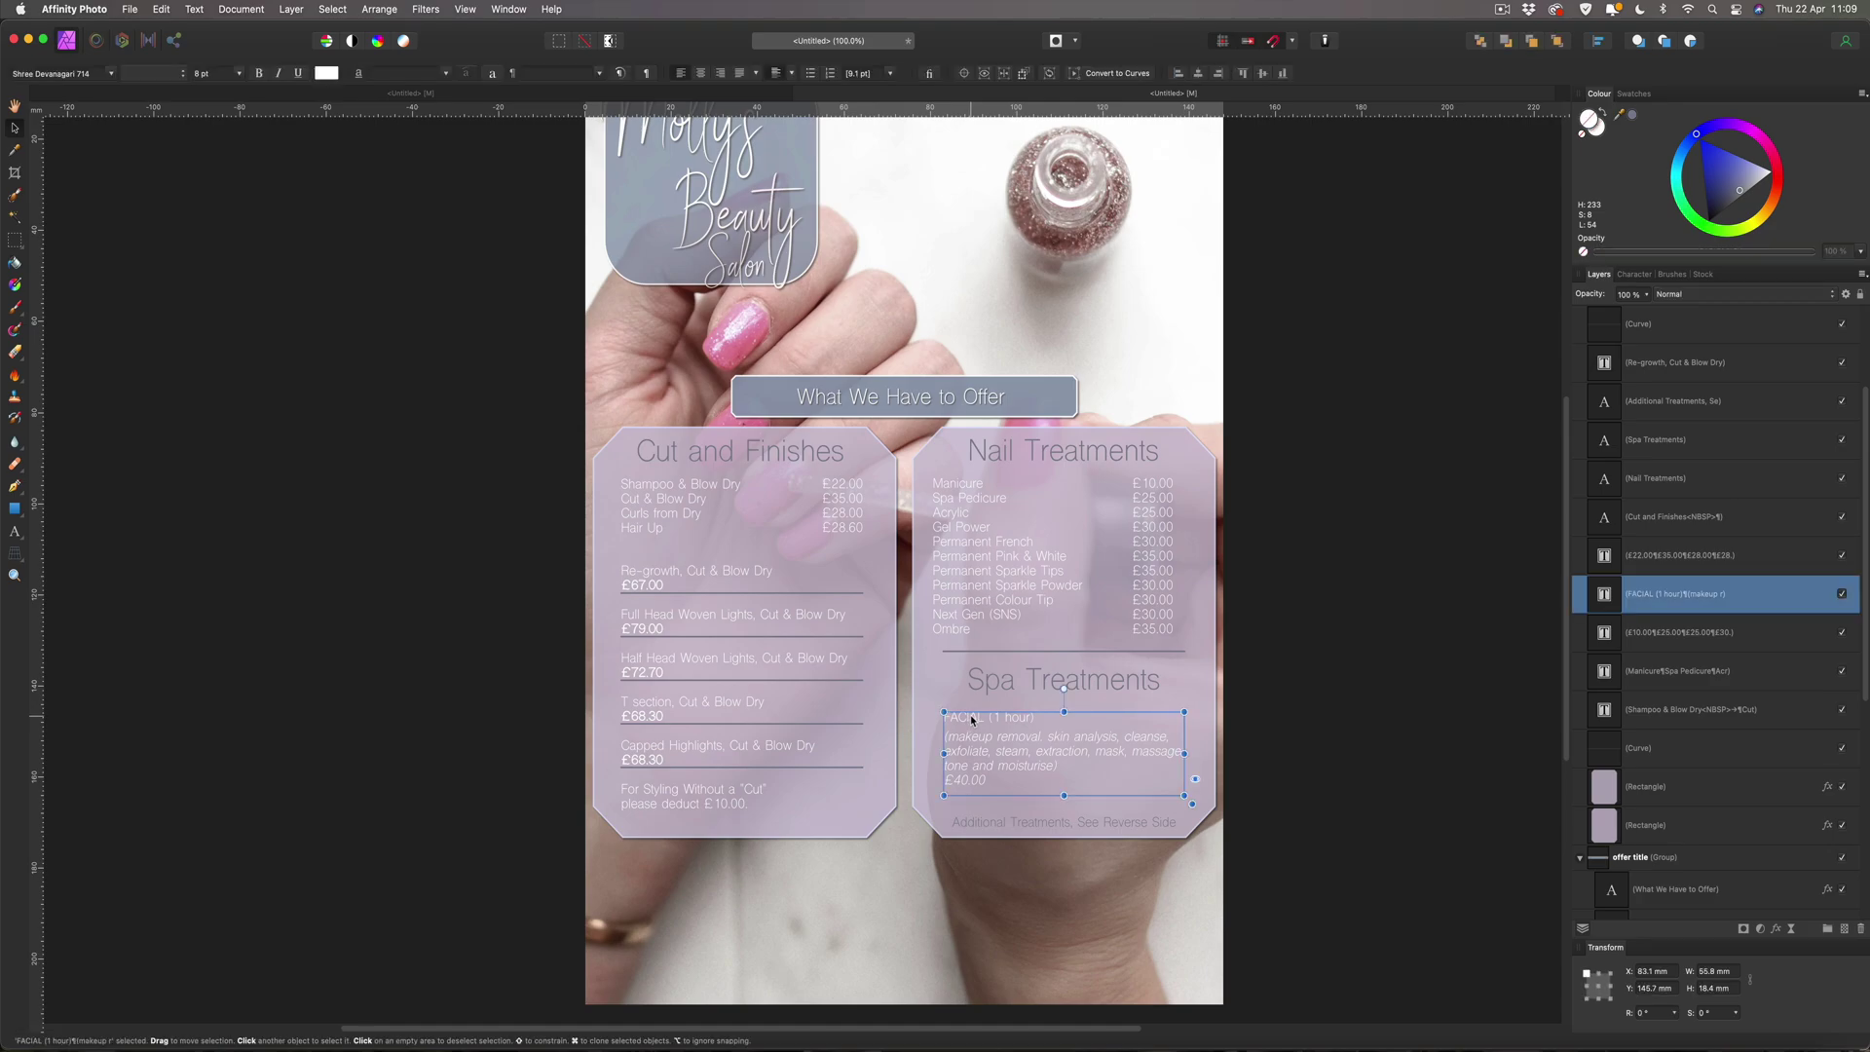
pyautogui.moveTo(972, 719); pyautogui.dragTo(967, 631)
pyautogui.press('Down')
pyautogui.press('Down')
pyautogui.press('Down')
pyautogui.press('Down')
pyautogui.press('Down')
pyautogui.press('Down')
pyautogui.press('Down')
pyautogui.press('Down')
pyautogui.press('Down')
pyautogui.press('Down')
pyautogui.press('Down')
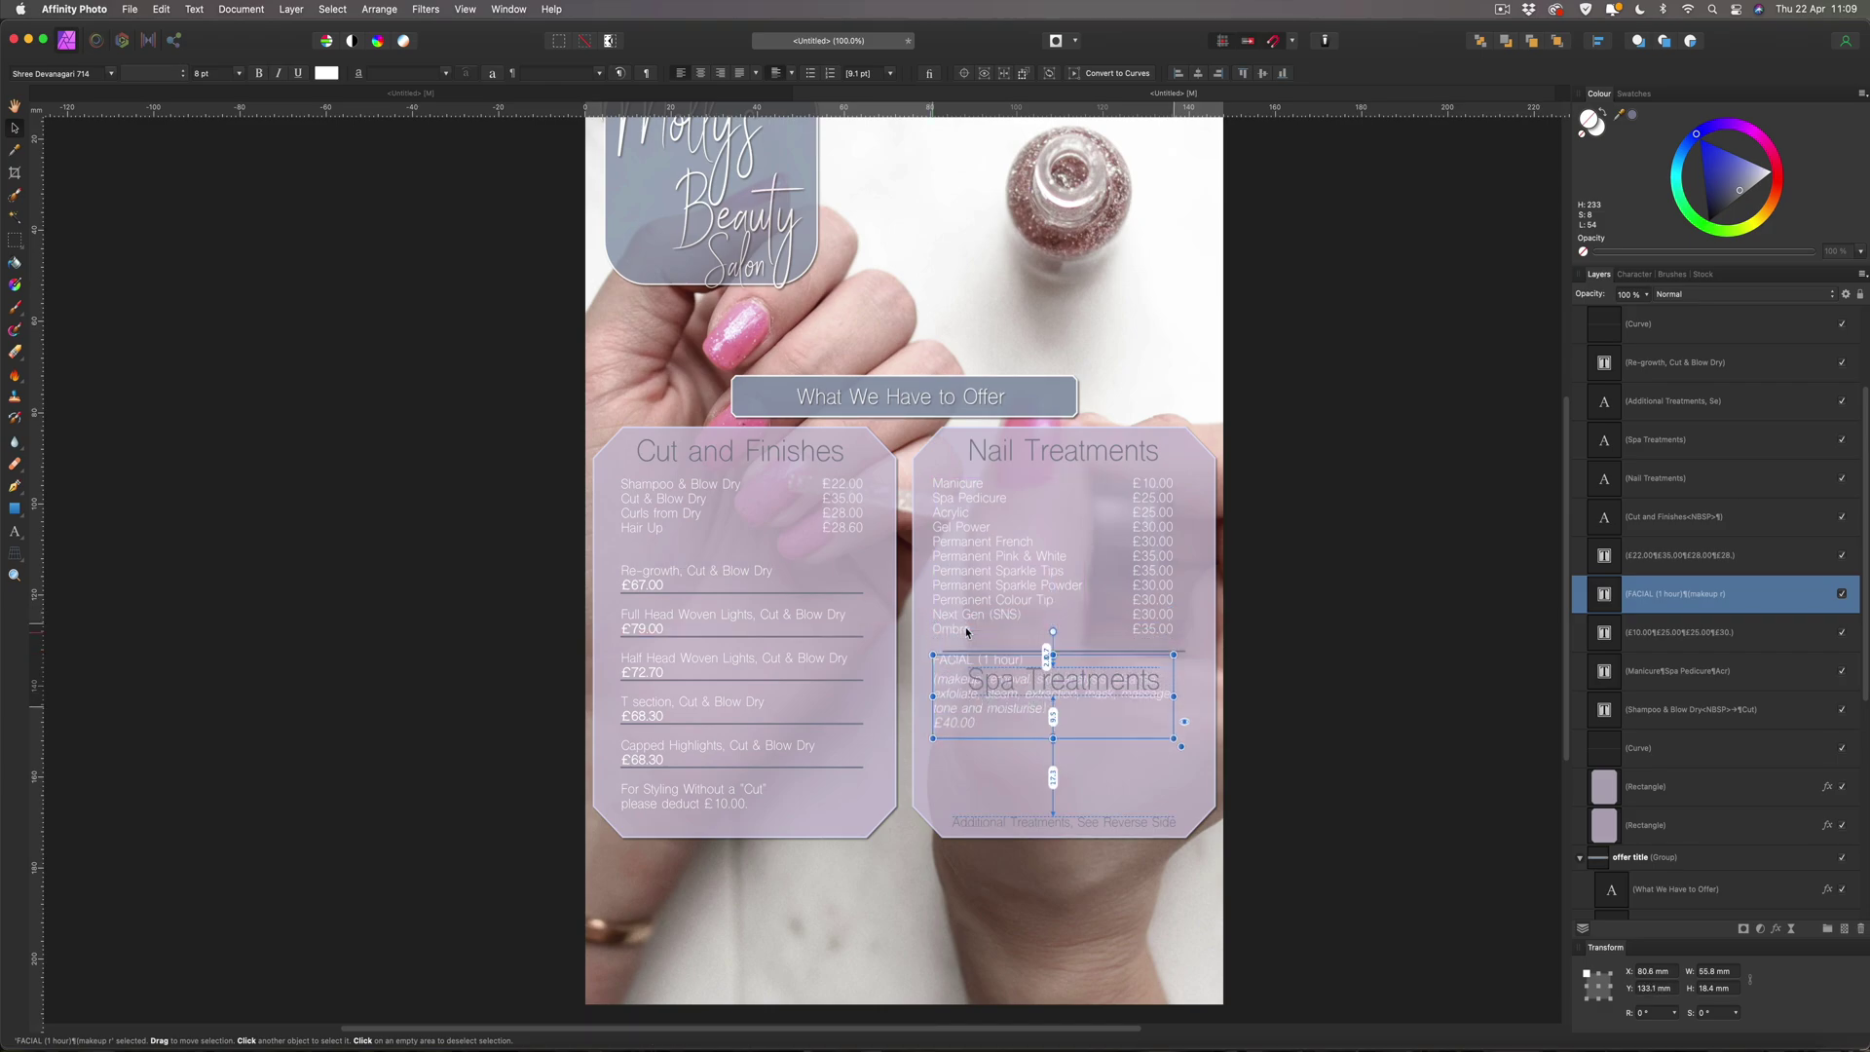
pyautogui.press('Down')
pyautogui.press('Down')
pyautogui.press('Down')
pyautogui.press('Down')
pyautogui.press('Down')
pyautogui.press('Down')
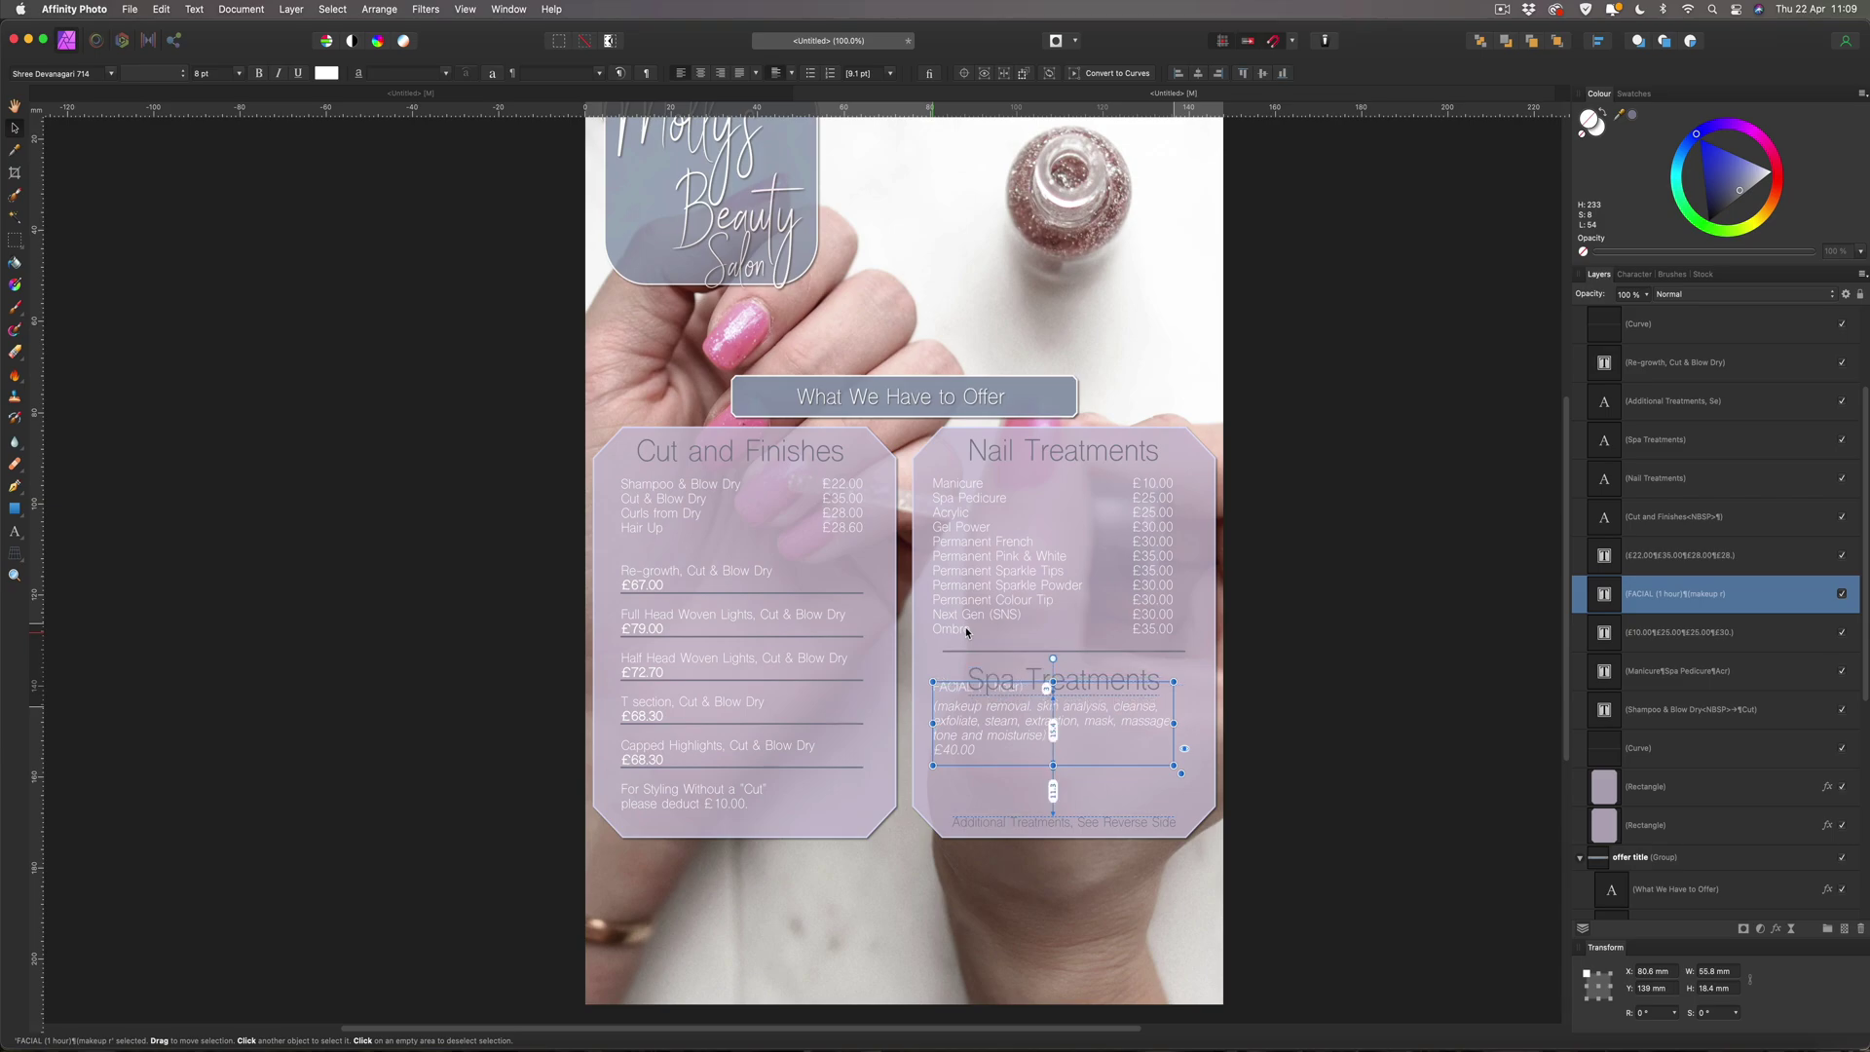
pyautogui.press('Down')
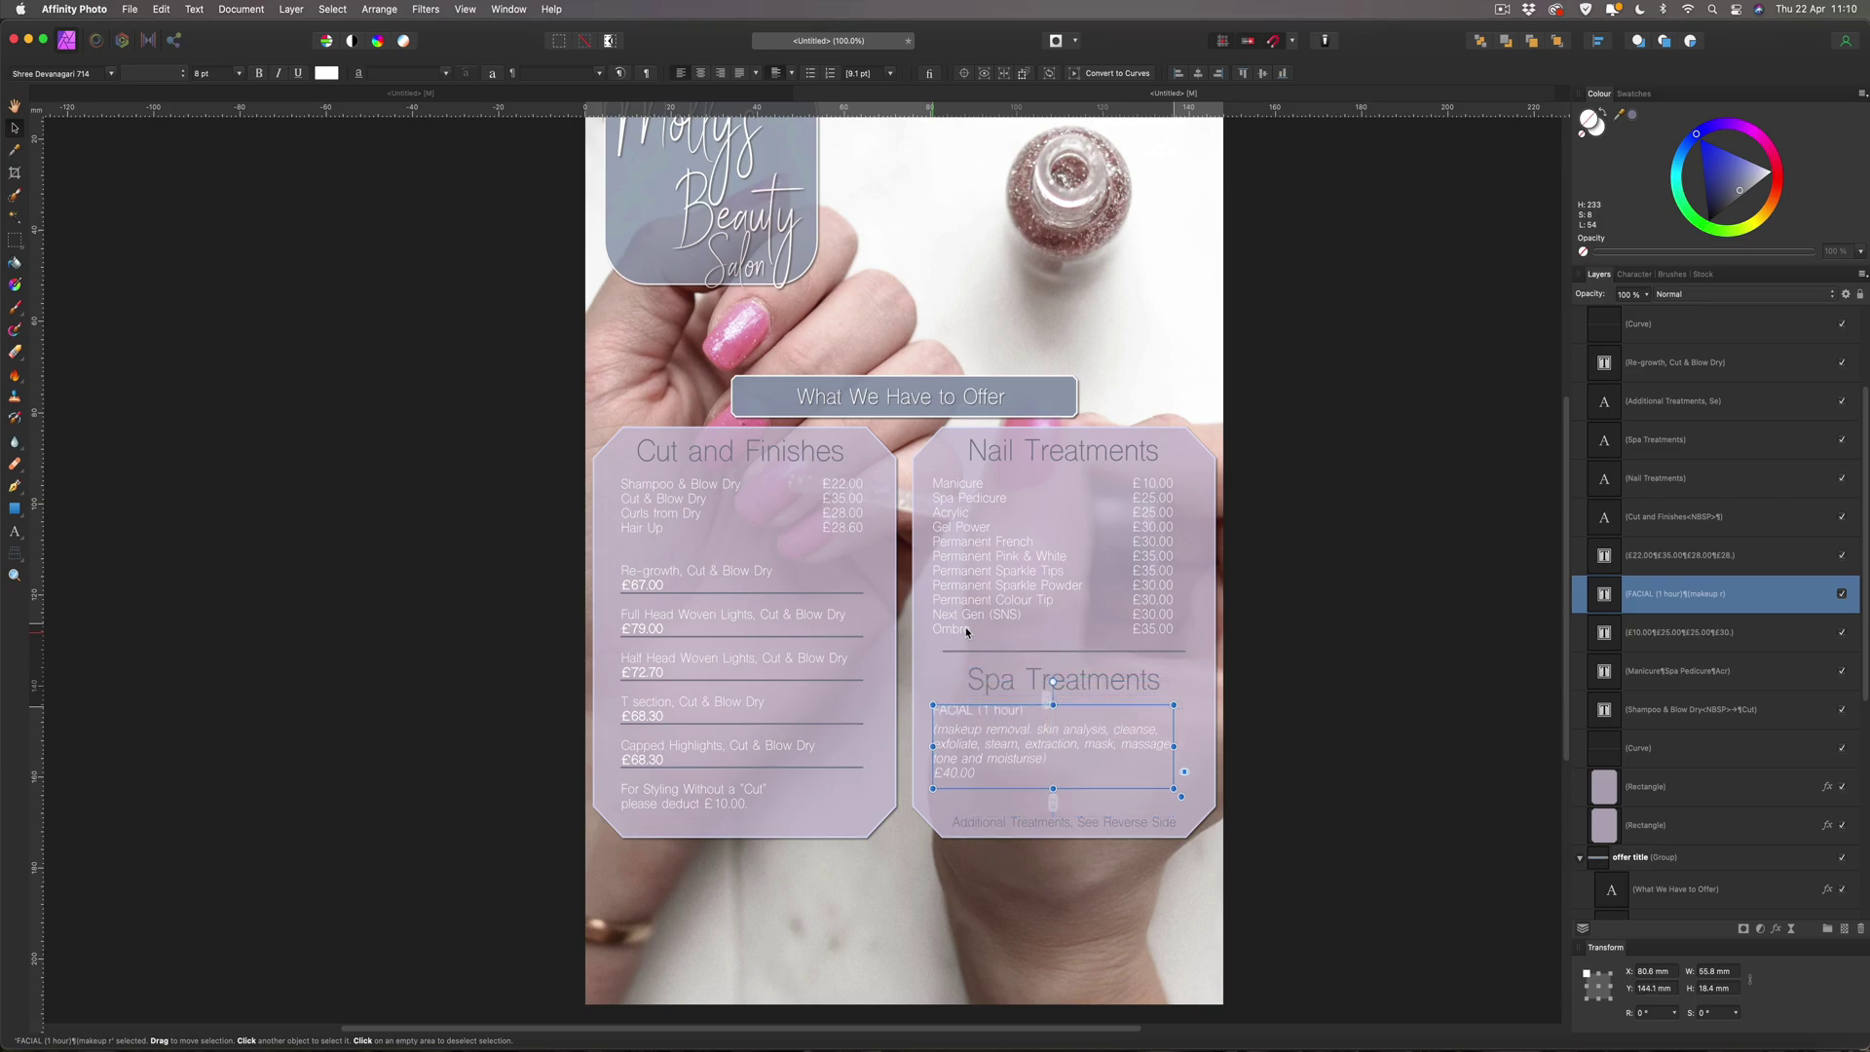
pyautogui.press('Down')
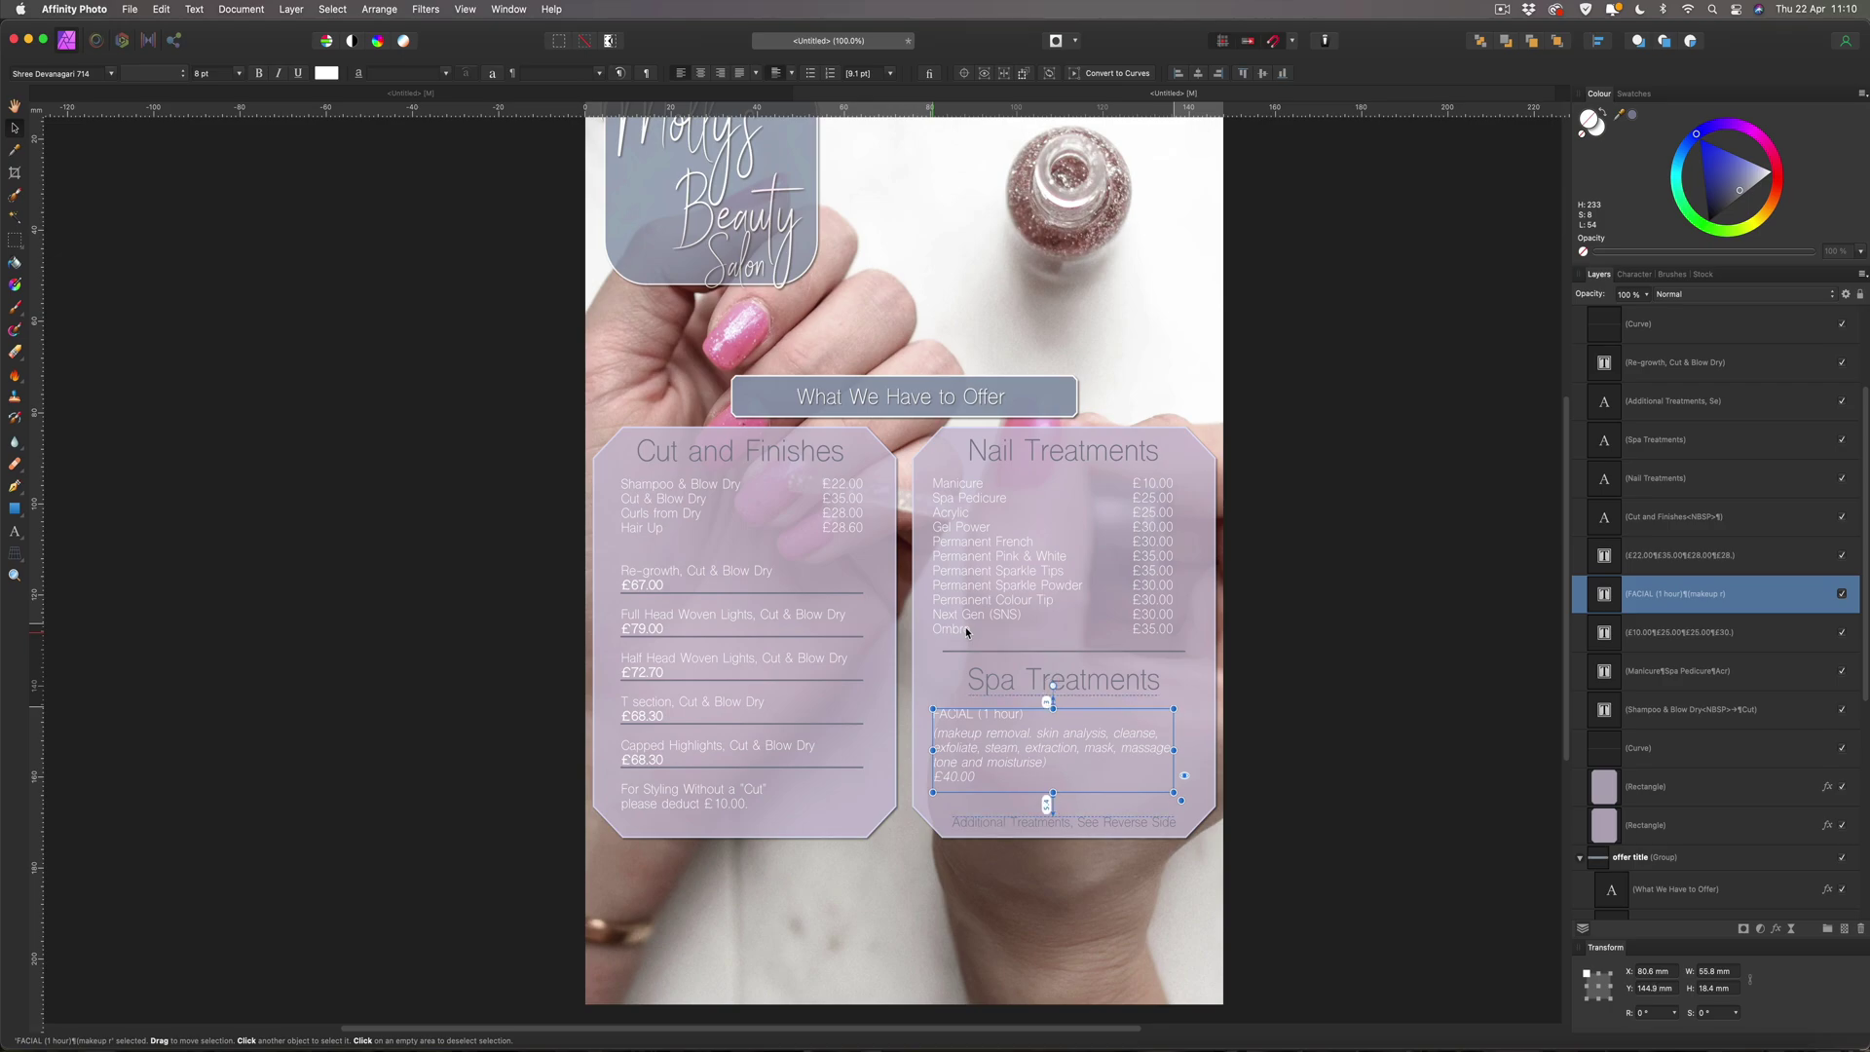
pyautogui.press('Up')
pyautogui.click(1389, 335)
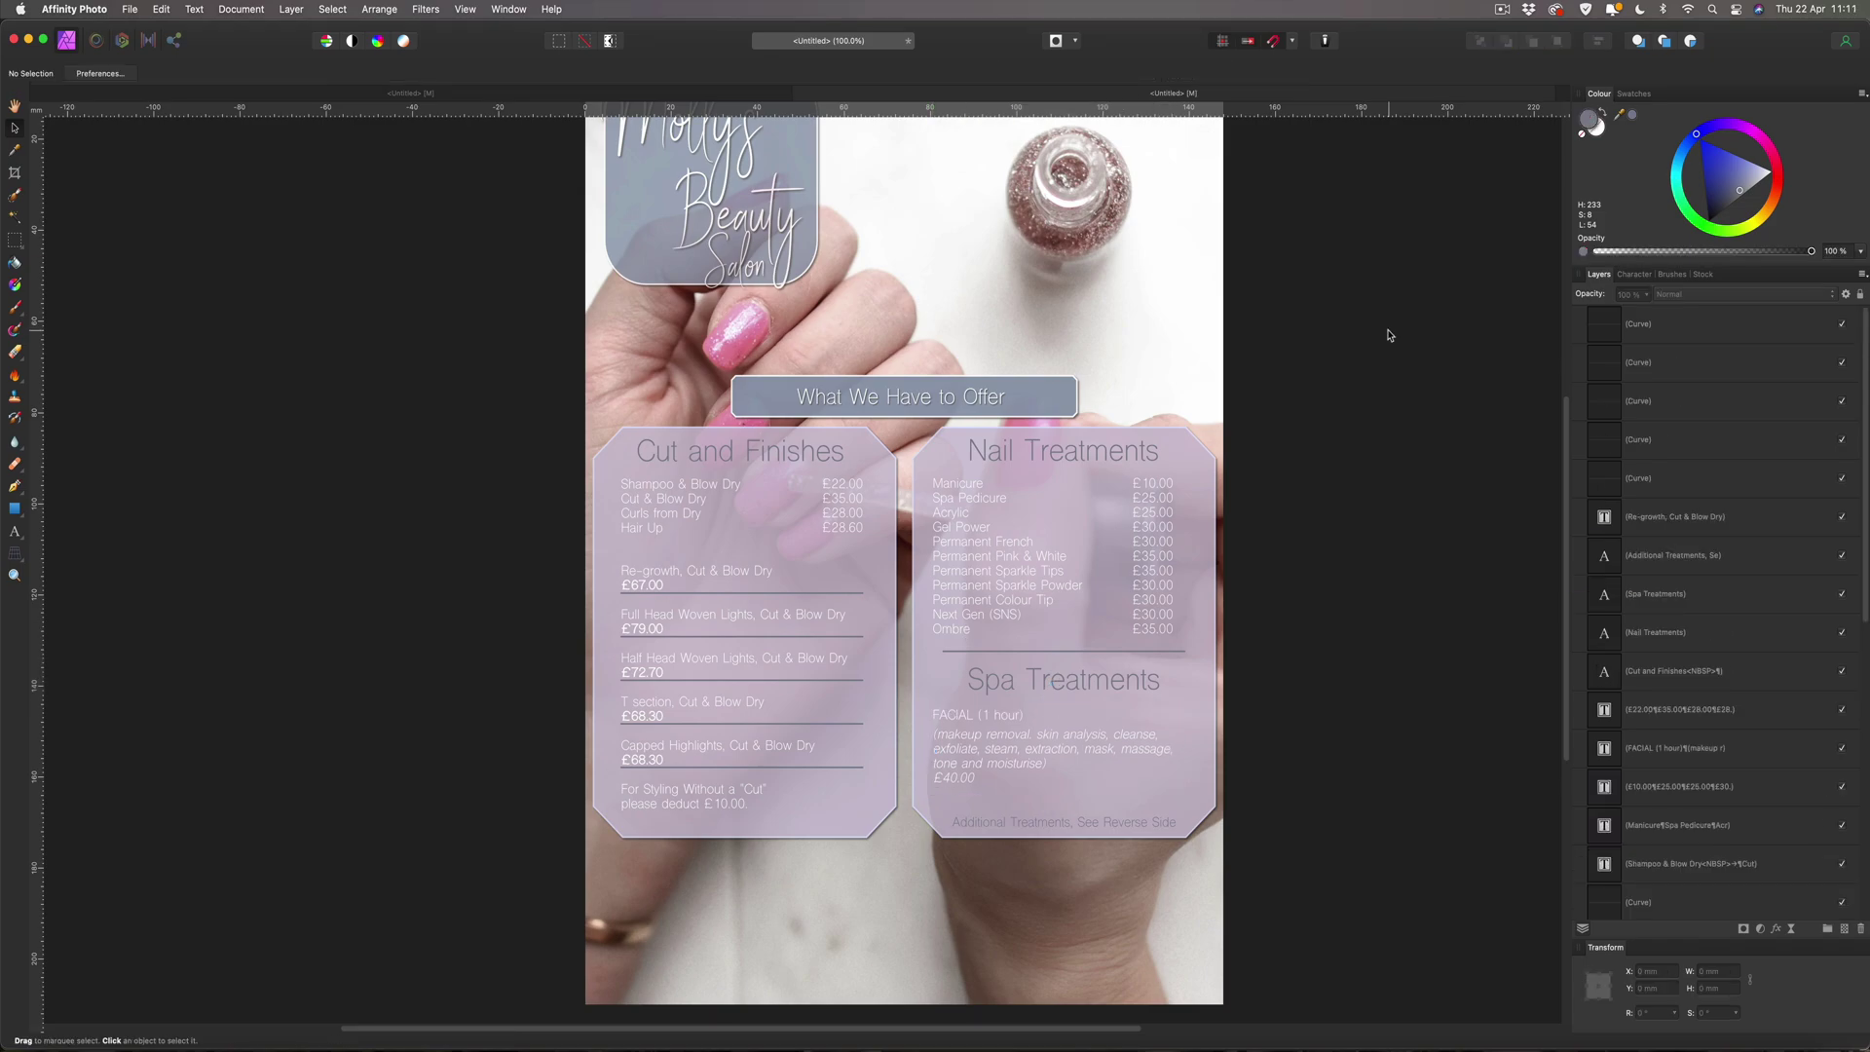
# Group everything in the Cut and Finishes panel and check which pieces it contains.
pyautogui.moveTo(506, 413); pyautogui.dragTo(904, 981)
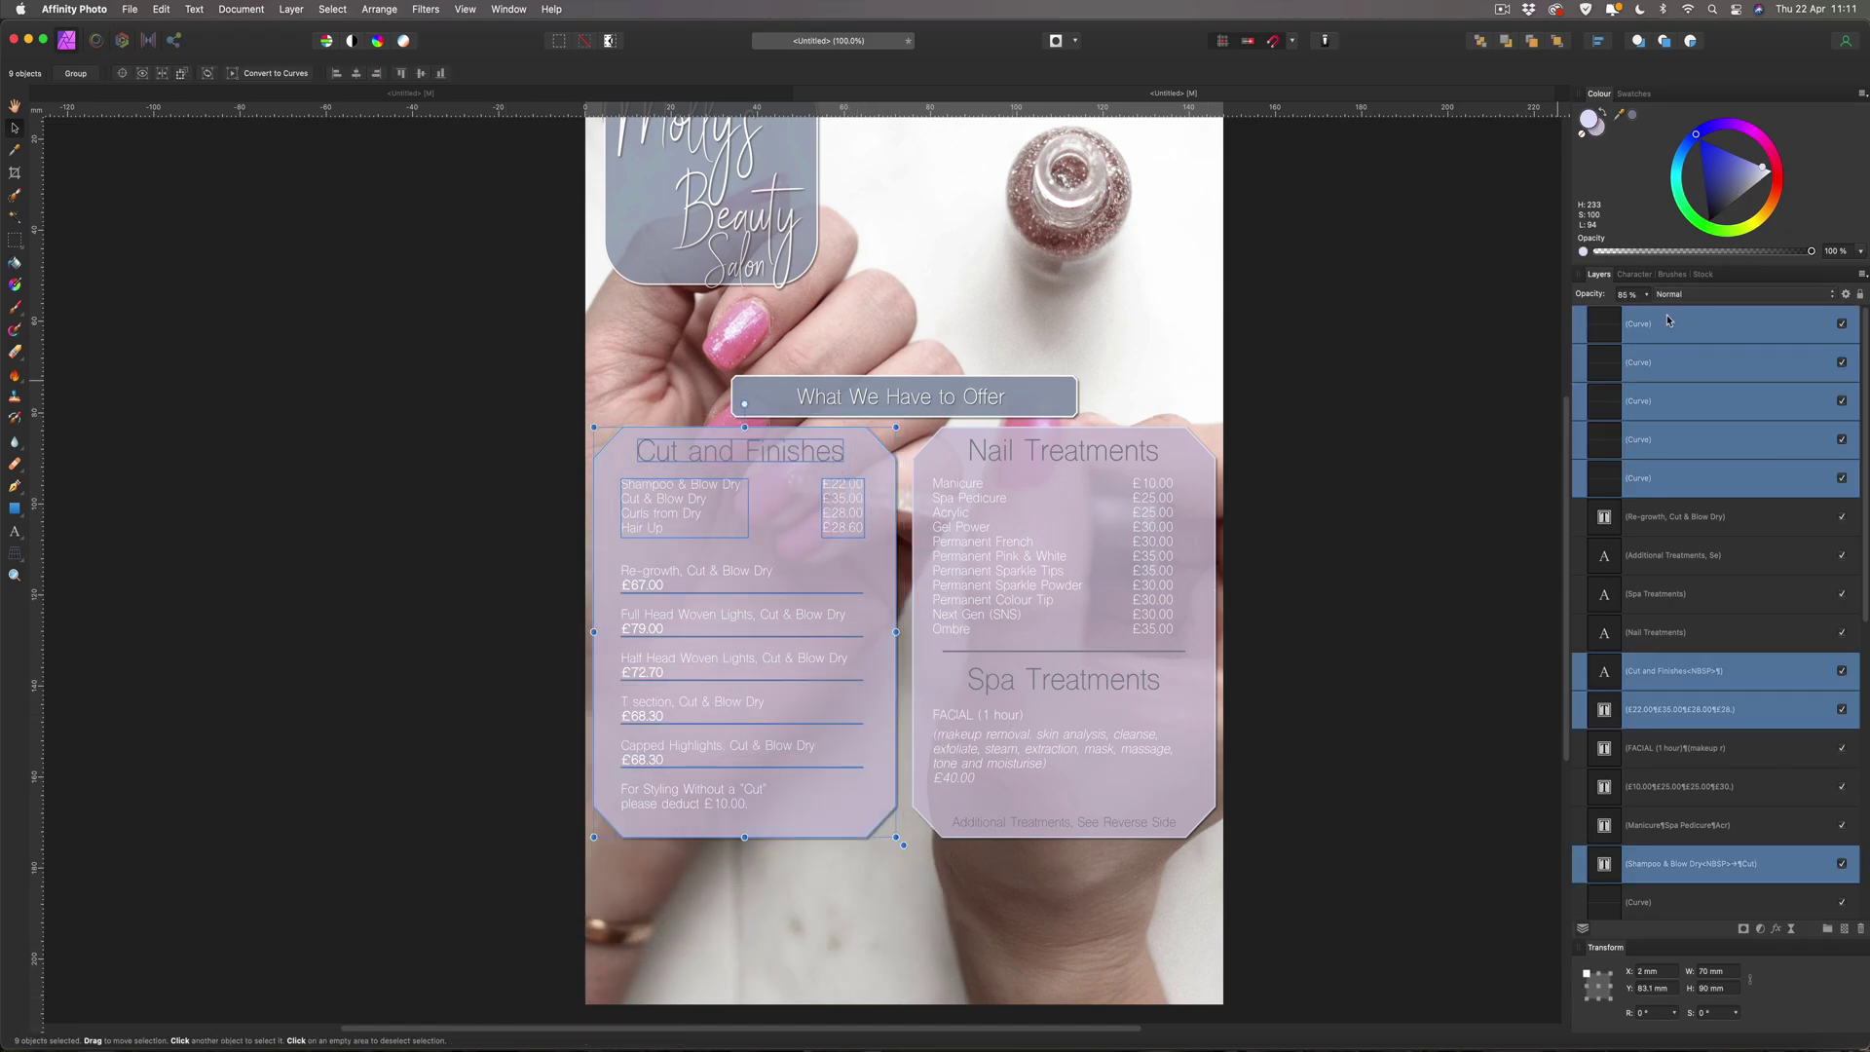
pyautogui.press('super+g')
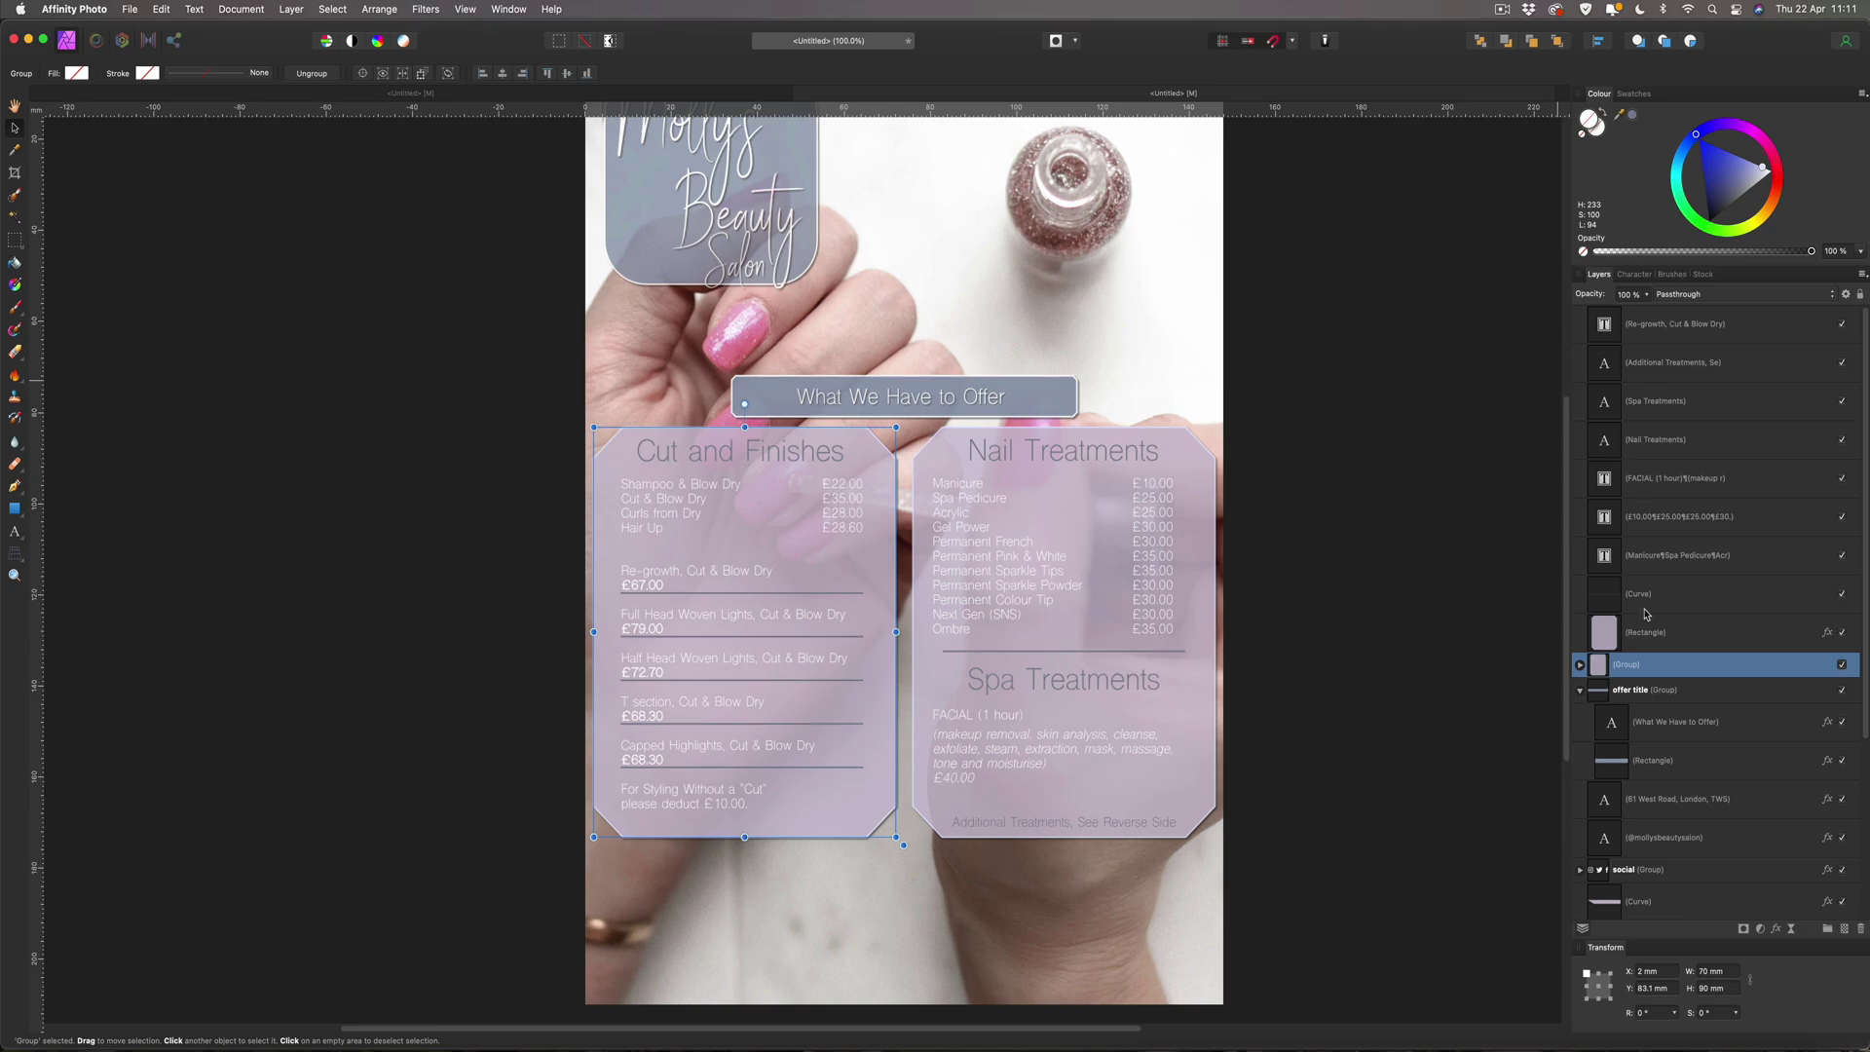
pyautogui.click(1842, 664)
pyautogui.click(1841, 664)
pyautogui.click(1841, 664)
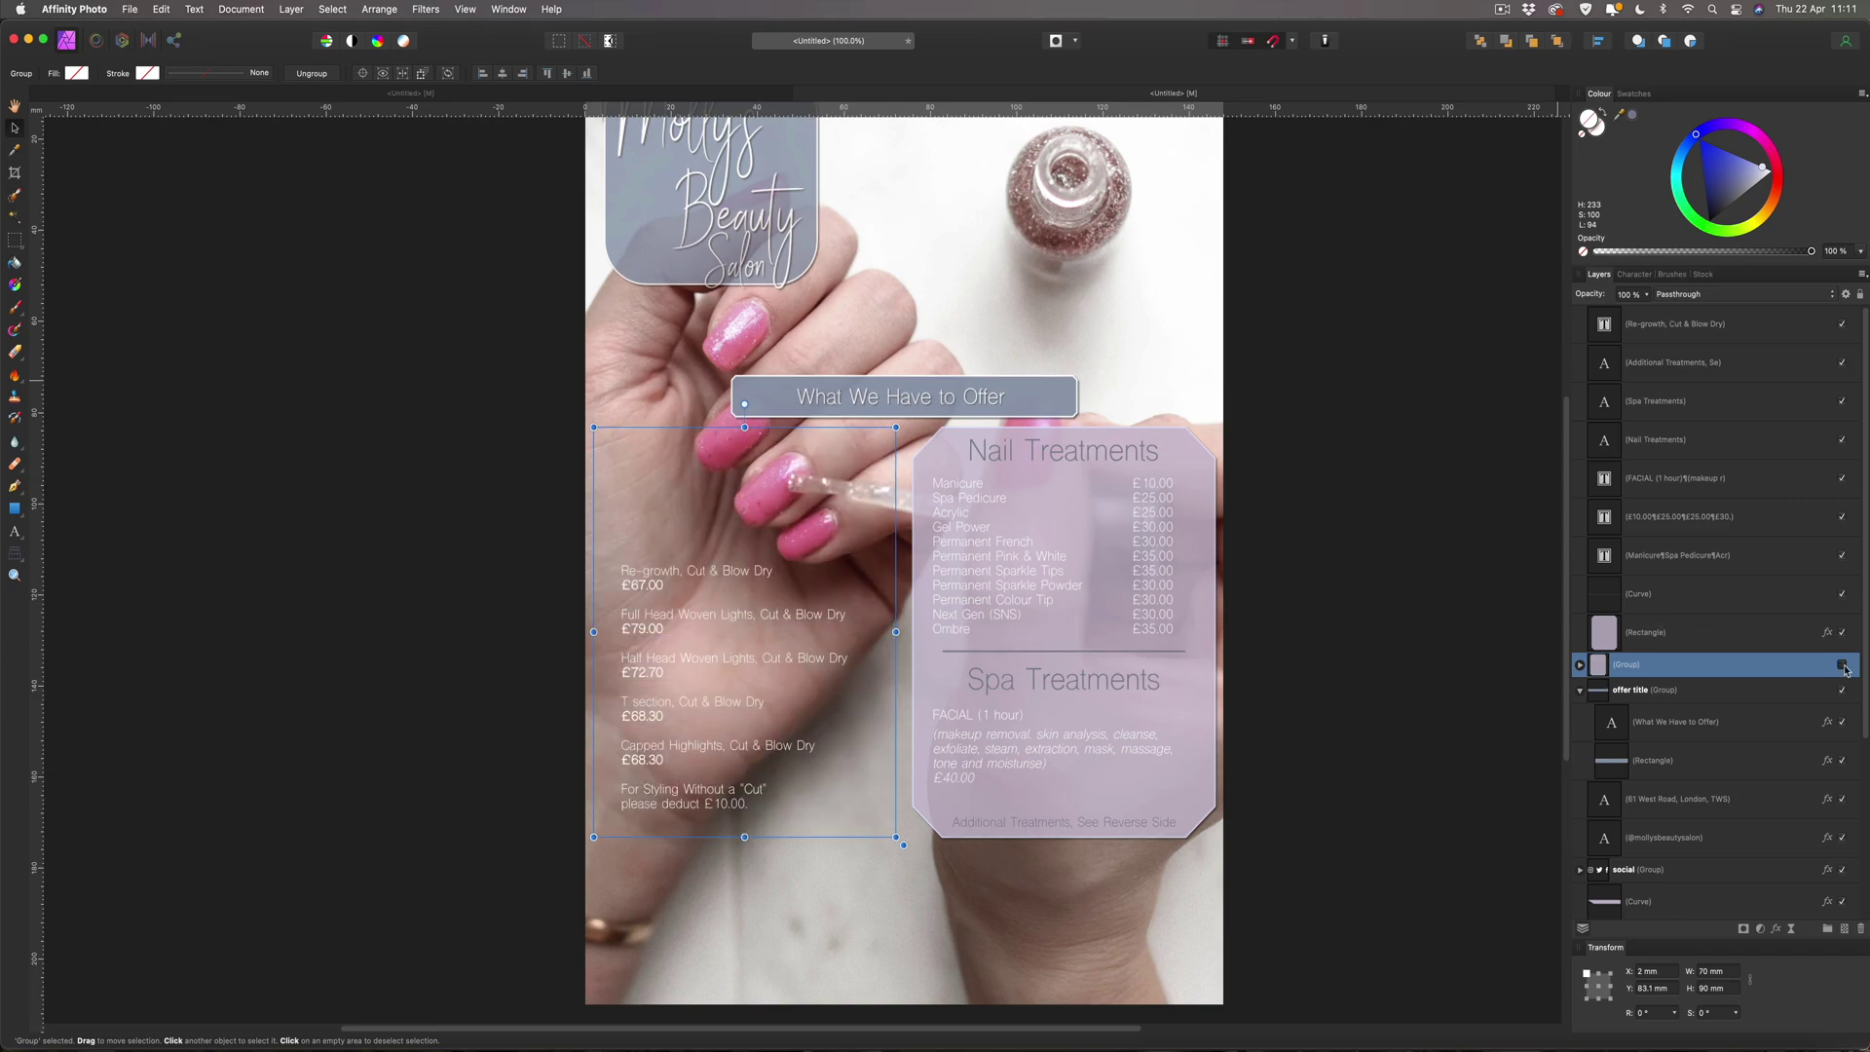
pyautogui.click(1841, 664)
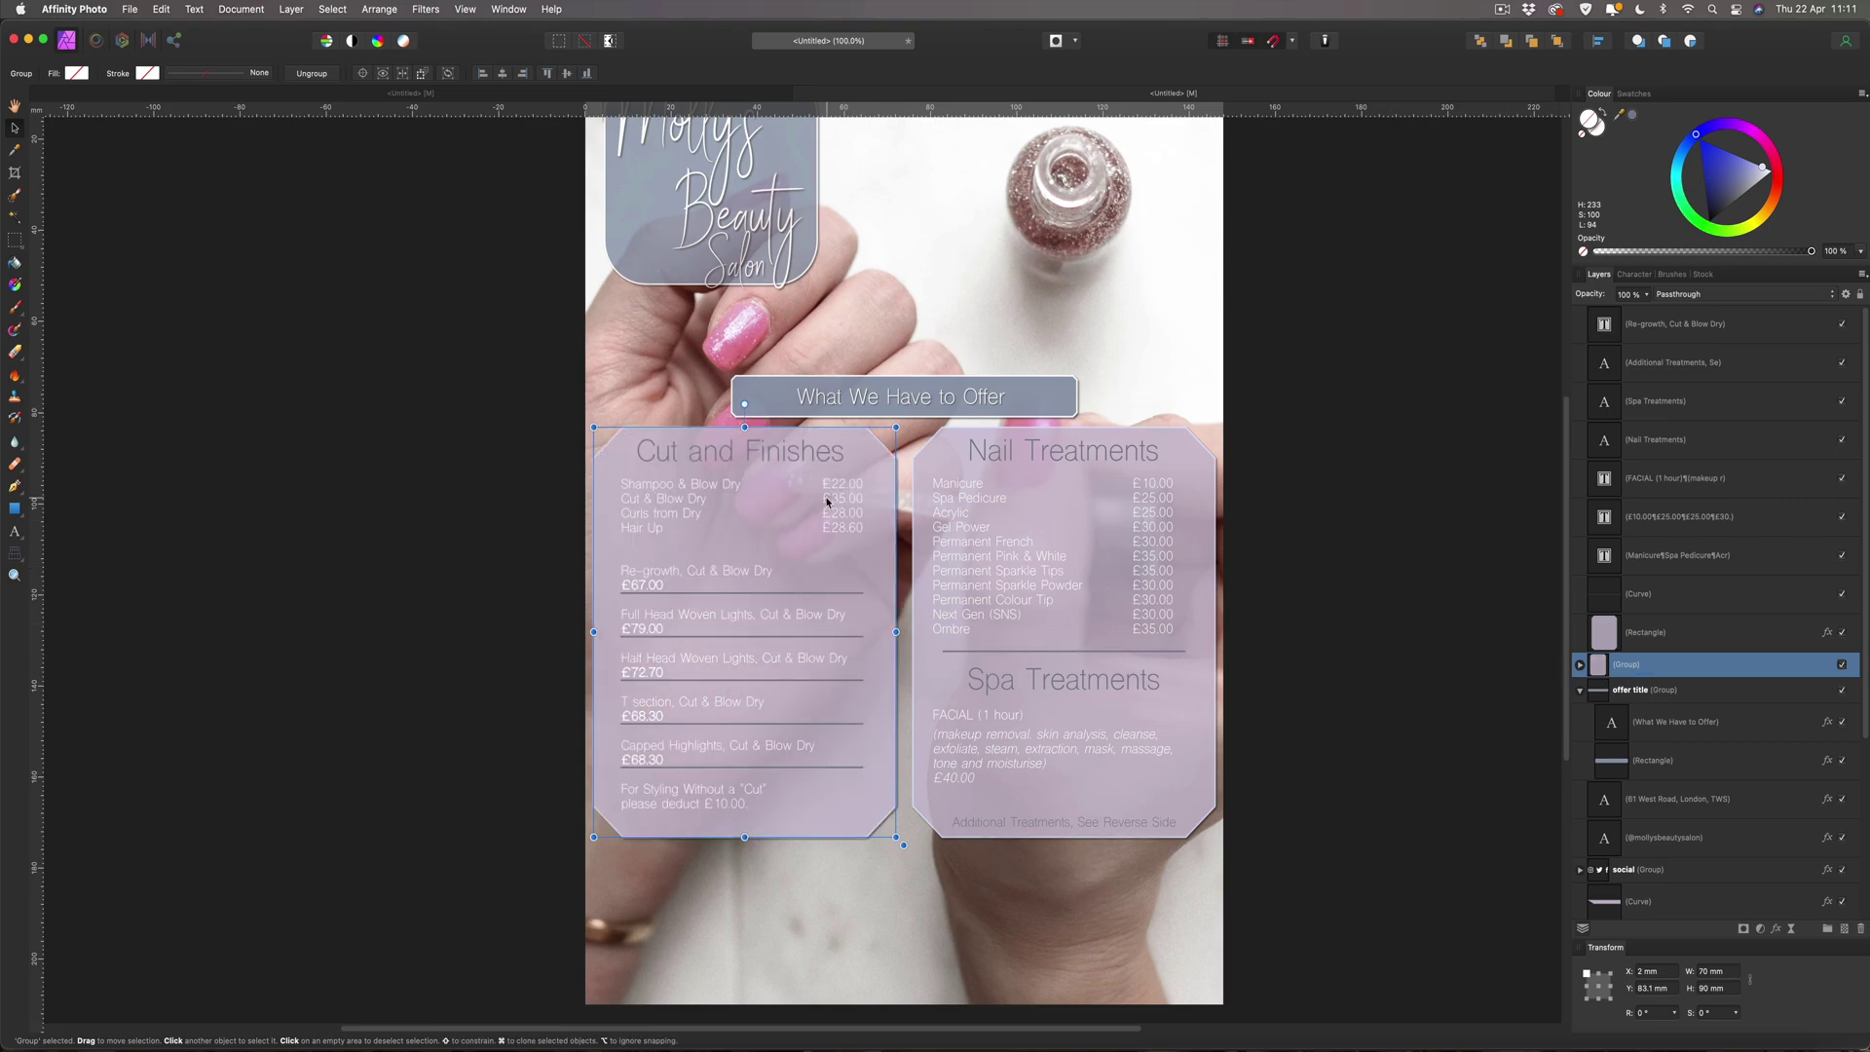
pyautogui.click(1843, 666)
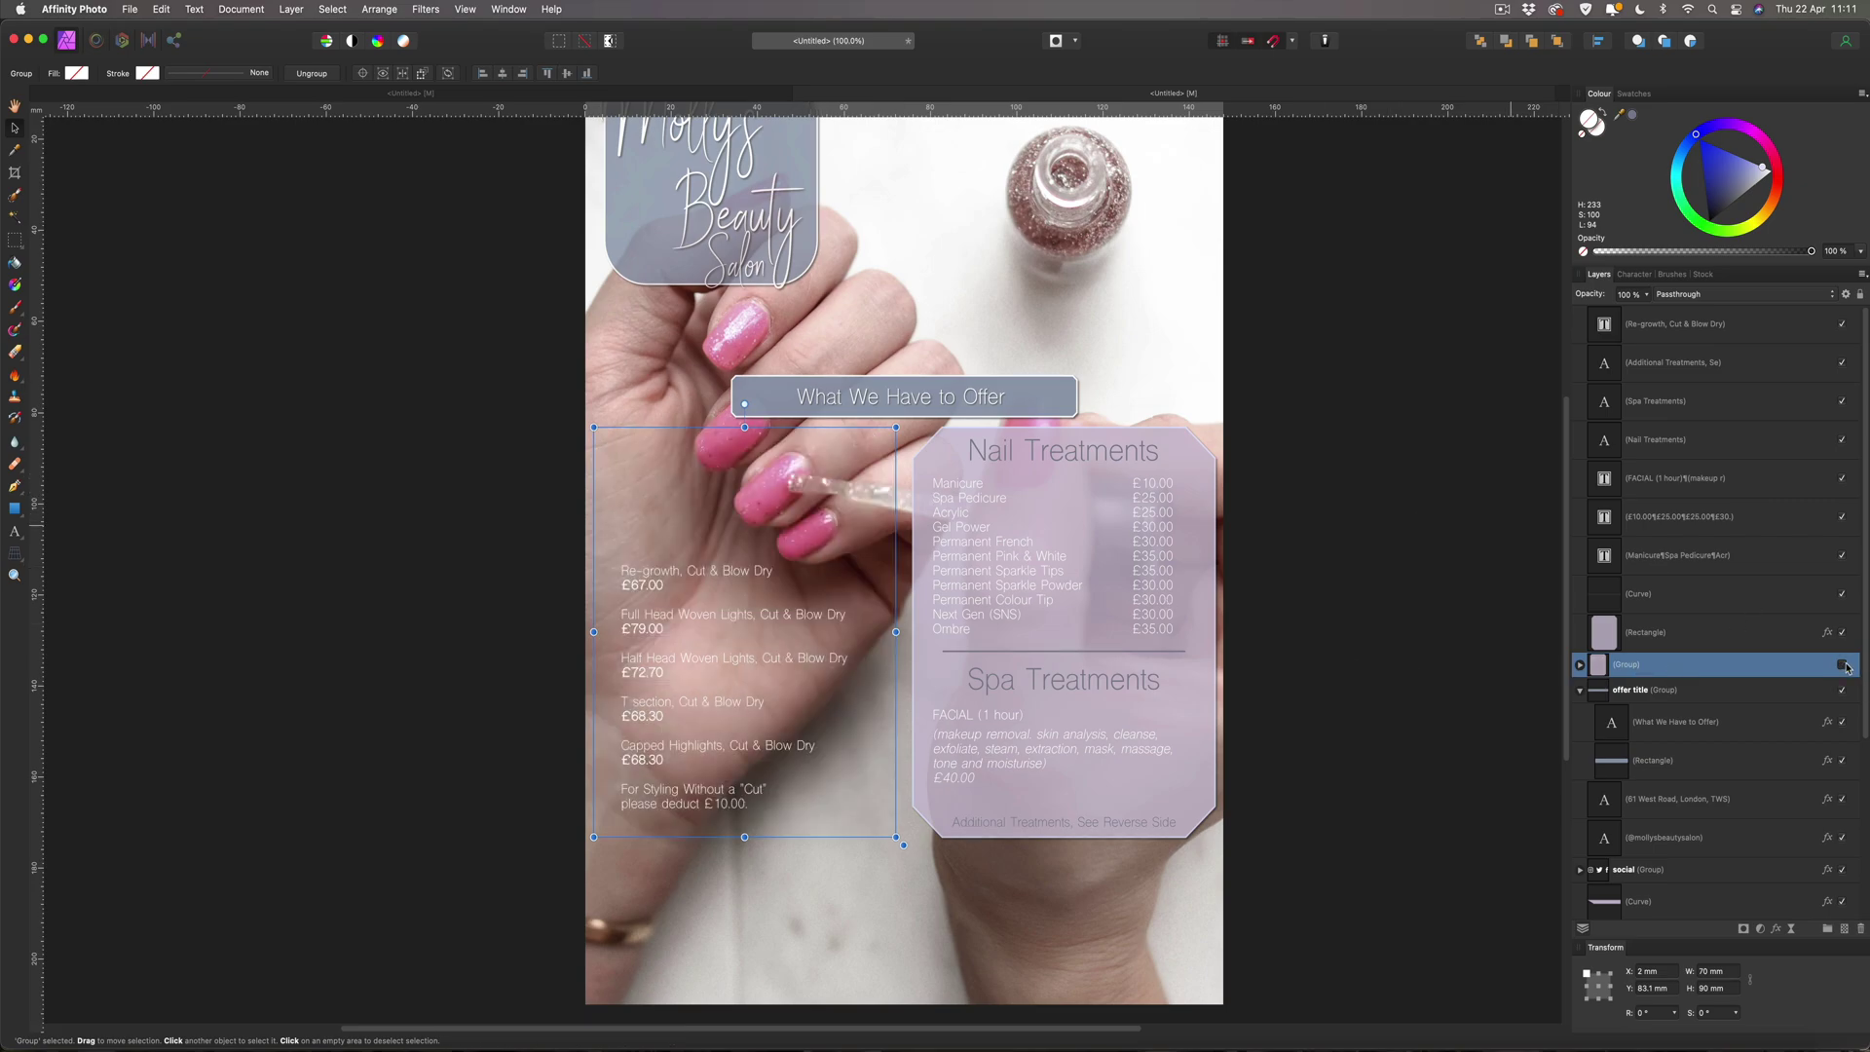
pyautogui.click(1843, 665)
pyautogui.click(1844, 665)
pyautogui.click(1843, 665)
# Move the Re-growth, Cut & Blow Dry text into the Cut and Finishes group.
pyautogui.click(728, 574)
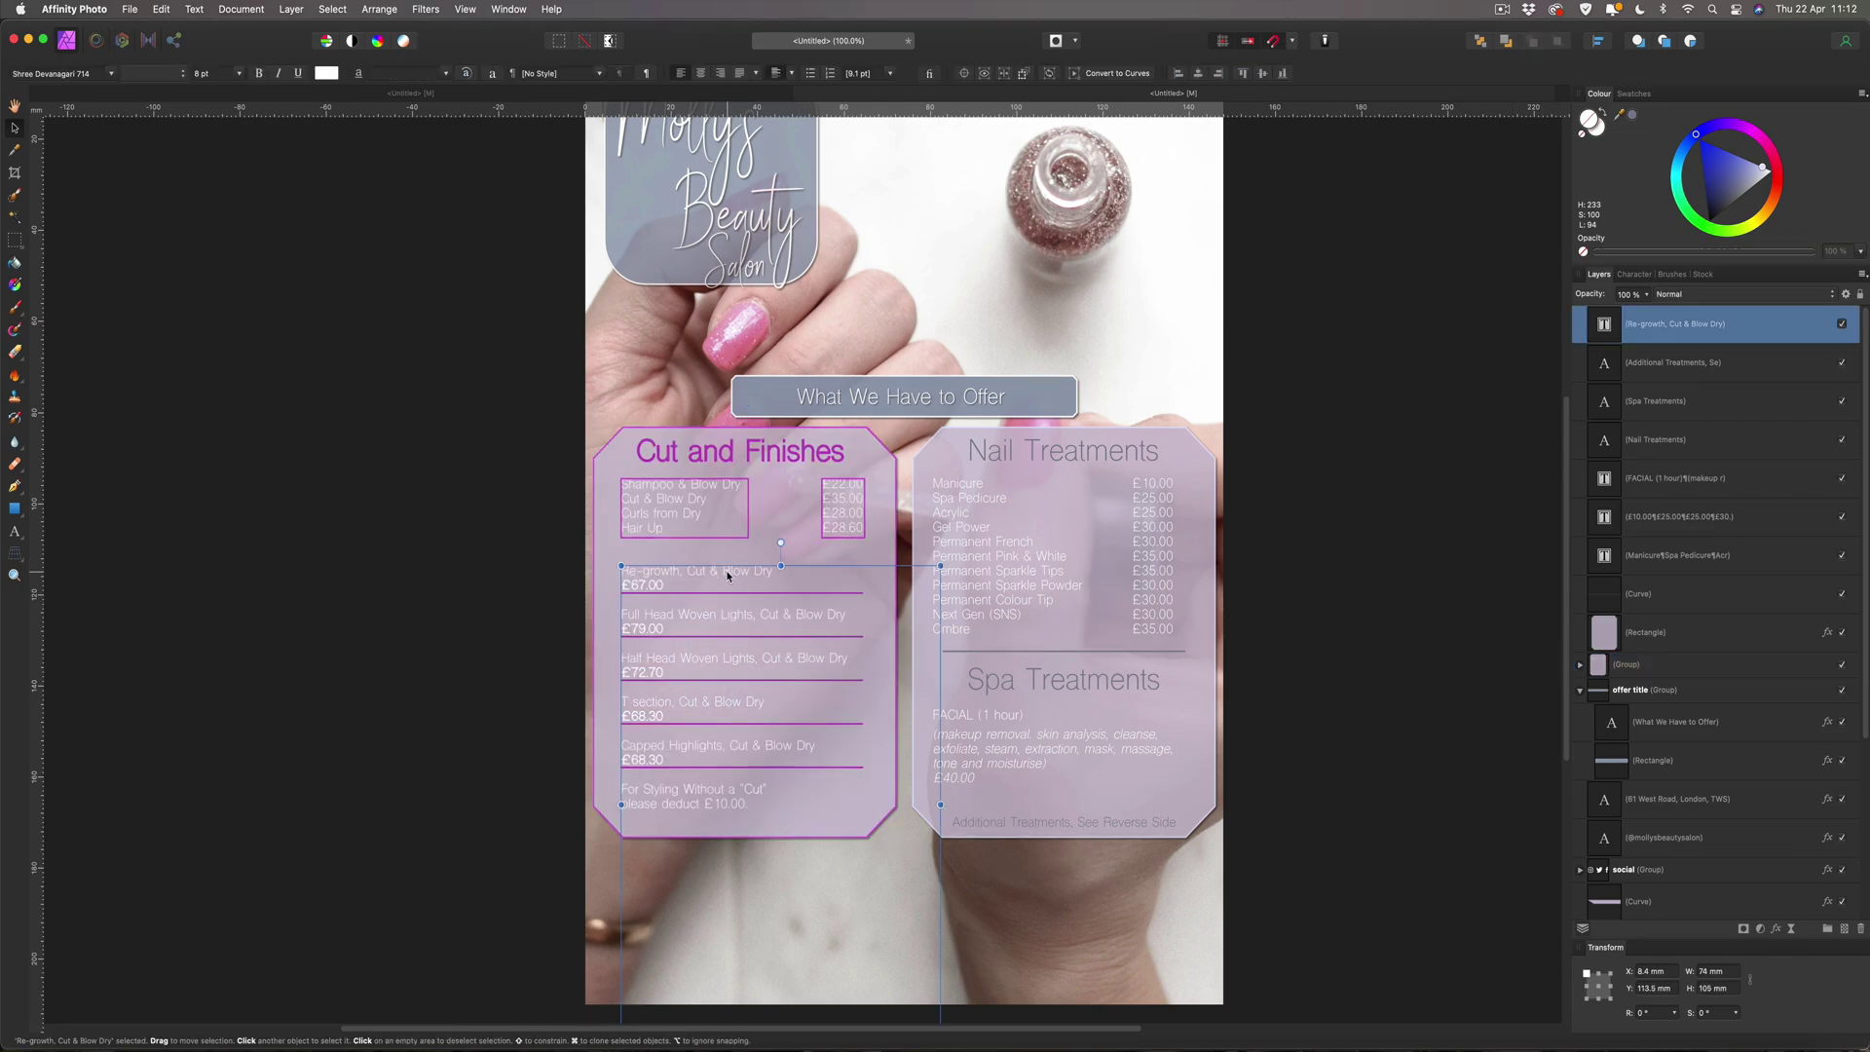
pyautogui.moveTo(1609, 330); pyautogui.dragTo(1658, 680)
pyautogui.click(1579, 627)
pyautogui.click(1651, 627)
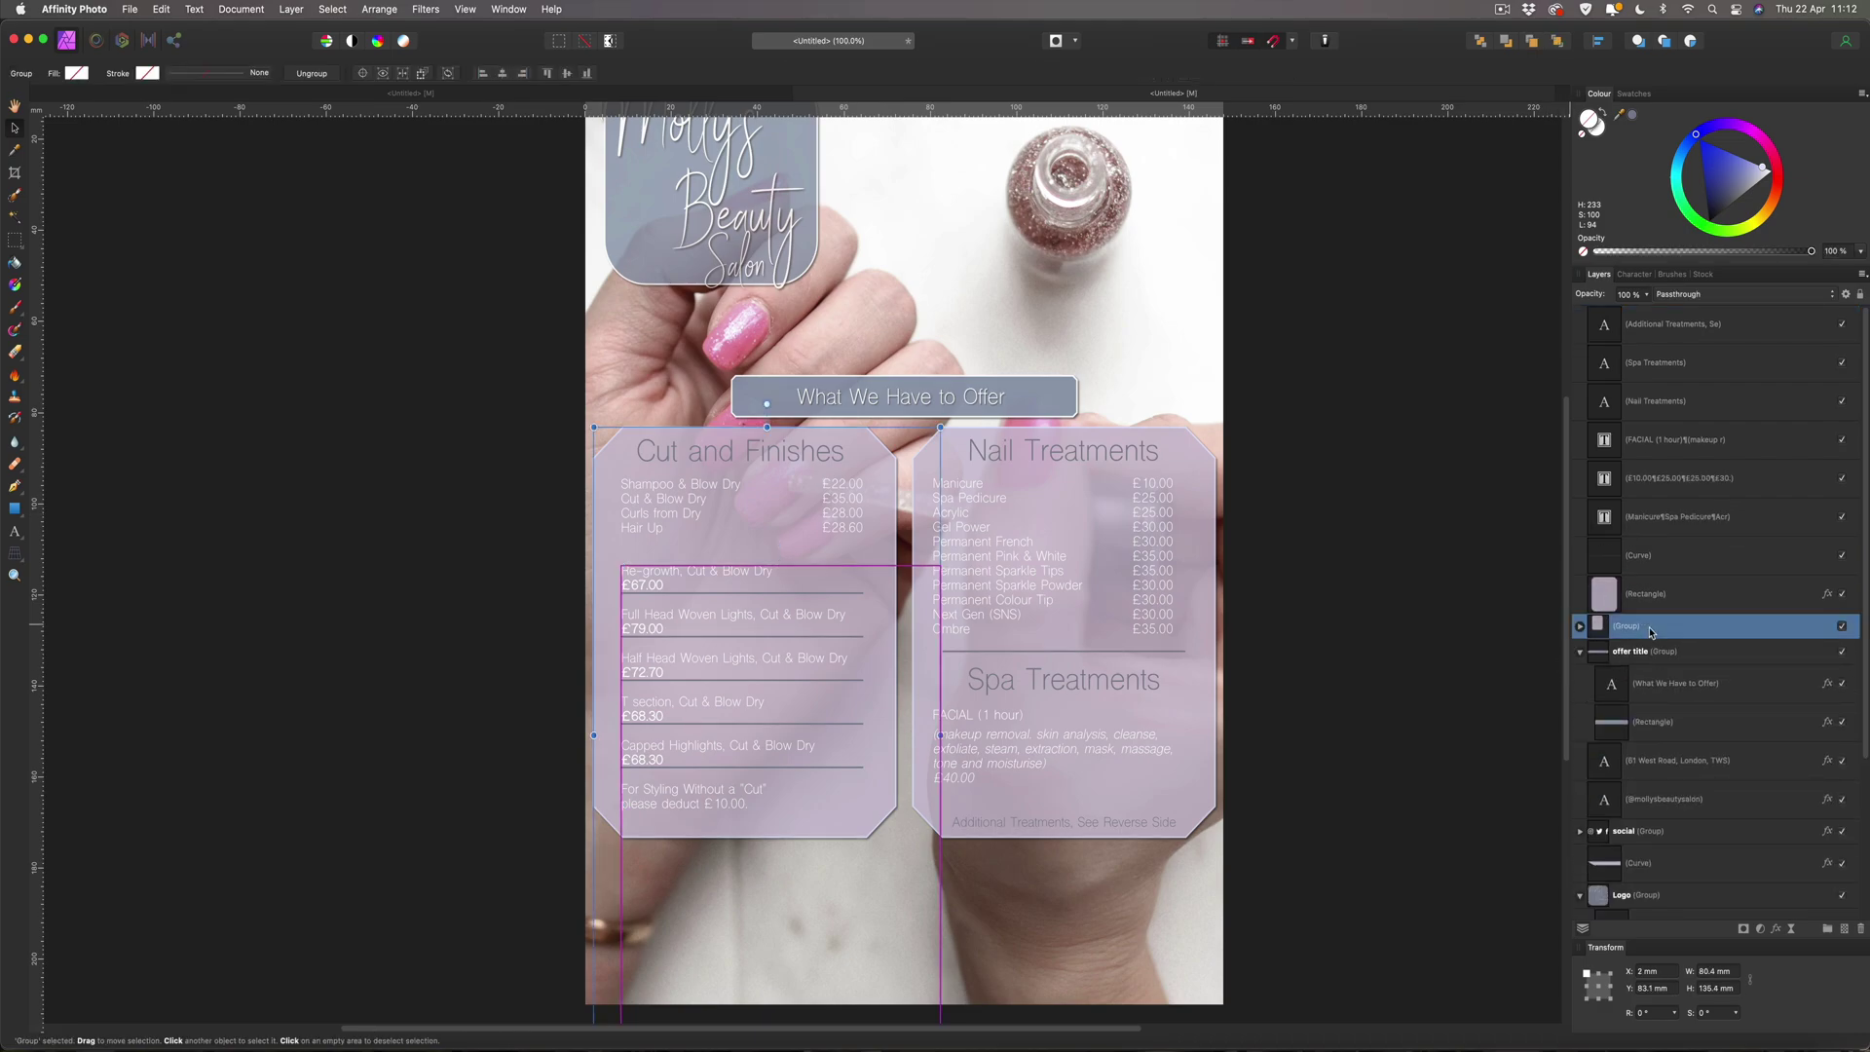
pyautogui.click(1841, 627)
pyautogui.click(1841, 626)
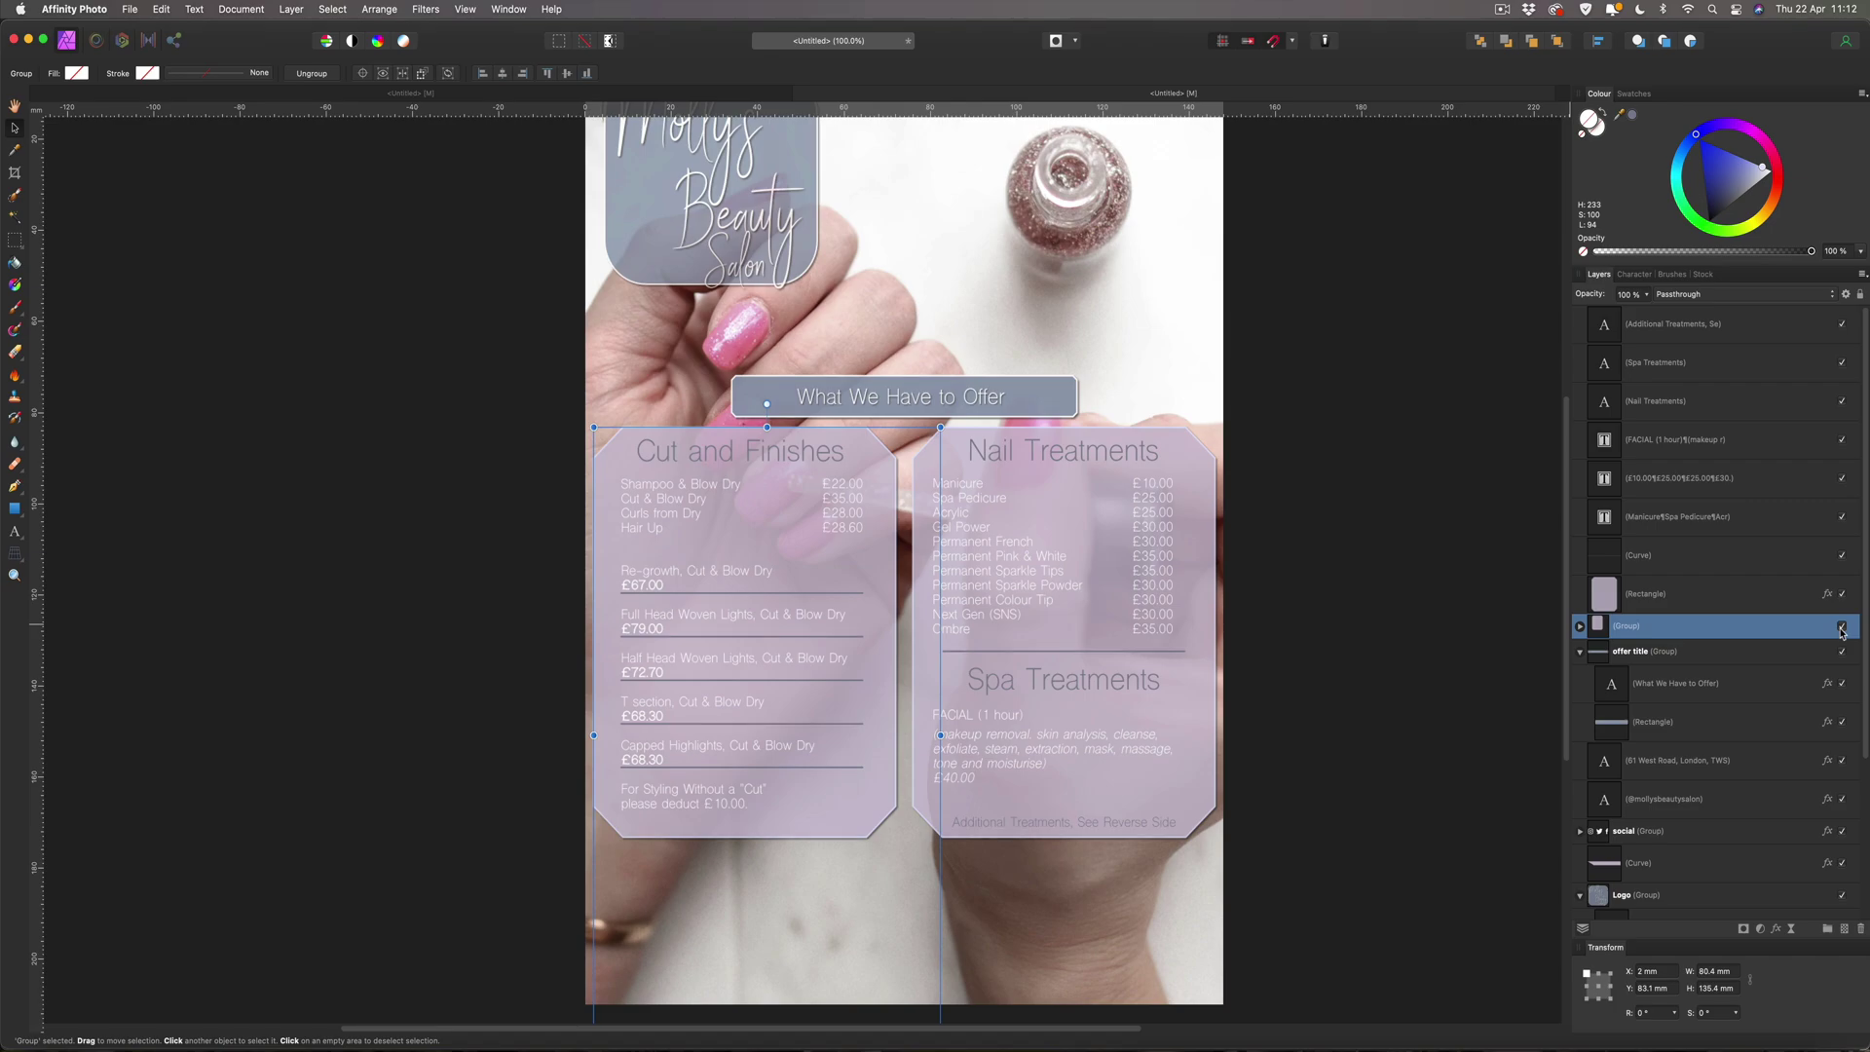
# Name the left group 'left side', then group the eight right-panel objects.
pyautogui.doubleClick(1687, 626)
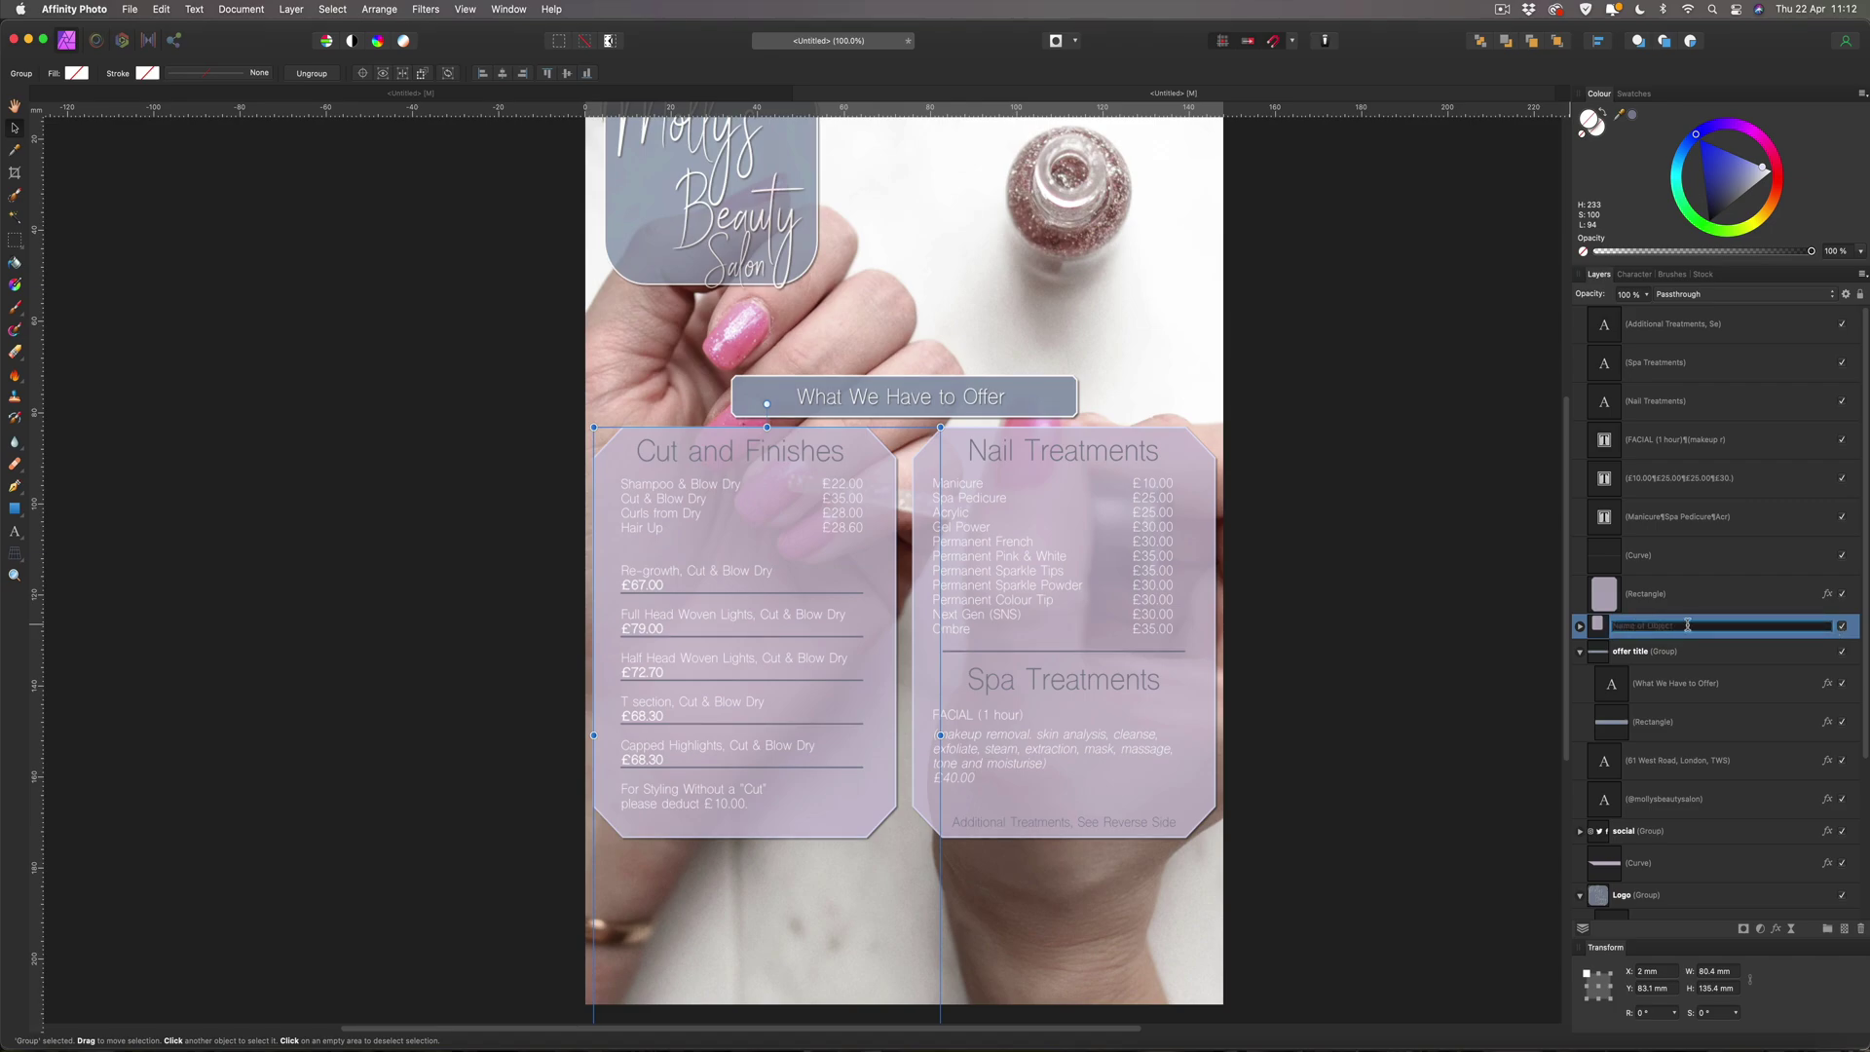
pyautogui.write('left side')
pyautogui.press('Return')
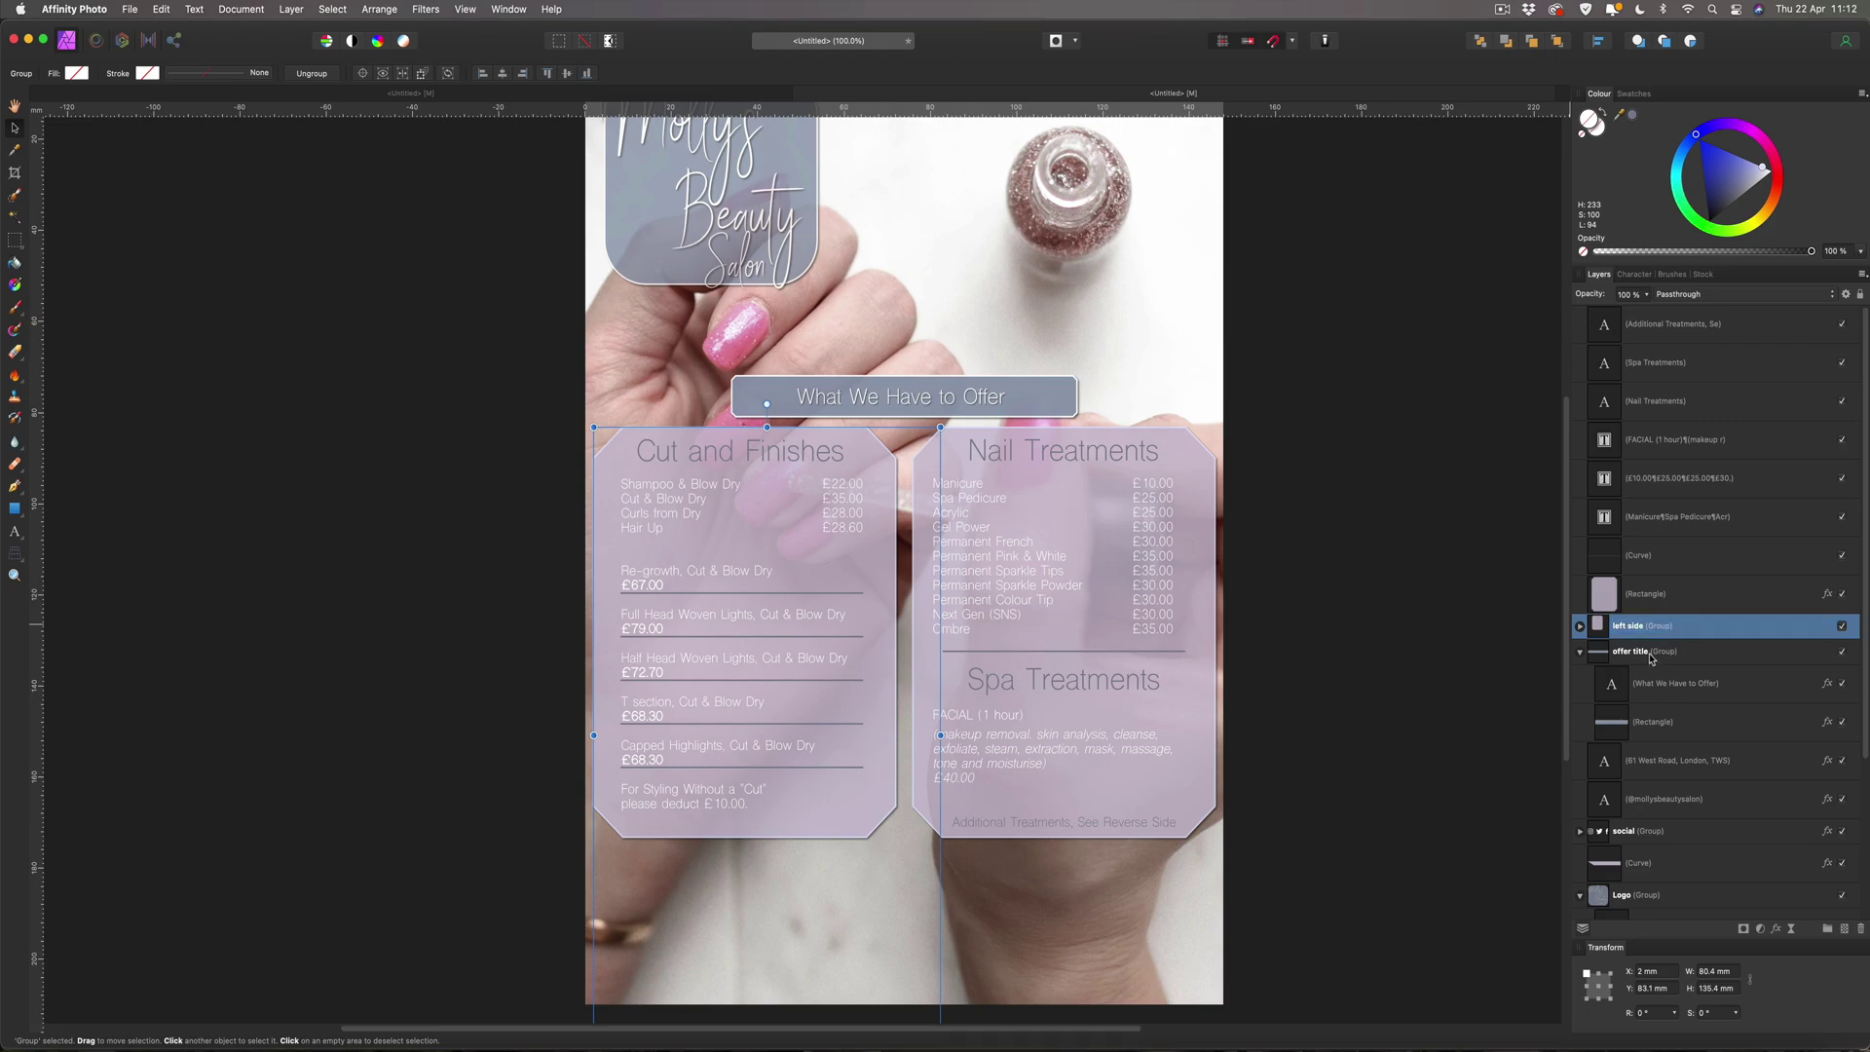
pyautogui.moveTo(1406, 427); pyautogui.dragTo(925, 972)
pyautogui.press('super+g')
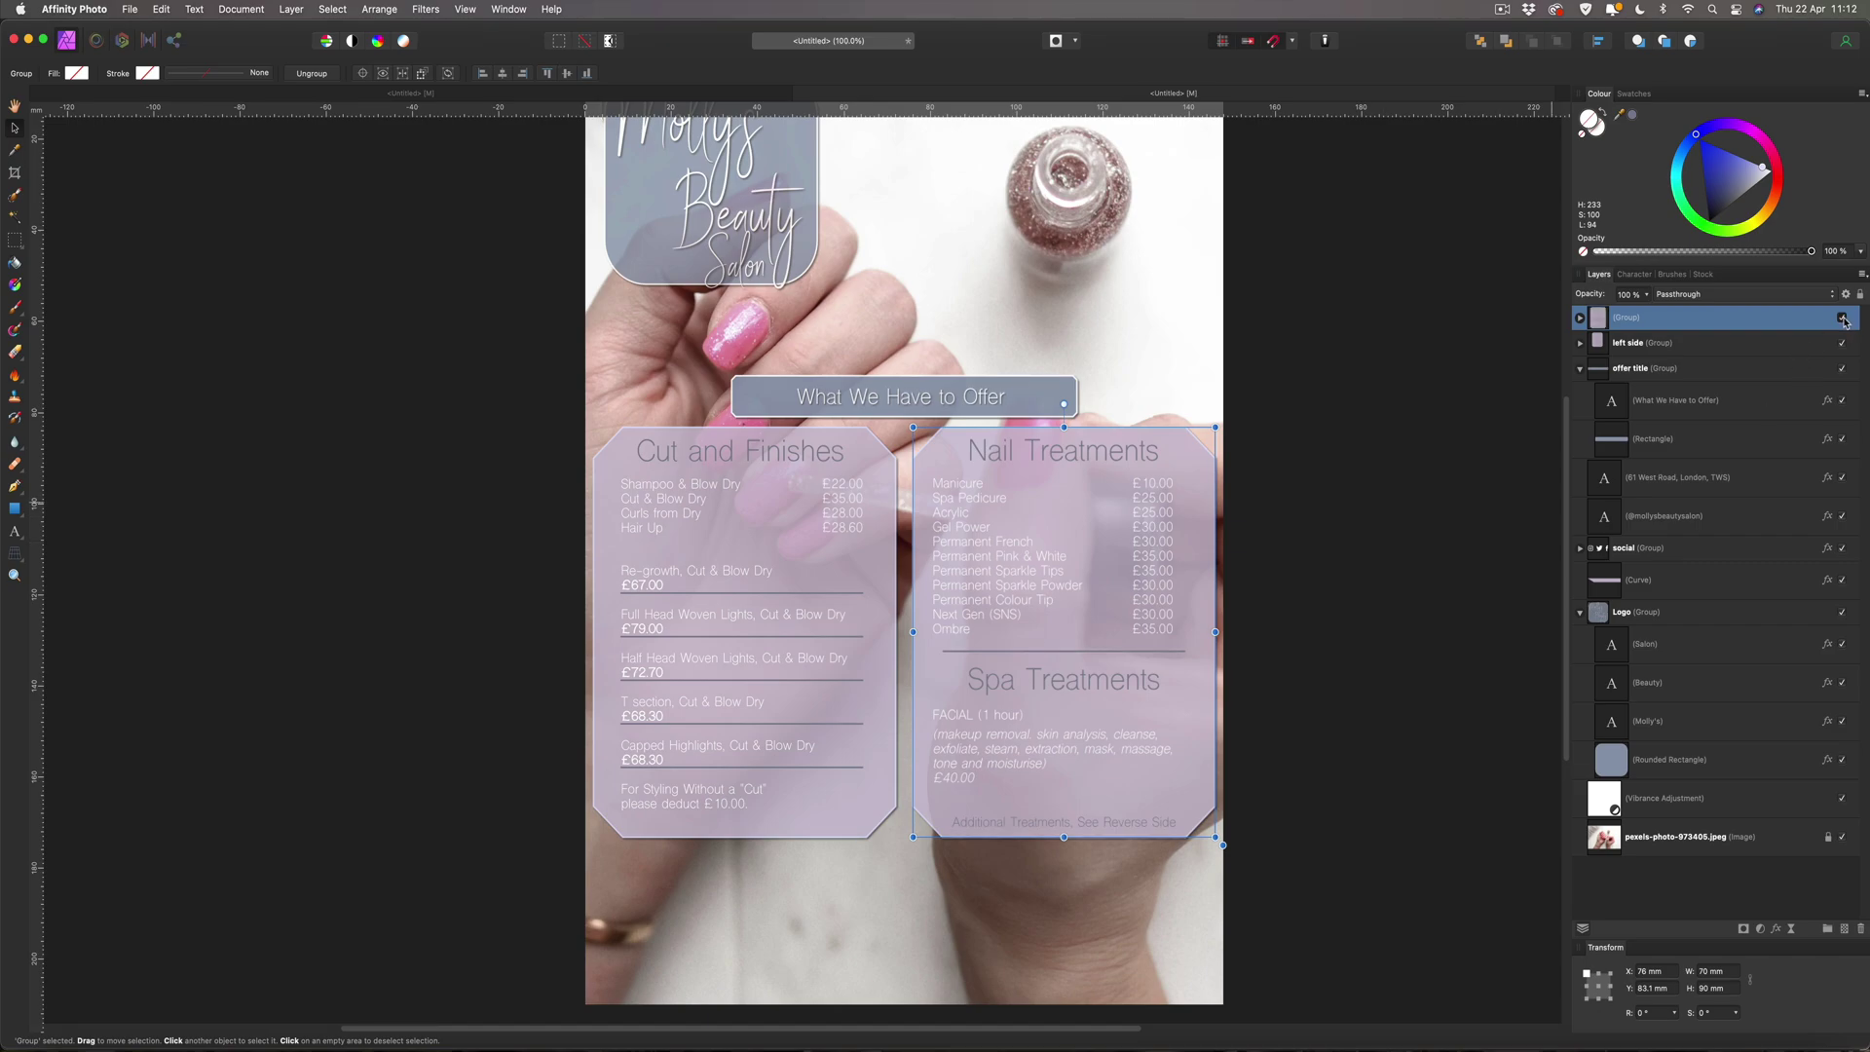
# Name the right panel's new group 'right side'.
pyautogui.click(1843, 319)
pyautogui.click(1843, 318)
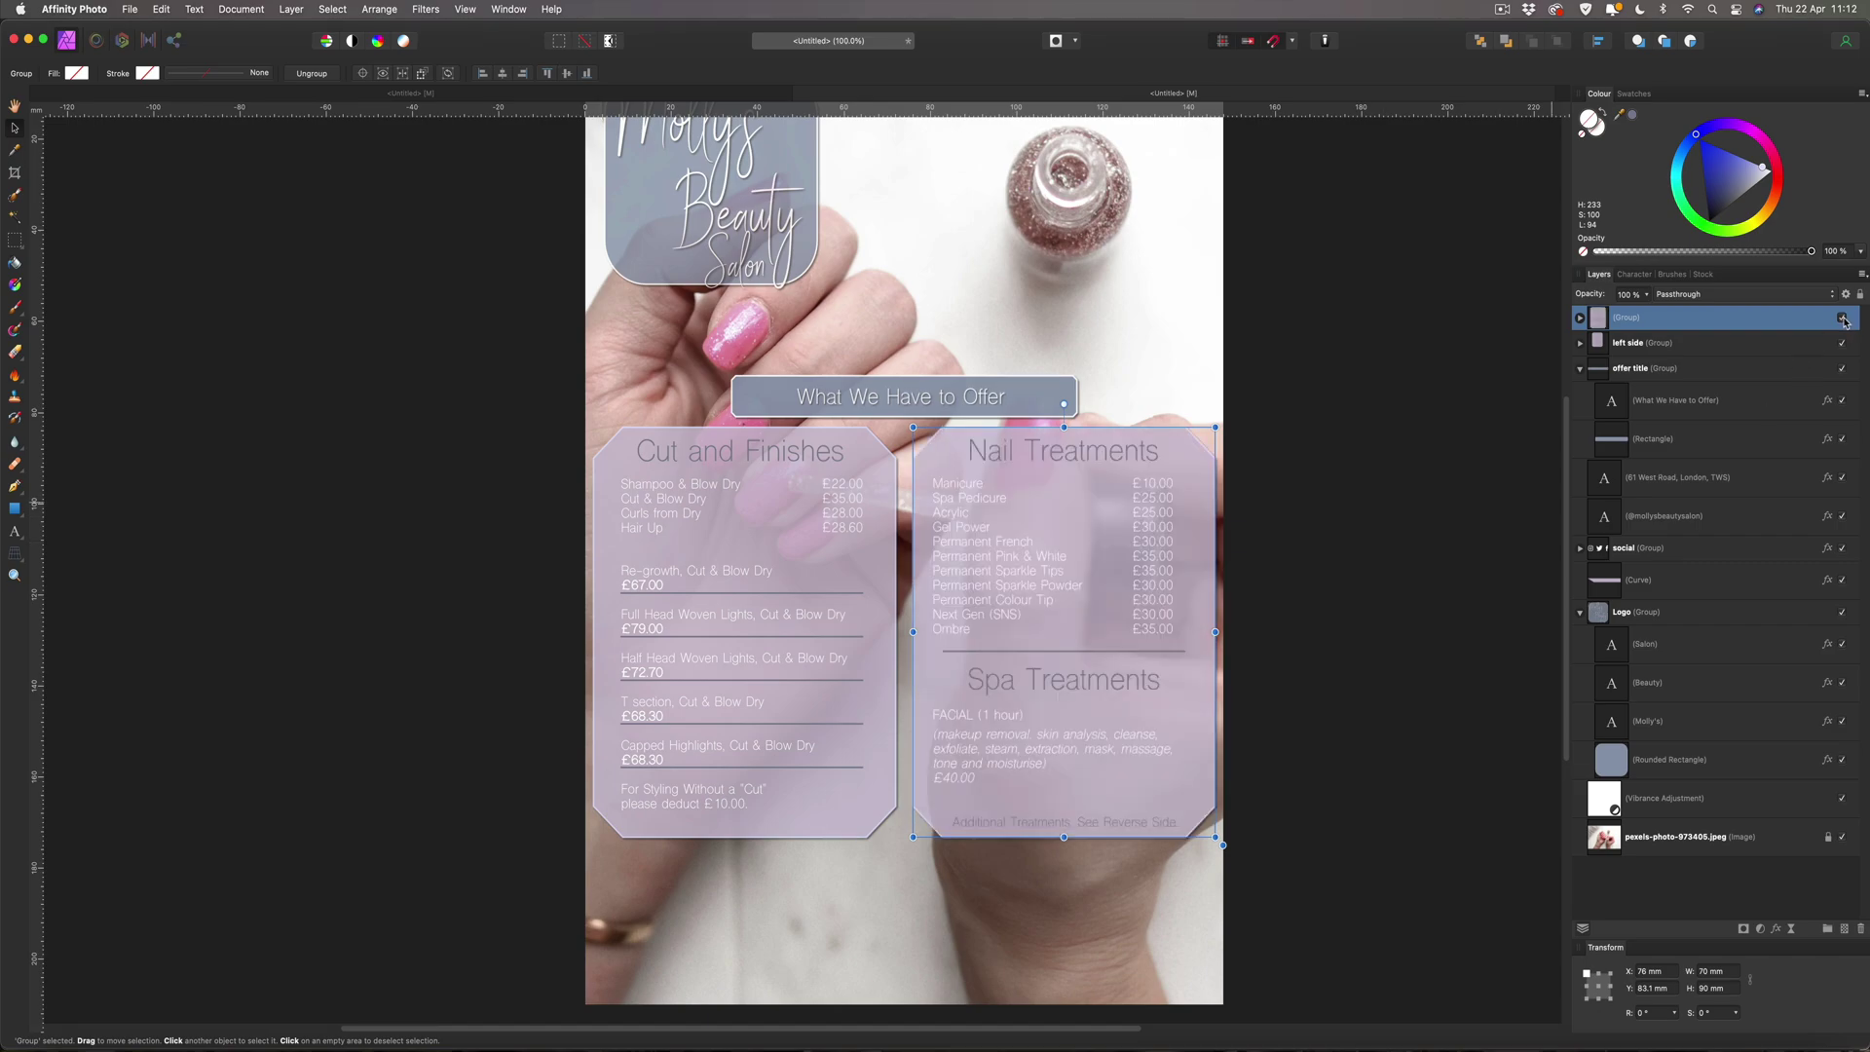
pyautogui.doubleClick(1633, 318)
pyautogui.write('righ')
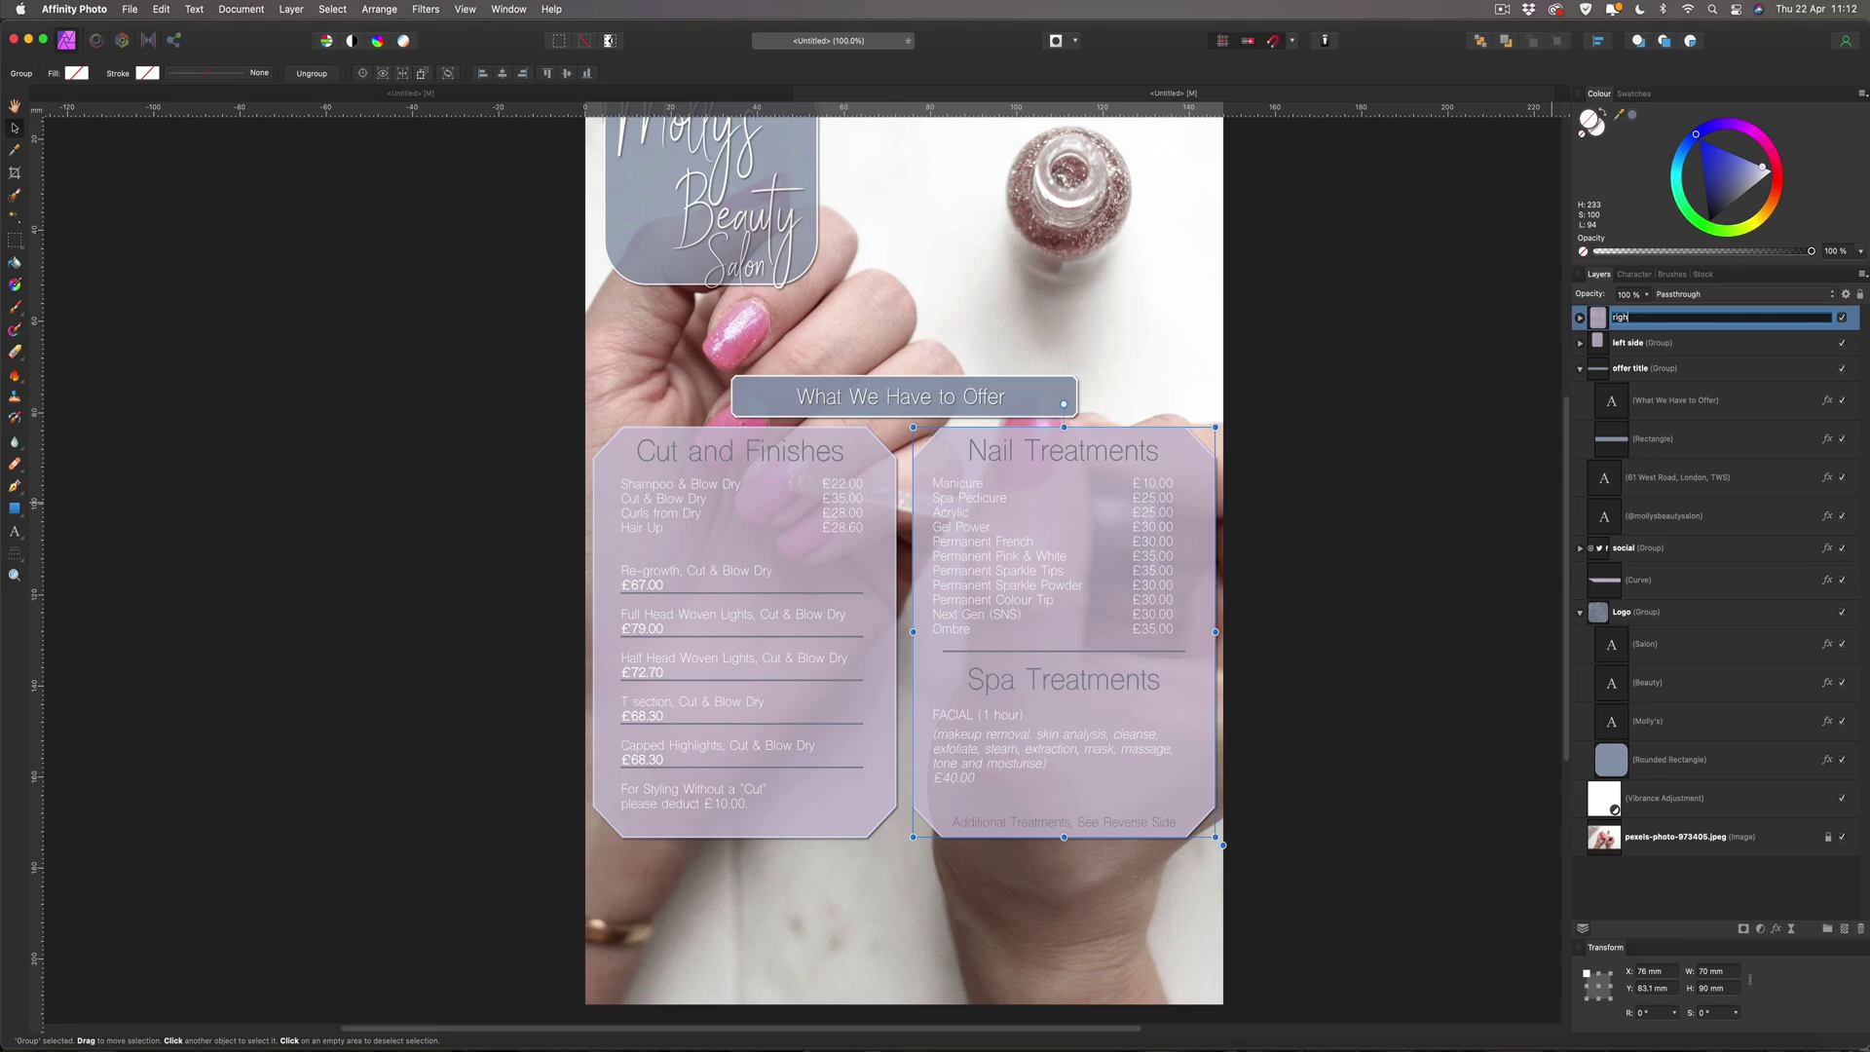
pyautogui.write('t side')
pyautogui.press('Return')
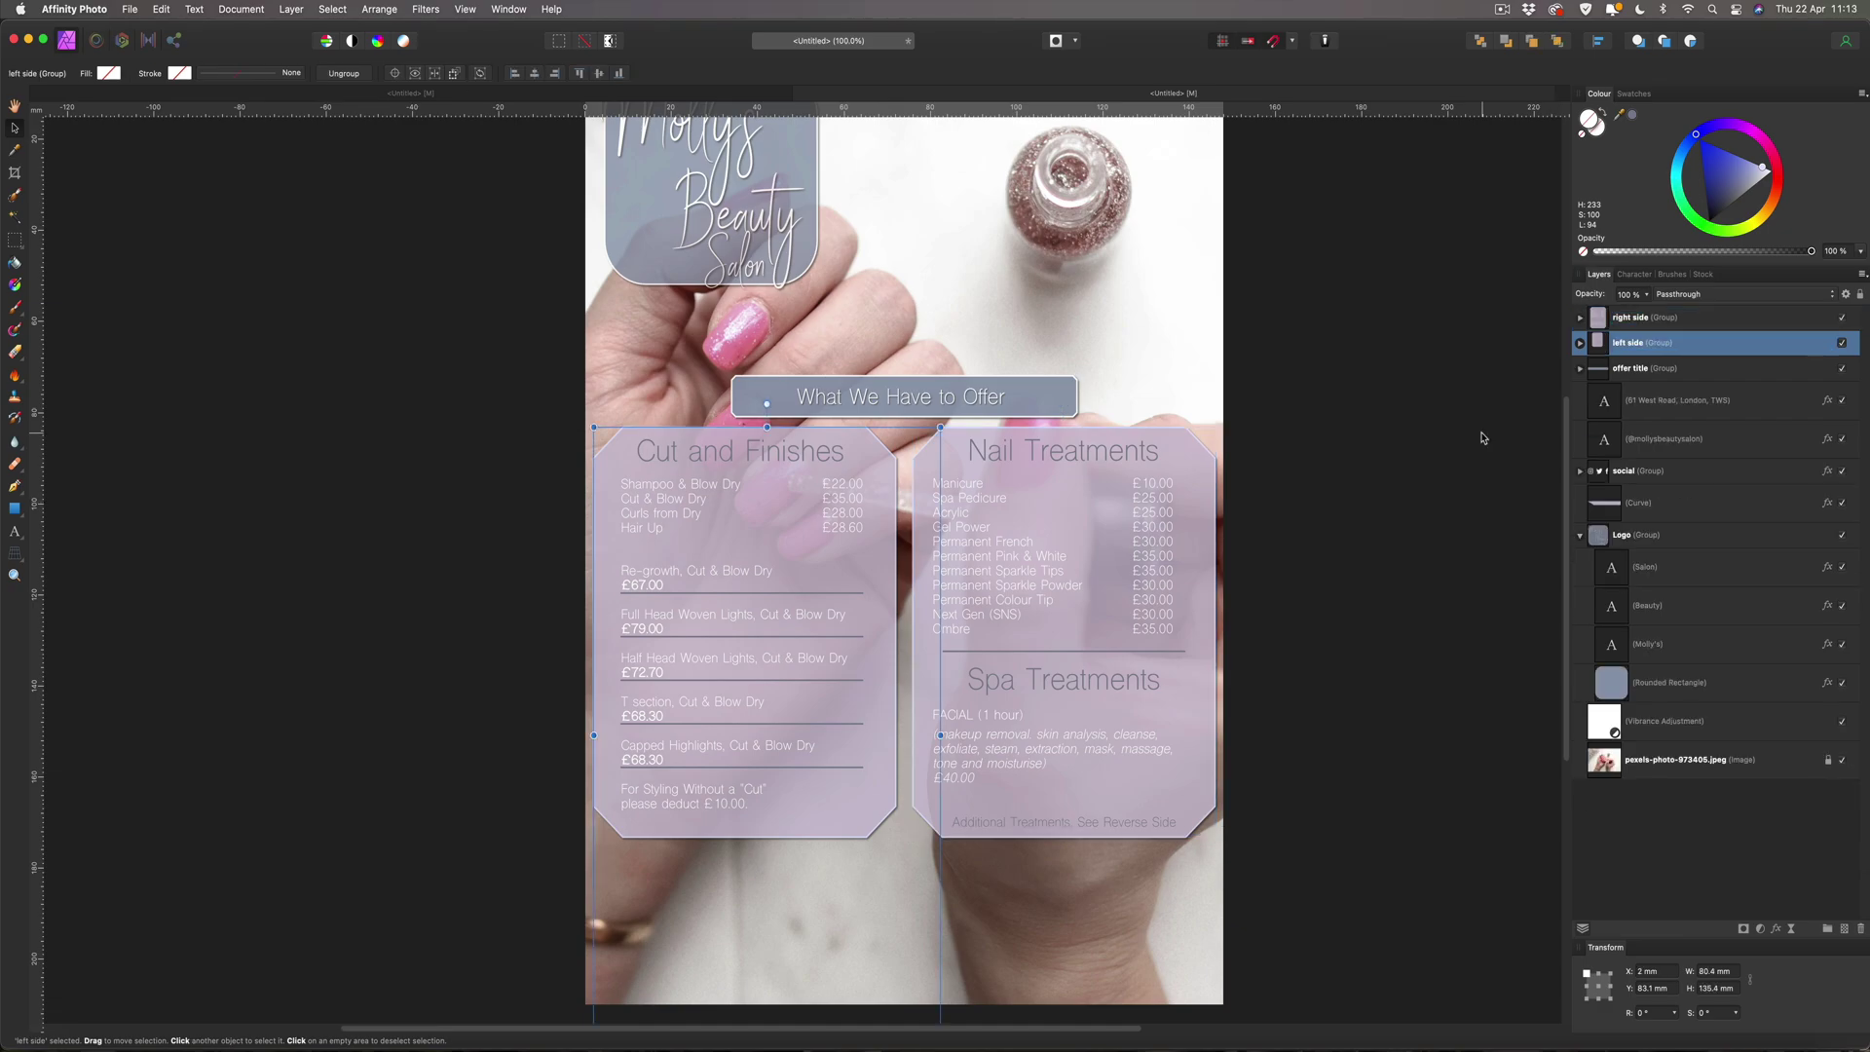
# Nudge the Spa Treatments heading up one step, leaving the FACIAL text in place.
pyautogui.click(1067, 682)
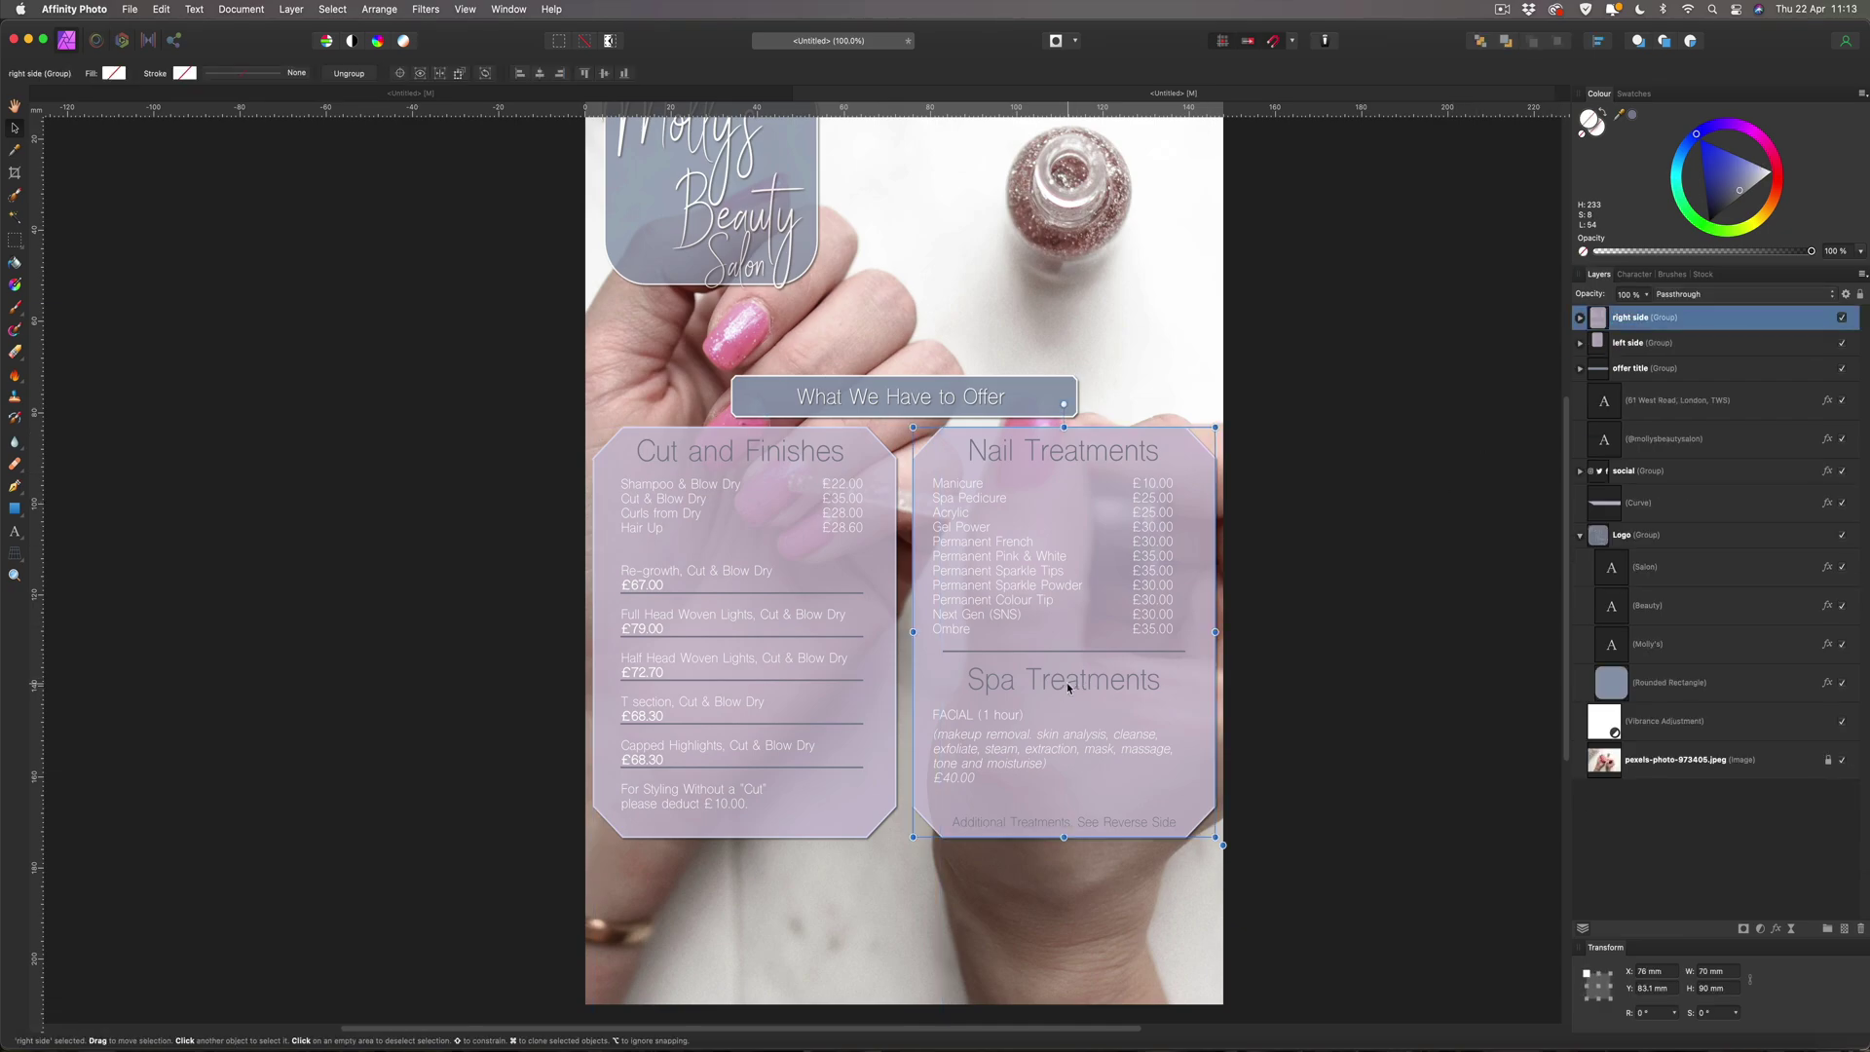
pyautogui.click(1066, 681)
pyautogui.press('Up')
pyautogui.press('Up')
pyautogui.press('Up')
pyautogui.press('Up')
pyautogui.press('Up')
pyautogui.press('Up')
pyautogui.press('Up')
pyautogui.press('Up')
pyautogui.press('Up')
pyautogui.press('Up')
pyautogui.press('Up')
pyautogui.press('Up')
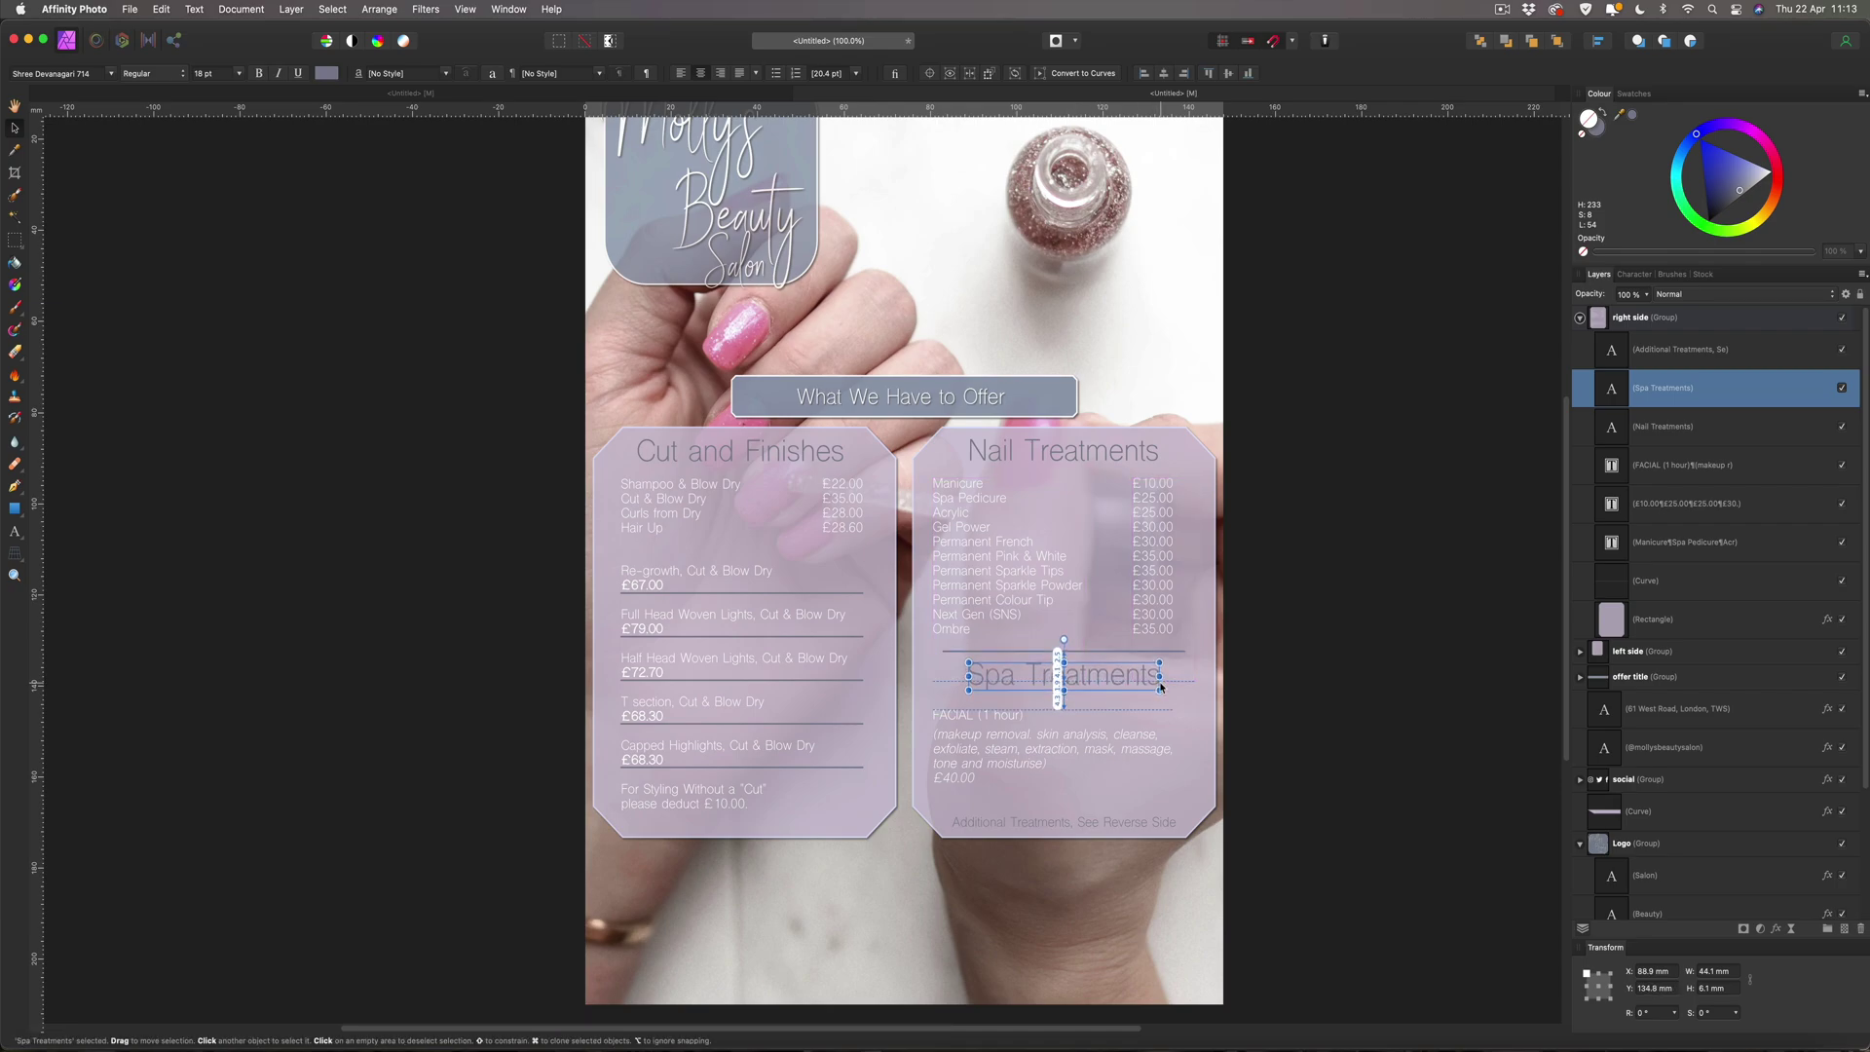
pyautogui.hscroll(3, 1155, 687)
pyautogui.hscroll(1, 1155, 687)
pyautogui.click(1019, 743)
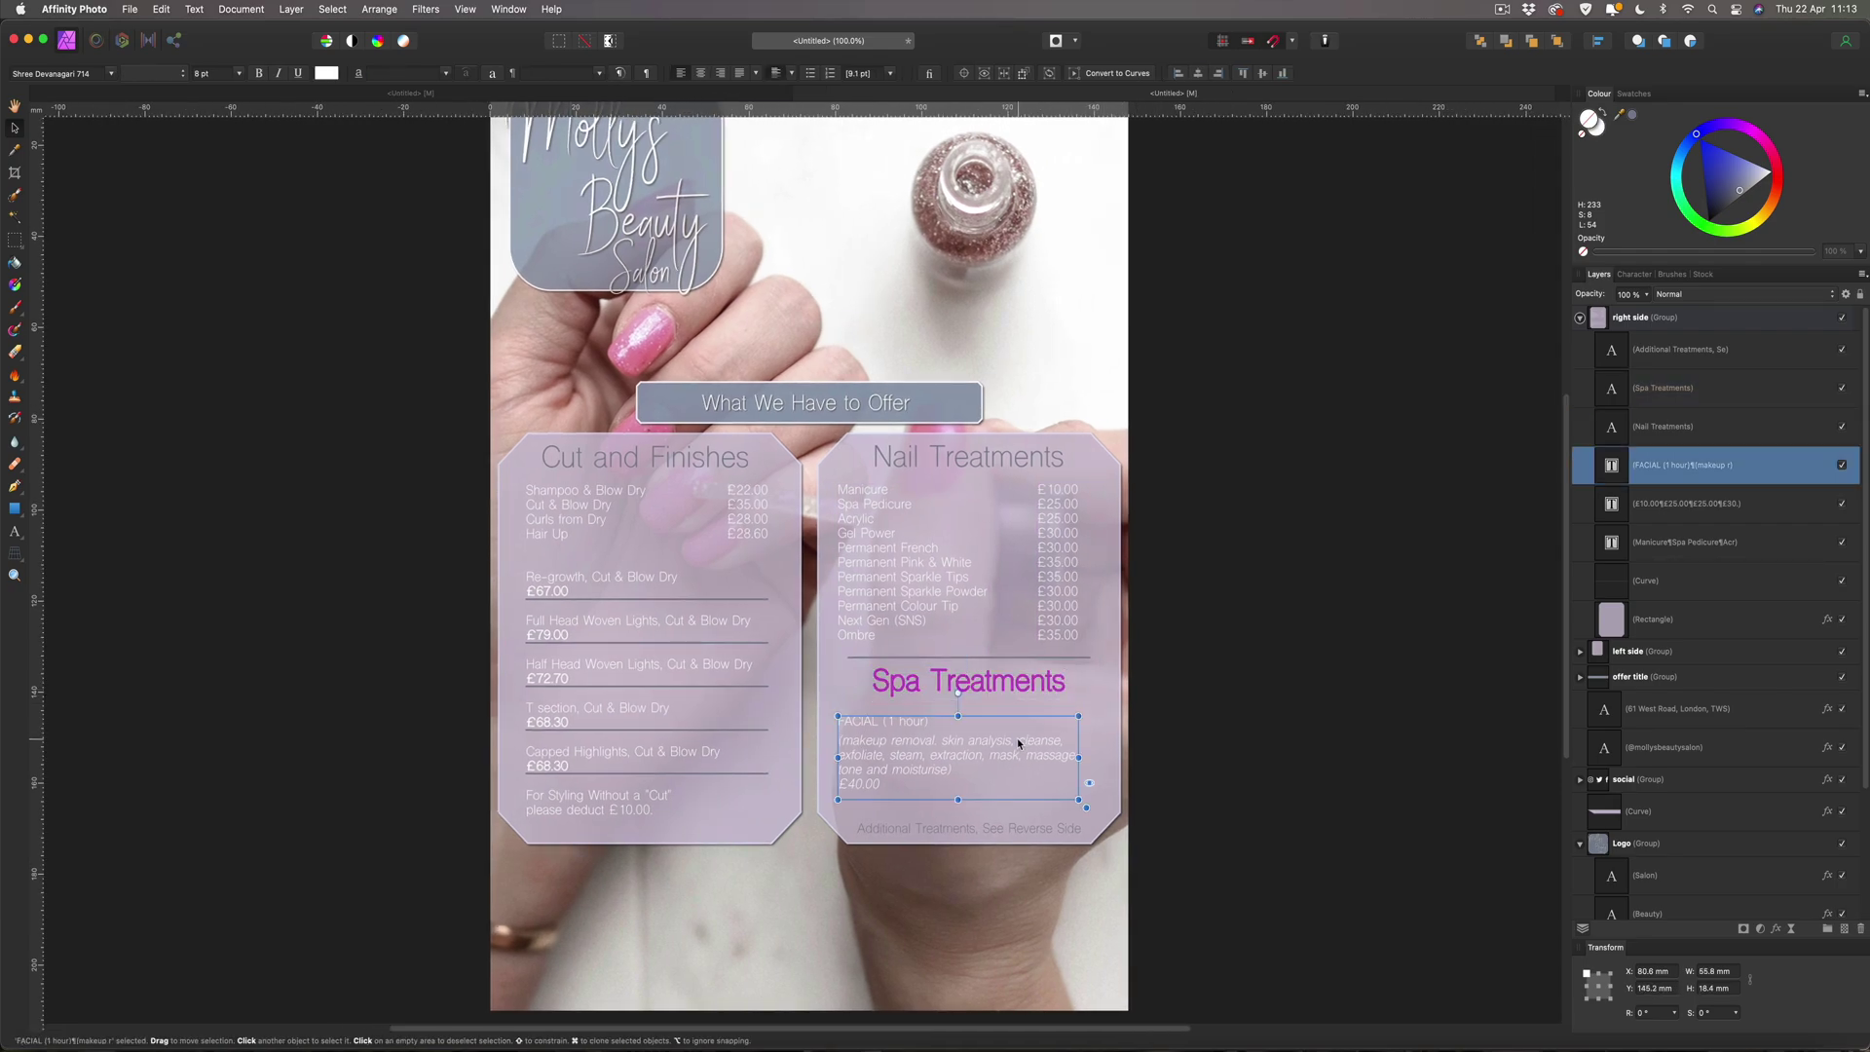
pyautogui.press('Up')
pyautogui.press('Up')
pyautogui.press('Up')
pyautogui.press('Up')
pyautogui.press('Up')
pyautogui.press('Up')
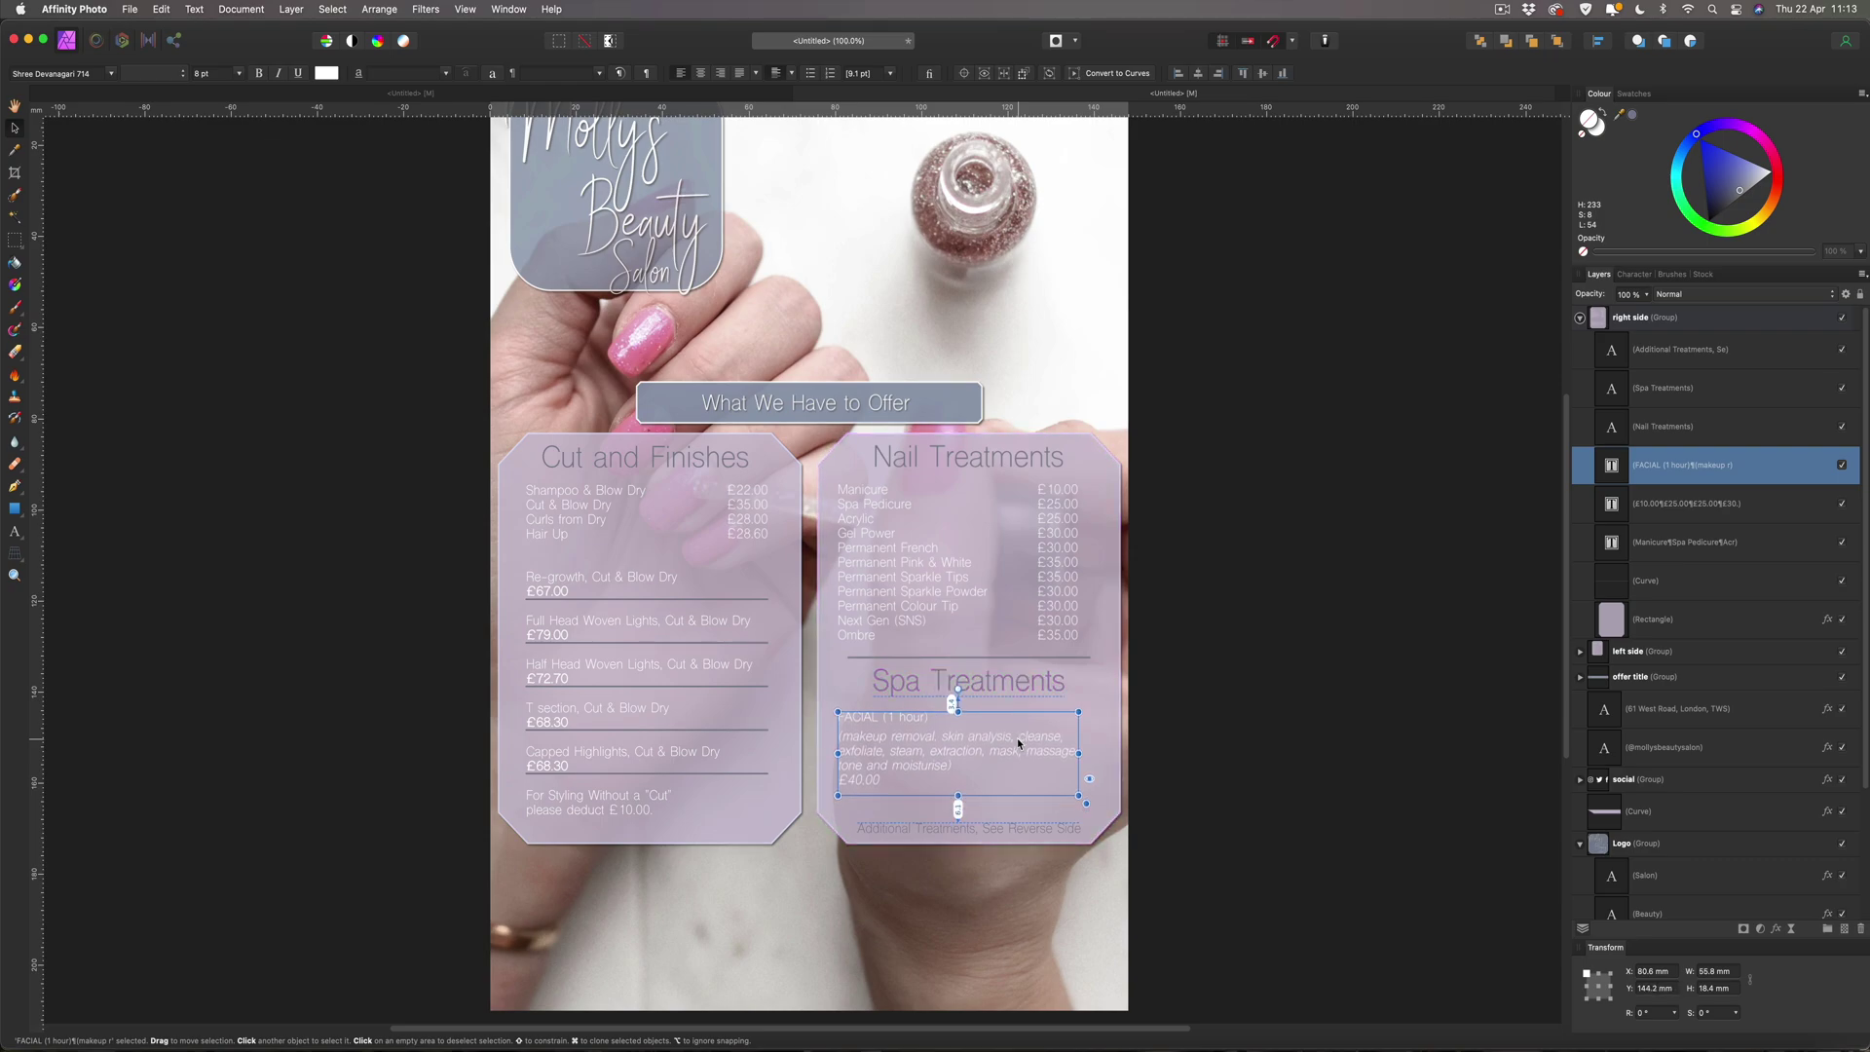
pyautogui.press('Down')
# Nudge the Additional Treatments note up two steps to Y 166.2 mm.
pyautogui.click(1019, 828)
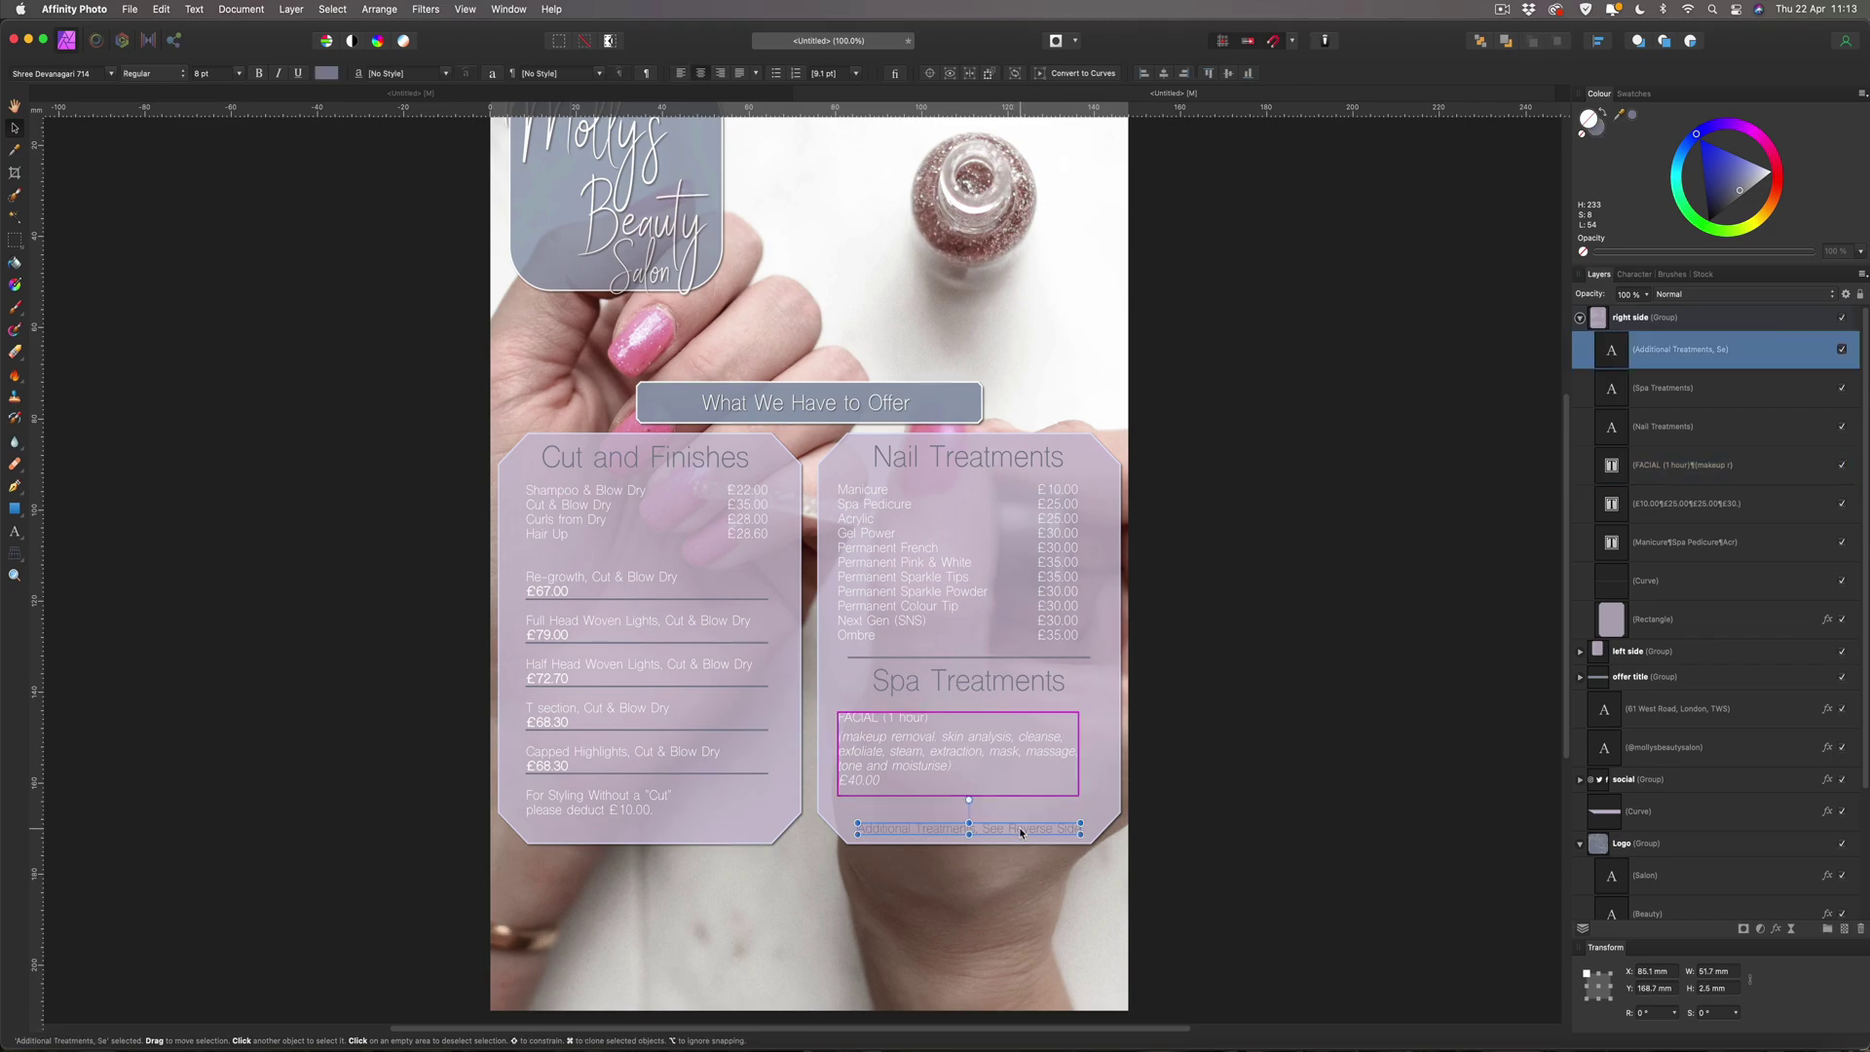
pyautogui.press('Up')
pyautogui.press('Up')
pyautogui.press('Up')
pyautogui.press('Up')
pyautogui.press('Up')
pyautogui.press('Up')
pyautogui.press('Up')
pyautogui.press('Up')
pyautogui.press('Up')
pyautogui.press('Up')
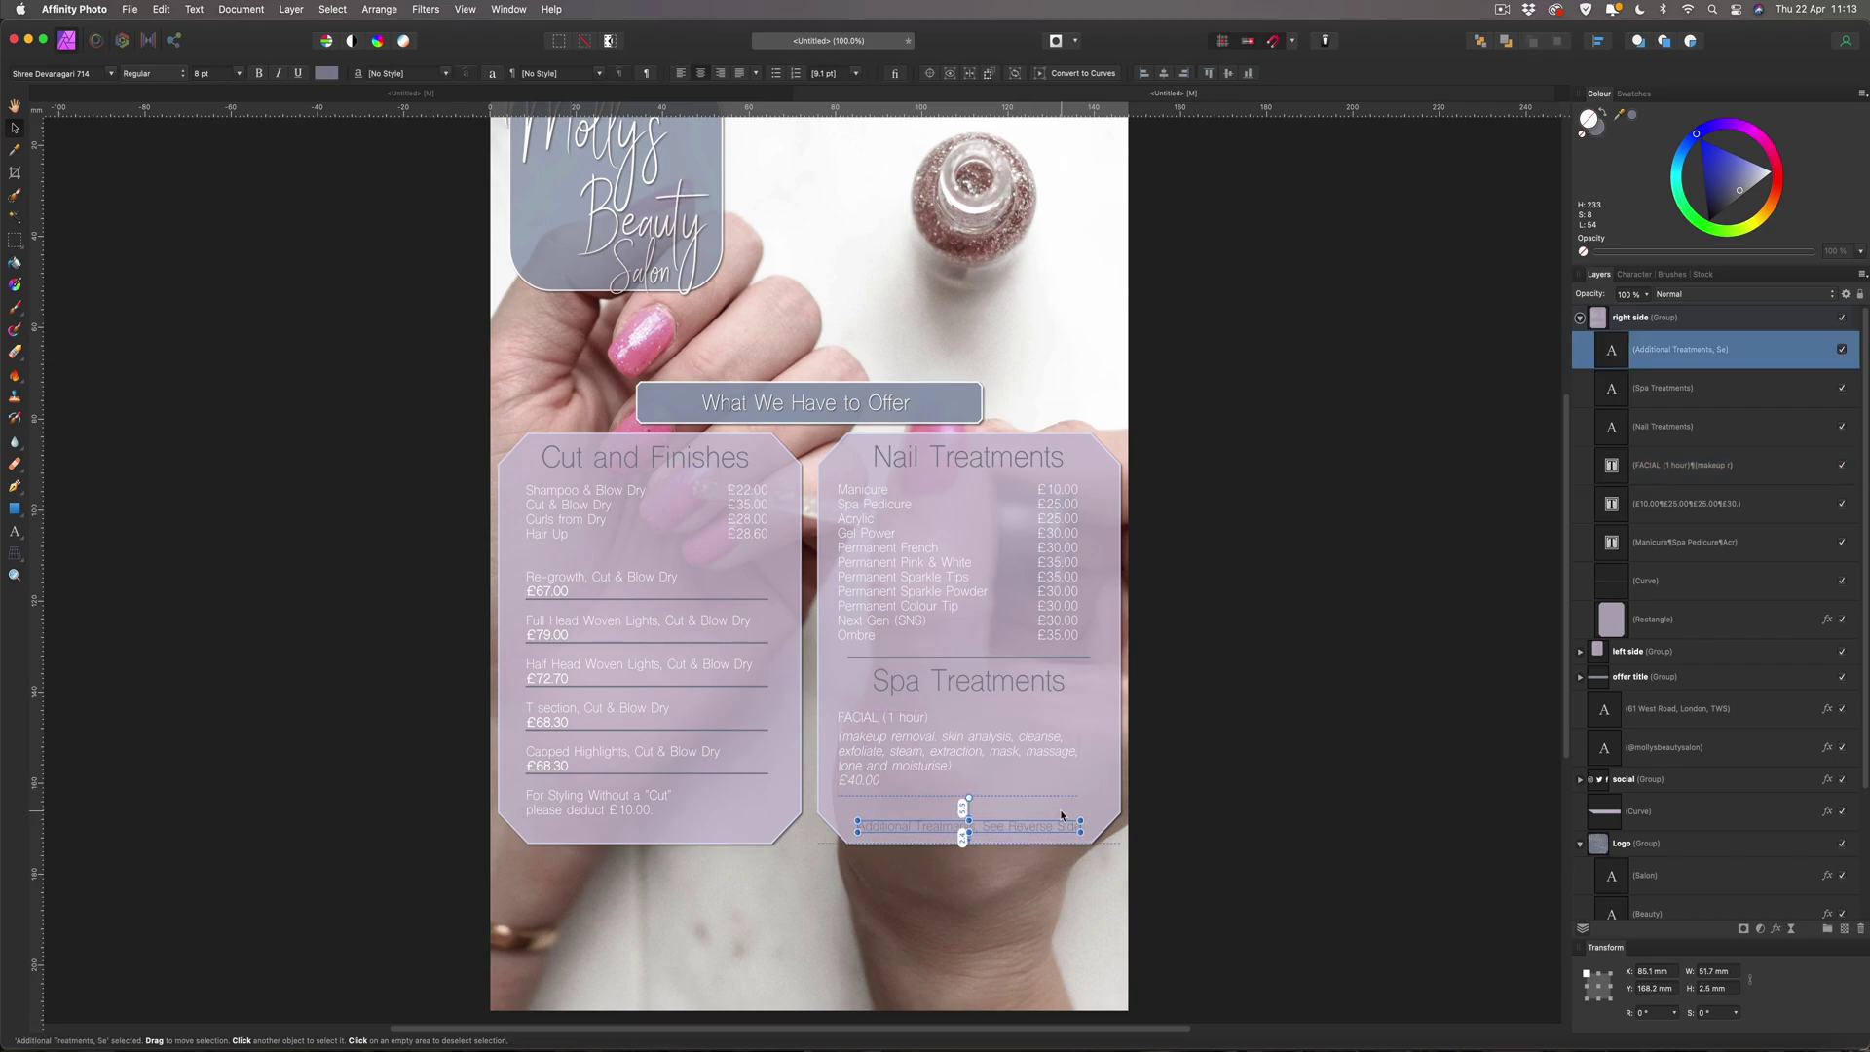
pyautogui.press('Up')
pyautogui.press('Up')
pyautogui.press('Up')
pyautogui.press('Up')
pyautogui.press('Up')
pyautogui.press('Up')
pyautogui.press('Up')
pyautogui.press('Up')
pyautogui.press('Up')
pyautogui.press('Up')
pyautogui.press('Up')
pyautogui.press('Up')
pyautogui.press('Up')
pyautogui.press('Up')
pyautogui.press('Up')
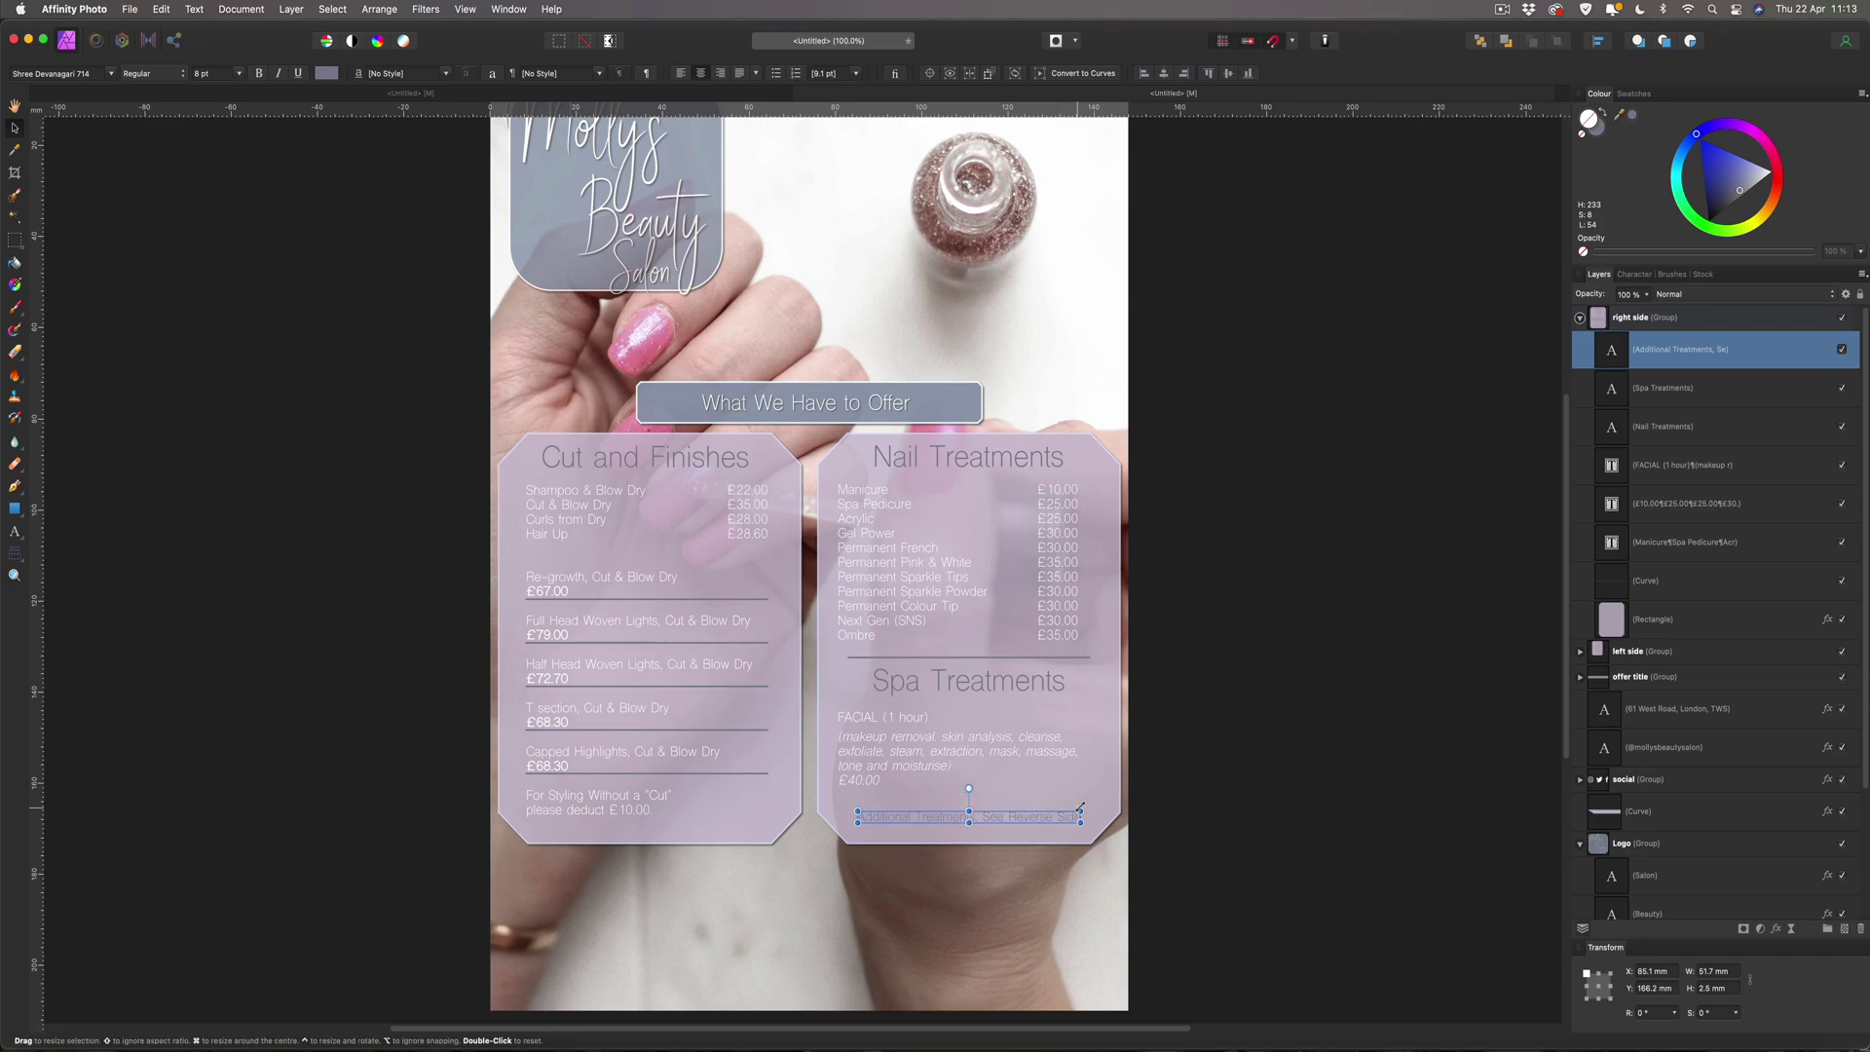
pyautogui.click(1369, 645)
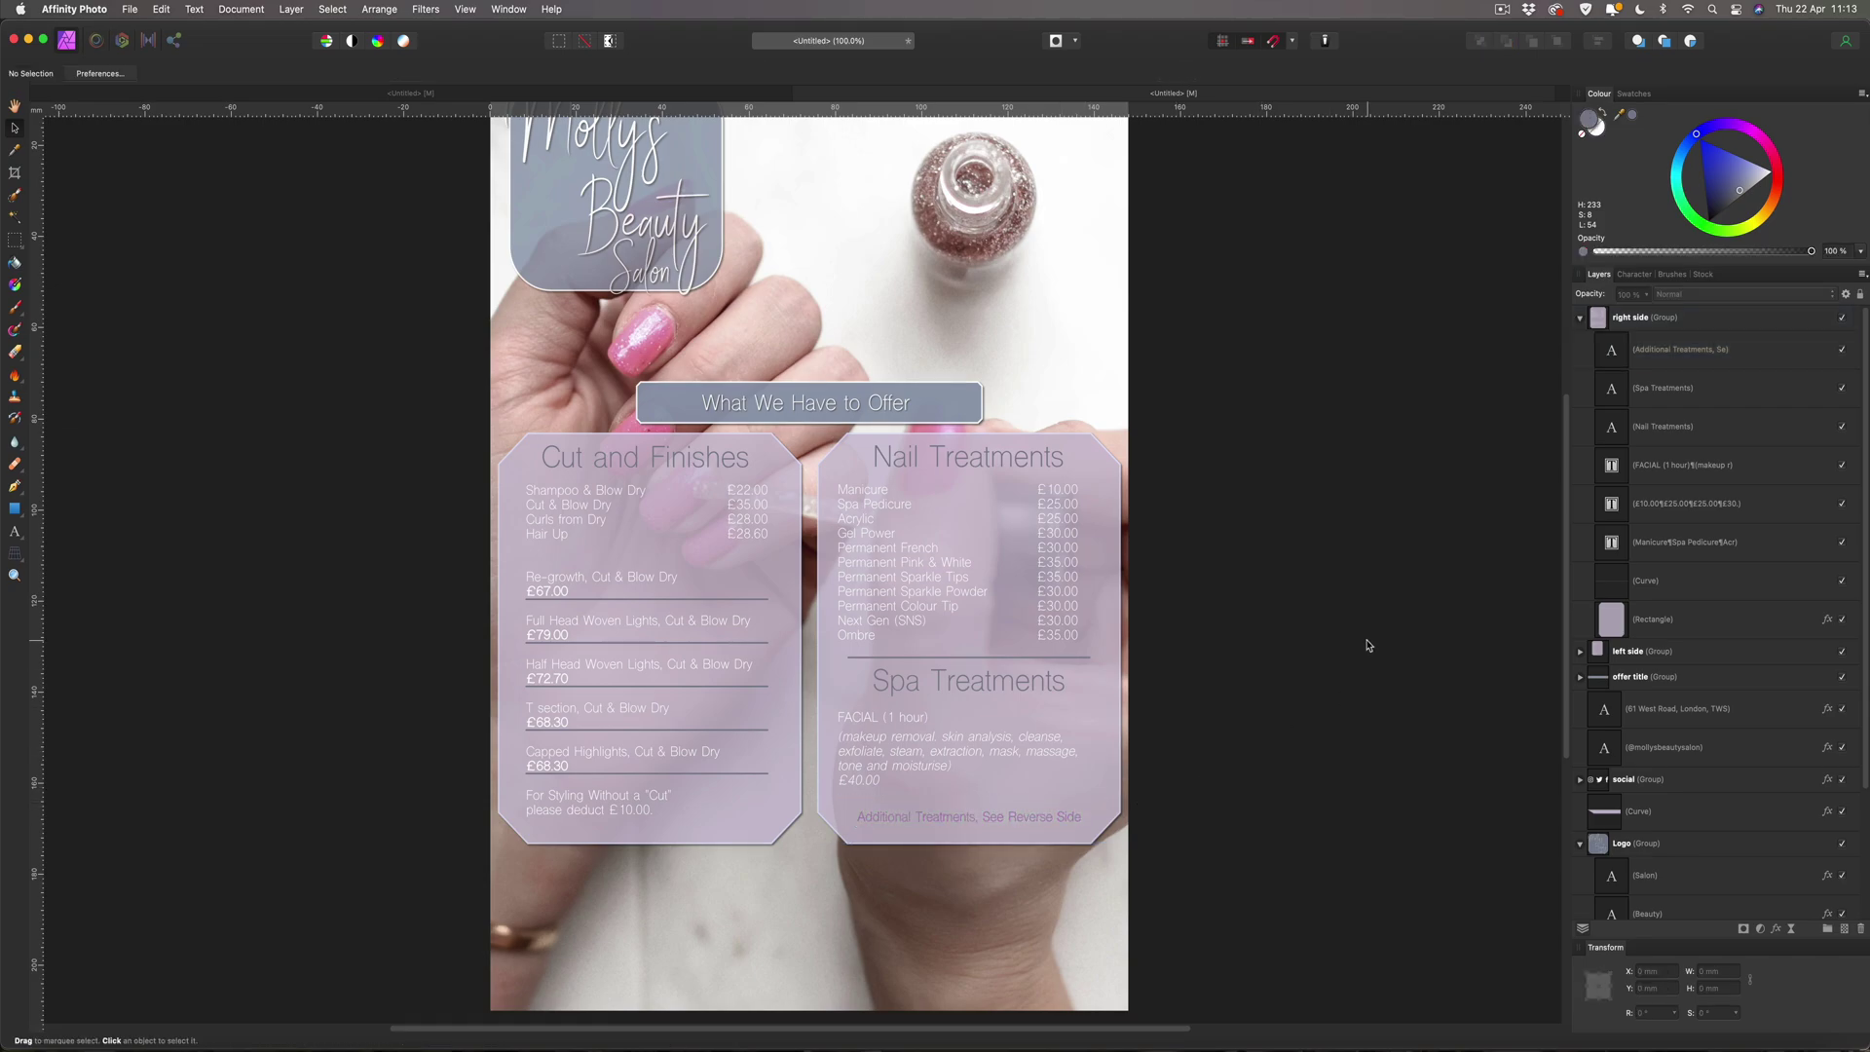
pyautogui.scroll(-2, 1368, 645)
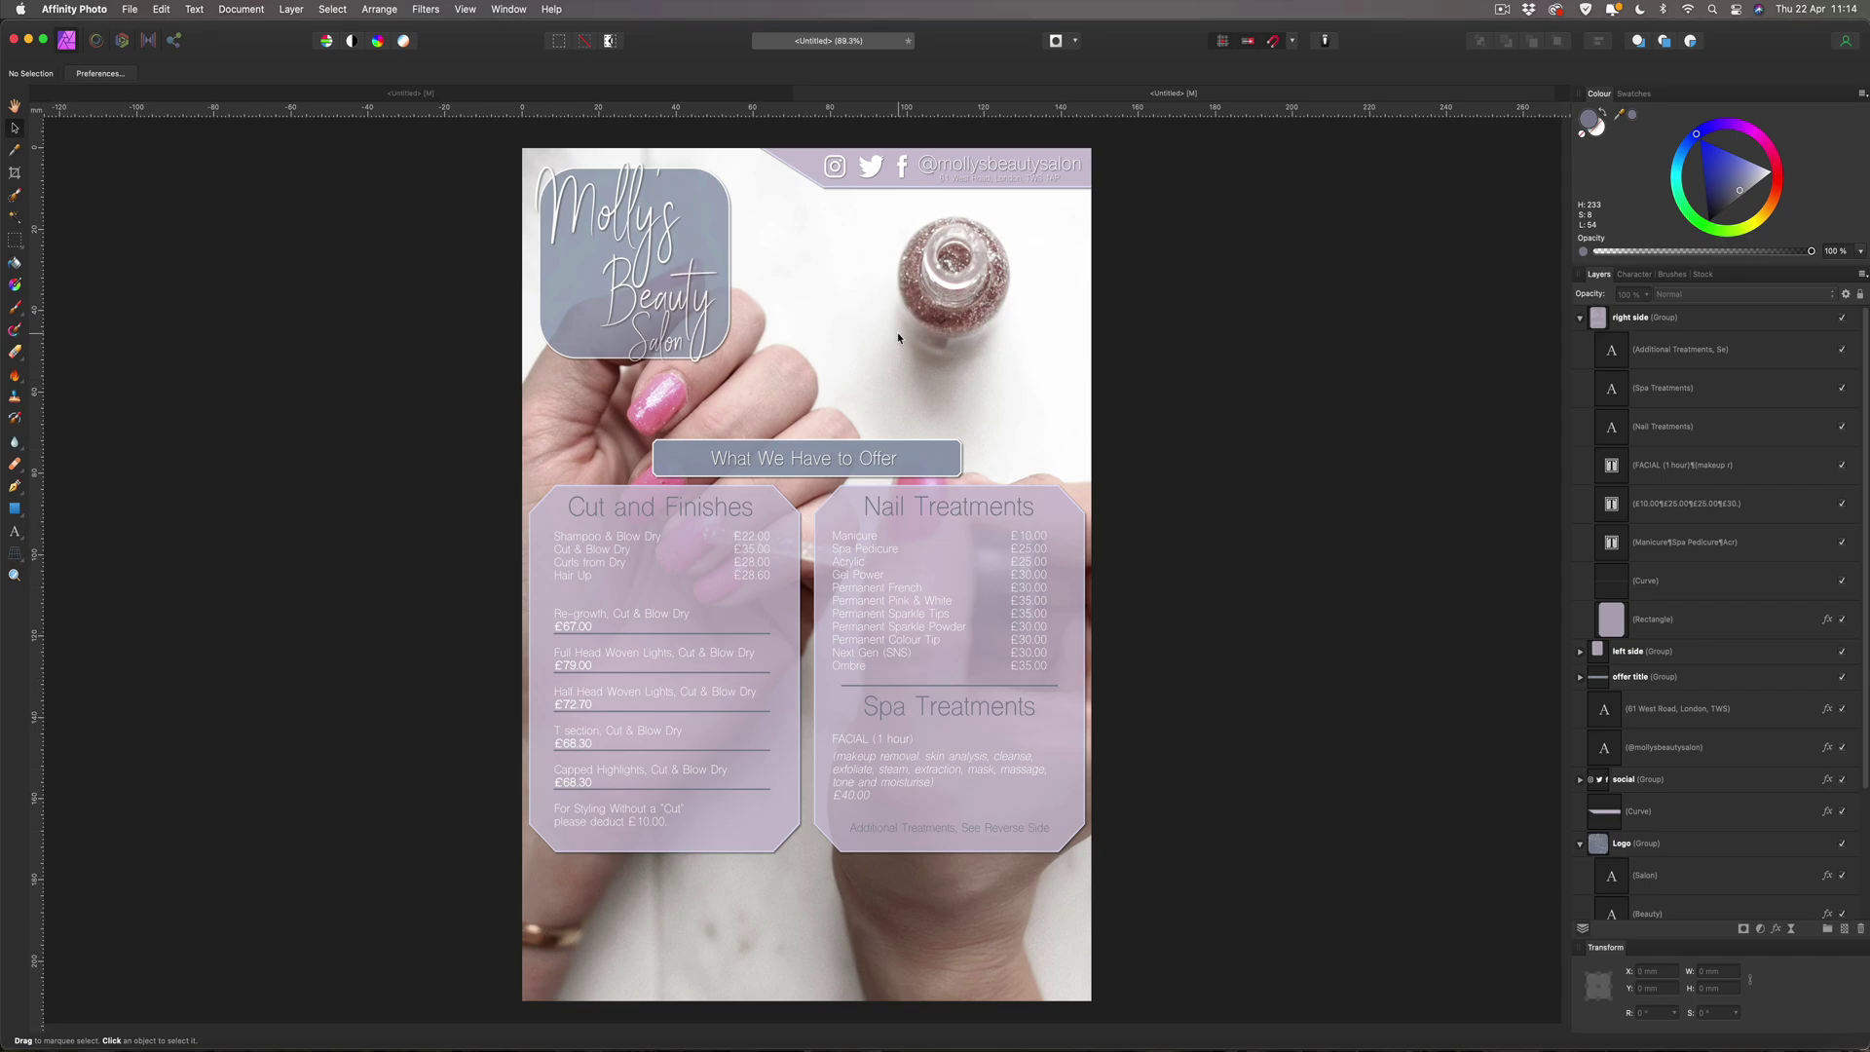
# Copy the 'What We Have to Offer' text and place the copy at the page's bottom-left.
pyautogui.click(769, 459)
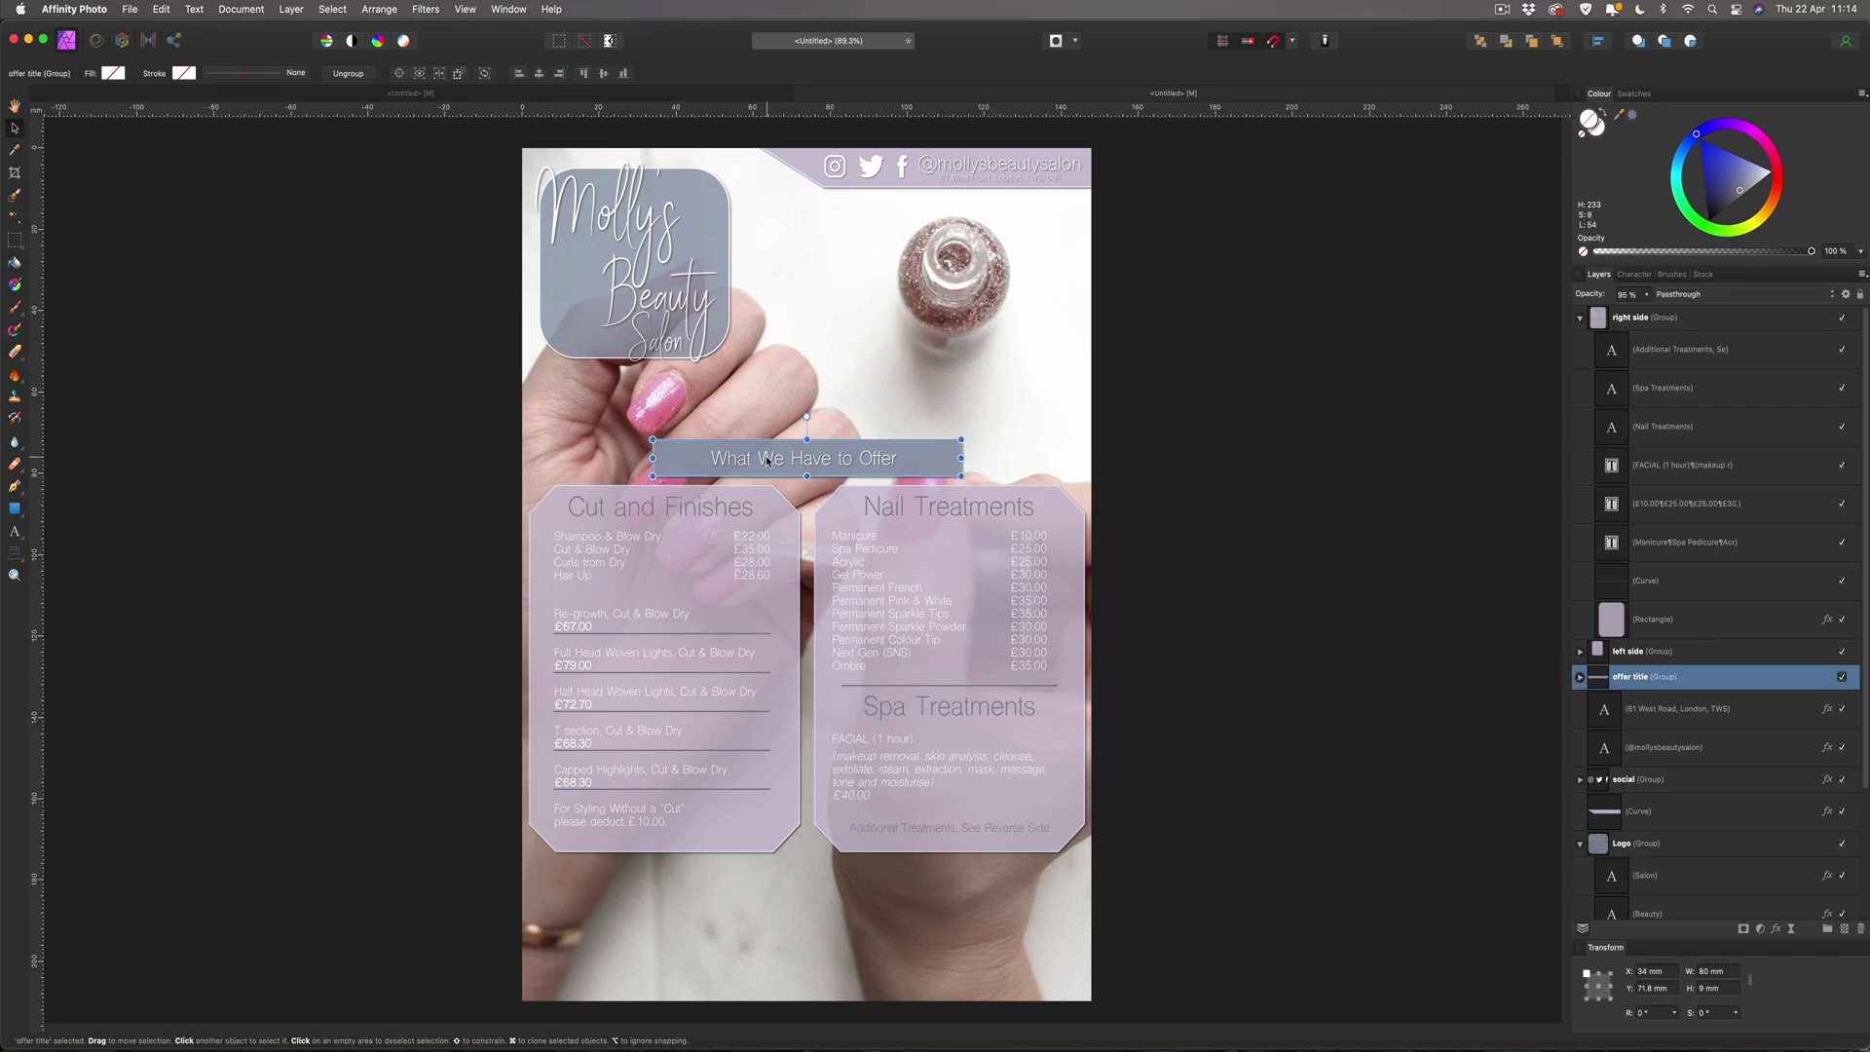
pyautogui.doubleClick(767, 458)
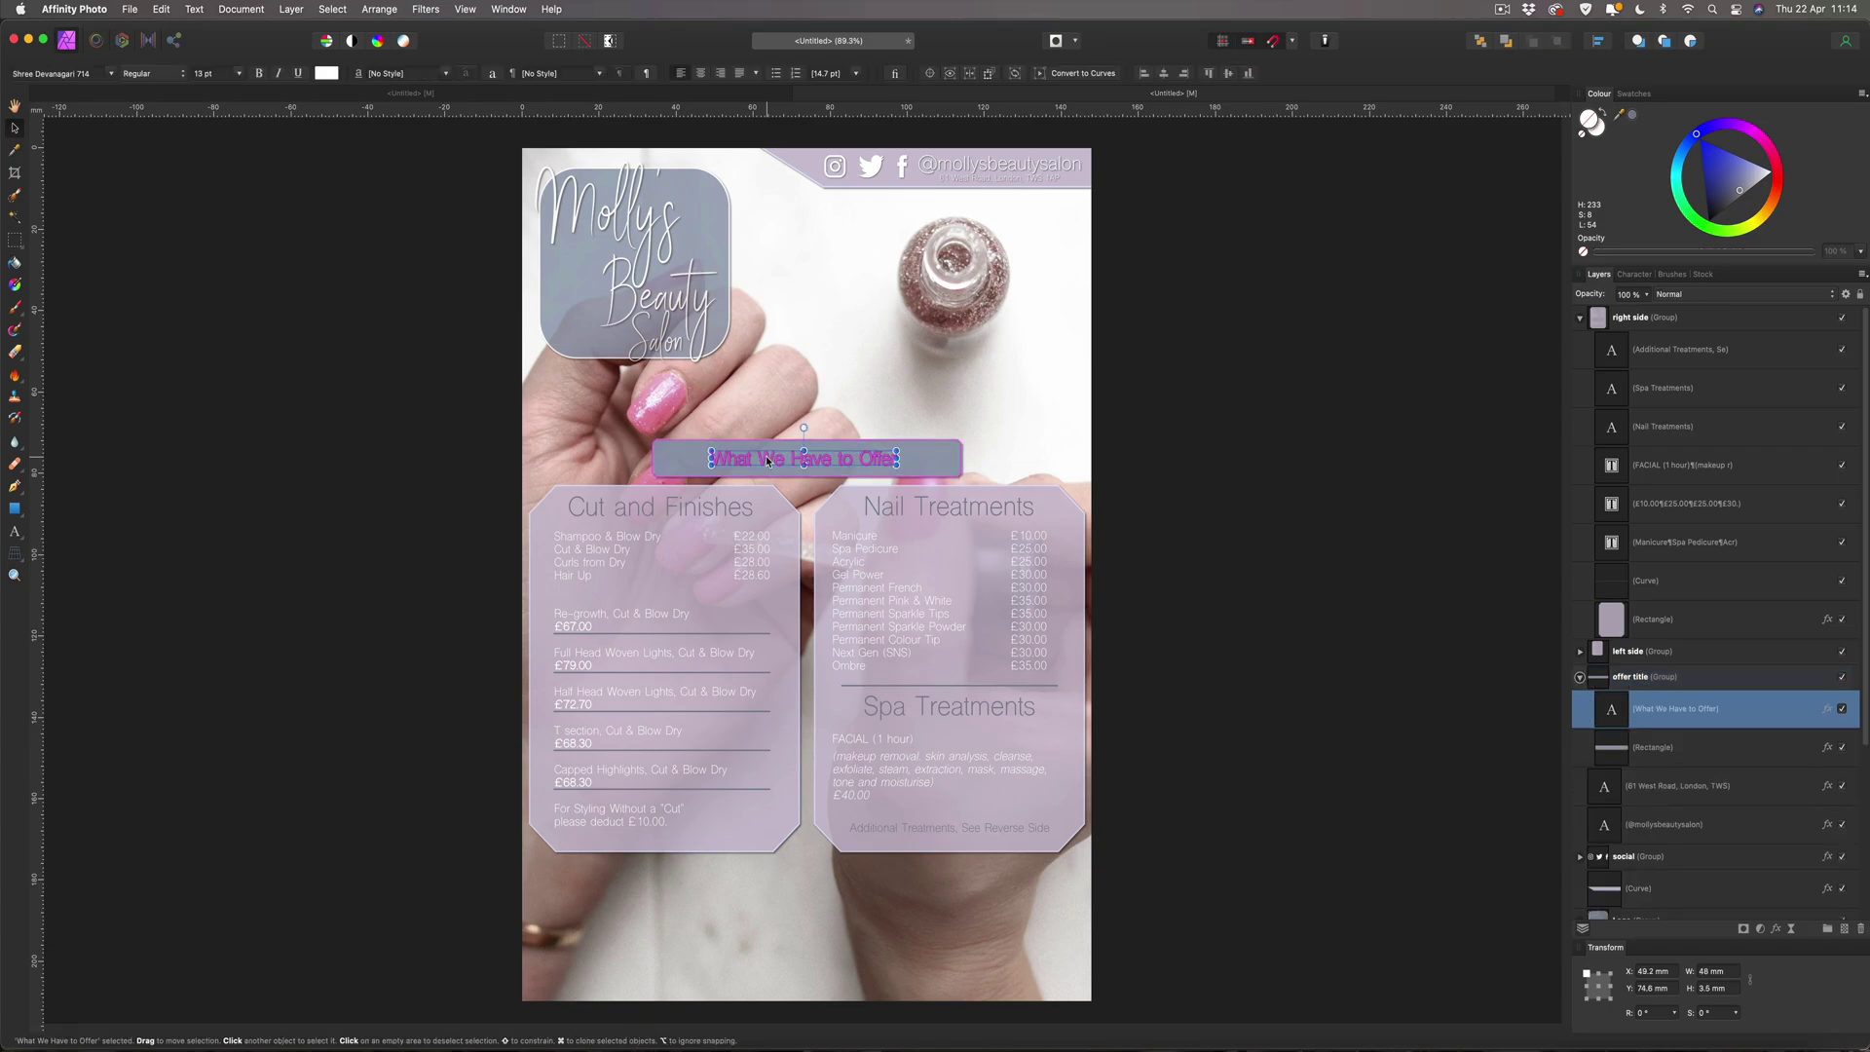
pyautogui.press('super+c')
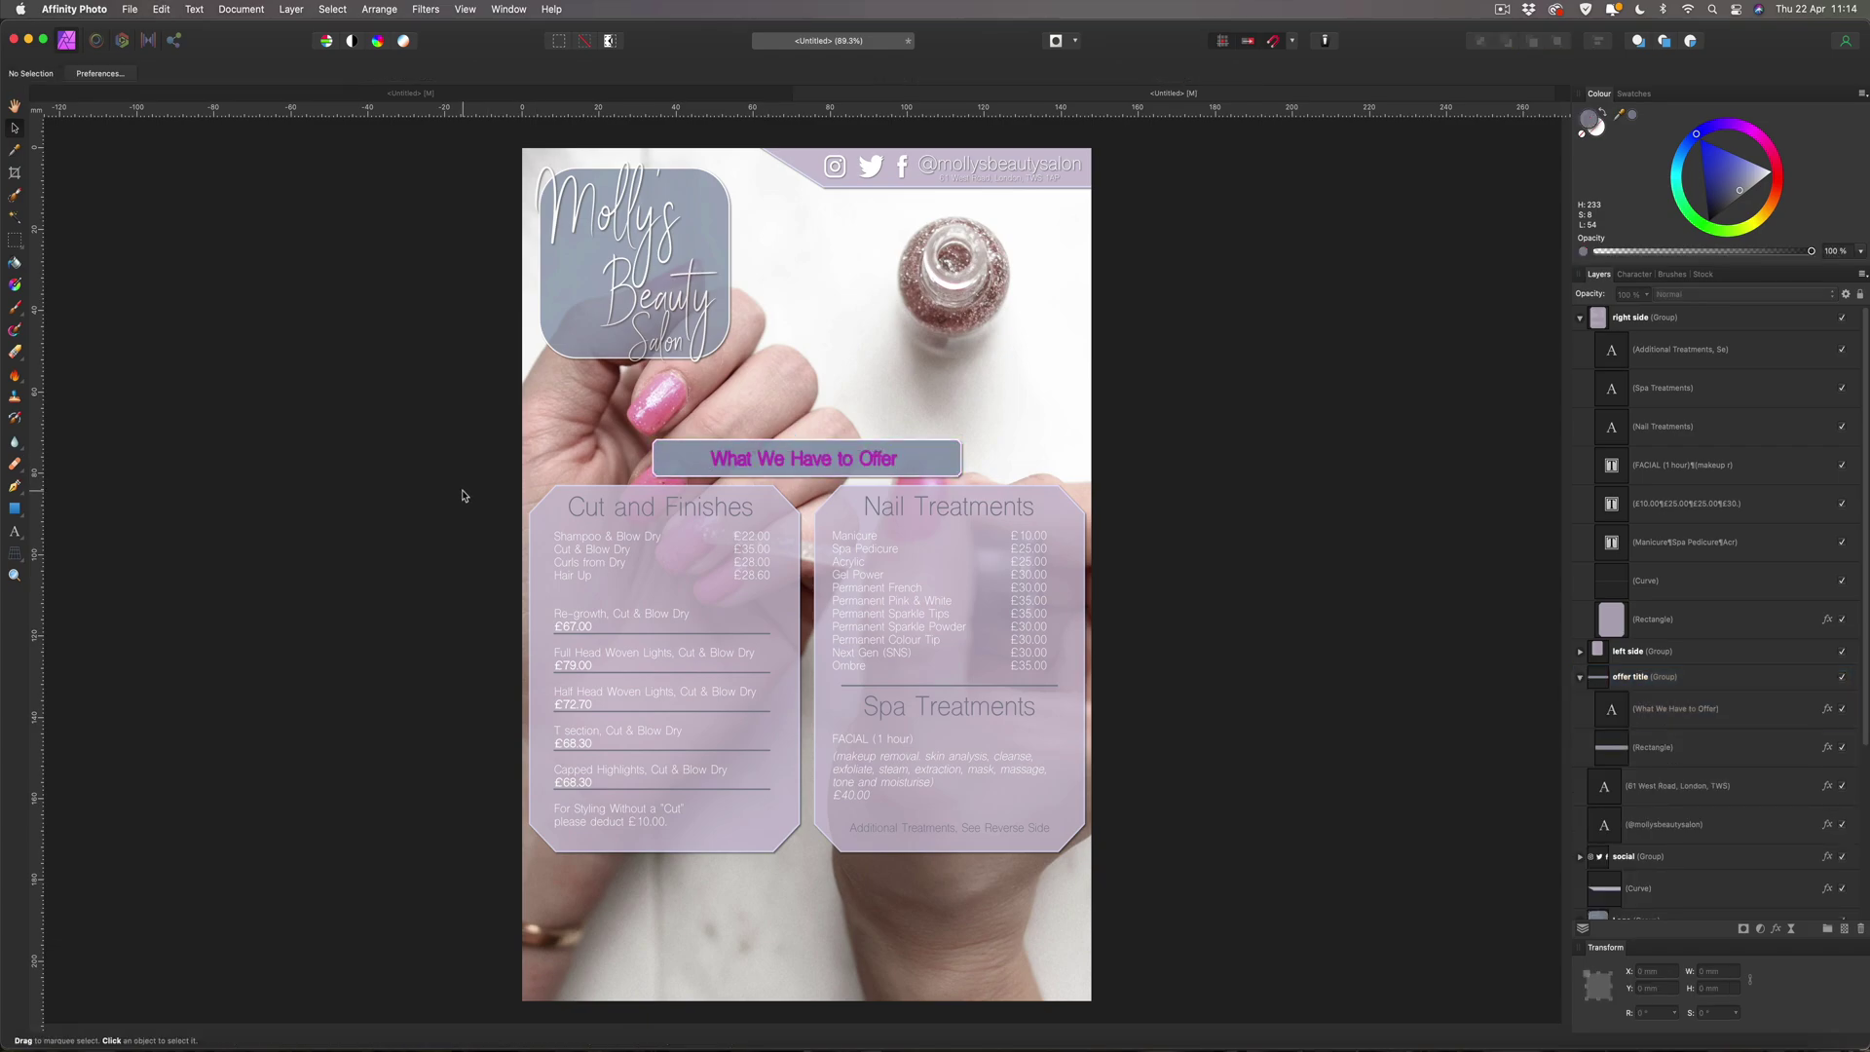
pyautogui.press('super+v')
pyautogui.moveTo(750, 464); pyautogui.dragTo(585, 962)
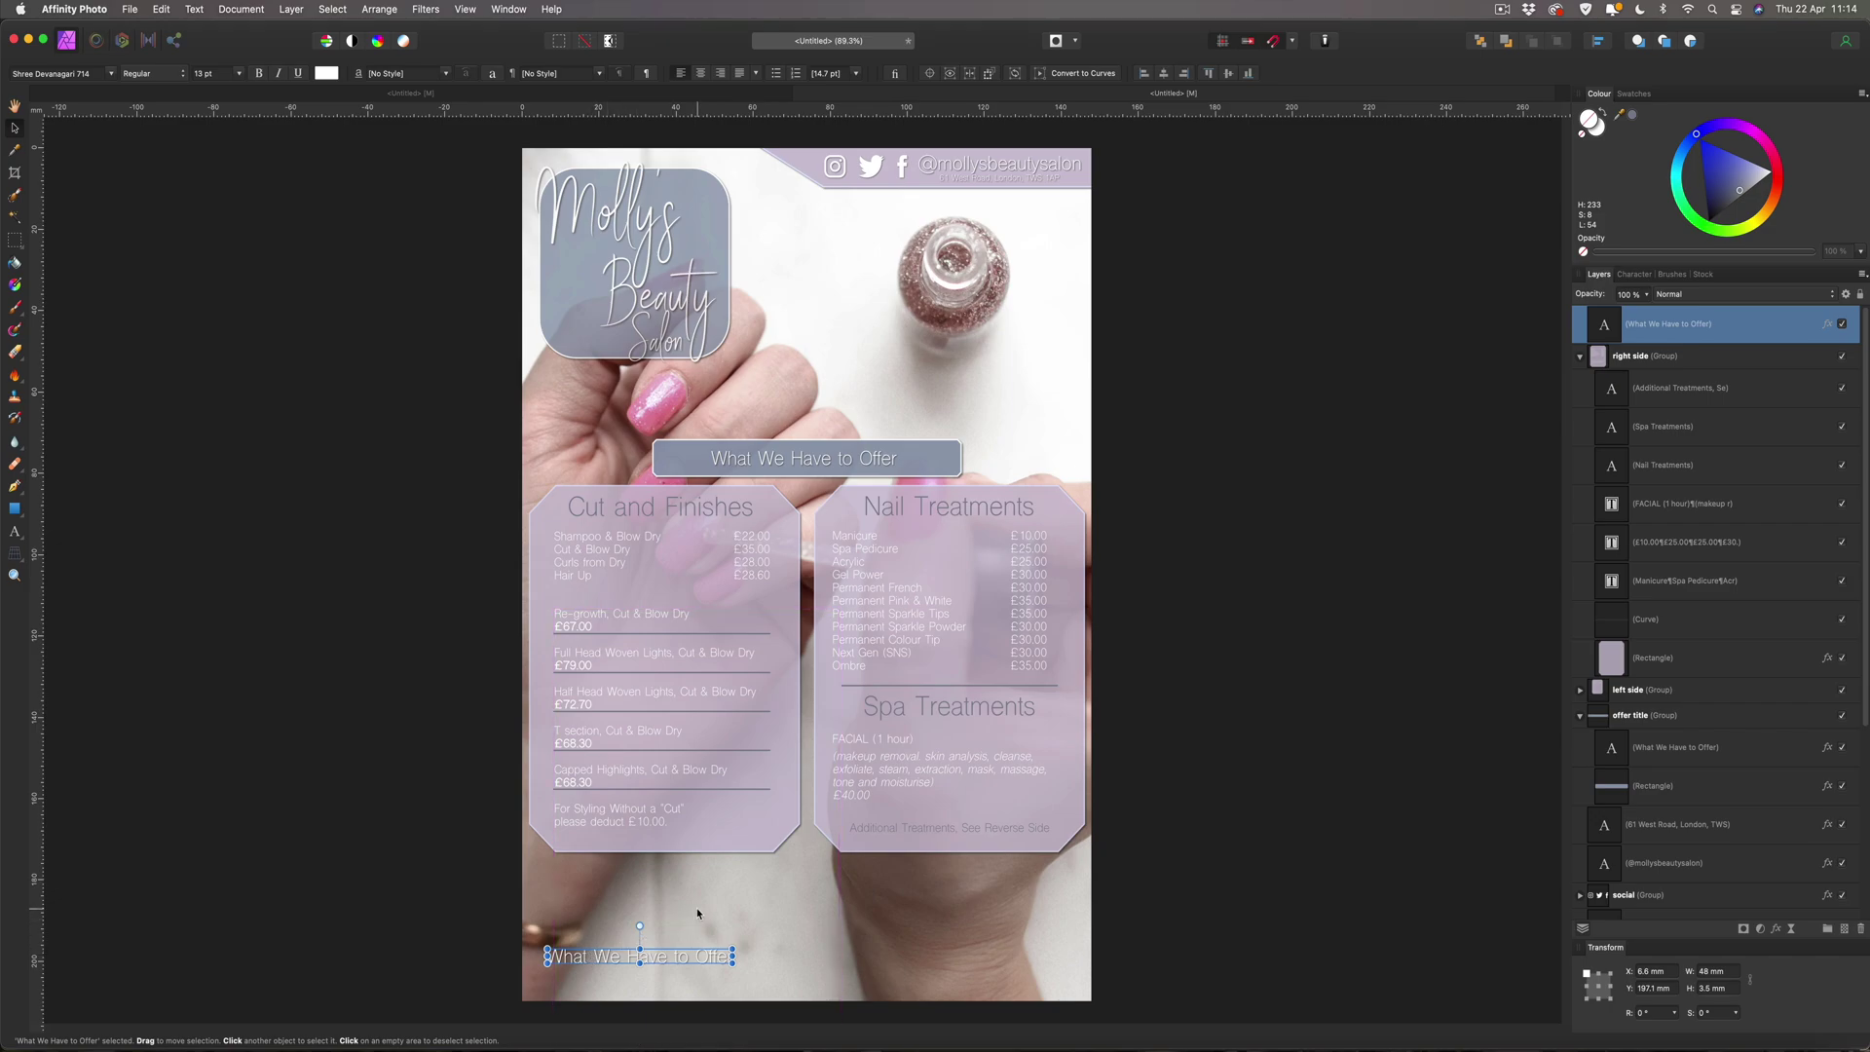
# Replace the copy with three lines: 'Tel:' plus the salon's phone number, 'Email:' plus its address, 'Website:' plus its URL.
pyautogui.doubleClick(596, 958)
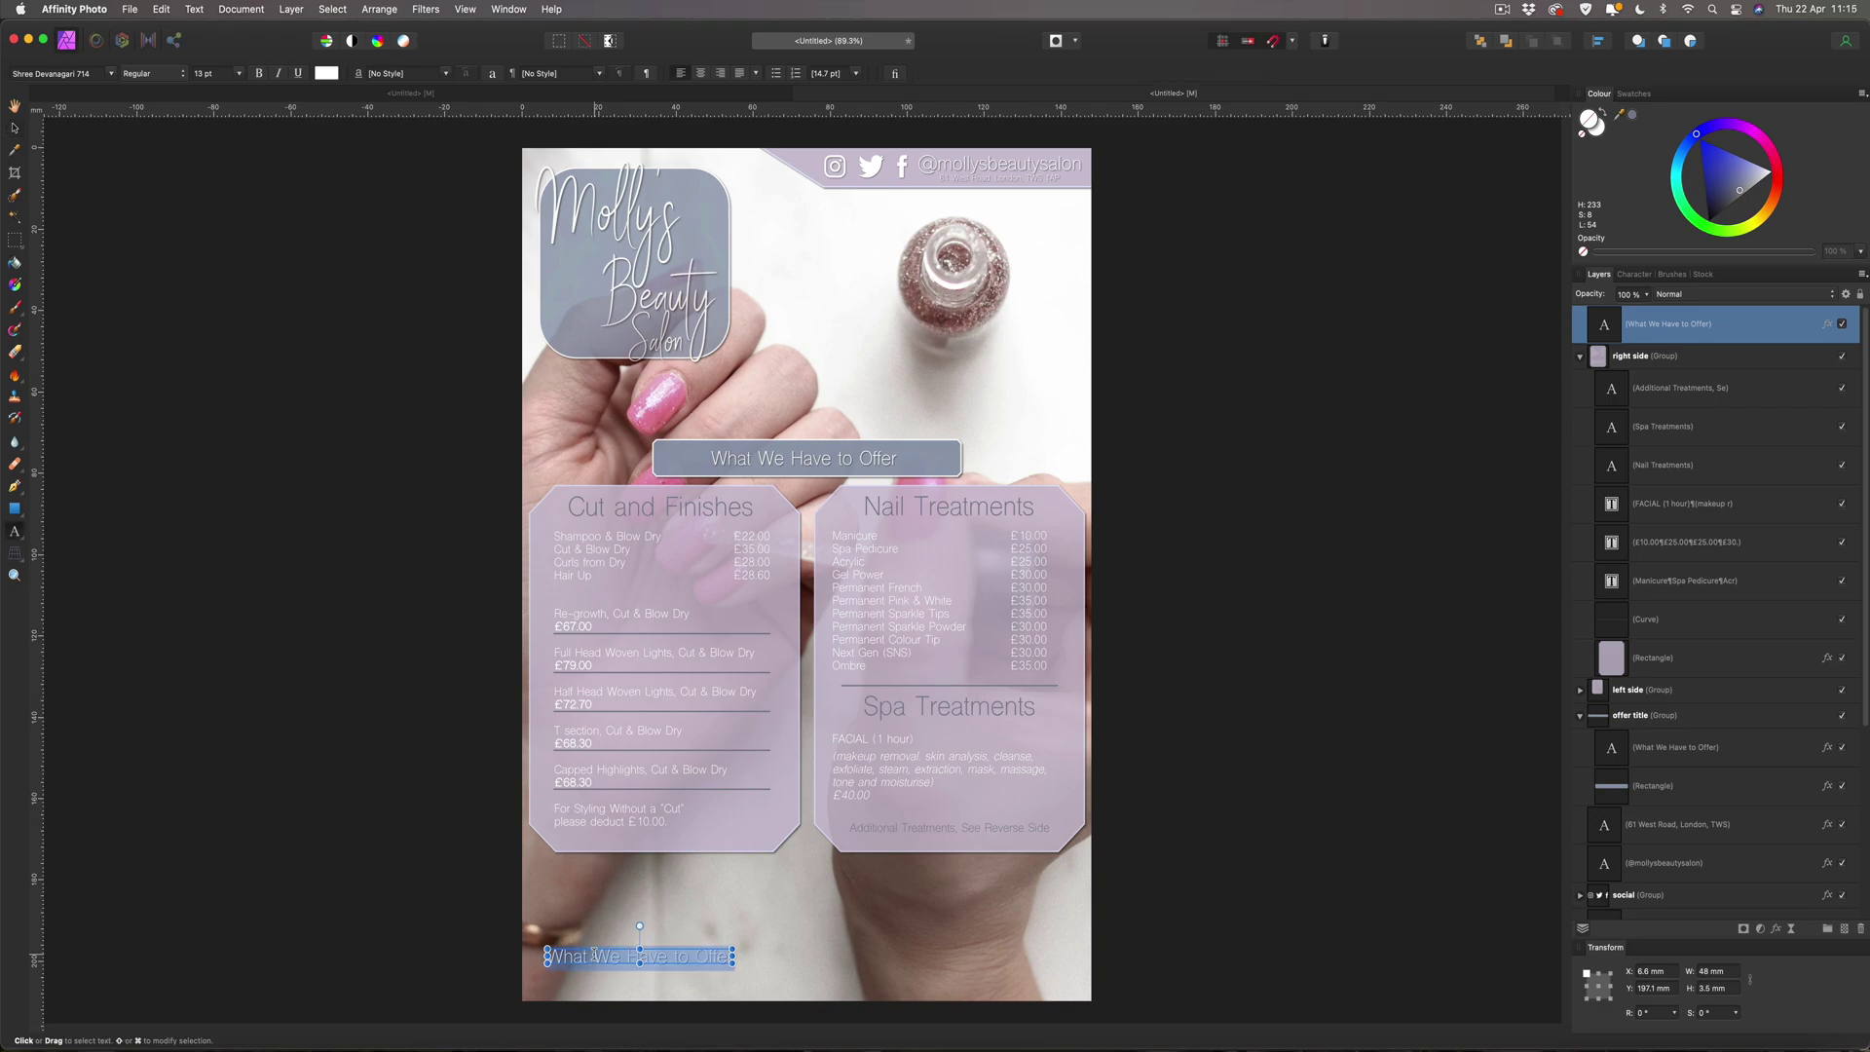
pyautogui.write('Te')
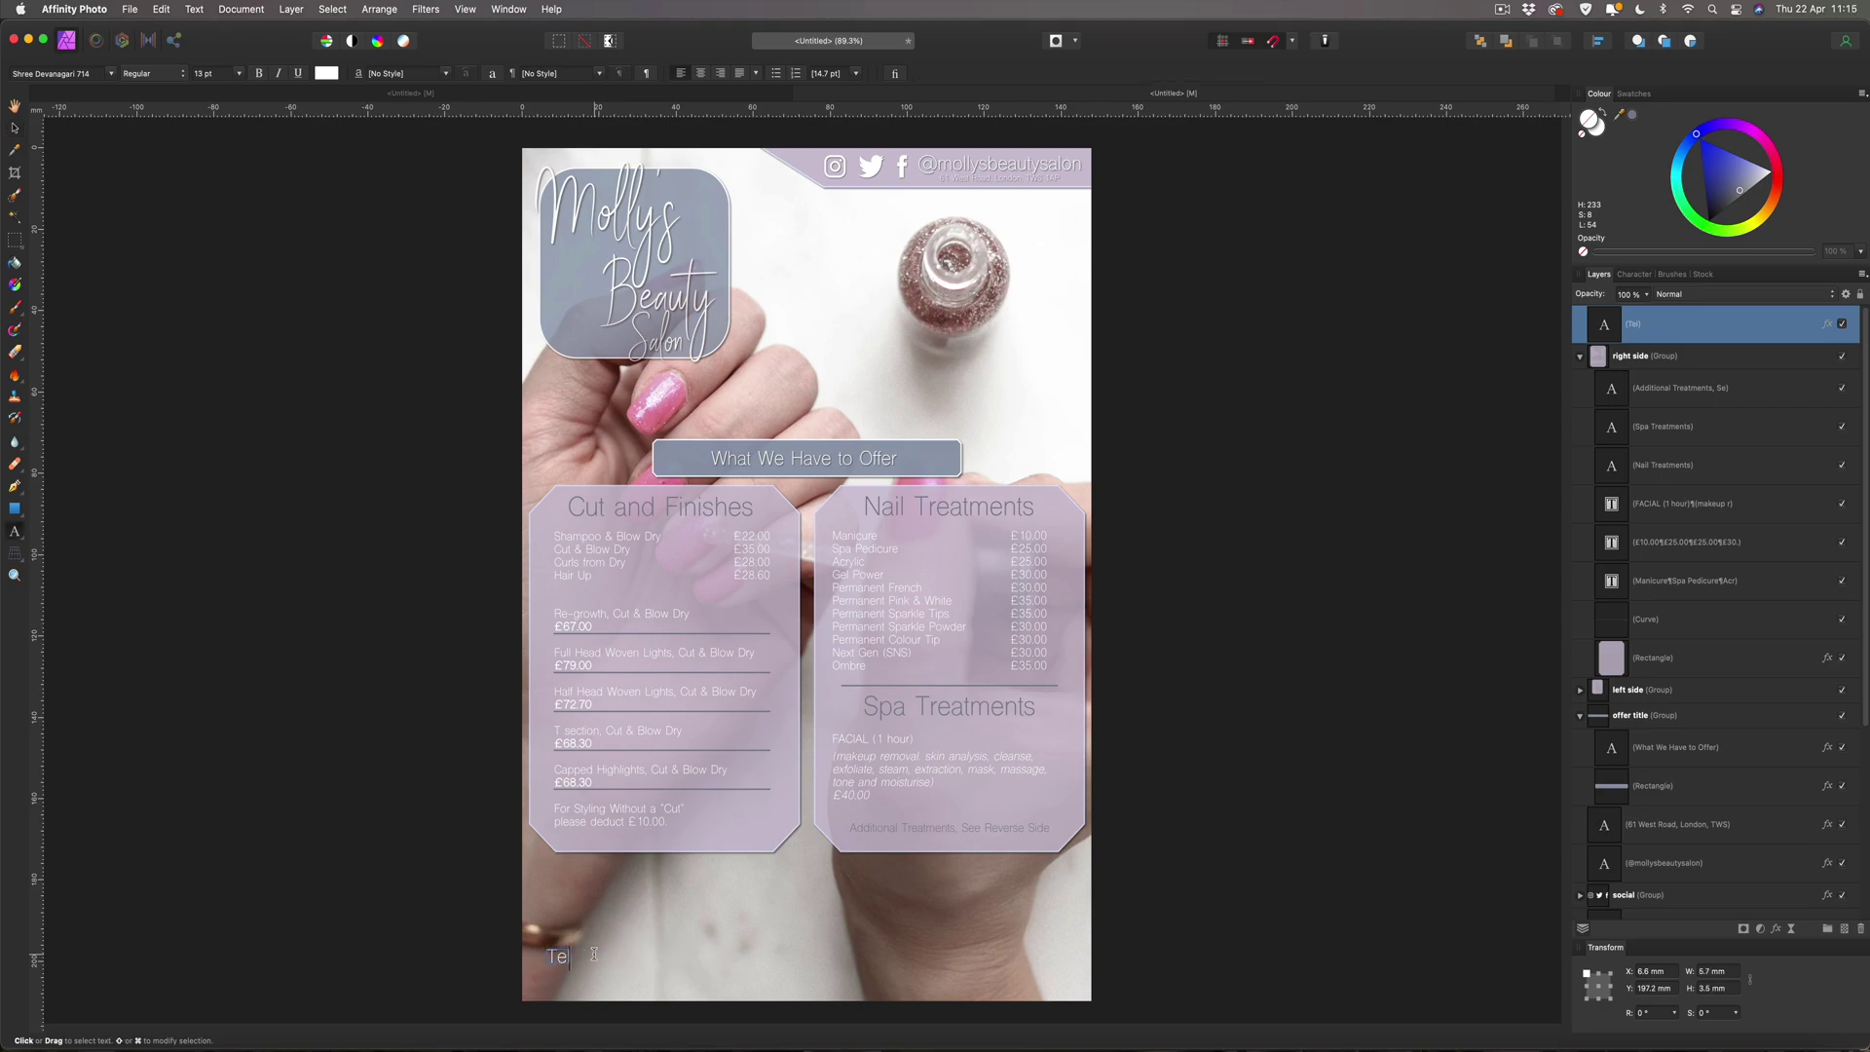
pyautogui.write('l:')
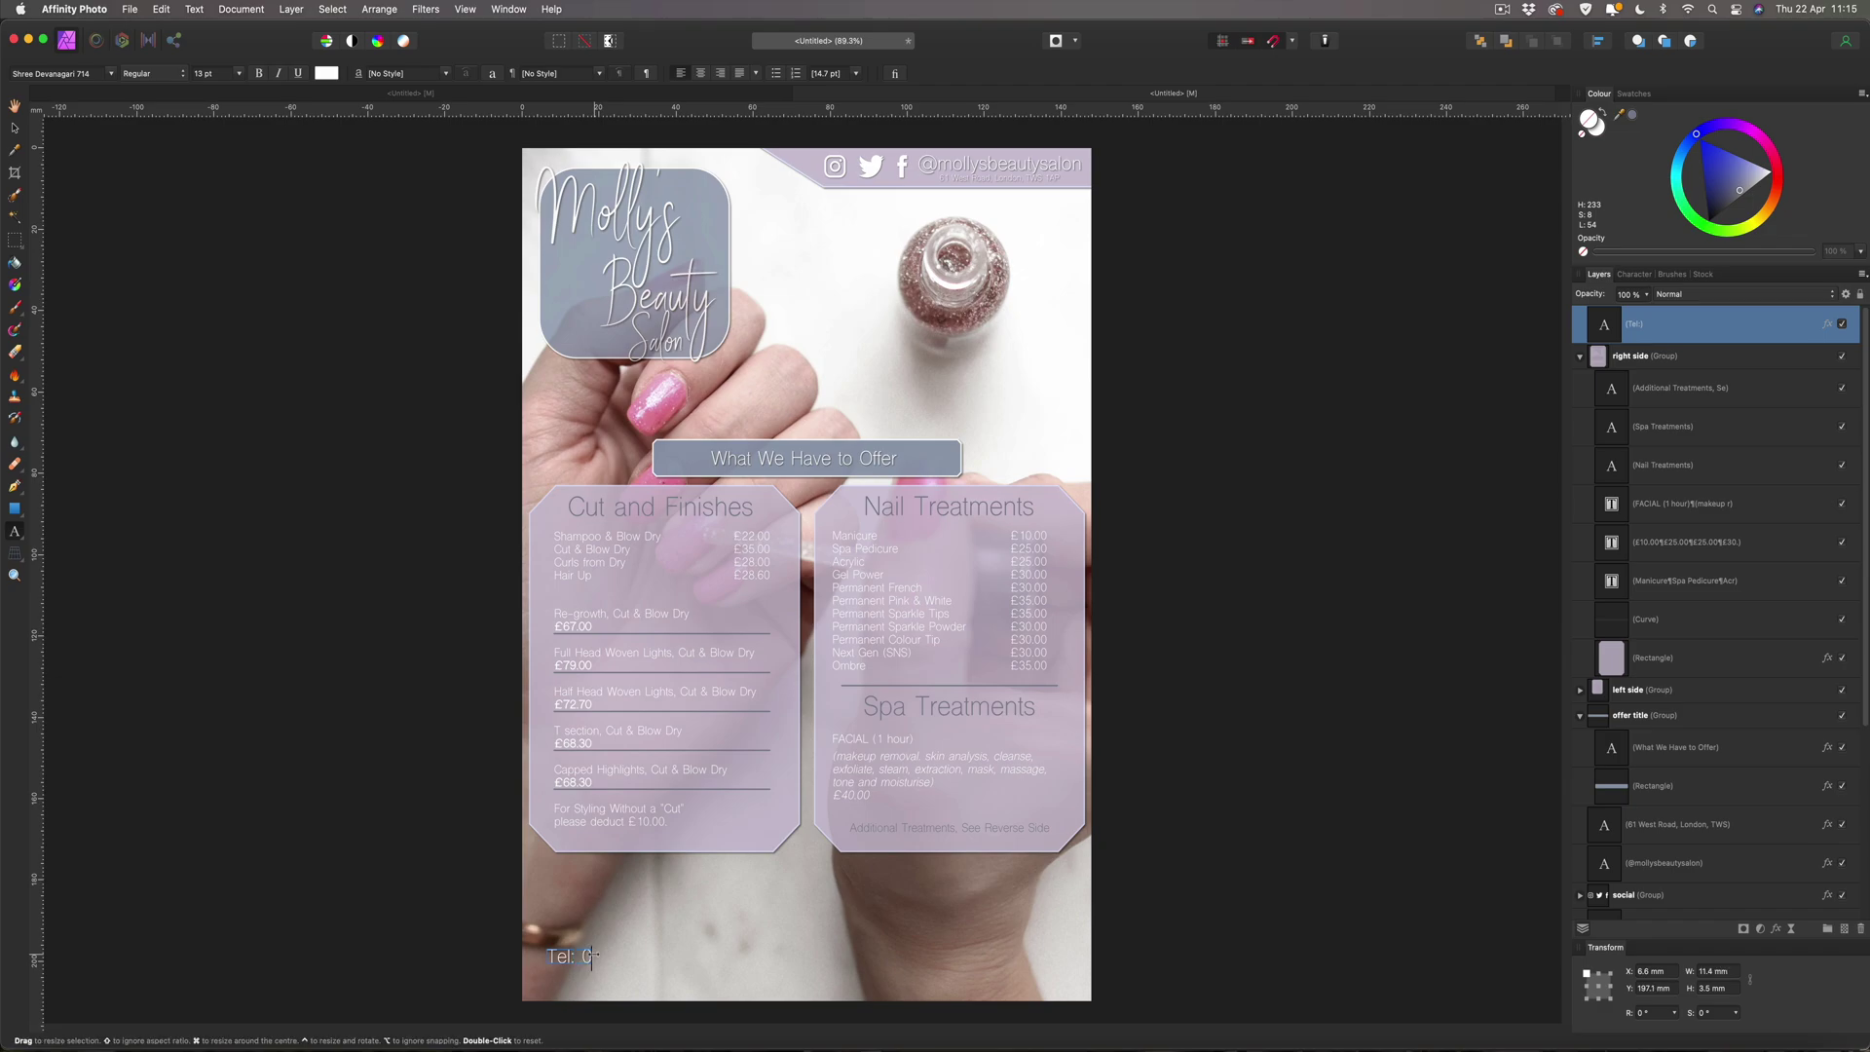
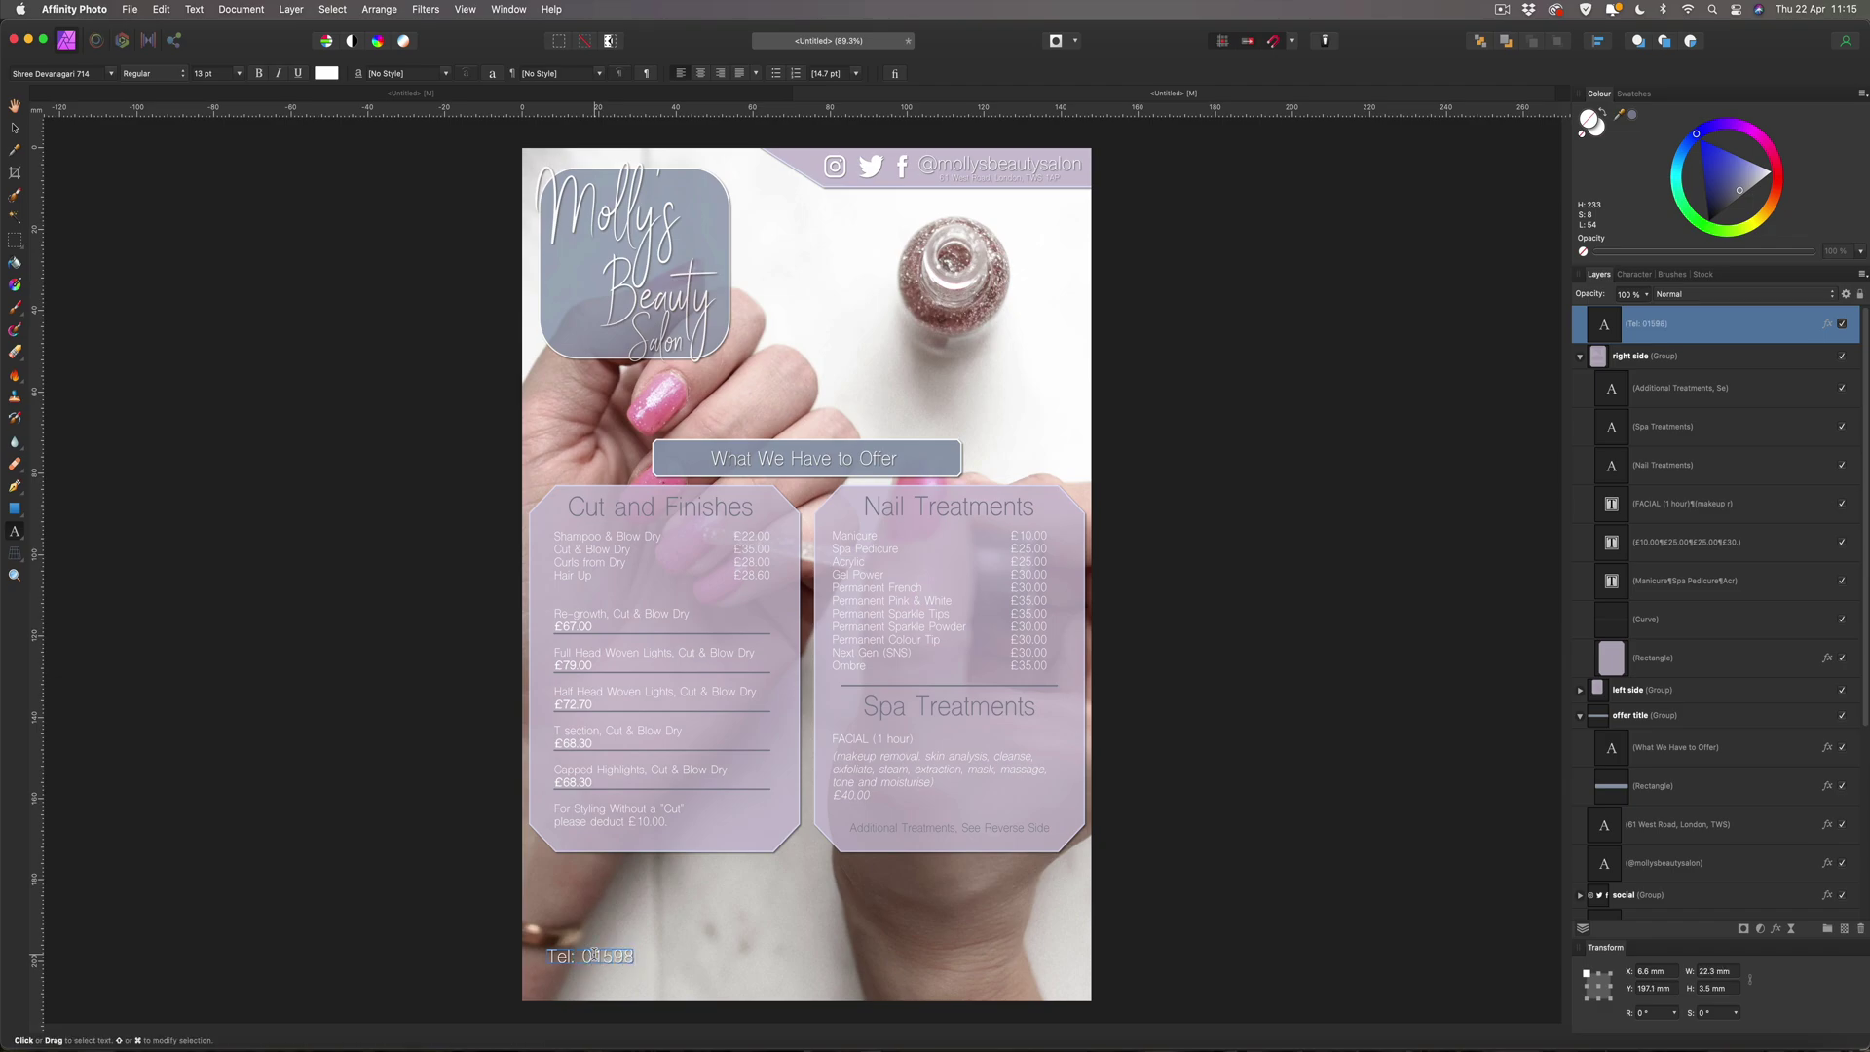
pyautogui.press('Escape')
pyautogui.press('Return')
pyautogui.write('Email:')
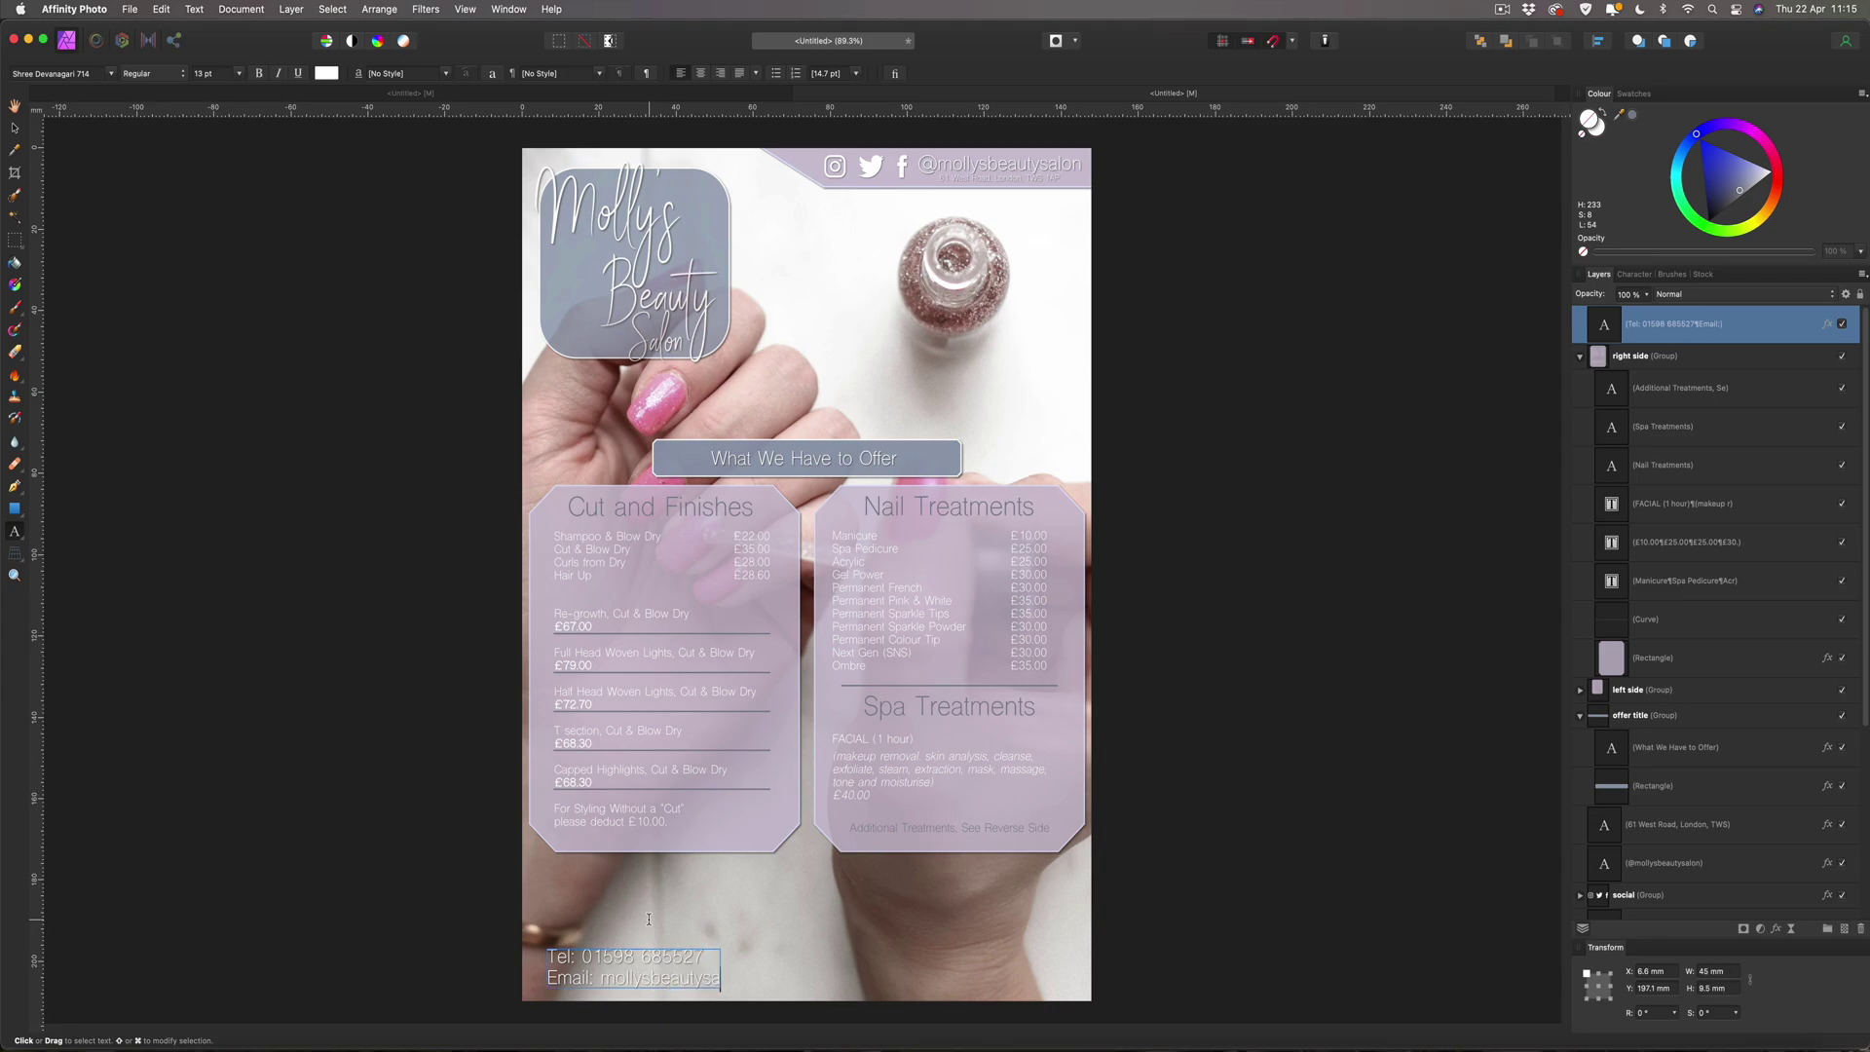
pyautogui.press('Return')
pyautogui.write('Website')
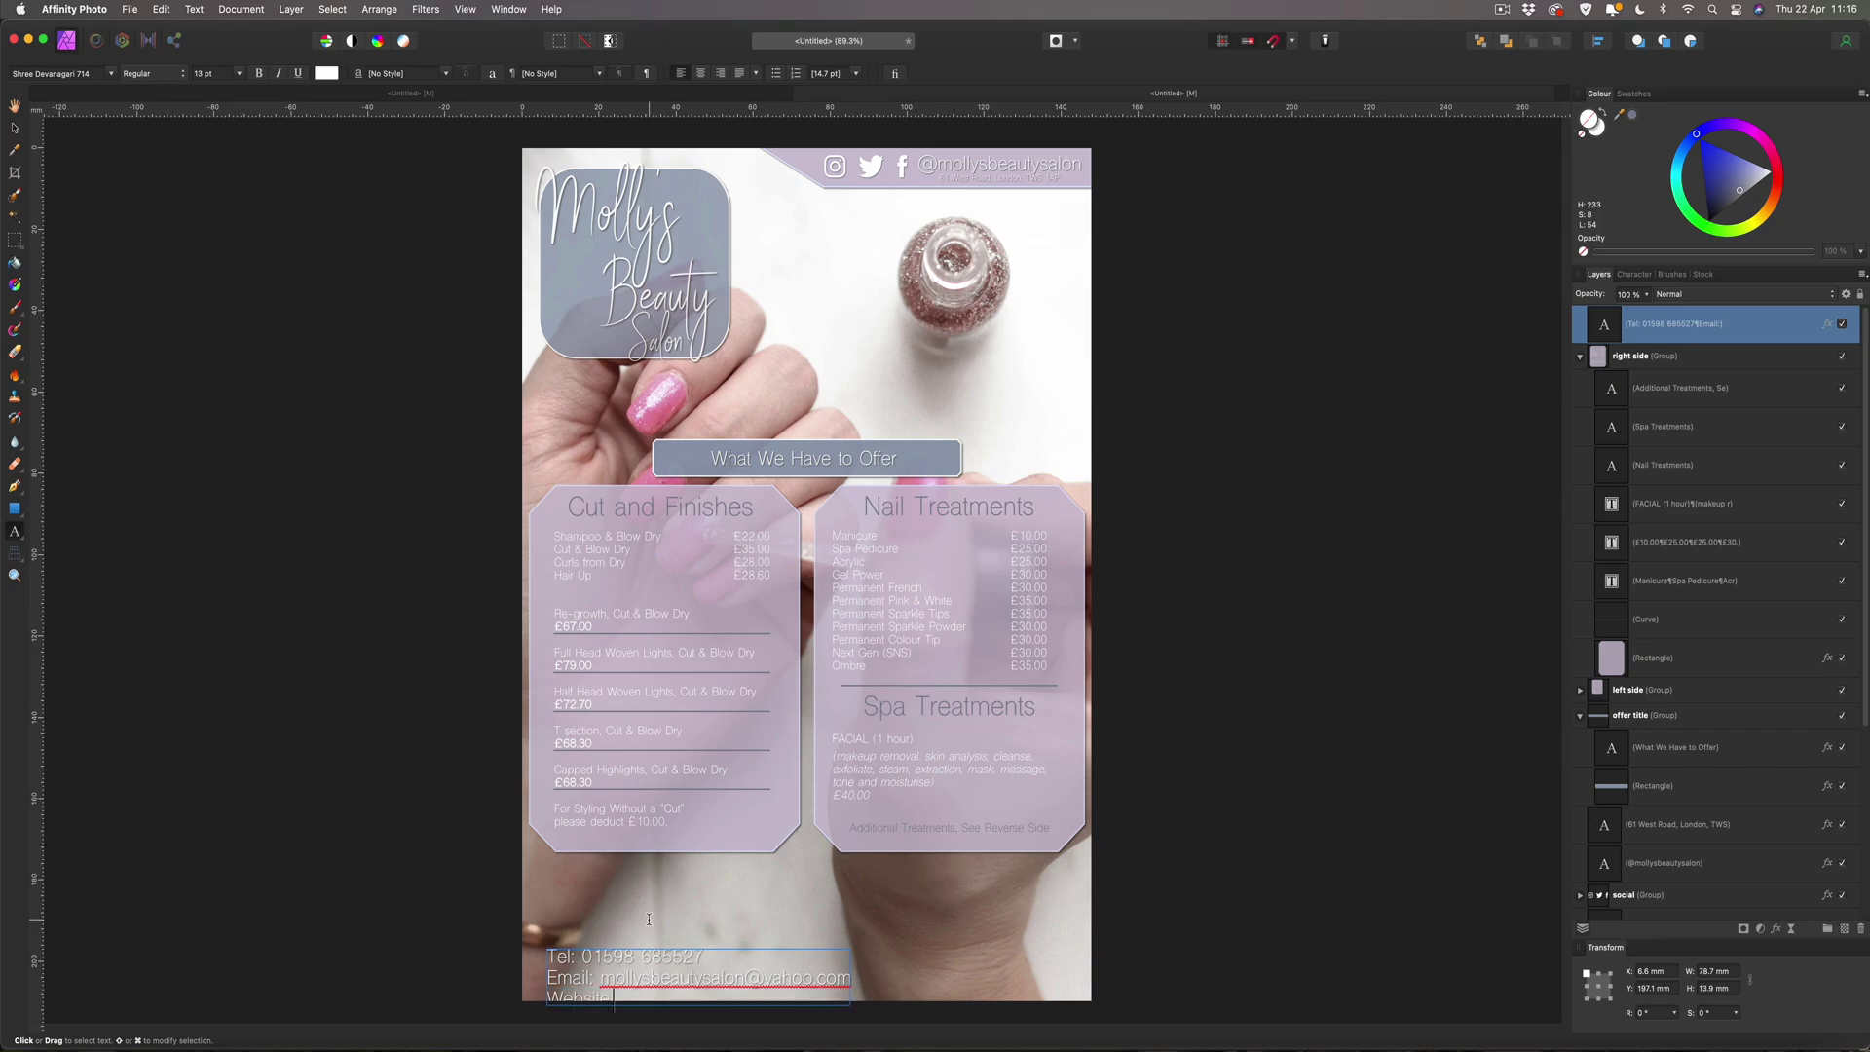
pyautogui.write(': www.mollysbeautysalon.com')
pyautogui.press('Escape')
# Move the contact block up slightly and check the e-mail and website spellings.
pyautogui.click(17, 130)
pyautogui.moveTo(634, 971); pyautogui.dragTo(624, 935)
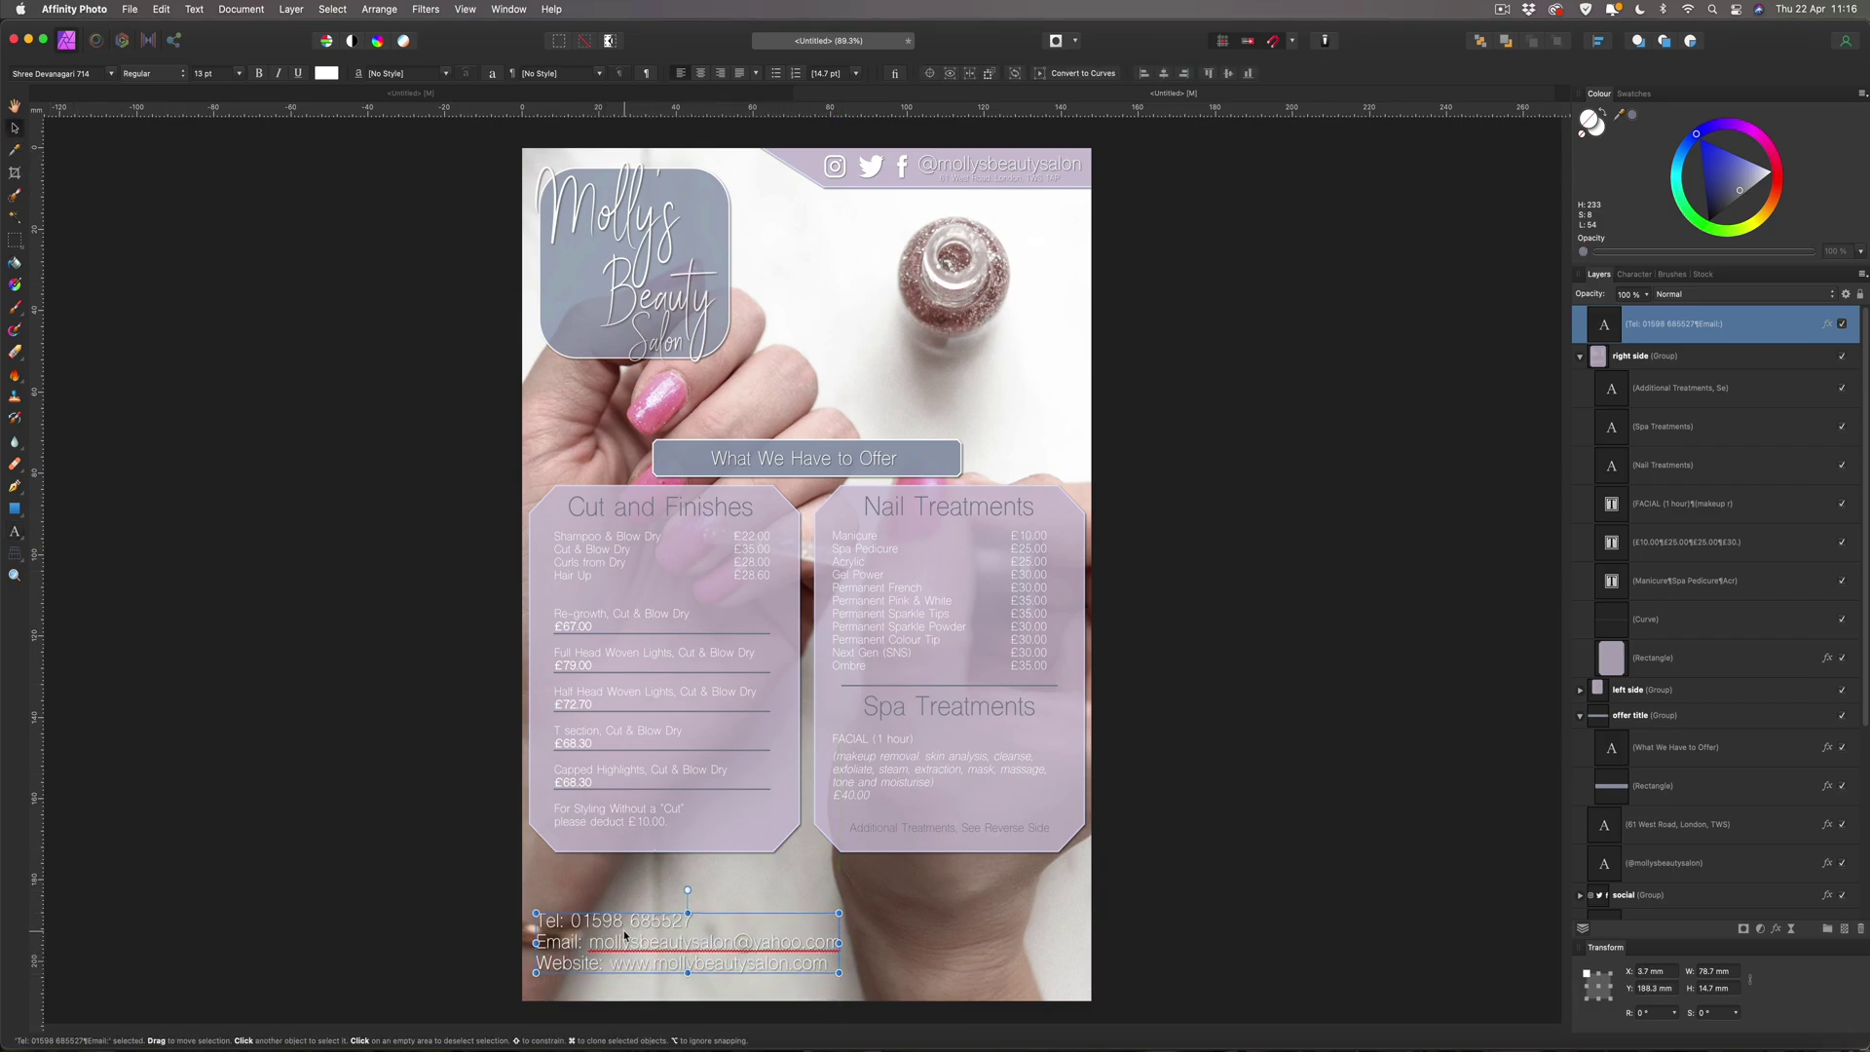
pyautogui.doubleClick(730, 942)
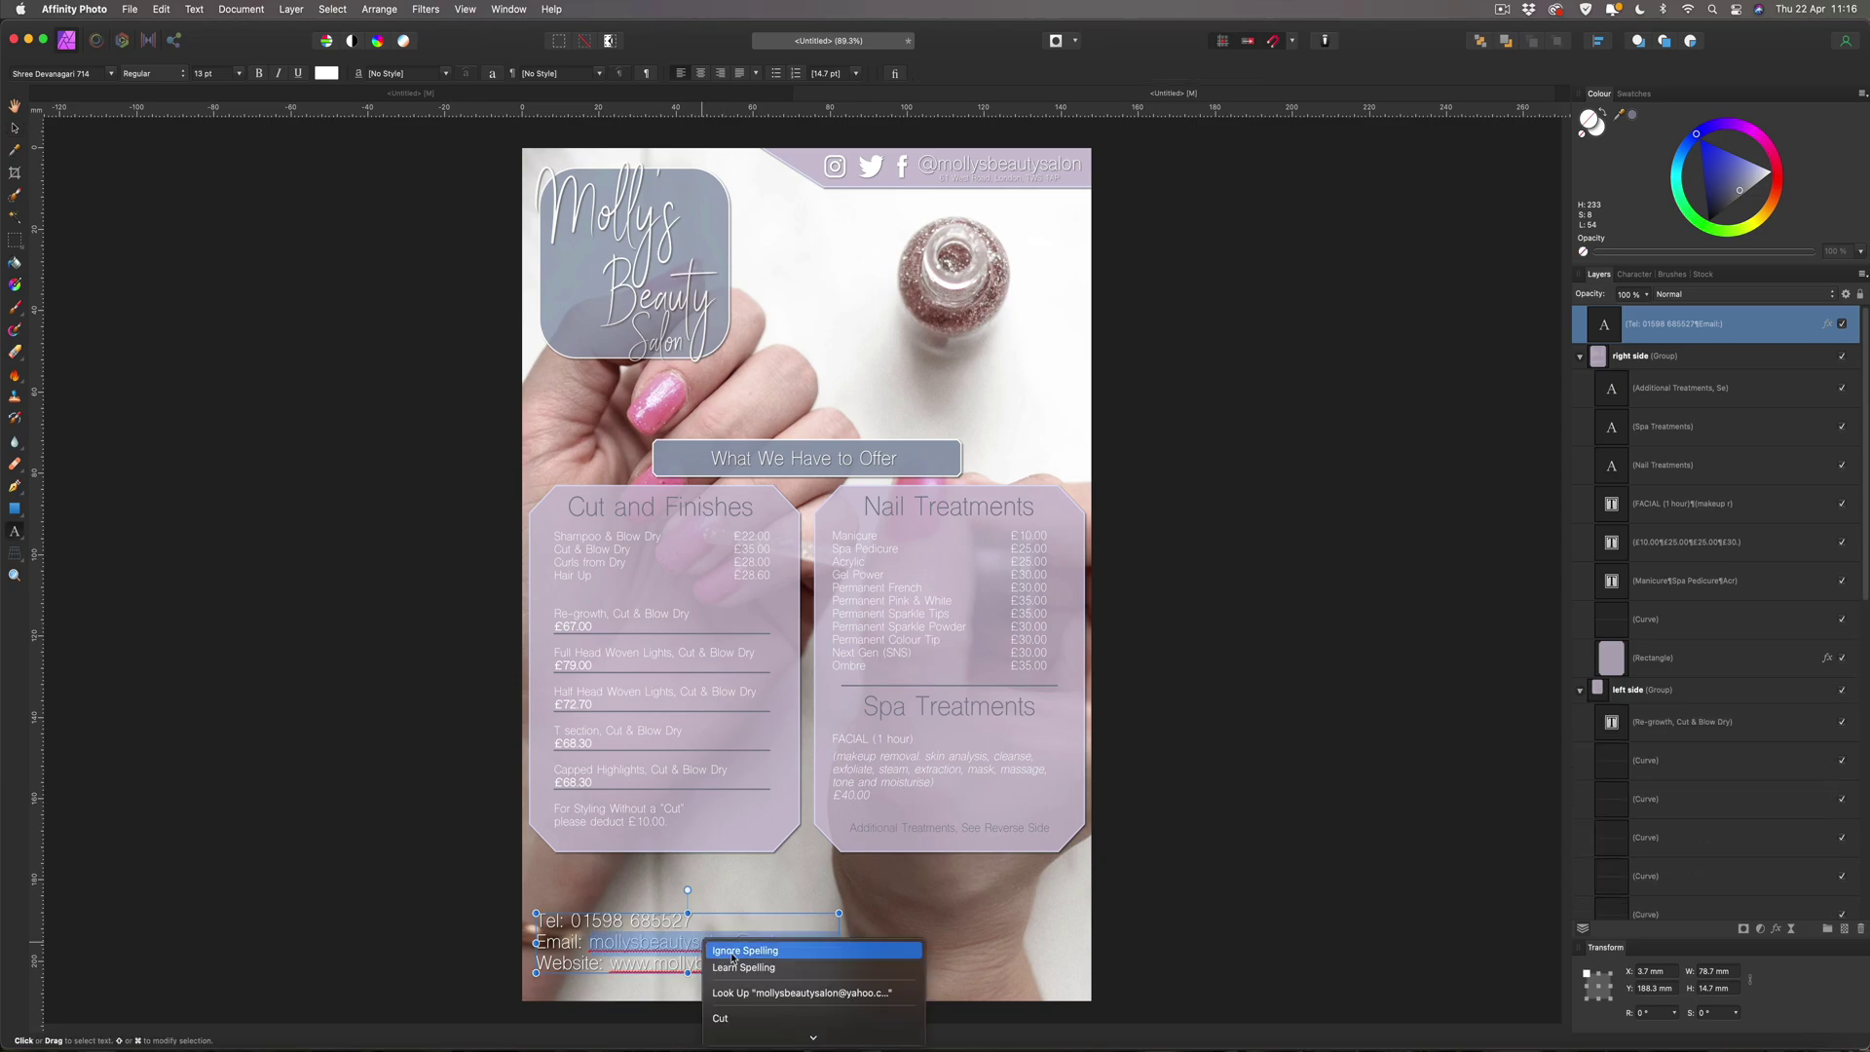
pyautogui.doubleClick(719, 965)
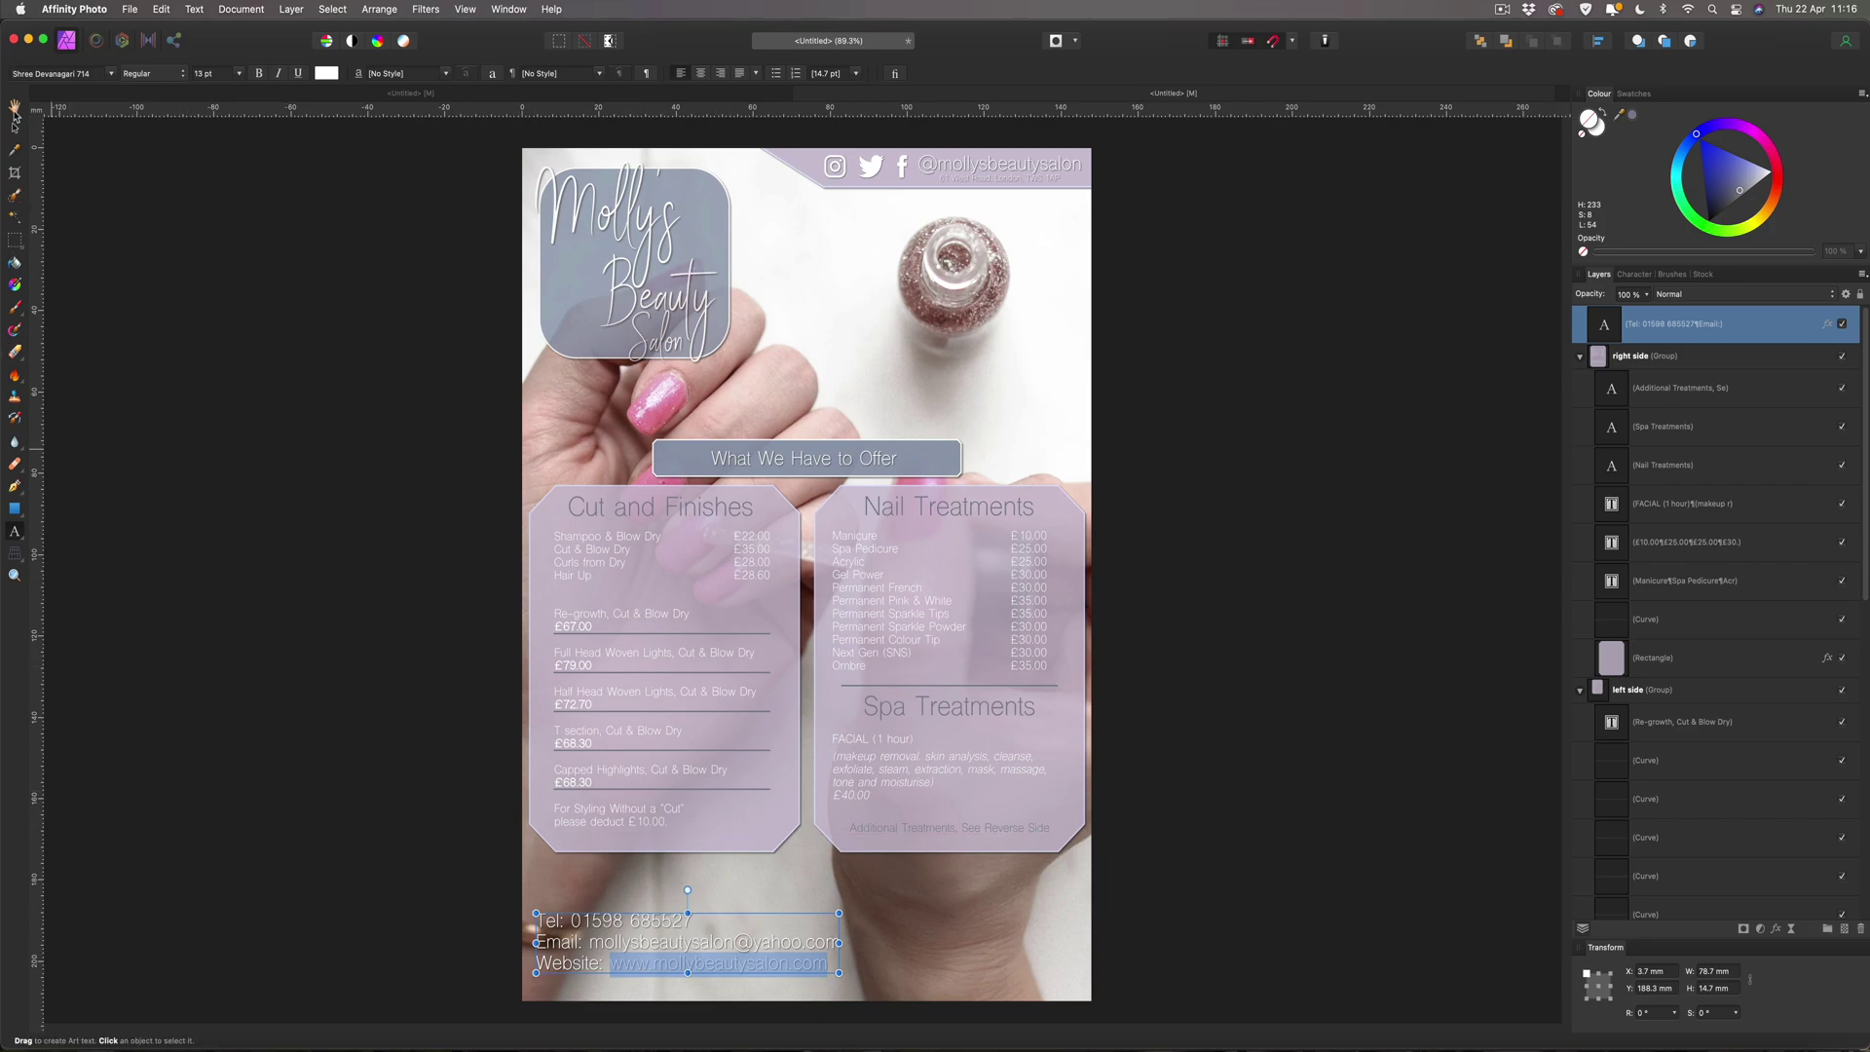
pyautogui.press('Escape')
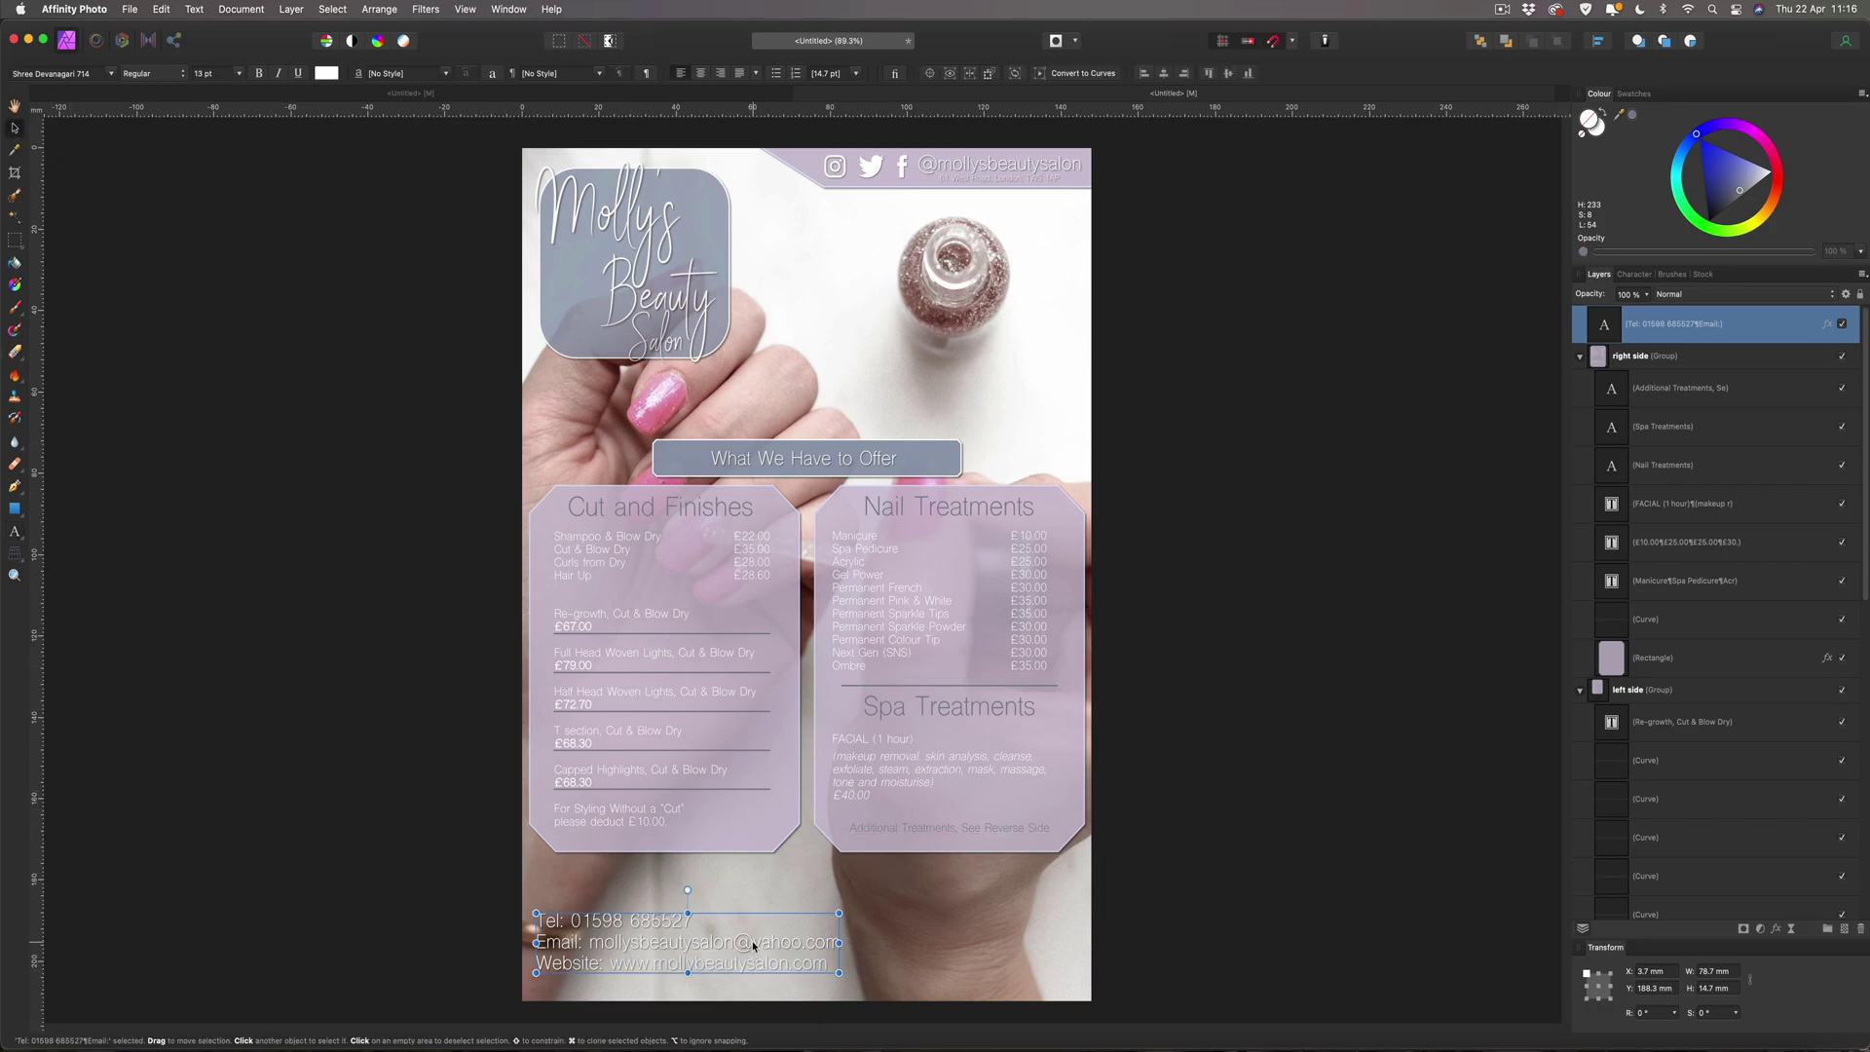
# Remove the drop shadow from the contact text.
pyautogui.click(1826, 323)
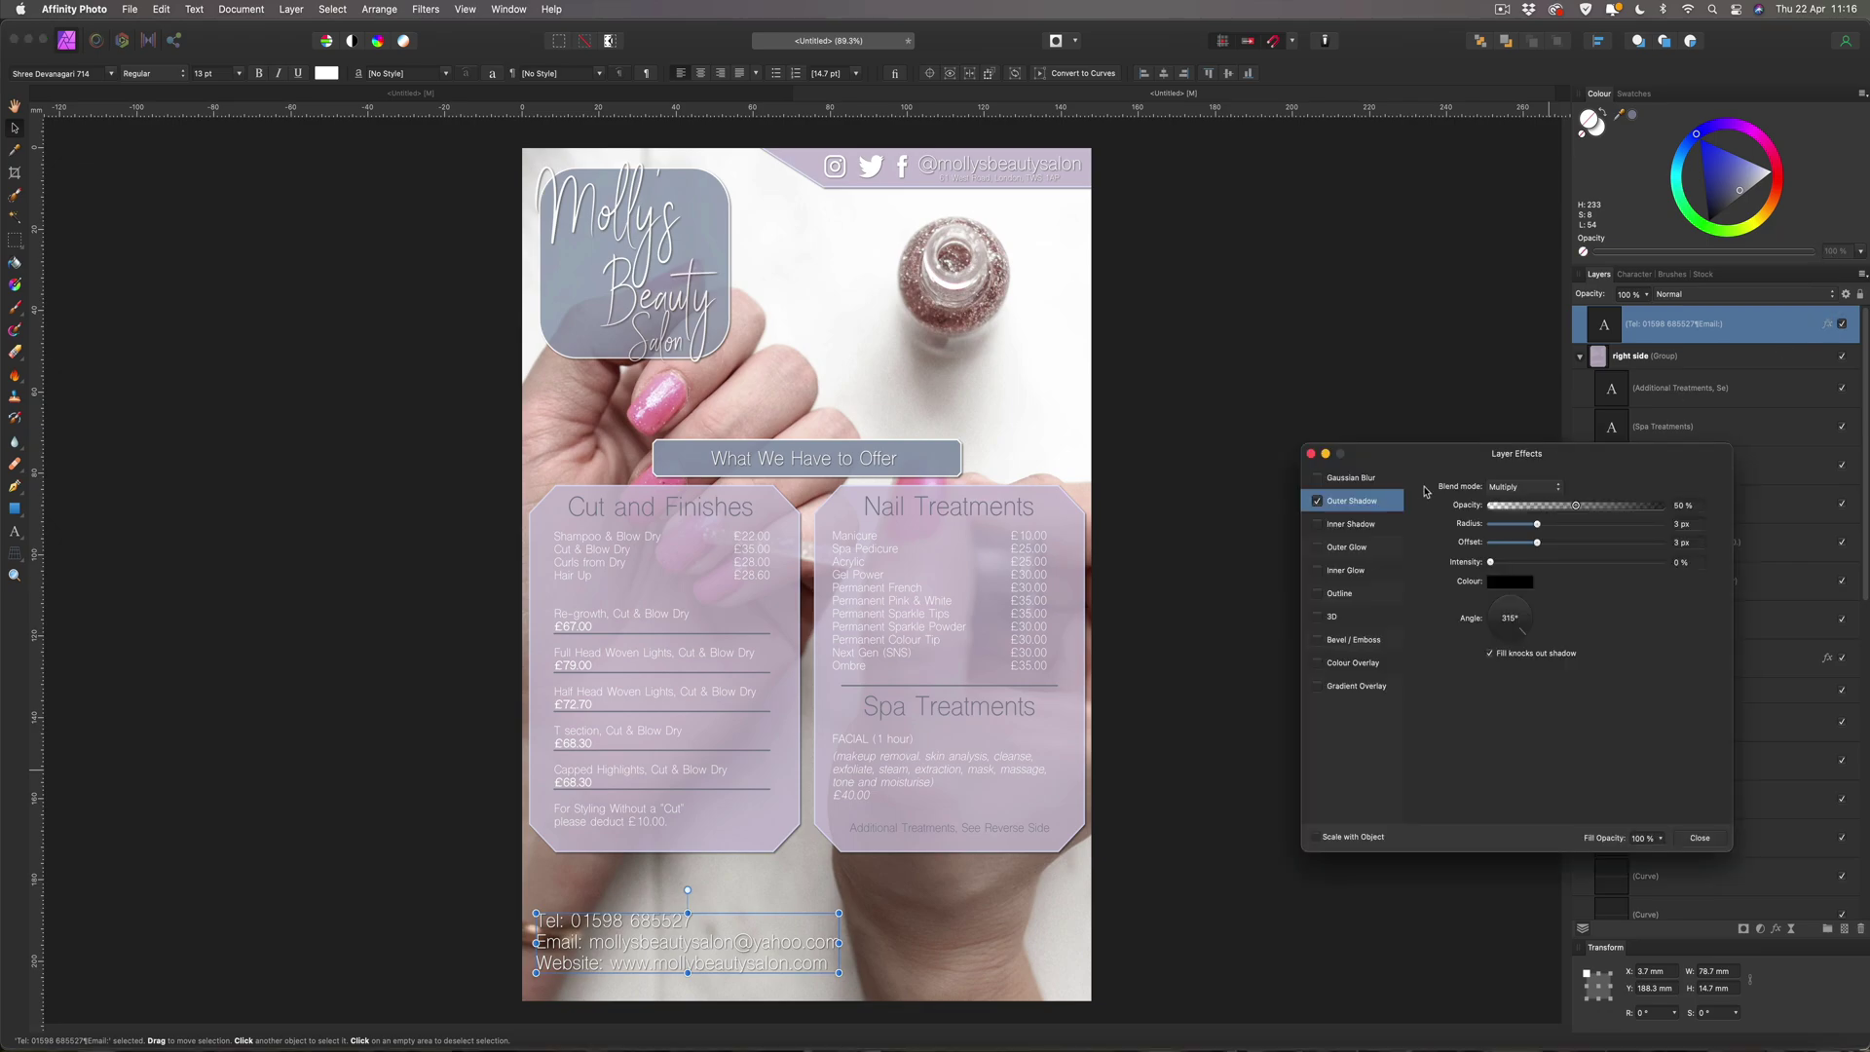
pyautogui.click(1319, 502)
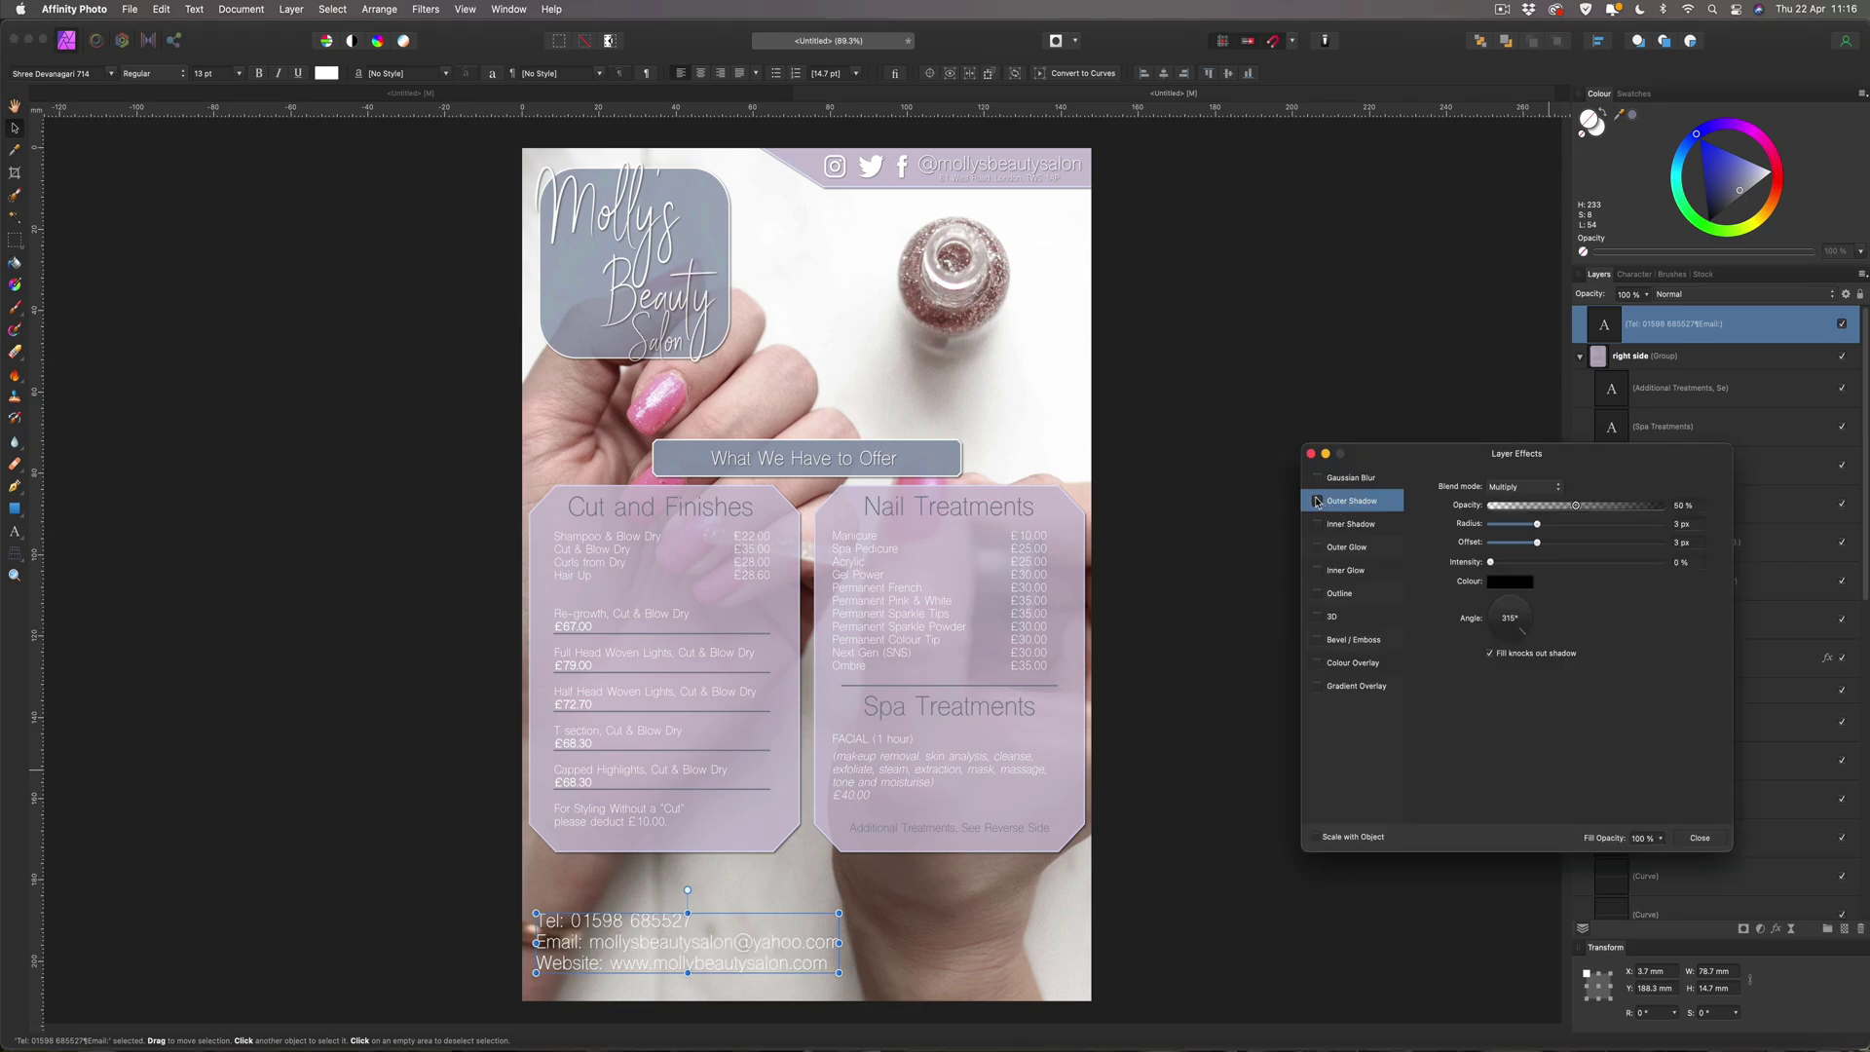
pyautogui.click(1699, 838)
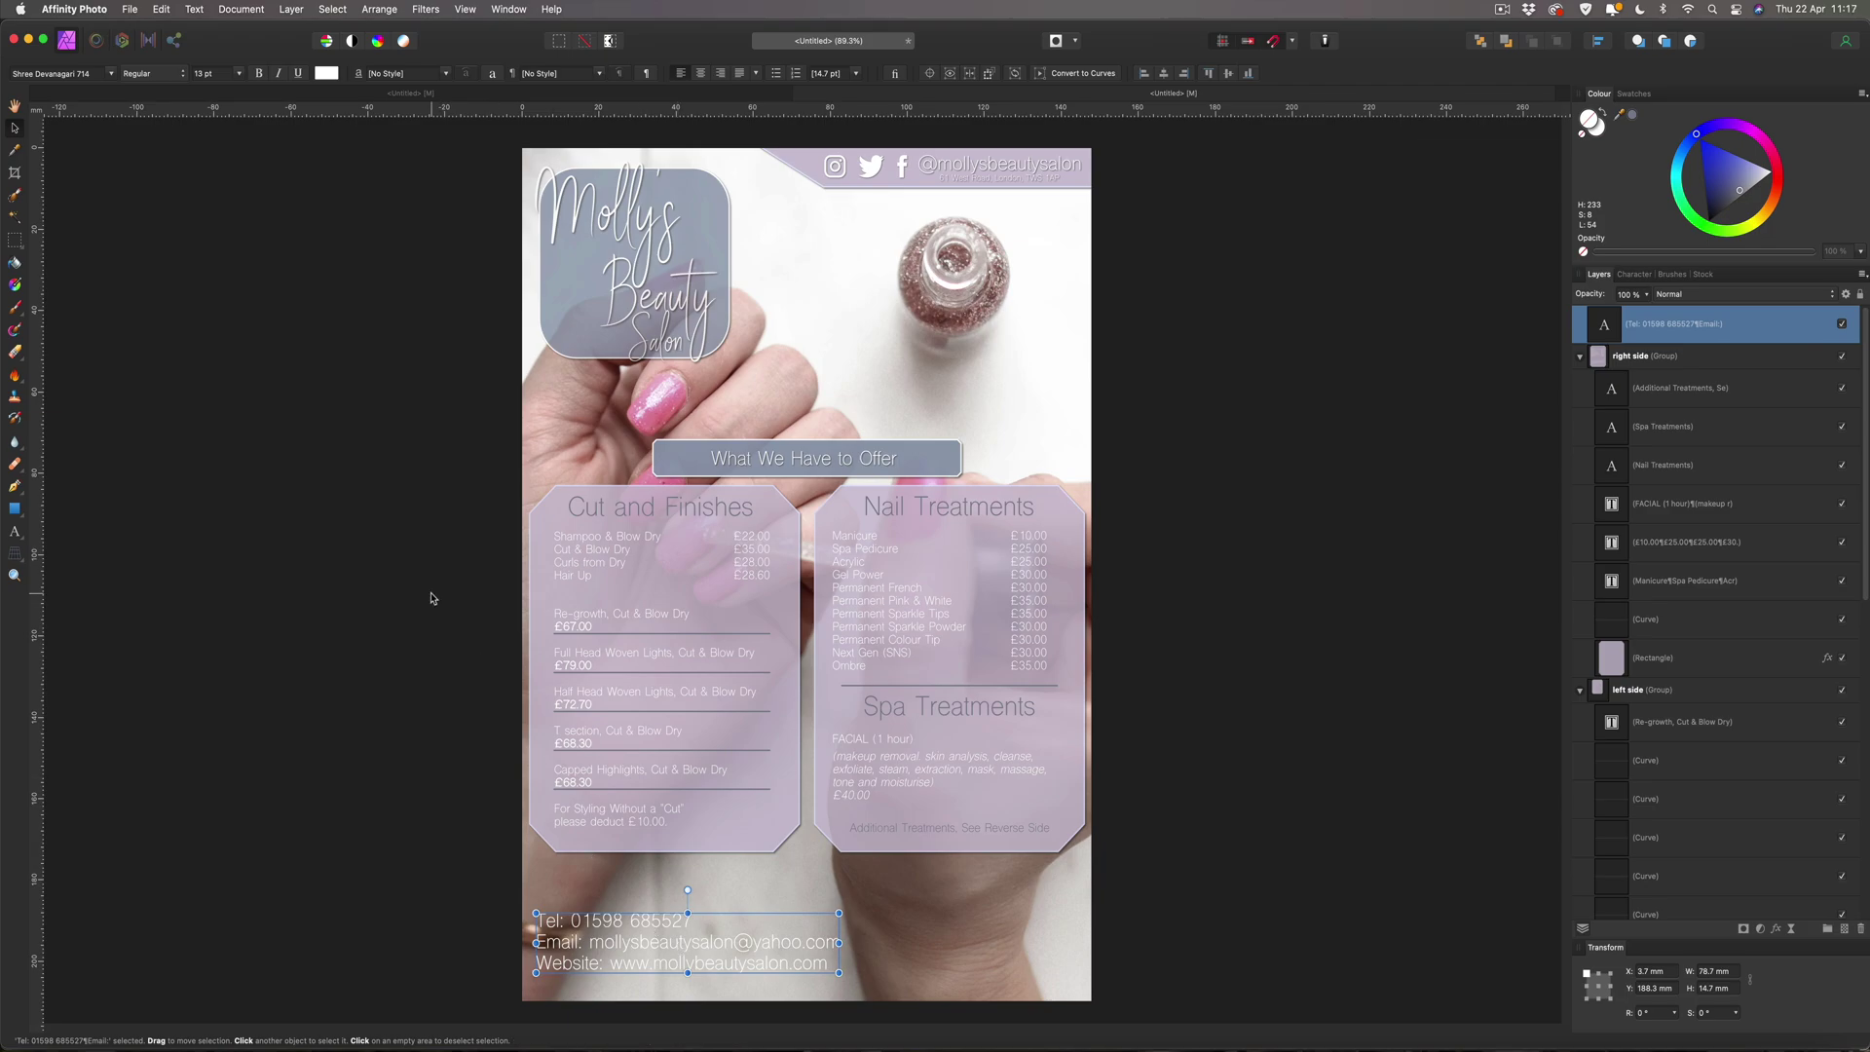
# Set the contact text to 8 pt and move it down into the bottom-left corner.
pyautogui.click(222, 74)
pyautogui.write('8')
pyautogui.press('Return')
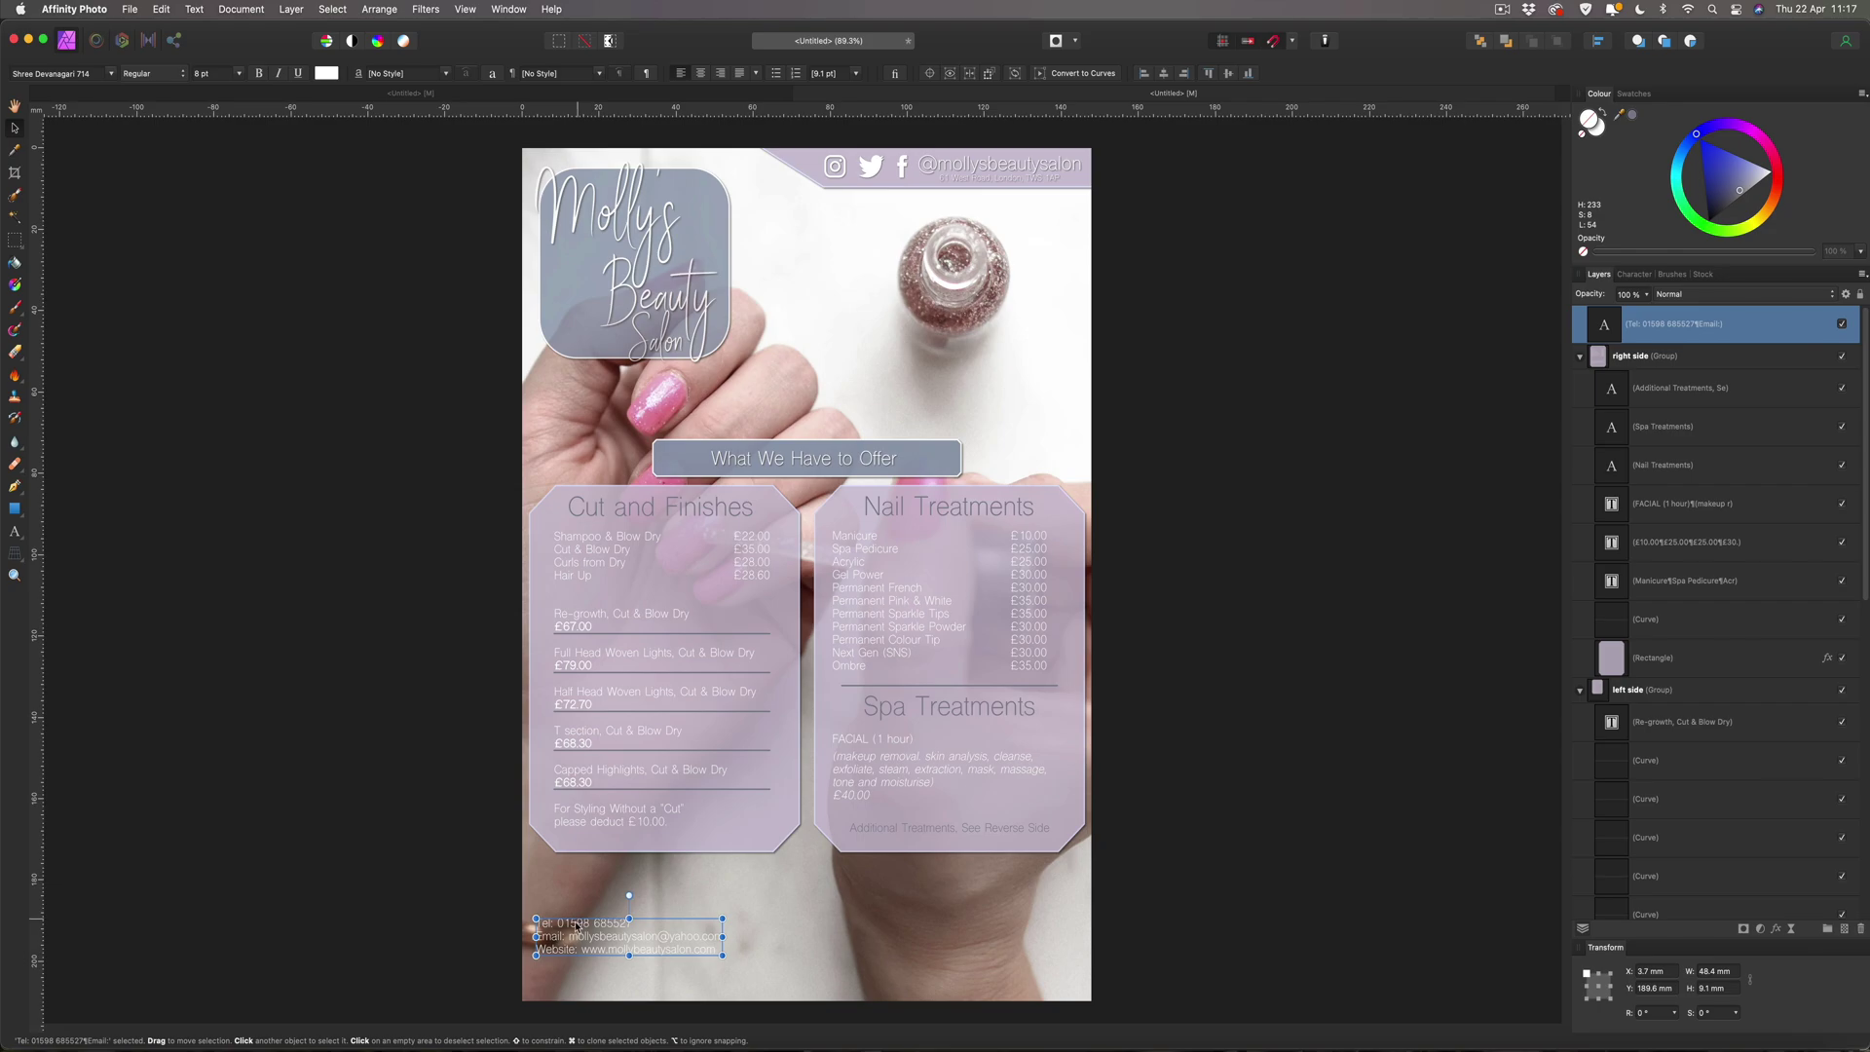
pyautogui.moveTo(575, 926); pyautogui.dragTo(569, 966)
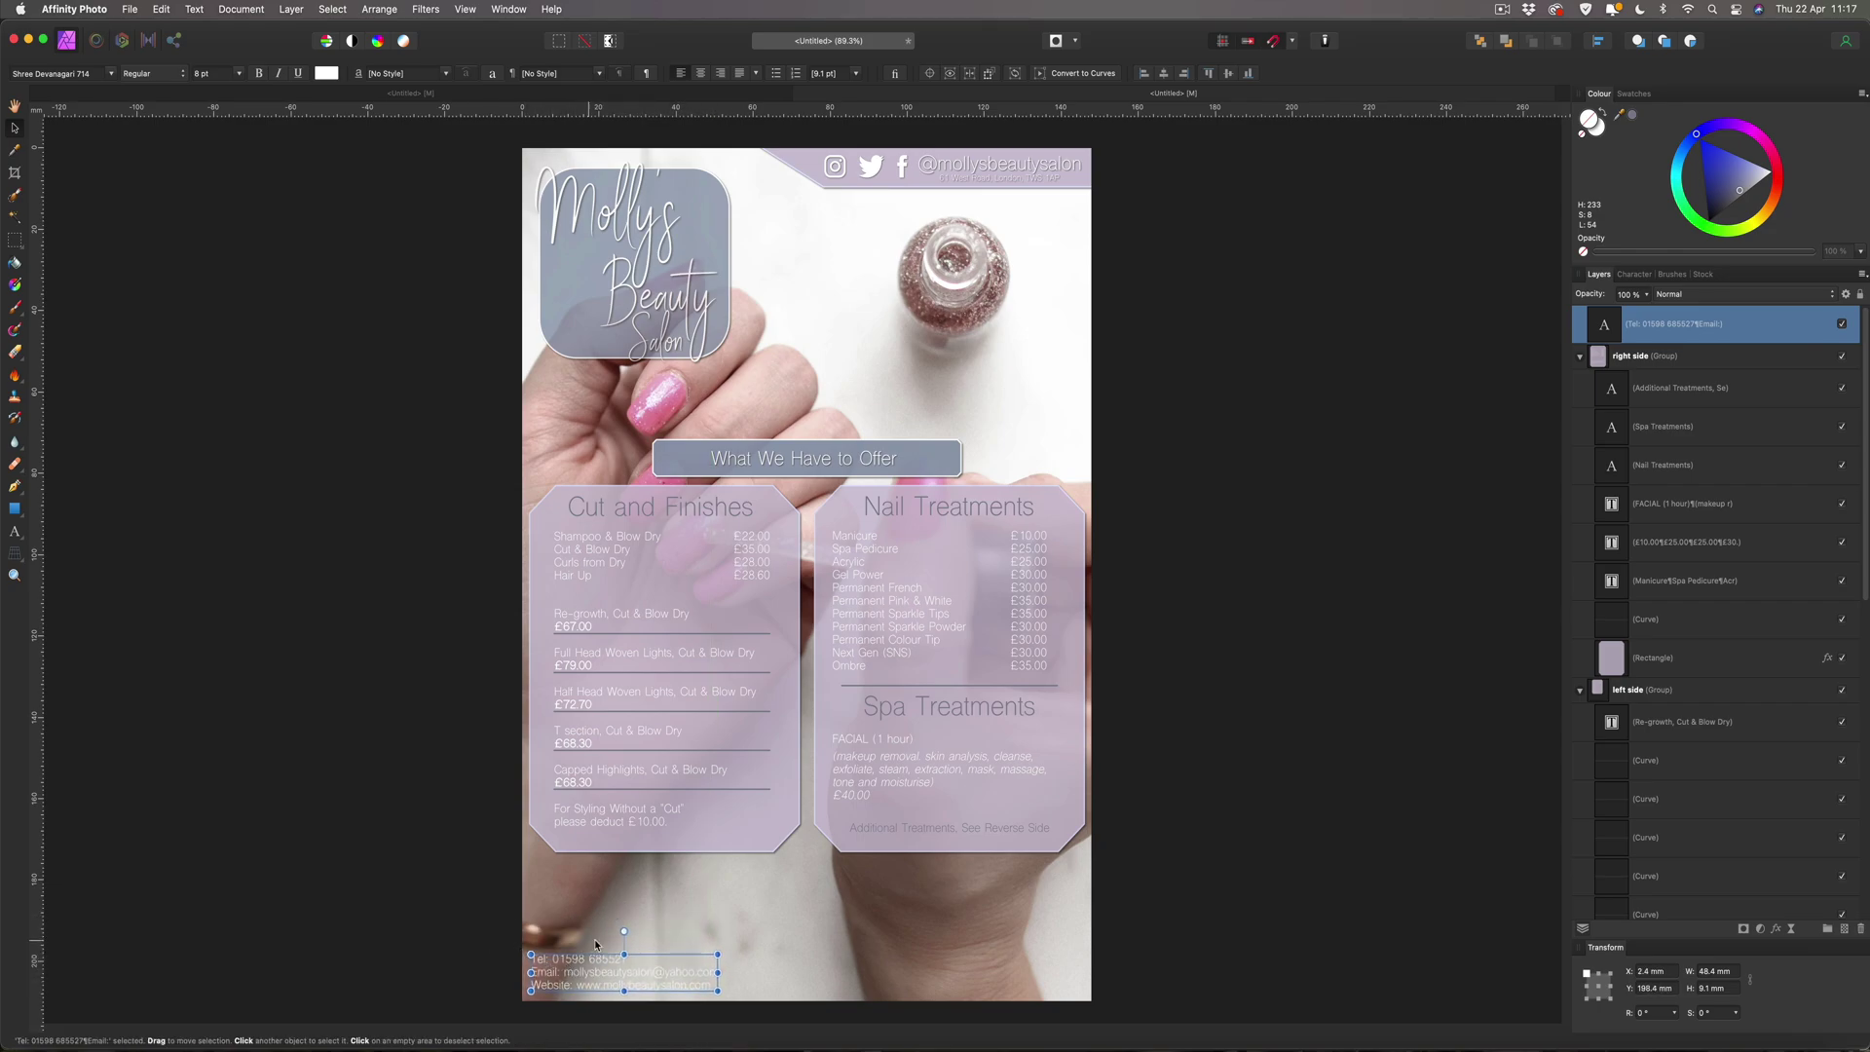
# Draw a 148 × 15.5 mm rectangle along the page bottom with lilac fill and stroke sampled from the flyer.
pyautogui.click(16, 510)
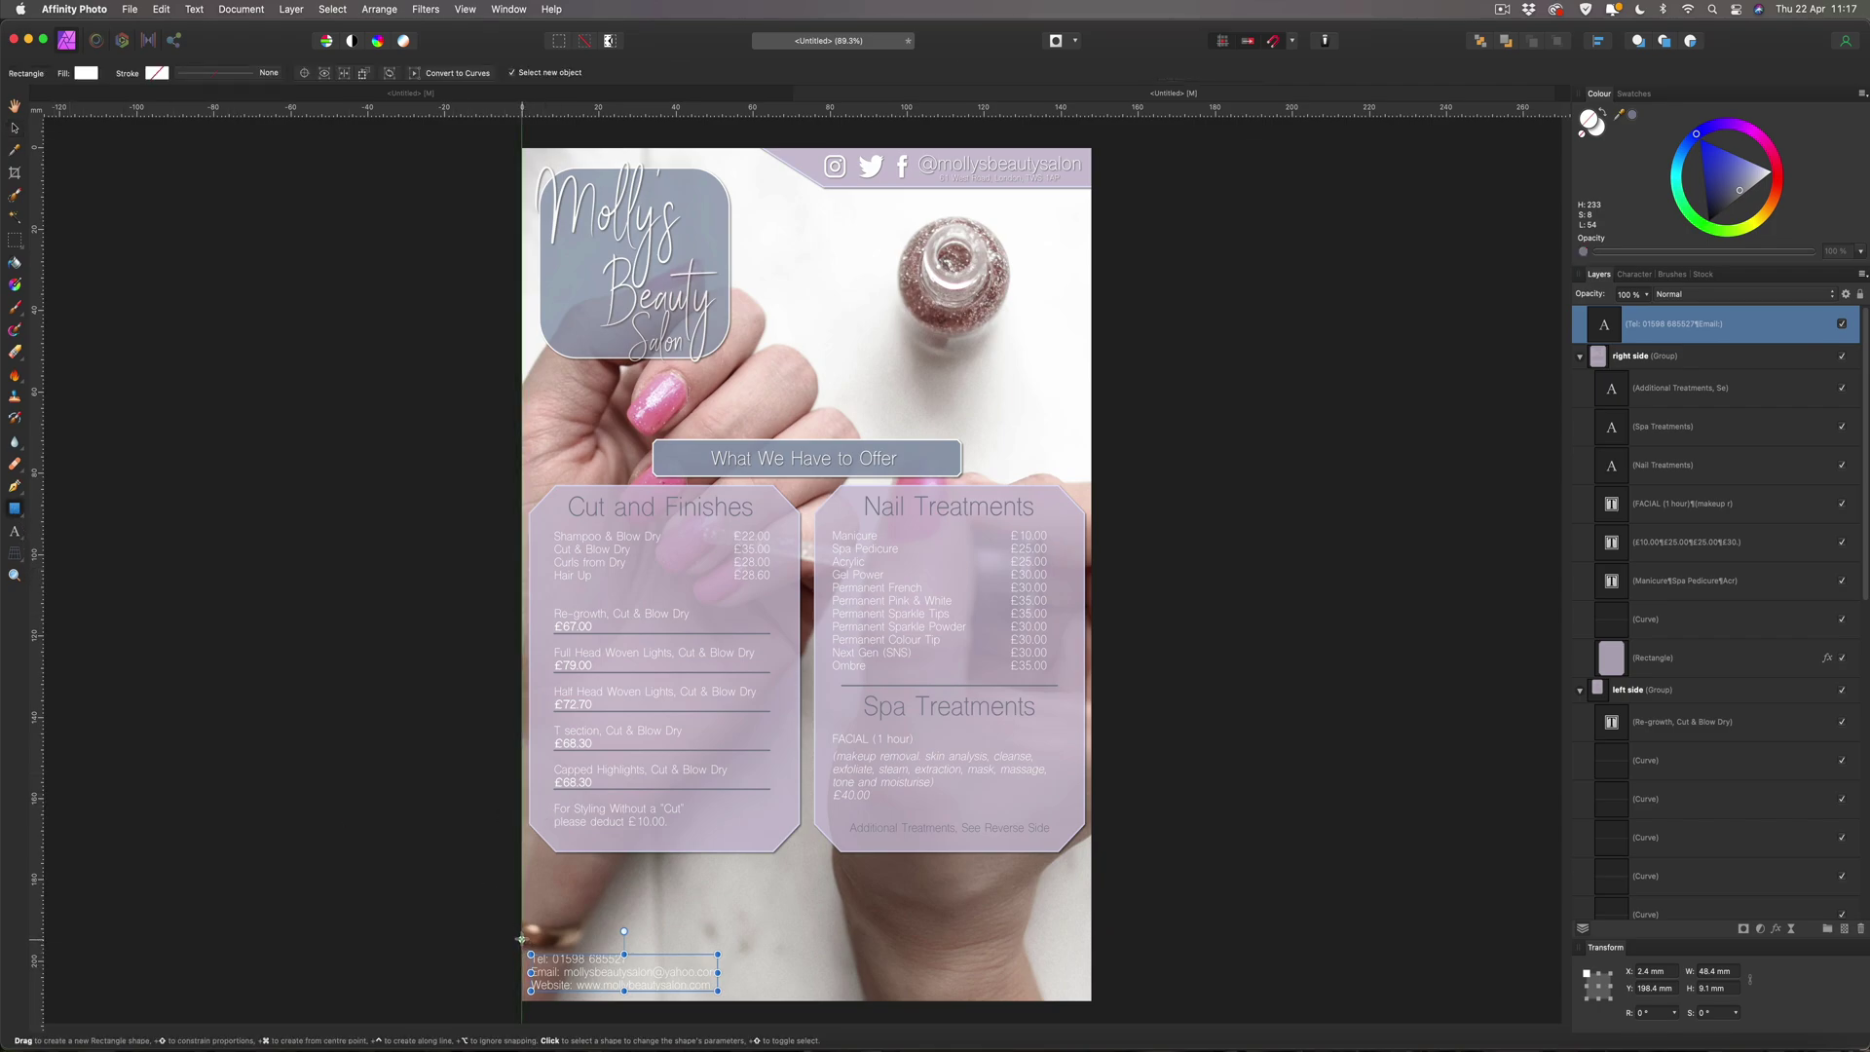
pyautogui.moveTo(522, 938); pyautogui.dragTo(1091, 1000)
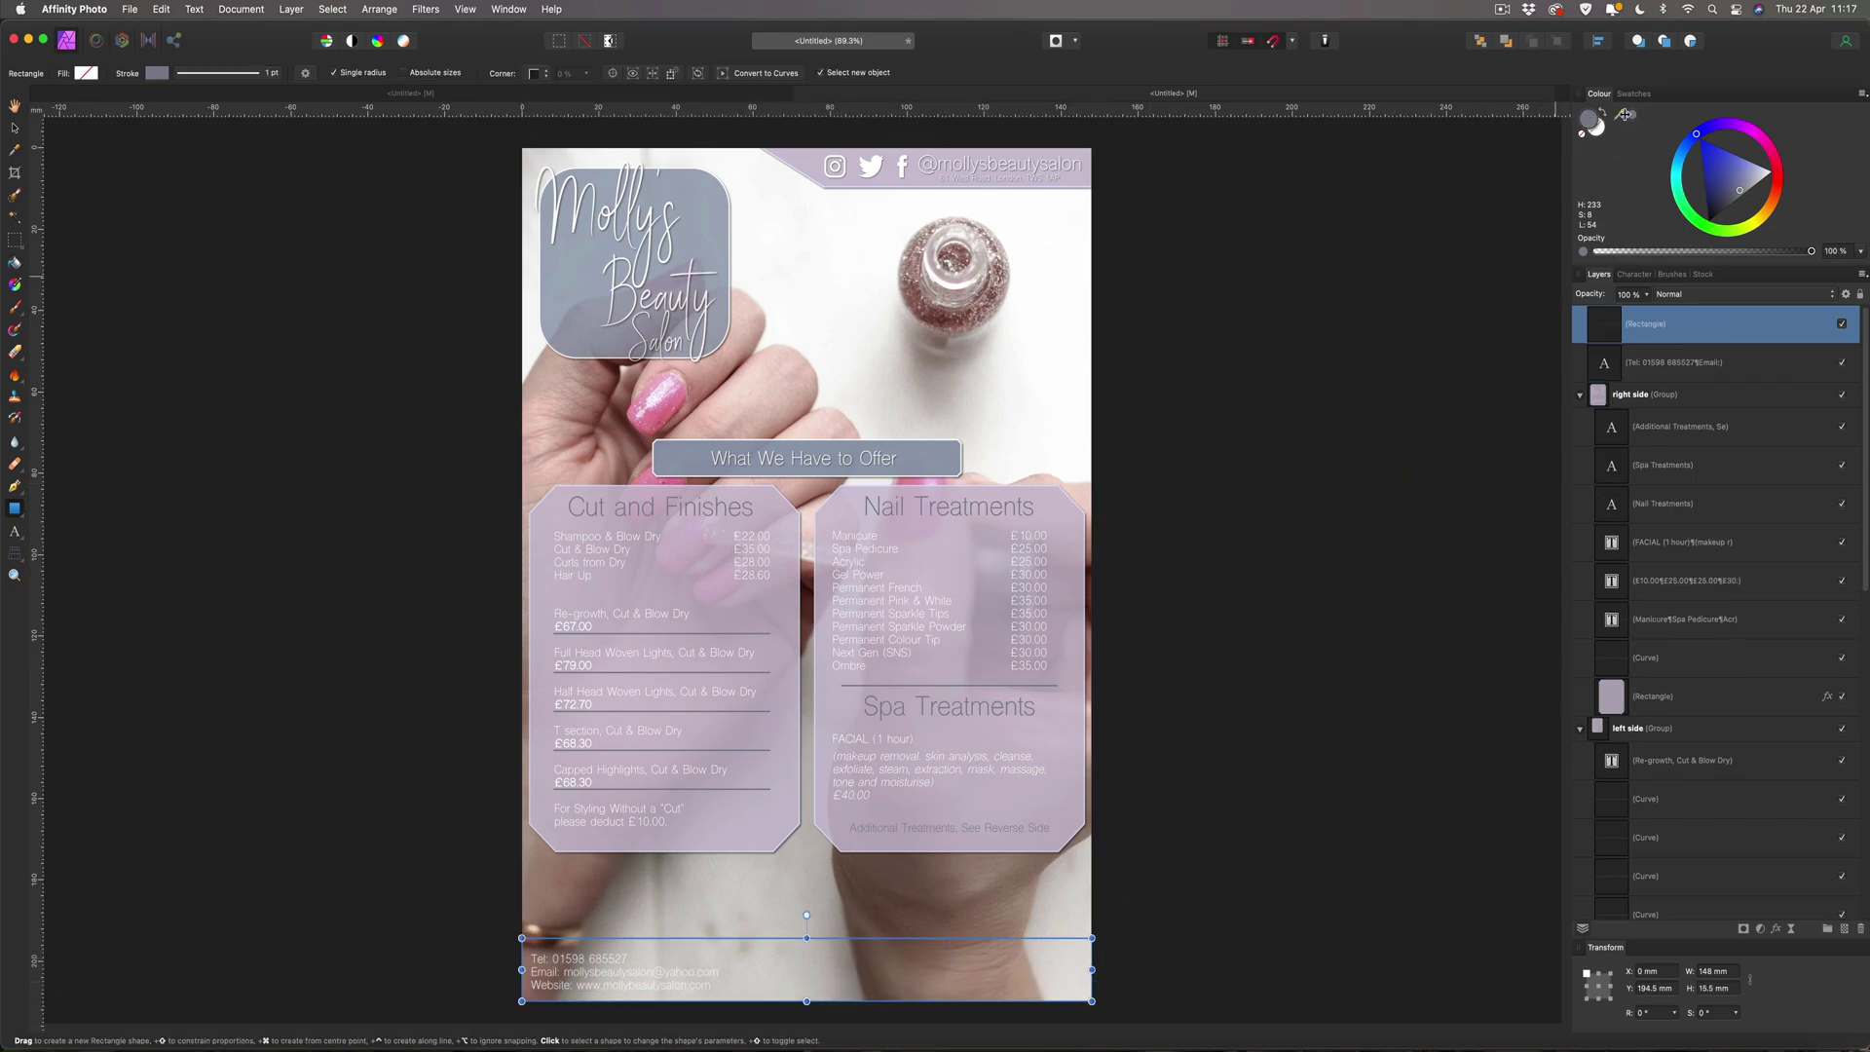
pyautogui.moveTo(1618, 114); pyautogui.dragTo(954, 563)
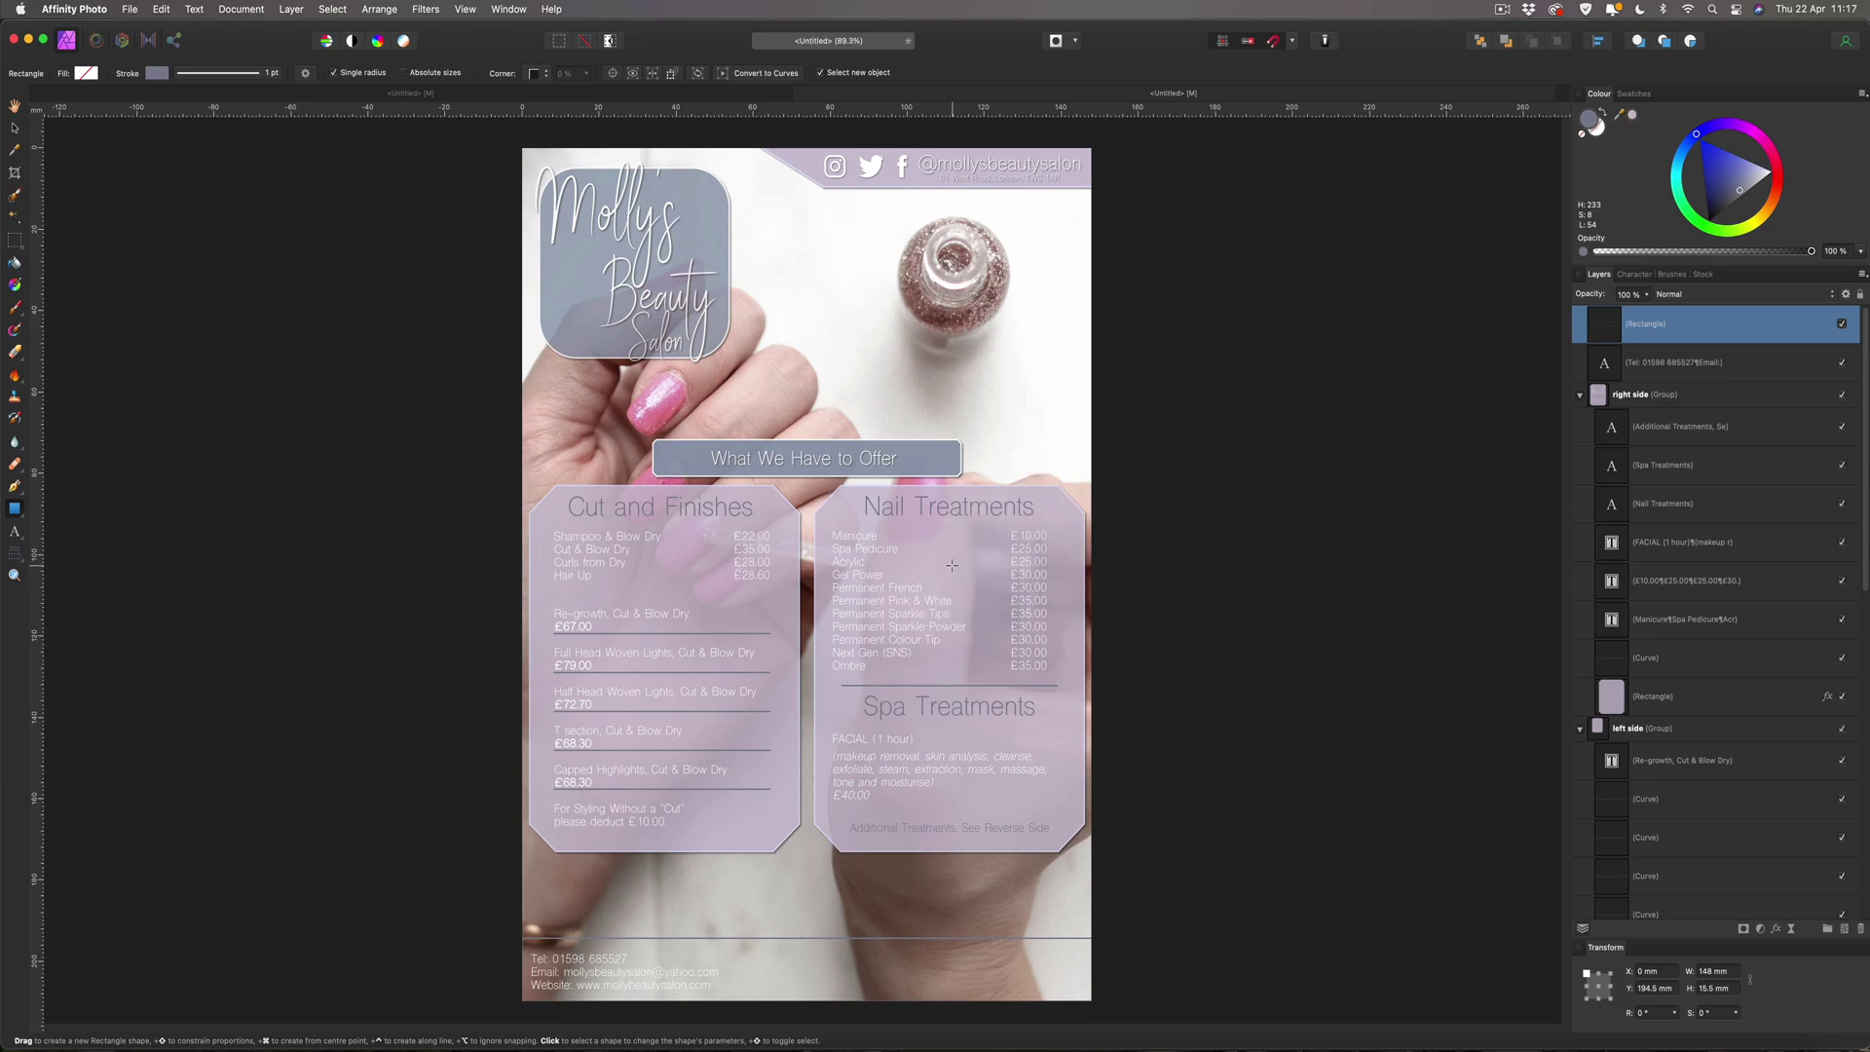
pyautogui.click(1633, 114)
pyautogui.click(1598, 124)
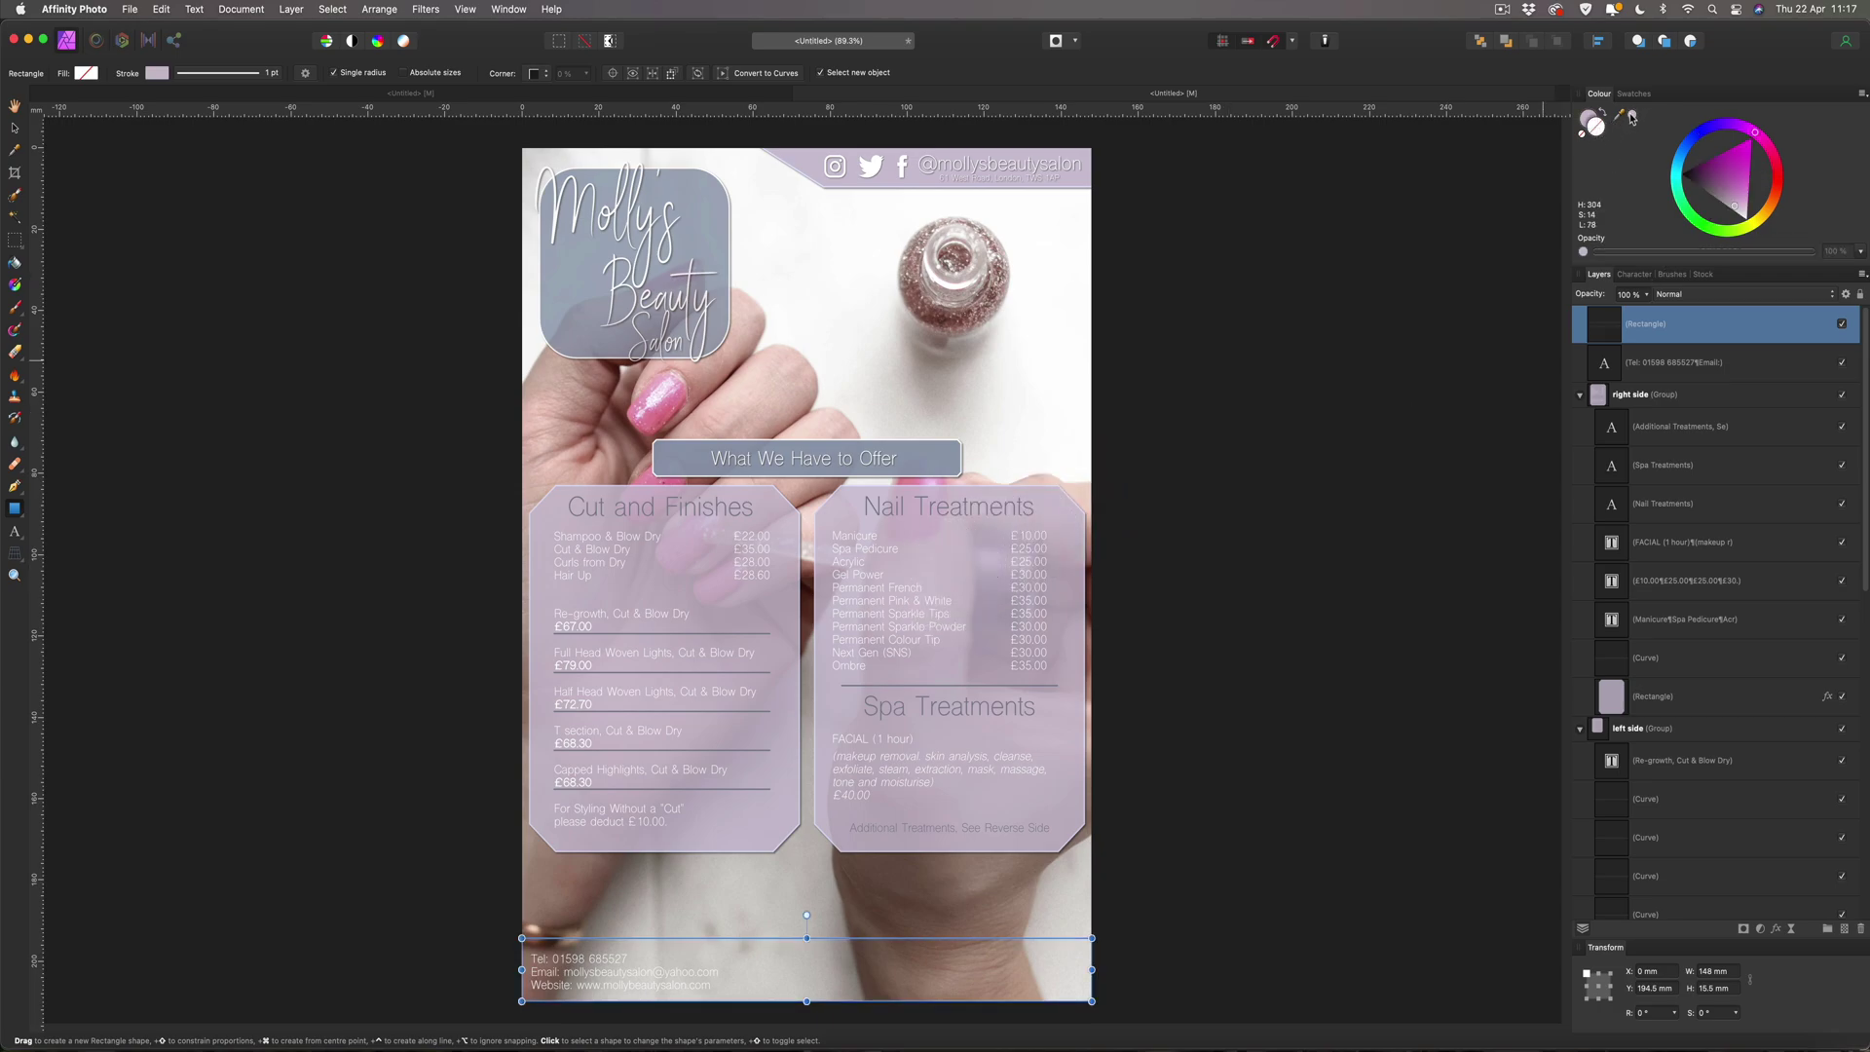
pyautogui.click(1633, 114)
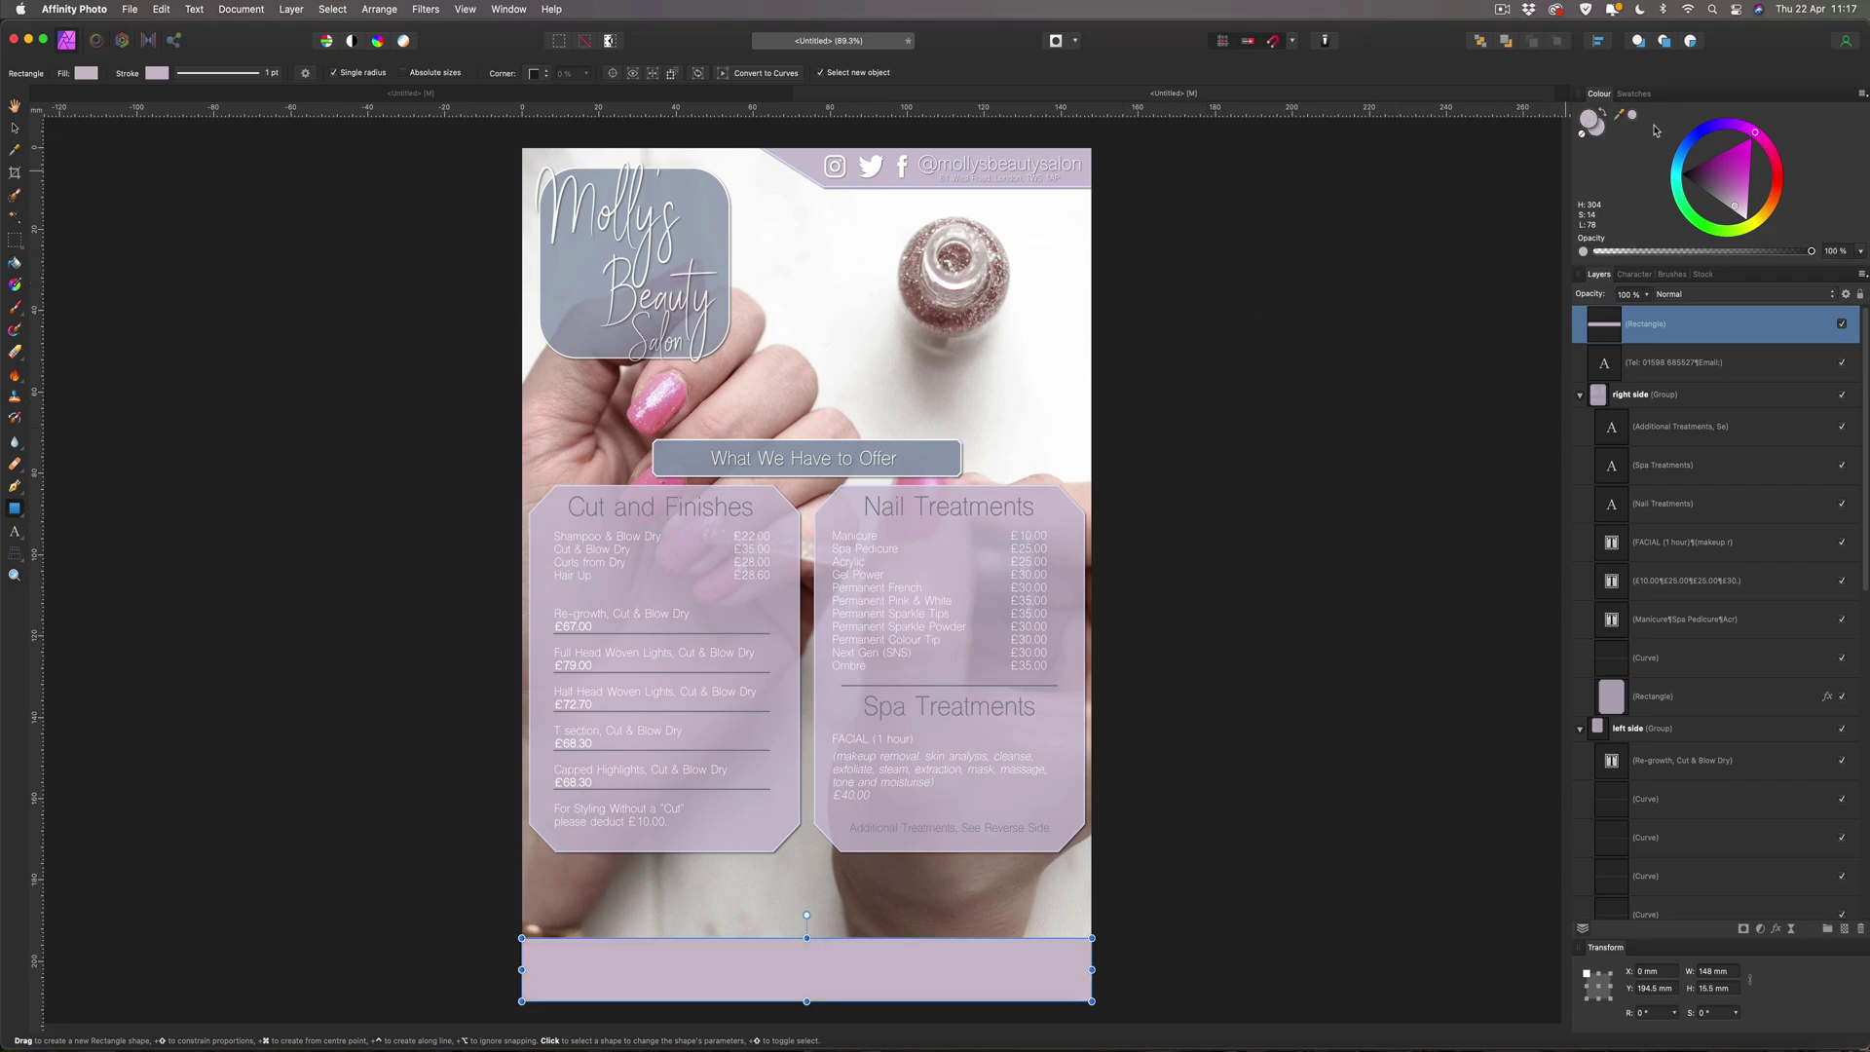
pyautogui.moveTo(1620, 114); pyautogui.dragTo(1051, 480)
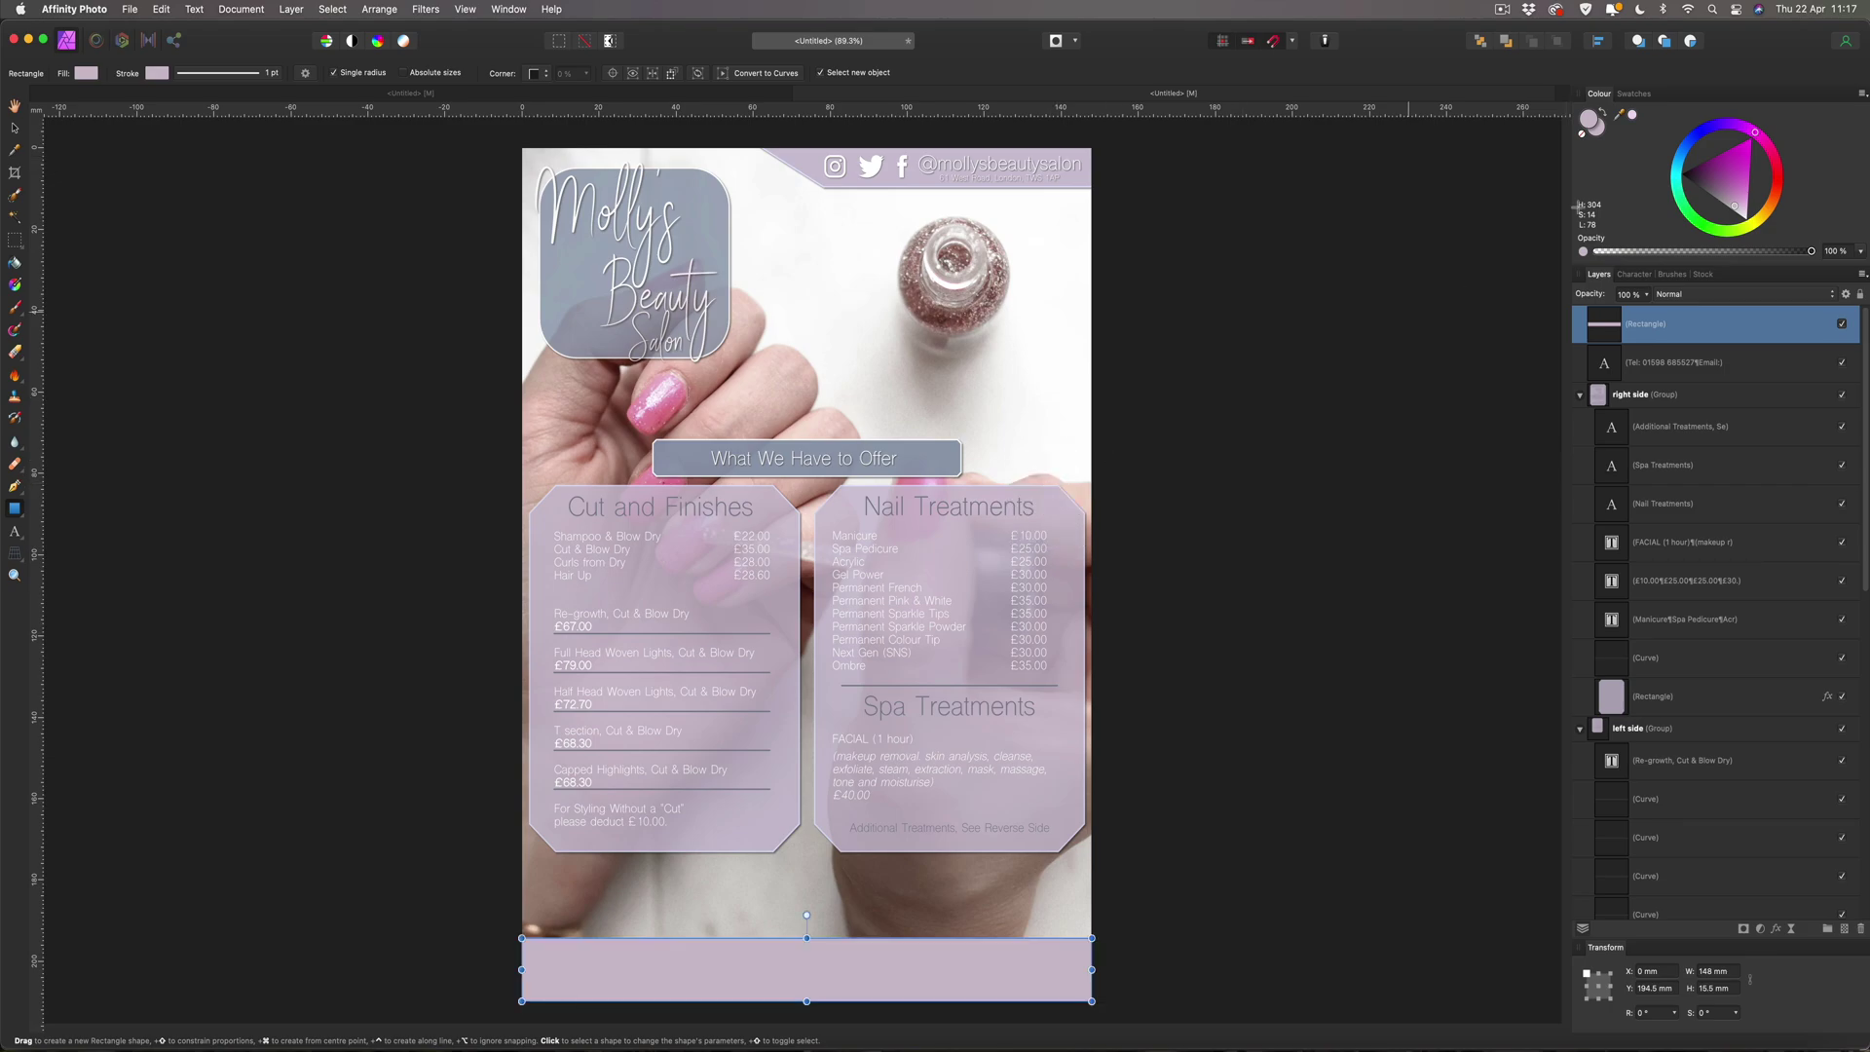
pyautogui.click(1632, 116)
pyautogui.click(15, 128)
pyautogui.click(128, 205)
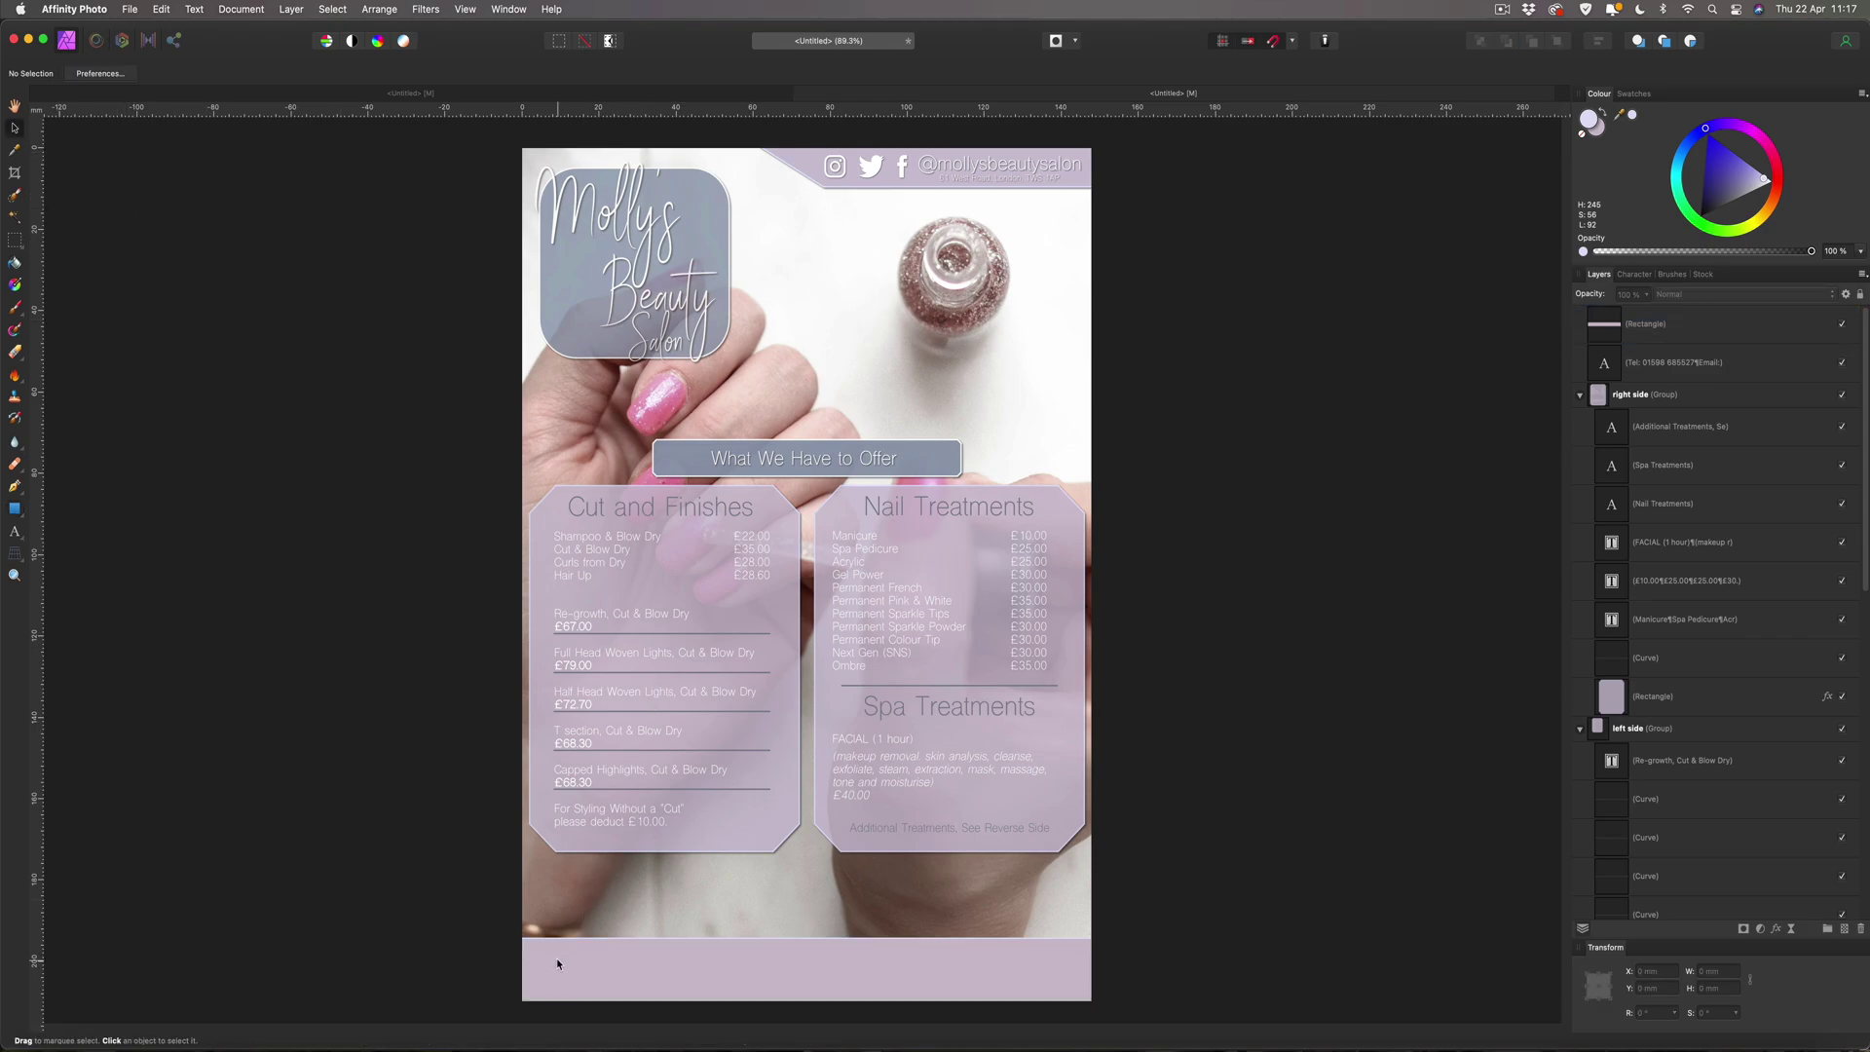
# Zoom in and drag the footer band's bottom edge past the page's bottom edge.
pyautogui.press('super+plus')
pyautogui.press('super+plus')
pyautogui.press('super+plus')
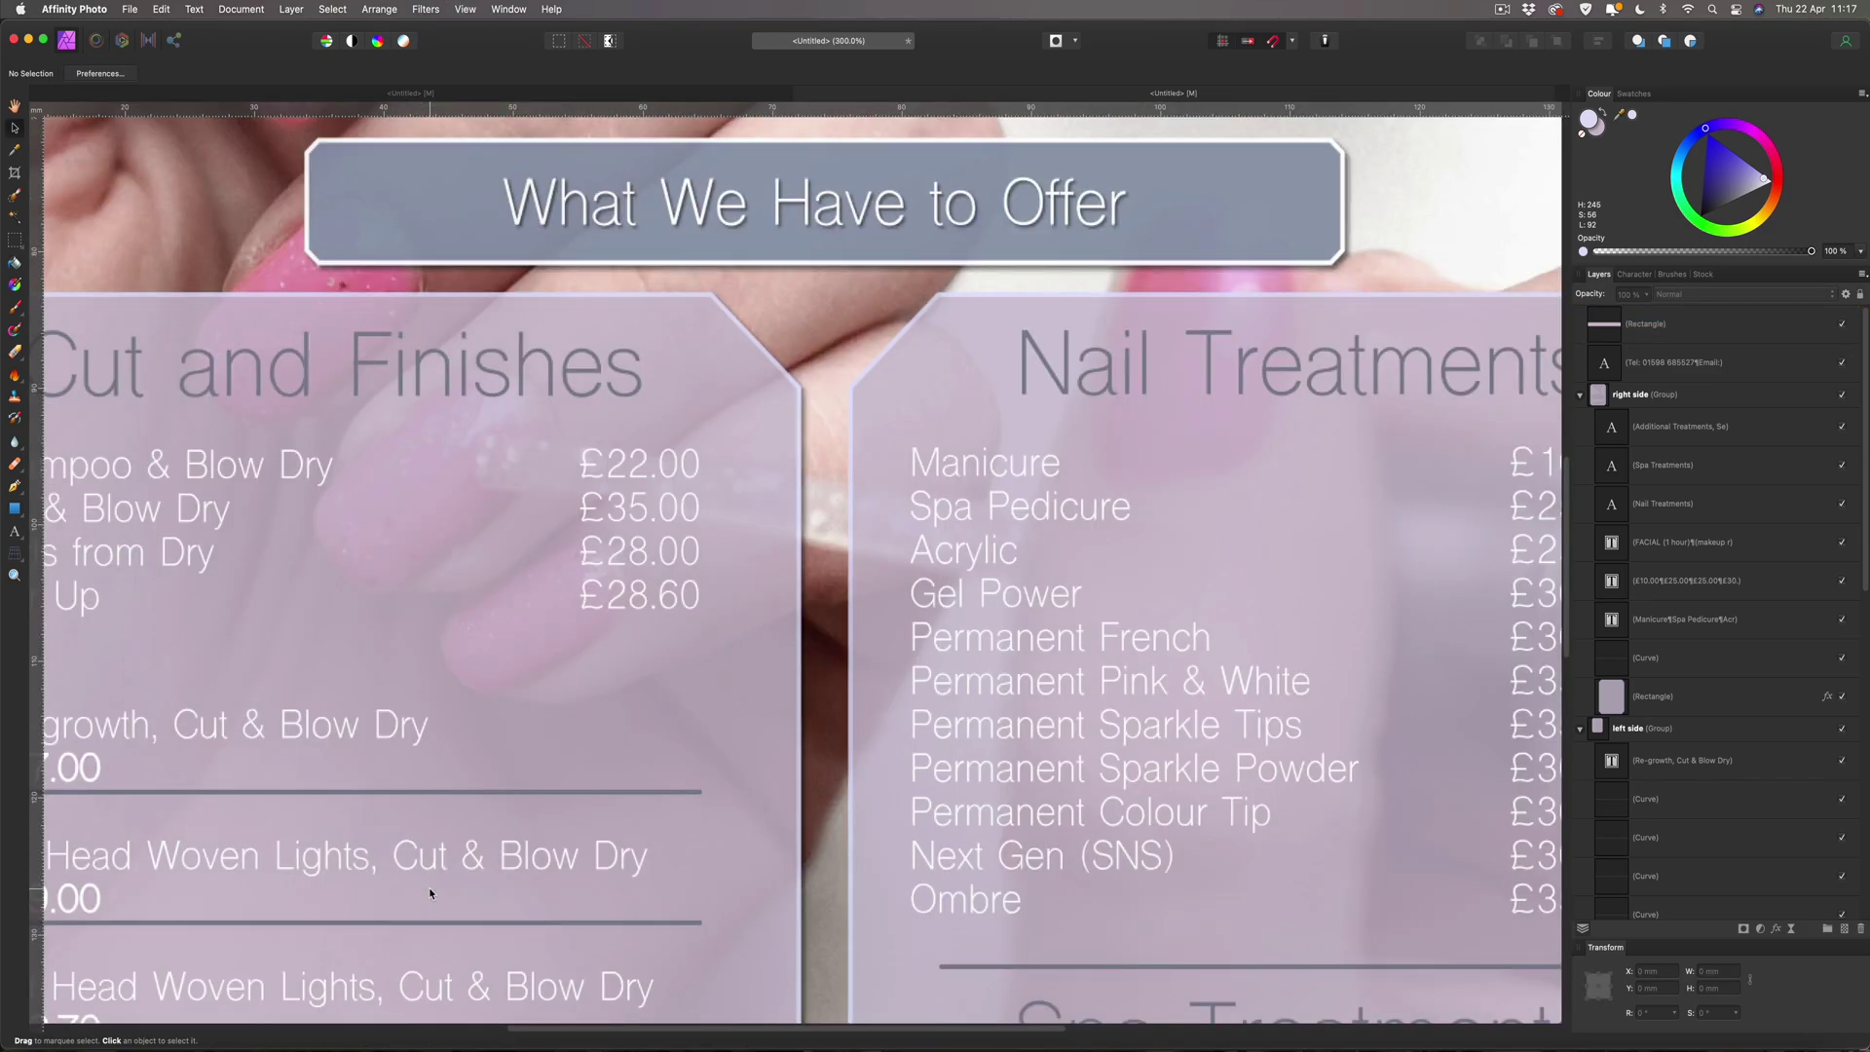
pyautogui.scroll(-10, 430, 893)
pyautogui.scroll(-5, 429, 893)
pyautogui.hscroll(-8, 430, 893)
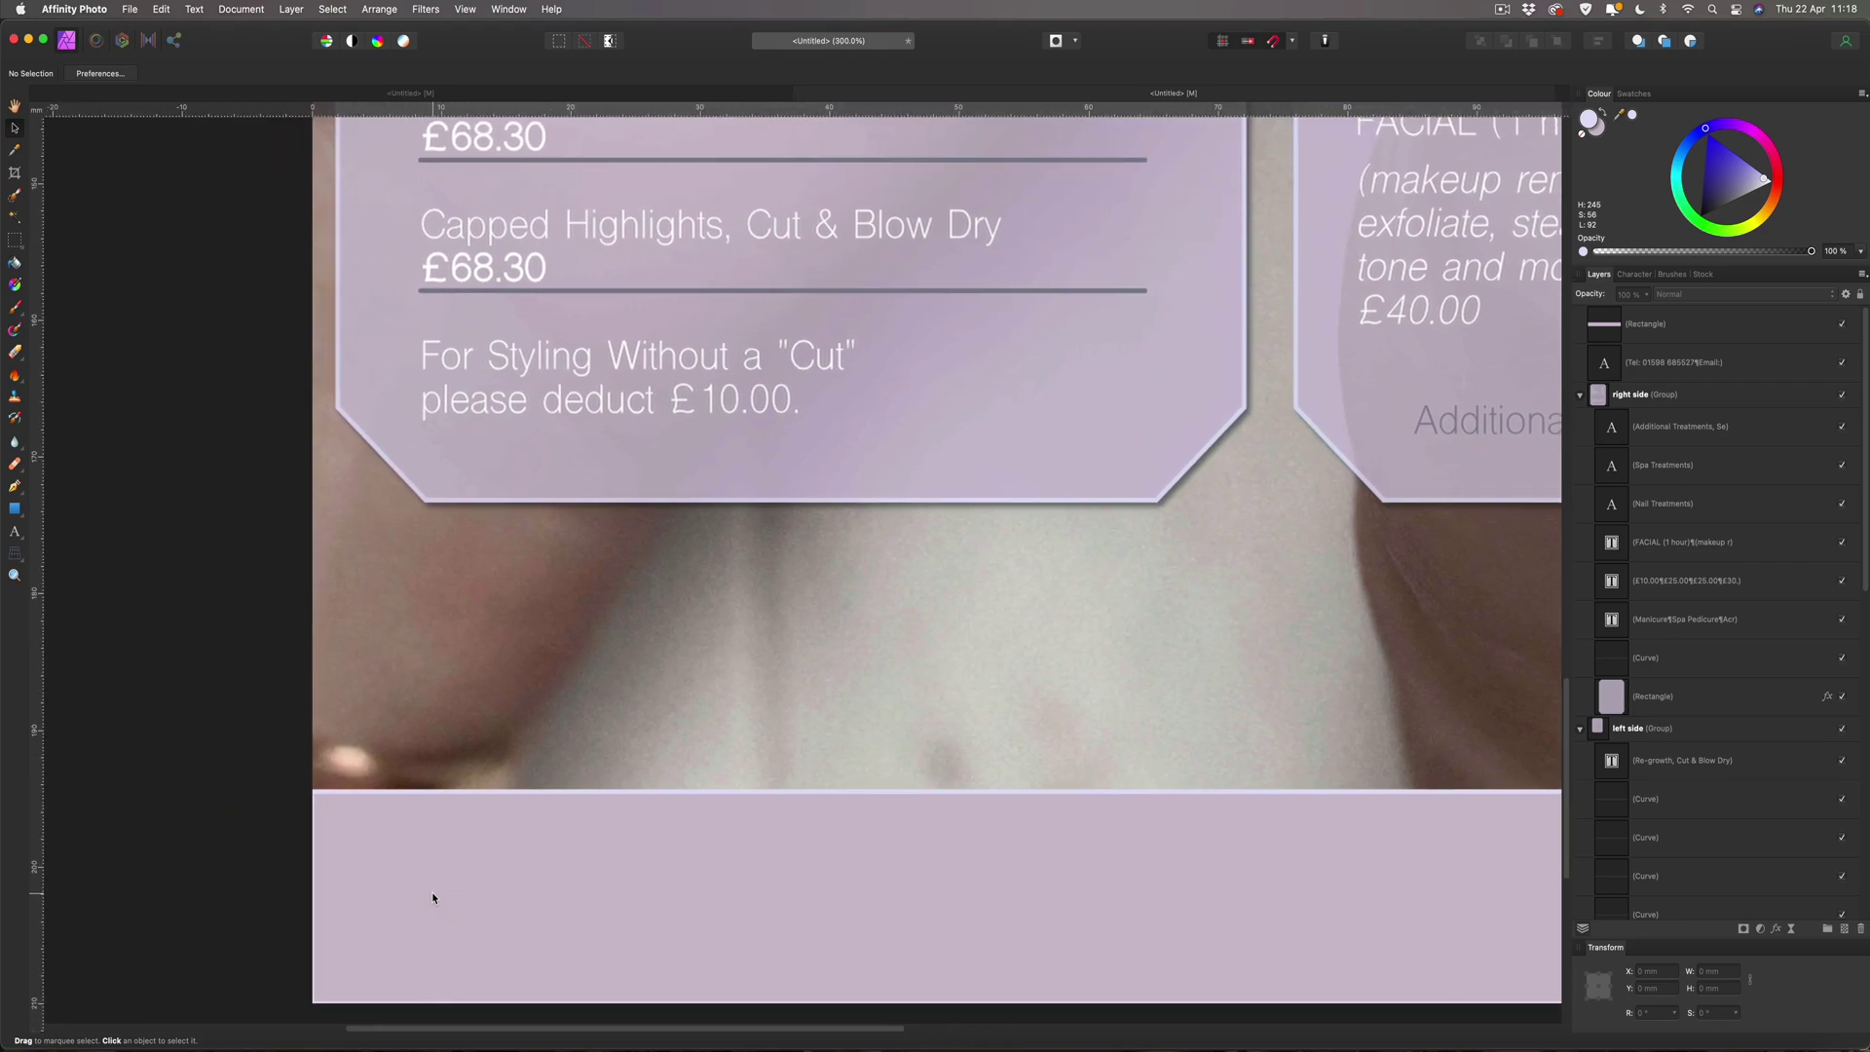
pyautogui.click(348, 825)
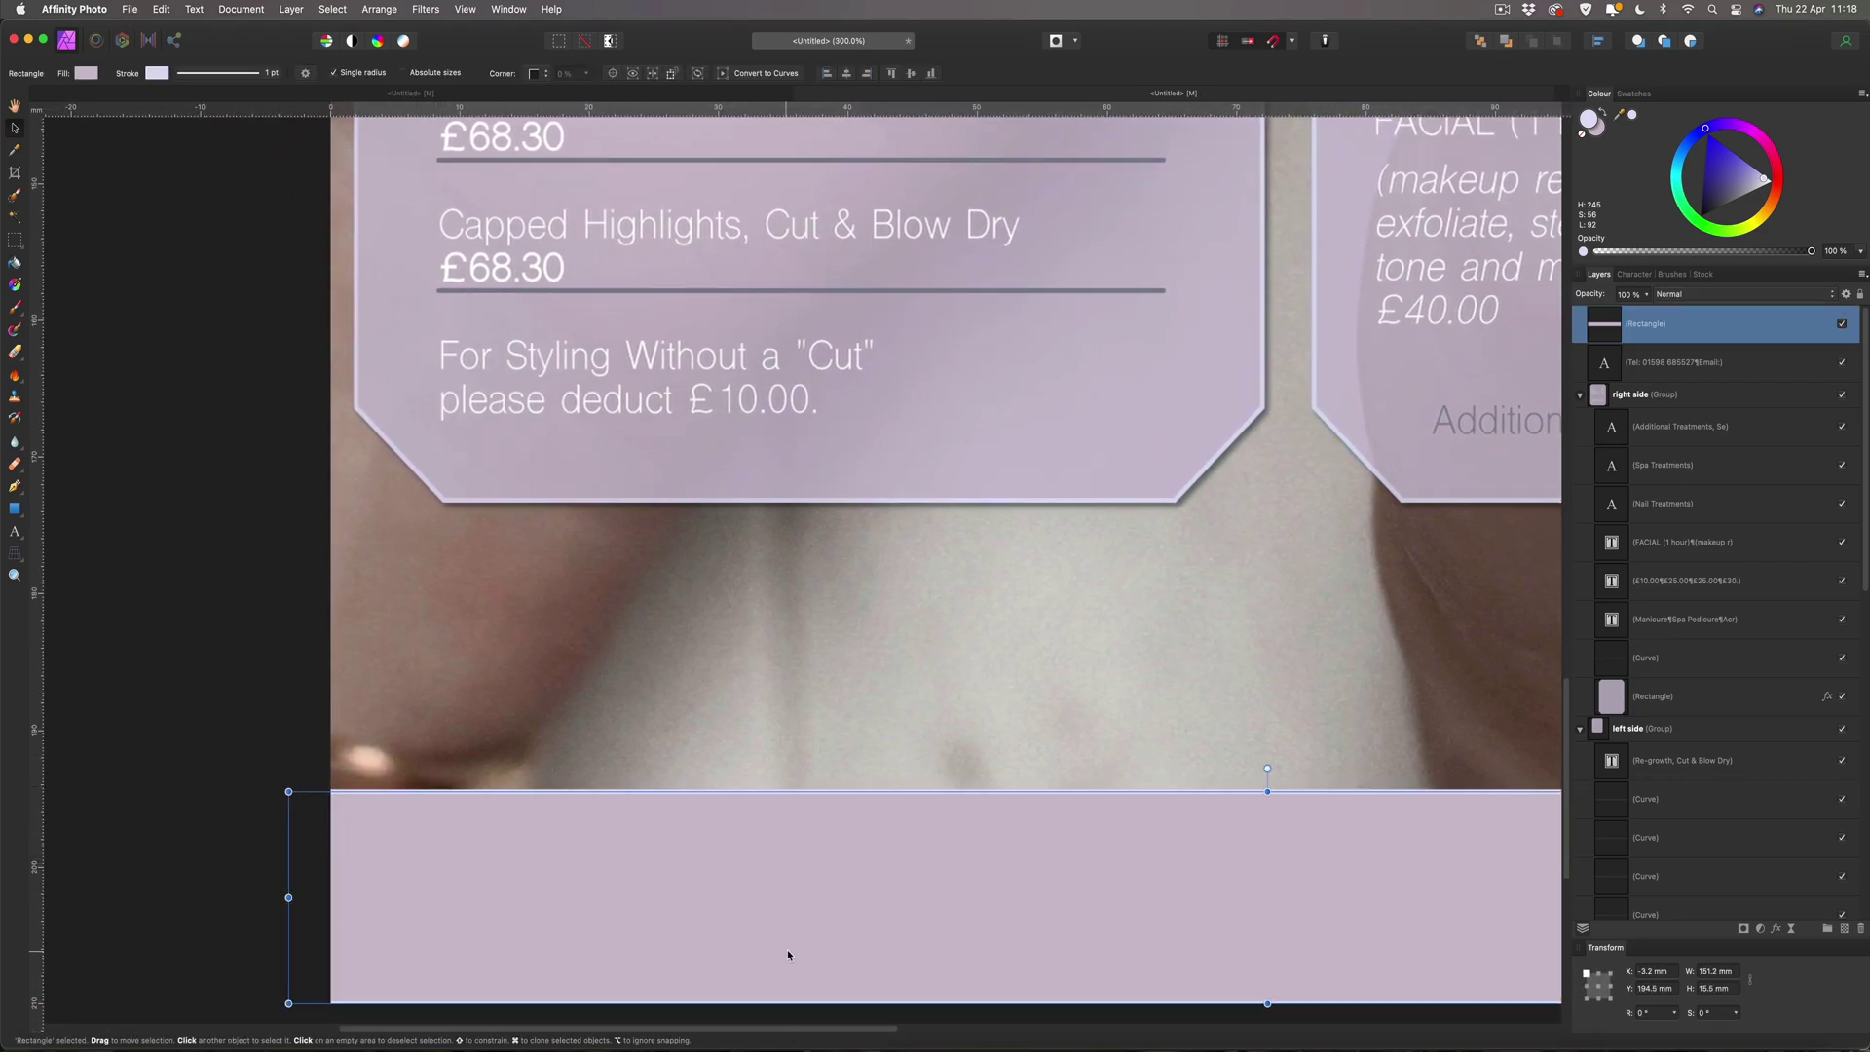
pyautogui.scroll(-4, 1118, 968)
pyautogui.moveTo(1267, 833); pyautogui.dragTo(1267, 865)
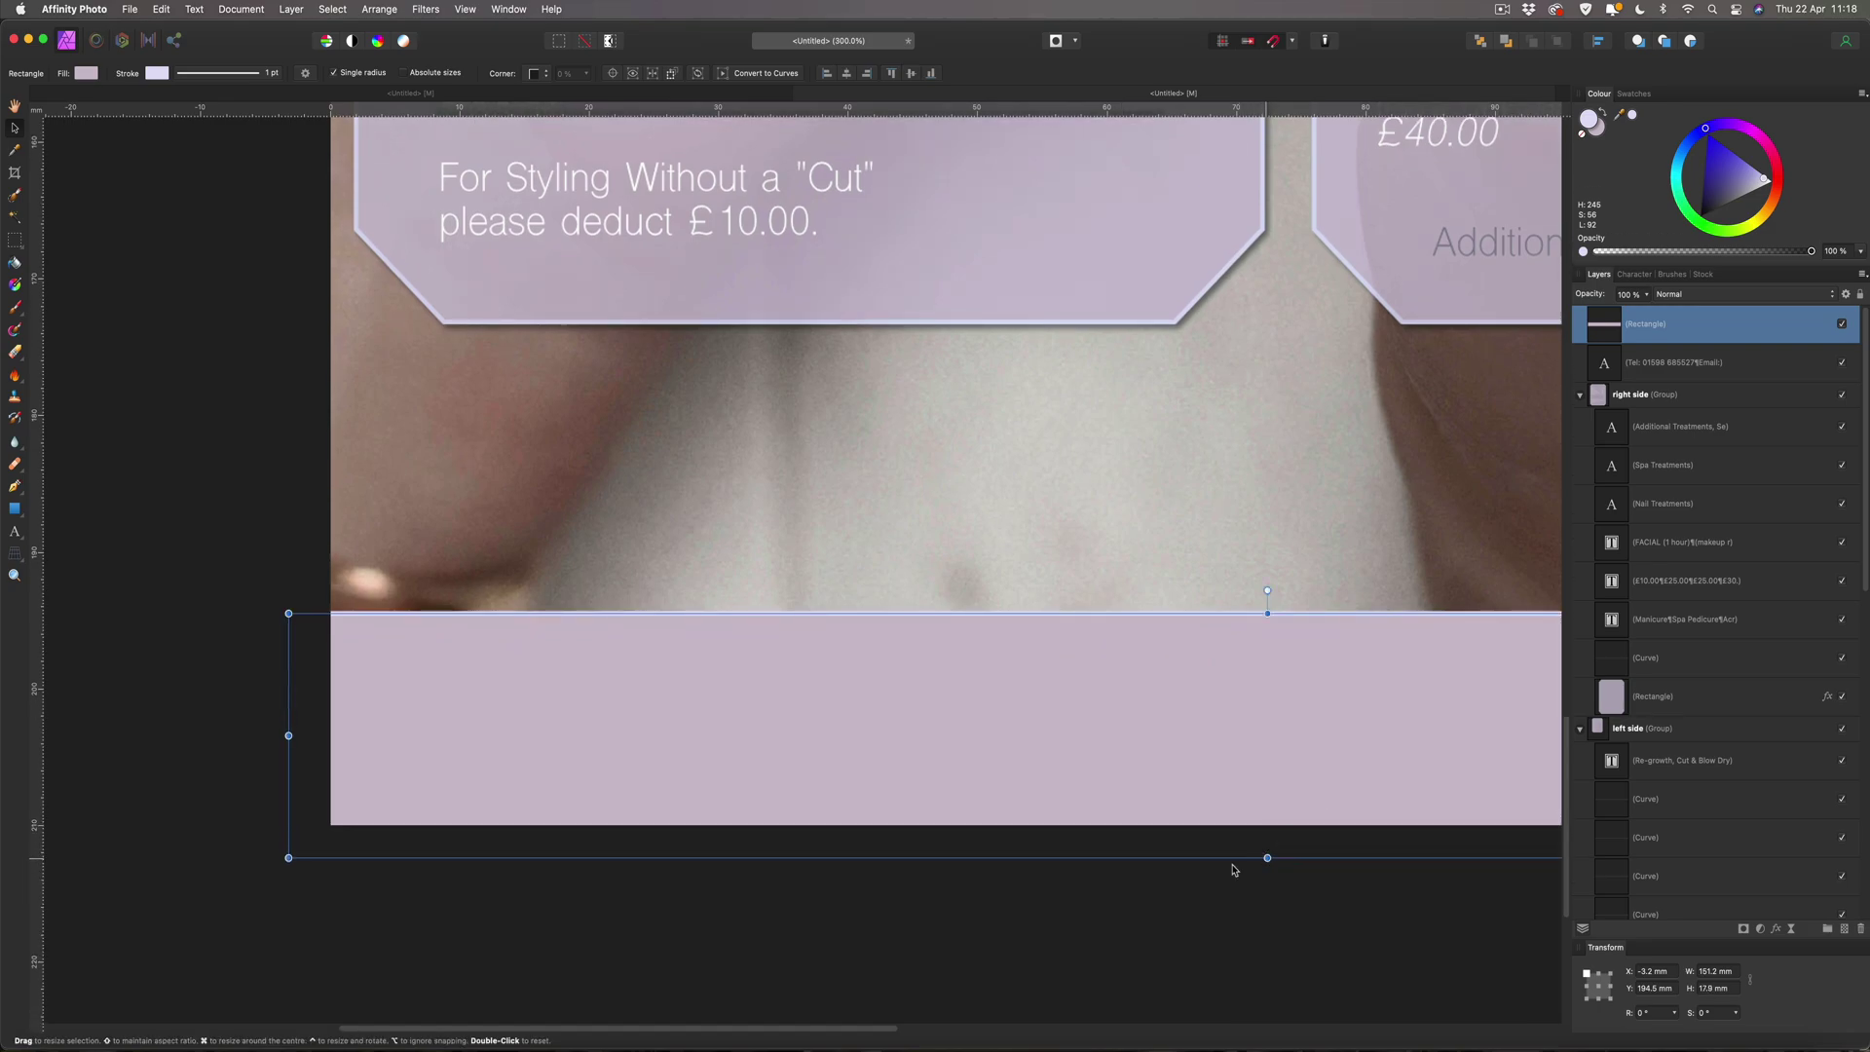
# Widen the band past the right page edge to about 157.1 × 17.9 mm, then fit the page.
pyautogui.hscroll(15, 914, 902)
pyautogui.hscroll(5, 1240, 849)
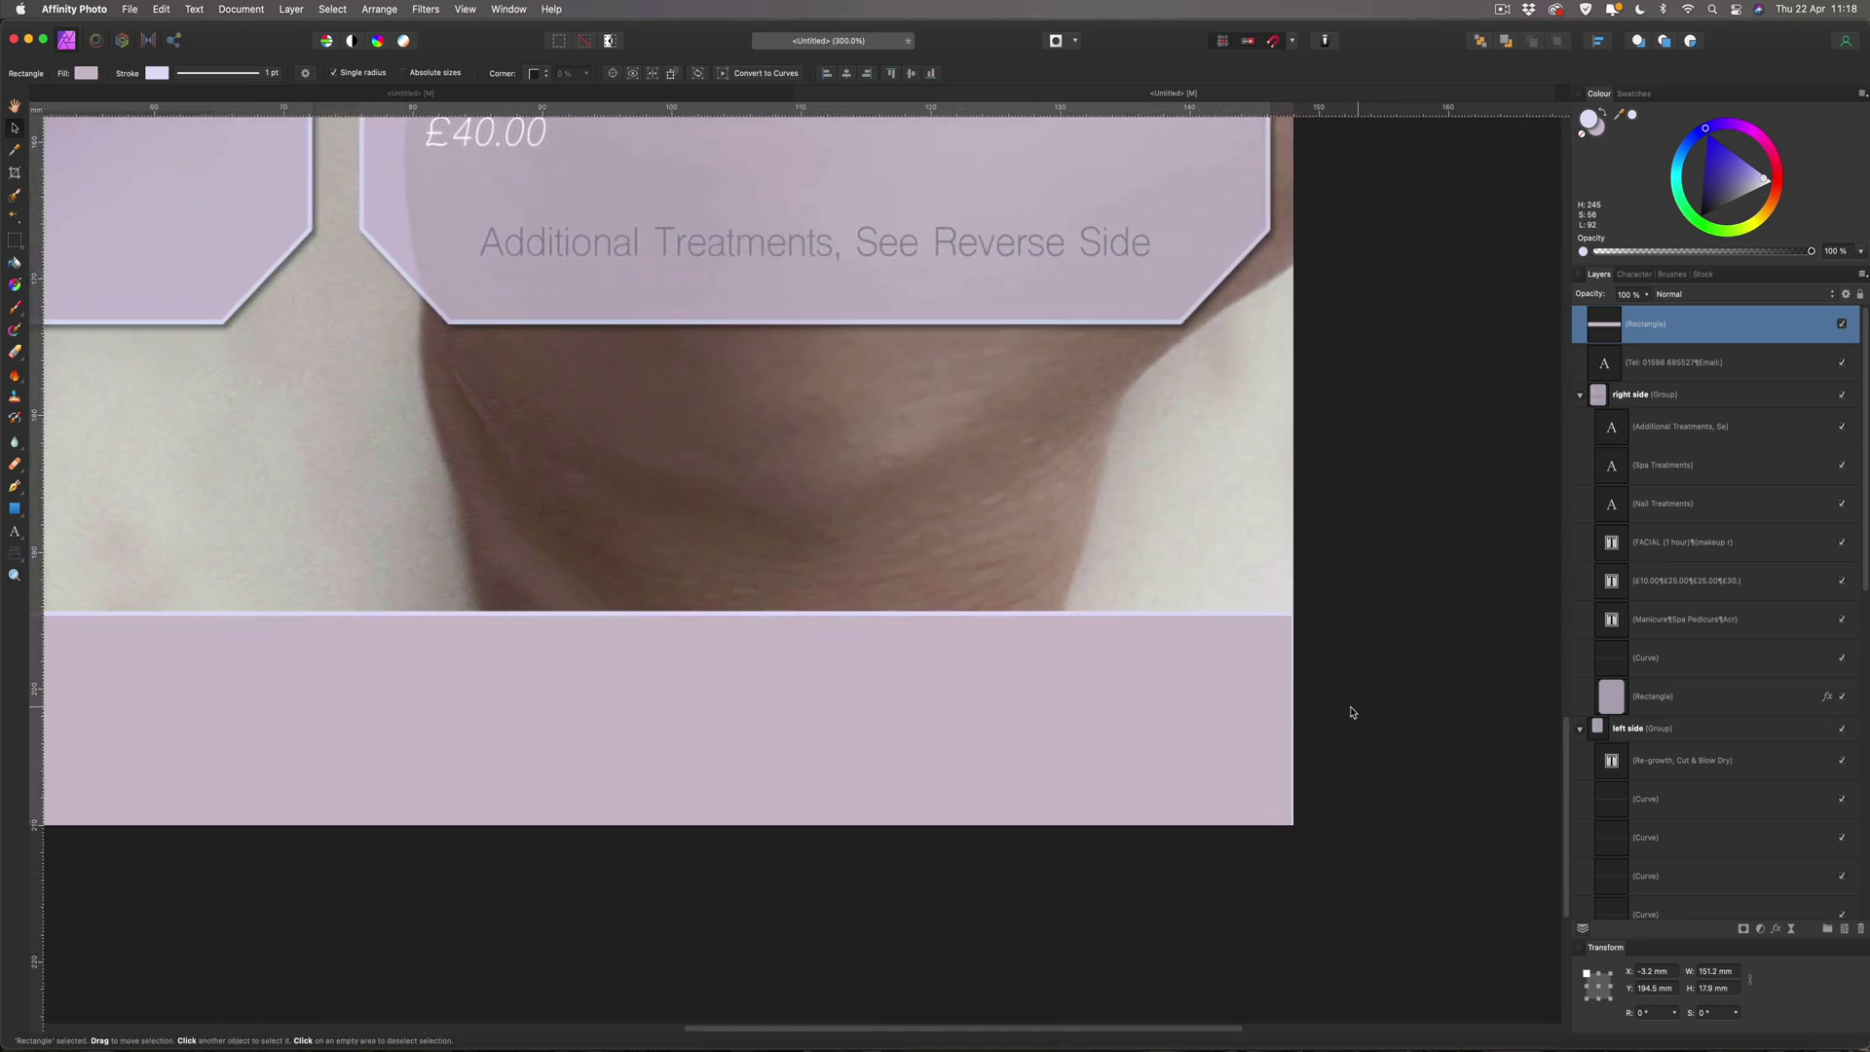
pyautogui.moveTo(1248, 736); pyautogui.dragTo(1326, 736)
pyautogui.click(1364, 711)
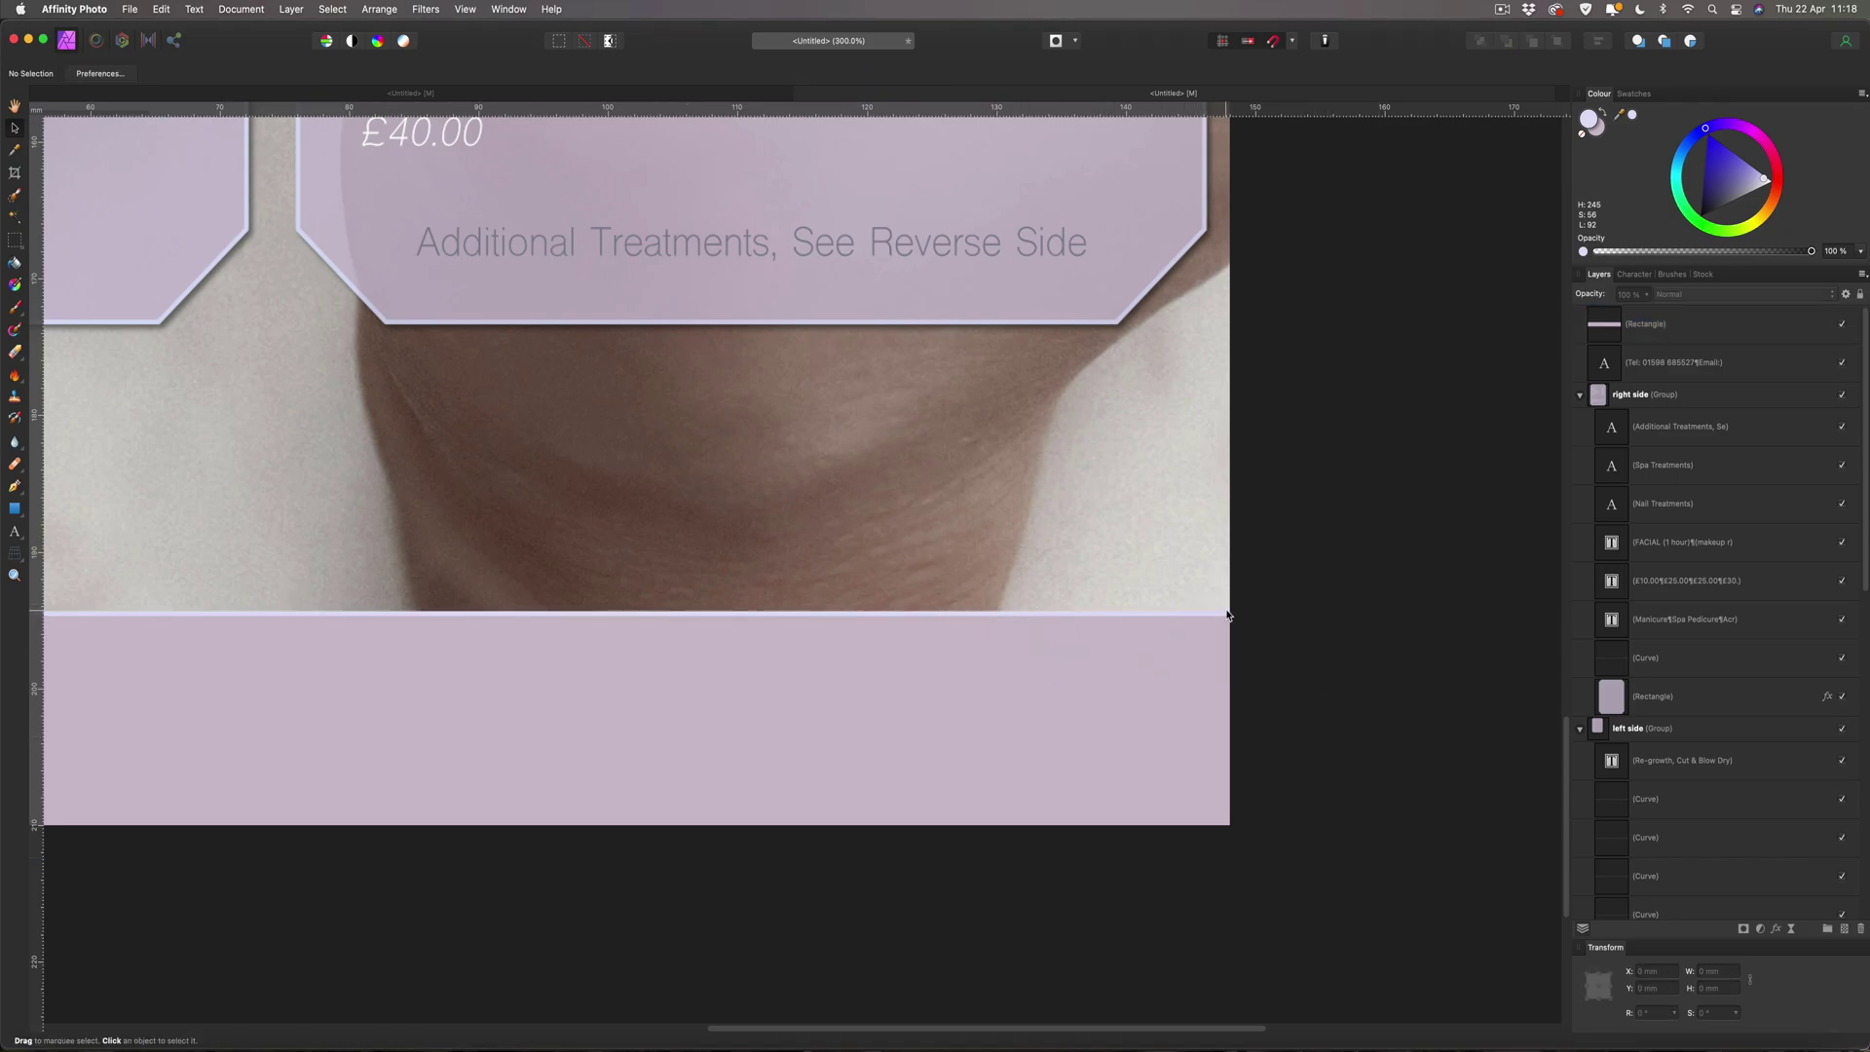
pyautogui.press('super+minus')
pyautogui.press('super+minus')
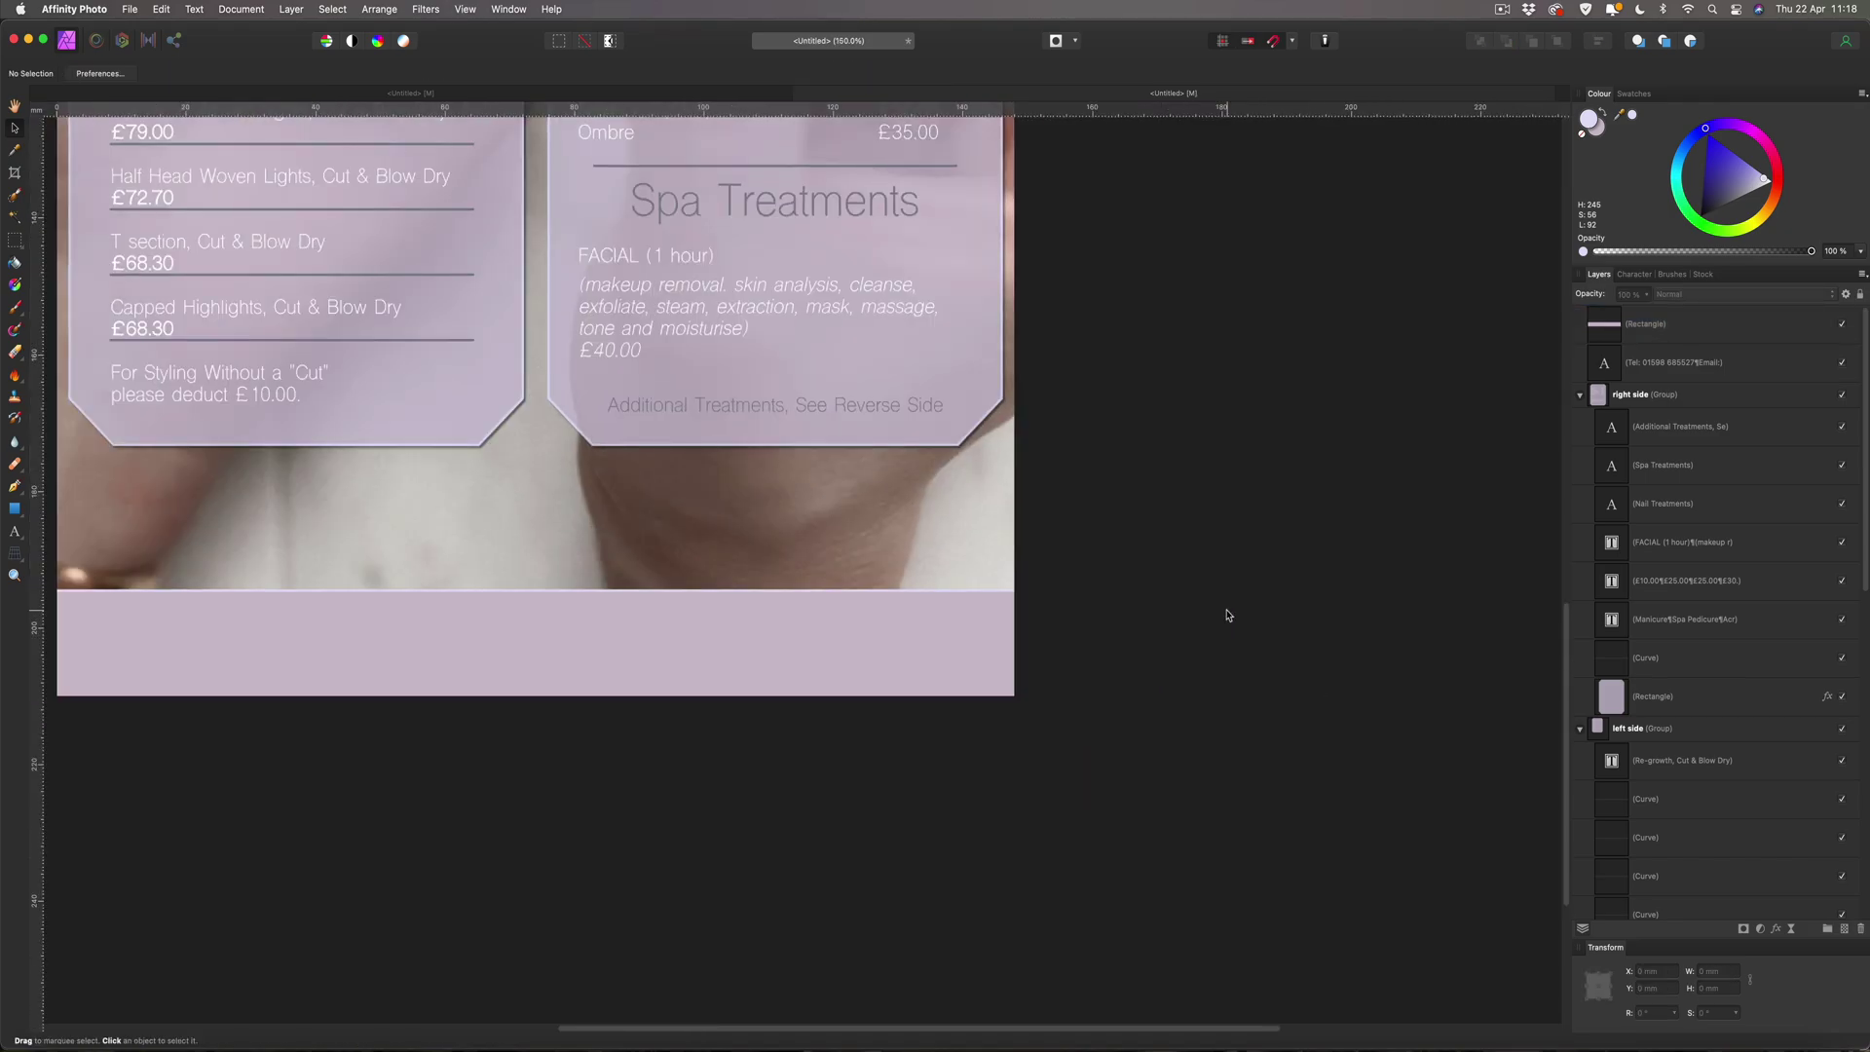
pyautogui.press('super+0')
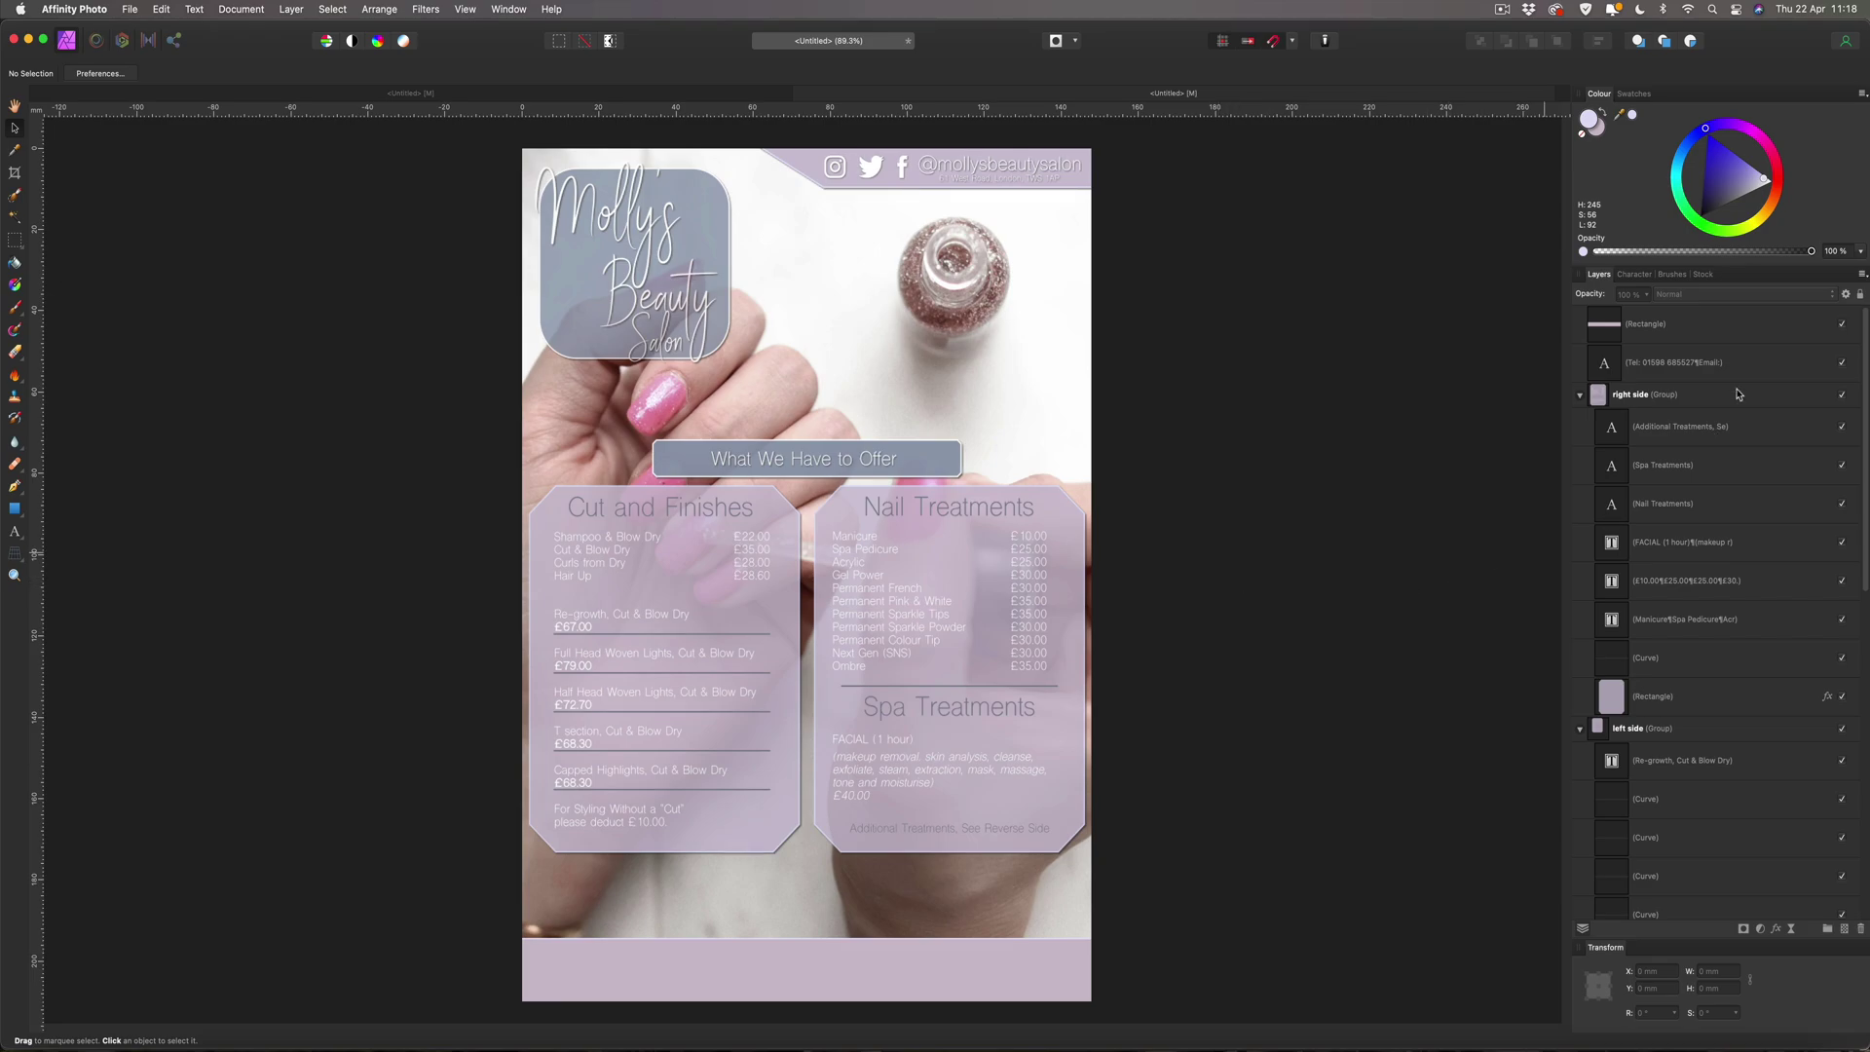
# Move the Tel contact text layer above the rectangle and position it at the band's top-left.
pyautogui.moveTo(1610, 362); pyautogui.dragTo(1597, 314)
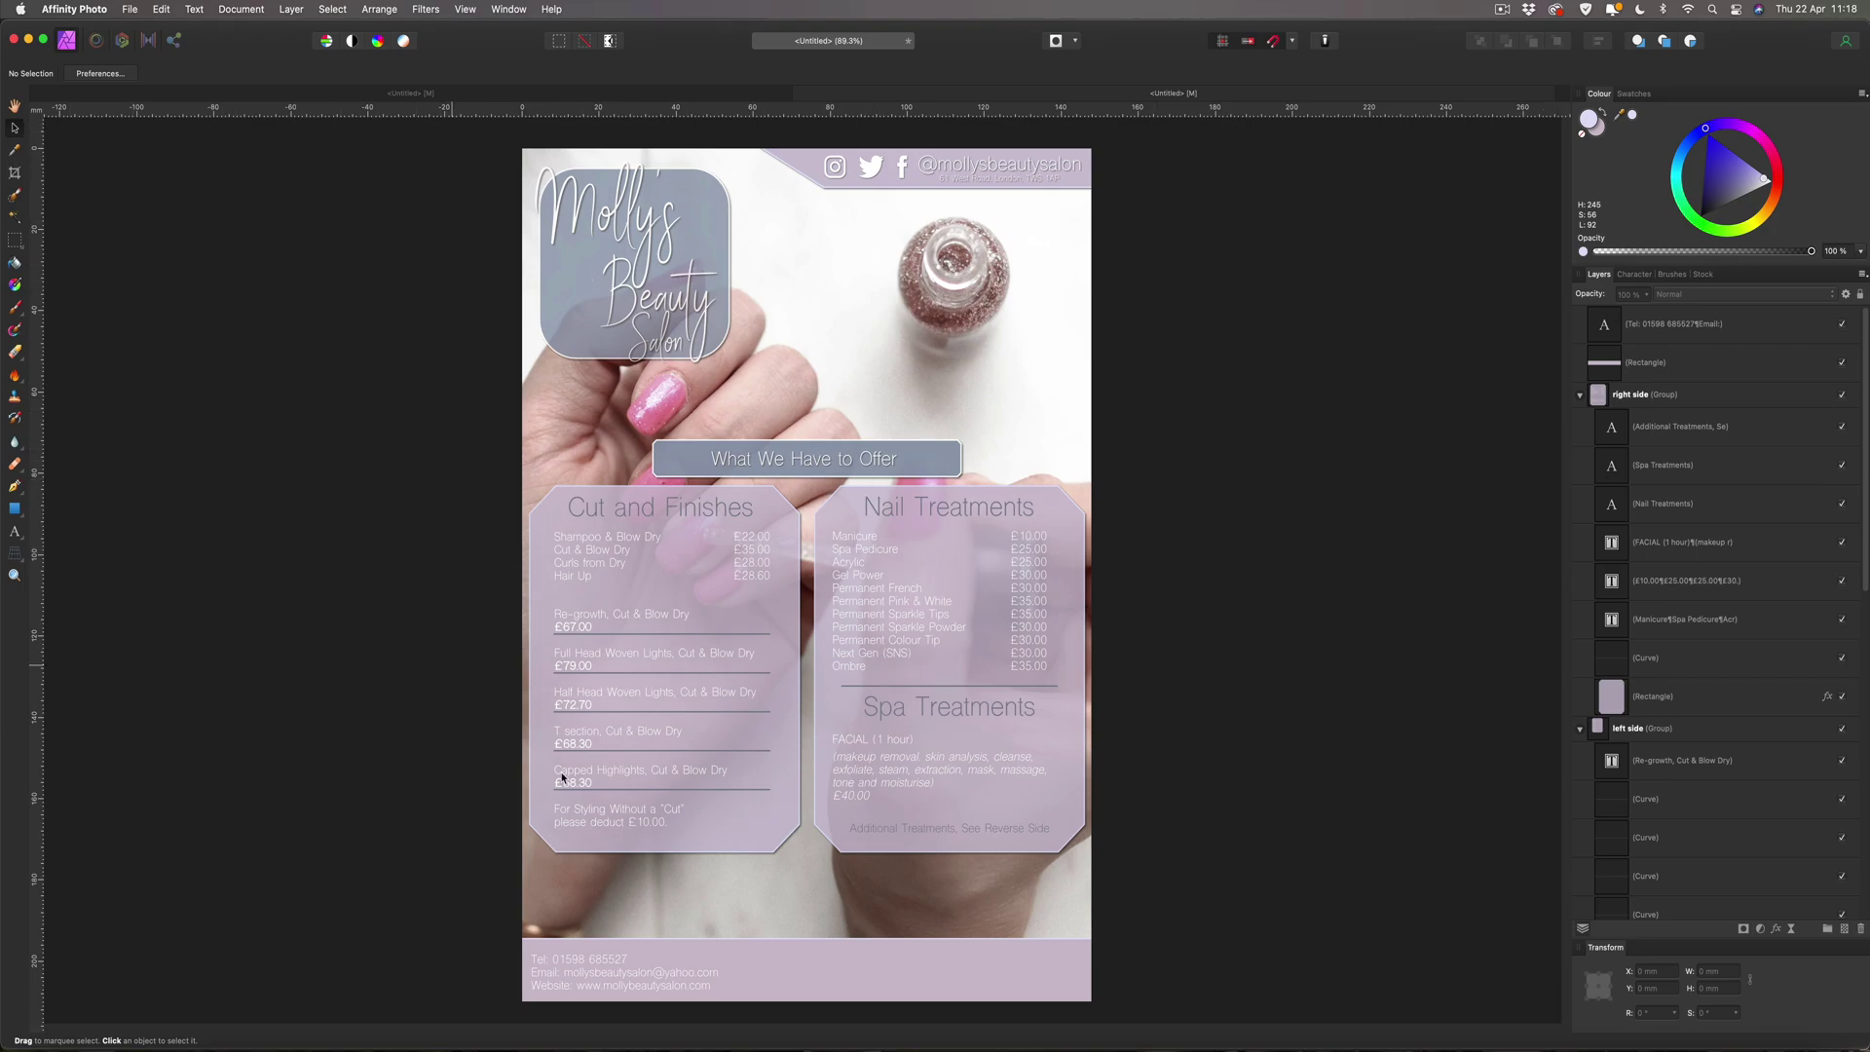
pyautogui.click(598, 978)
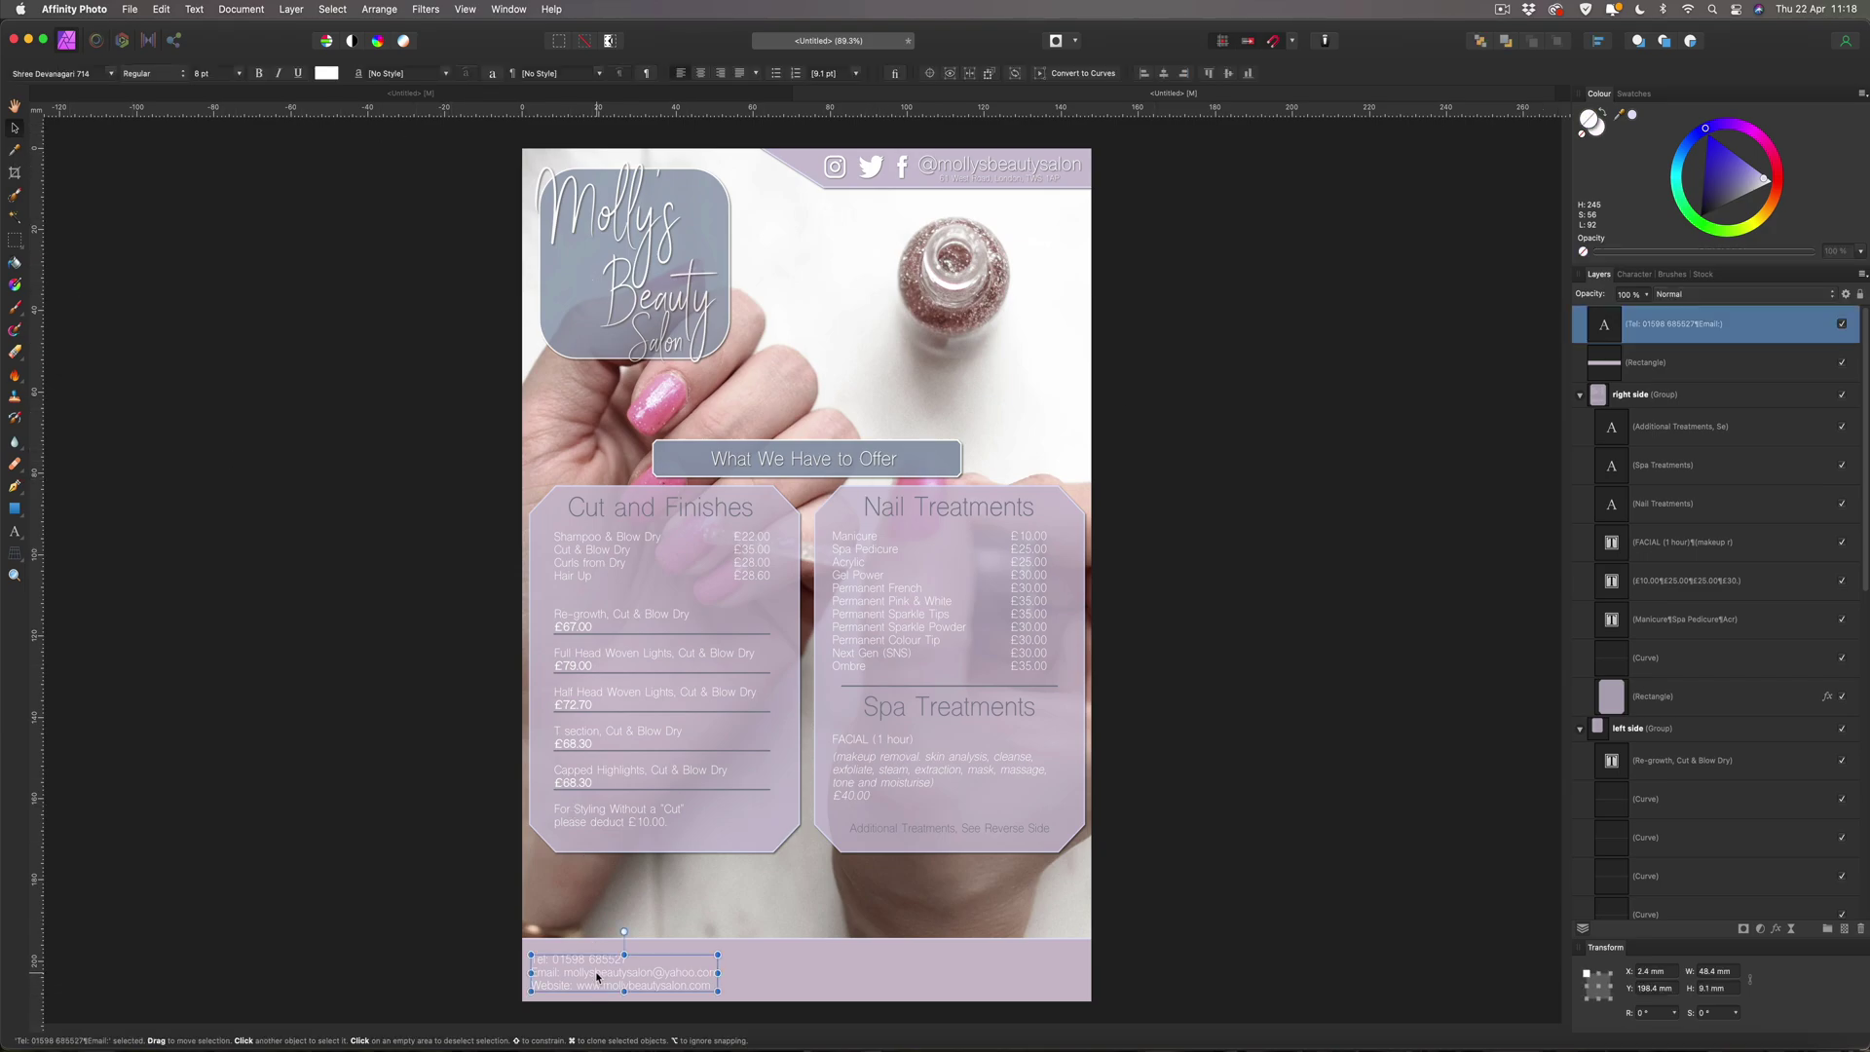
pyautogui.moveTo(596, 972); pyautogui.dragTo(597, 970)
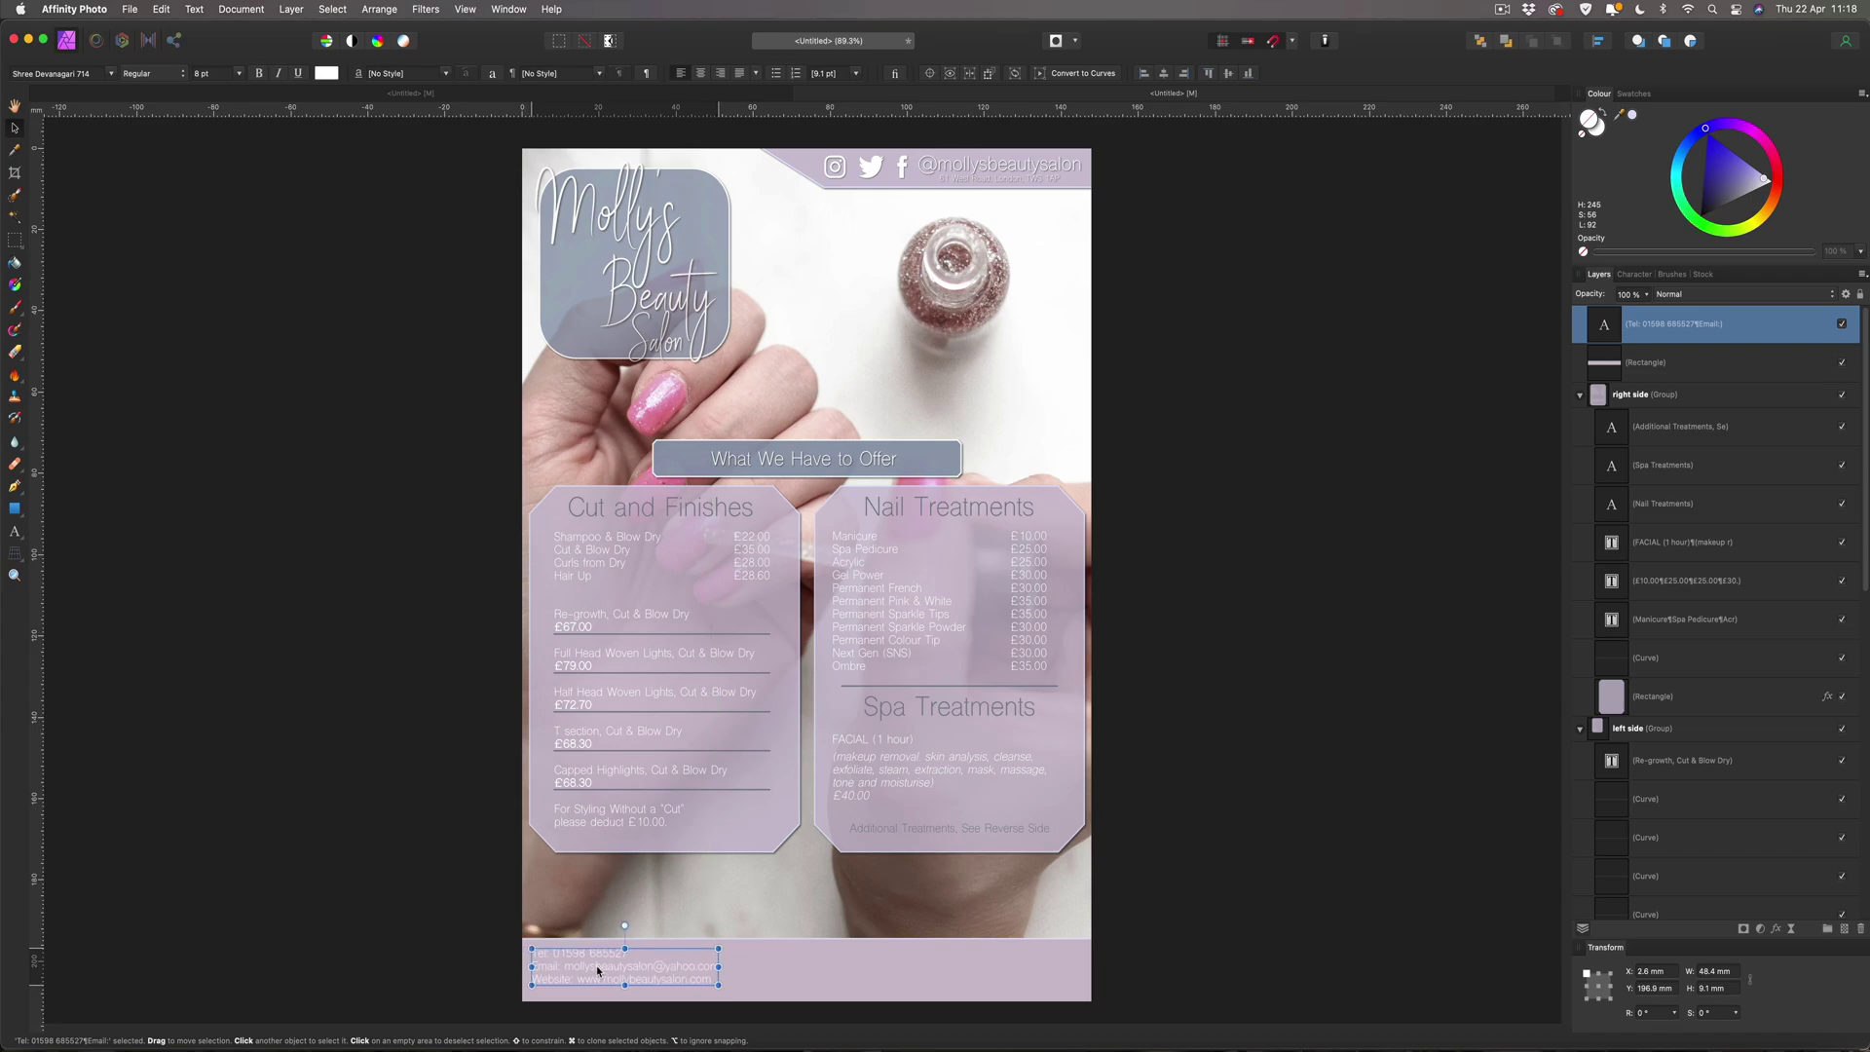
pyautogui.moveTo(598, 971); pyautogui.dragTo(586, 962)
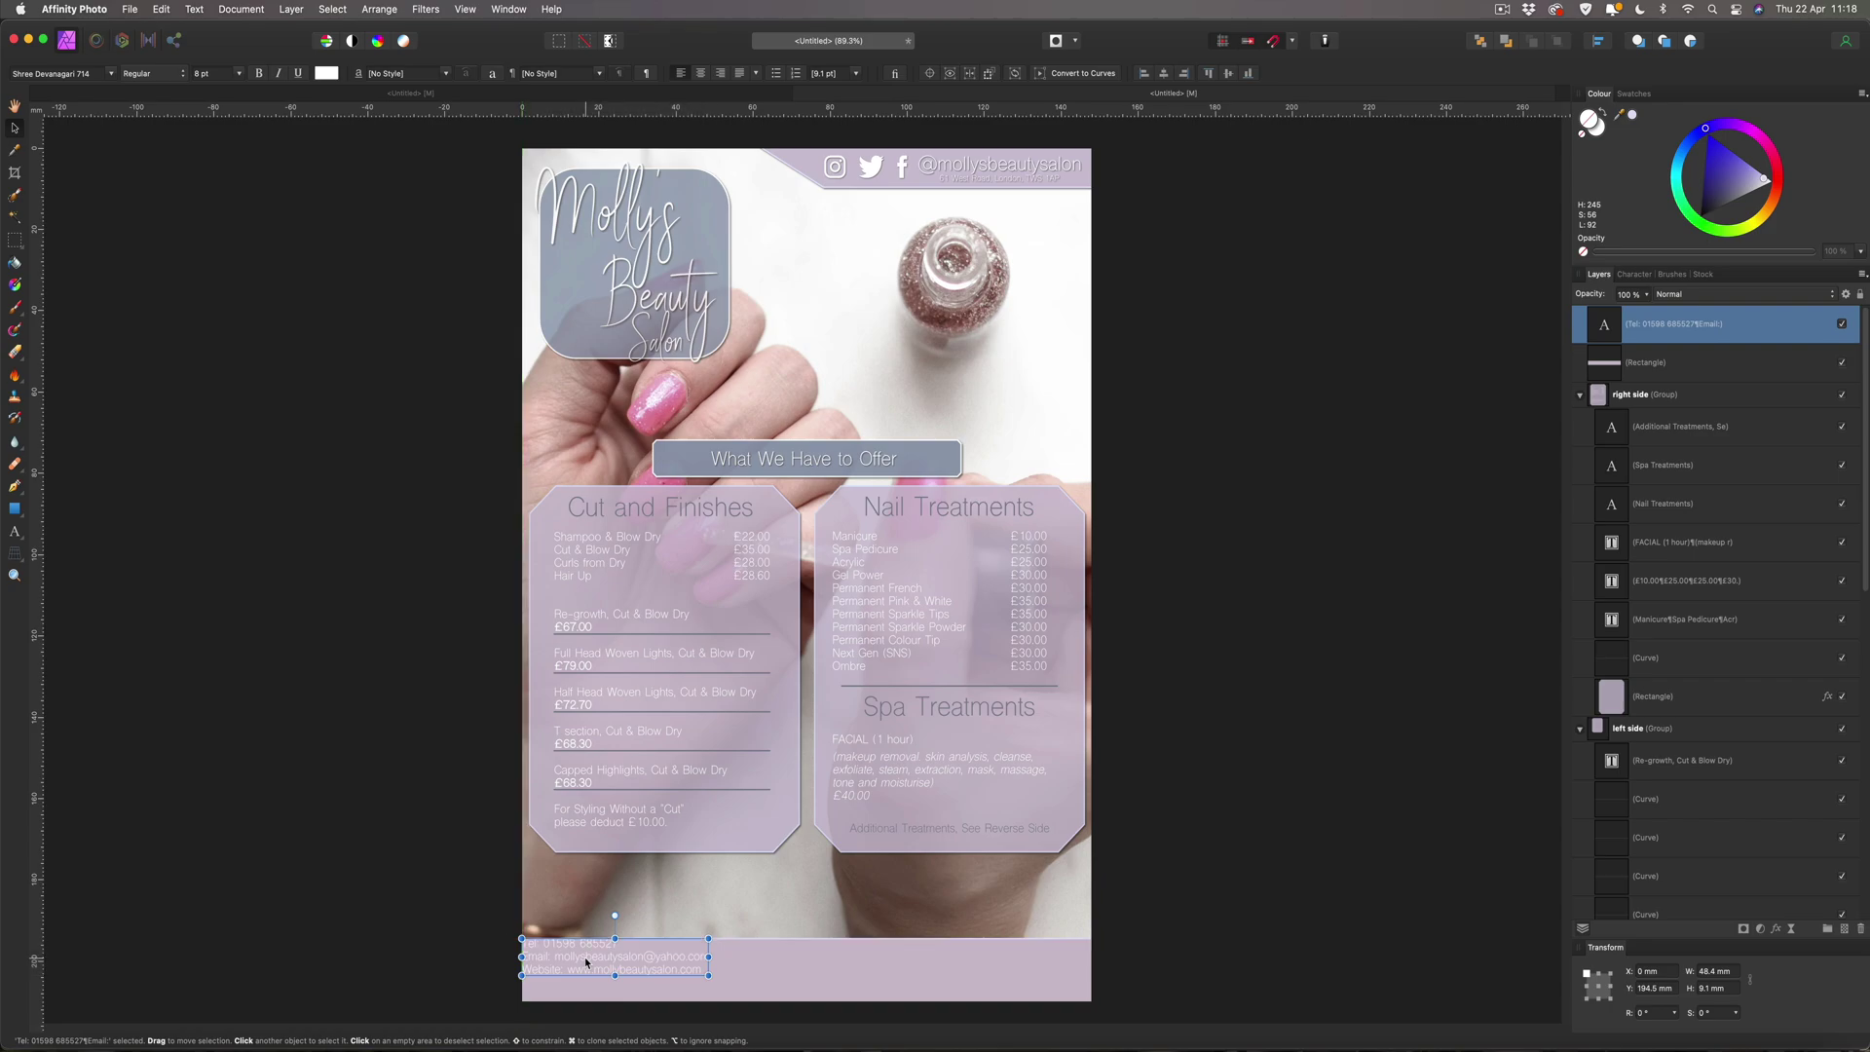
pyautogui.moveTo(586, 962); pyautogui.dragTo(586, 964)
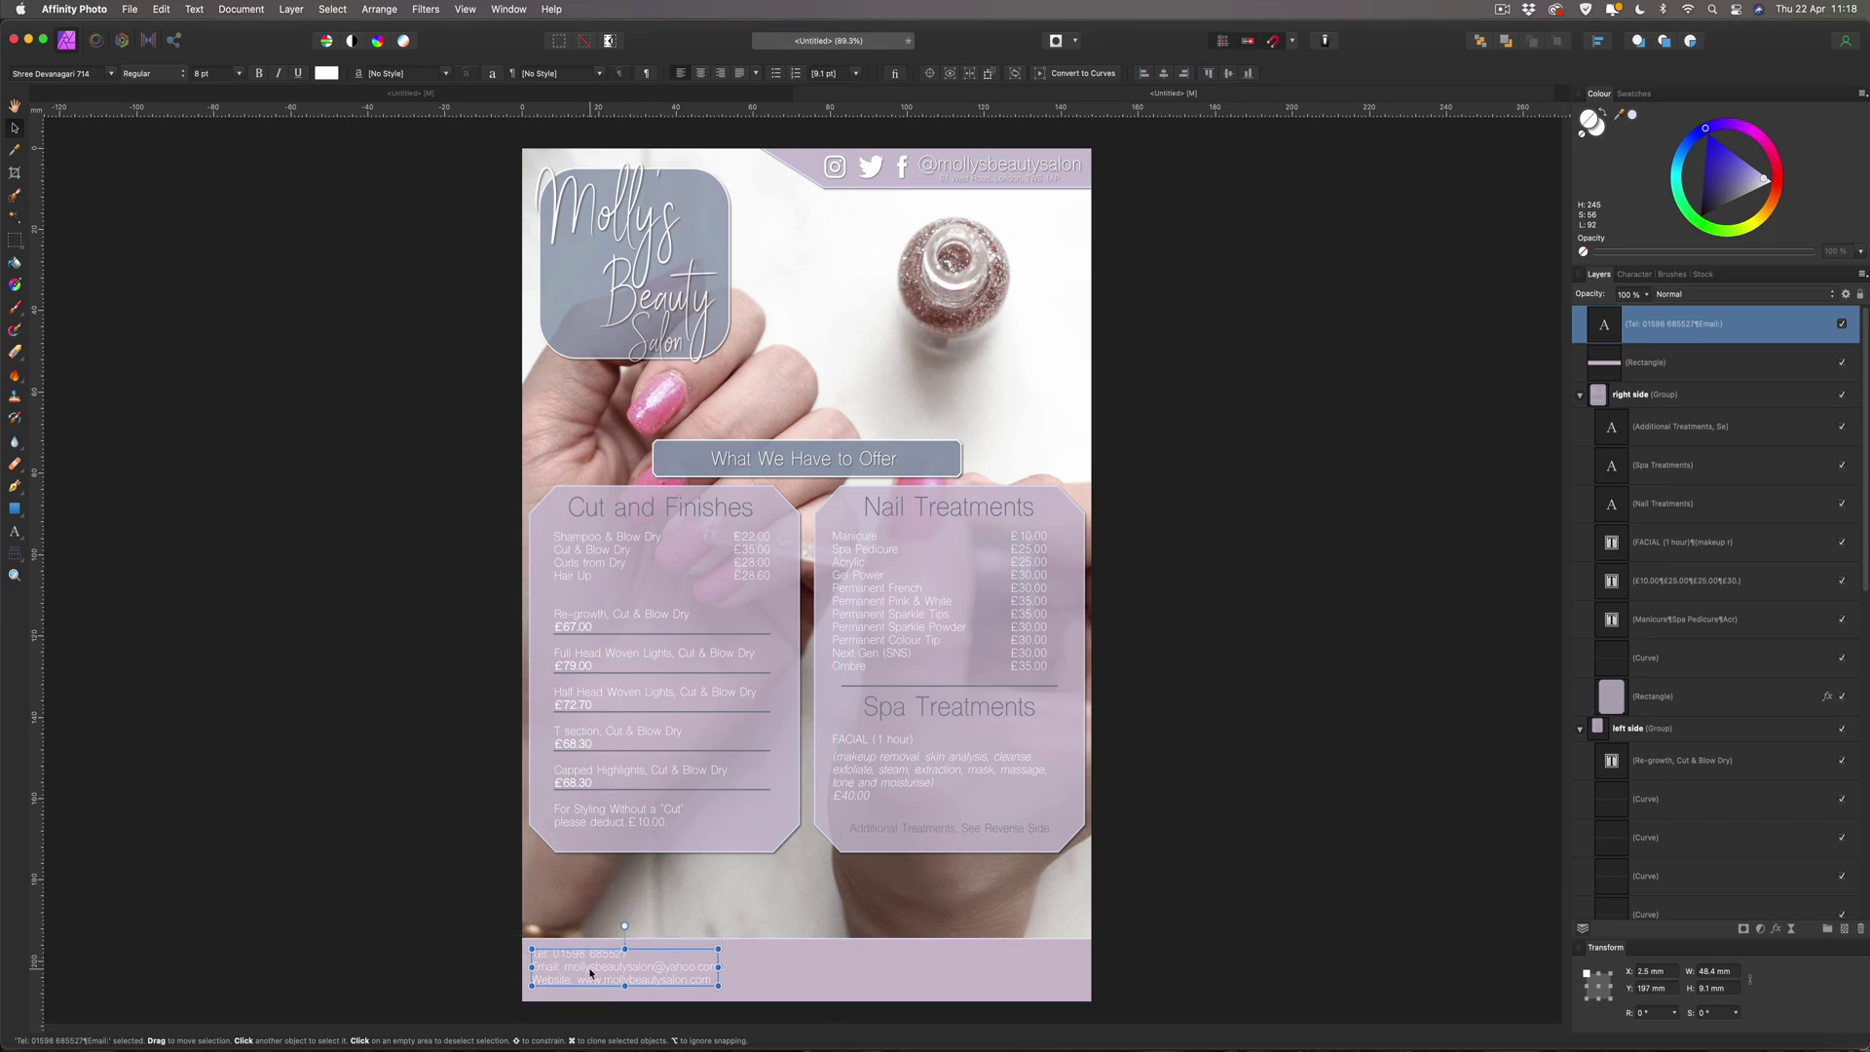
pyautogui.click(231, 749)
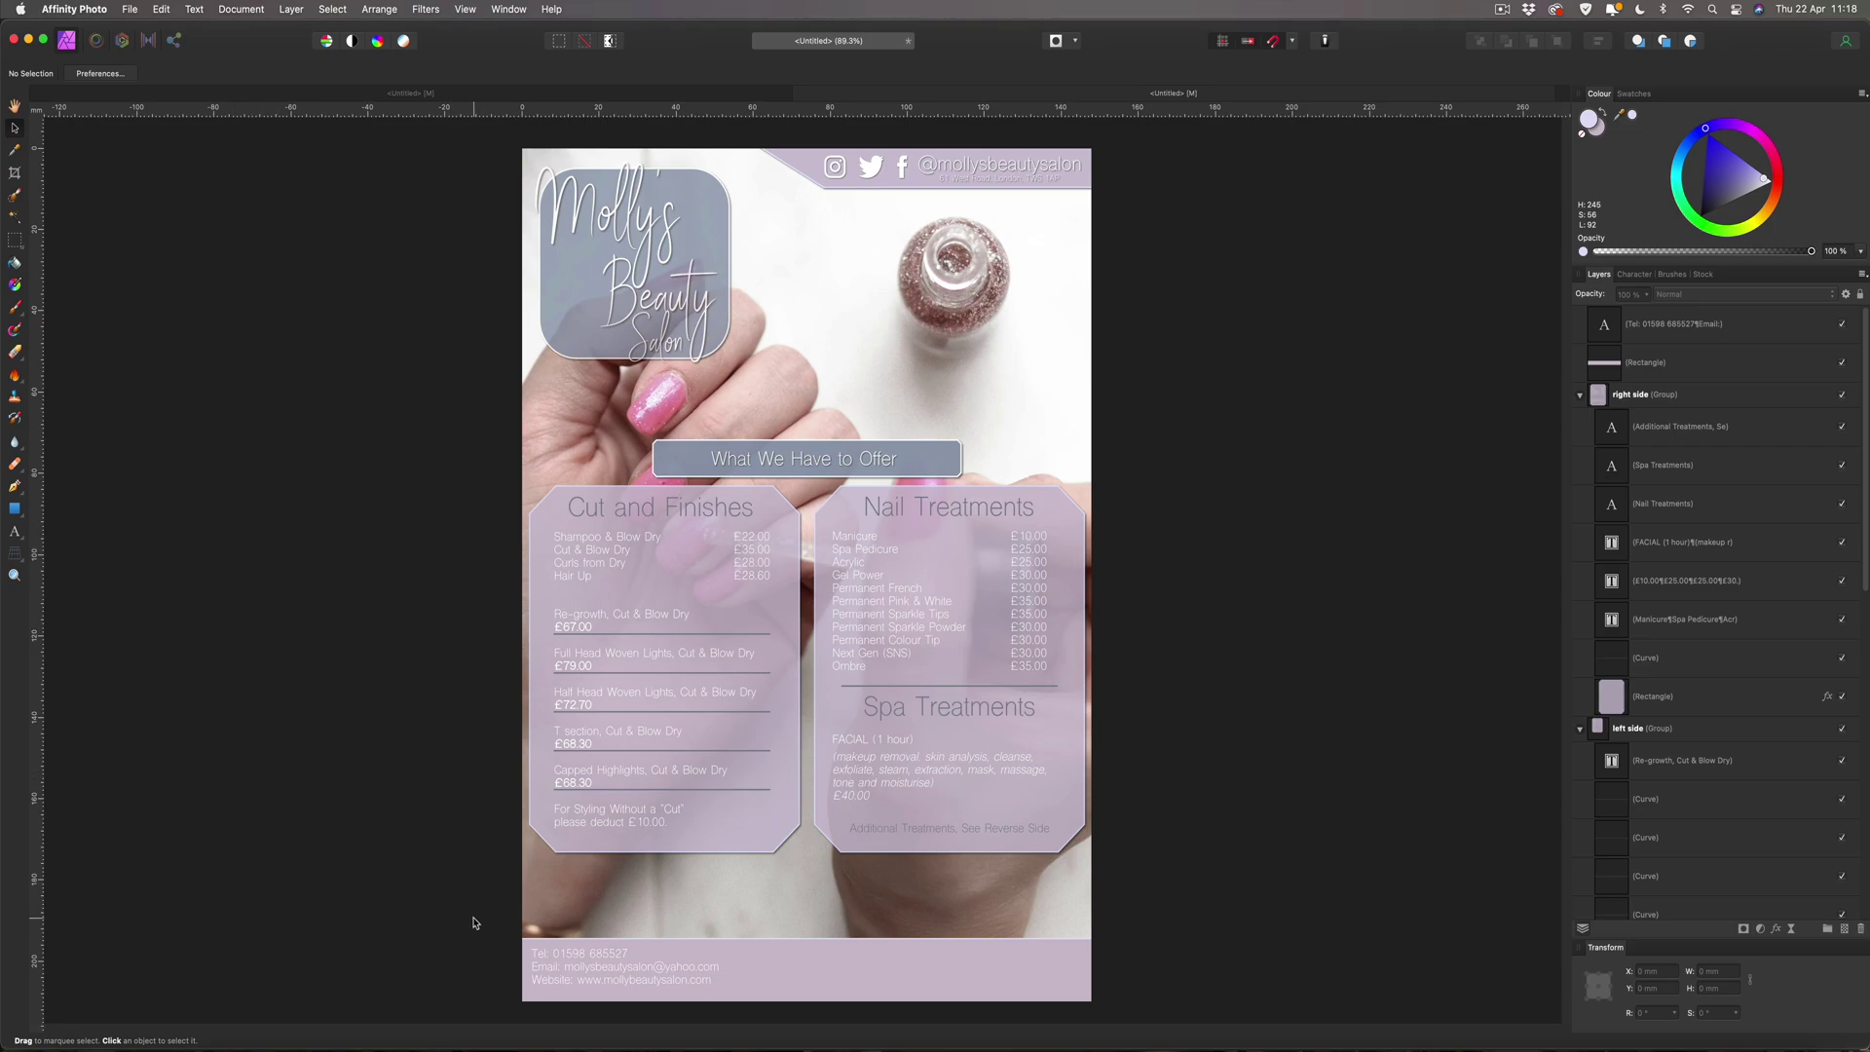
# Trim the footer band to about 15.4 mm tall and nudge the contact text down inside it.
pyautogui.click(776, 964)
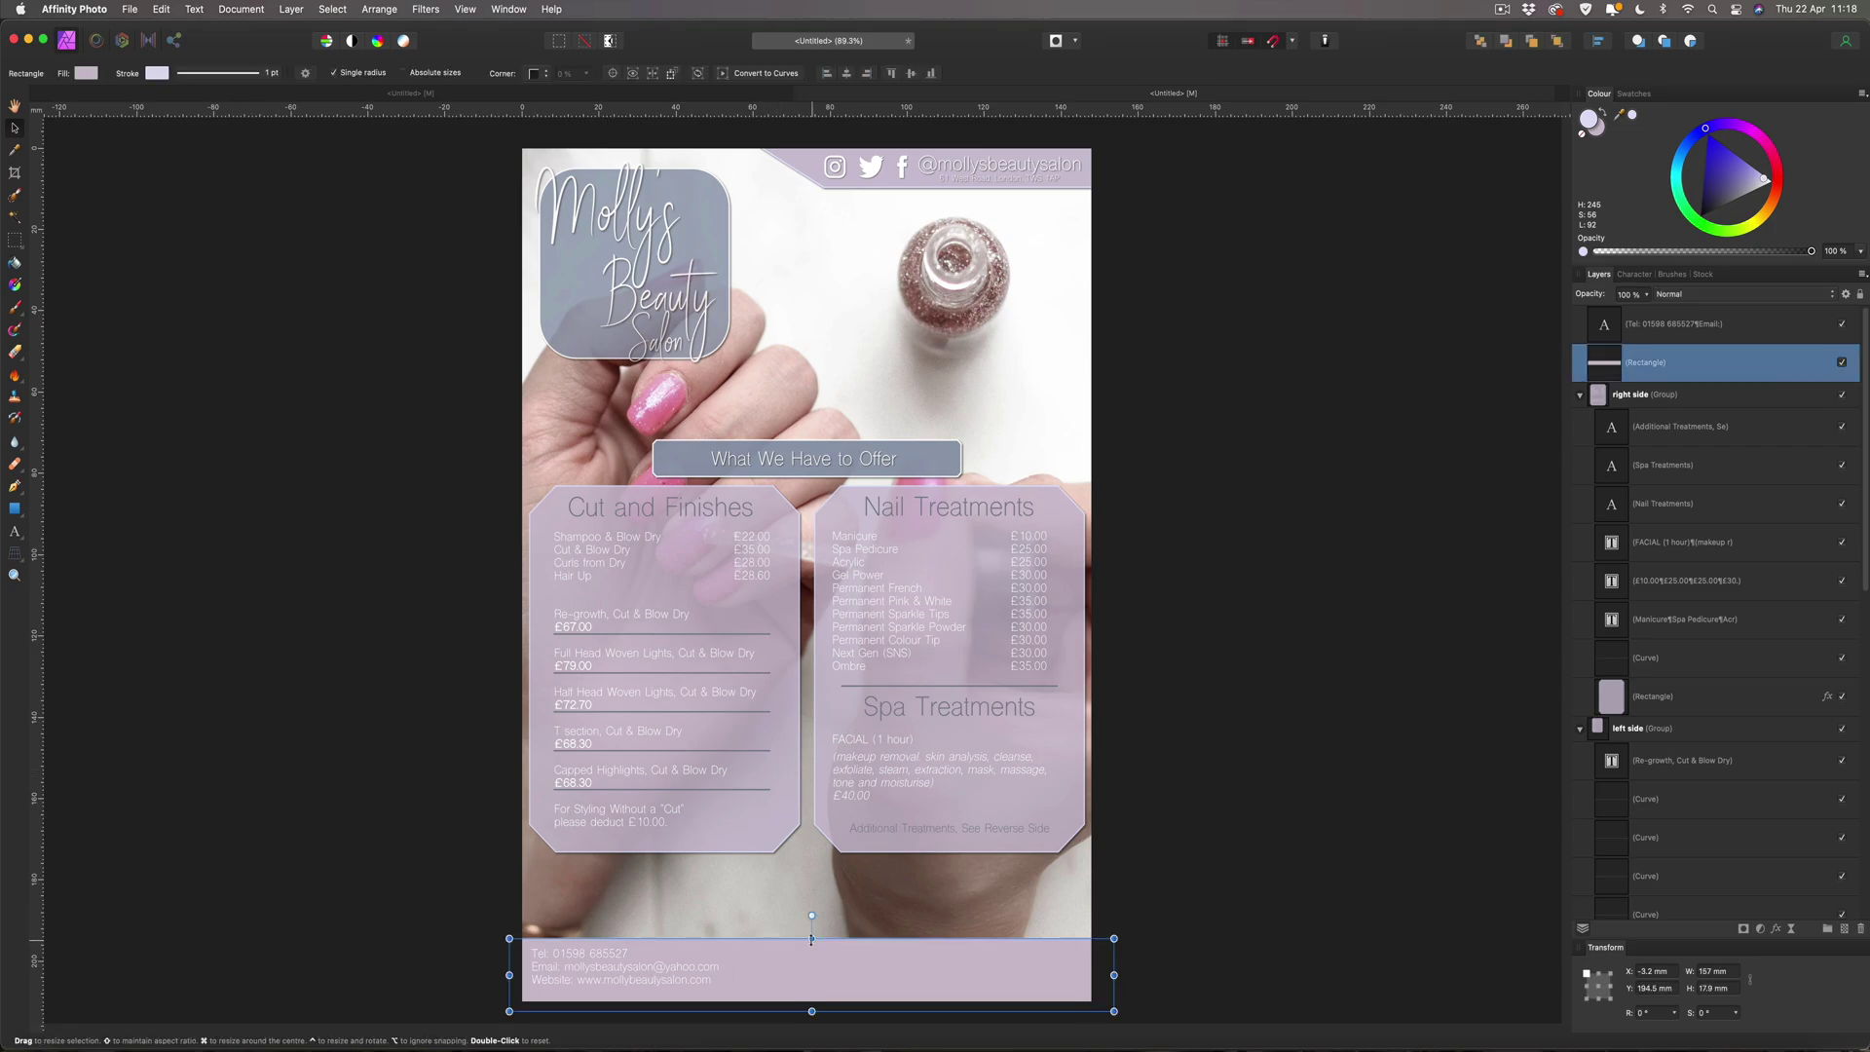
pyautogui.moveTo(811, 941); pyautogui.dragTo(811, 944)
pyautogui.moveTo(813, 947); pyautogui.dragTo(812, 944)
pyautogui.click(634, 967)
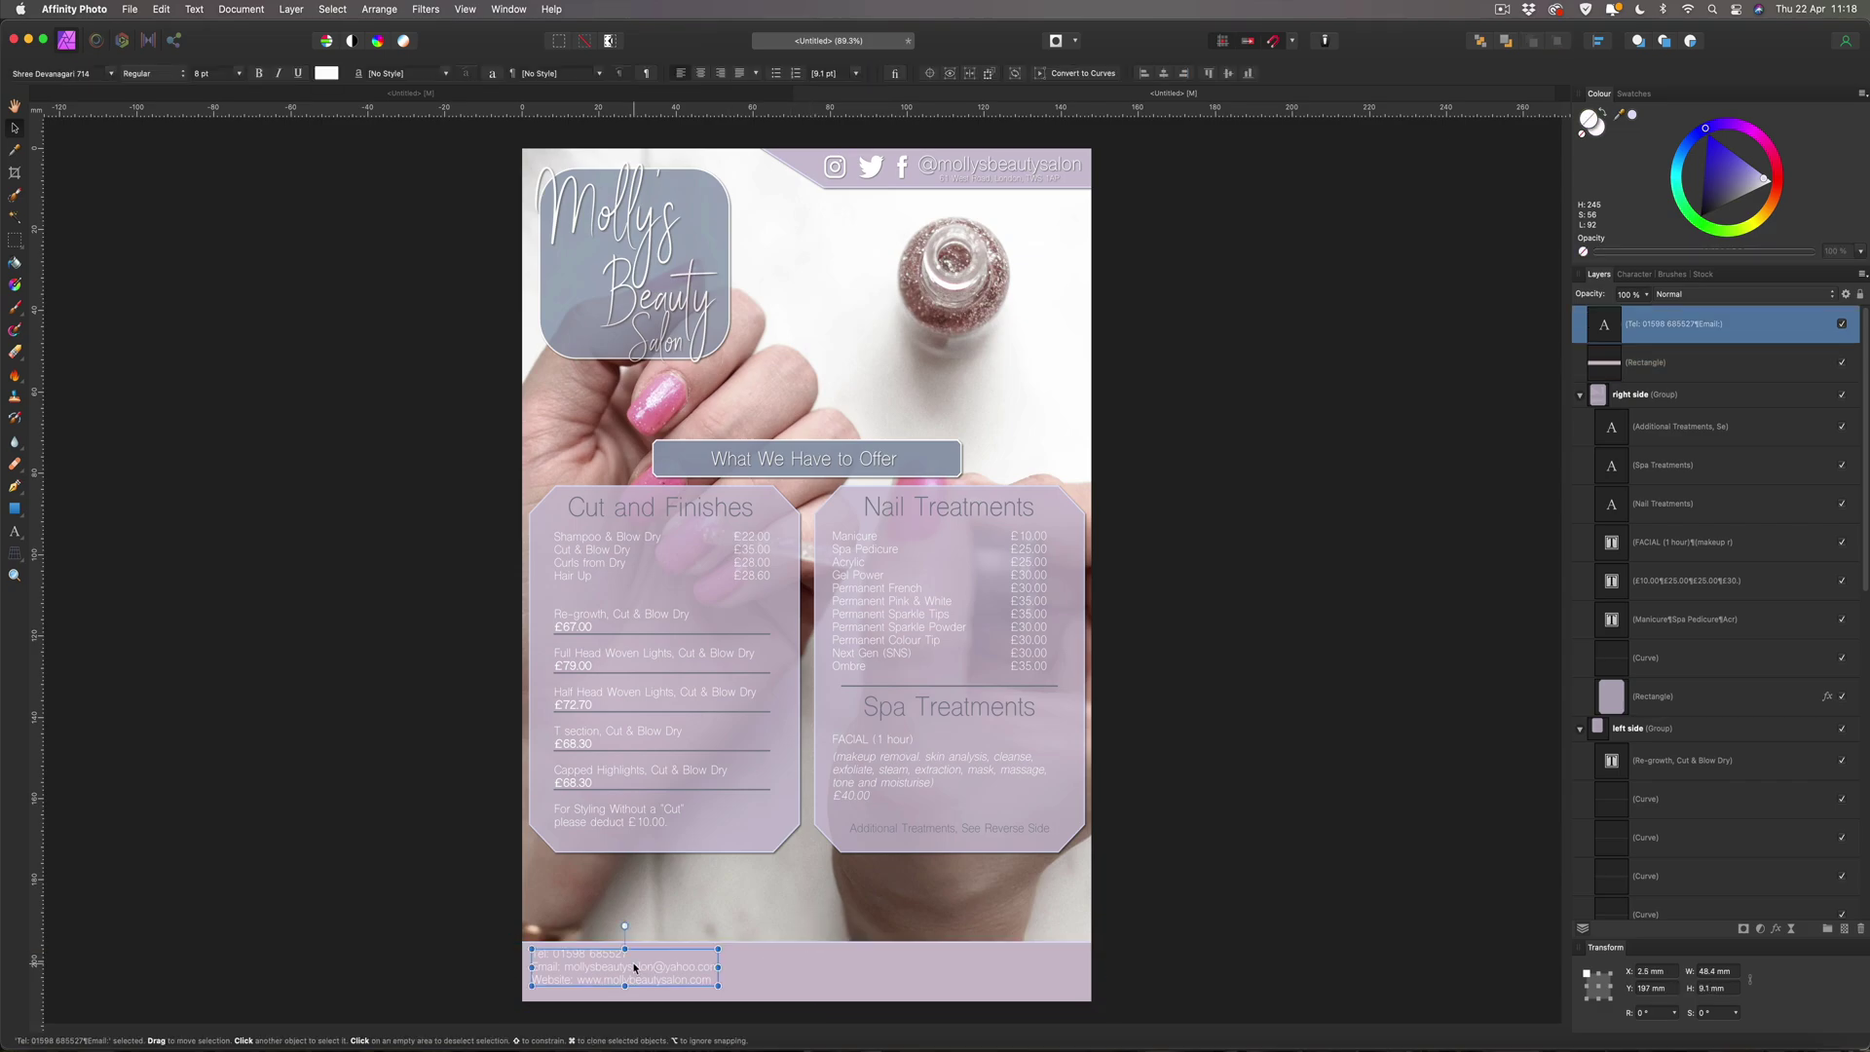
pyautogui.moveTo(634, 967); pyautogui.dragTo(635, 961)
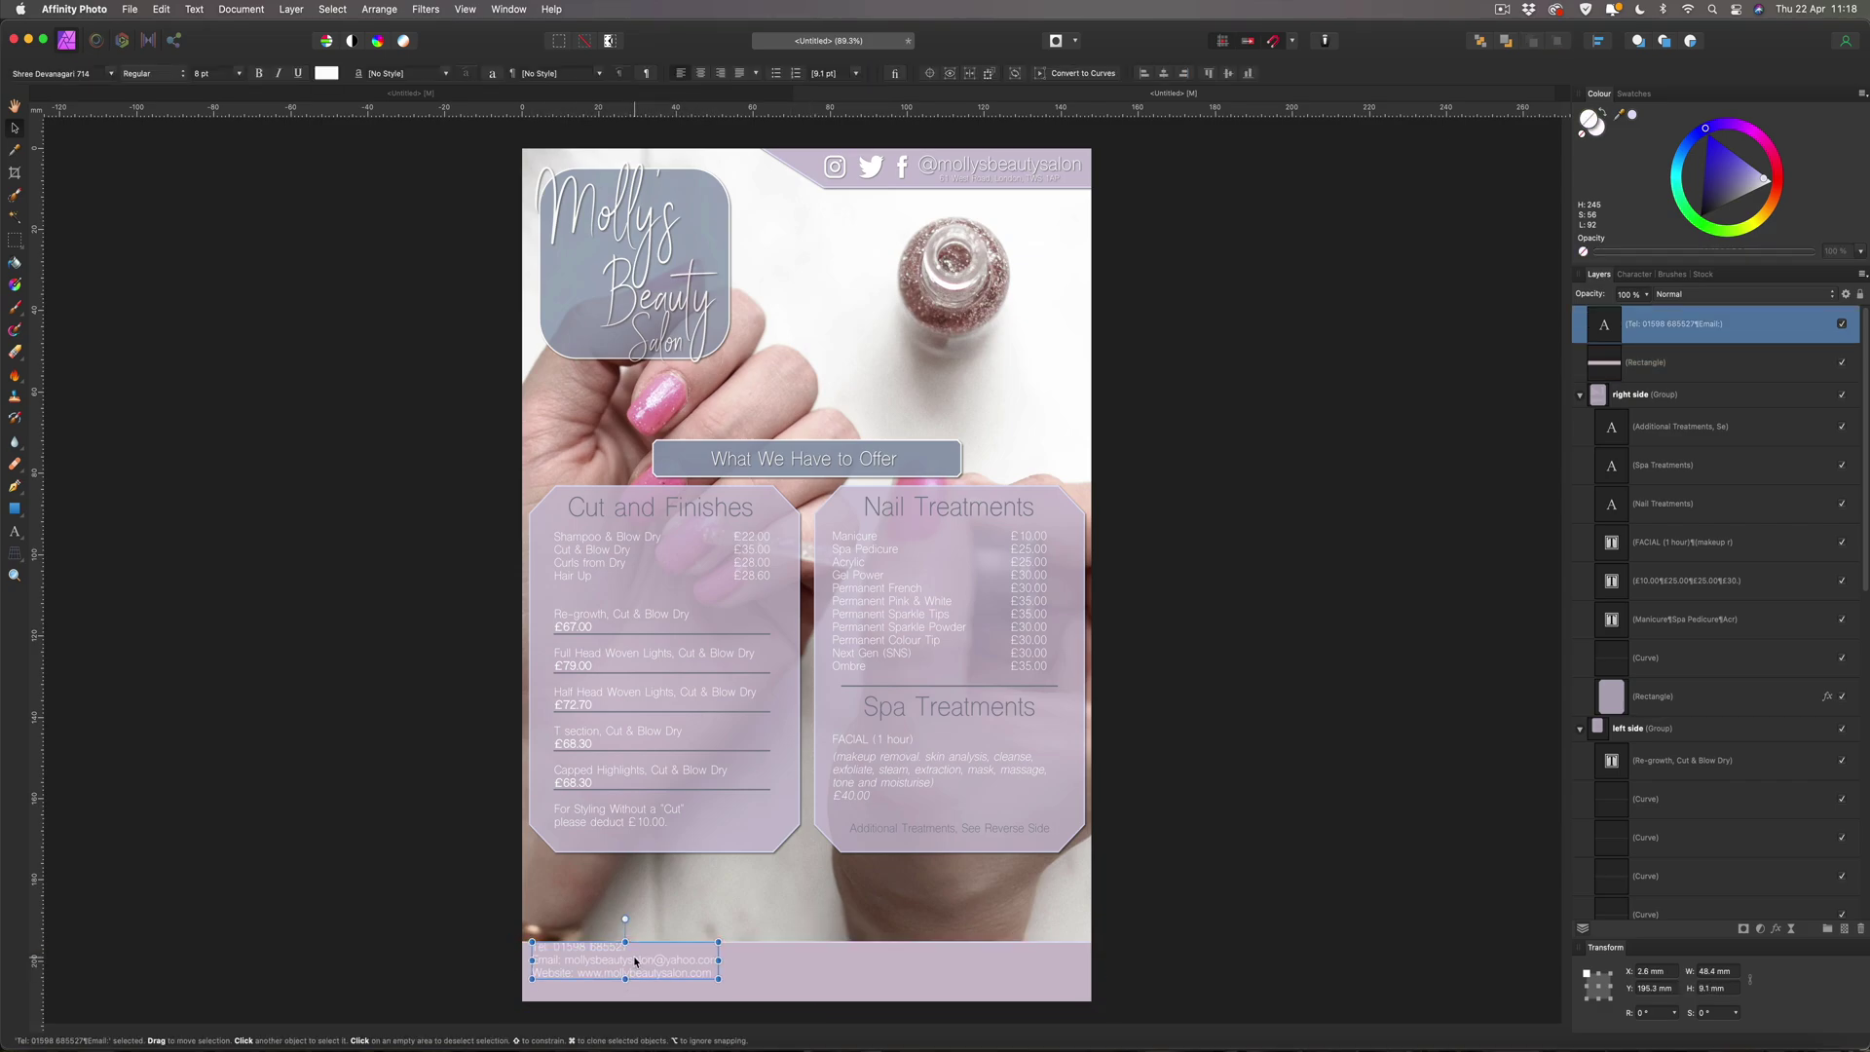
pyautogui.hotkey('shift', 'Down')
pyautogui.hotkey('shift', 'Down')
pyautogui.hotkey('shift', 'Down')
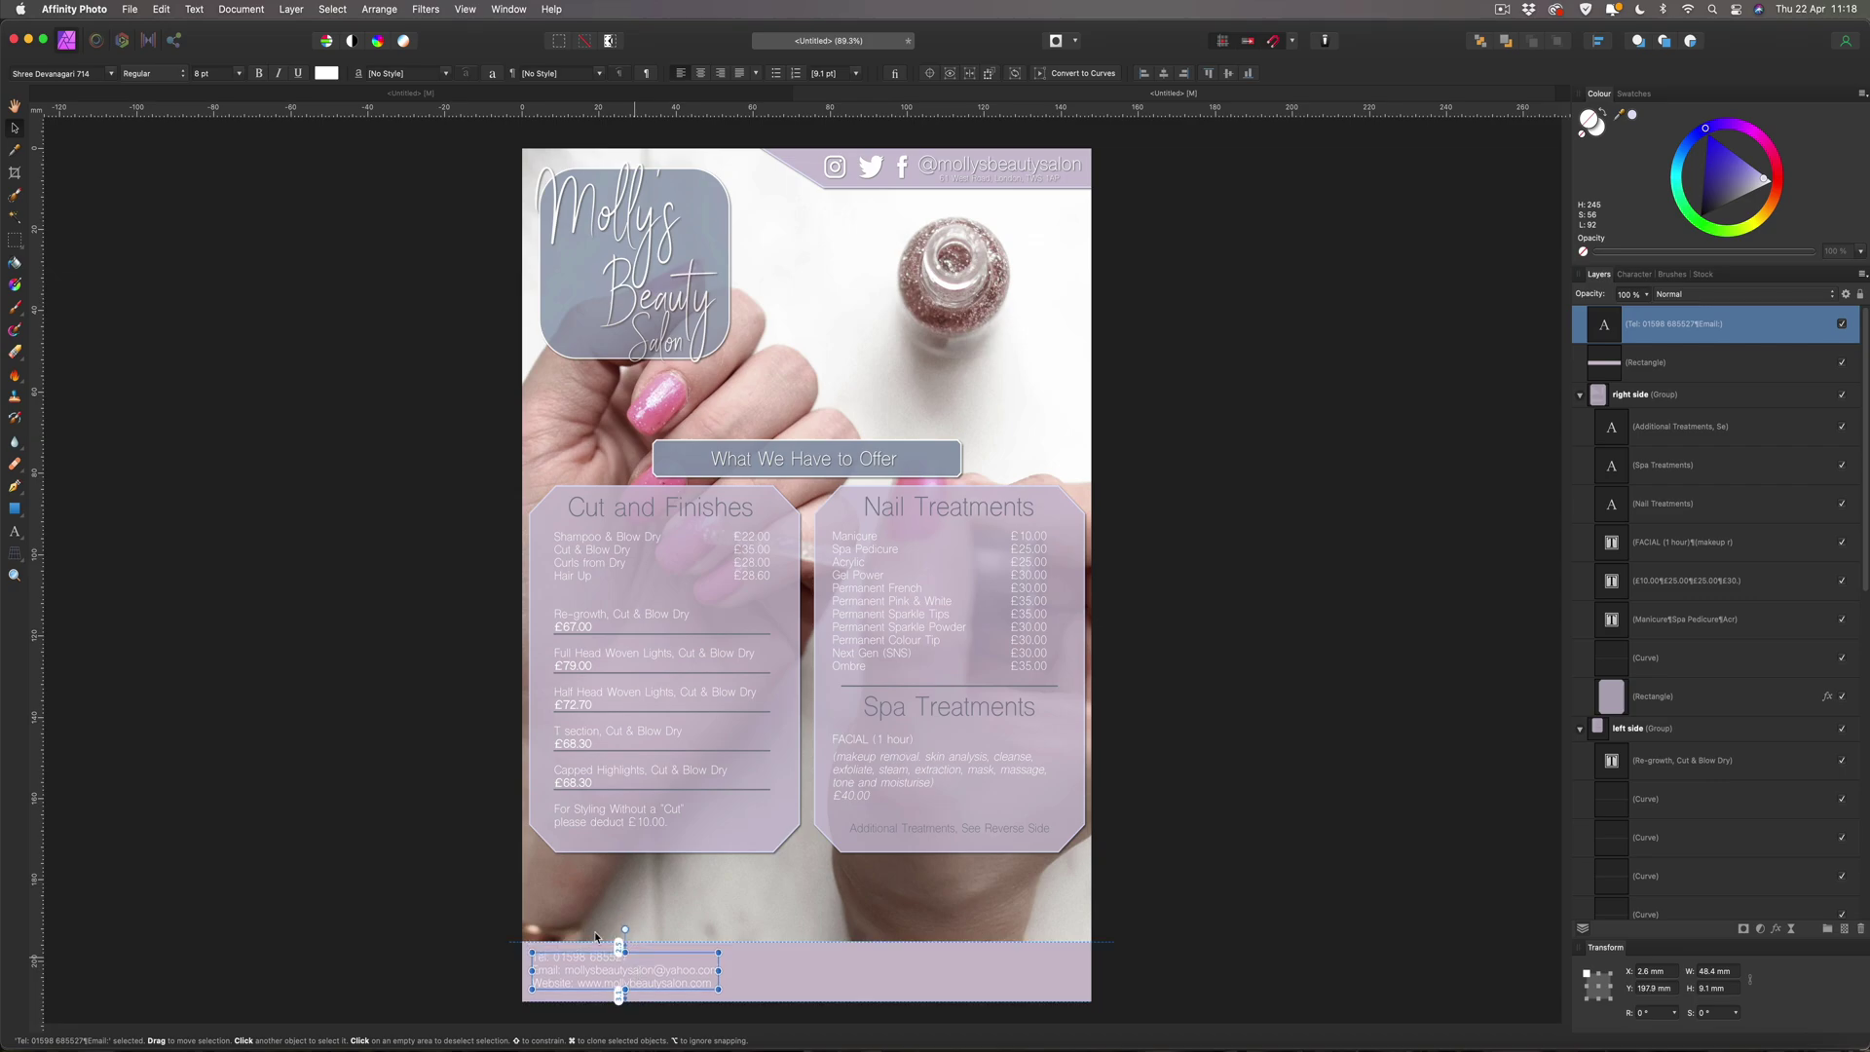
pyautogui.click(352, 852)
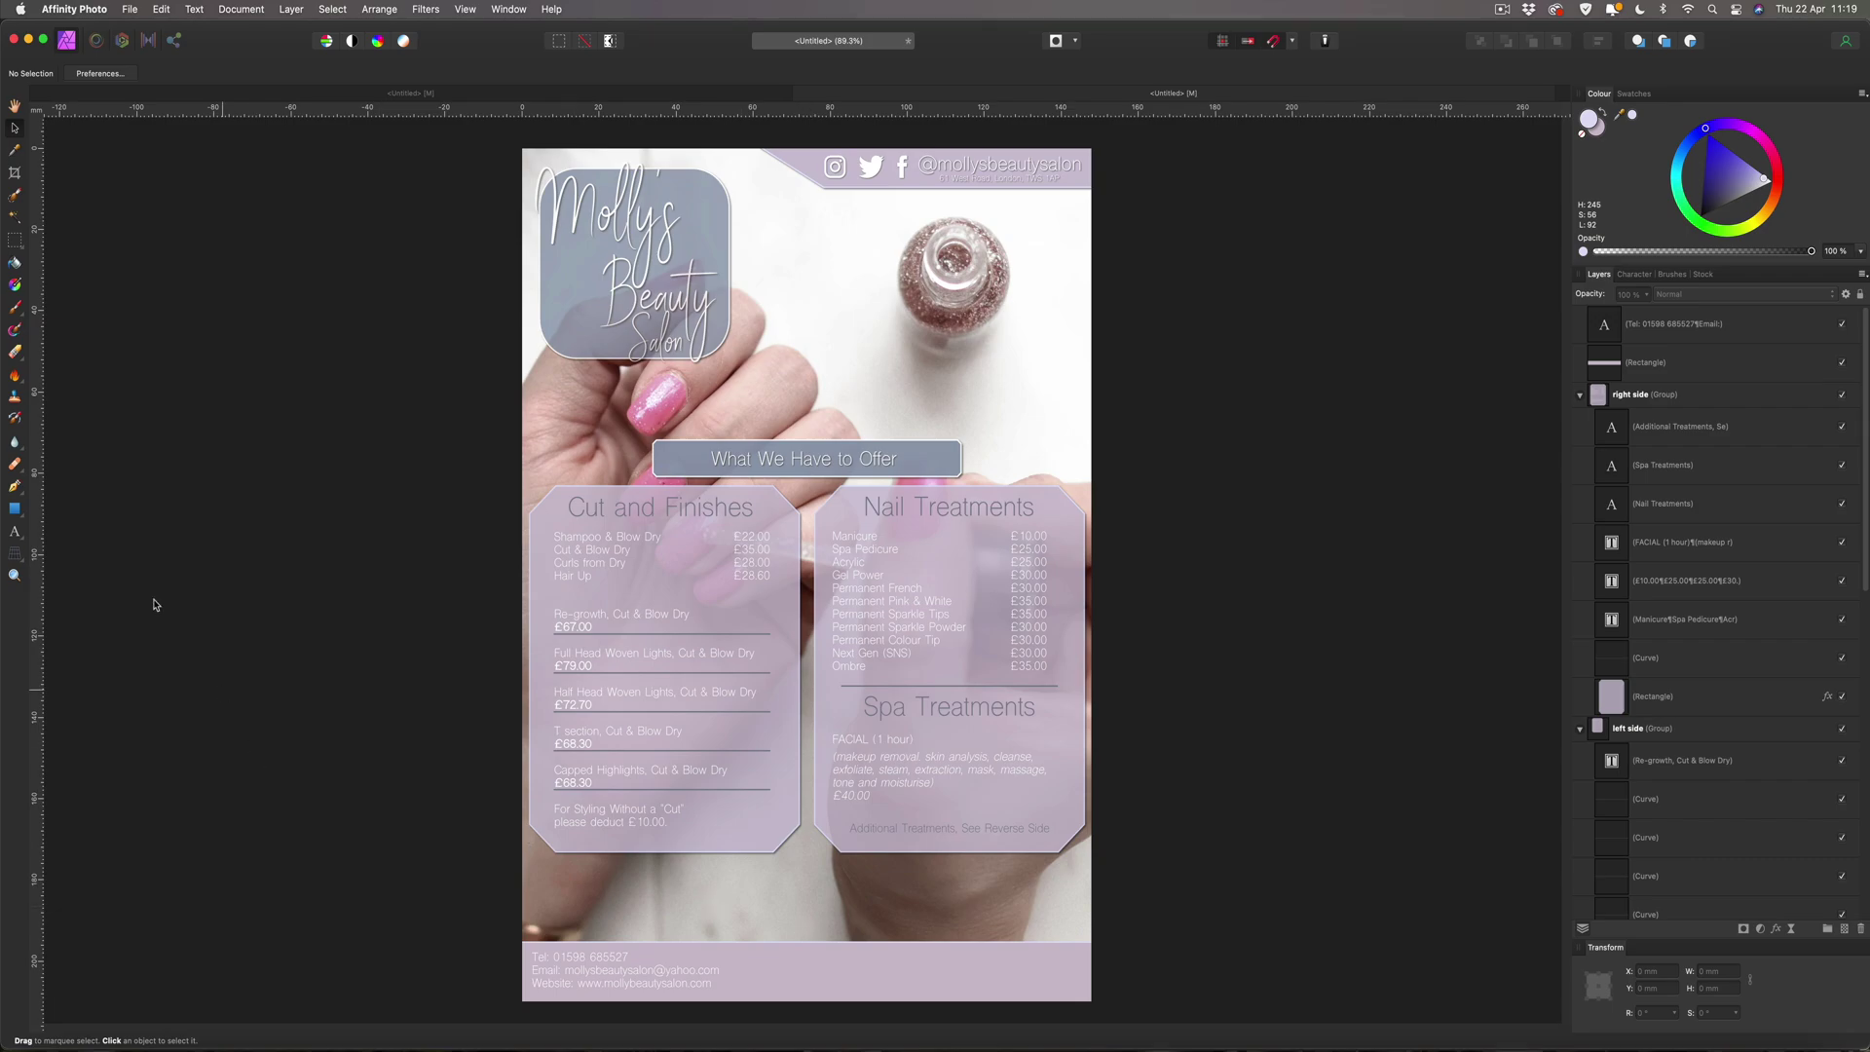
# Draw a rectangle above the contact bar, widen it, and centre it horizontally on the page.
pyautogui.click(15, 509)
pyautogui.moveTo(747, 913); pyautogui.dragTo(875, 970)
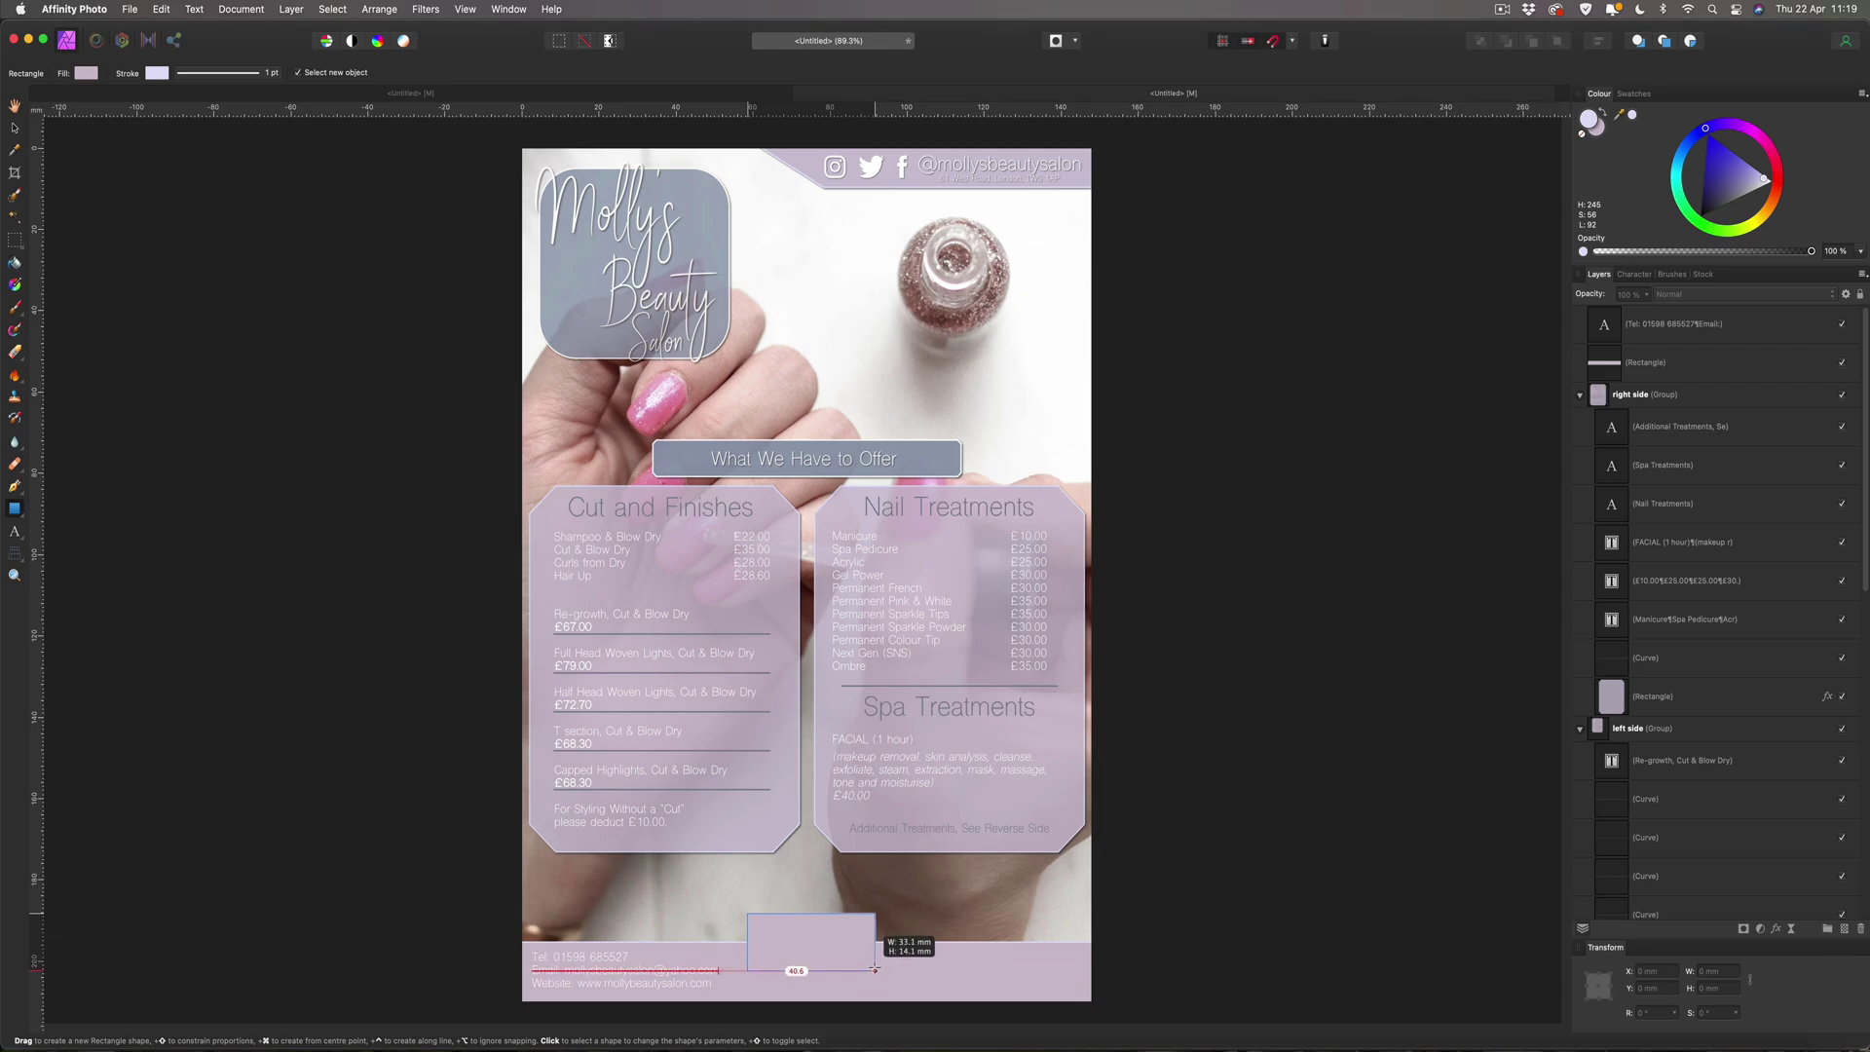
pyautogui.moveTo(874, 970); pyautogui.dragTo(895, 970)
pyautogui.press('v')
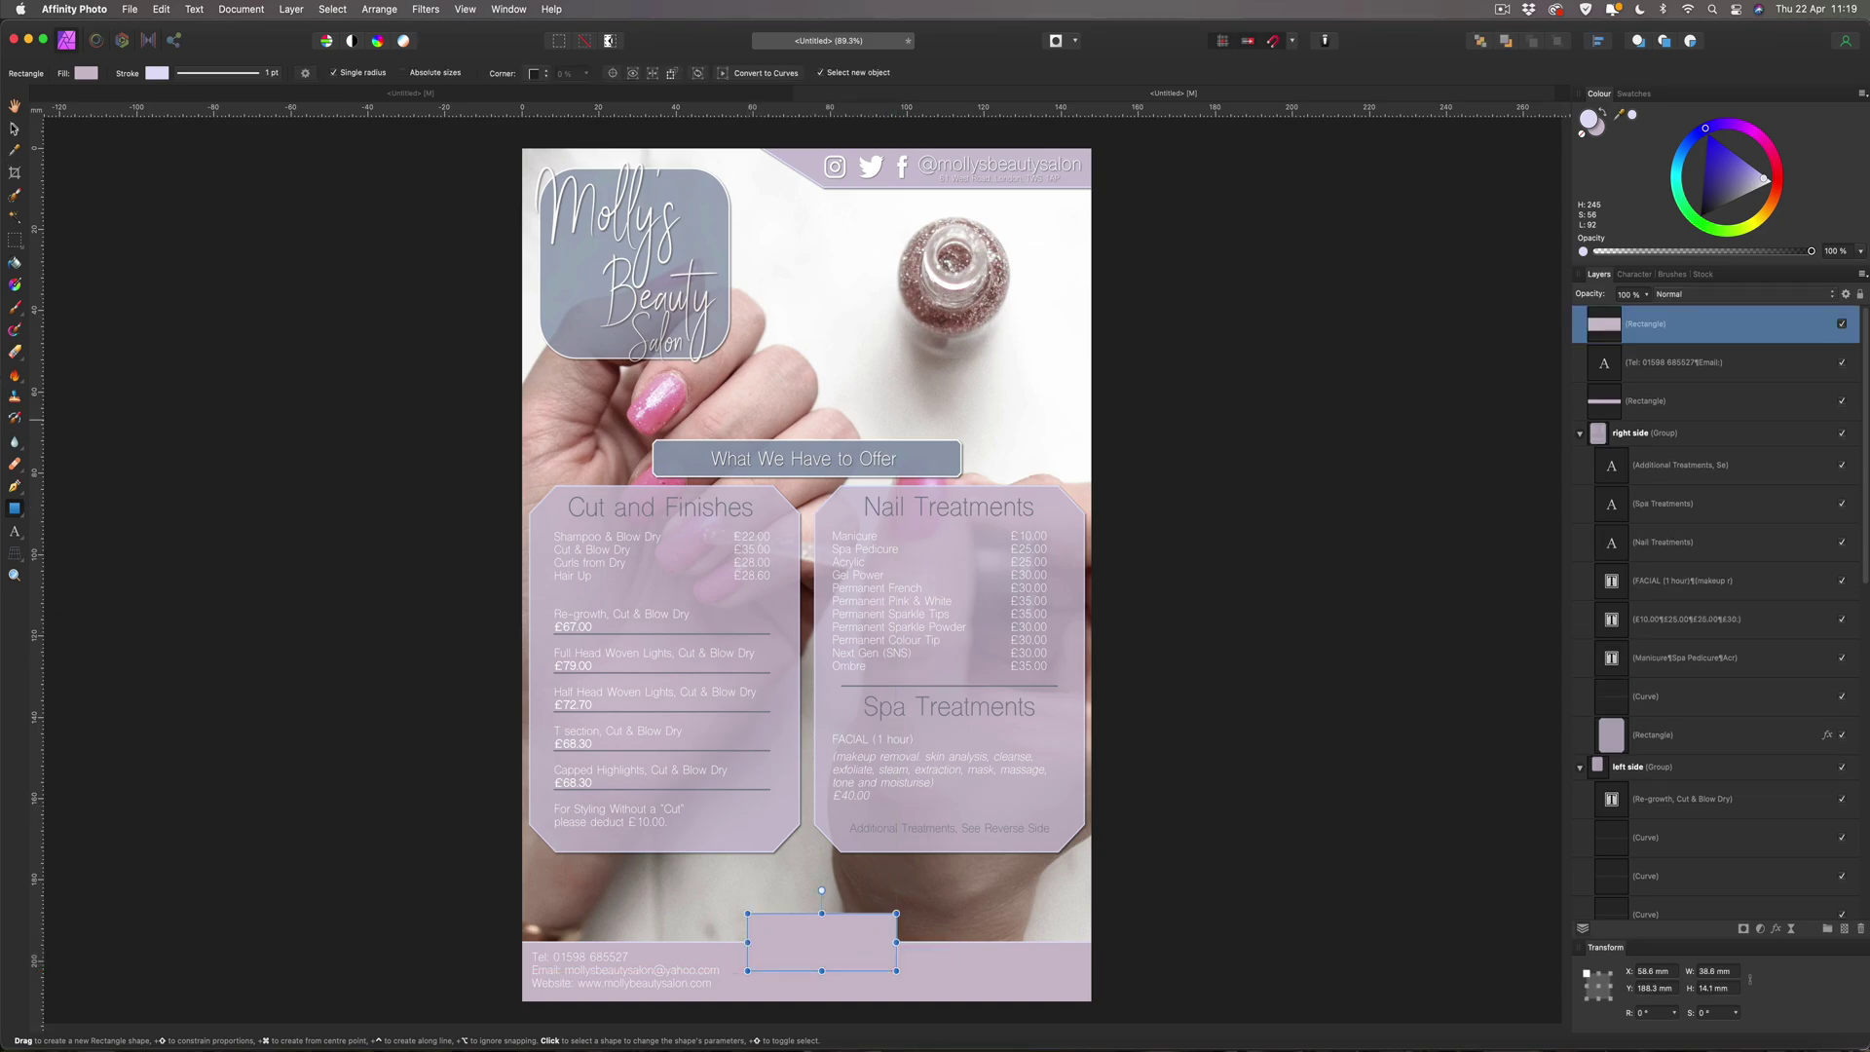
pyautogui.moveTo(850, 948); pyautogui.dragTo(833, 941)
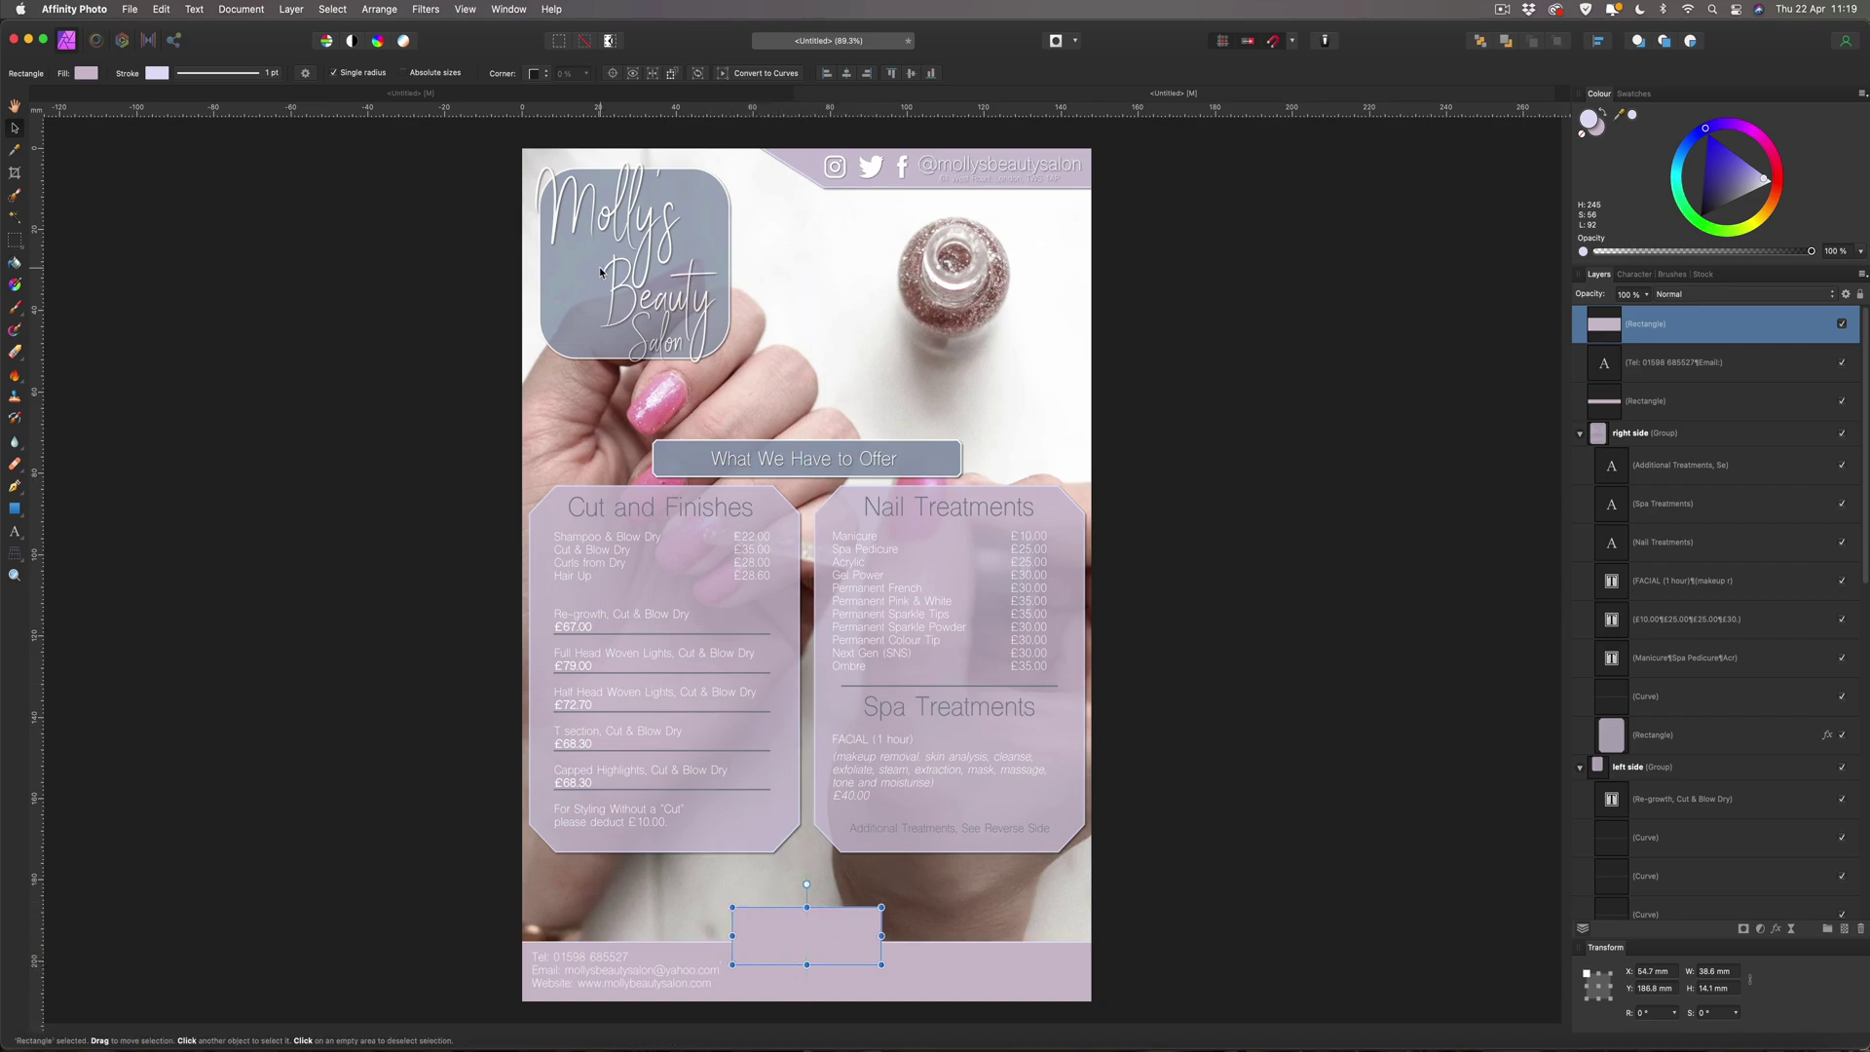
# Give the new box rounded corners, trying 10% before settling near 21% radius.
pyautogui.click(537, 75)
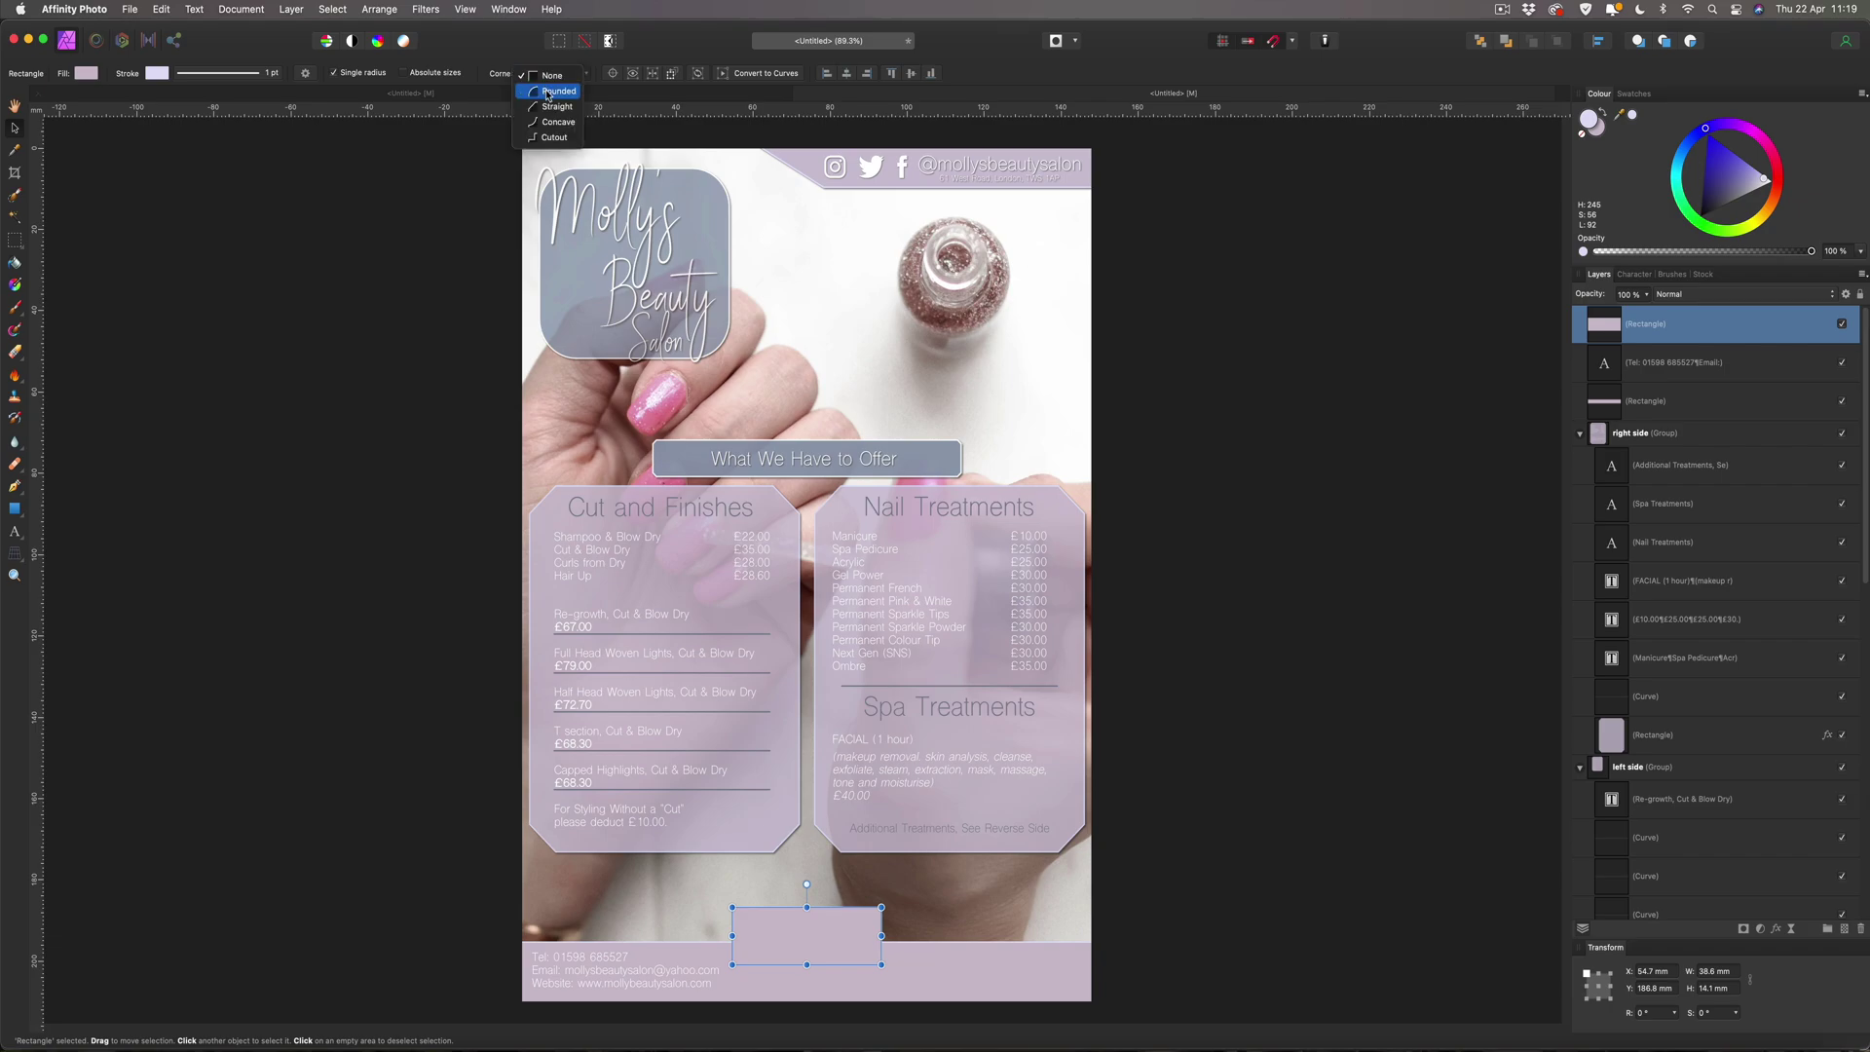
pyautogui.click(548, 93)
pyautogui.click(619, 73)
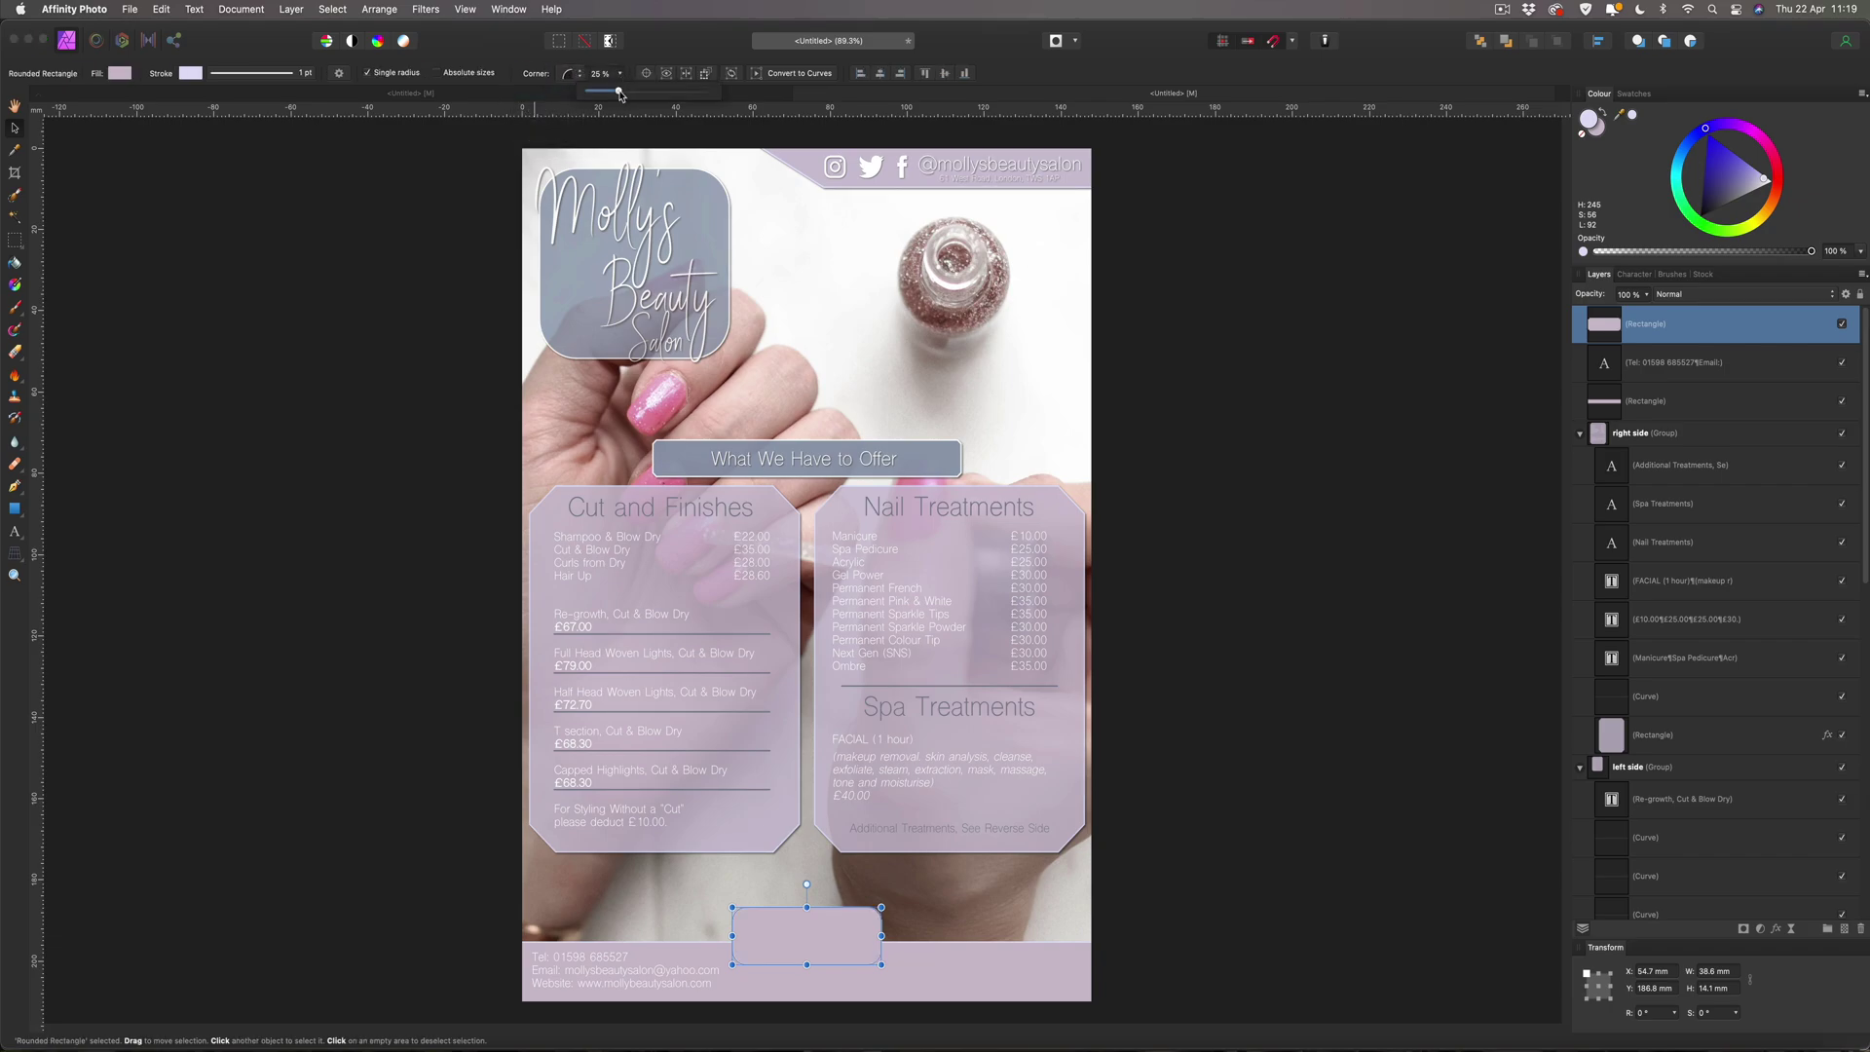
pyautogui.moveTo(609, 93); pyautogui.dragTo(601, 93)
pyautogui.click(247, 272)
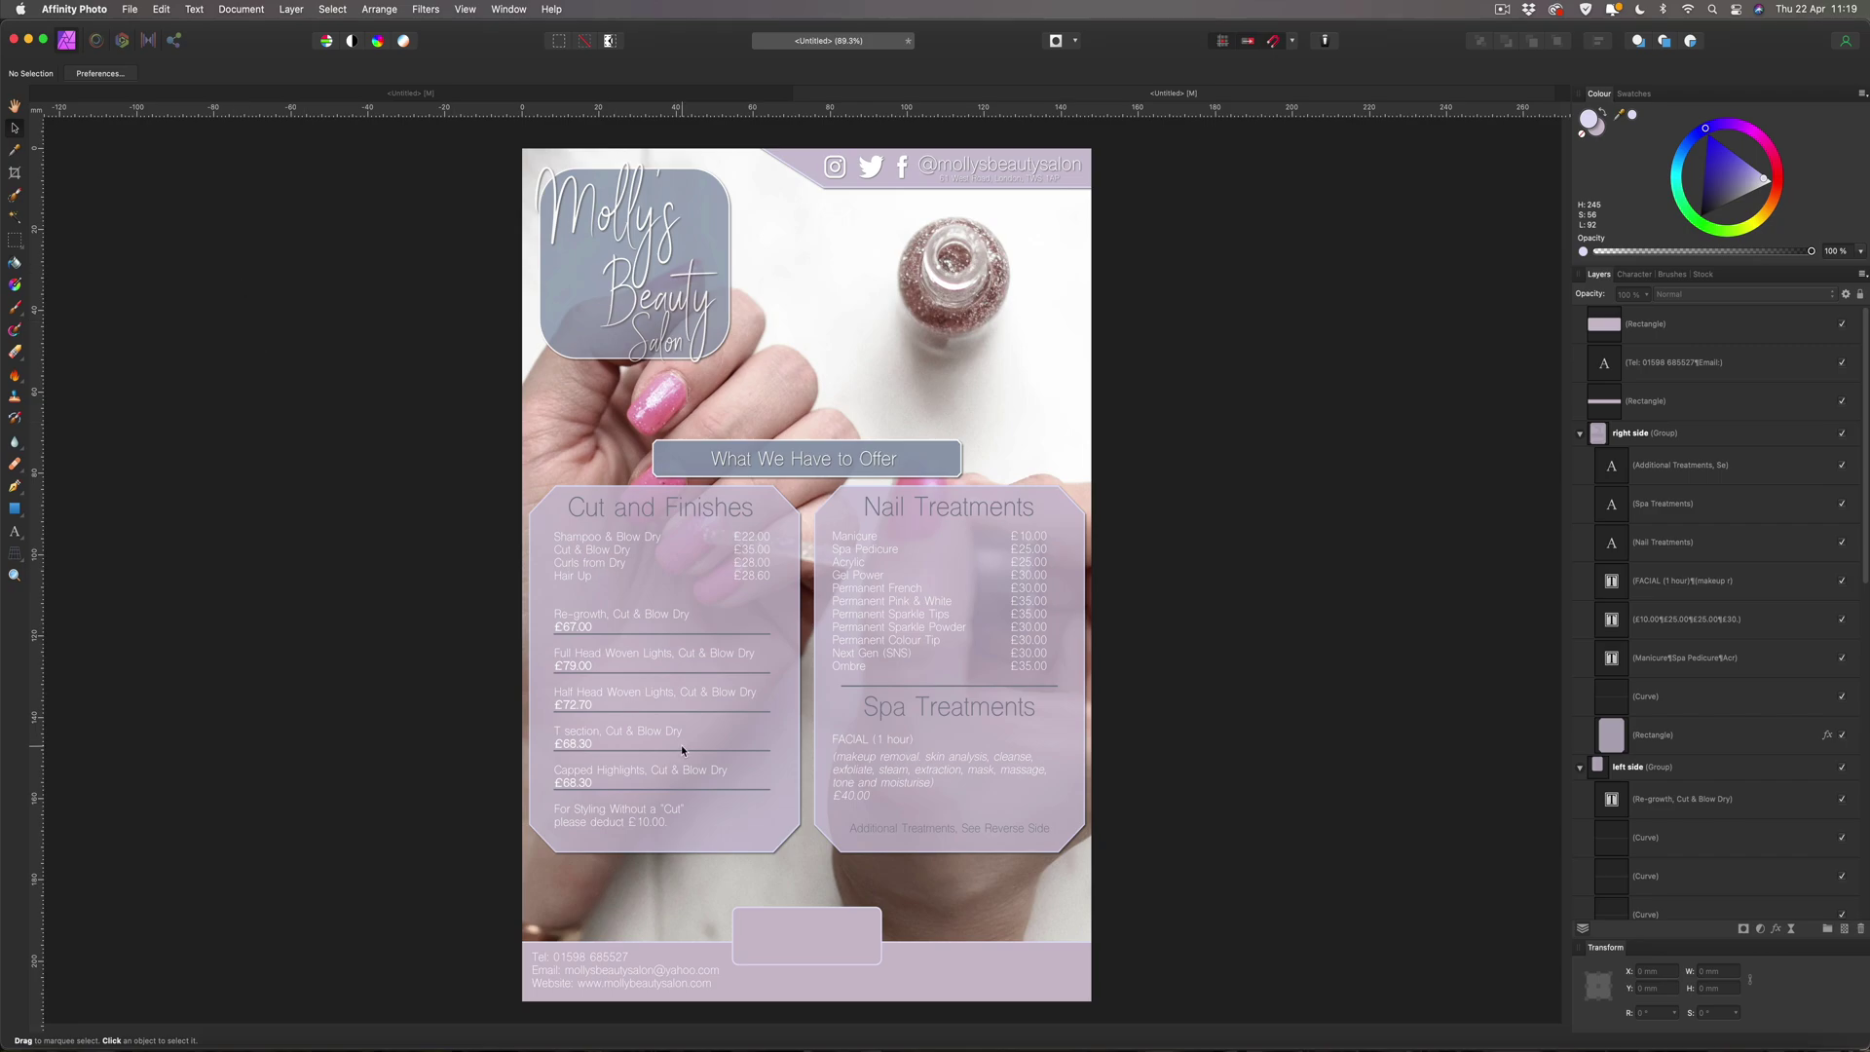
pyautogui.click(781, 963)
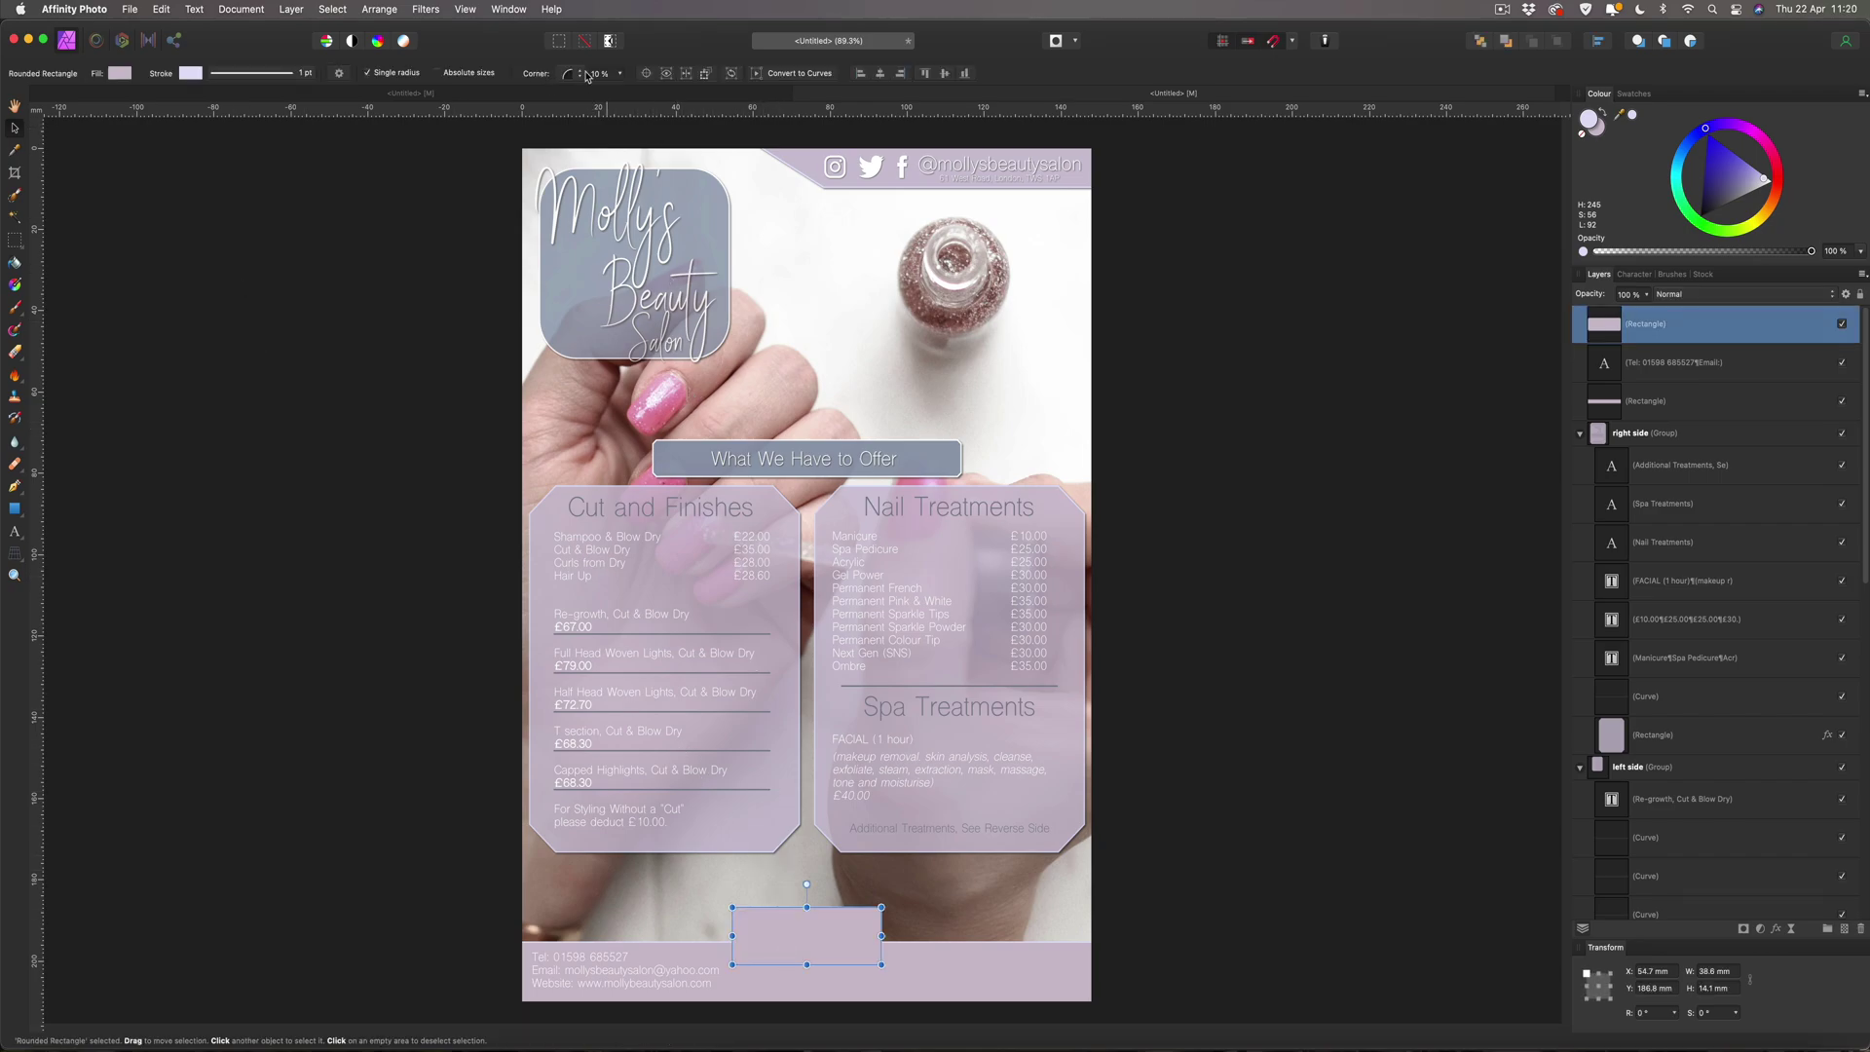
pyautogui.click(620, 74)
pyautogui.moveTo(617, 92); pyautogui.dragTo(631, 93)
# Set the logo panel's corner radius to 20% to match, then reselect the bottom box.
pyautogui.click(444, 145)
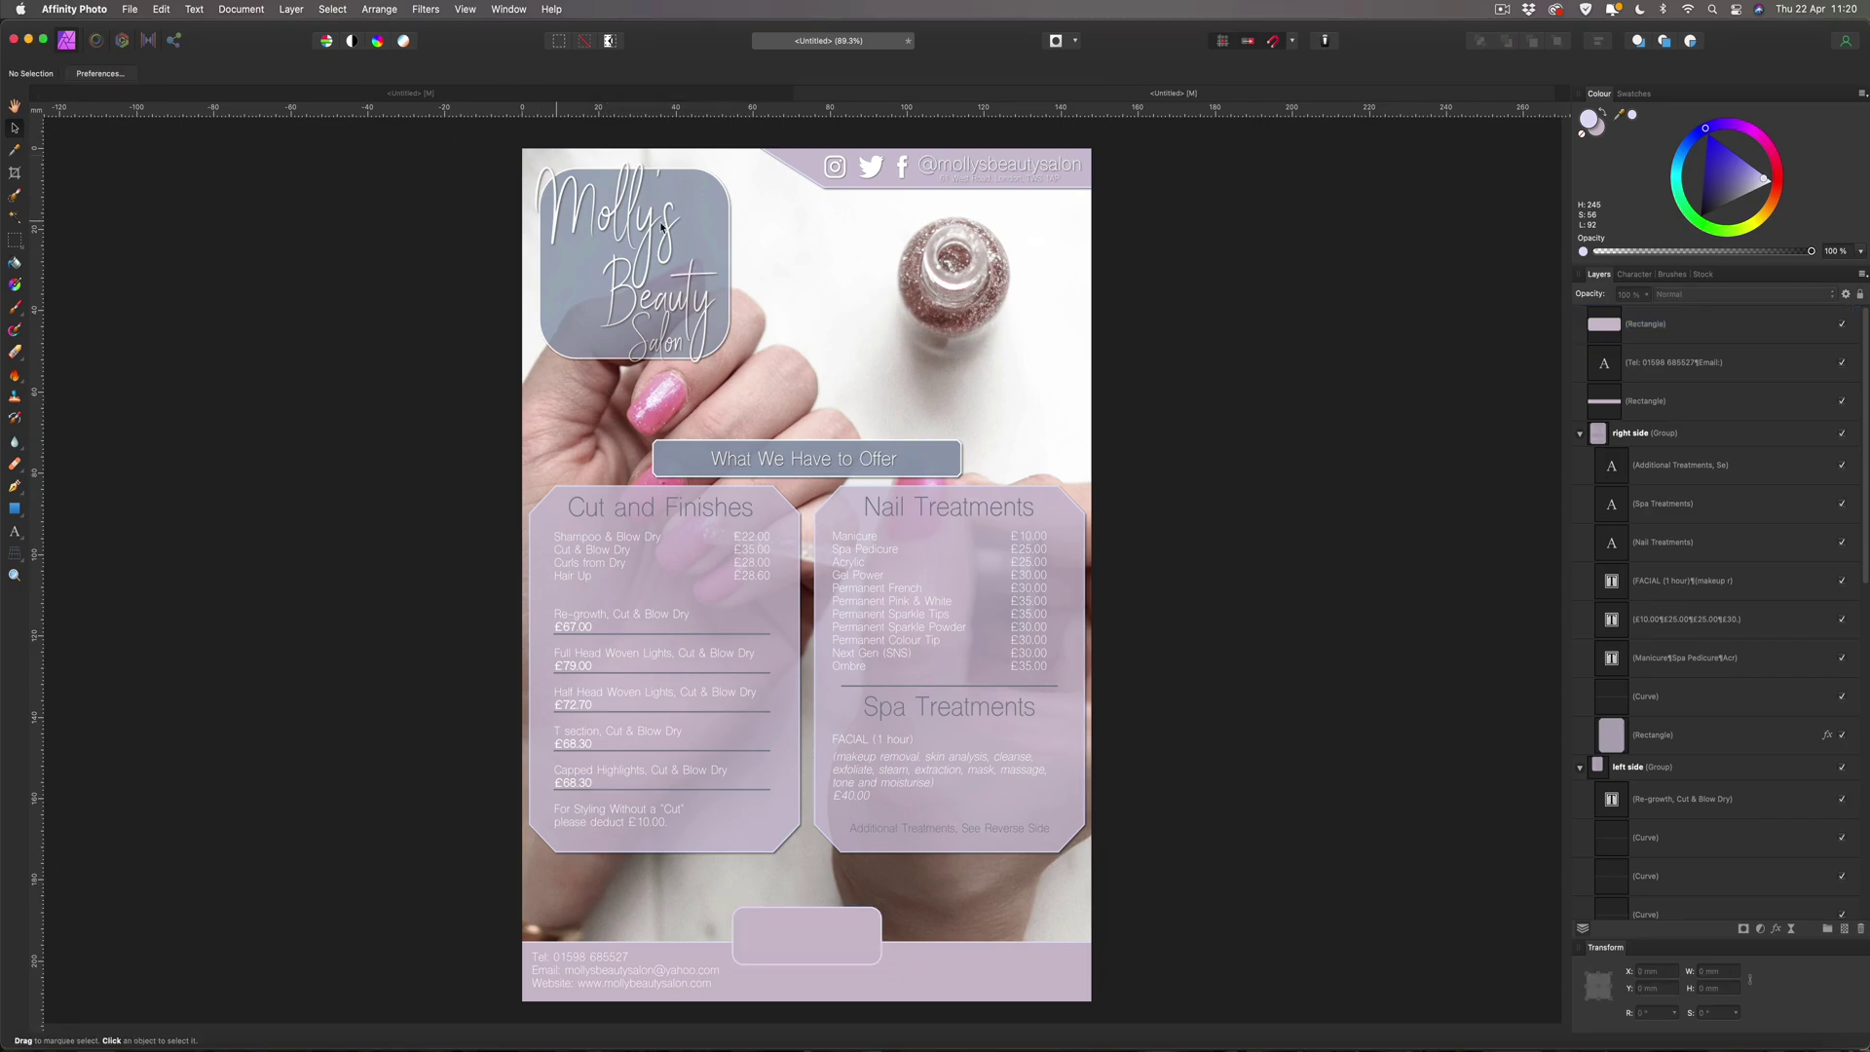
pyautogui.click(719, 185)
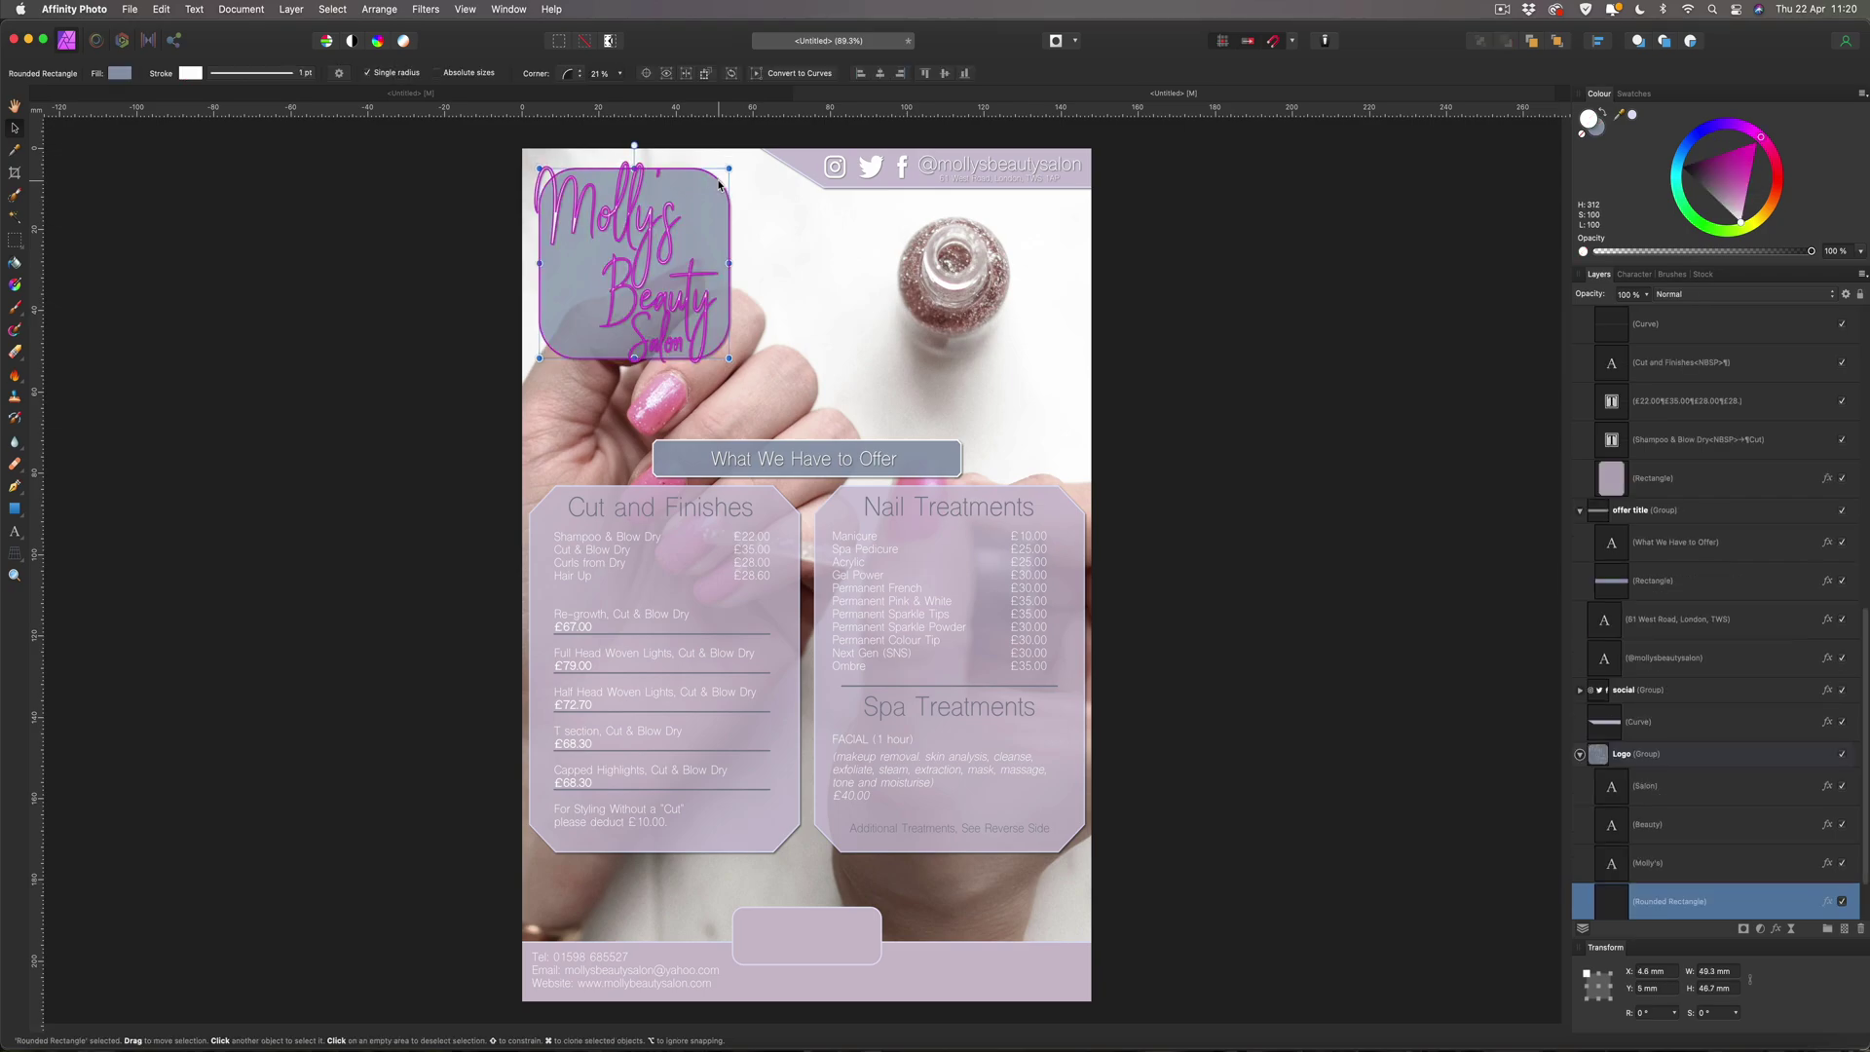
pyautogui.click(616, 73)
pyautogui.moveTo(620, 91); pyautogui.dragTo(617, 91)
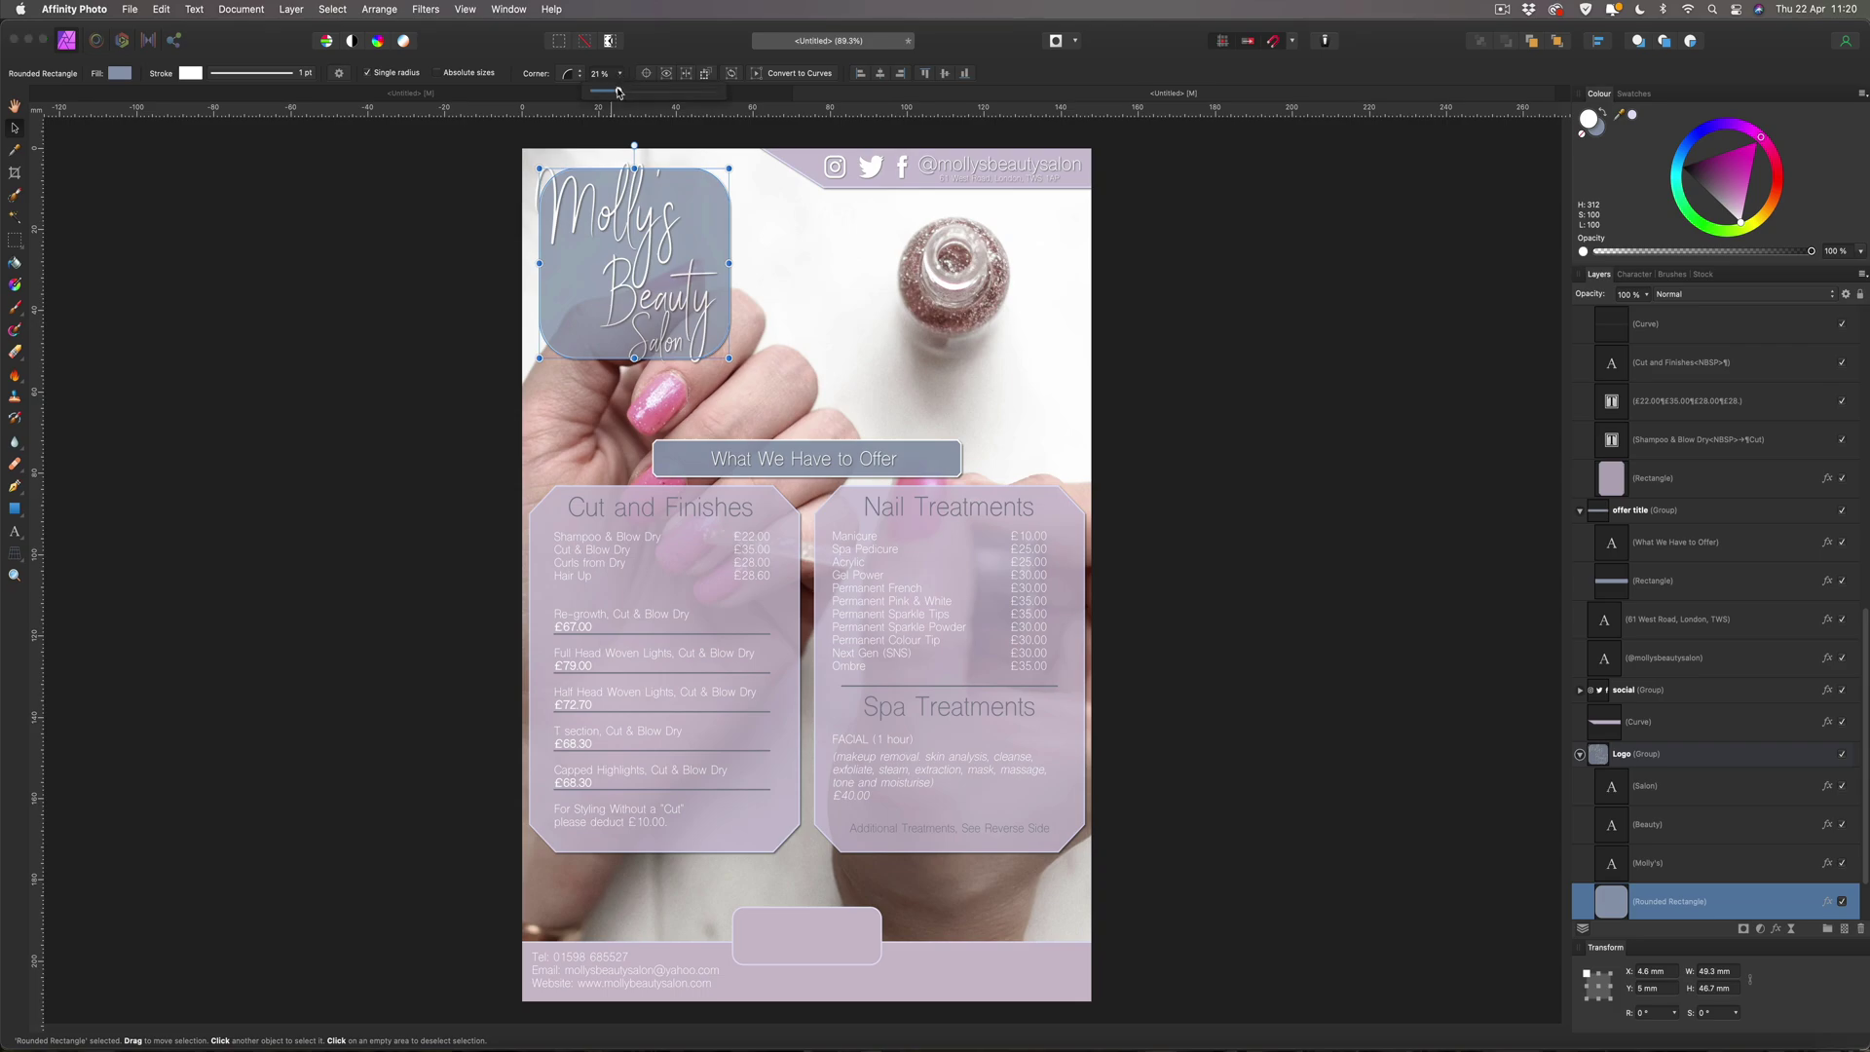
pyautogui.click(479, 155)
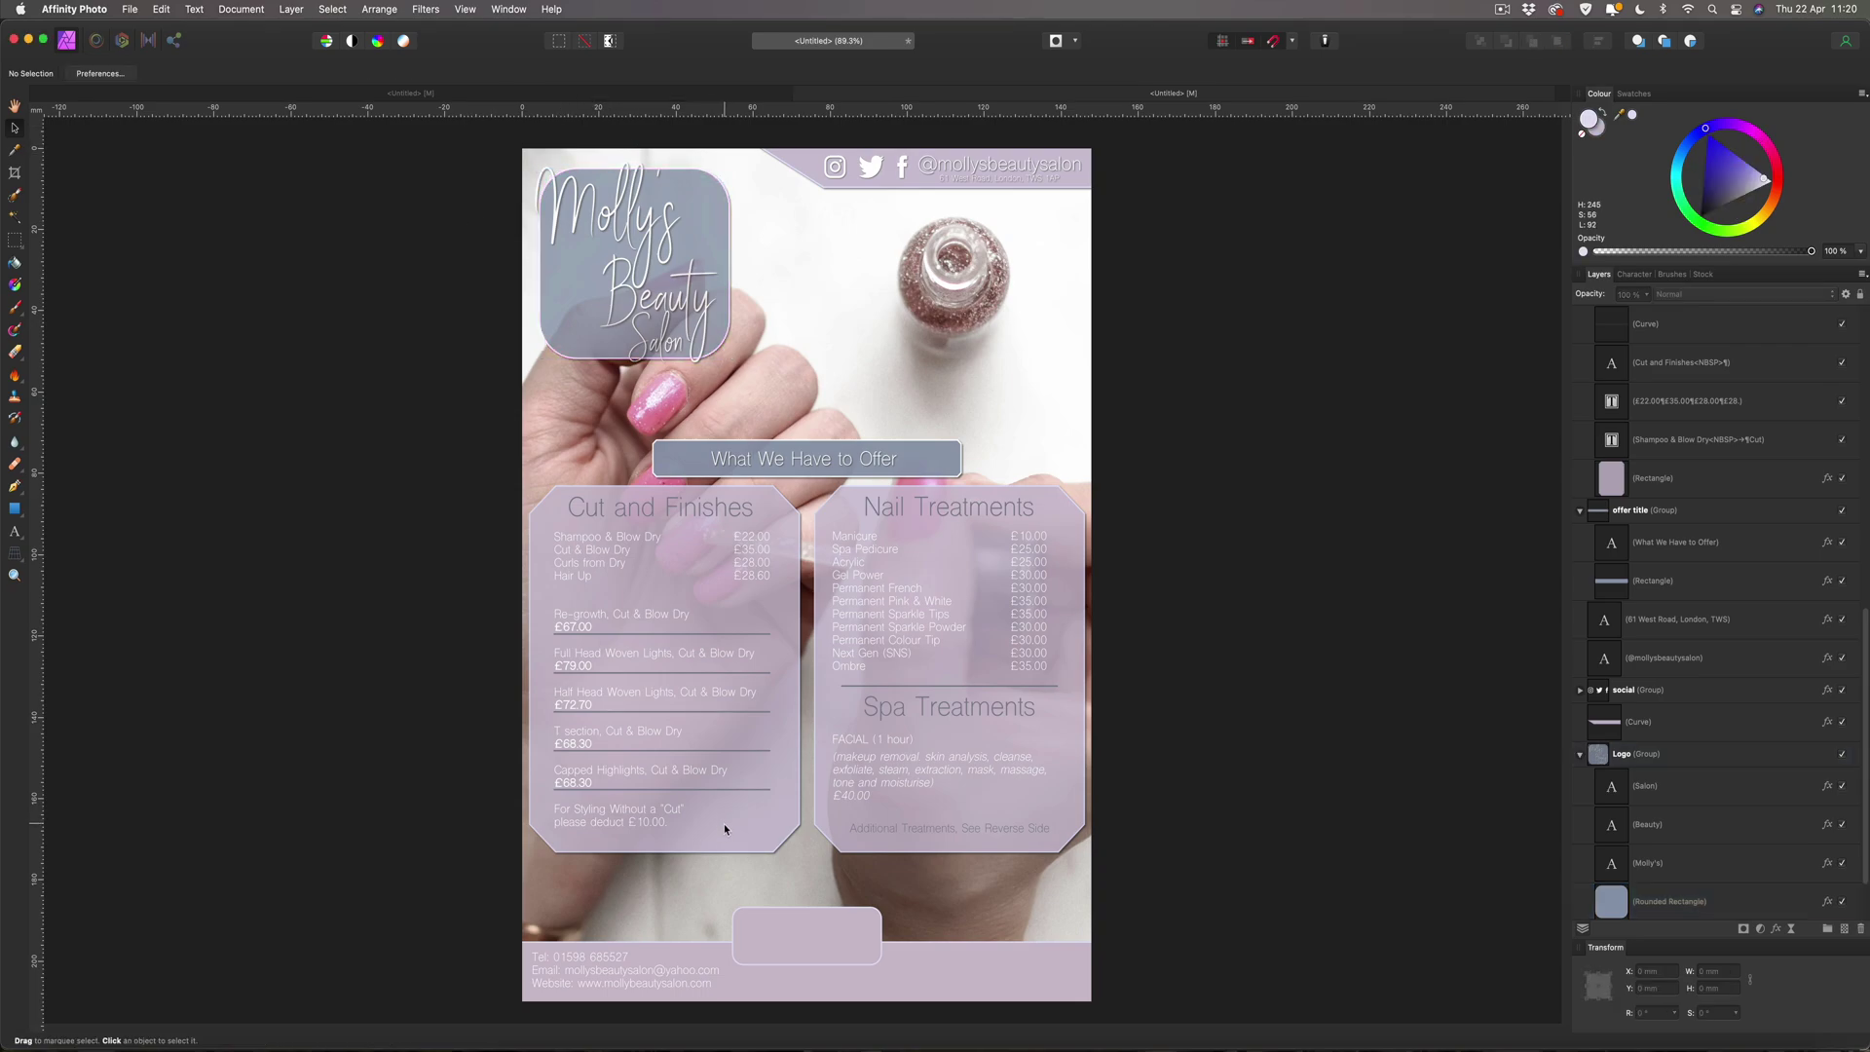
pyautogui.click(767, 930)
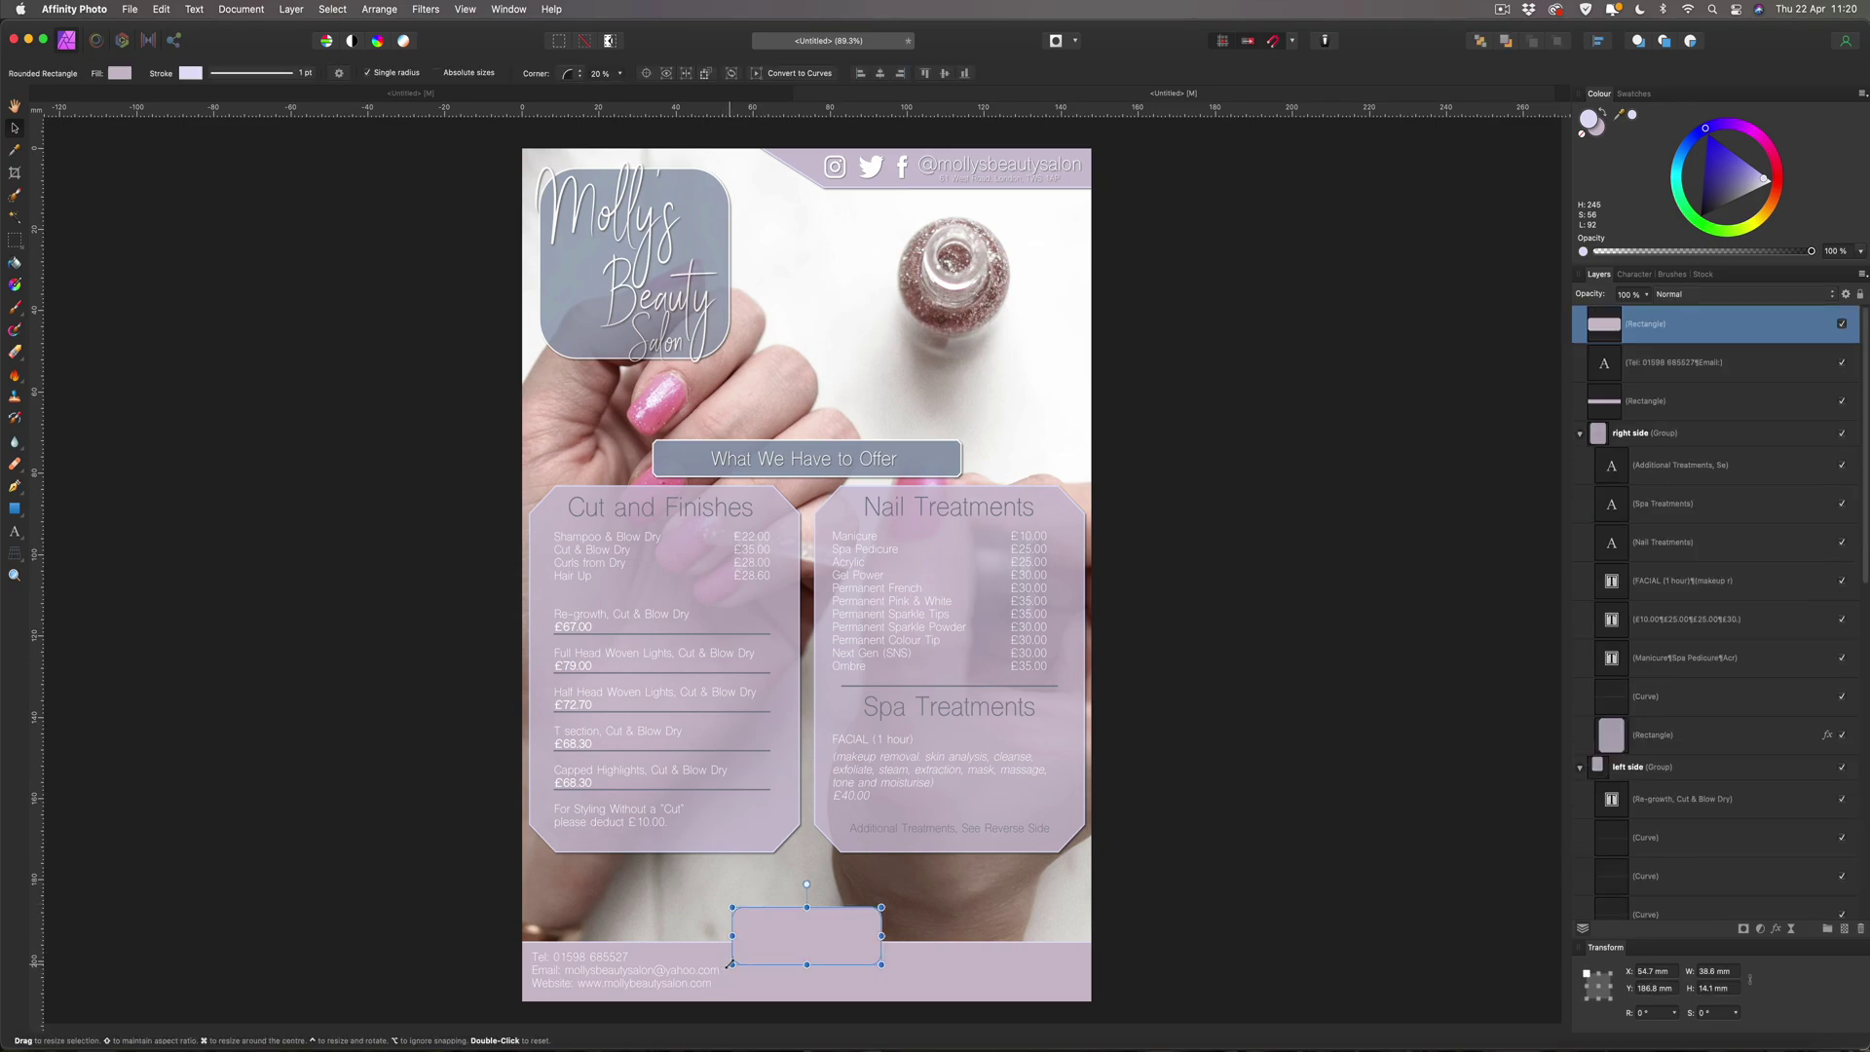
# Enlarge the bottom box slightly and copy hex 8E9AAF from the first coolors swatch in Safari.
pyautogui.moveTo(728, 966); pyautogui.dragTo(804, 928)
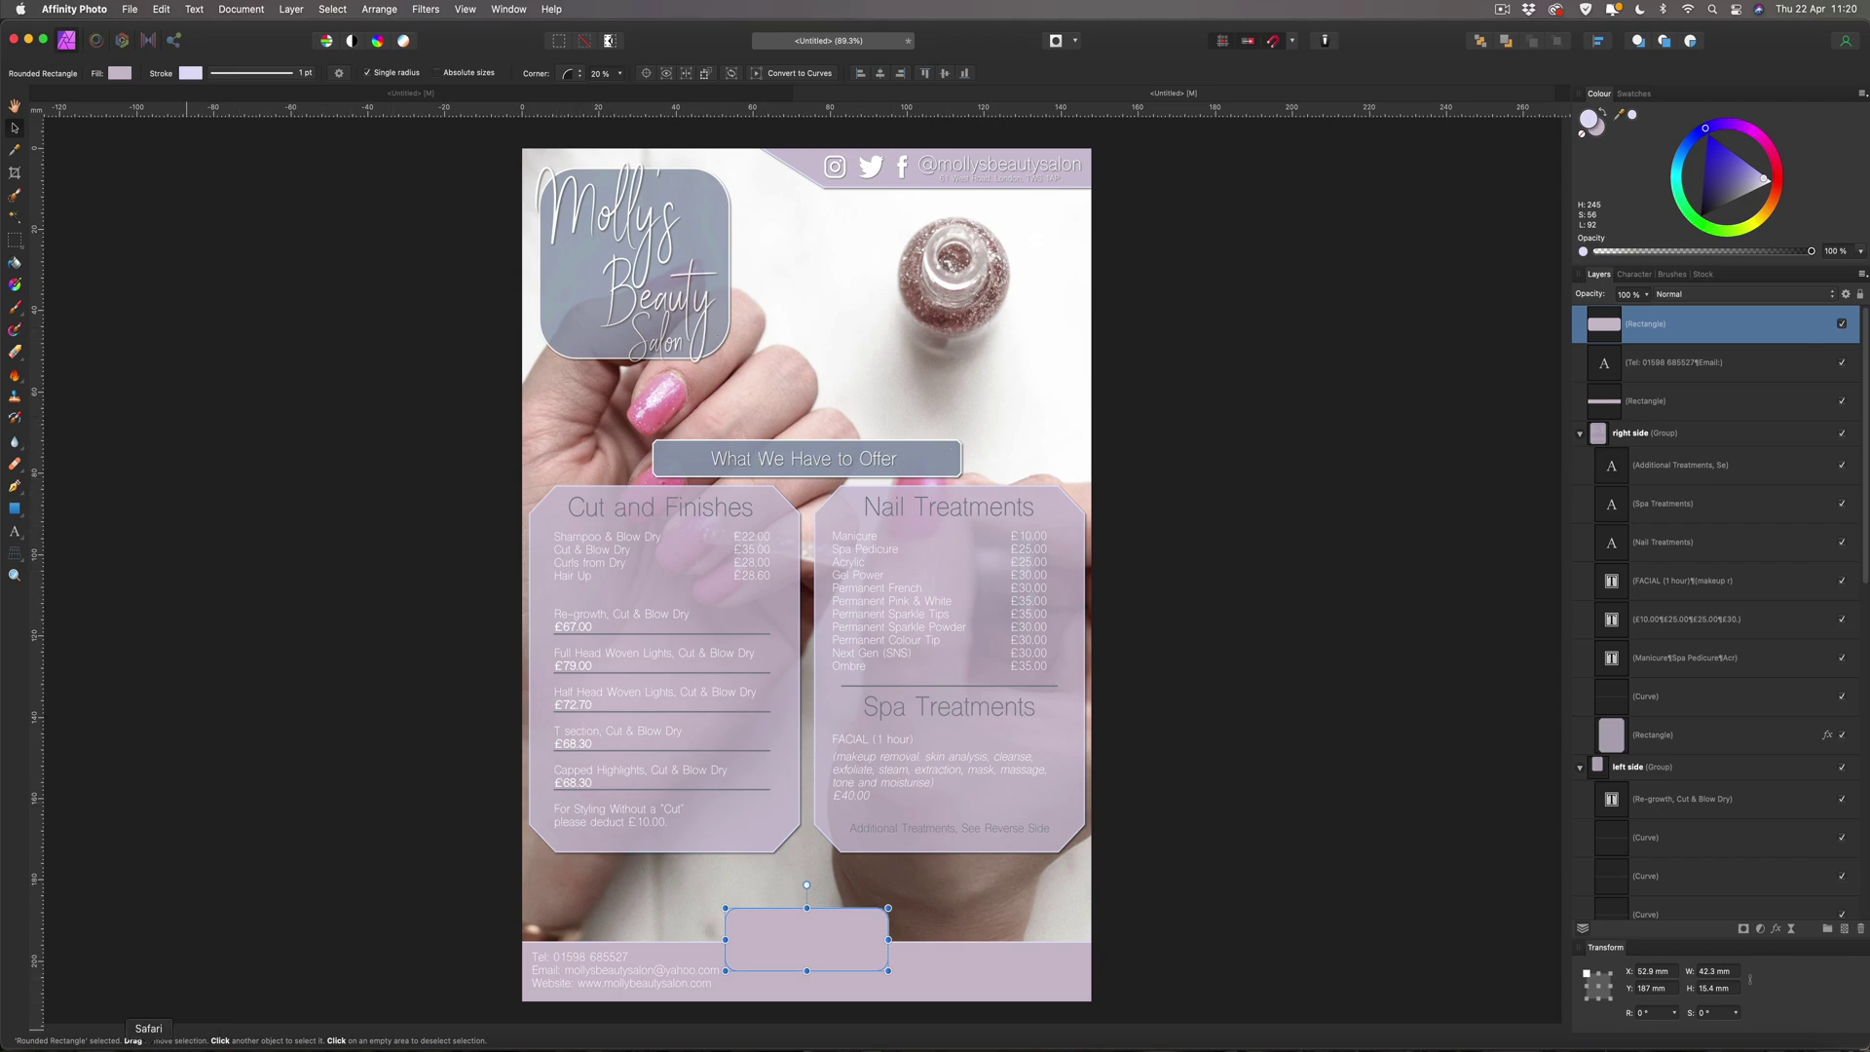
pyautogui.click(148, 1046)
pyautogui.click(804, 712)
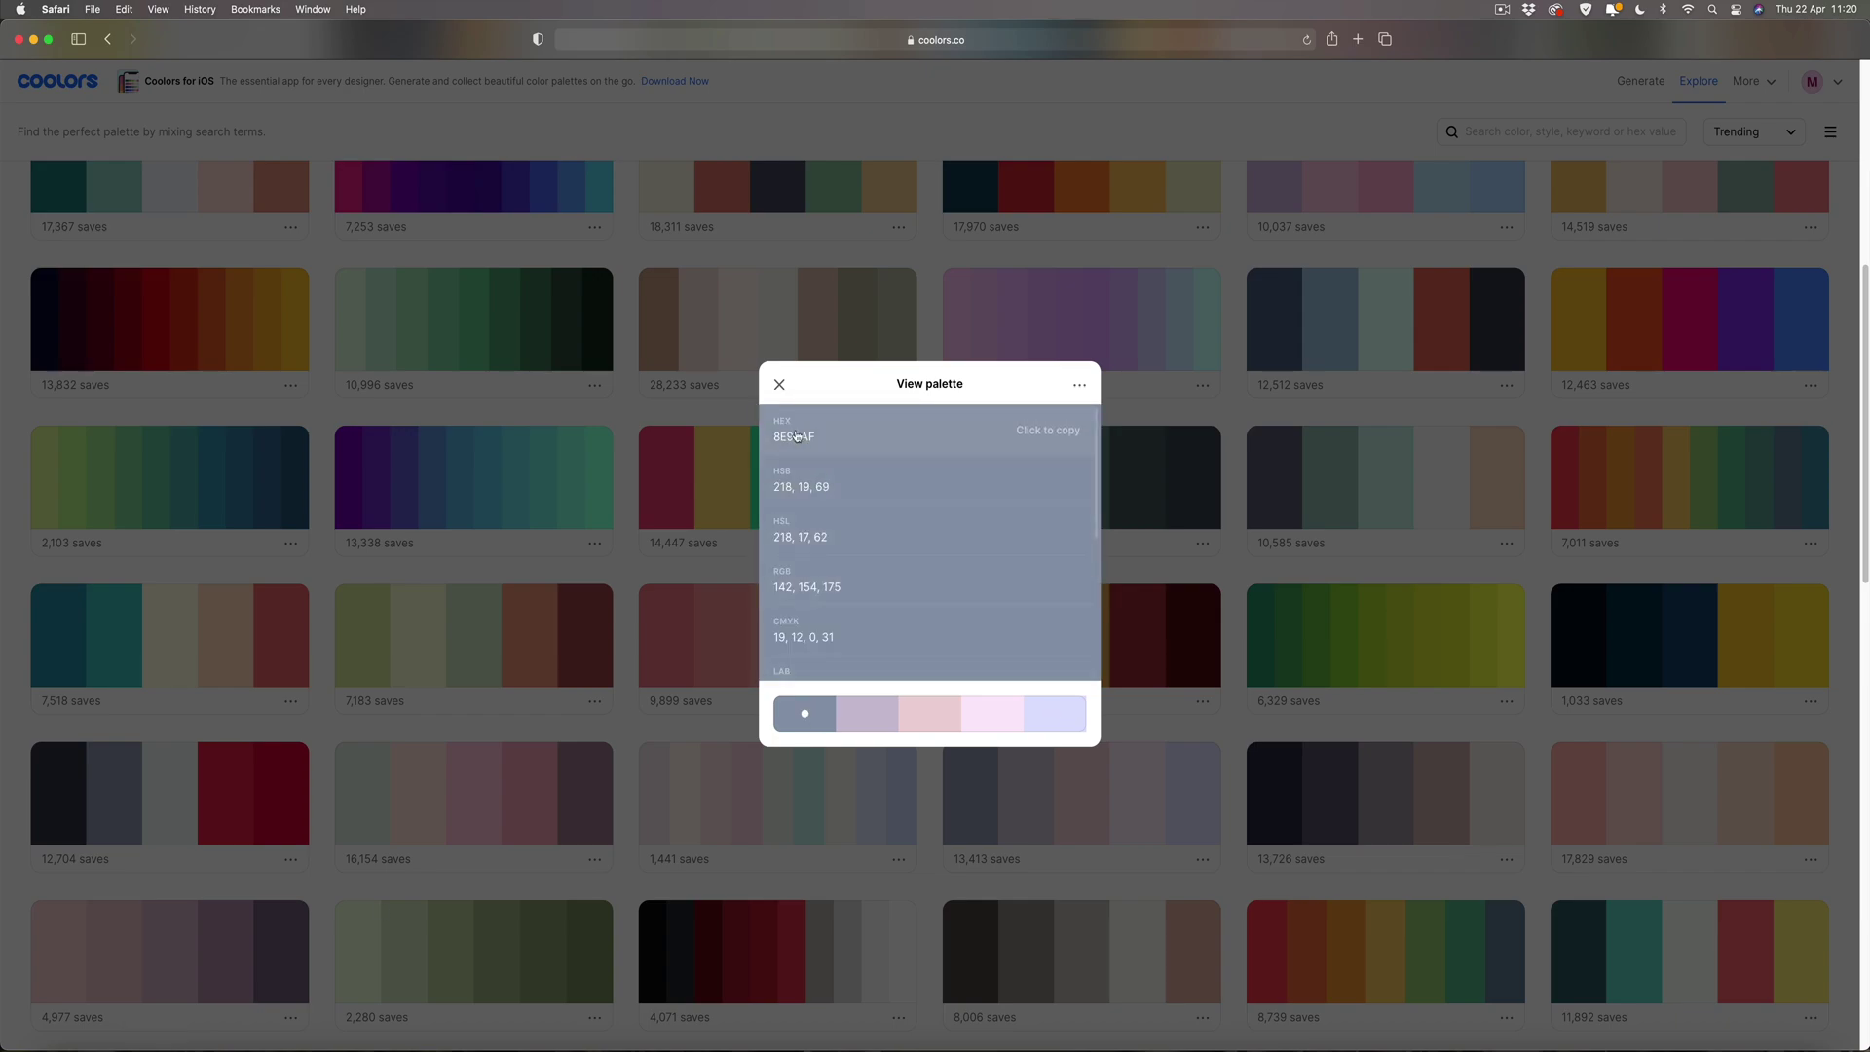
pyautogui.click(1032, 427)
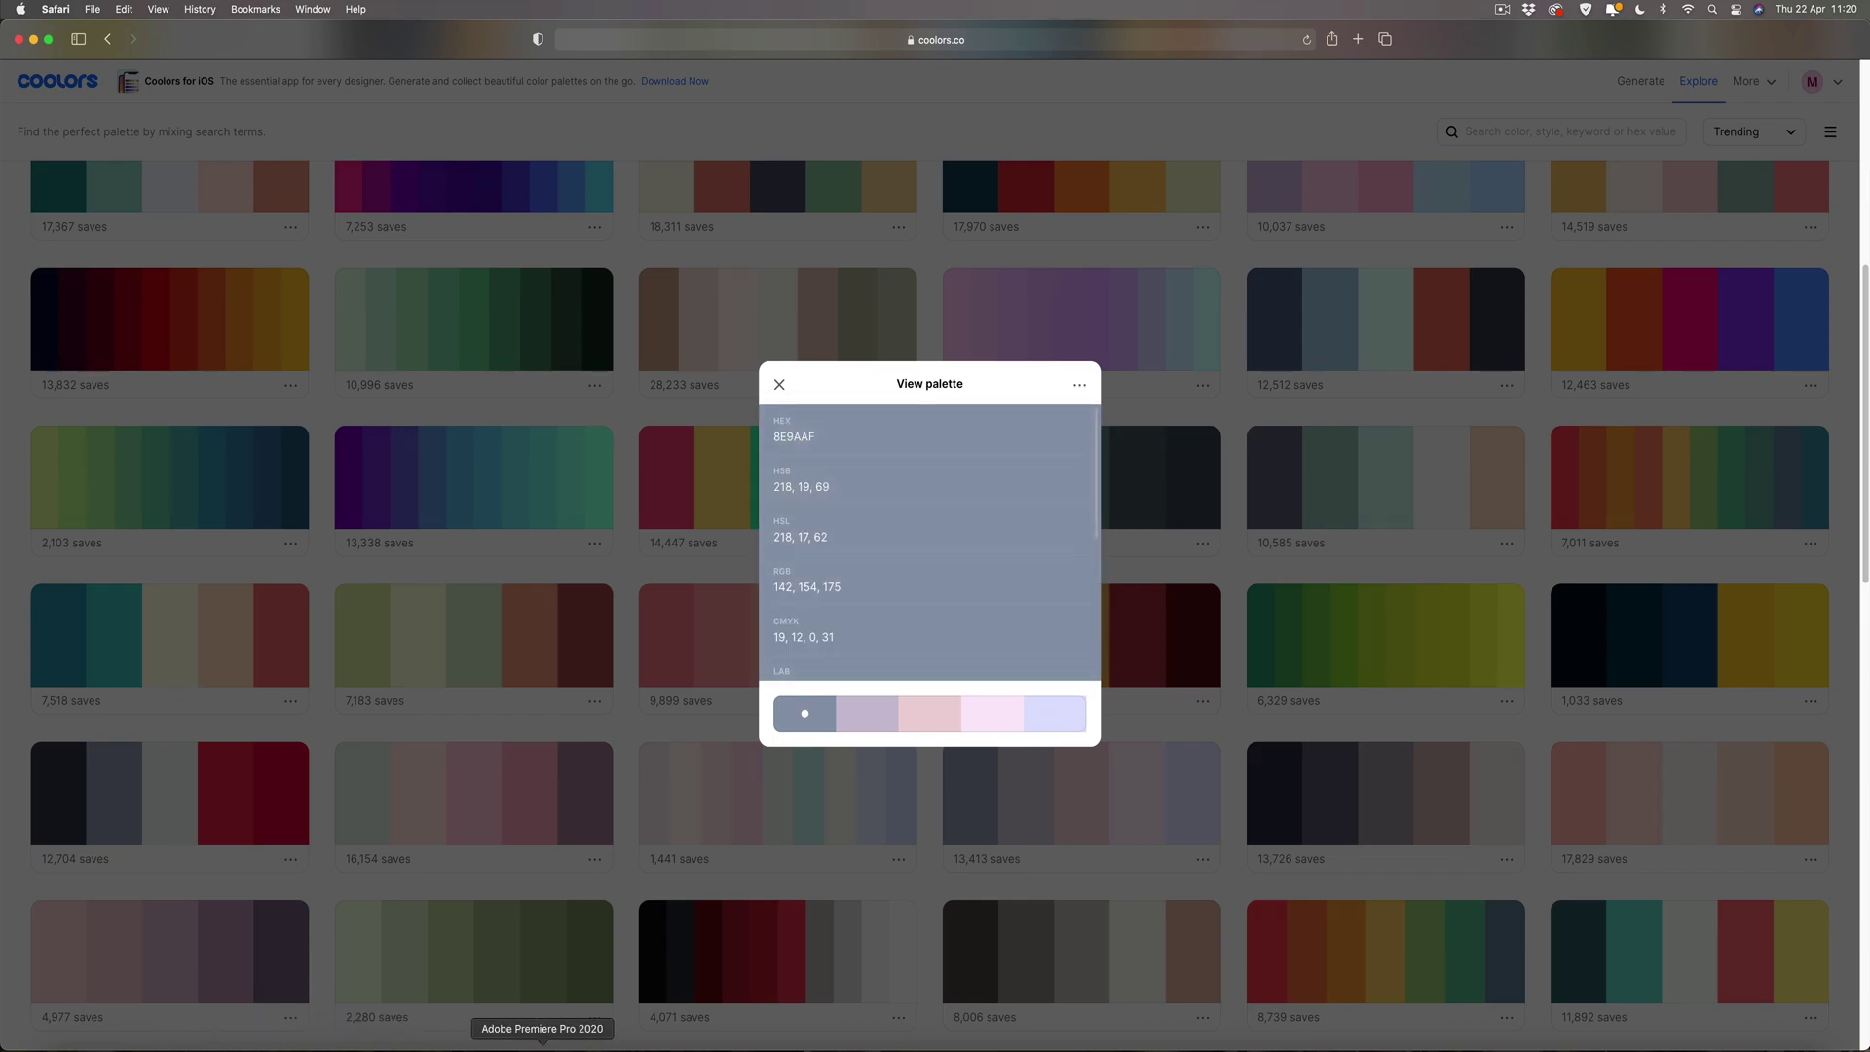
pyautogui.click(805, 1044)
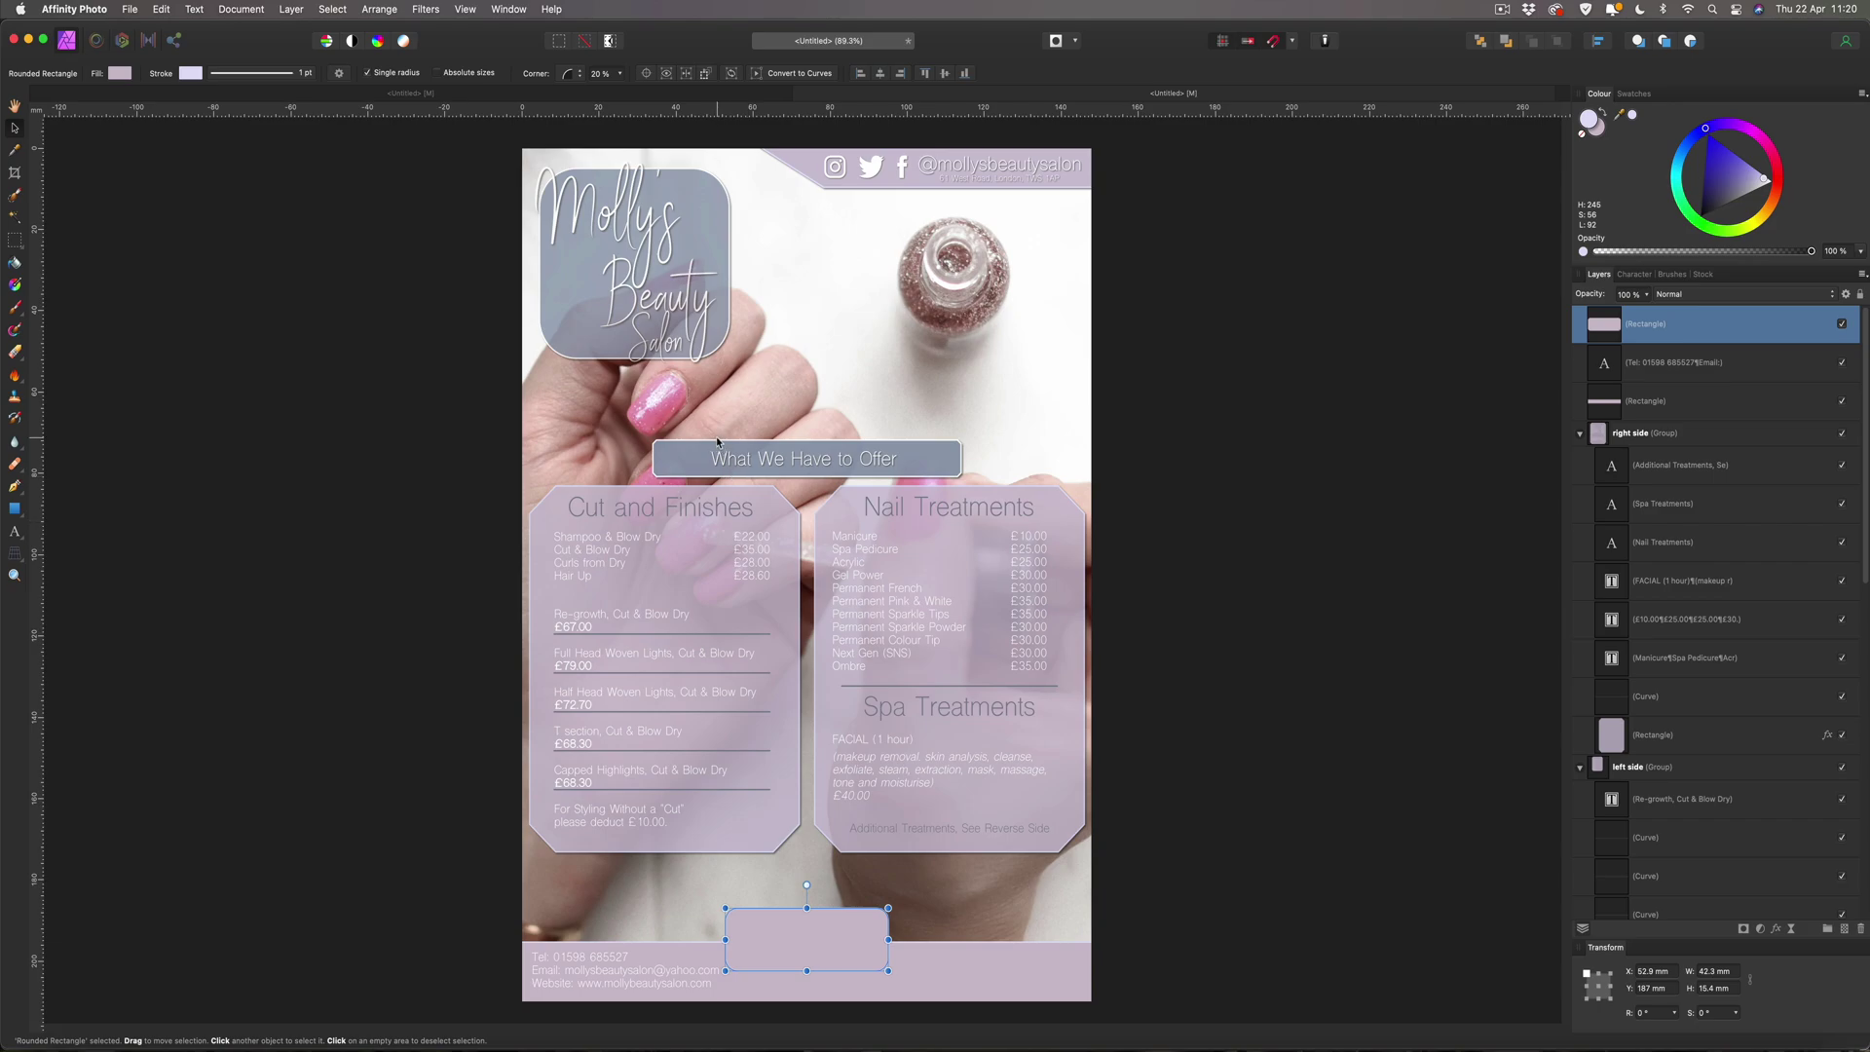
# Replace the box fill CEBECD with the pasted blue-grey hex 8E9AAF.
pyautogui.doubleClick(1595, 123)
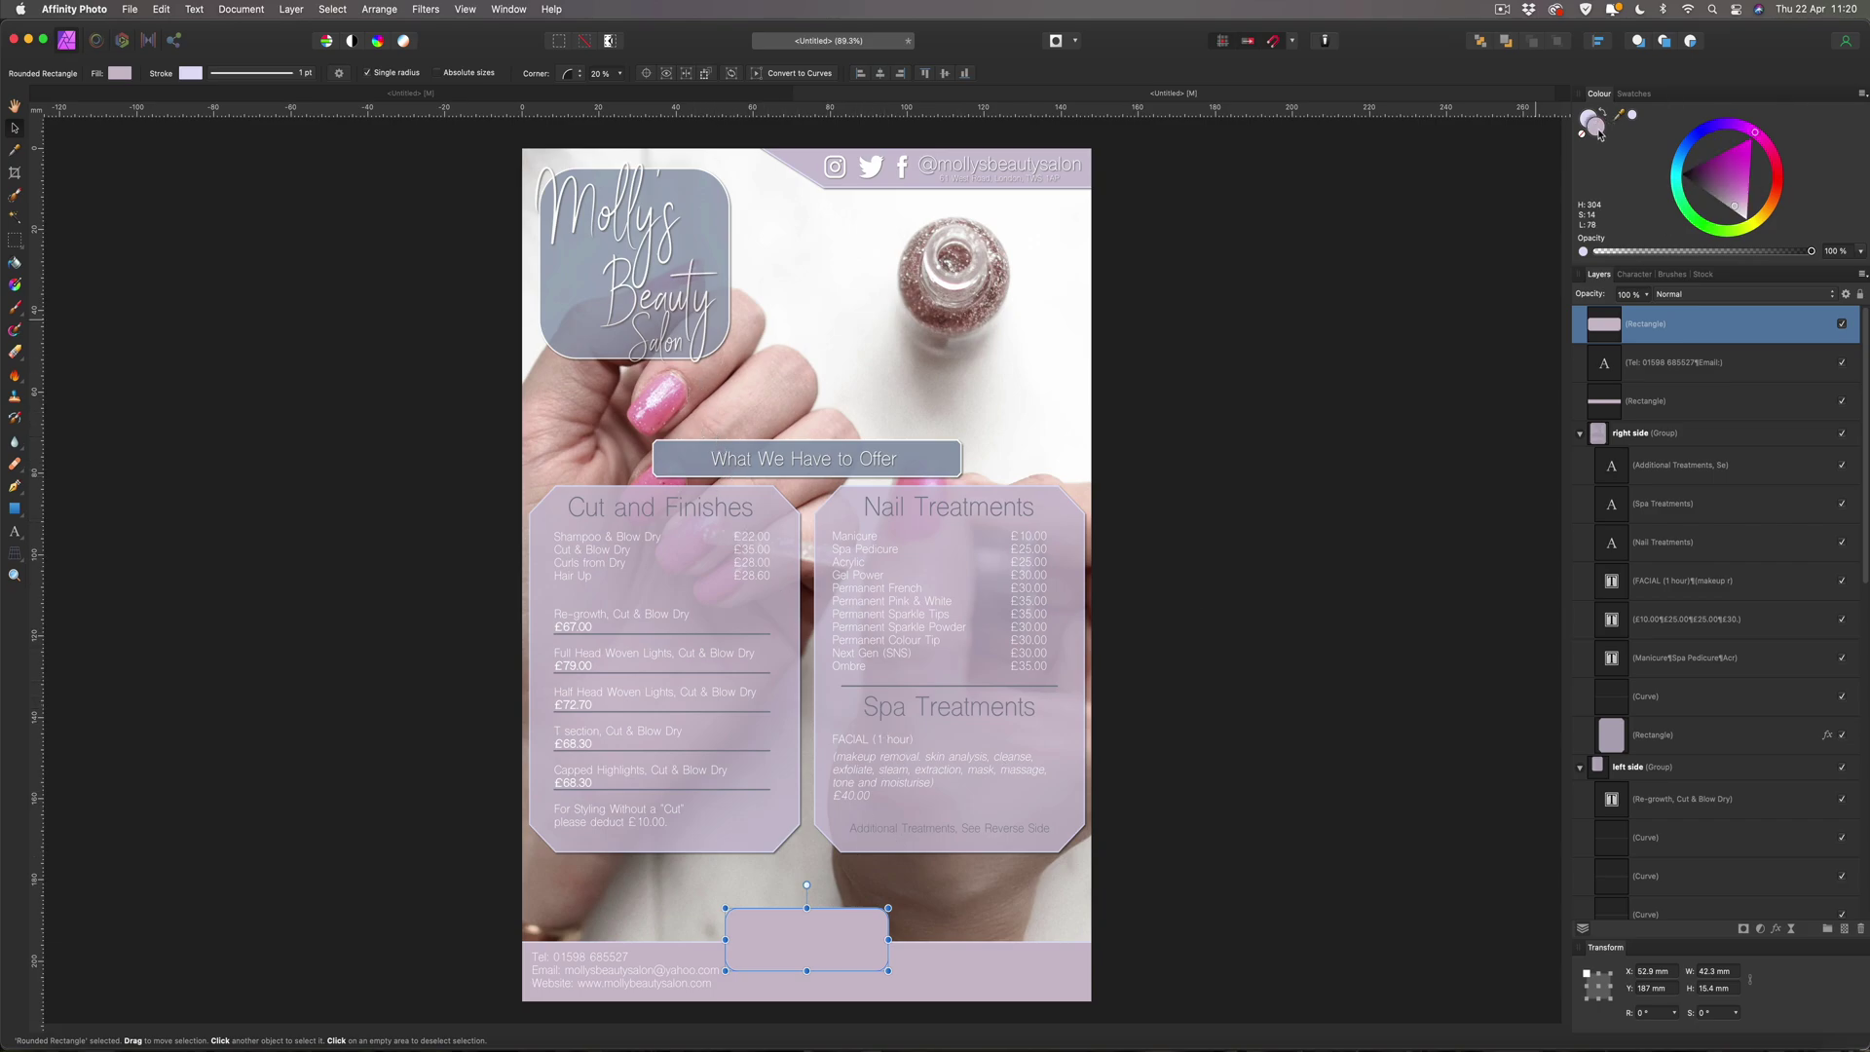
pyautogui.moveTo(1452, 563); pyautogui.dragTo(1378, 566)
pyautogui.press('super+v')
pyautogui.press('Return')
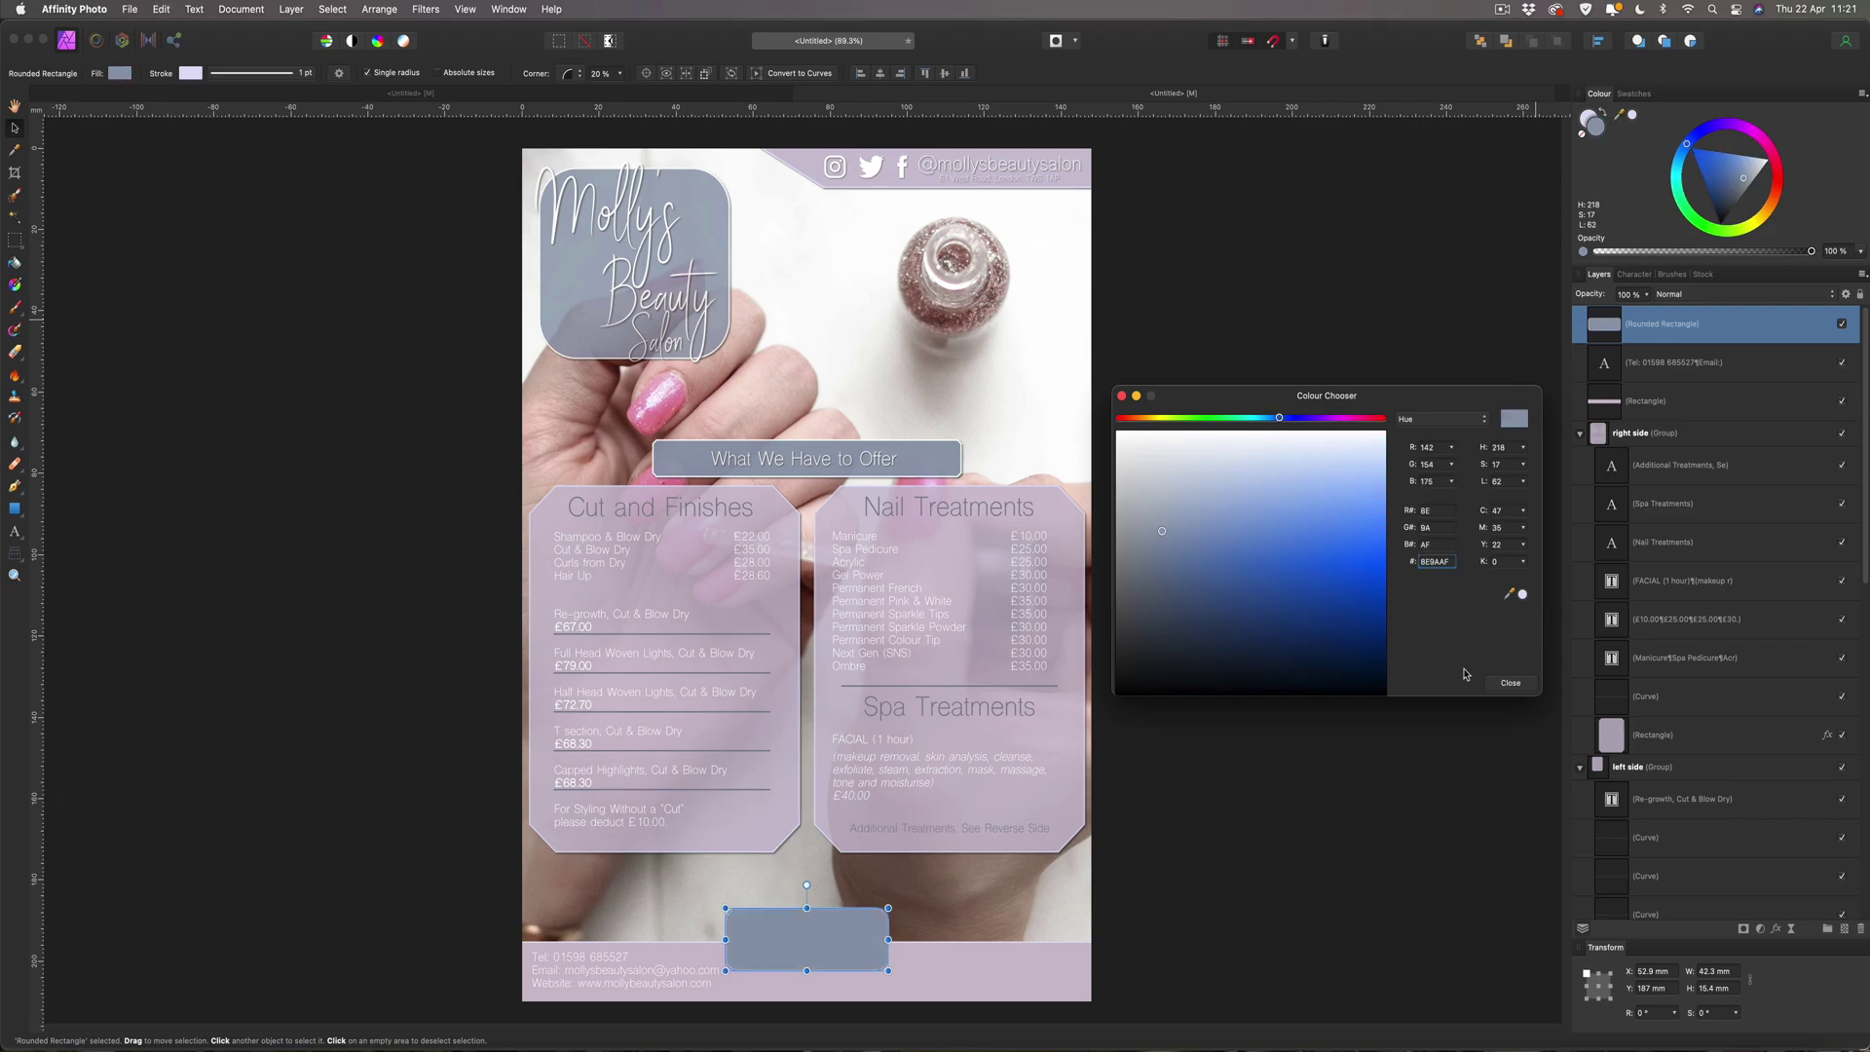
pyautogui.click(1510, 683)
# Make the box's outline pure white.
pyautogui.click(1585, 115)
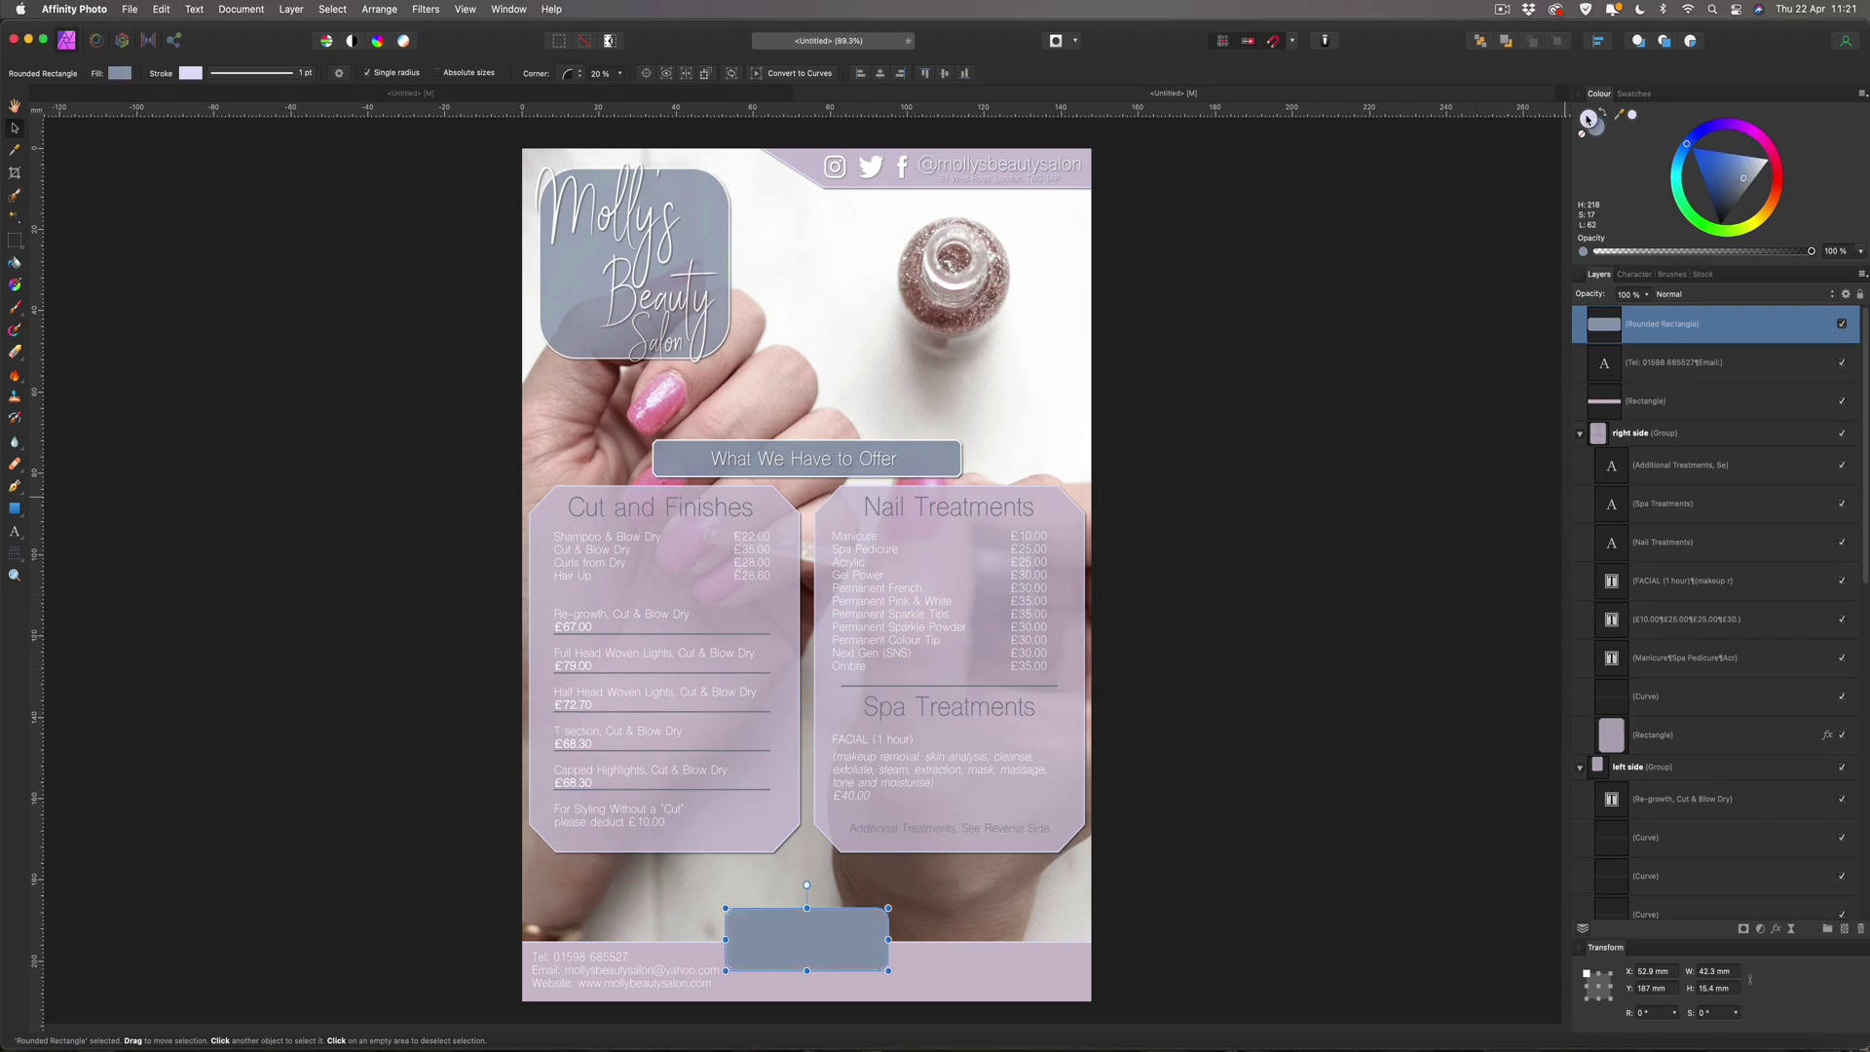
pyautogui.click(1778, 180)
pyautogui.moveTo(1781, 177); pyautogui.dragTo(1786, 178)
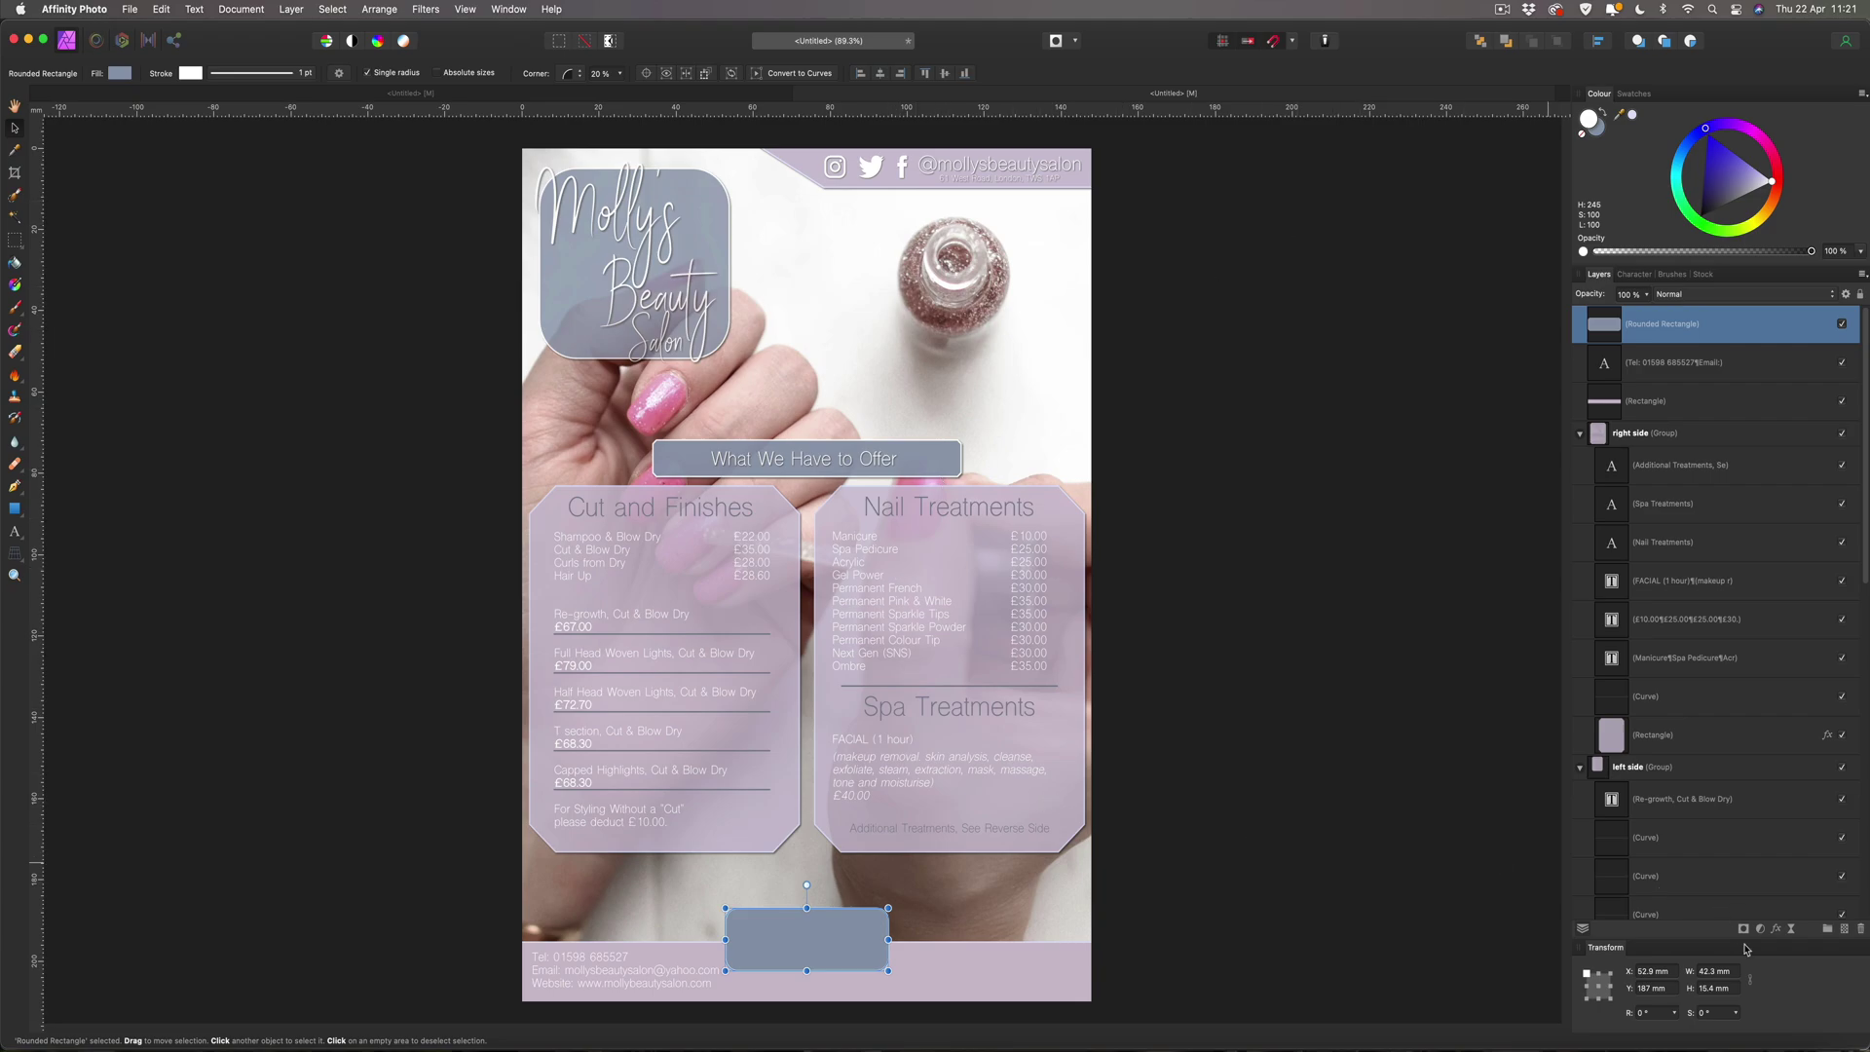
# Add an outer shadow with 5 px radius and 5 px offset to the blue-grey box.
pyautogui.click(1777, 929)
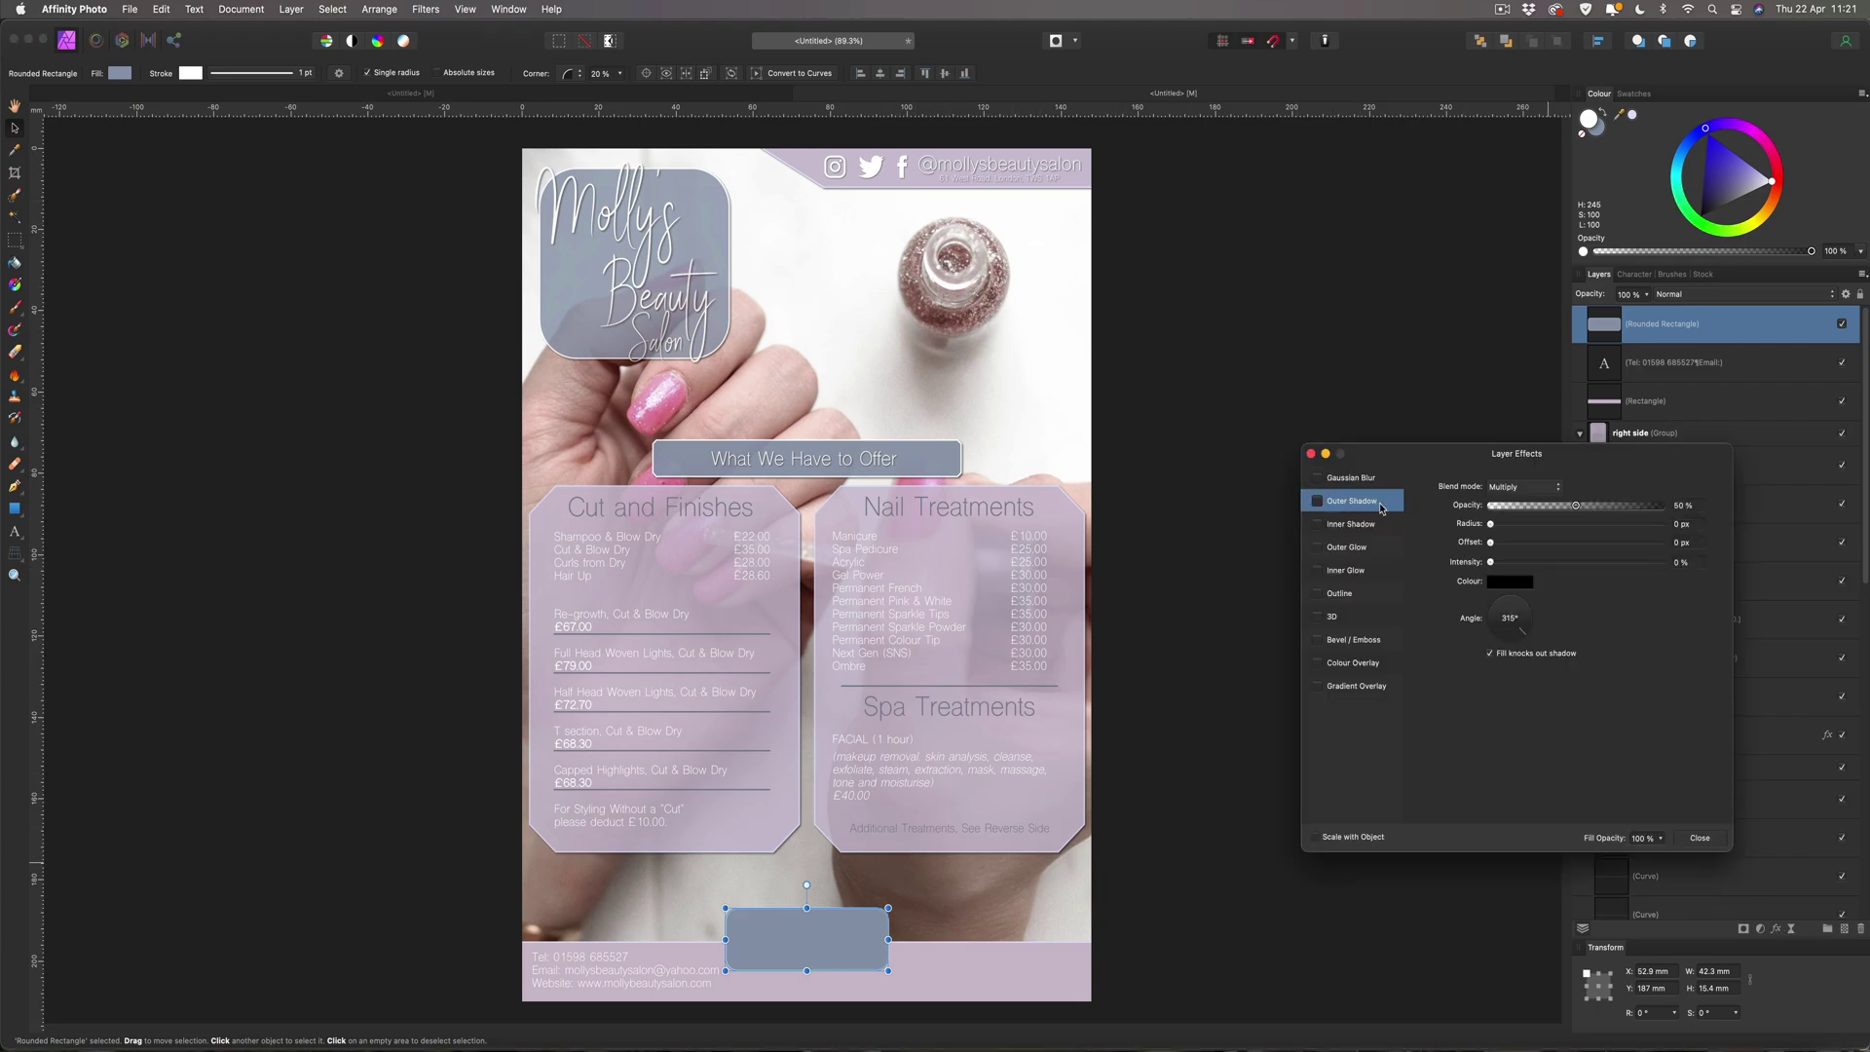
pyautogui.click(1317, 500)
pyautogui.click(1700, 527)
pyautogui.write('5')
pyautogui.click(1690, 543)
pyautogui.write('5')
pyautogui.press('Return')
pyautogui.click(1699, 837)
pyautogui.click(1364, 763)
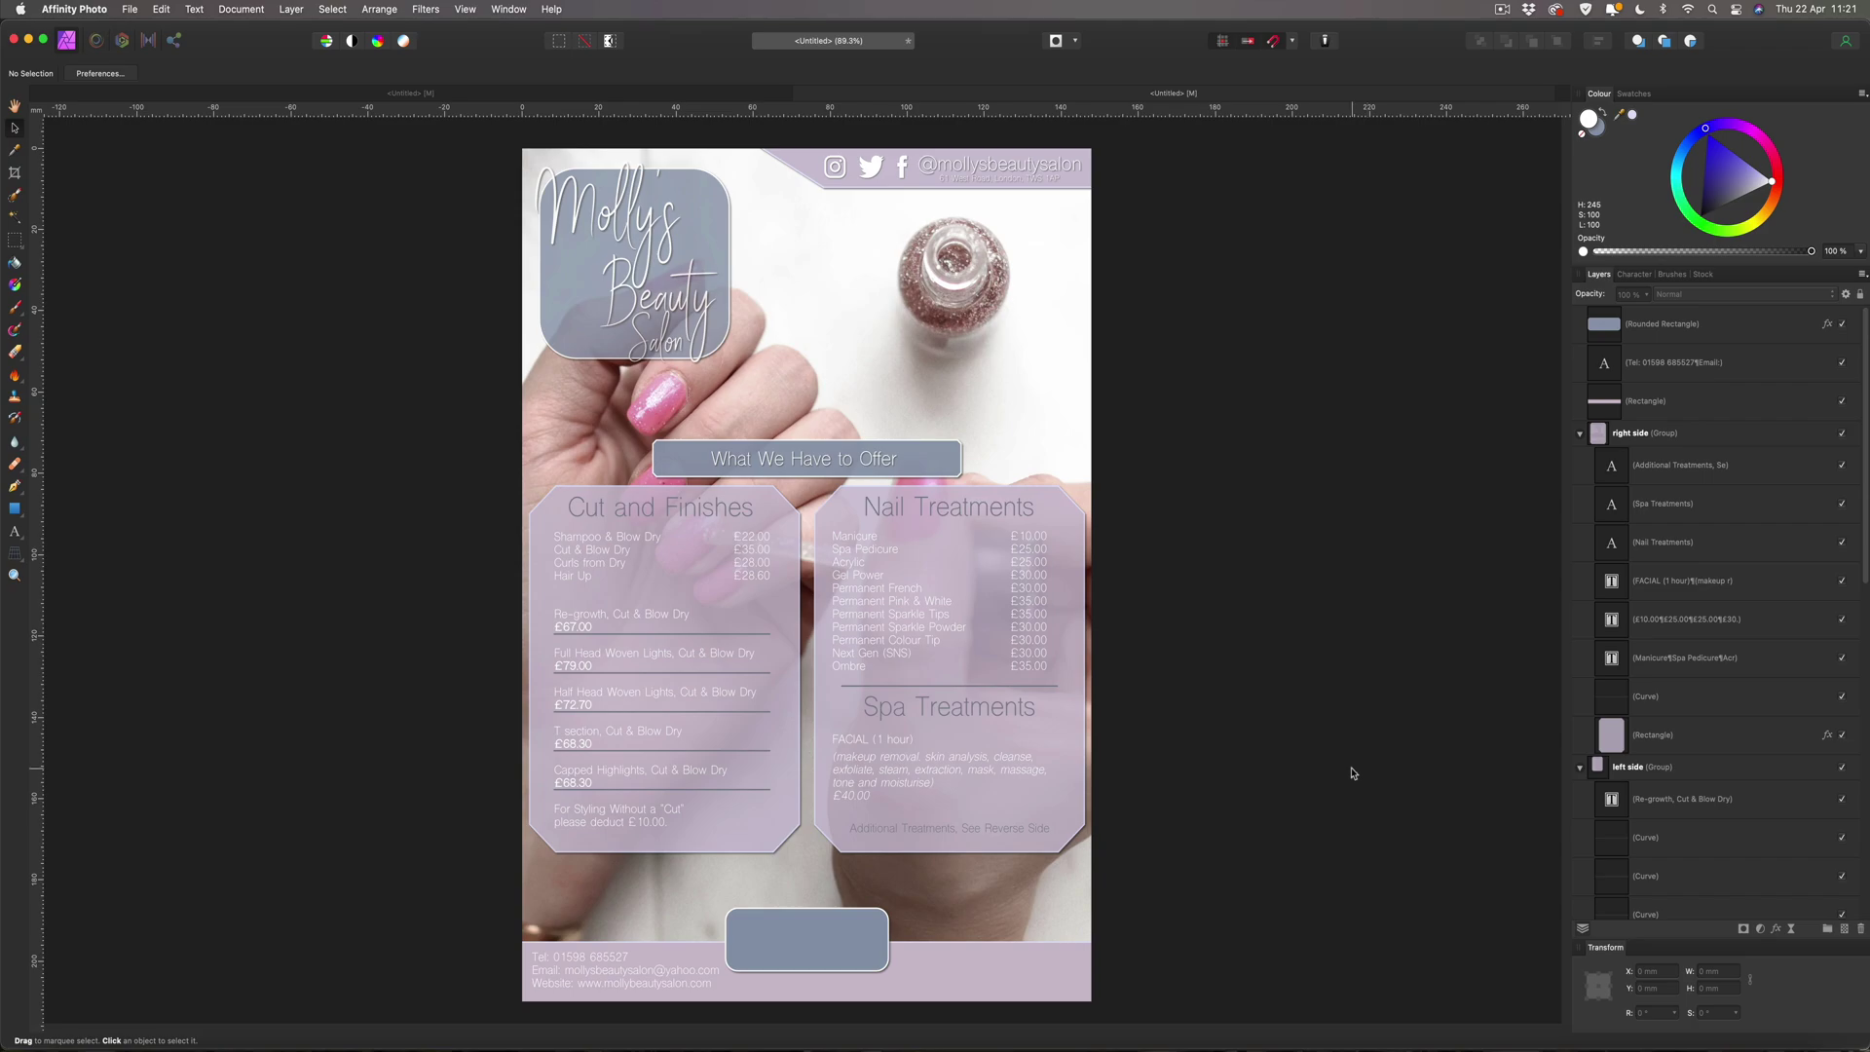
pyautogui.click(596, 214)
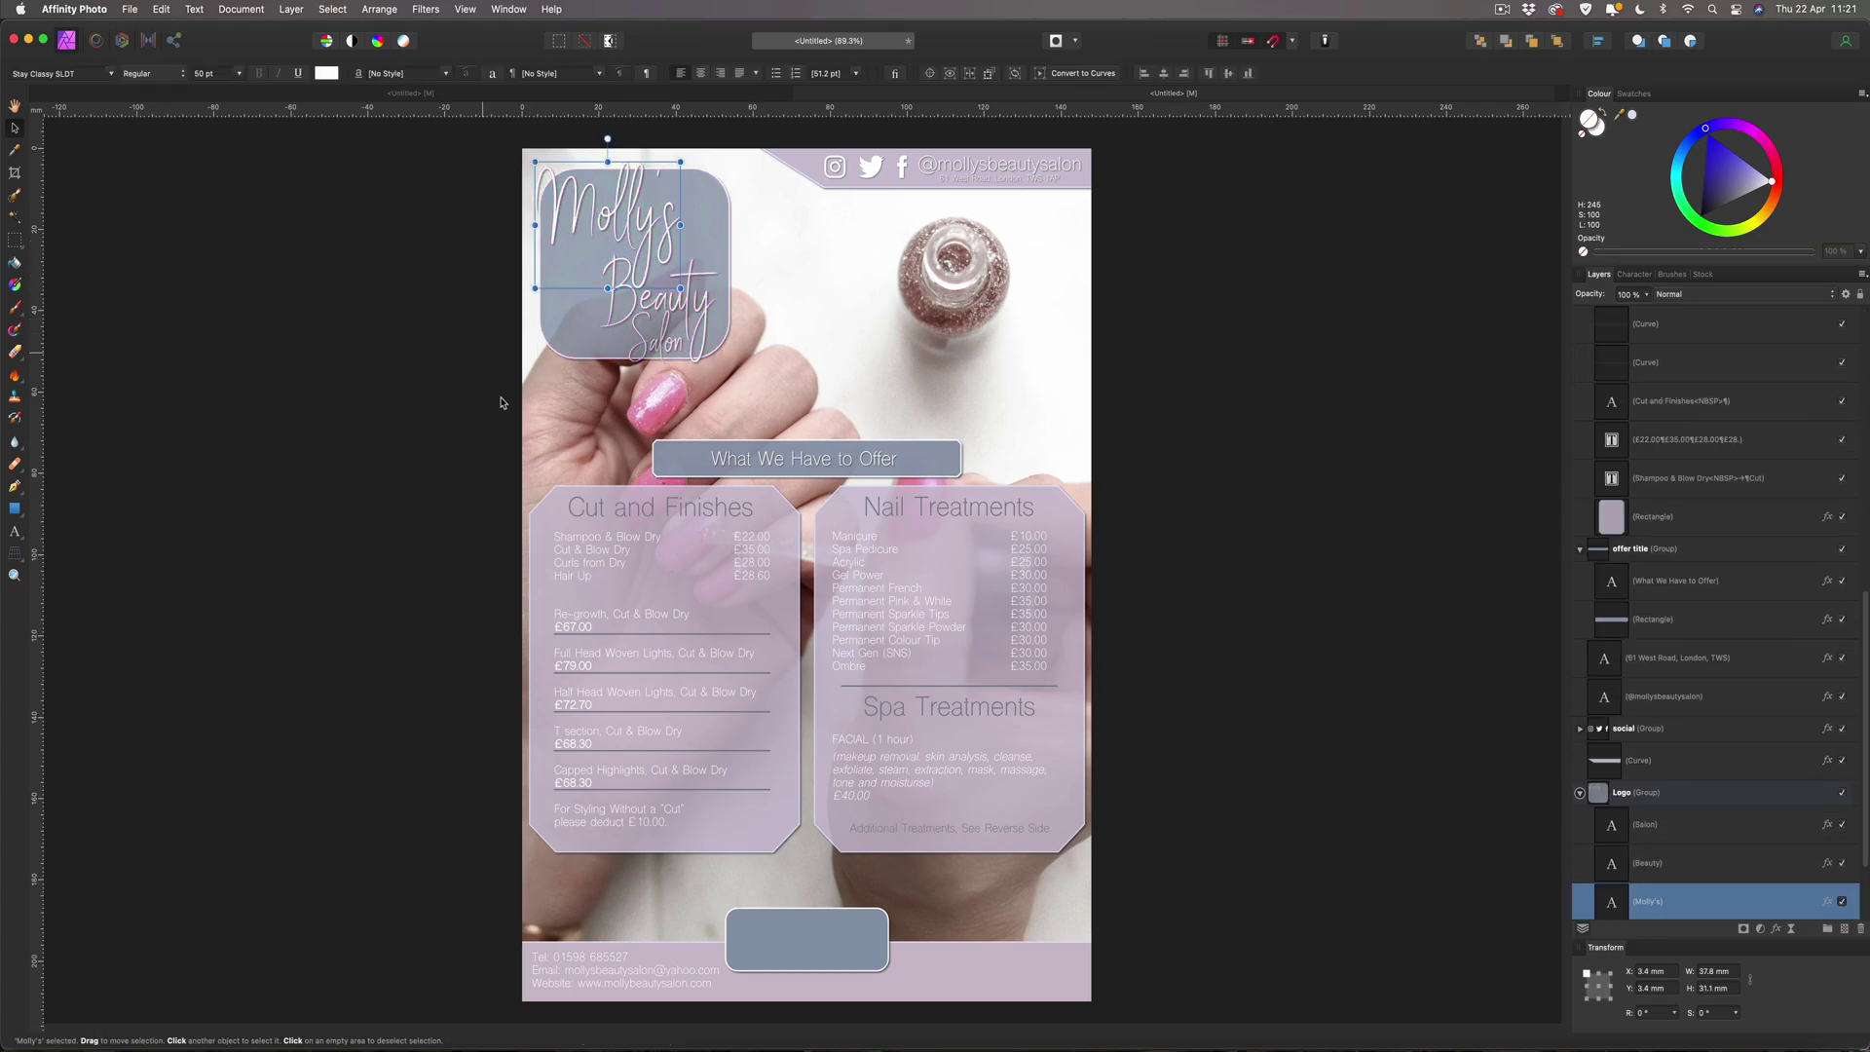
# Move the Molly's script text onto the blue box and retype it as 'Make A Booking'.
pyautogui.moveTo(597, 197); pyautogui.dragTo(791, 910)
pyautogui.press('super+plus')
pyautogui.press('super+plus')
pyautogui.press('super+plus')
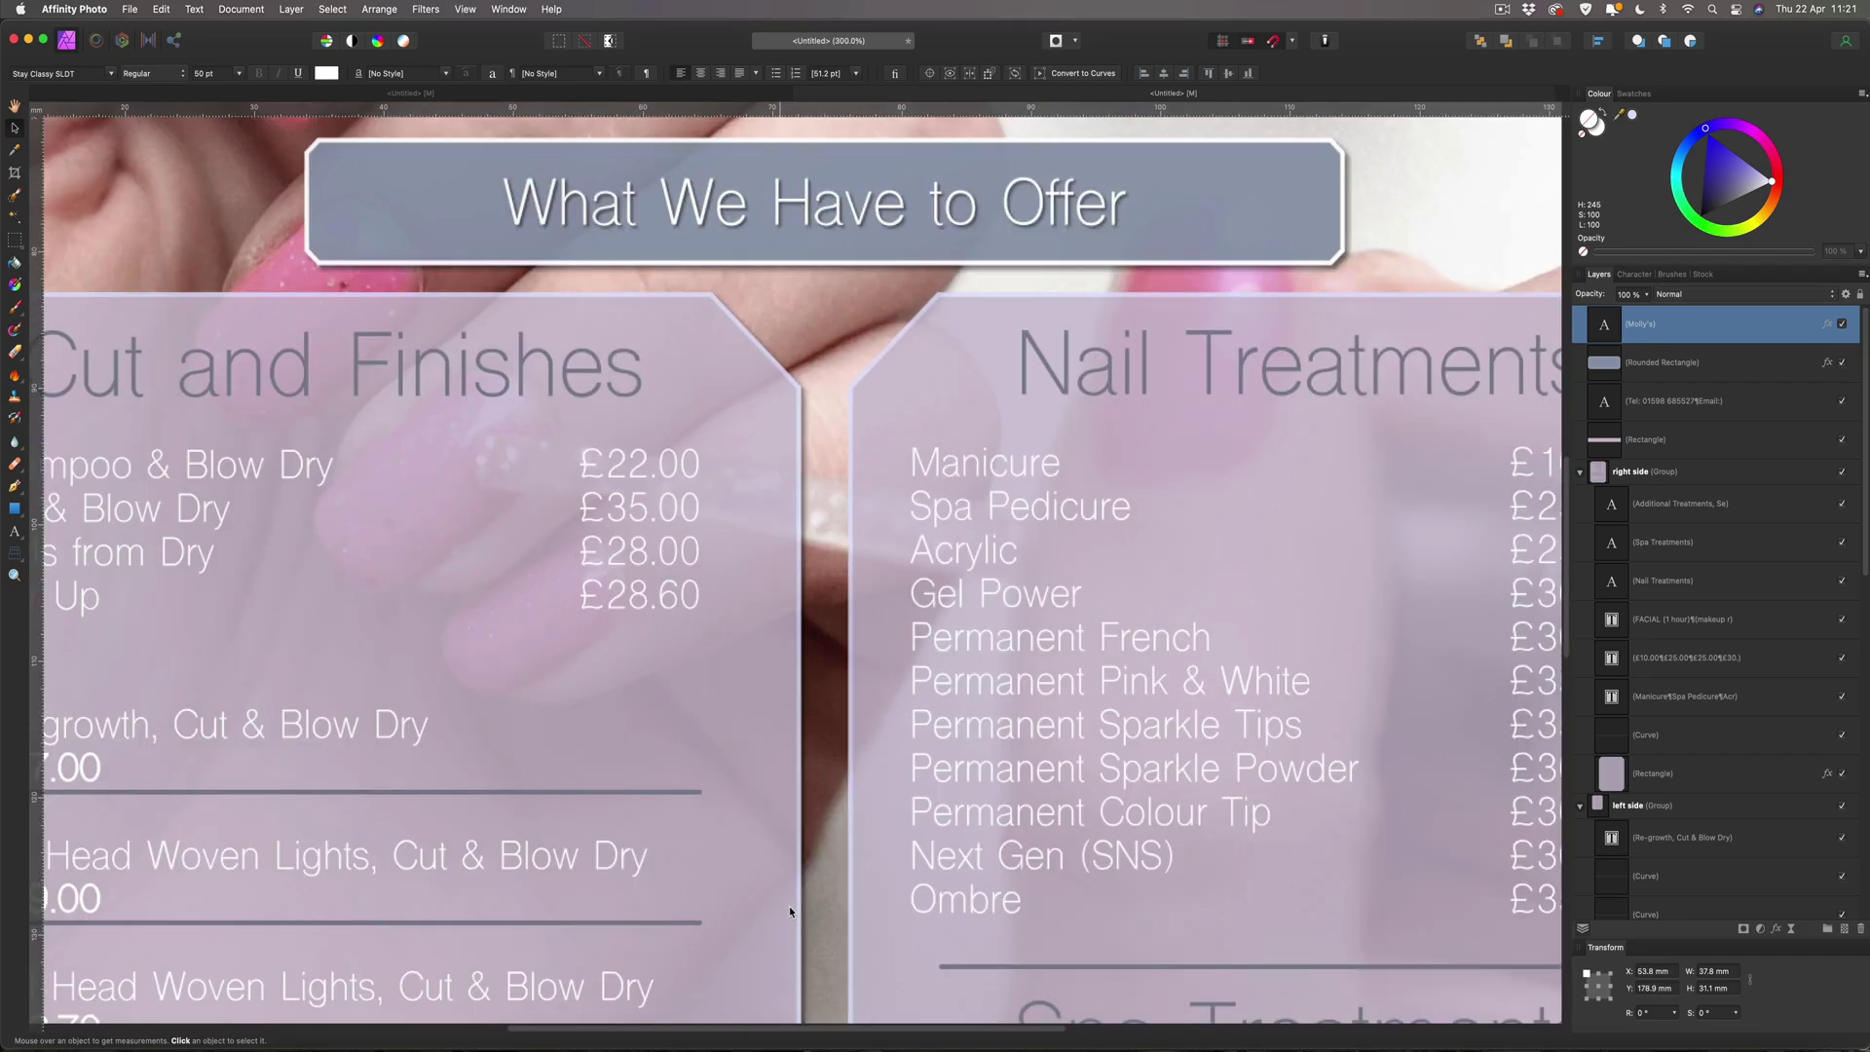
pyautogui.scroll(-5, 791, 912)
pyautogui.scroll(-10, 789, 912)
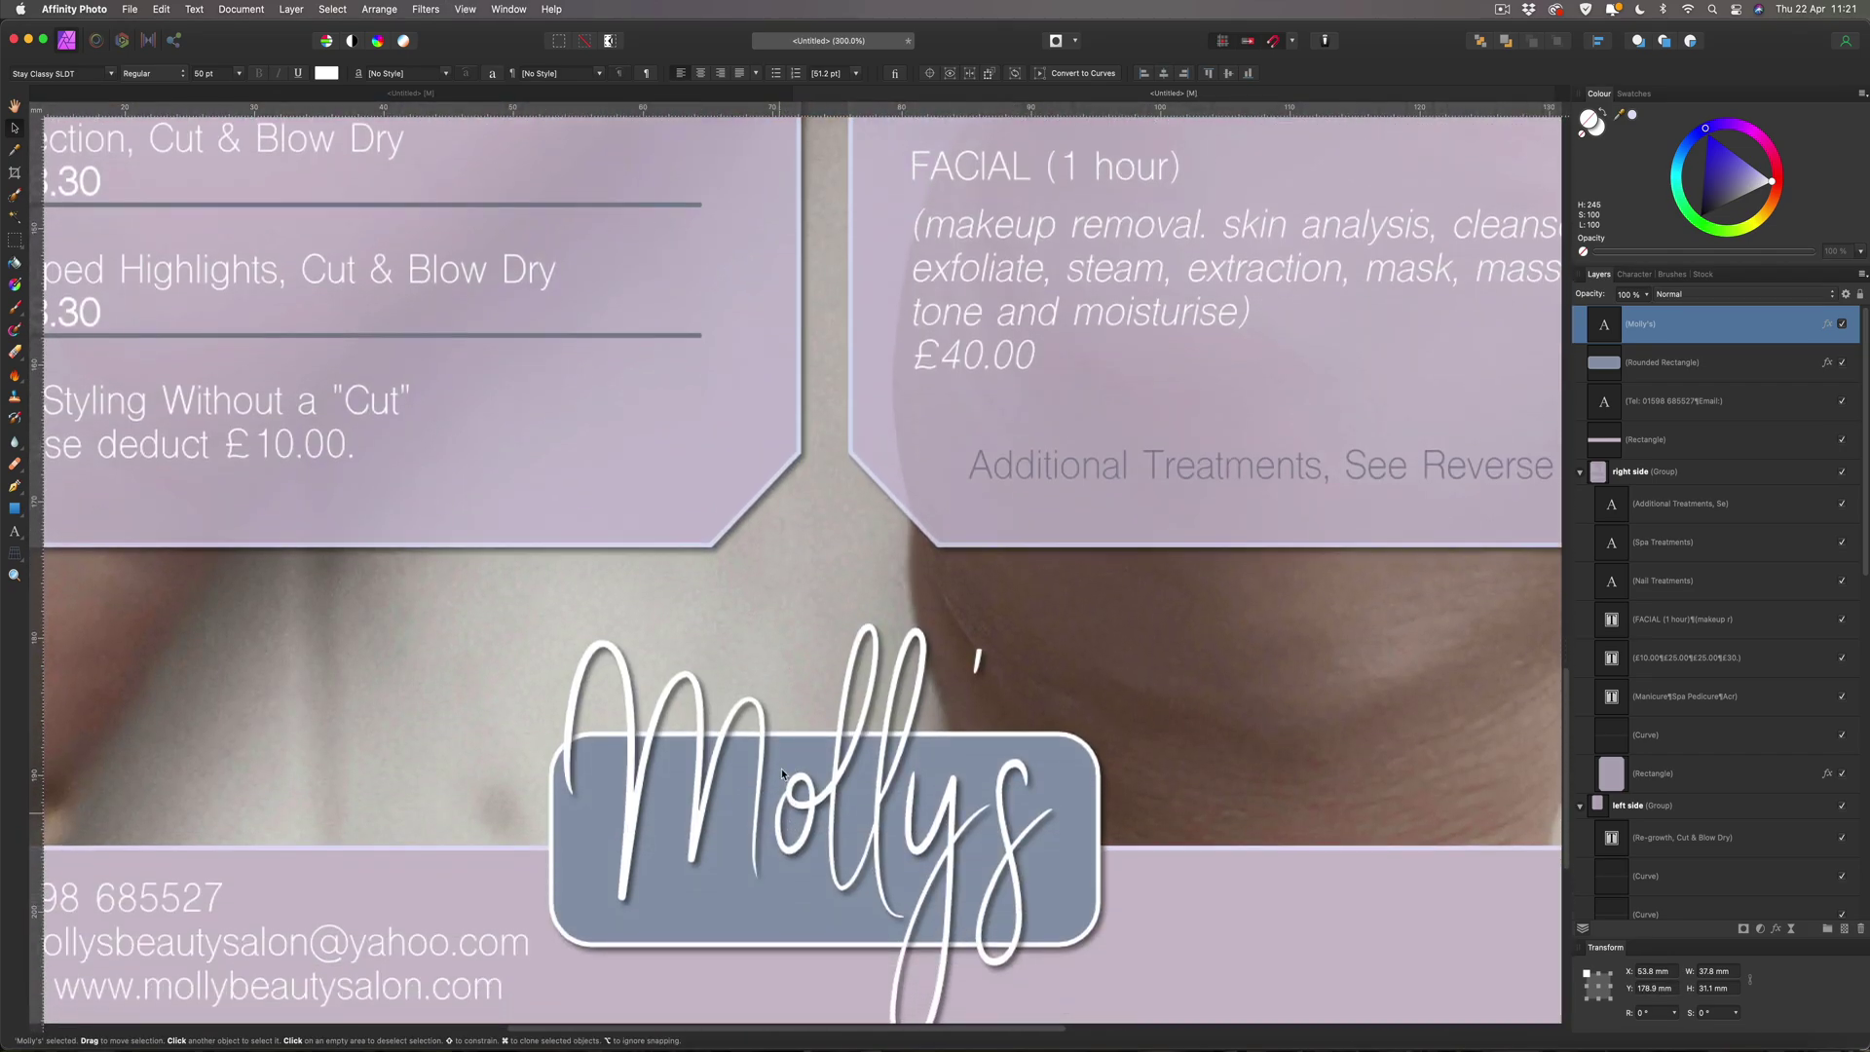
pyautogui.scroll(-3, 849, 782)
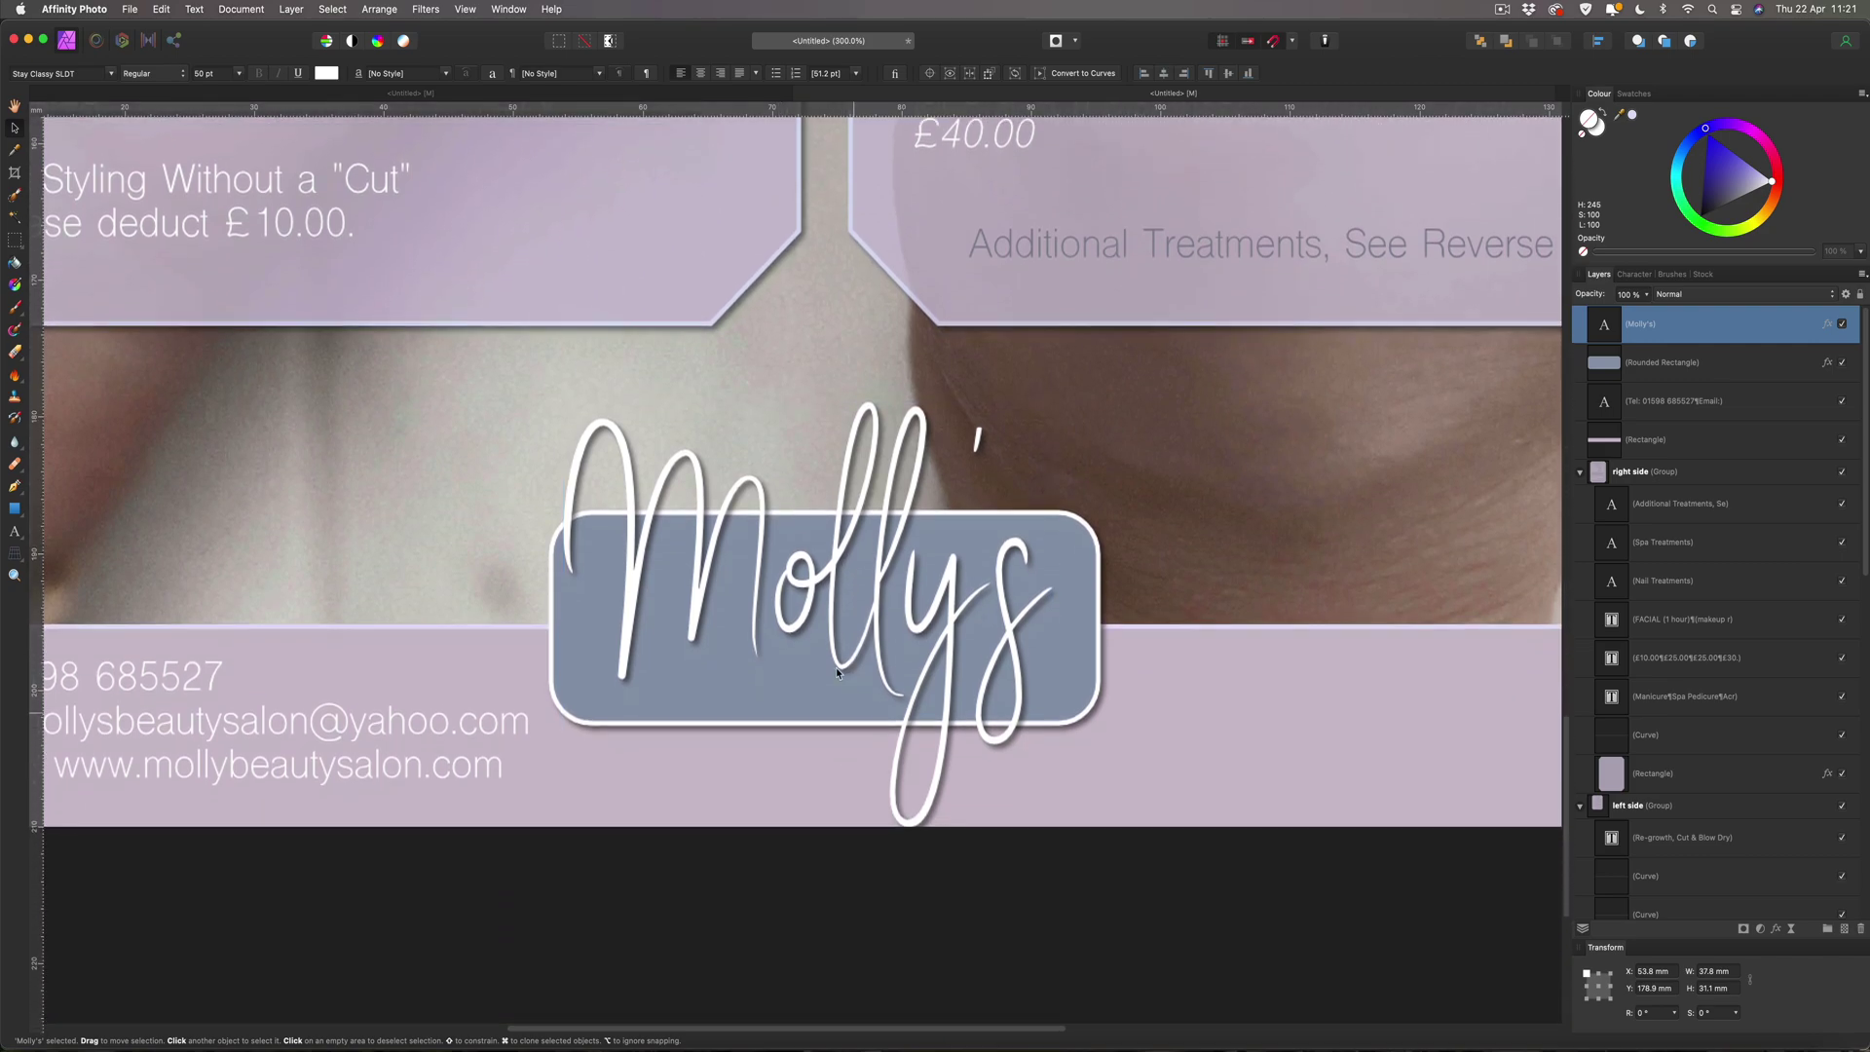
pyautogui.doubleClick(844, 592)
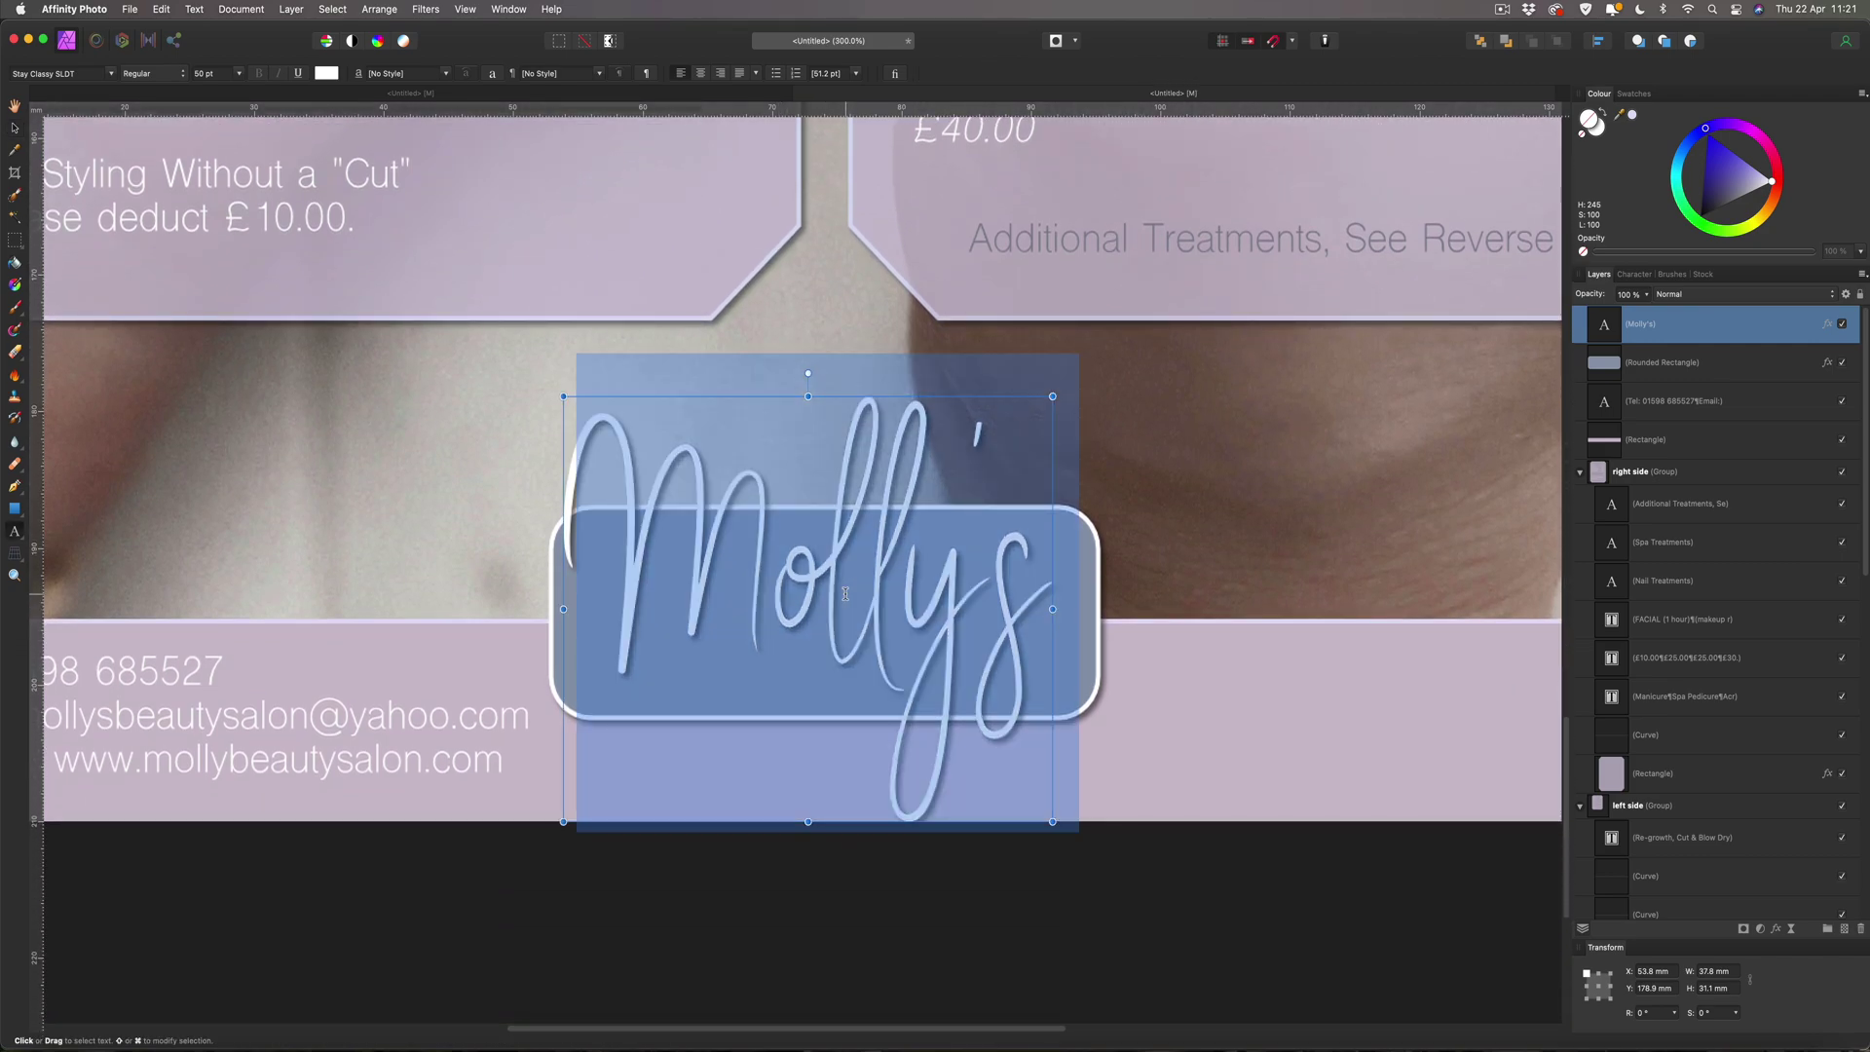
pyautogui.write('Make')
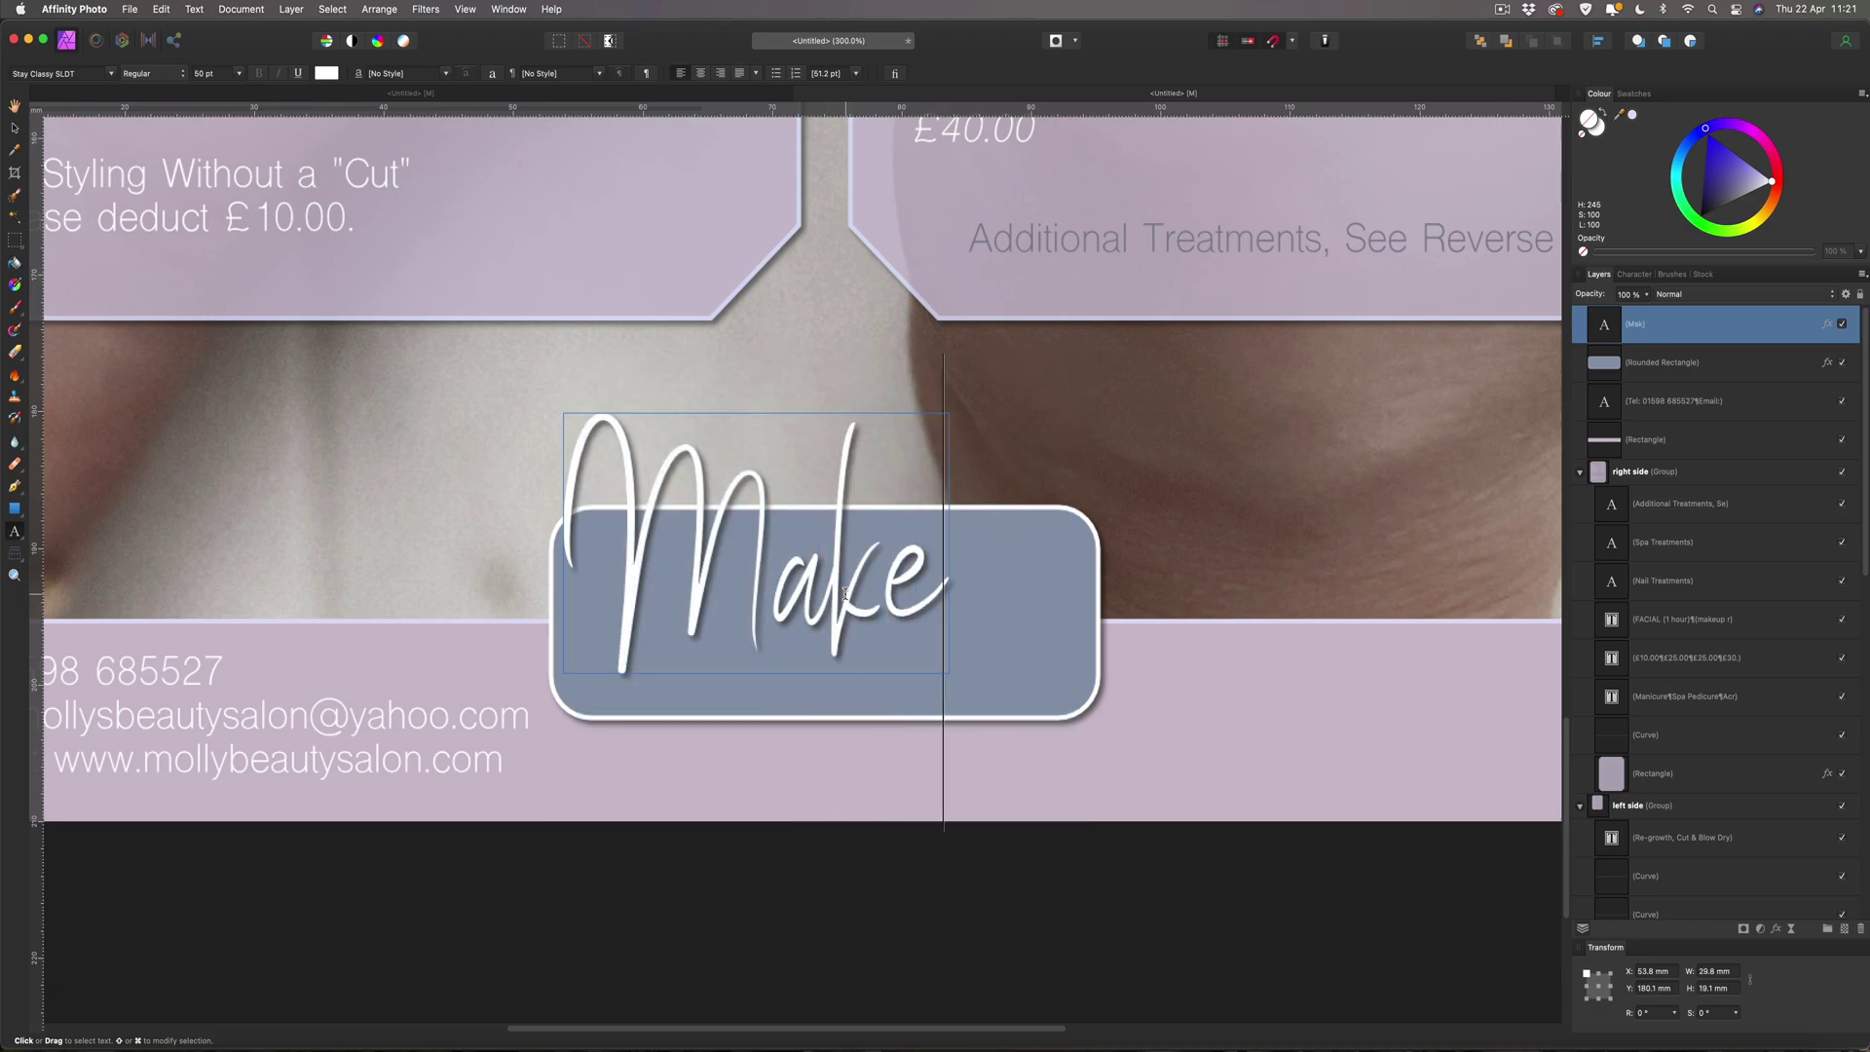
pyautogui.write(' A')
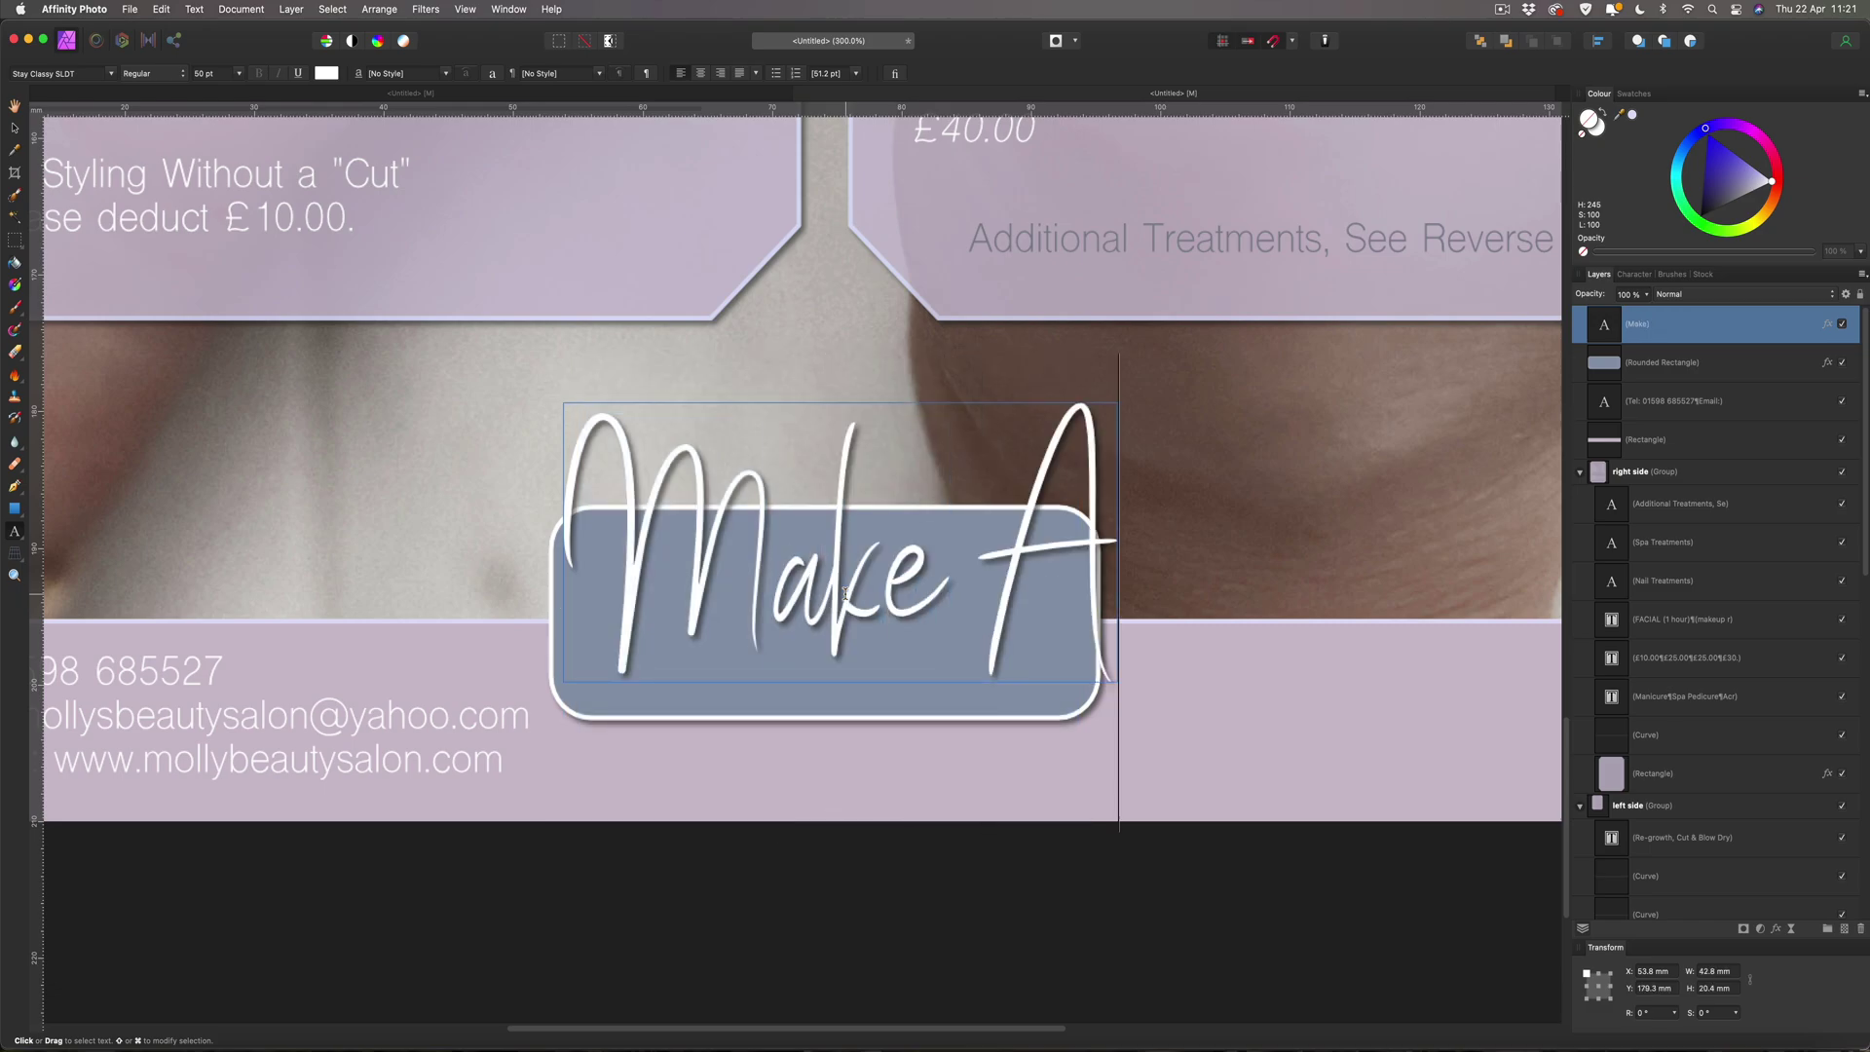
pyautogui.write(' B')
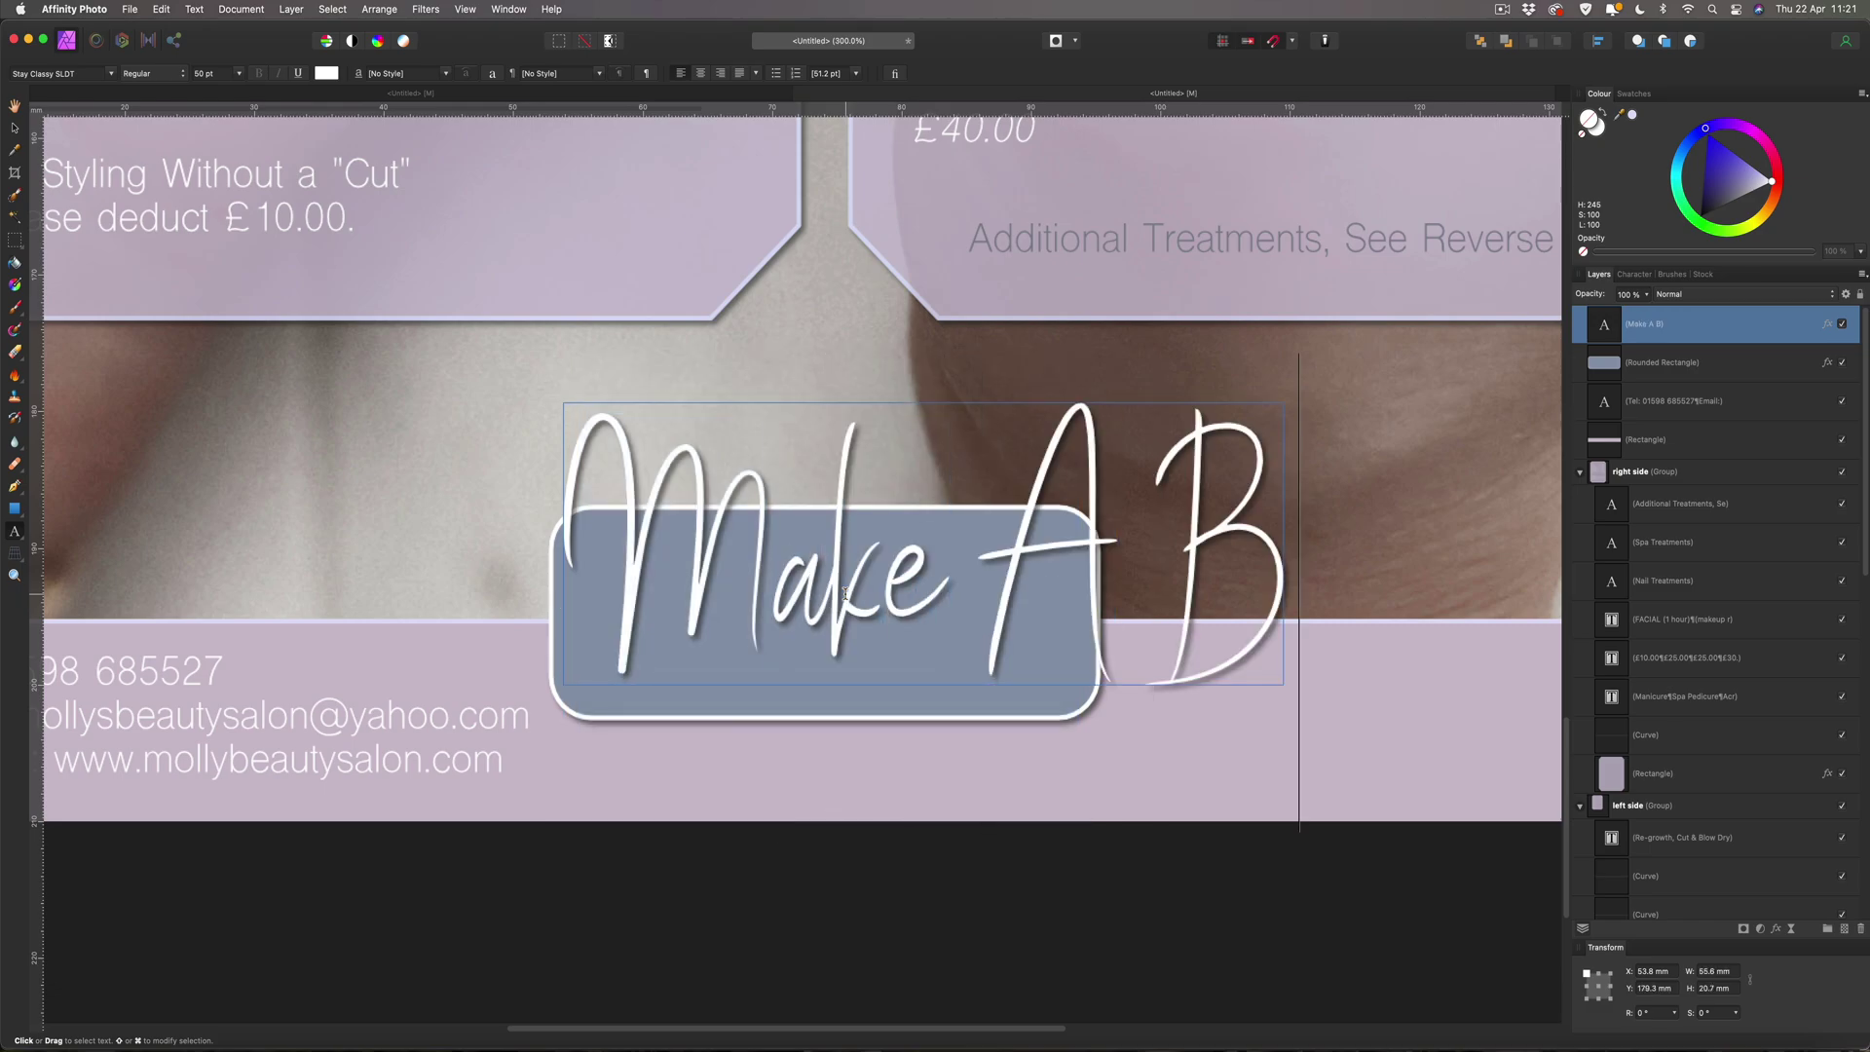
pyautogui.write('ooking')
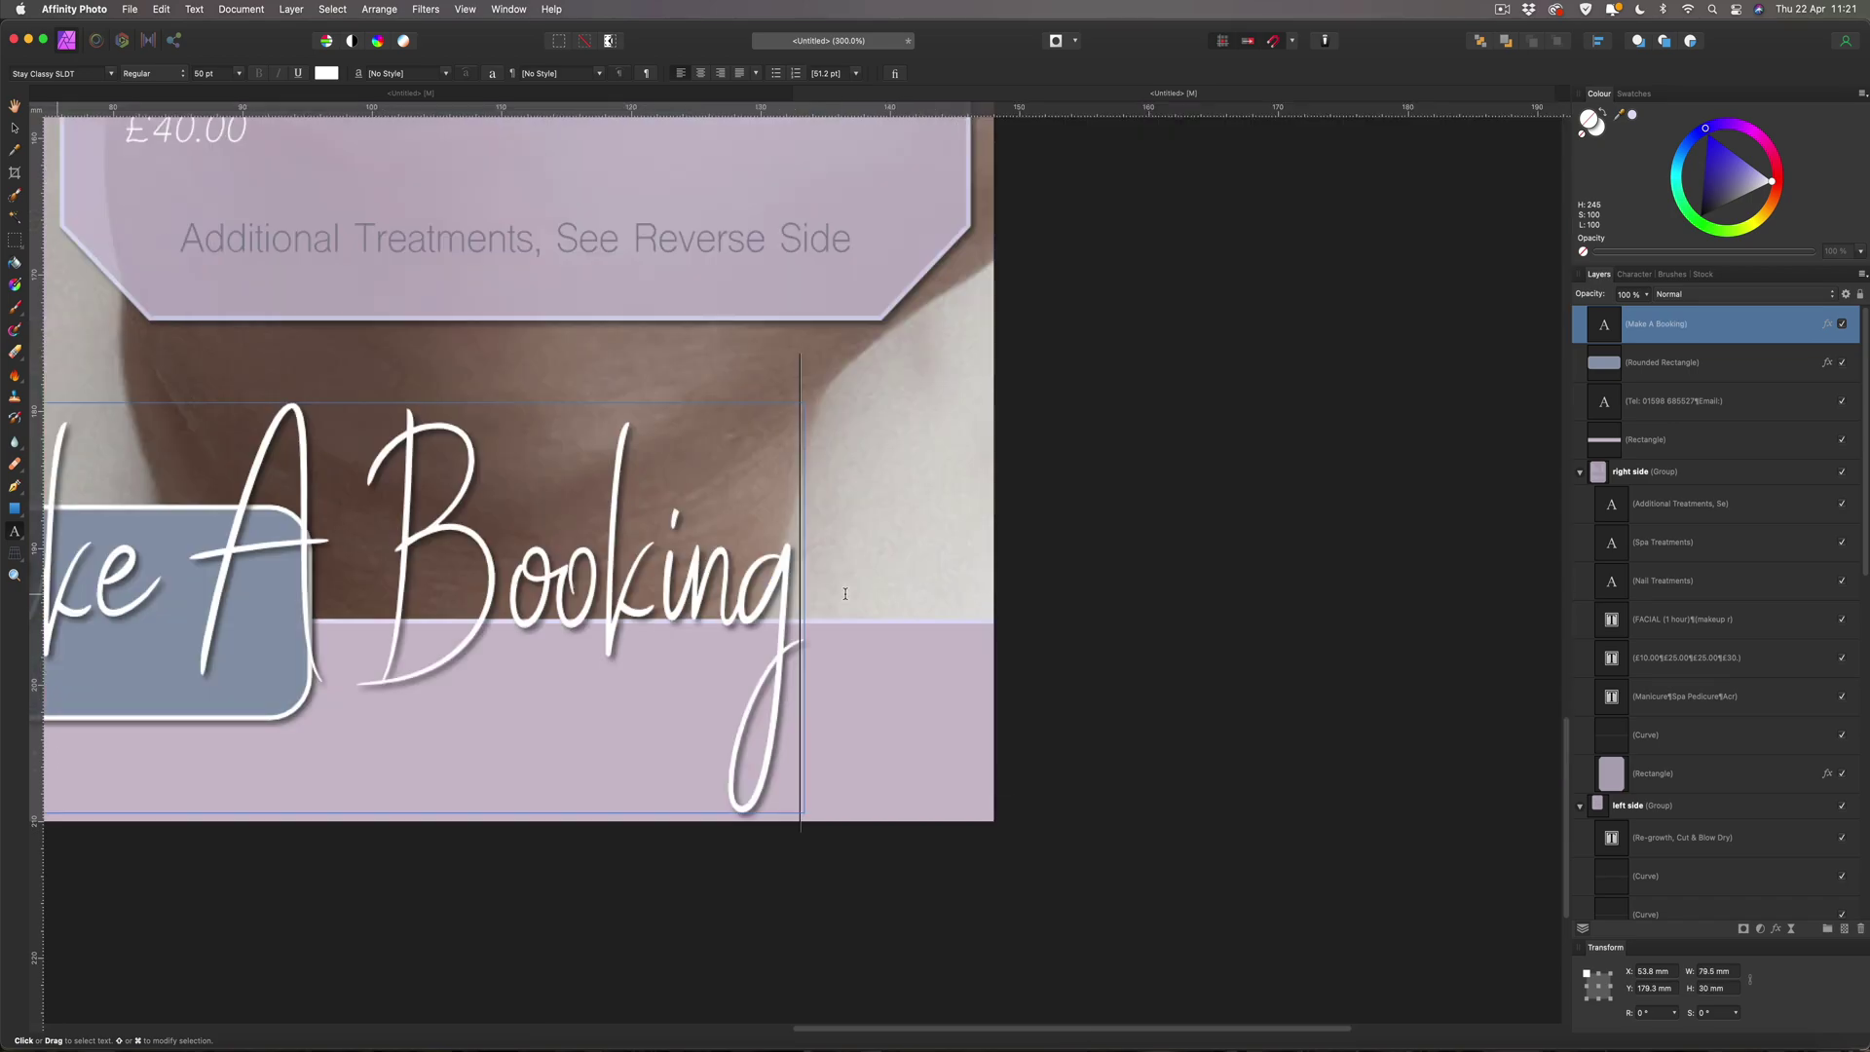
pyautogui.press('super+minus')
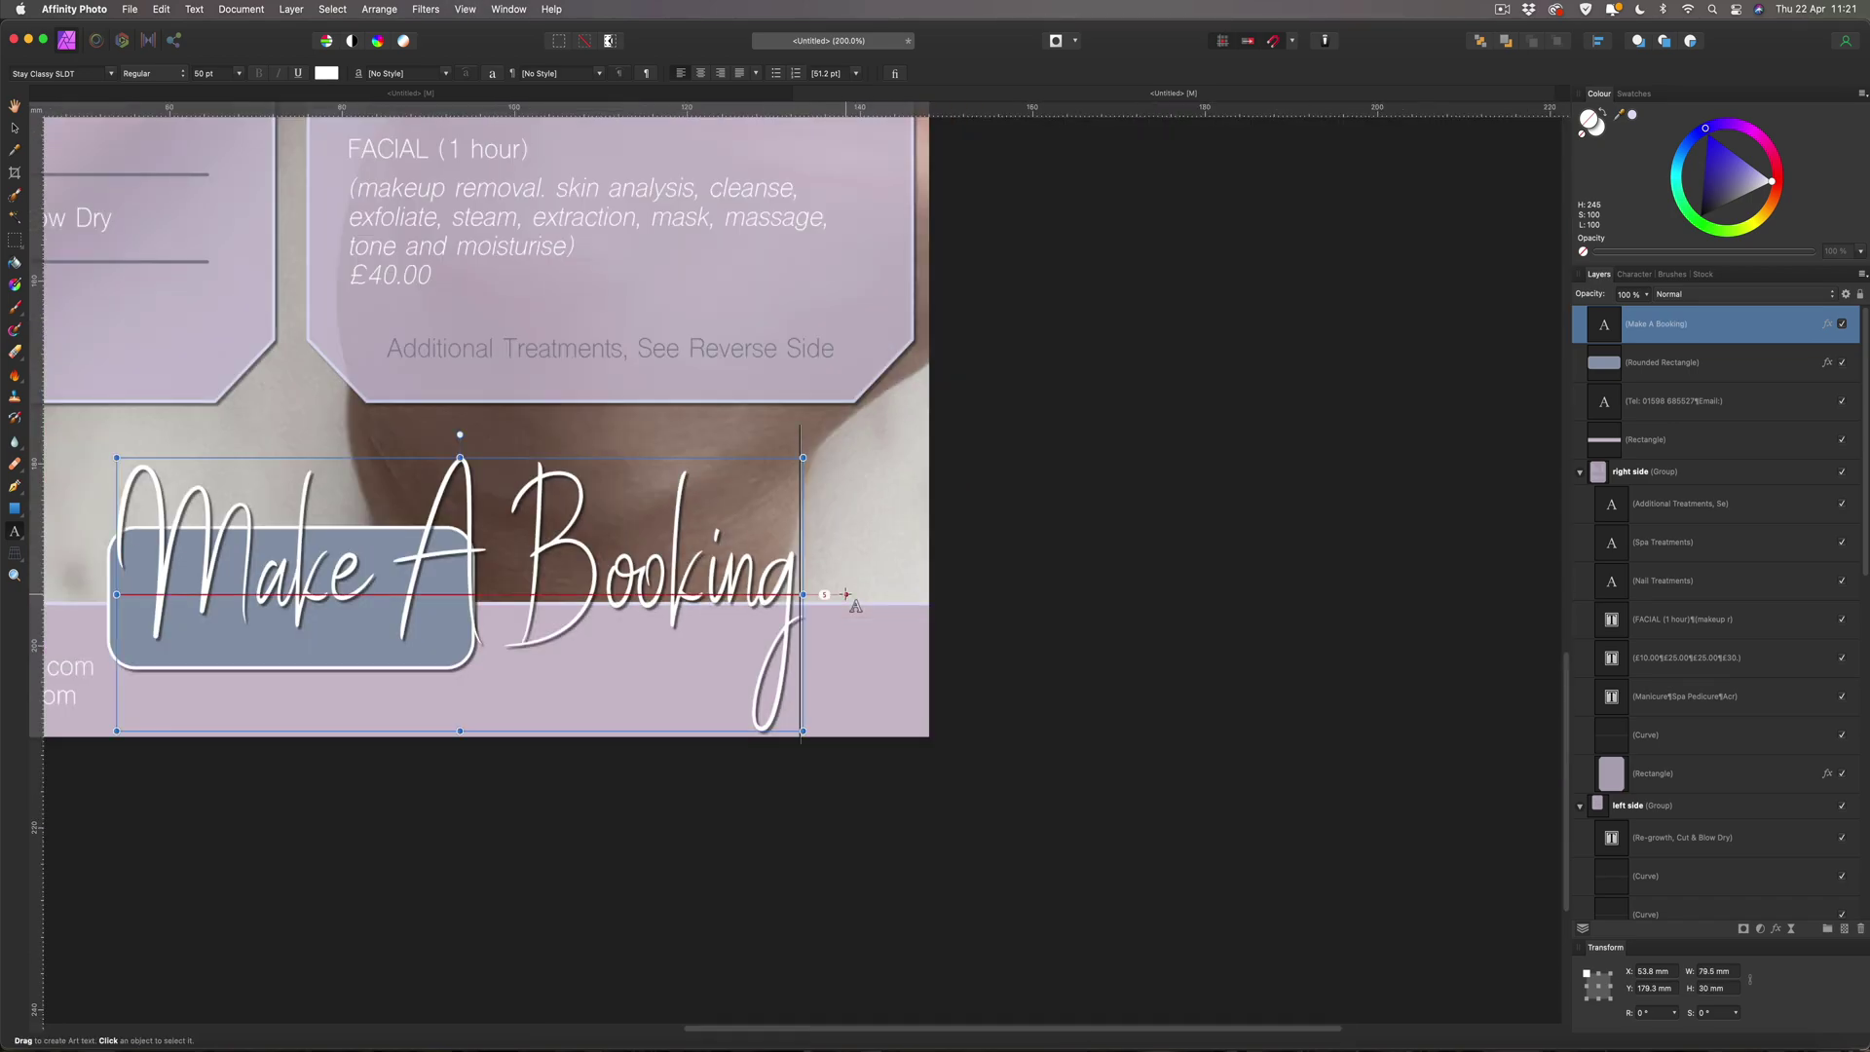
pyautogui.press('Escape')
# Shrink the booking text to about 23 pt, centre it in the button, and remove its outer shadow.
pyautogui.moveTo(802, 458); pyautogui.dragTo(419, 565)
pyautogui.moveTo(350, 642); pyautogui.dragTo(366, 572)
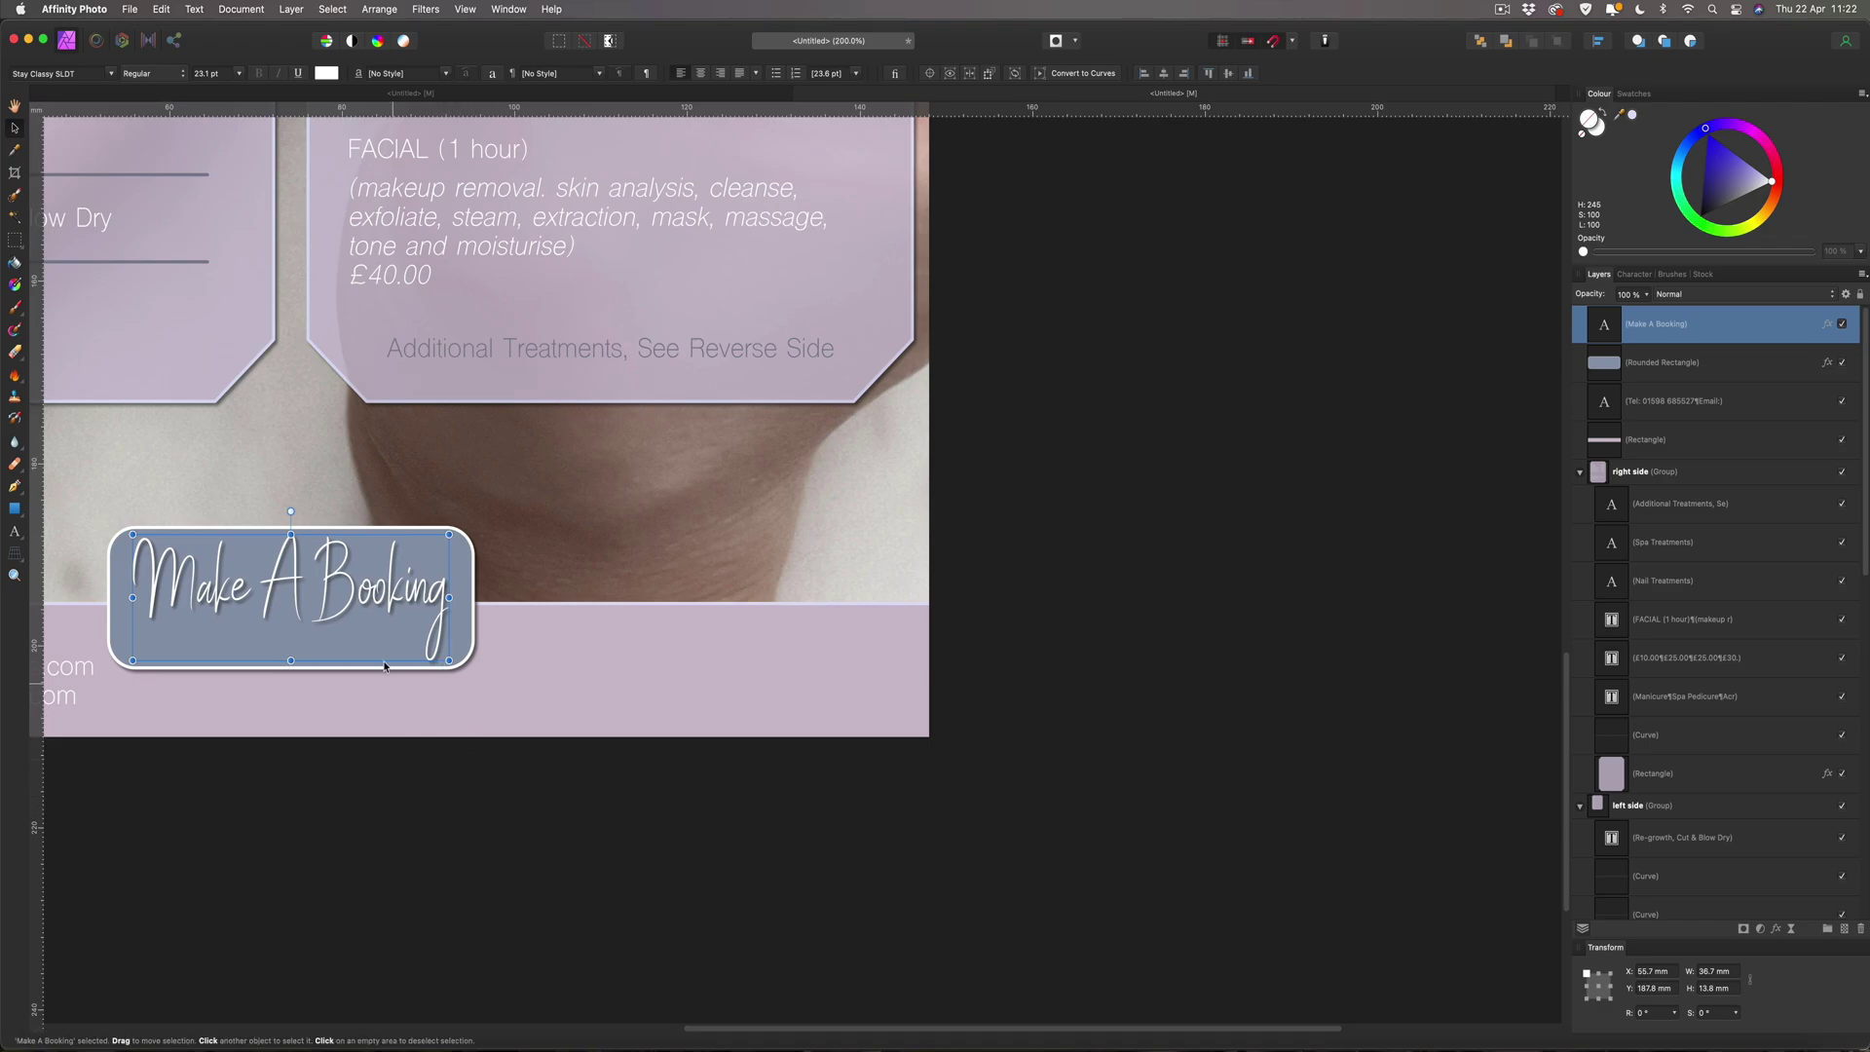
pyautogui.click(1828, 325)
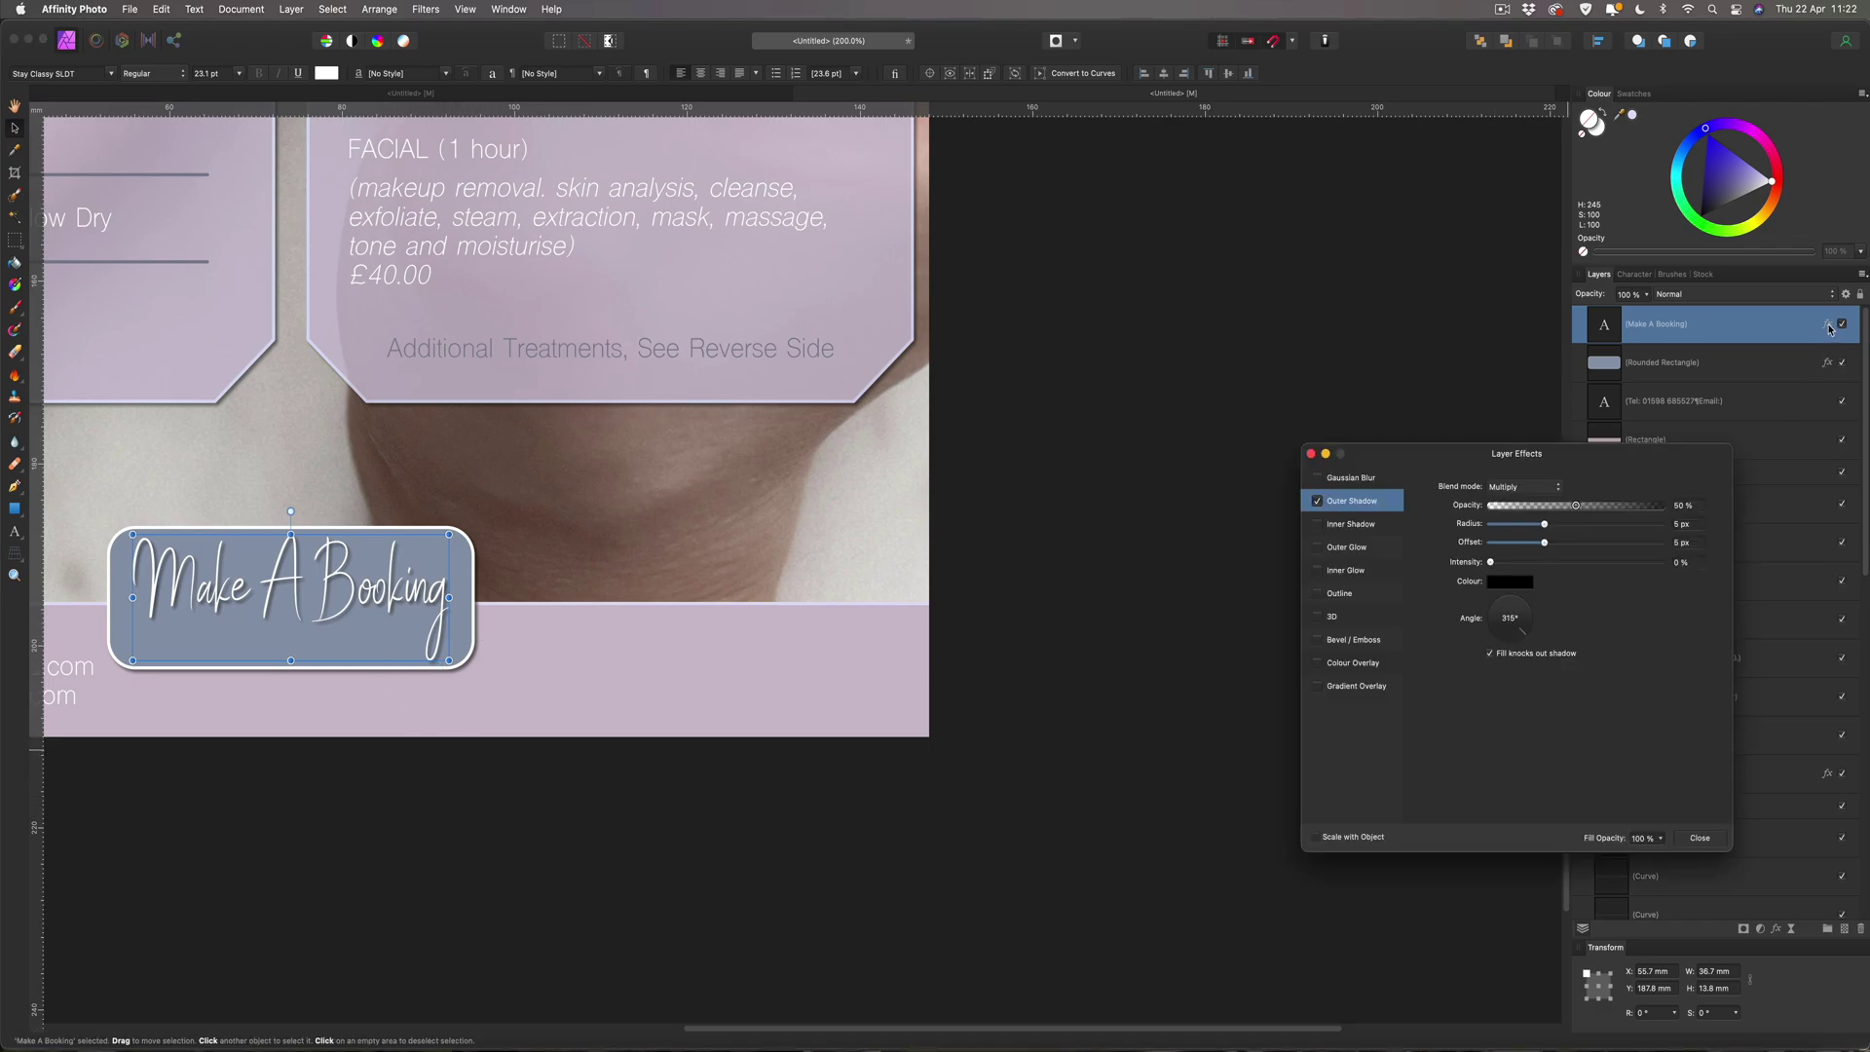
pyautogui.click(1316, 501)
pyautogui.click(1696, 838)
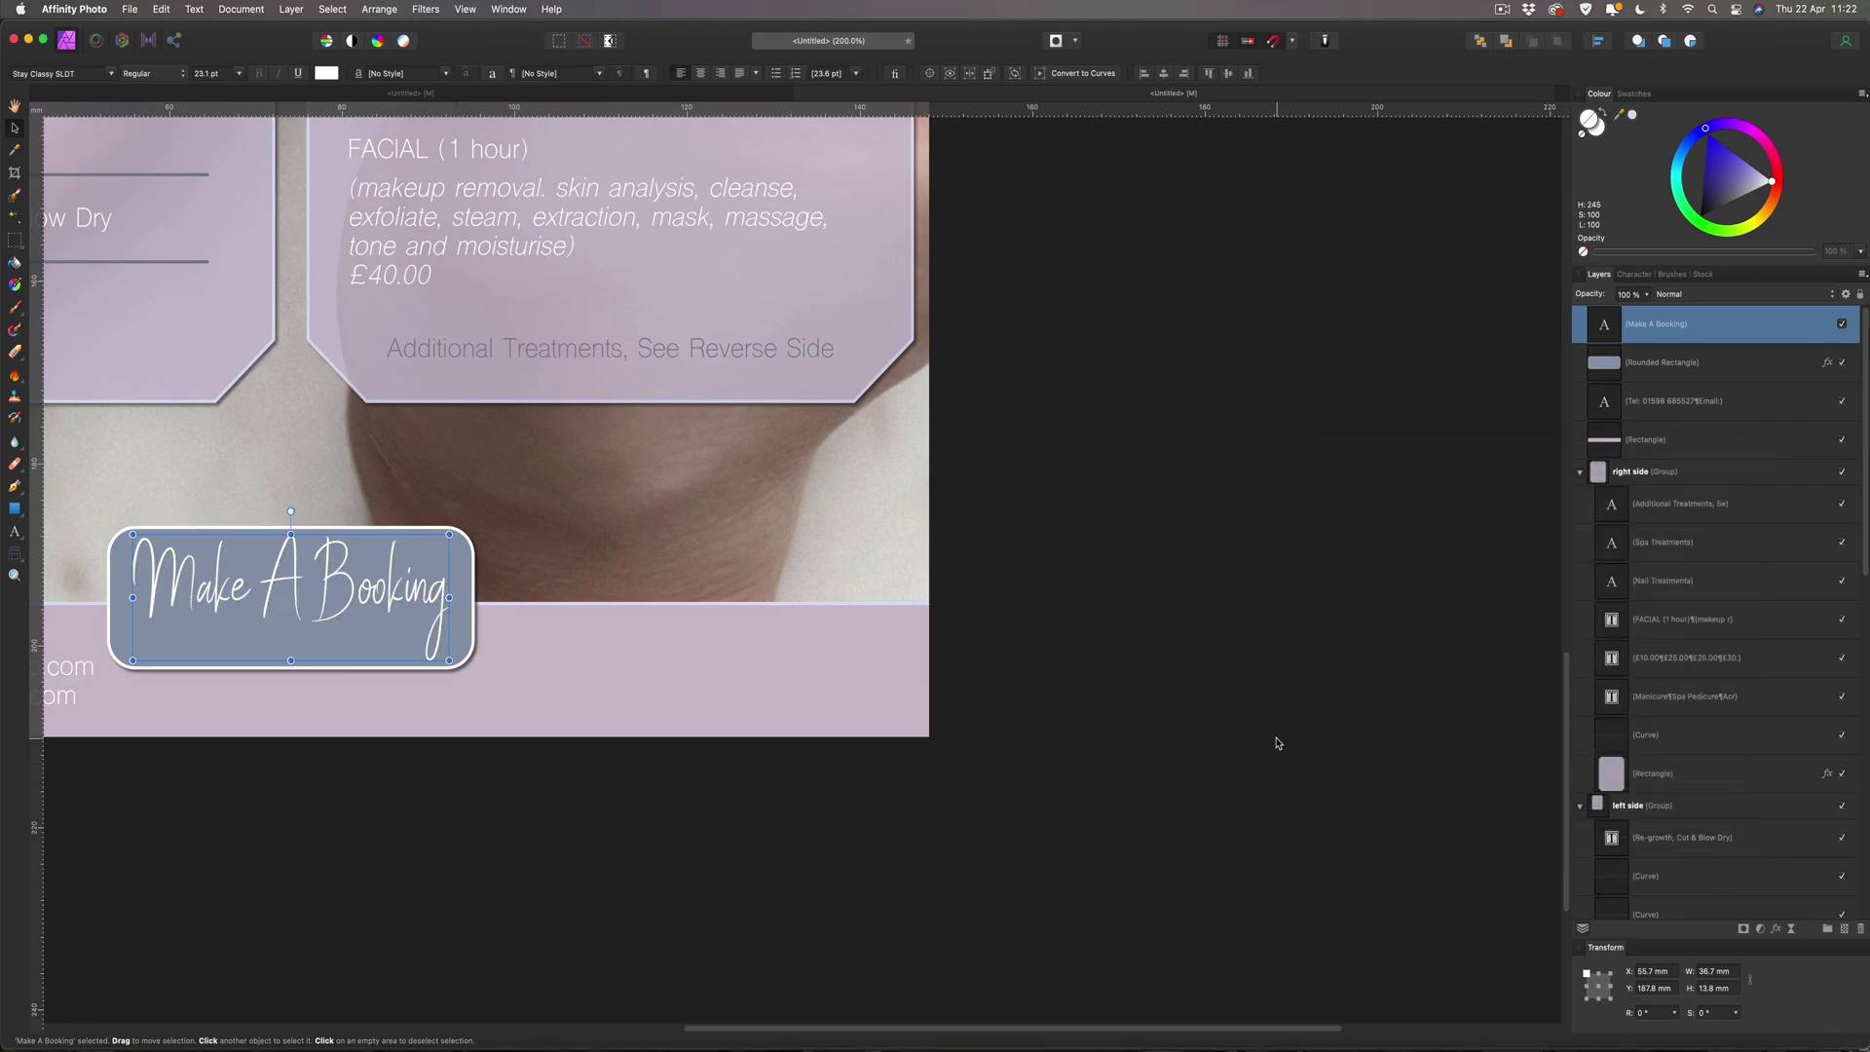
# Duplicate the booking text with Cmd+J and retype the copy as a line naming the stylist.
pyautogui.press('super+j')
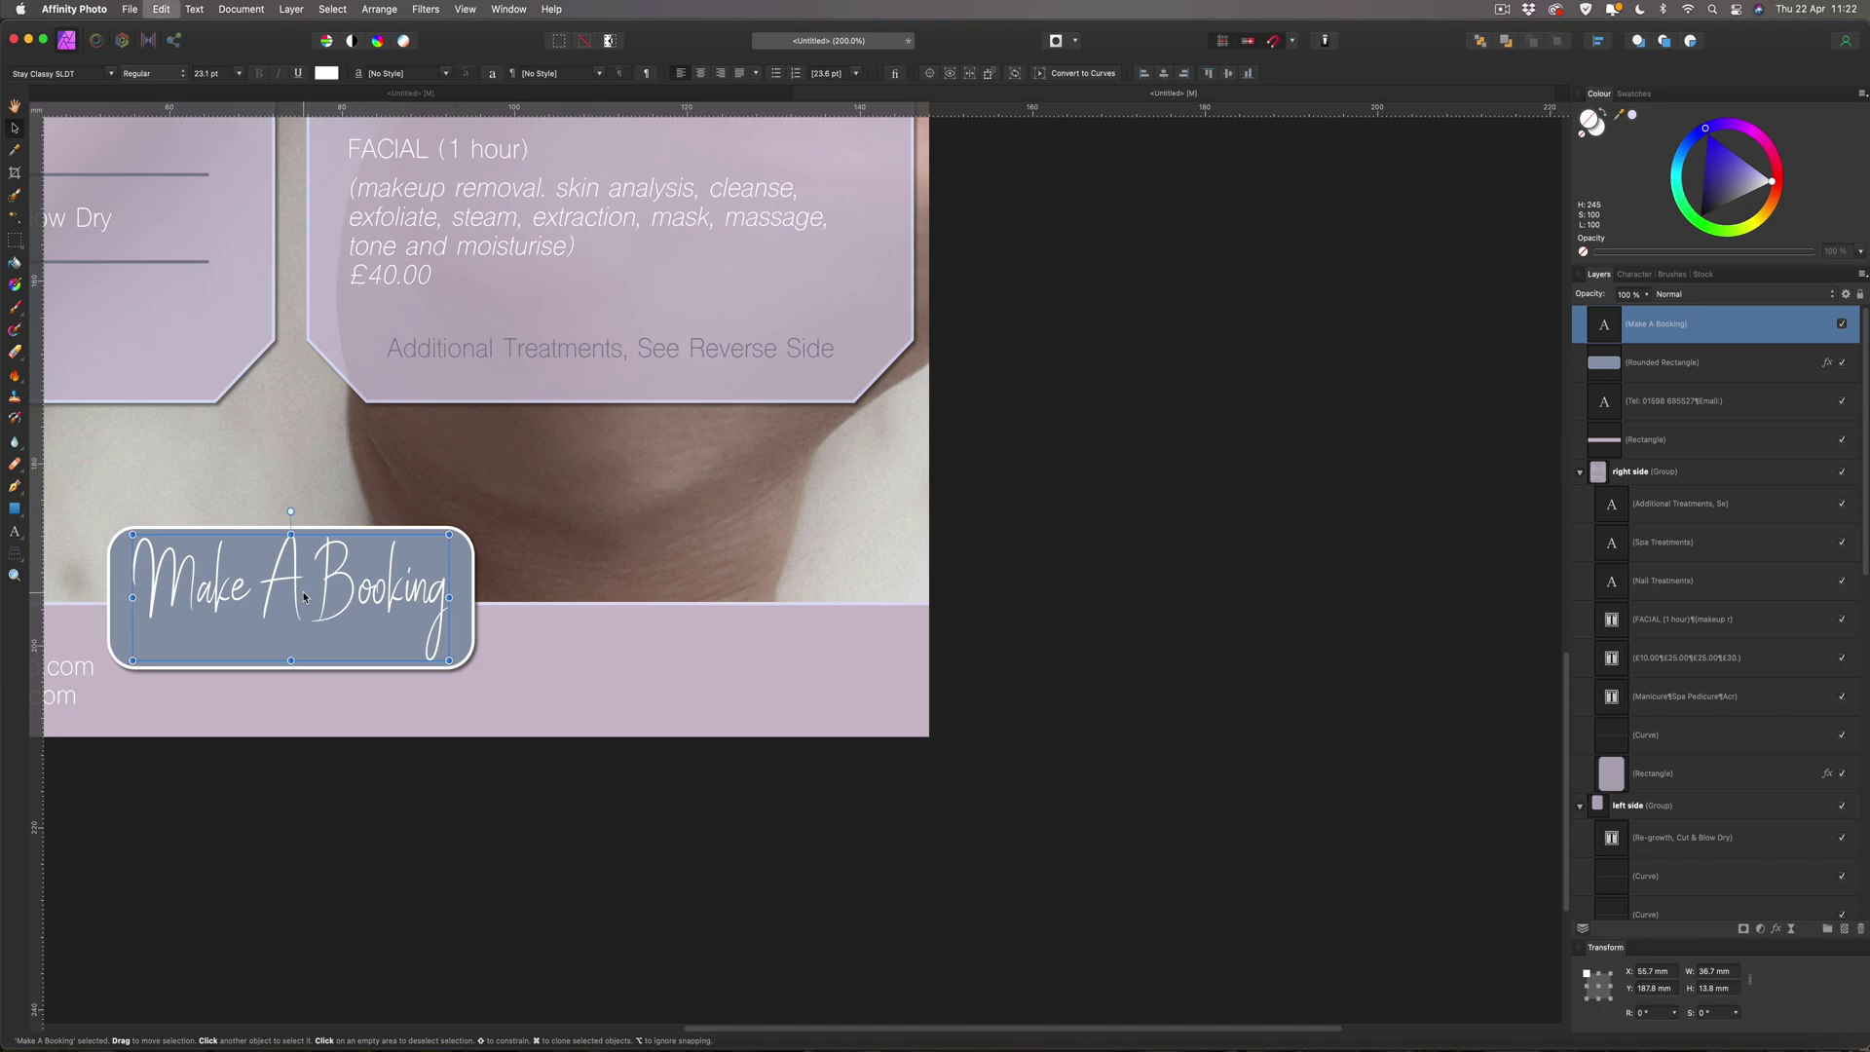
pyautogui.moveTo(307, 594); pyautogui.dragTo(307, 671)
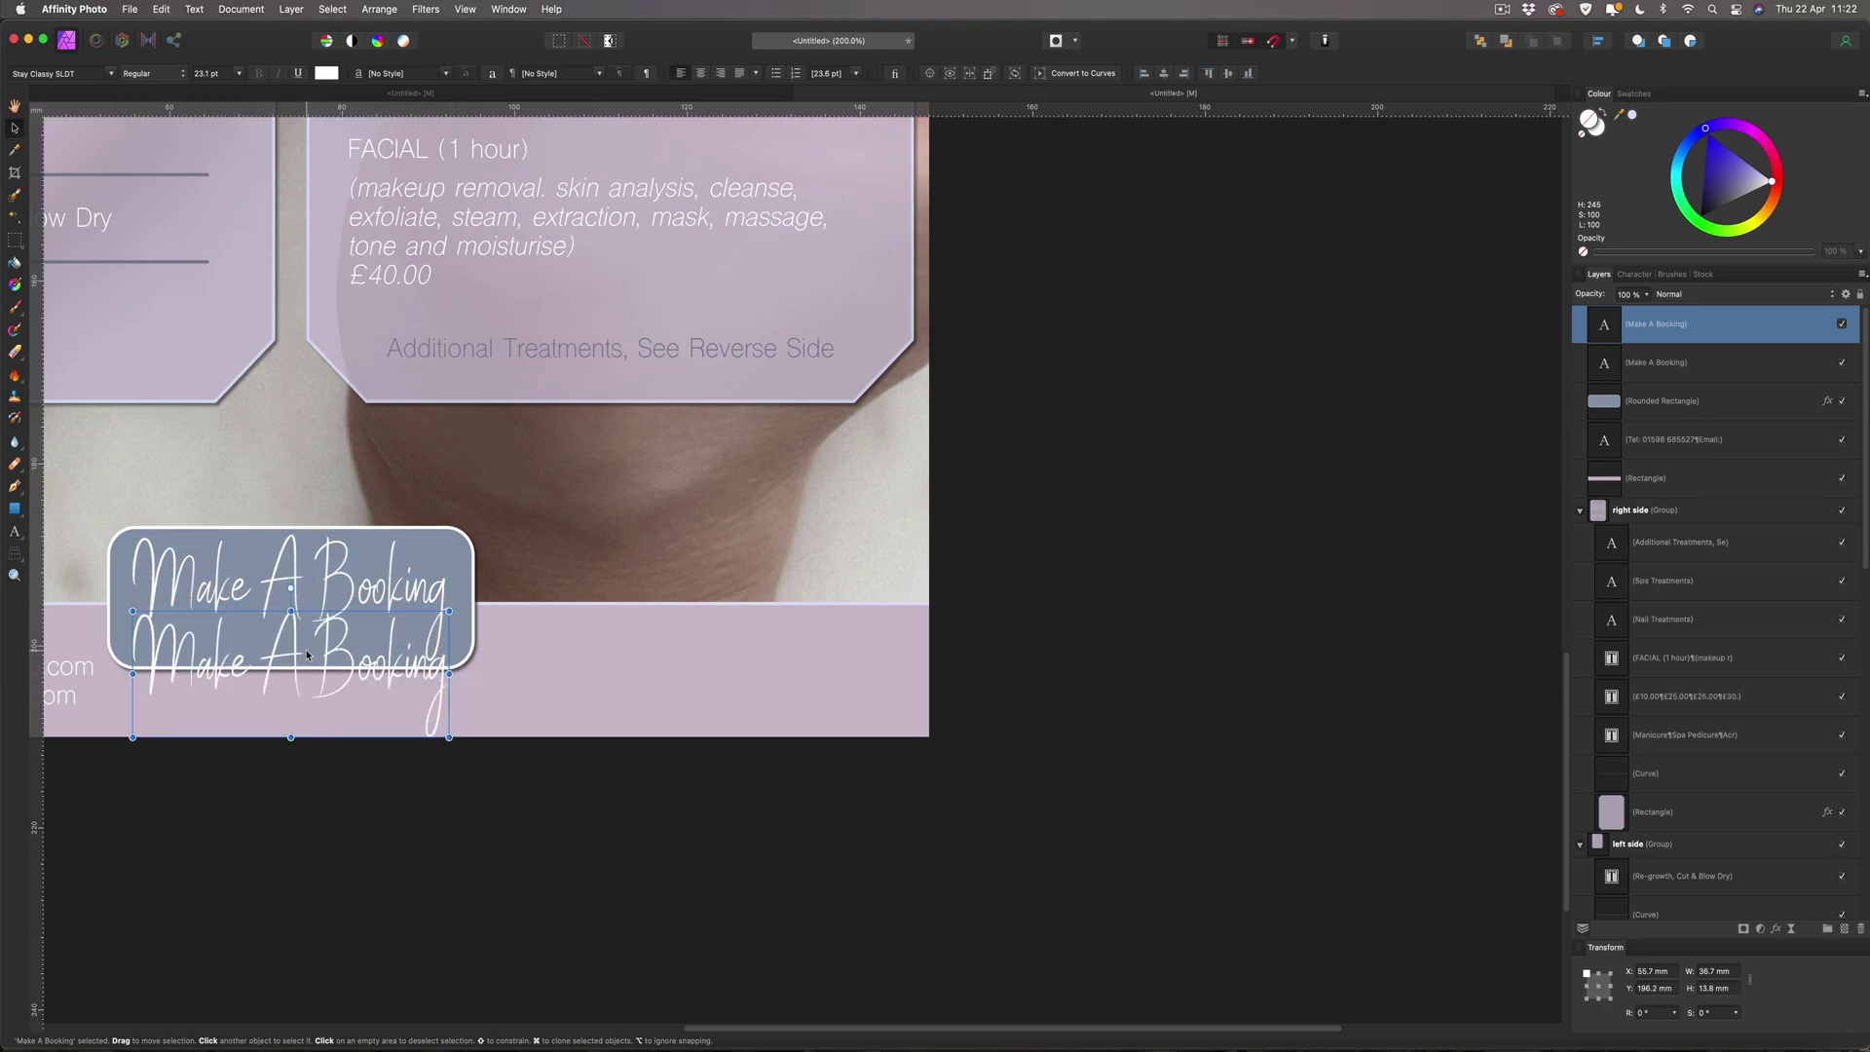
pyautogui.doubleClick(307, 649)
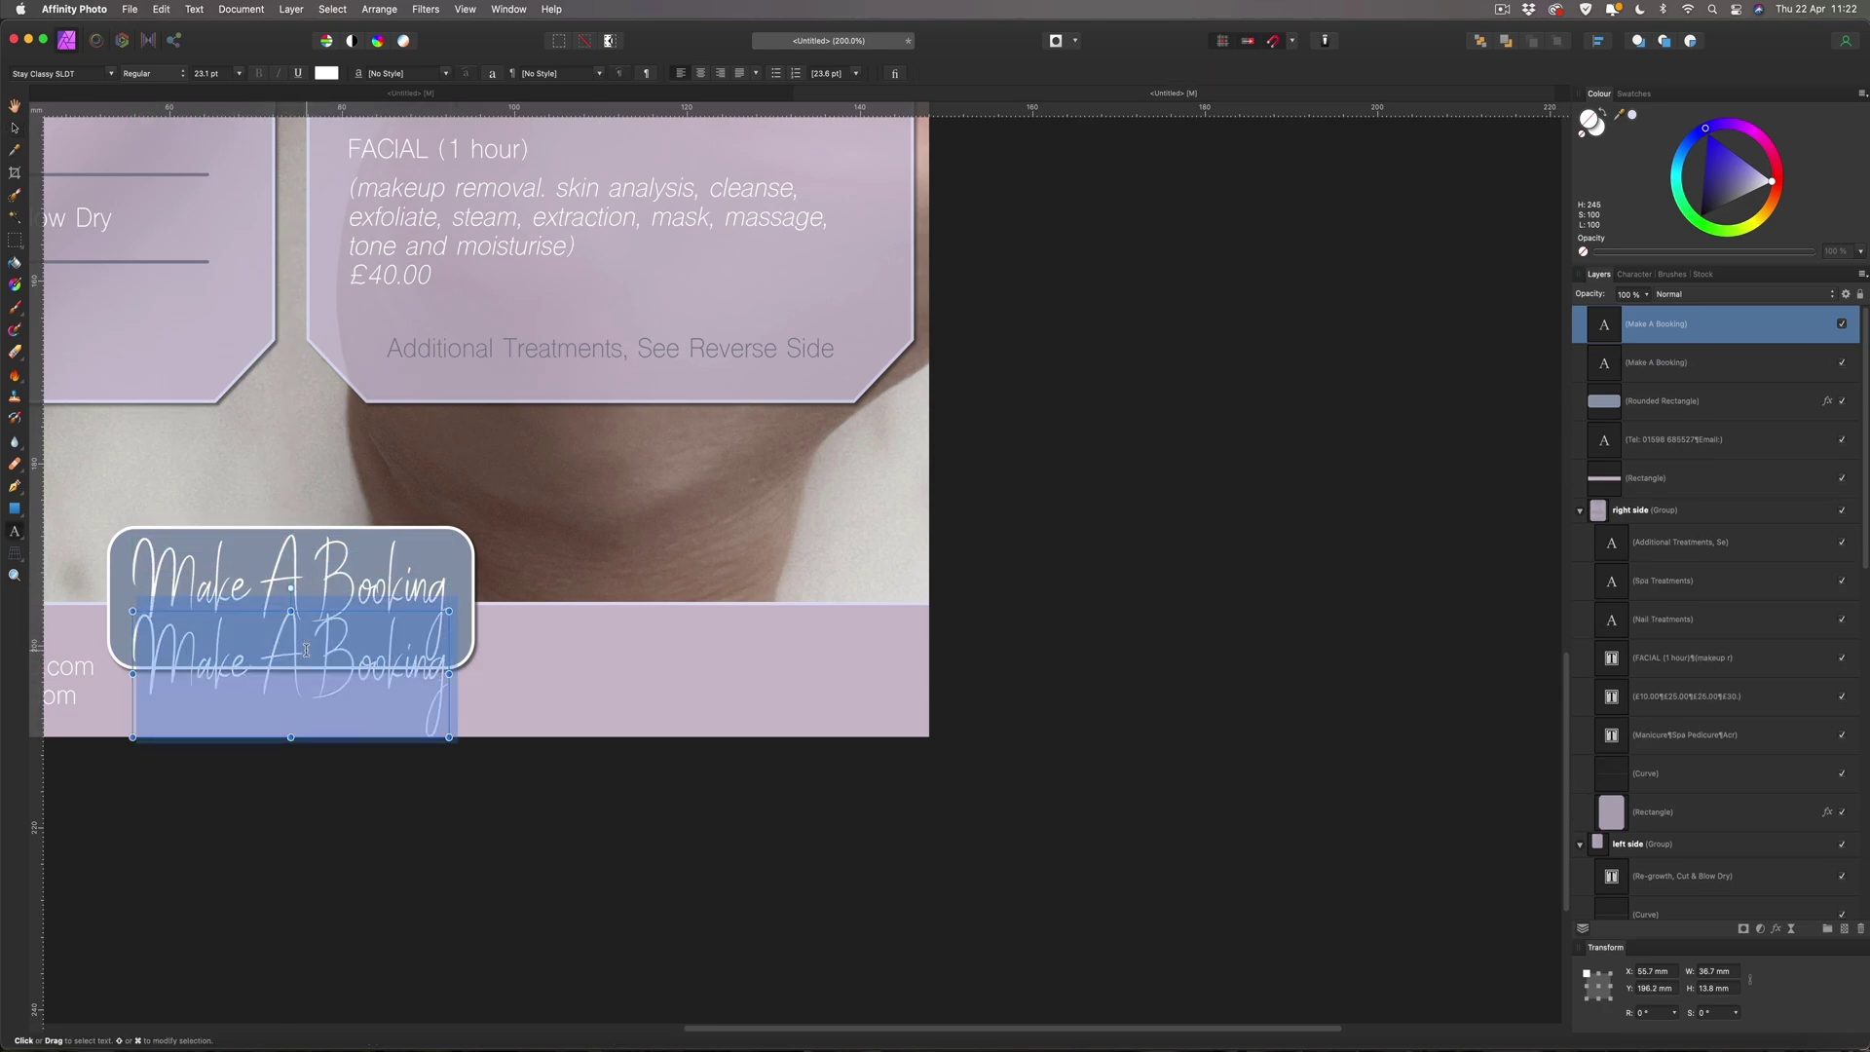
pyautogui.write('With B')
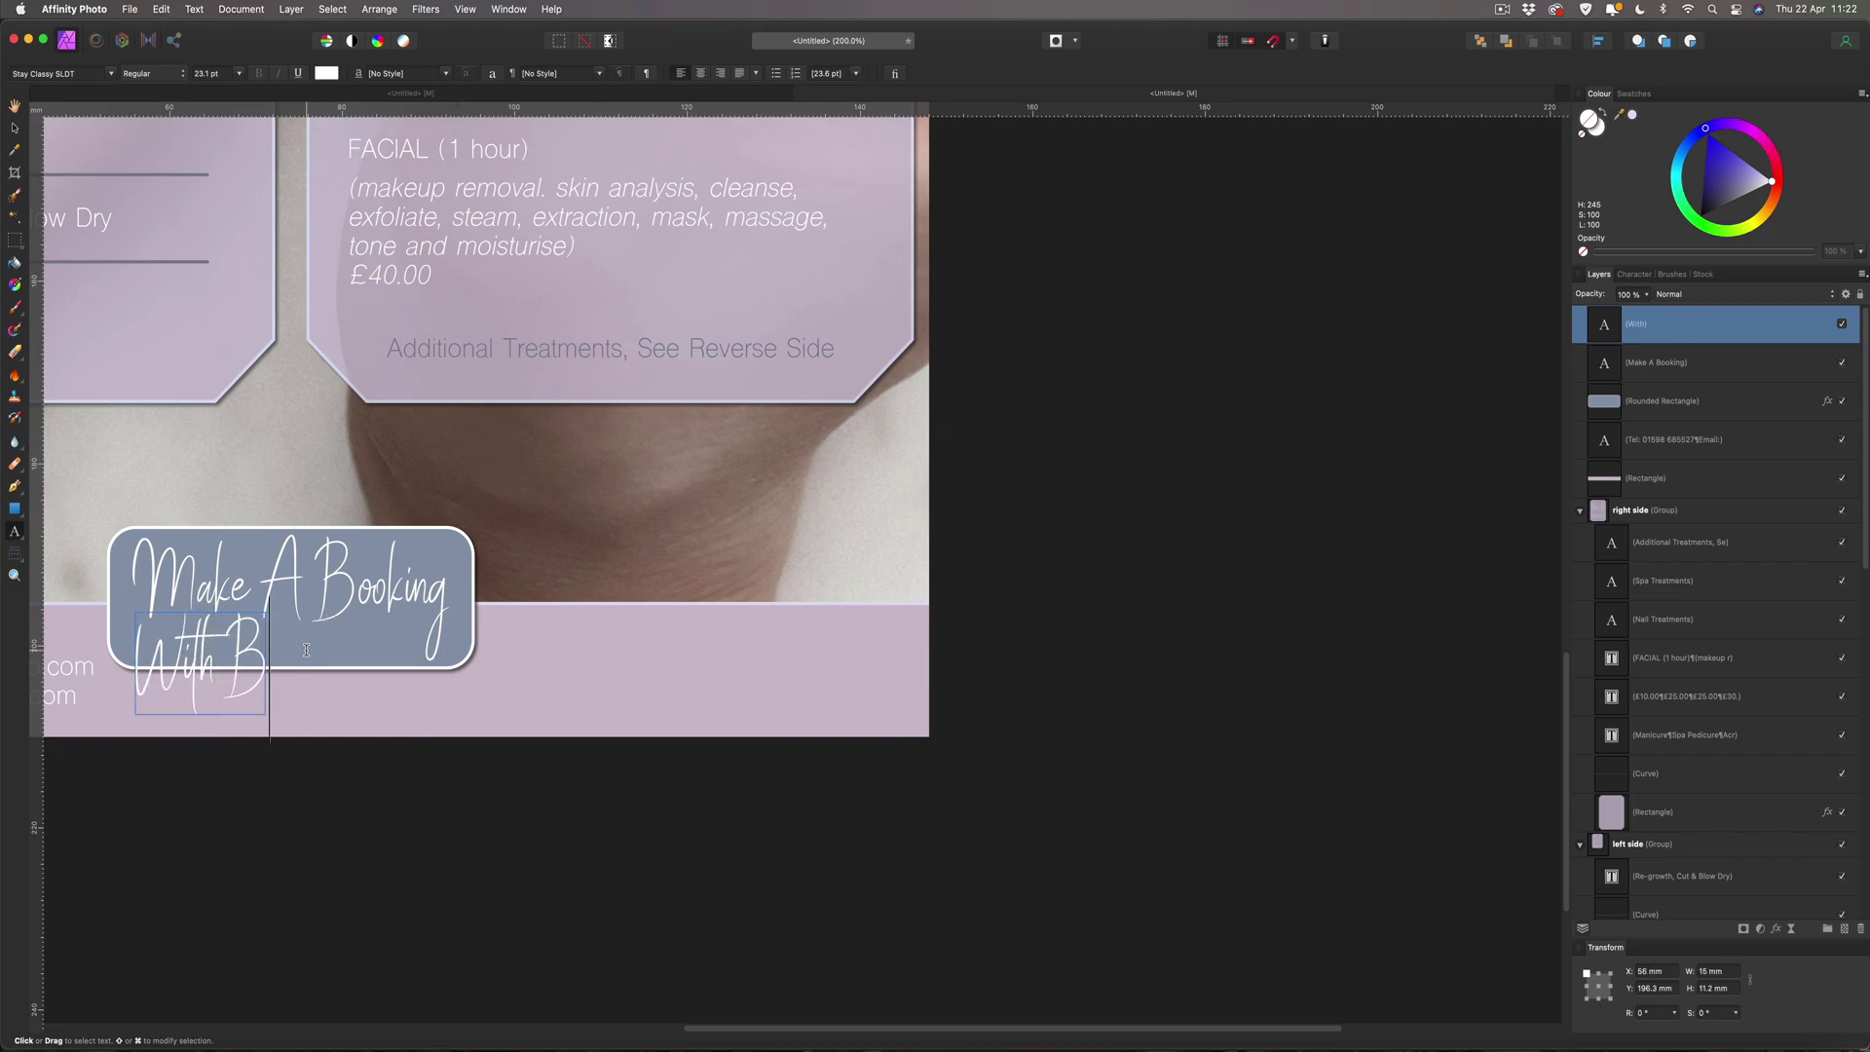
pyautogui.write('ecky')
pyautogui.press('Escape')
# Shrink the stylist line and place it beneath 'Booking' inside the button, then fit the flyer in view.
pyautogui.click(15, 127)
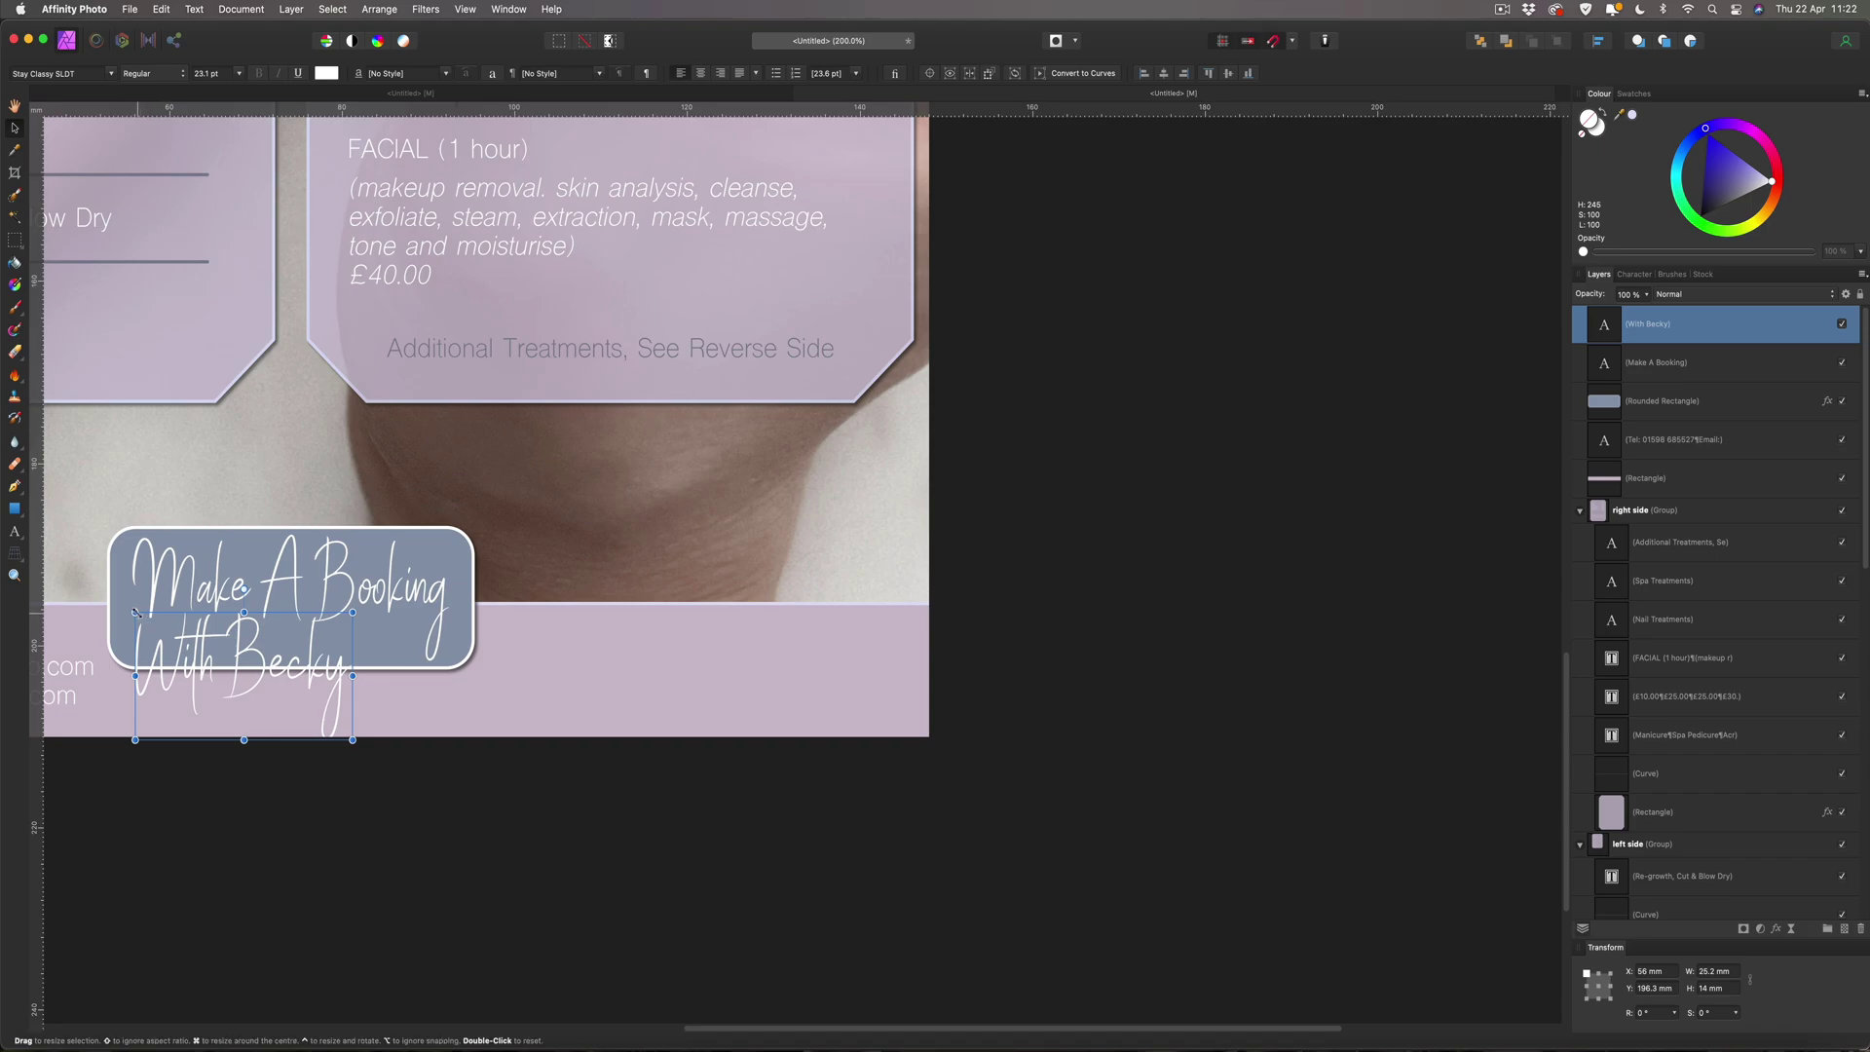
pyautogui.moveTo(135, 612); pyautogui.dragTo(417, 663)
pyautogui.moveTo(415, 652); pyautogui.dragTo(342, 612)
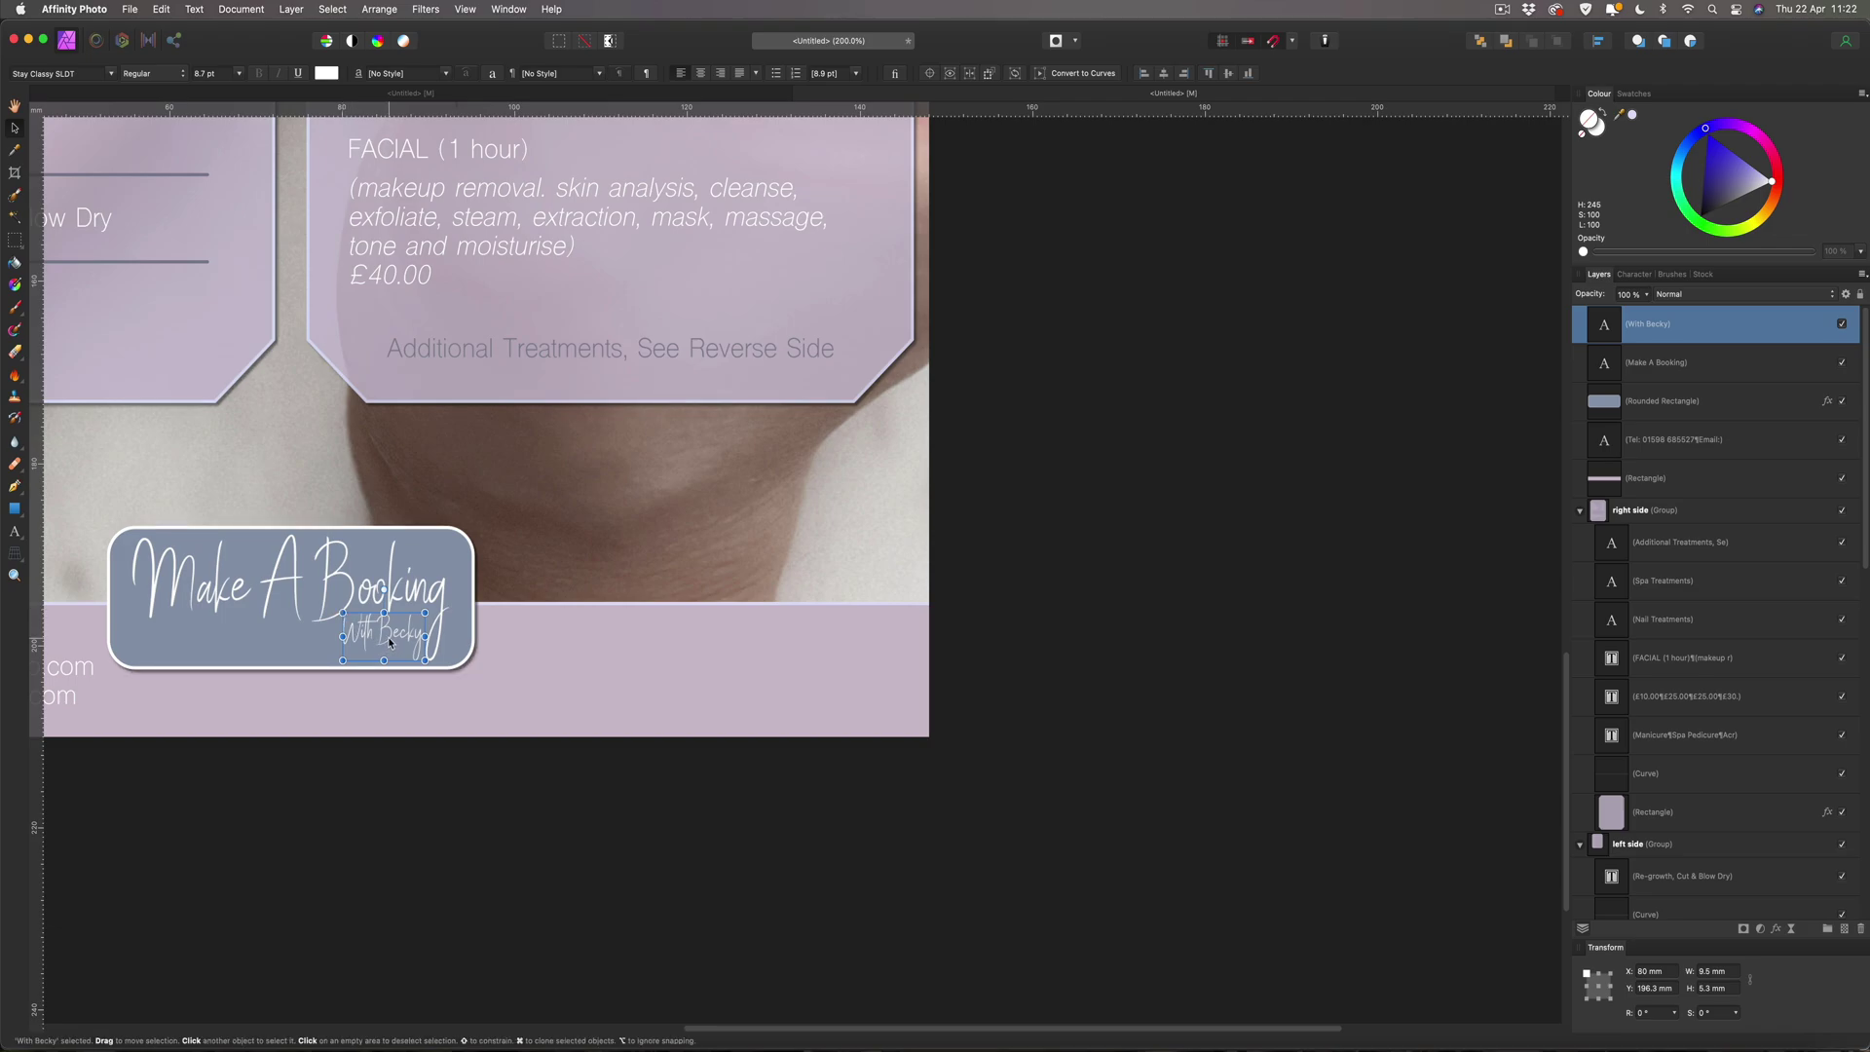
pyautogui.moveTo(390, 642); pyautogui.dragTo(390, 642)
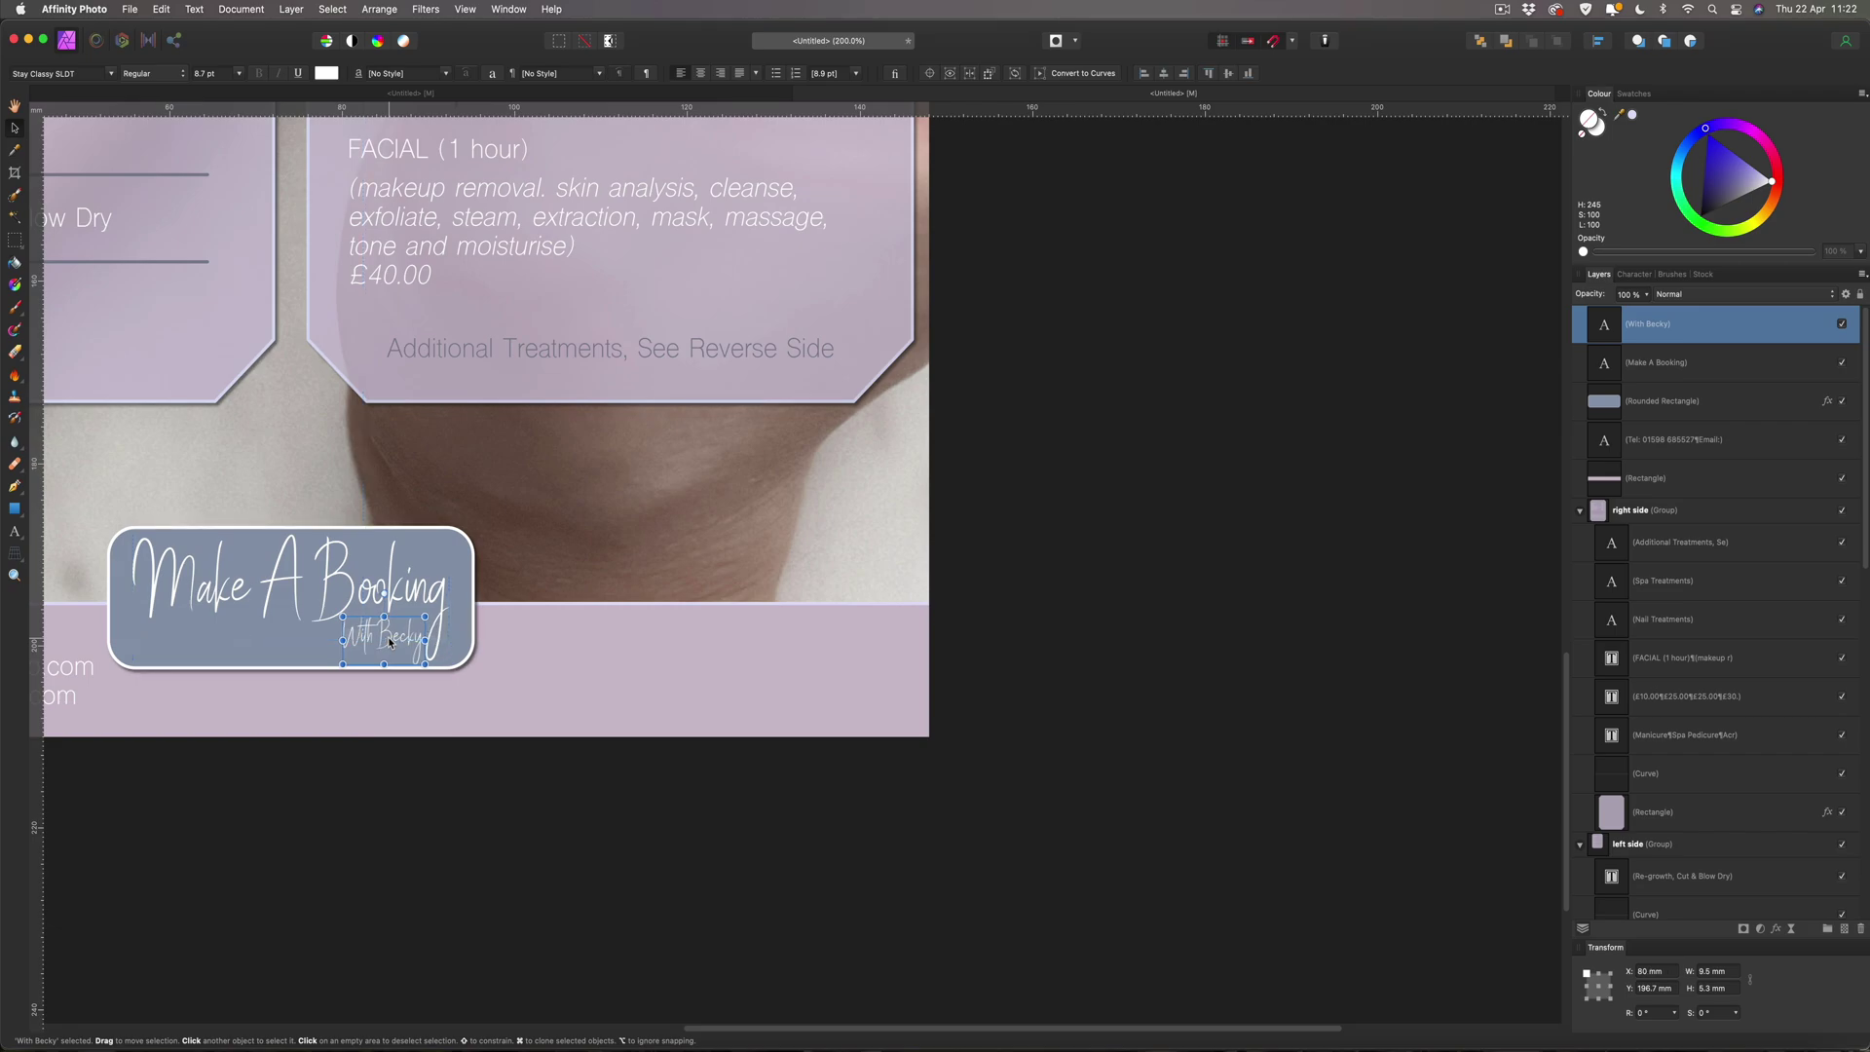
pyautogui.click(393, 775)
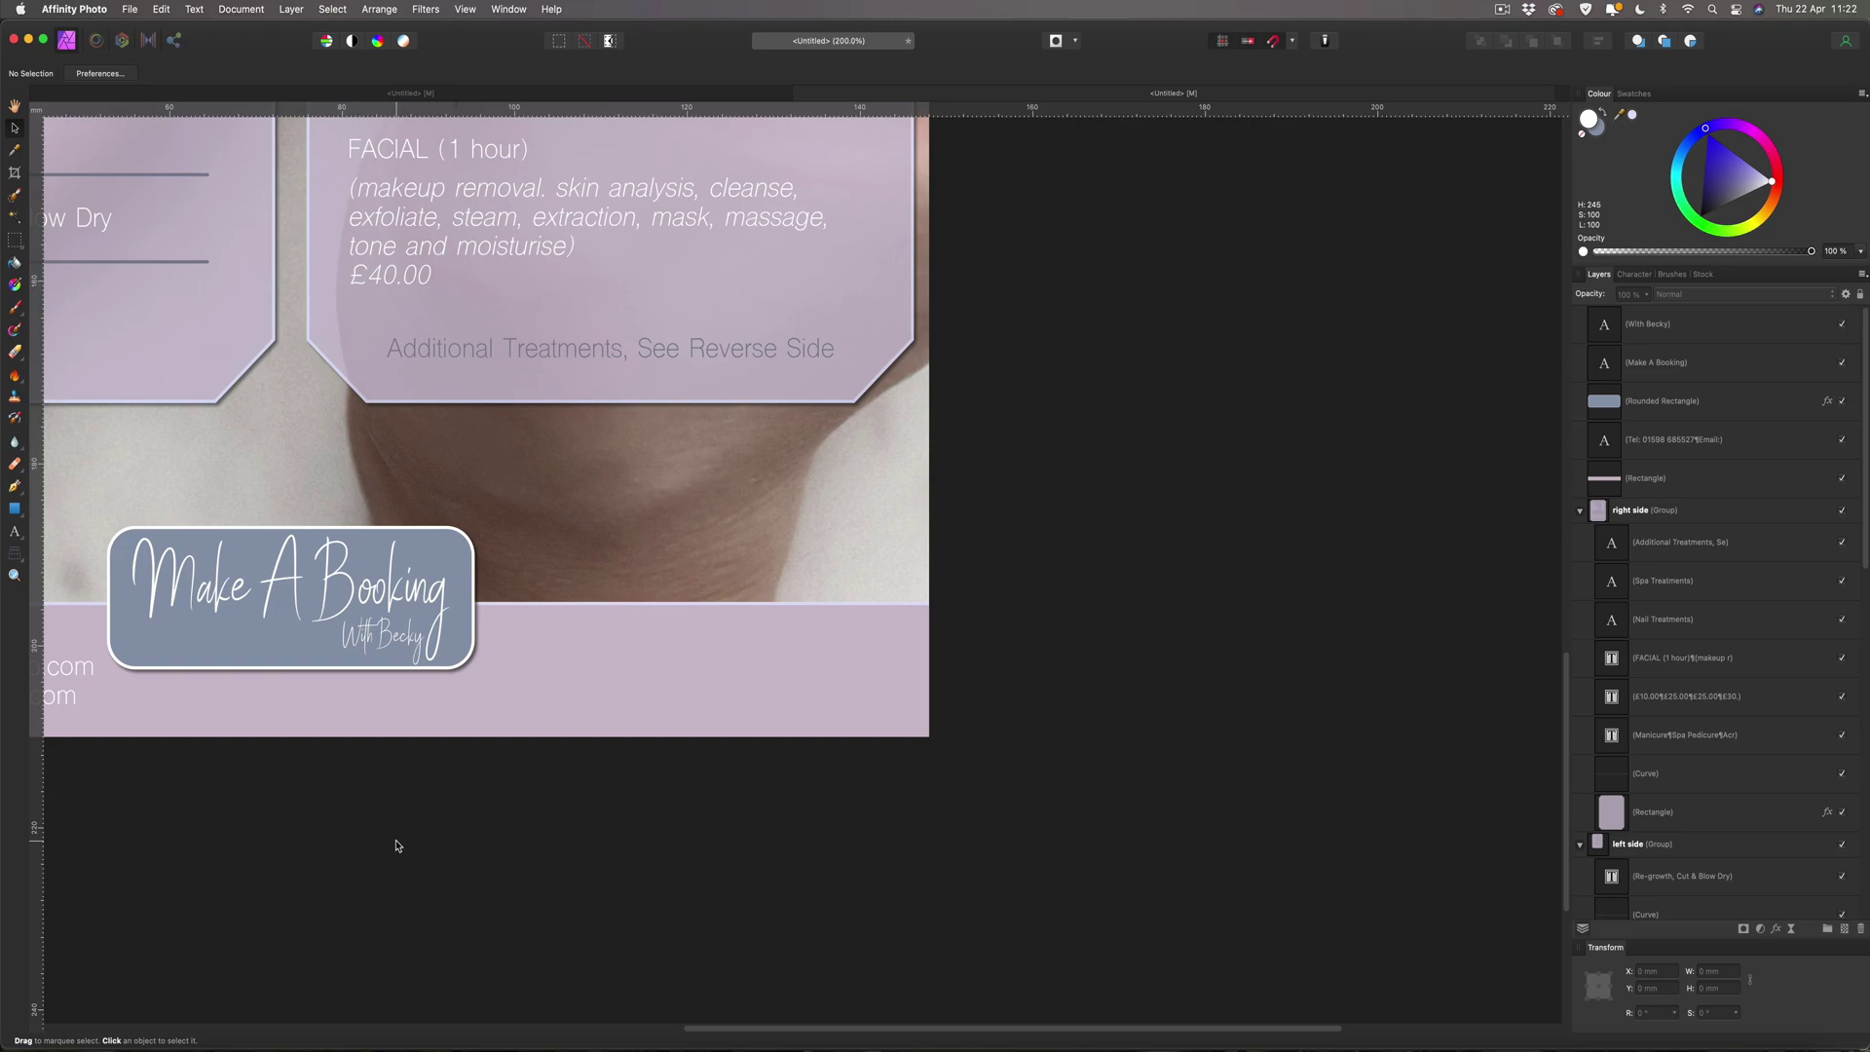
pyautogui.press('super+0')
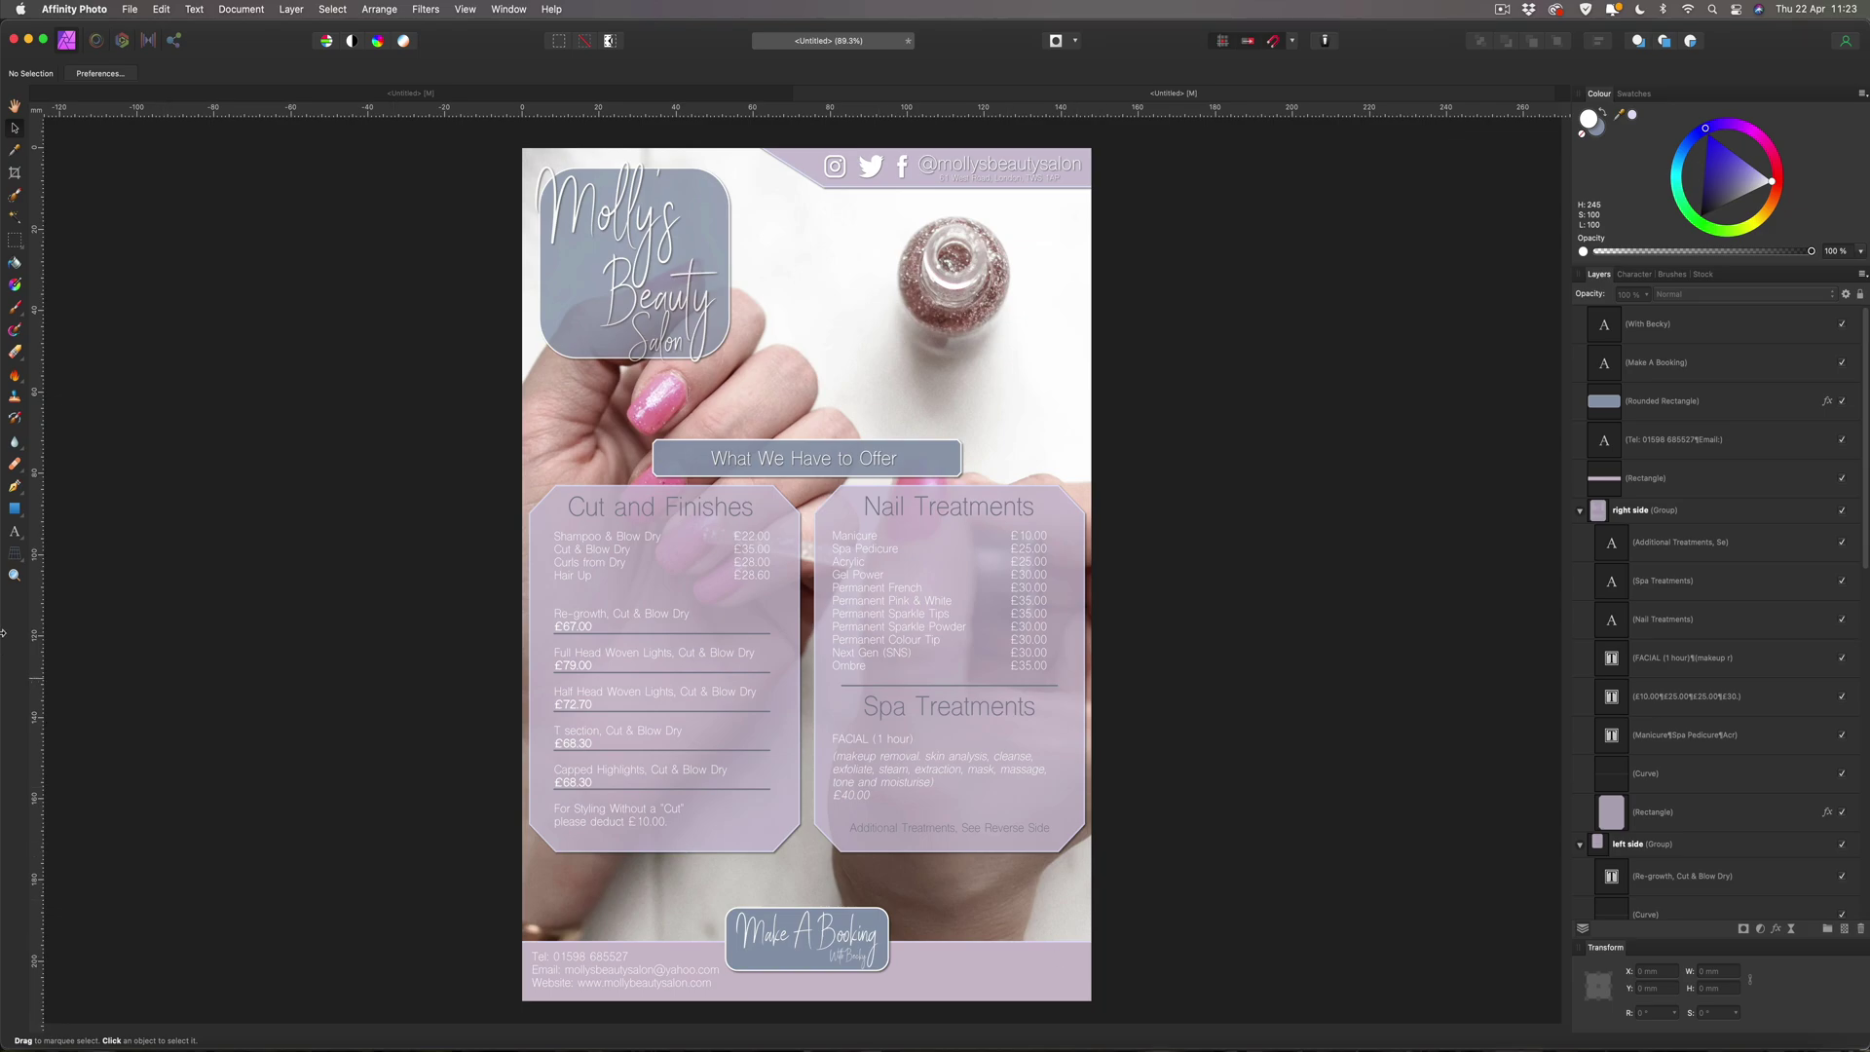
pyautogui.click(14, 510)
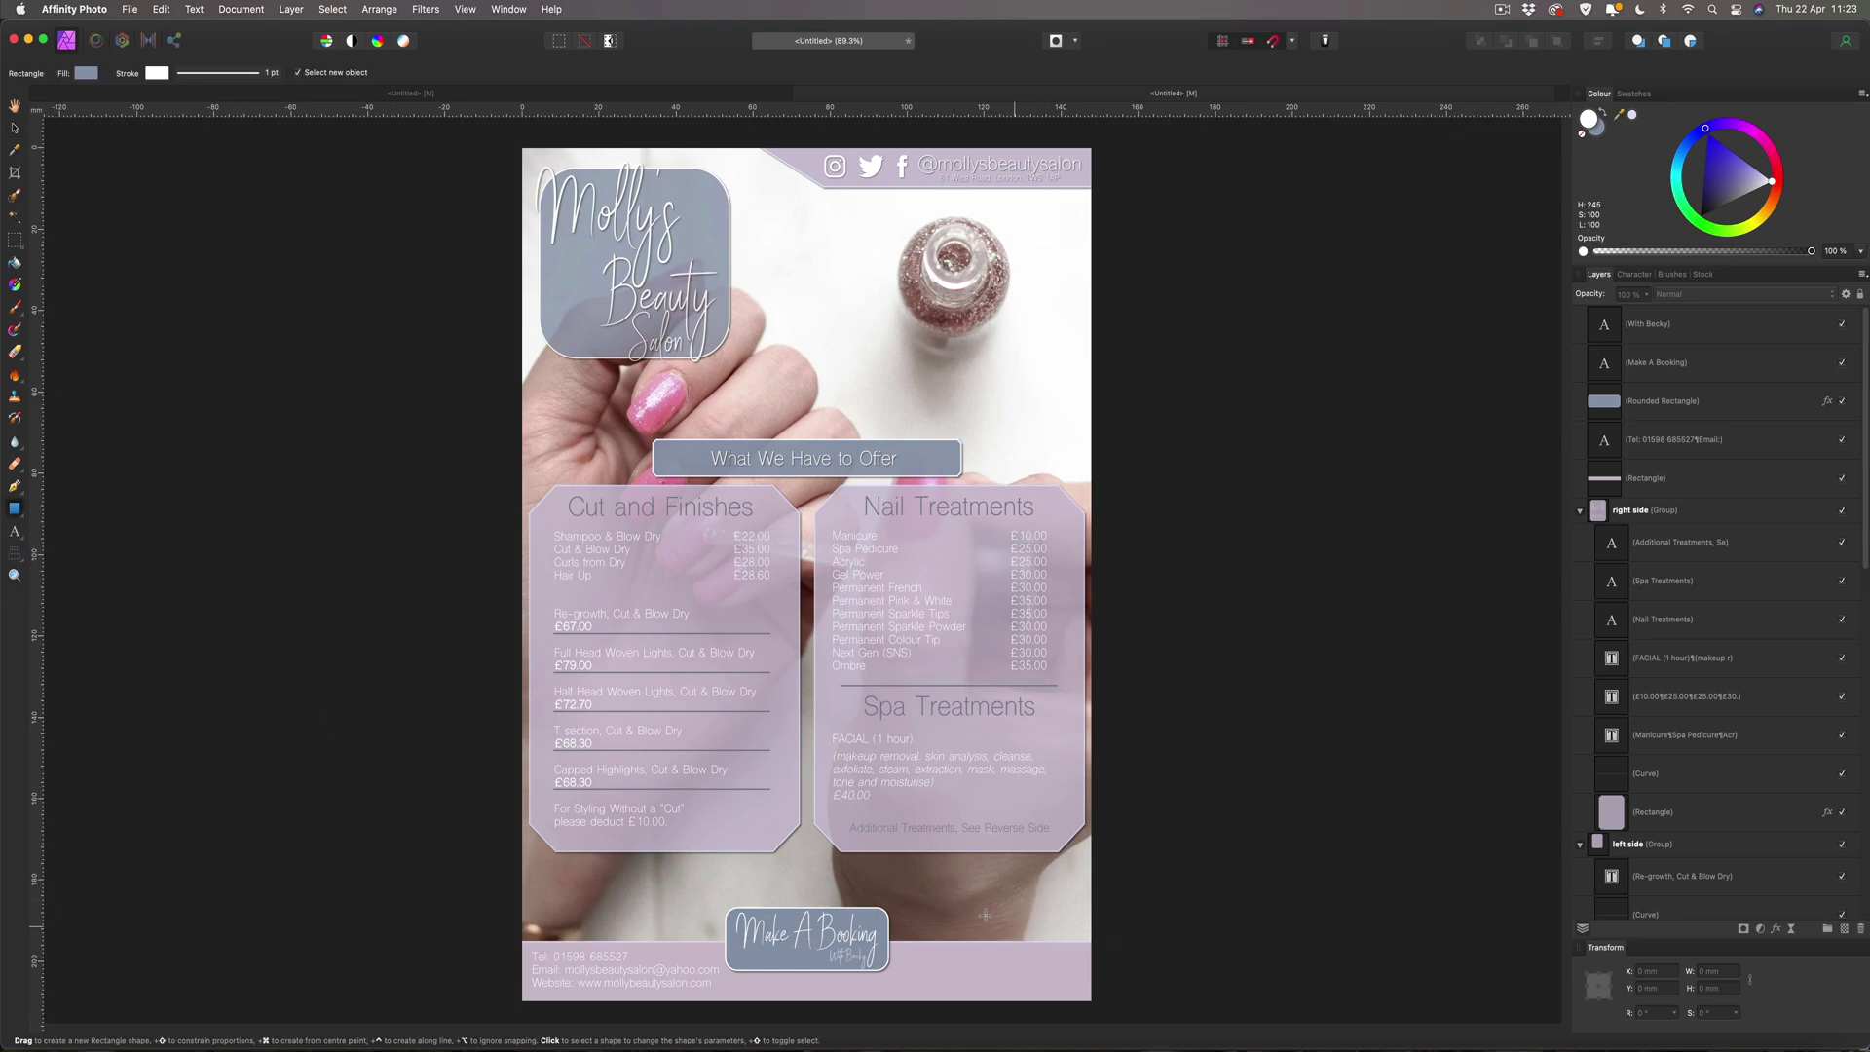
# Draw a square near the flyer's bottom right and set its width to 27 mm.
pyautogui.moveTo(942, 886); pyautogui.dragTo(1049, 1001)
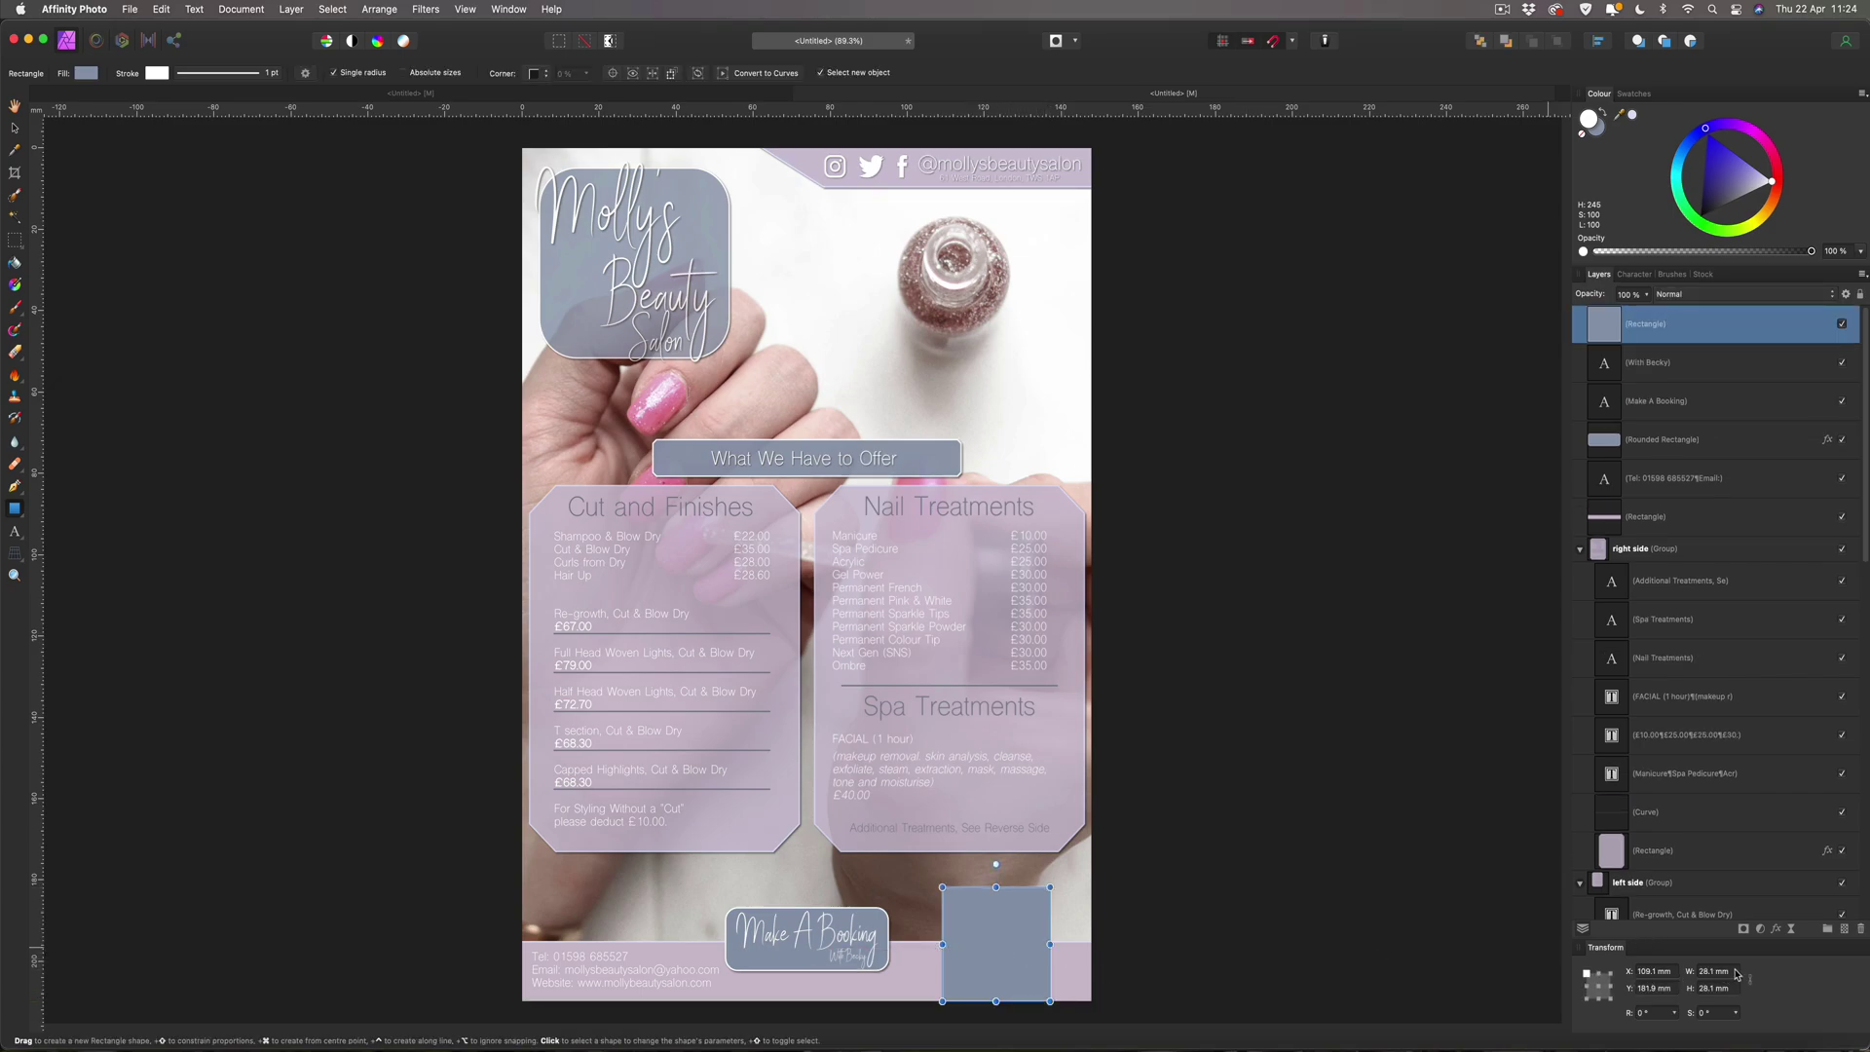
pyautogui.moveTo(1740, 974); pyautogui.dragTo(1675, 969)
pyautogui.write('27')
pyautogui.press('Return')
# Give the square rounded corners with a 20% radius.
pyautogui.click(535, 74)
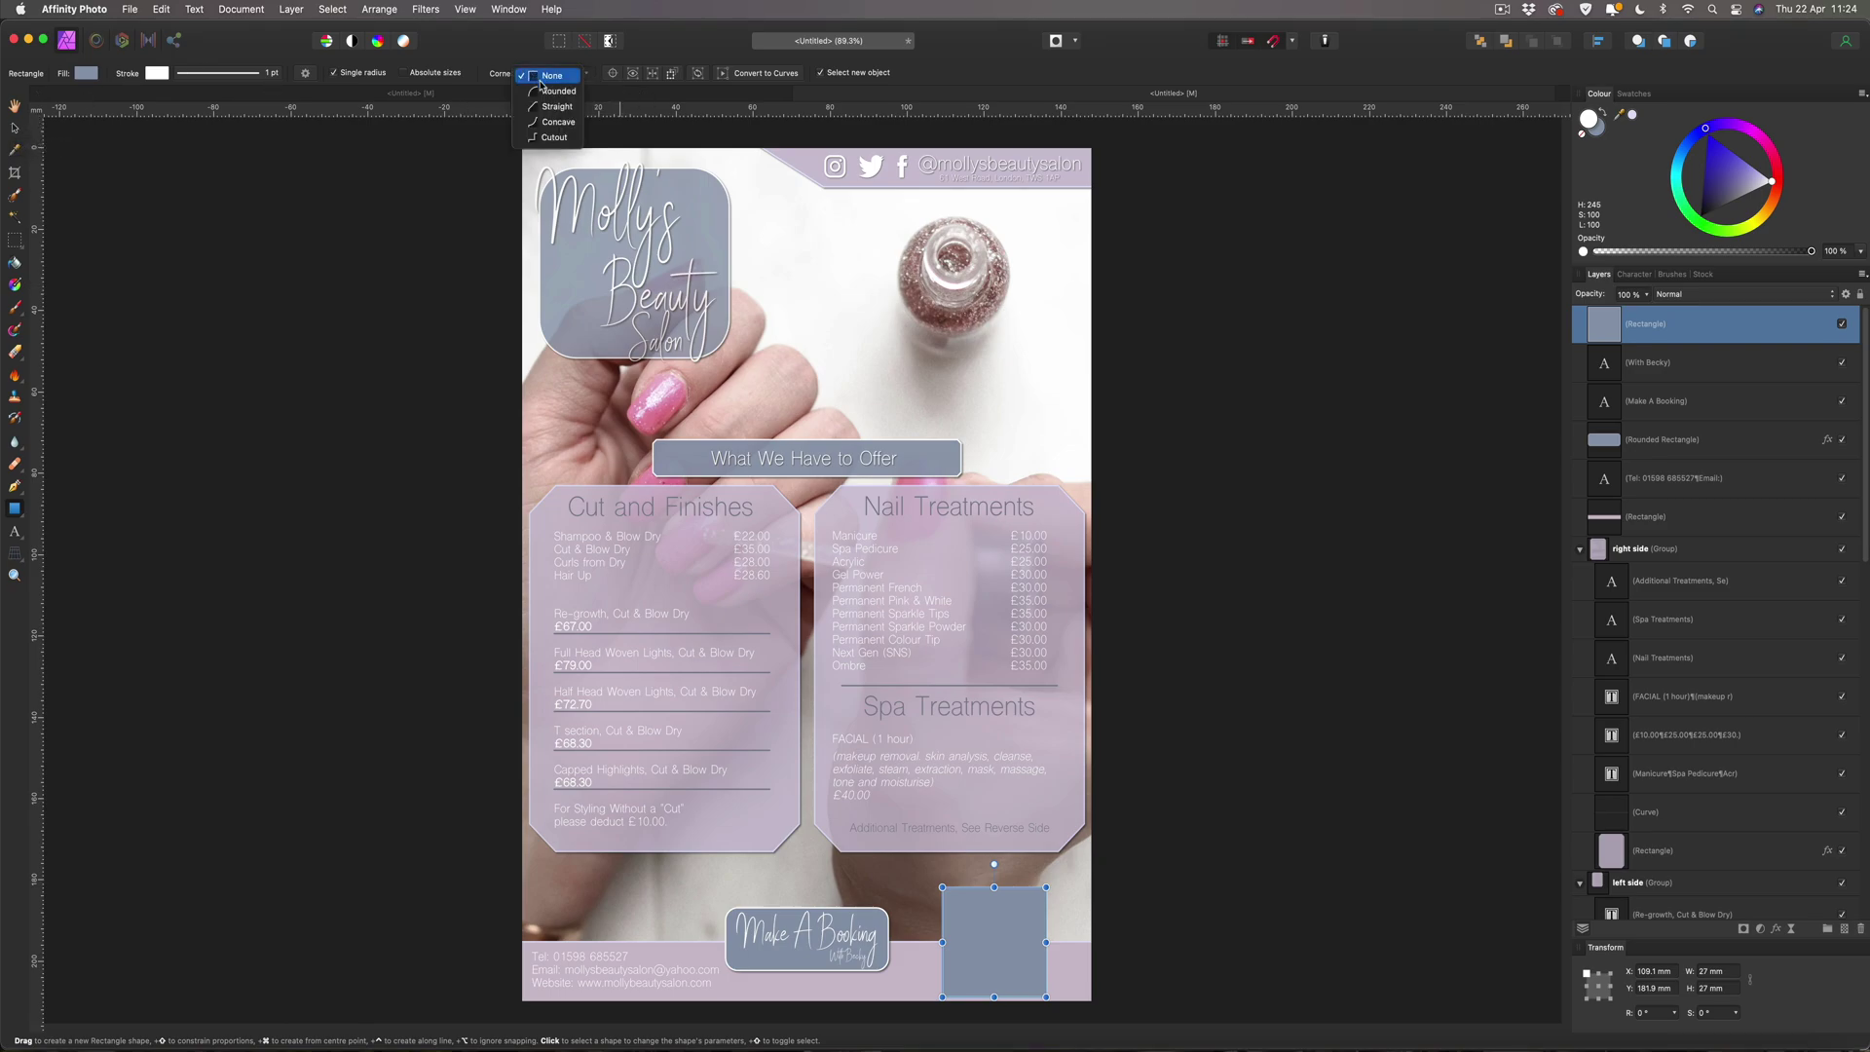
pyautogui.click(551, 91)
pyautogui.click(585, 74)
pyautogui.moveTo(583, 89); pyautogui.dragTo(580, 93)
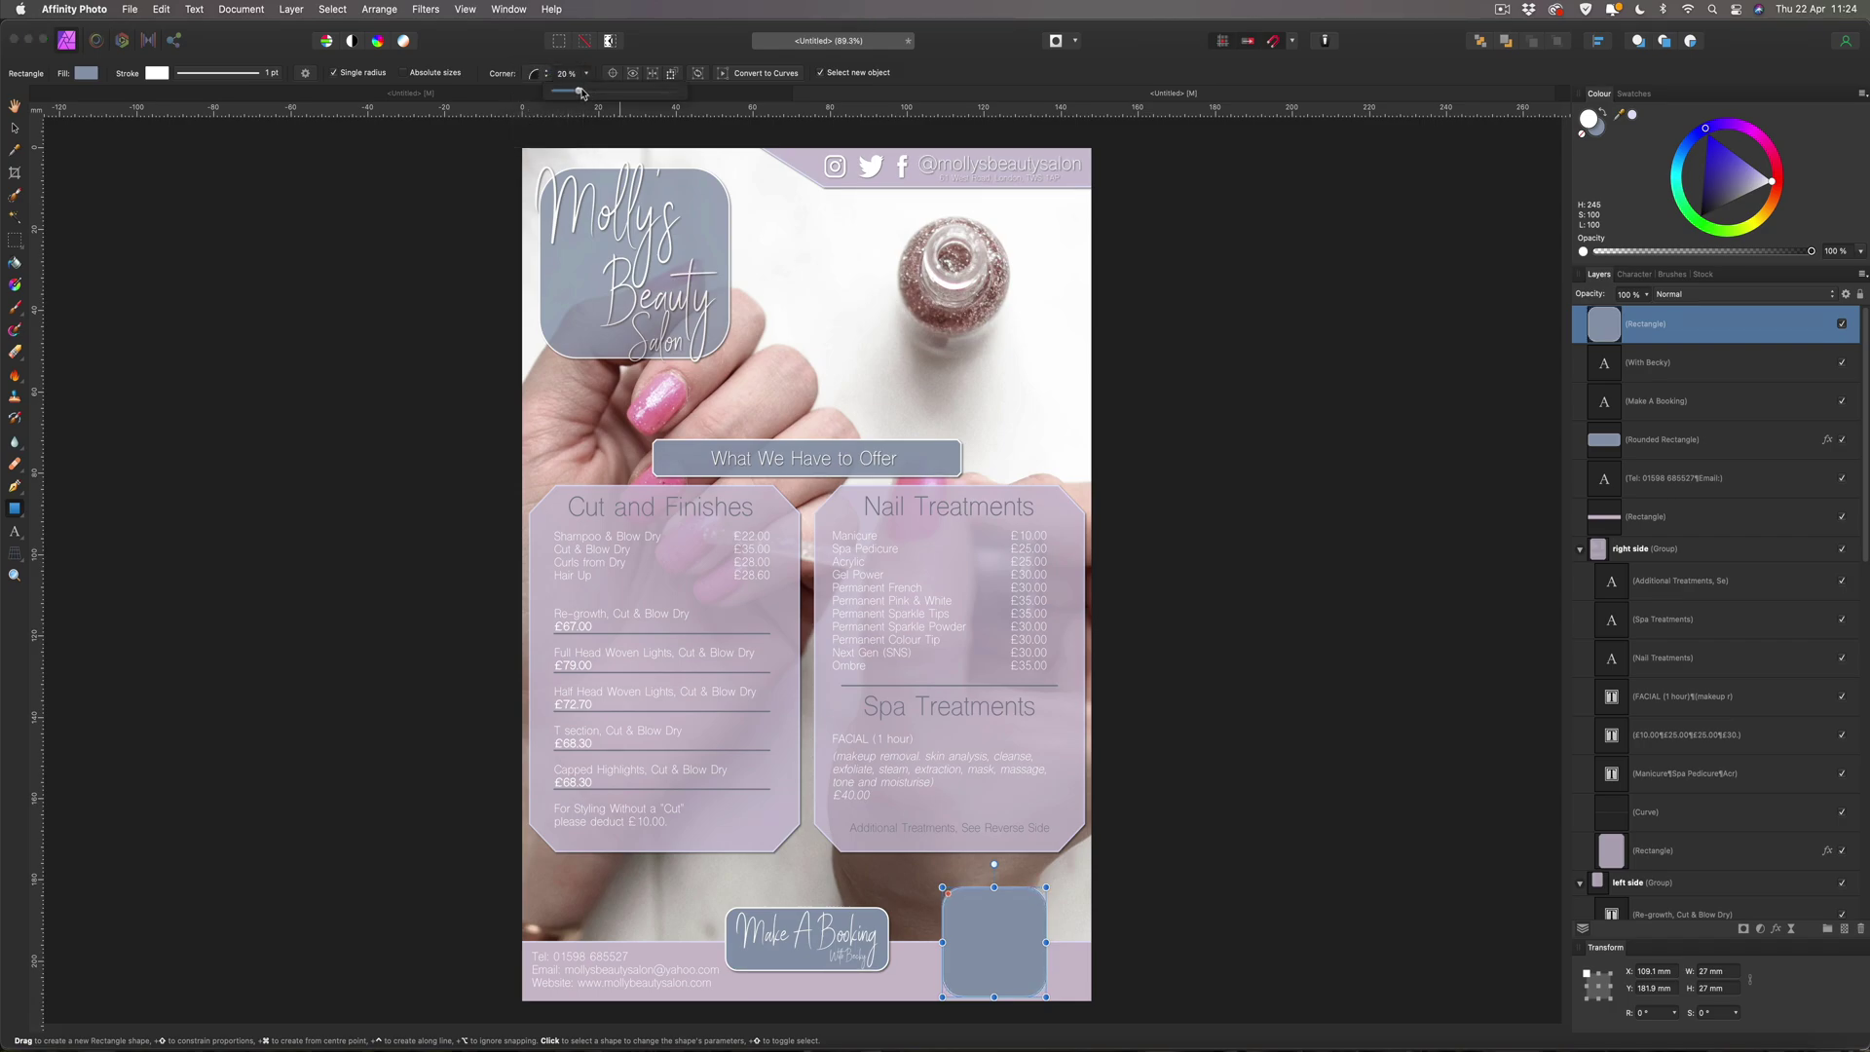
pyautogui.click(15, 127)
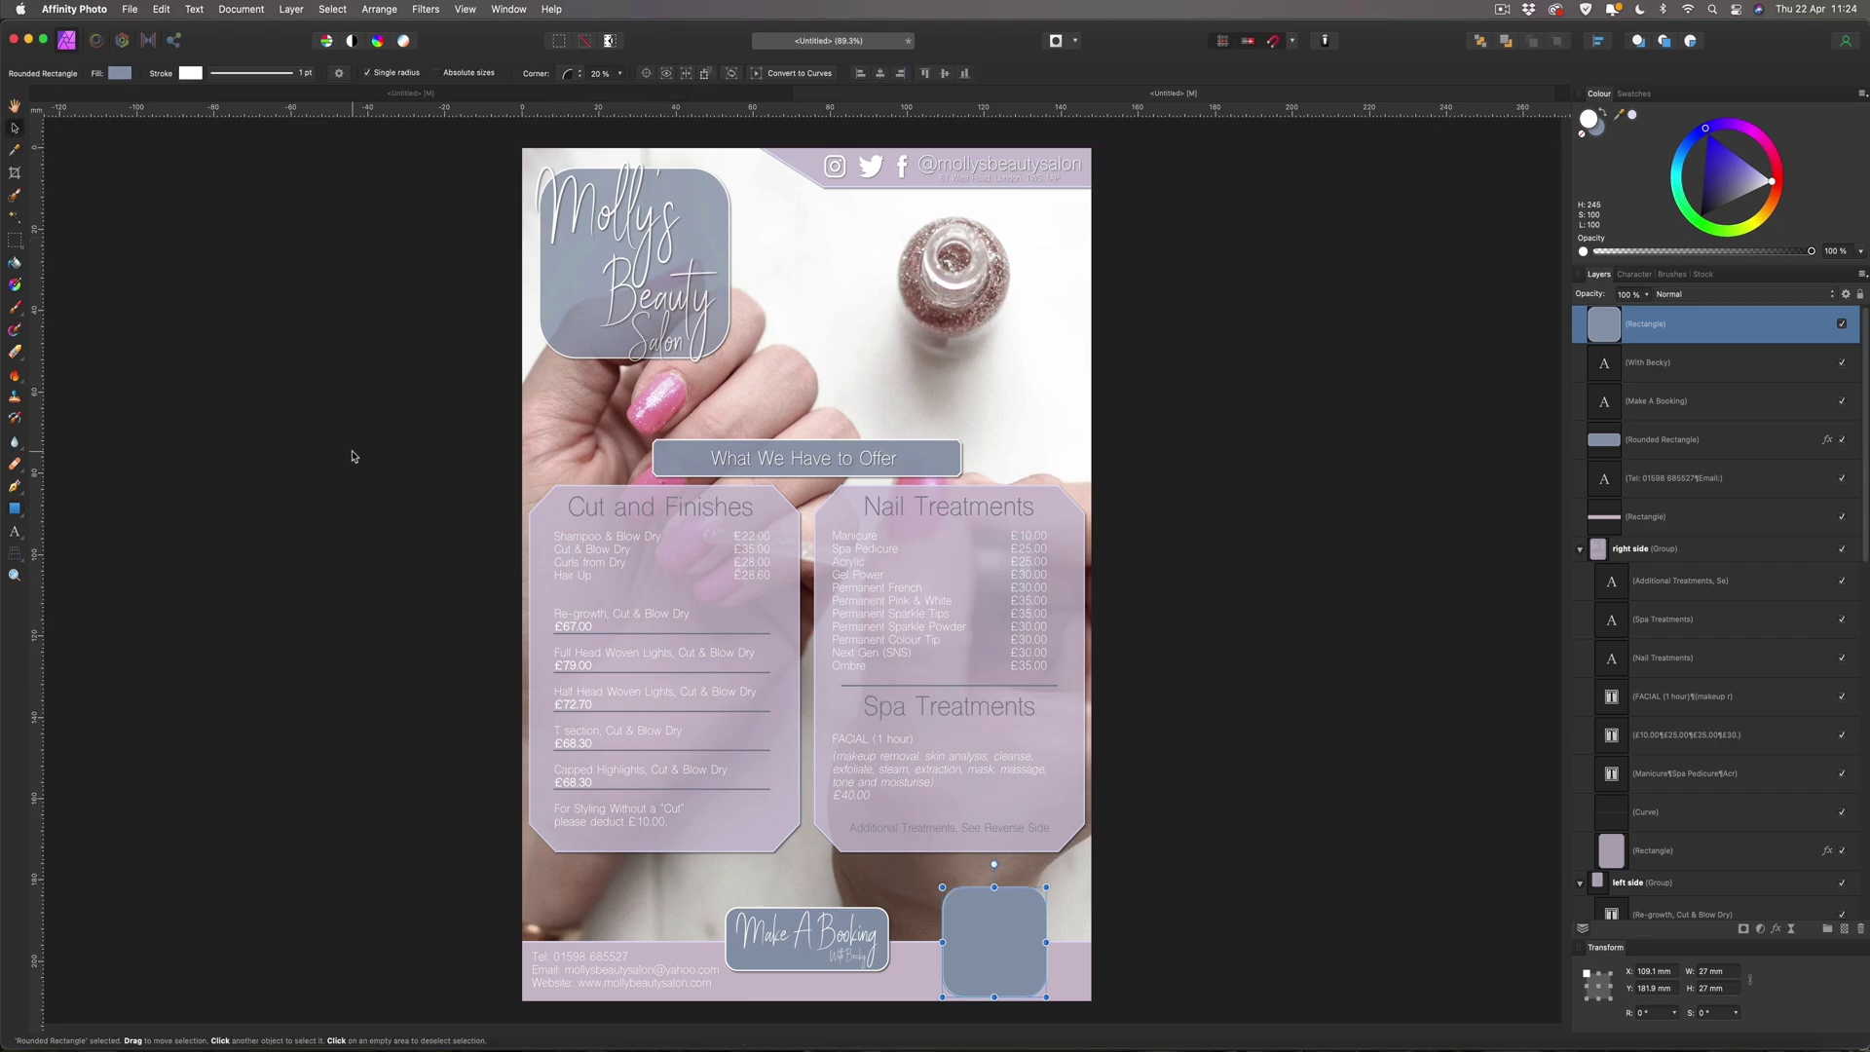
# Nudge the rounded square into the bottom-right corner, level with the booking button.
pyautogui.moveTo(1003, 930); pyautogui.dragTo(1048, 938)
pyautogui.hotkey('shift', 'Up')
pyautogui.hotkey('shift', 'Left')
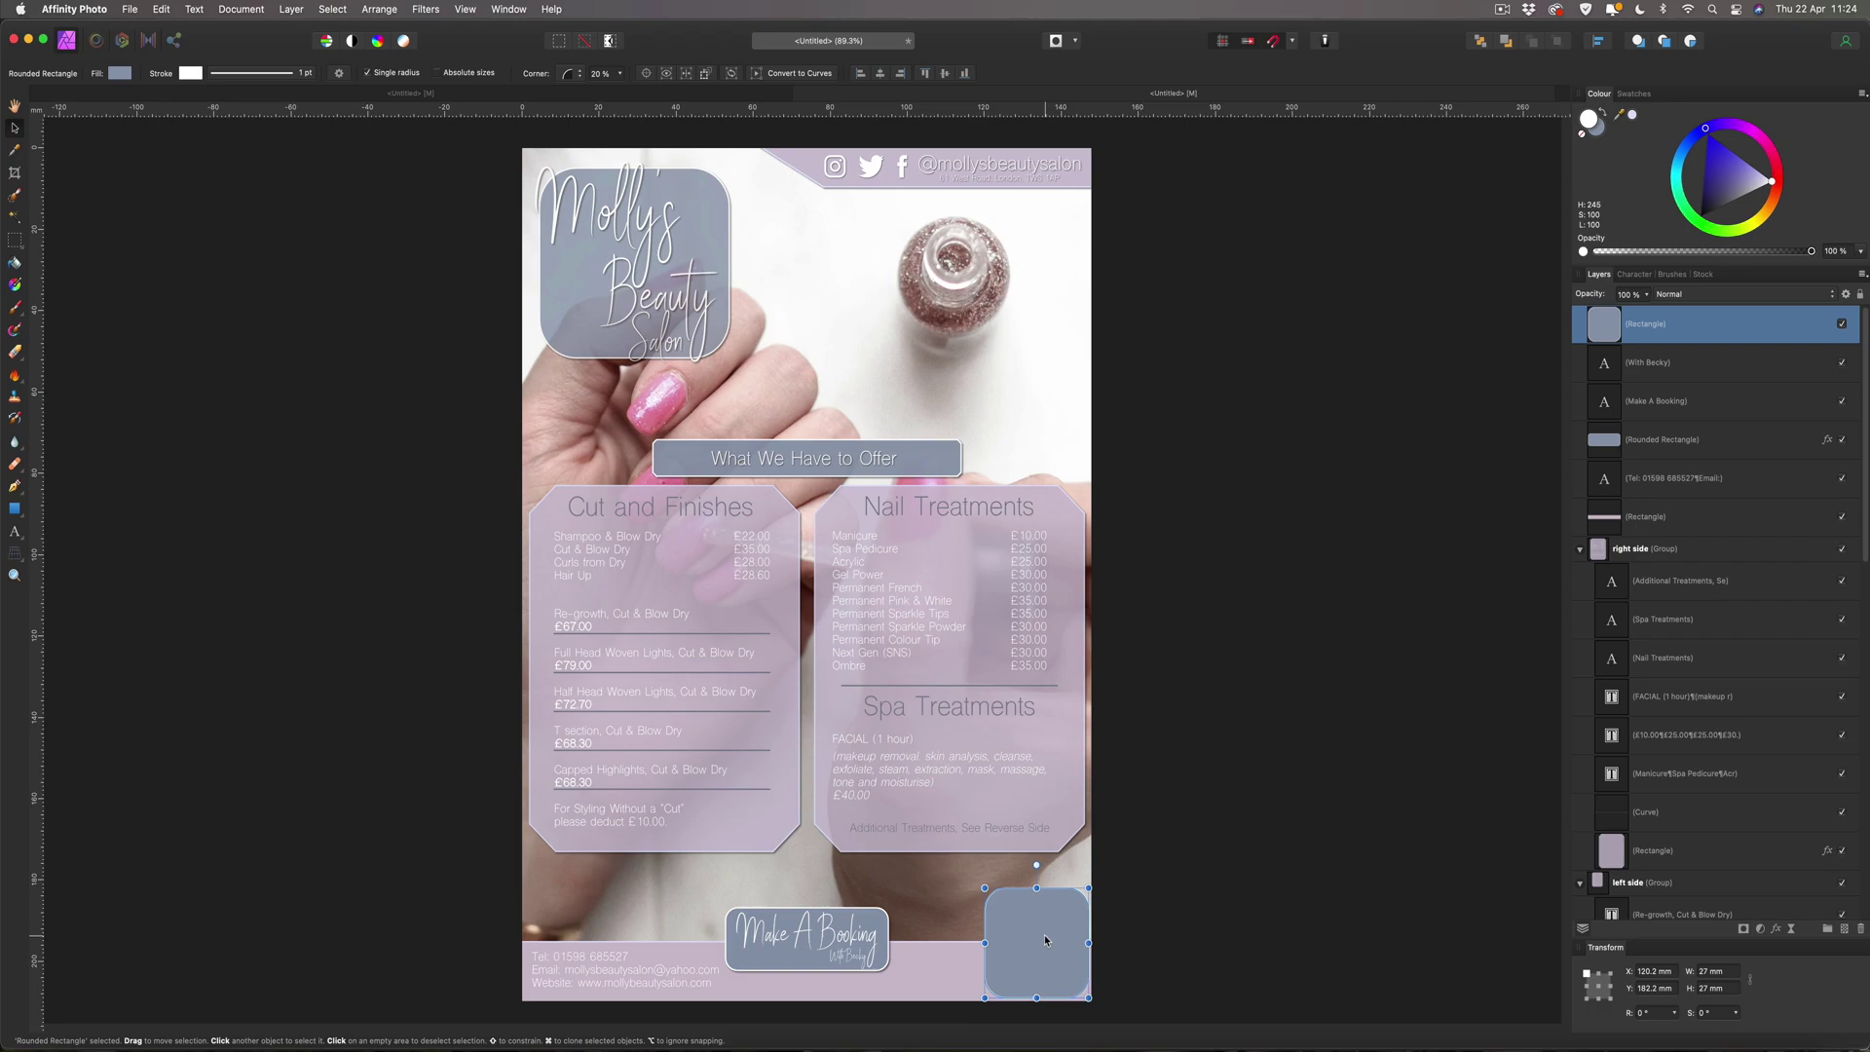
pyautogui.moveTo(1047, 940); pyautogui.dragTo(1048, 941)
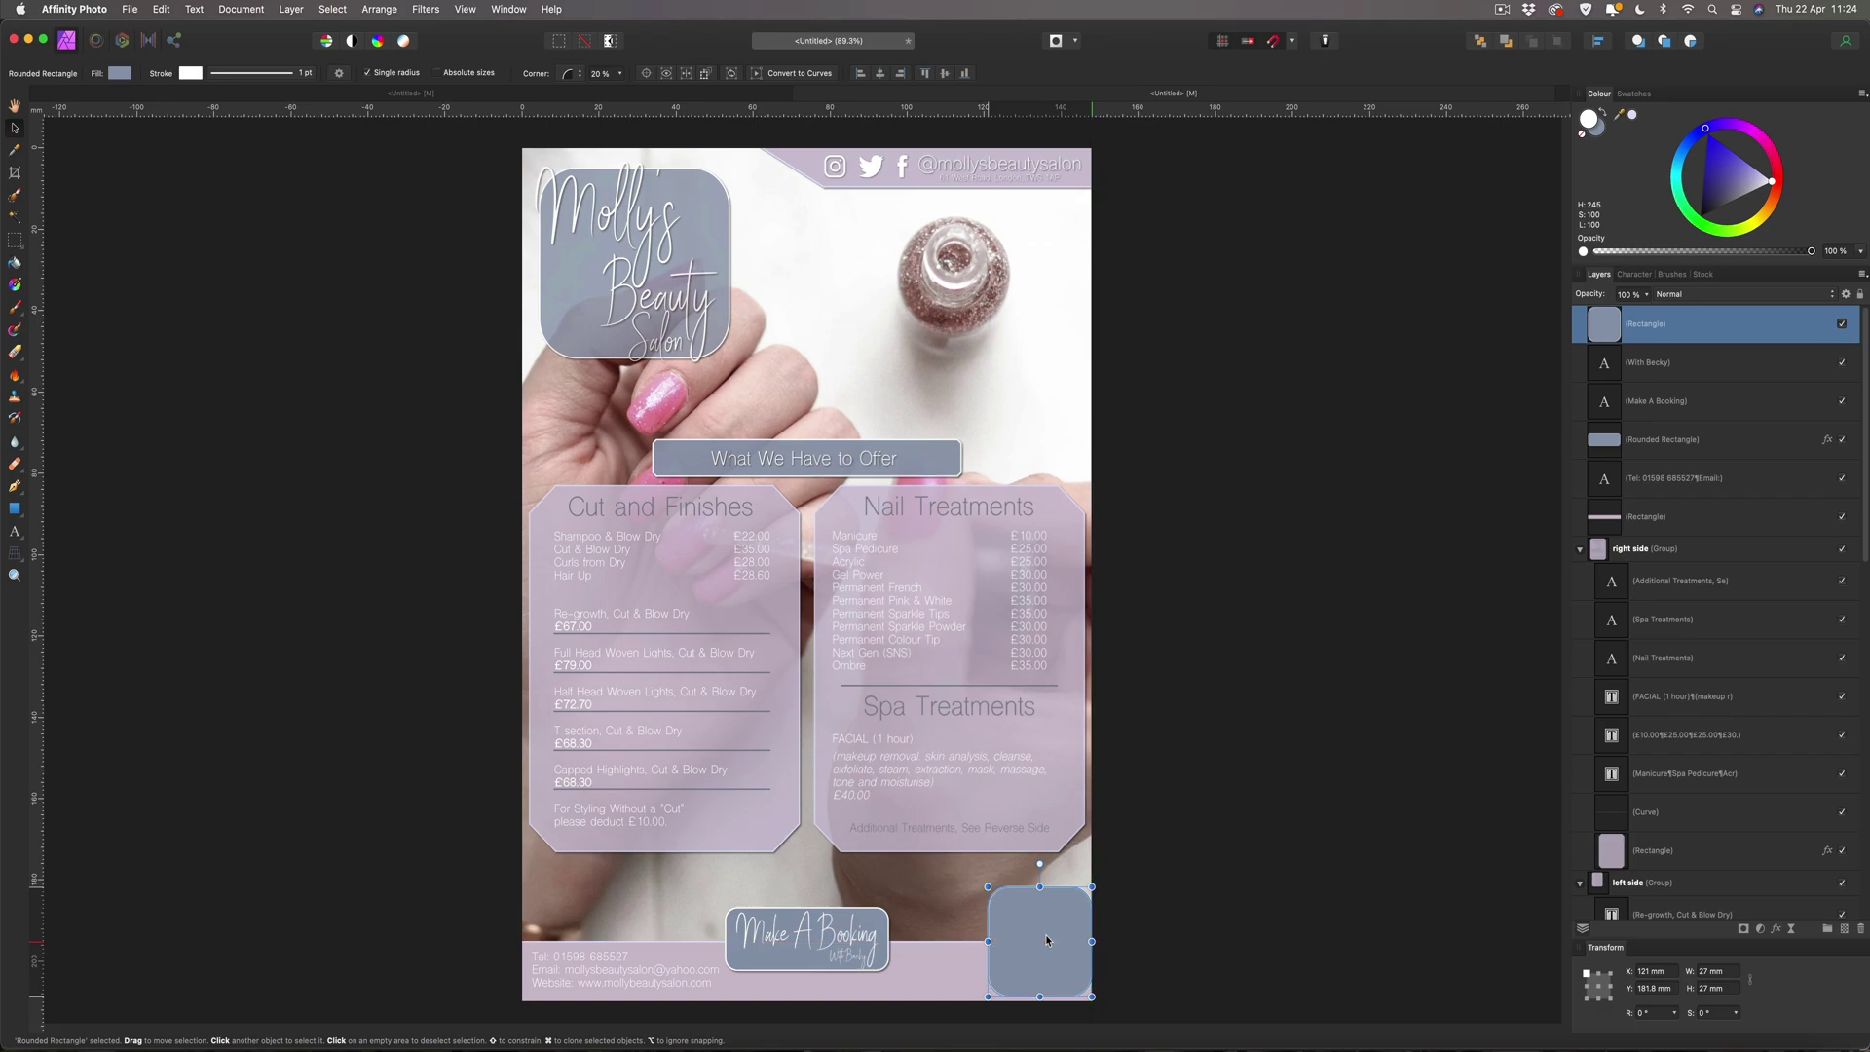
pyautogui.moveTo(1046, 940); pyautogui.dragTo(1046, 940)
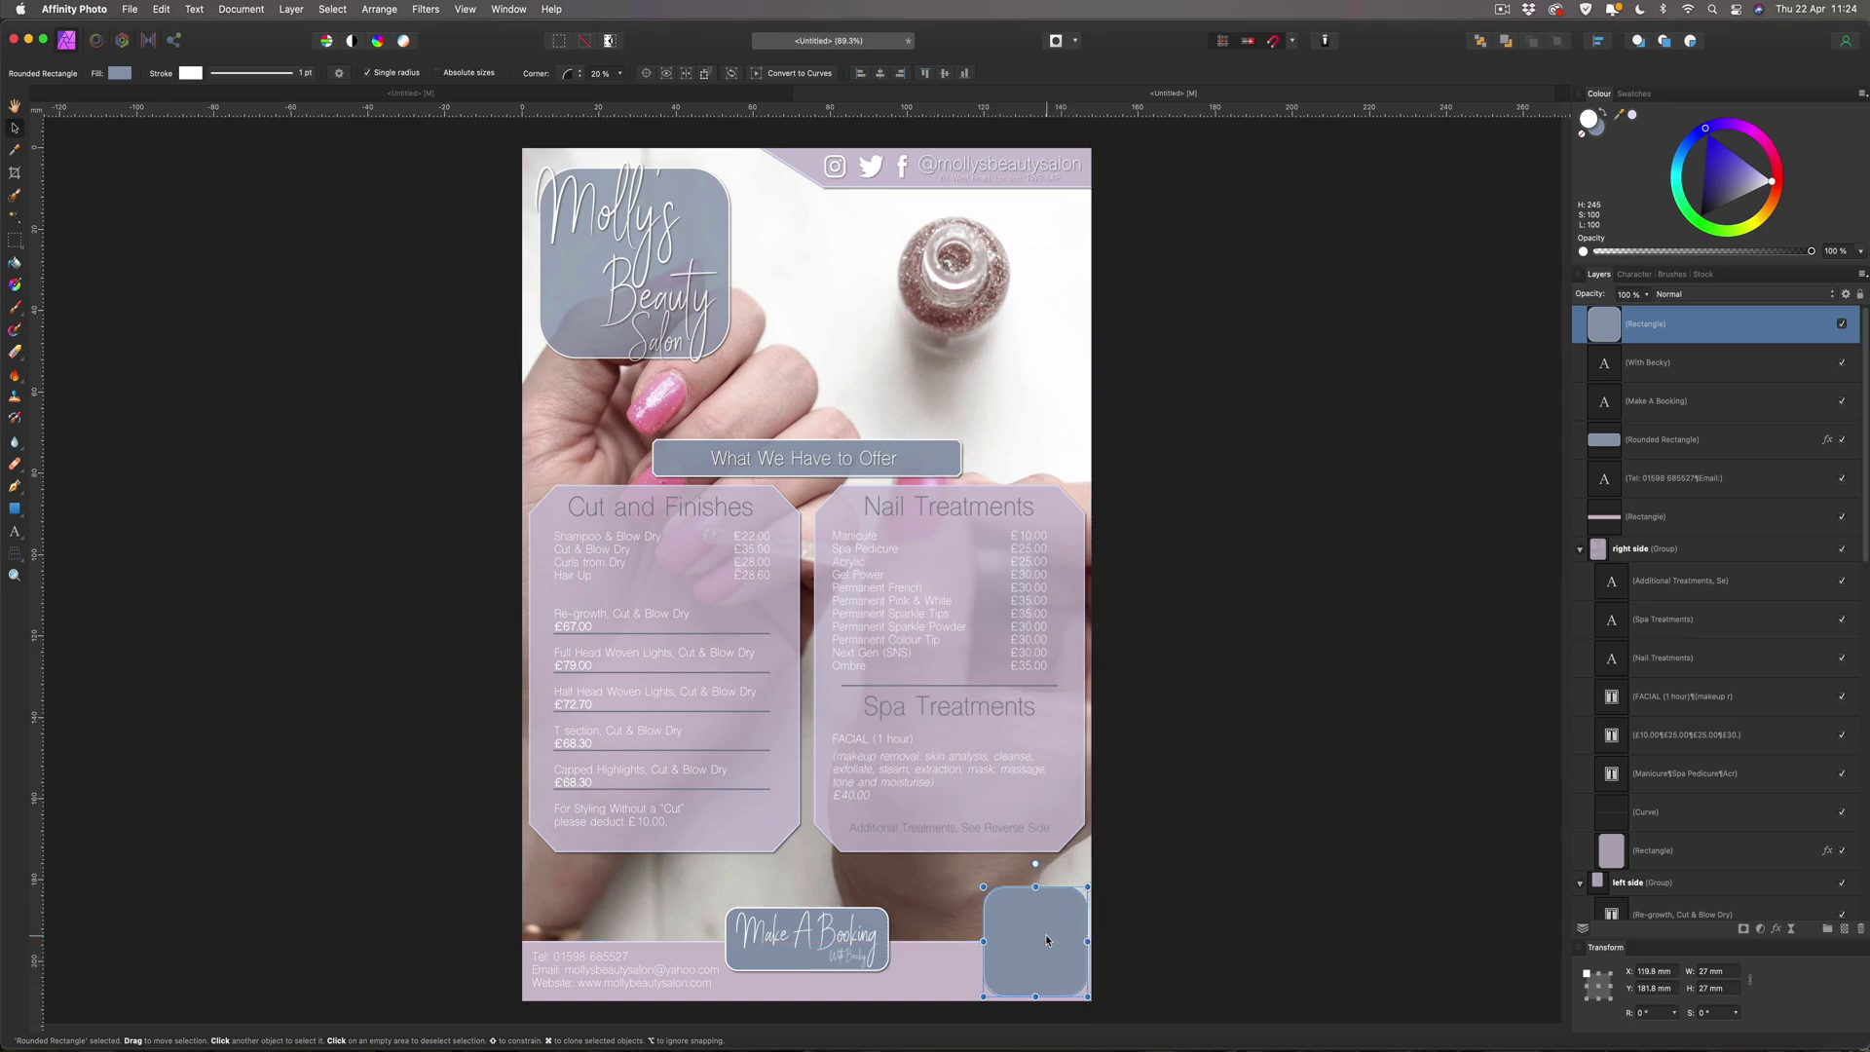
pyautogui.moveTo(1047, 940); pyautogui.dragTo(1048, 940)
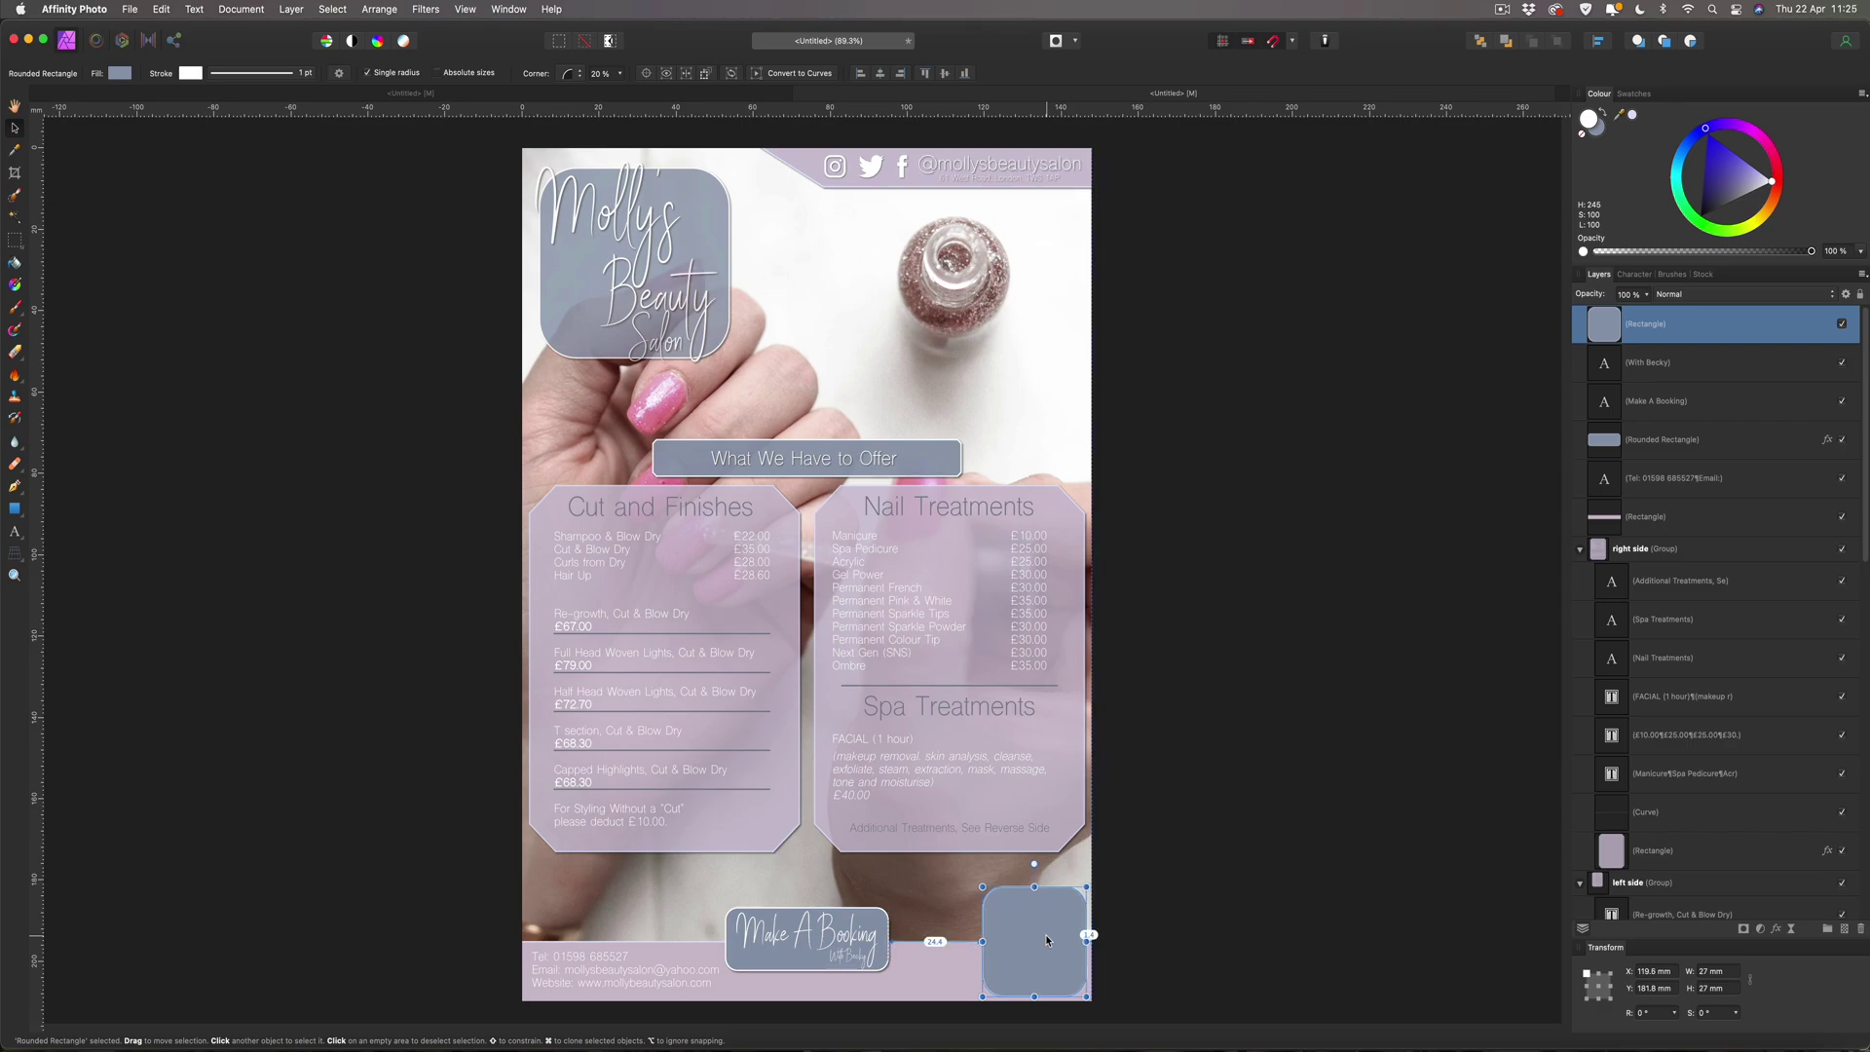
pyautogui.moveTo(1046, 939); pyautogui.dragTo(1047, 940)
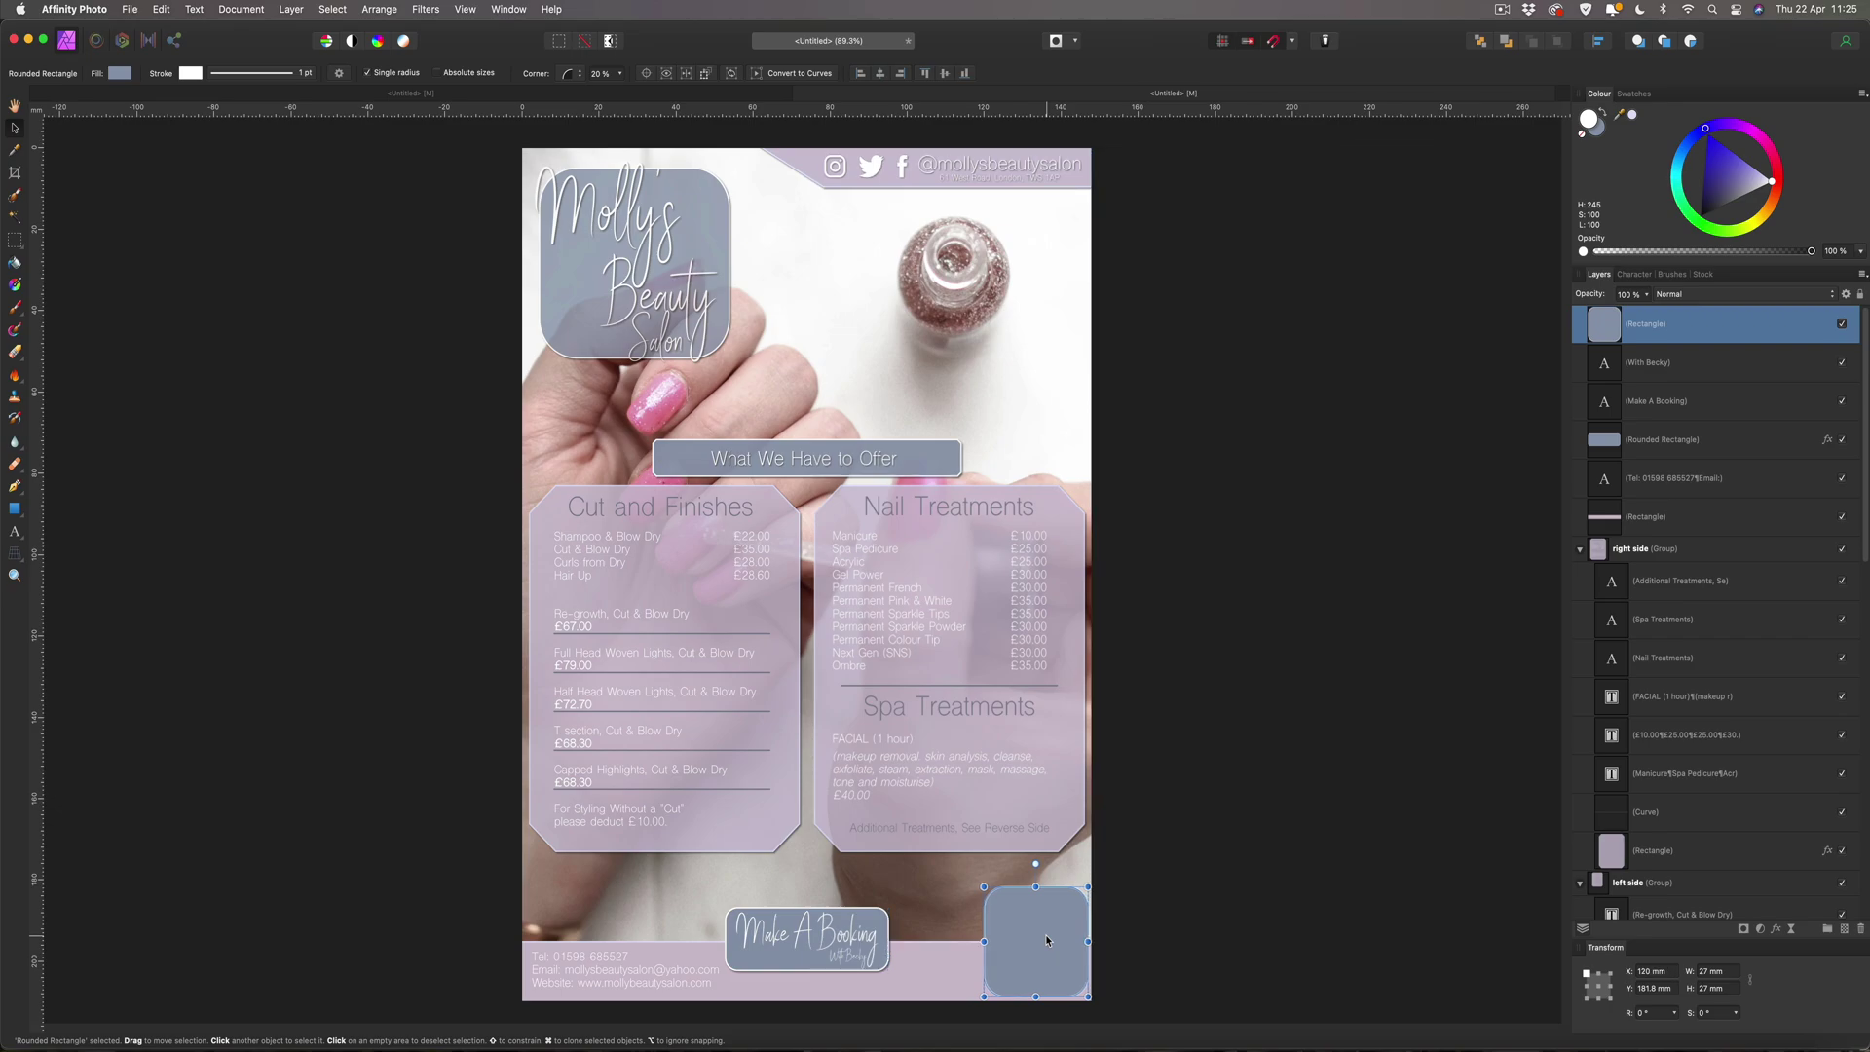
pyautogui.moveTo(1072, 919); pyautogui.dragTo(1069, 810)
pyautogui.hotkey('shift', 'Down')
pyautogui.hotkey('shift', 'Down')
pyautogui.hotkey('shift', 'Down')
pyautogui.hotkey('shift', 'Down')
pyautogui.hotkey('shift', 'Down')
pyautogui.hotkey('shift', 'Down')
pyautogui.hotkey('shift', 'Down')
pyautogui.hotkey('shift', 'Down')
pyautogui.hotkey('shift', 'Down')
pyautogui.hotkey('shift', 'Down')
pyautogui.hotkey('shift', 'Down')
pyautogui.hotkey('shift', 'Down')
pyautogui.hotkey('shift', 'Down')
pyautogui.hotkey('shift', 'Down')
pyautogui.hotkey('shift', 'Down')
pyautogui.hotkey('shift', 'Down')
pyautogui.hotkey('shift', 'Down')
pyautogui.hotkey('shift', 'Down')
pyautogui.hotkey('shift', 'Down')
pyautogui.hotkey('shift', 'Down')
pyautogui.hotkey('shift', 'Down')
pyautogui.hotkey('shift', 'Down')
pyautogui.hotkey('shift', 'Down')
pyautogui.hotkey('shift', 'Down')
pyautogui.hotkey('shift', 'Down')
pyautogui.hotkey('shift', 'Down')
pyautogui.hotkey('shift', 'Down')
pyautogui.hotkey('shift', 'Down')
pyautogui.hotkey('shift', 'Down')
pyautogui.hotkey('shift', 'Down')
pyautogui.hotkey('shift', 'Down')
pyautogui.hotkey('shift', 'Down')
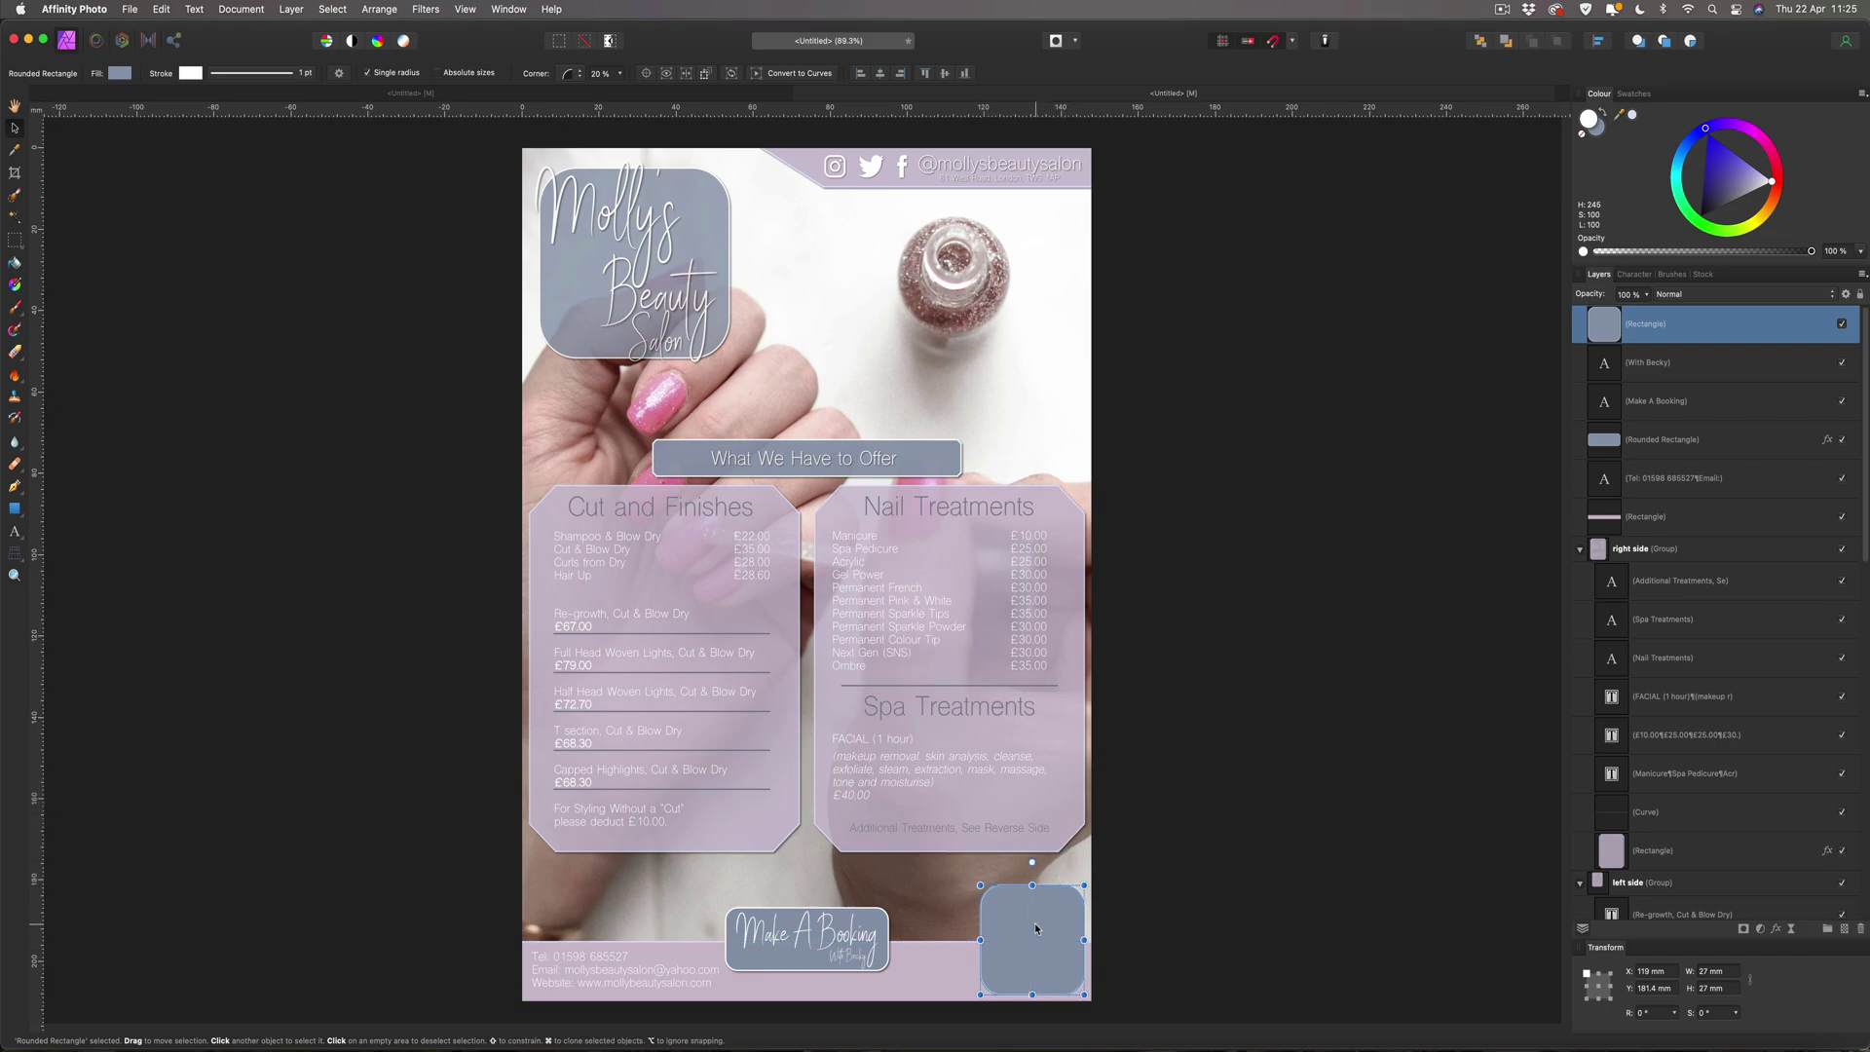
pyautogui.press('Down')
pyautogui.press('Down')
pyautogui.press('Down')
pyautogui.press('Down')
pyautogui.press('Down')
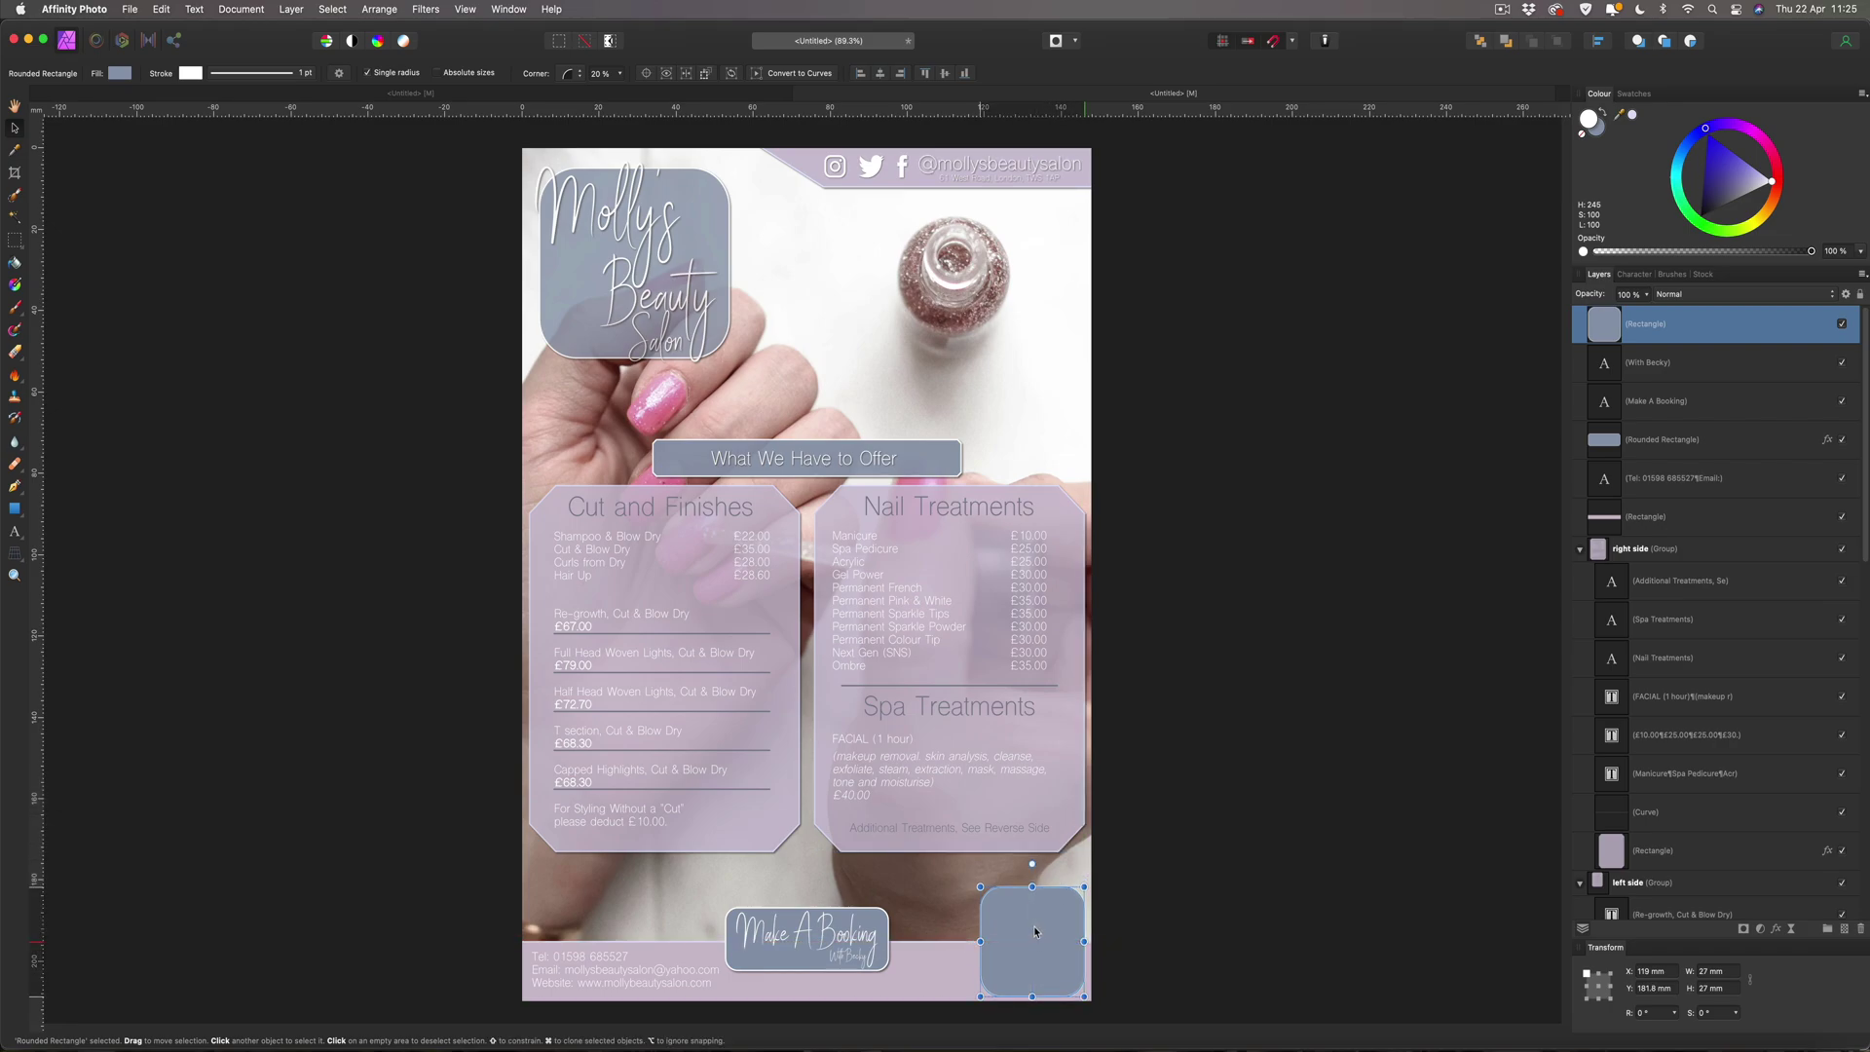
pyautogui.click(1183, 926)
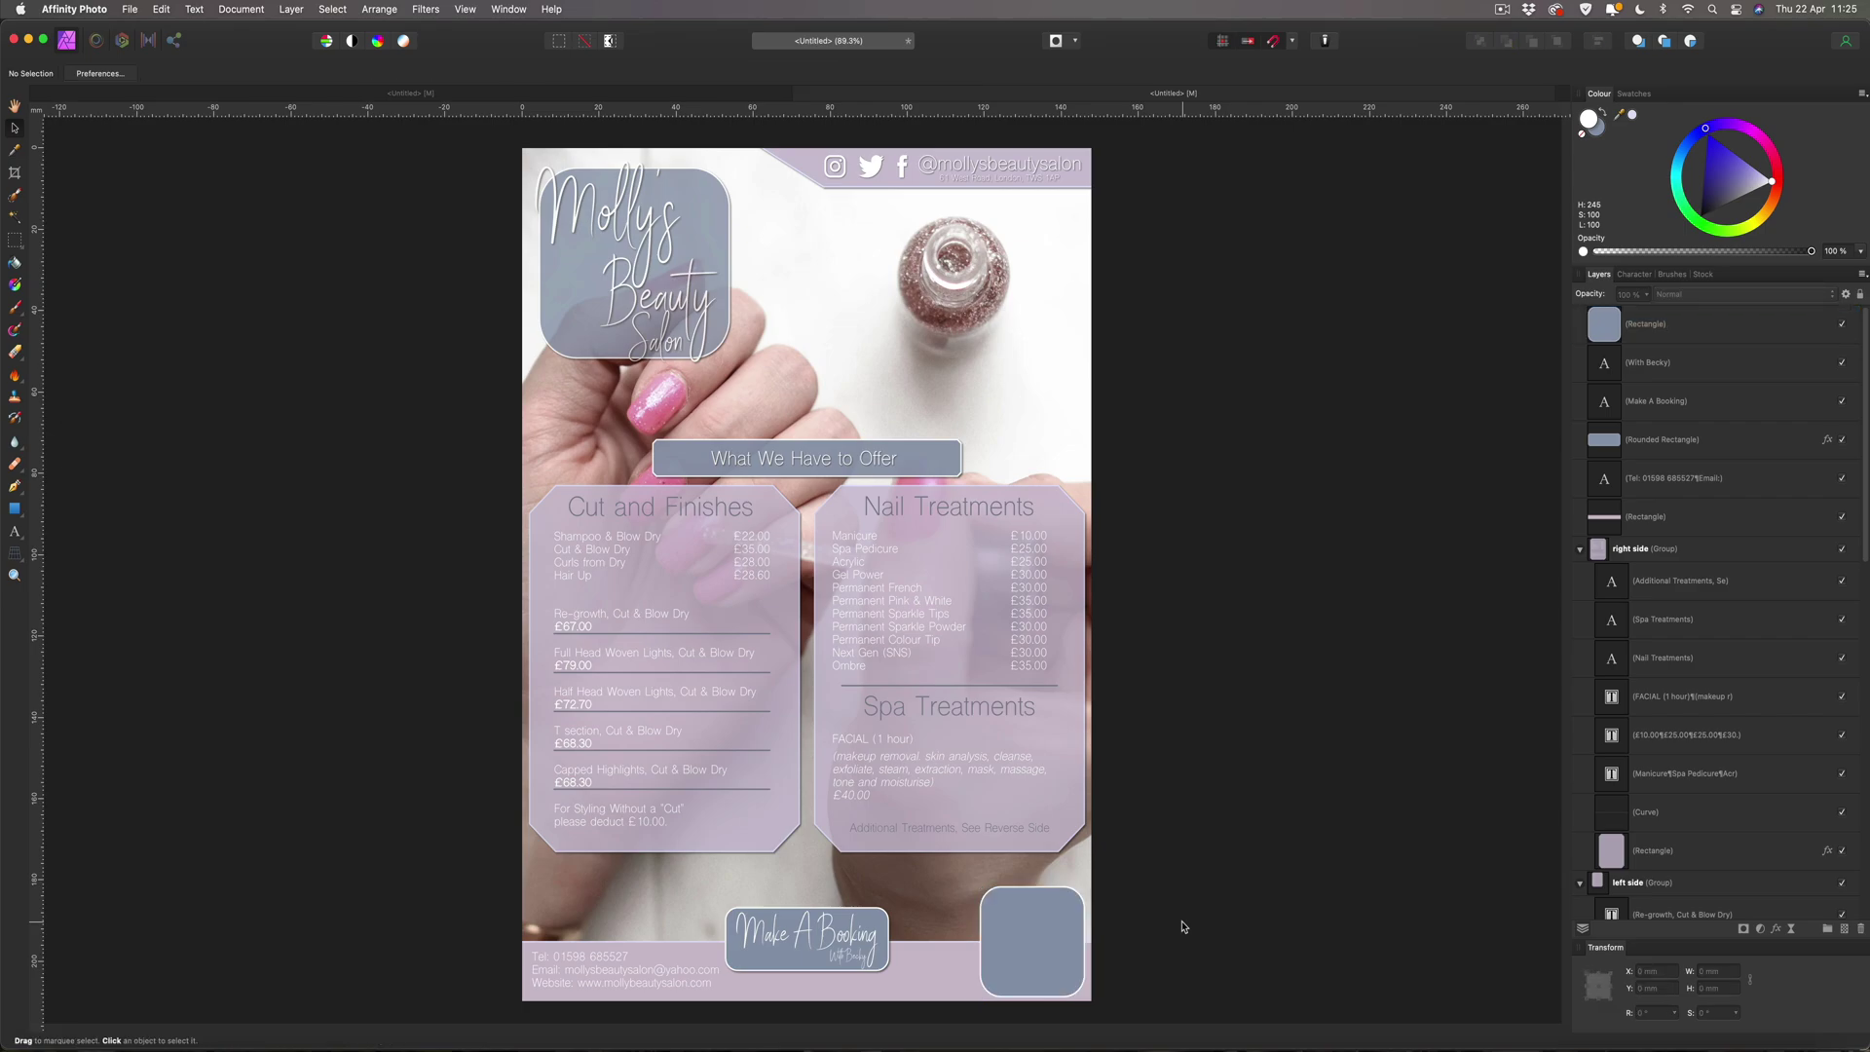
pyautogui.click(1020, 903)
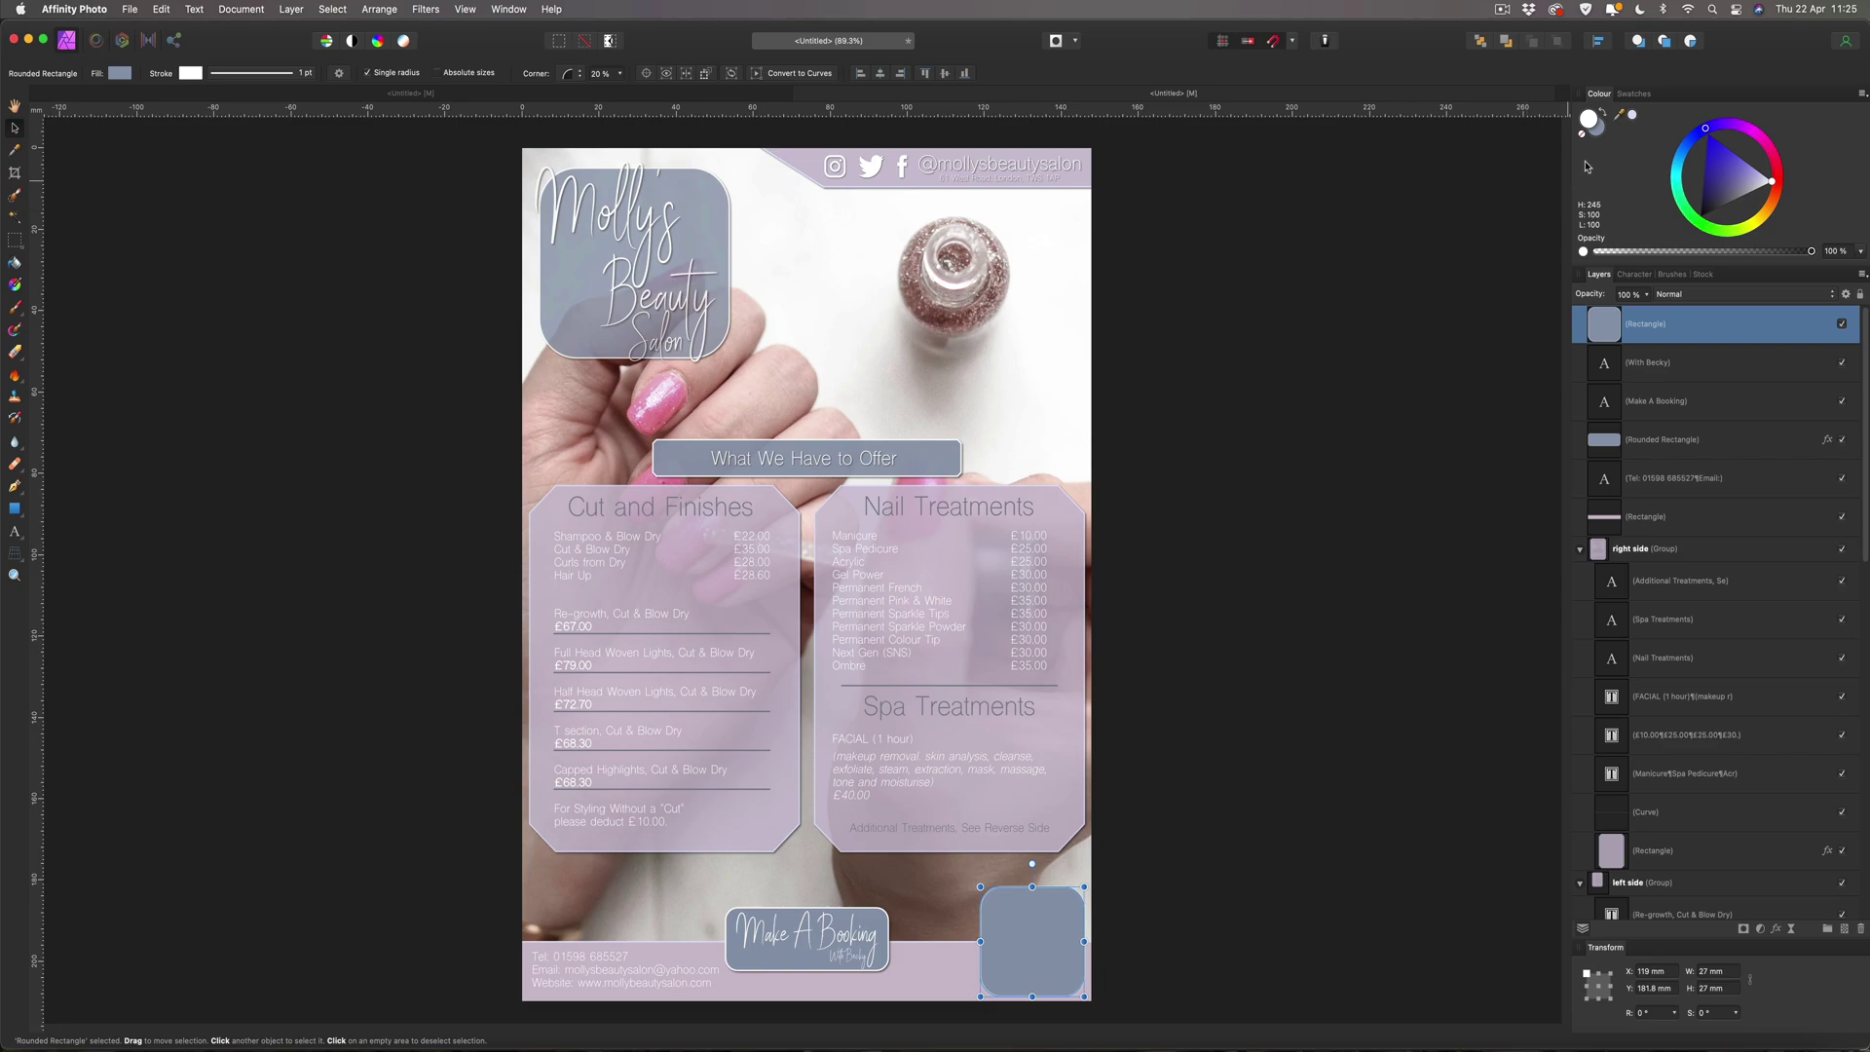
# Give the bottom-right rounded square a pink outline picked from the canvas, slightly darkened.
pyautogui.moveTo(1620, 115); pyautogui.dragTo(647, 418)
pyautogui.click(1632, 118)
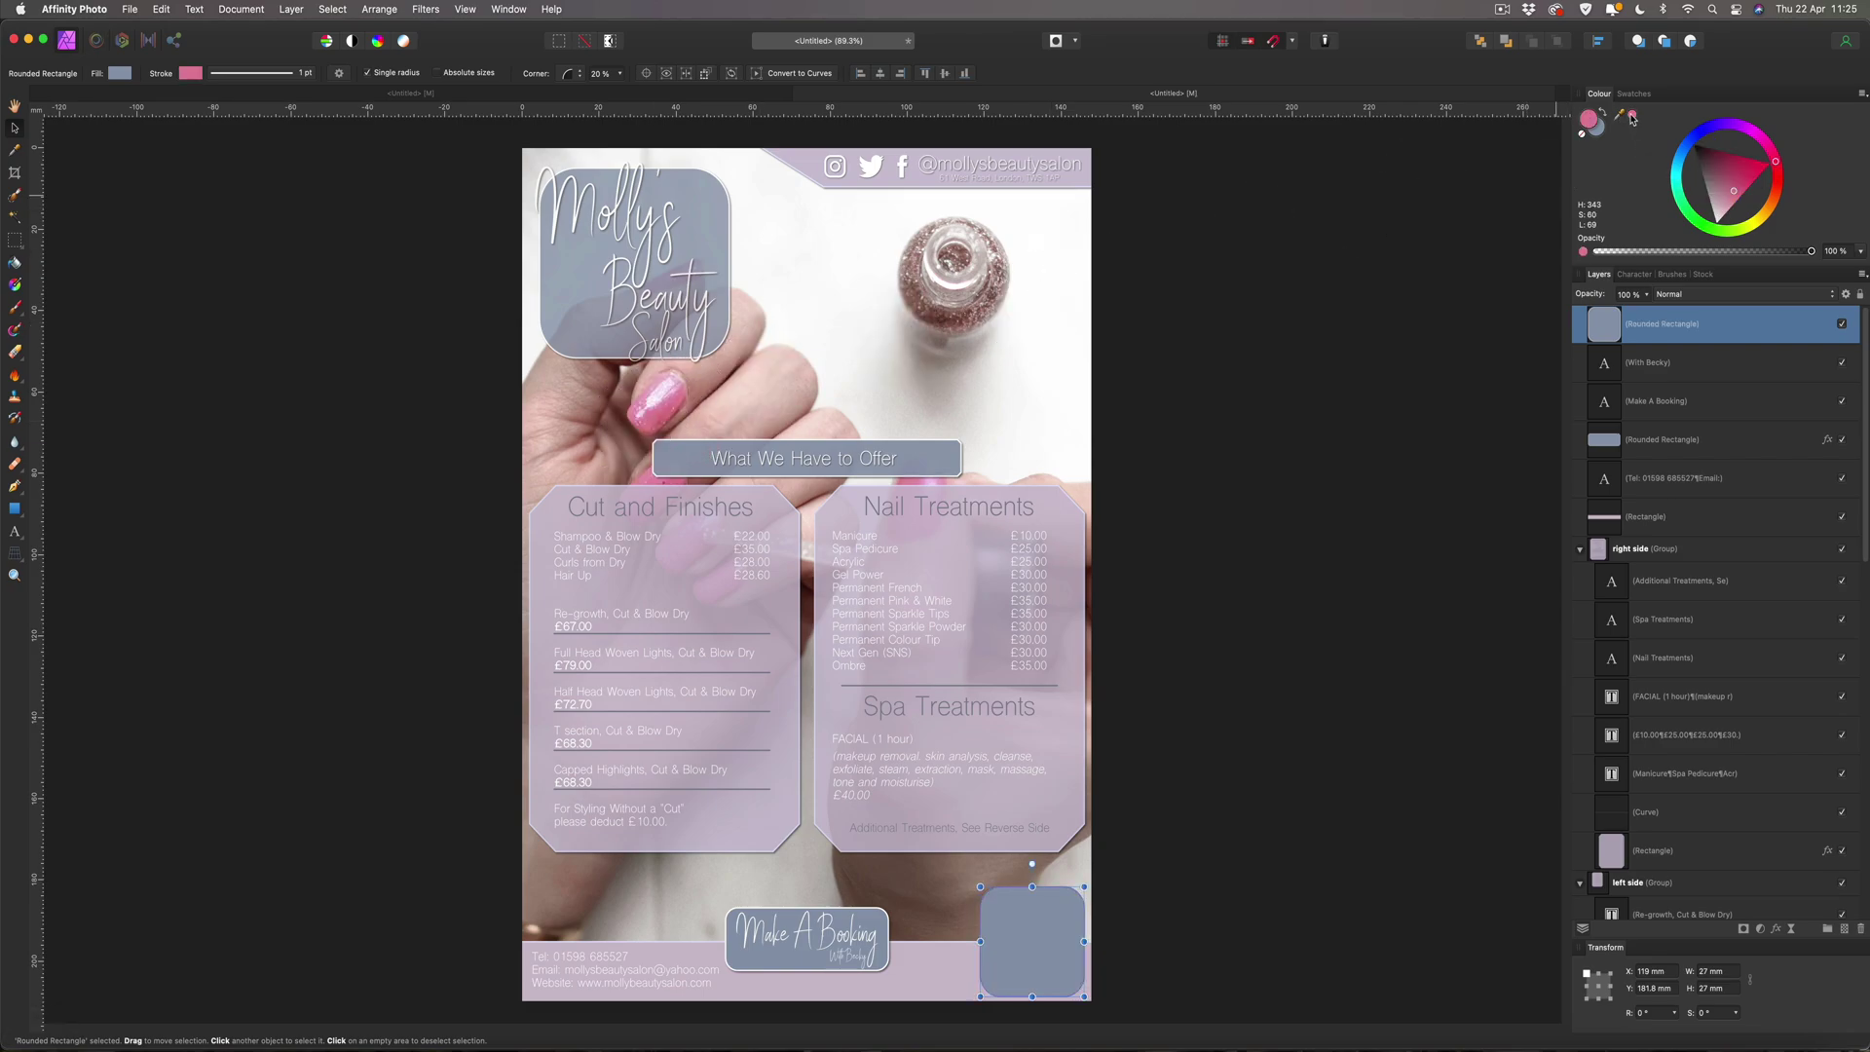
pyautogui.click(1256, 279)
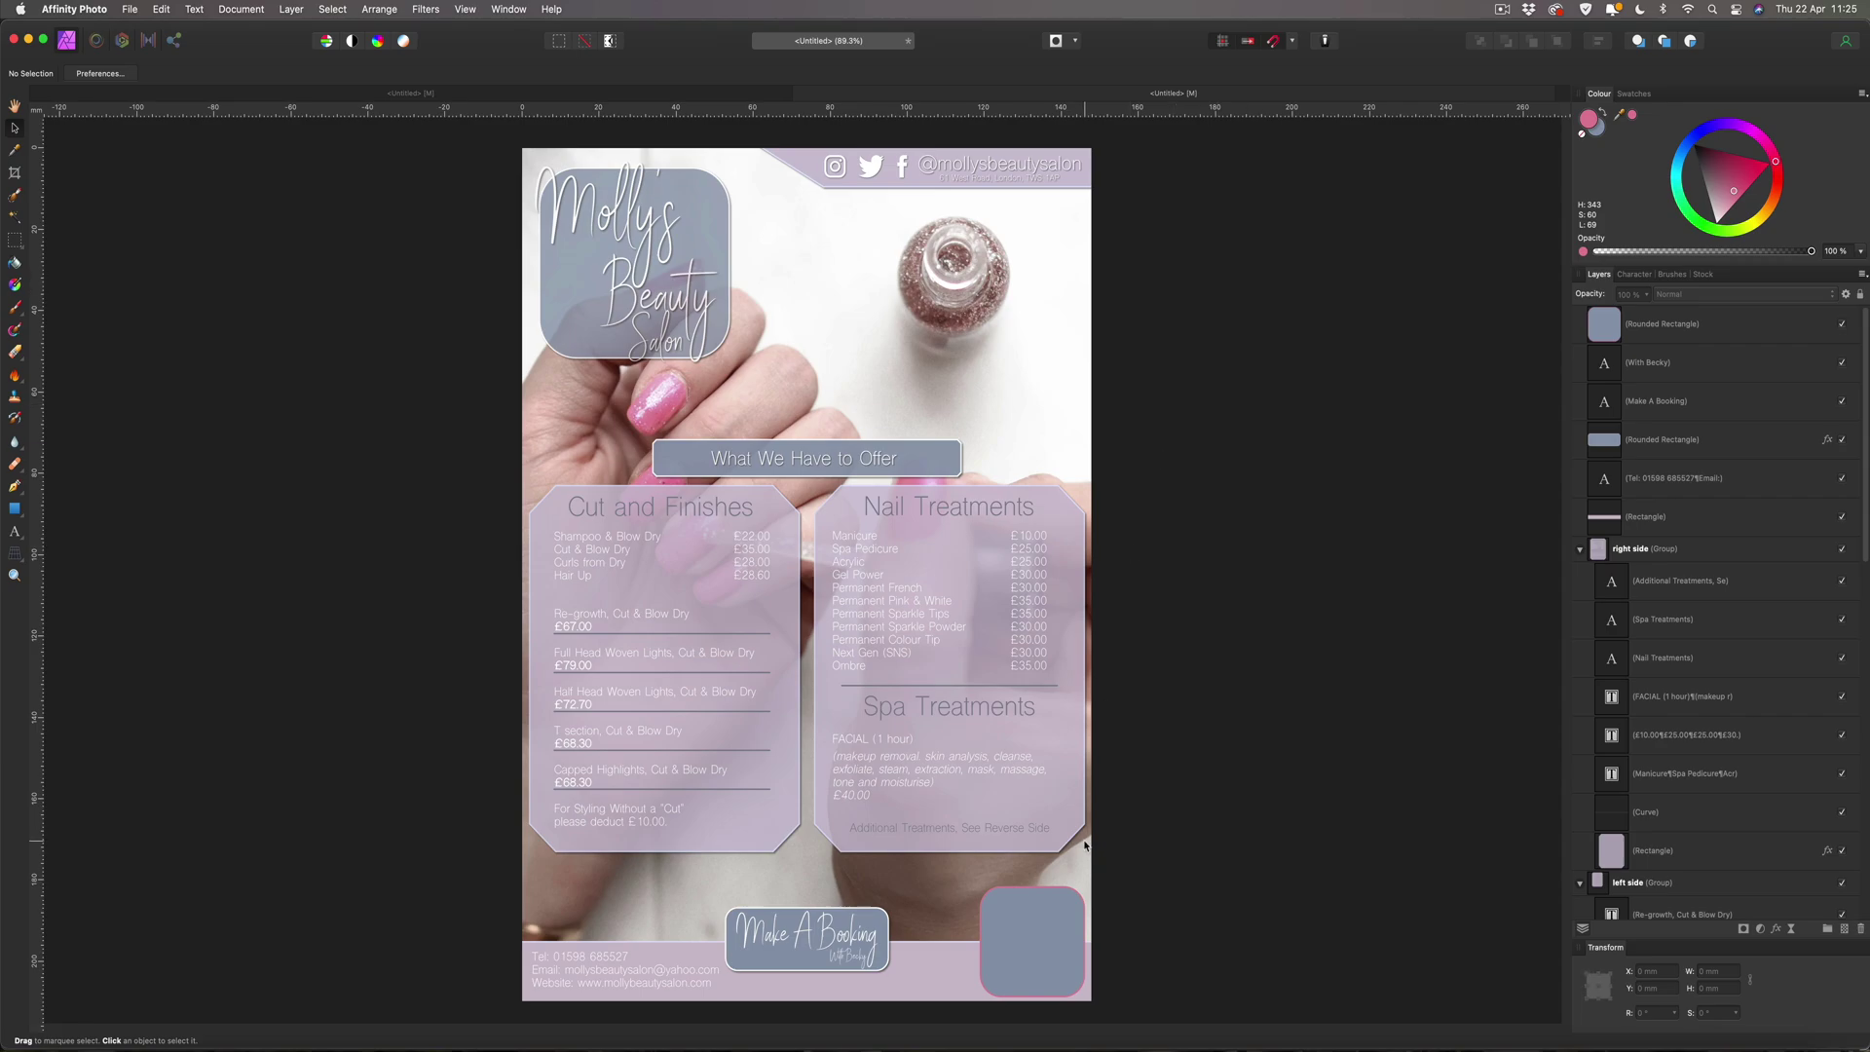
pyautogui.click(1074, 904)
pyautogui.moveTo(1735, 191); pyautogui.dragTo(1733, 184)
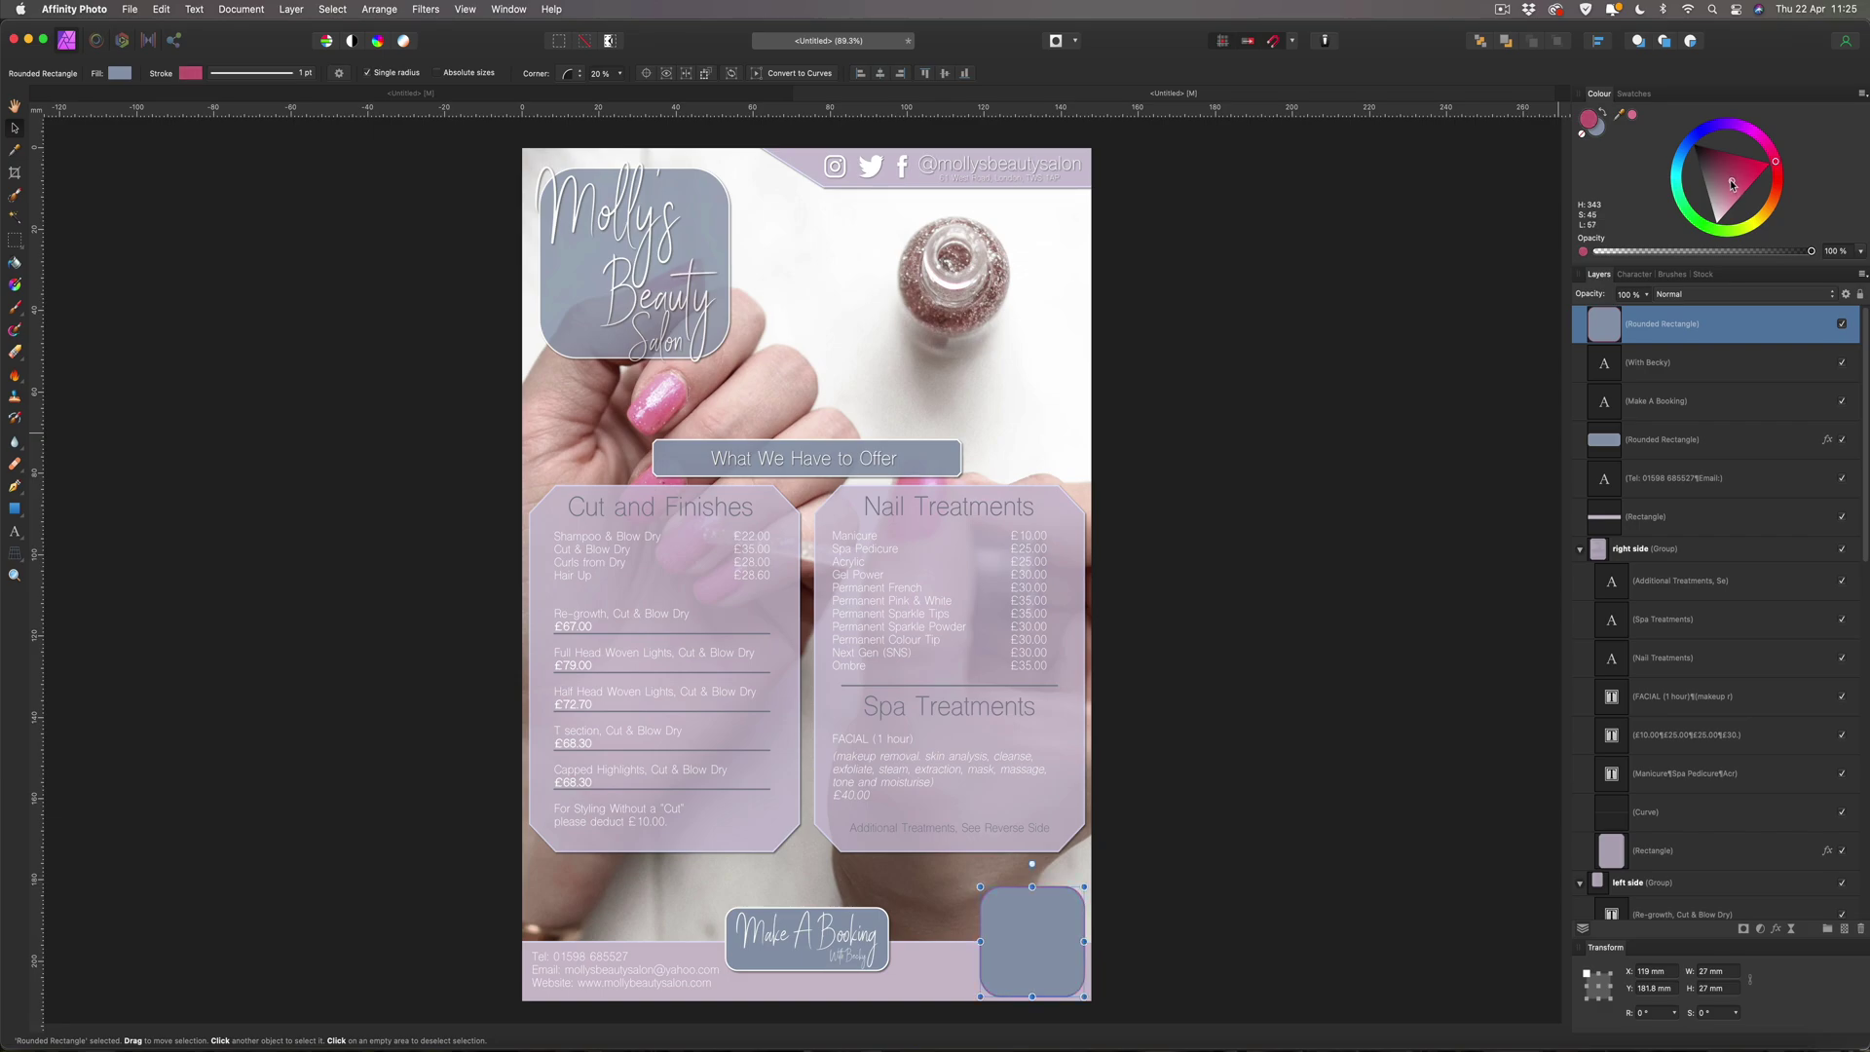
# Add an outer shadow with 5 px radius and 5 px offset to the square.
pyautogui.click(1776, 928)
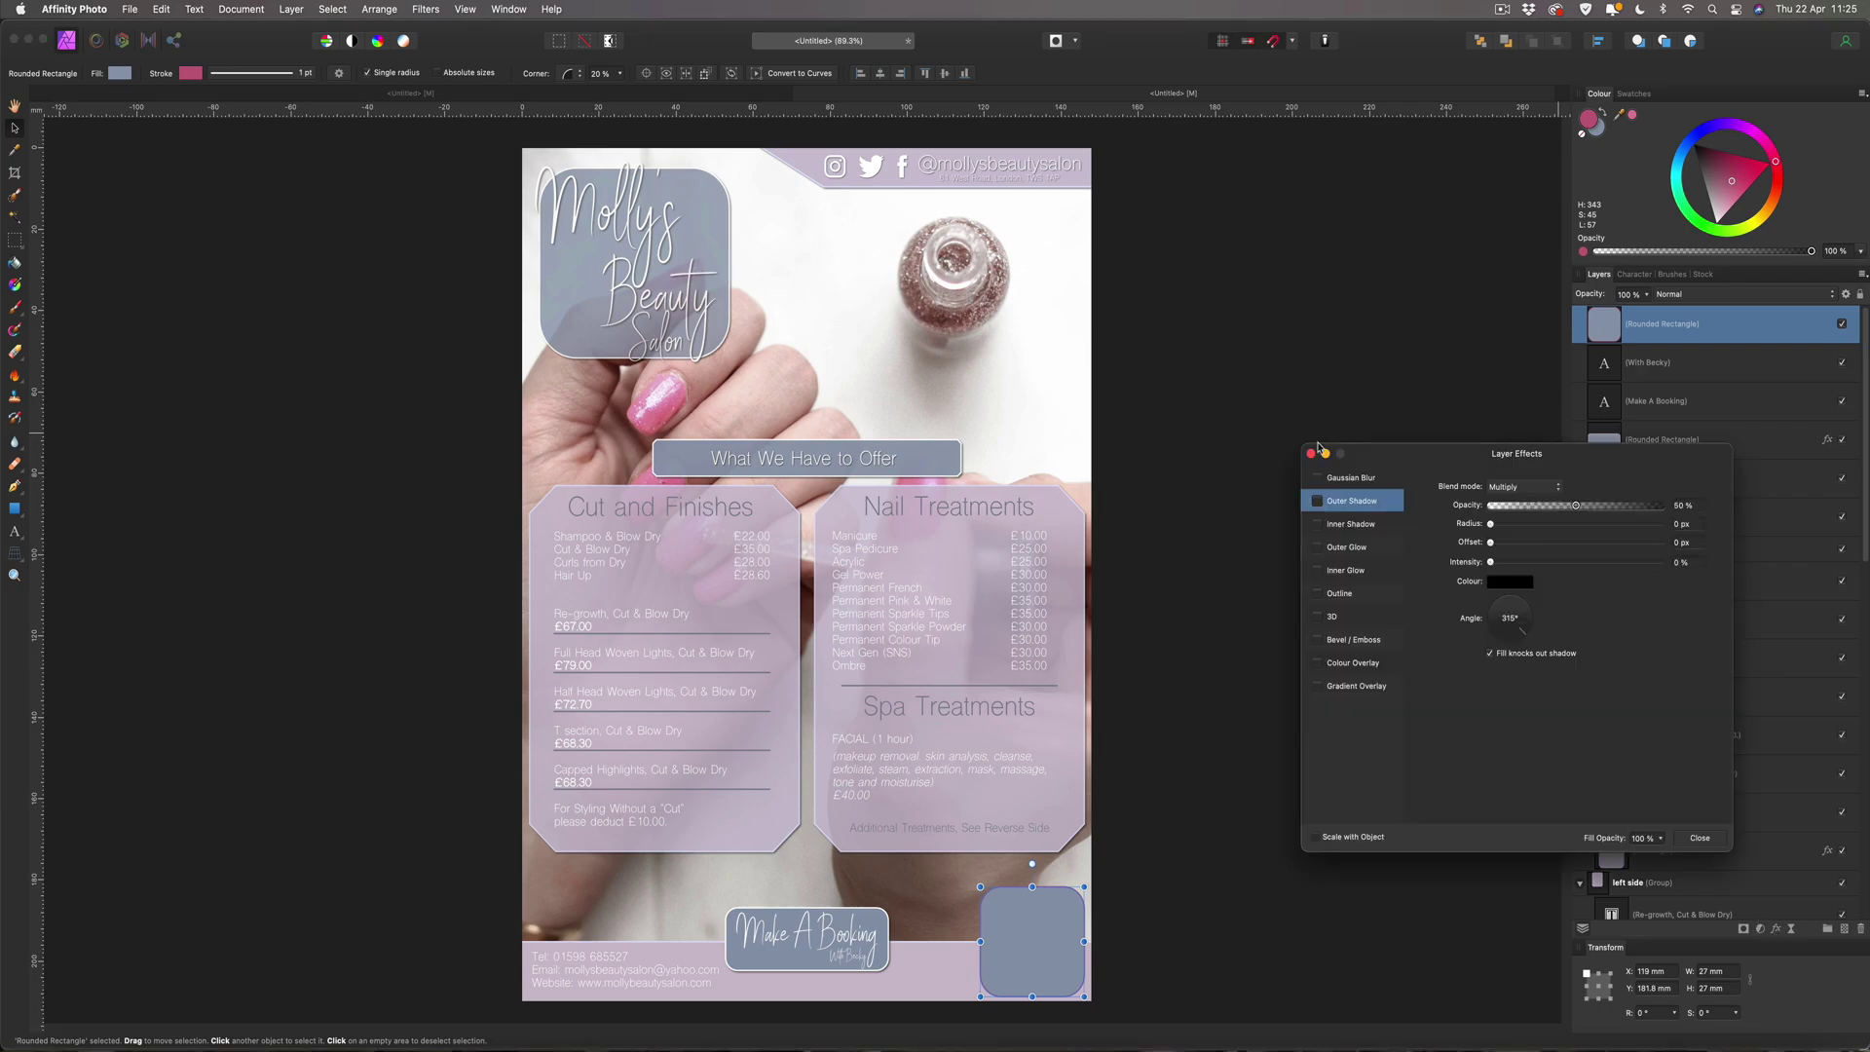
pyautogui.click(1317, 500)
pyautogui.click(1683, 524)
pyautogui.write('5')
pyautogui.click(1666, 543)
pyautogui.write('5')
pyautogui.press('Return')
pyautogui.click(1700, 839)
pyautogui.click(1320, 649)
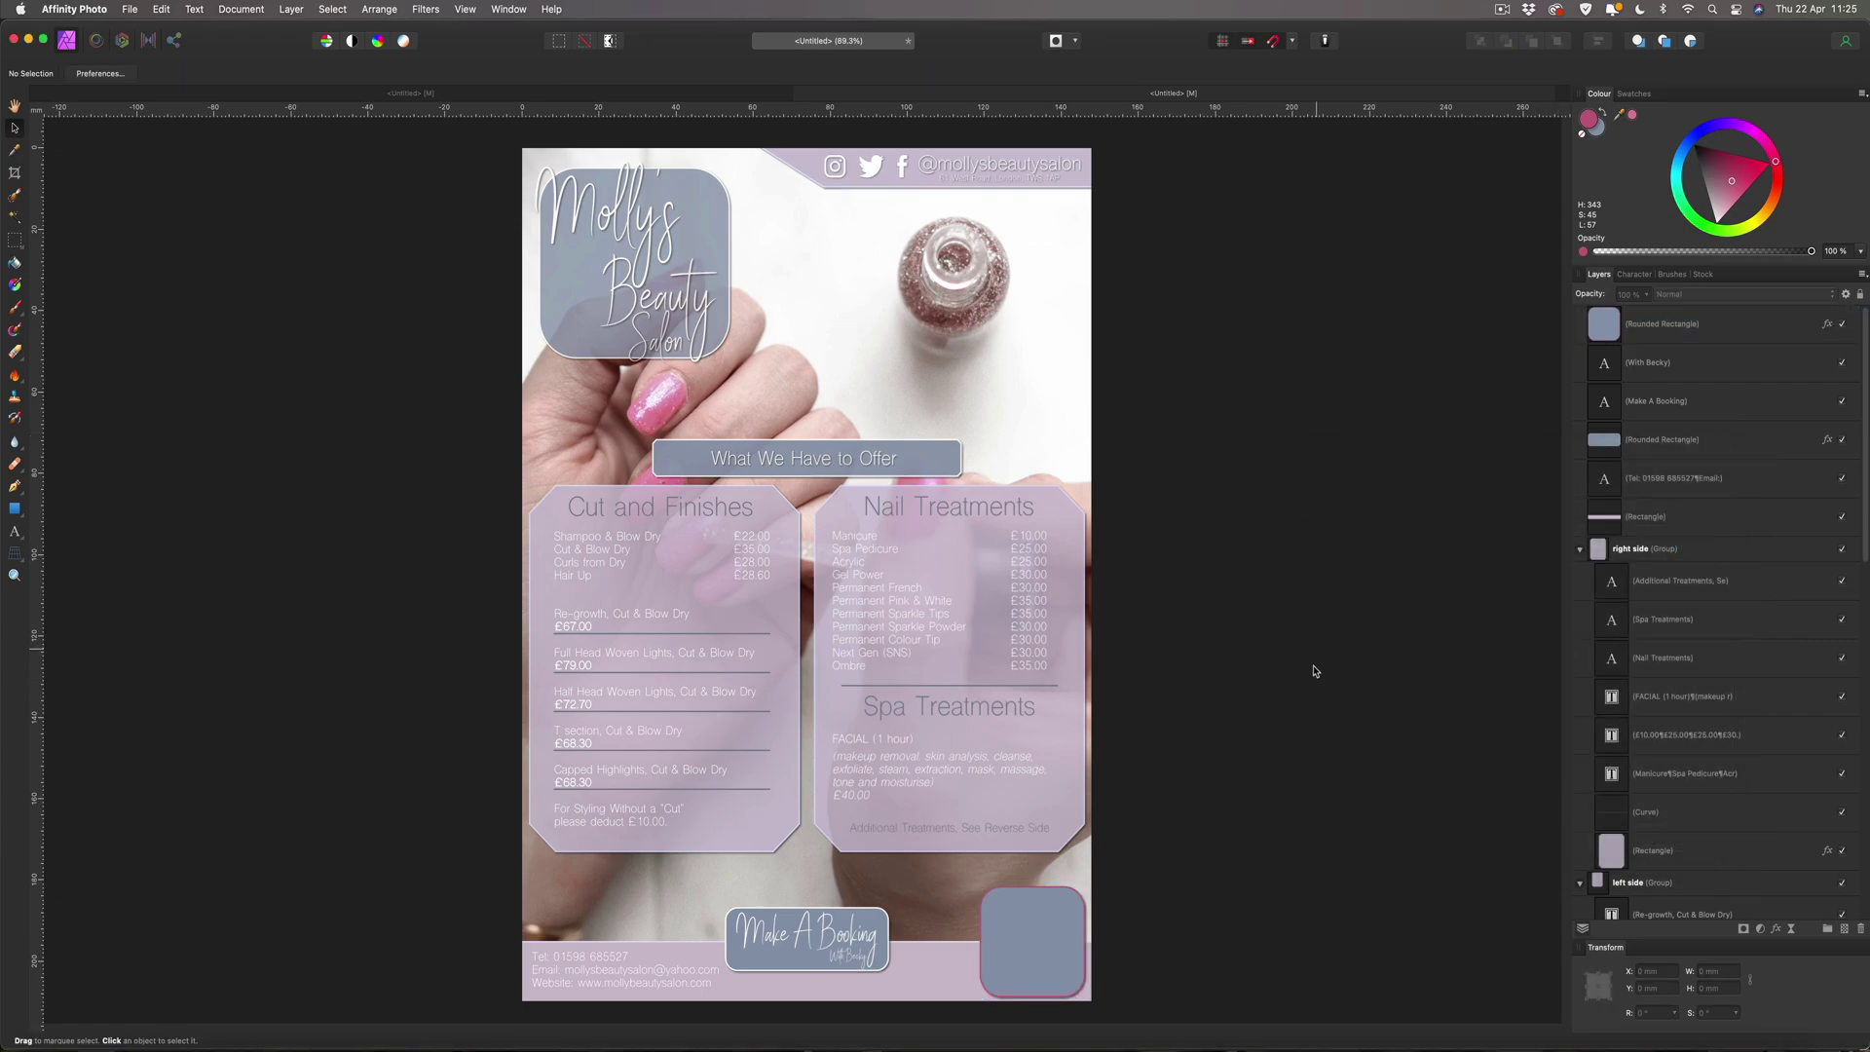
# Fine-tune the square's pink outline shade, darkening then lightening it slightly.
pyautogui.click(1068, 898)
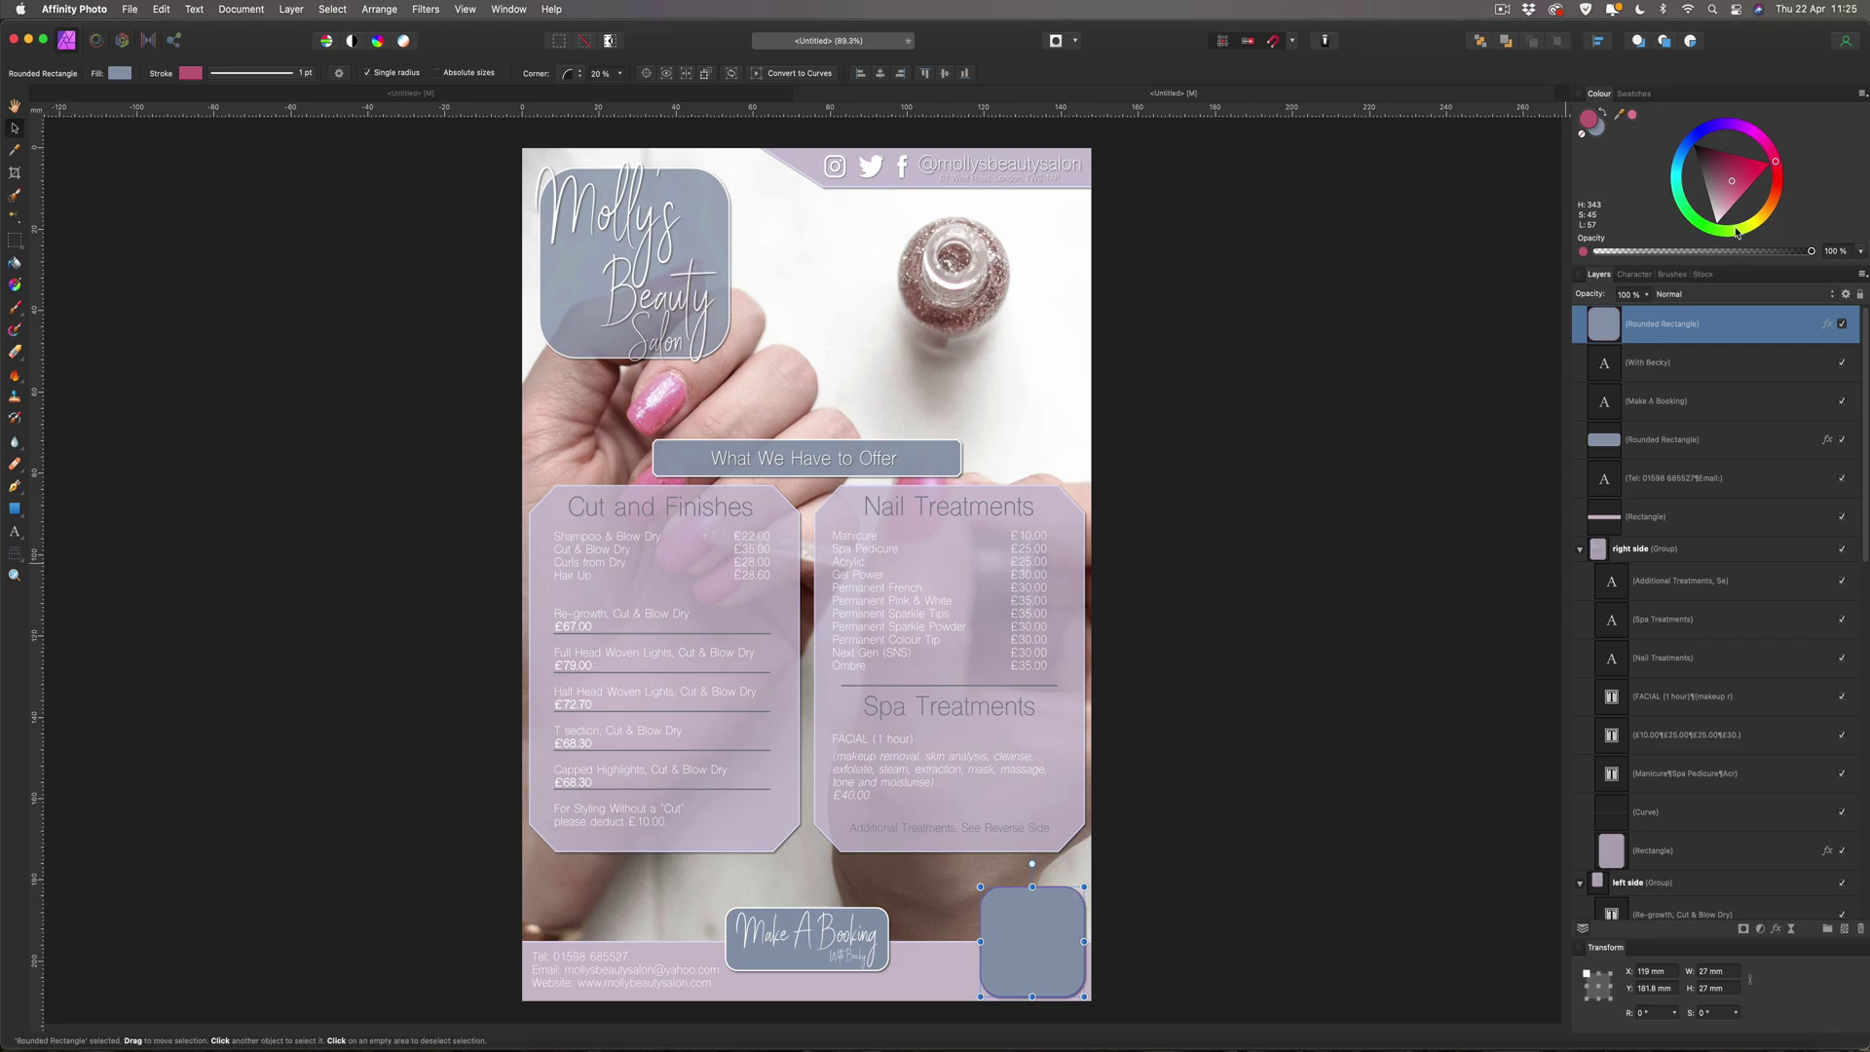
pyautogui.click(1726, 178)
pyautogui.moveTo(1728, 179); pyautogui.dragTo(1730, 180)
pyautogui.moveTo(1729, 177); pyautogui.dragTo(1730, 196)
pyautogui.moveTo(1728, 194); pyautogui.dragTo(1728, 191)
pyautogui.click(1552, 182)
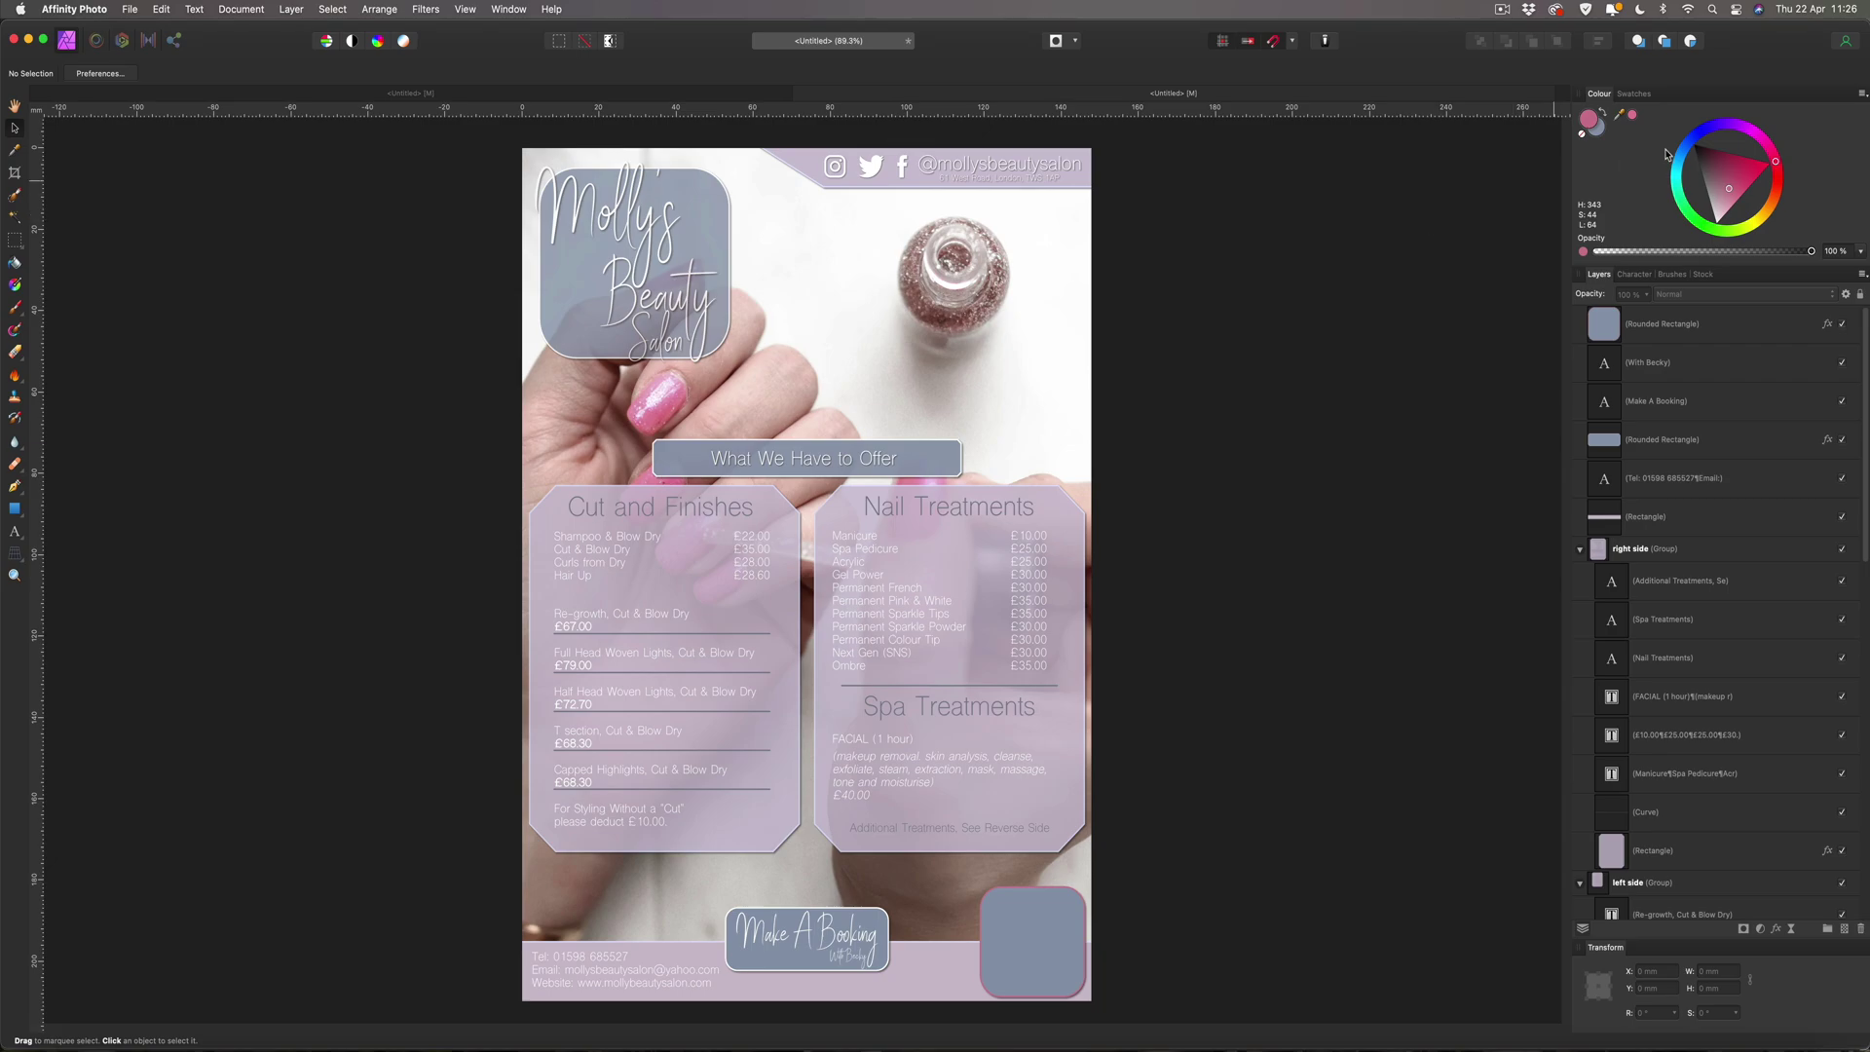
# Search the Stock panel's Pexels photos for 'girl' instead of 'nails'.
pyautogui.click(1699, 275)
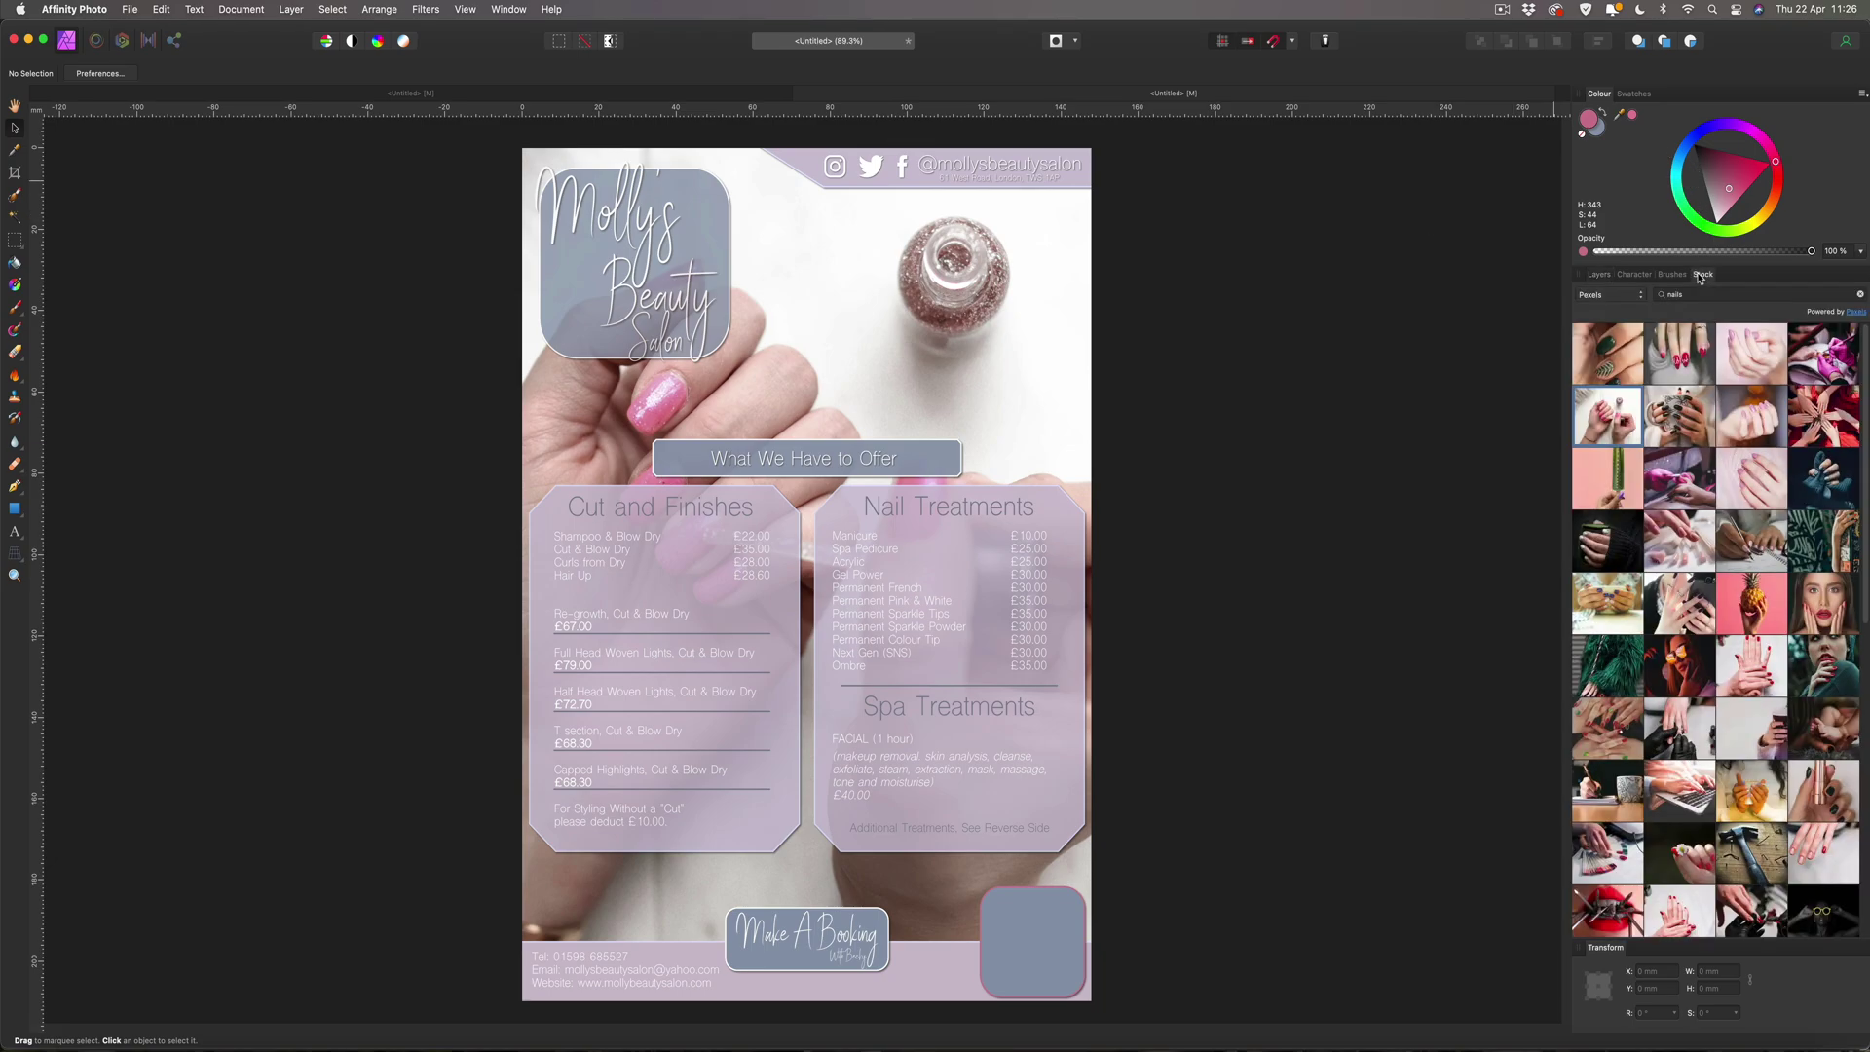
pyautogui.click(1642, 292)
pyautogui.write('girl')
pyautogui.press('Return')
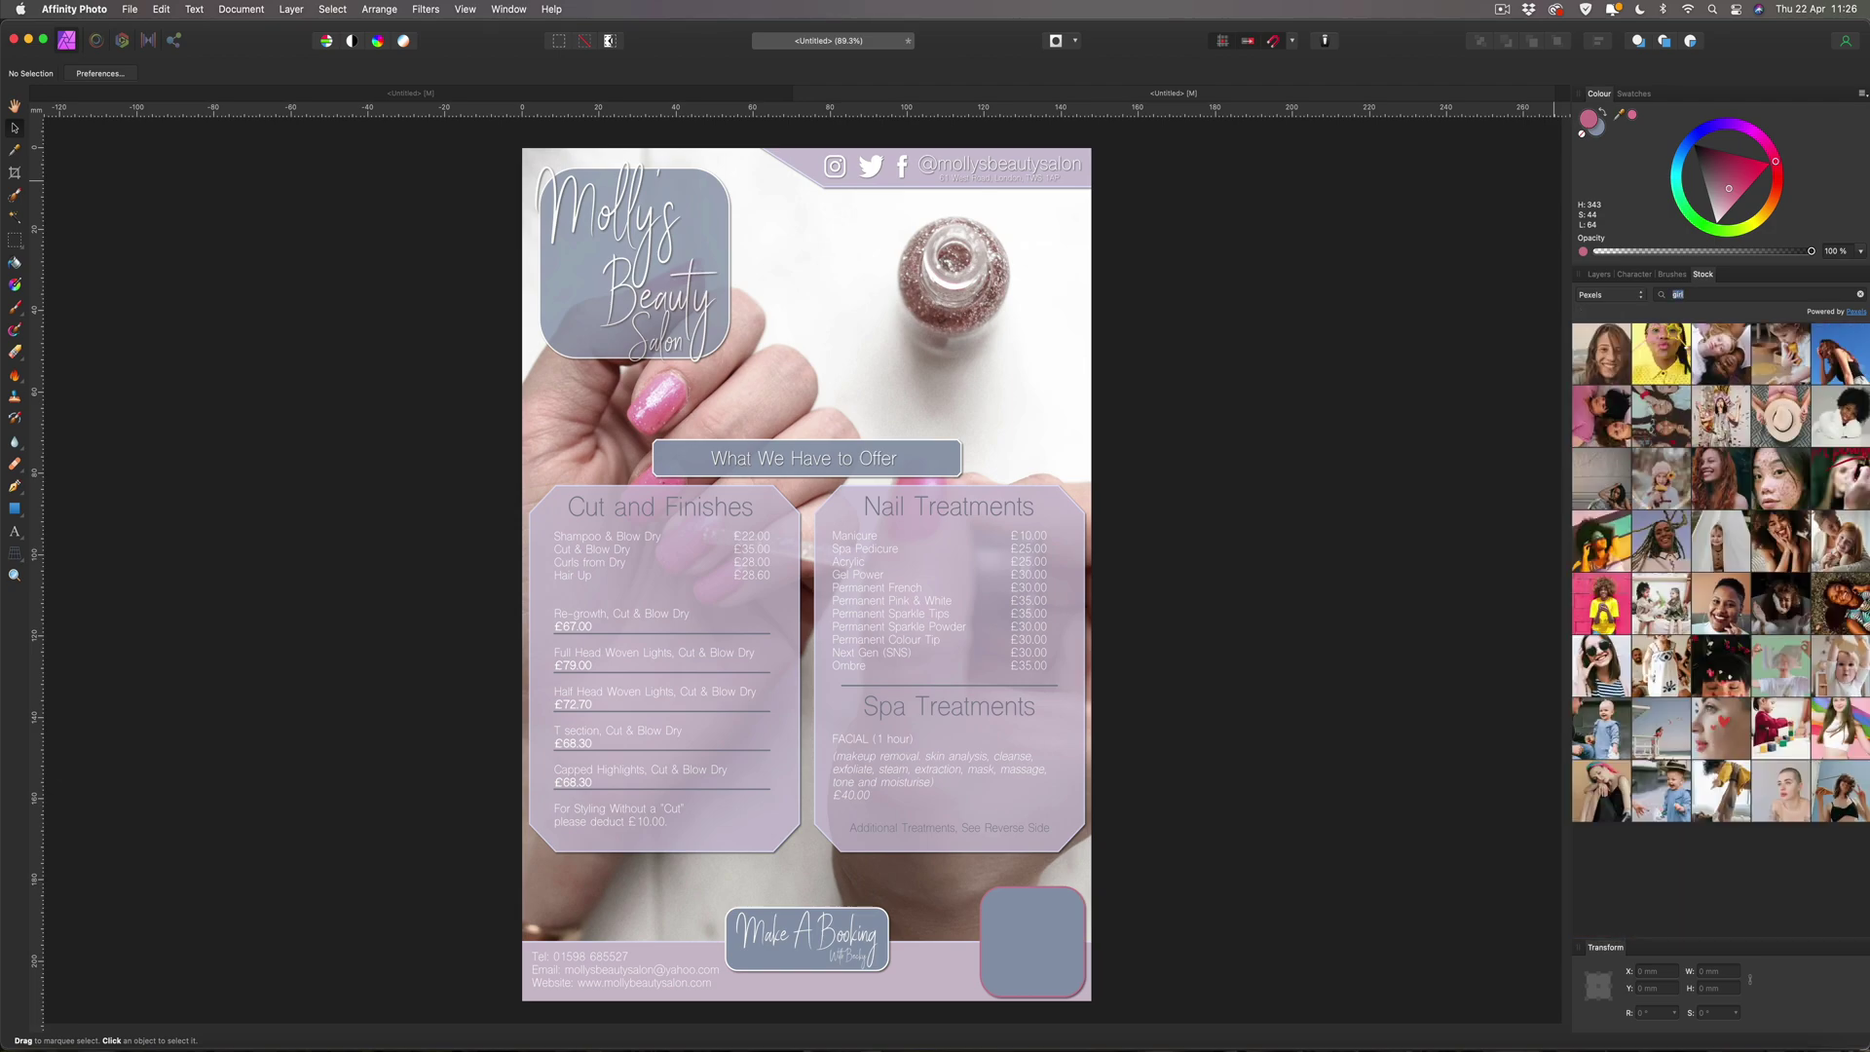
# Place the smiling woman-in-glasses portrait from the results onto the flyer.
pyautogui.scroll(-3, 1750, 393)
pyautogui.scroll(4, 1750, 393)
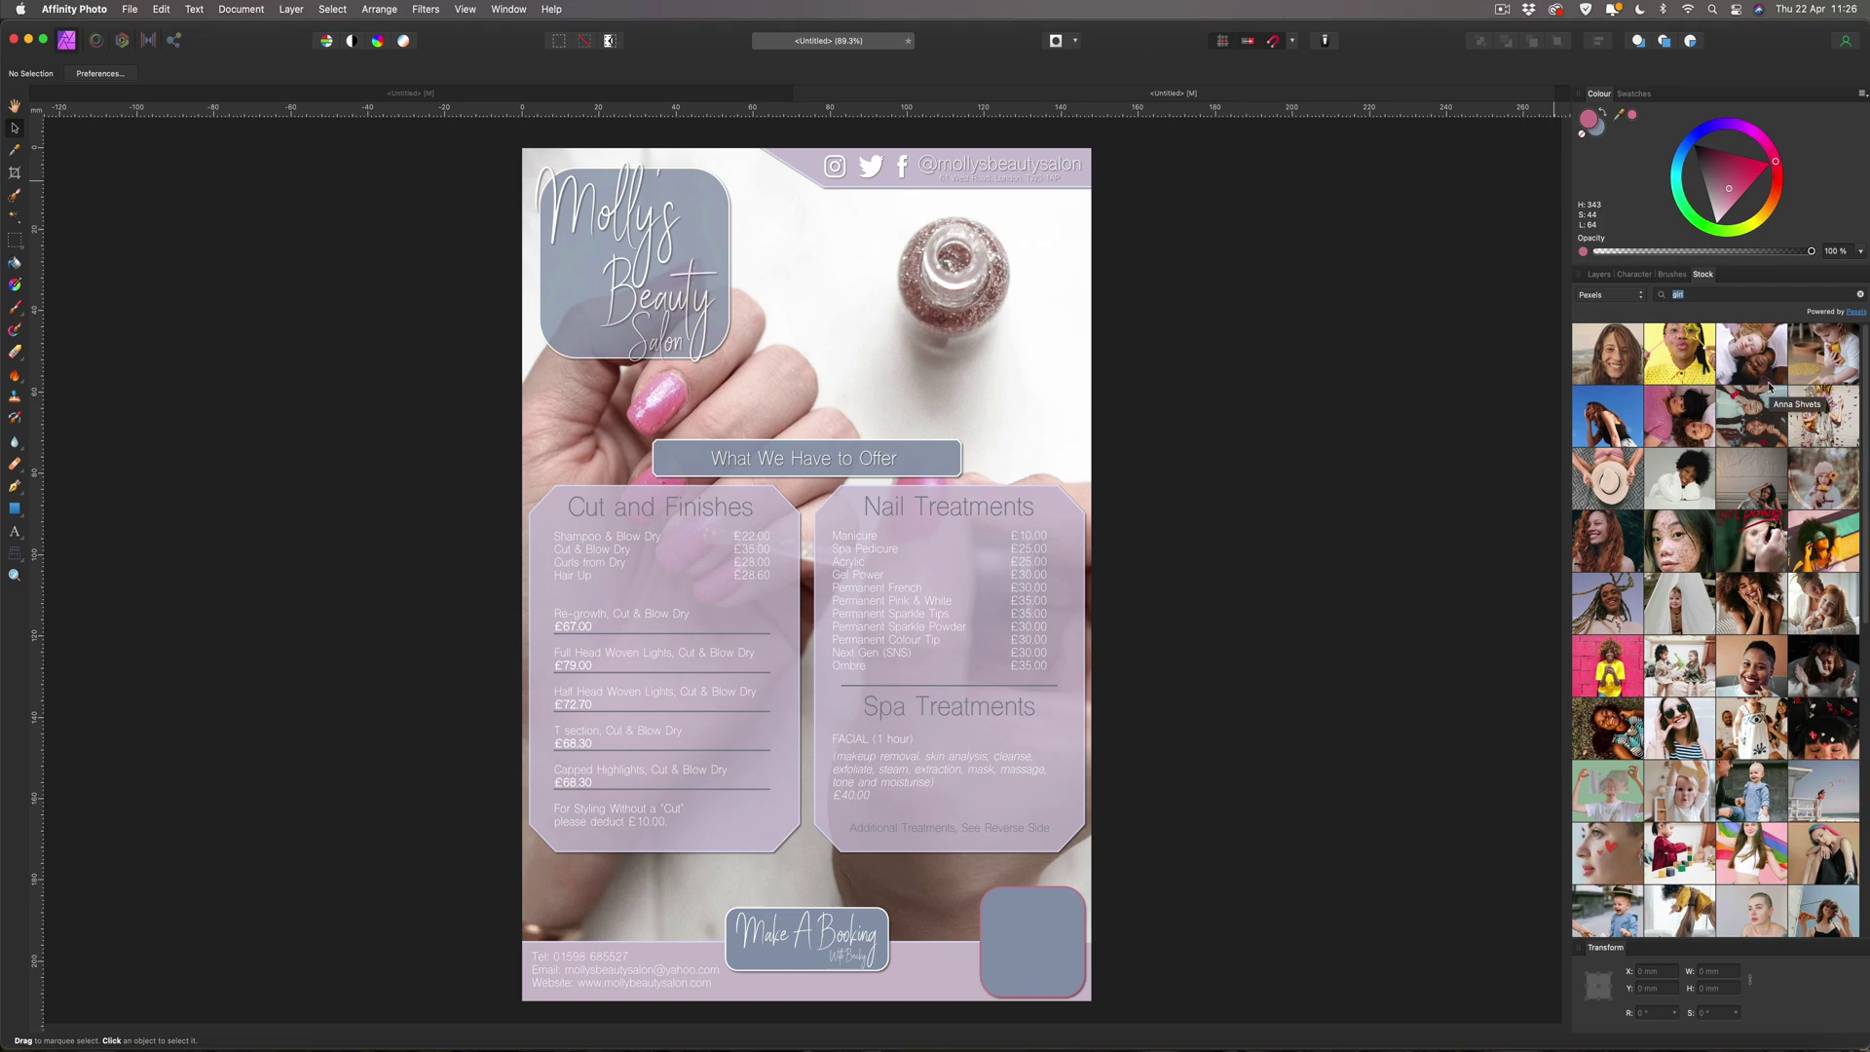
pyautogui.scroll(-6, 1770, 387)
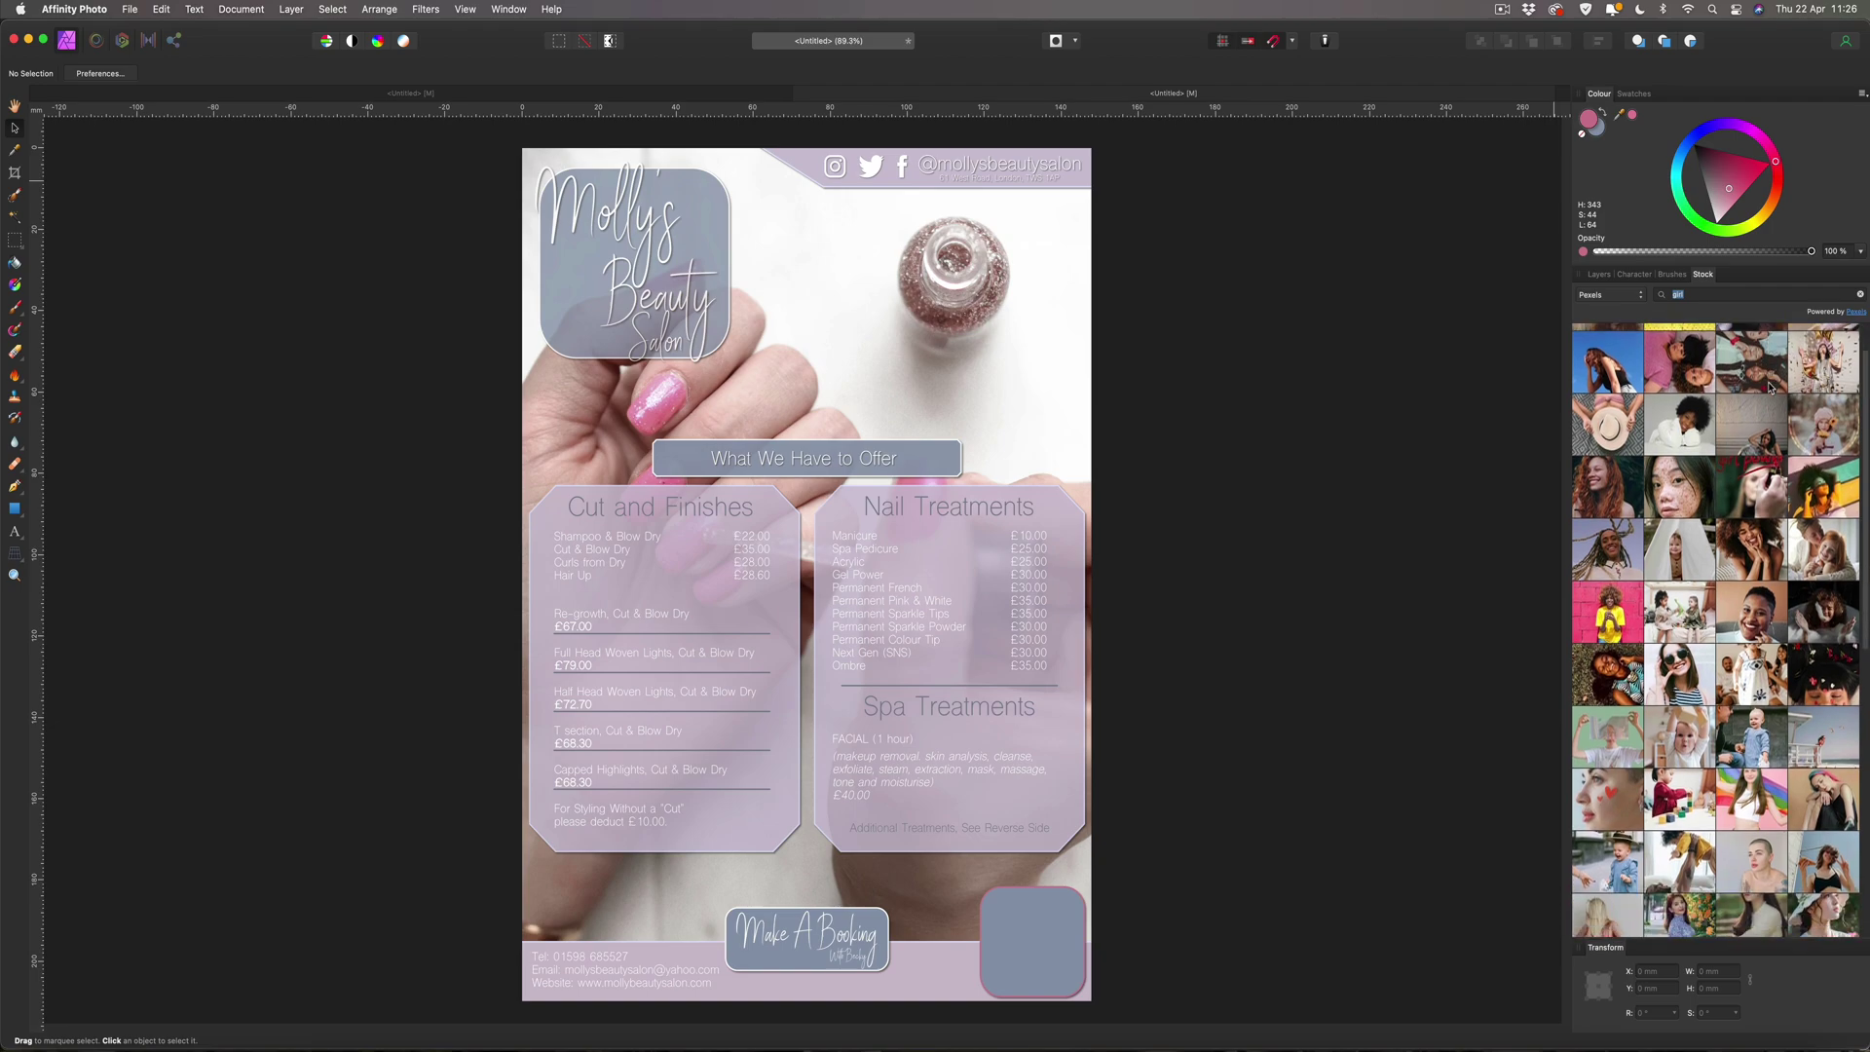
pyautogui.scroll(-4, 1770, 387)
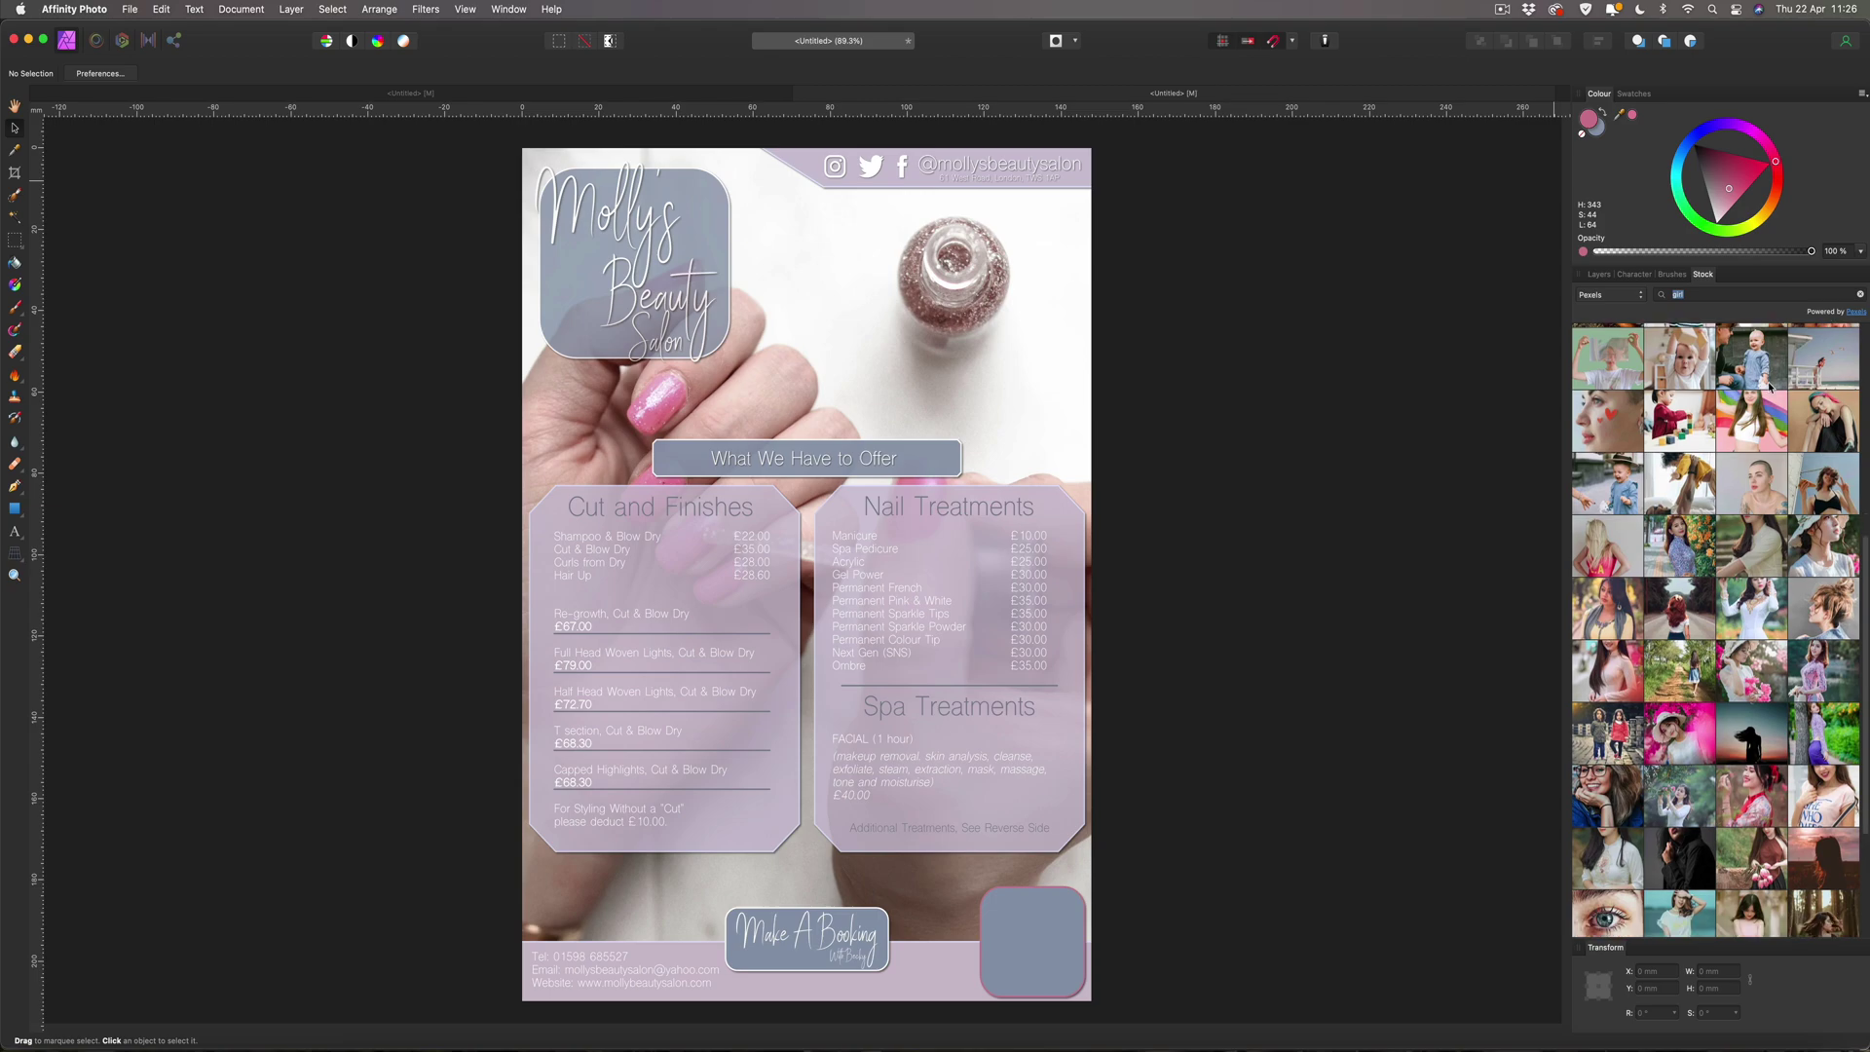
pyautogui.scroll(-2, 1769, 387)
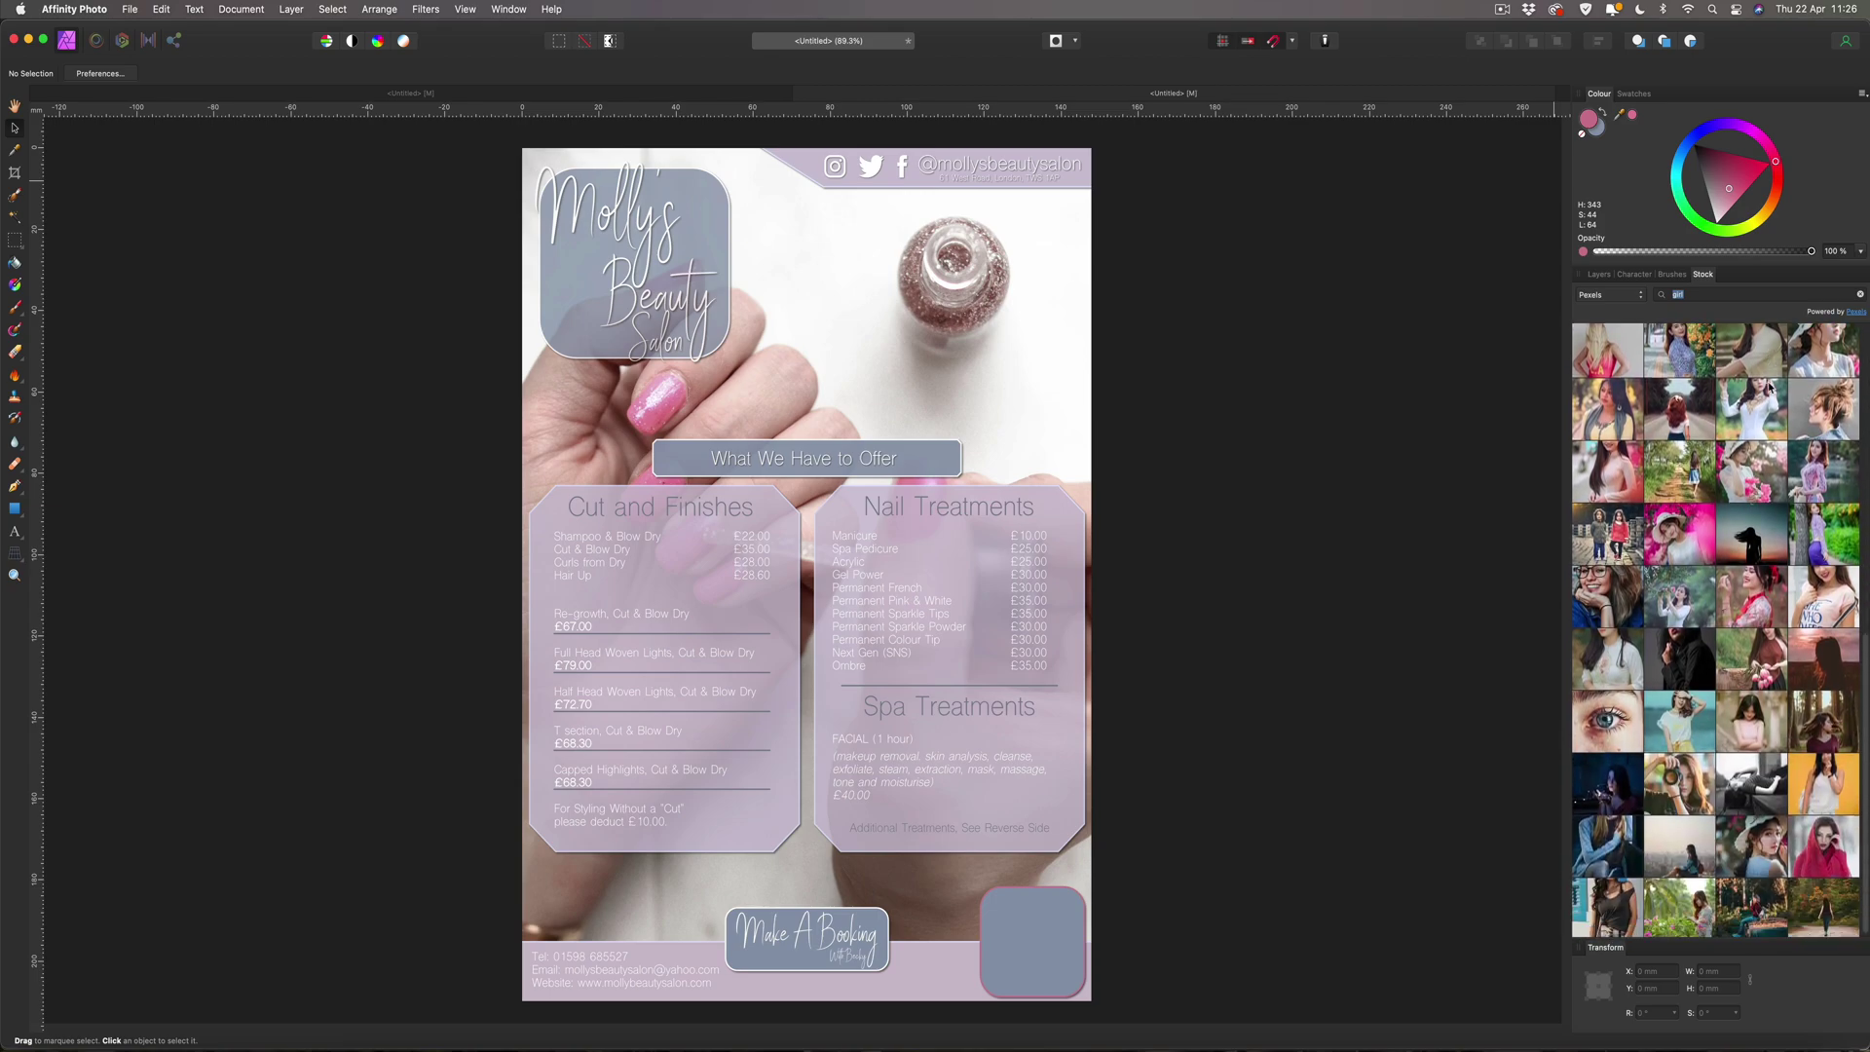
pyautogui.click(1607, 585)
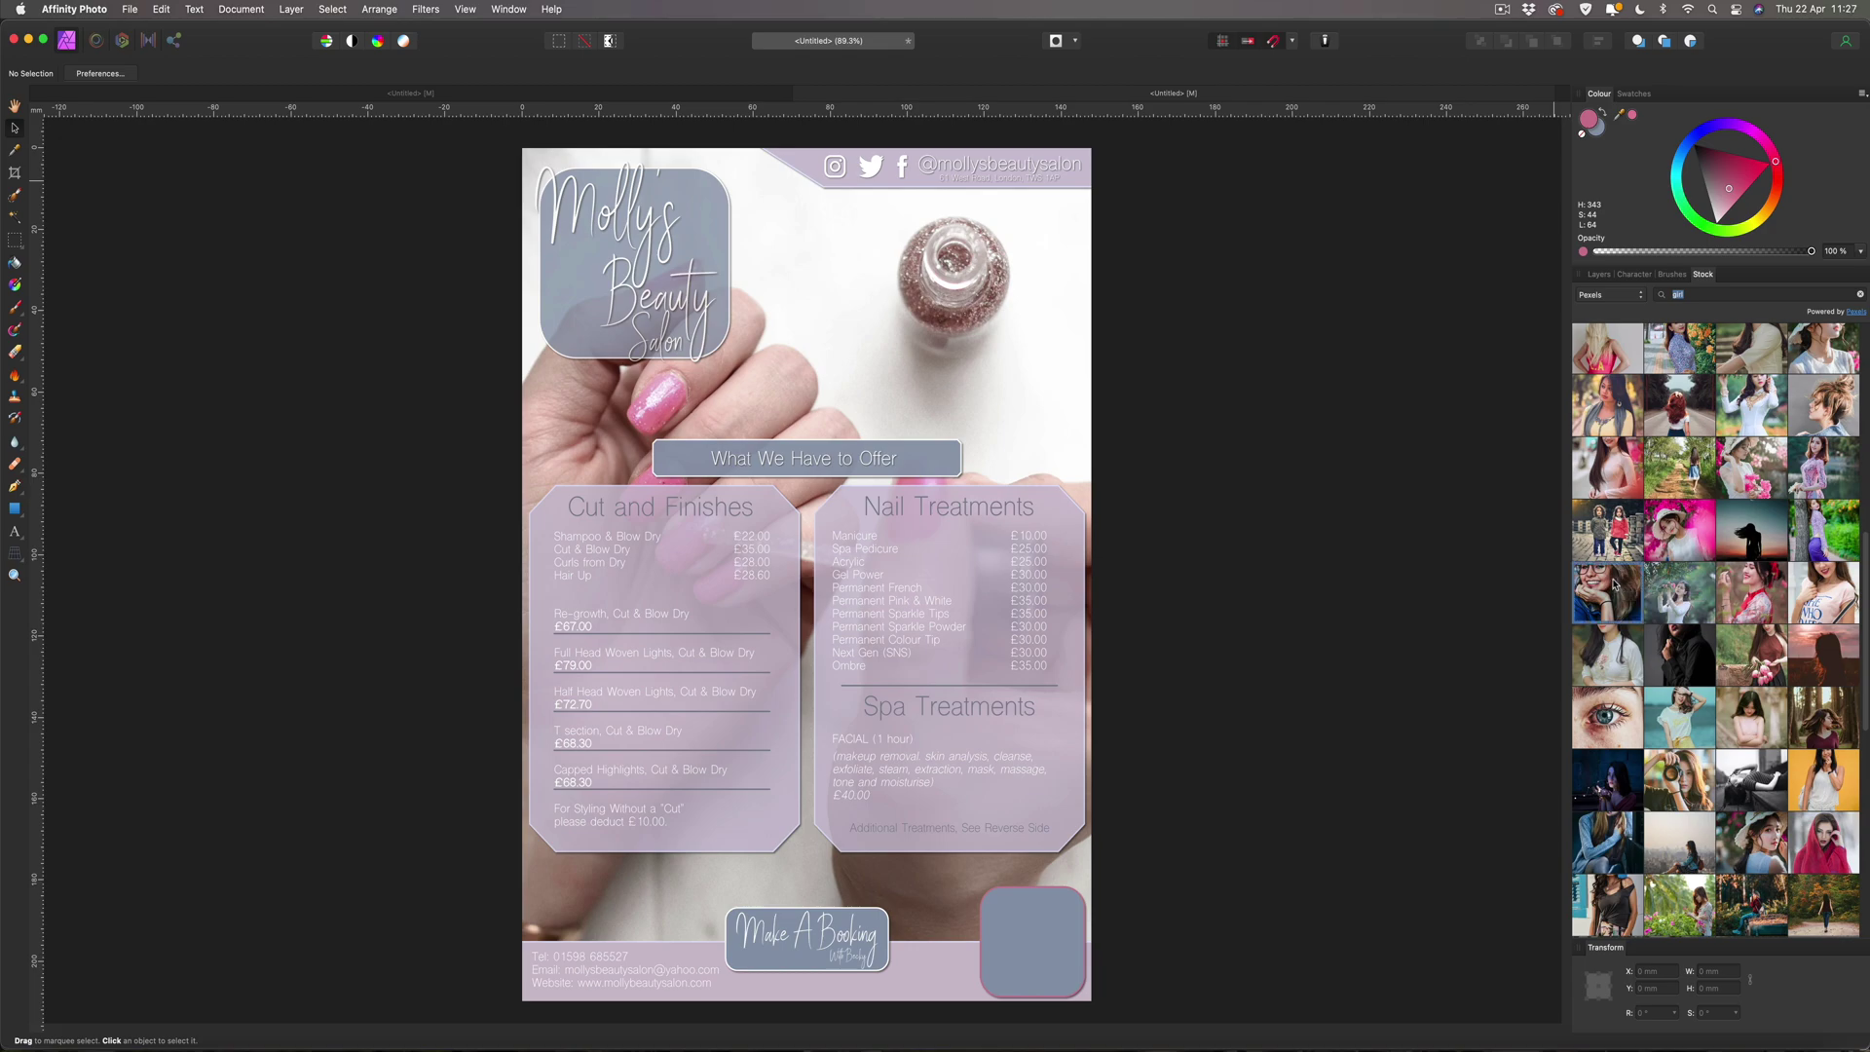
pyautogui.moveTo(1607, 584); pyautogui.dragTo(1050, 908)
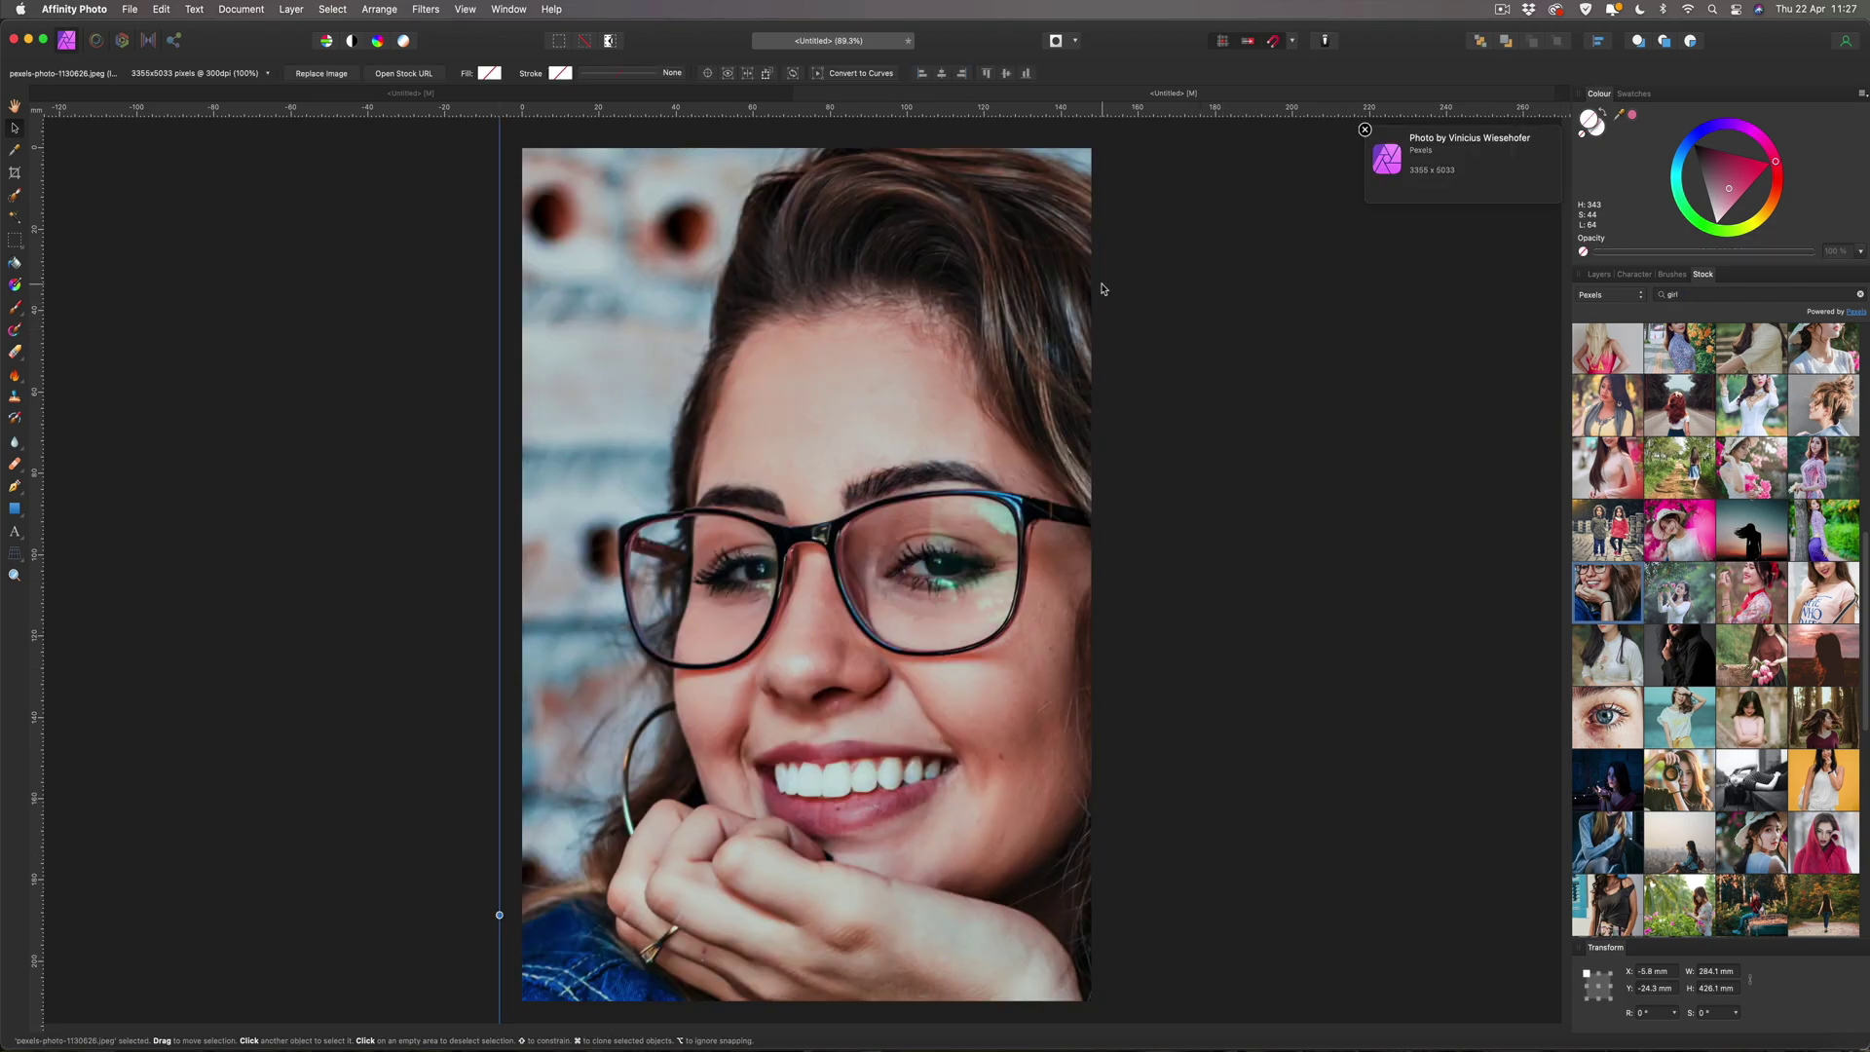
# Shrink the portrait to about 36 × 54 mm and nest it inside the rounded square as a mask.
pyautogui.press('super+minus')
pyautogui.press('super+minus')
pyautogui.press('super+minus')
pyautogui.press('super+minus')
pyautogui.press('super+minus')
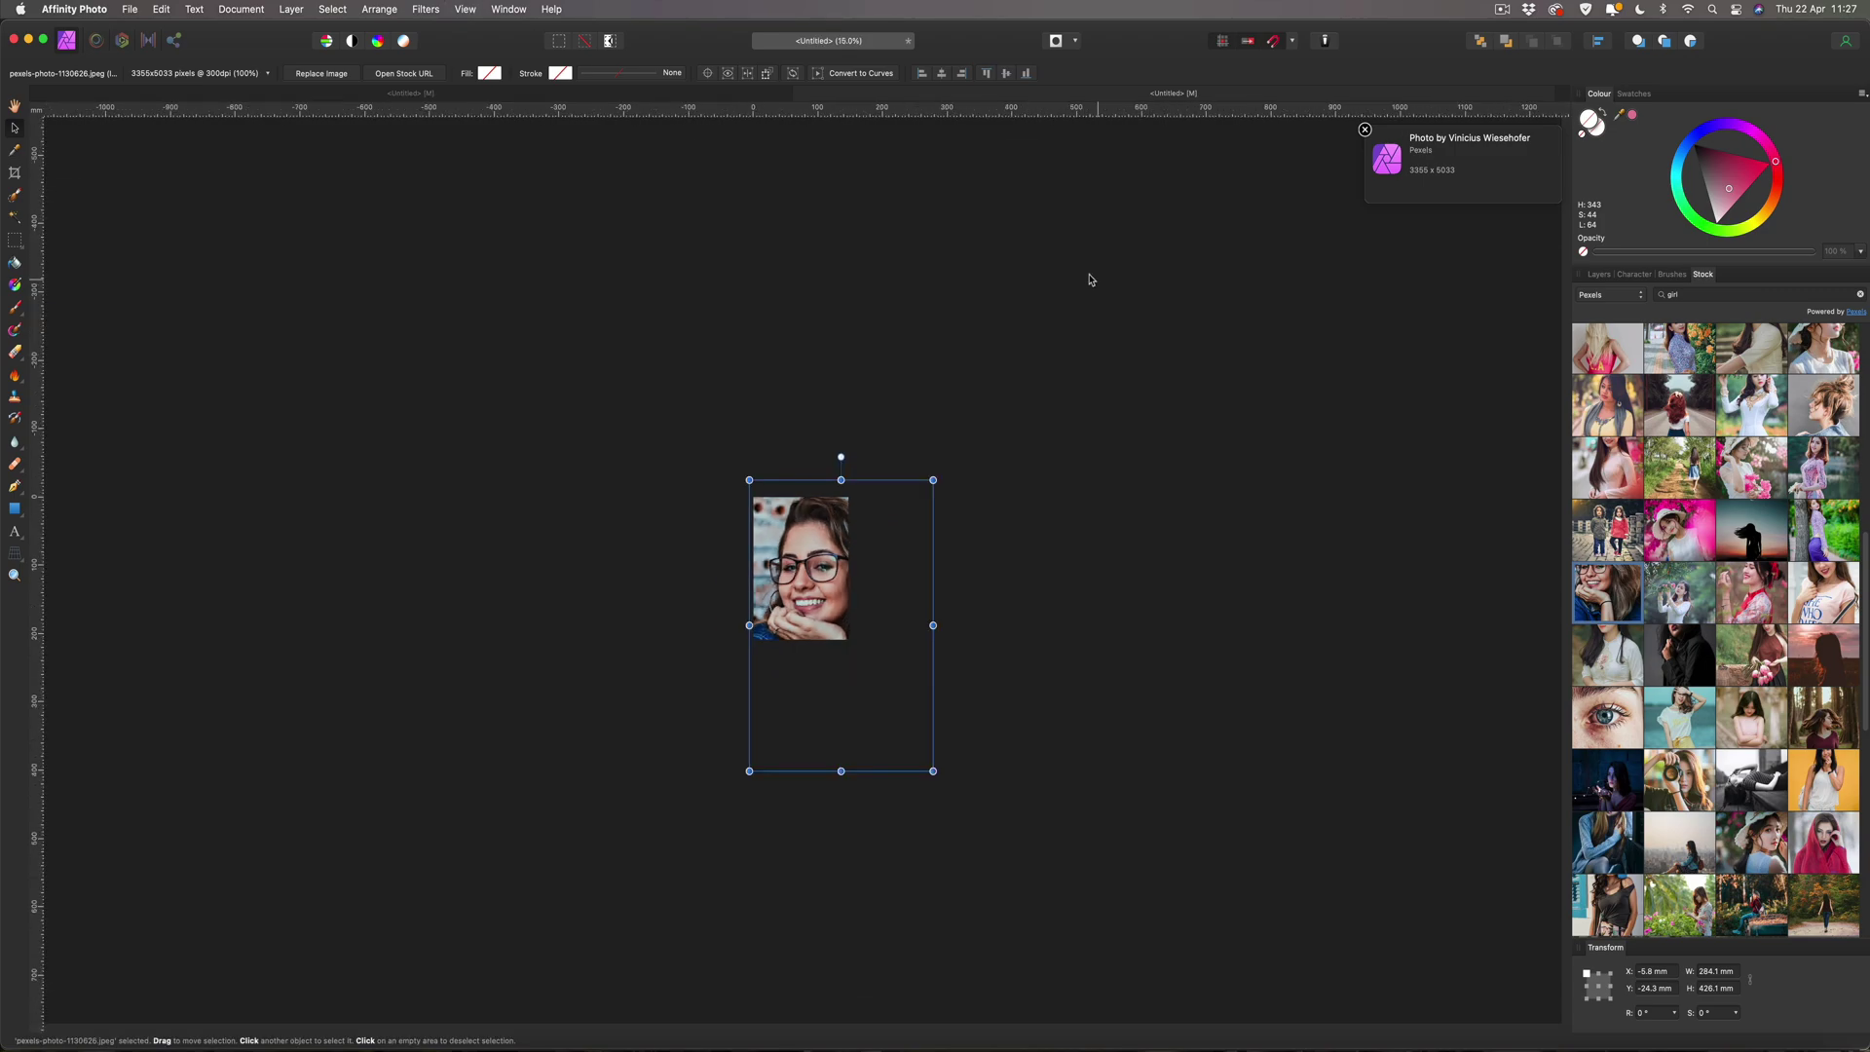
pyautogui.moveTo(750, 477); pyautogui.dragTo(843, 628)
pyautogui.press('super+0')
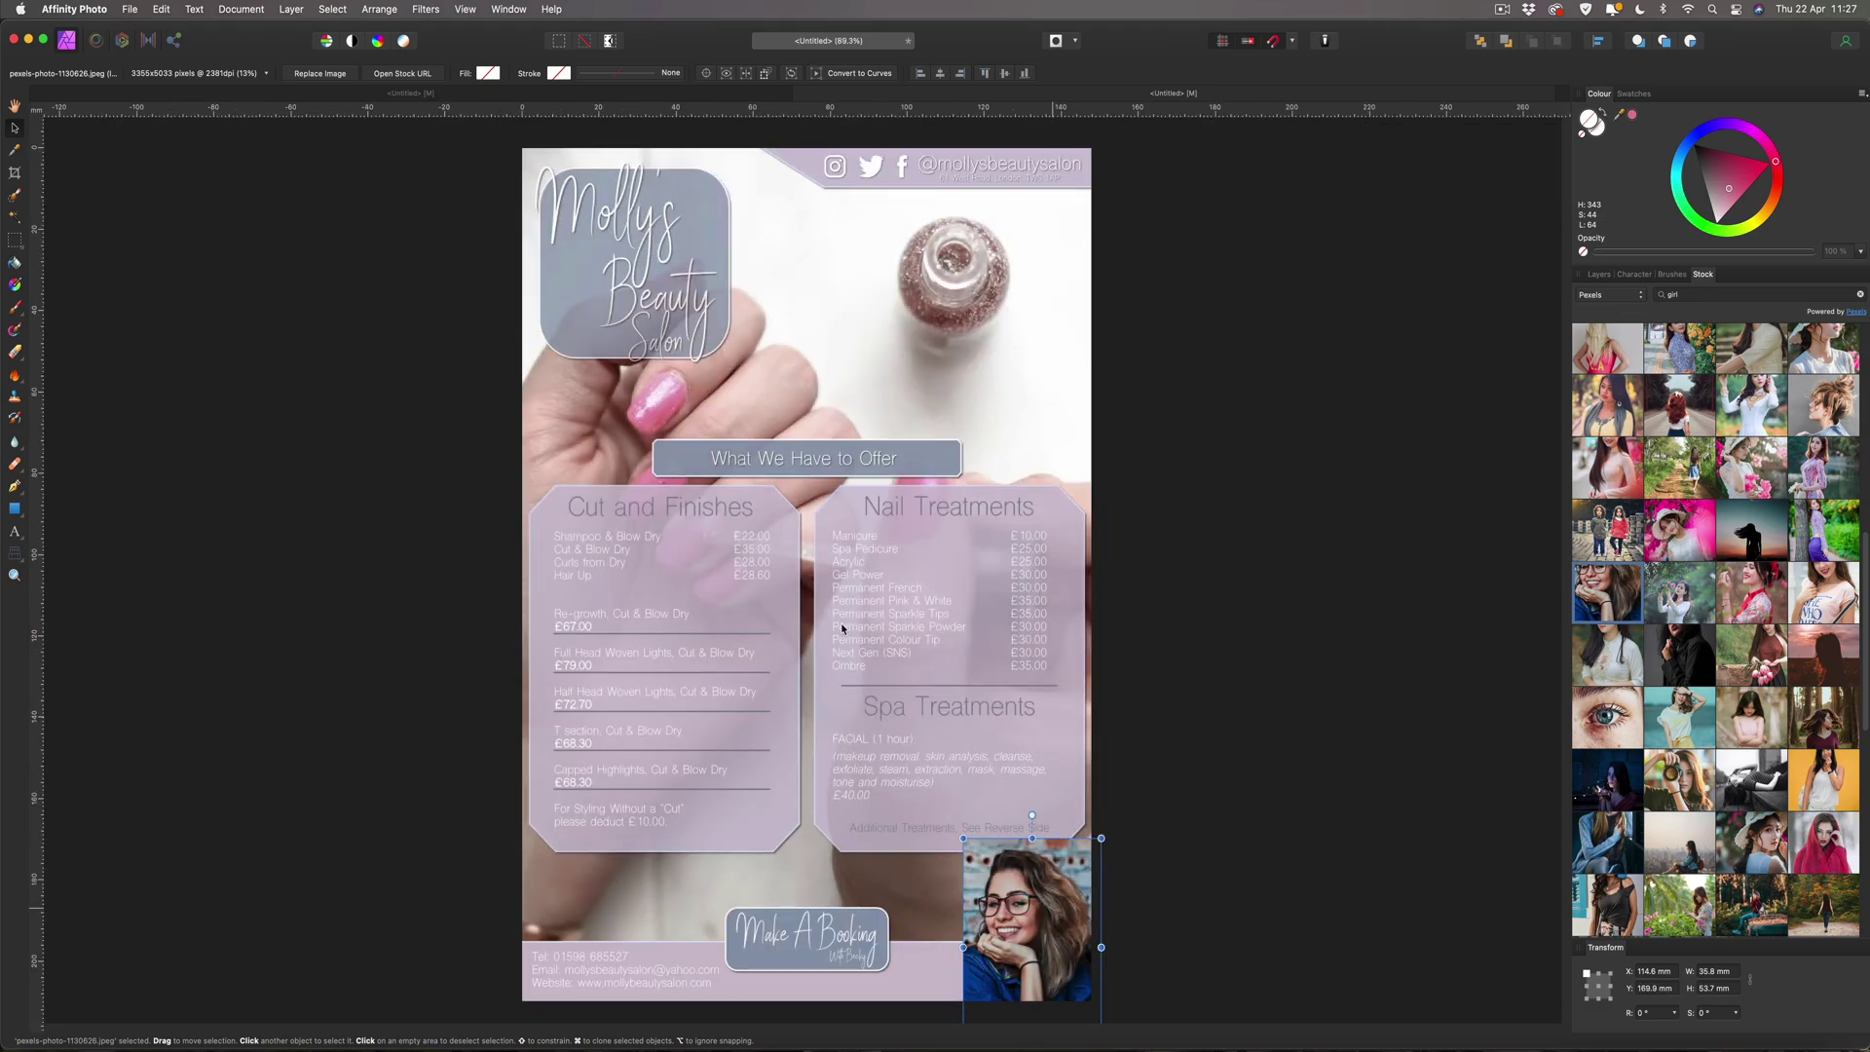
pyautogui.click(1599, 274)
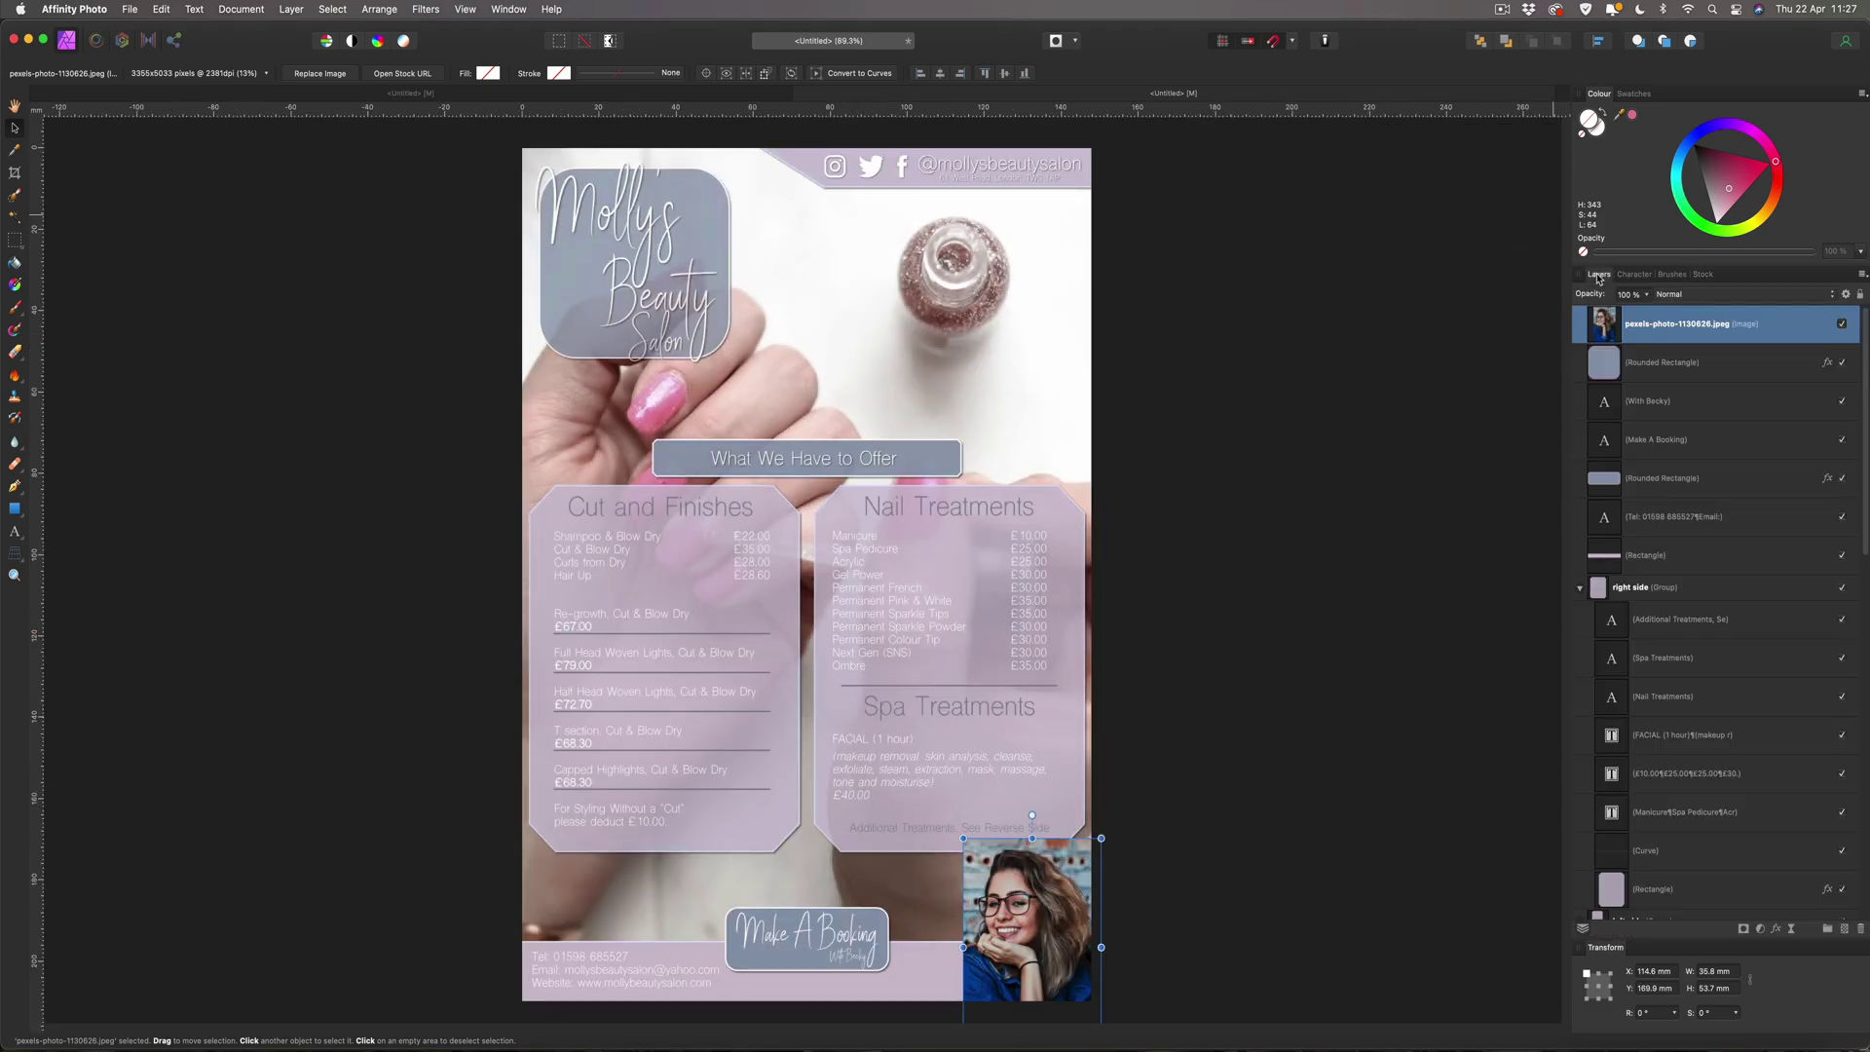
pyautogui.moveTo(1607, 326); pyautogui.dragTo(1674, 384)
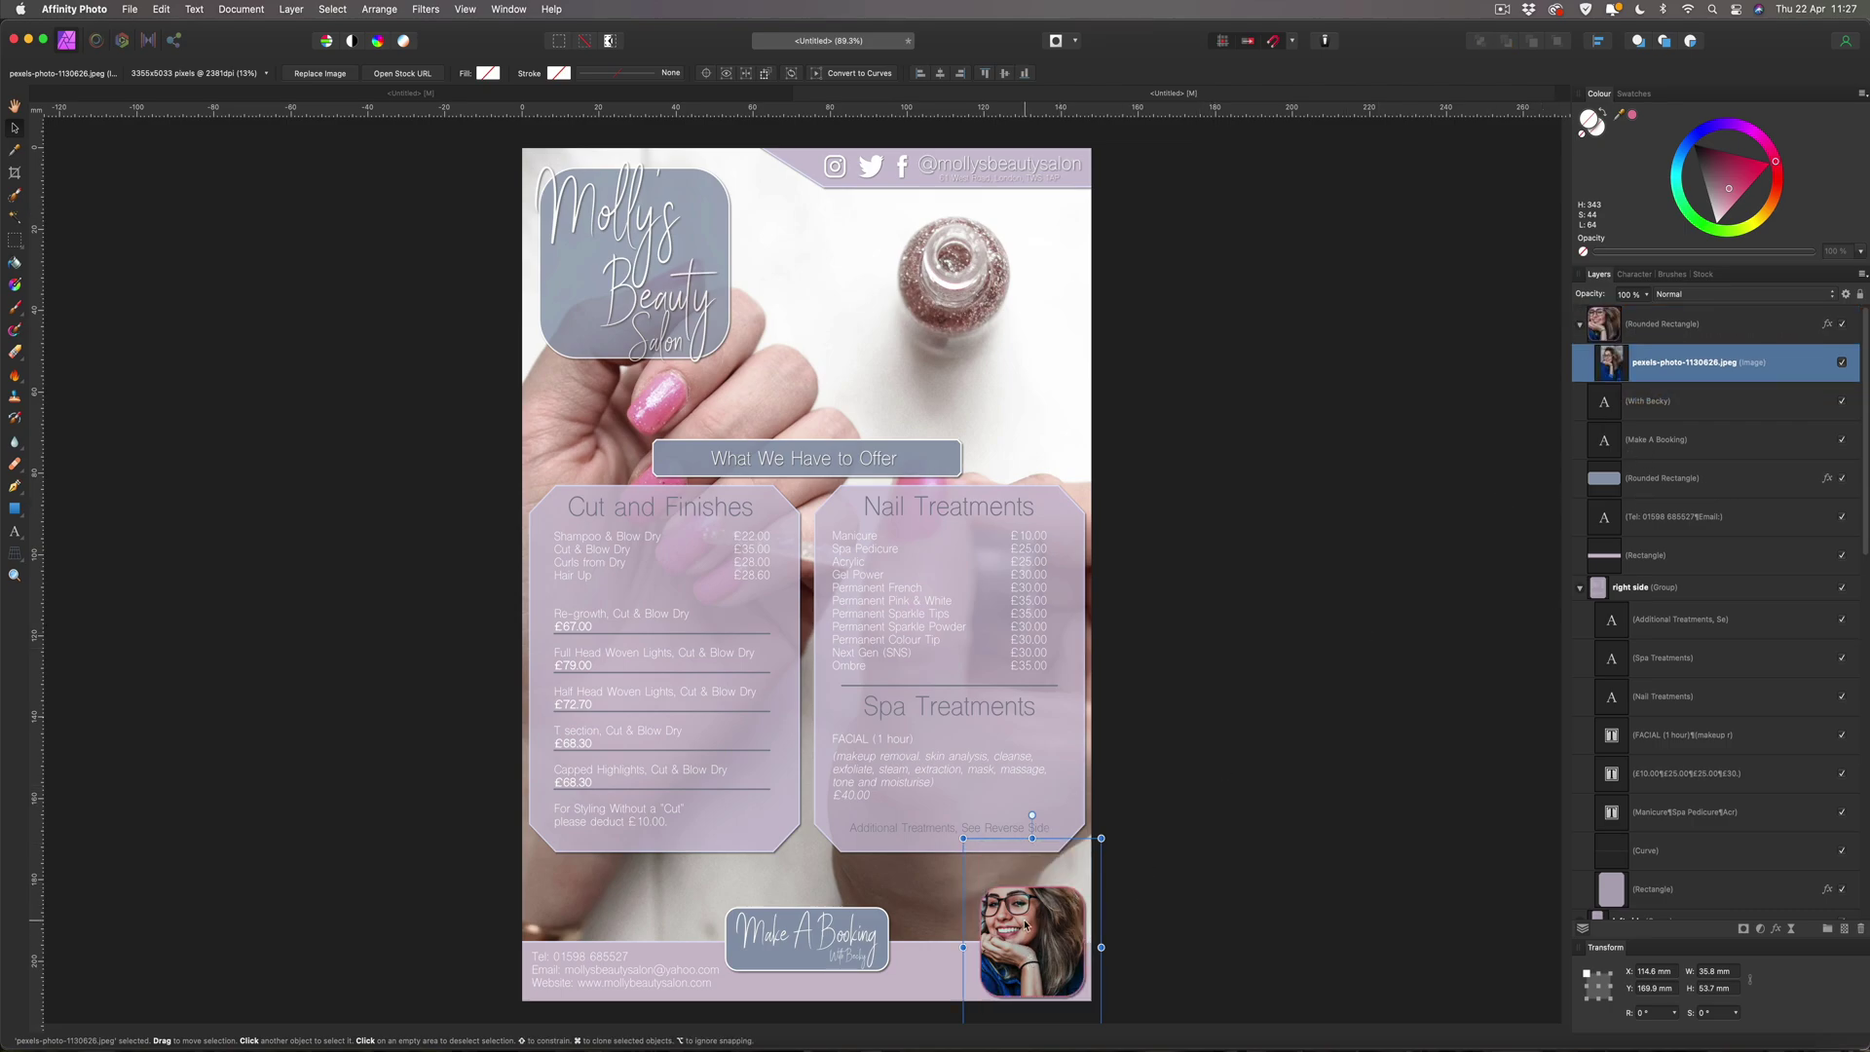
# Reposition the portrait within the rounded square, shrink it slightly, and nudge it left and up.
pyautogui.moveTo(1026, 925); pyautogui.dragTo(1045, 960)
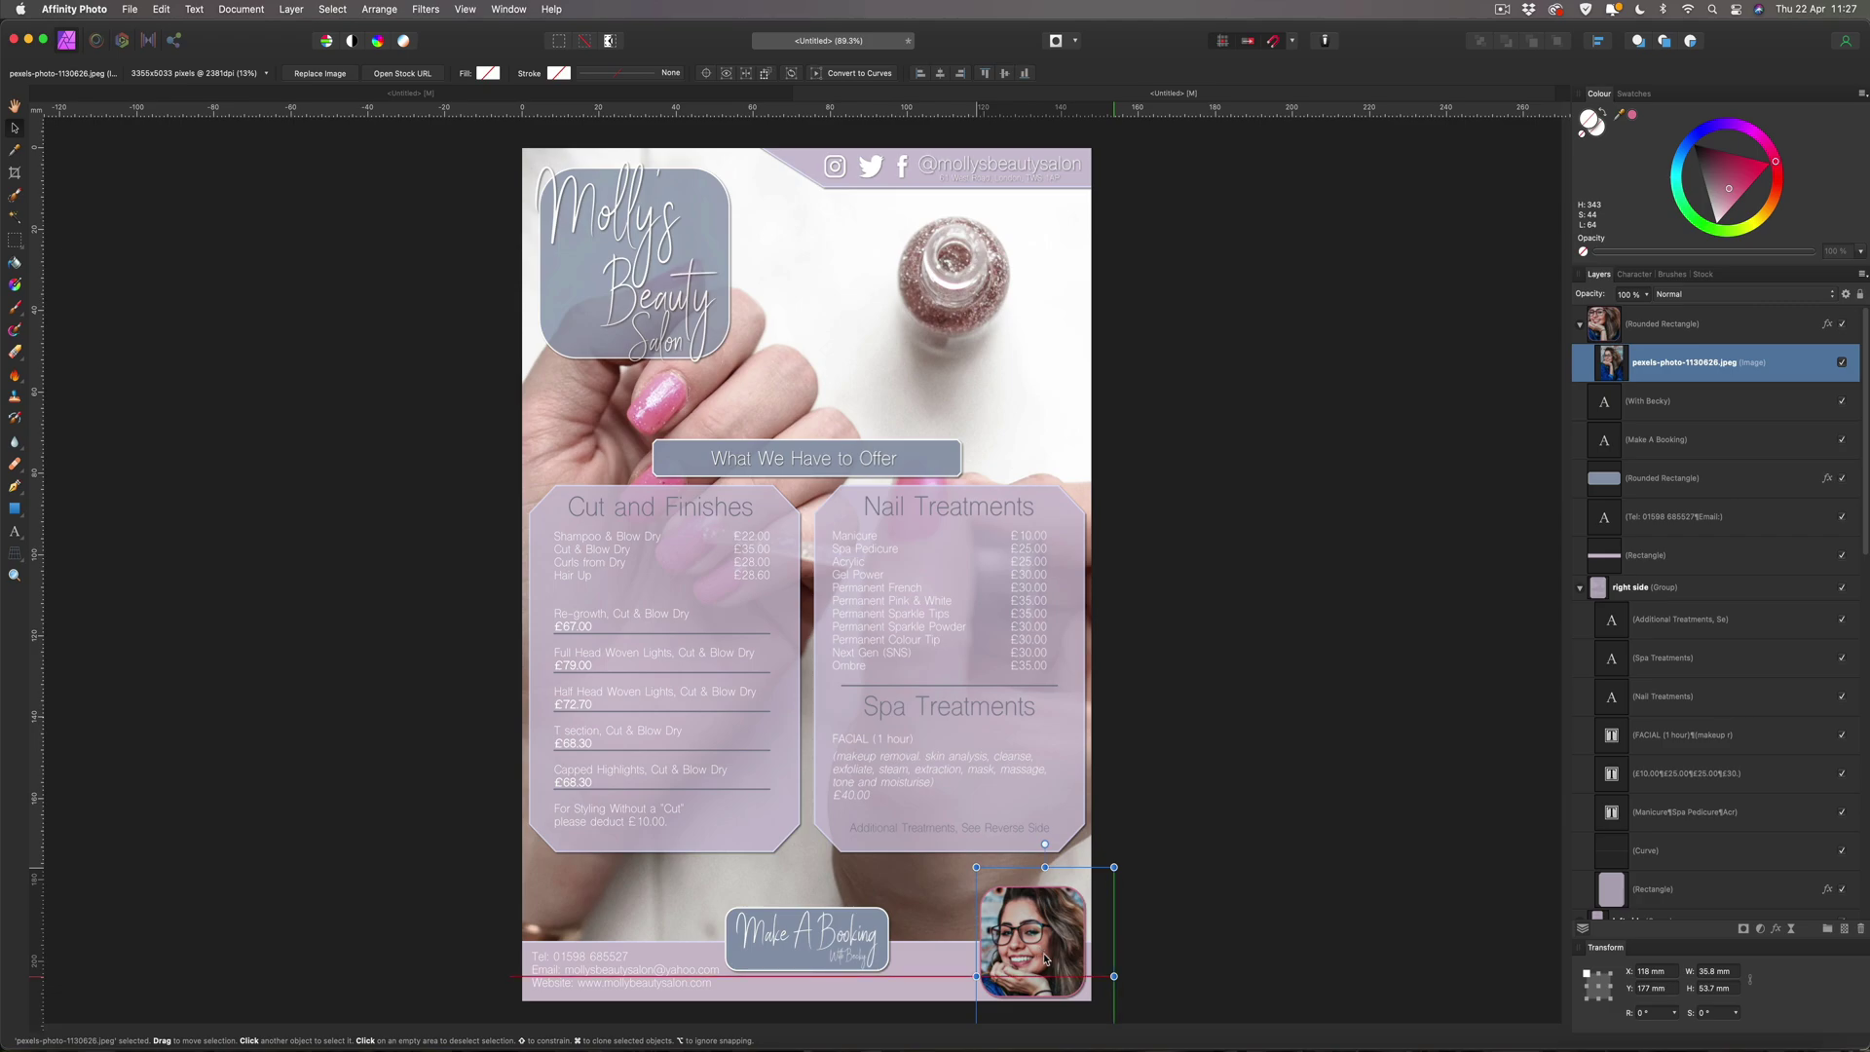
pyautogui.moveTo(976, 867); pyautogui.dragTo(987, 883)
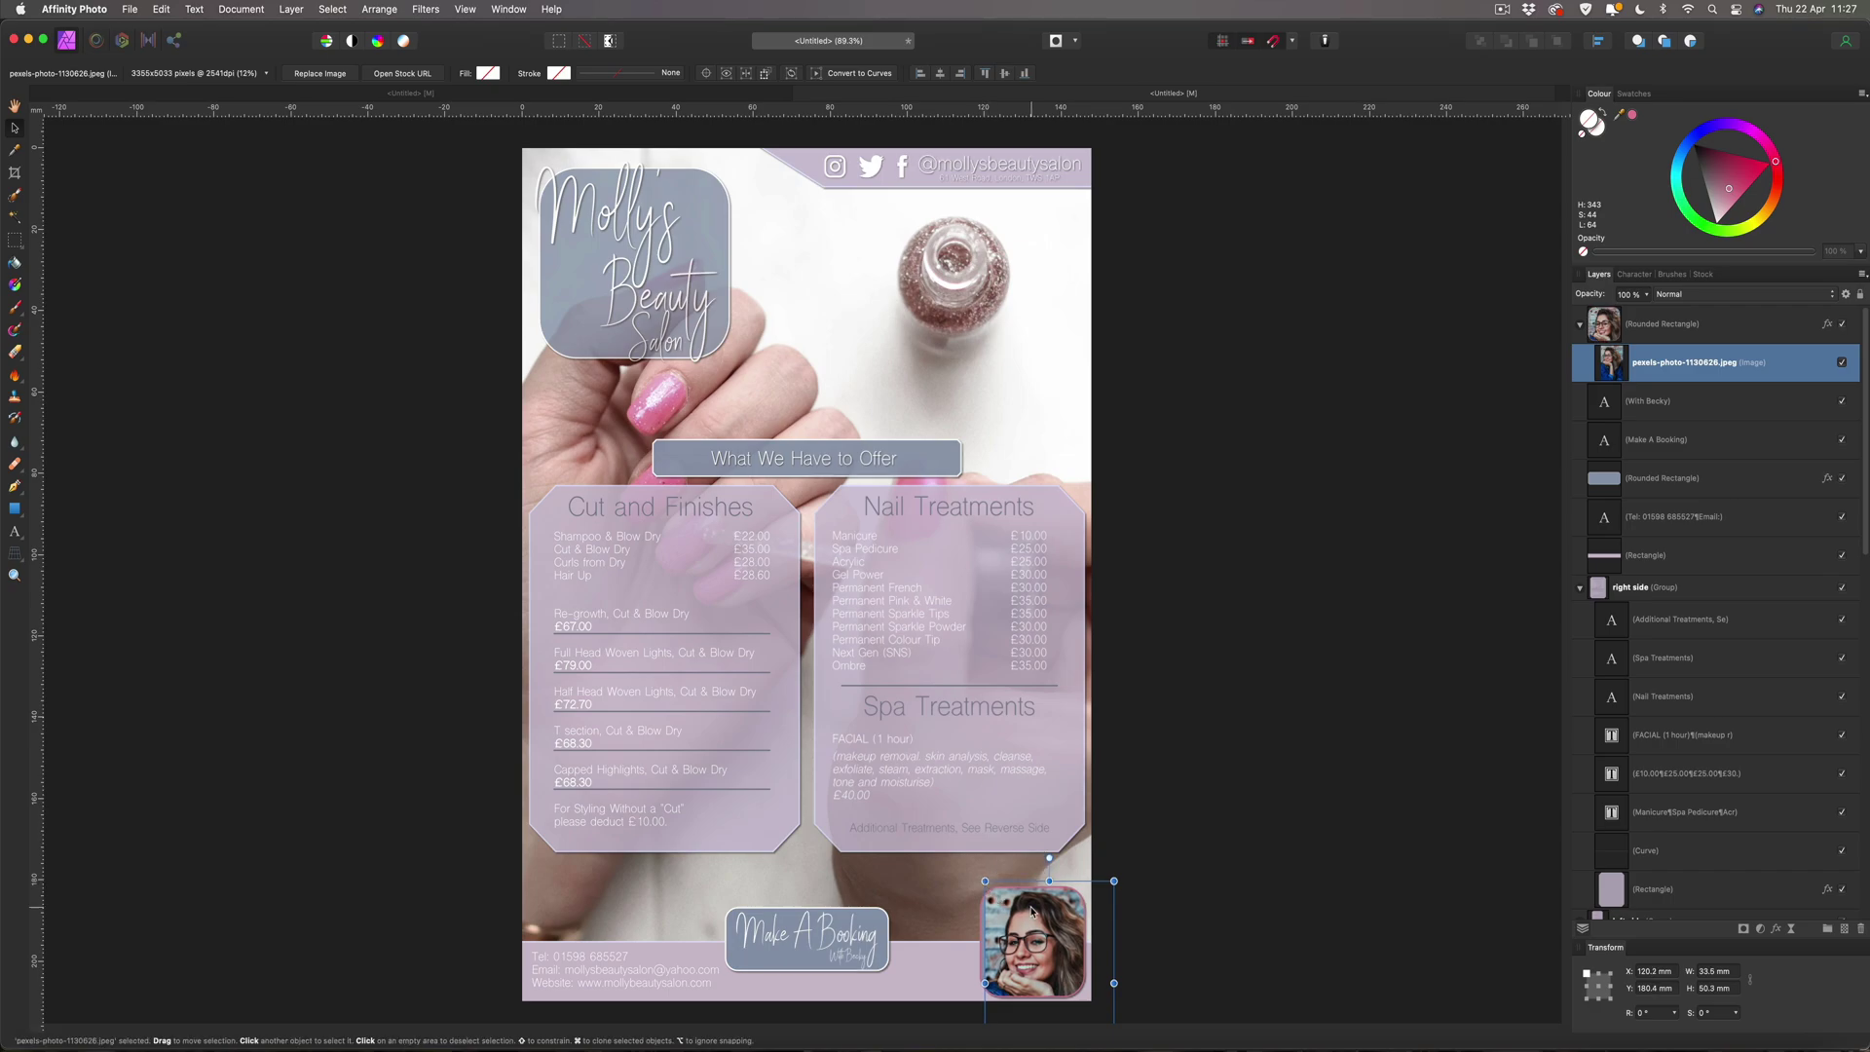
pyautogui.press('Left')
pyautogui.press('Left')
pyautogui.press('Left')
pyautogui.press('Left')
pyautogui.press('Left')
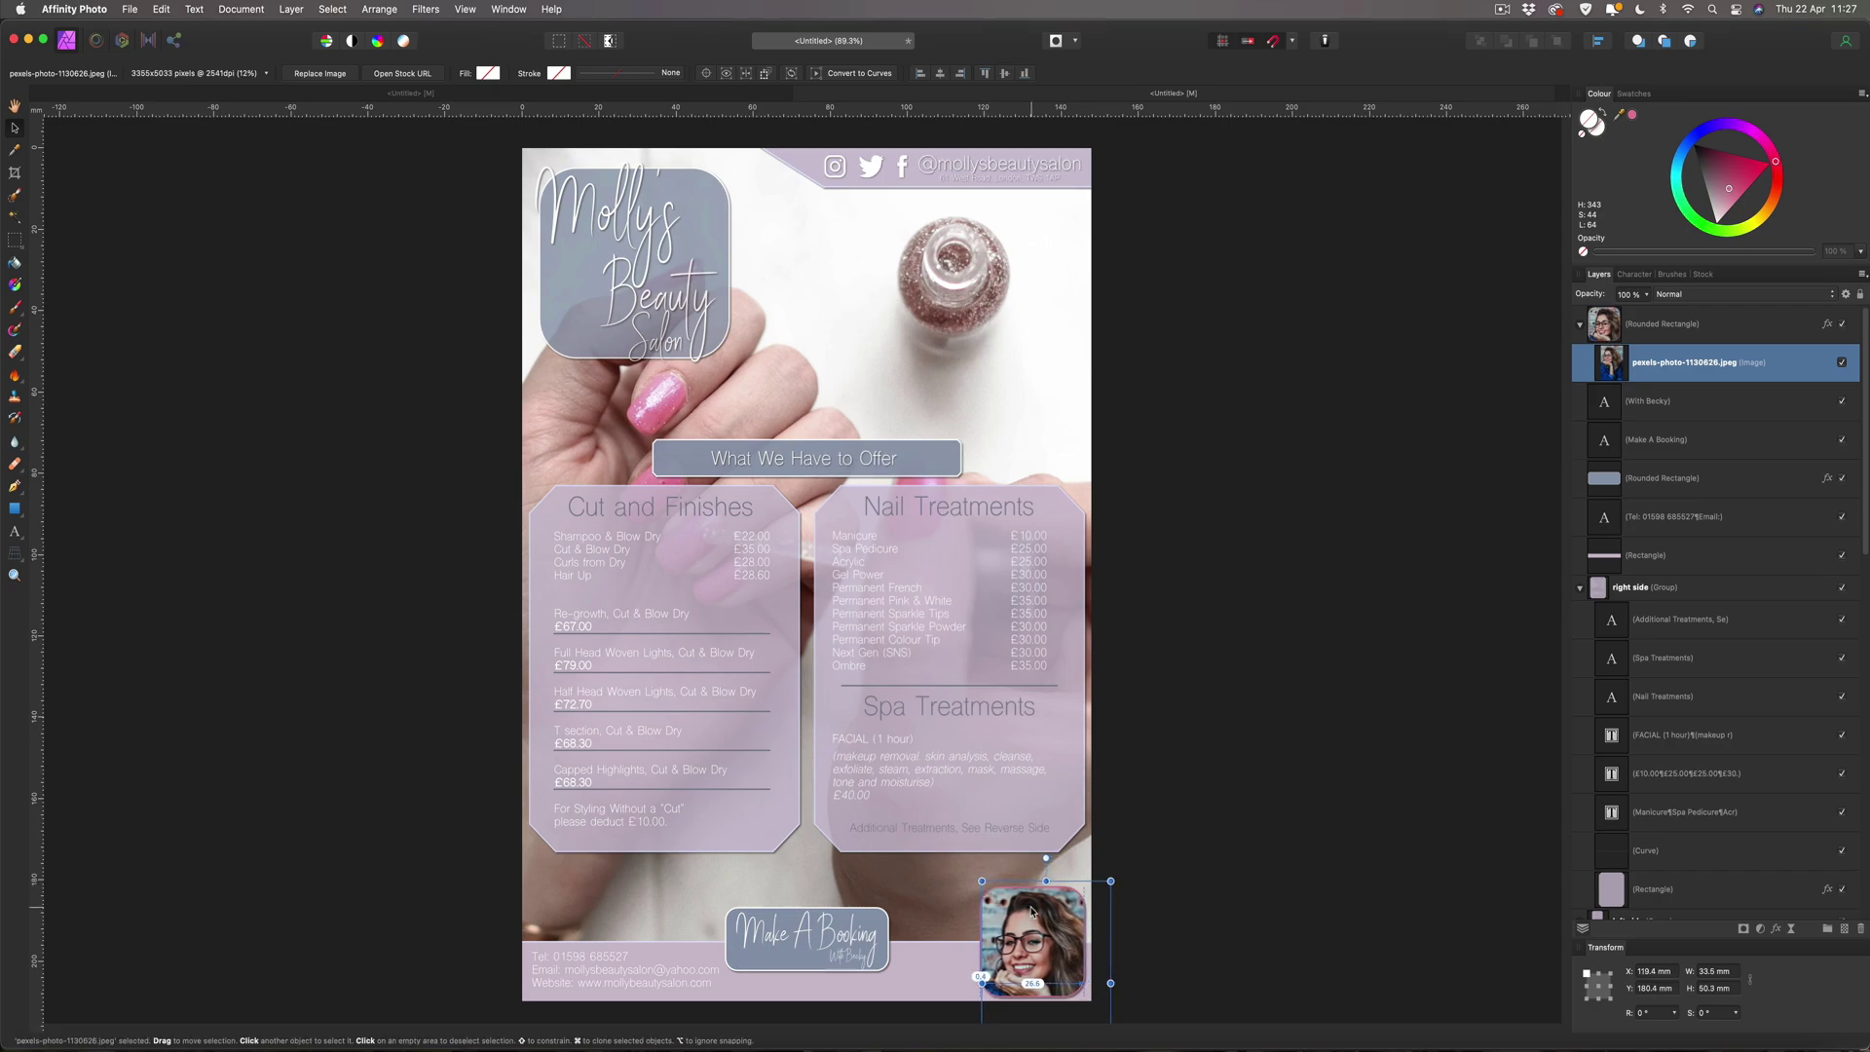
pyautogui.press('Left')
pyautogui.press('Left')
pyautogui.press('Left')
pyautogui.press('Left')
pyautogui.press('Left')
pyautogui.press('Left')
pyautogui.press('Left')
pyautogui.press('Left')
pyautogui.press('Up')
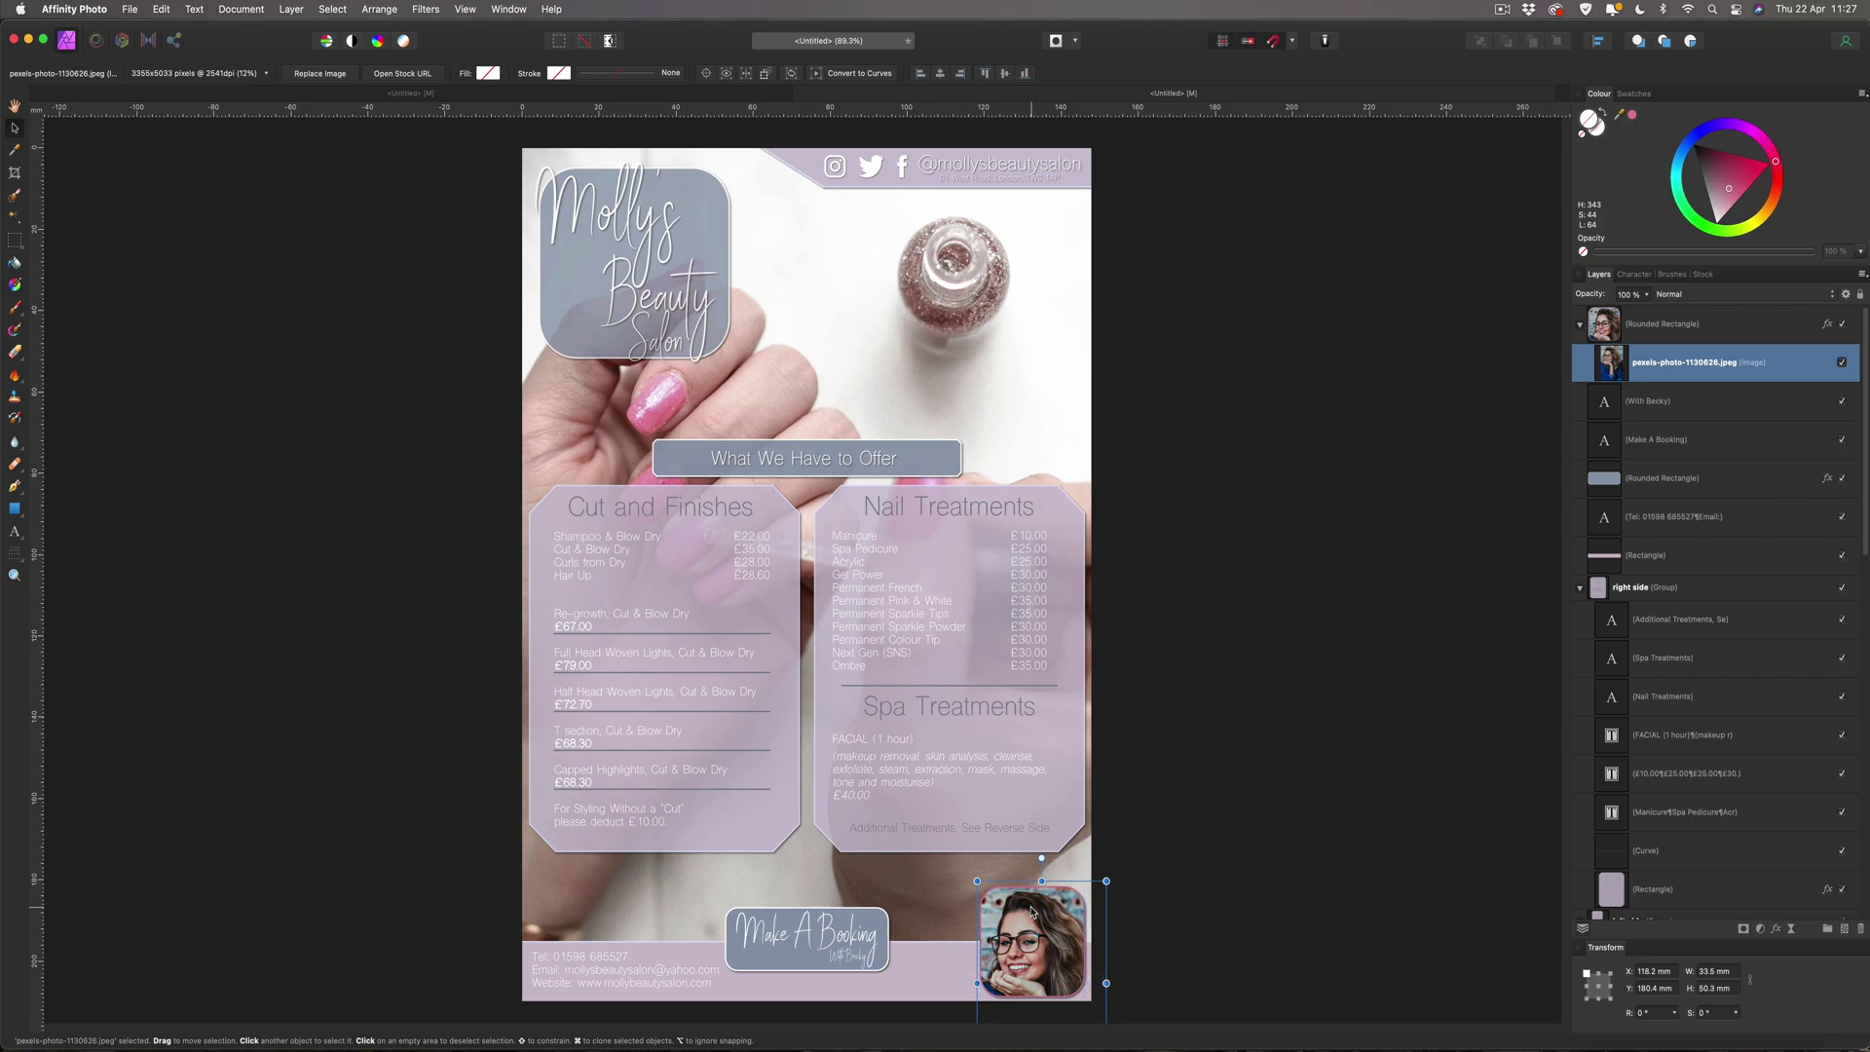
pyautogui.press('Left')
pyautogui.press('Left')
pyautogui.press('Left')
pyautogui.press('Left')
pyautogui.press('Up')
pyautogui.press('Up')
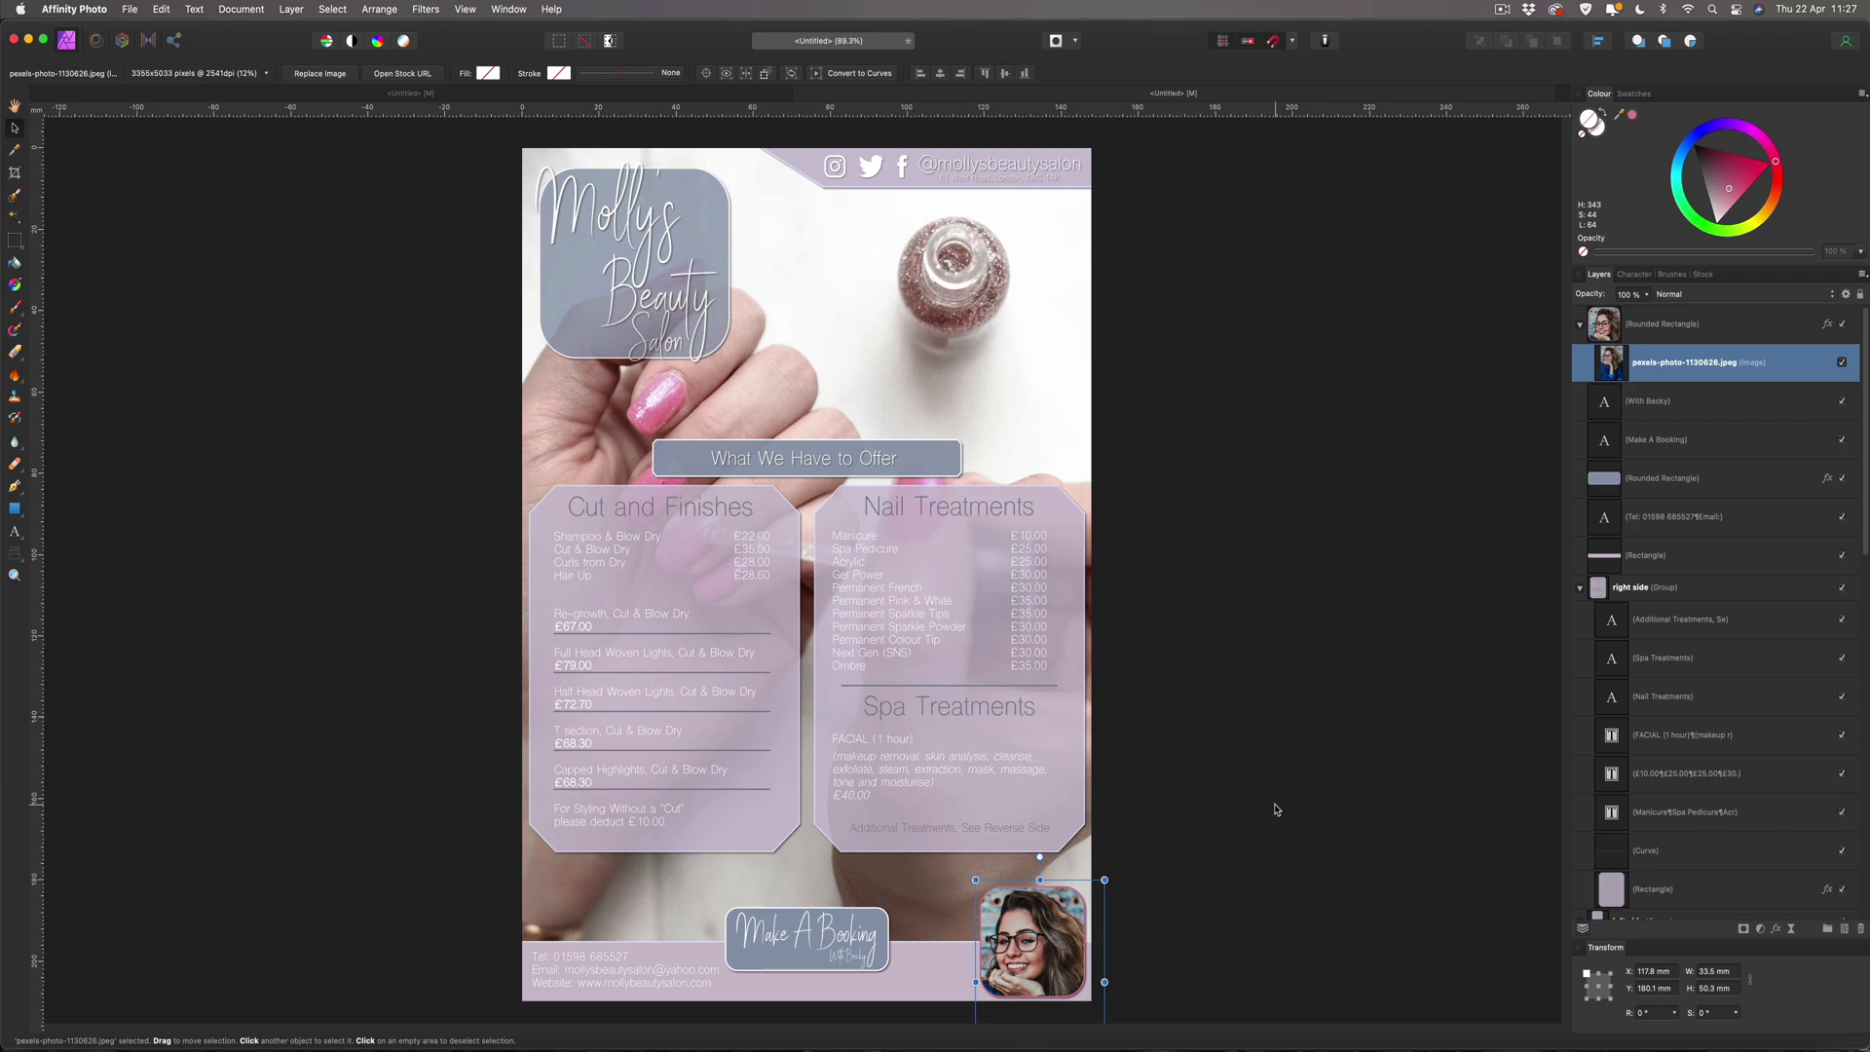
# Shrink the portrait to about 31 × 47 mm to fit the frame, then deselect it.
pyautogui.scroll(-3, 1181, 870)
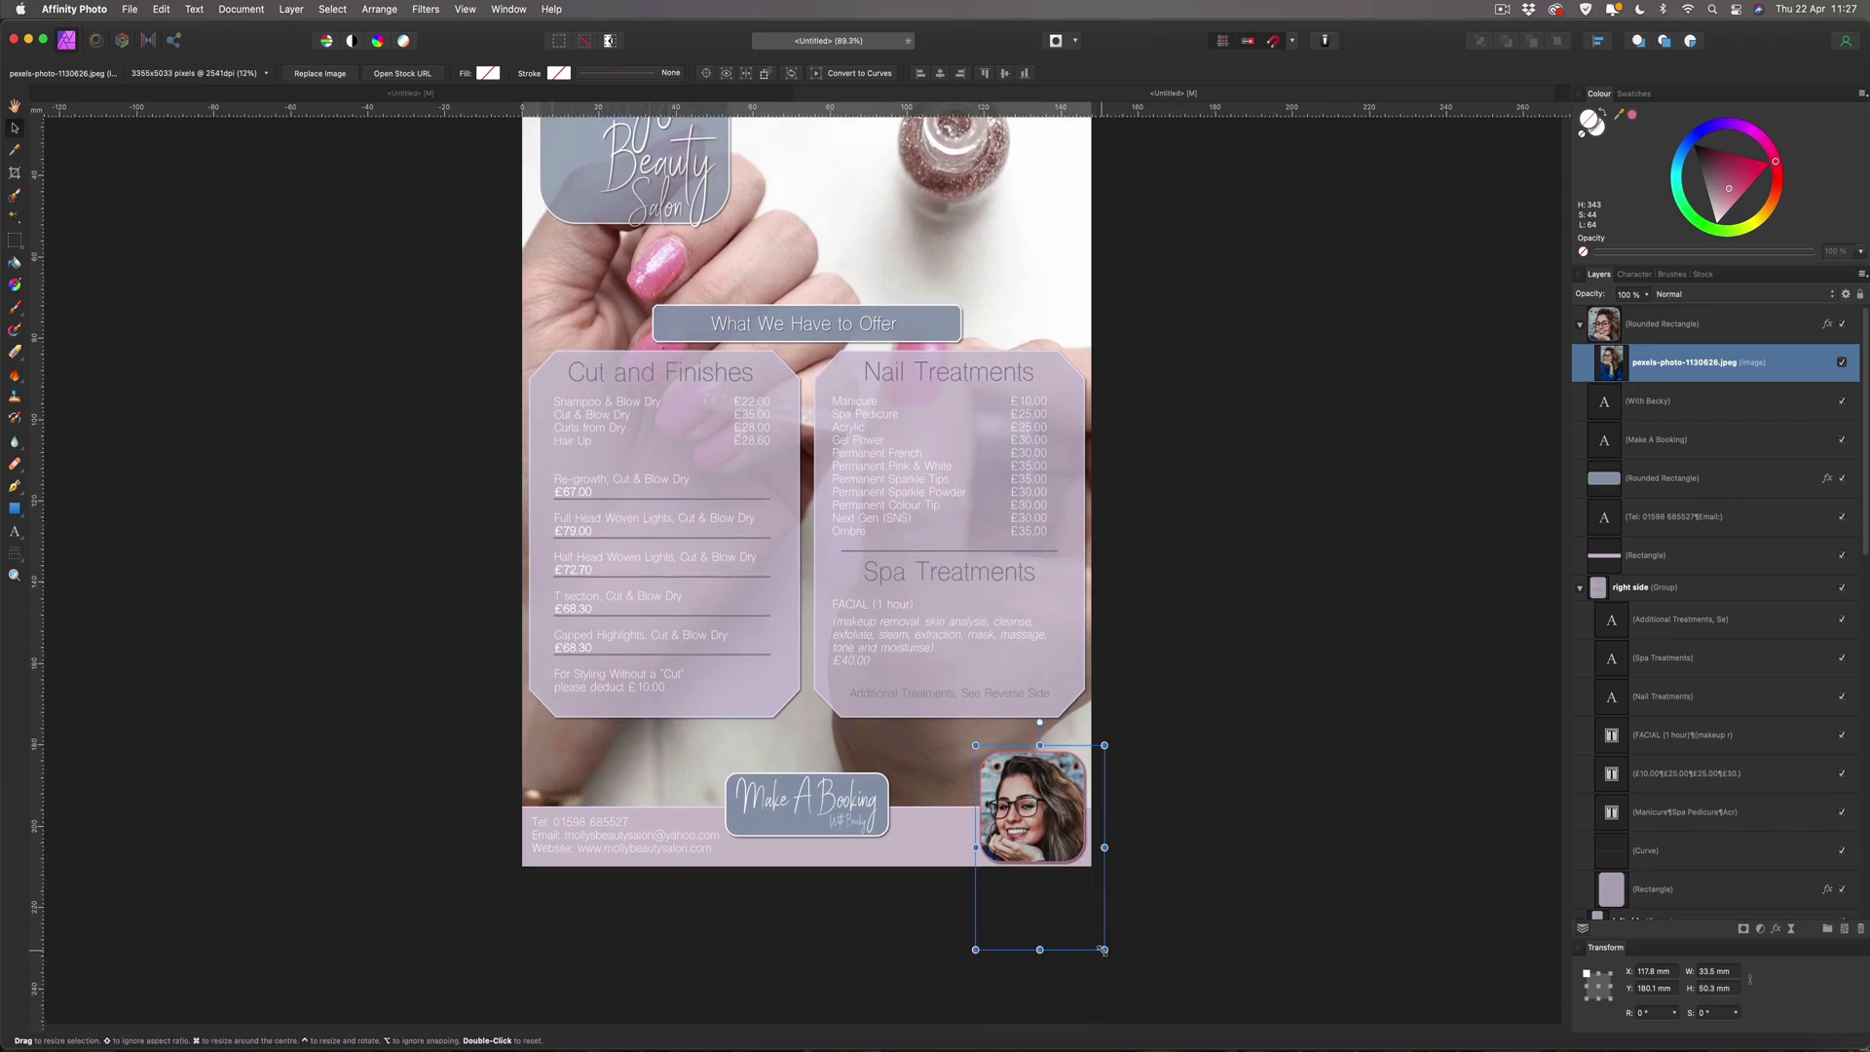
pyautogui.moveTo(1099, 946); pyautogui.dragTo(1098, 937)
pyautogui.click(1212, 897)
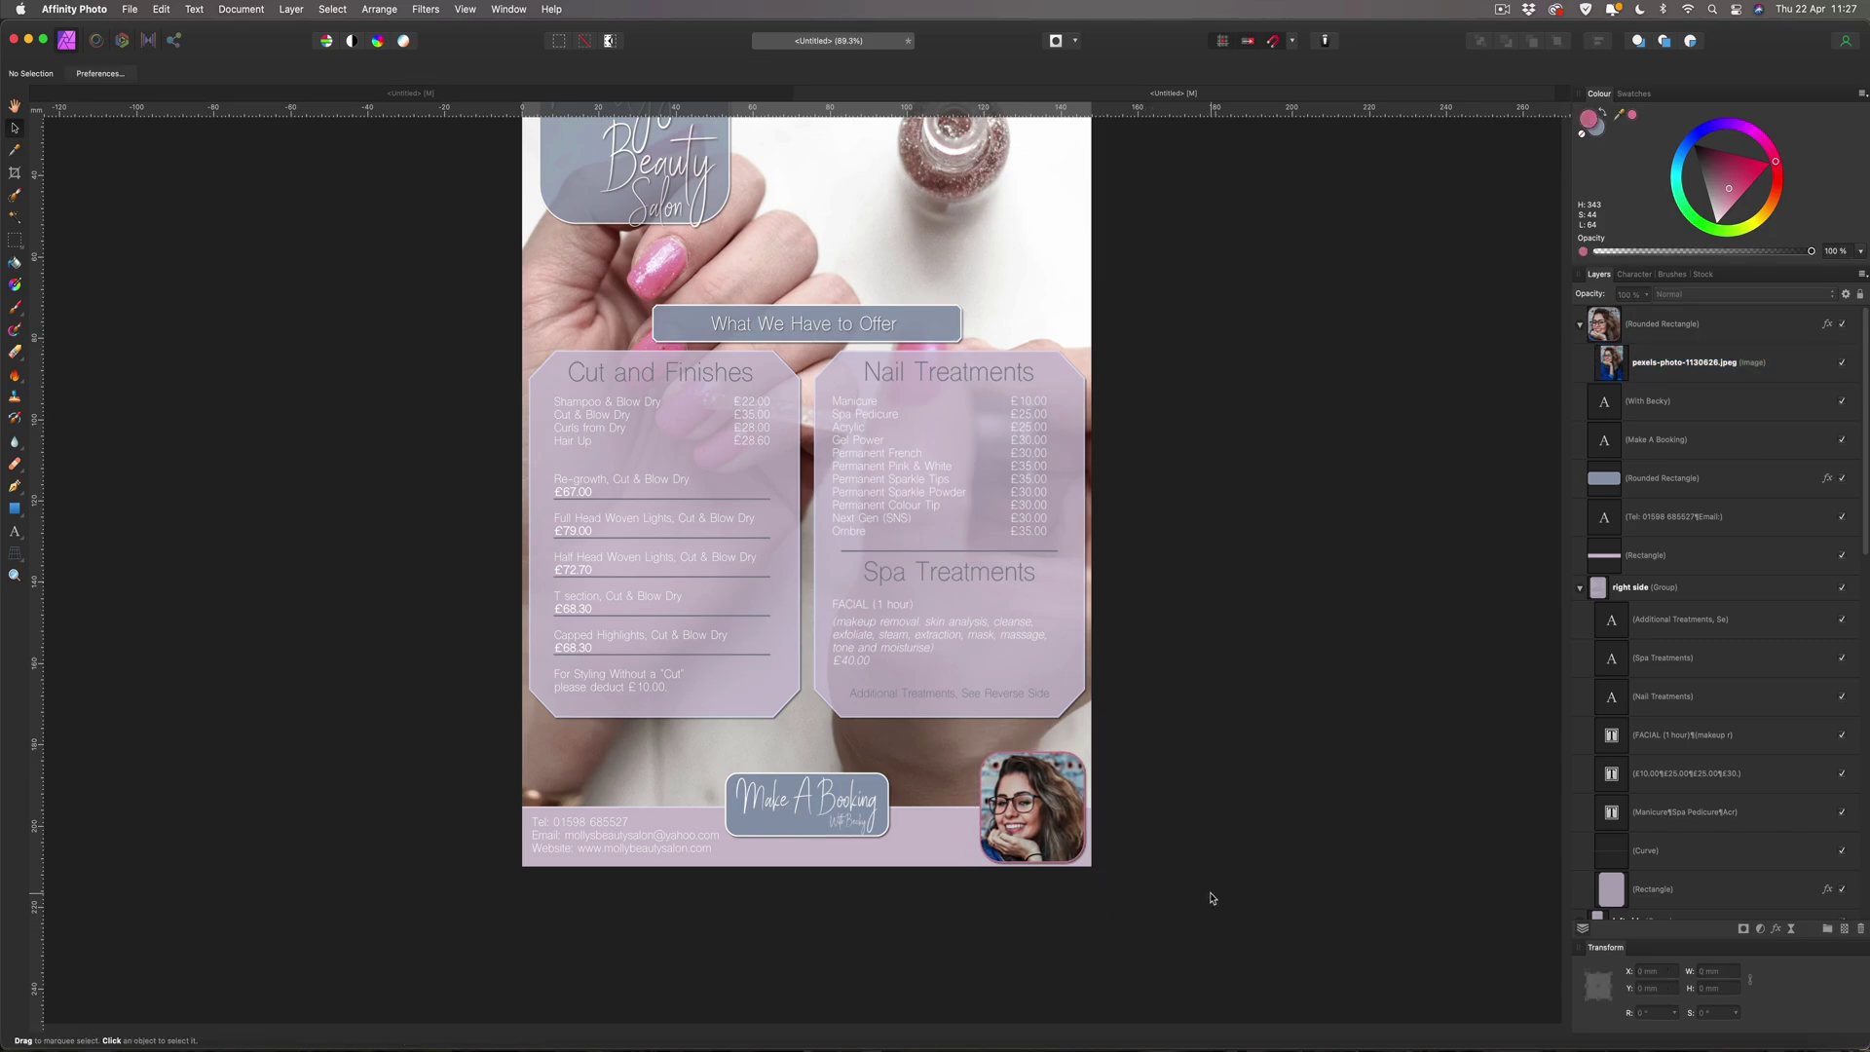
pyautogui.scroll(3, 1213, 897)
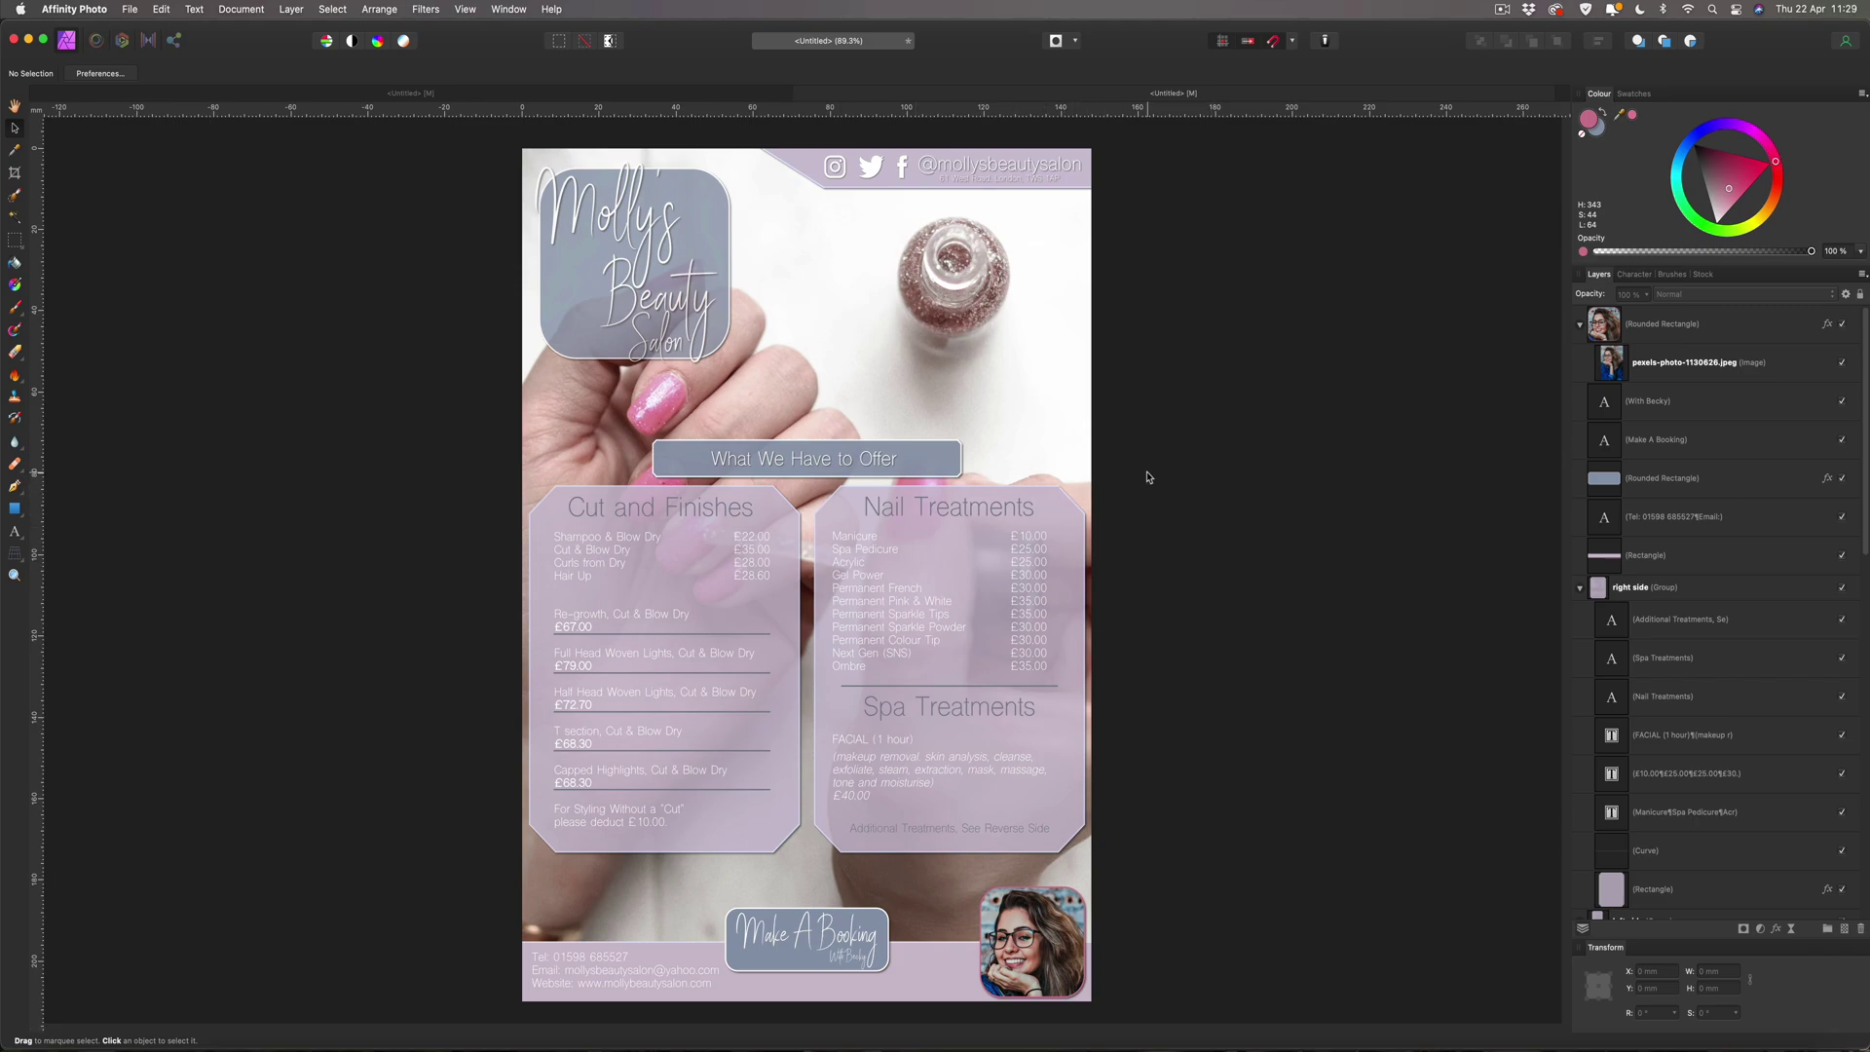